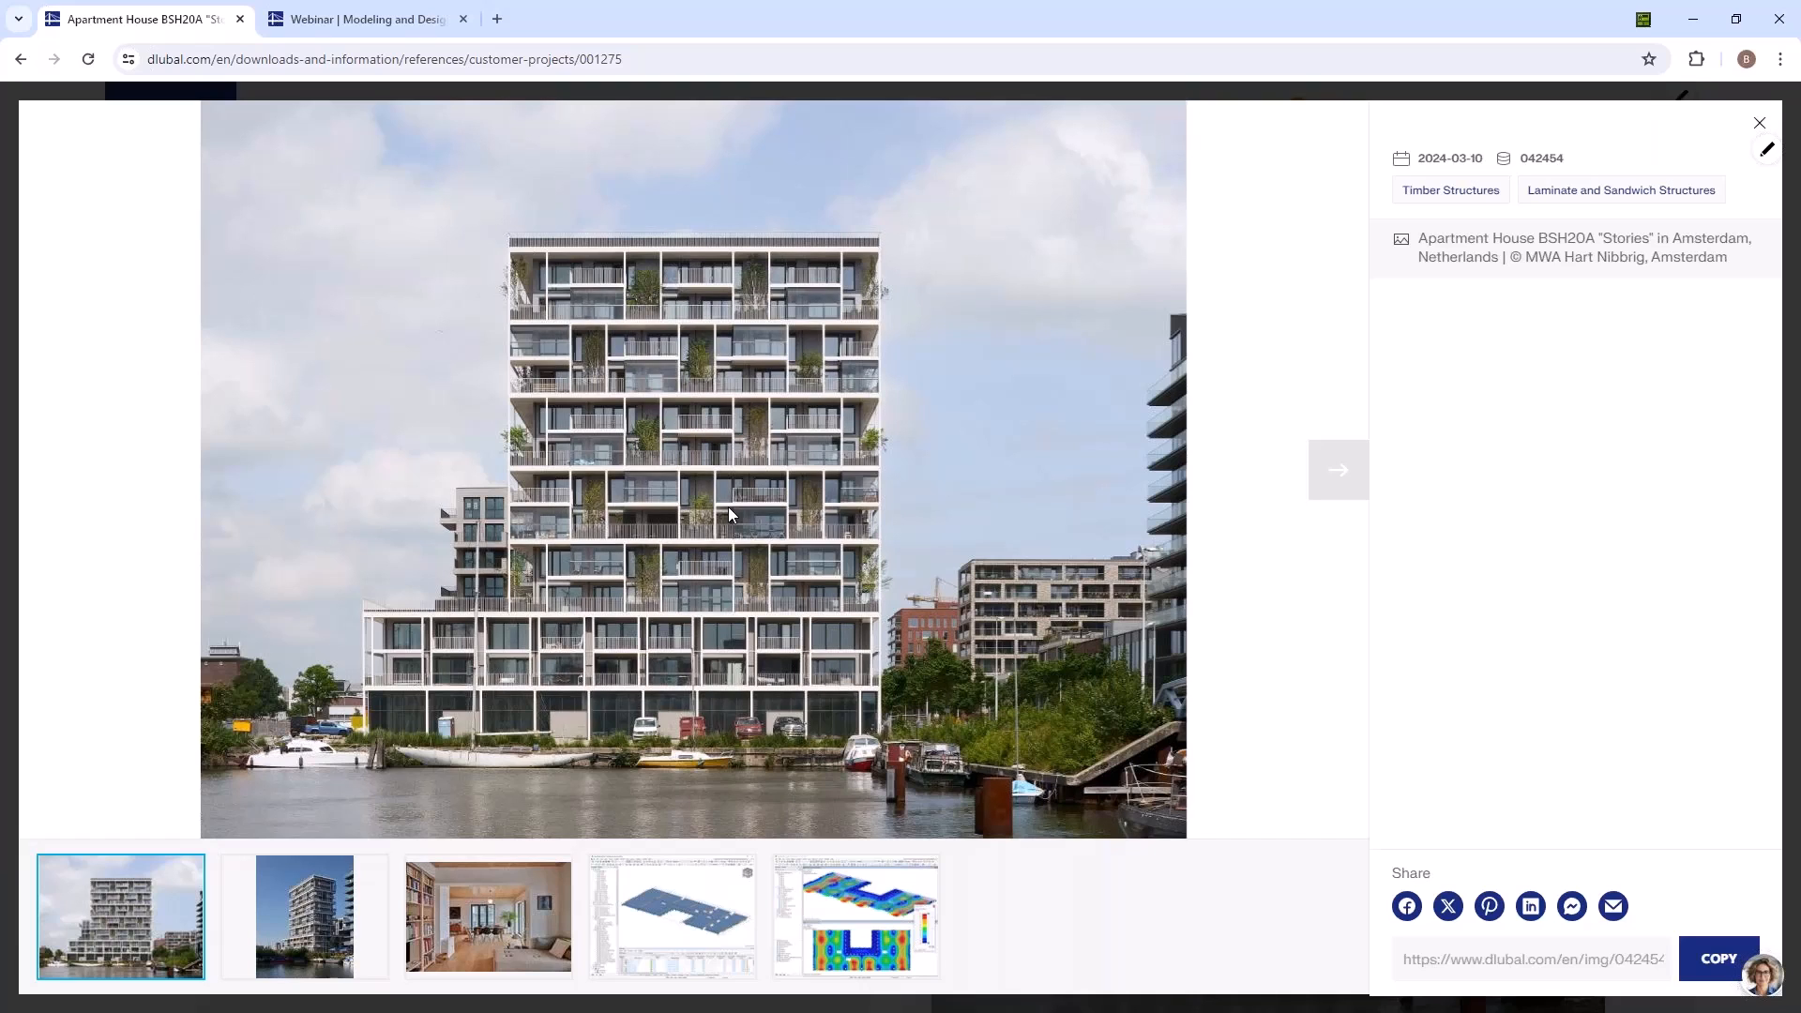
Browse the apartment house project's image gallery to the RFEM model of the cross-laminated timber plate
left_click(1337, 470)
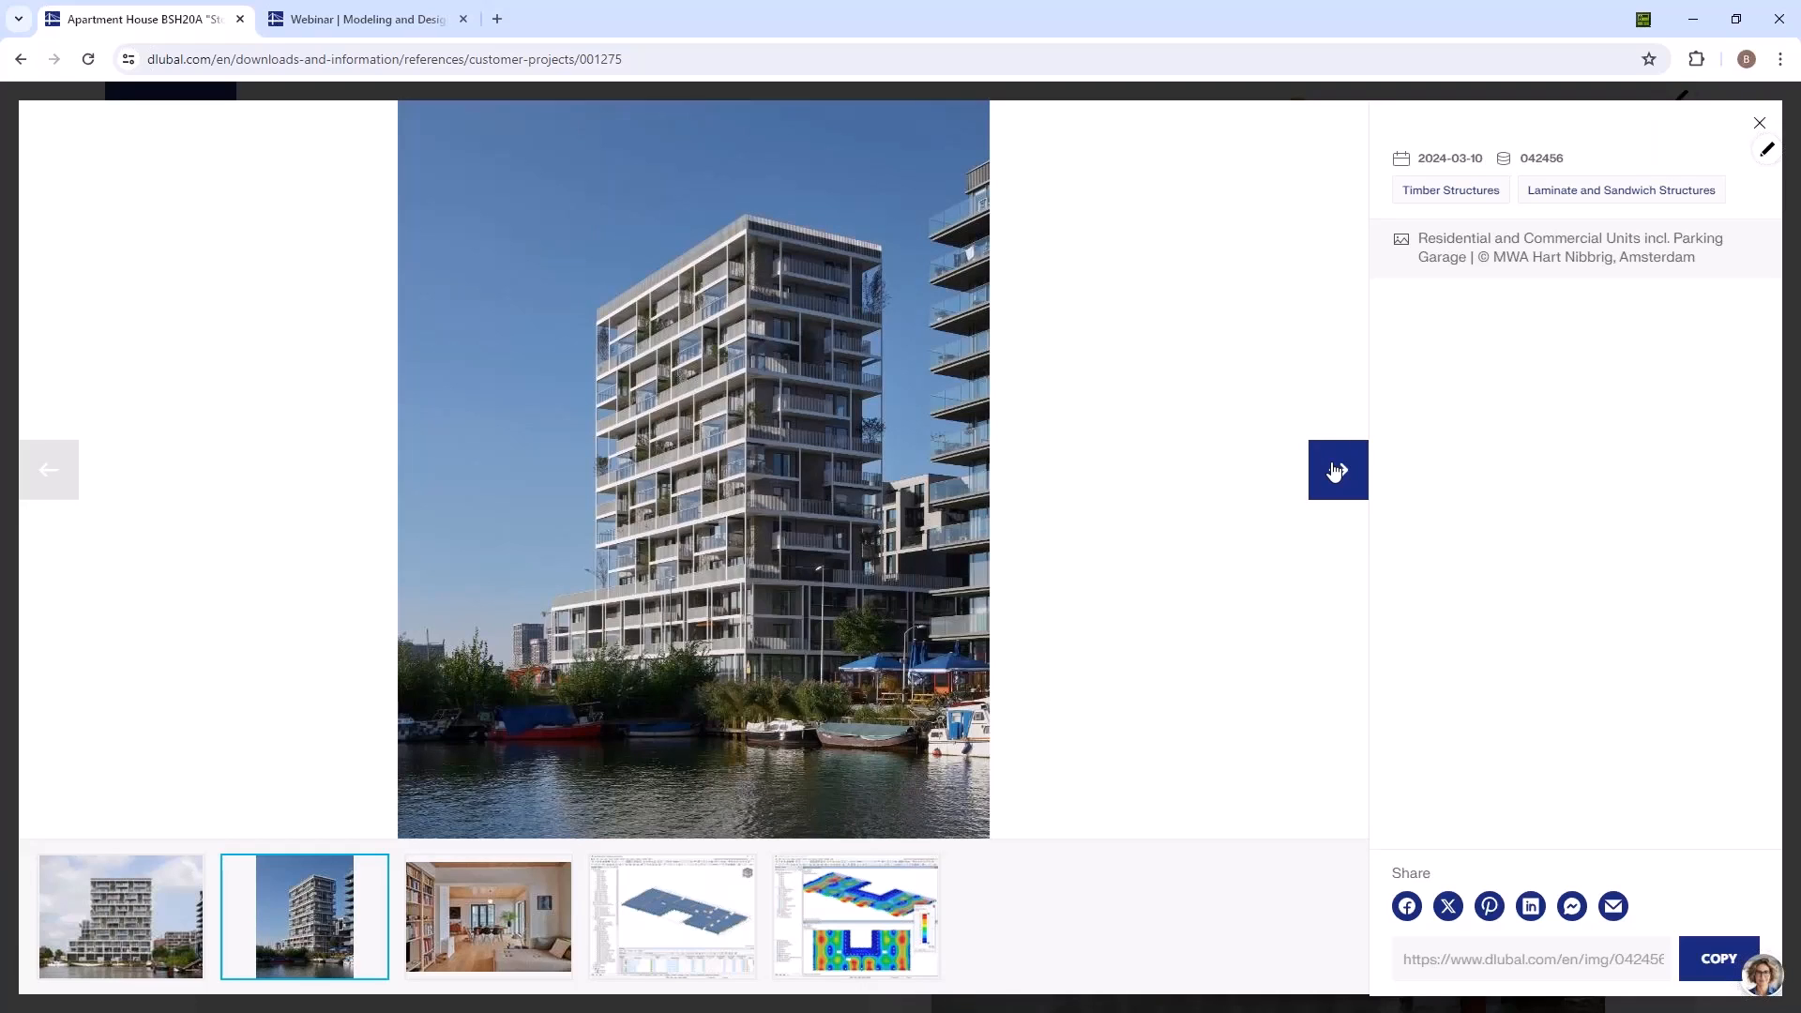
left_click(1337, 470)
left_click(1337, 470)
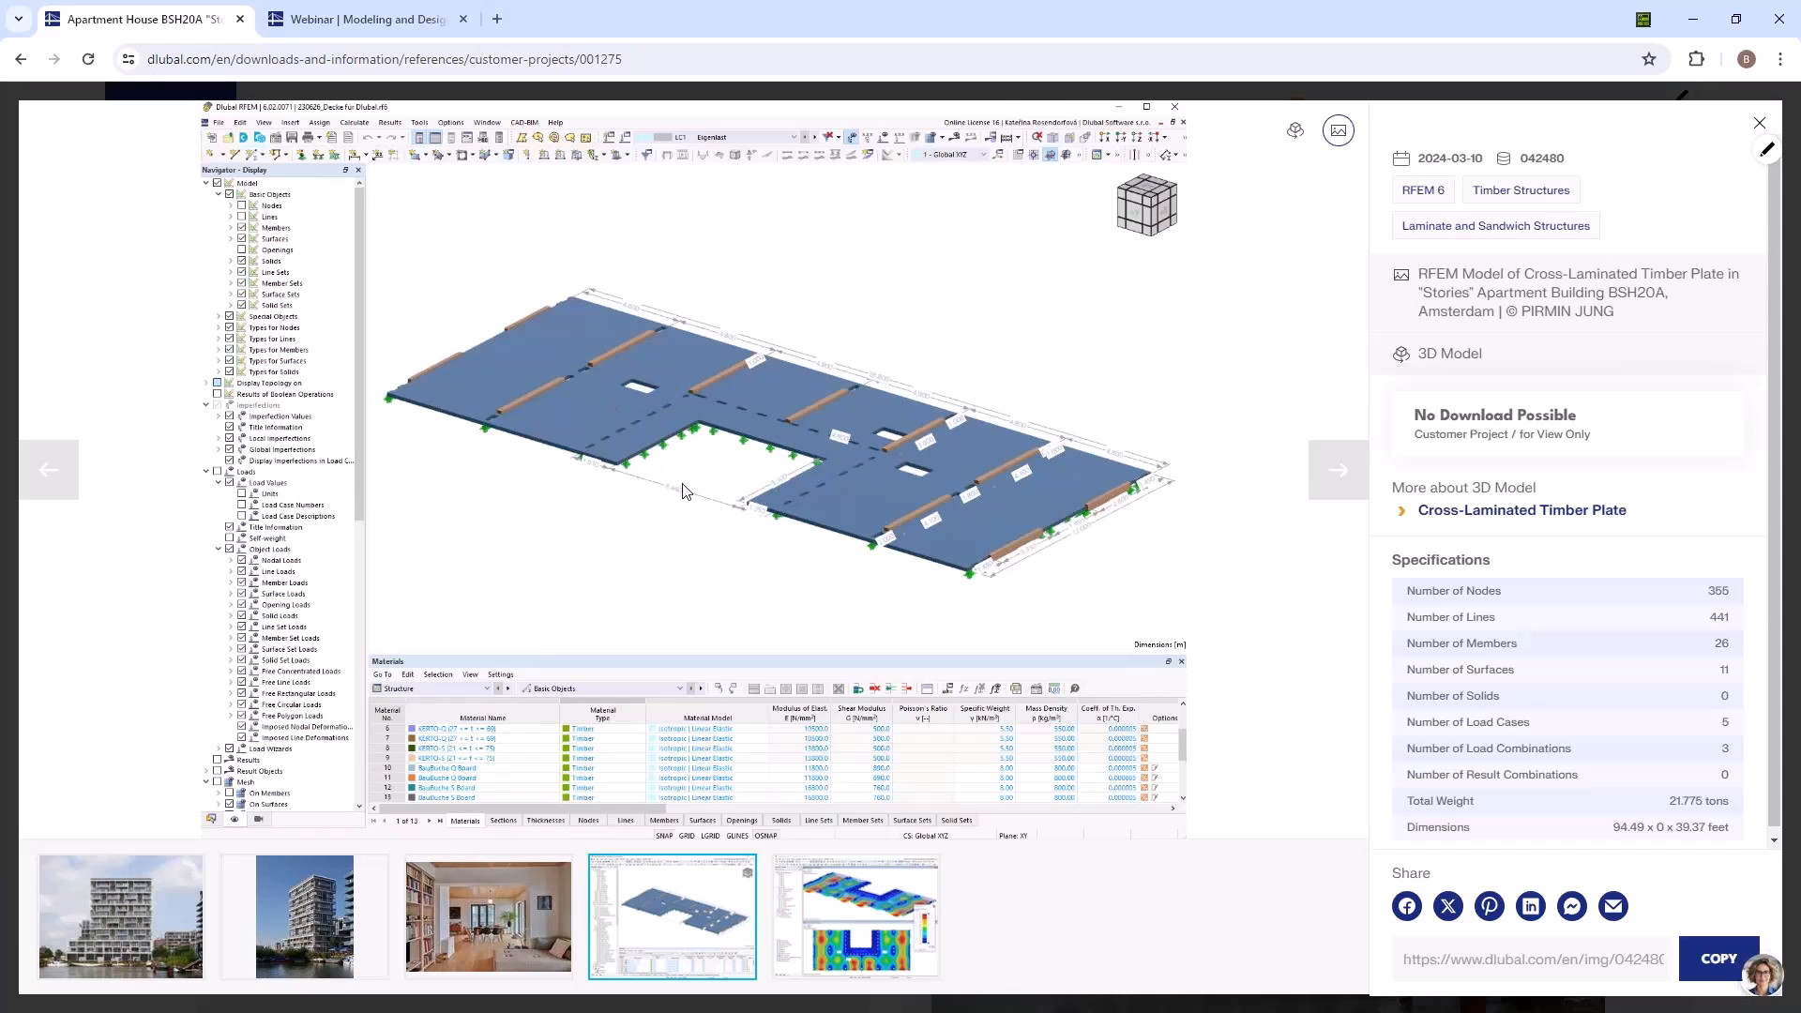
Review the webinar page on modeling and designing frame structures in RFEM 6 with the Building Model add-on
left_click(364, 20)
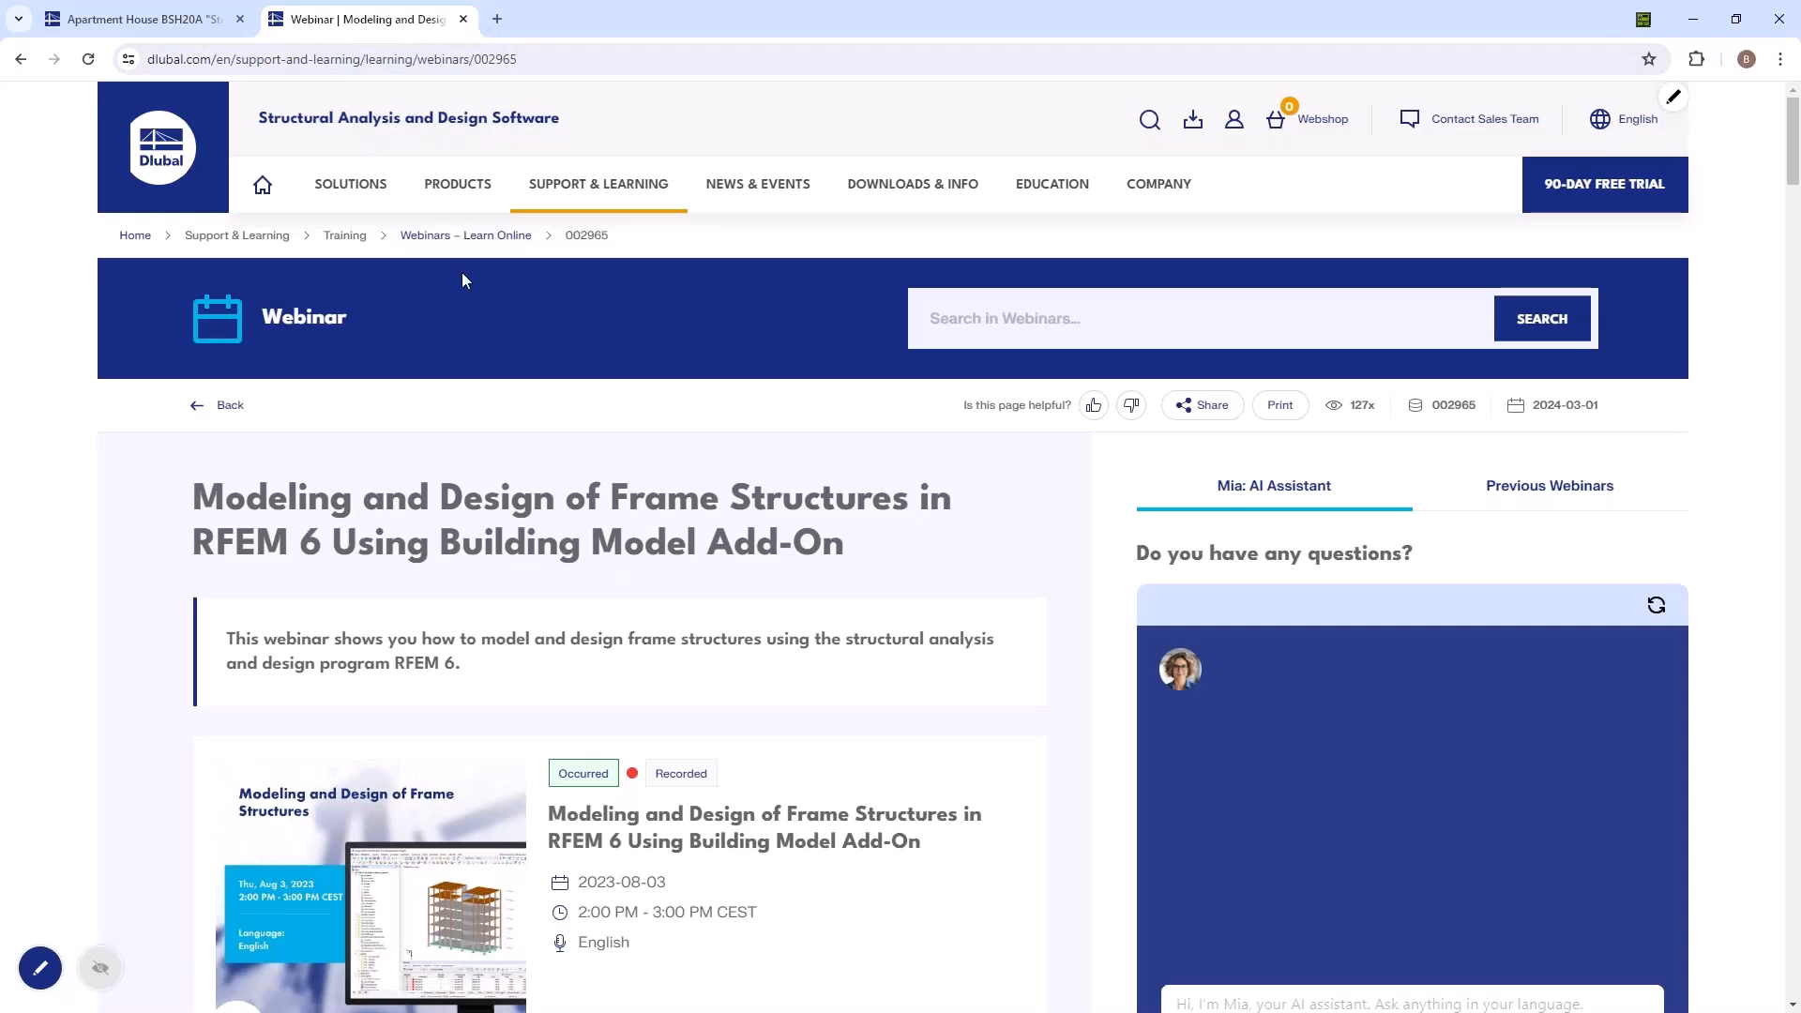
scroll(554, 454, "down", 6)
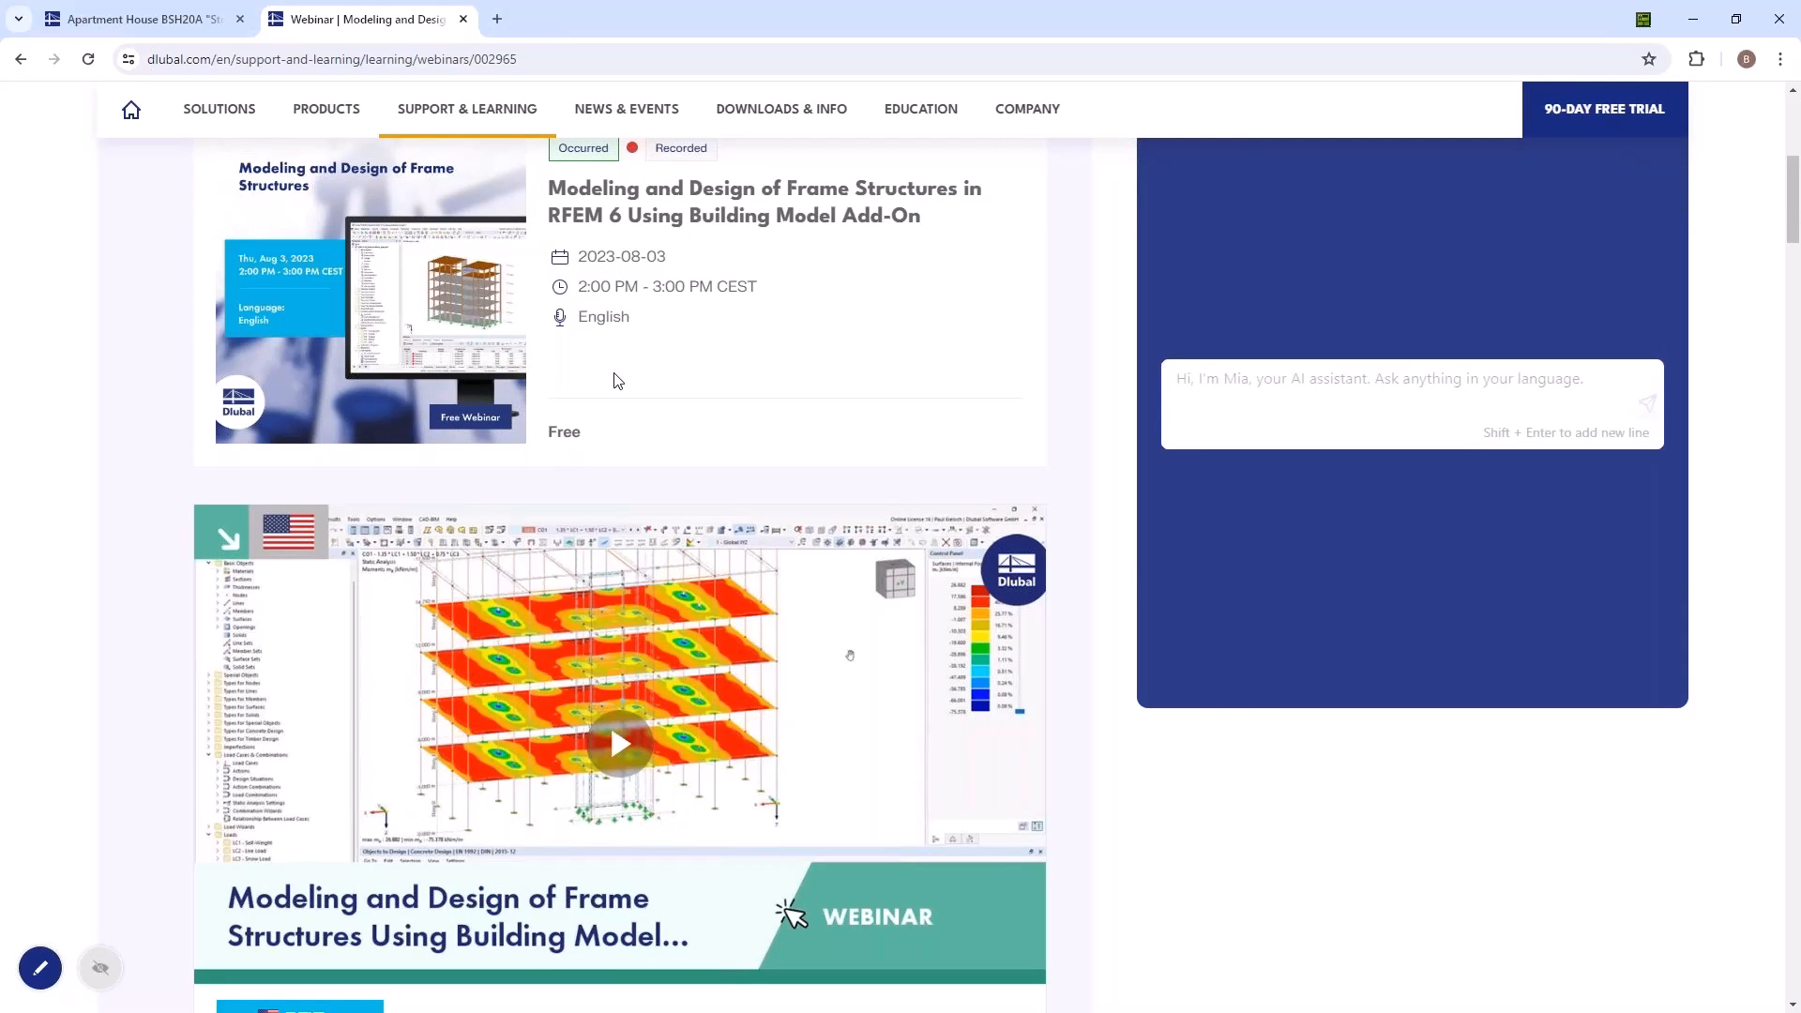
scroll(617, 379, "down", 9)
scroll(618, 379, "up", 6)
scroll(614, 375, "up", 10)
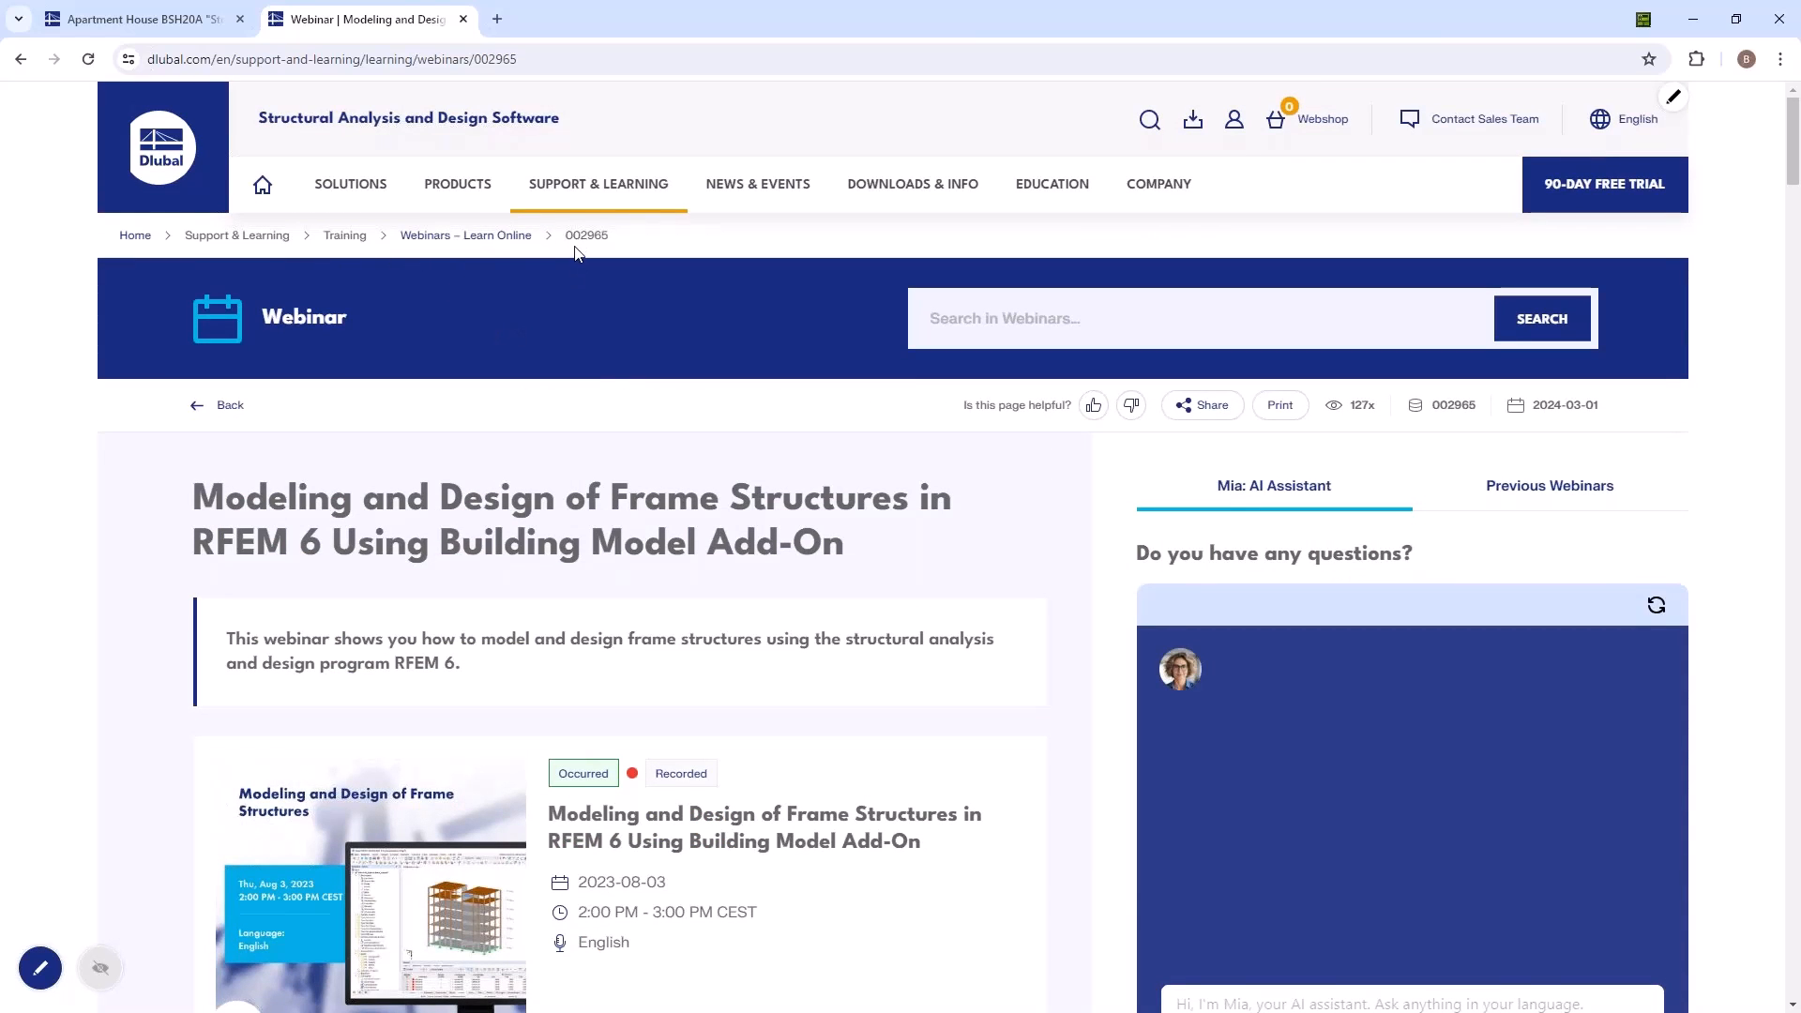
scroll(578, 276, "down", 6)
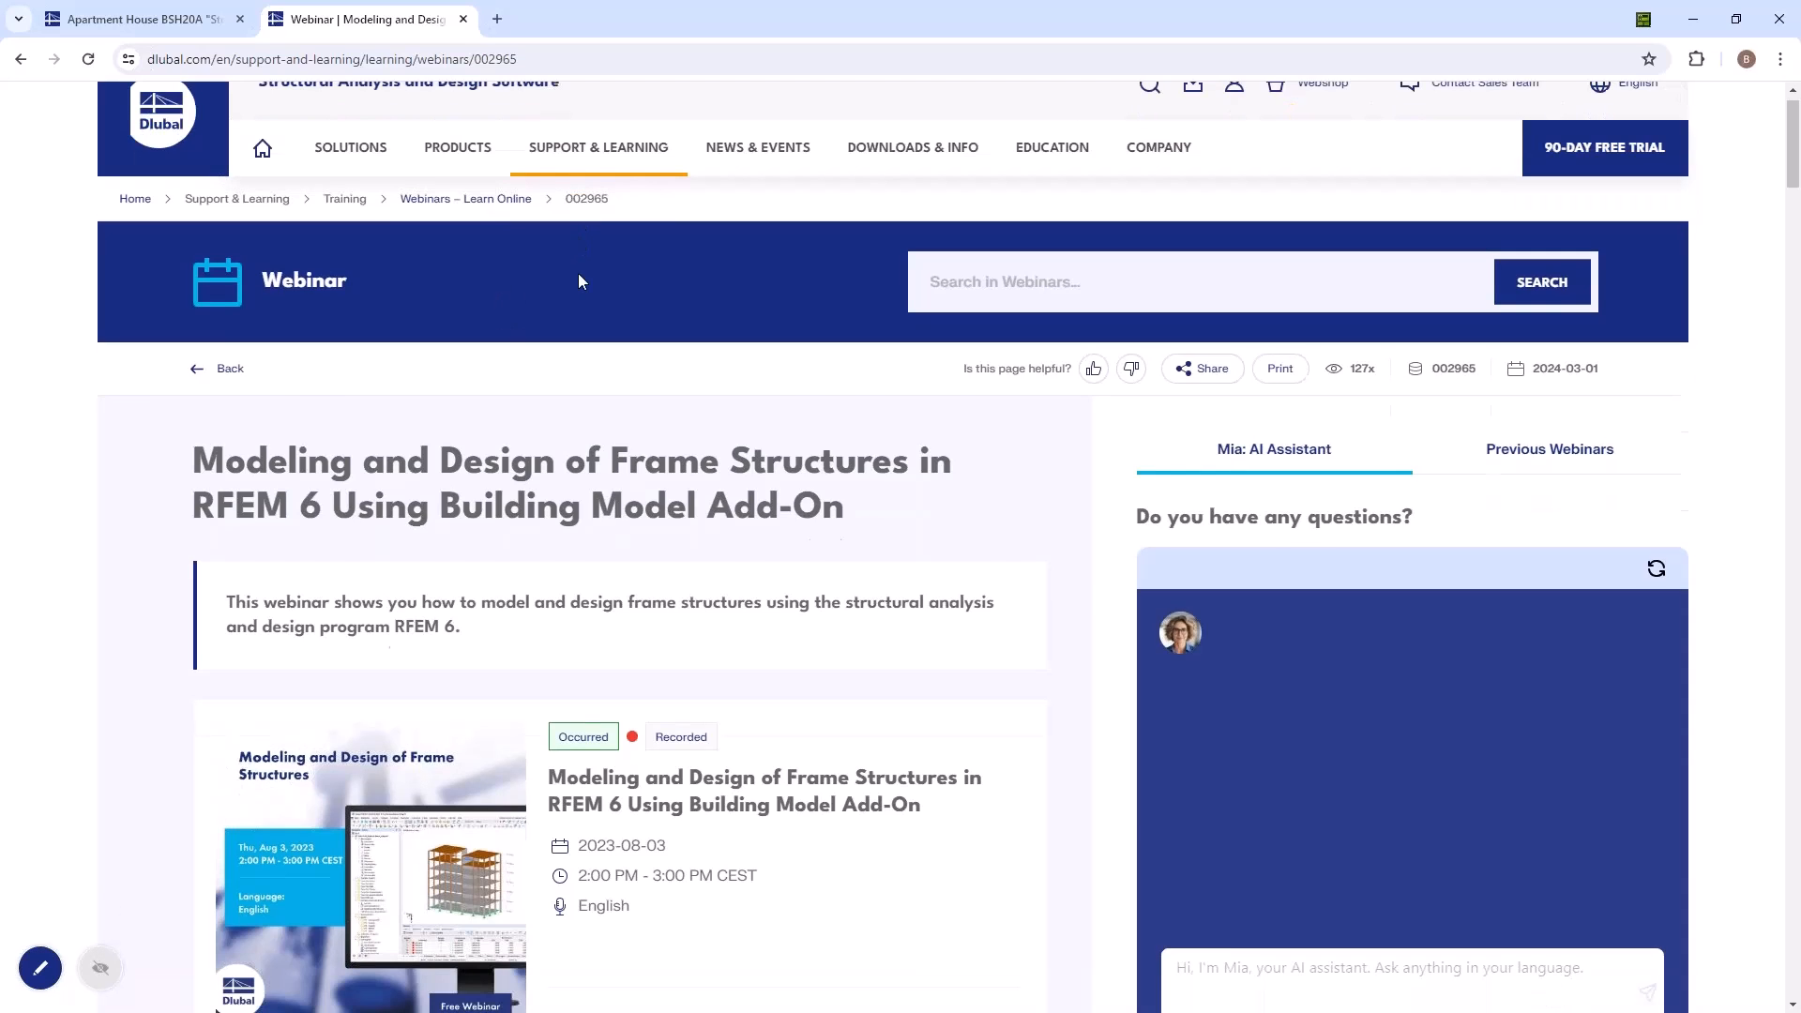
scroll(651, 473, "up", 6)
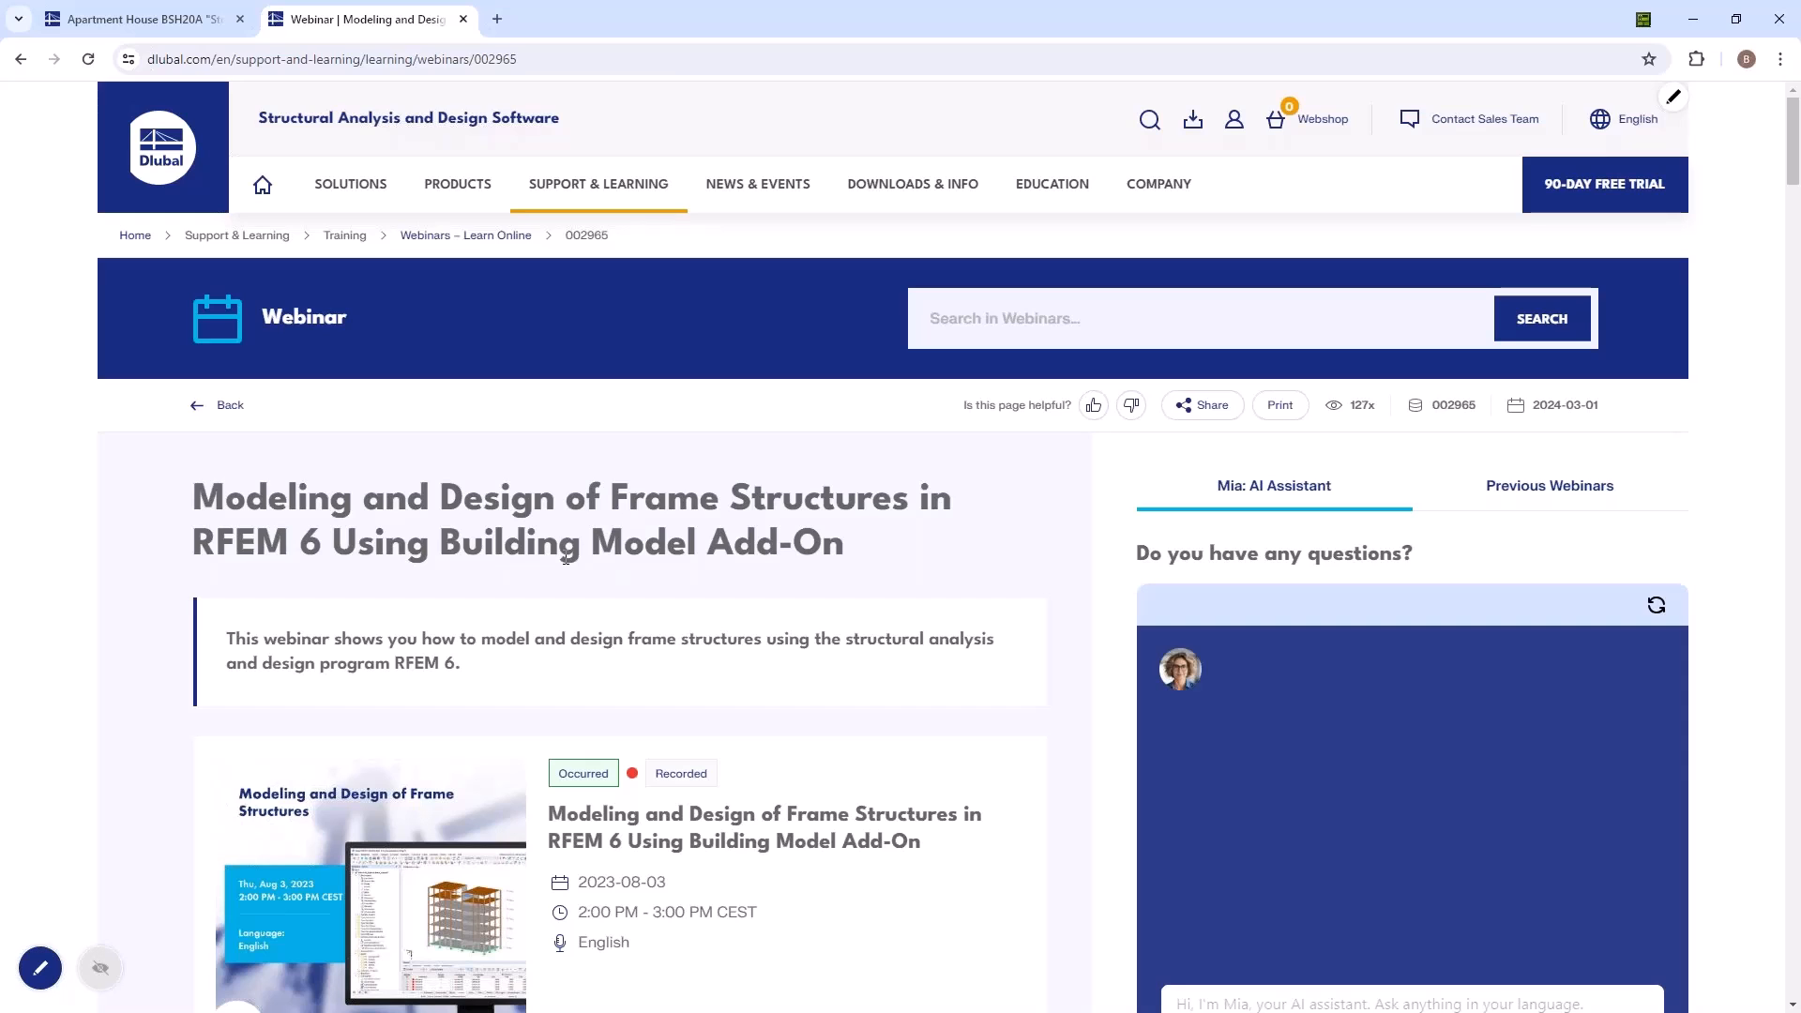
scroll(566, 559, "down", 3)
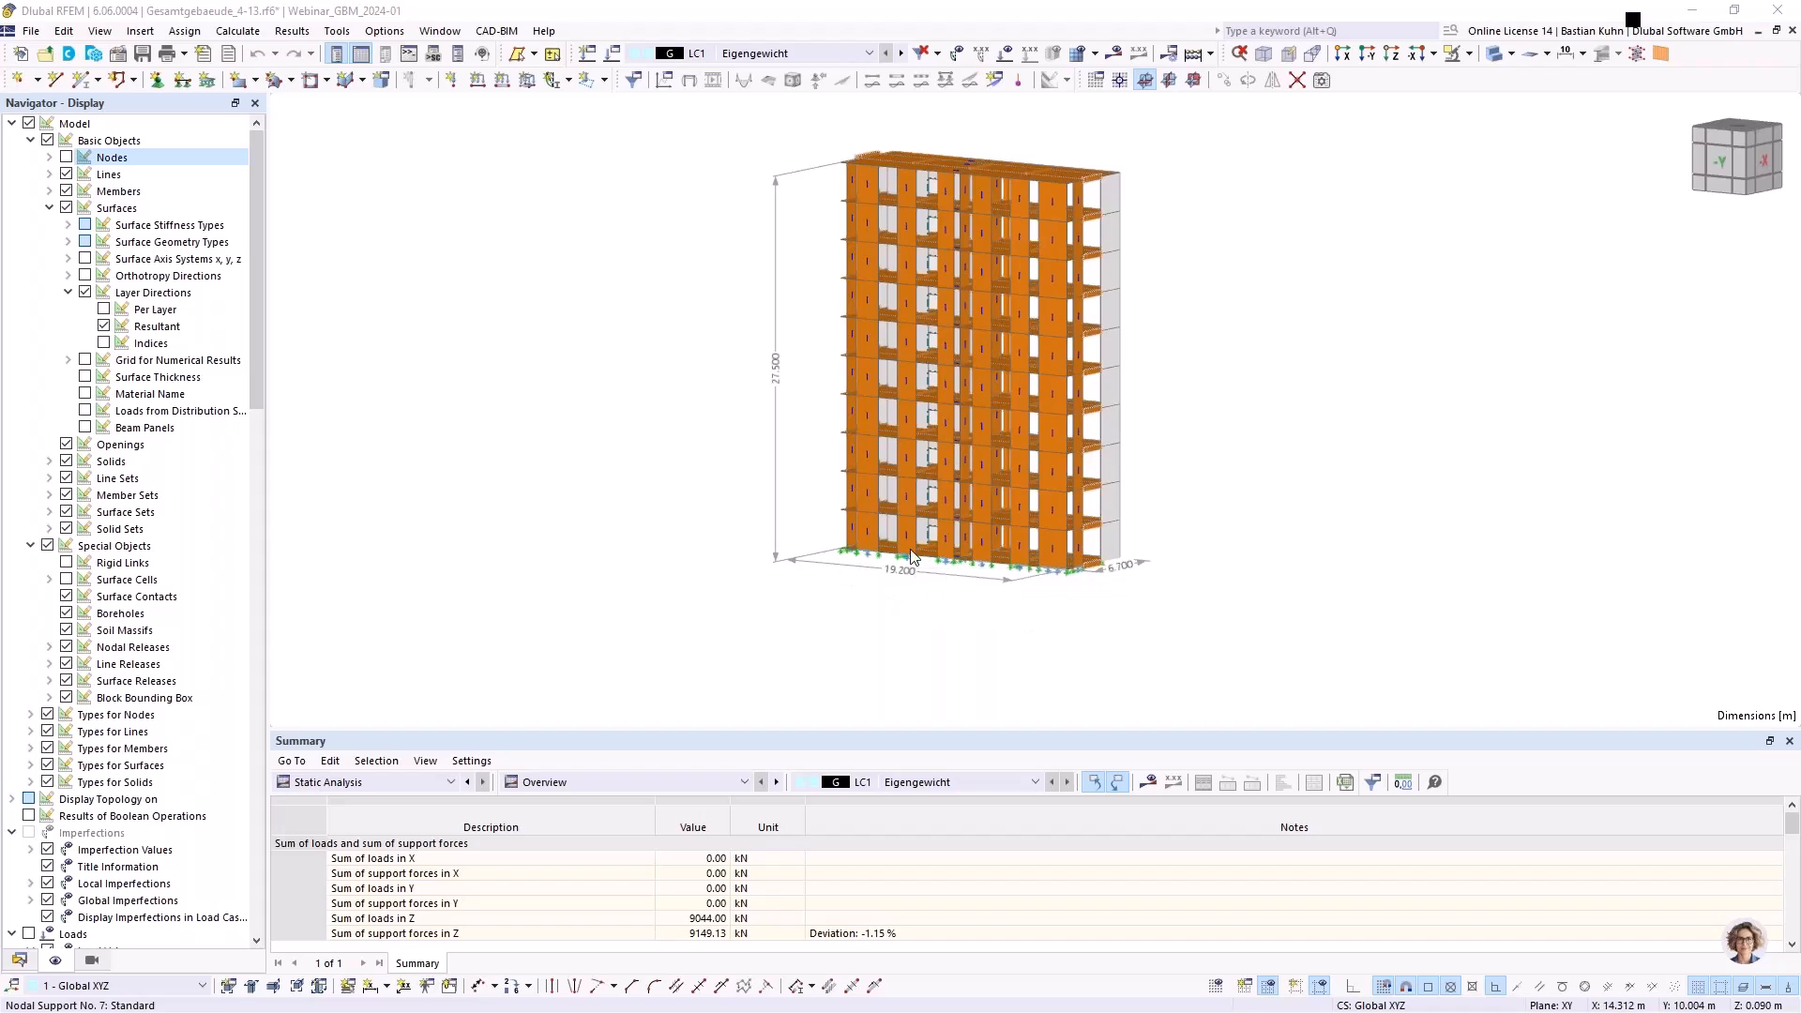
Isolate the objects at the building's base level, selected in the Y-direction view, and display their surfaces transparently
scroll(1110, 606, "up", 3)
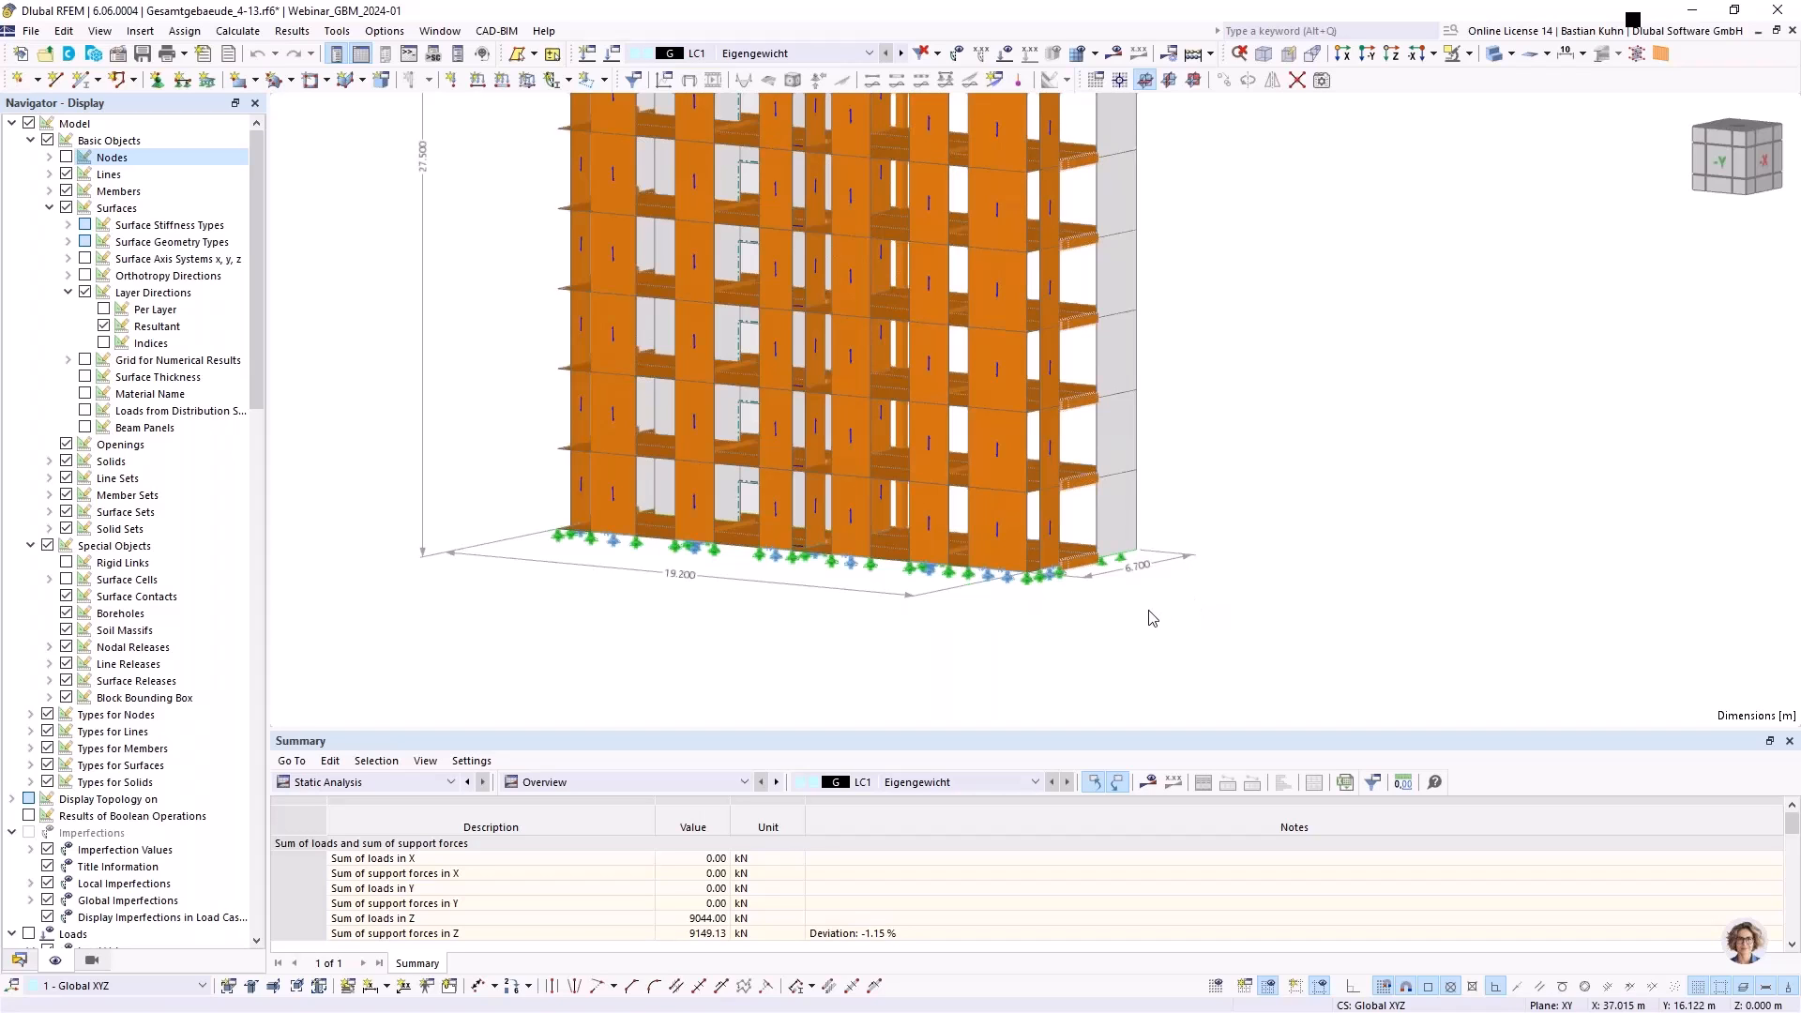
scroll(1154, 616, "down", 3)
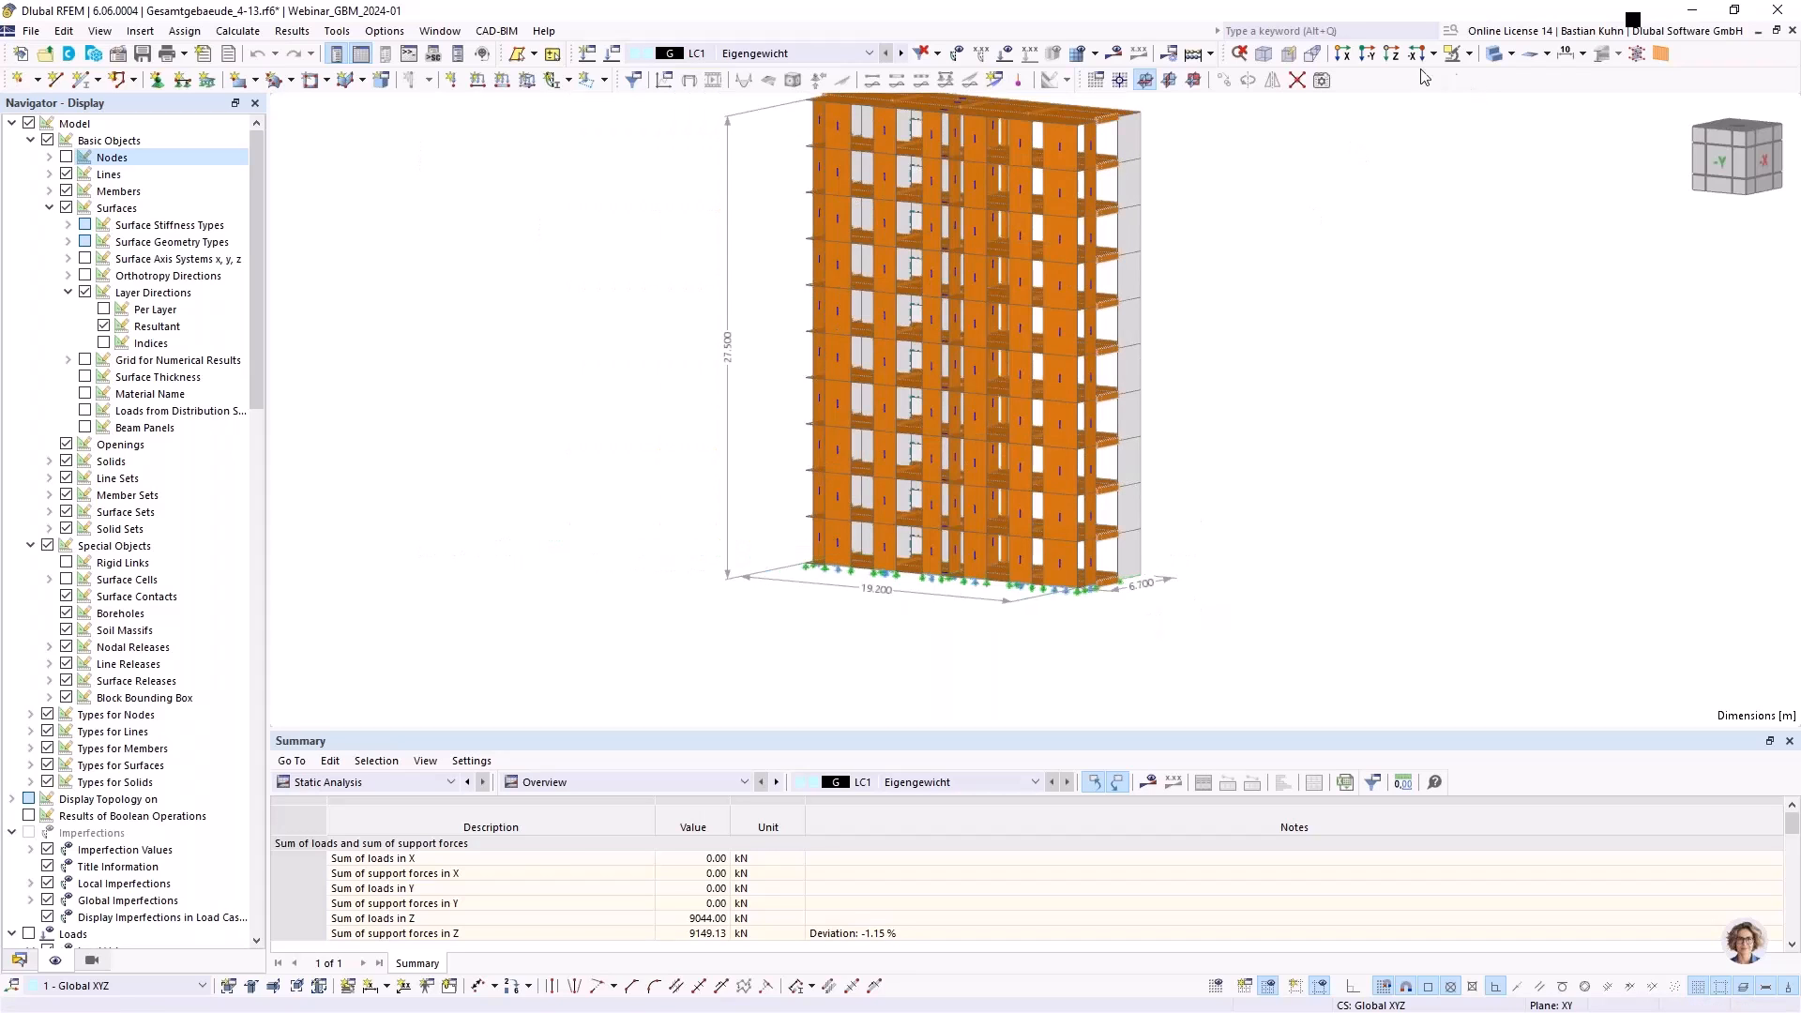
left_click(1367, 54)
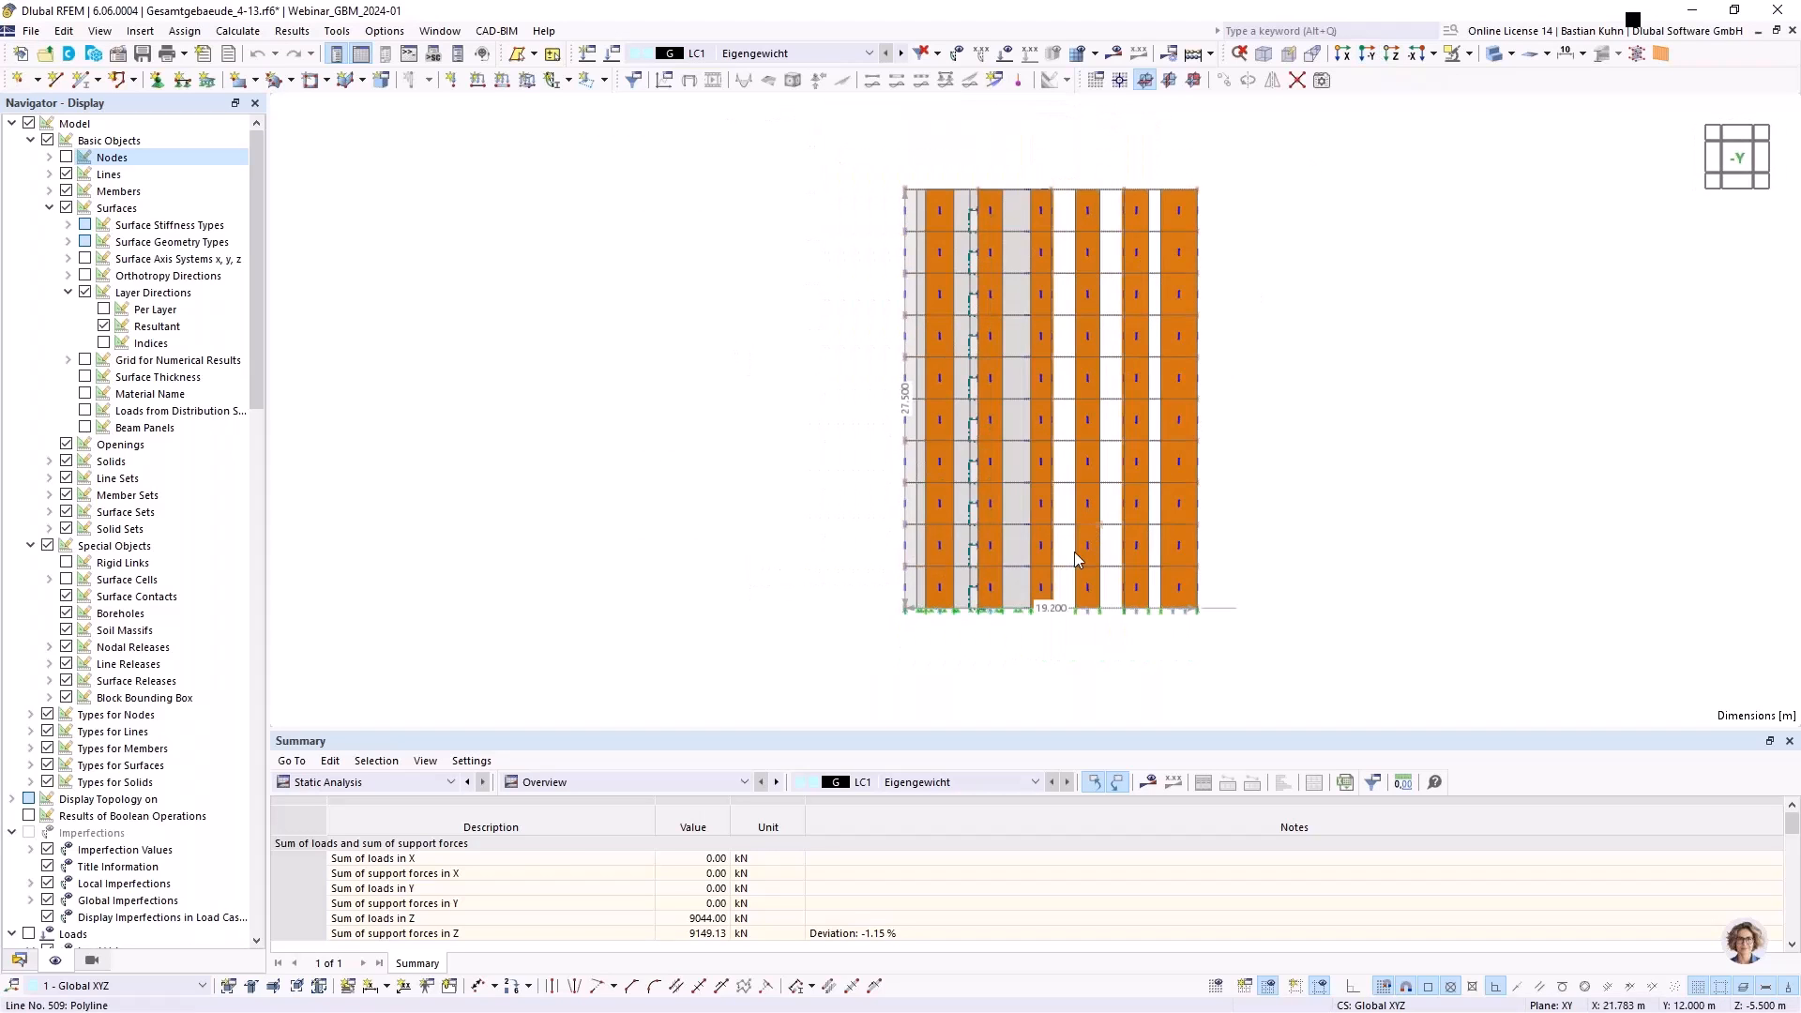
scroll(1038, 523, "up", 3)
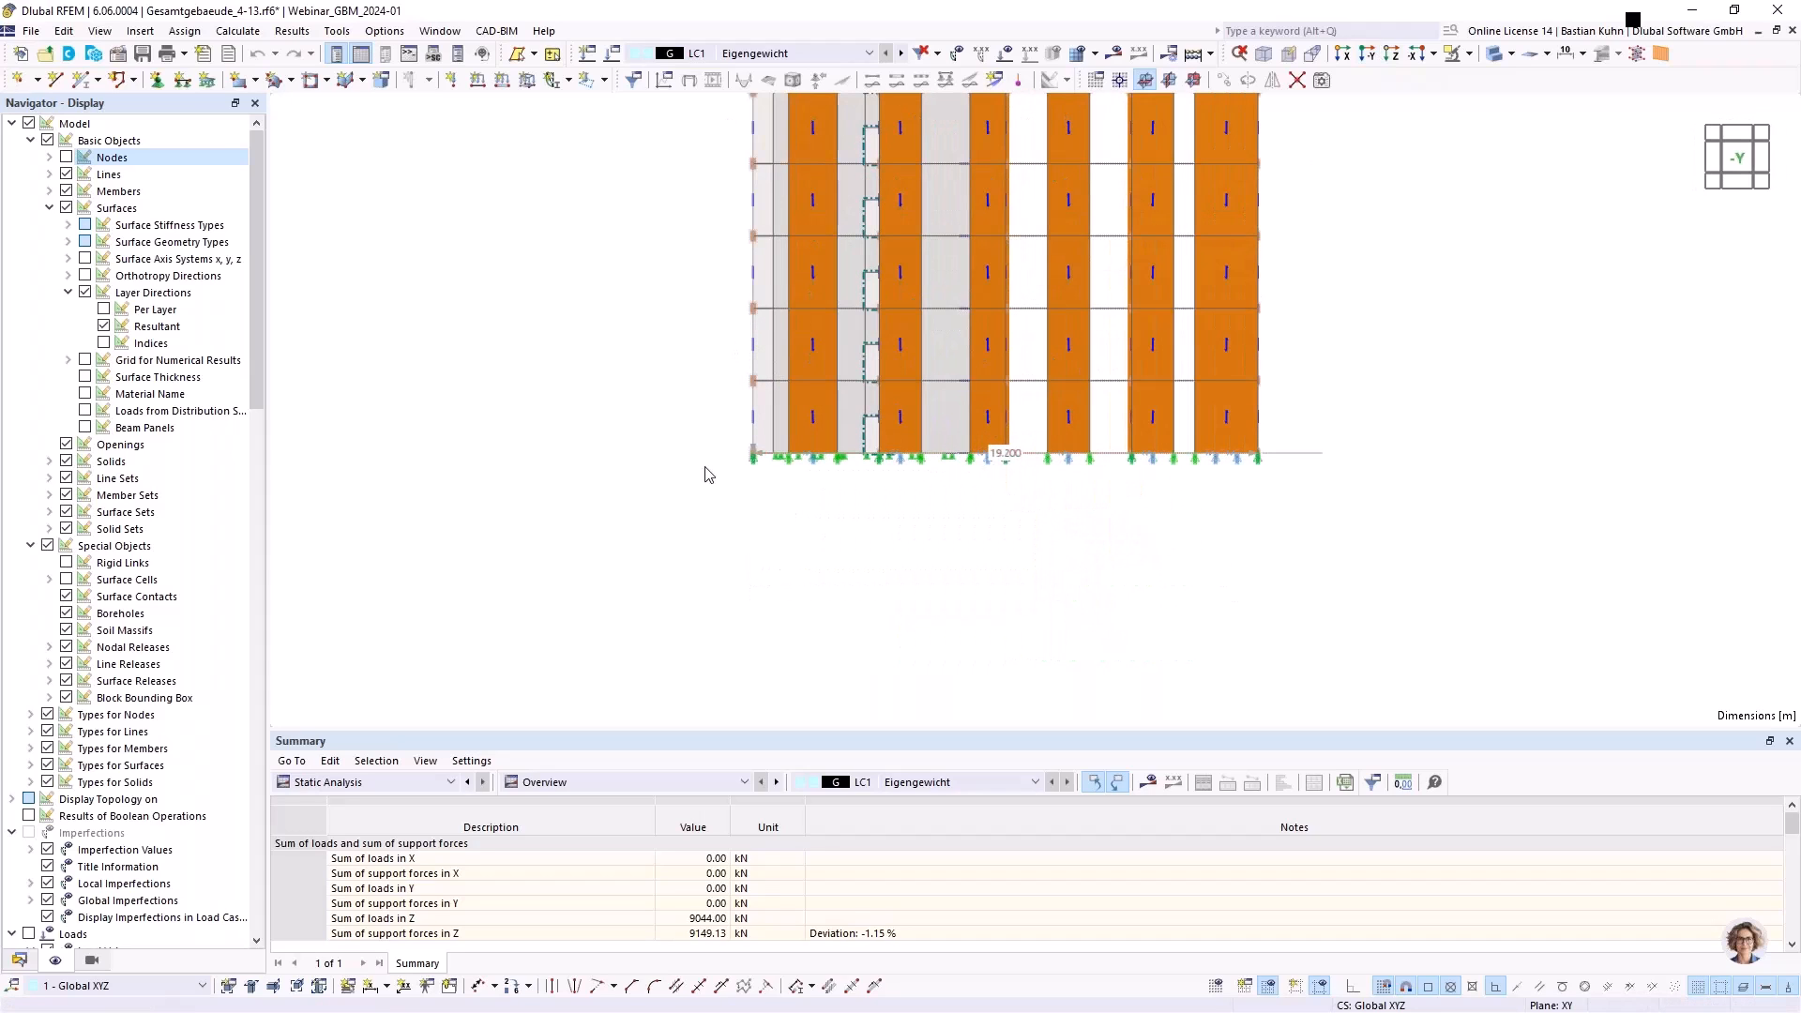
left_click_drag(699, 448, 1379, 557)
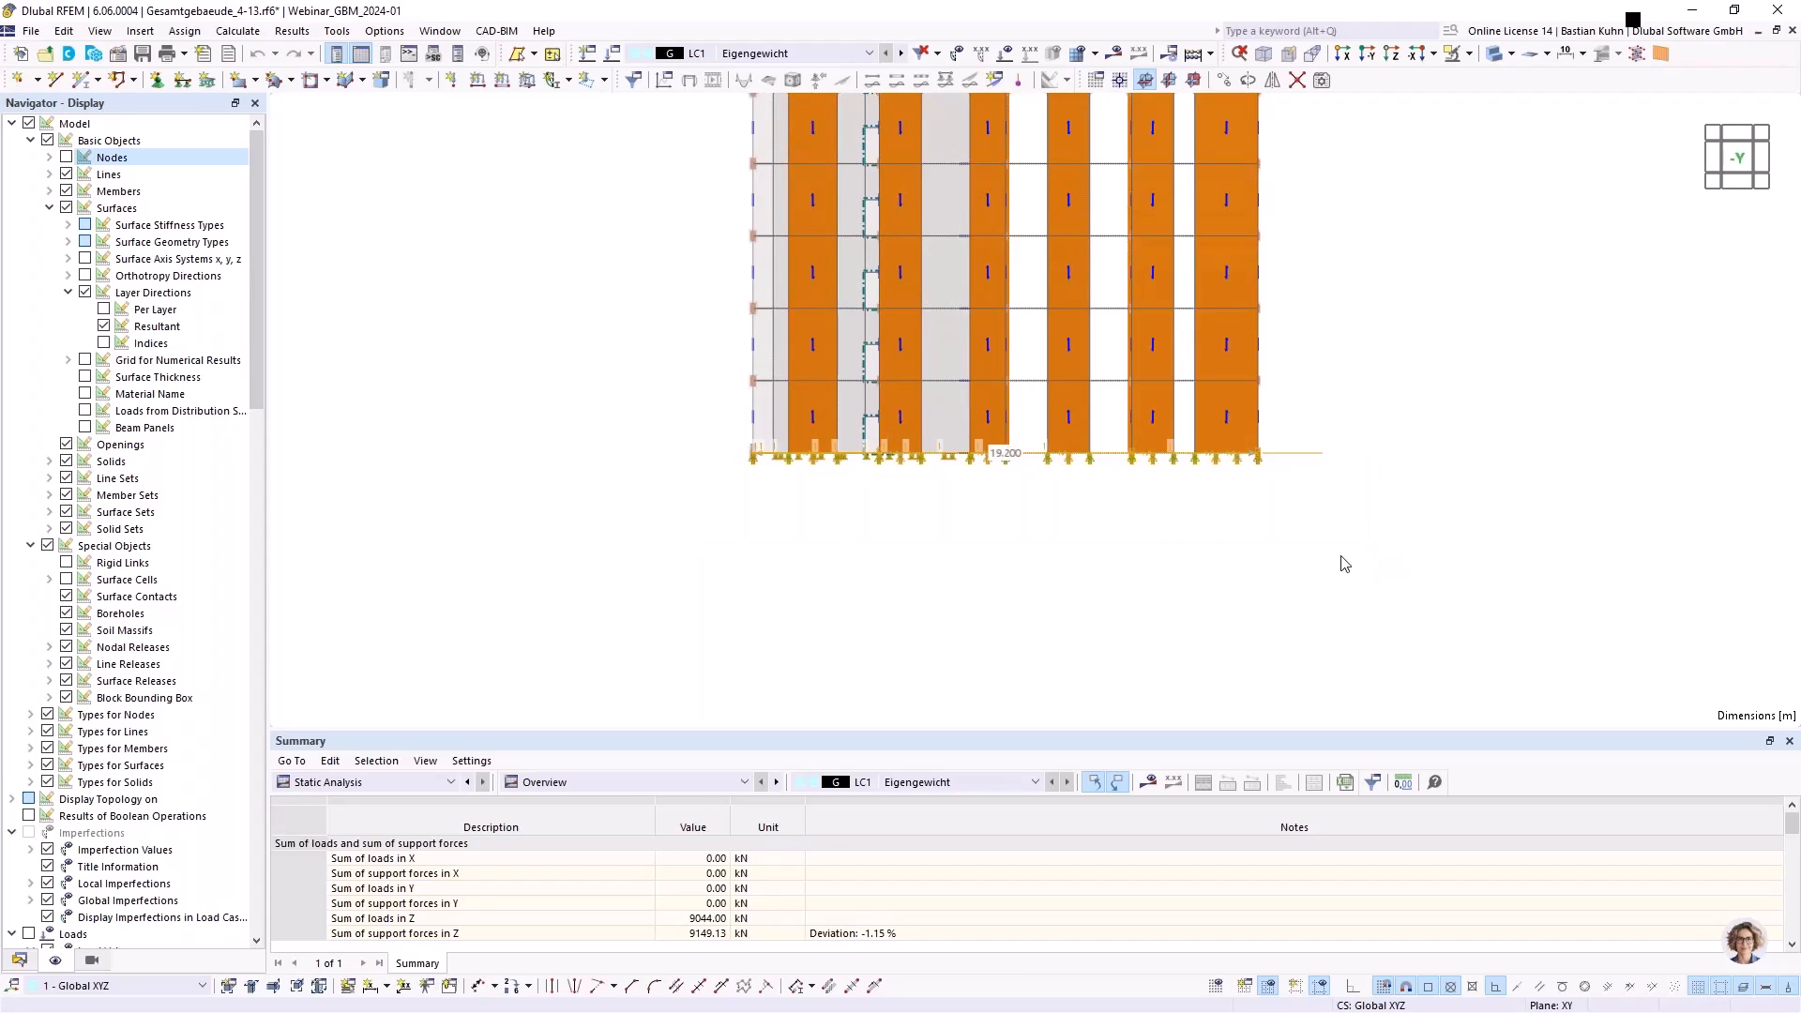
left_click(1450, 56)
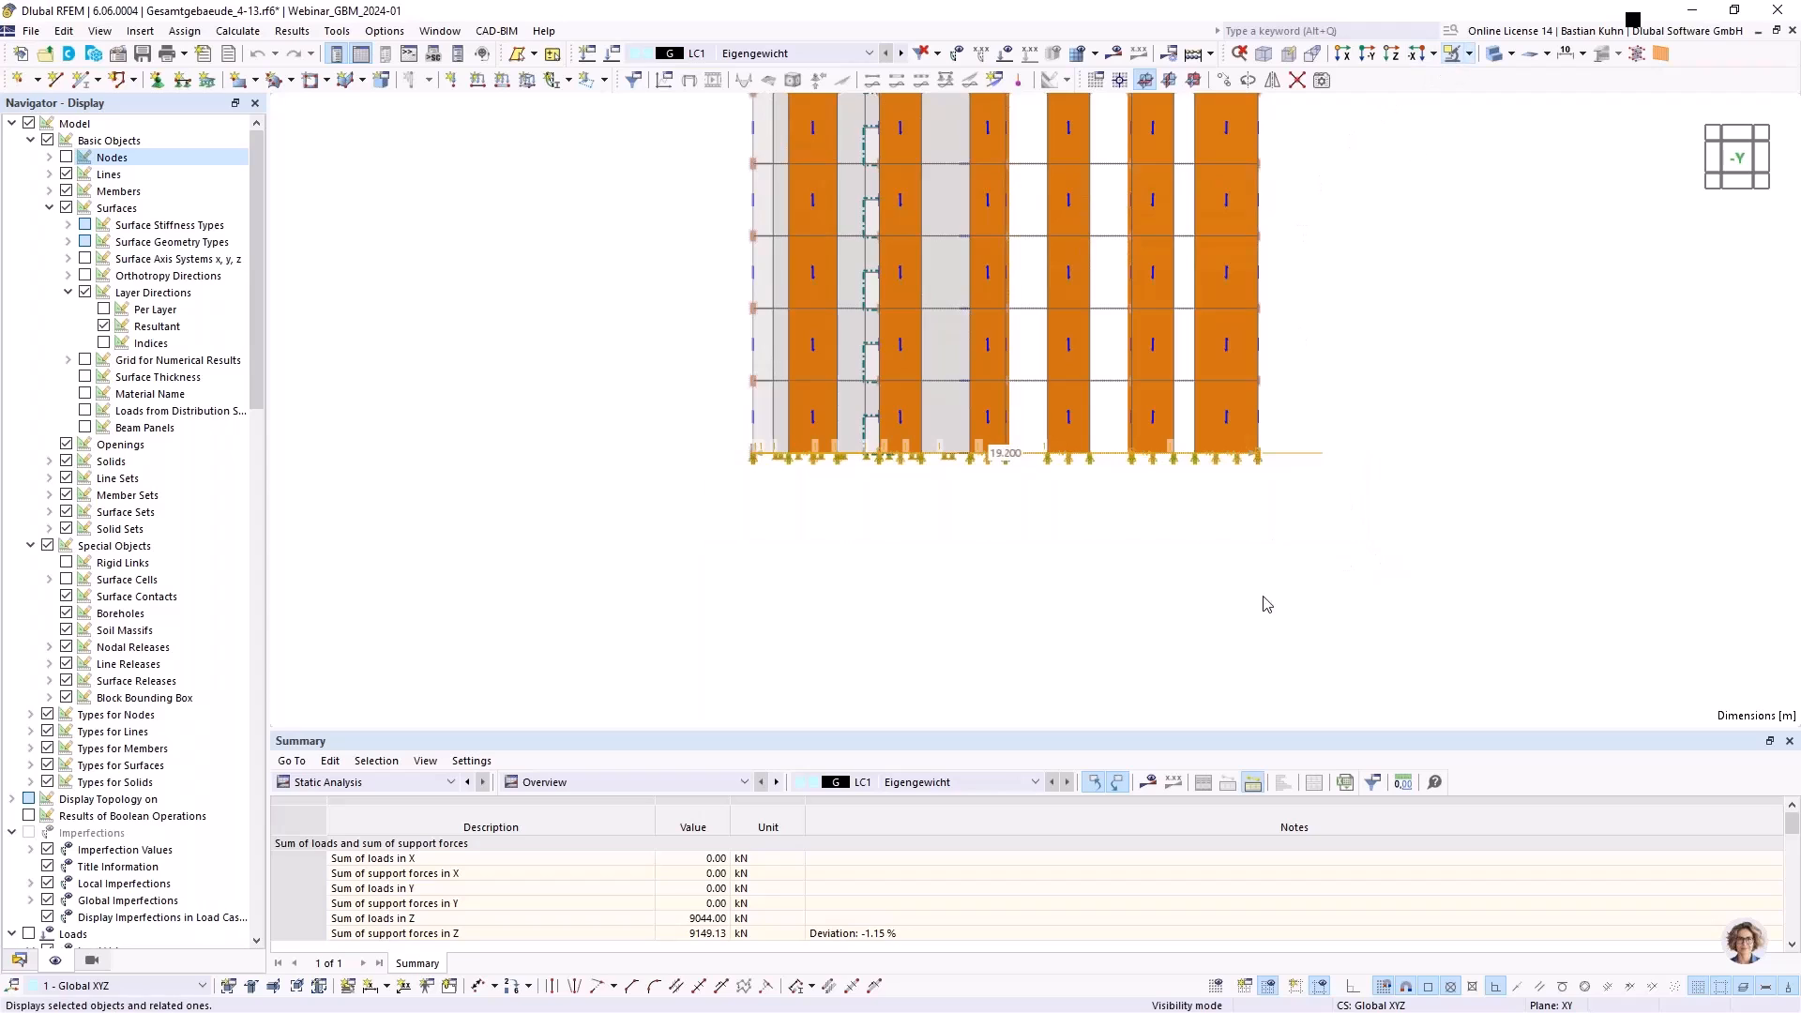
middle_click_drag(1178, 516, 1036, 544)
scroll(1027, 399, "up", 4)
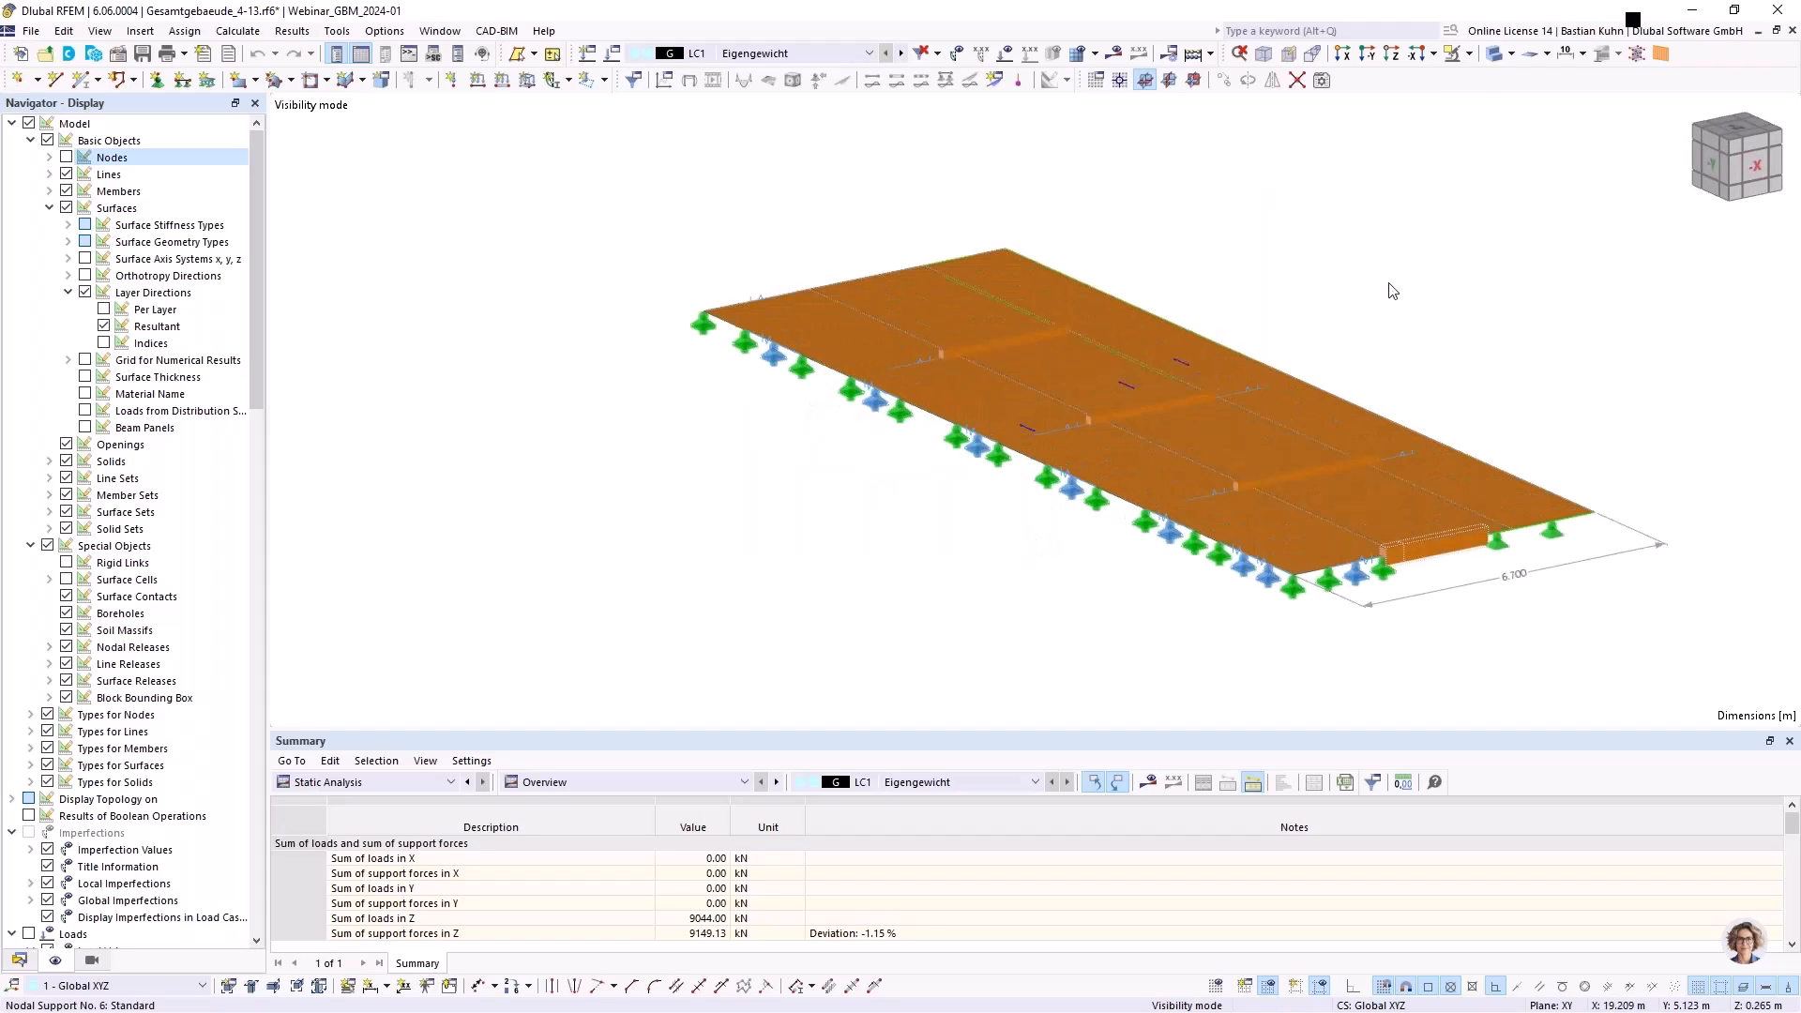
left_click(1496, 55)
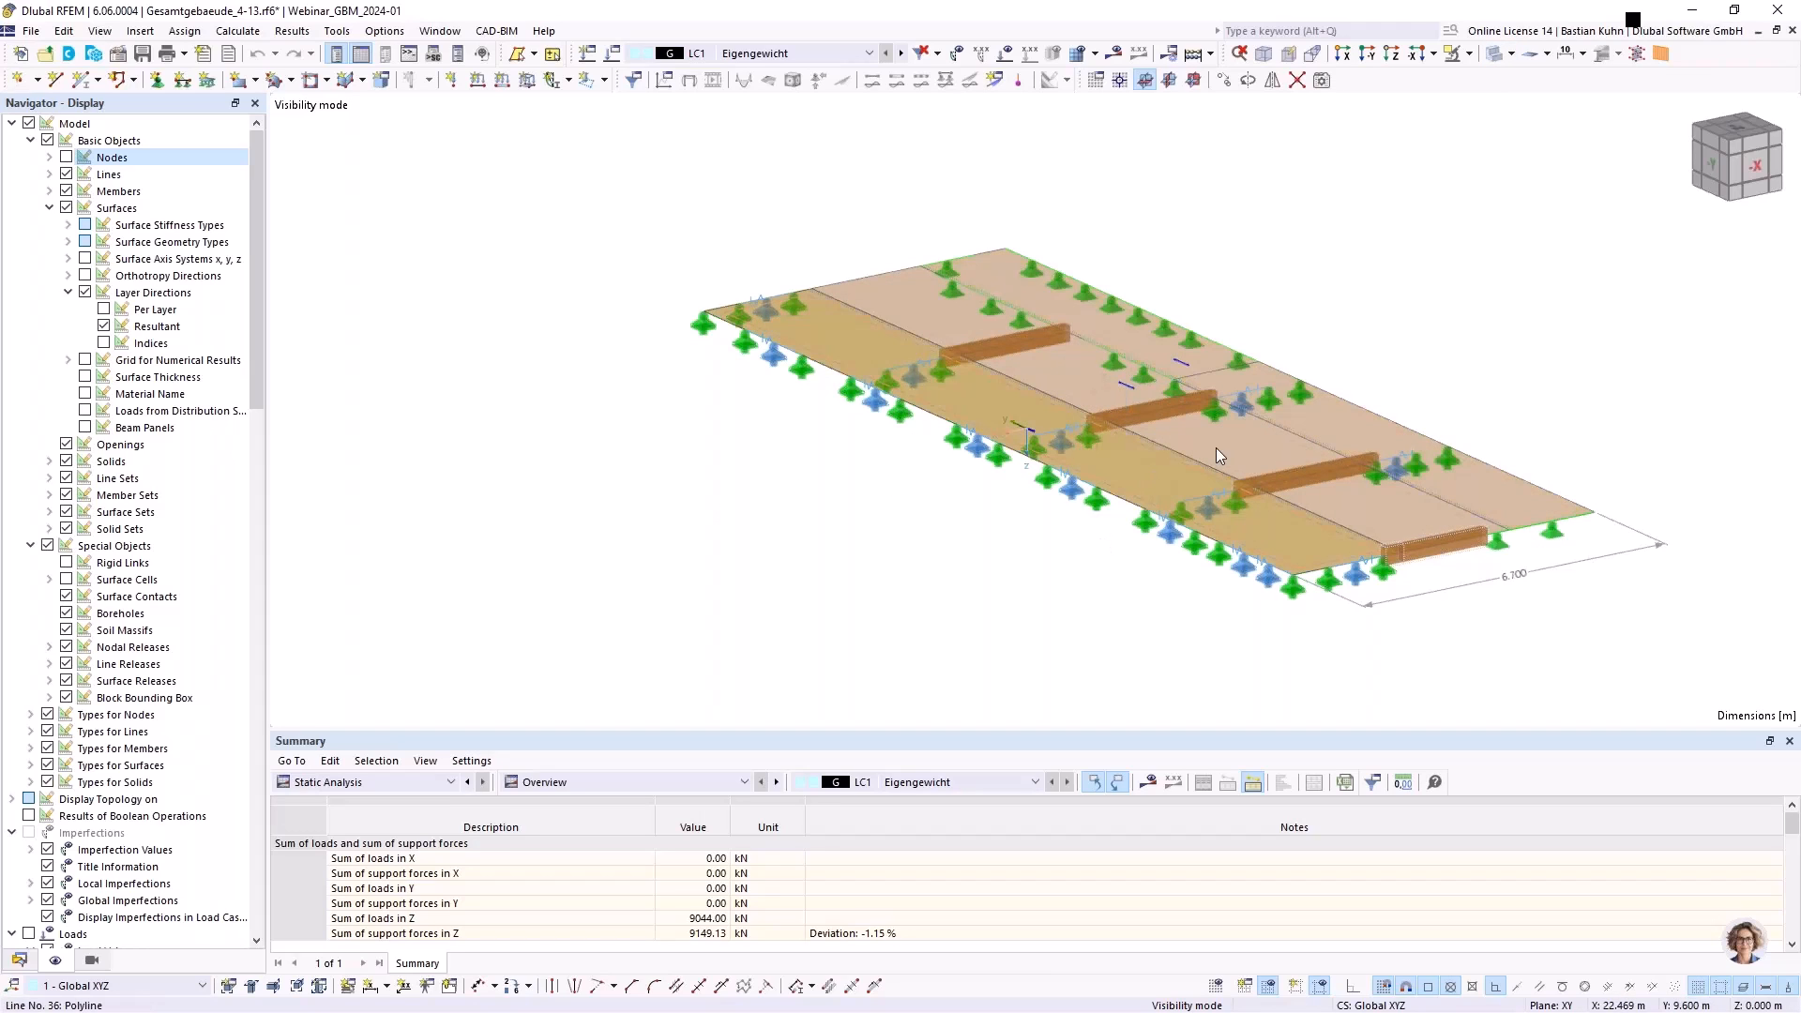
Display the nodes and add a linear dimension from the slab's corner to the end-beam node, offset about 1.6 m
left_click(66, 157)
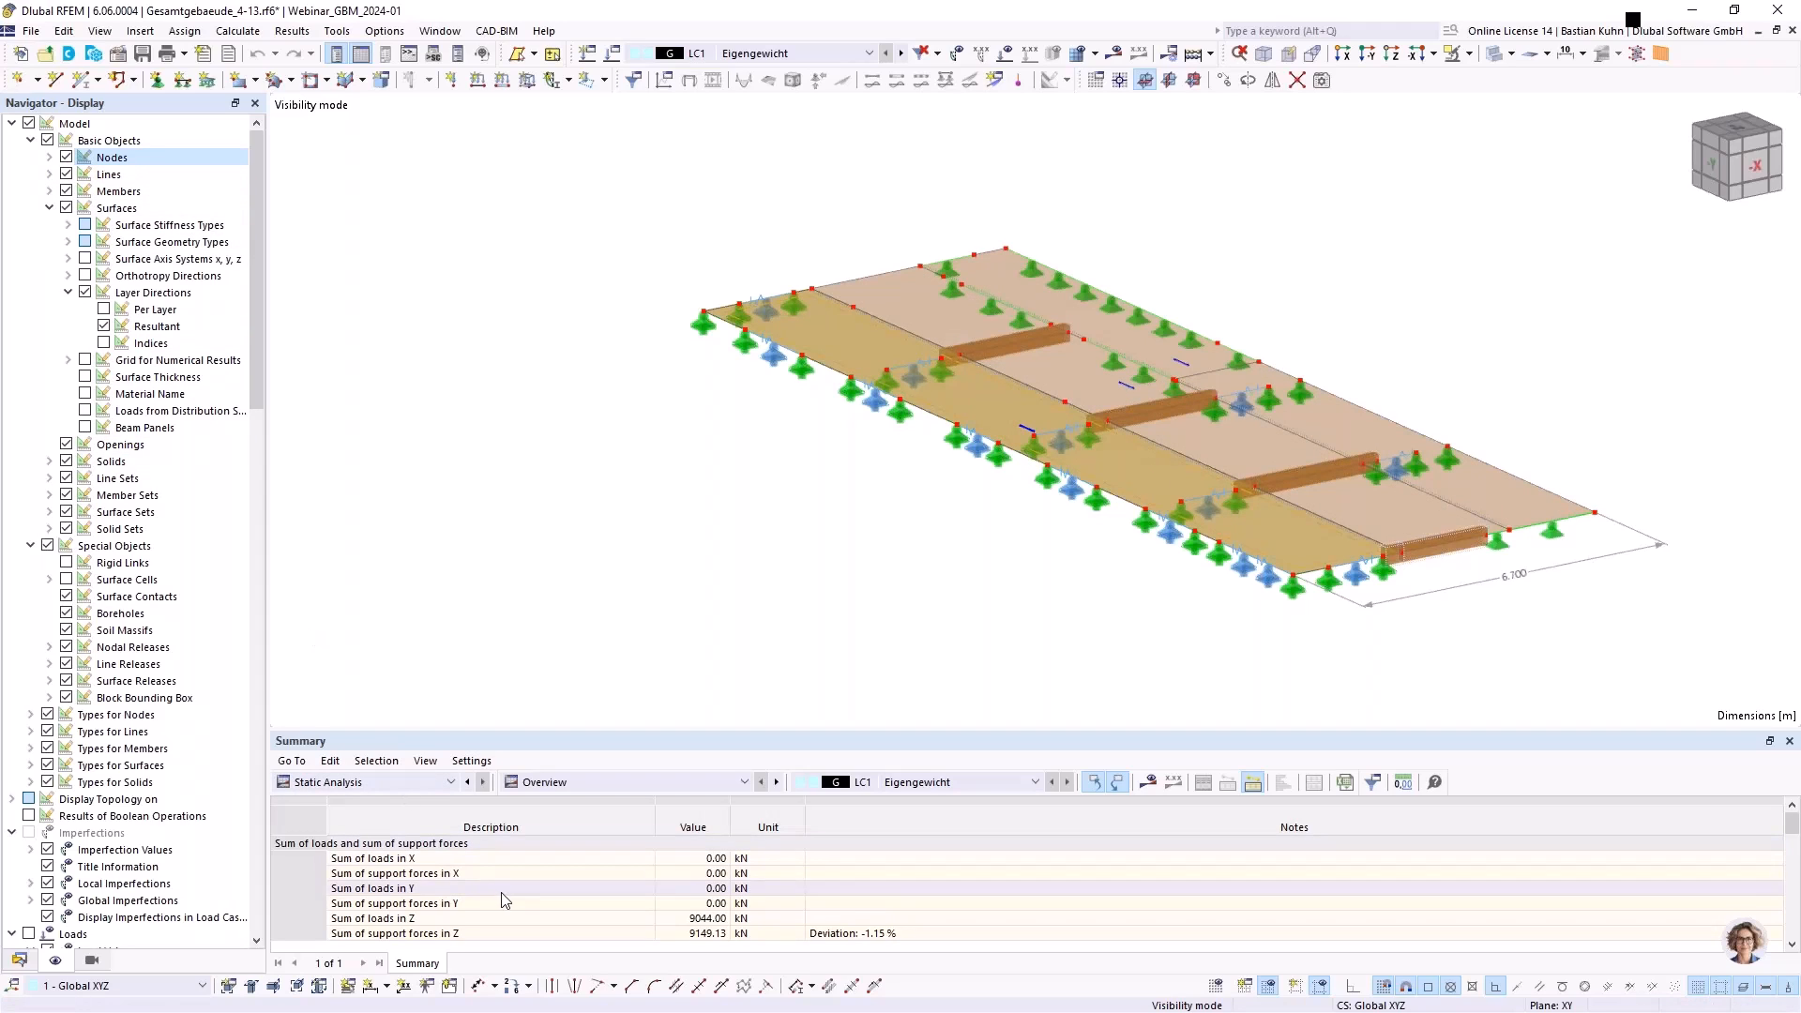
left_click(371, 985)
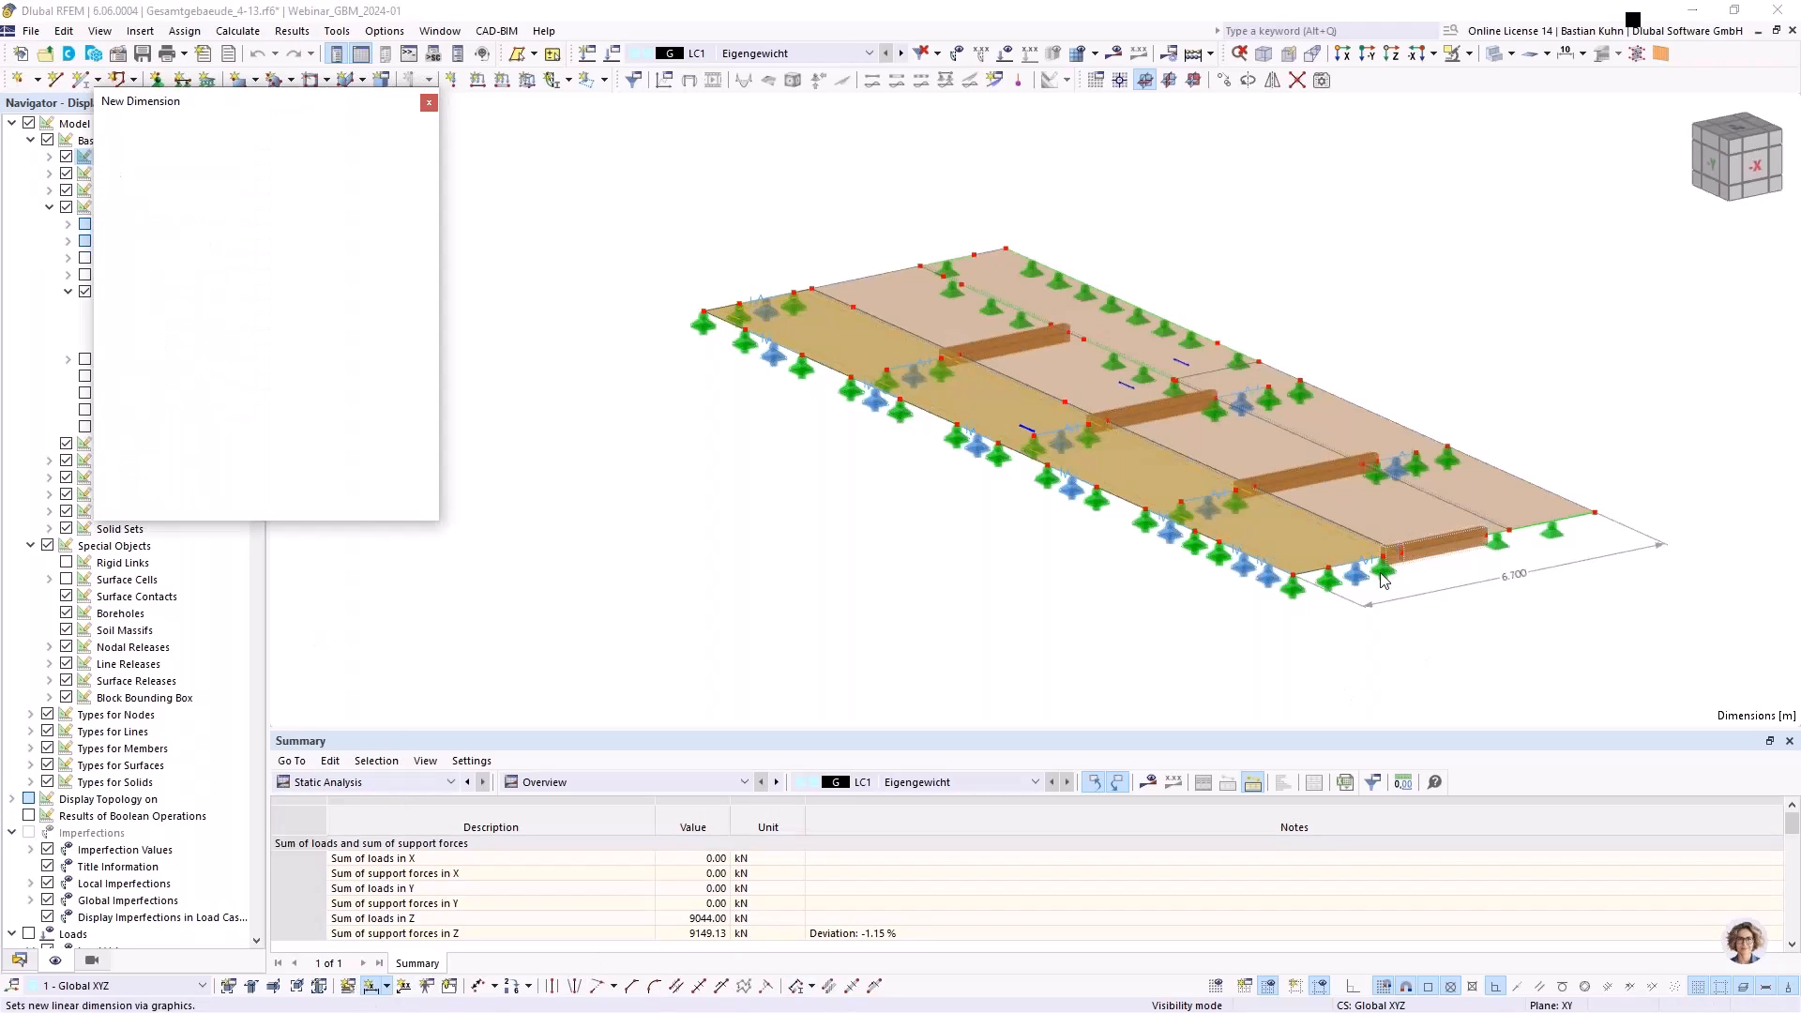
scroll(1343, 606, "up", 1)
scroll(1344, 605, "up", 2)
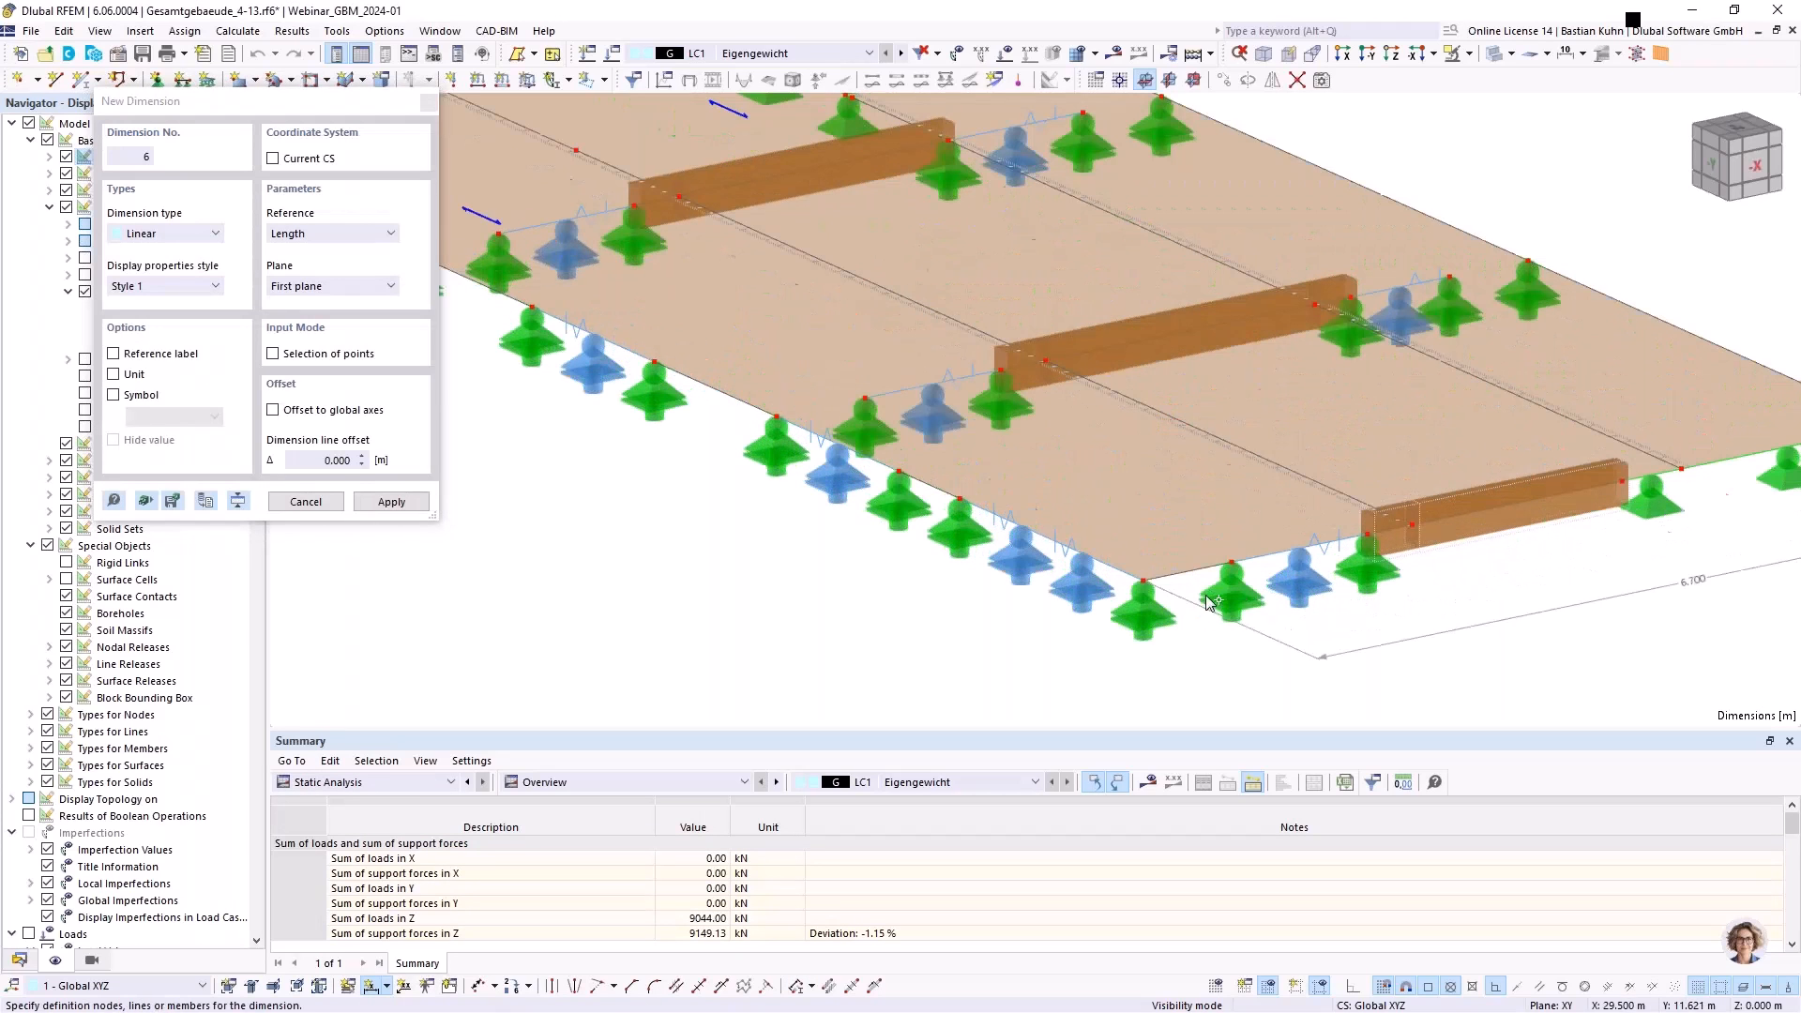
left_click(1419, 533)
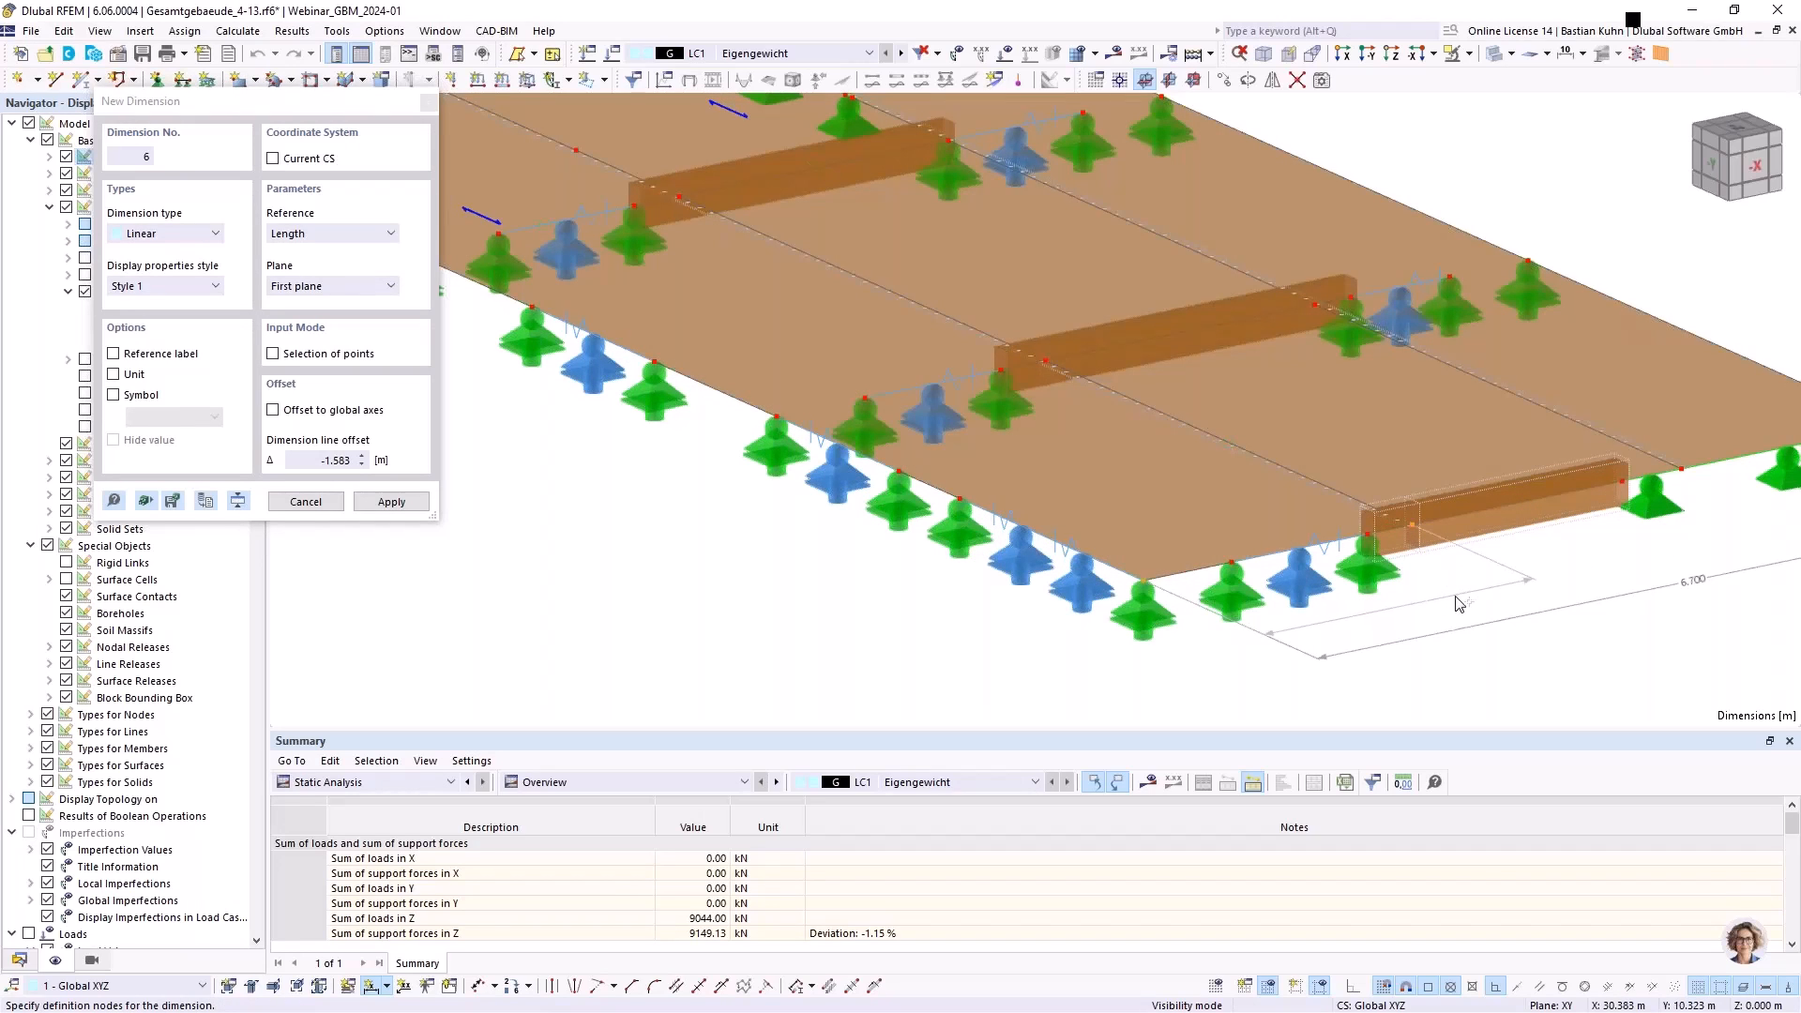
left_click(1473, 713)
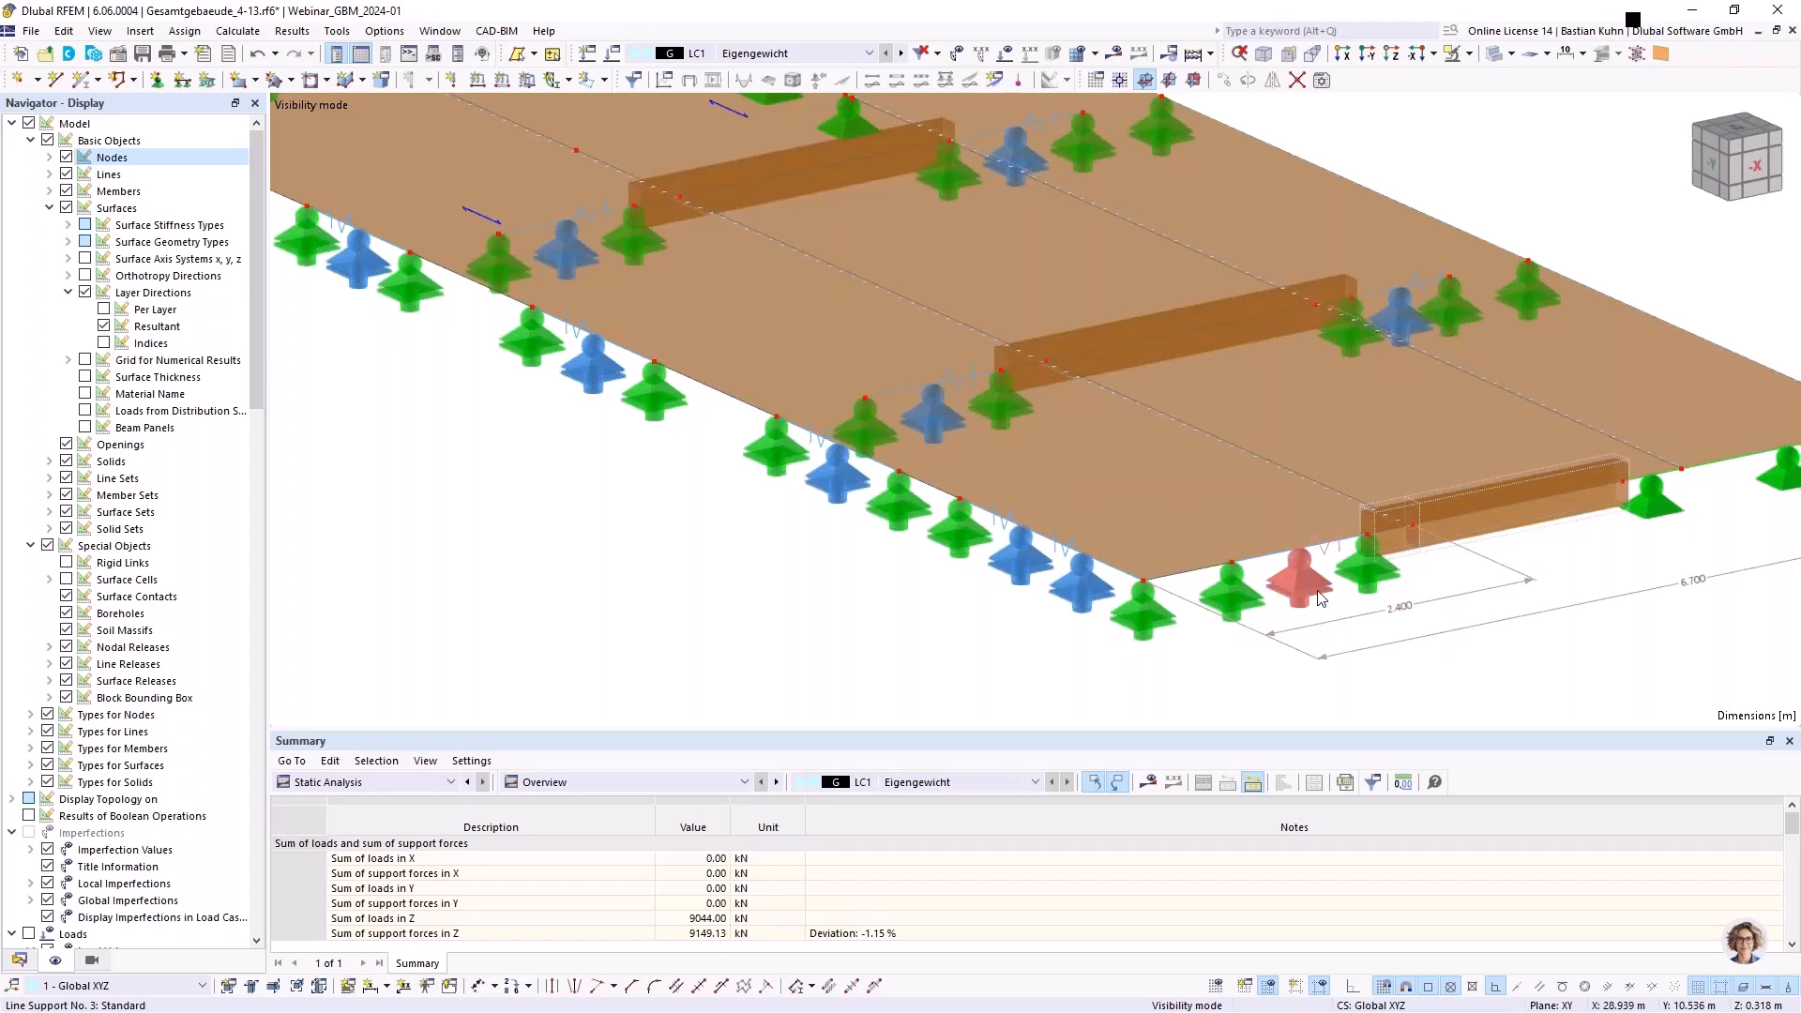
Examine the line support at the slab edge and the spring constants of the line hinge along the slab joint
mouse_move(1328, 601)
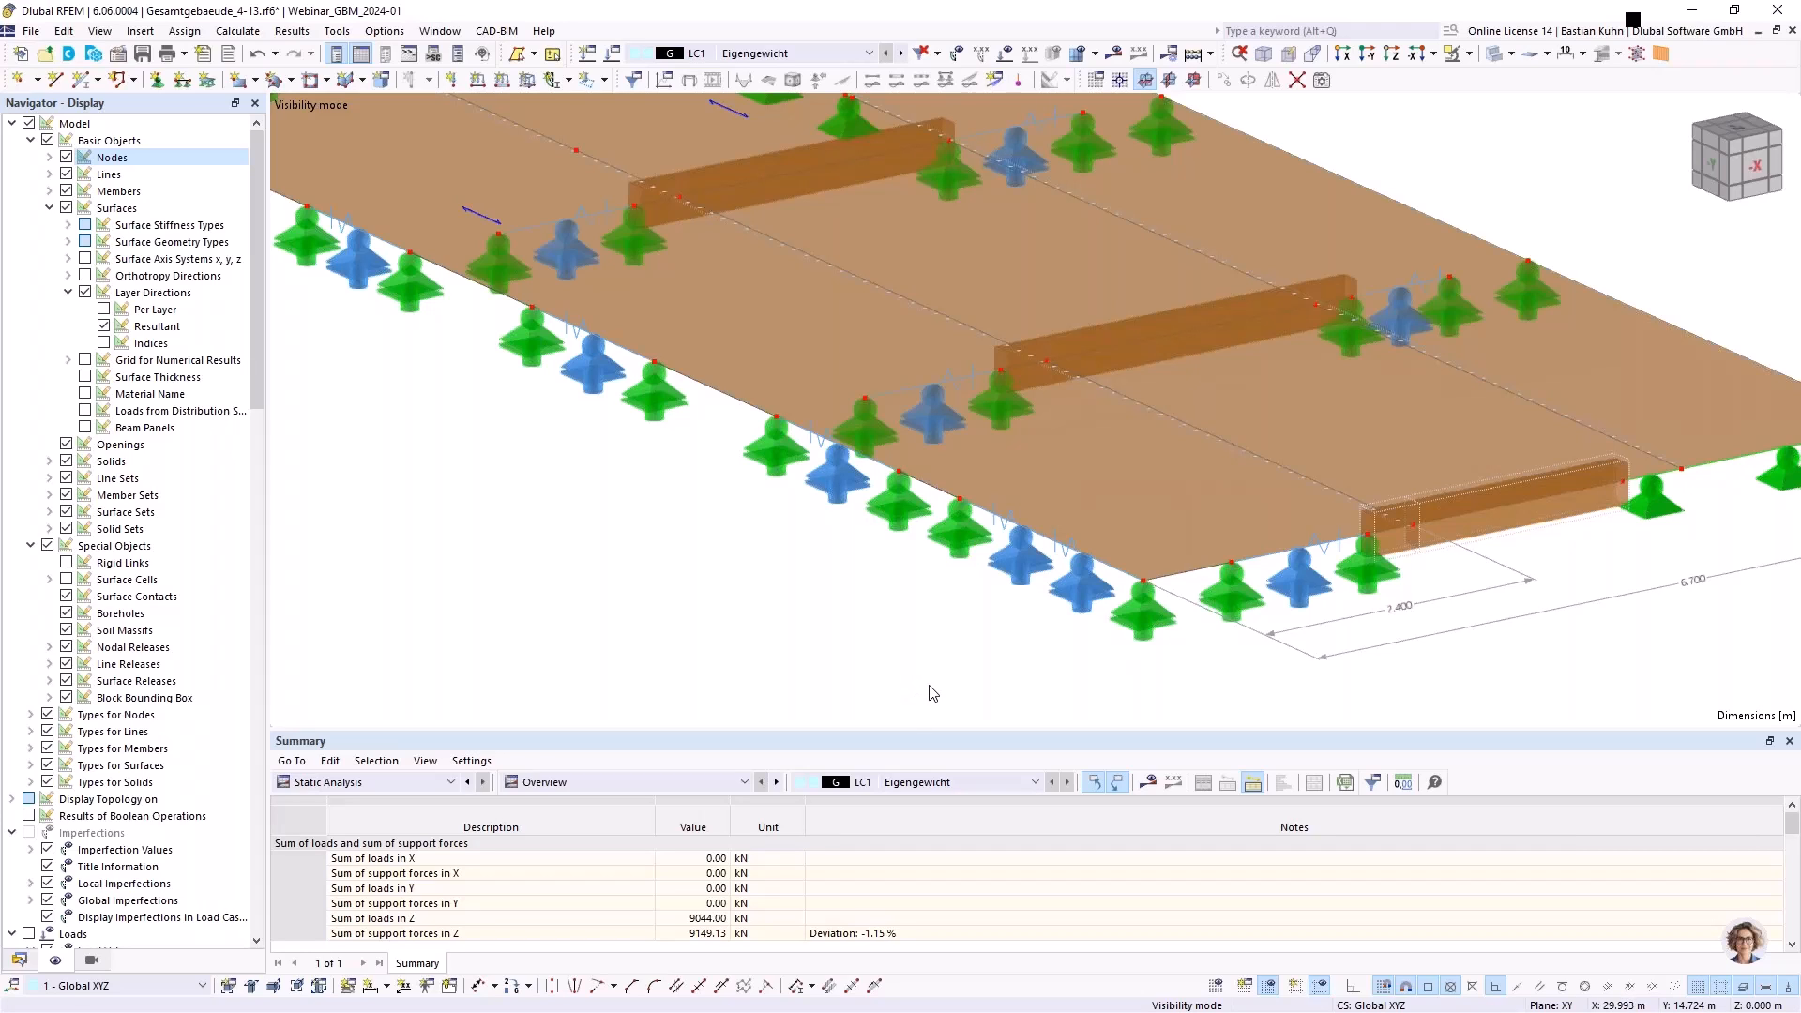
scroll(997, 607, "down", 4)
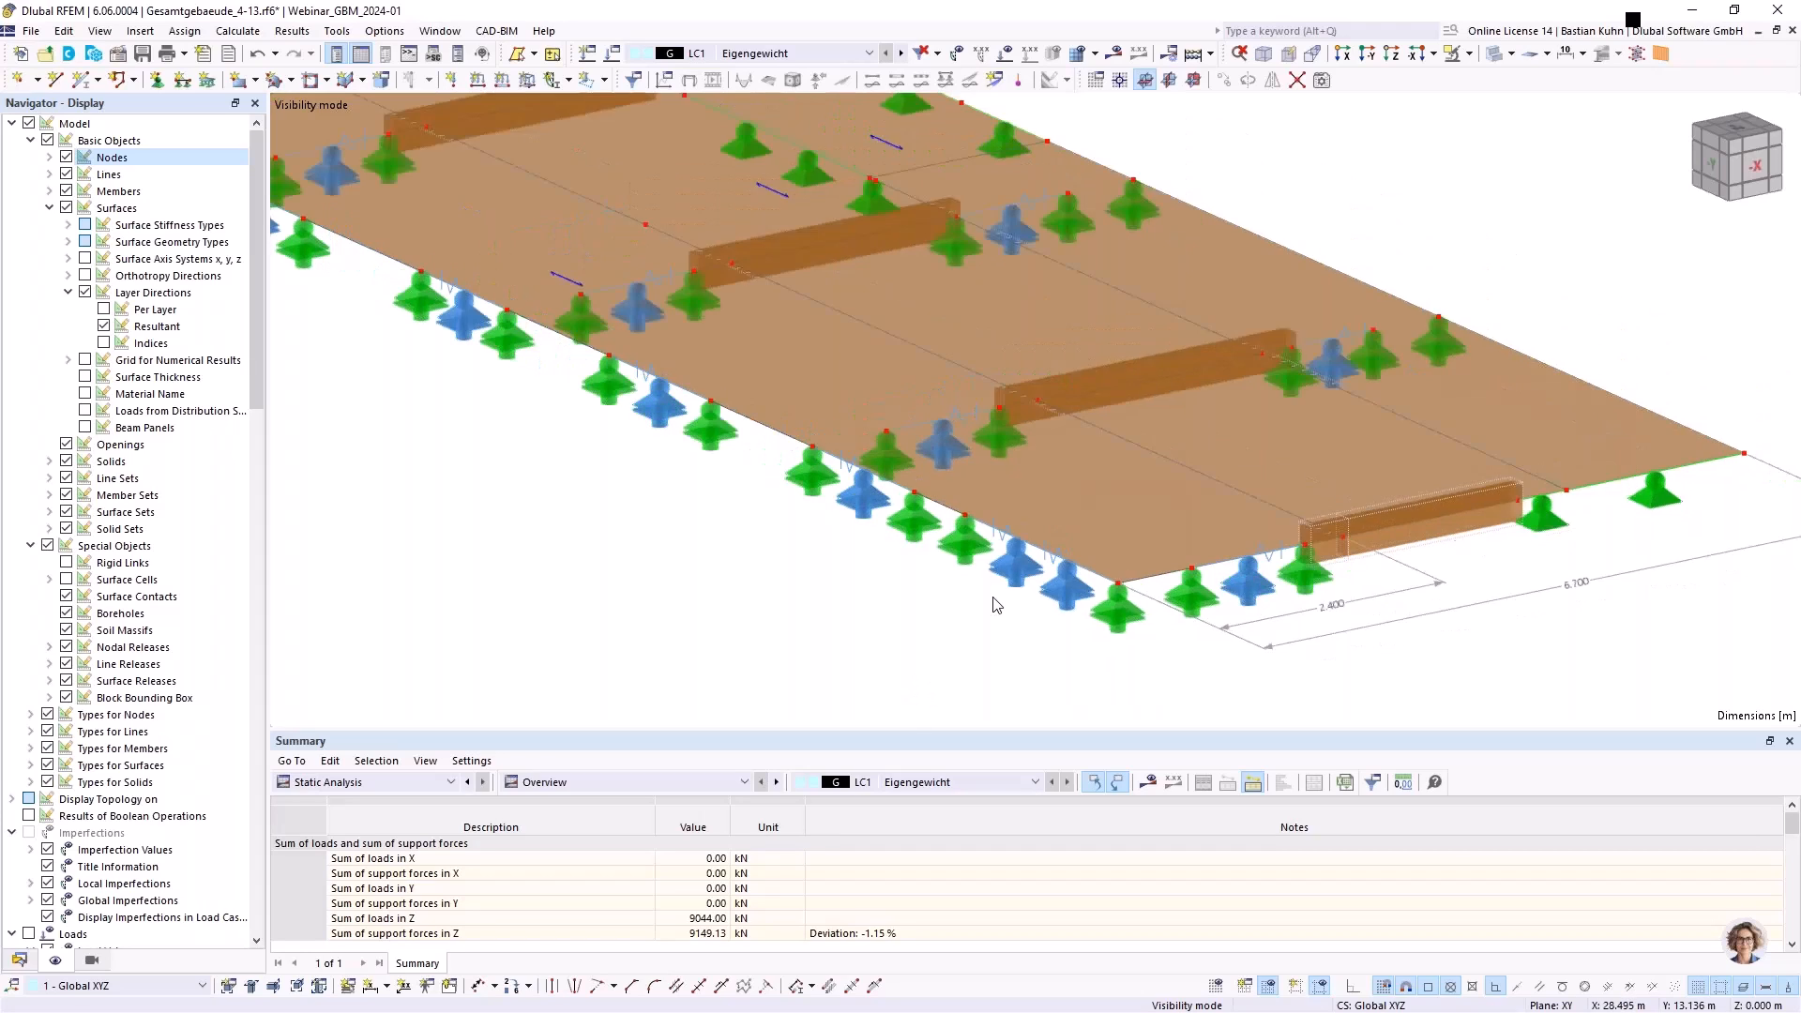
scroll(979, 443, "up", 5)
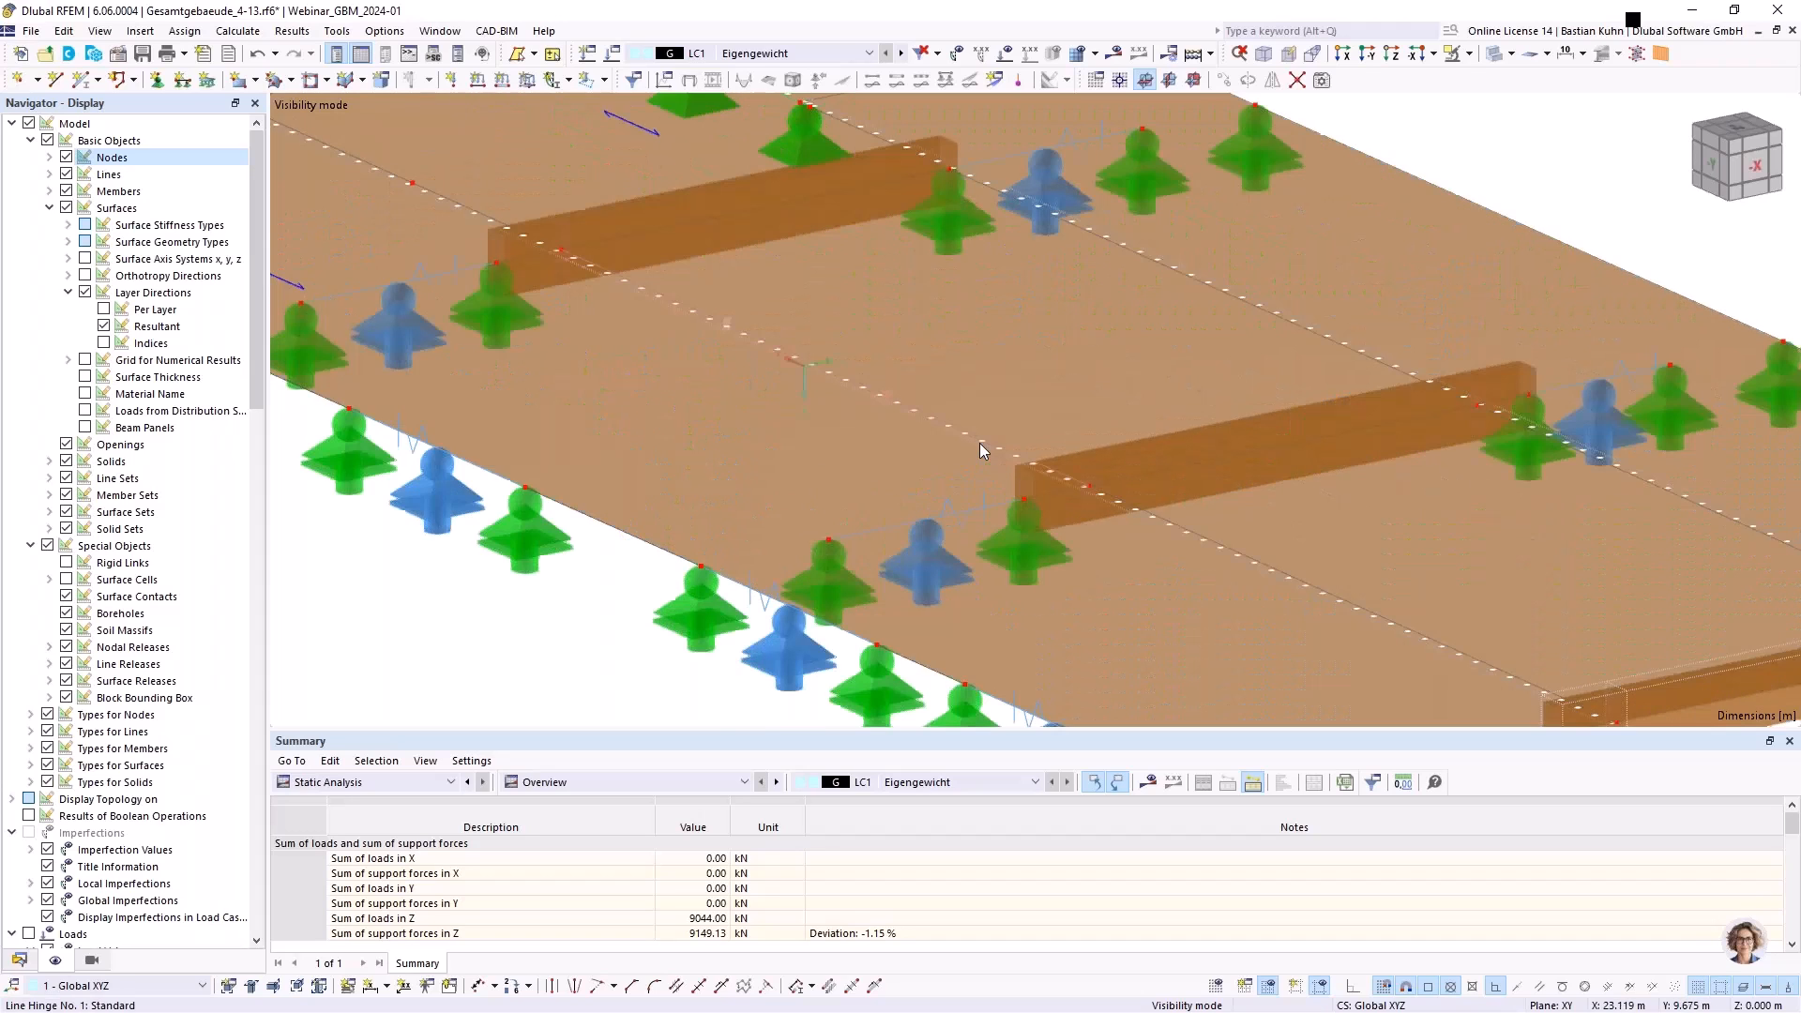
mouse_move(877, 398)
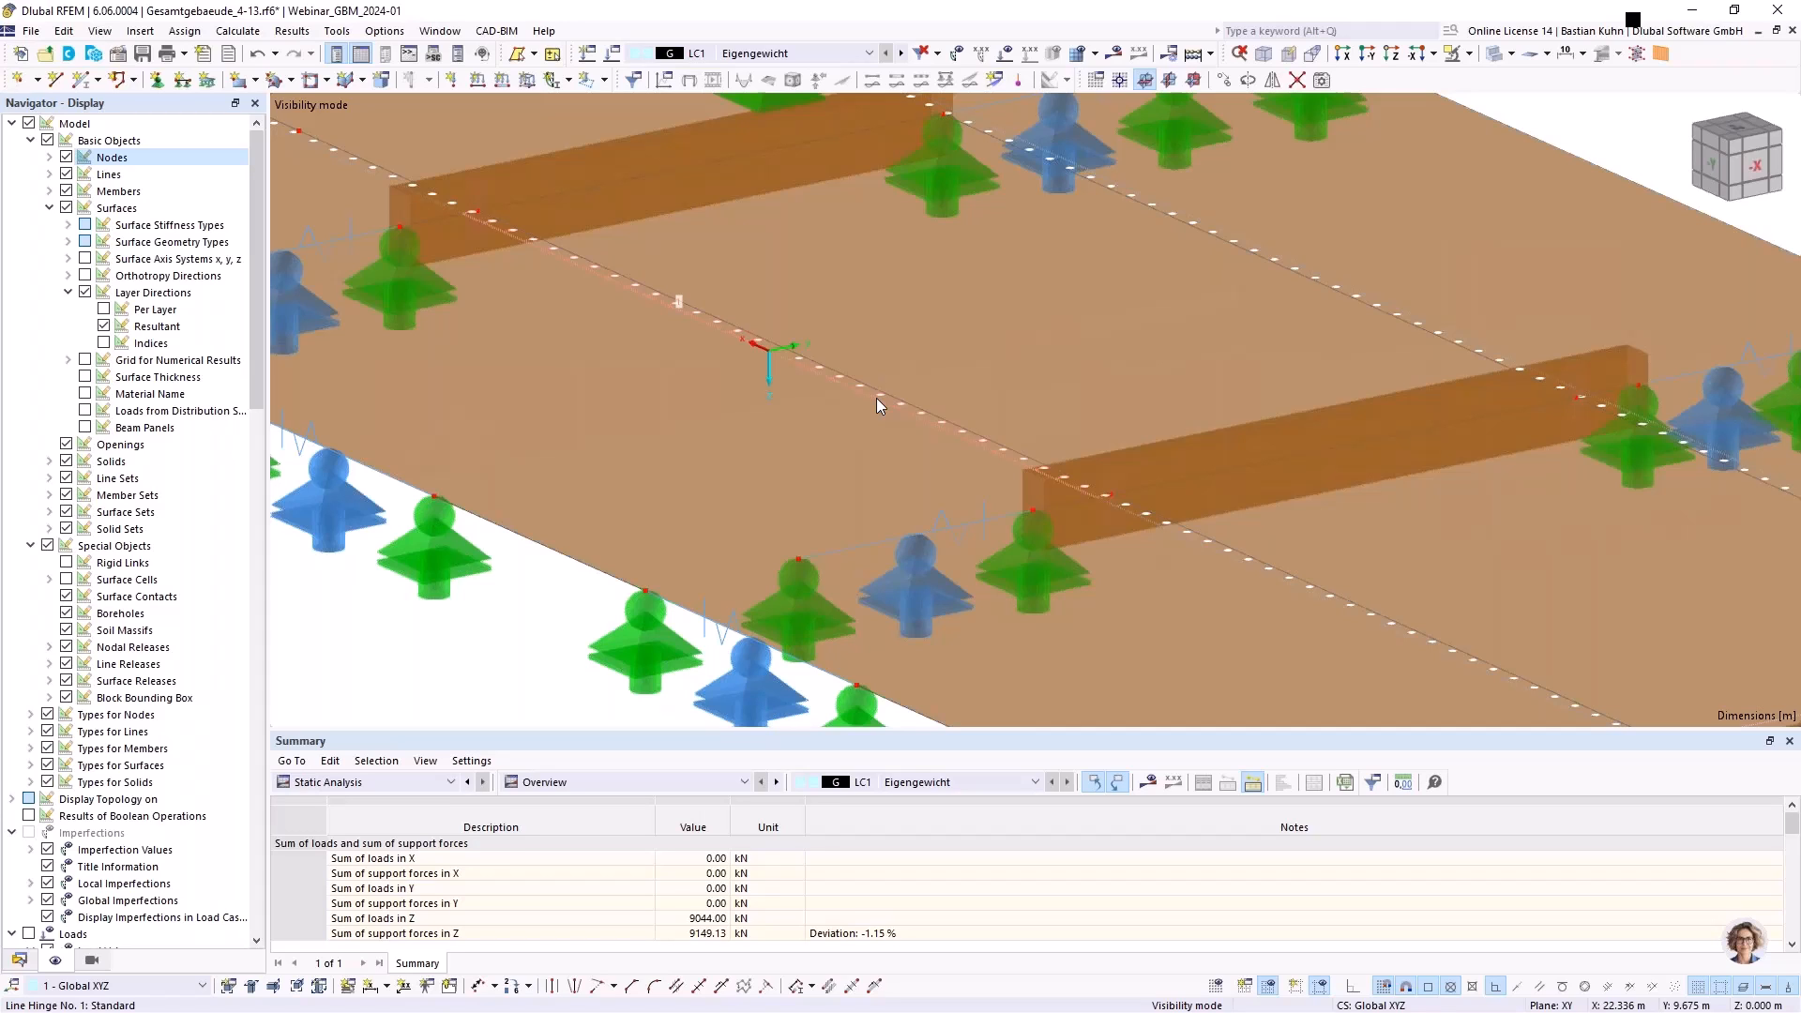
double_click(876, 398)
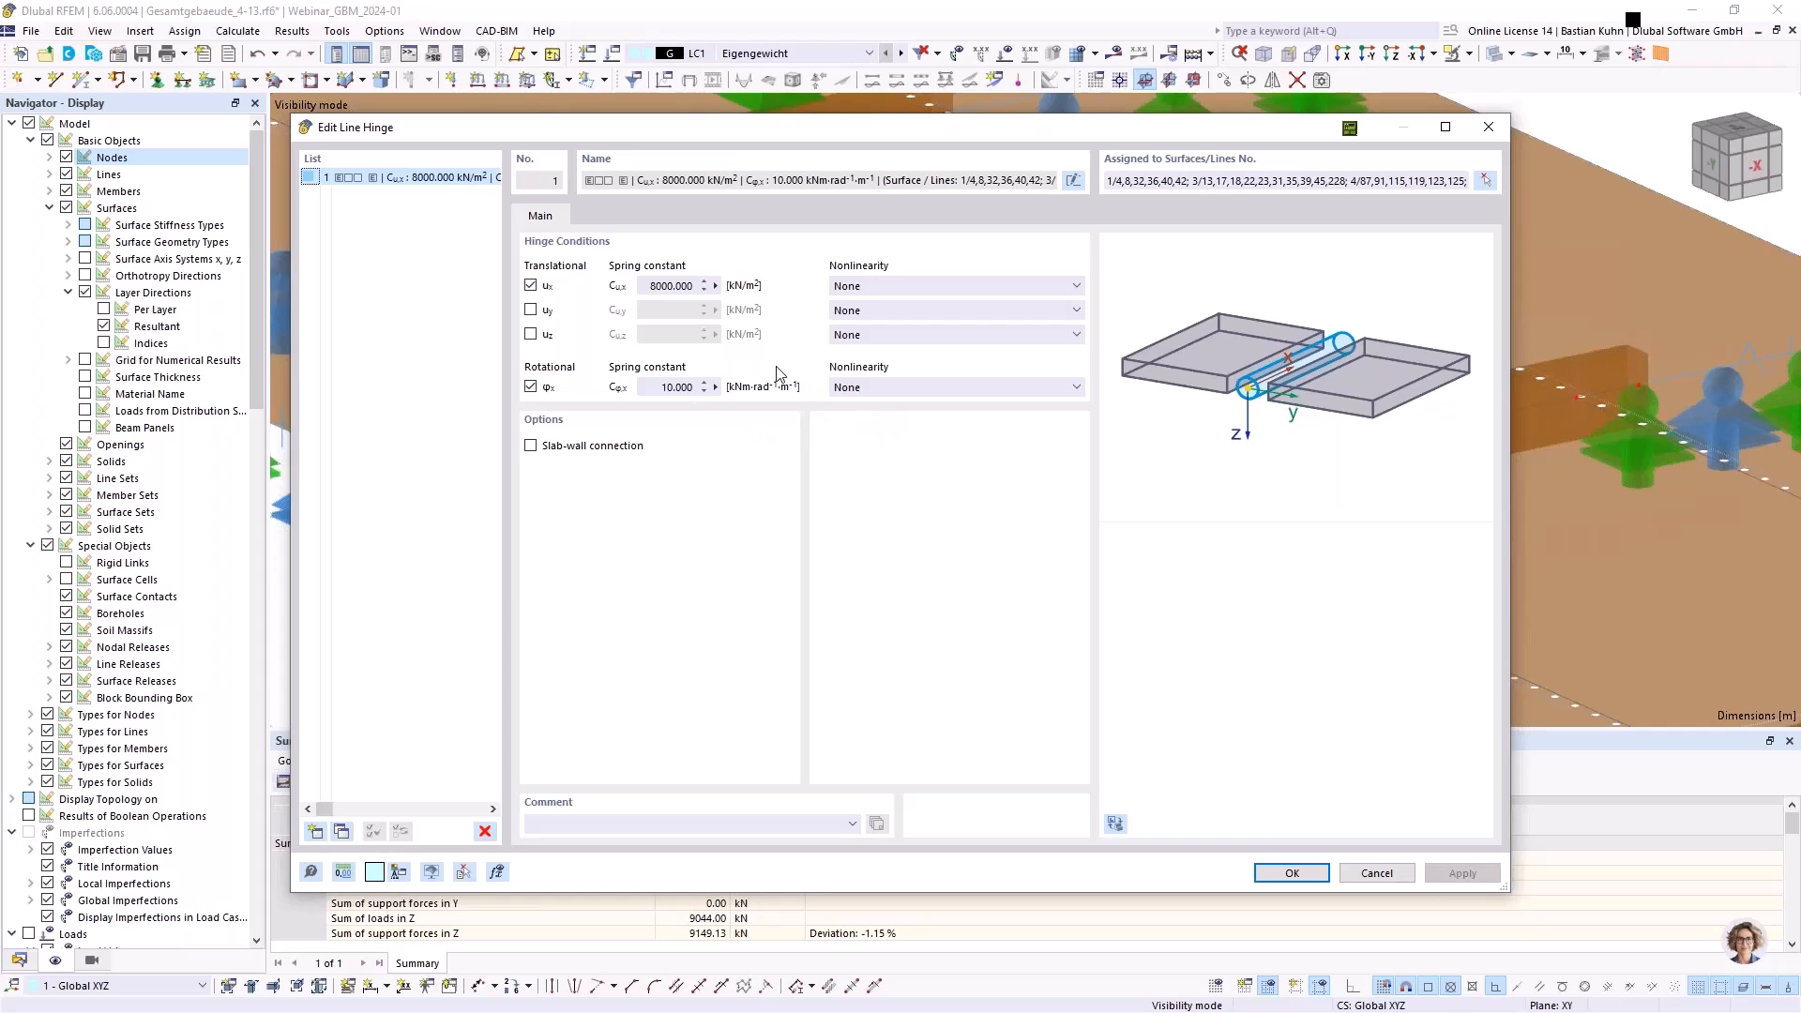
left_click(1490, 127)
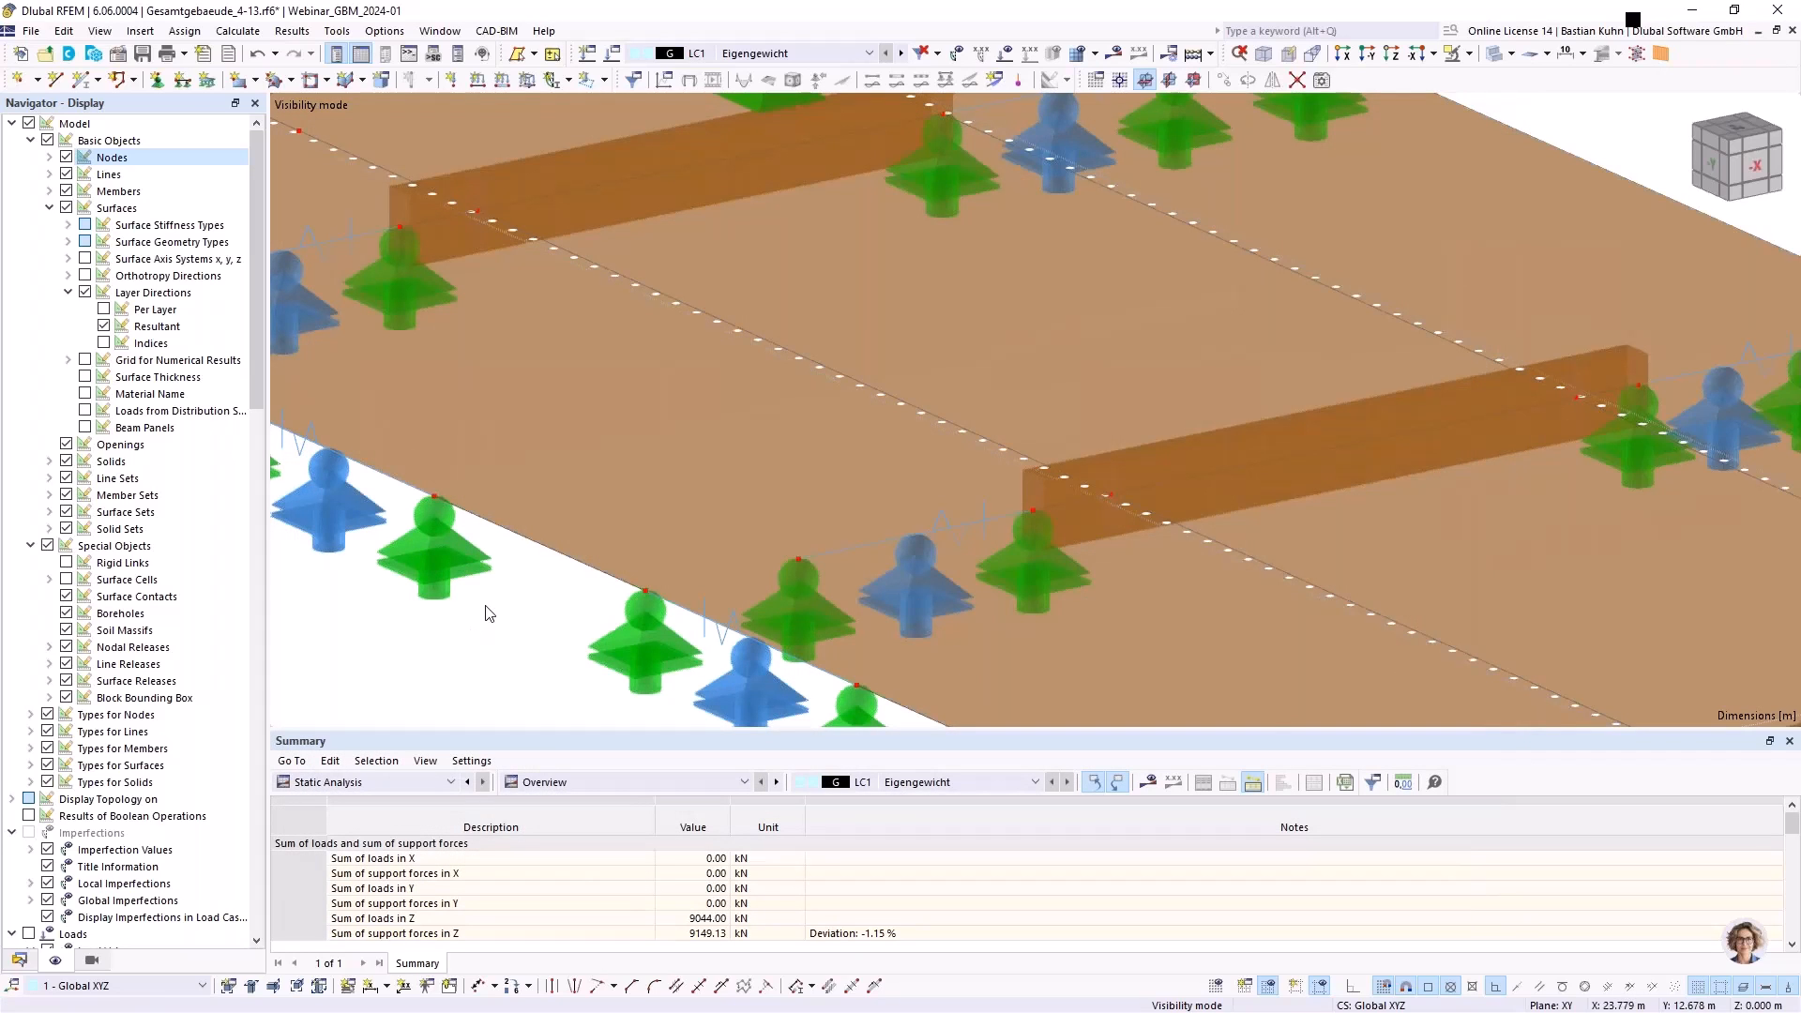
Examine the beams beneath the slab and its LC1 loads from the X direction and obliquely, and hide the loads again
scroll(473, 636, "down", 5)
scroll(702, 529, "up", 5)
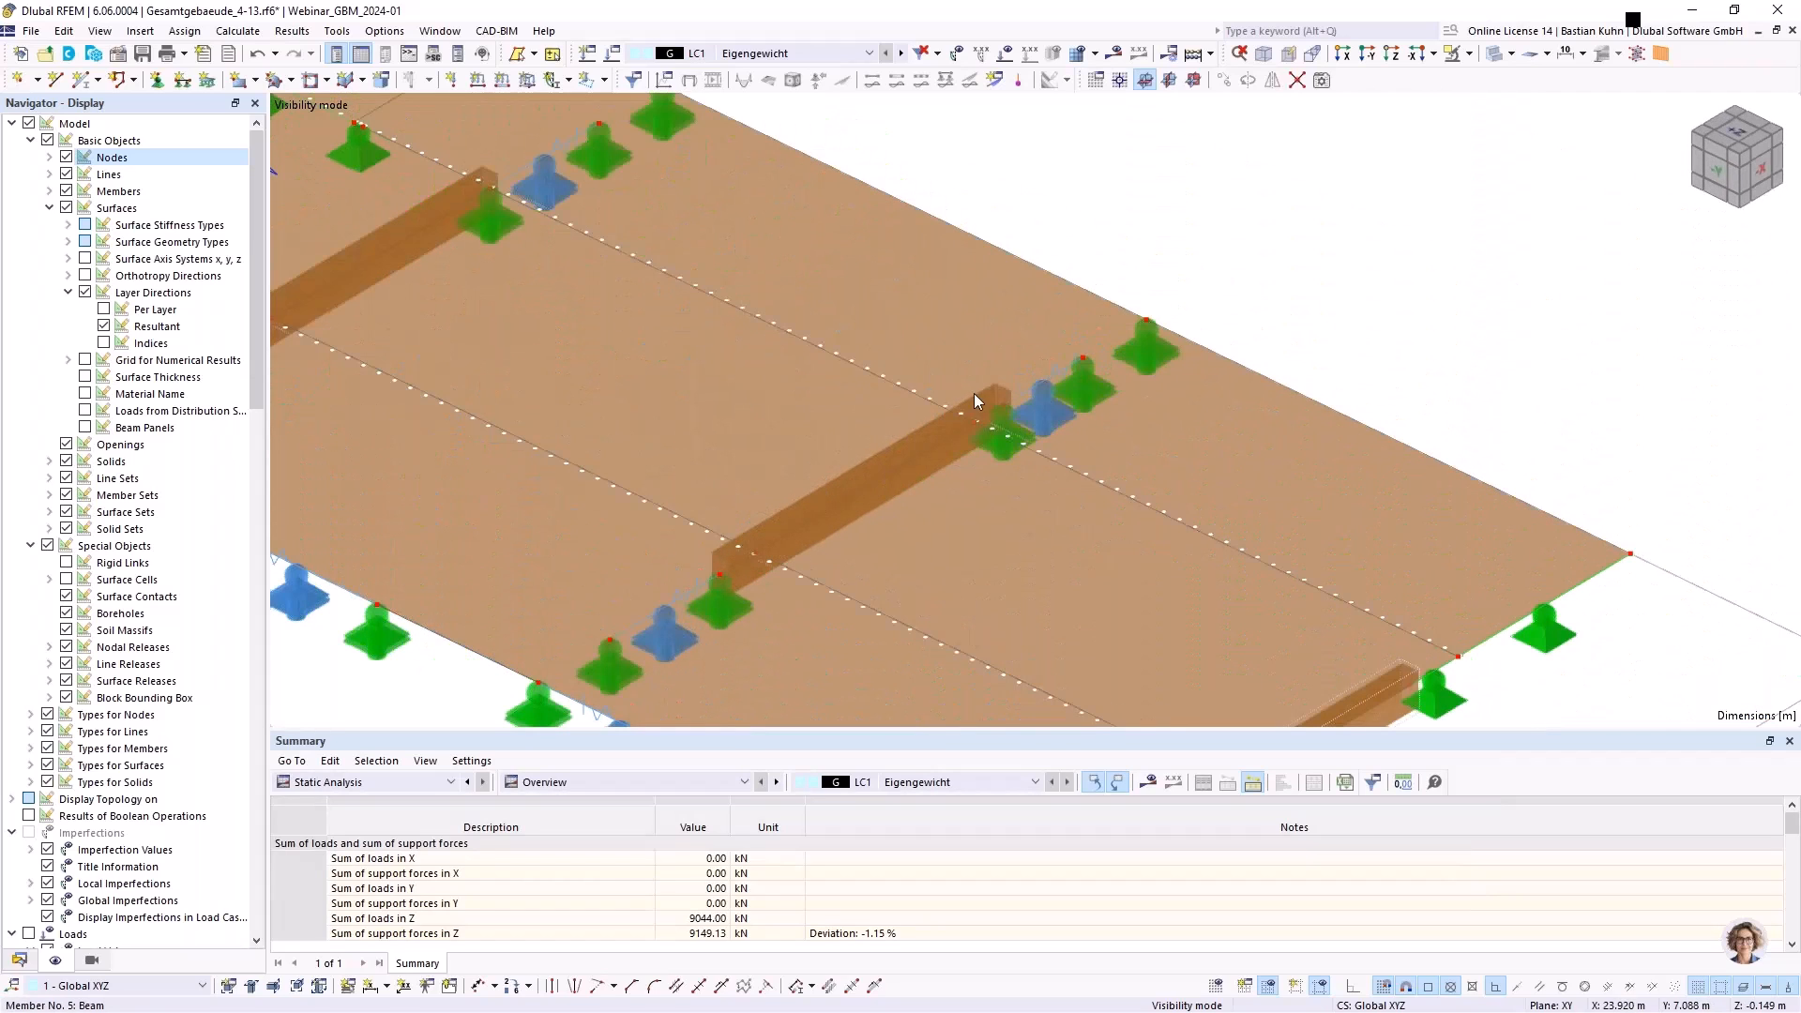
scroll(948, 414, "down", 5)
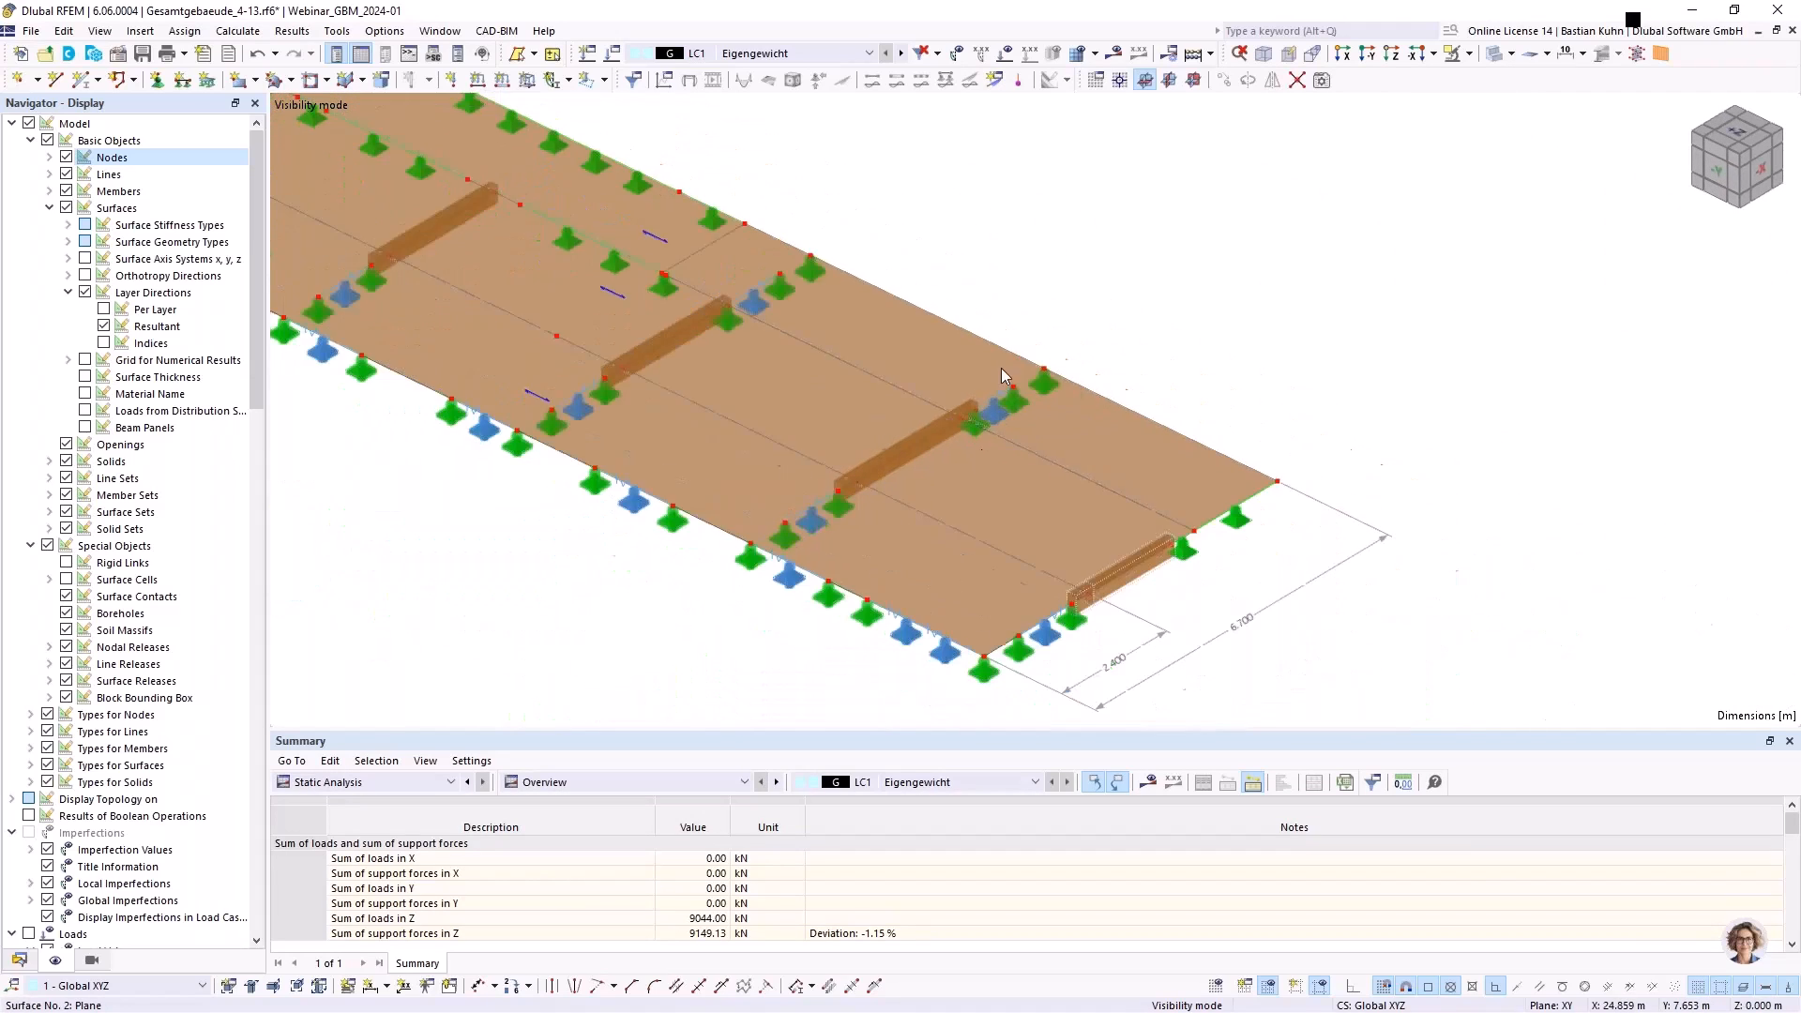
left_click(1342, 55)
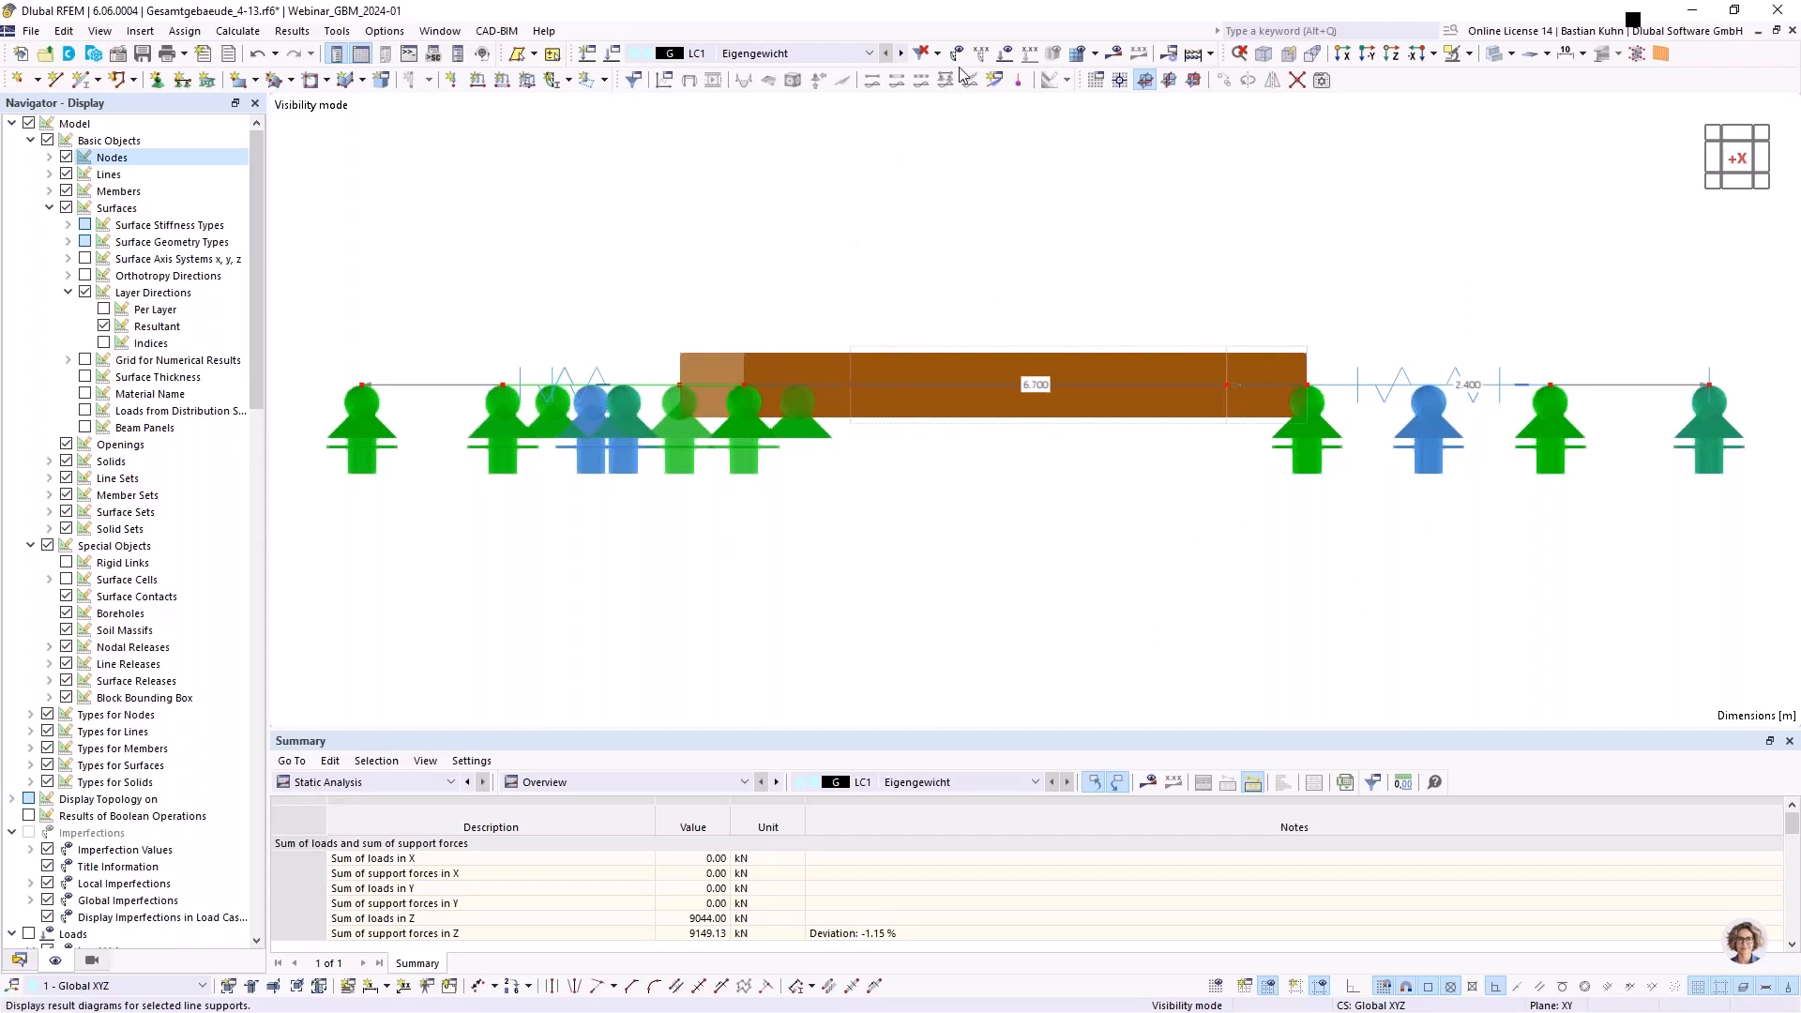
left_click(1004, 54)
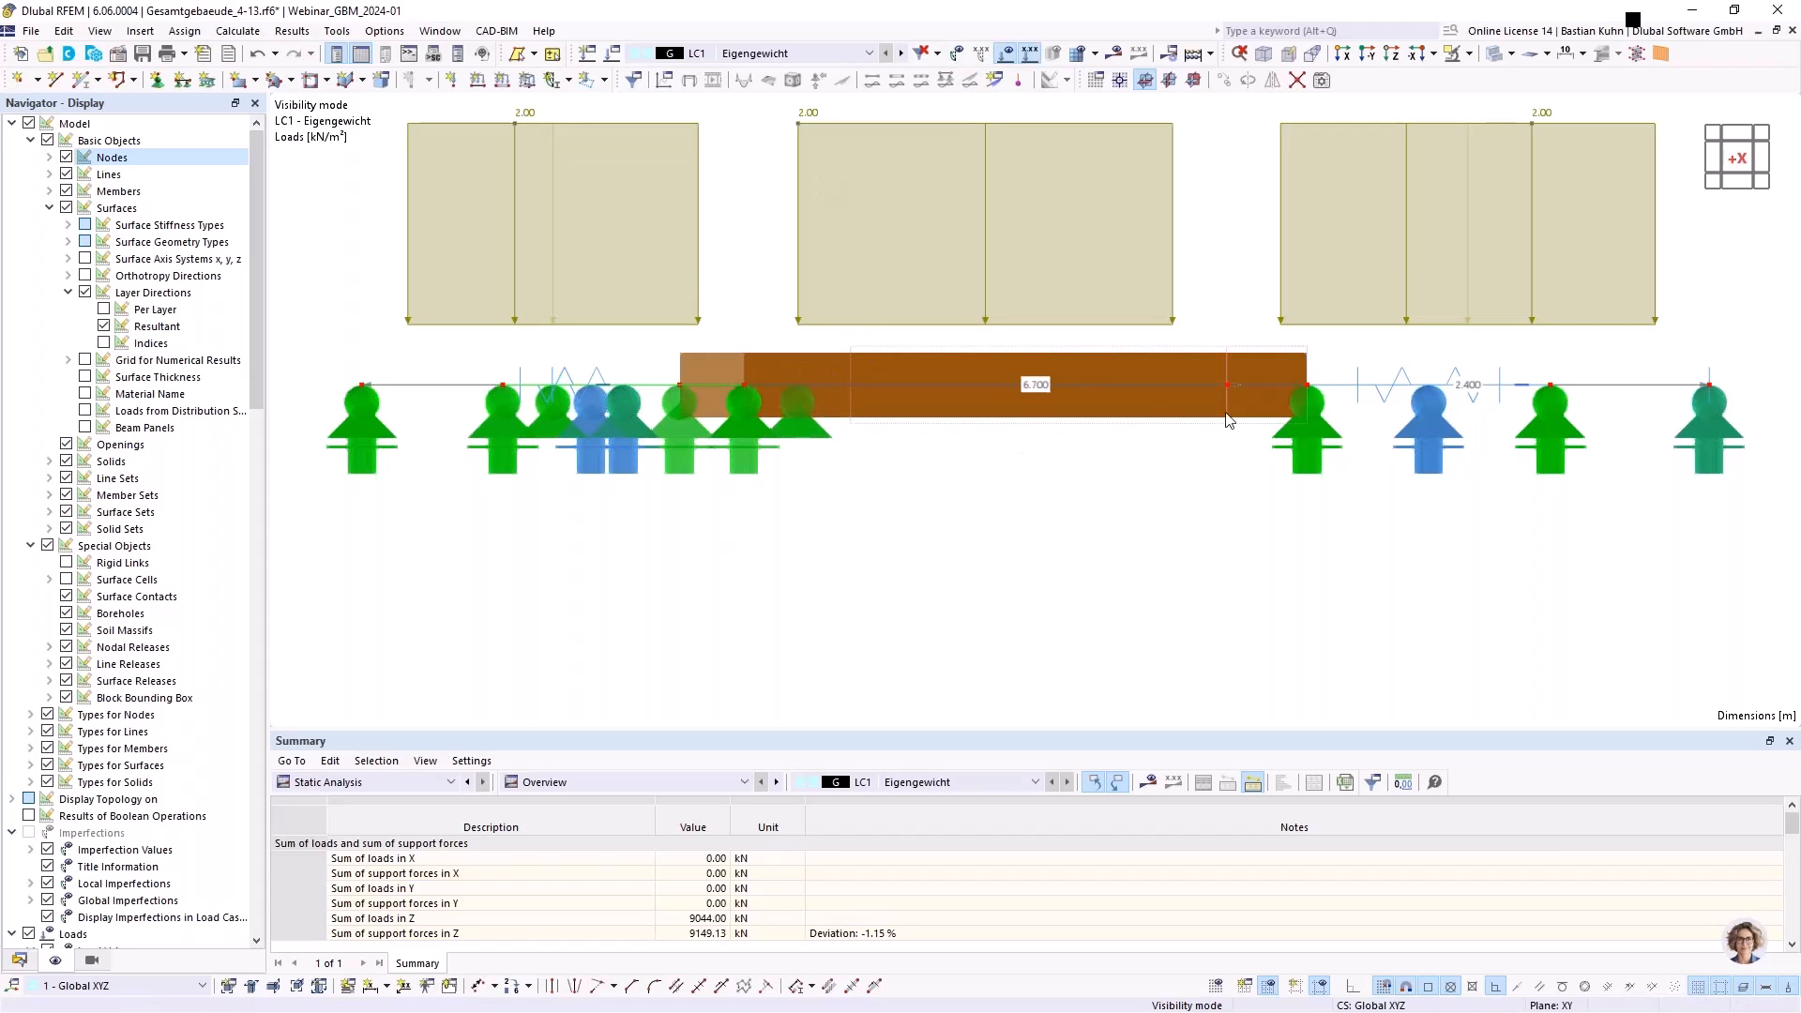
middle_click_drag(1054, 531, 1193, 422, "ctrl")
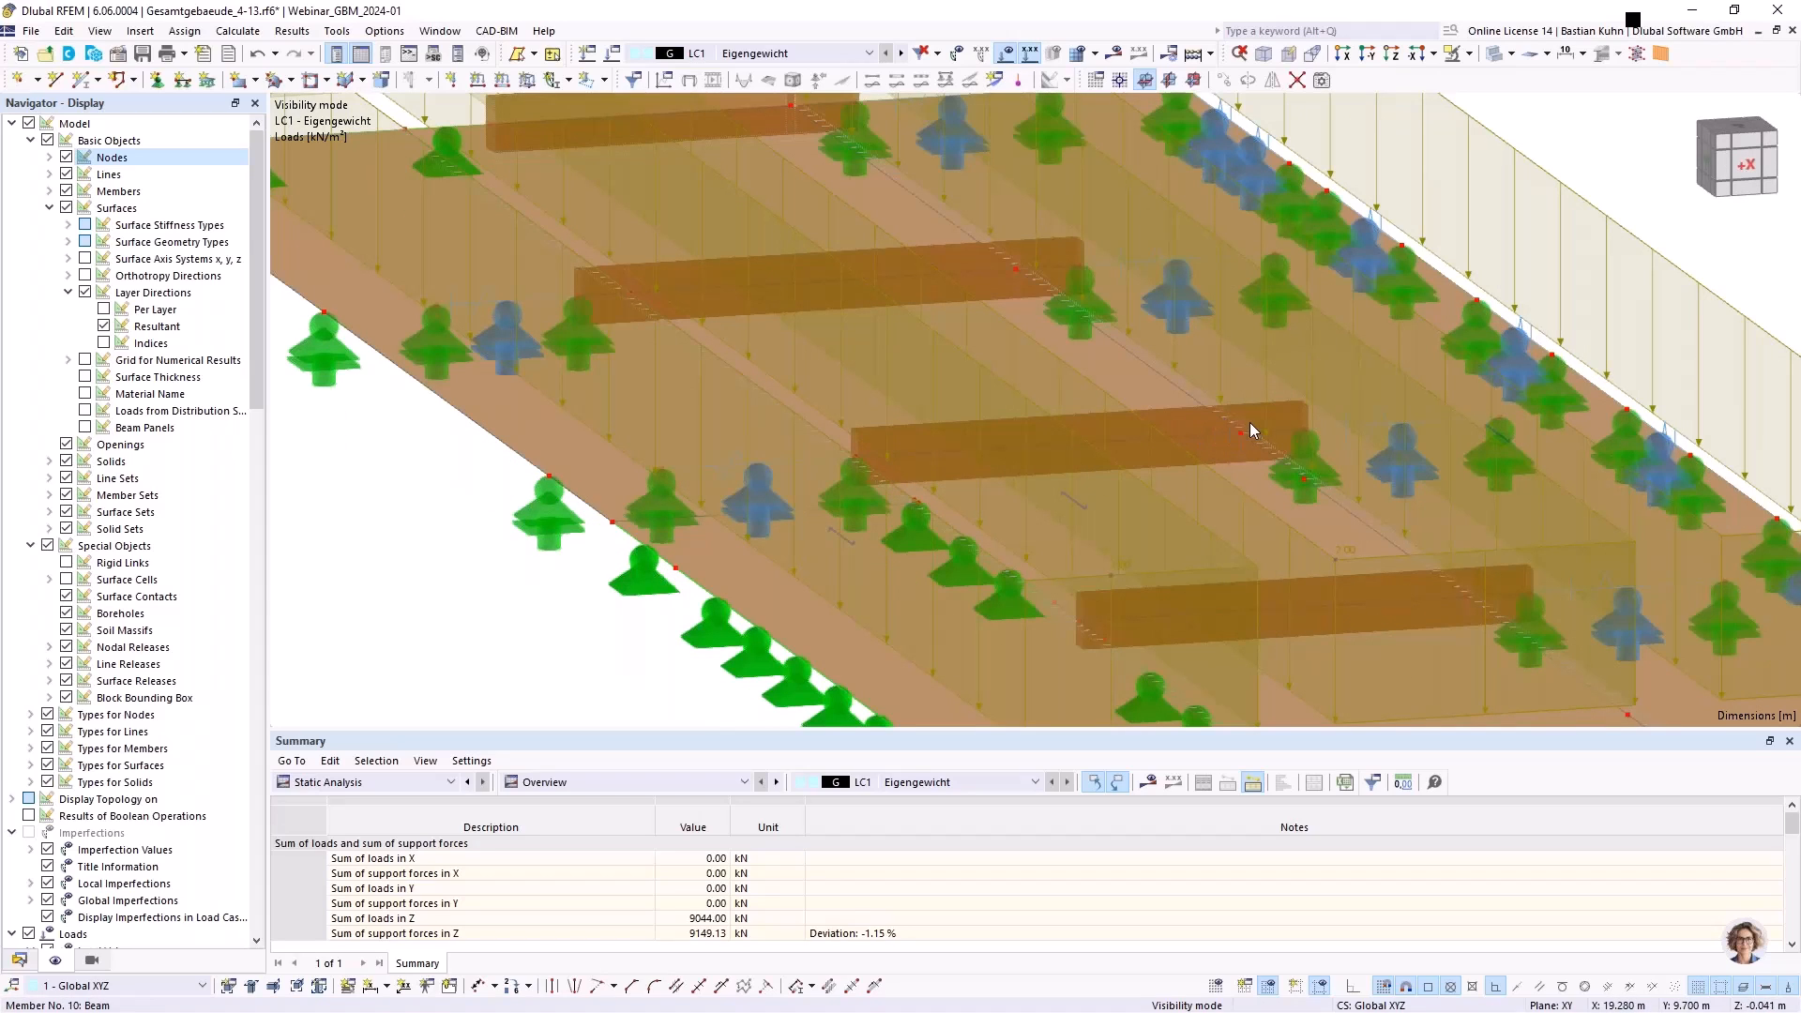
mouse_move(1250, 427)
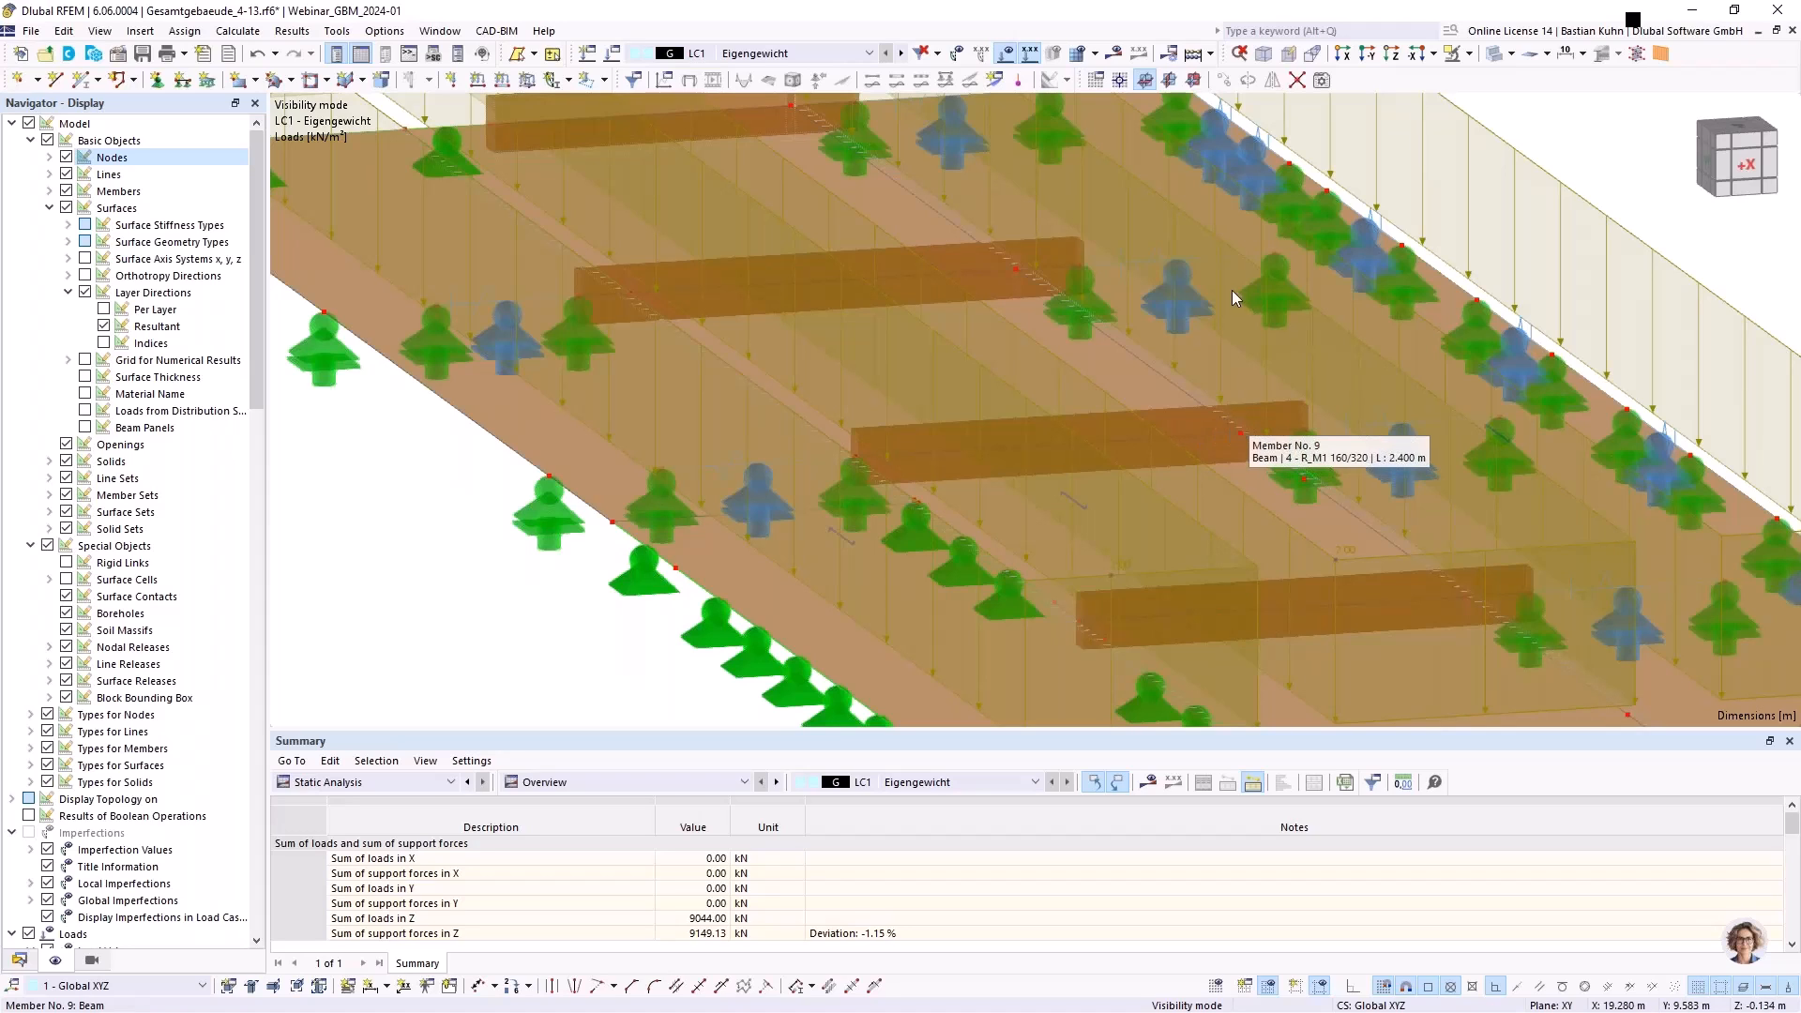
left_click(1115, 56)
scroll(1101, 376, "down", 3)
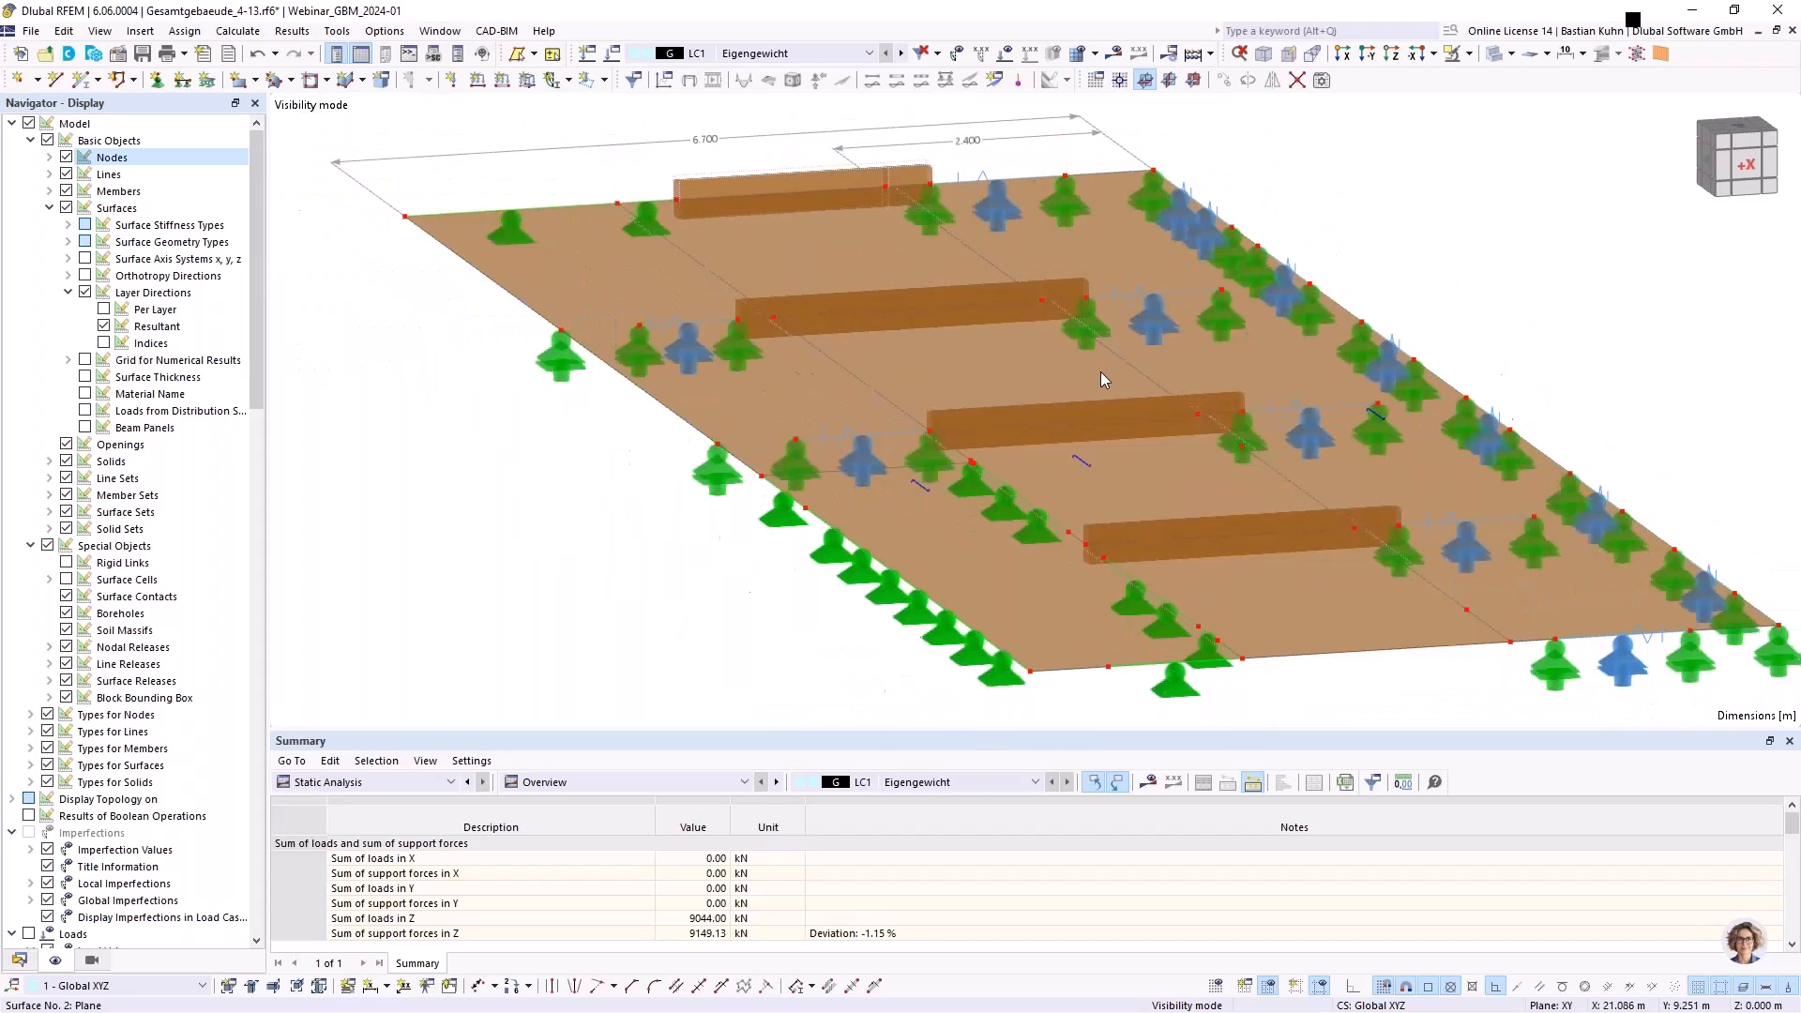
scroll(1100, 376, "down", 3)
middle_click_drag(896, 409, 955, 441)
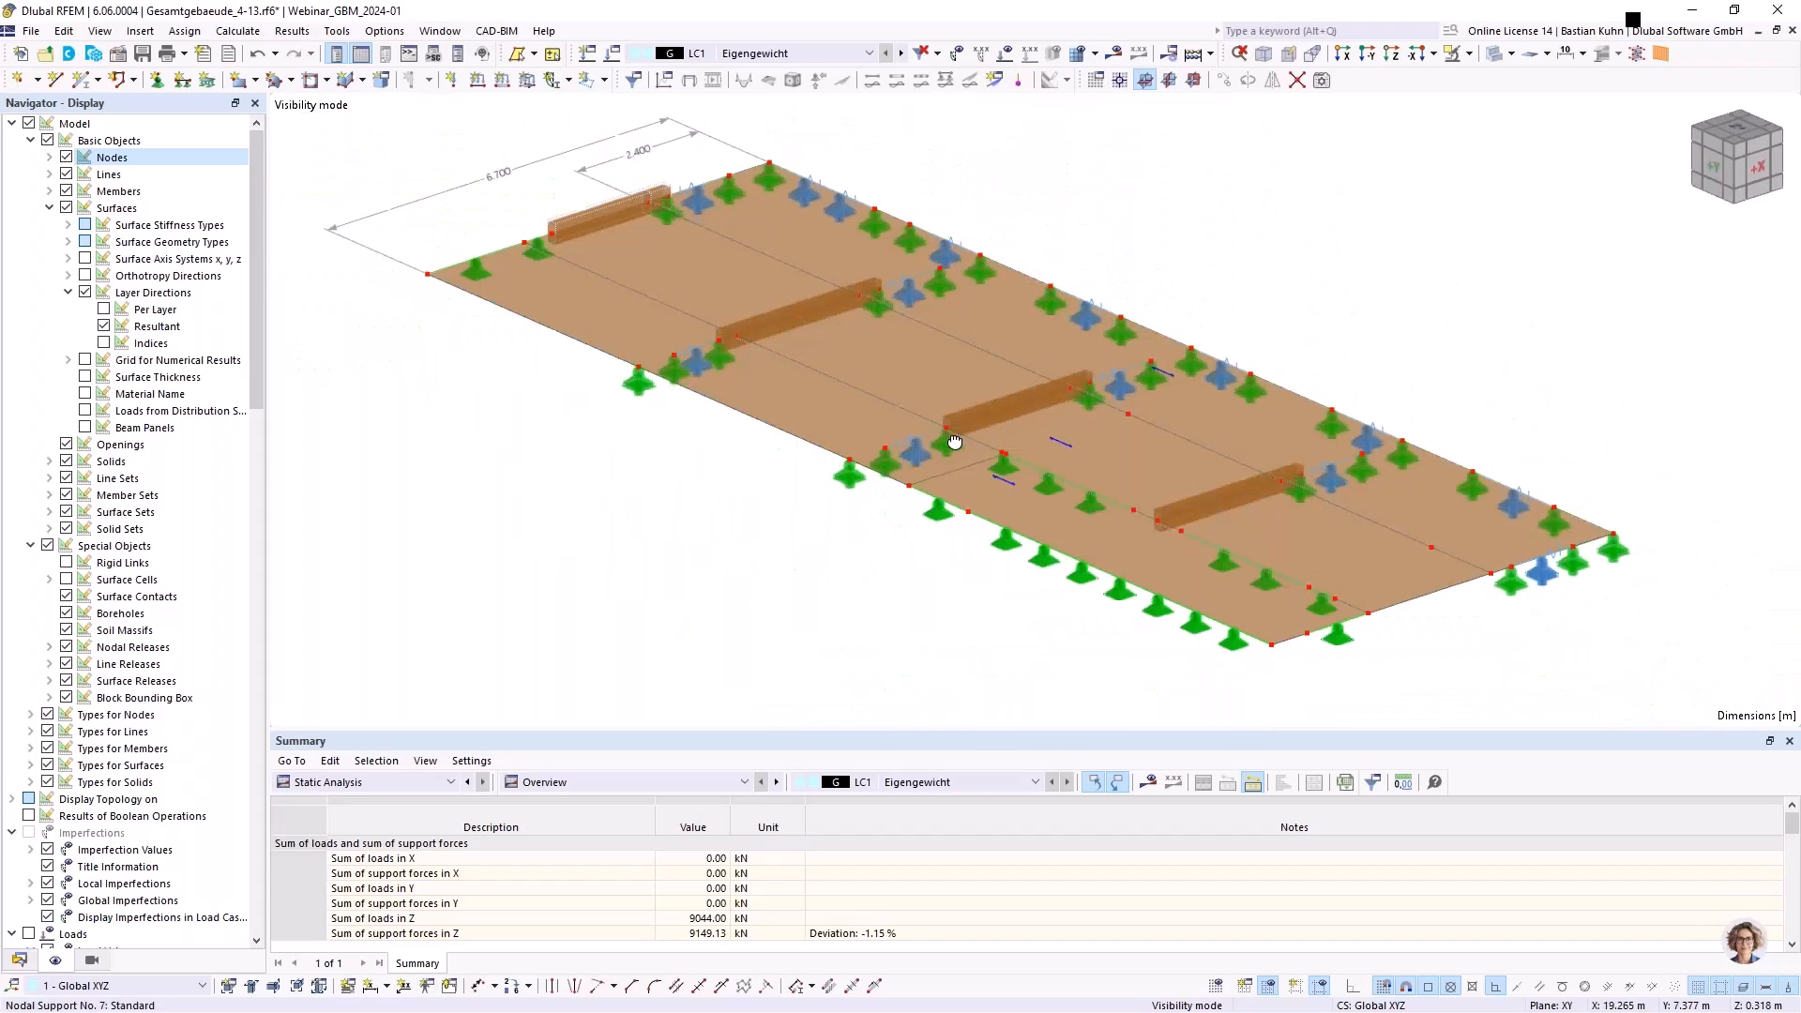
Examine the line supports beneath the slab and the nodal supports along its edge and near its corner
scroll(585, 308, "up", 3)
scroll(530, 305, "down", 5)
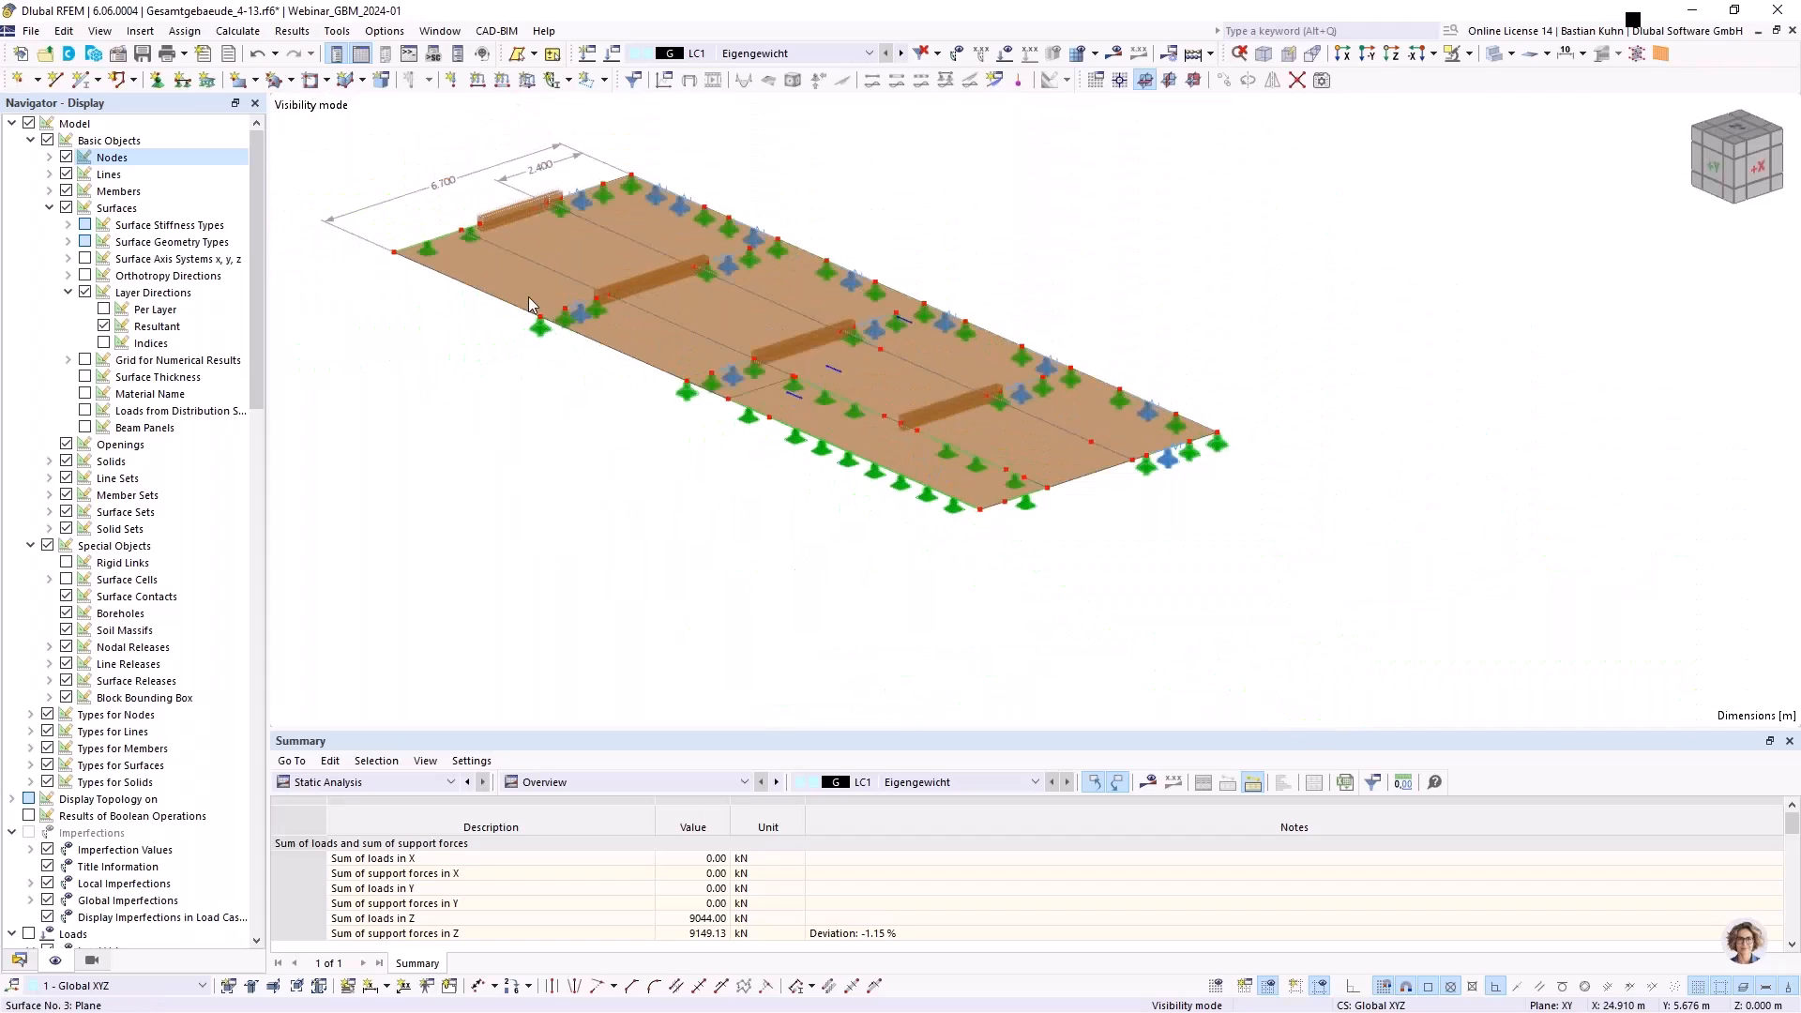
scroll(530, 305, "up", 5)
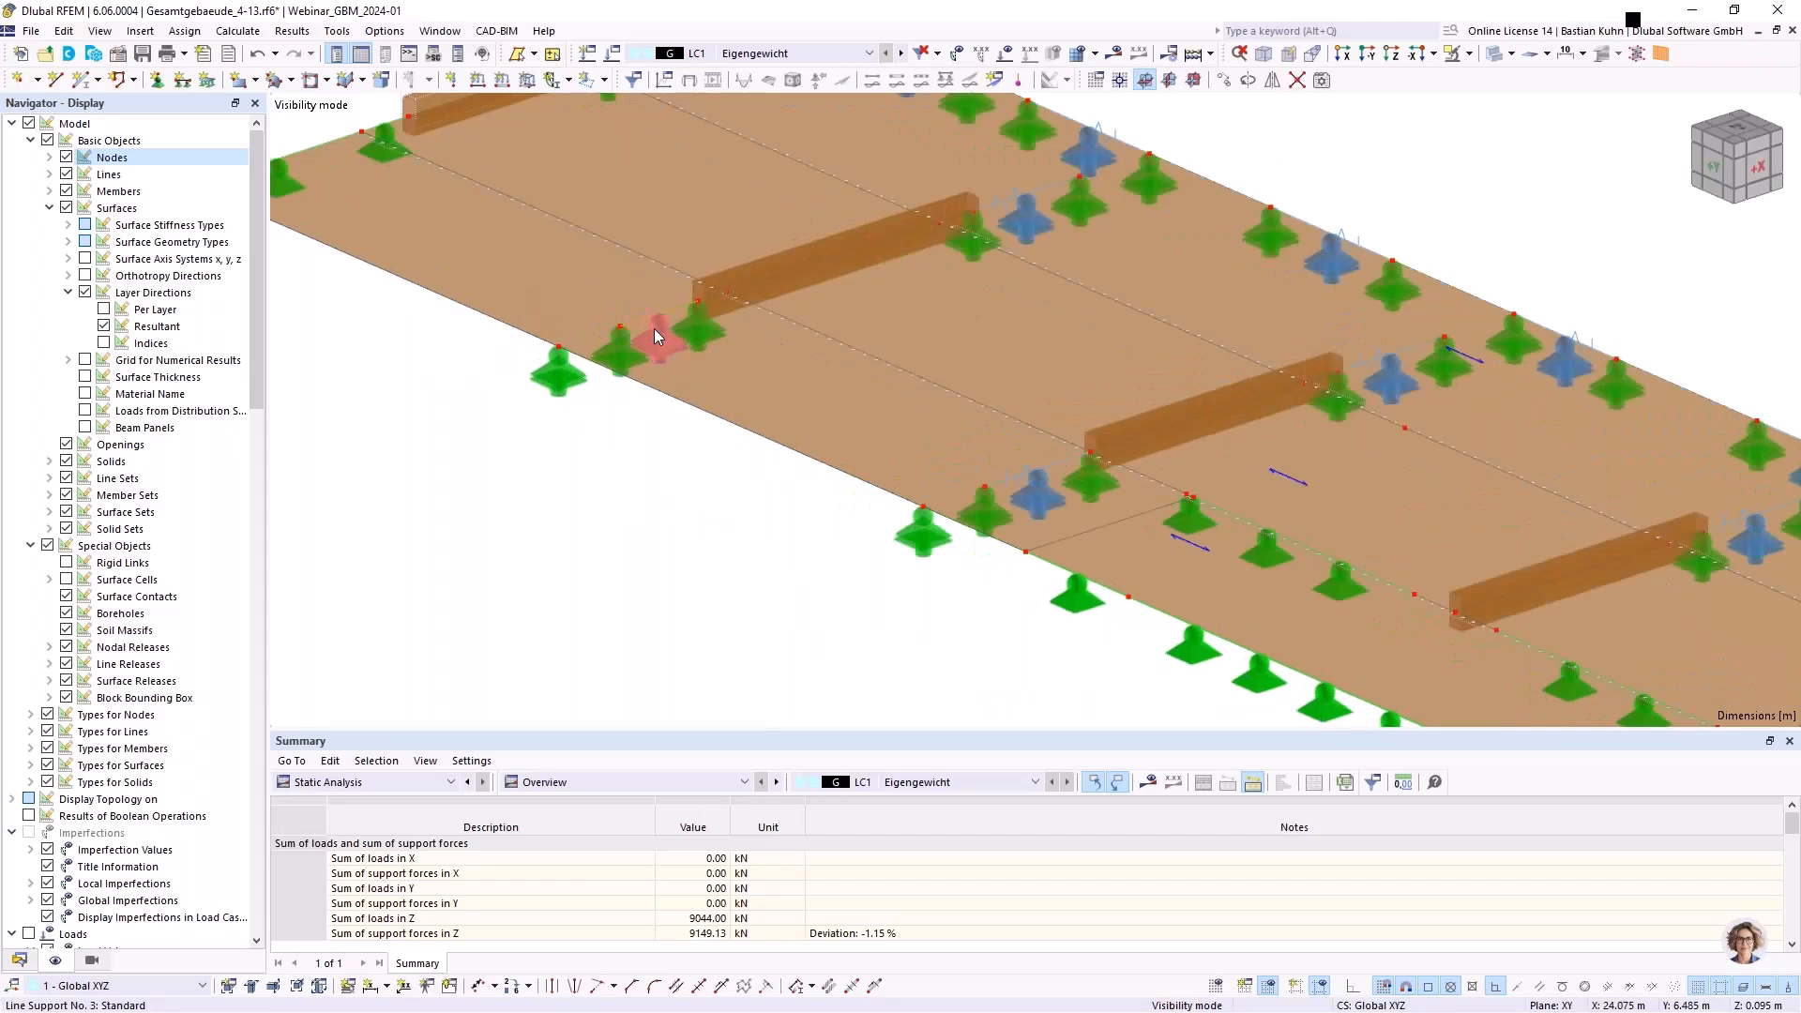
mouse_move(655, 330)
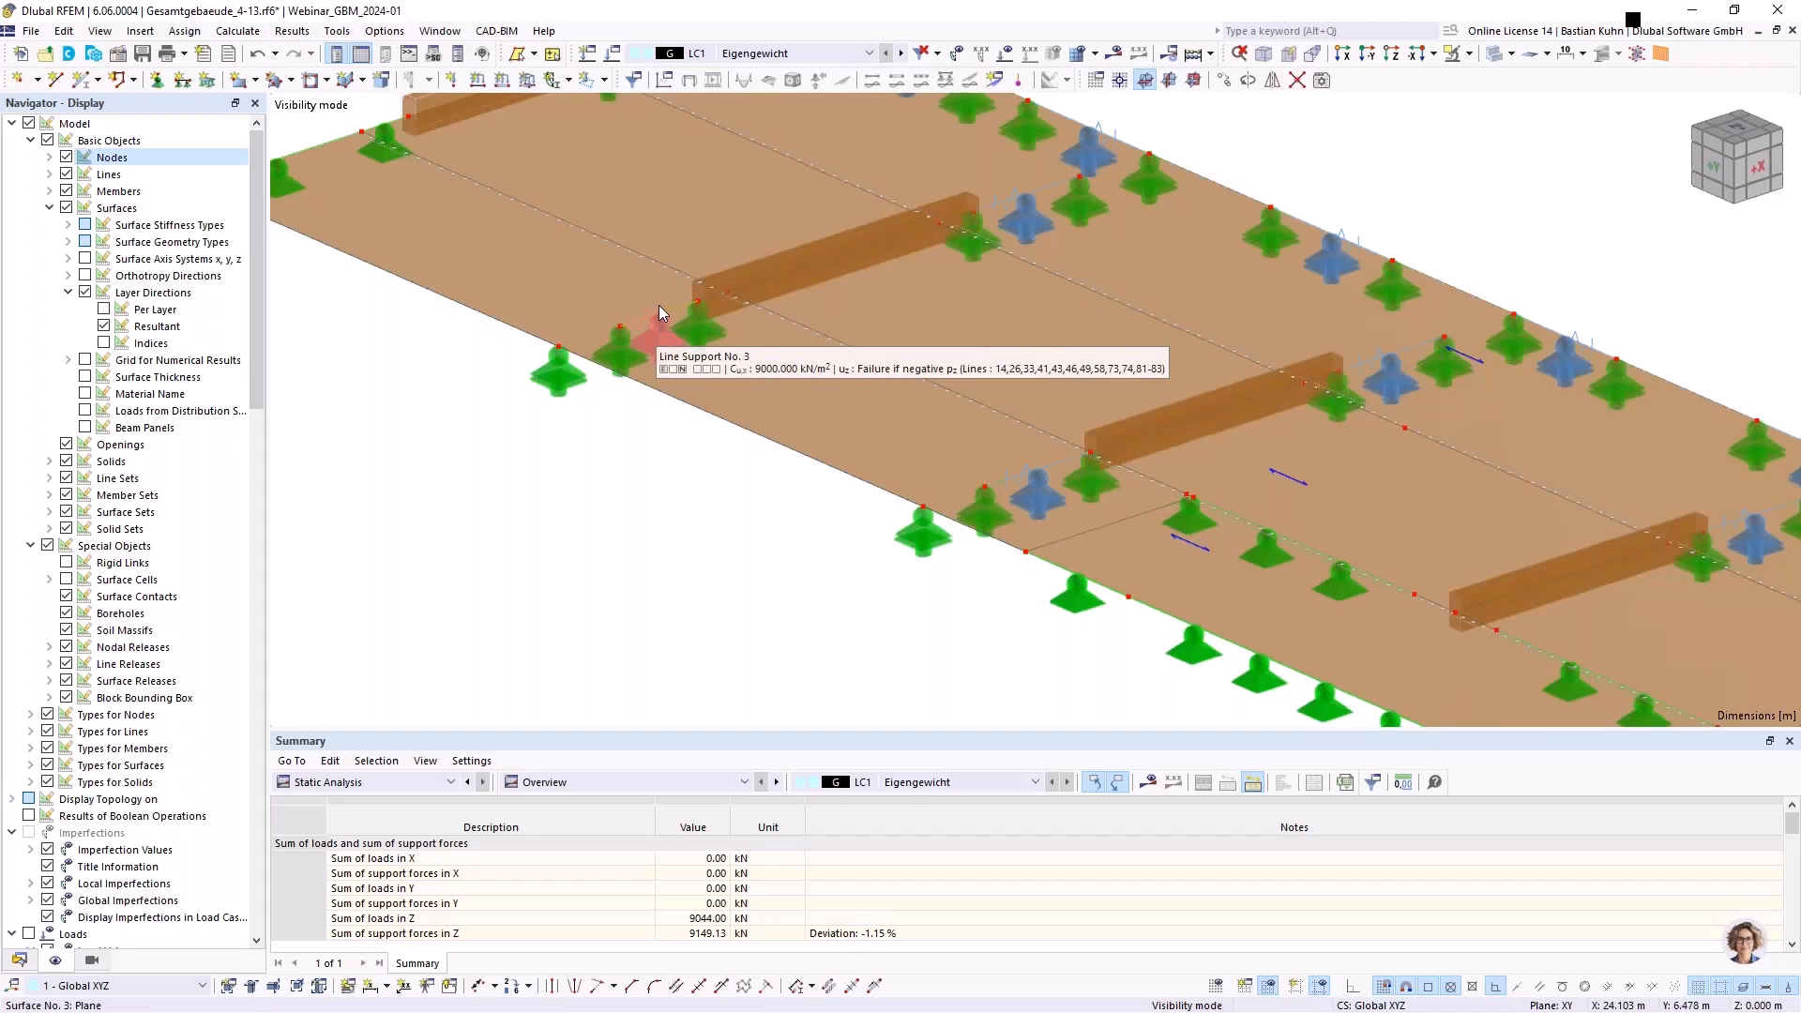
scroll(661, 312, "up", 4)
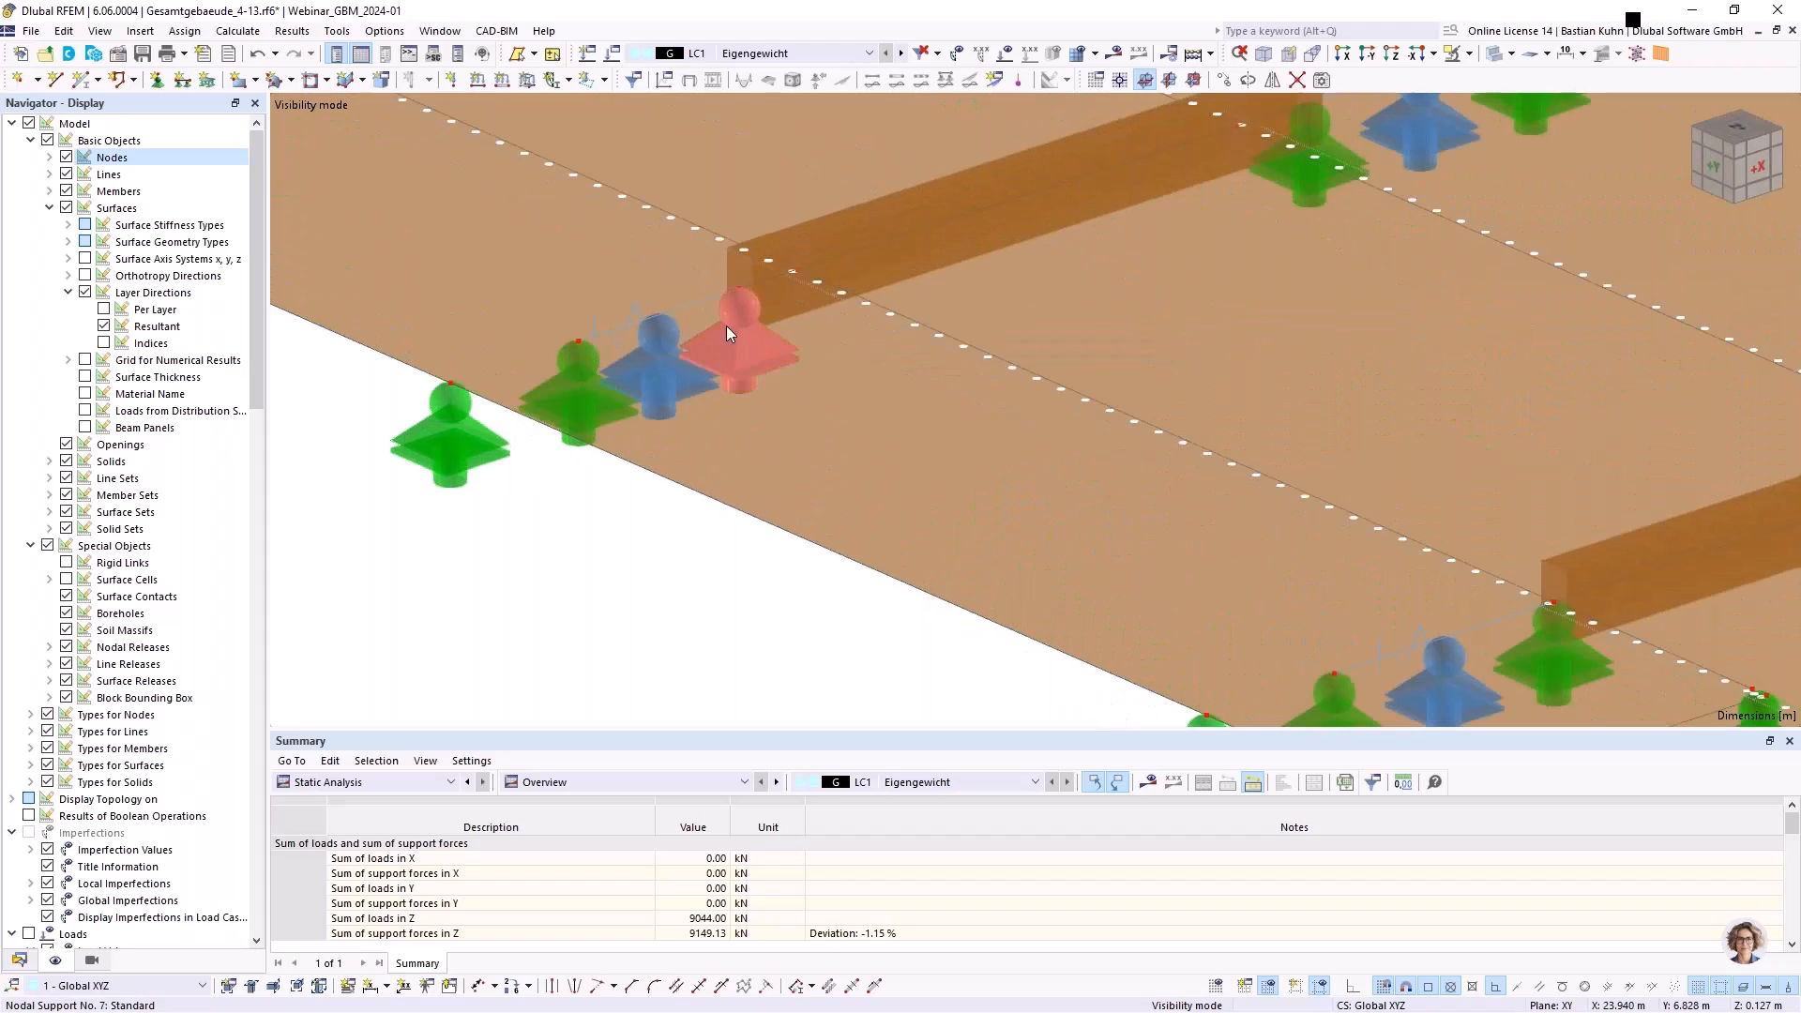
left_click(570, 390)
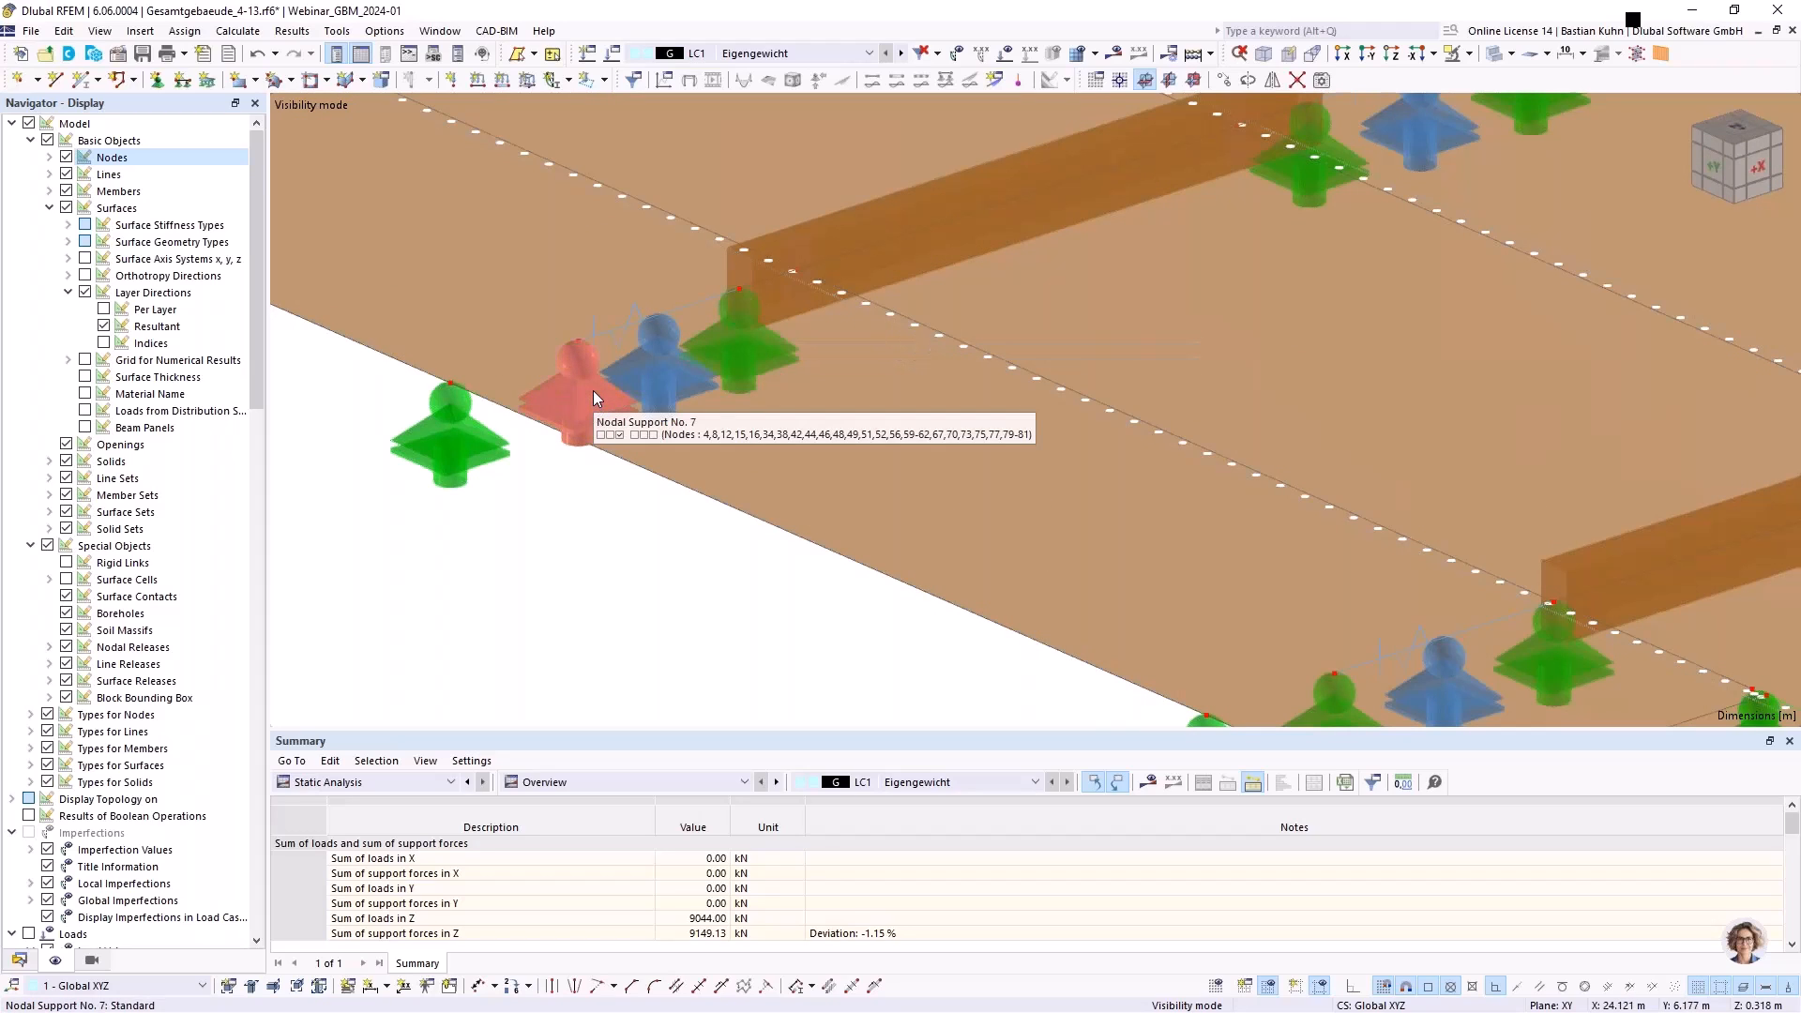
scroll(593, 387, "down", 5)
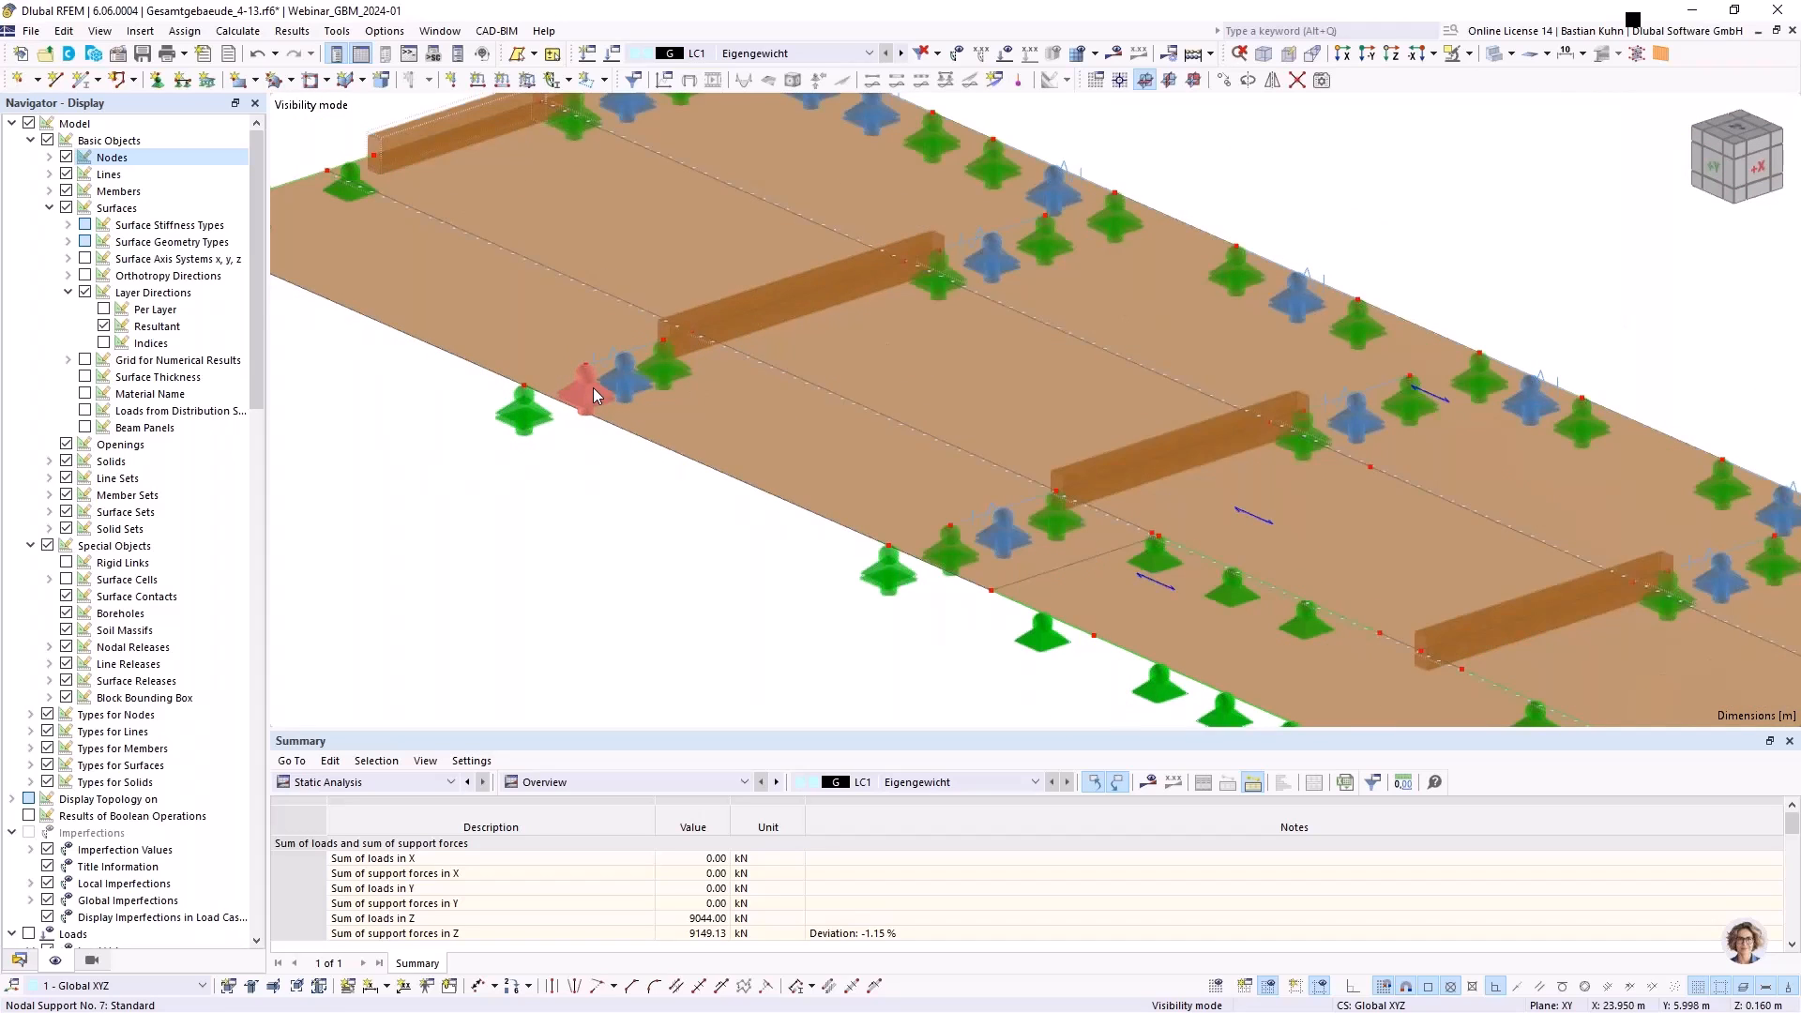
scroll(593, 388, "down", 1)
scroll(670, 283, "up", 1)
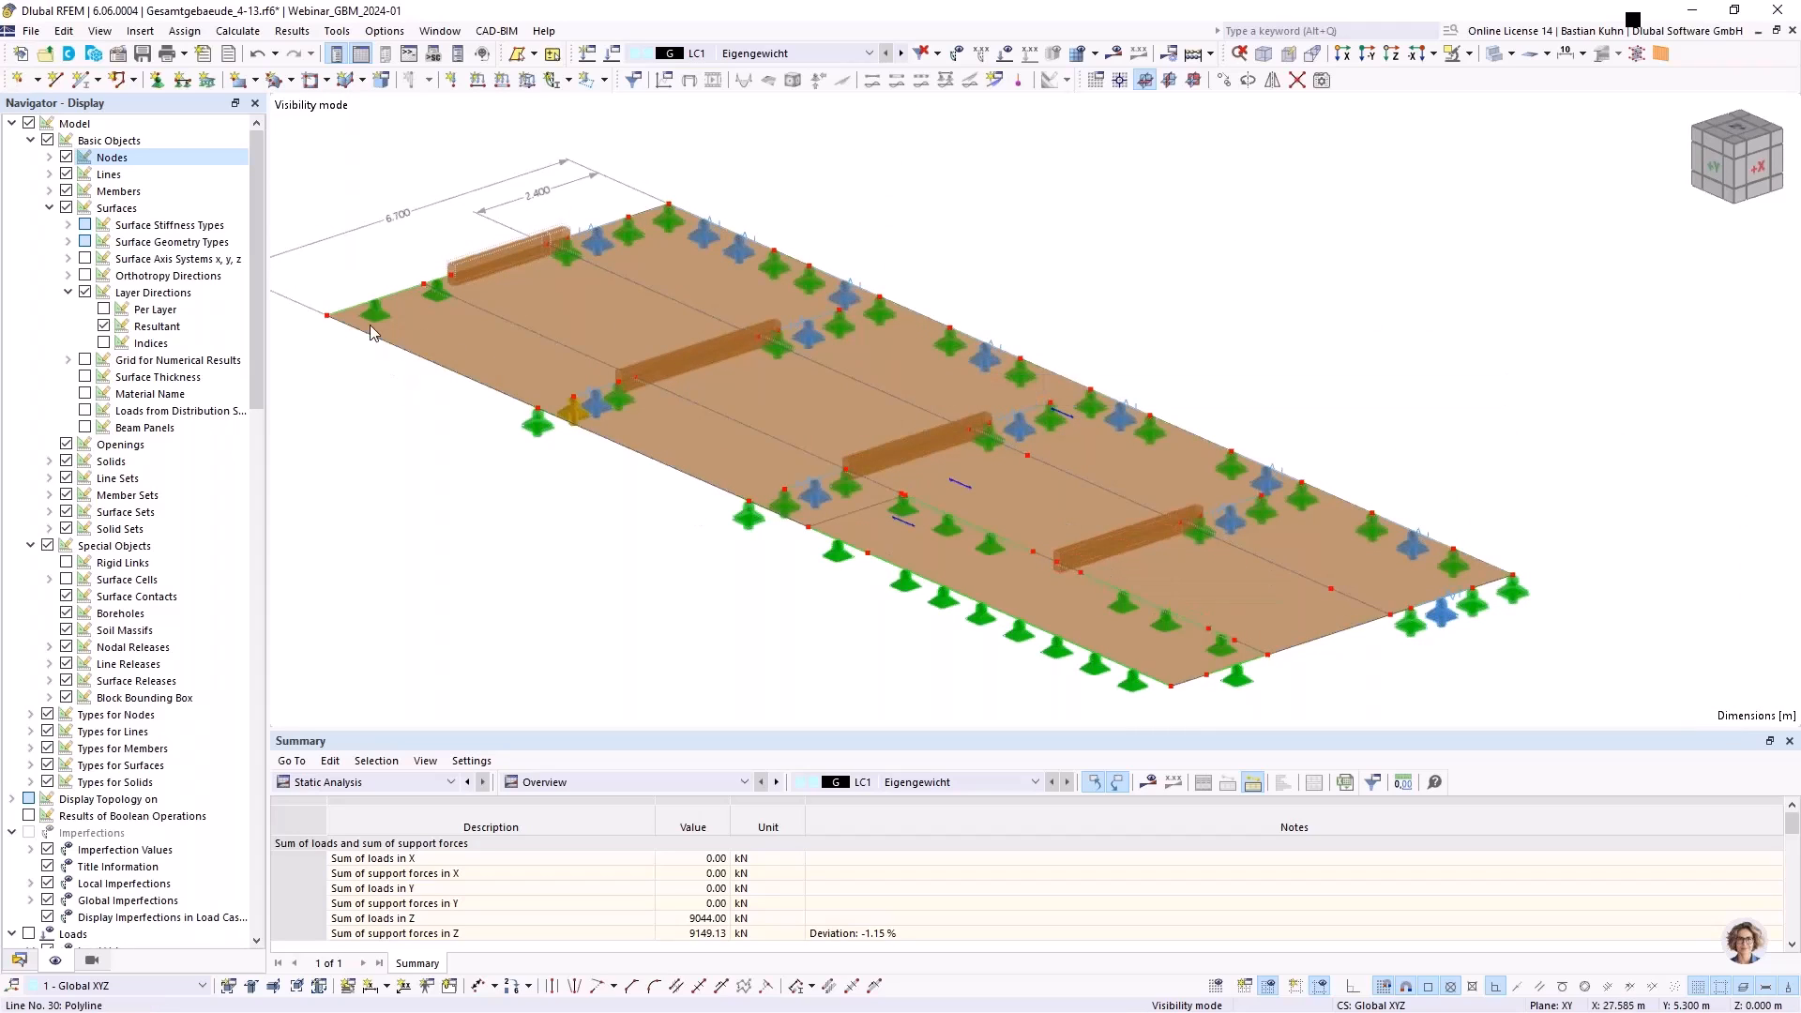
left_click(442, 293)
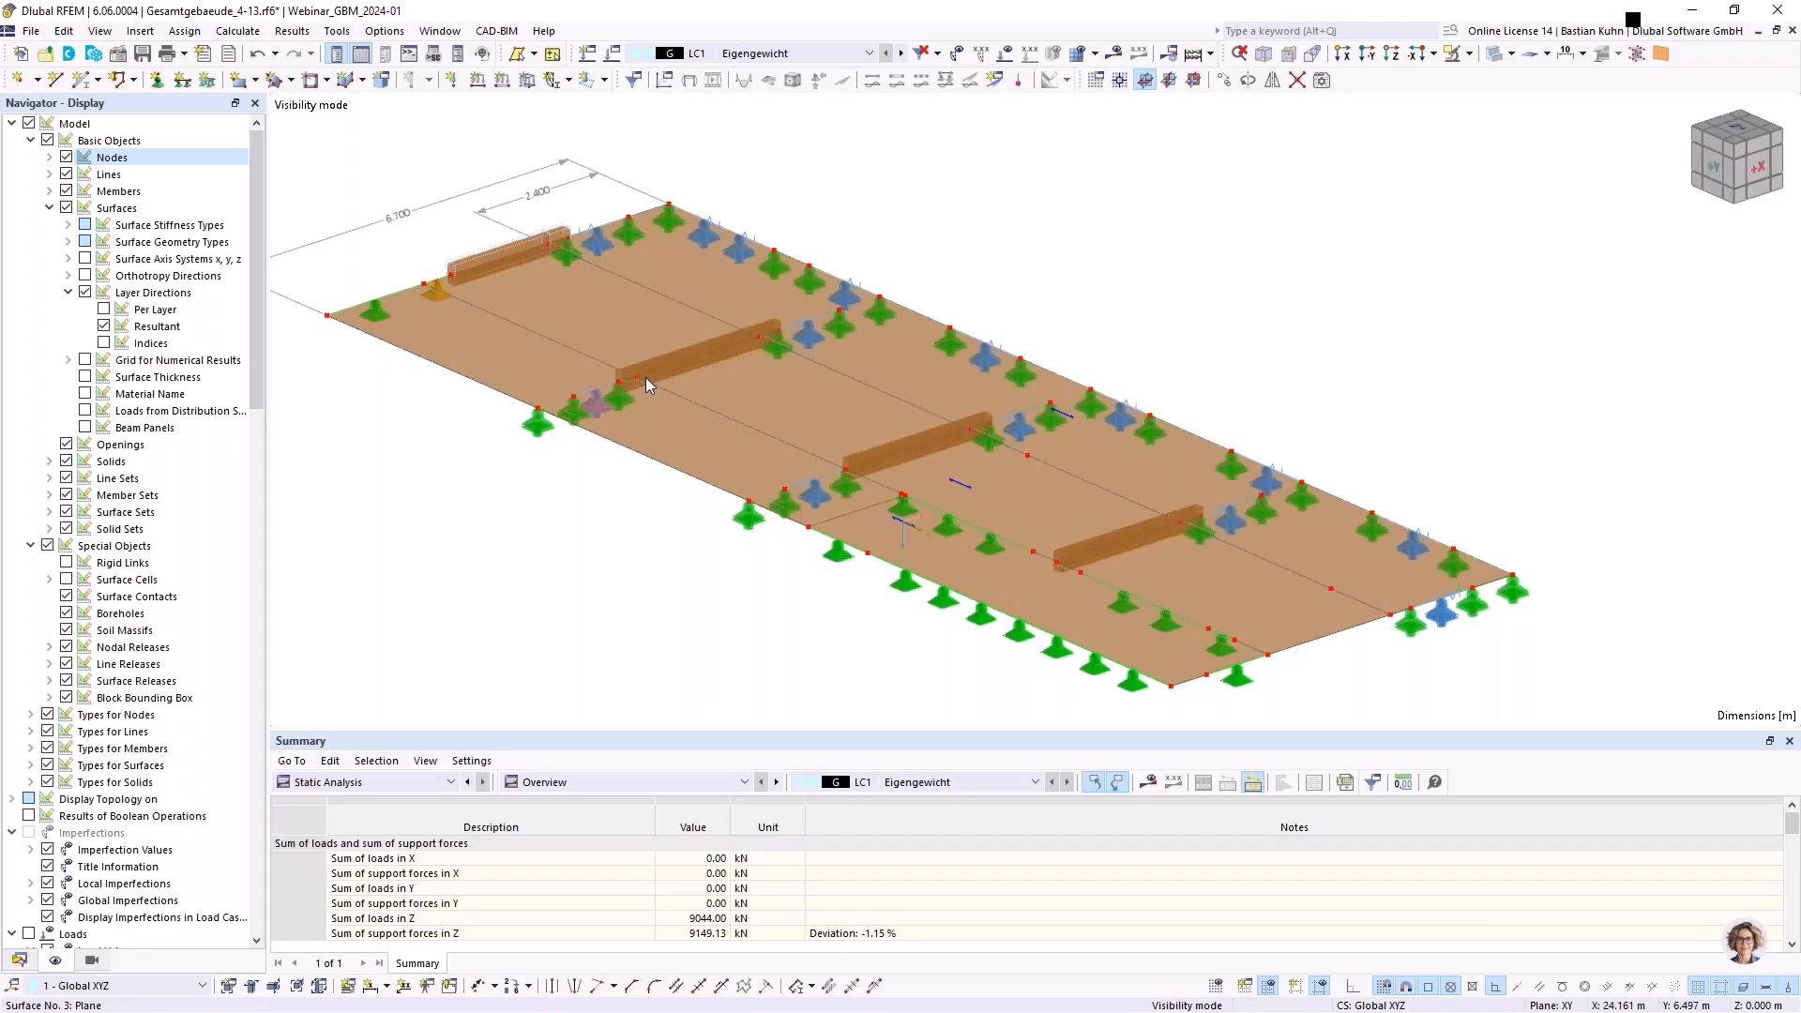
Open surface 3 of the slab and inspect the layer composition of its 200 mm Derix X-200/5s thickness
double_click(482, 351)
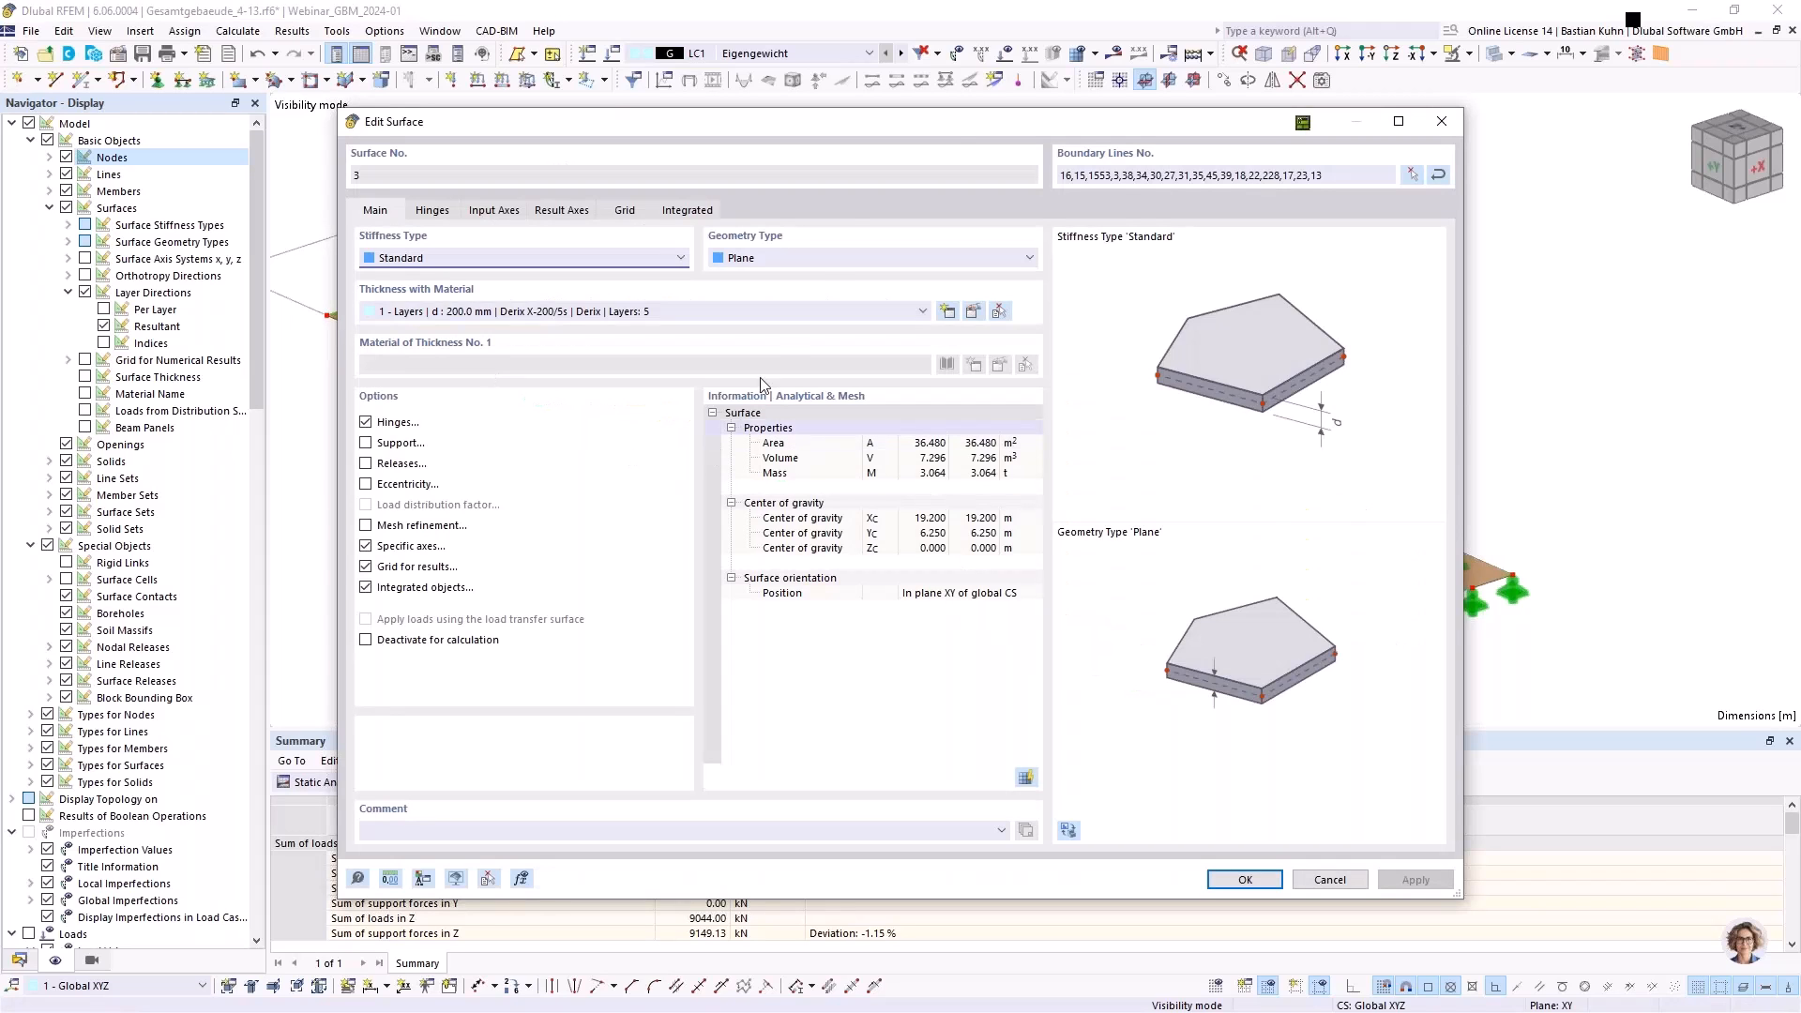
left_click_drag(956, 122, 1193, 157)
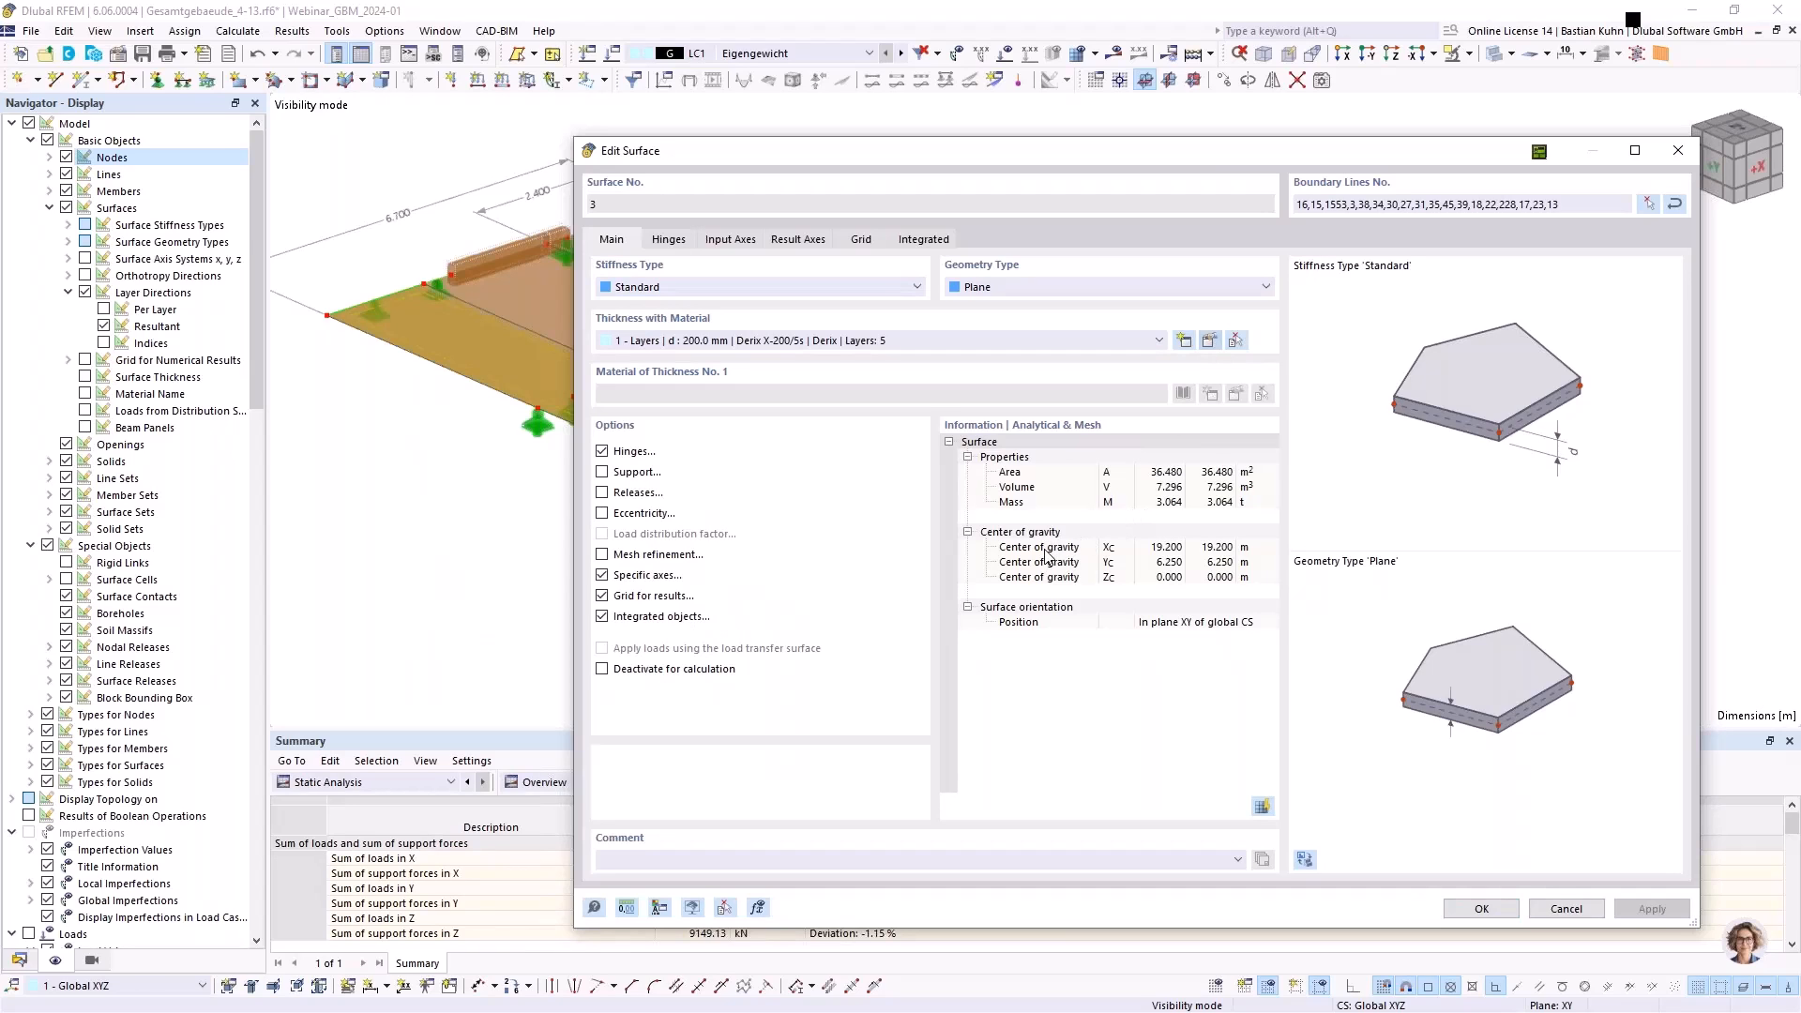
left_click(1209, 339)
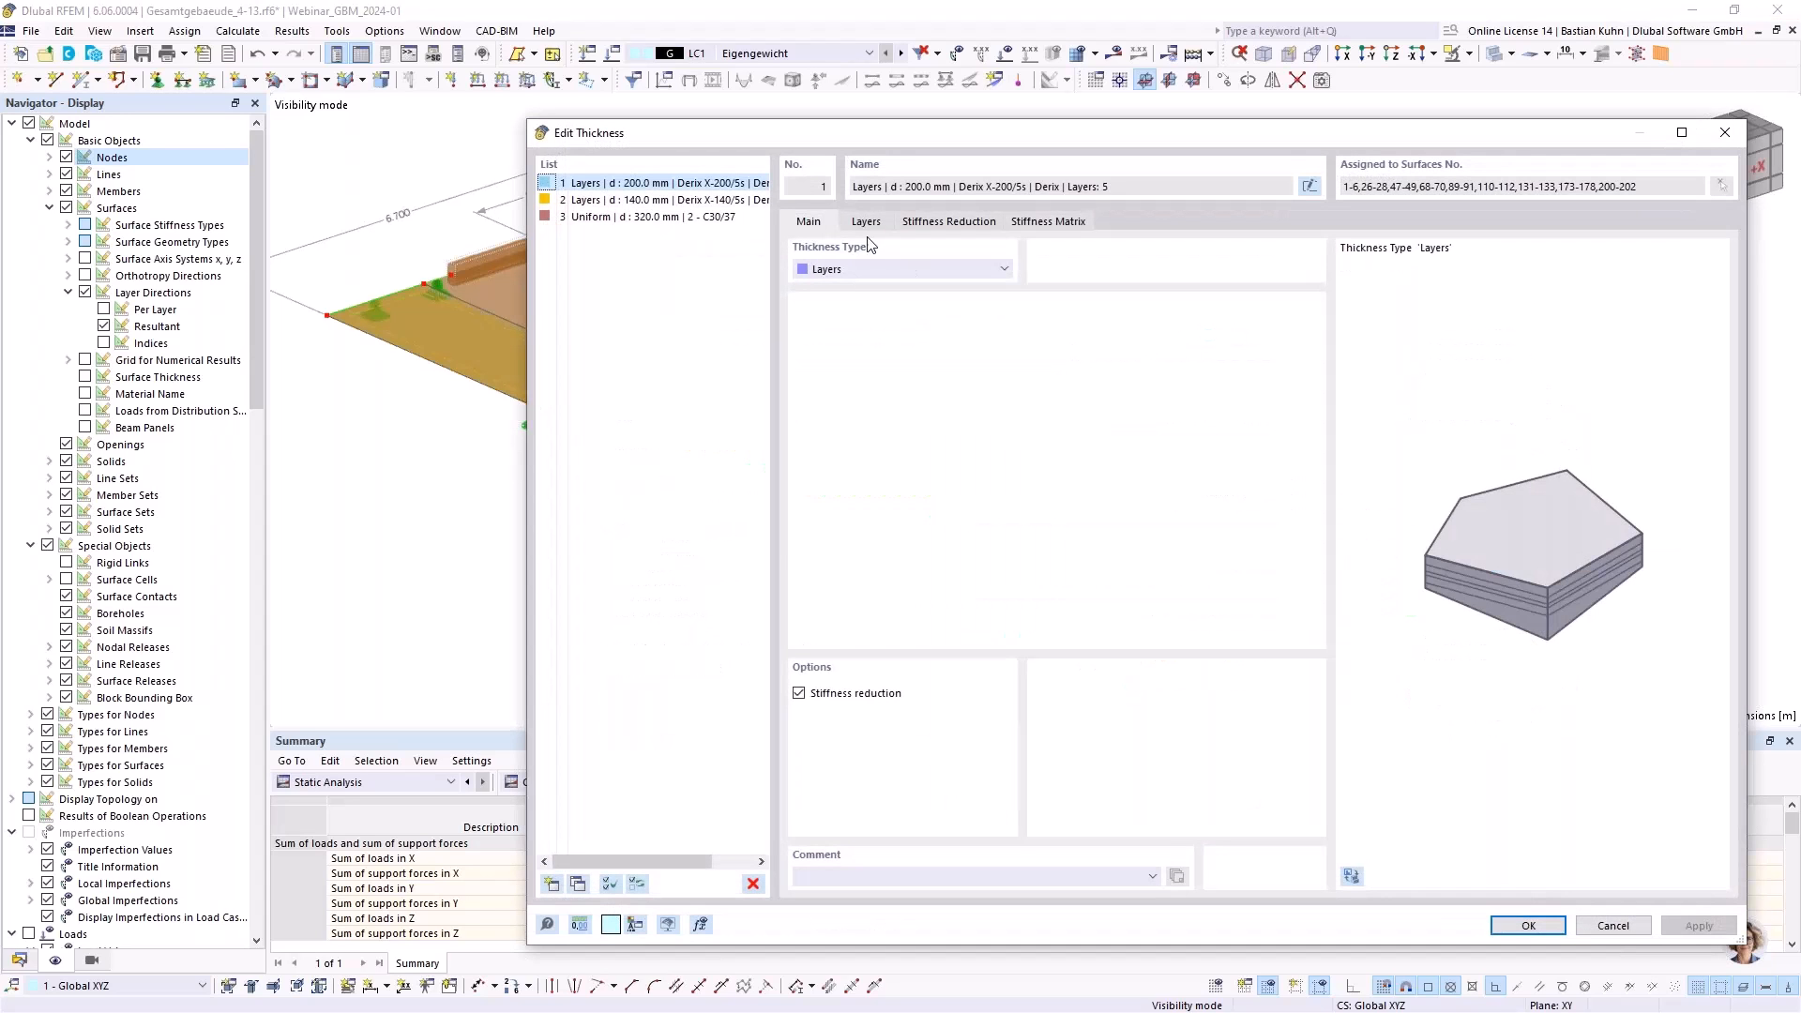
left_click(865, 223)
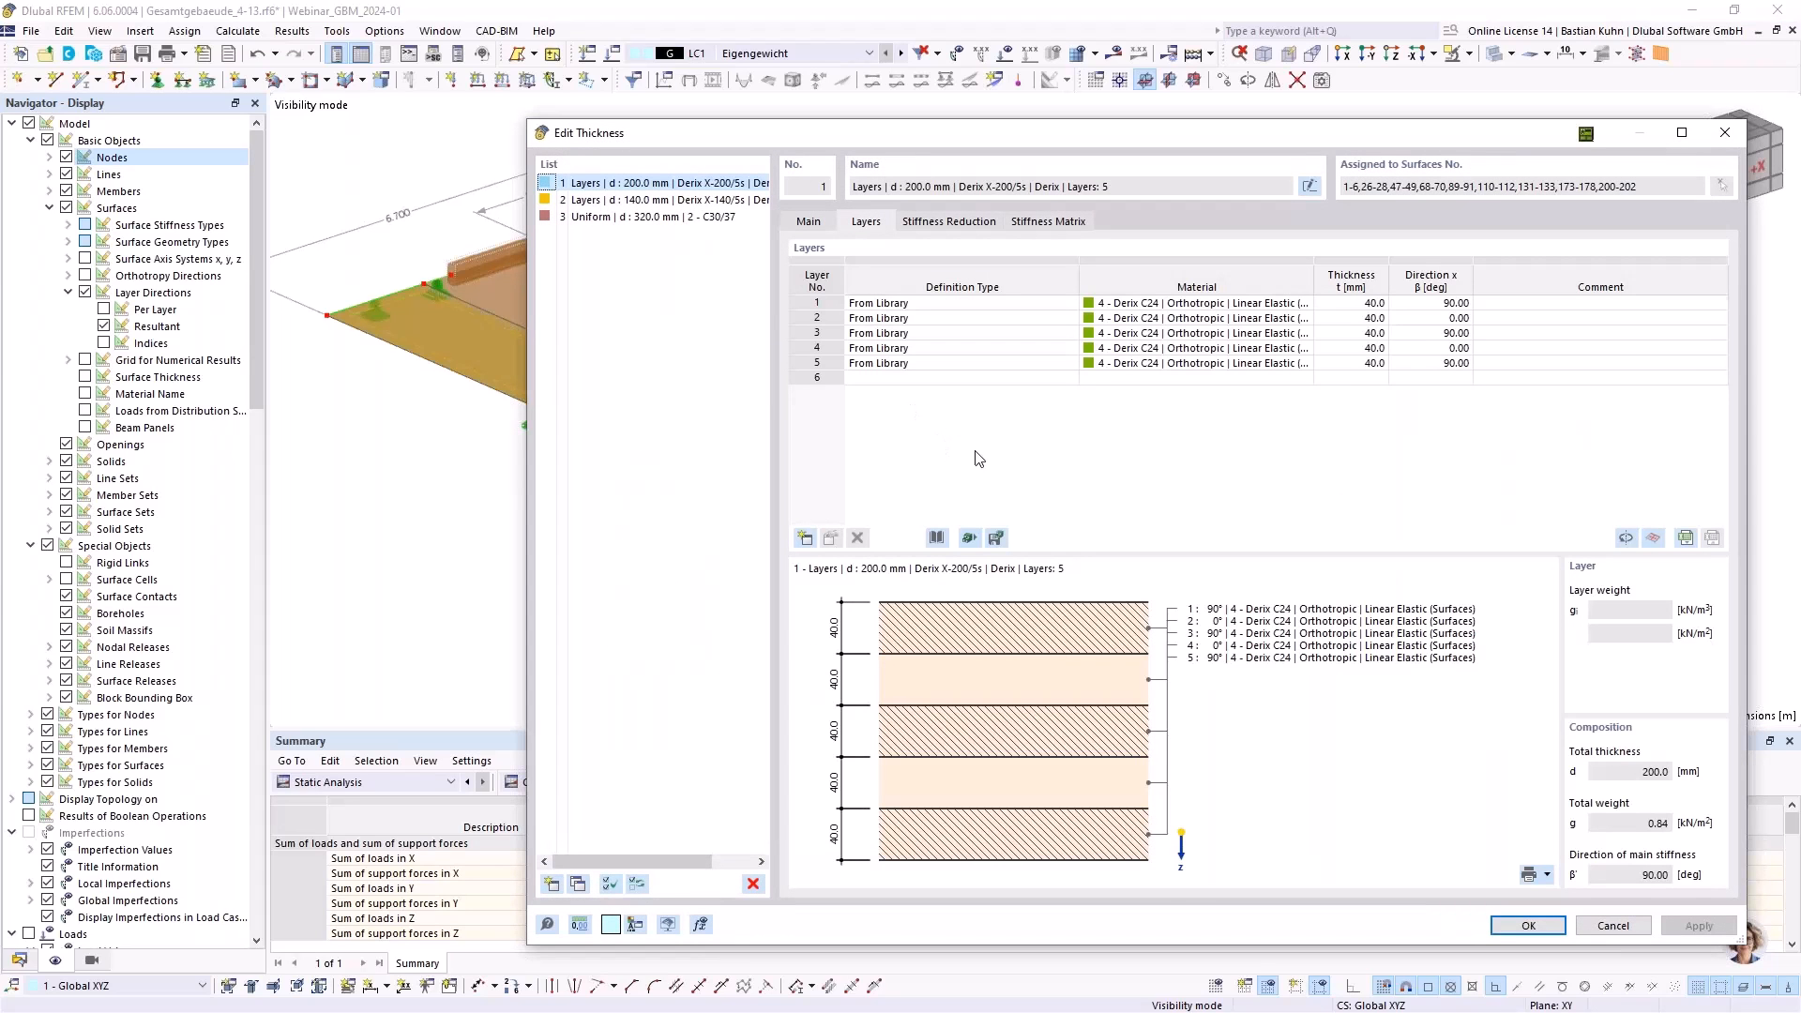
Review the available manufacturers and regions in the layer composition library, and leave it without choosing a composition
left_click(934, 540)
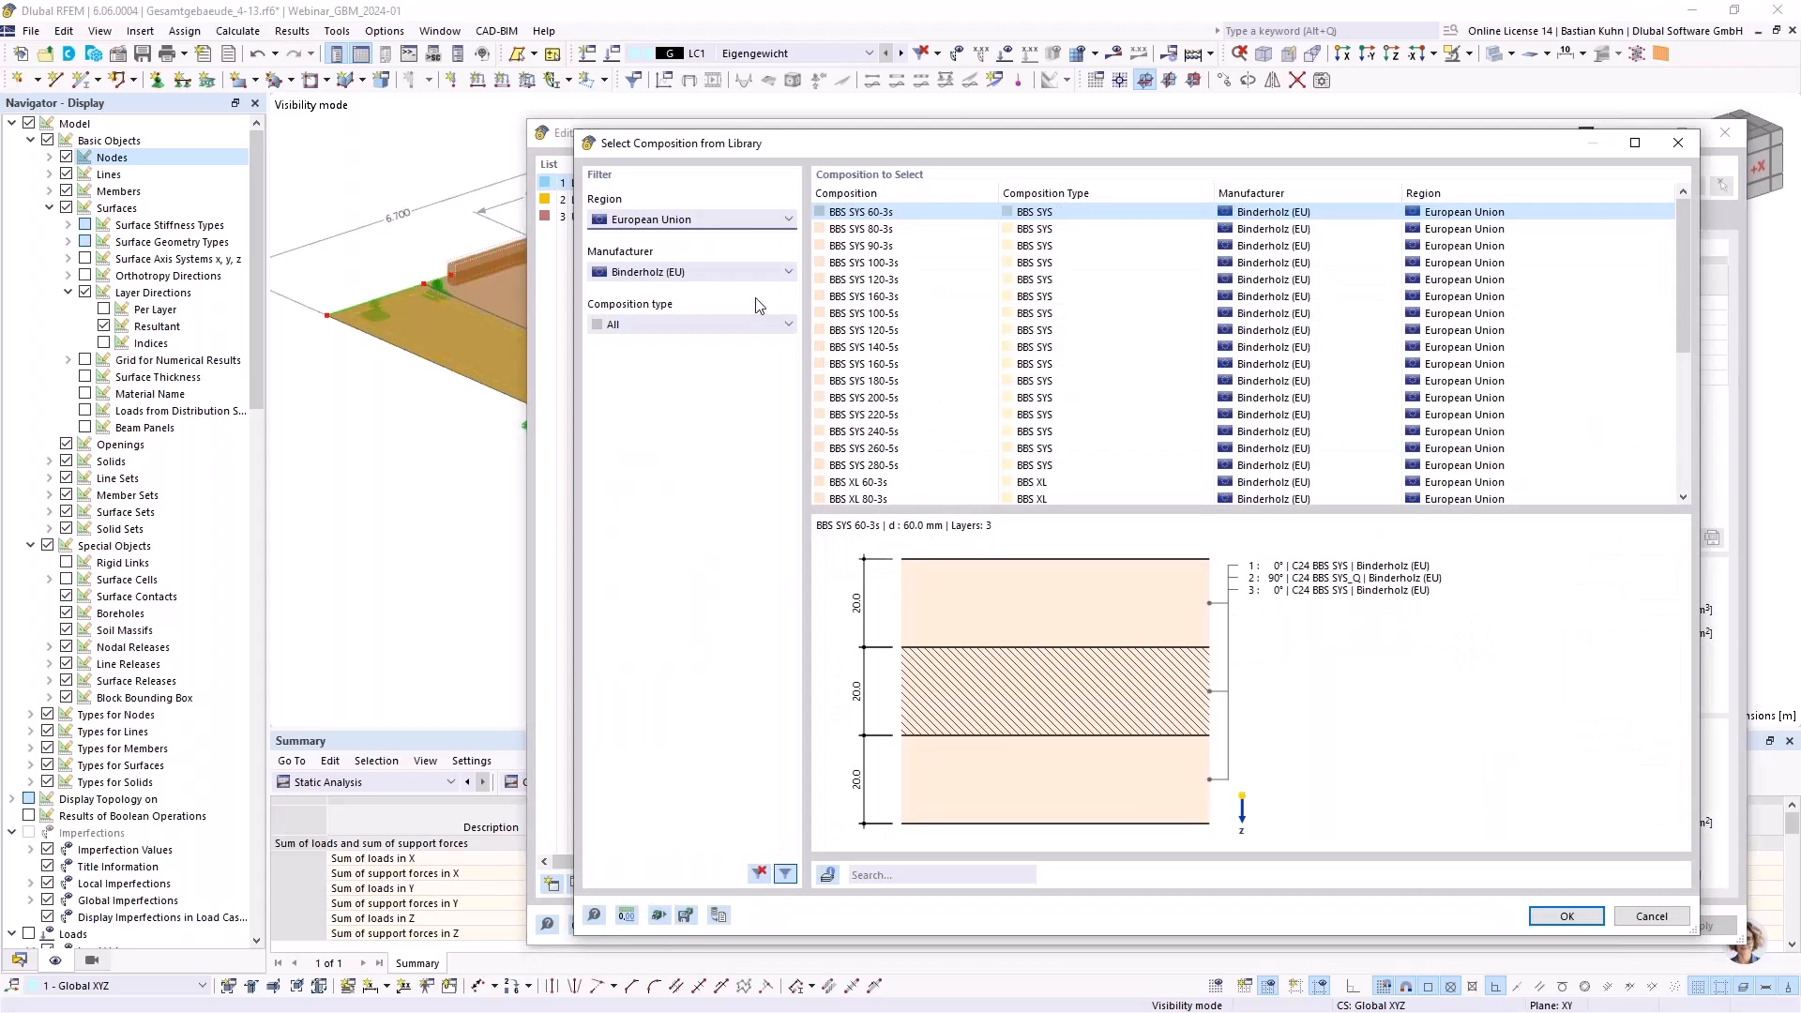
left_click(747, 274)
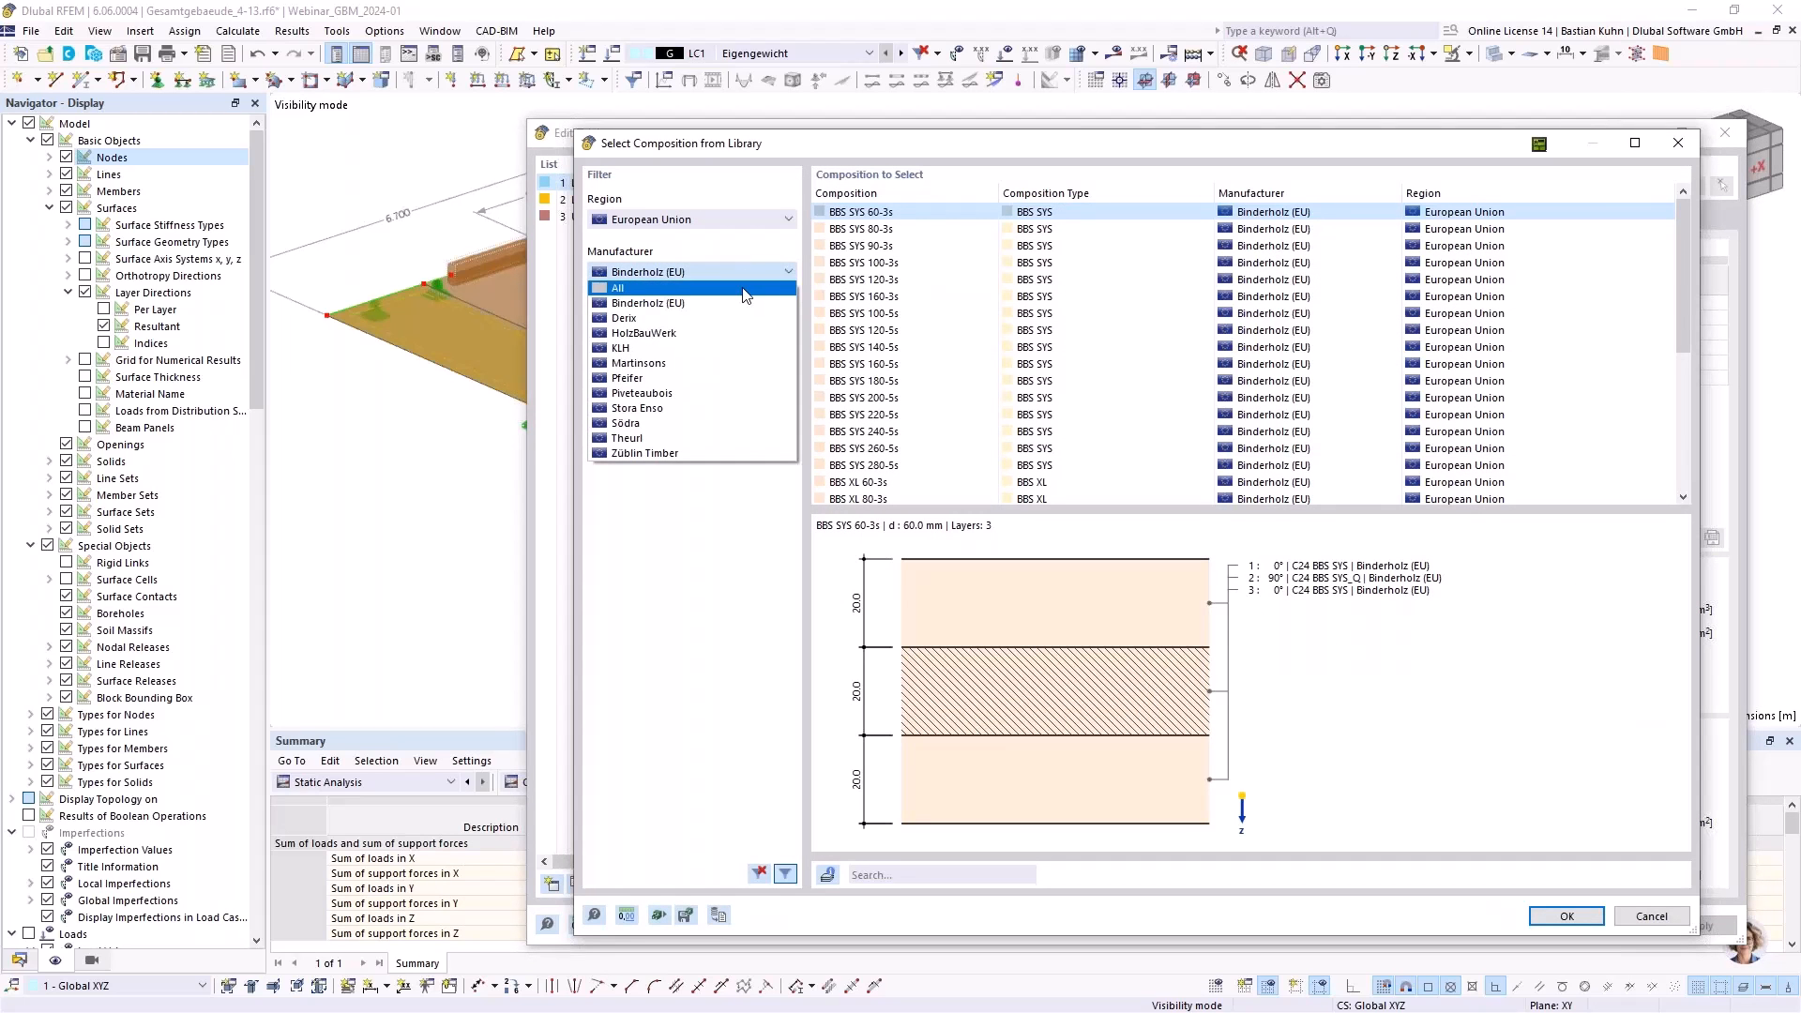
left_click(729, 219)
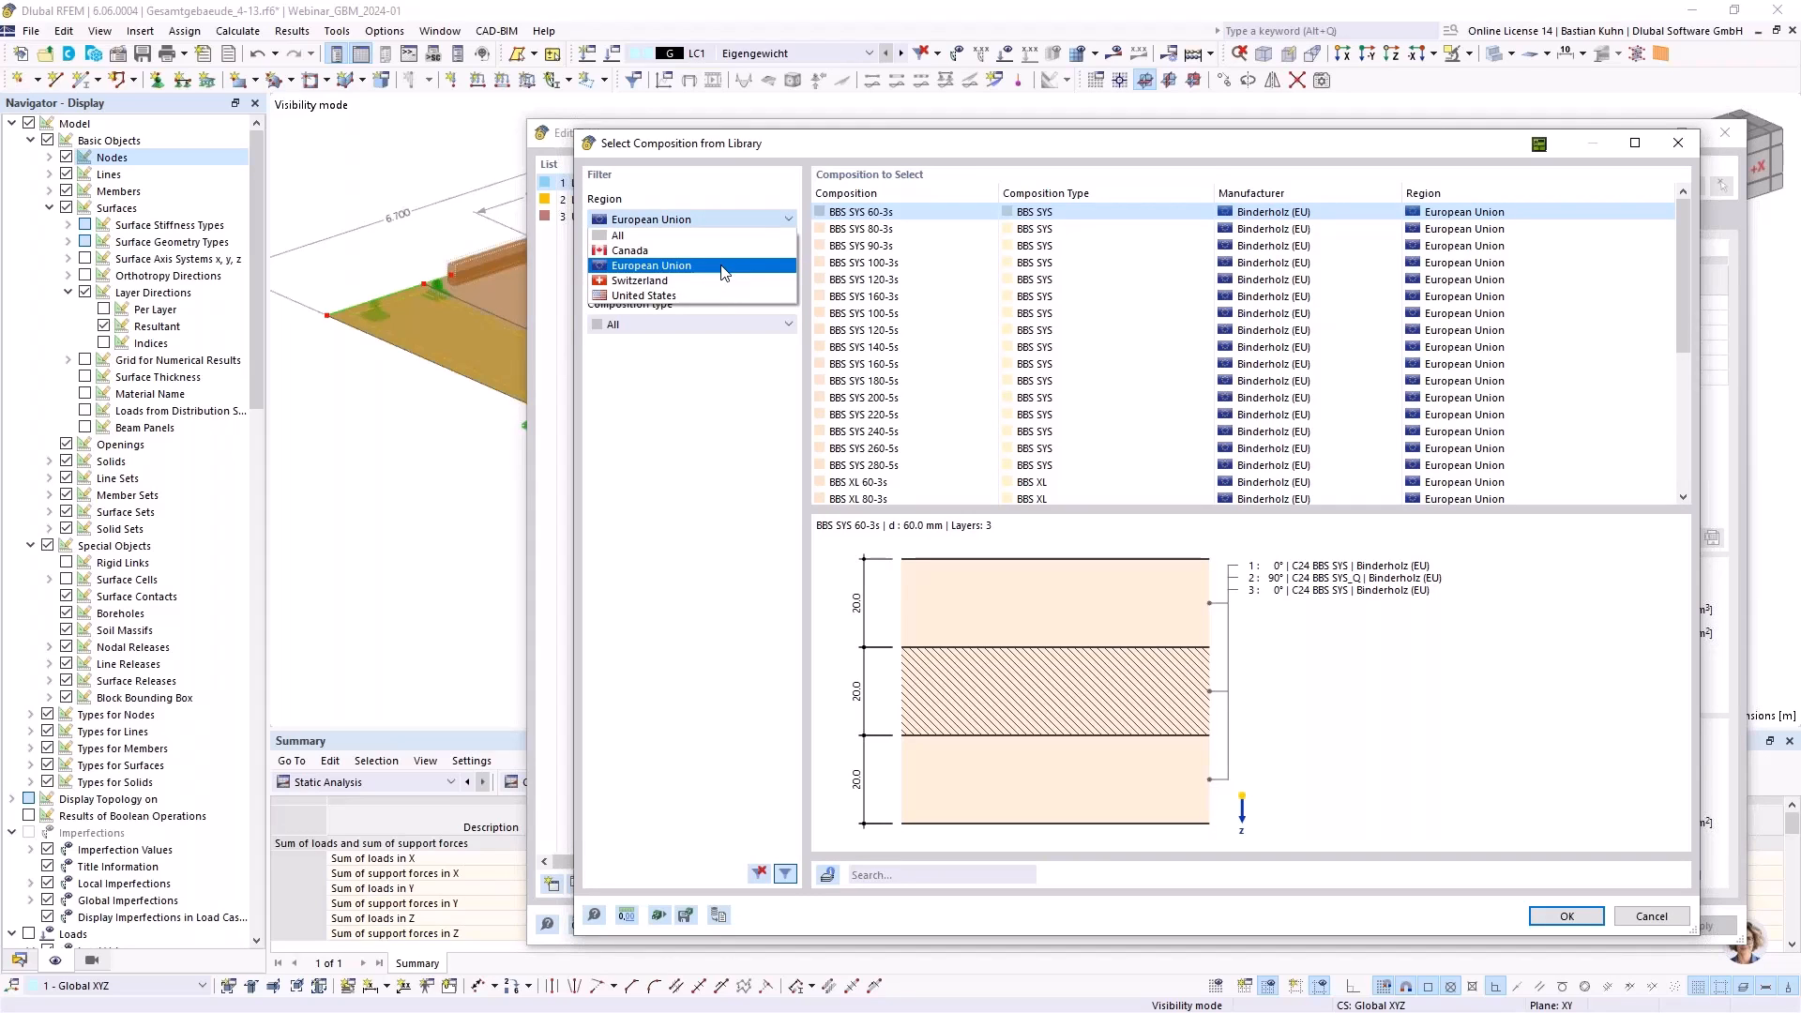
left_click(1048, 148)
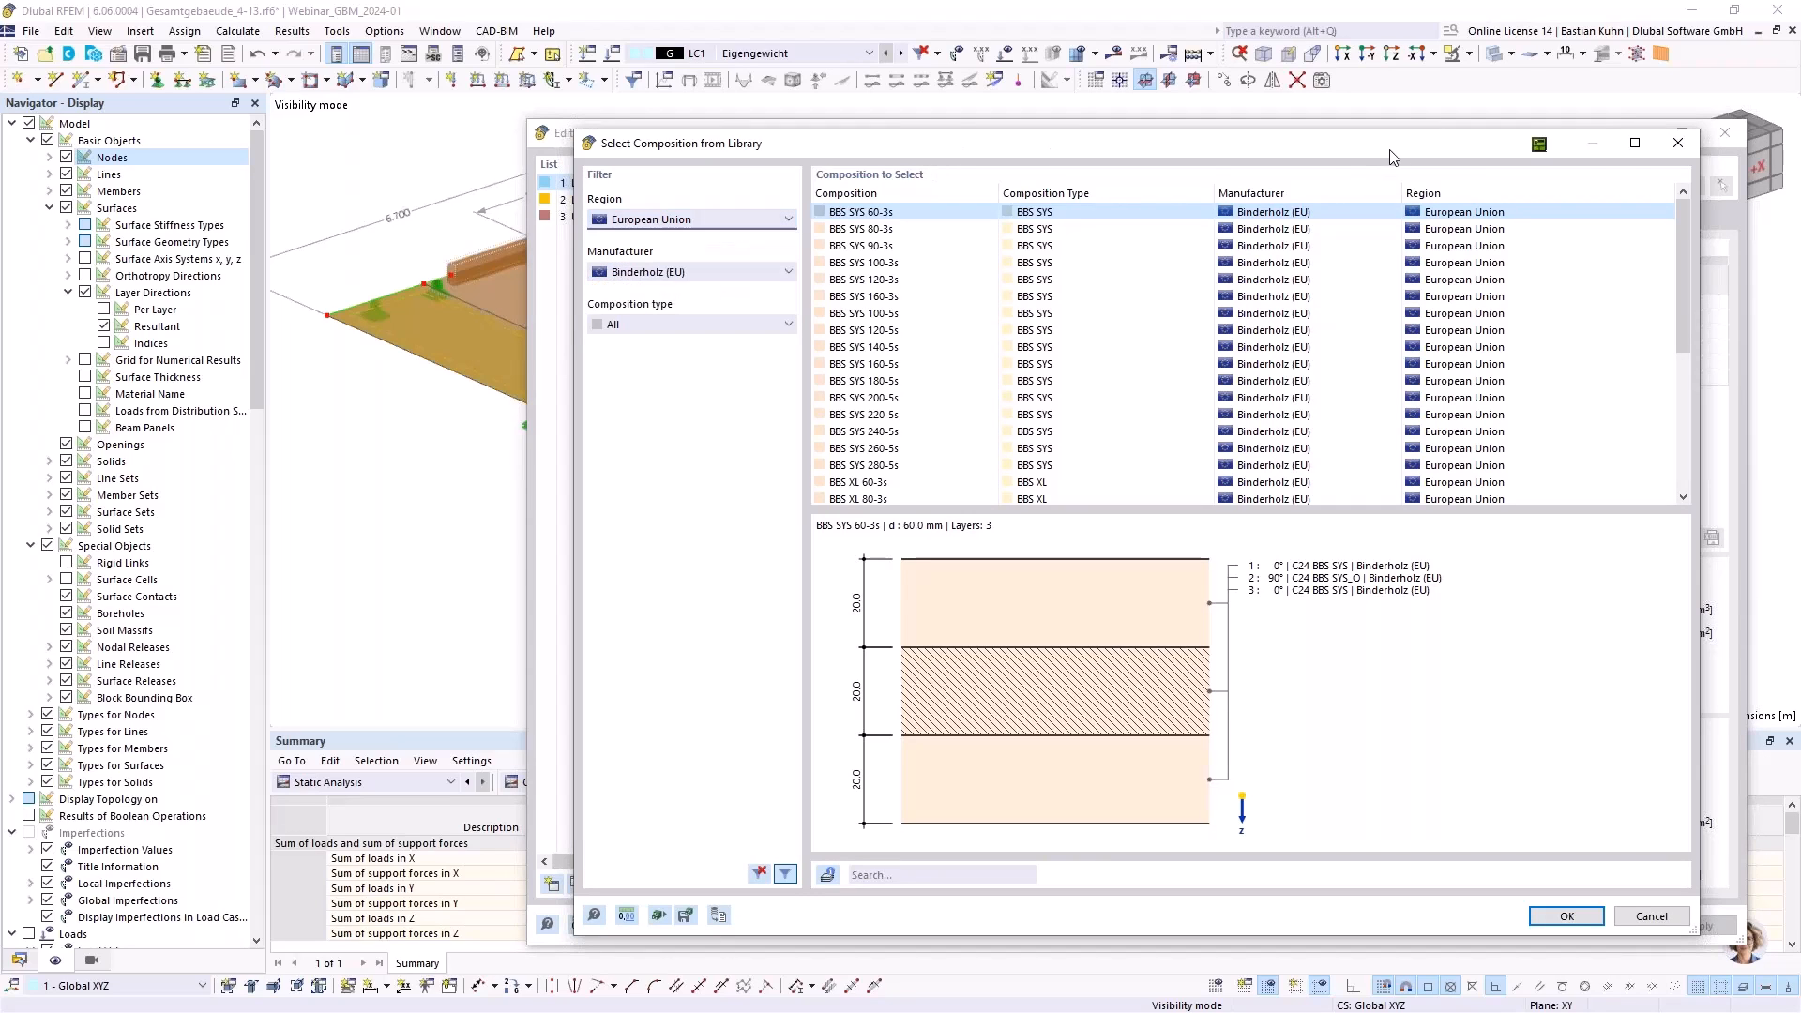
left_click(1677, 143)
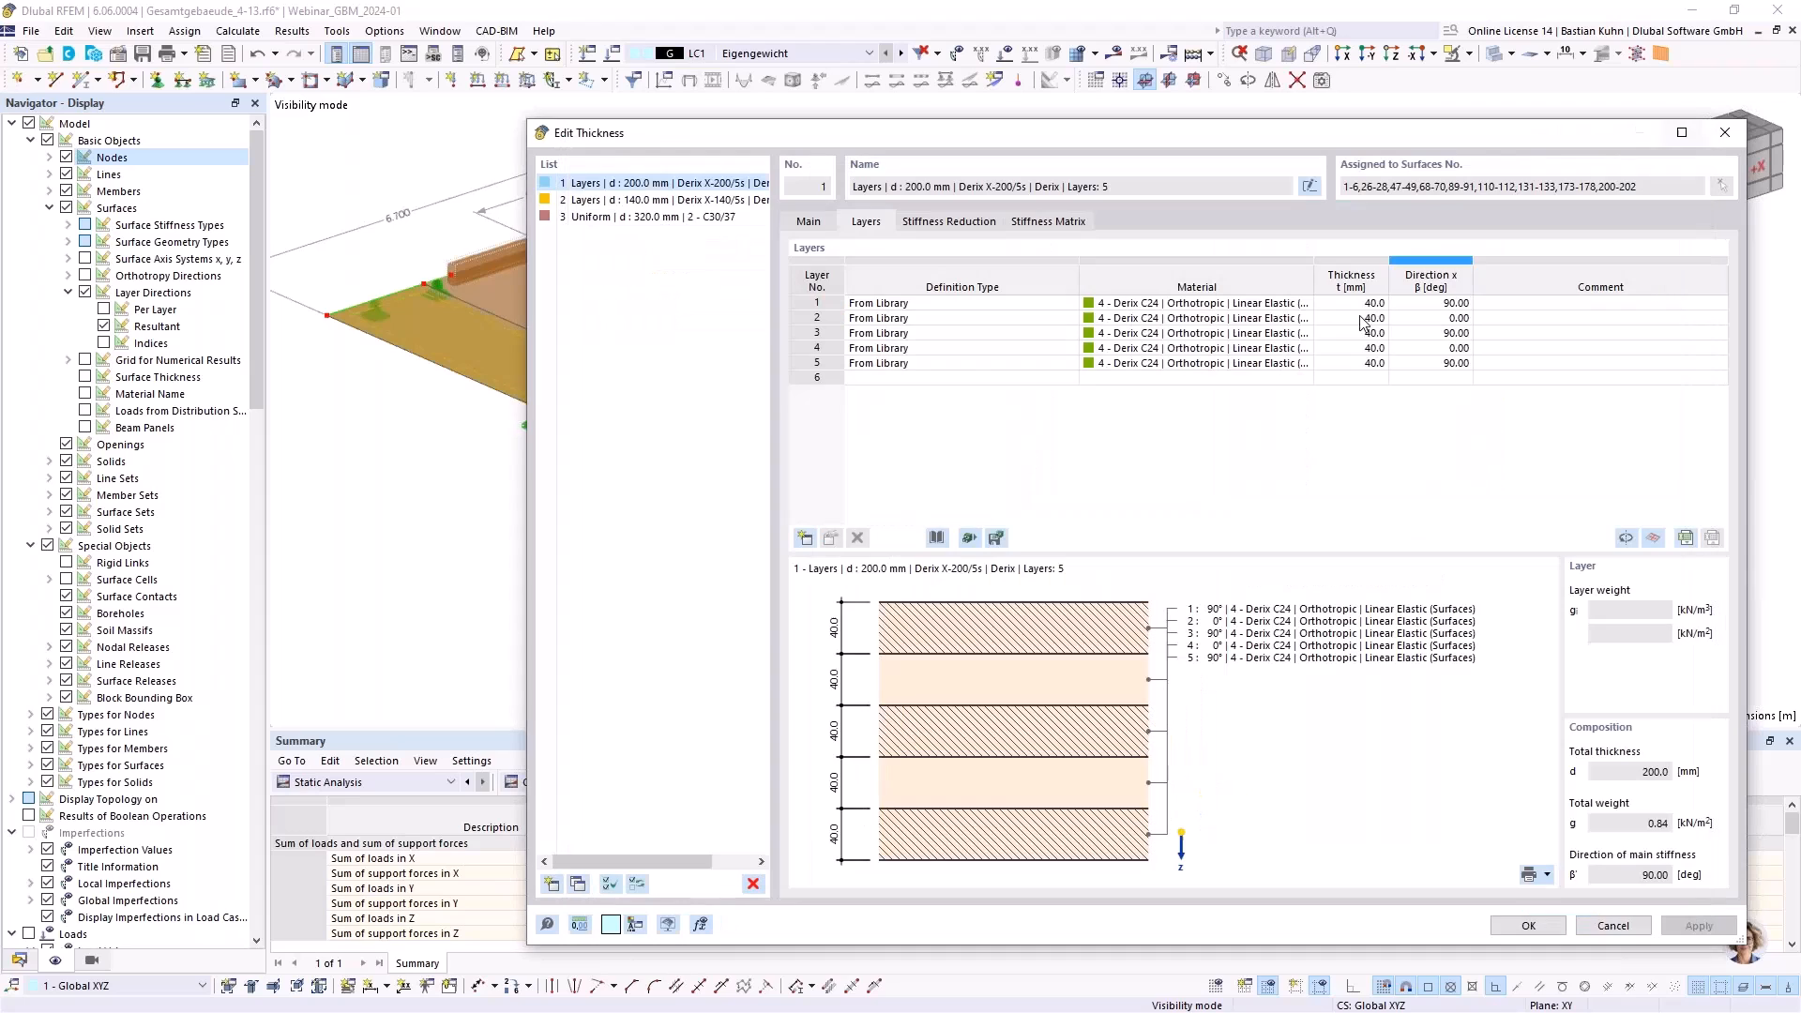
Review the stiffness reduction and CLT options of the 200 mm thickness, and close the thickness and surface settings without changes
left_click(976, 225)
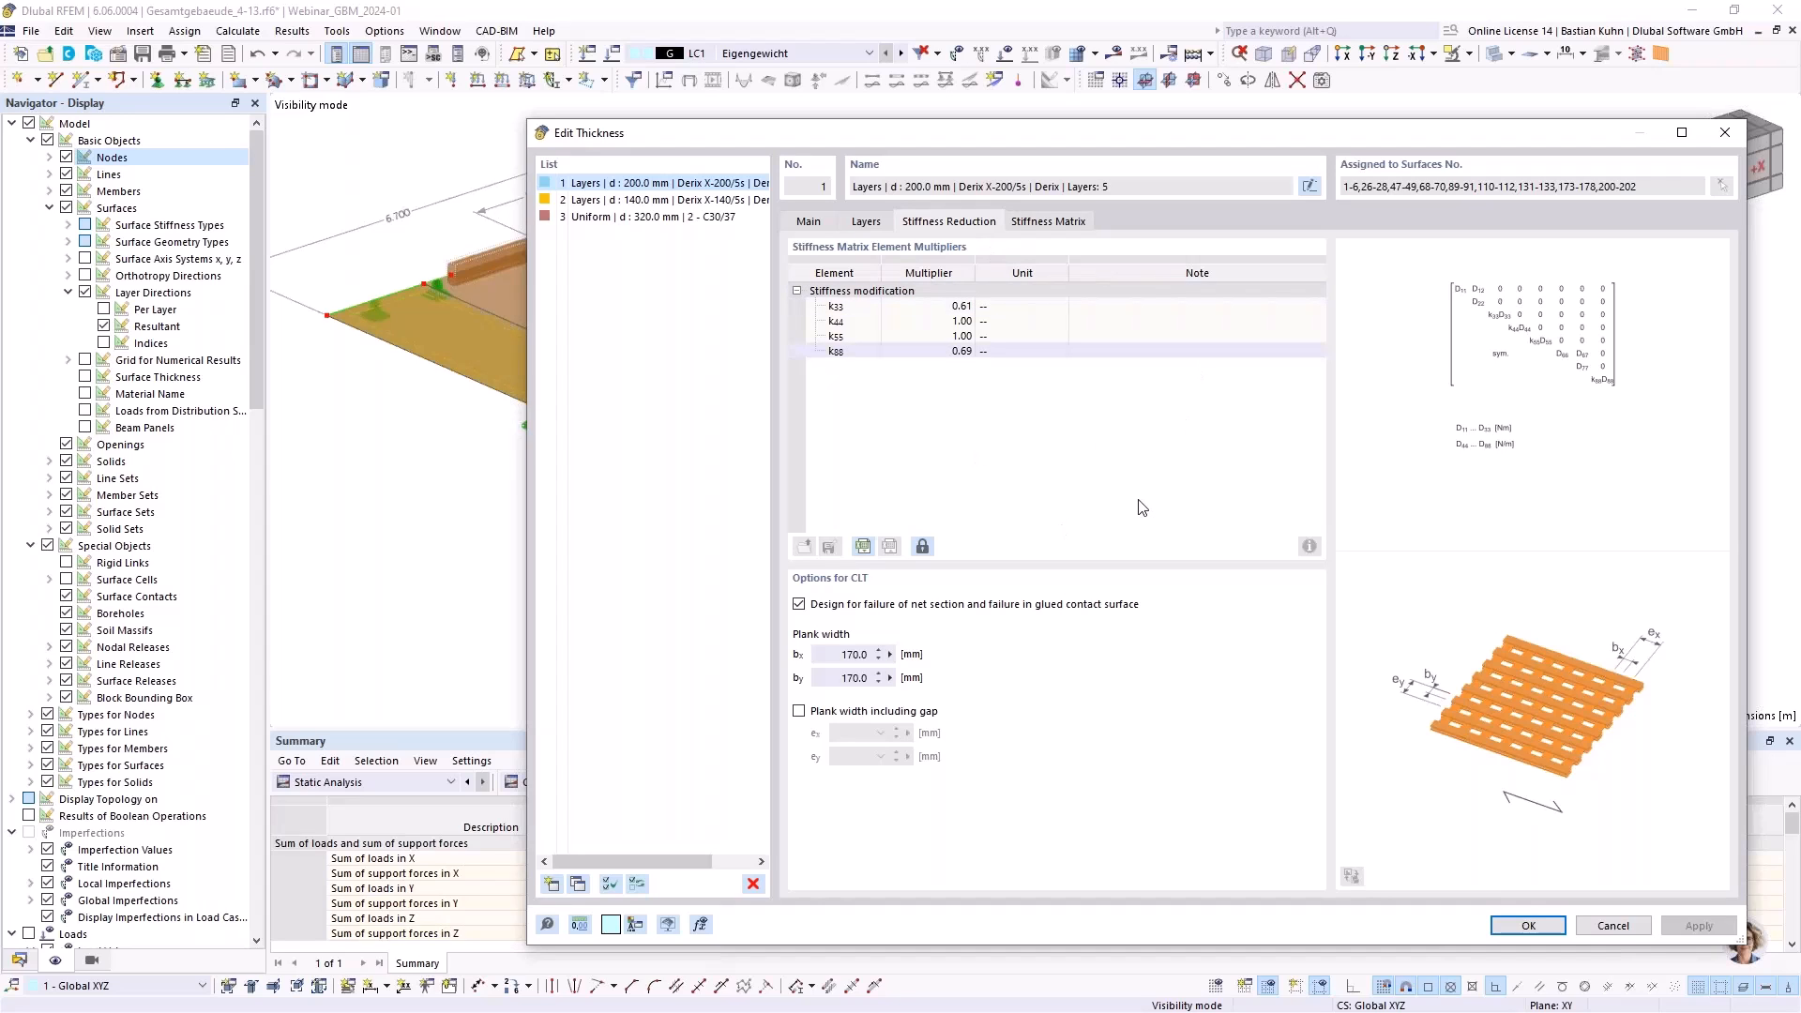
left_click(1720, 133)
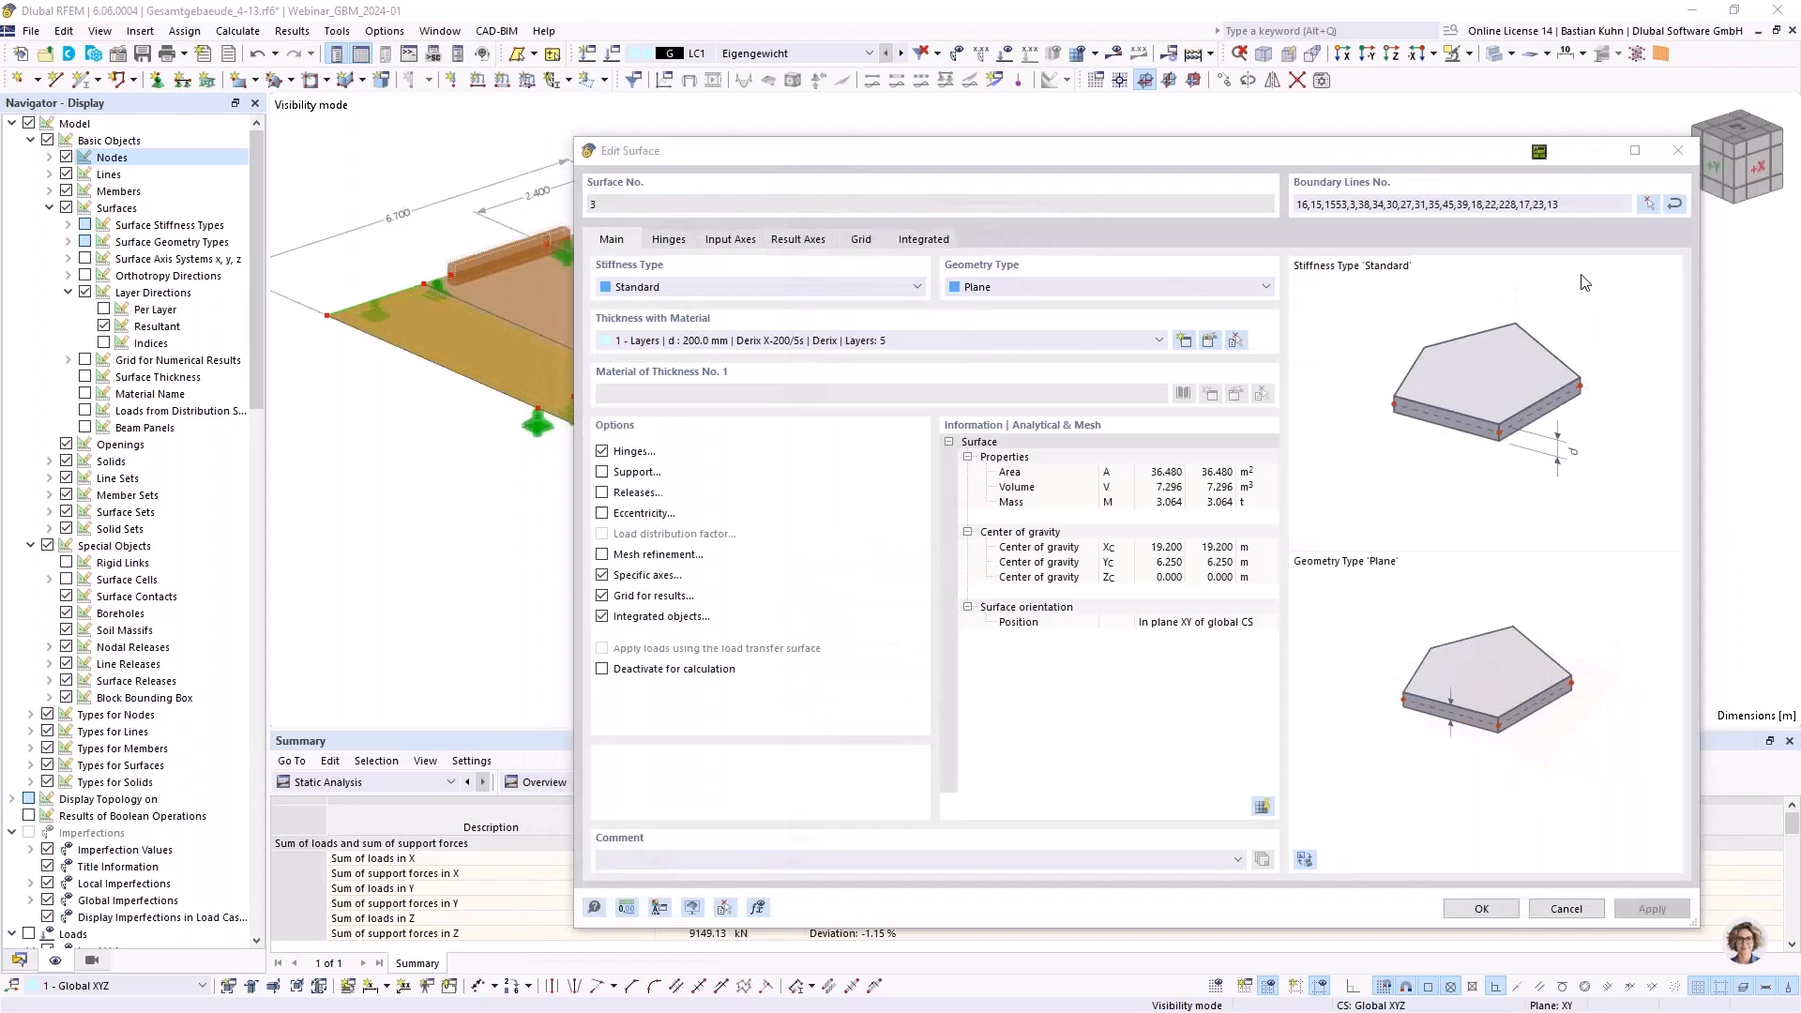
left_click(1565, 910)
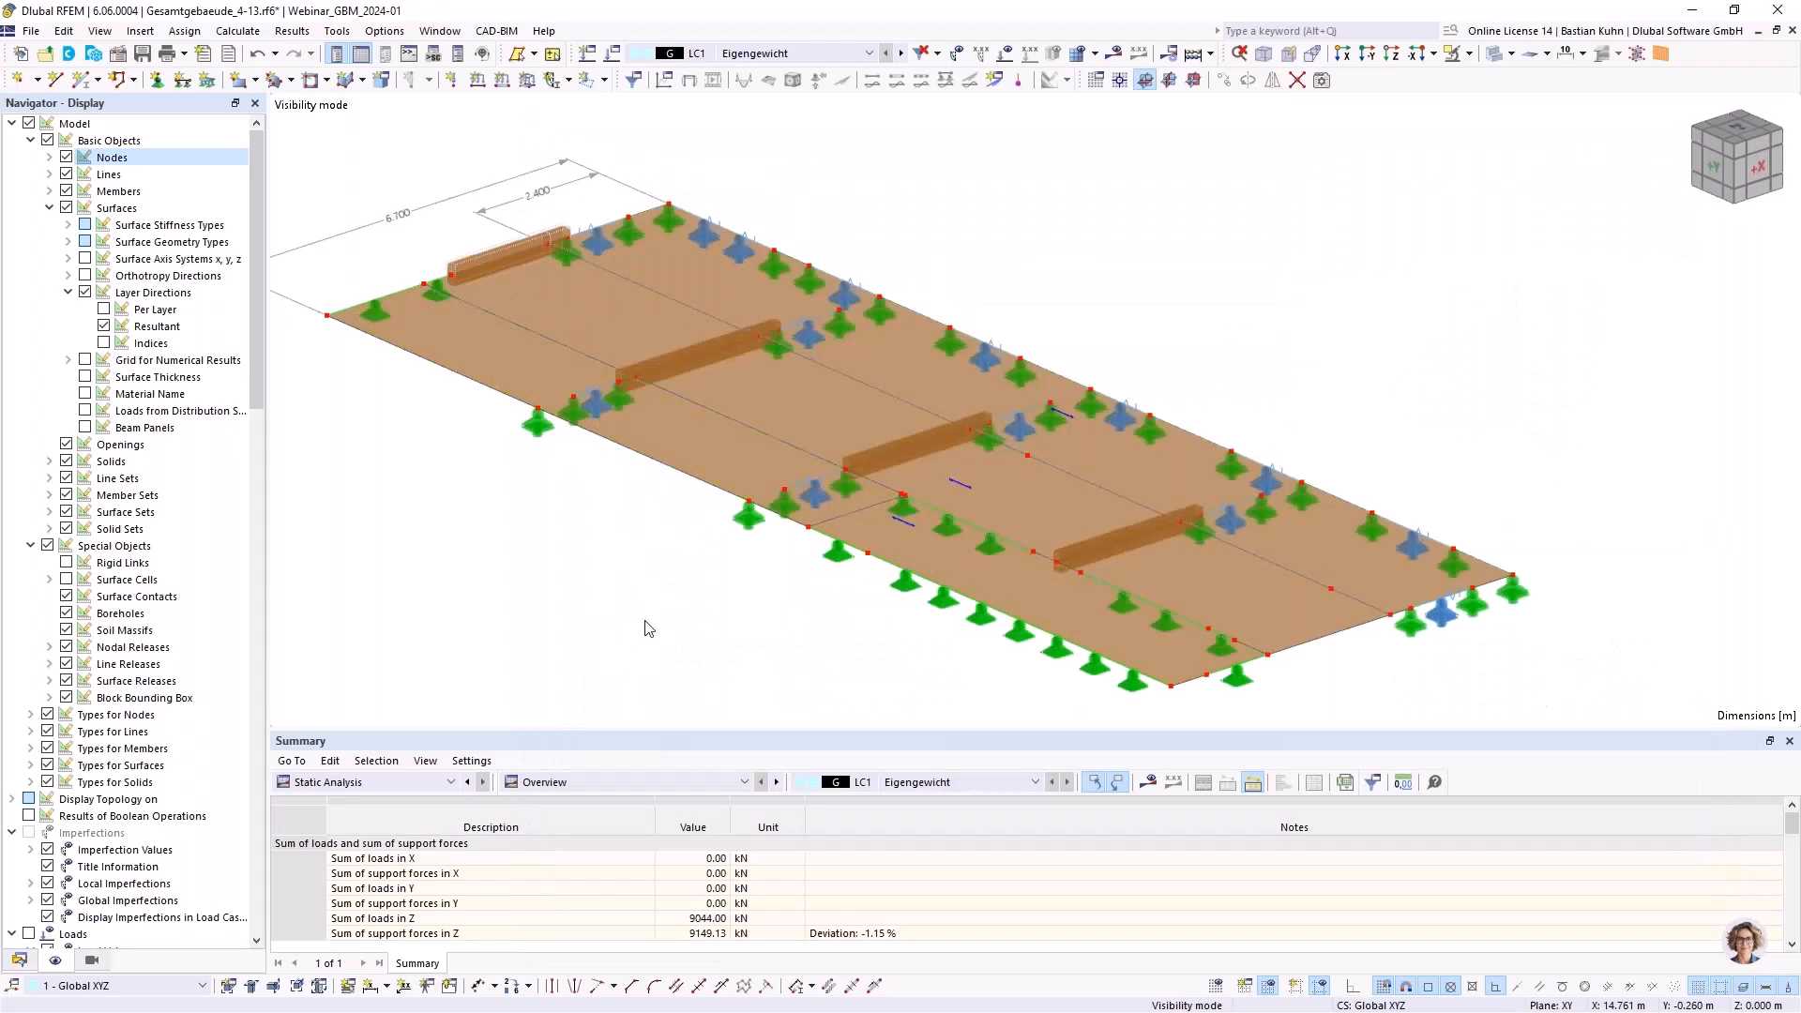
Display the LC1 loads and restore the previous visibility so the whole building is shown
scroll(615, 534, "down", 2)
middle_click_drag(604, 542, 749, 569)
scroll(812, 389, "up", 1)
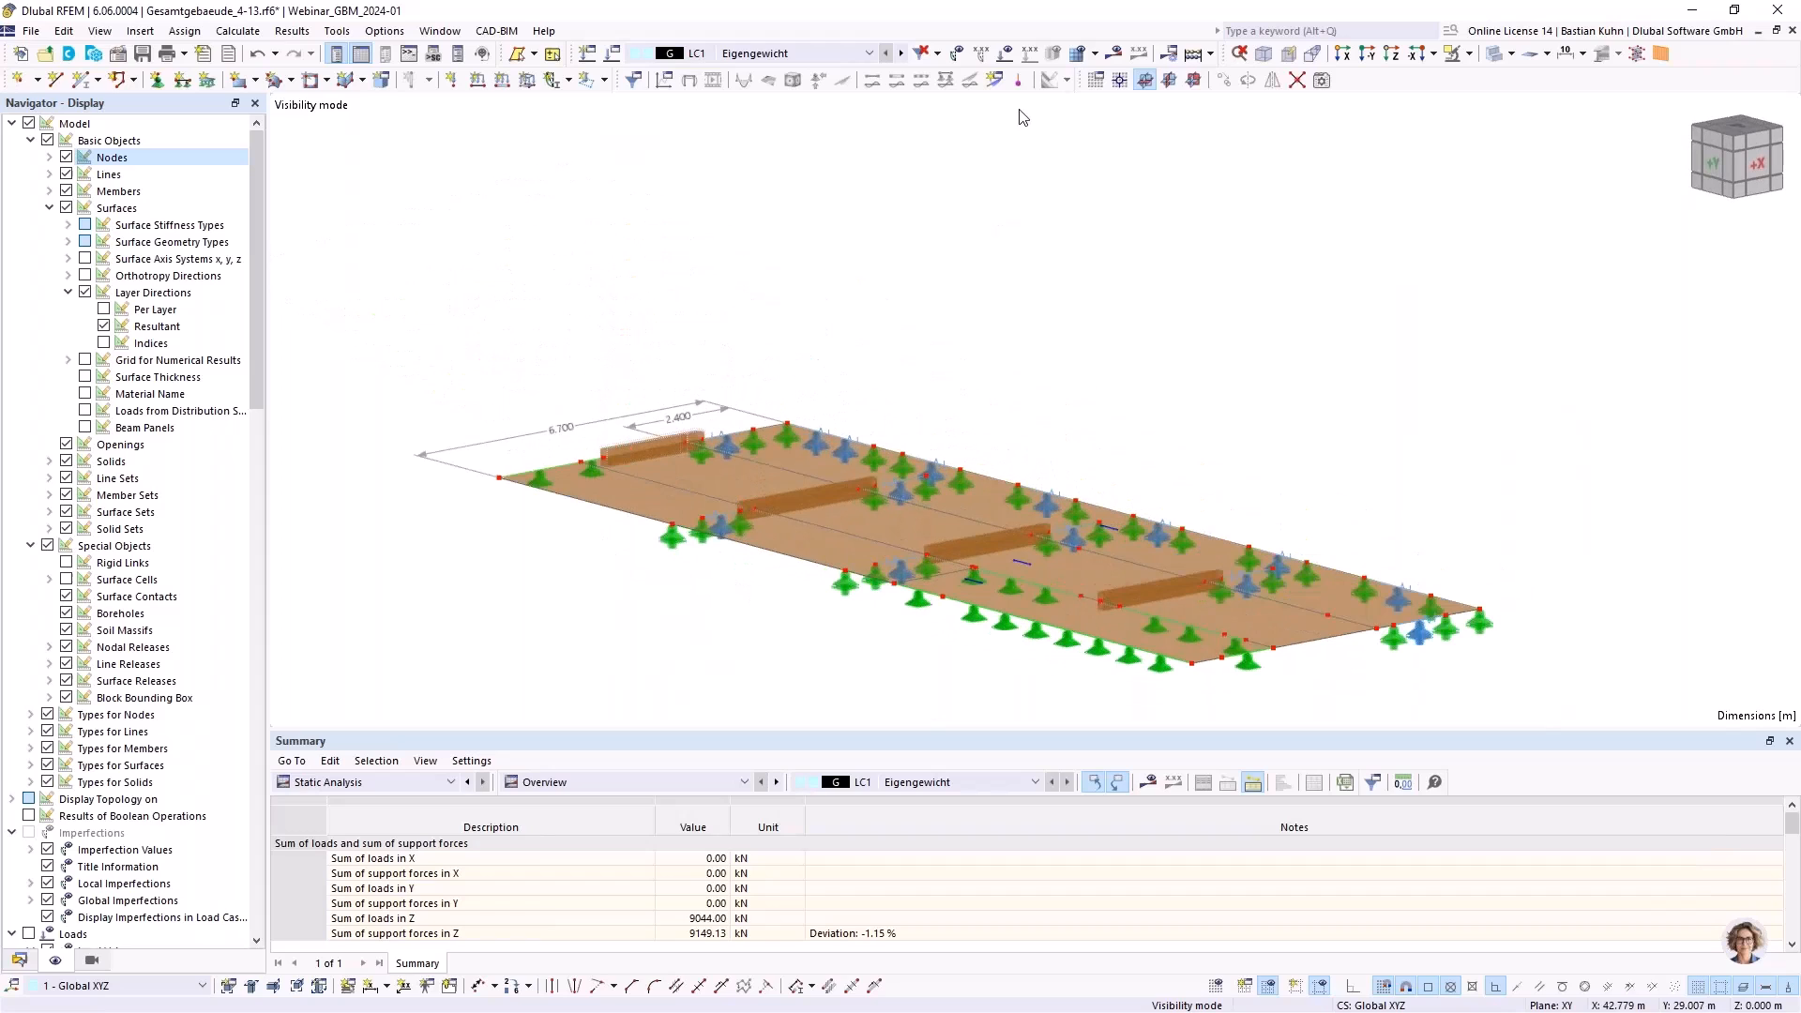
left_click(1004, 53)
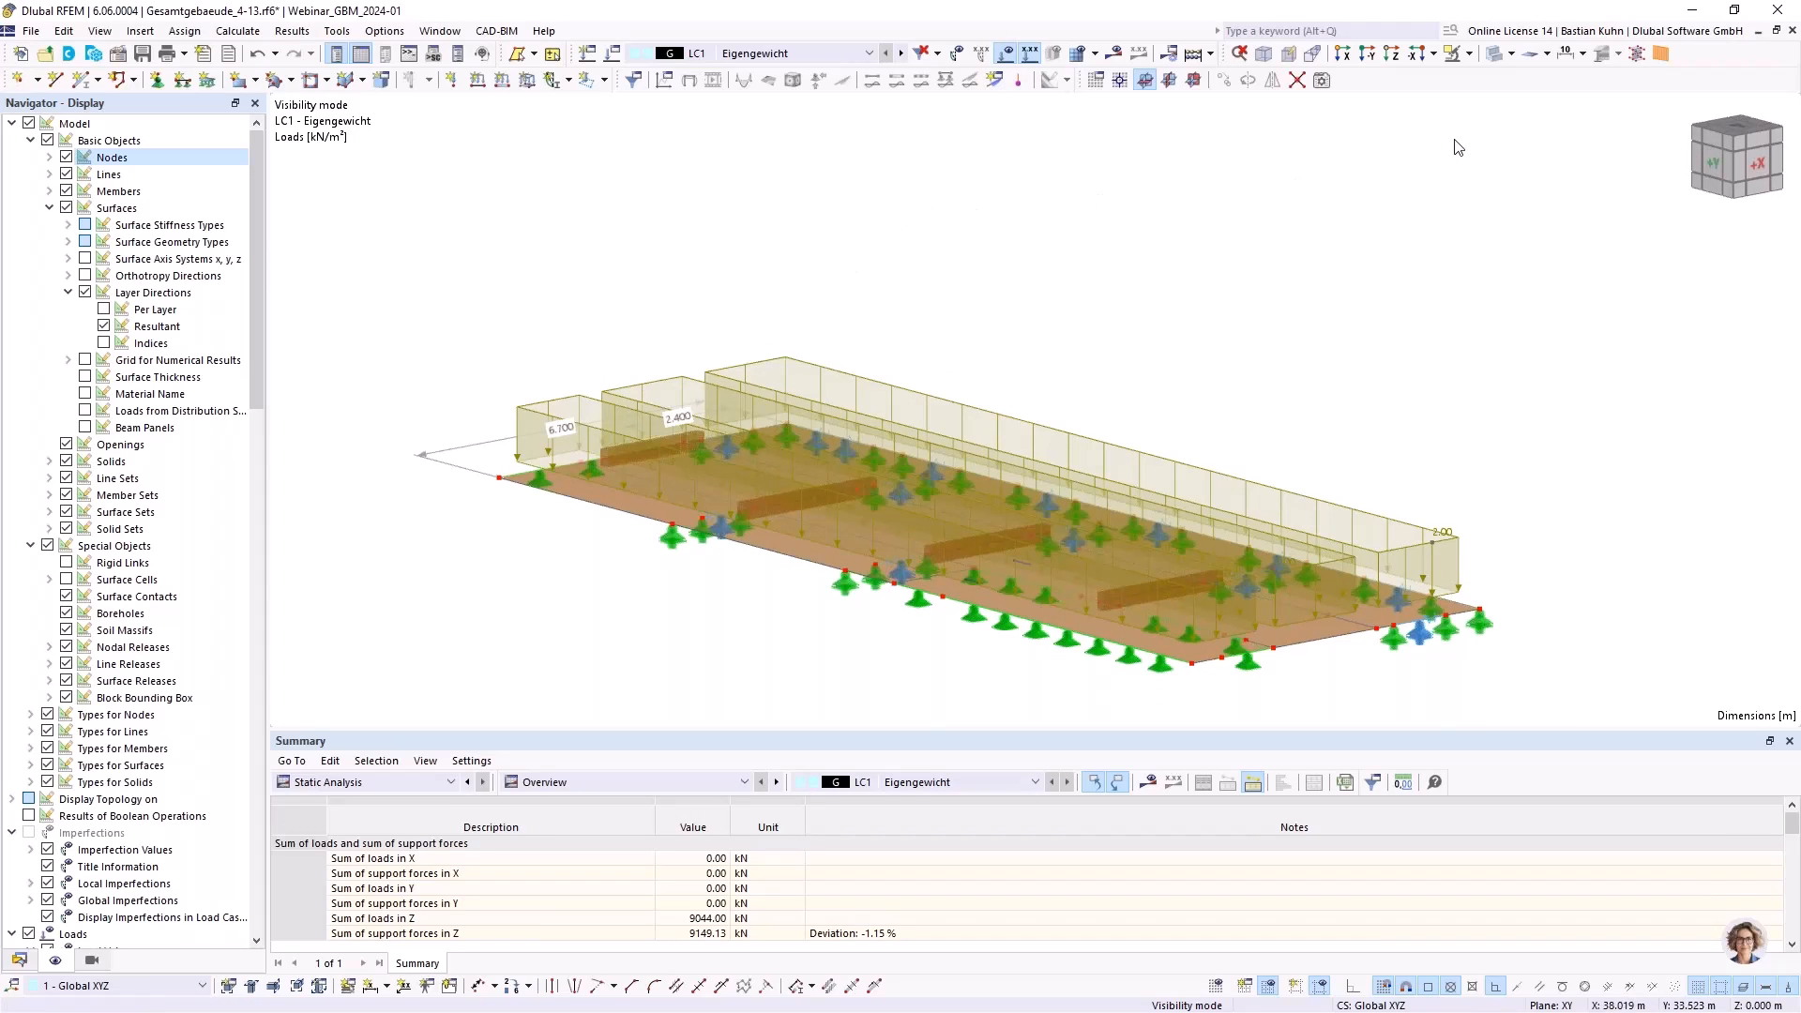
left_click(1469, 54)
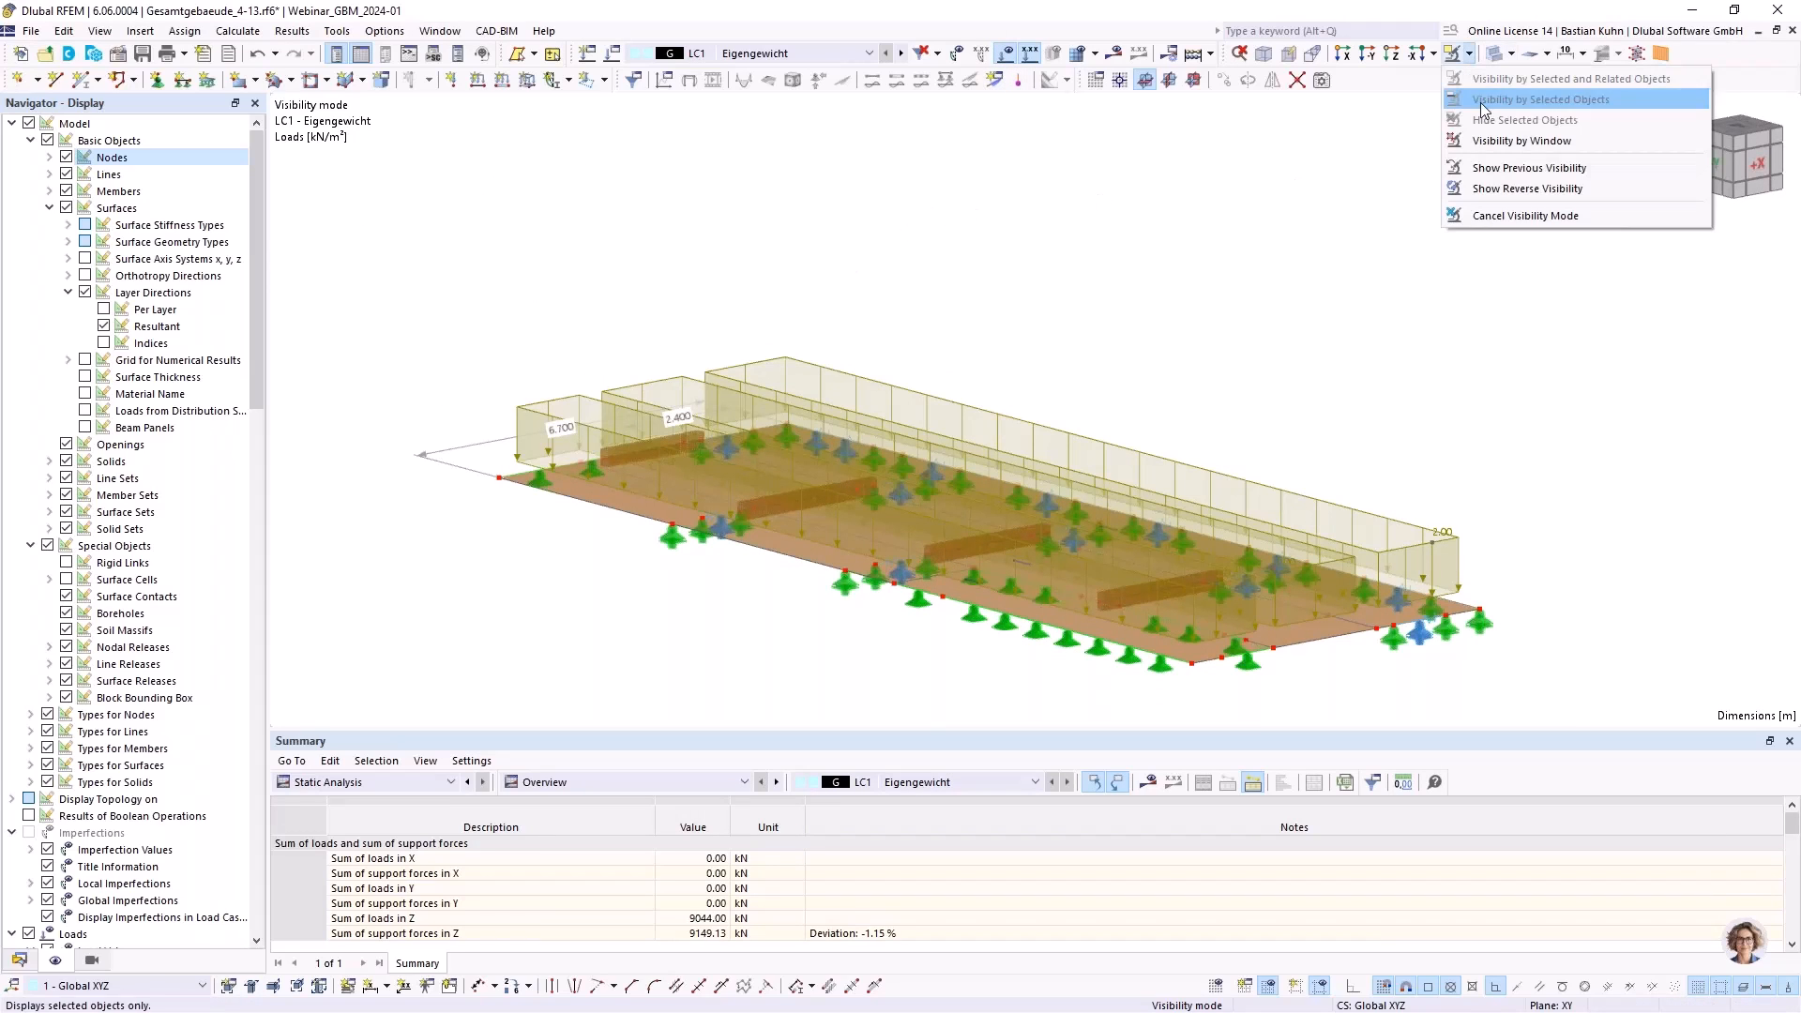
left_click(1511, 167)
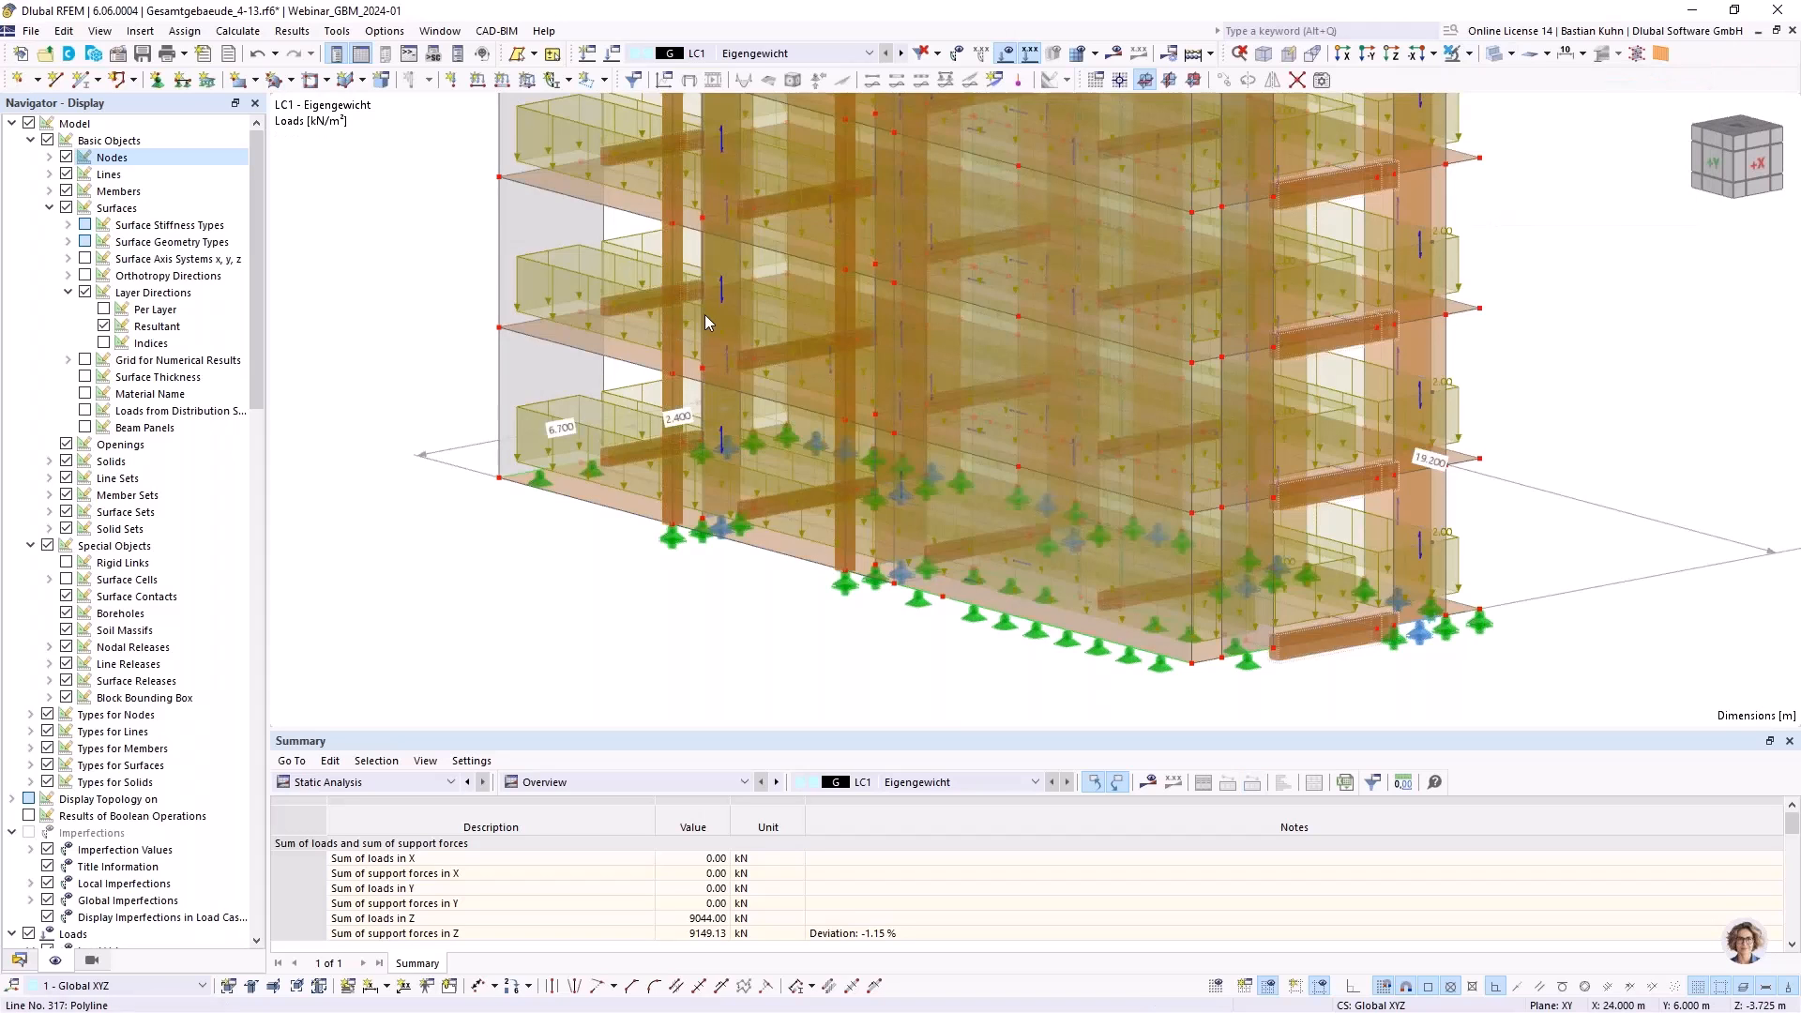
scroll(706, 313, "down", 3)
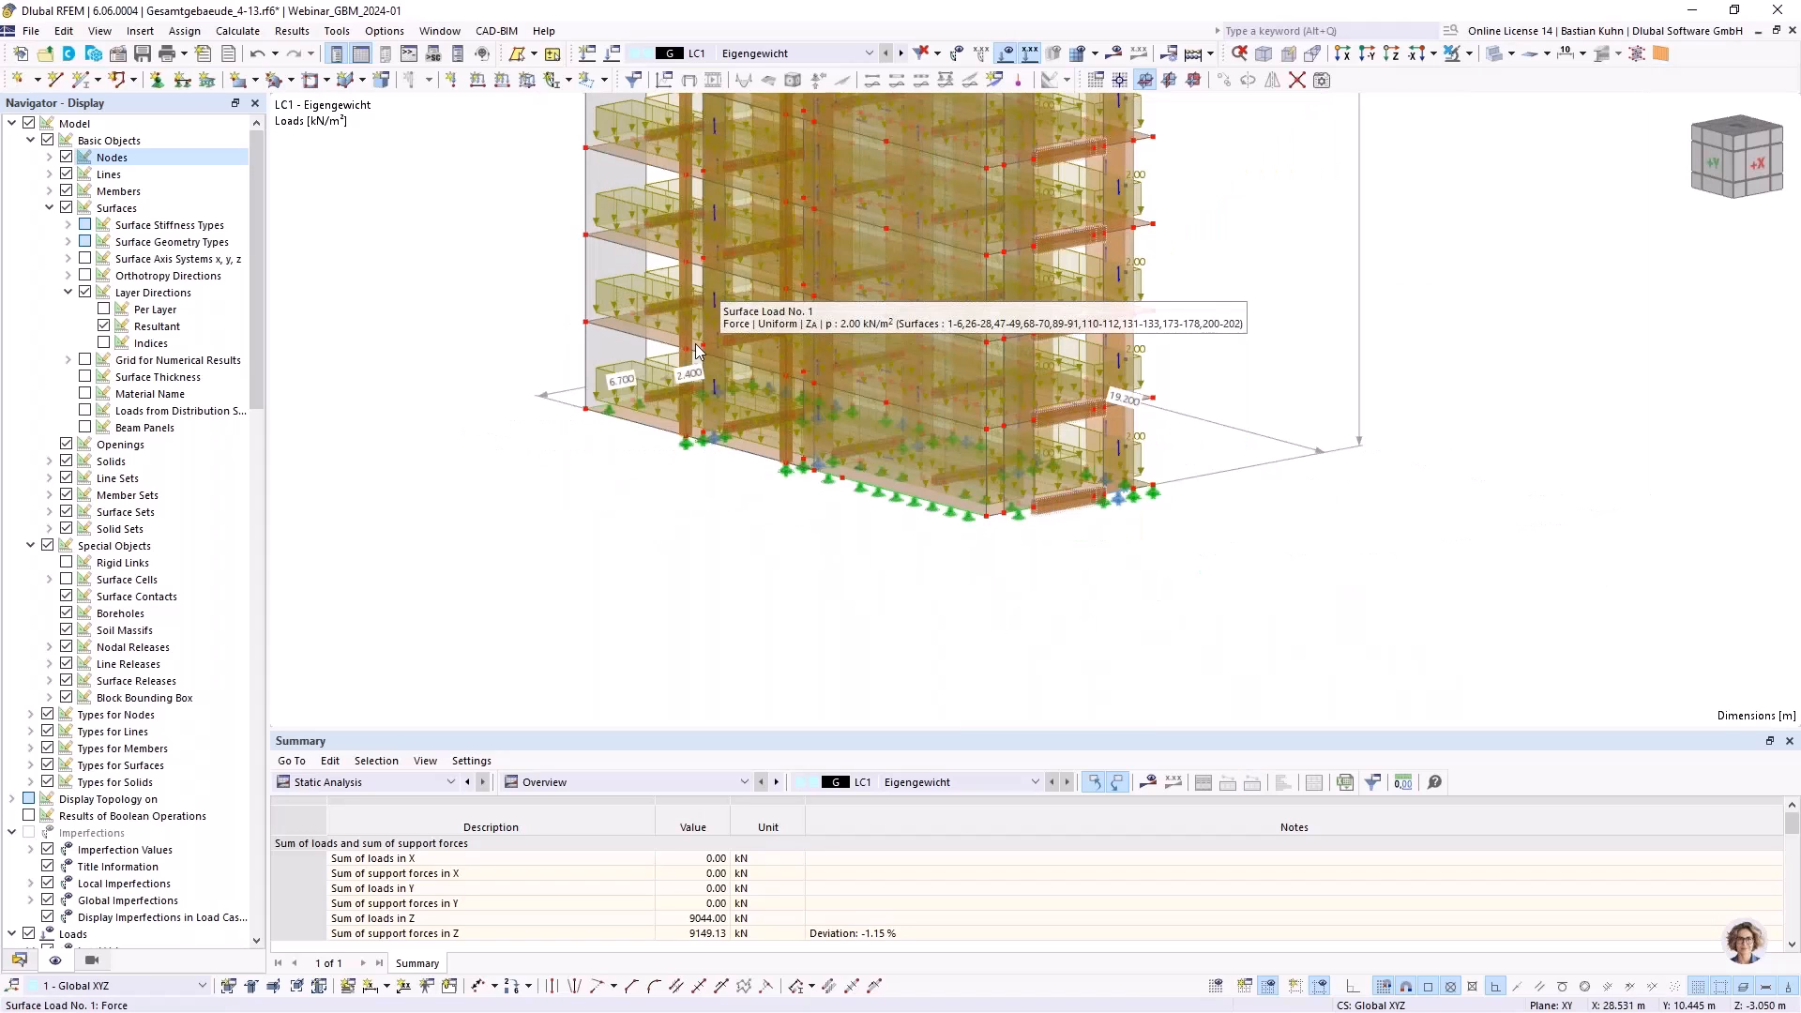
scroll(700, 270, "down", 2)
middle_click_drag(701, 270, 792, 438)
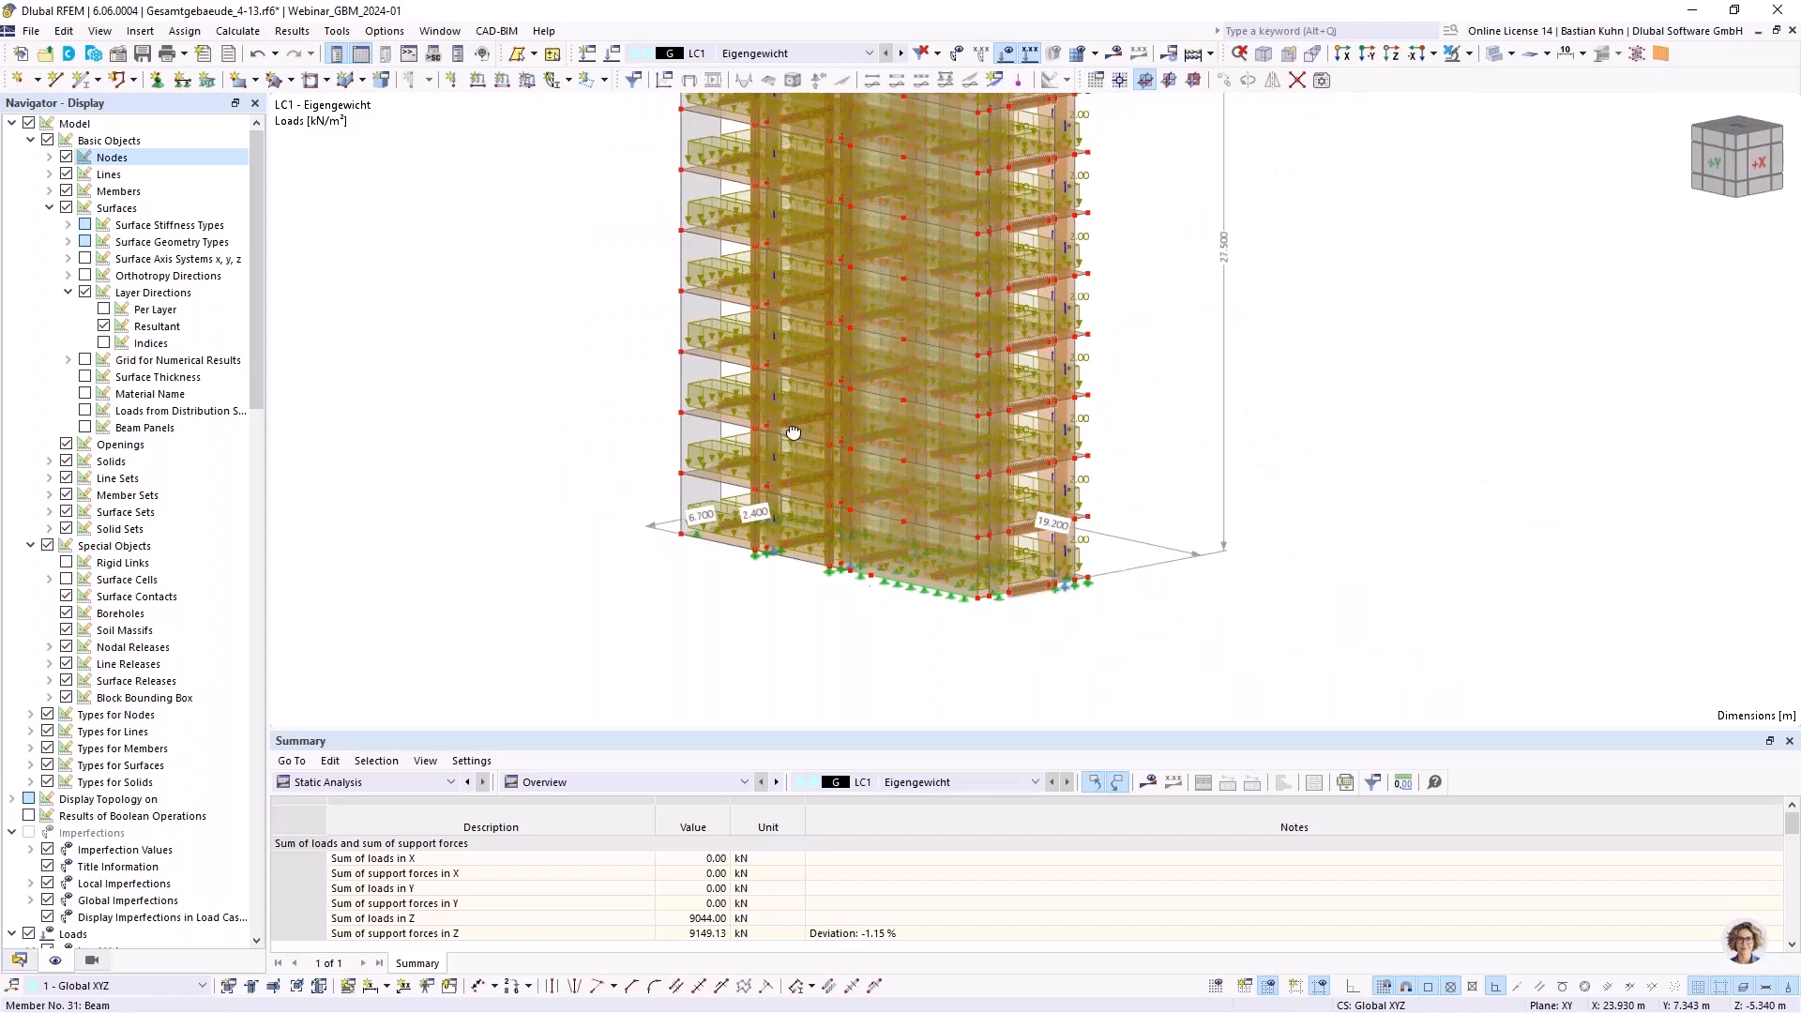
Switch to load case LC2 - Wind and examine its line loads on the building from the opposite side
left_click(902, 55)
scroll(891, 272, "down", 2)
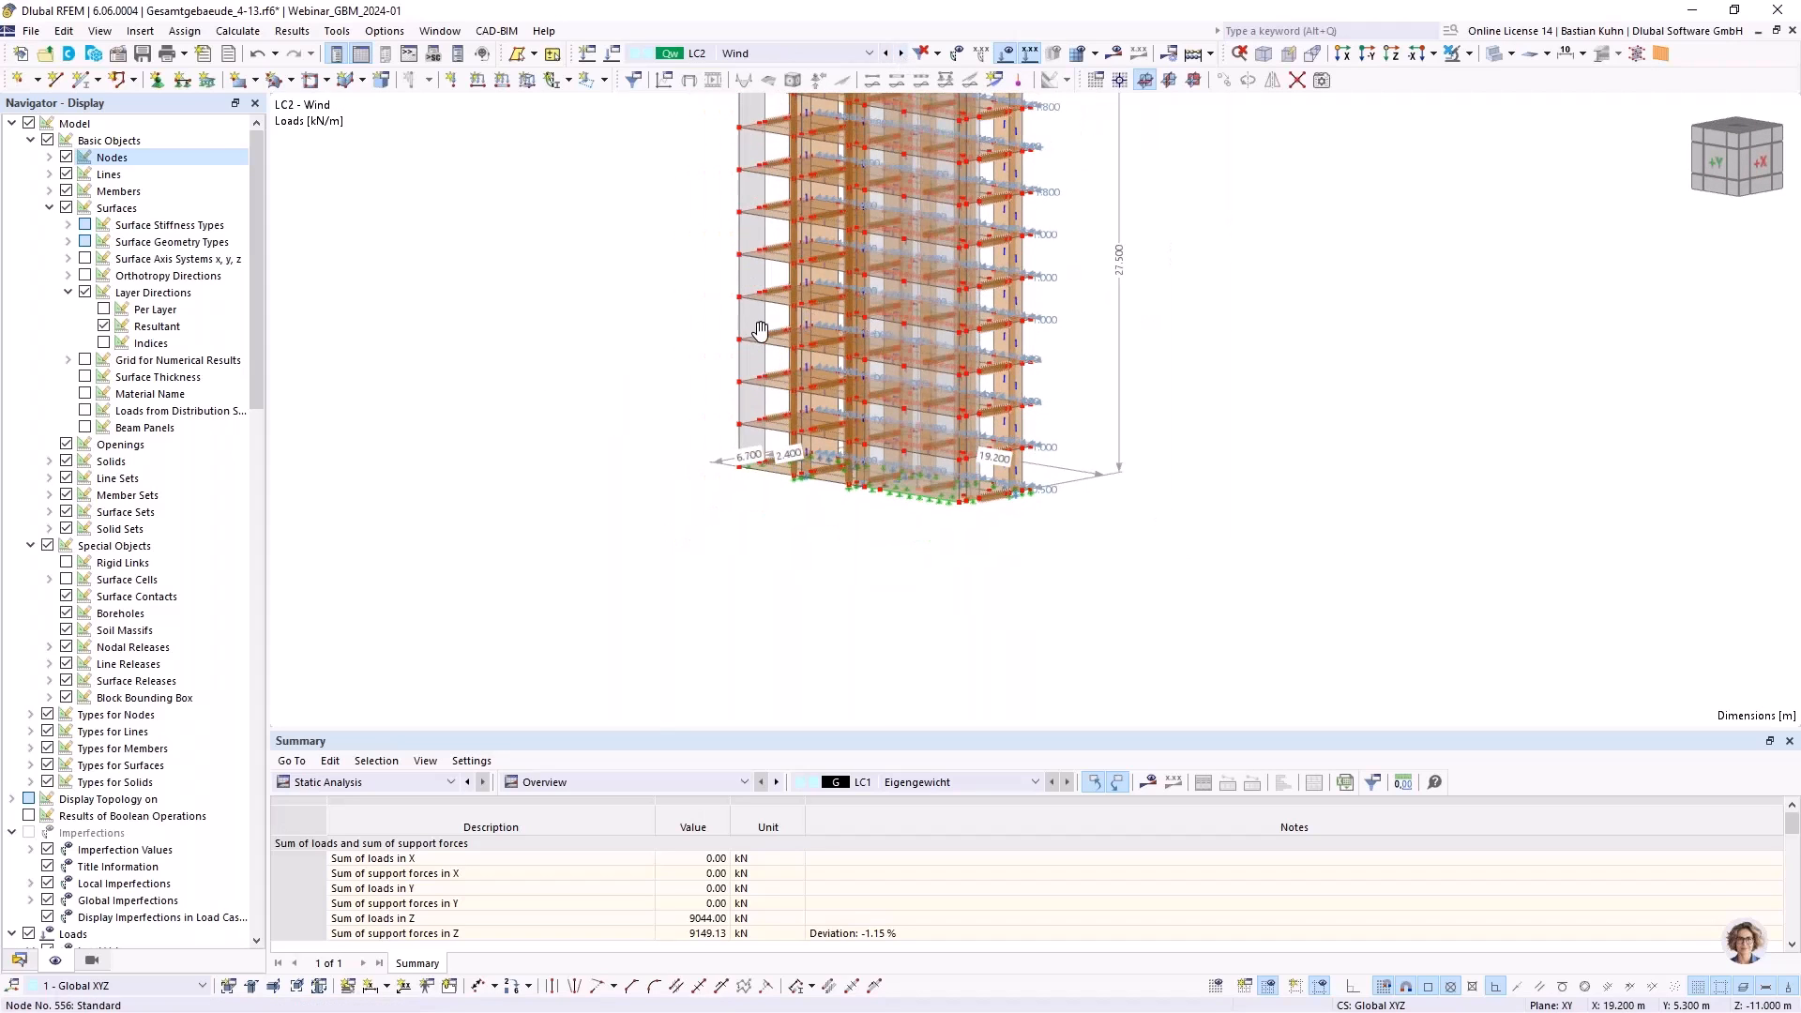
middle_click_drag(760, 331, 1094, 306, "ctrl")
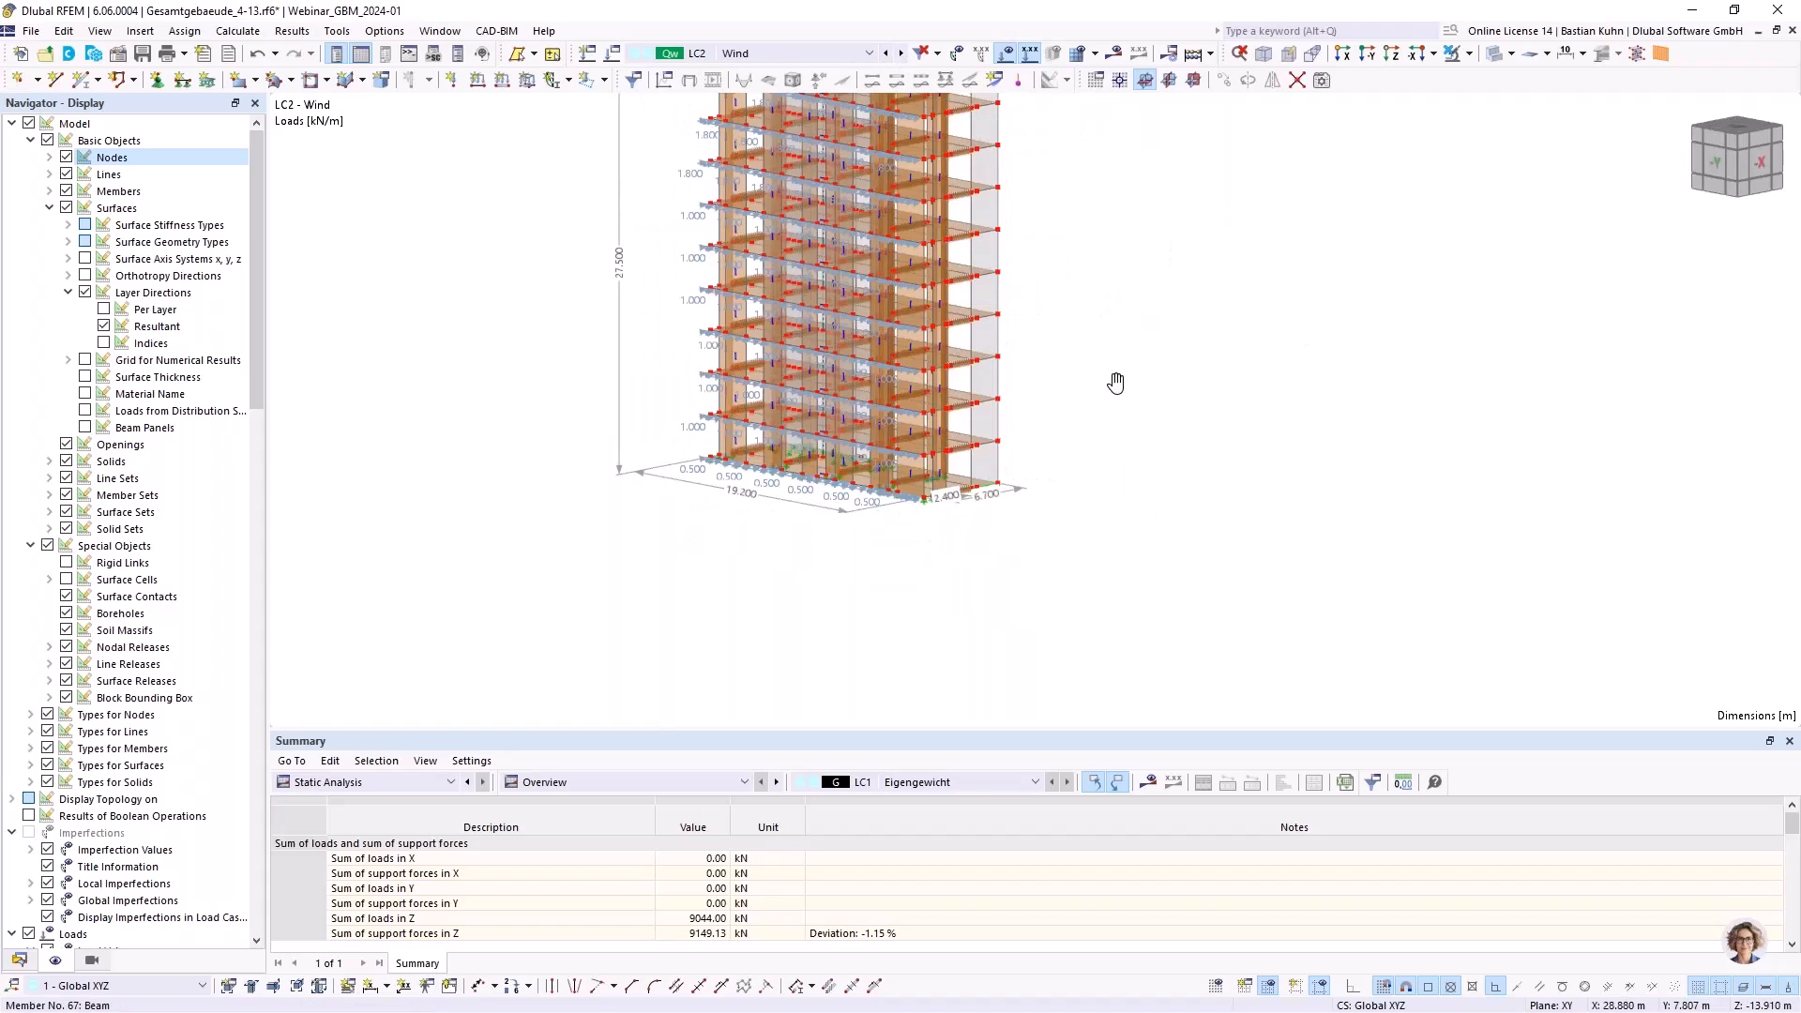
middle_click_drag(1115, 383, 1083, 490)
scroll(1083, 488, "up", 1)
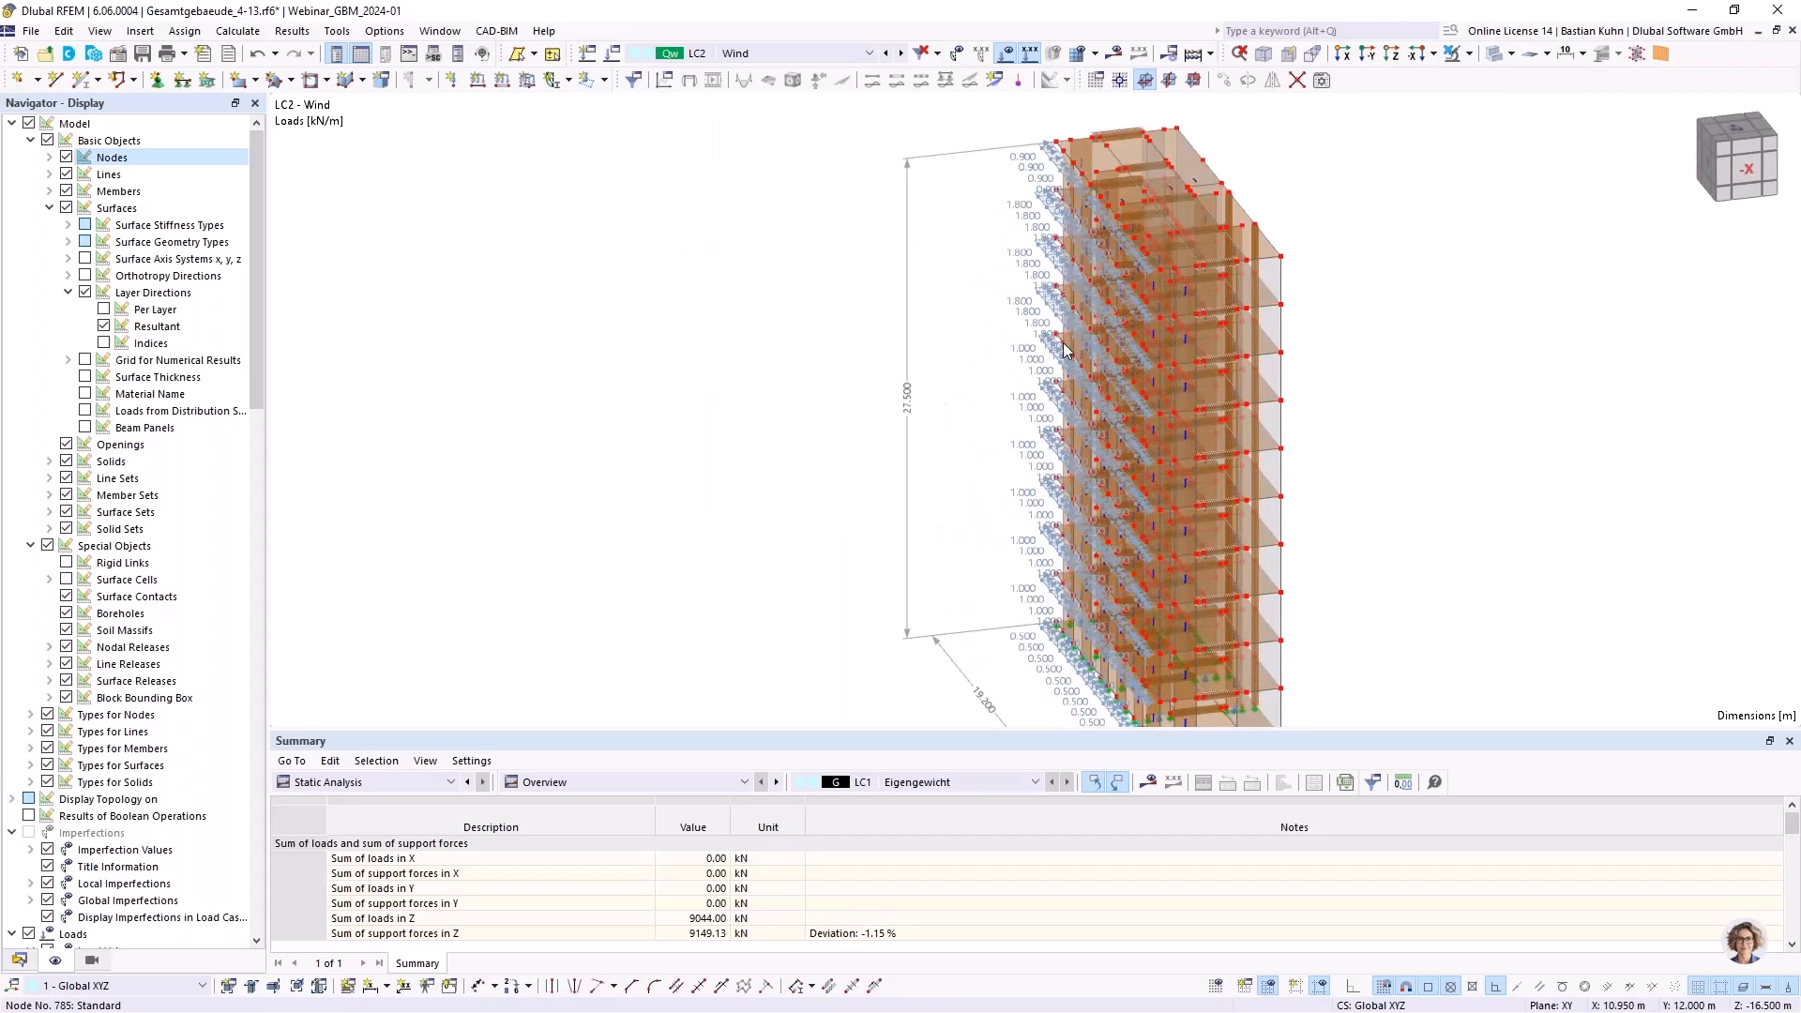
mouse_move(1063, 312)
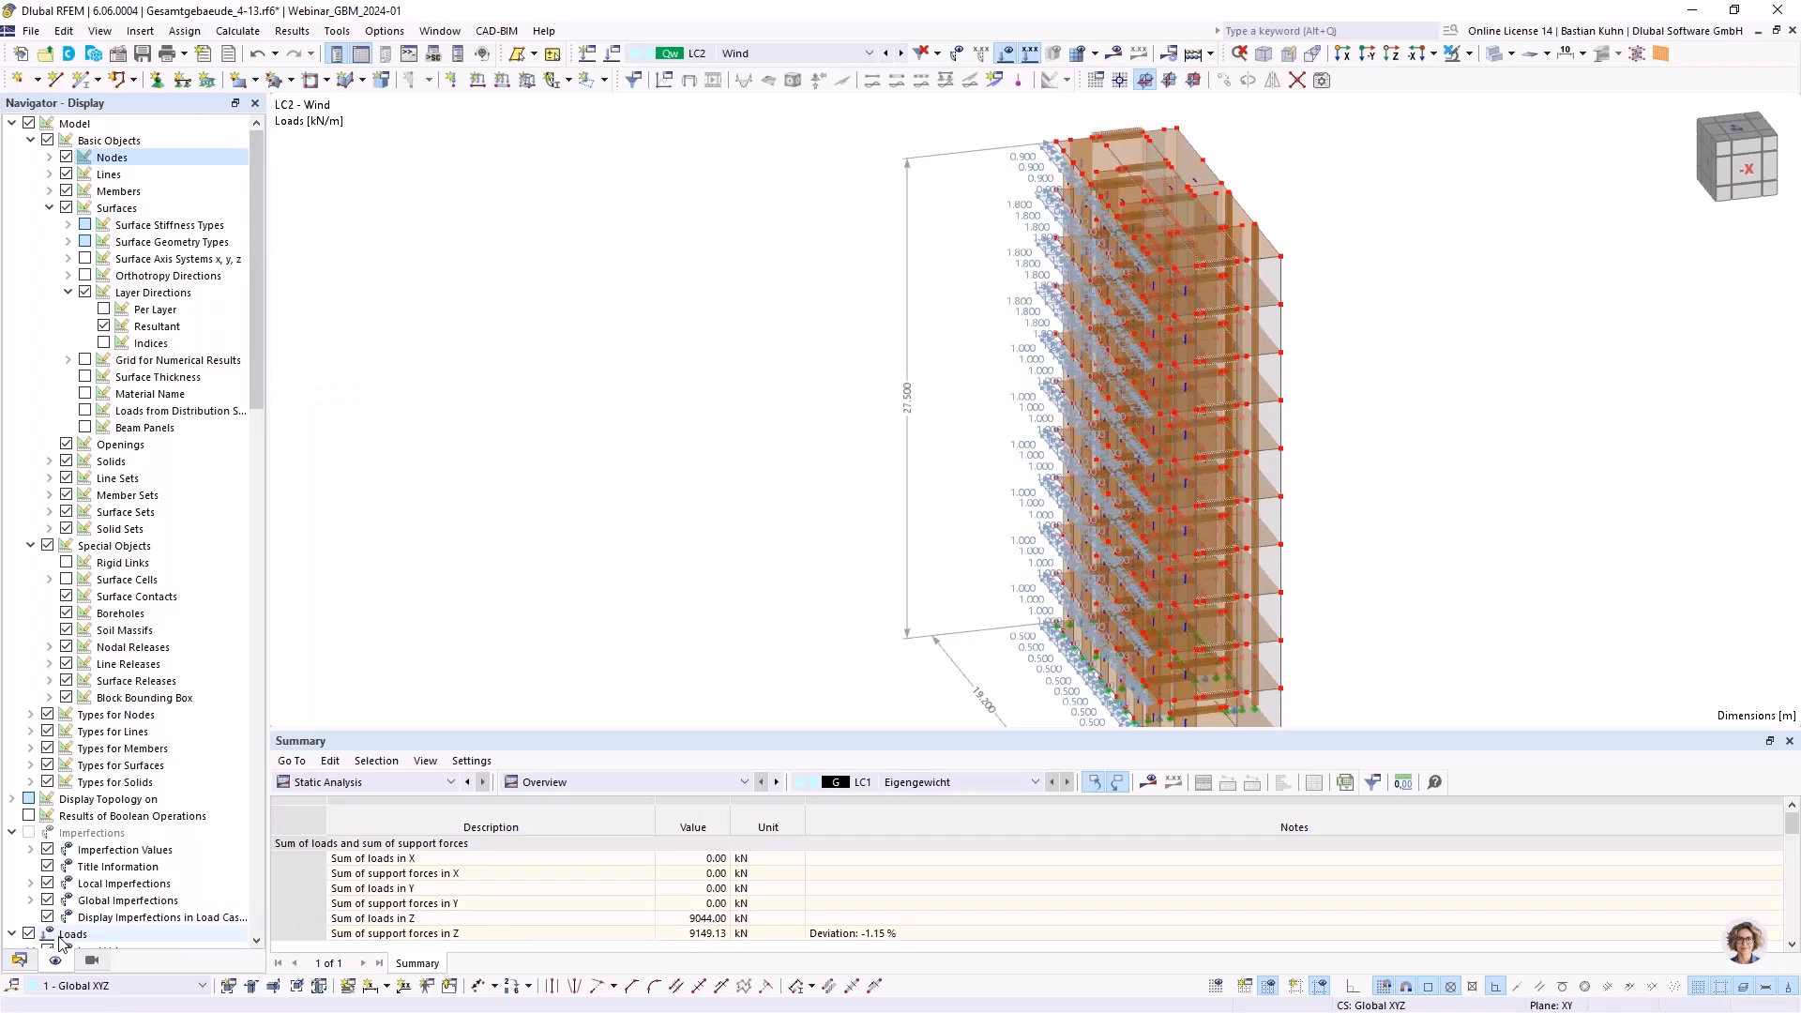
Locate the Wind Loads wizard in the model data and view the wind-loaded building from another oblique direction
left_click(26, 962)
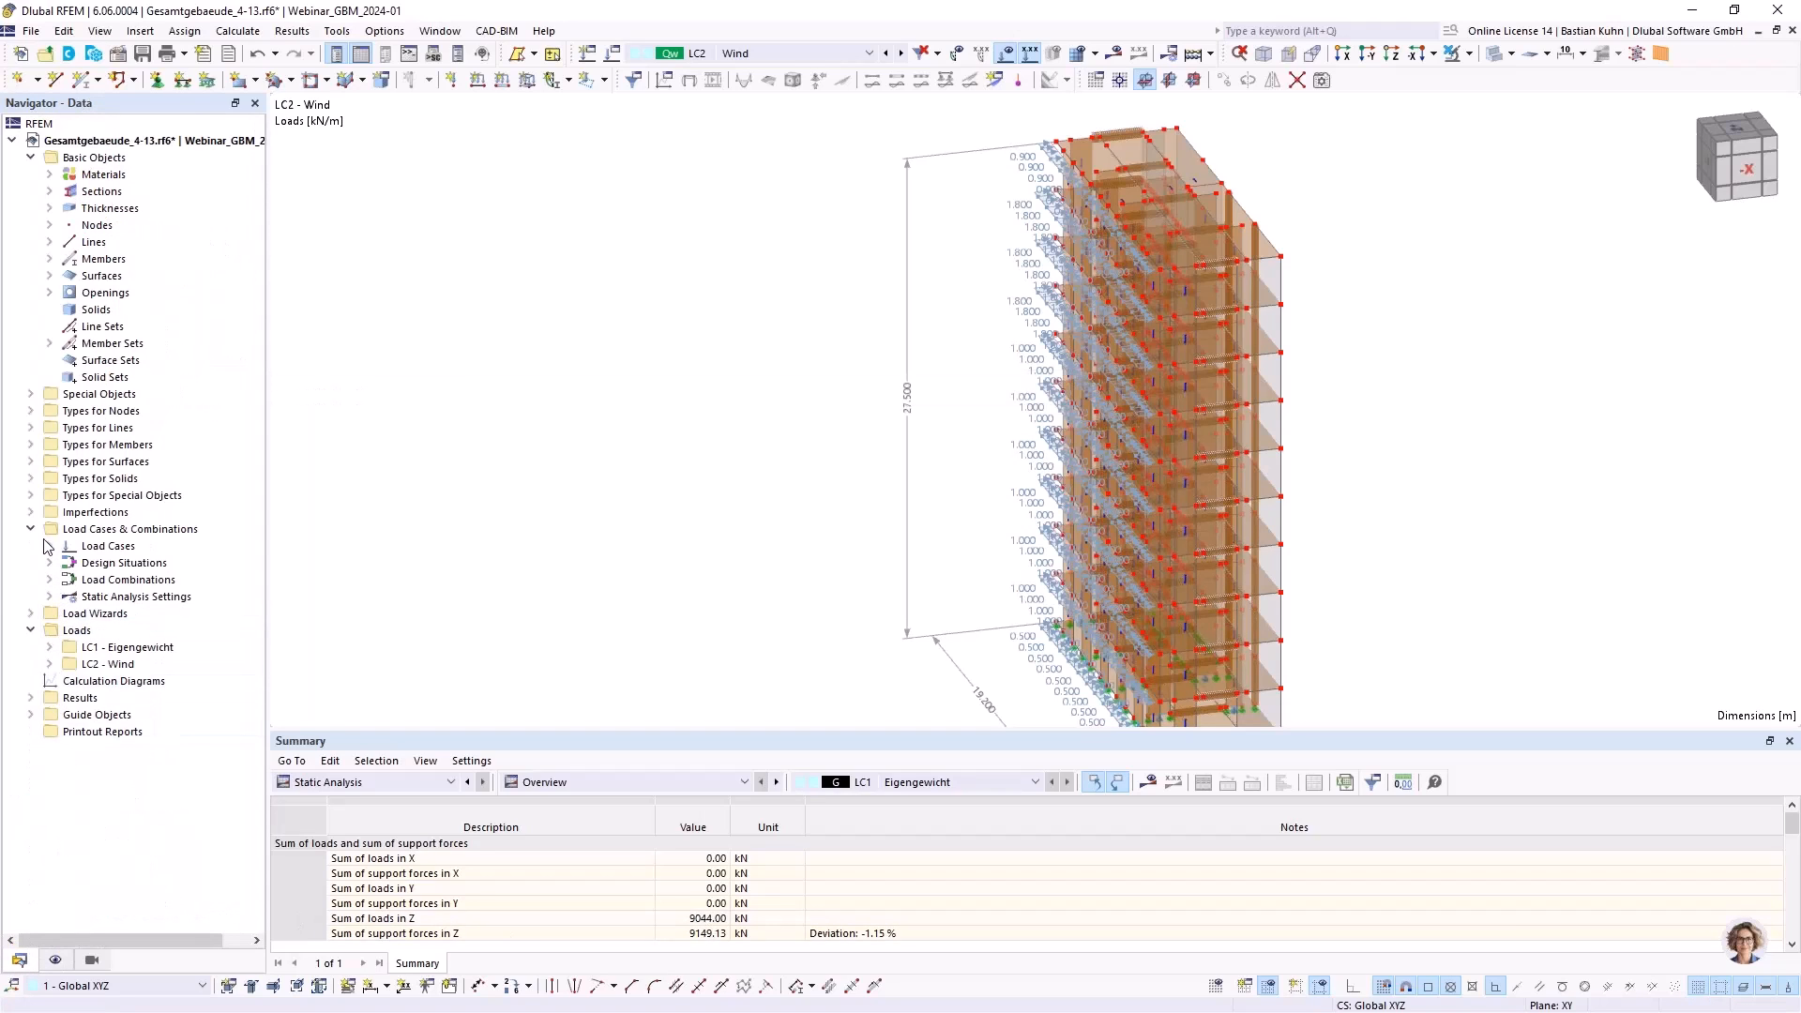
left_click(31, 614)
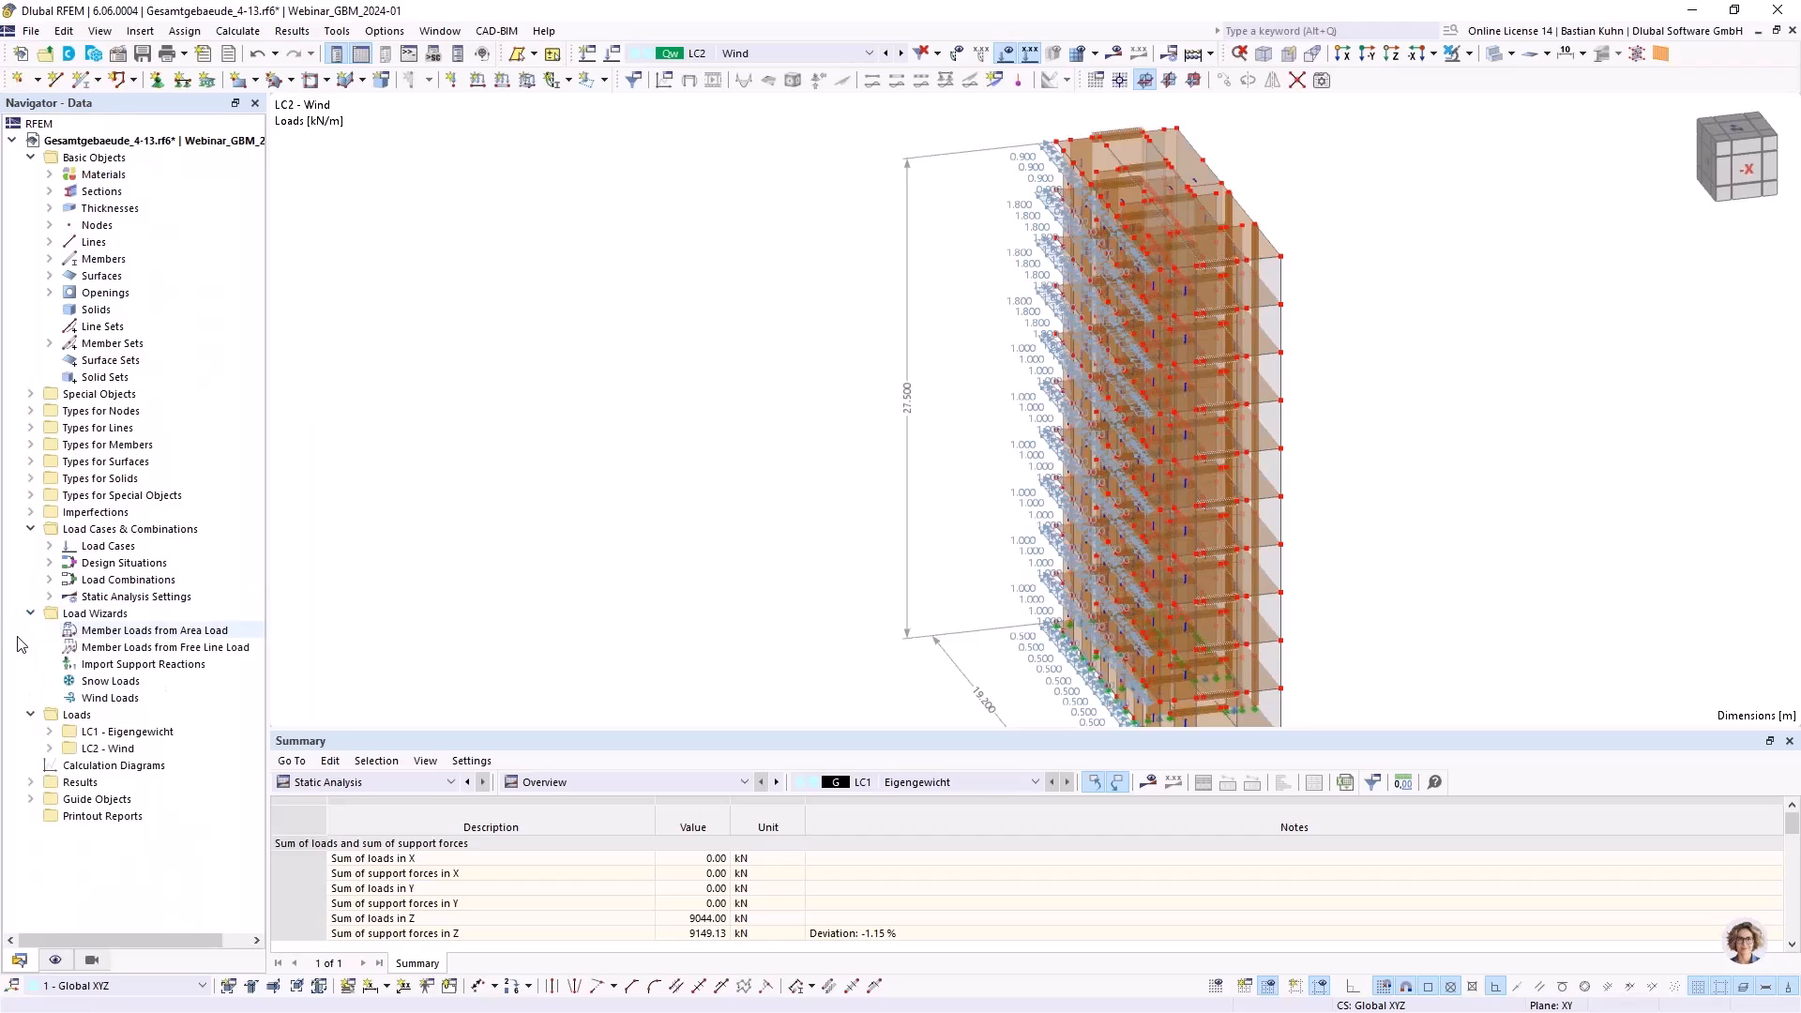
left_click(85, 702)
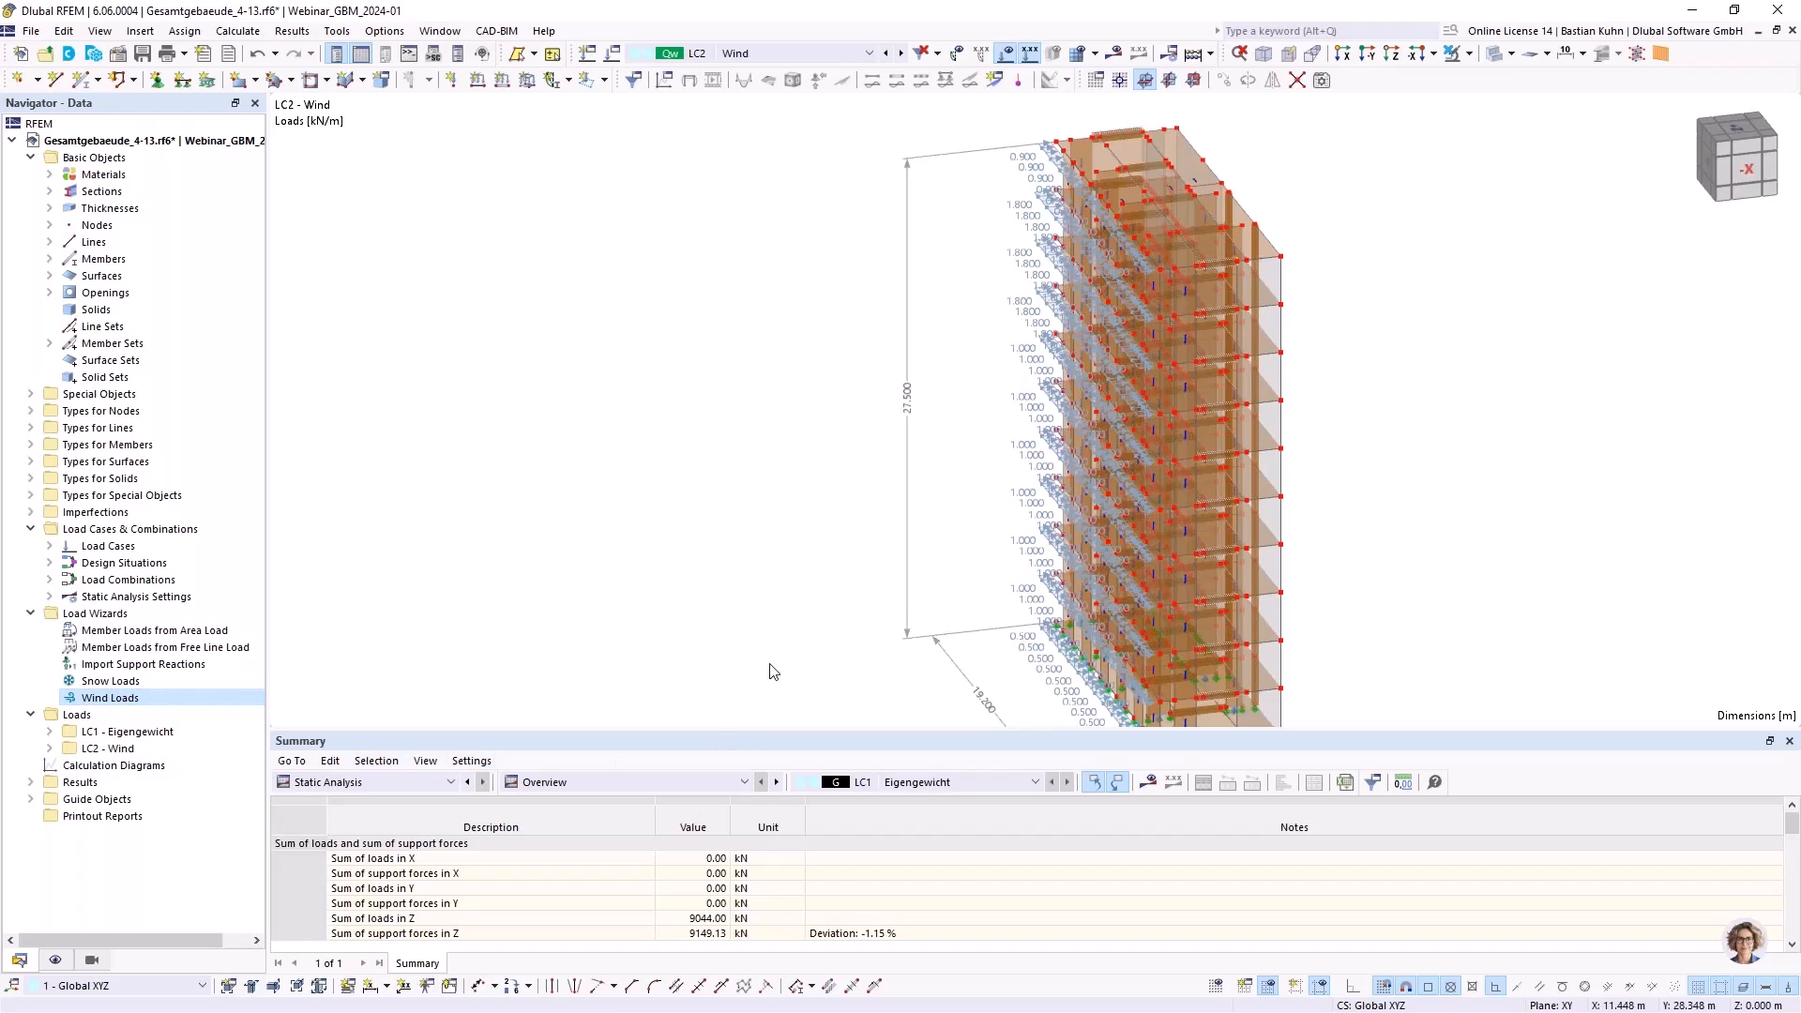
scroll(826, 612, "down", 3)
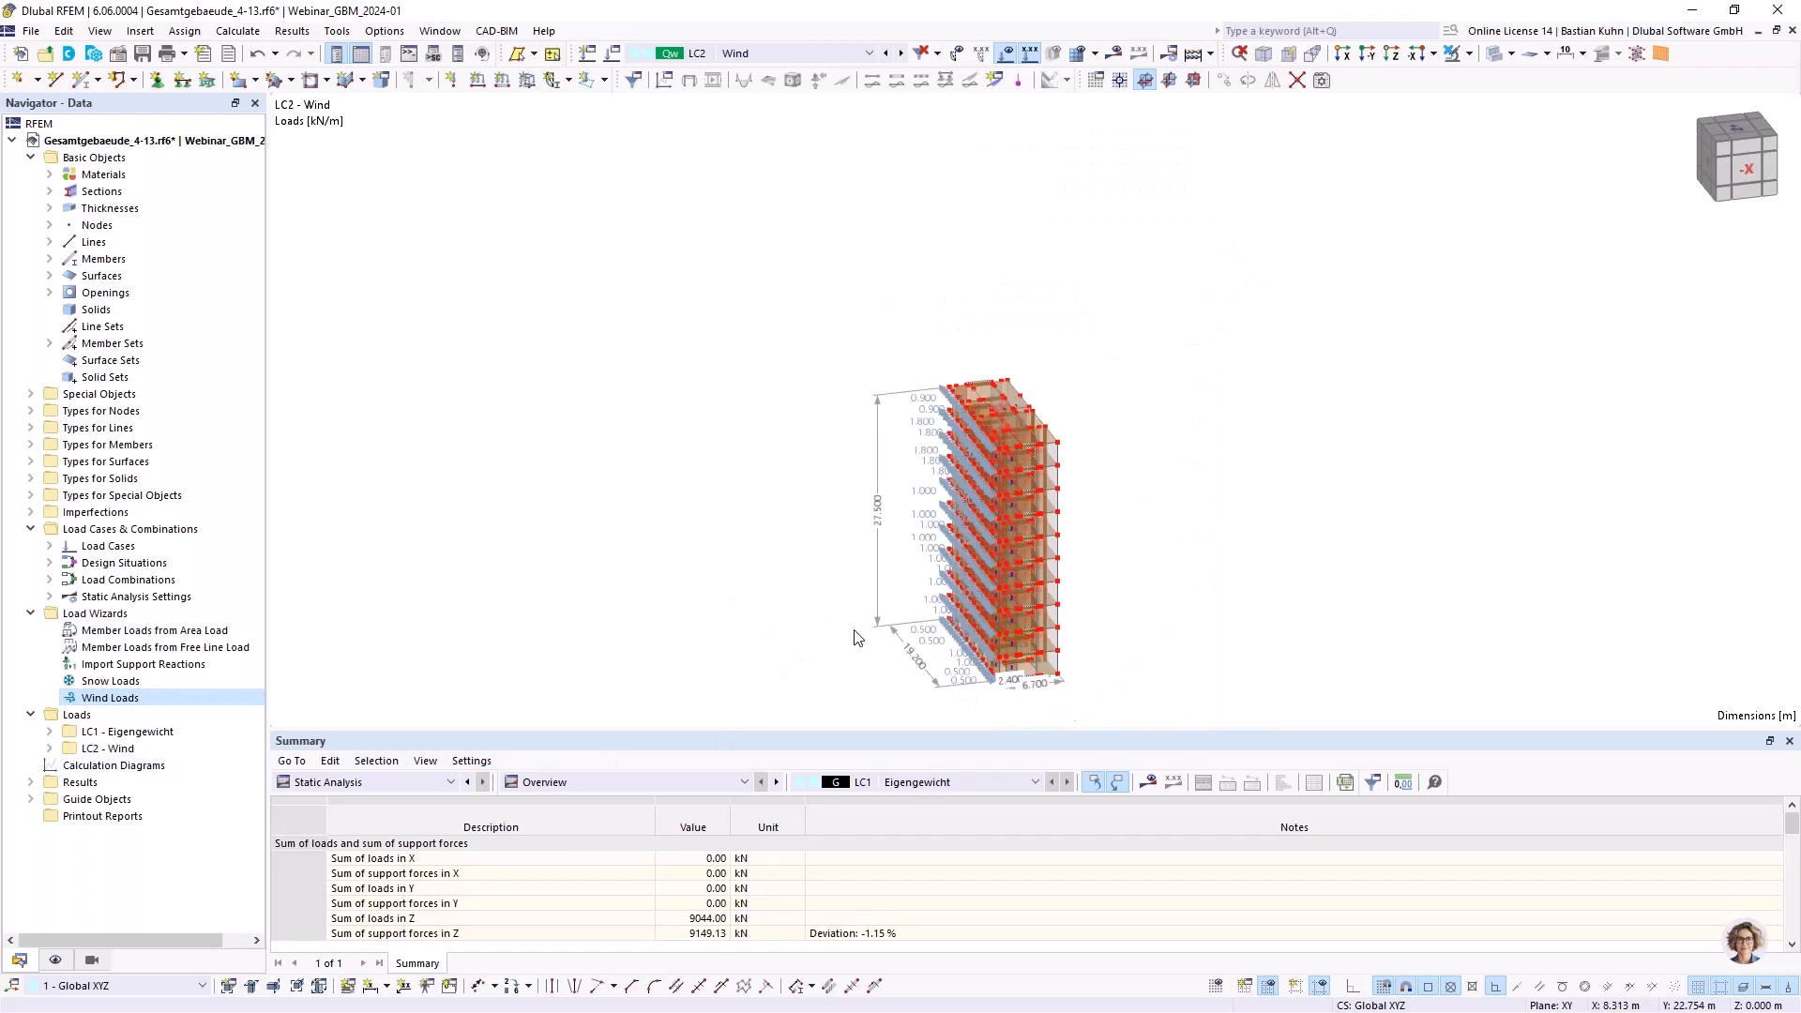
middle_click_drag(840, 593, 565, 565)
scroll(565, 565, "up", 1)
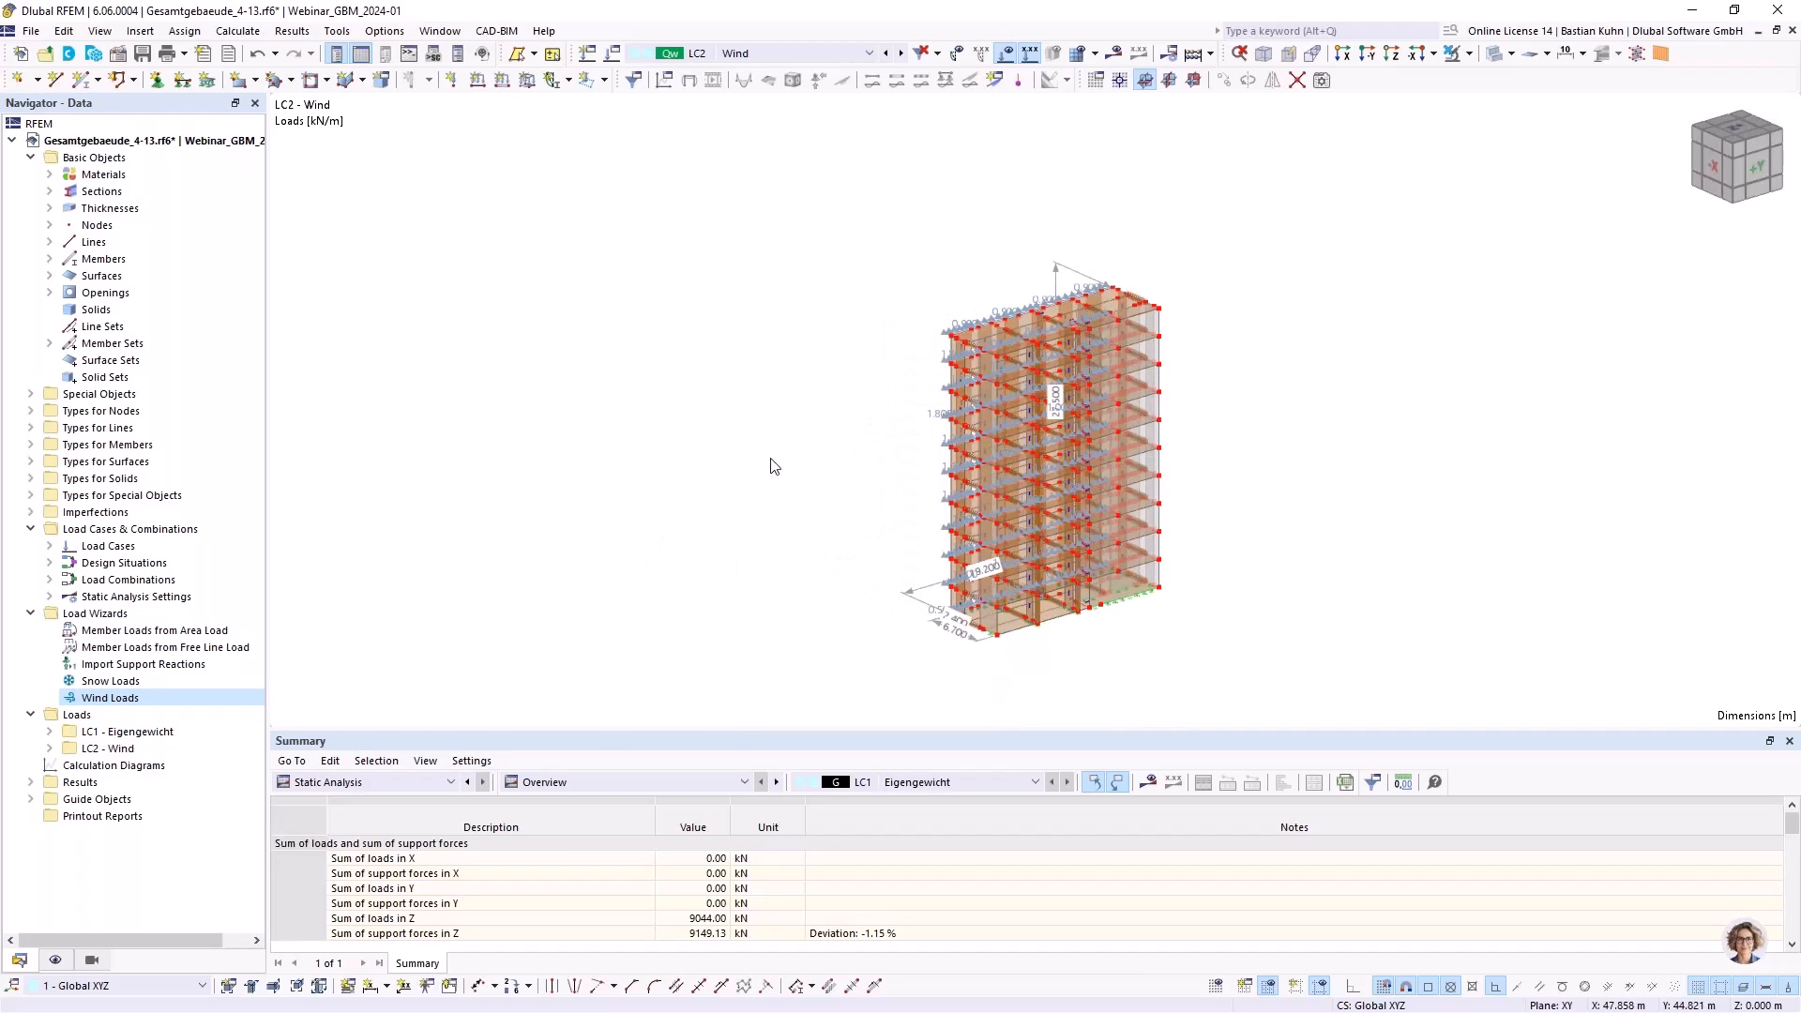
Hide the wind loads and display the building's surfaces in solid, opaque rendering, viewed towards the light grey concrete wall panels
left_click(1003, 52)
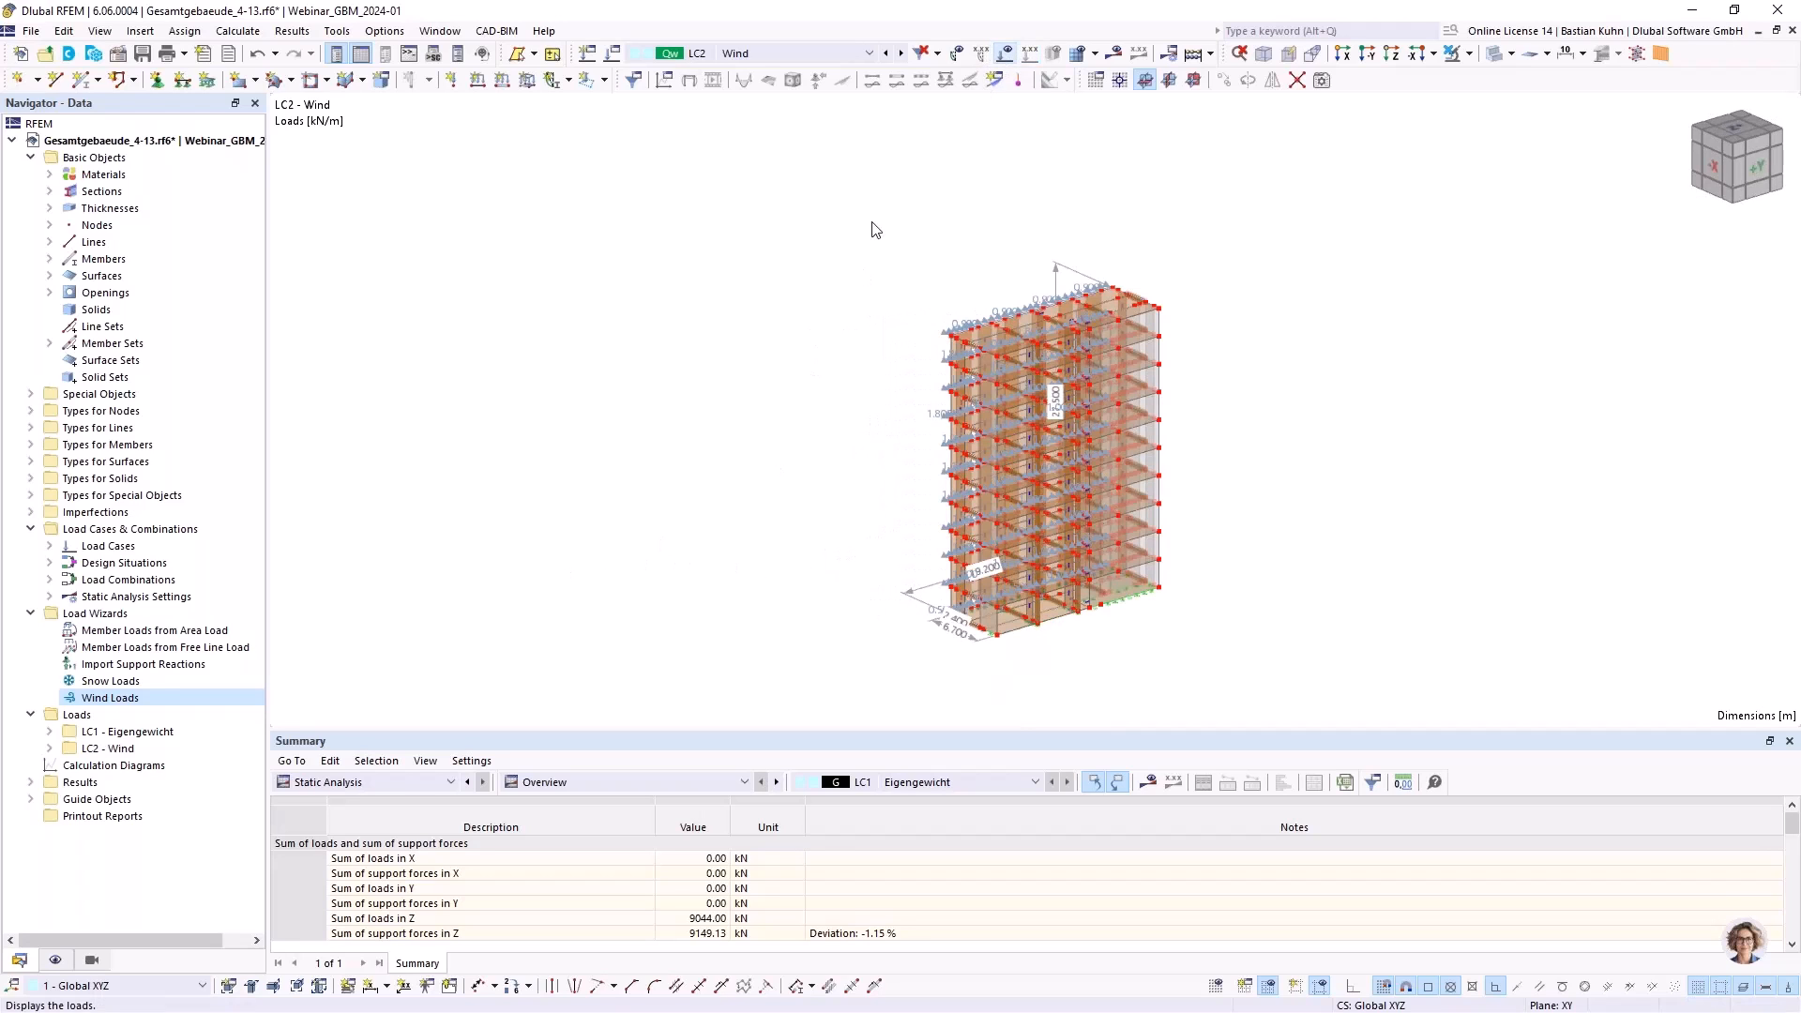
middle_click_drag(909, 486, 1077, 390, "ctrl")
scroll(965, 505, "up", 3)
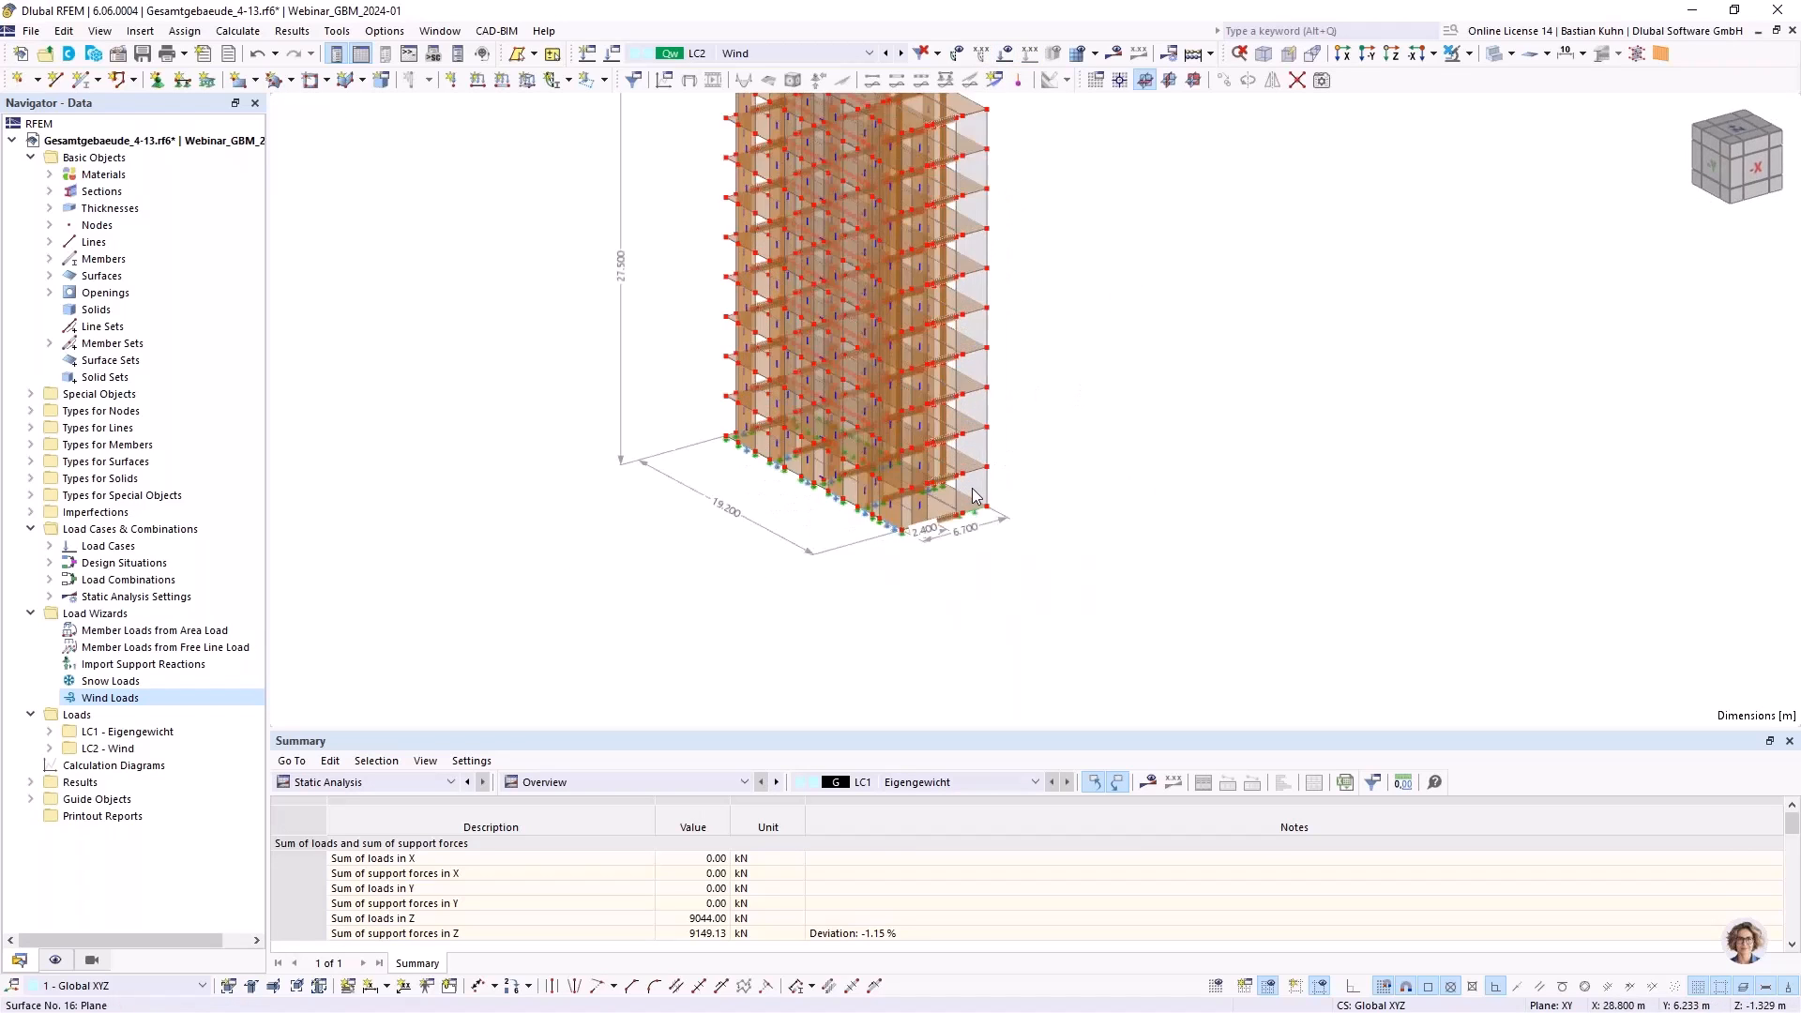
left_click(965, 499)
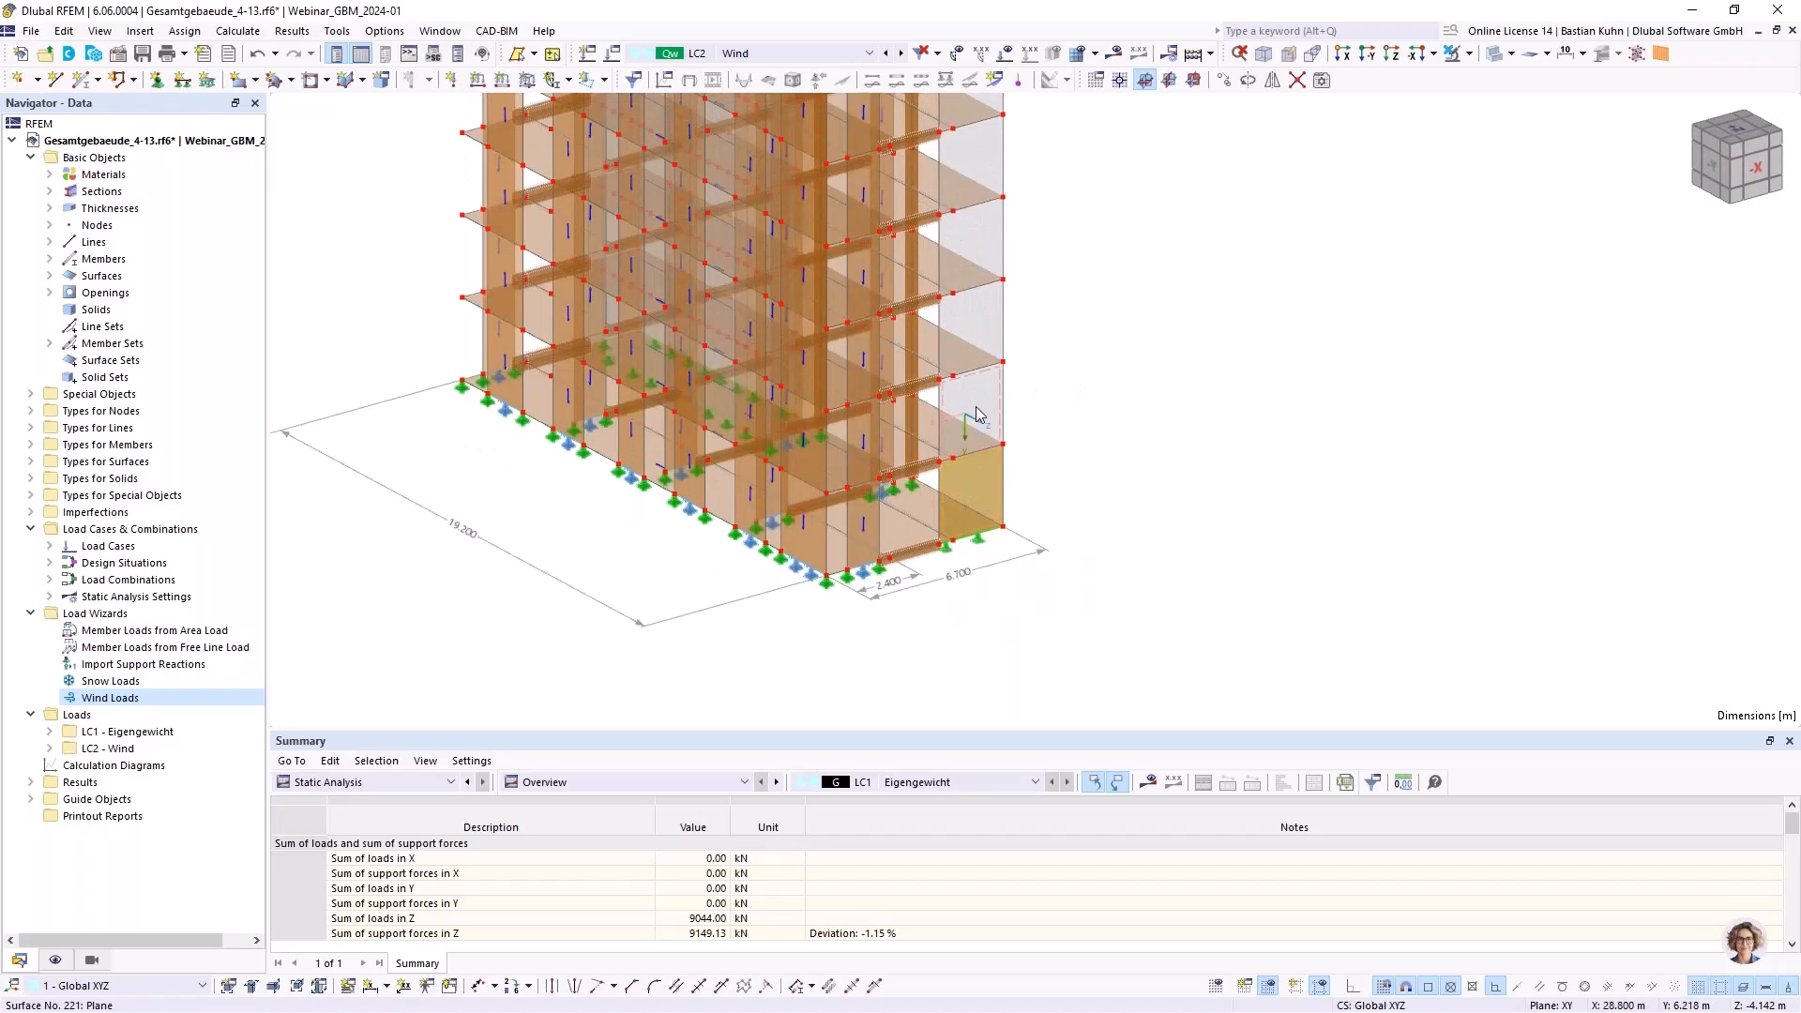
left_click(1493, 56)
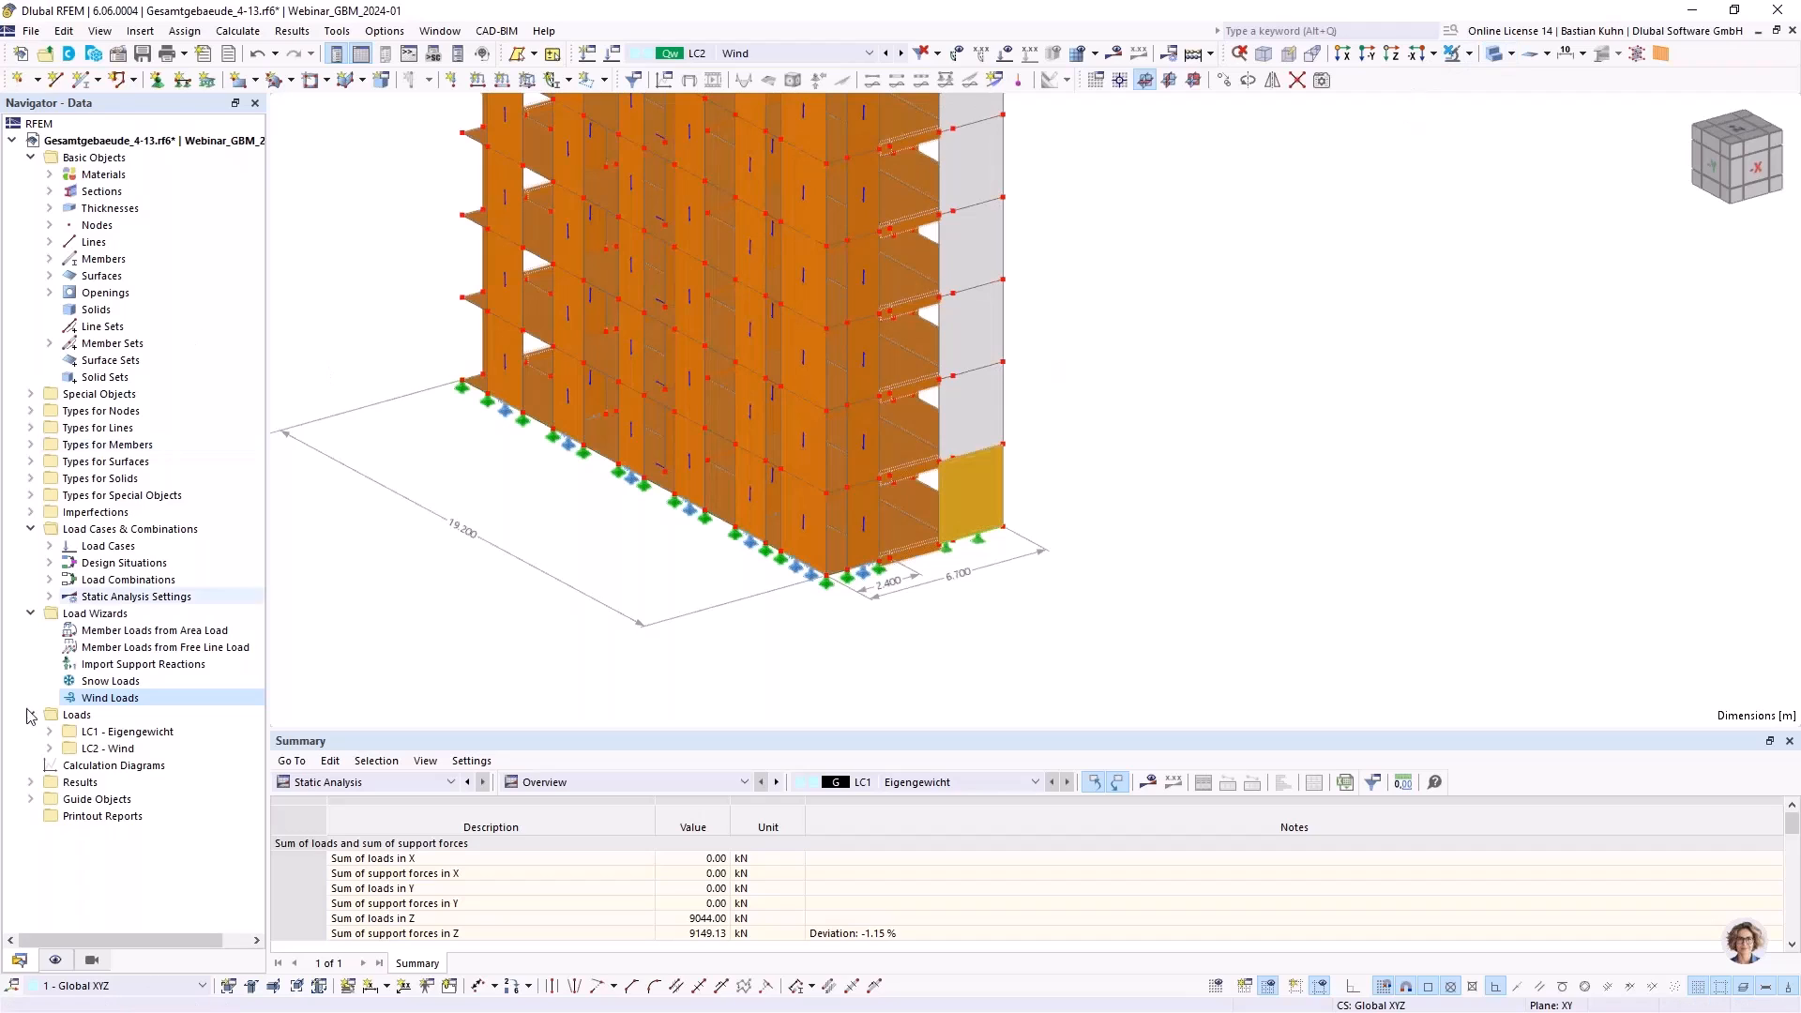
Hide the nodes, toggle the resultant layer directions for comparison, and switch off the surfaces' layer directions display entirely
left_click(55, 962)
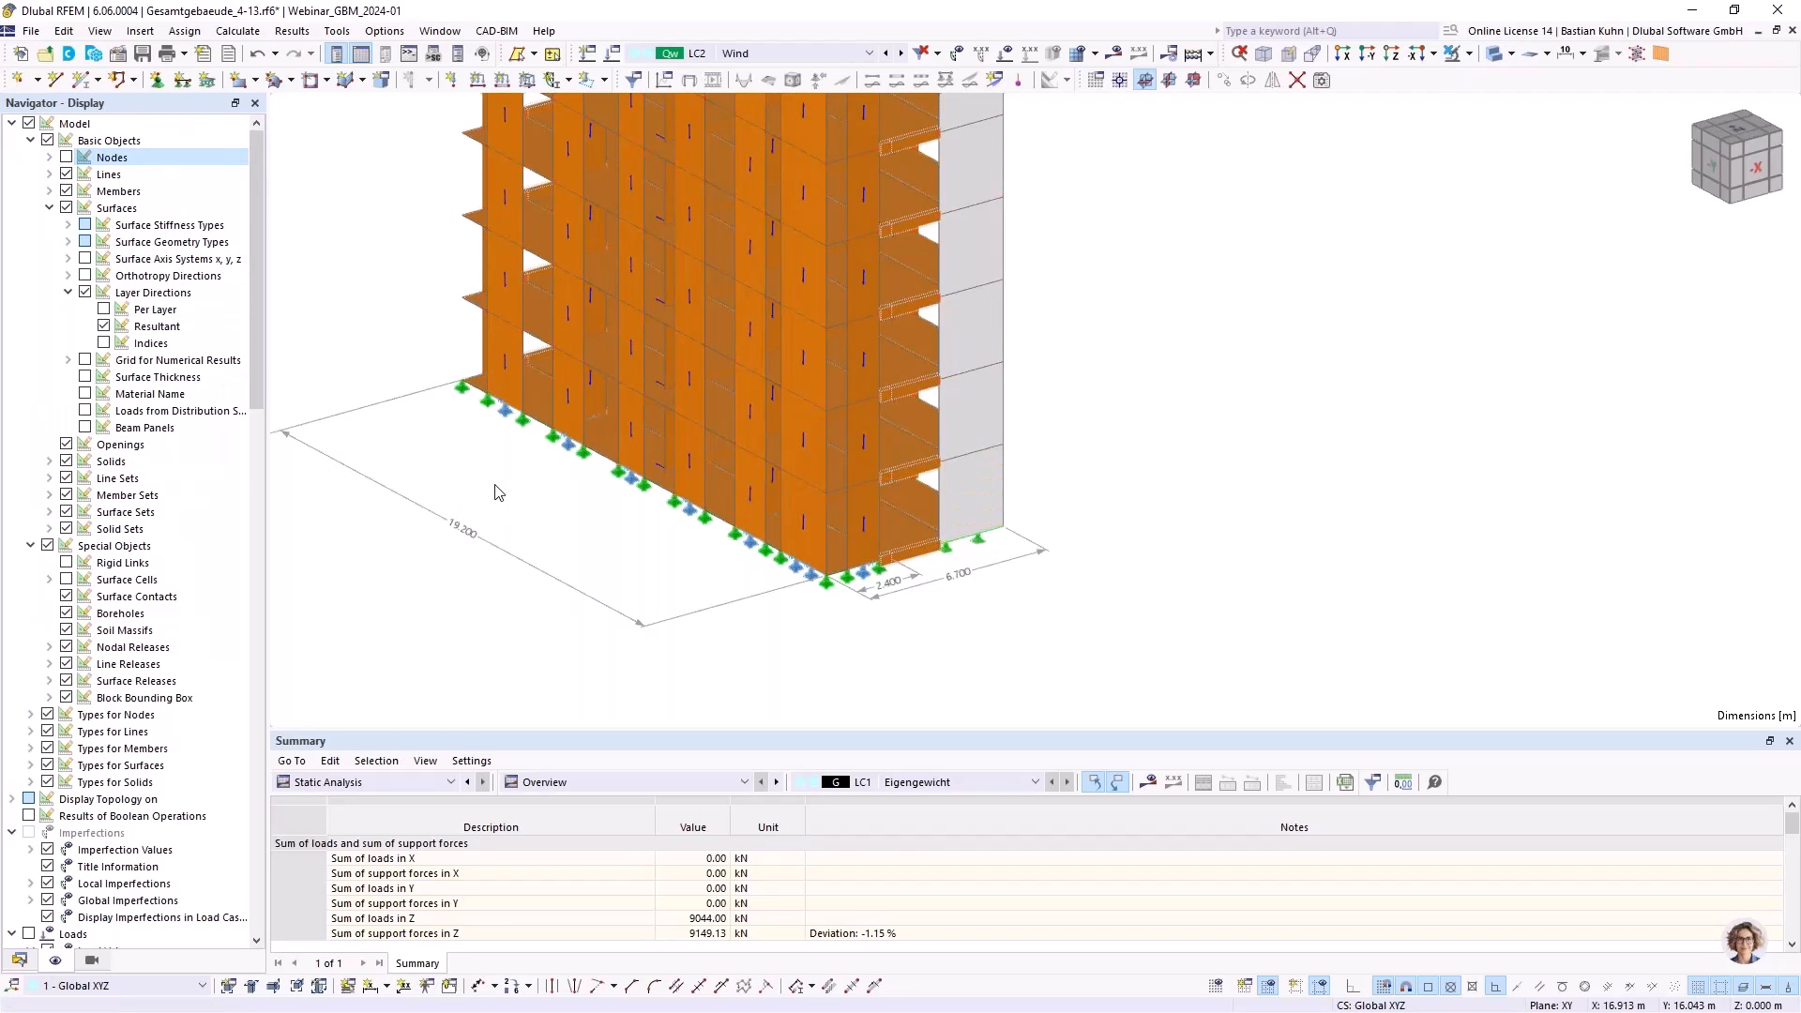
middle_click_drag(535, 510, 594, 513)
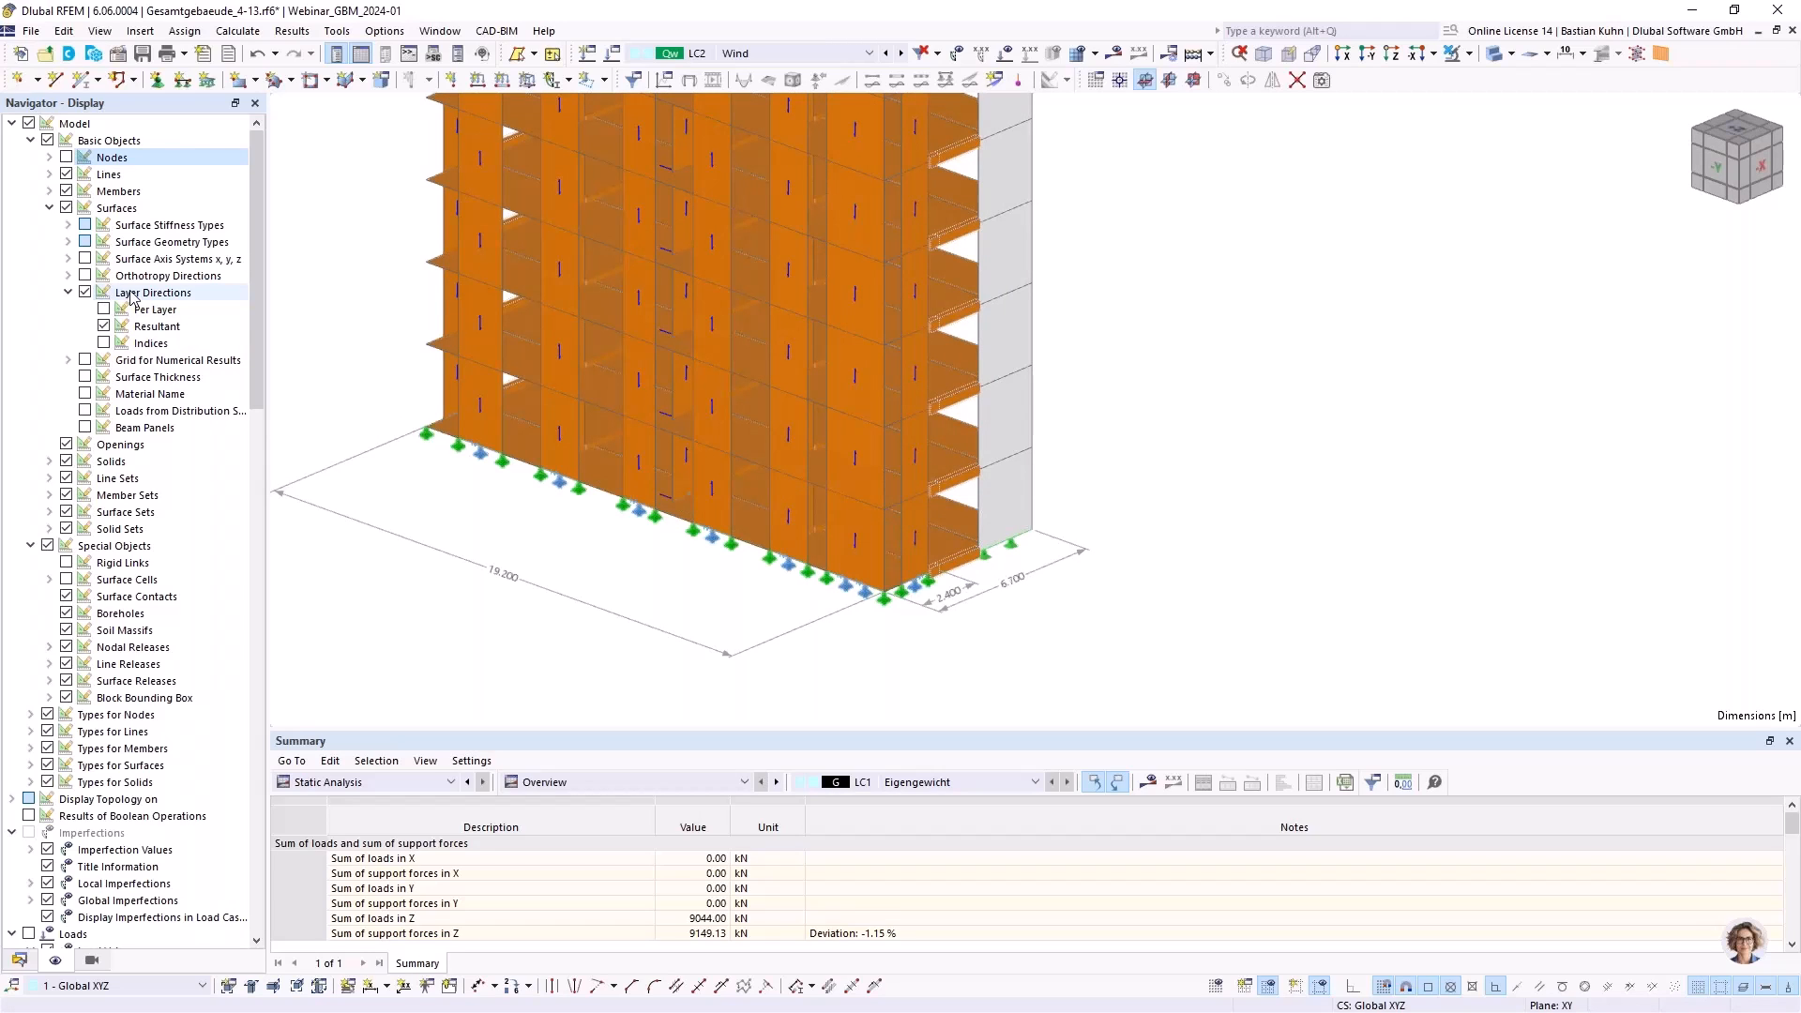
left_click(103, 327)
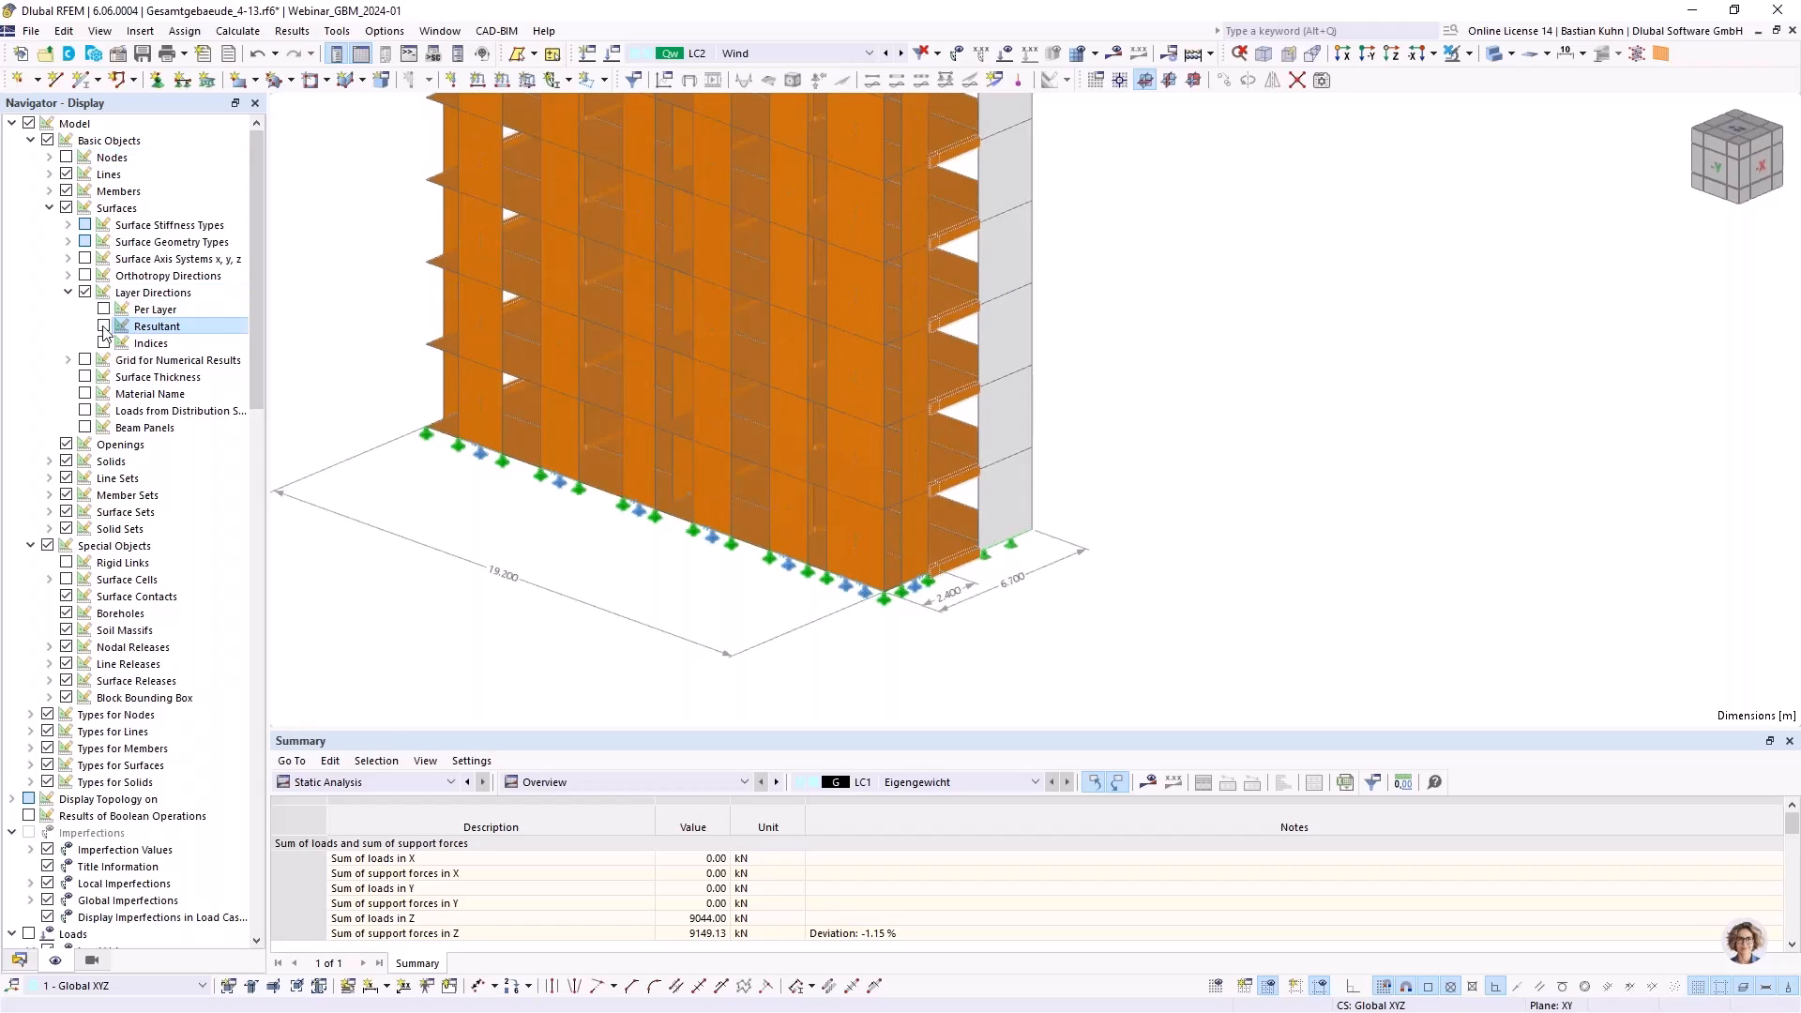
left_click(103, 327)
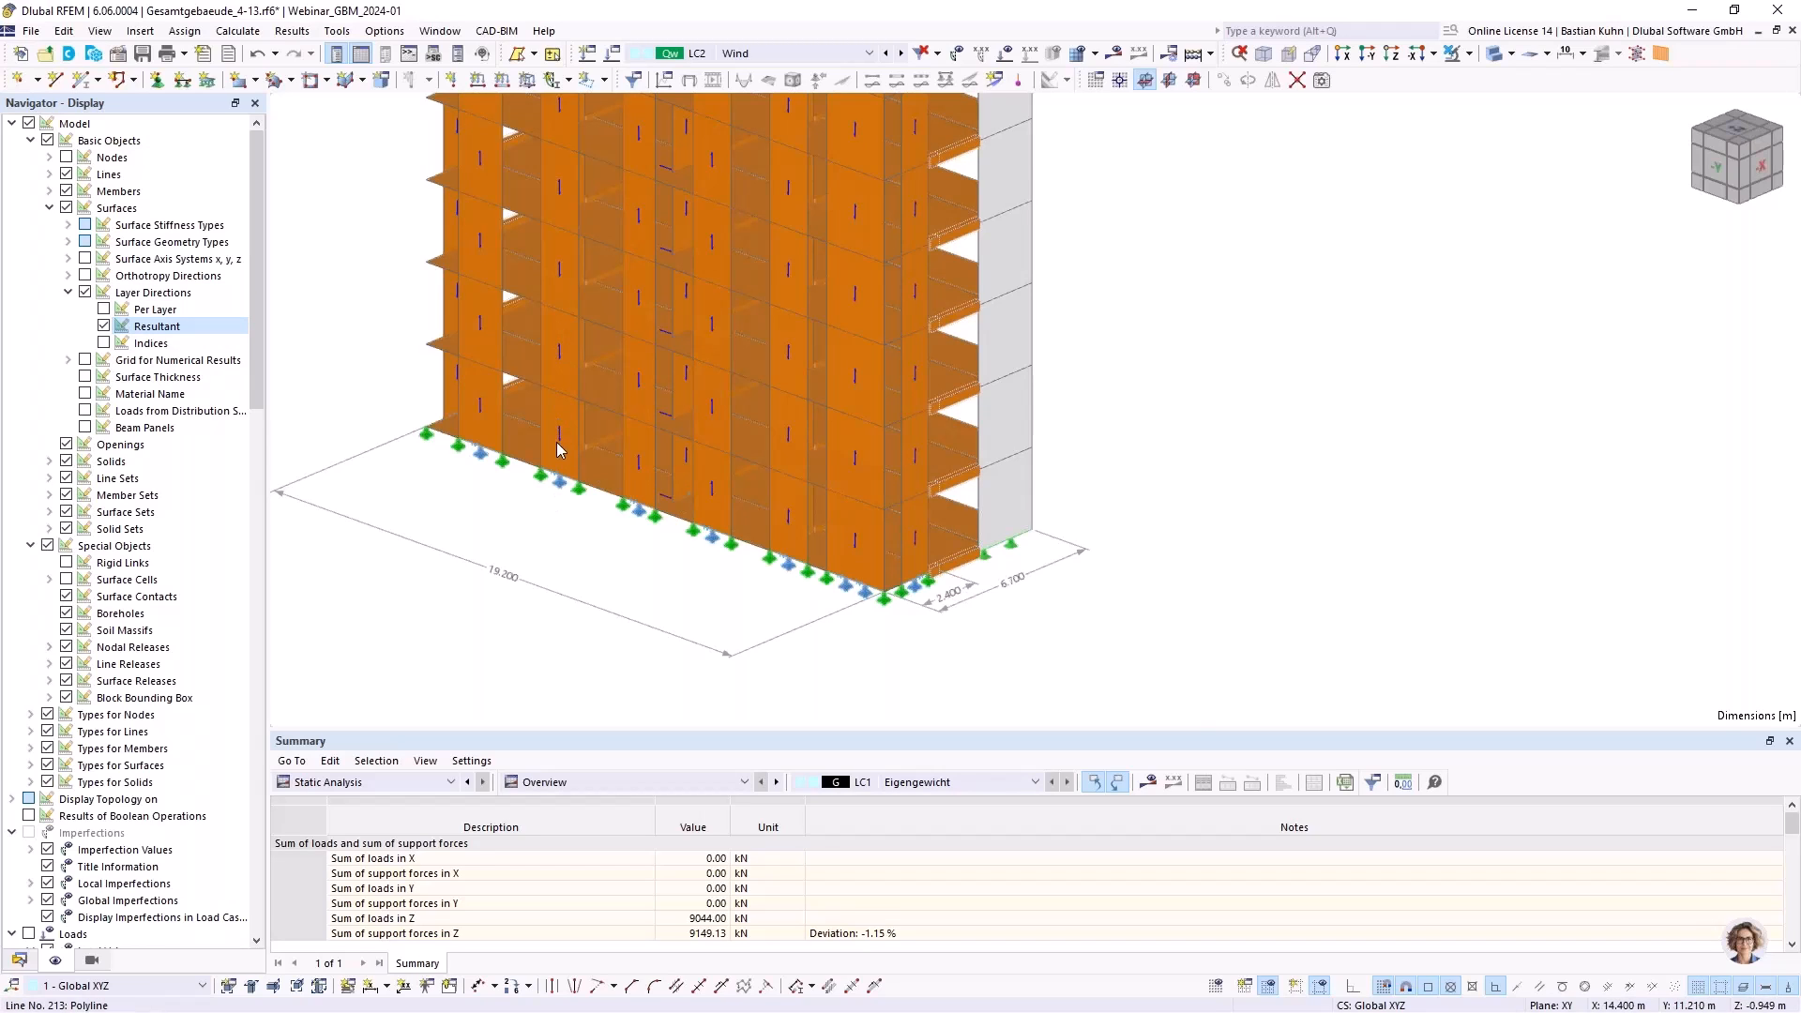
left_click(596, 477)
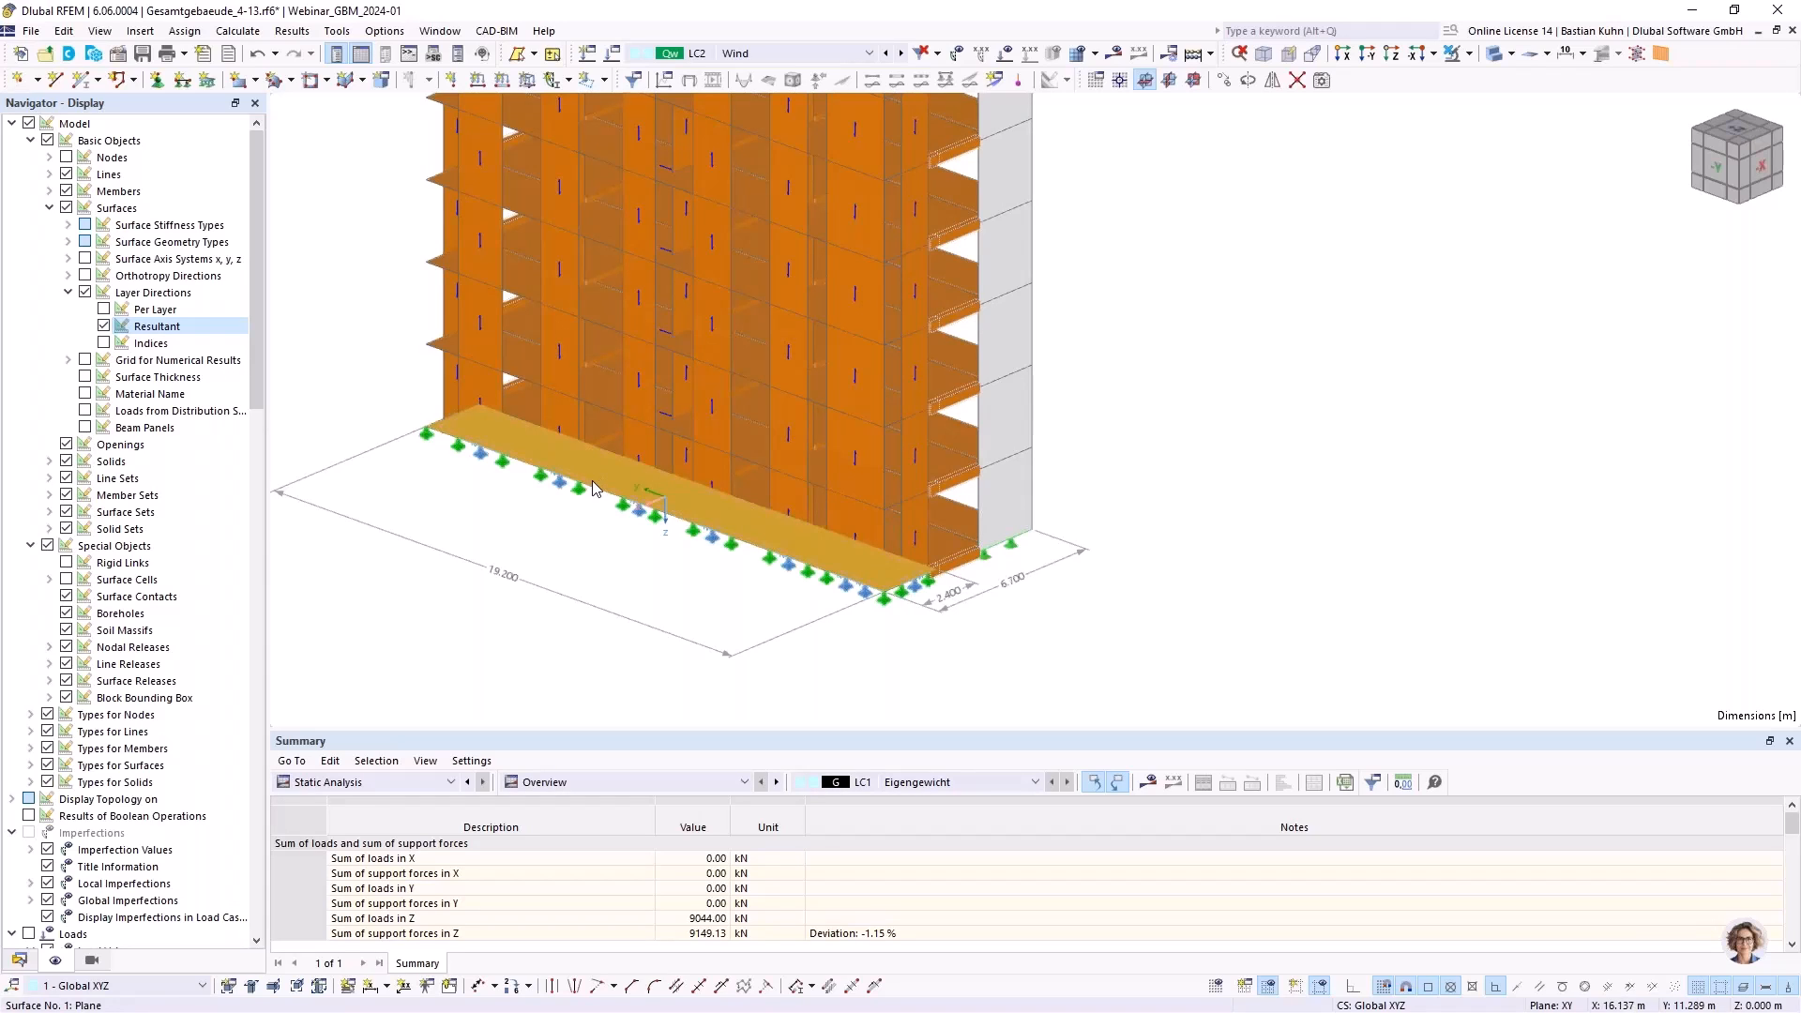
left_click(628, 572)
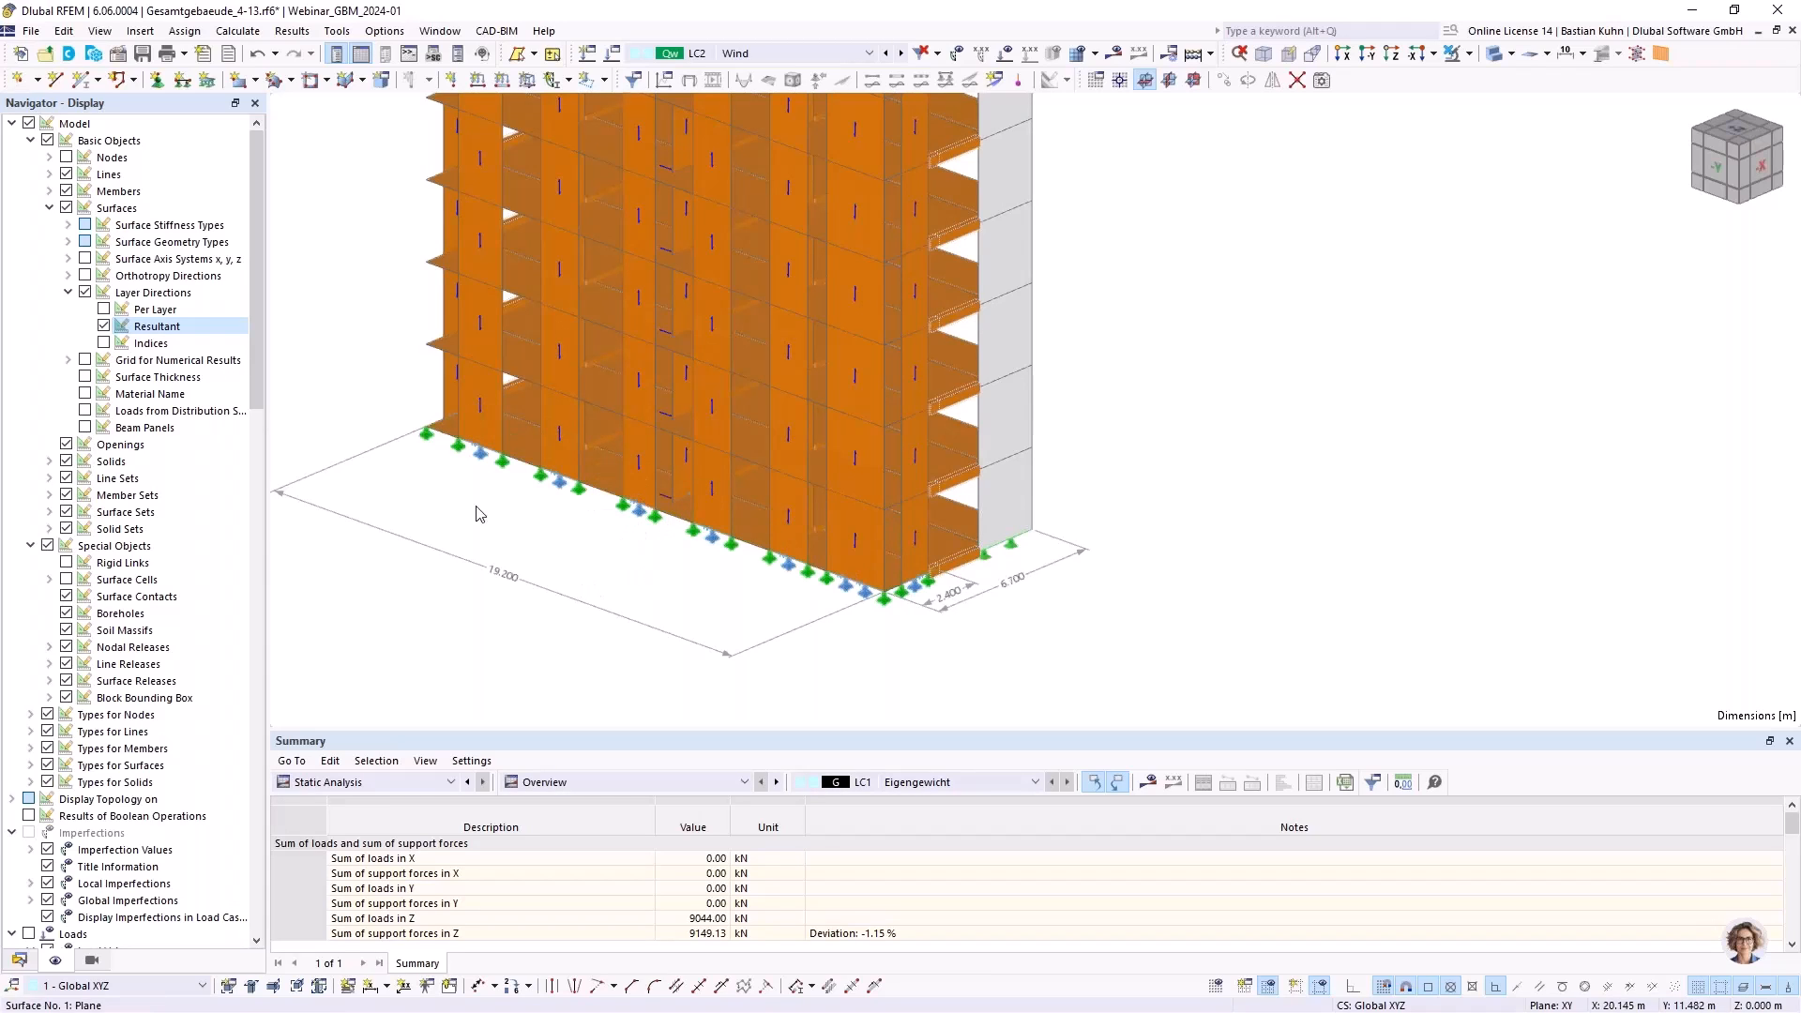
left_click(85, 292)
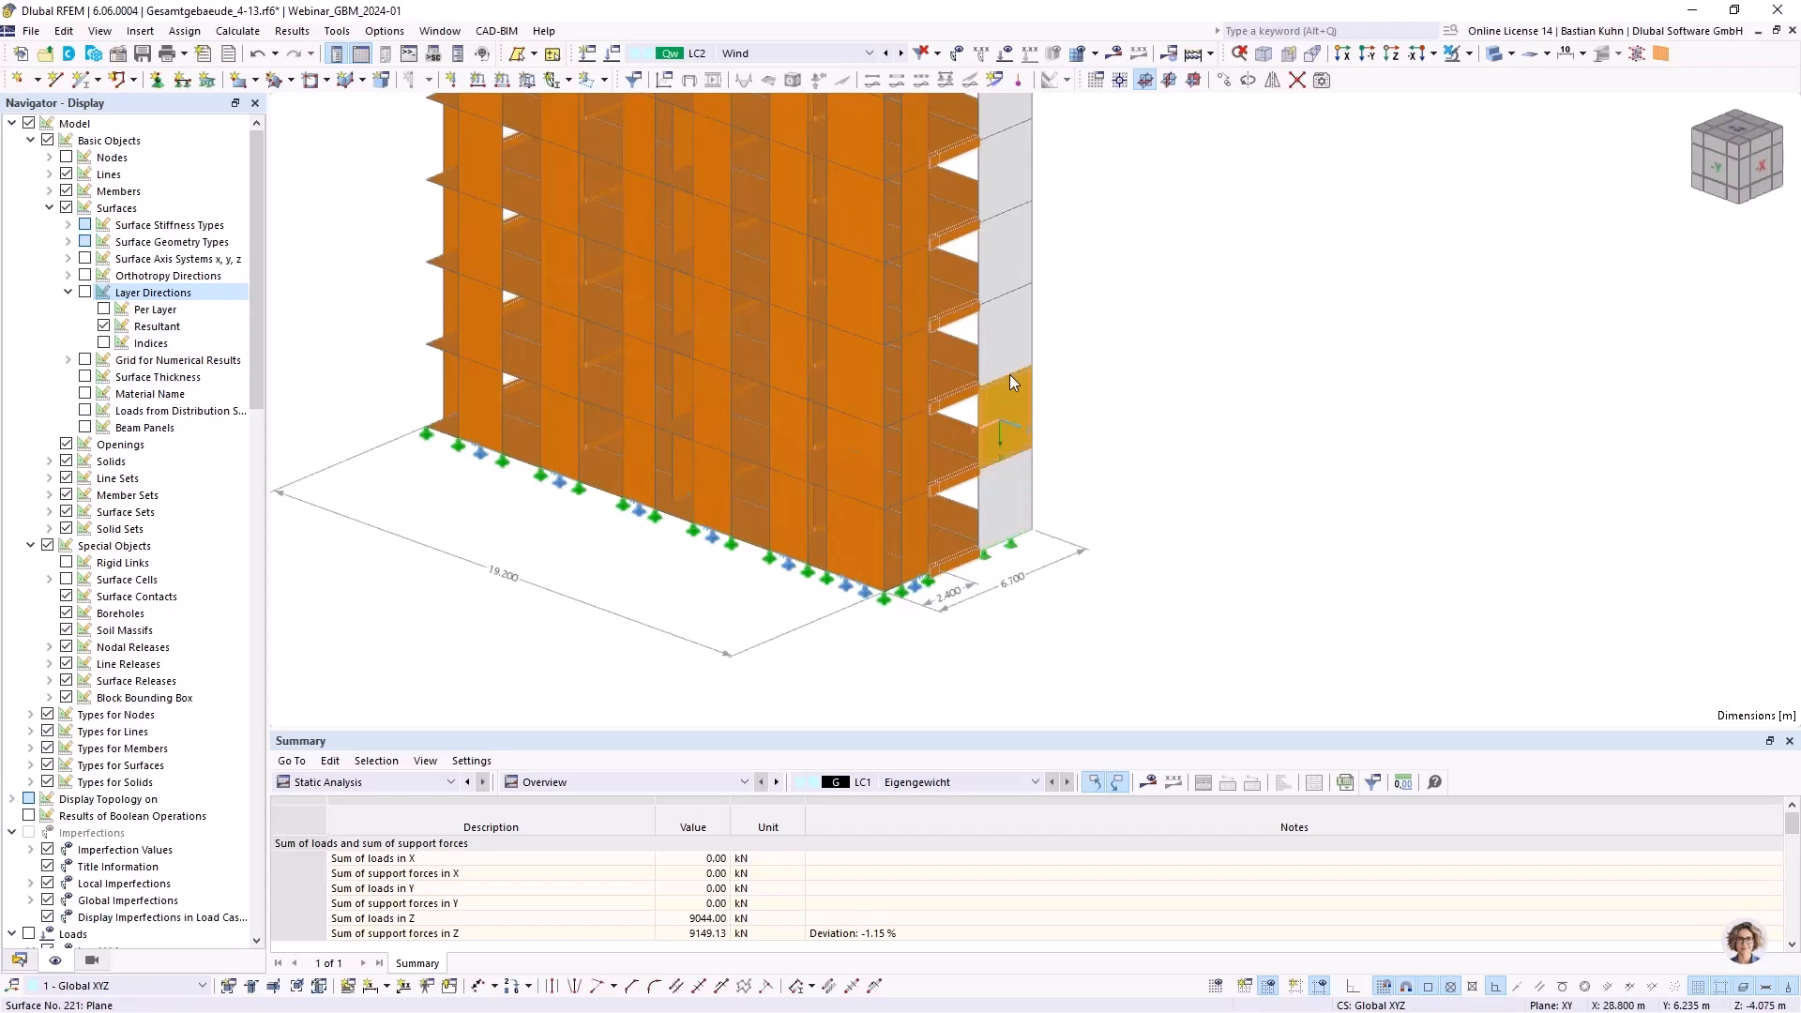
Inspect the building's opposite end, and open the stiffness reduction settings of a wall surface's 140 mm Derix X-140/5s thickness
mouse_move(864, 486)
middle_mouse_down("ctrl")
mouse_move(791, 469)
mouse_move(988, 505)
mouse_move(919, 493)
mouse_move(818, 512)
mouse_move(836, 505)
middle_mouse_up("ctrl")
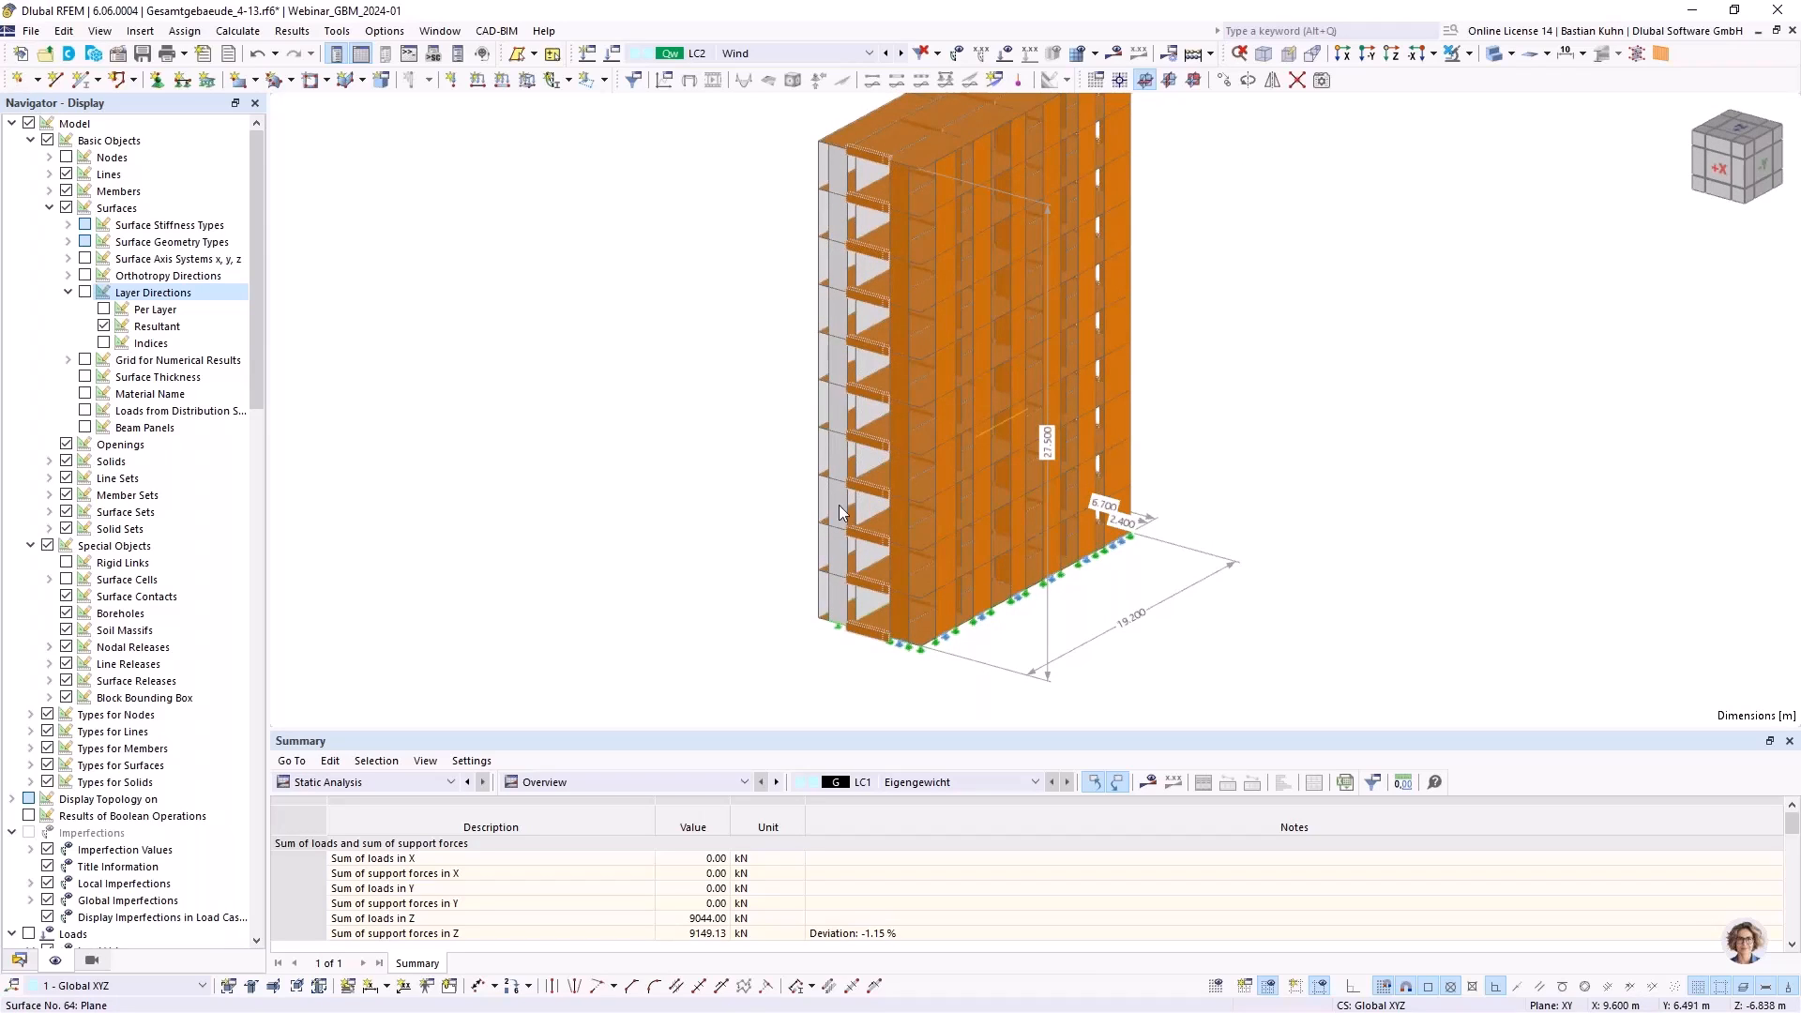
scroll(840, 510, "up", 5)
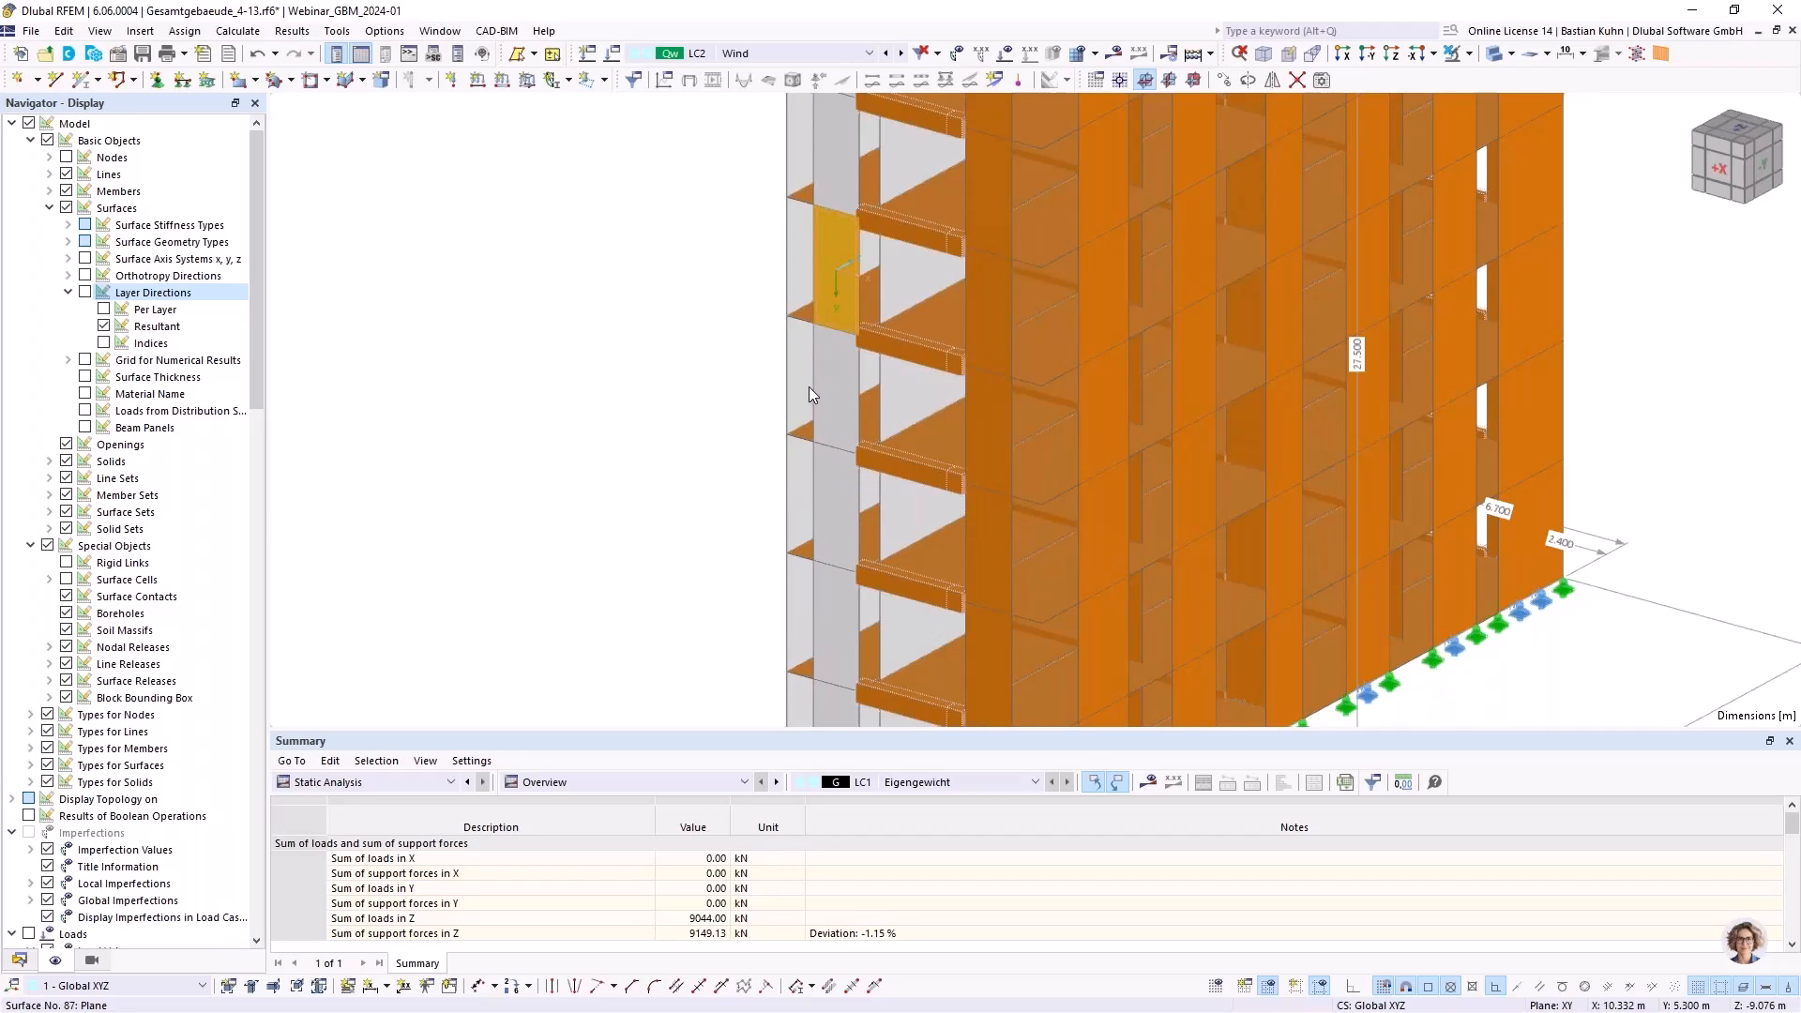
scroll(809, 387, "down", 3)
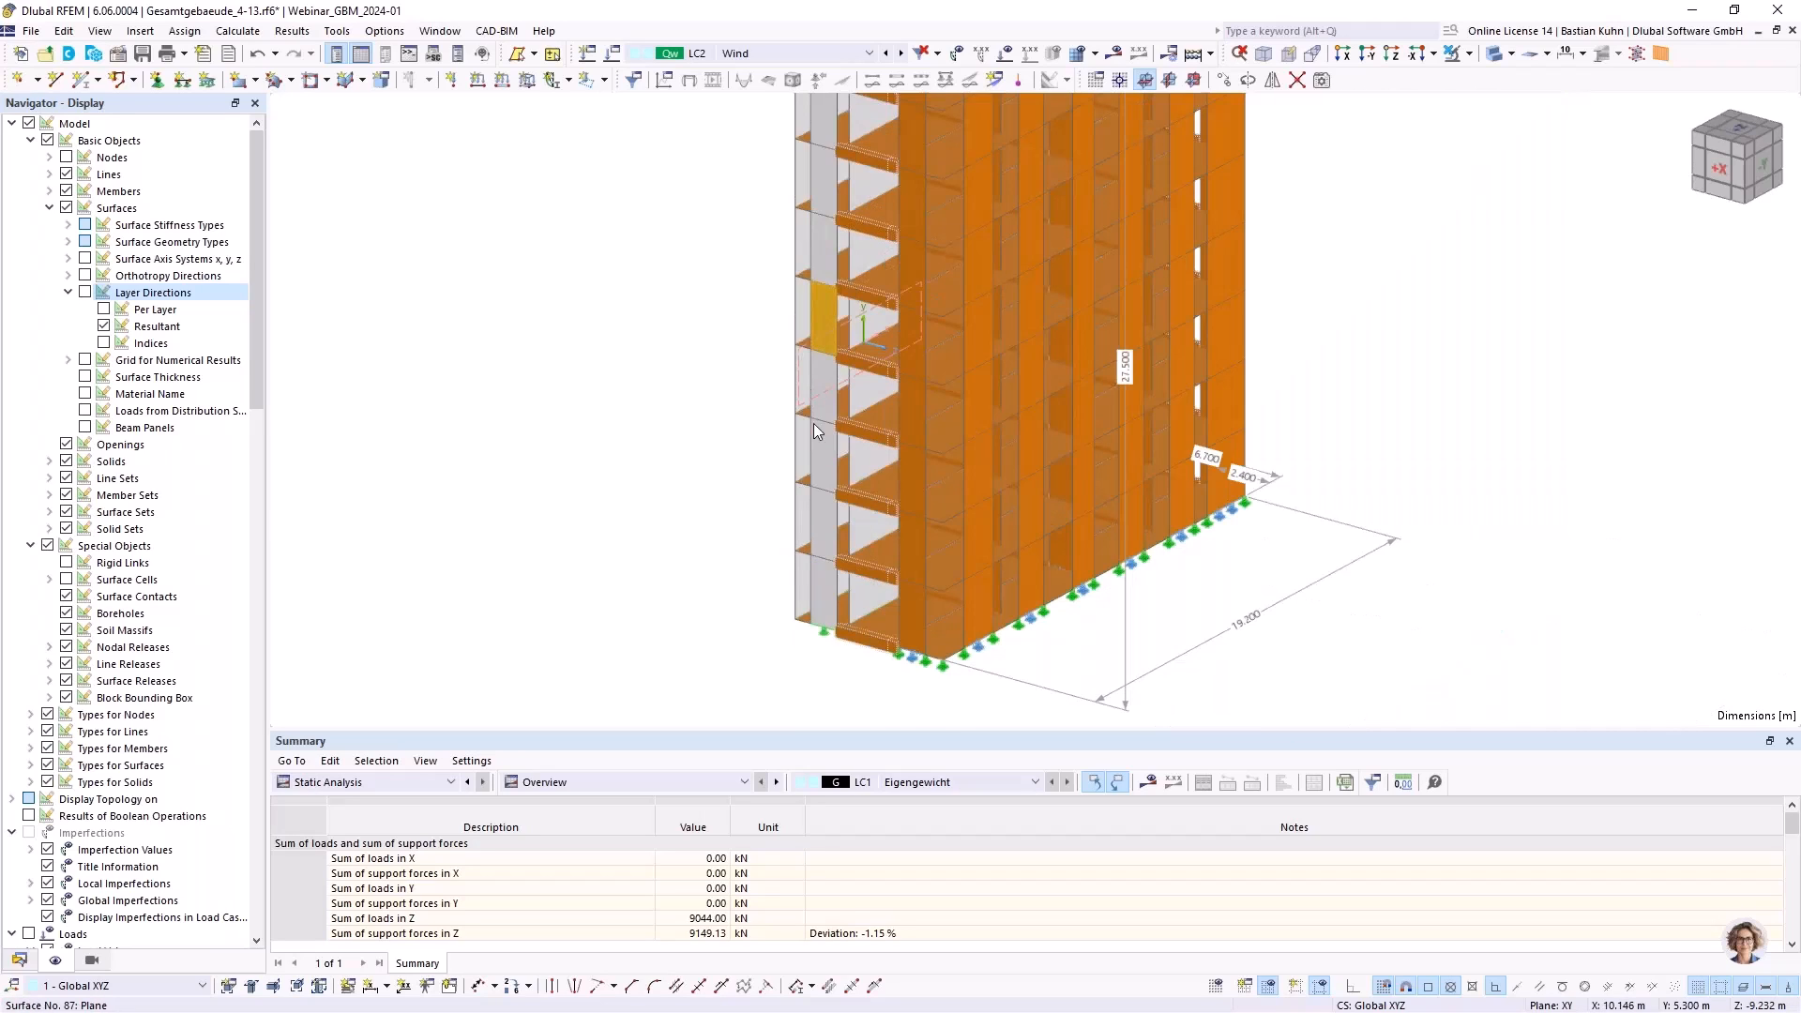
double_click(982, 537)
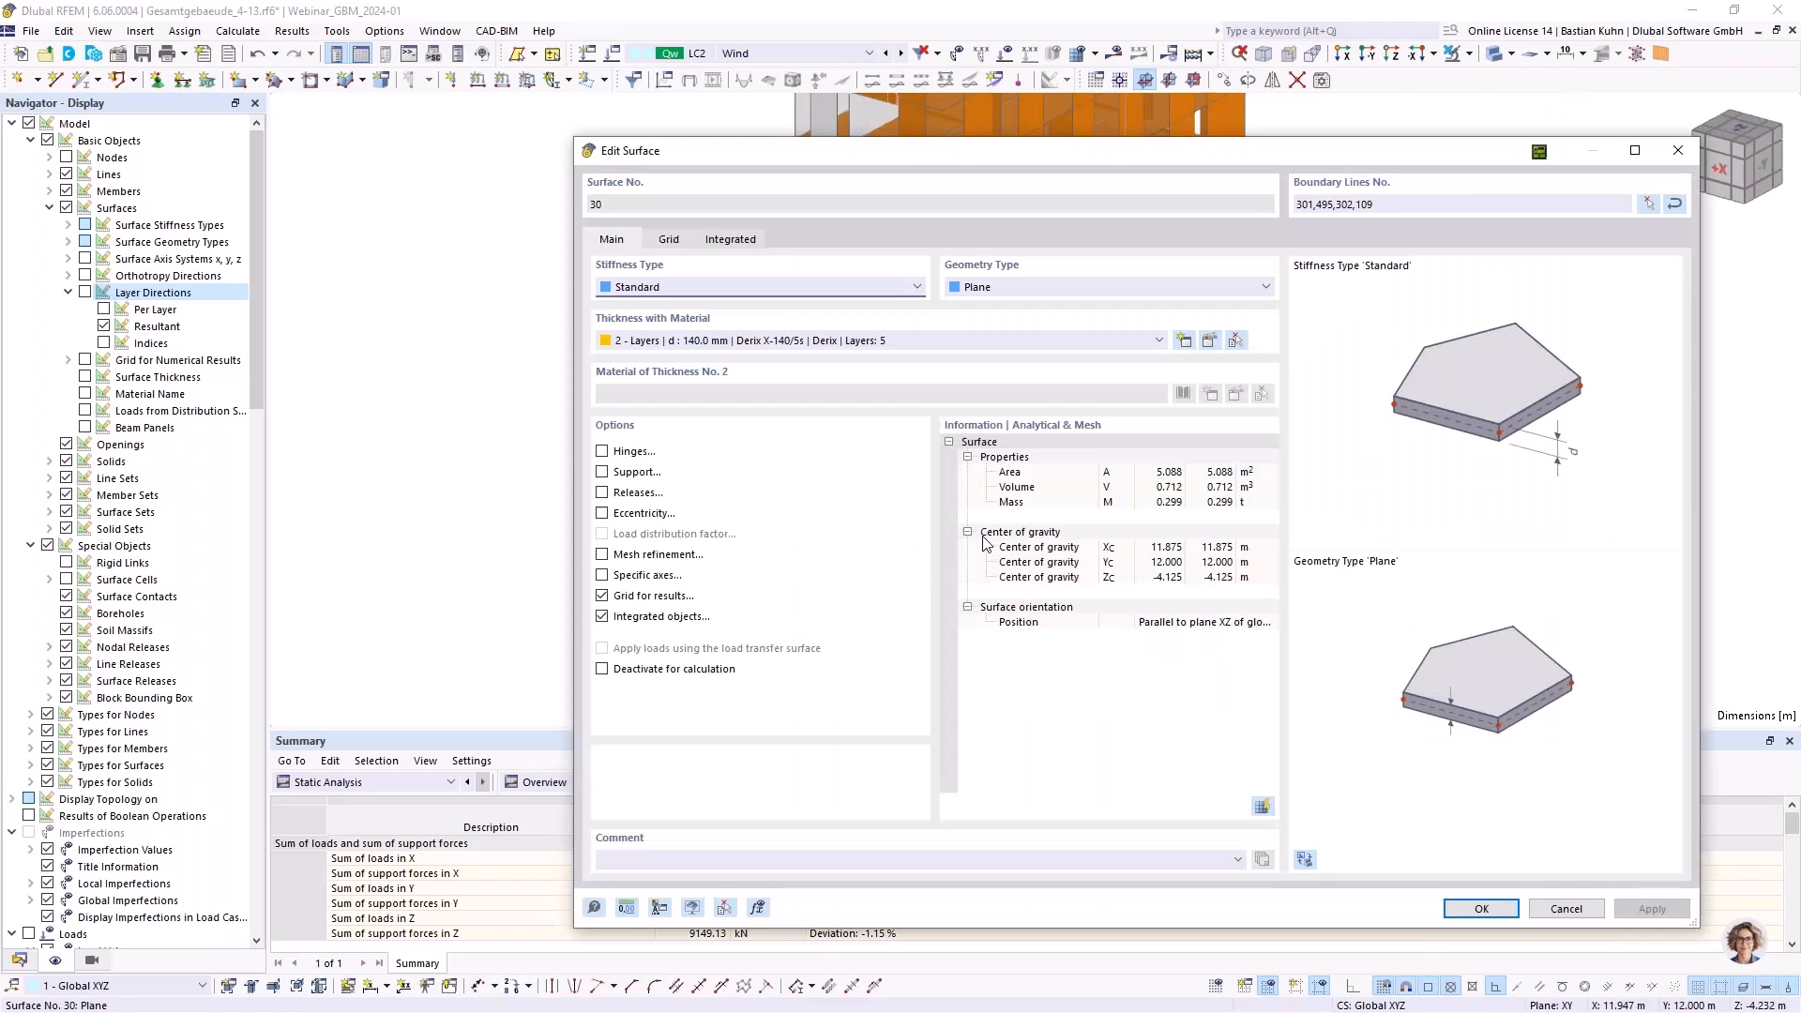
left_click(1212, 341)
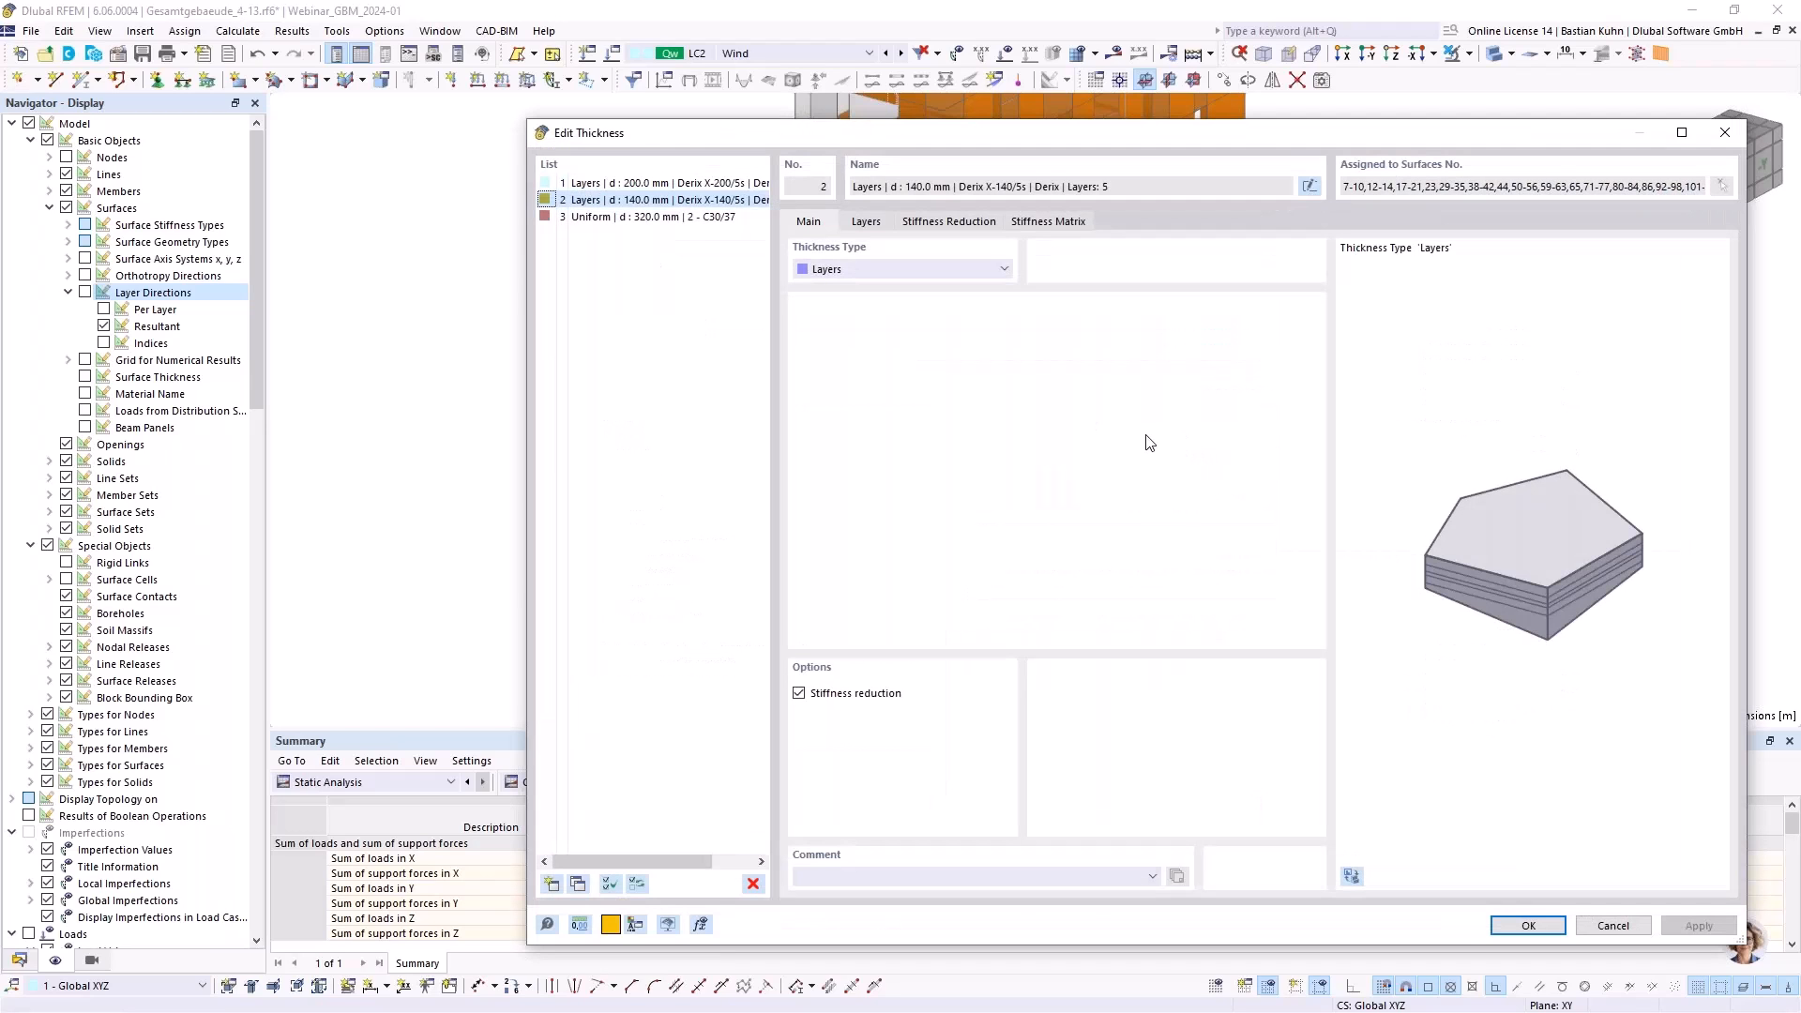
left_click(957, 221)
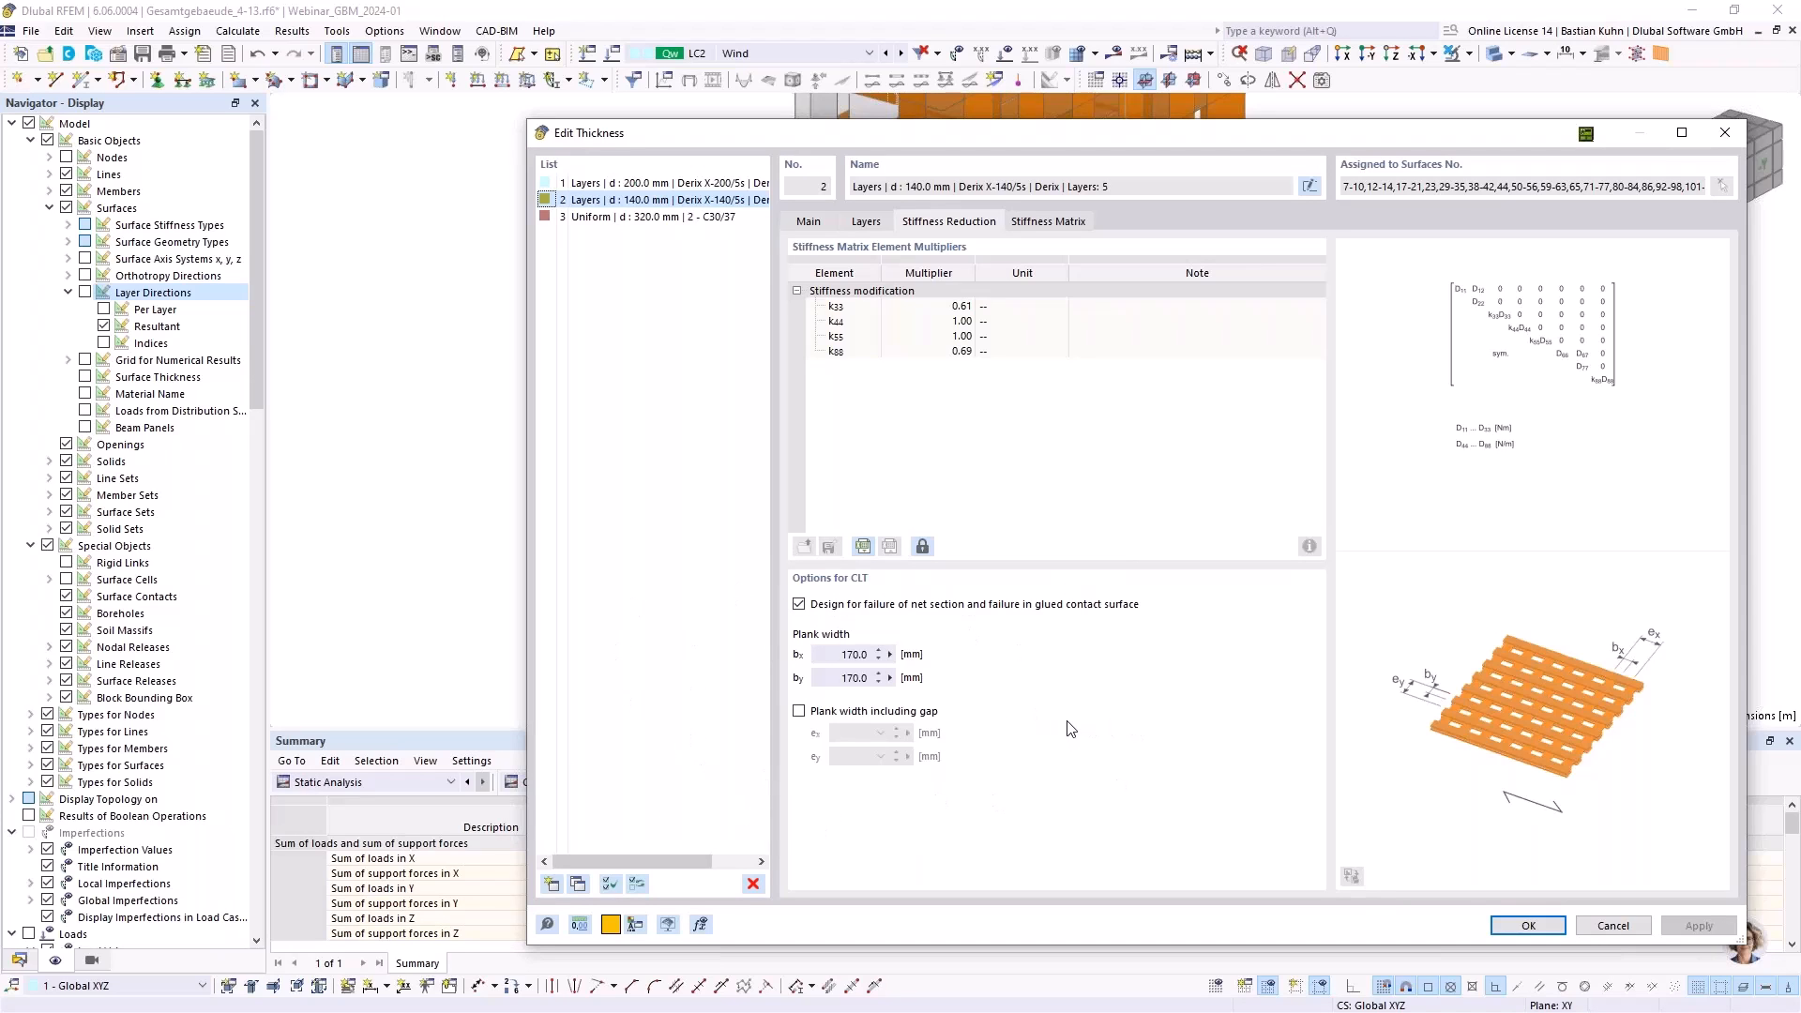
Open the Multilayer Surfaces online manual from the thickness settings and skim its Input page on layers, stiffness reduction and materials
left_click(548, 926)
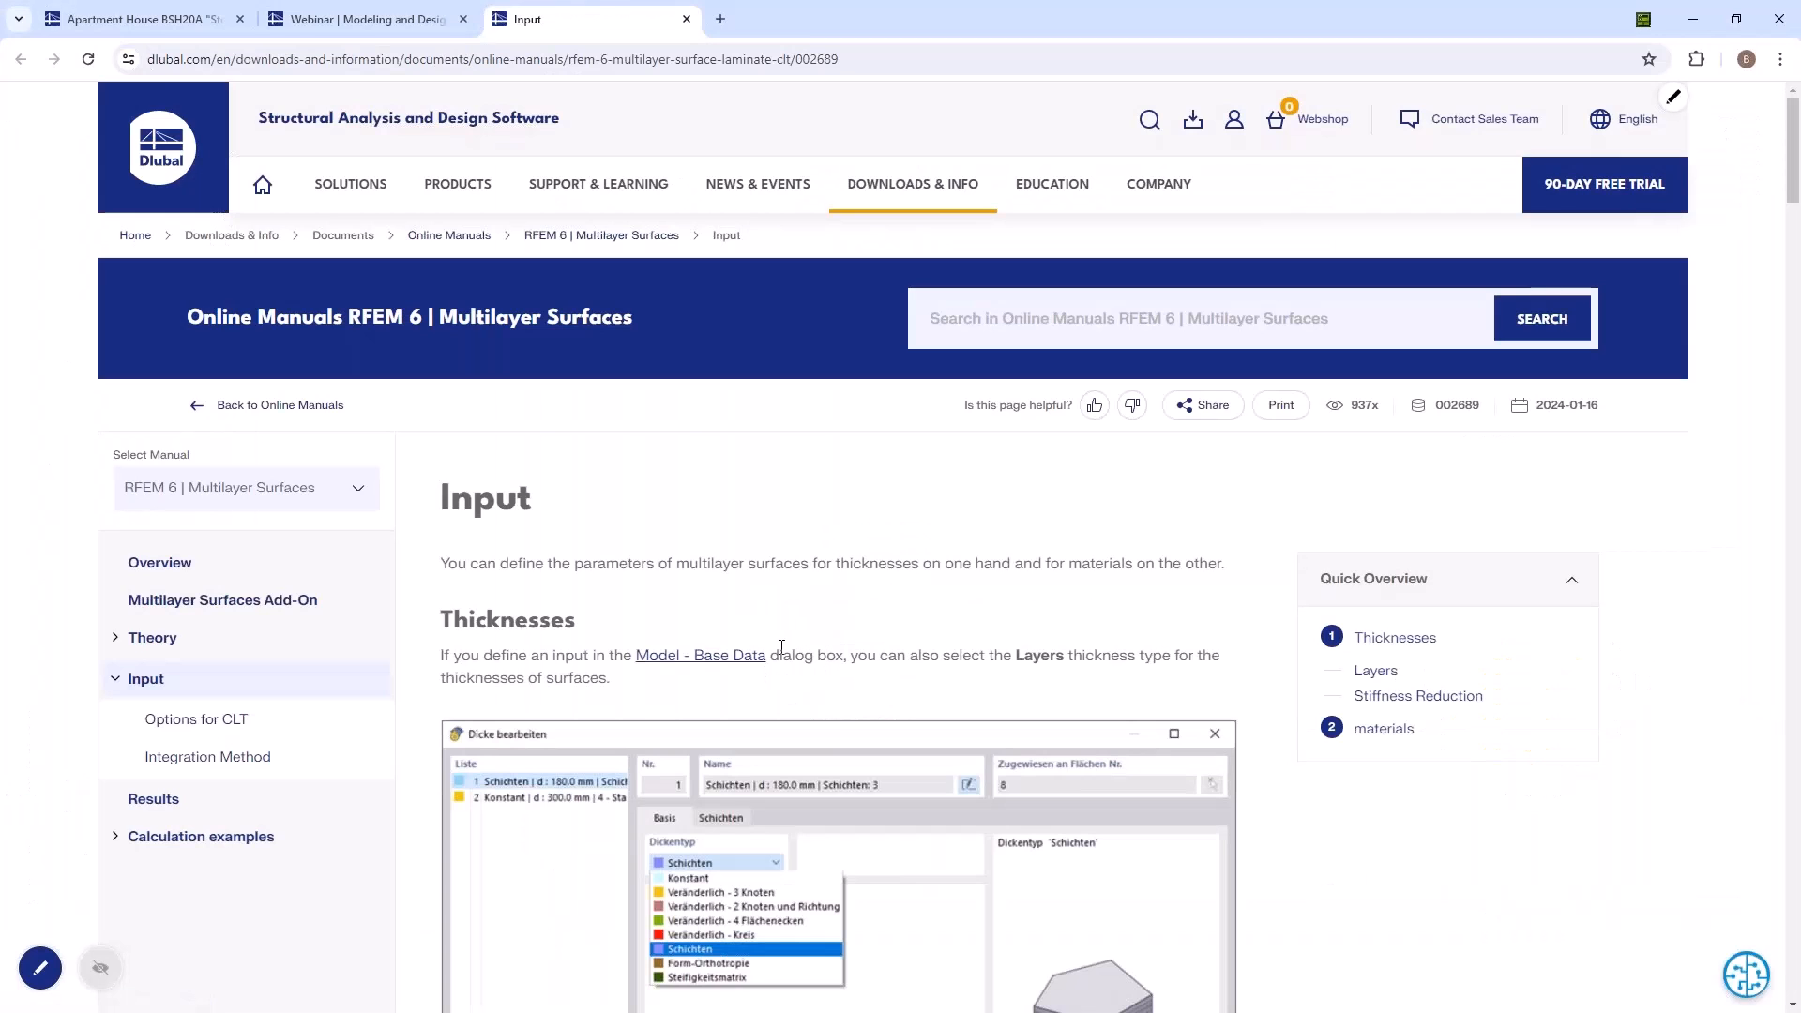
scroll(769, 672, "down", 4)
scroll(779, 656, "down", 10)
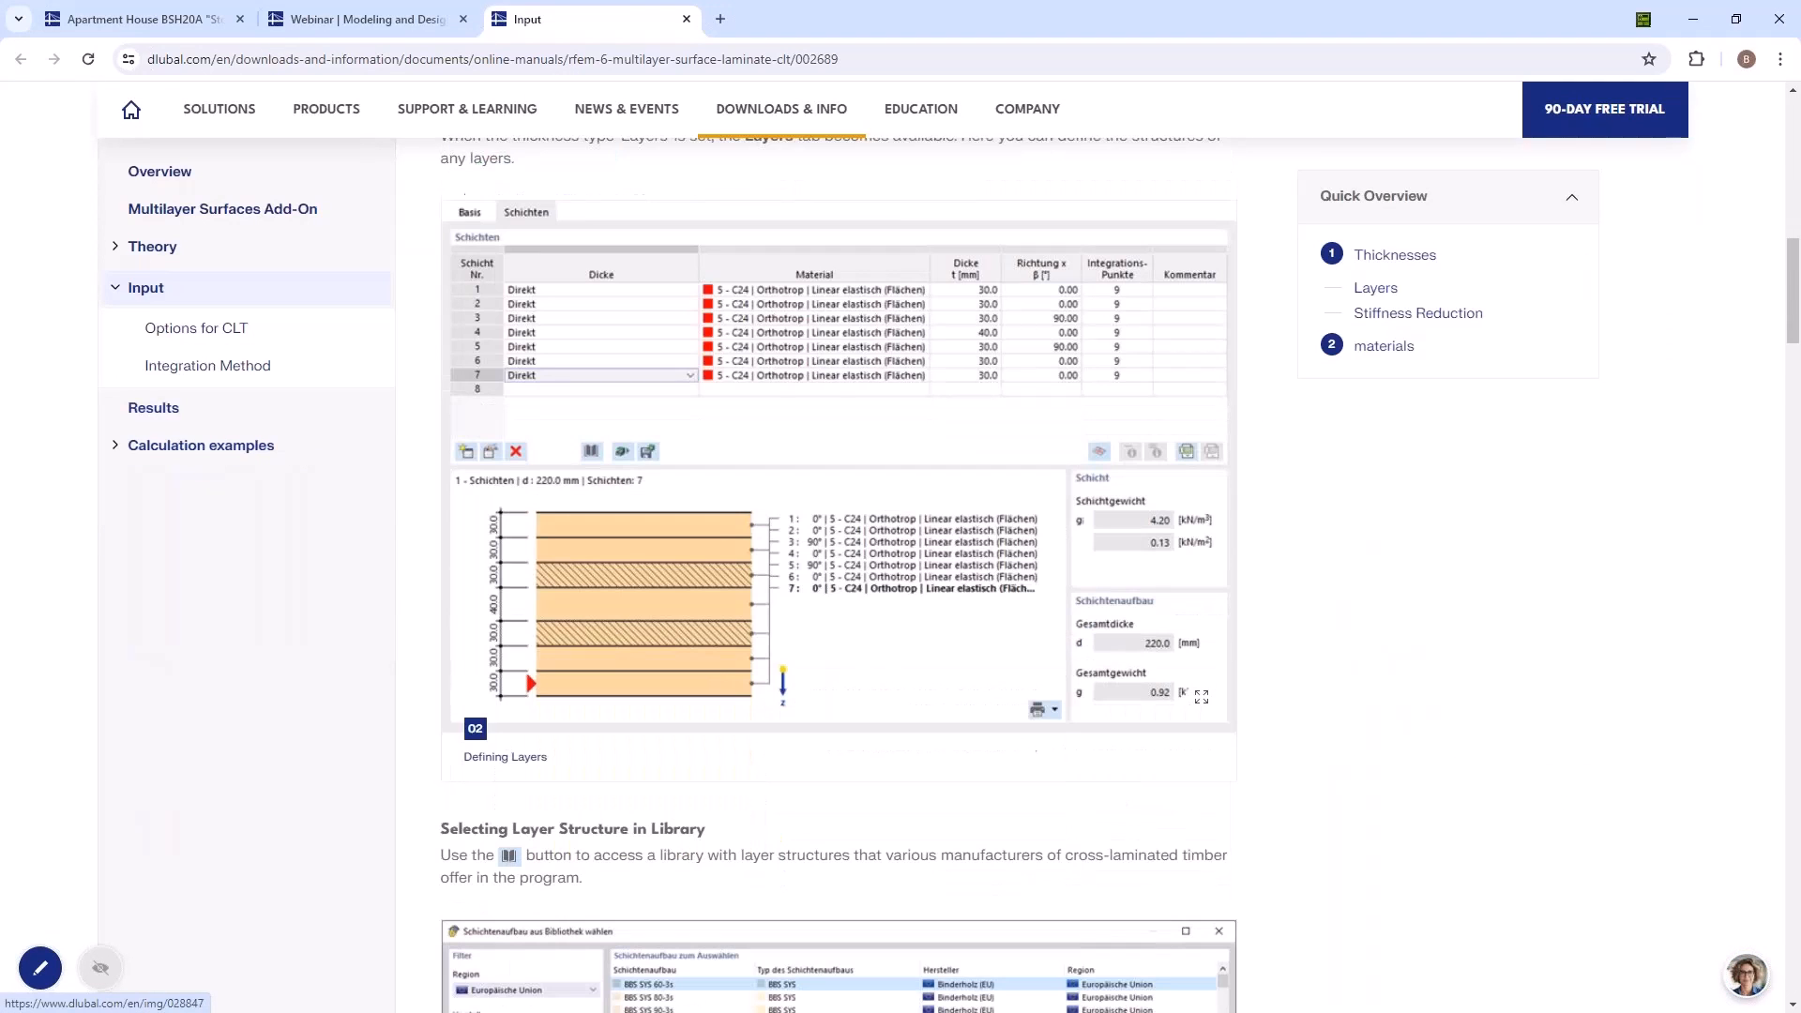
scroll(779, 656, "down", 3)
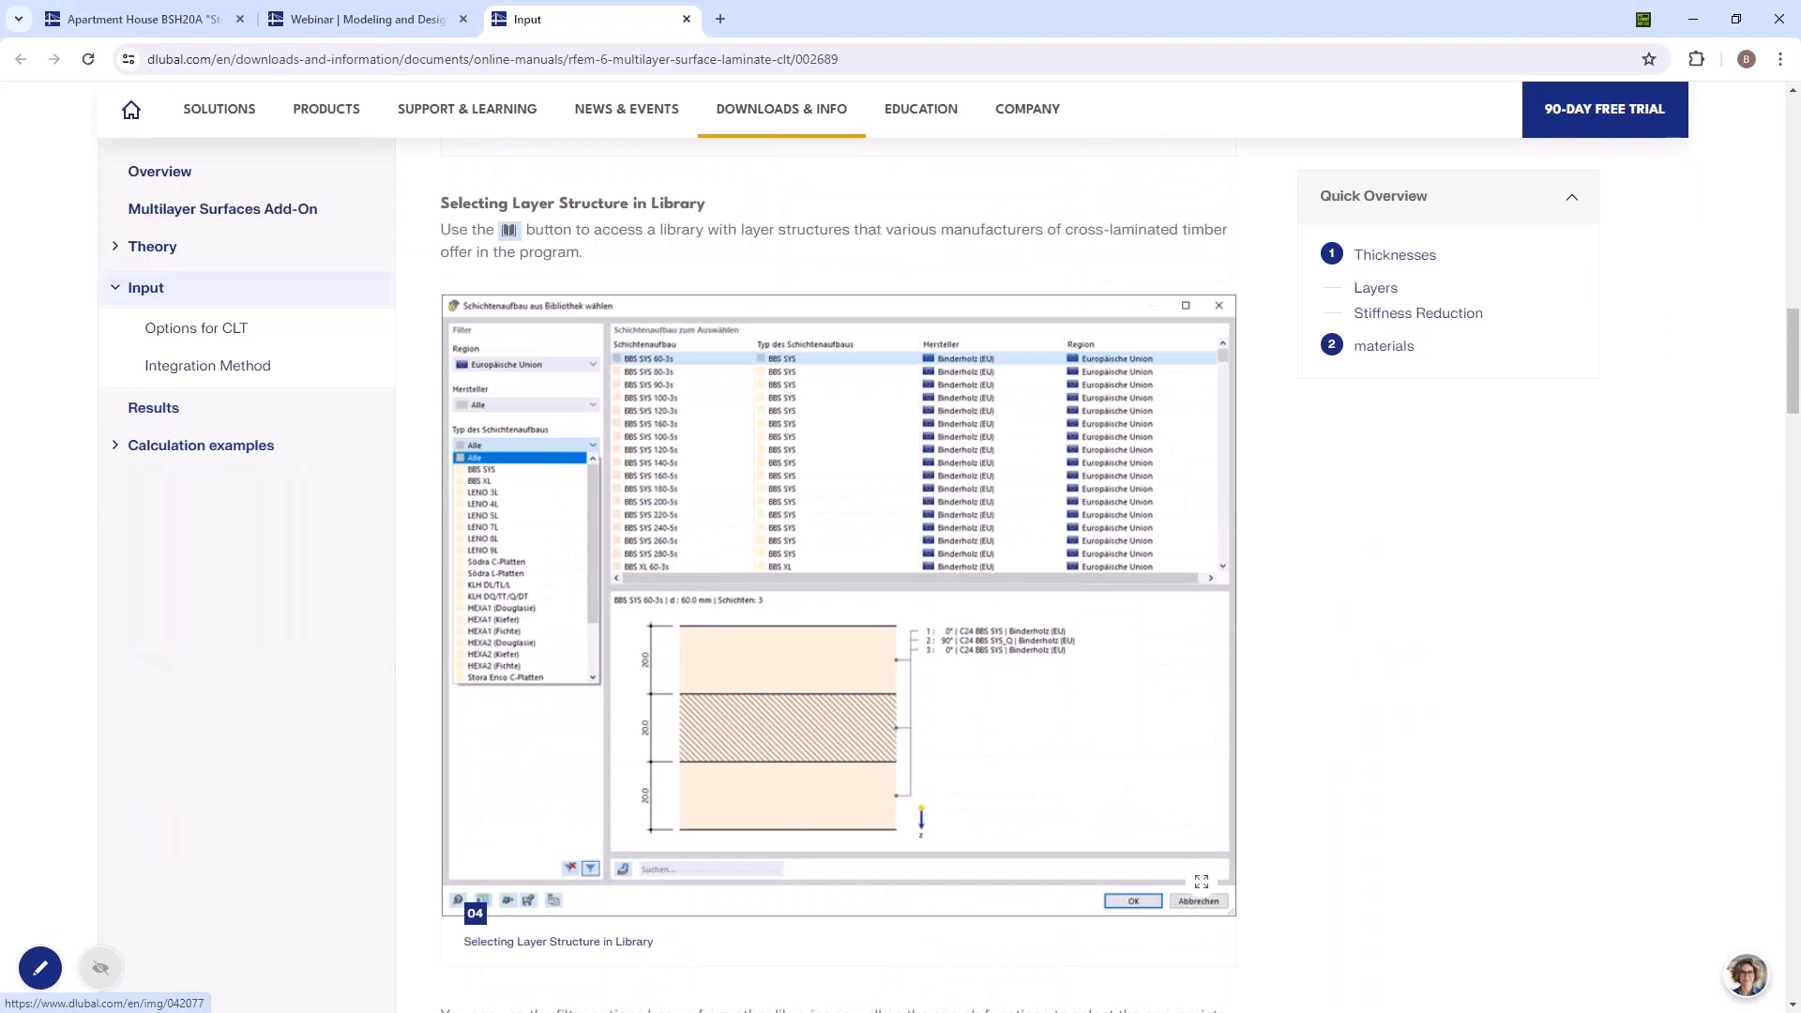
scroll(835, 600, "down", 20)
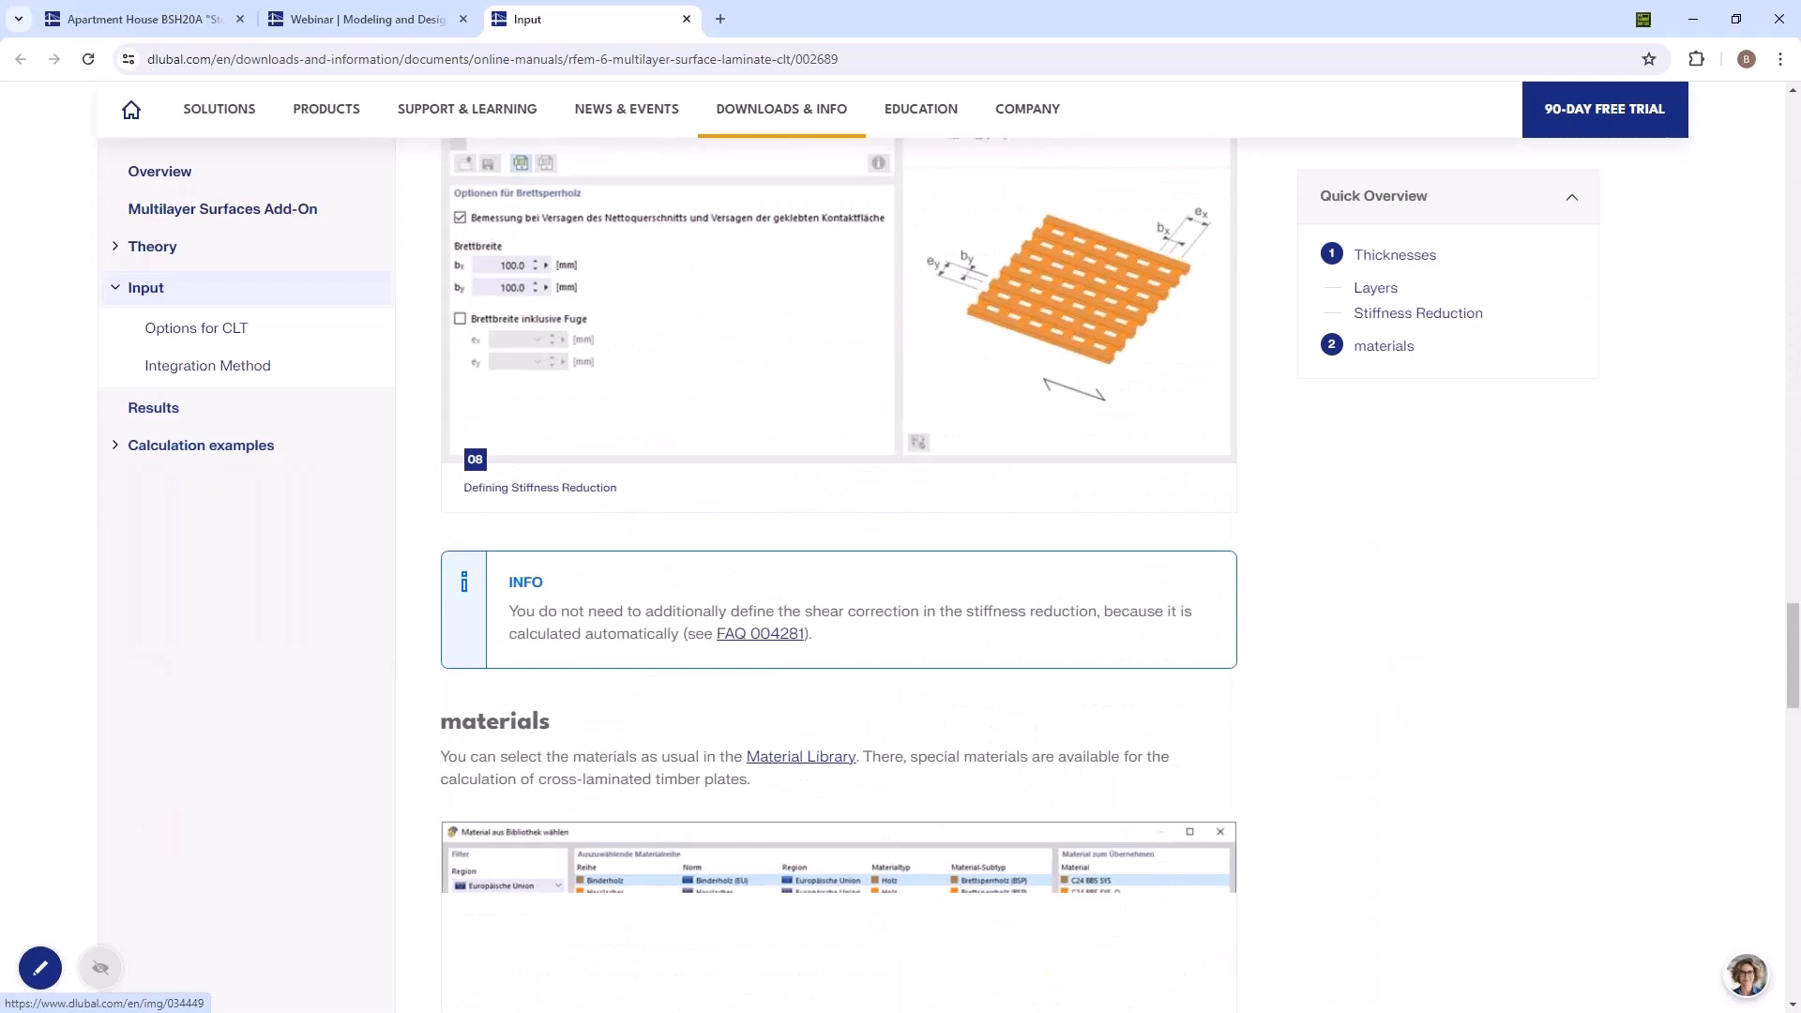
scroll(629, 615, "down", 15)
scroll(629, 615, "up", 20)
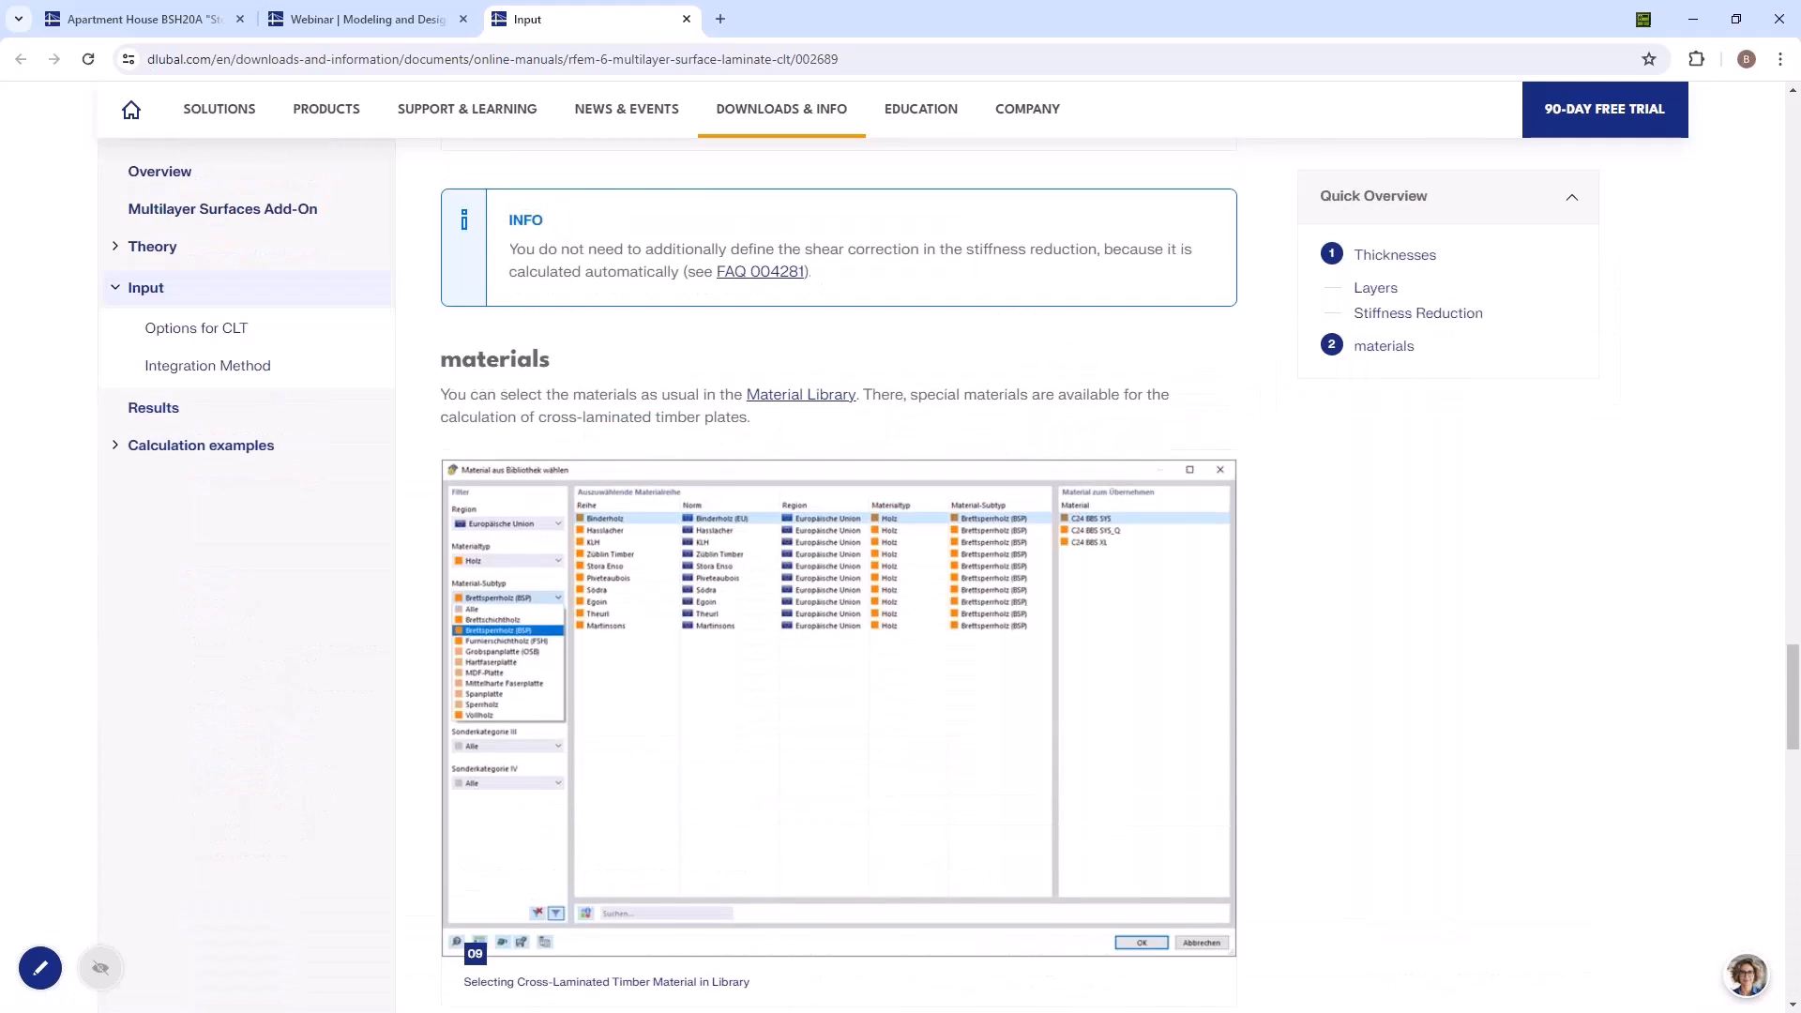
Expand the manual's Theory chapter and skim the page on the calculation of multilayer surfaces
left_click(114, 246)
left_click(179, 328)
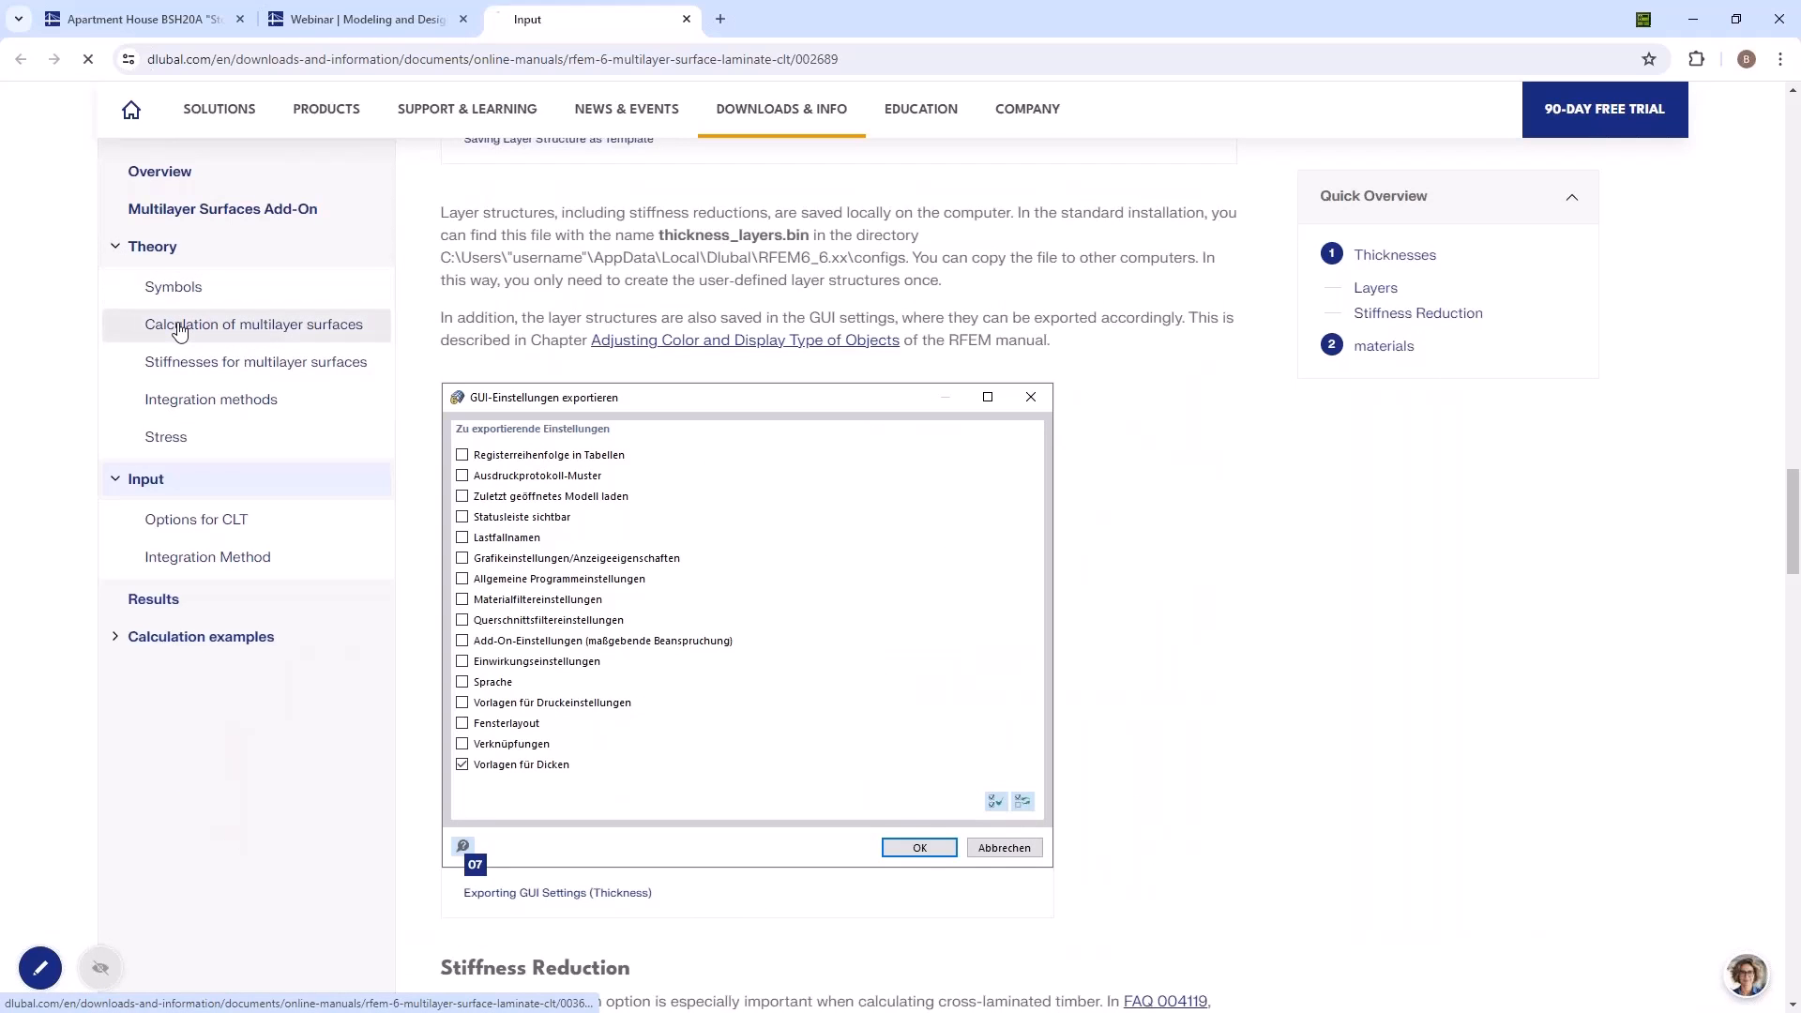
scroll(259, 410, "down", 10)
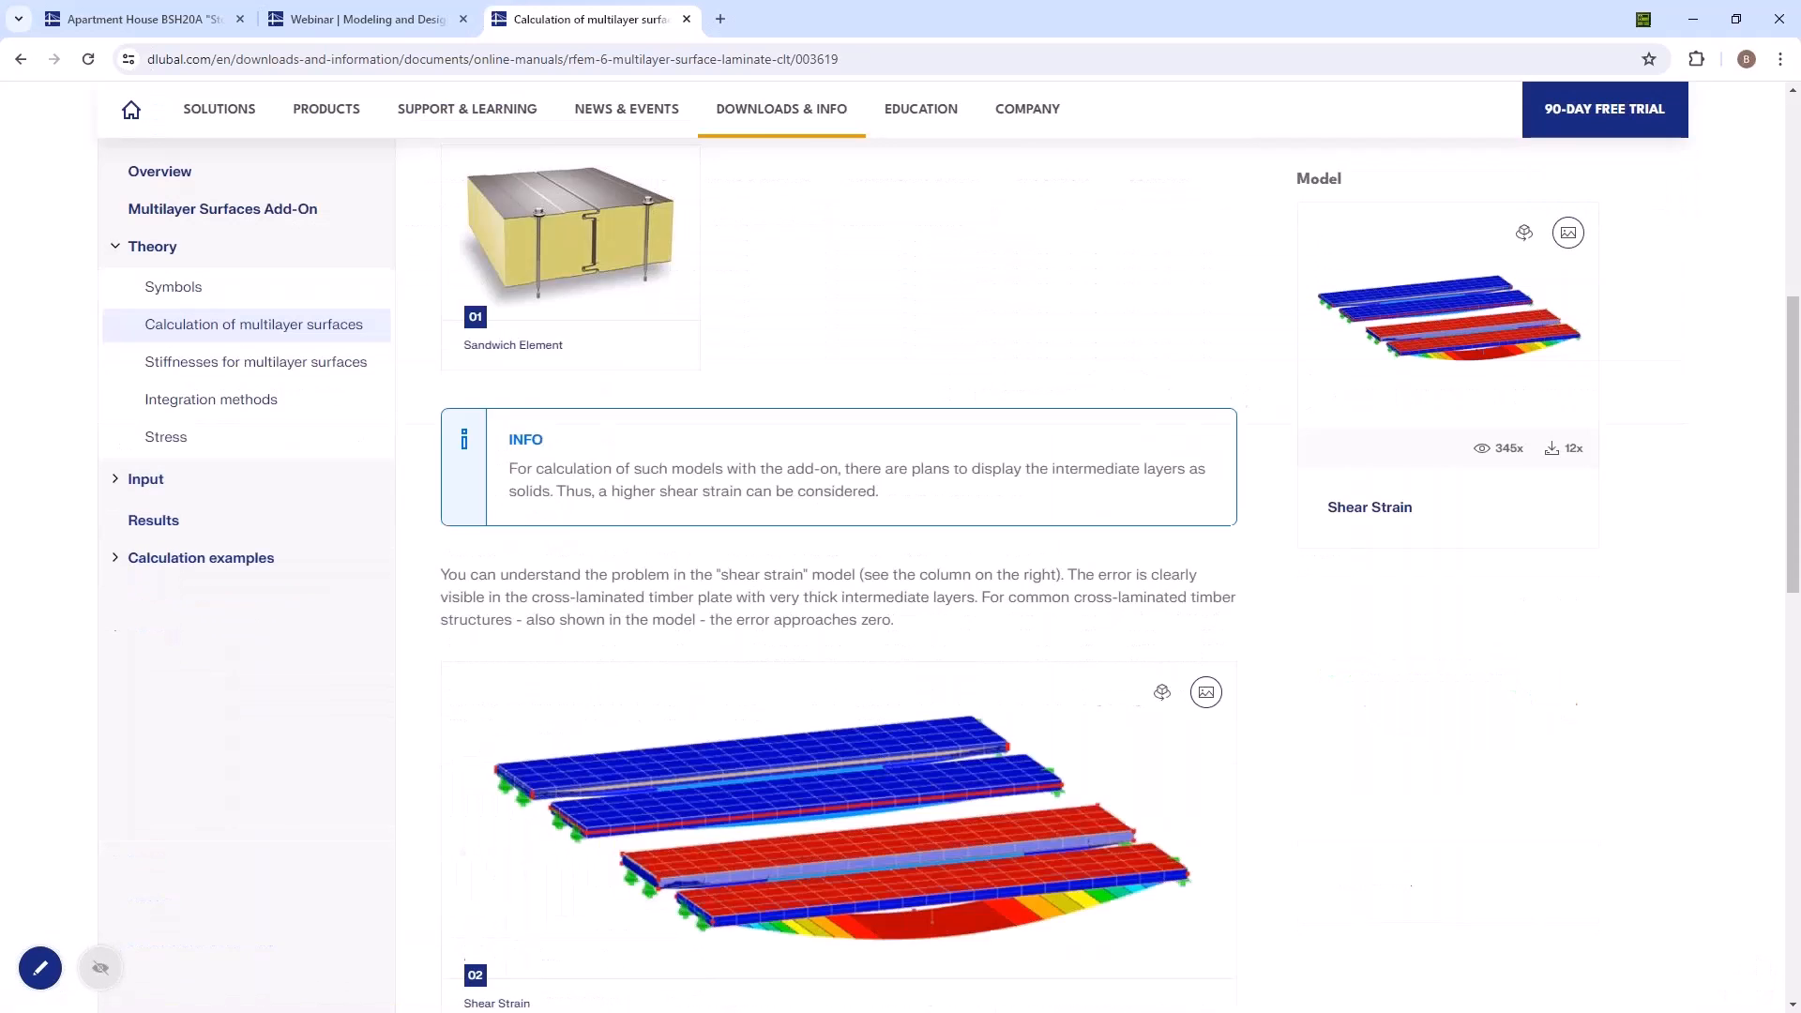
Review the manual page on stiffnesses for multilayer surfaces, from the layer stiffness matrices to the shear stiffness formulas
left_click(249, 360)
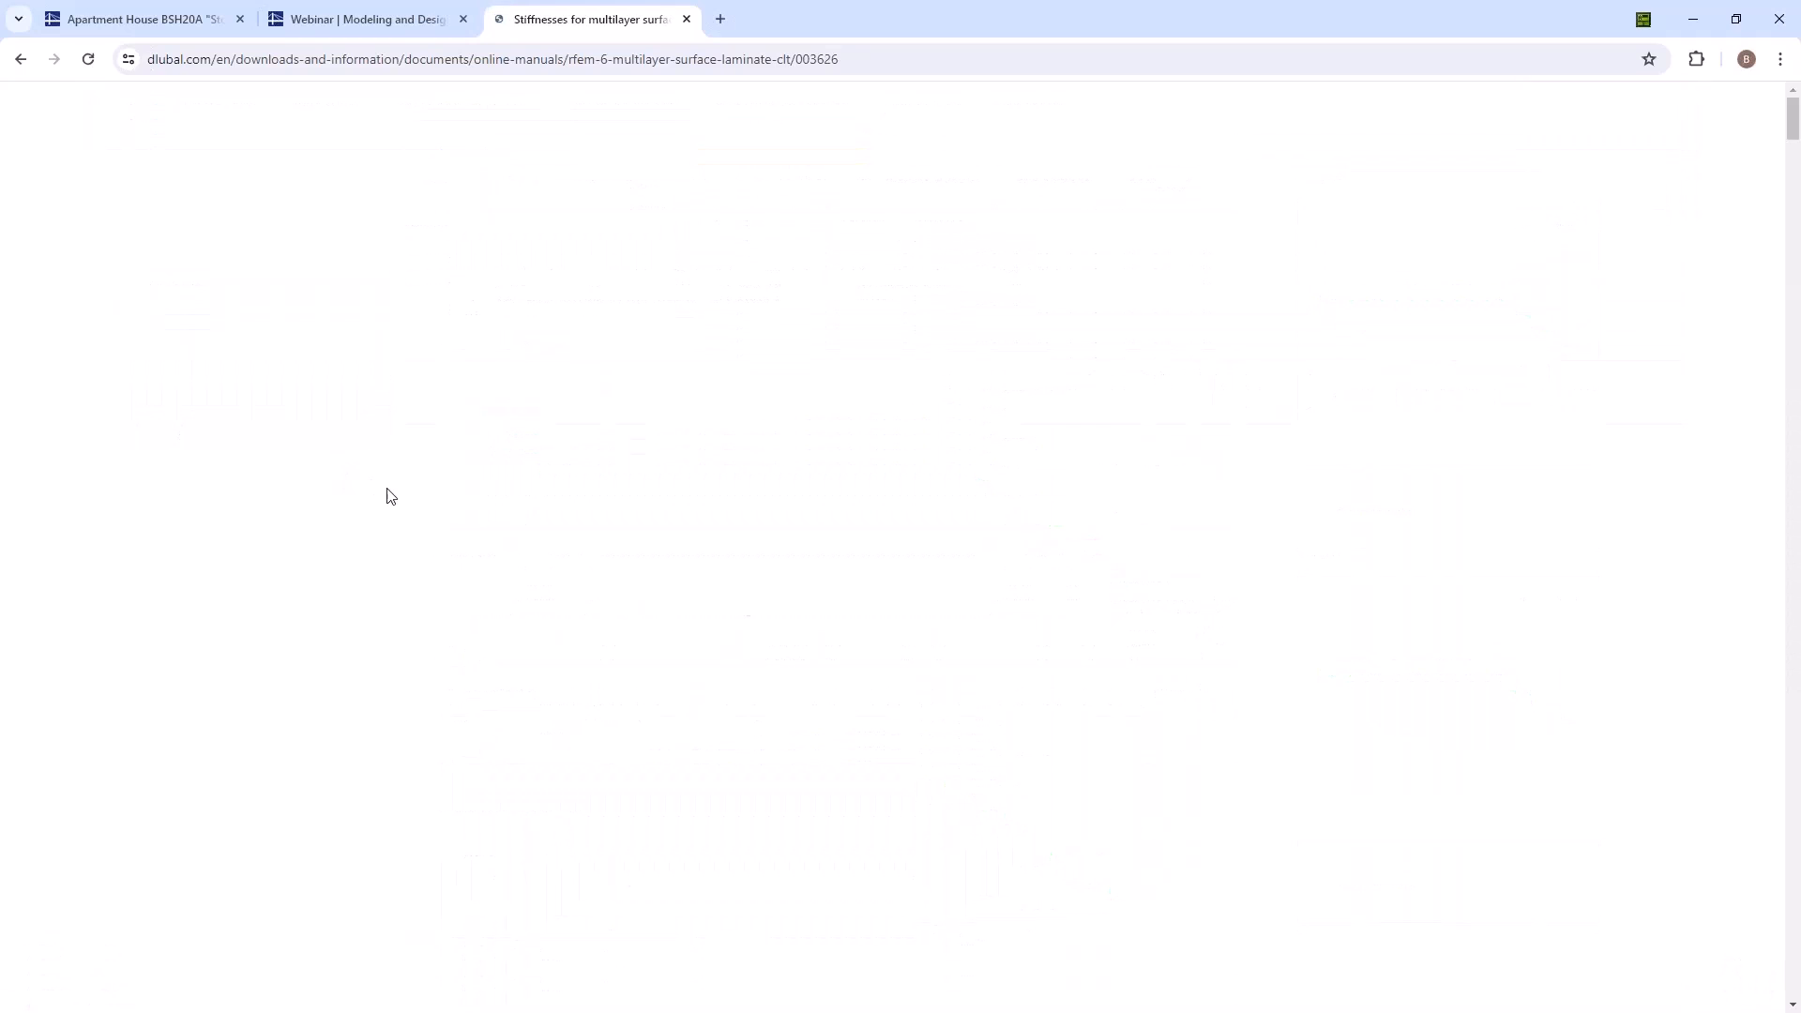
scroll(646, 544, "down", 10)
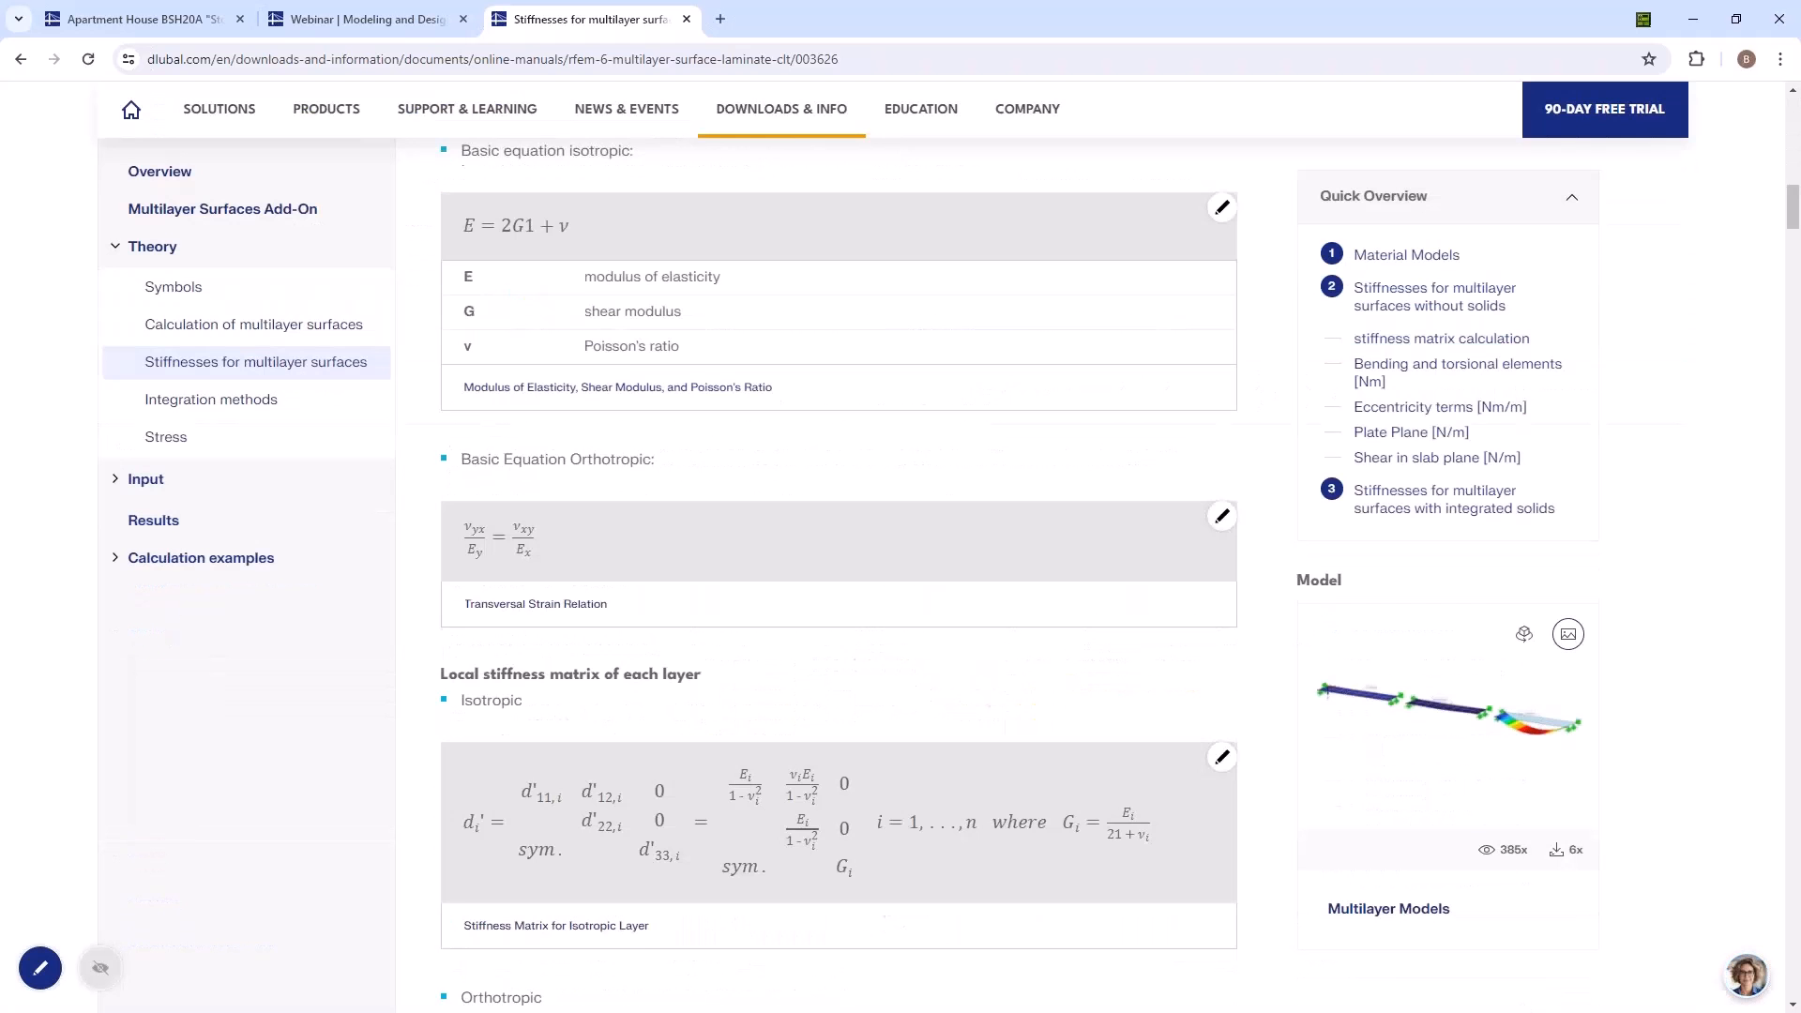
scroll(839, 576, "down", 20)
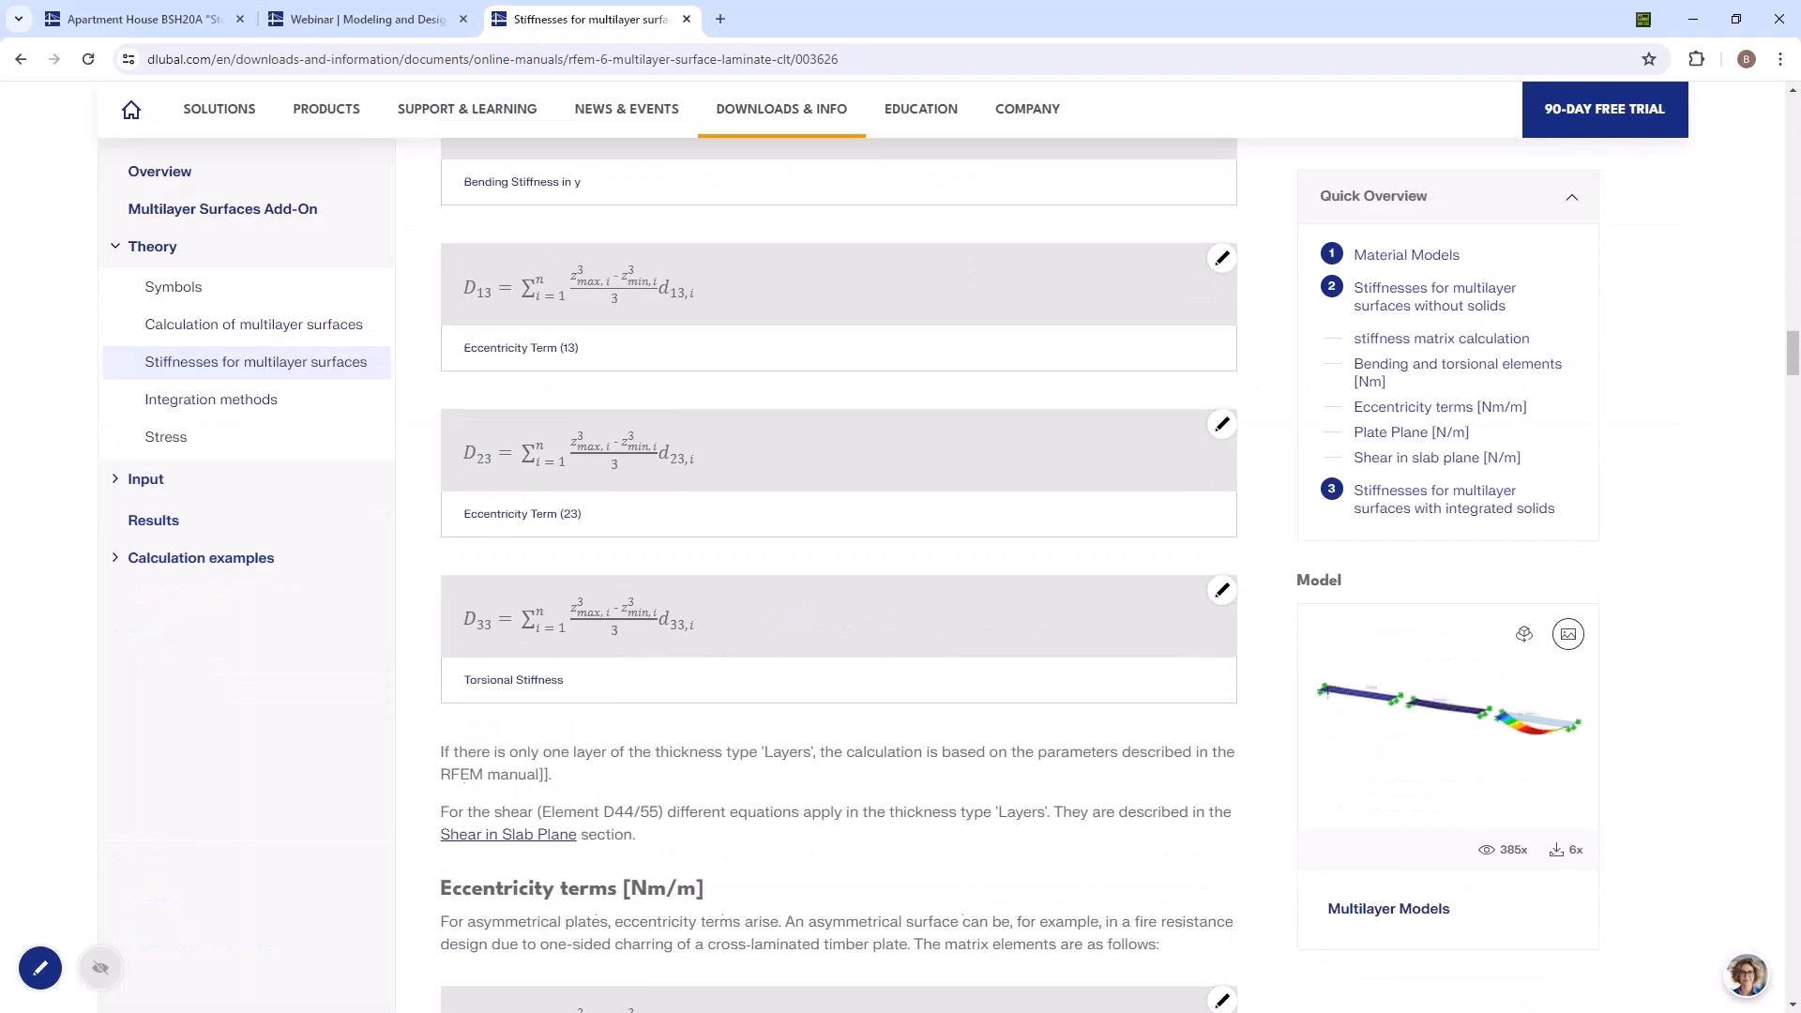
scroll(839, 575, "down", 15)
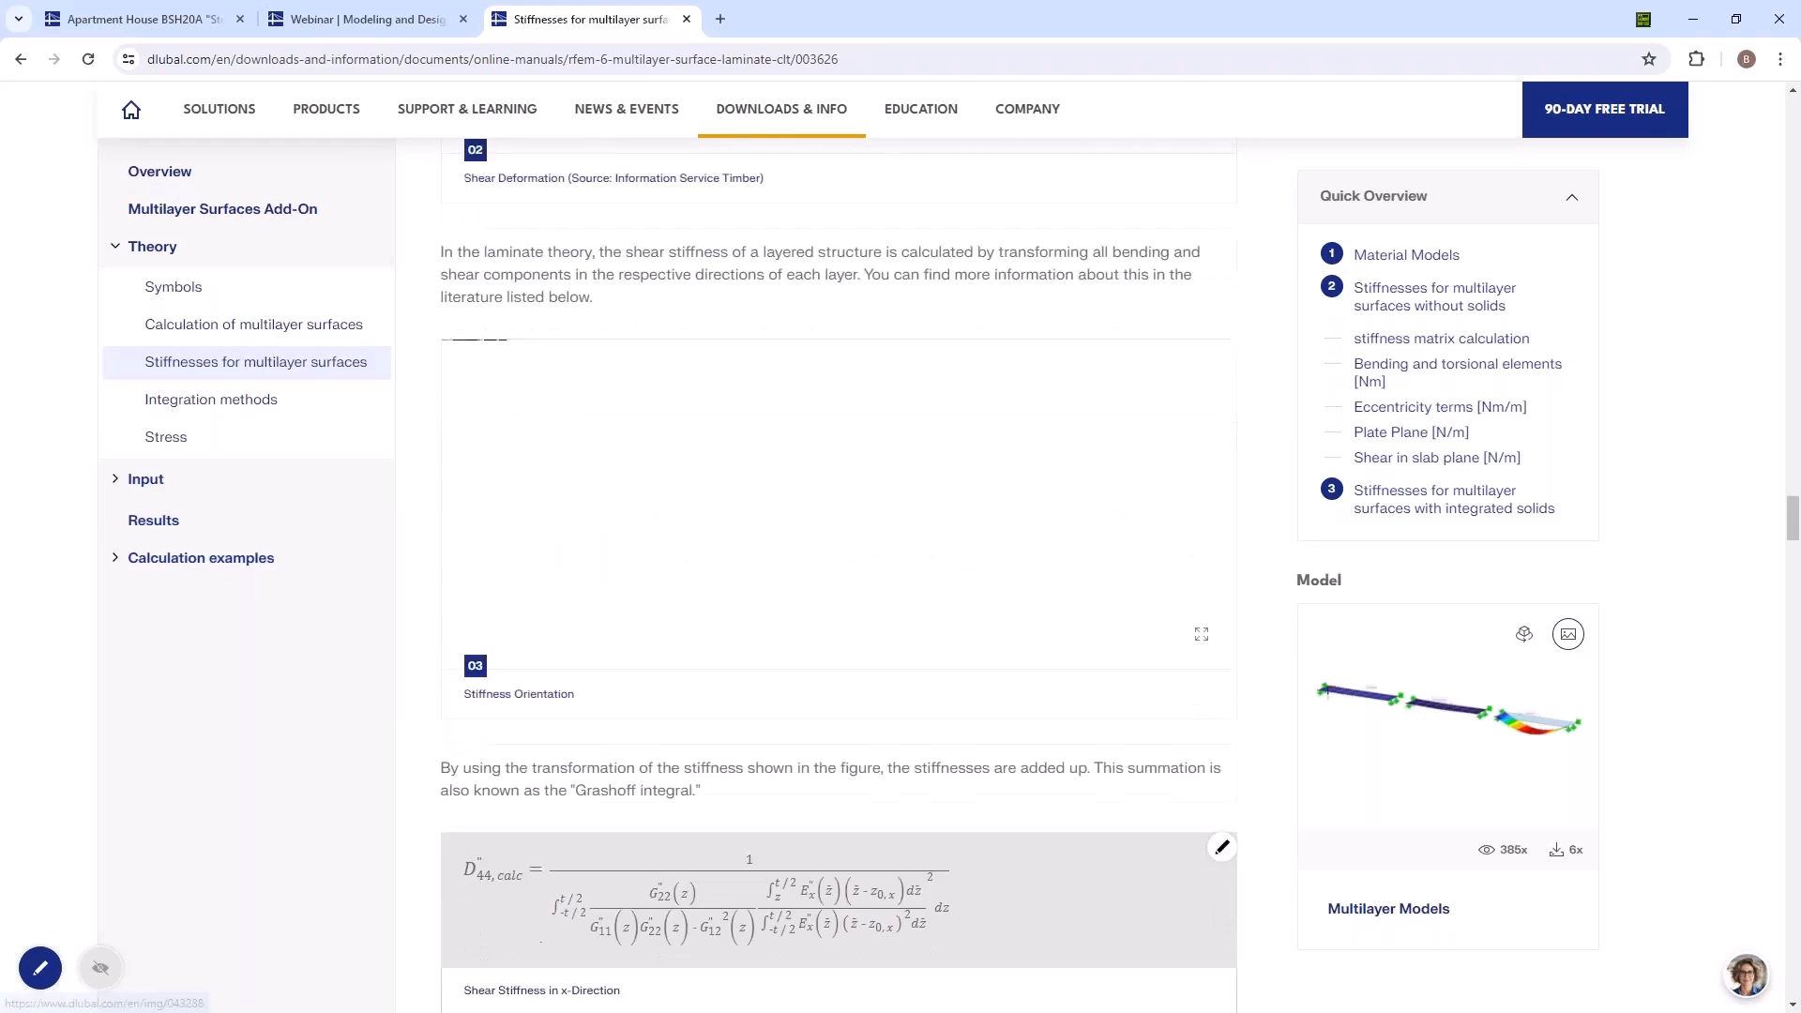
scroll(839, 575, "down", 12)
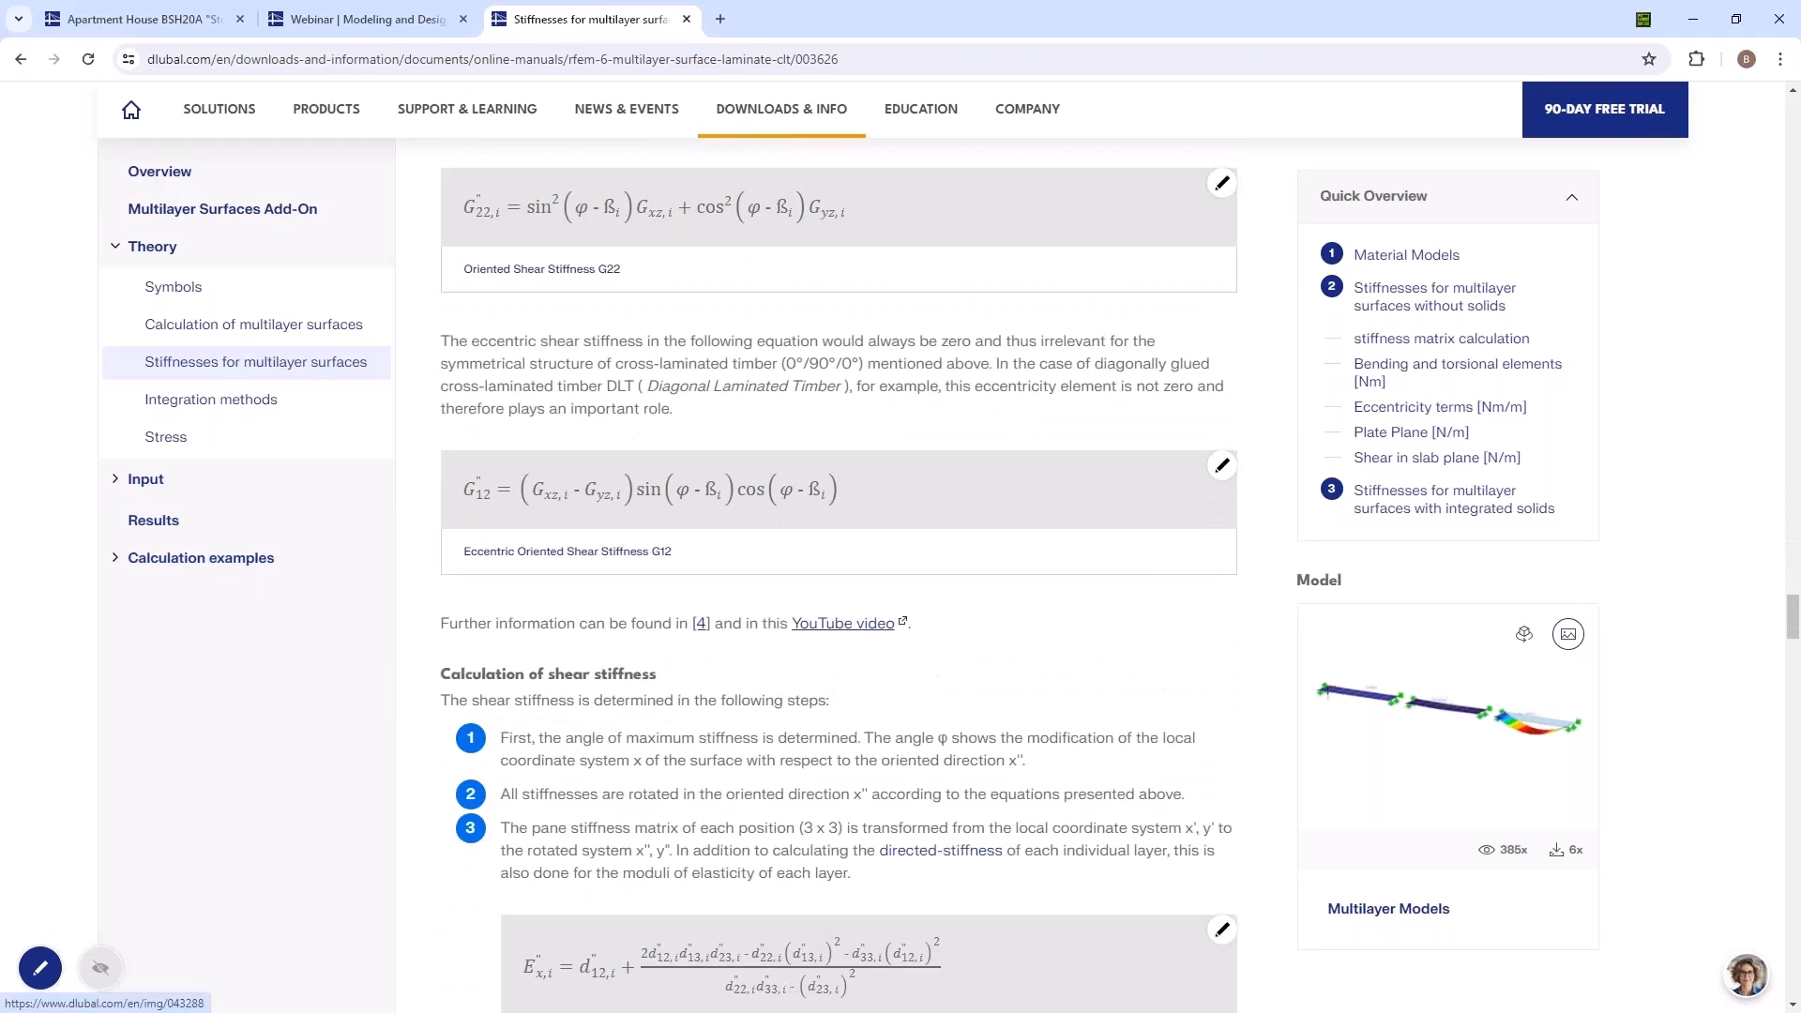
scroll(483, 540, "down", 20)
scroll(484, 539, "up", 15)
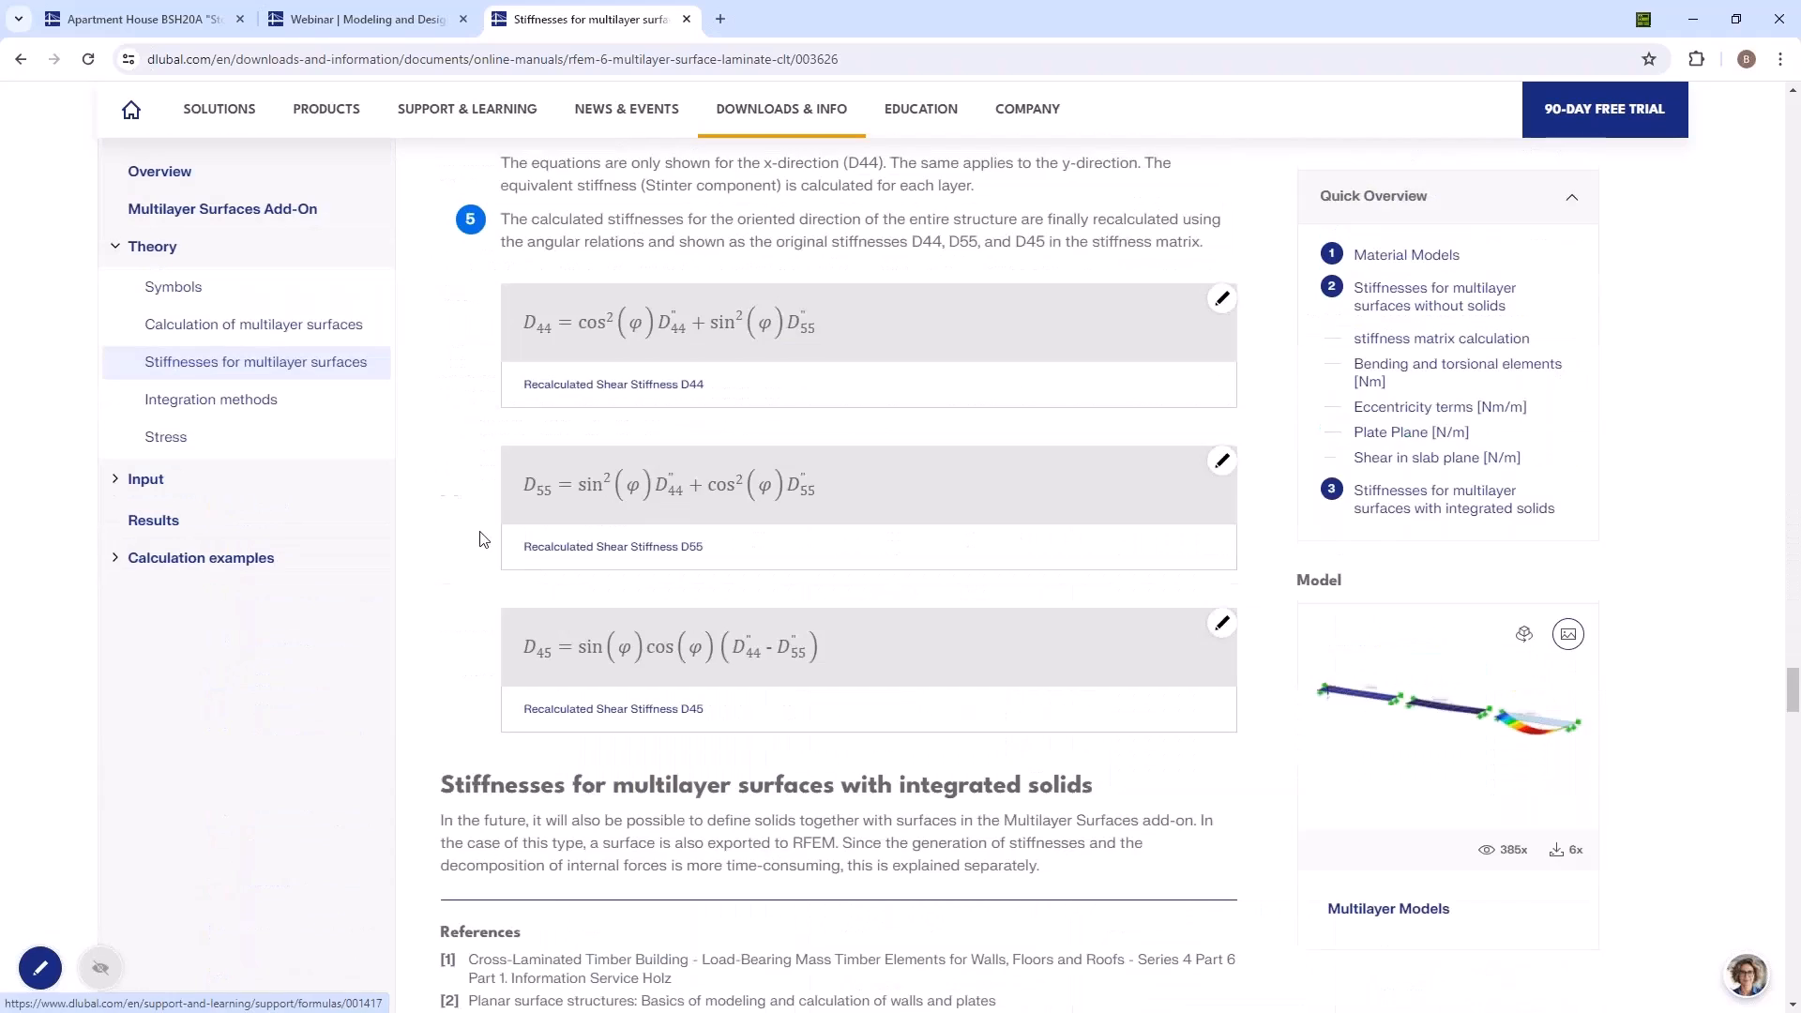
Examine the shear strength failure mechanisms on the manual's Stress page, and return to the thickness settings in RFEM
left_click(180, 439)
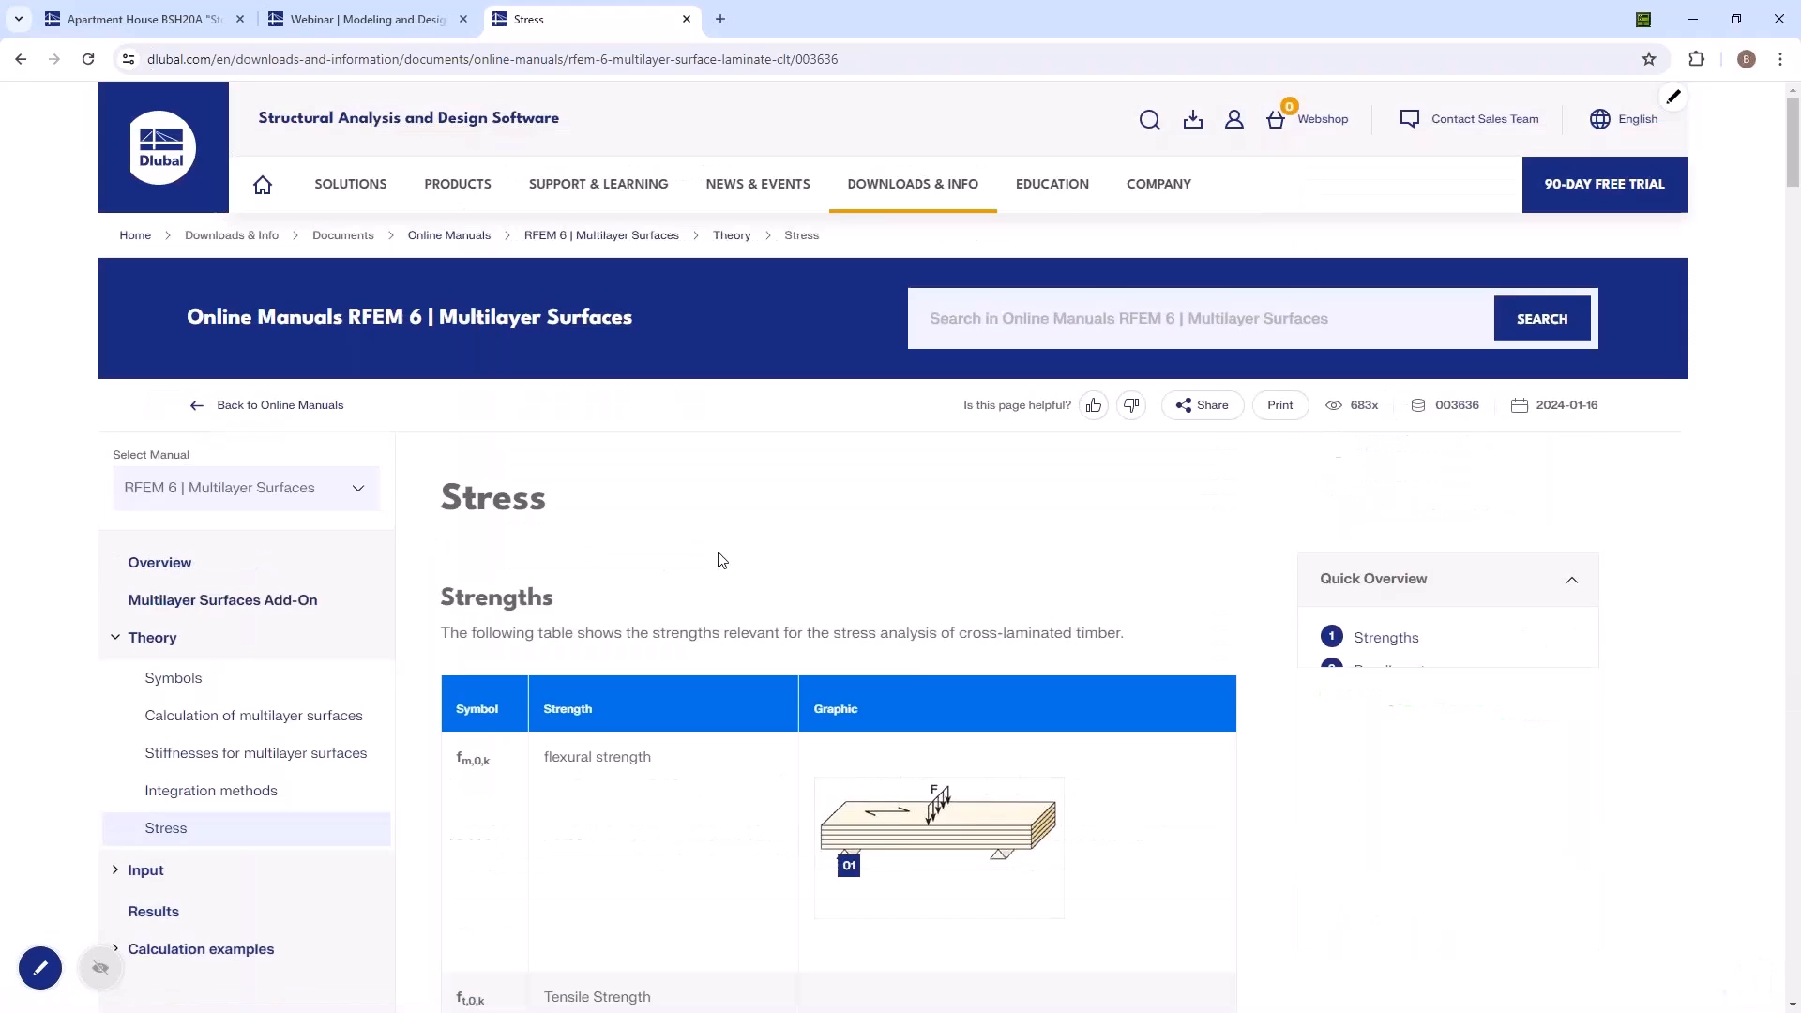
scroll(721, 560, "down", 15)
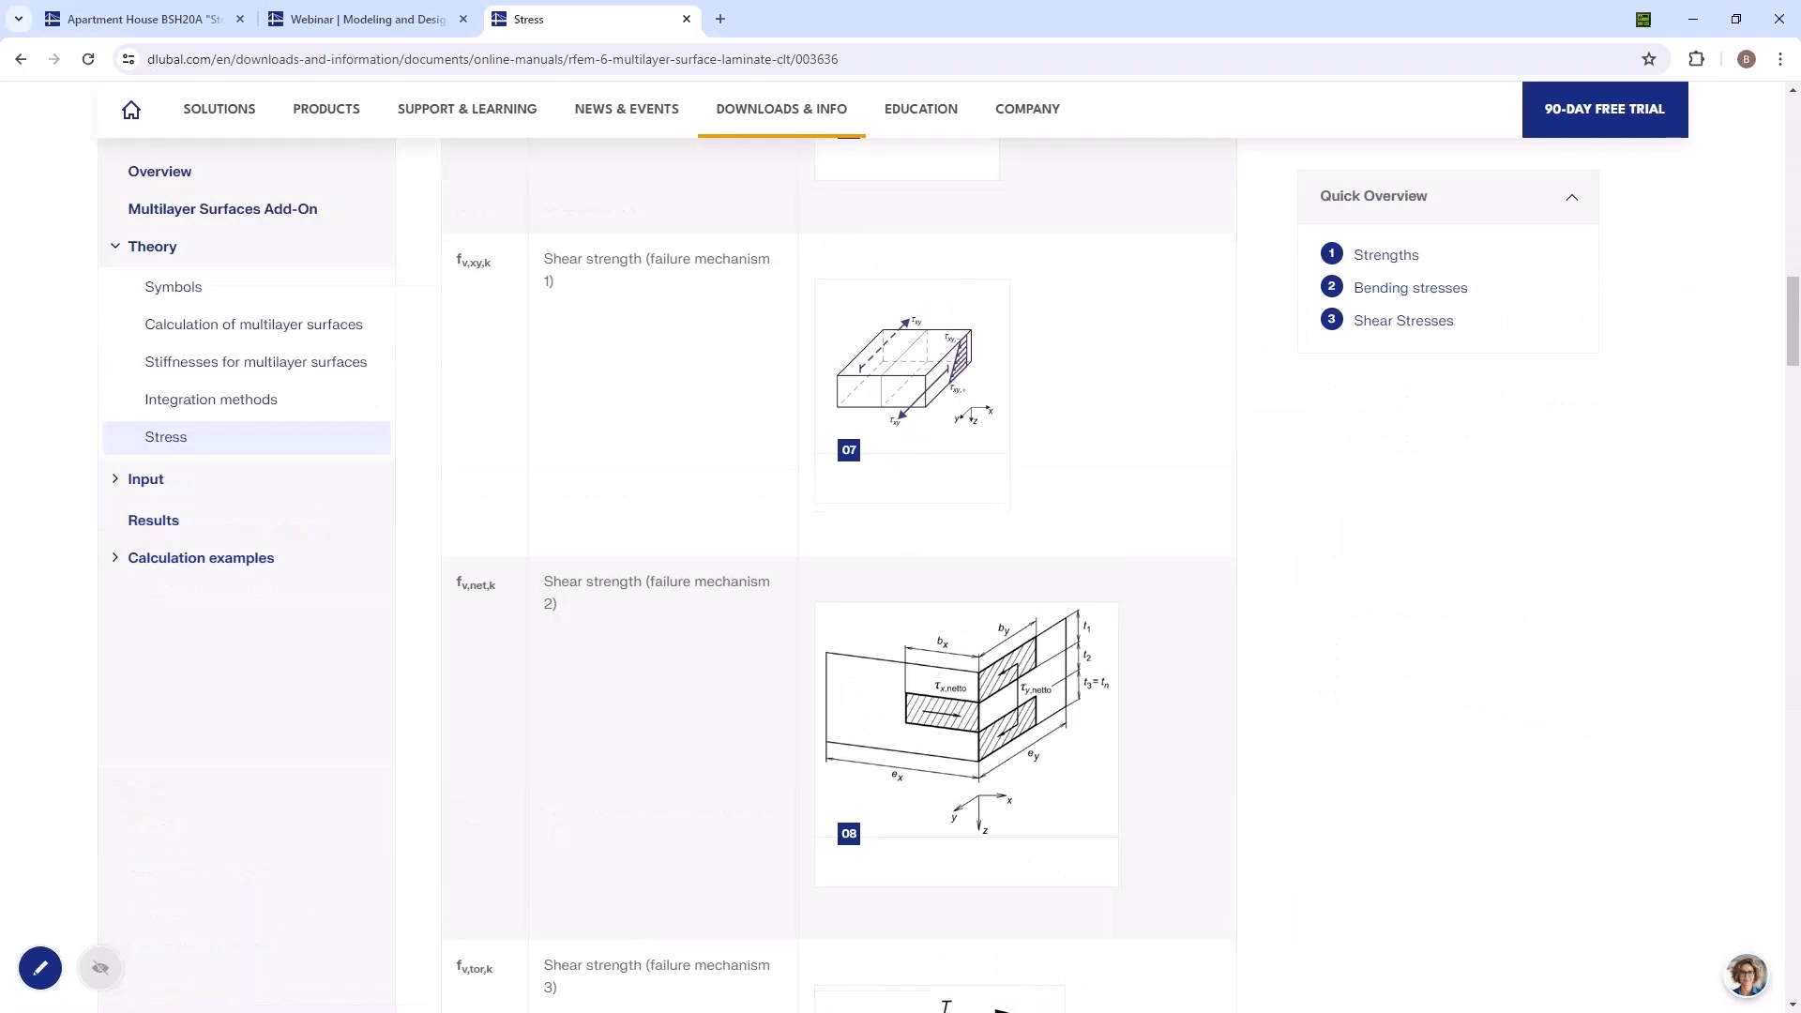
scroll(777, 640, "down", 3)
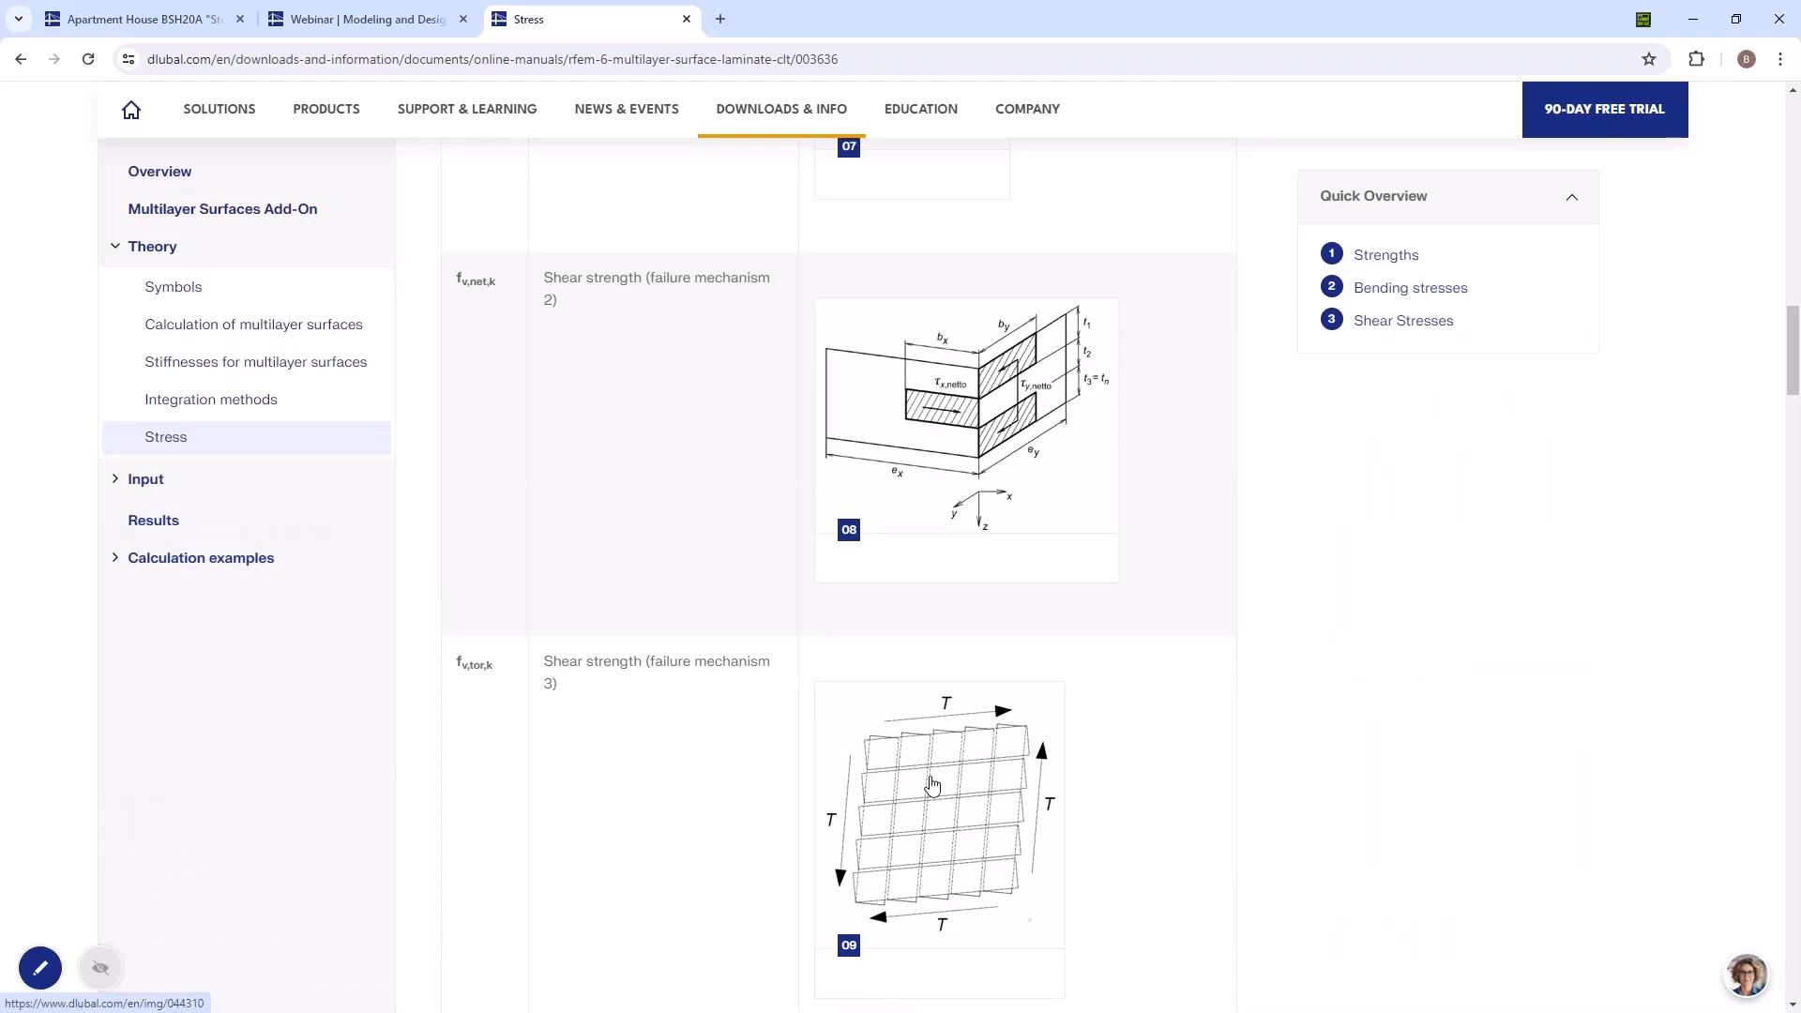
scroll(932, 784, "down", 6)
scroll(919, 535, "up", 3)
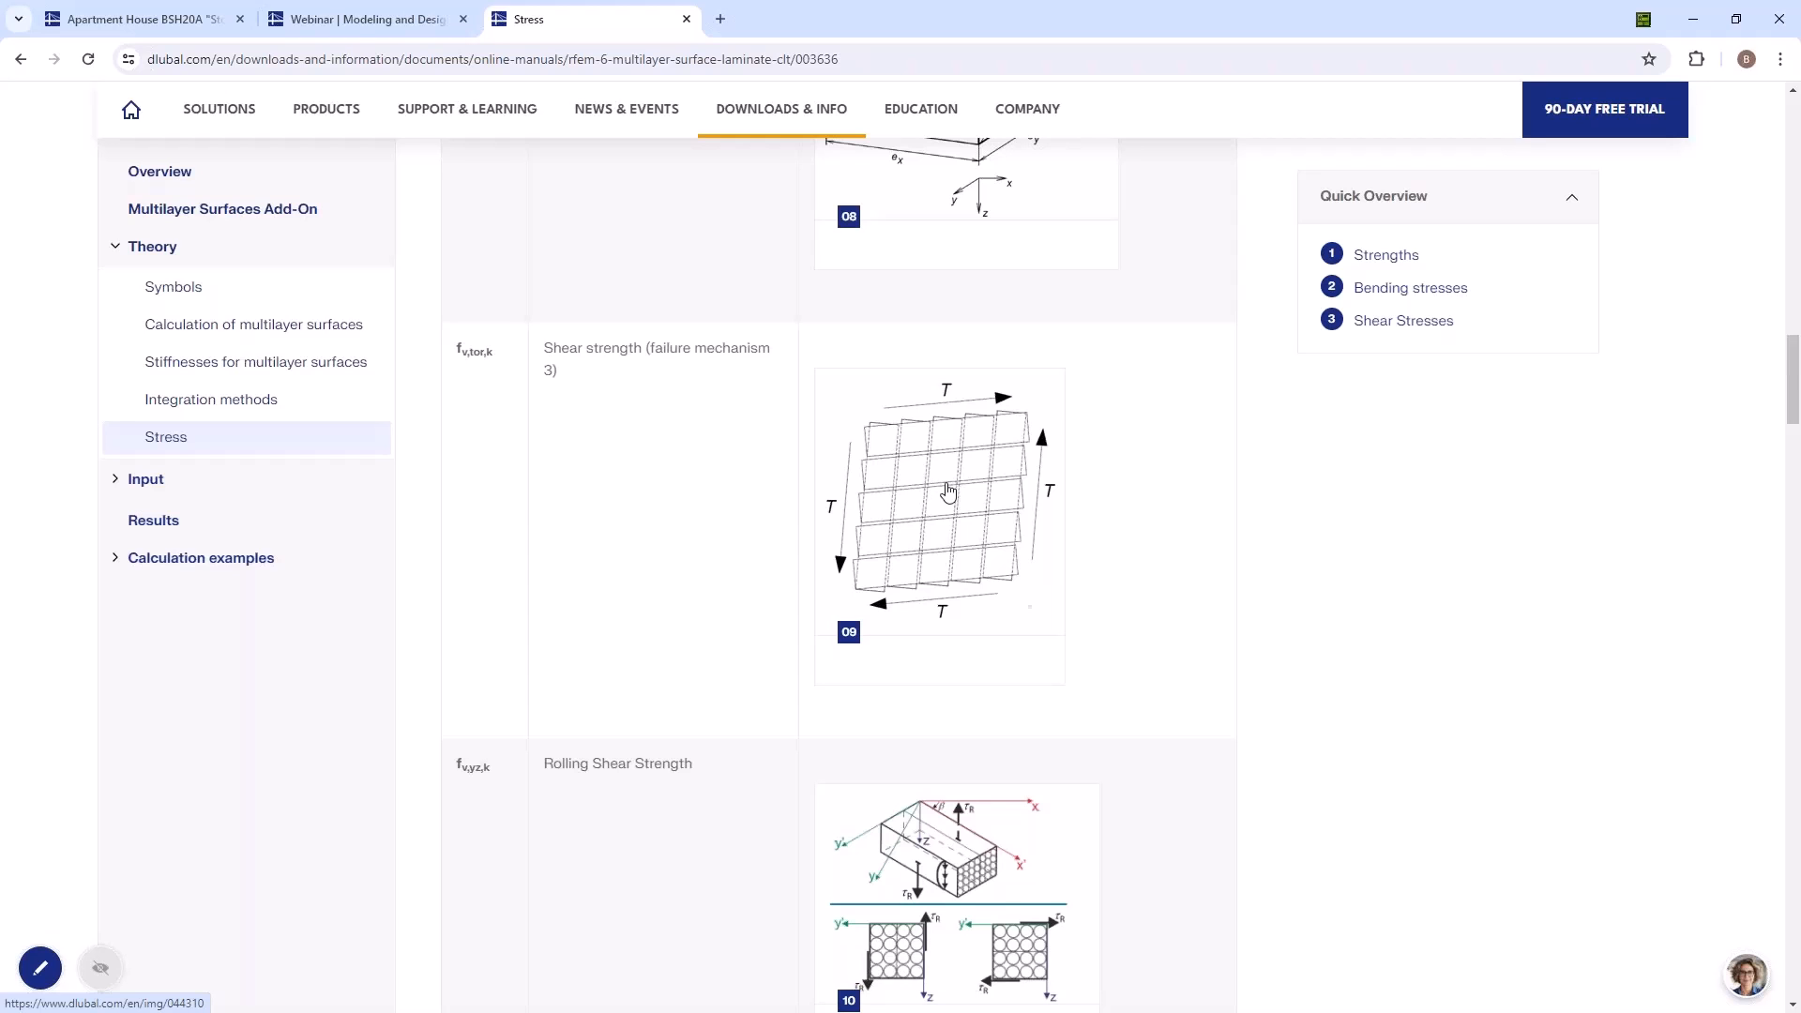
left_click(1687, 21)
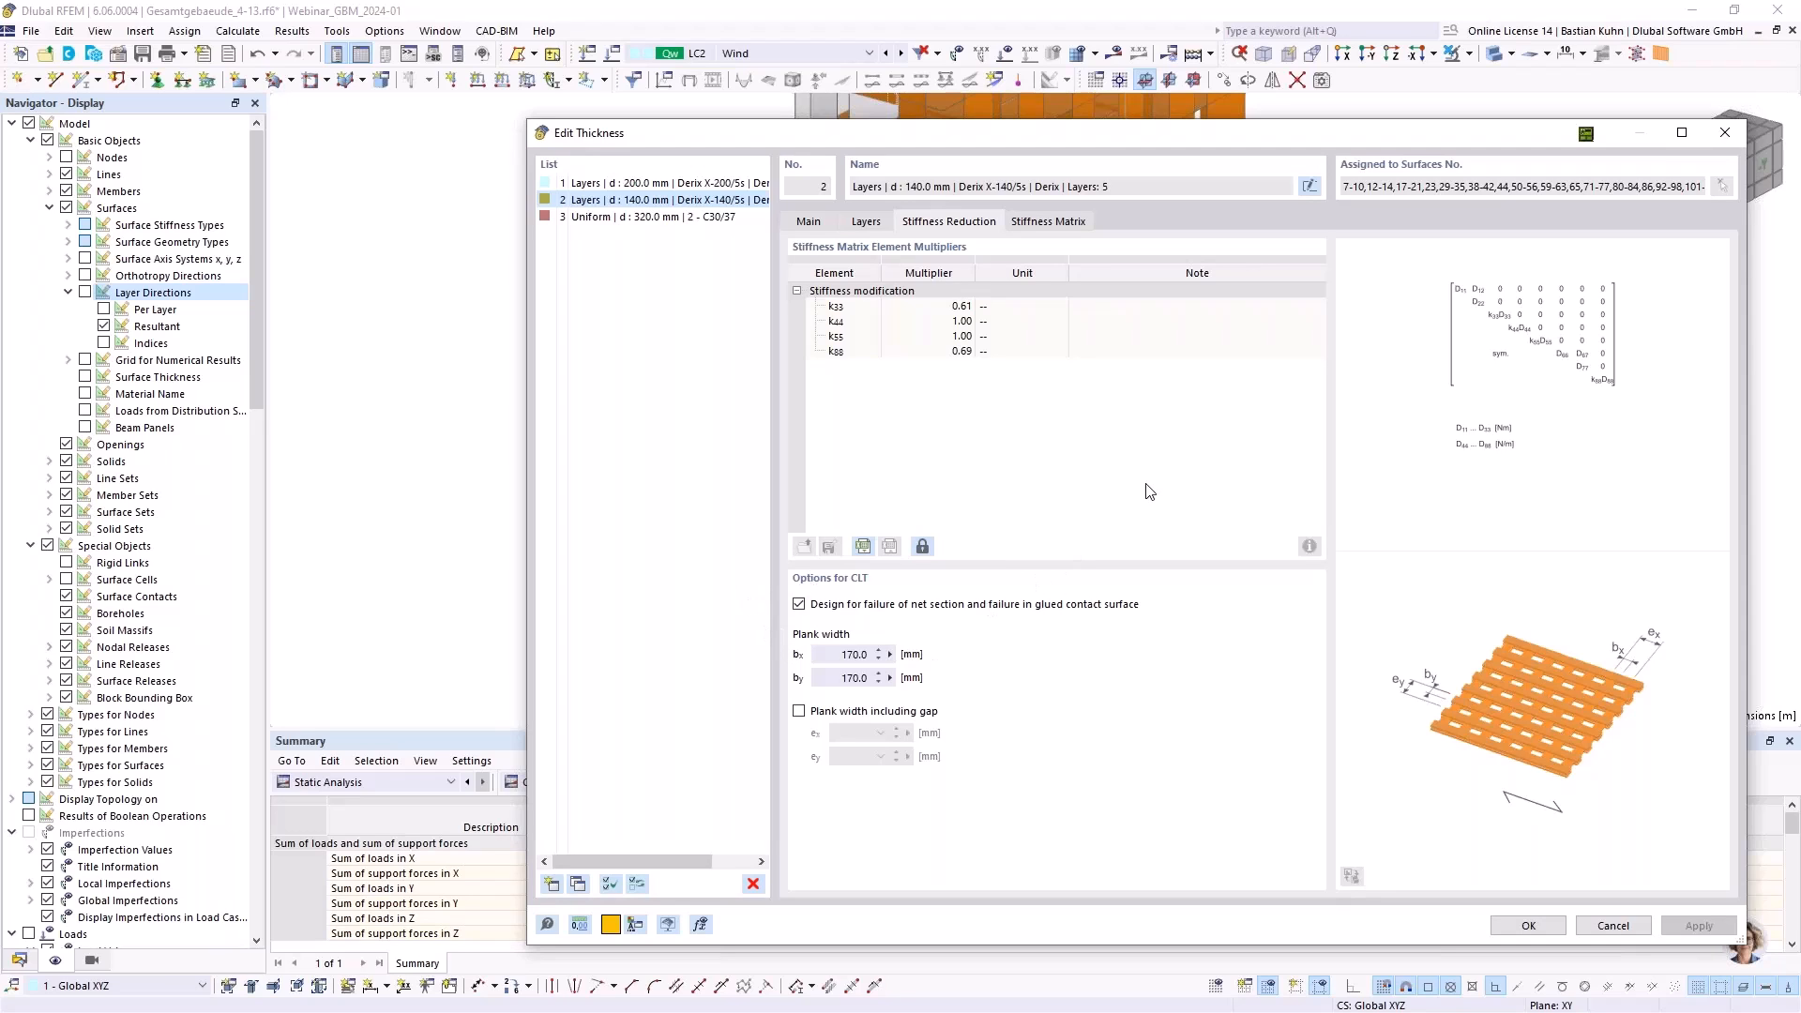
Point out the k88 stiffness multiplier of the 140 mm CLT thickness, and close the thickness and surface settings
left_click(949, 352)
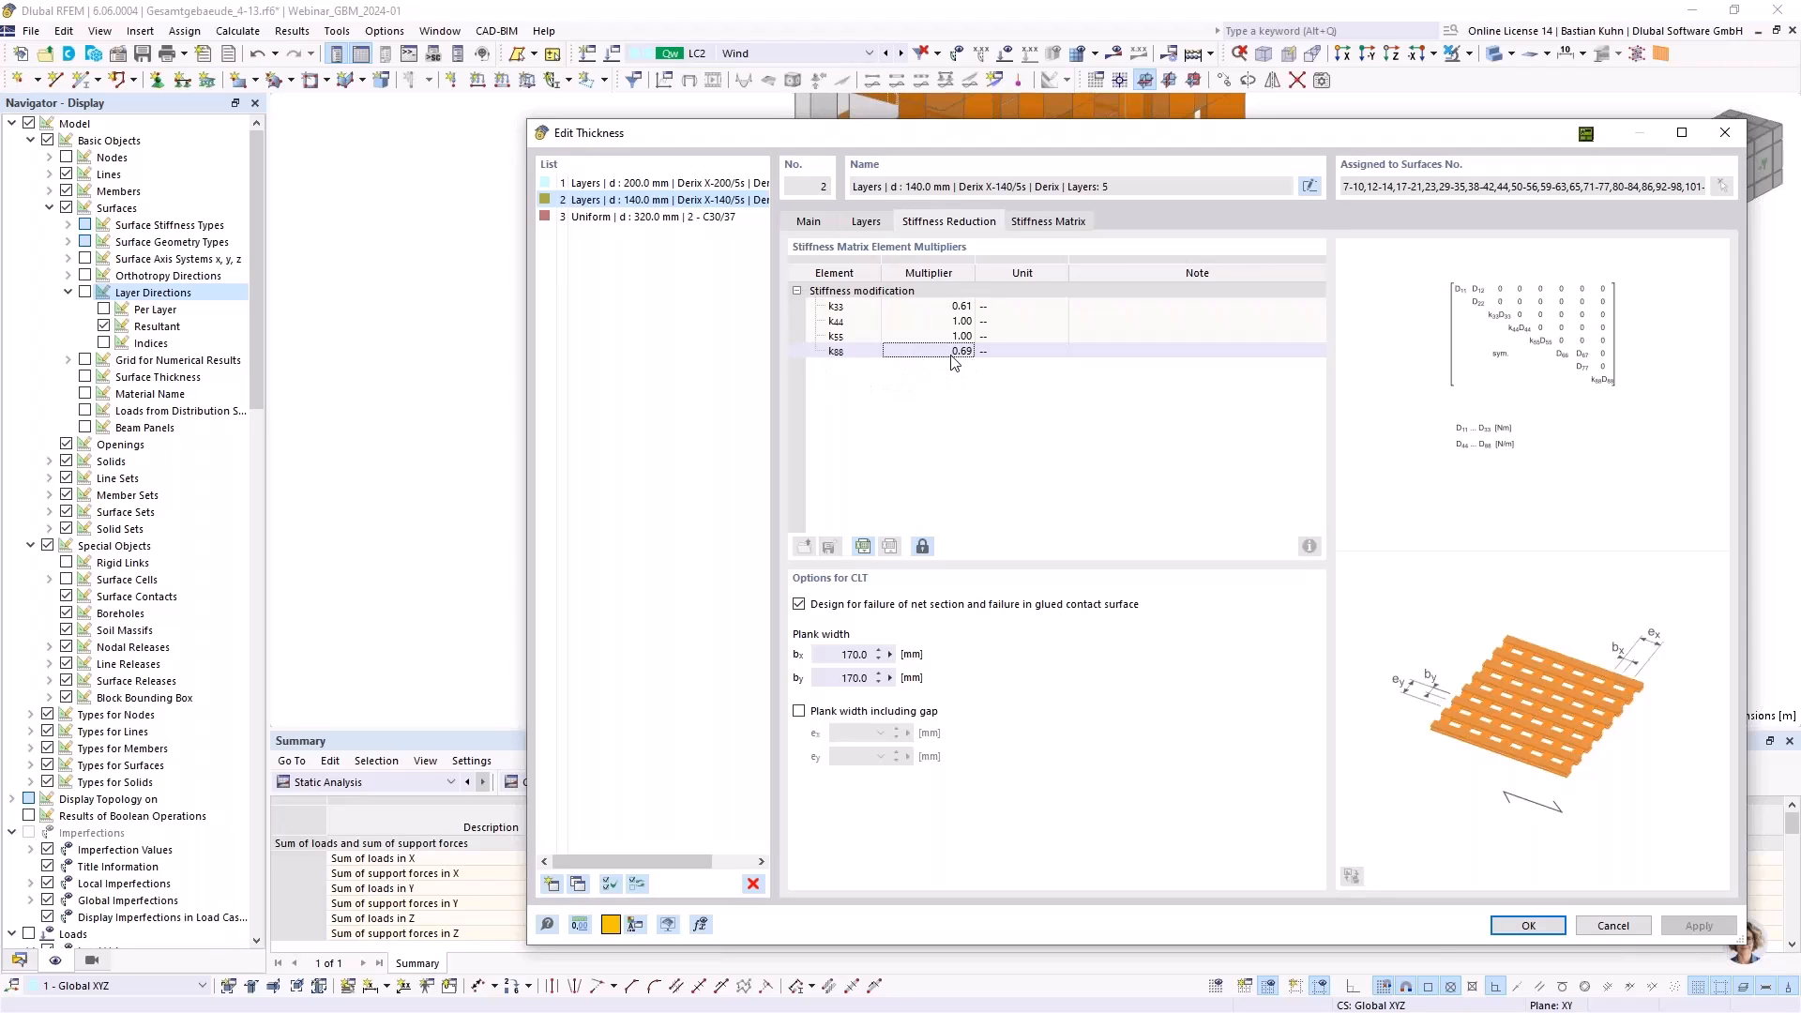
left_click(1738, 140)
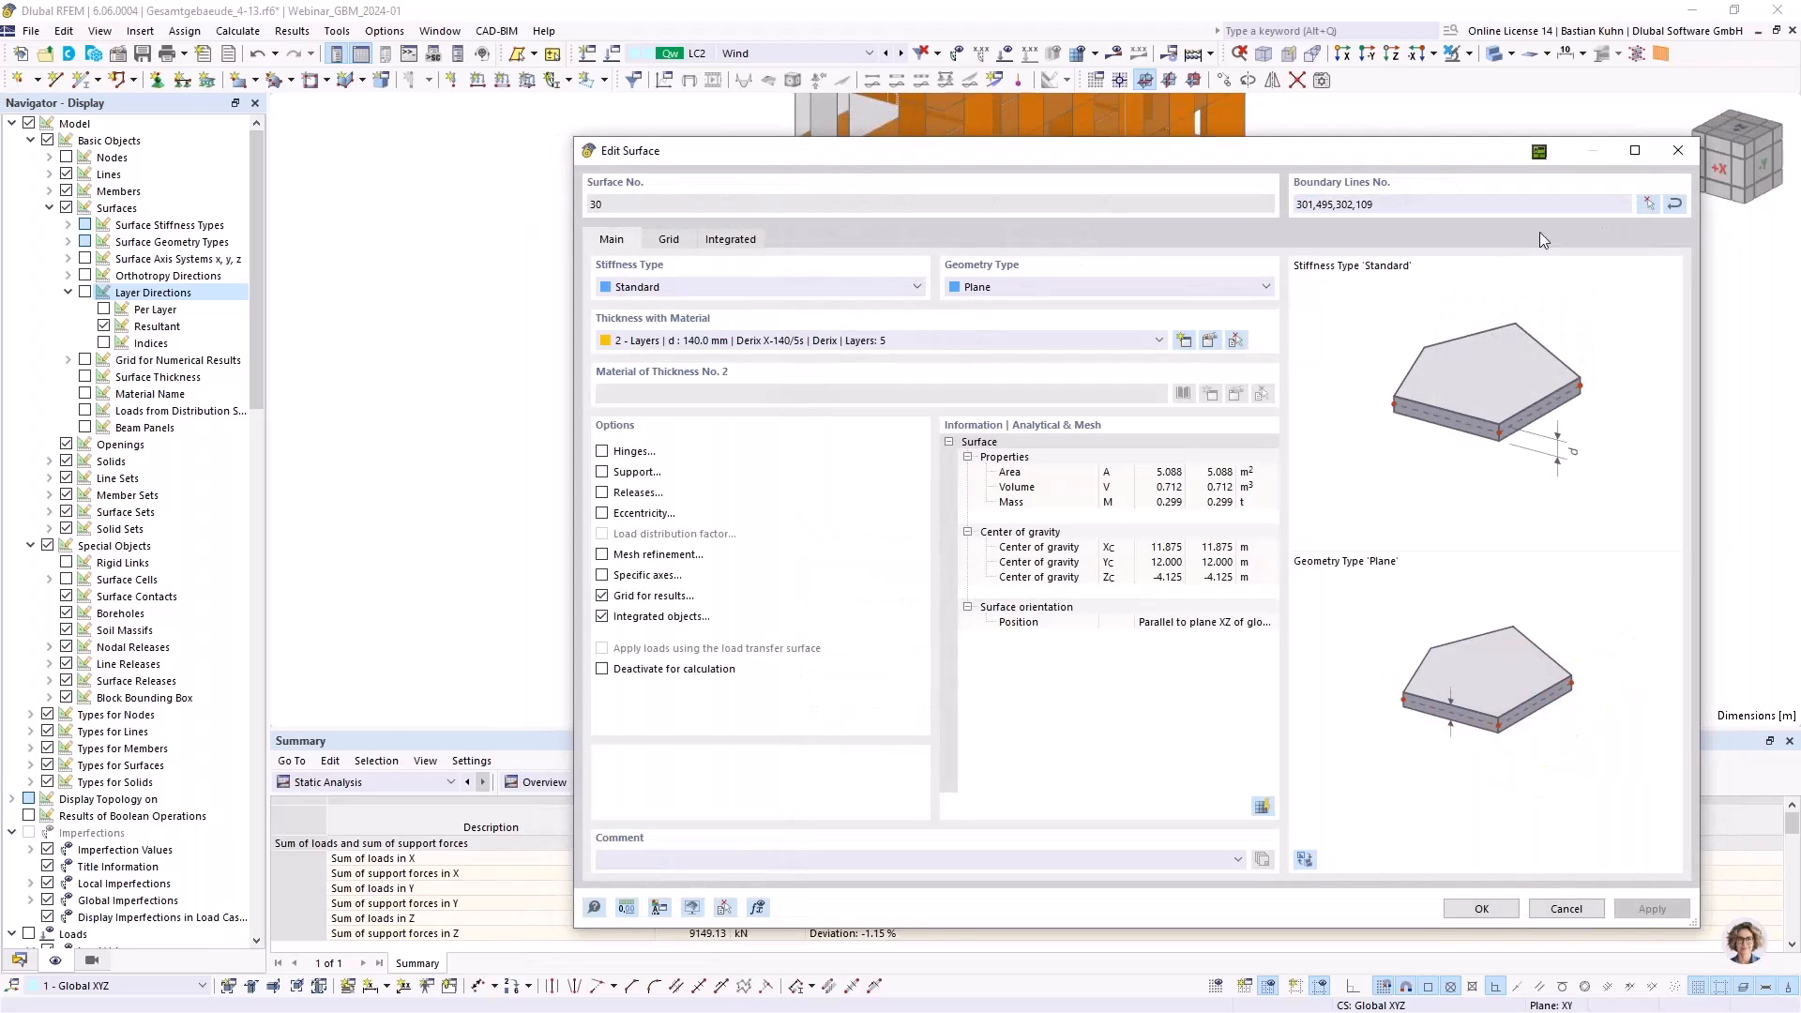
left_click(1676, 155)
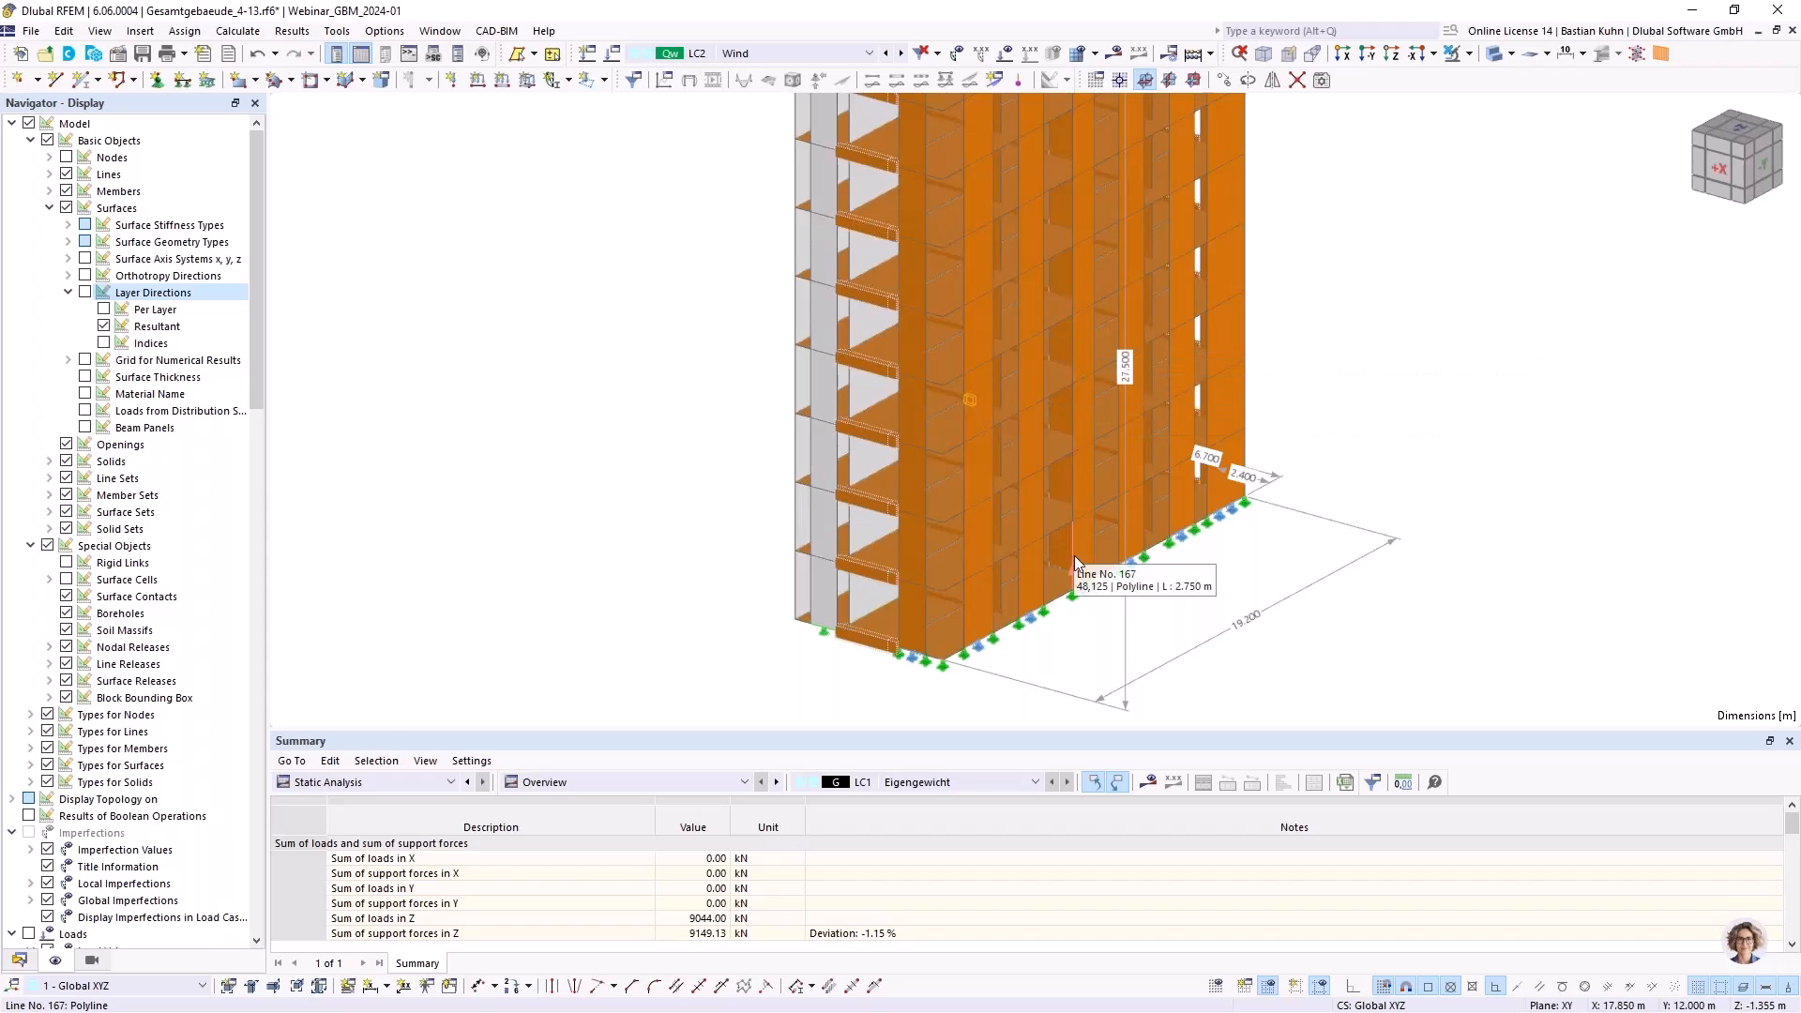
Display the LC2 wind loads on the whole building, hide them again, and take a closer look at the uppermost story
scroll(970, 437, "down", 5)
mouse_move(965, 423)
middle_mouse_down()
mouse_move(900, 461)
mouse_move(1101, 459)
mouse_move(1070, 488)
mouse_move(982, 466)
mouse_move(966, 394)
middle_mouse_up()
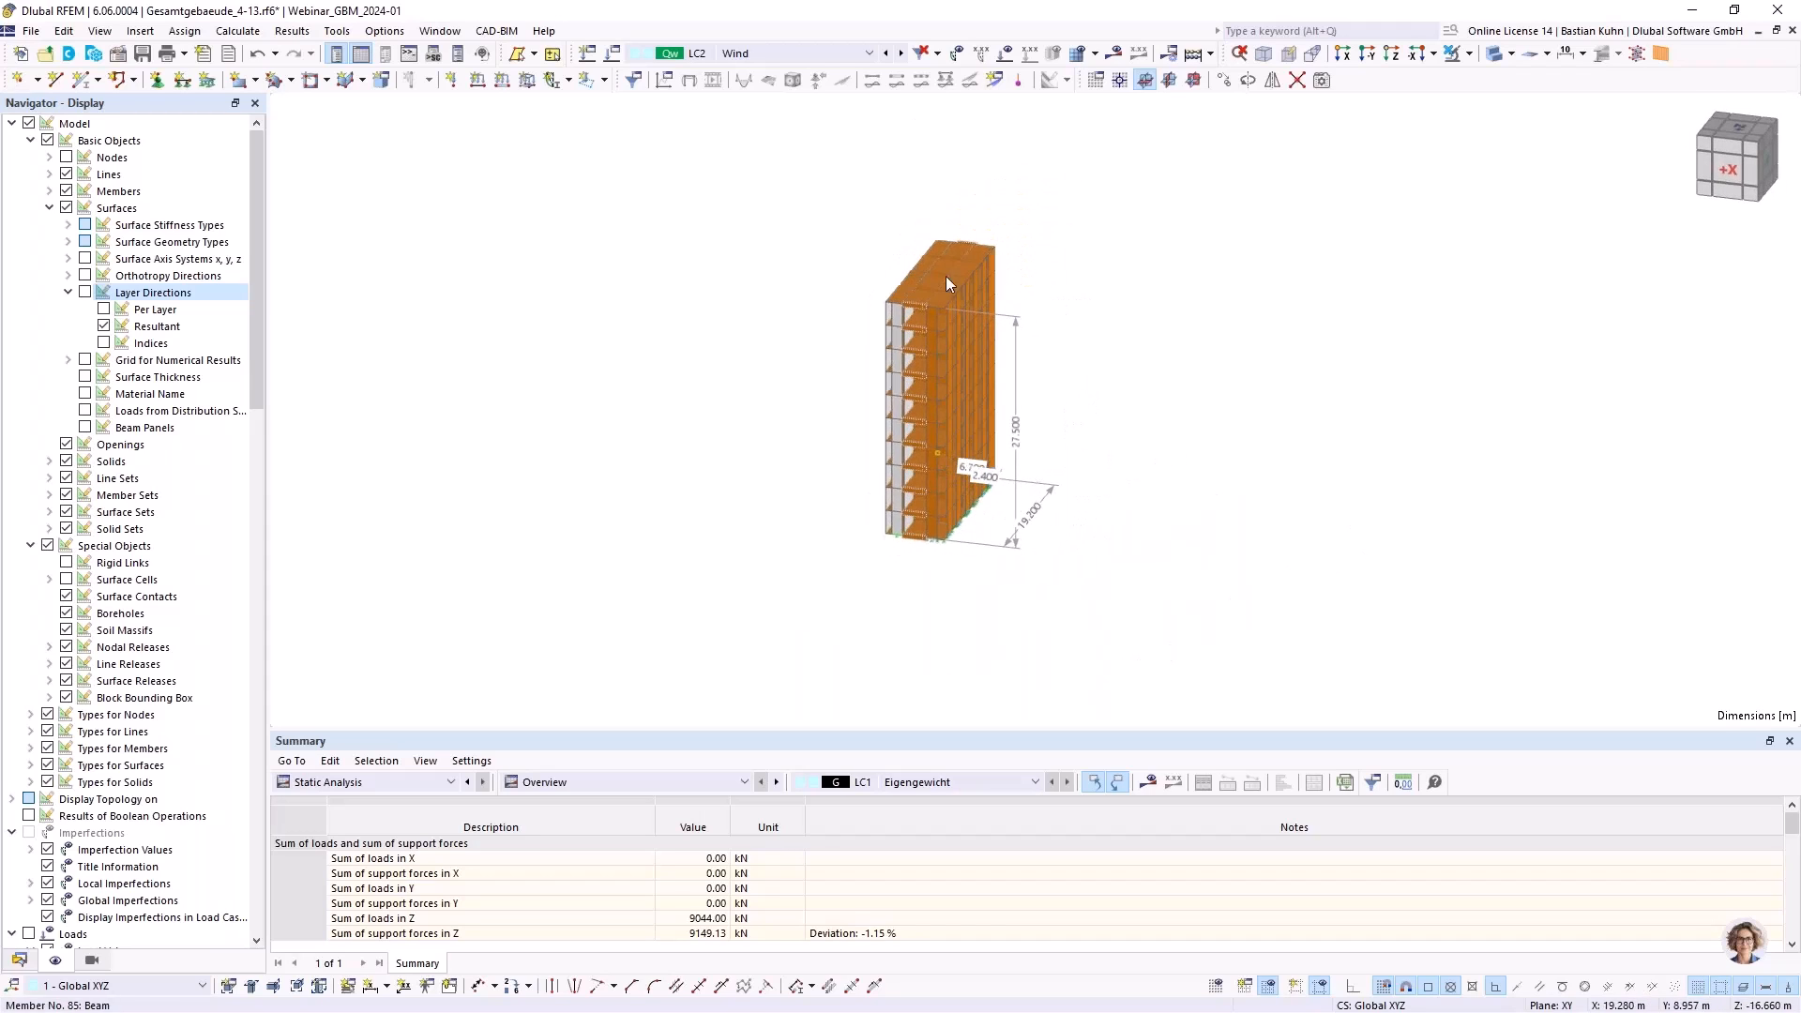
left_click(1006, 54)
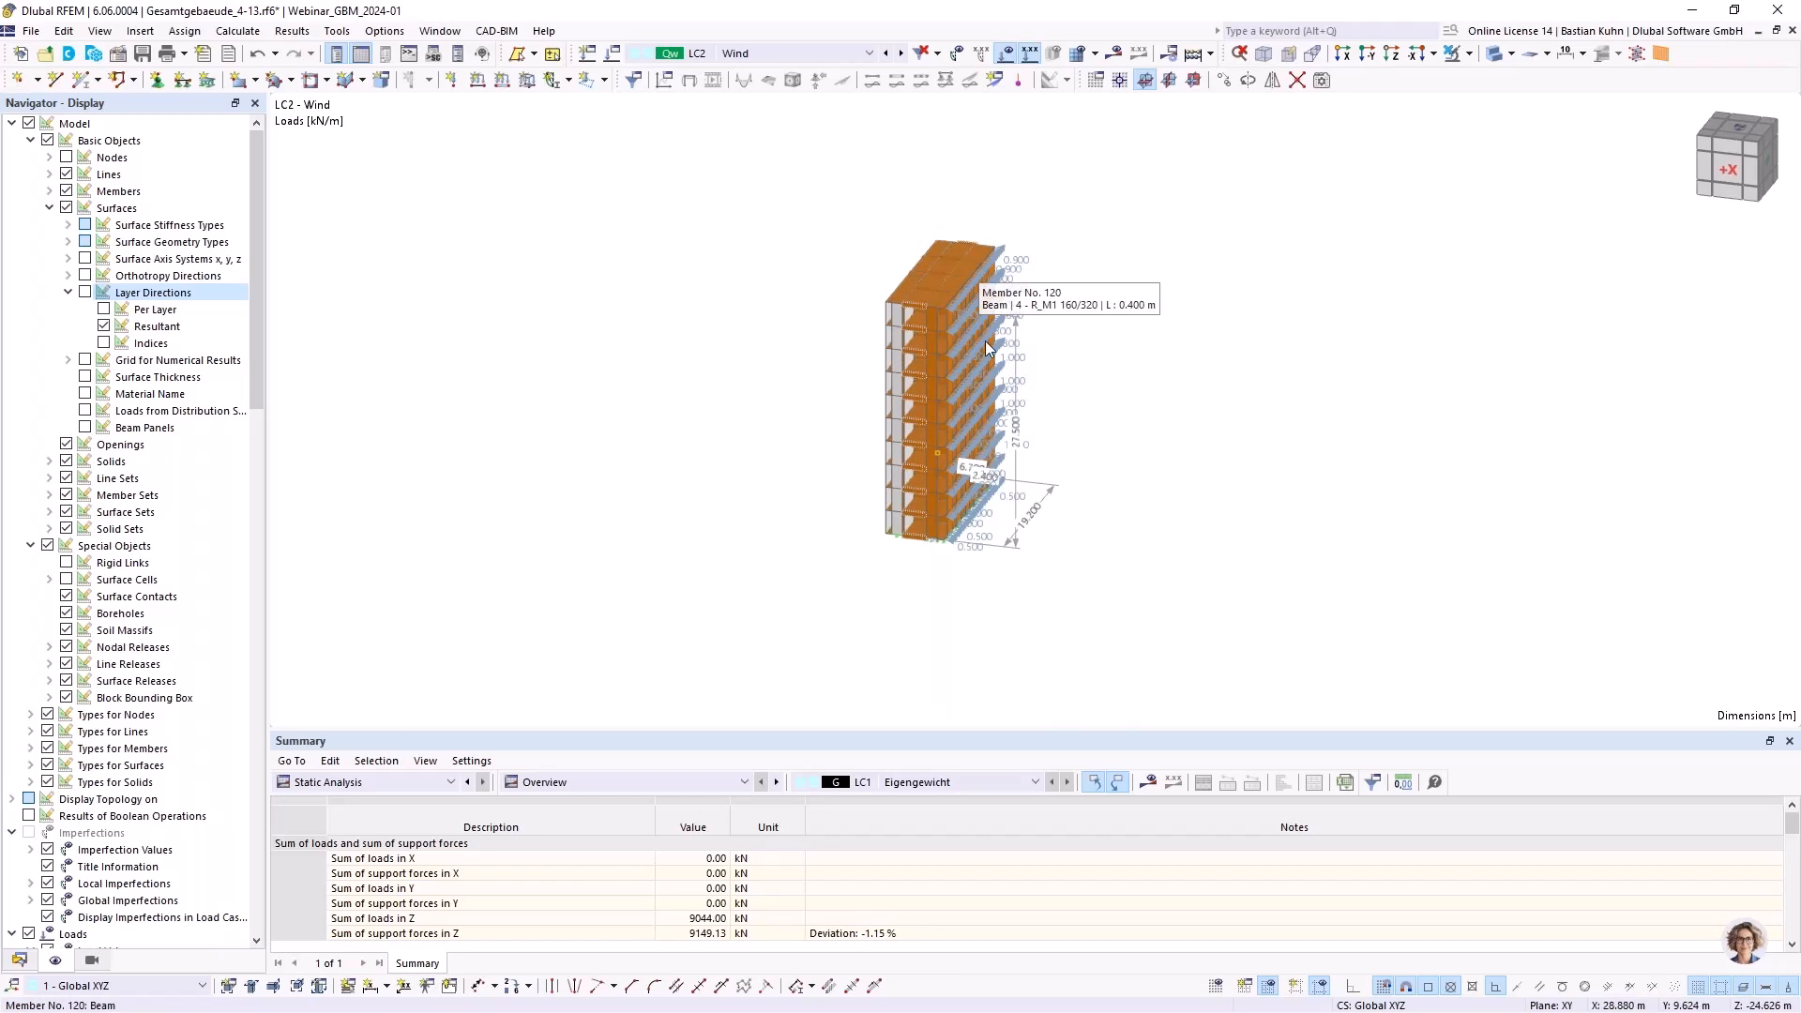
left_click(1006, 53)
scroll(898, 339, "up", 5)
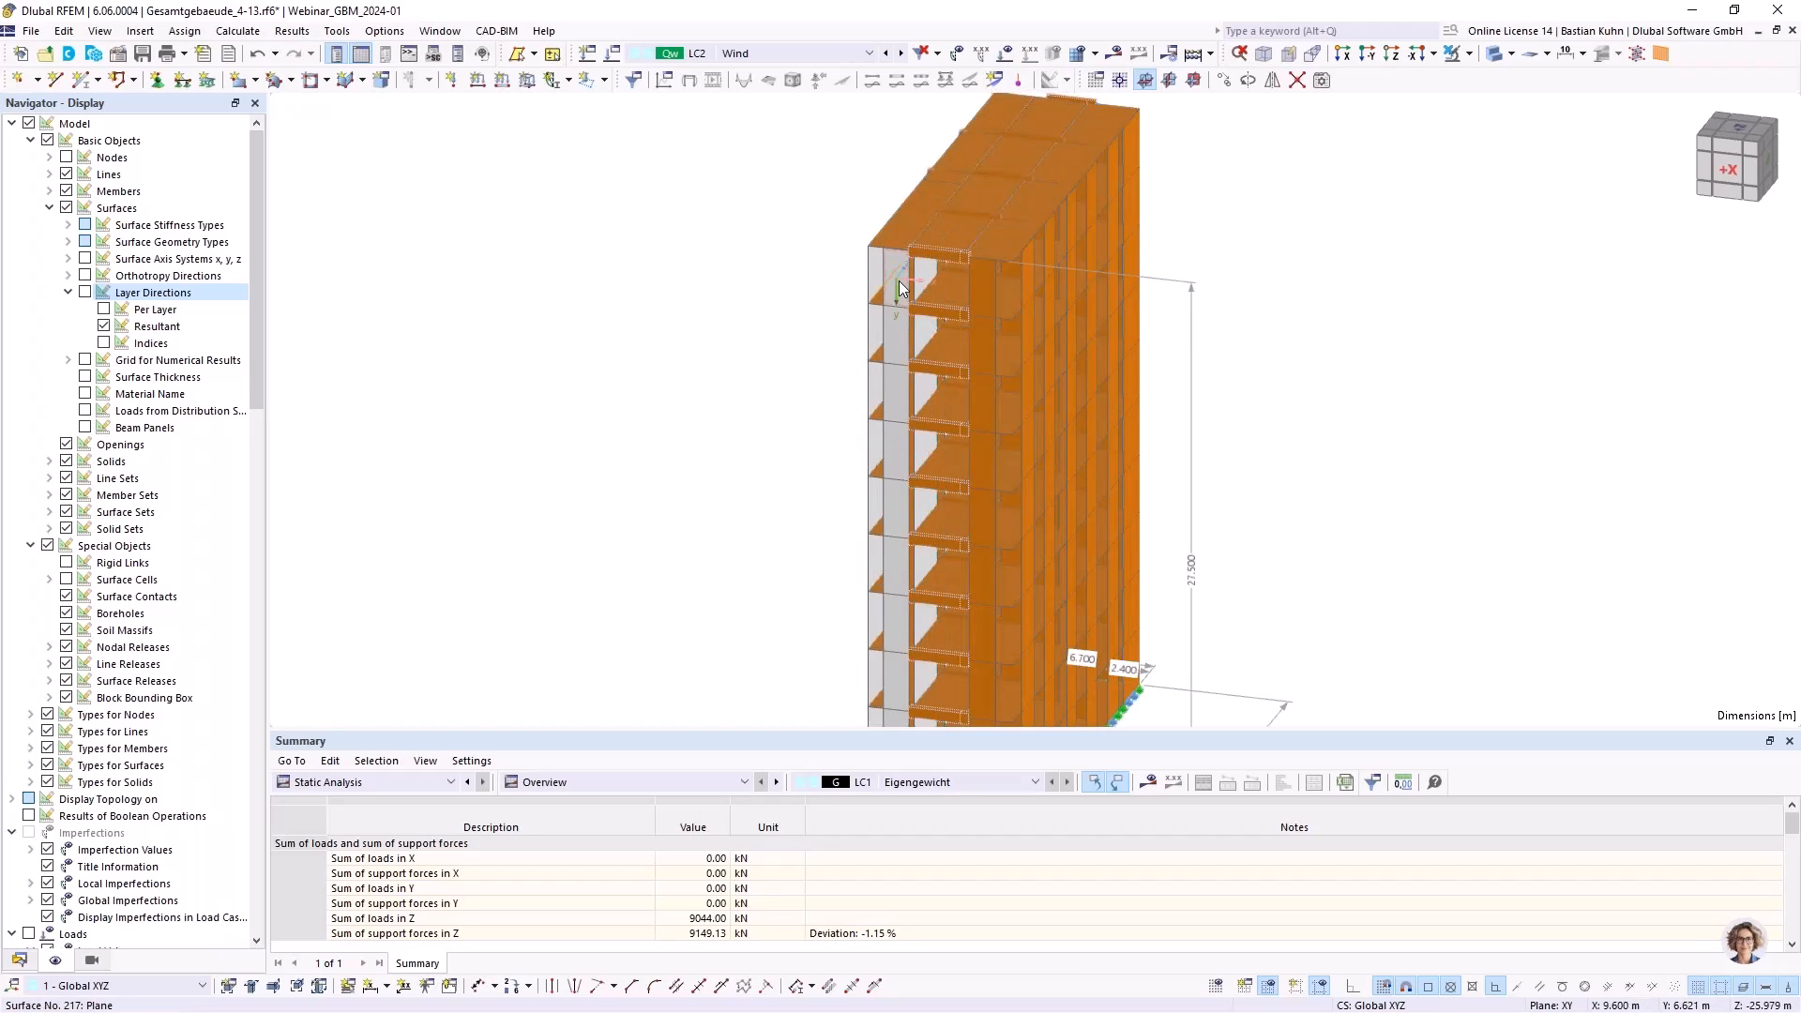
left_click(899, 282)
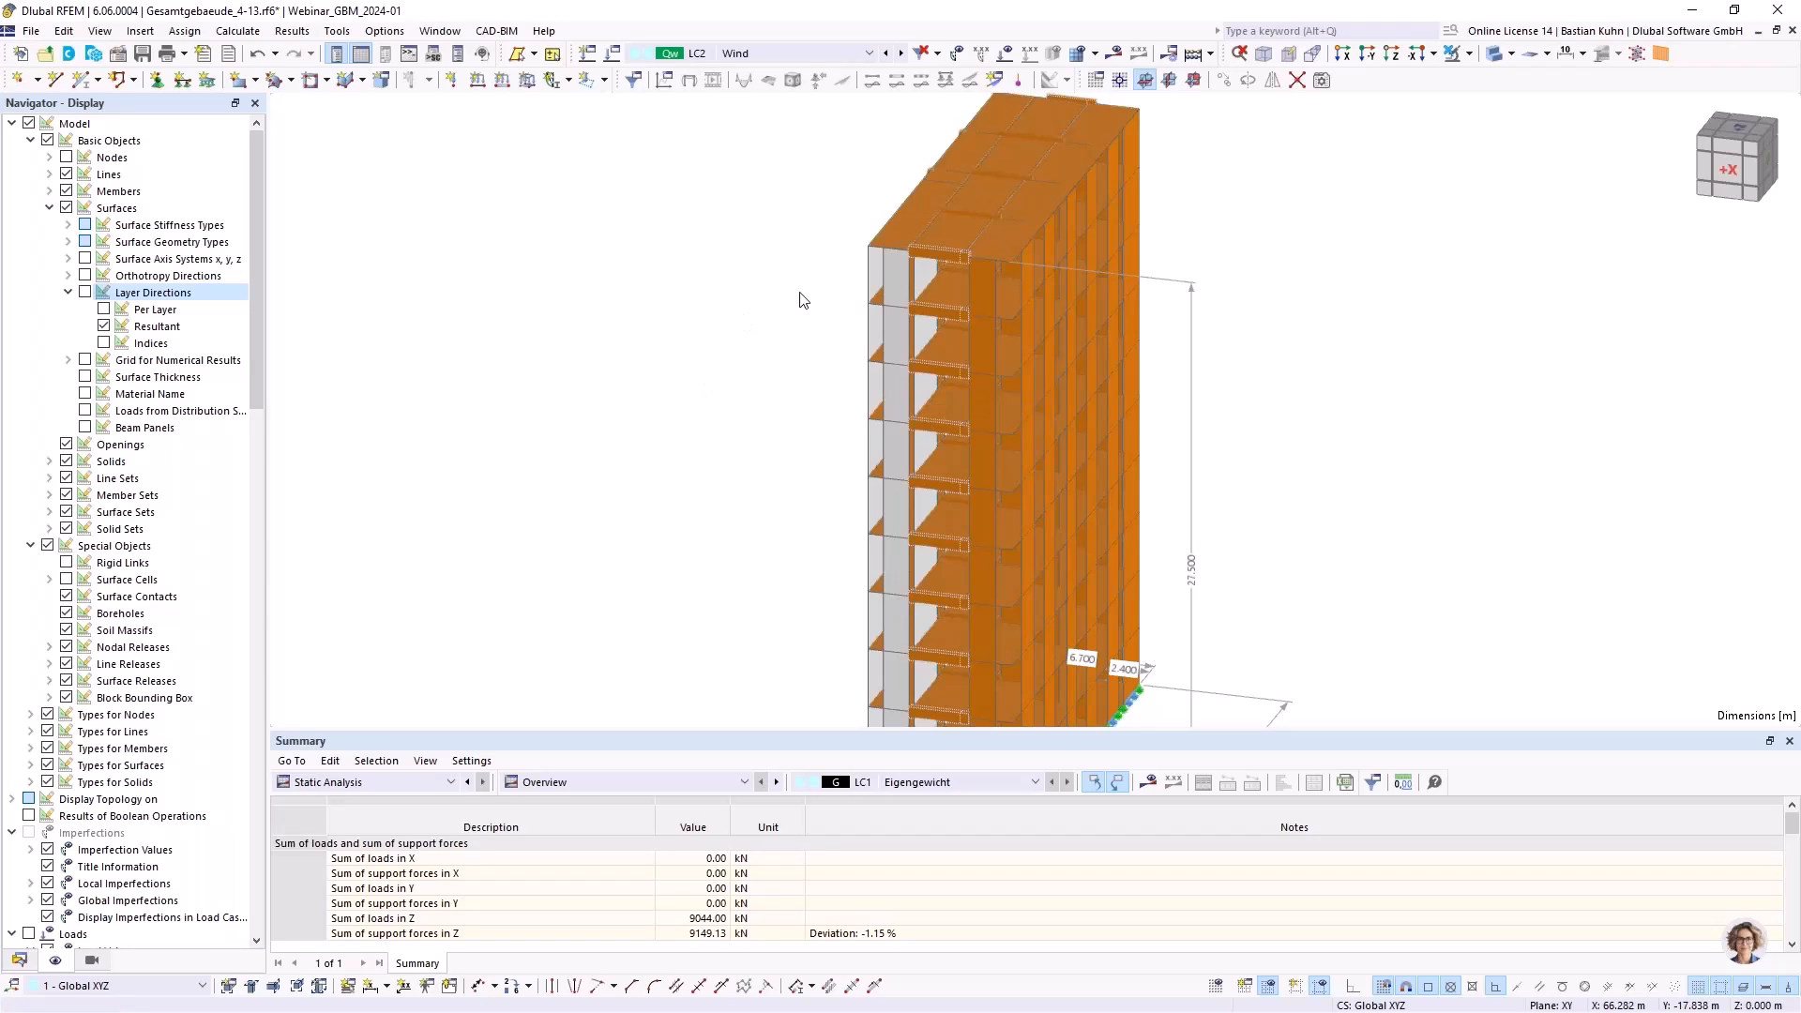
Switch to load case LC1 - Eigengewicht and display its results on the building
scroll(1000, 346, "down", 4)
middle_click_drag(1000, 345, 796, 362)
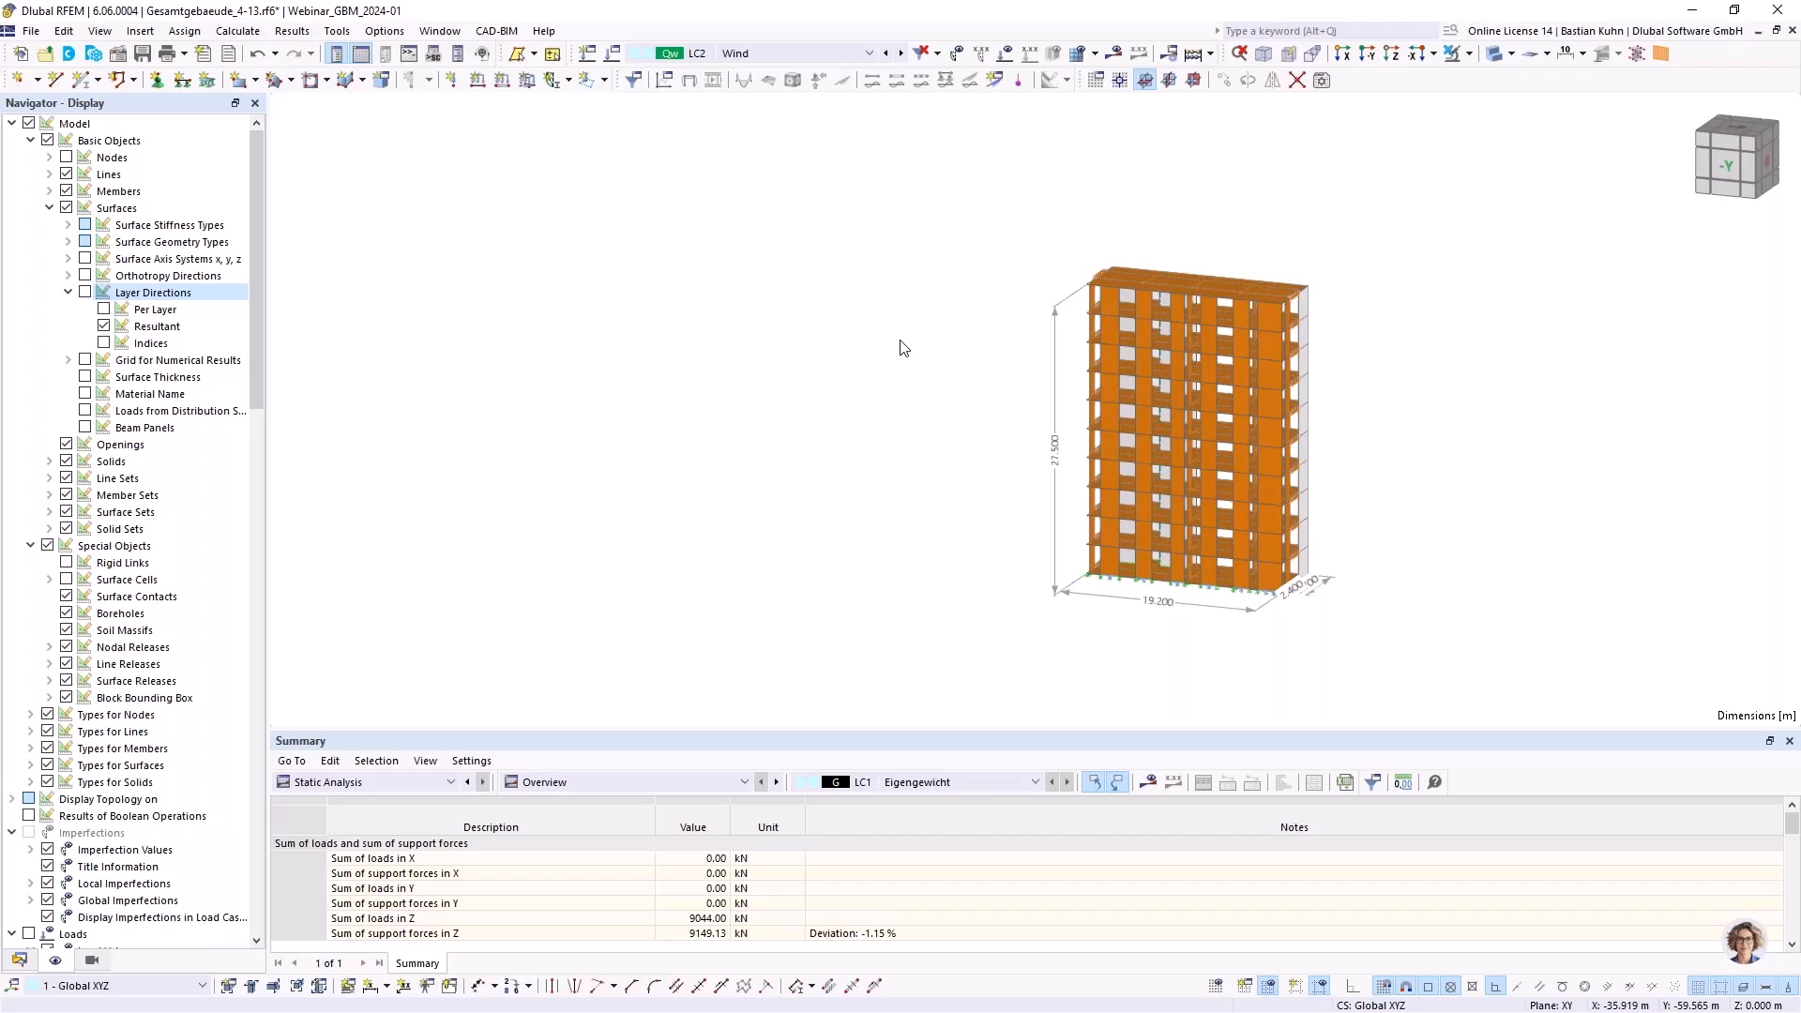
scroll(1216, 293, "up", 5)
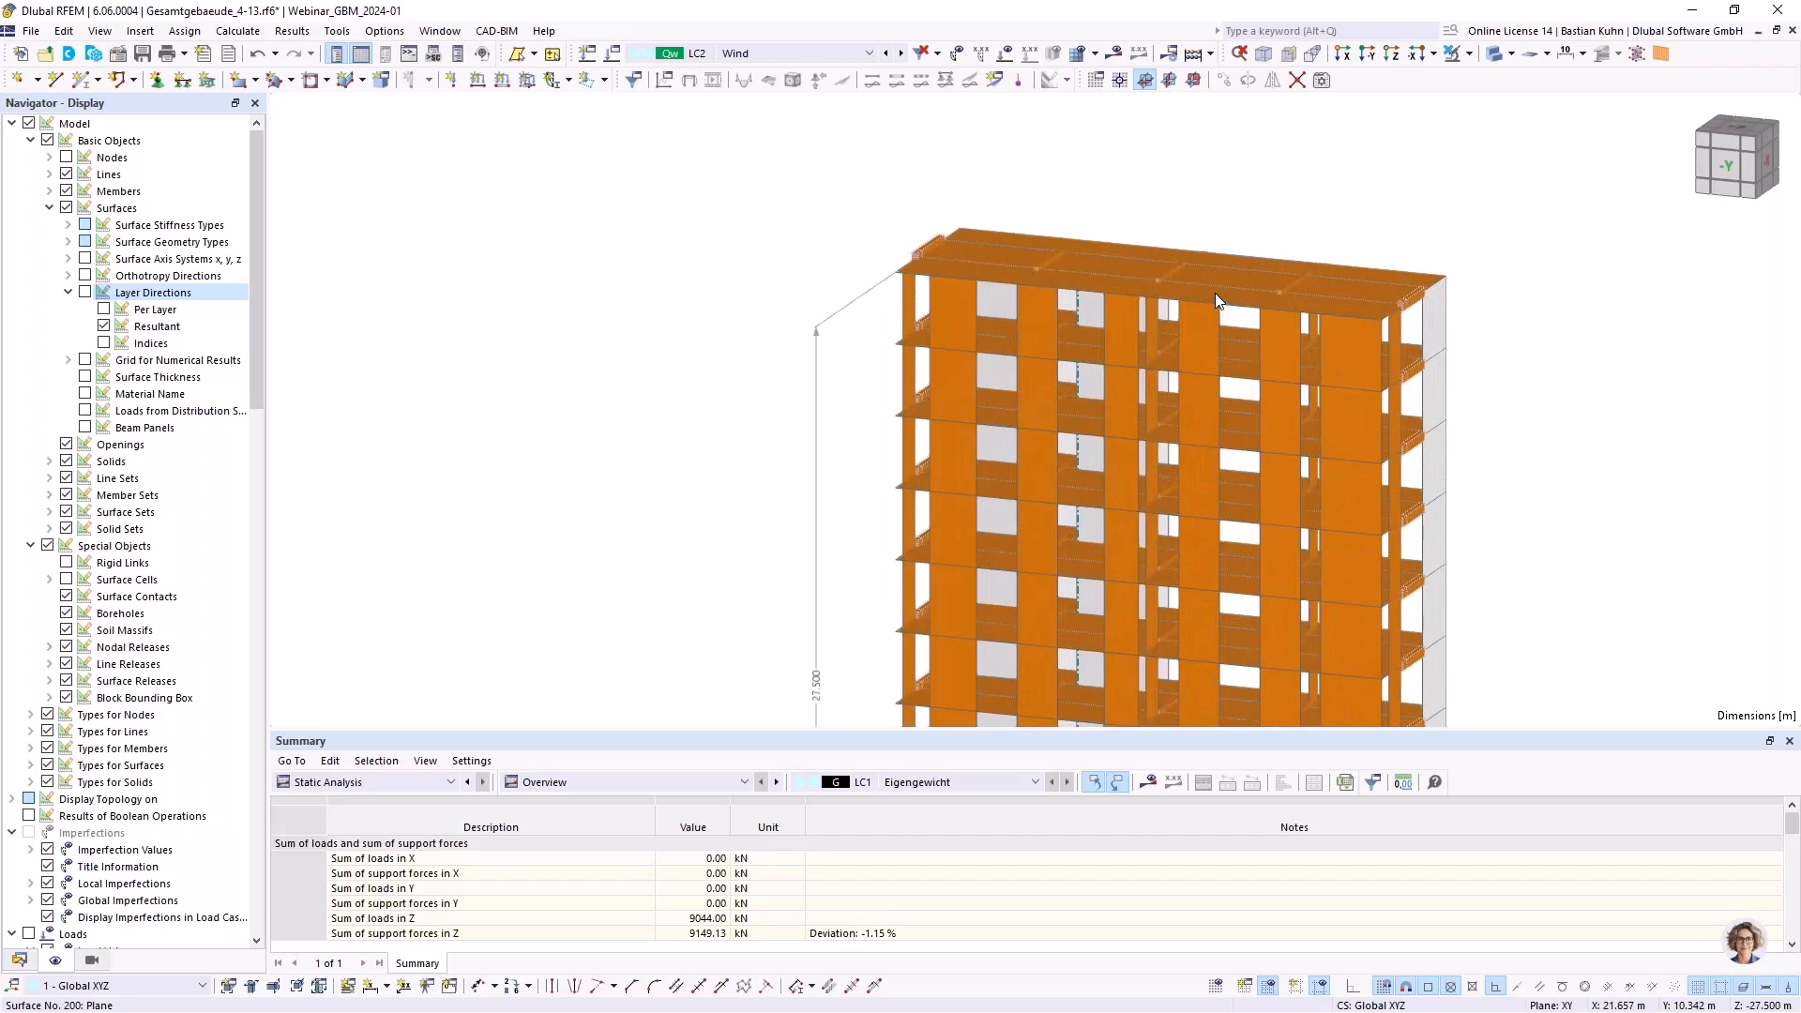
scroll(1215, 292, "down", 3)
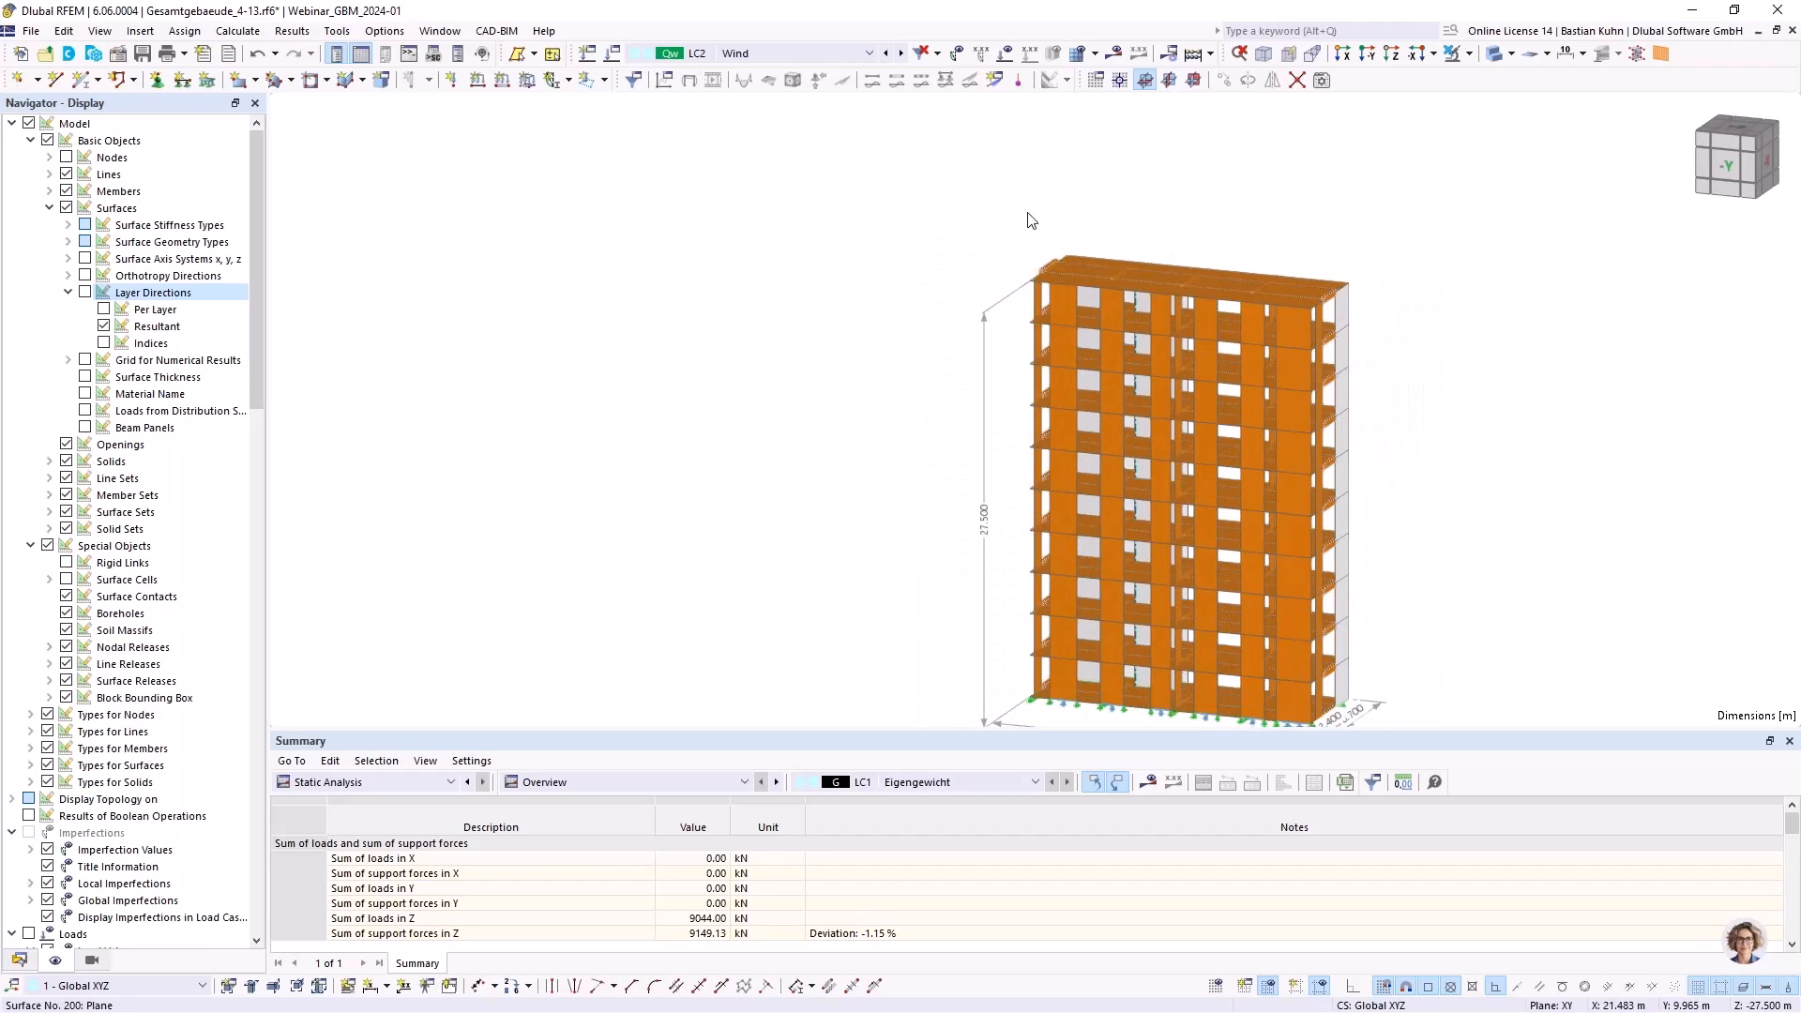
left_click(841, 55)
left_click(831, 72)
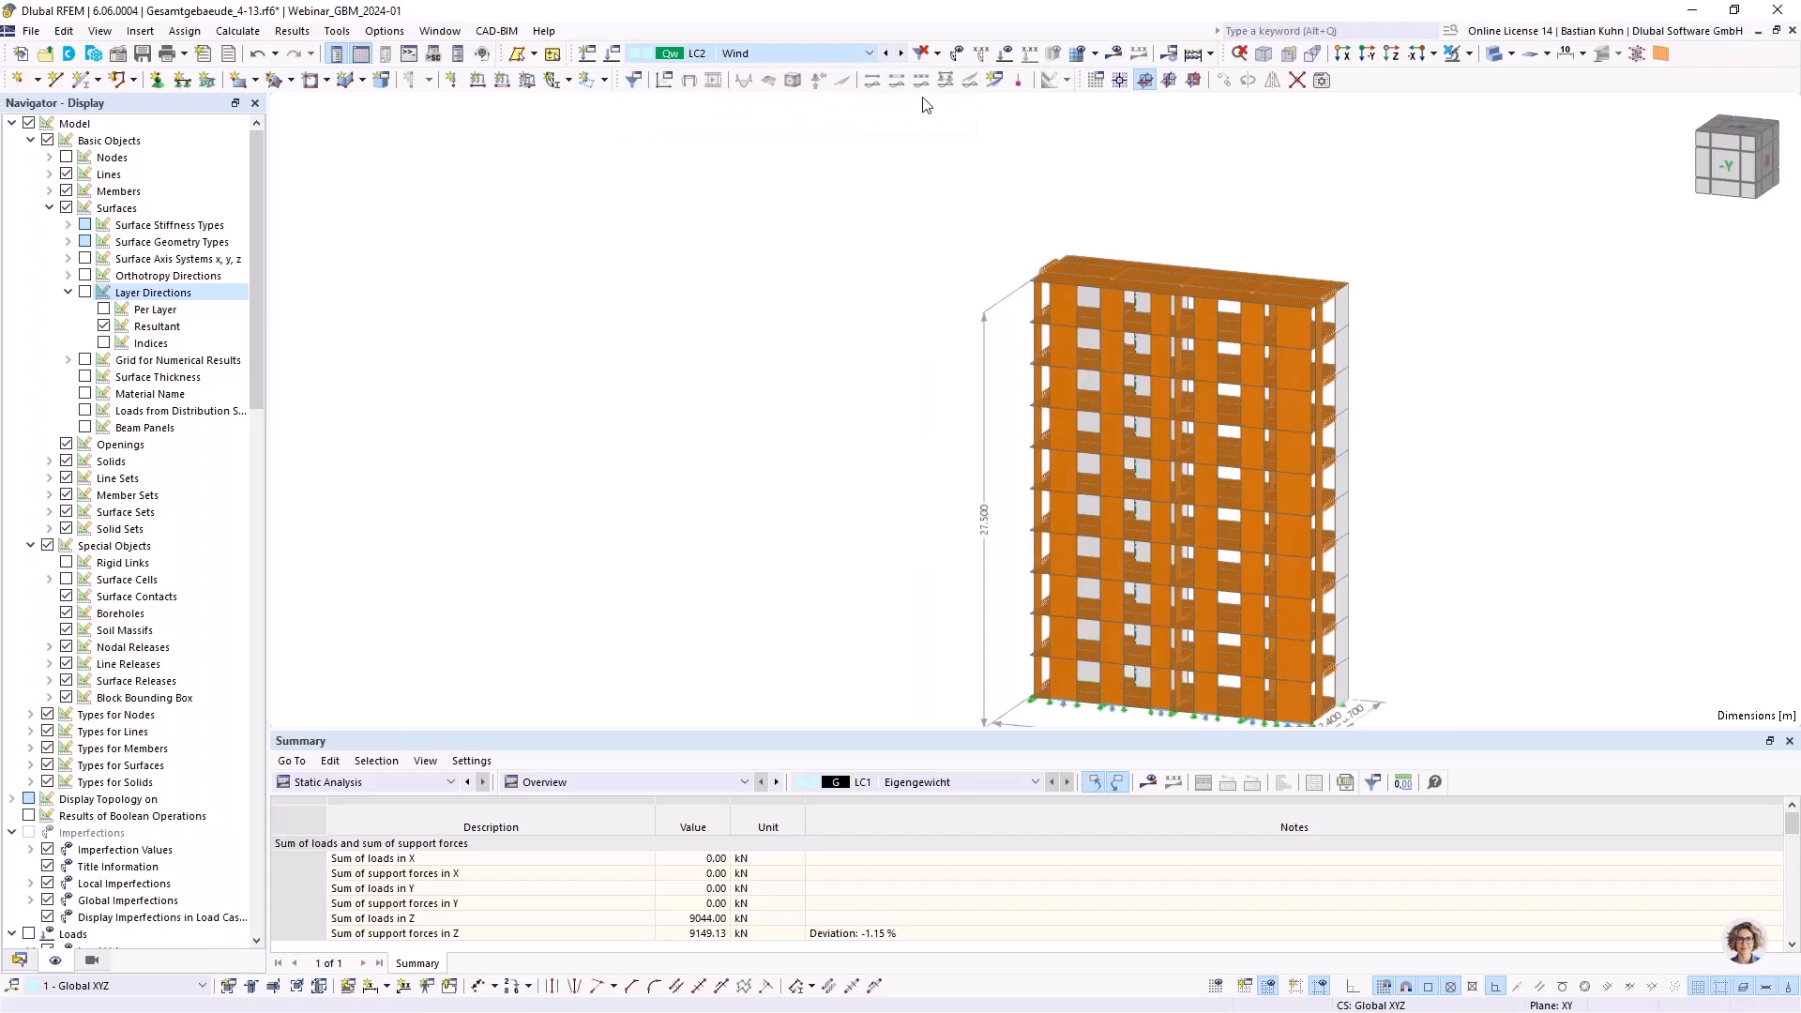
left_click(1113, 55)
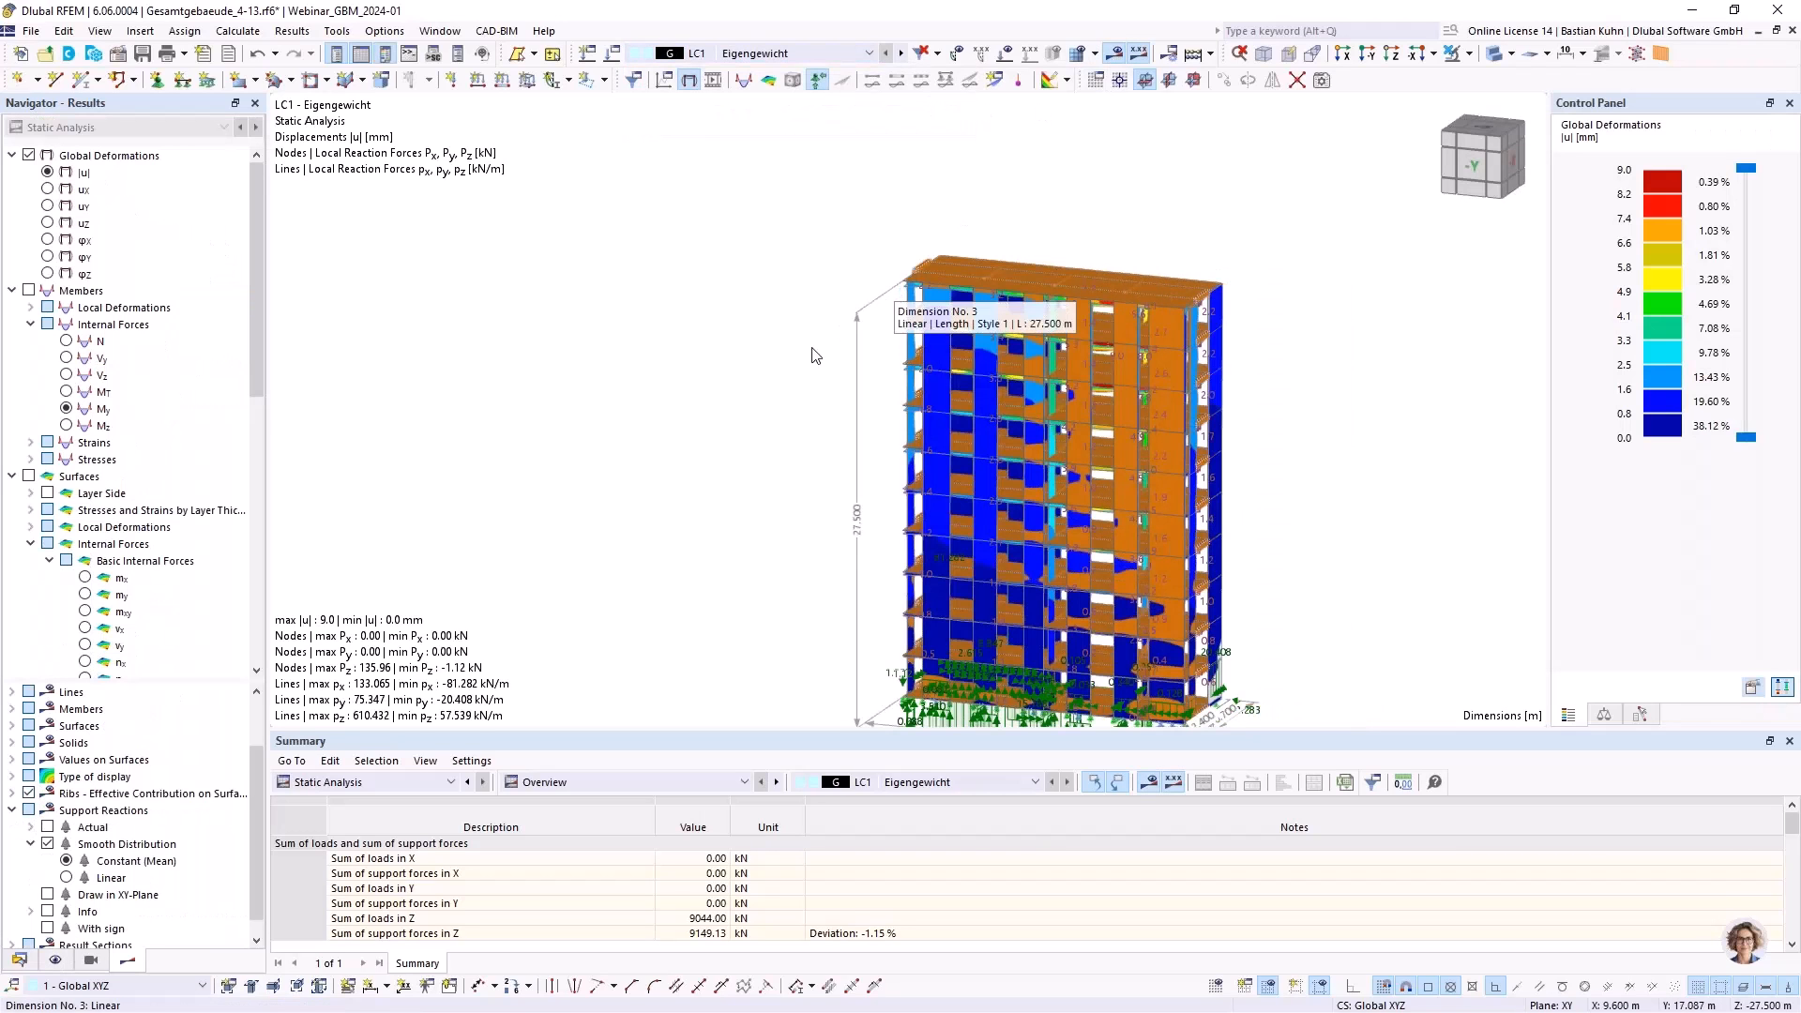
Capture a screenshot region of the LC1 support reactions beneath the building's base, and hide the results
middle_click_drag(814, 402, 1215, 375)
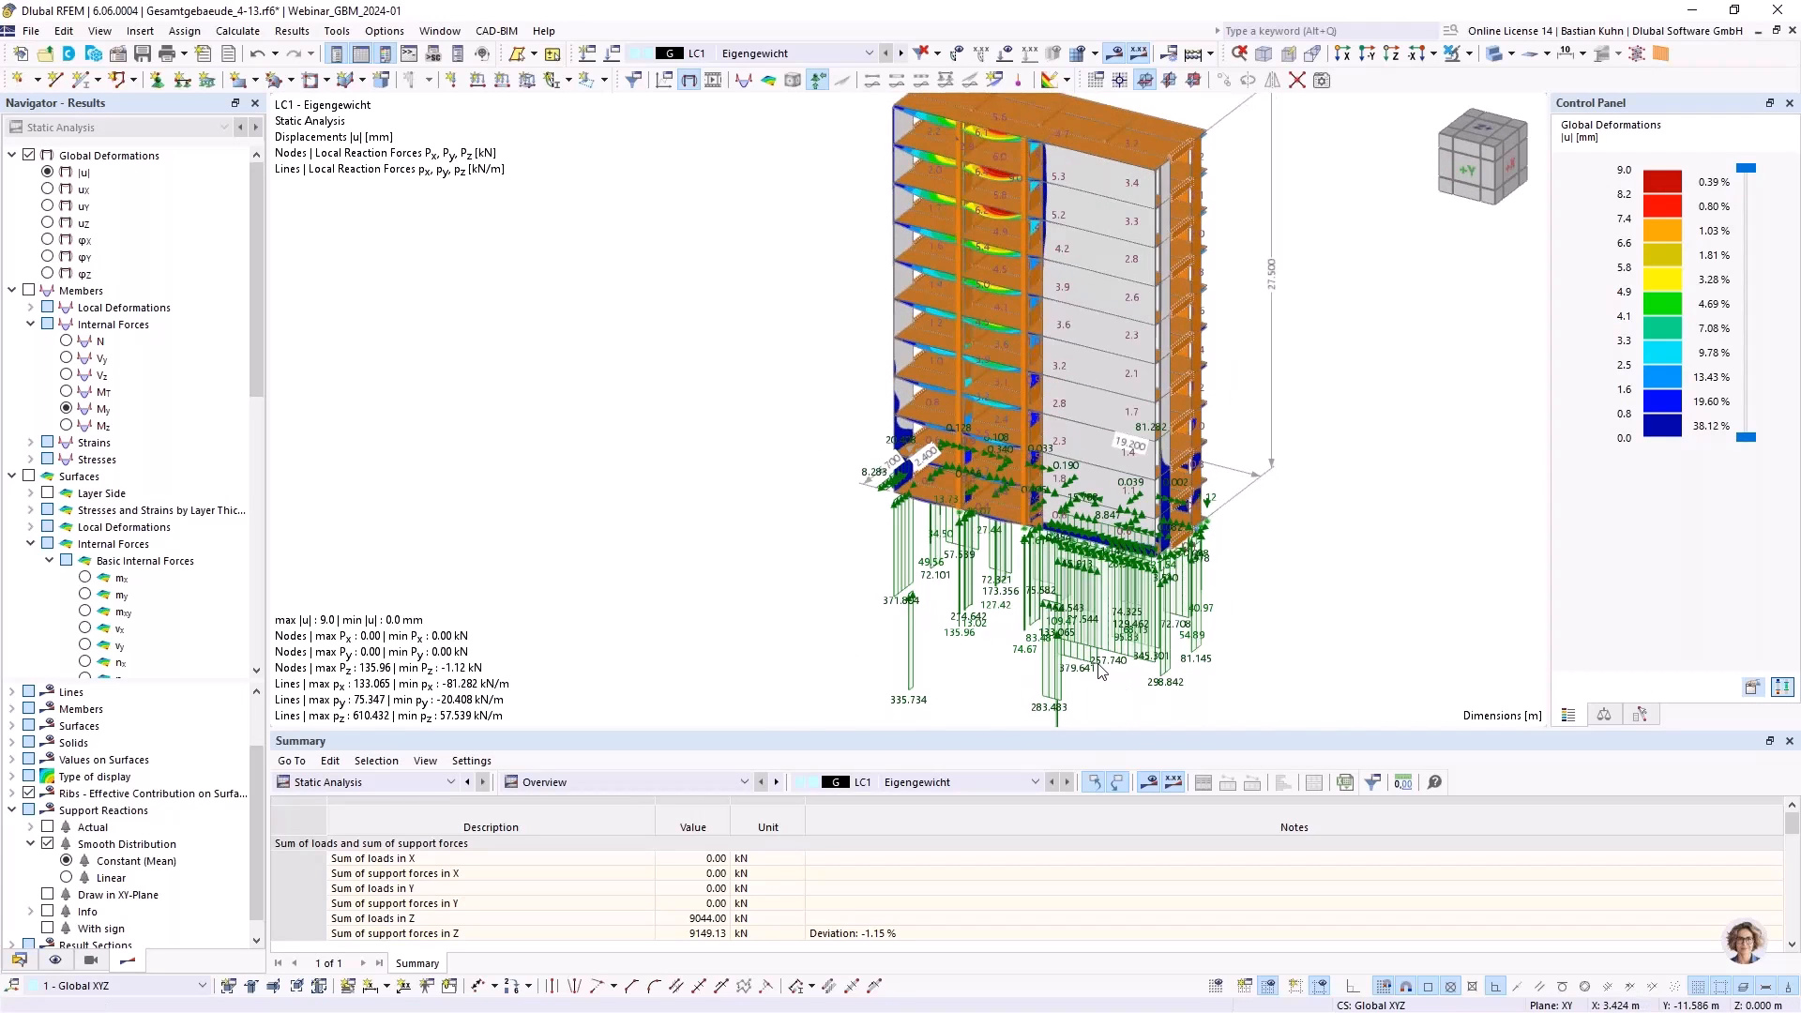
scroll(1103, 673, "up", 5)
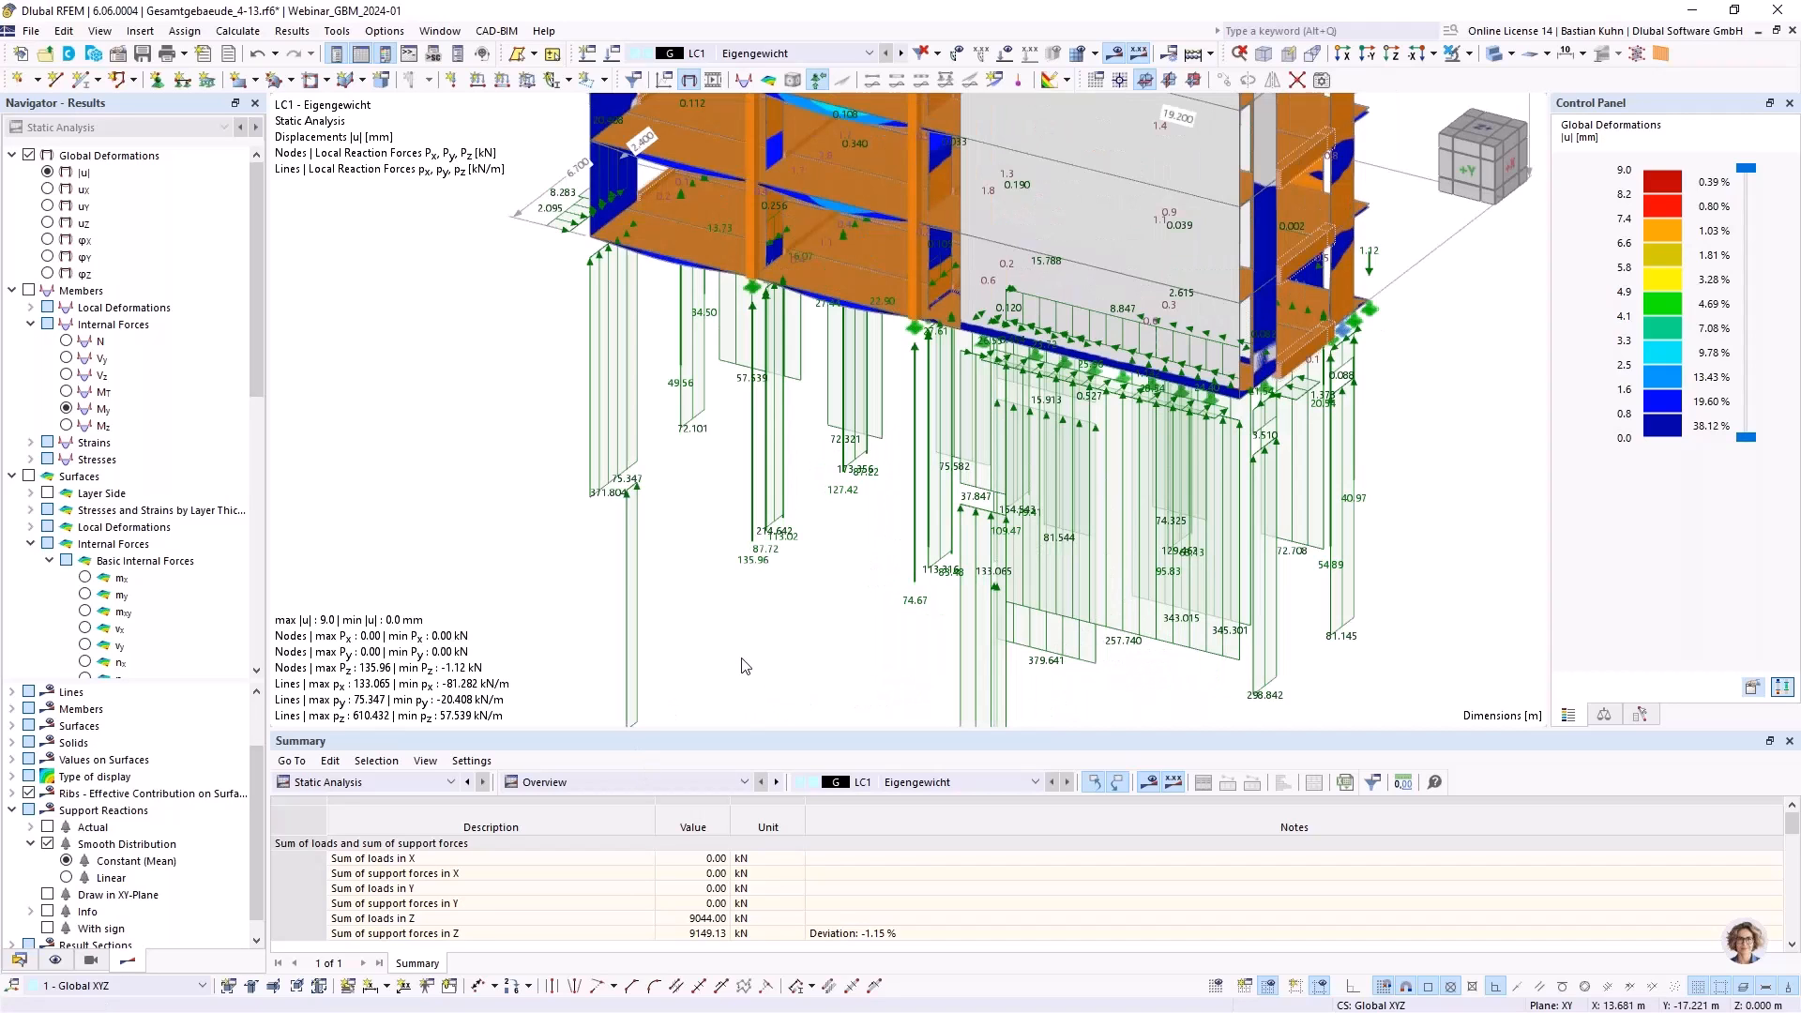
key("Print")
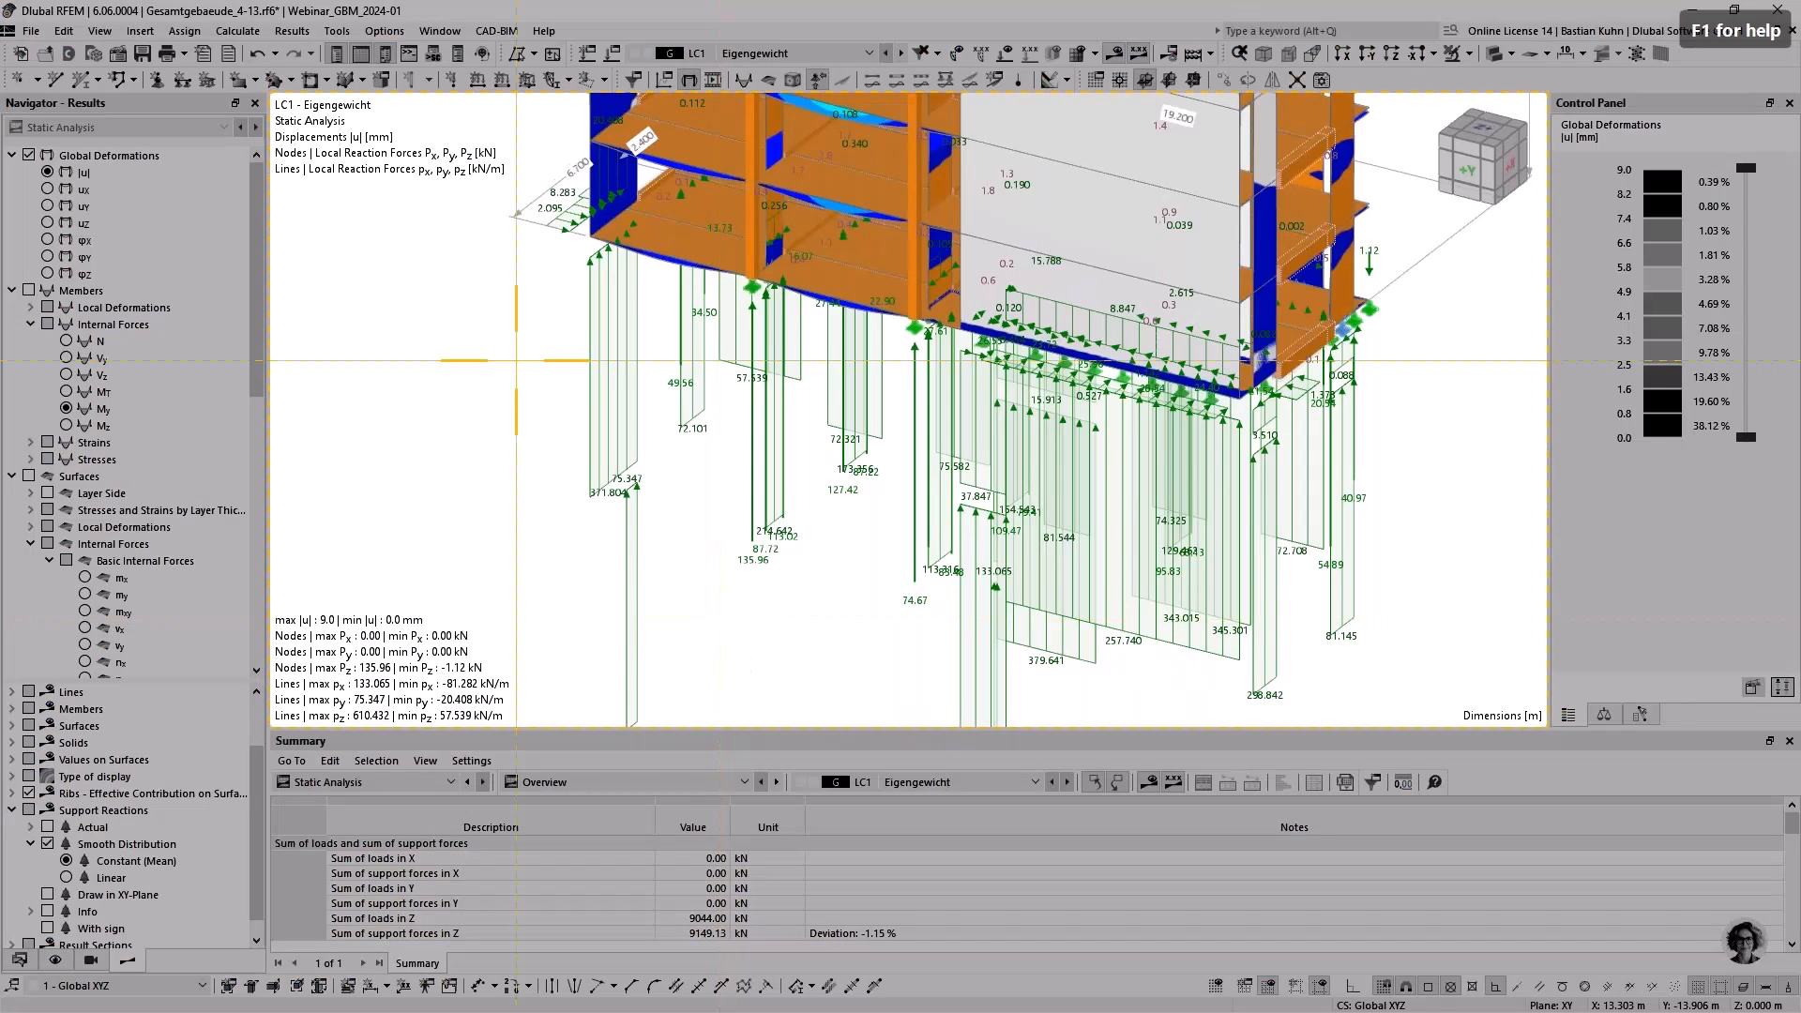
left_click_drag(421, 115, 1139, 642)
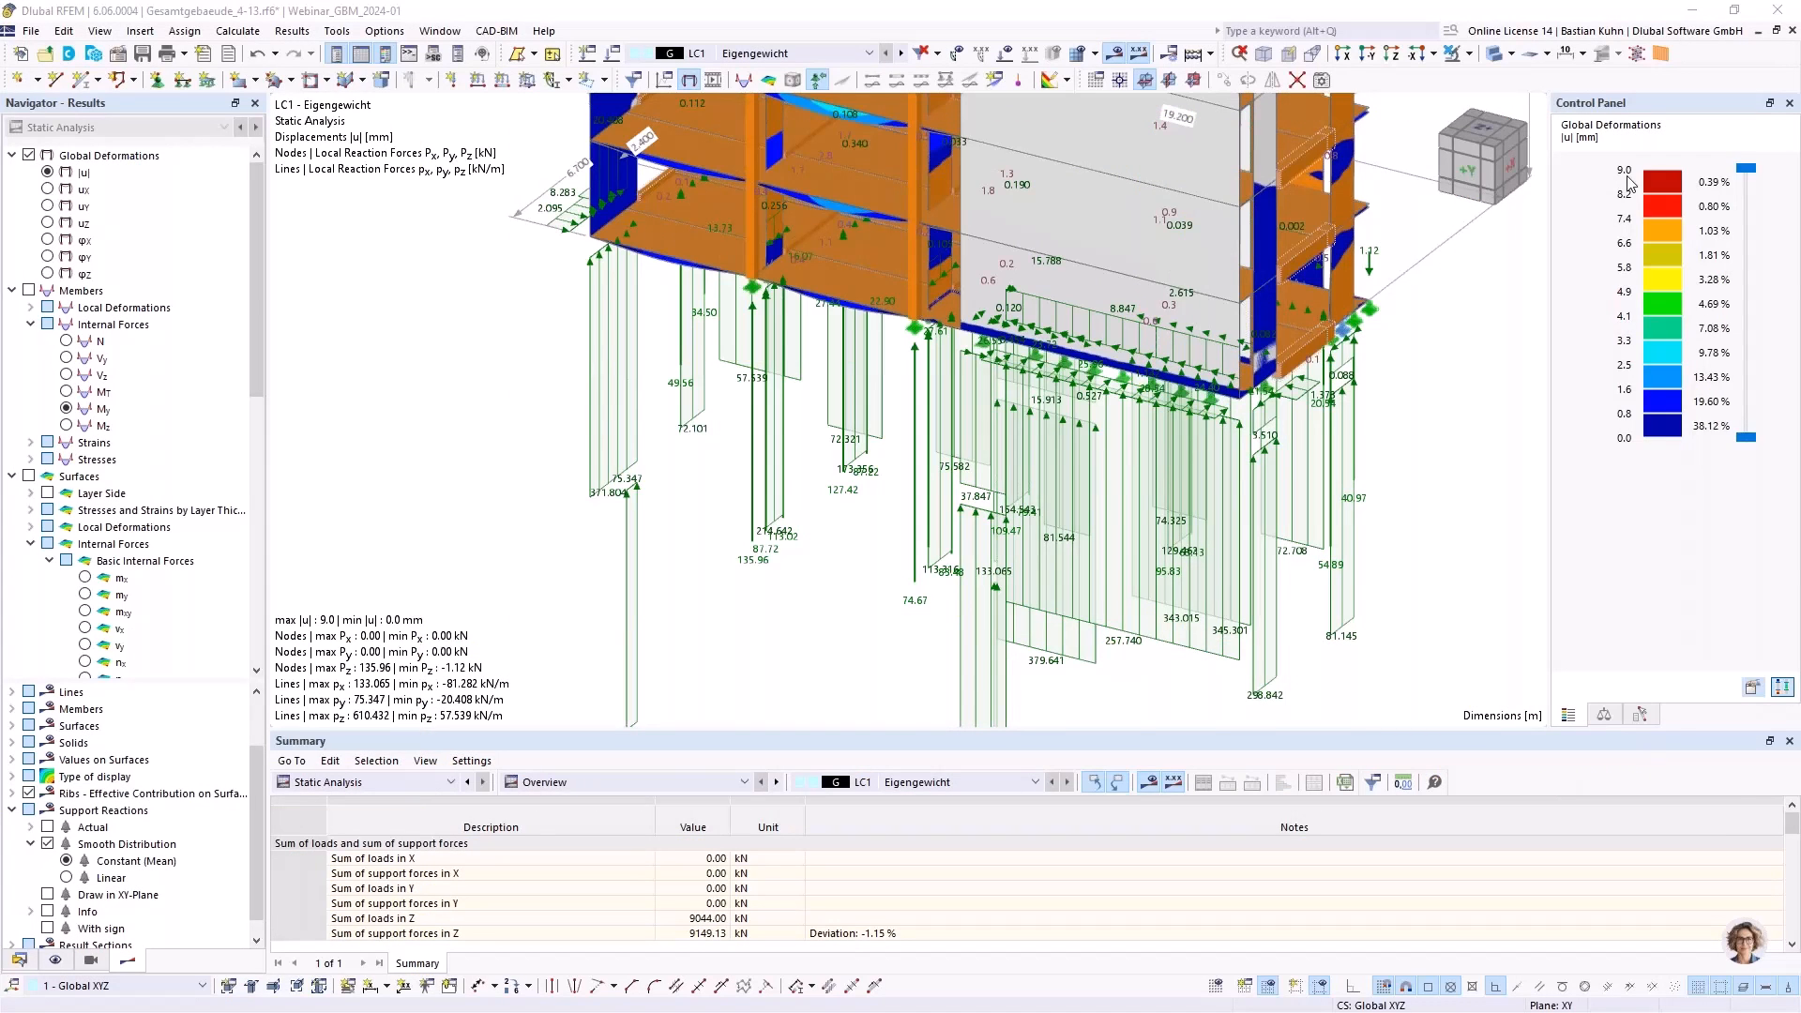
left_click_drag(1800, 158, 947, 139)
scroll(758, 561, "down", 5)
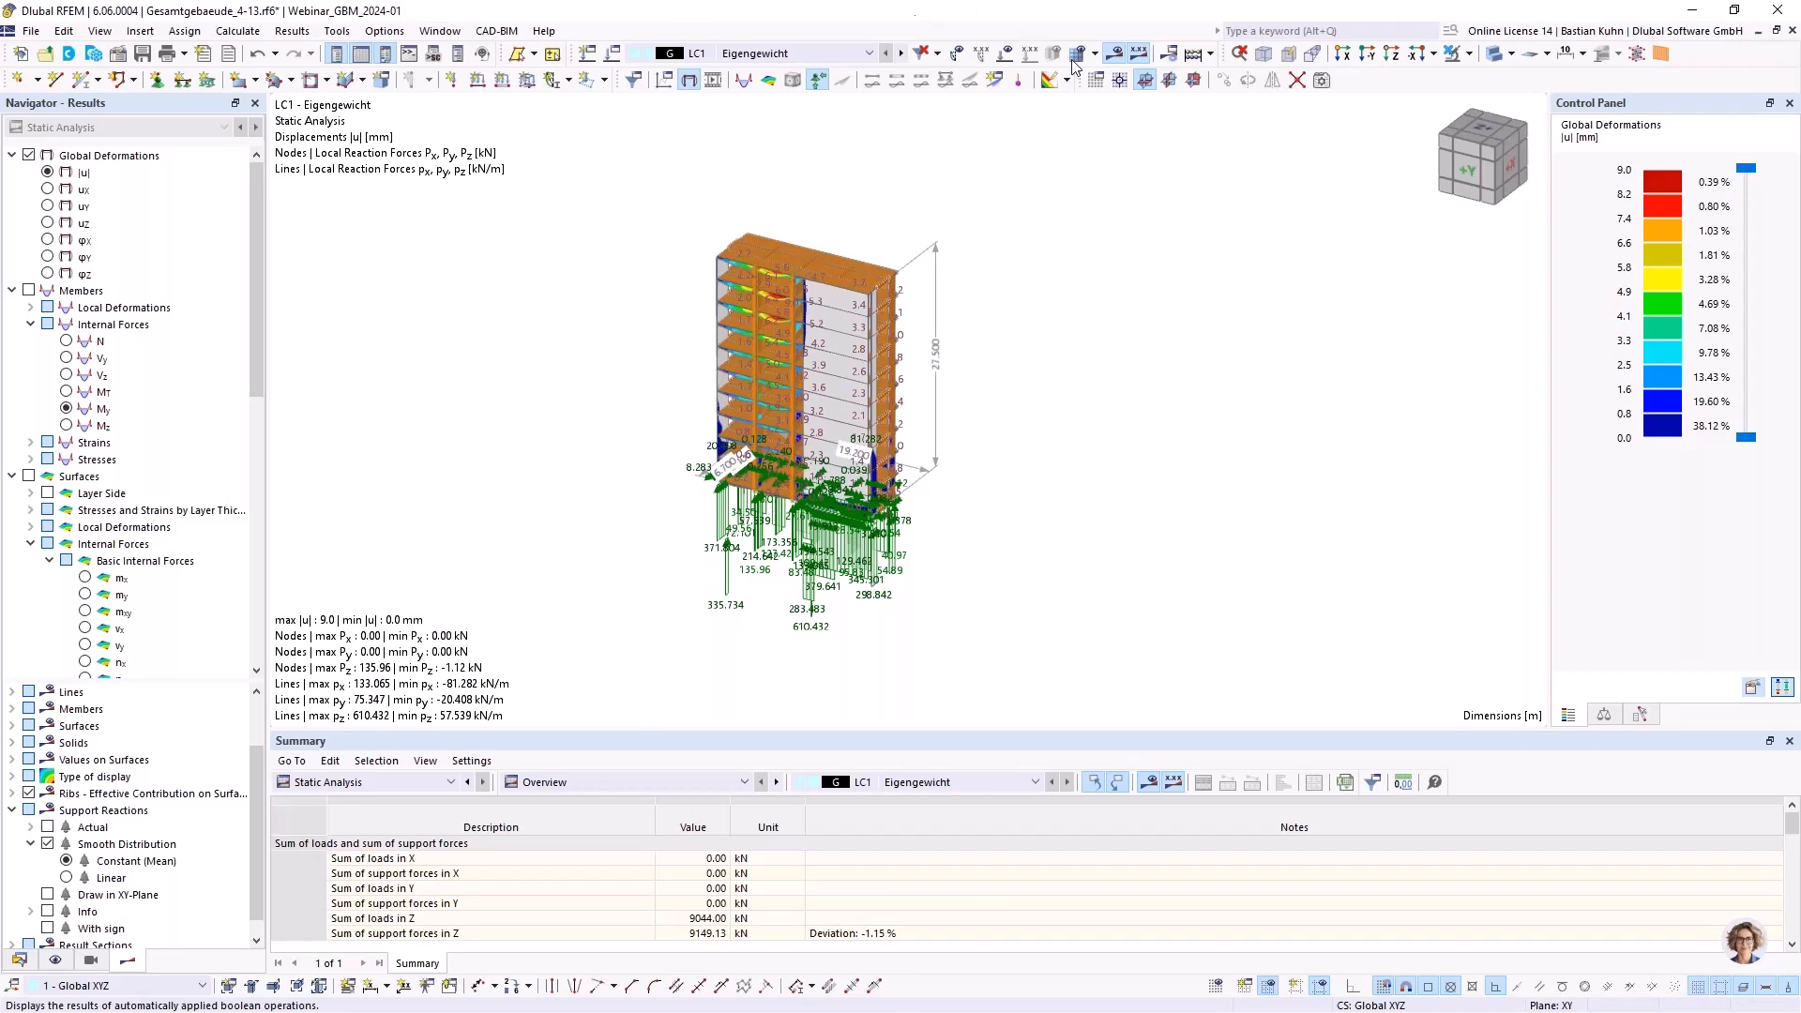
left_click(1107, 54)
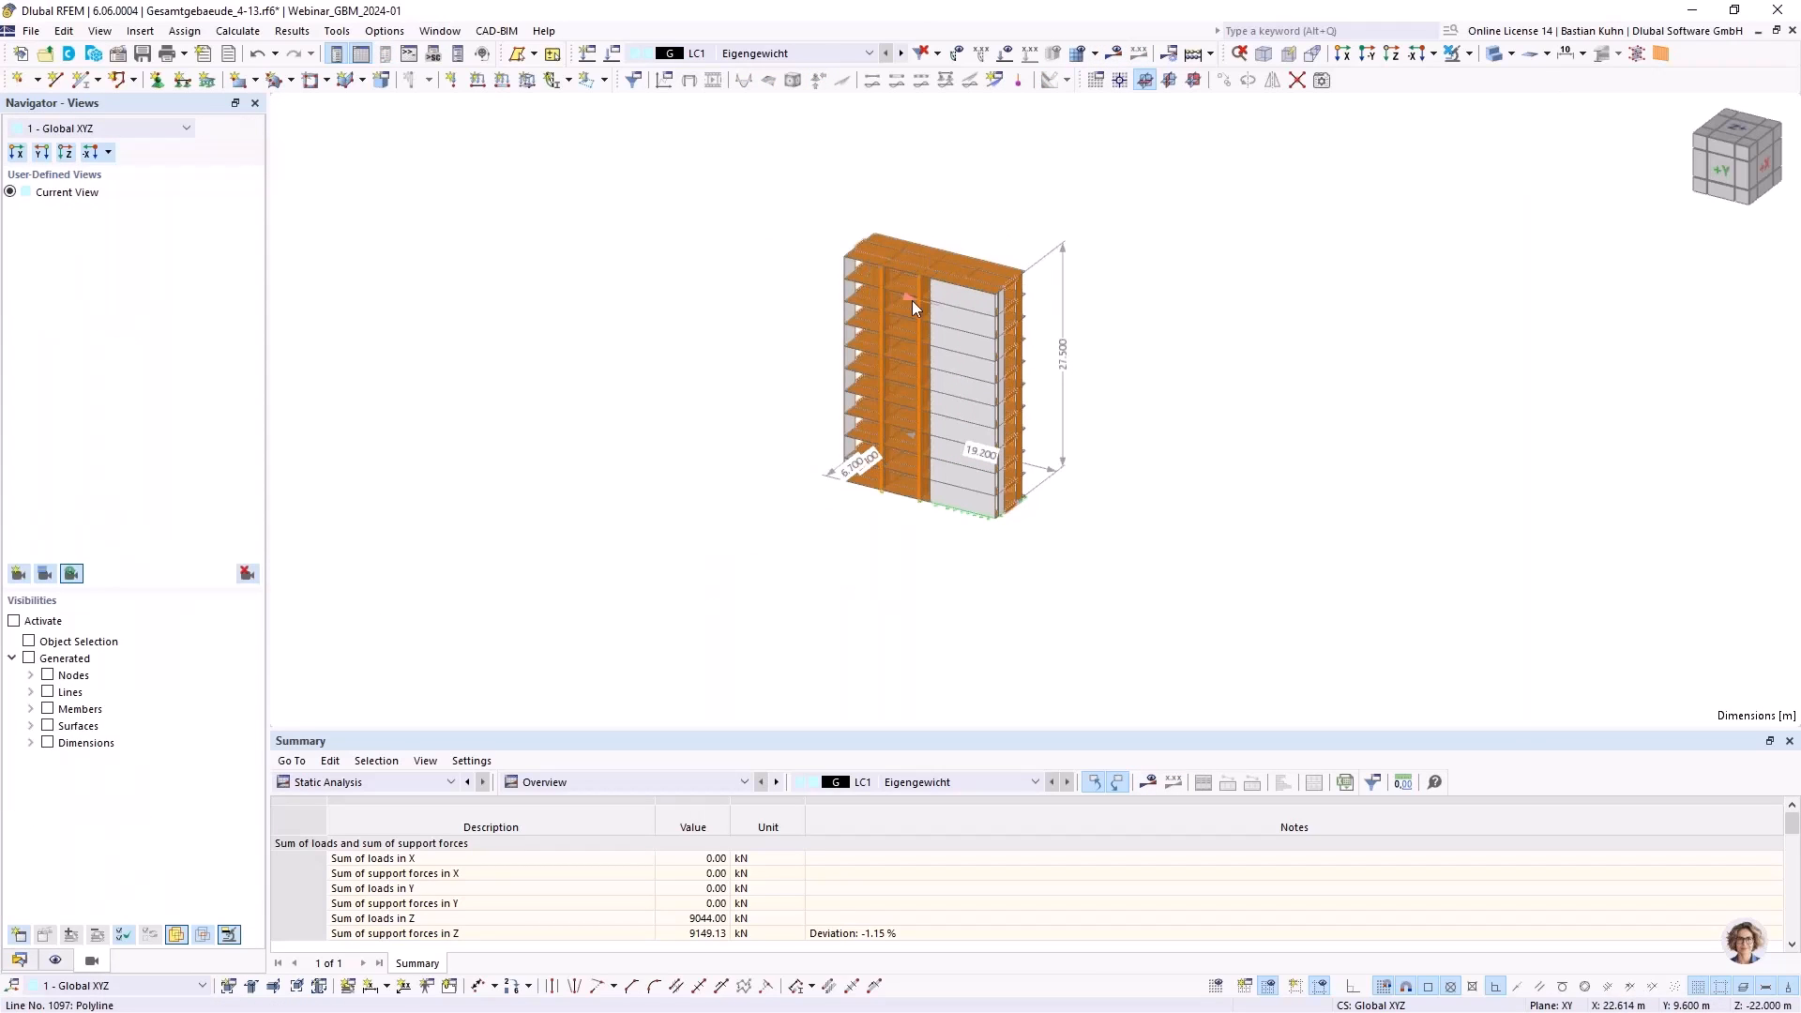
Activate the Building Model add-on in the model's base data
middle_click_drag(1117, 395, 1102, 422)
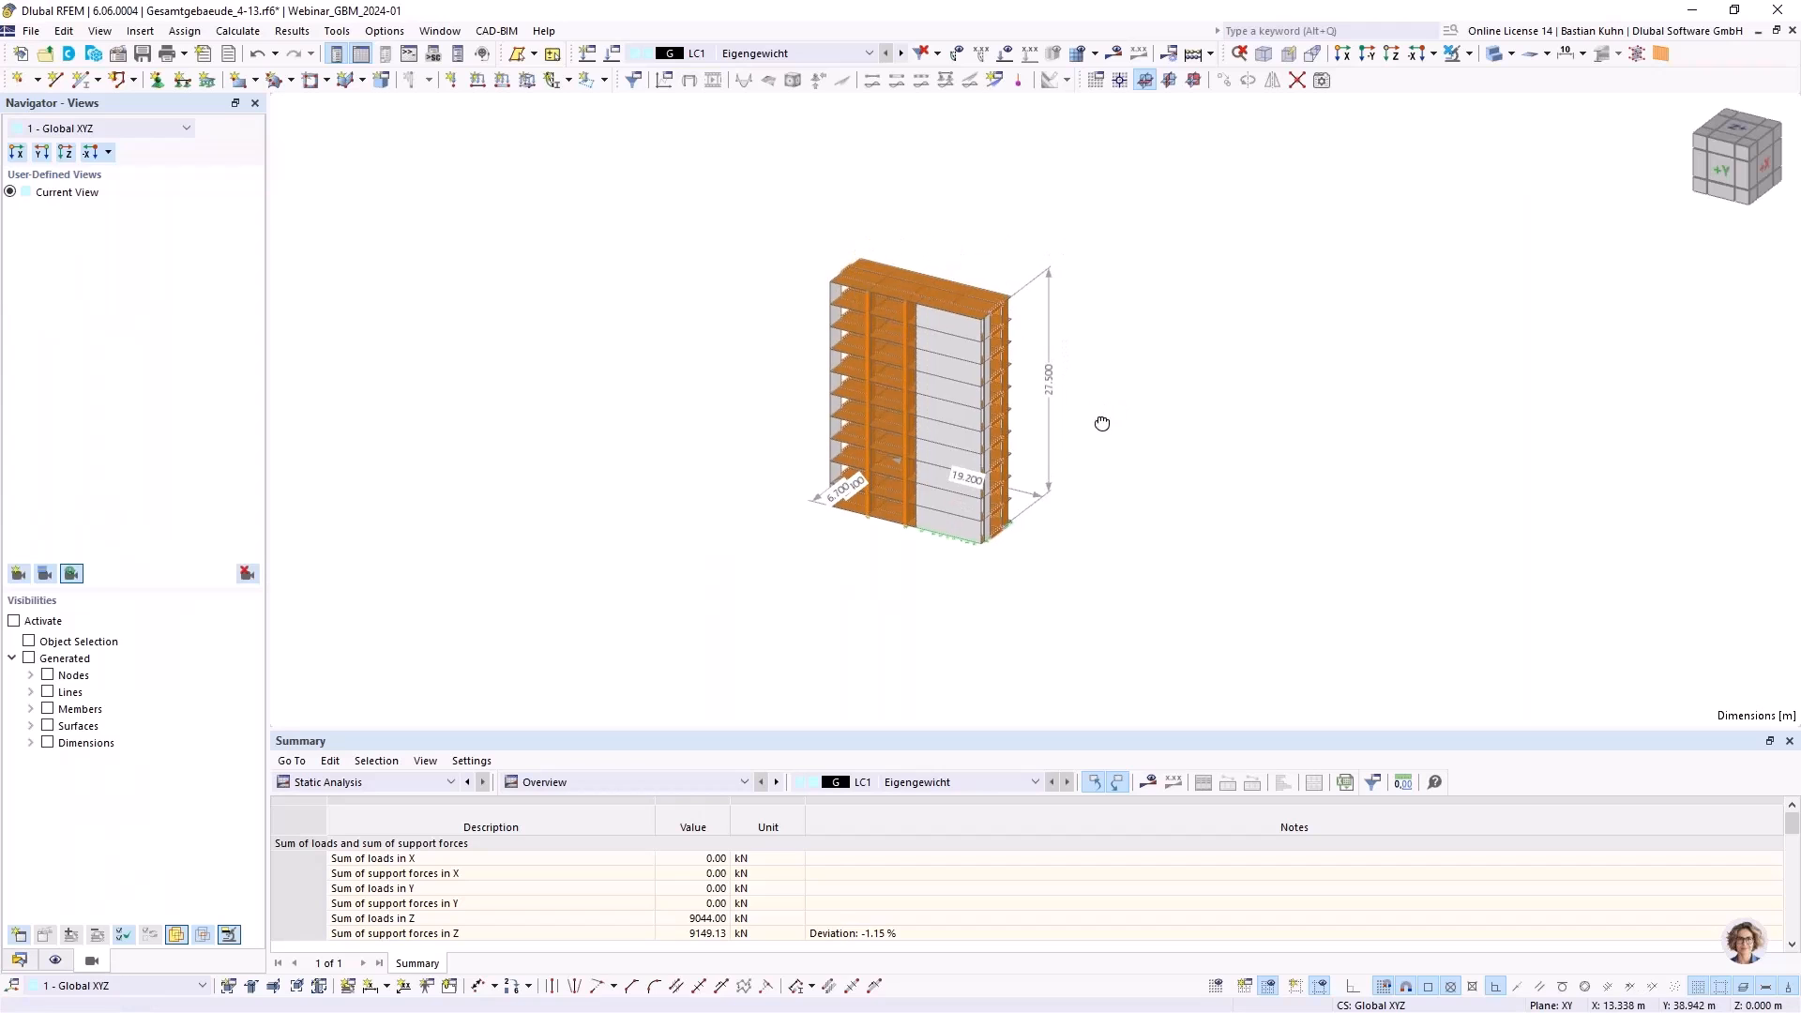
middle_click_drag(860, 432, 628, 405, "ctrl")
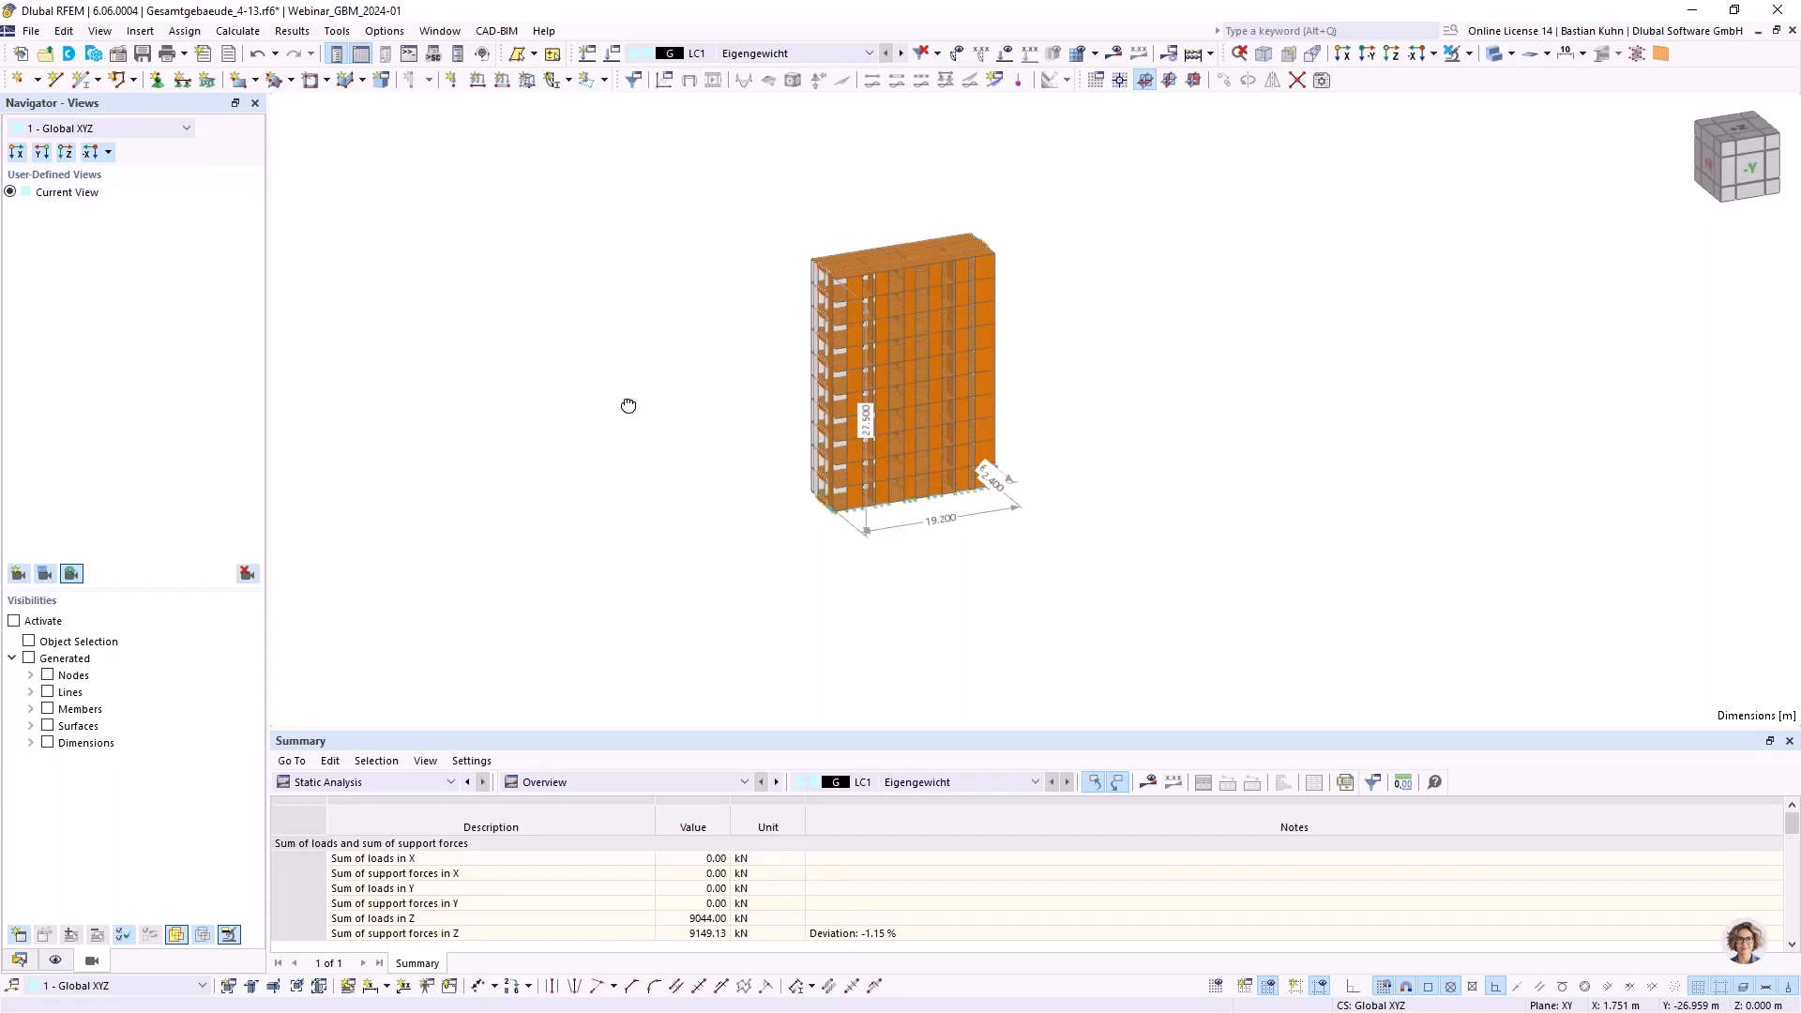
scroll(920, 299, "up", 3)
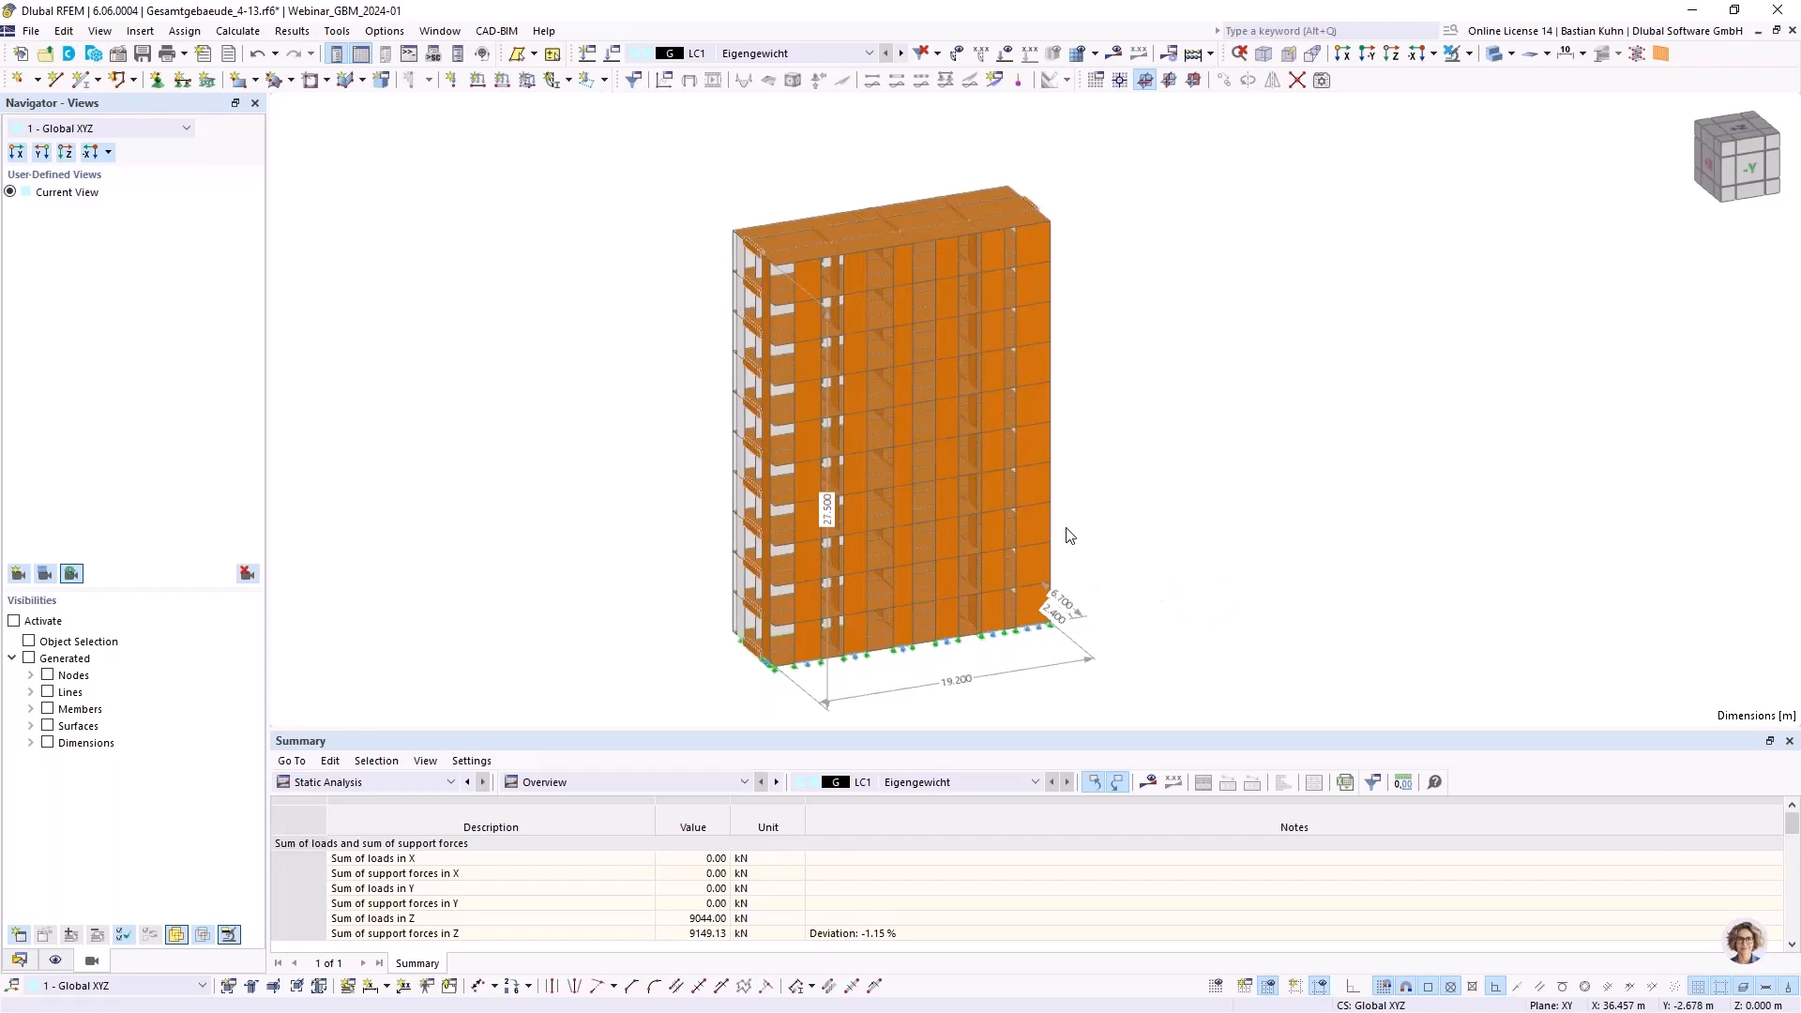
middle_click_drag(932, 516, 831, 561, "ctrl")
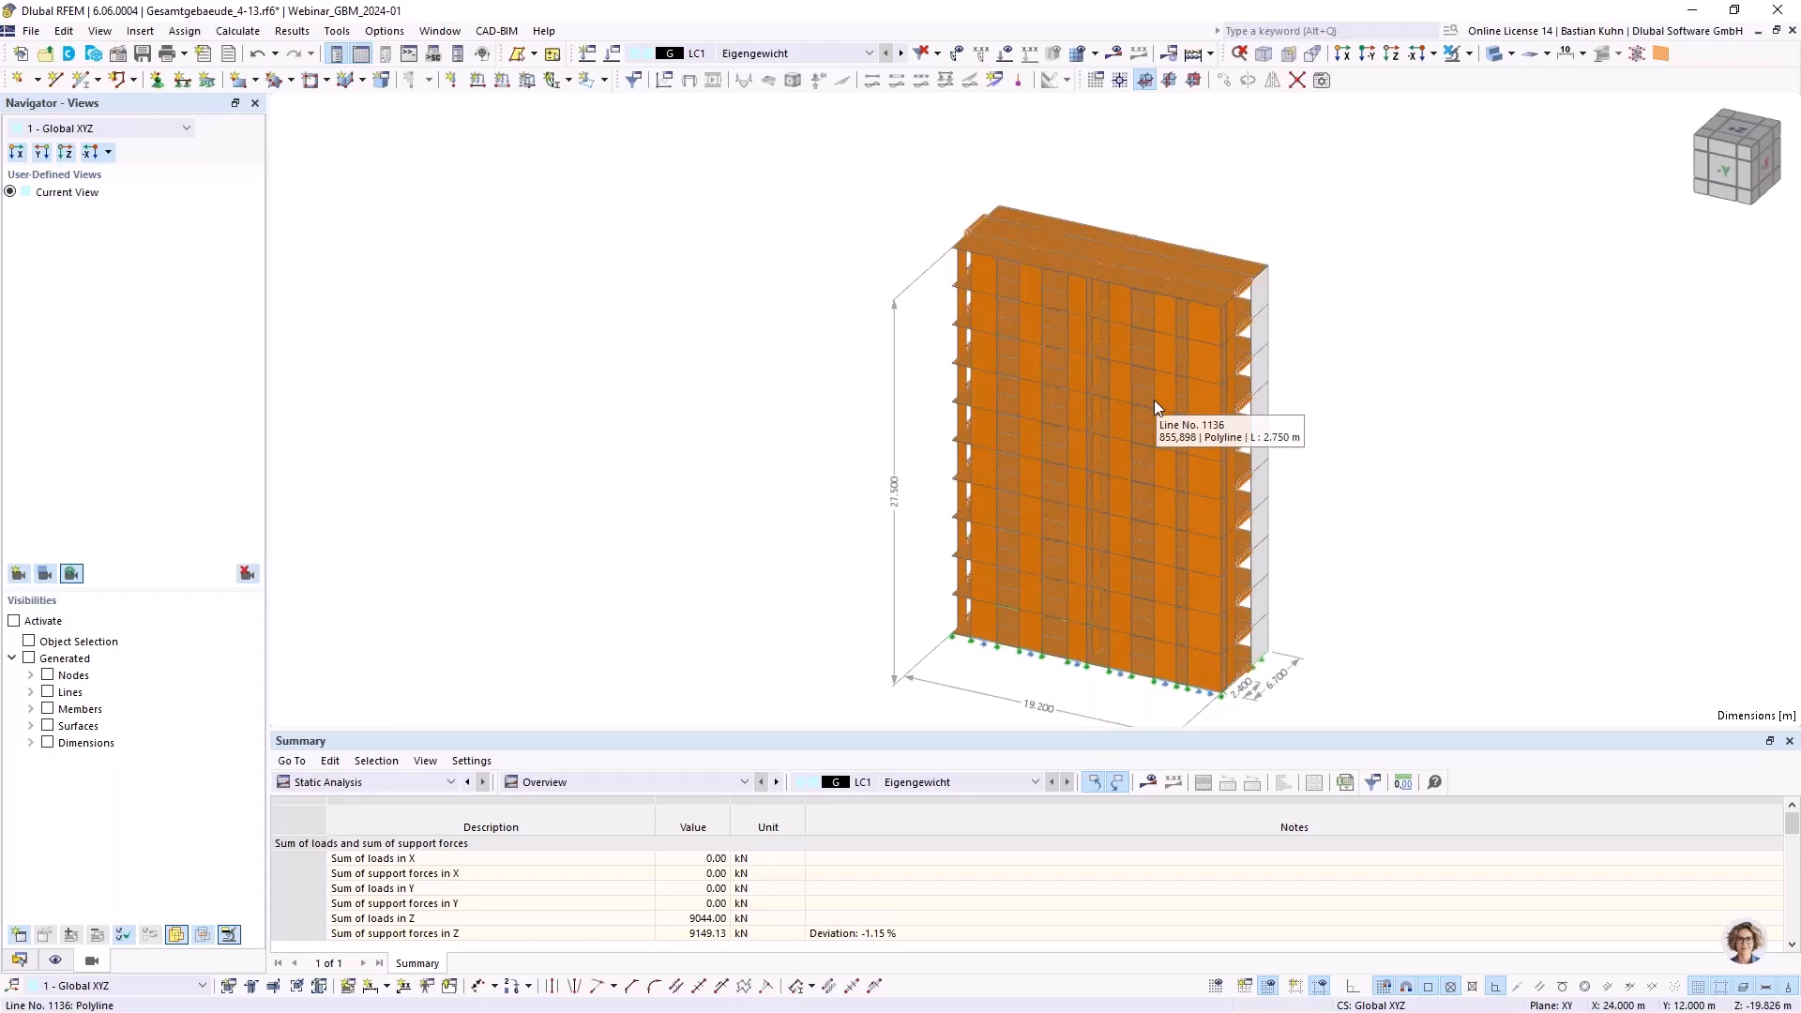
left_click(119, 55)
left_click(596, 151)
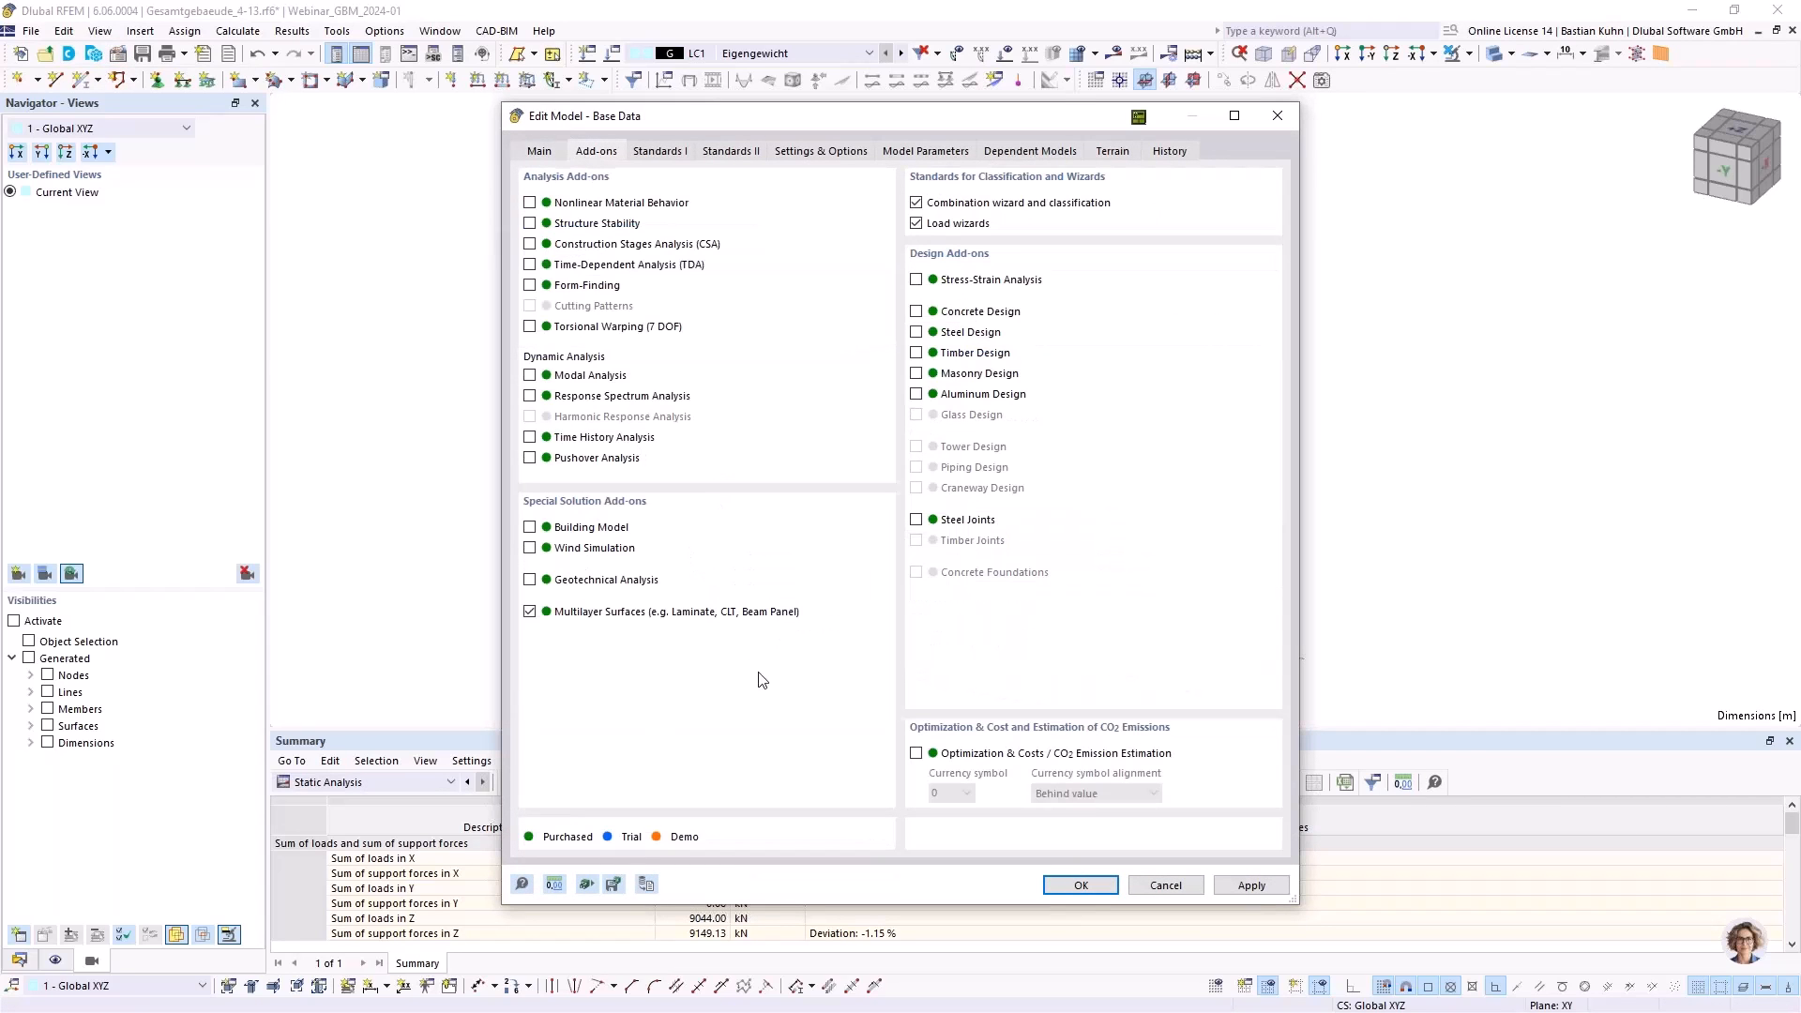
left_click(530, 527)
left_click(1076, 885)
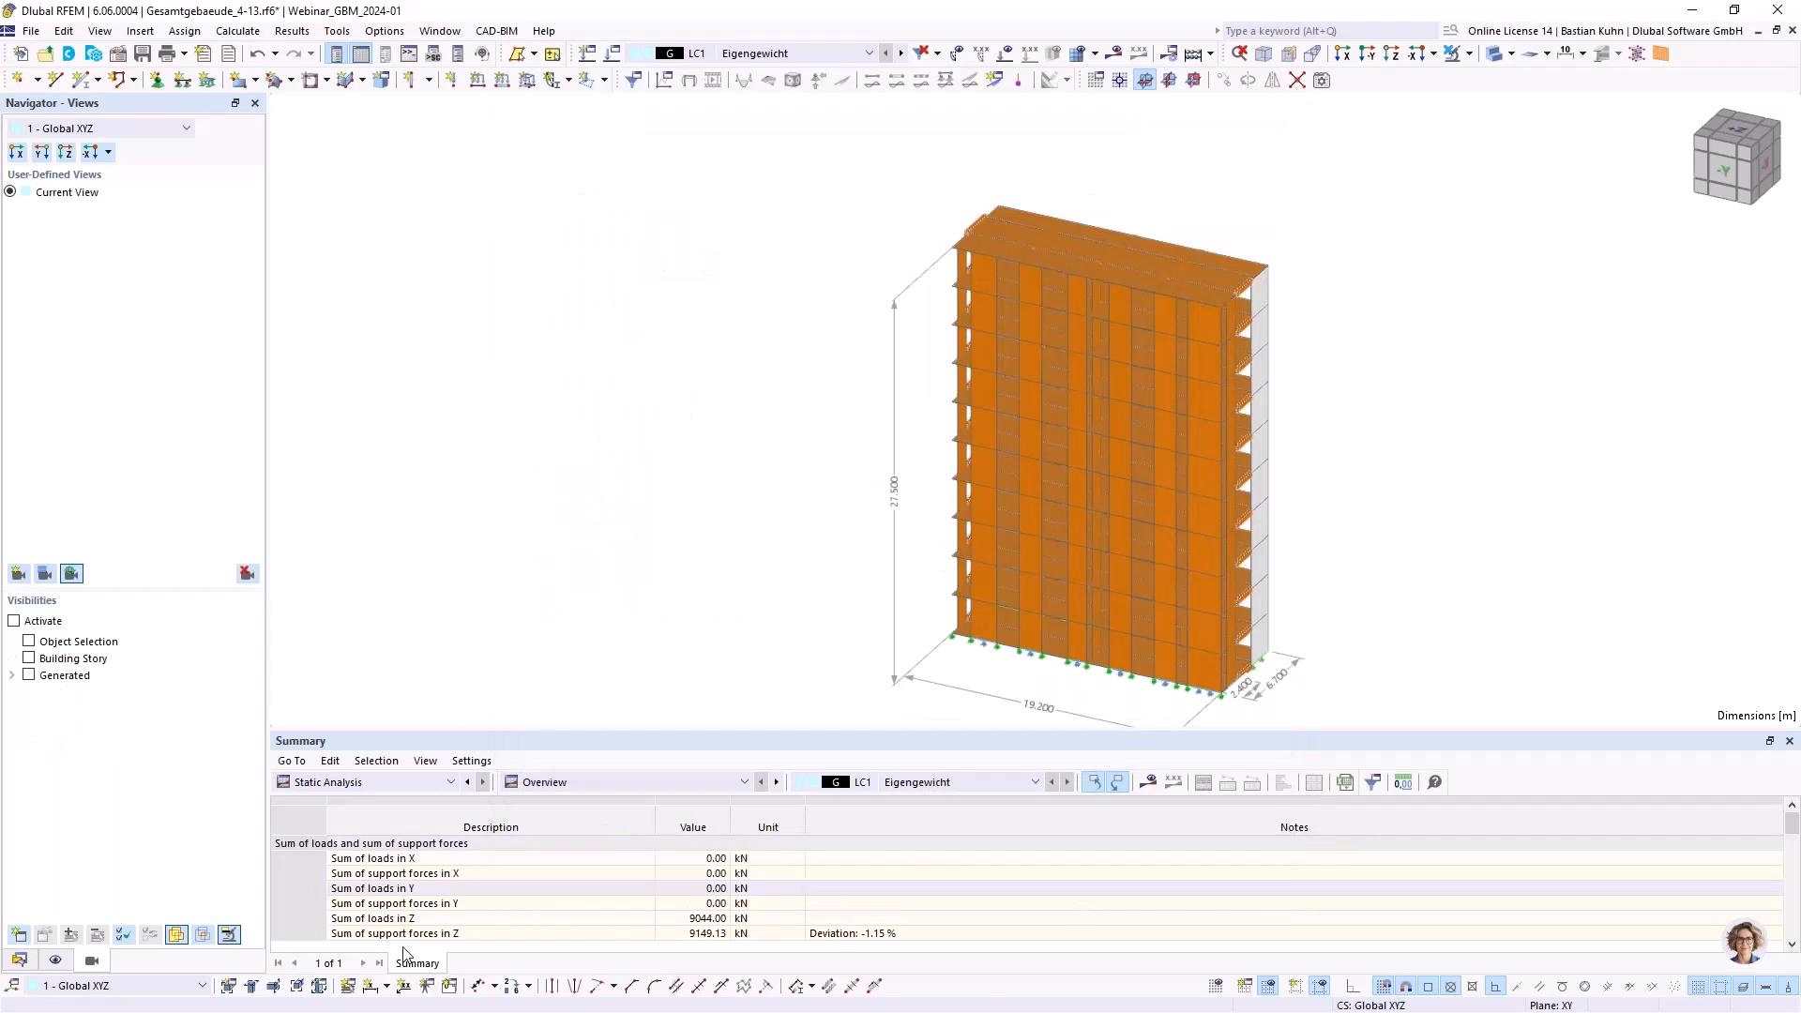
Switch the table from the static analysis results to the Building Model category of the structure data
left_click(540, 783)
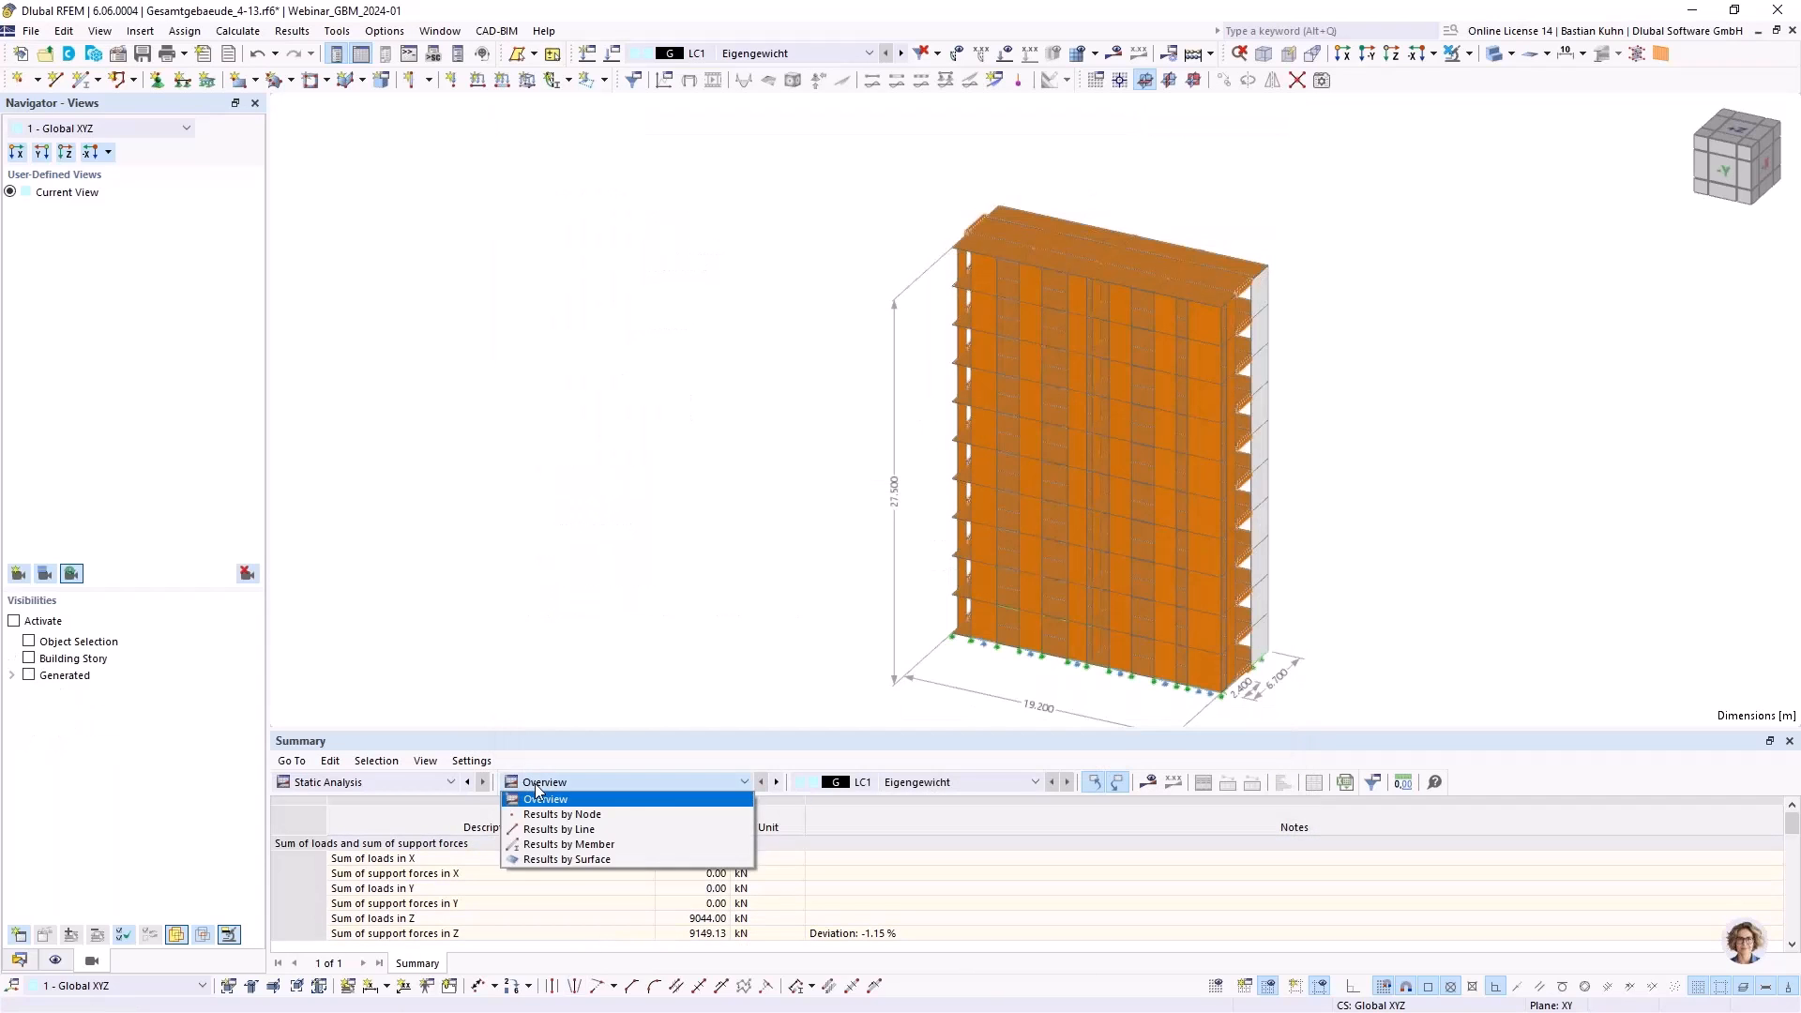
left_click(419, 788)
left_click(366, 804)
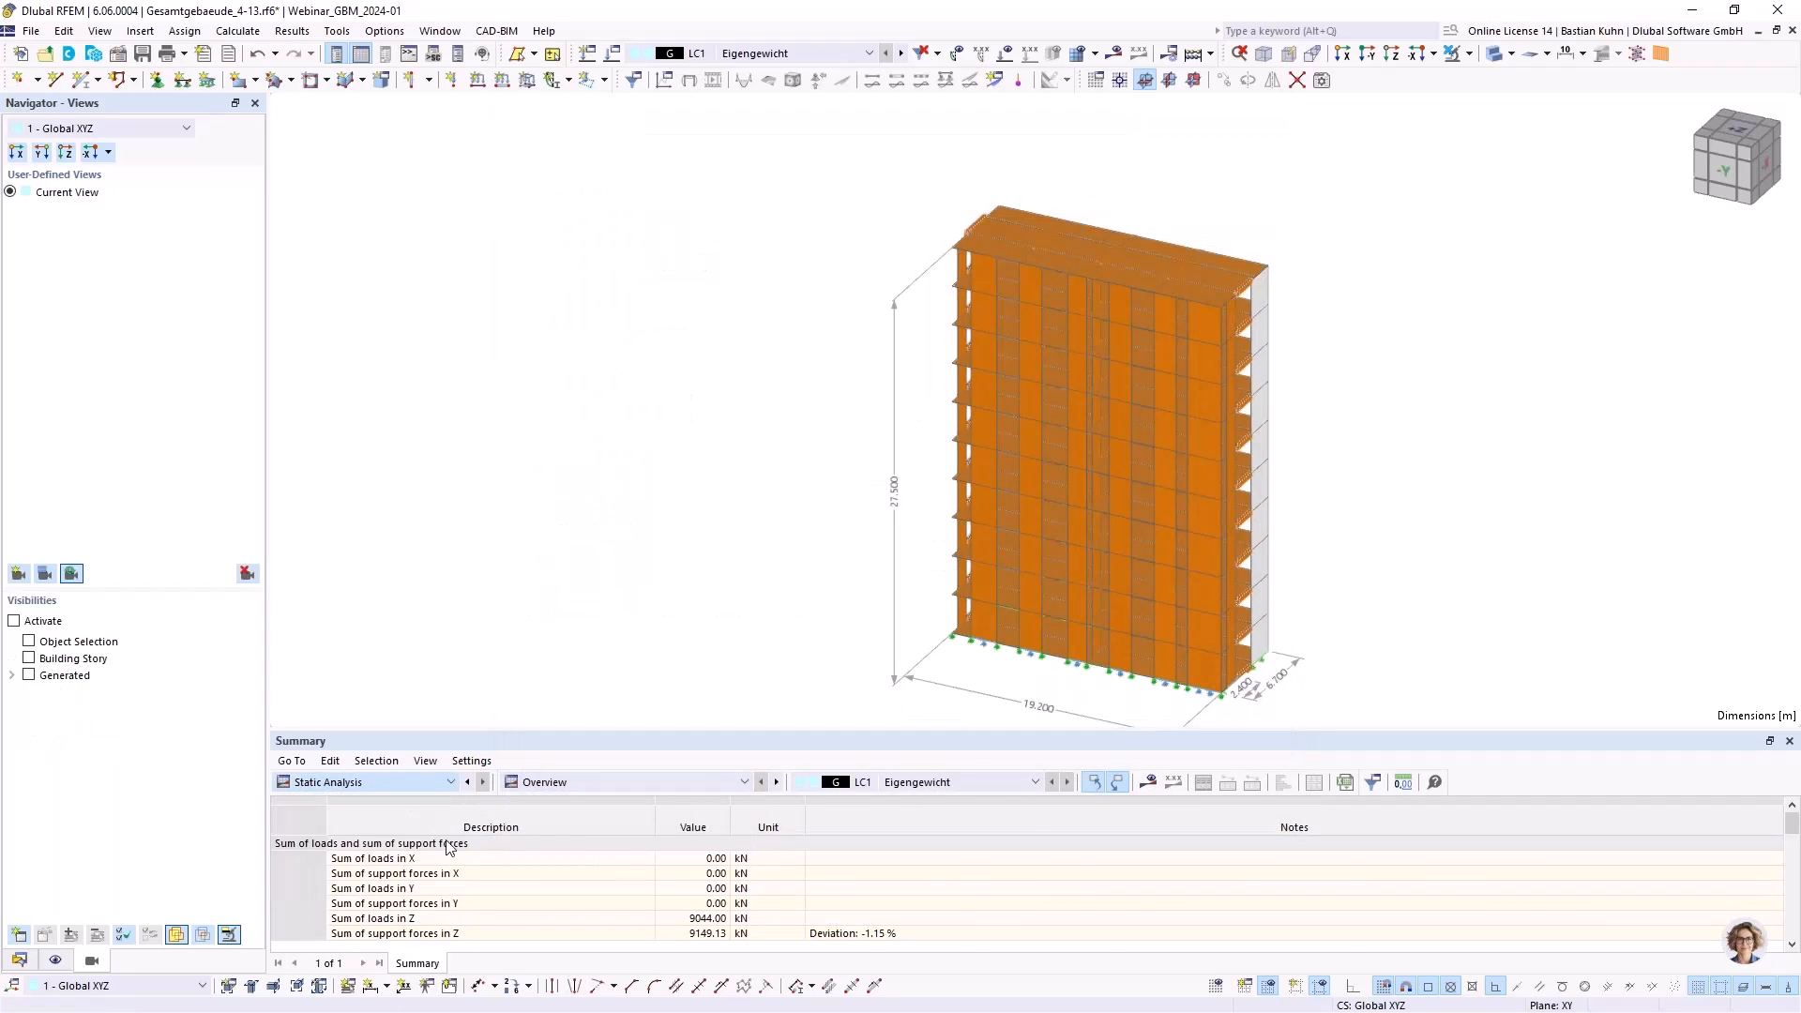
left_click(627, 783)
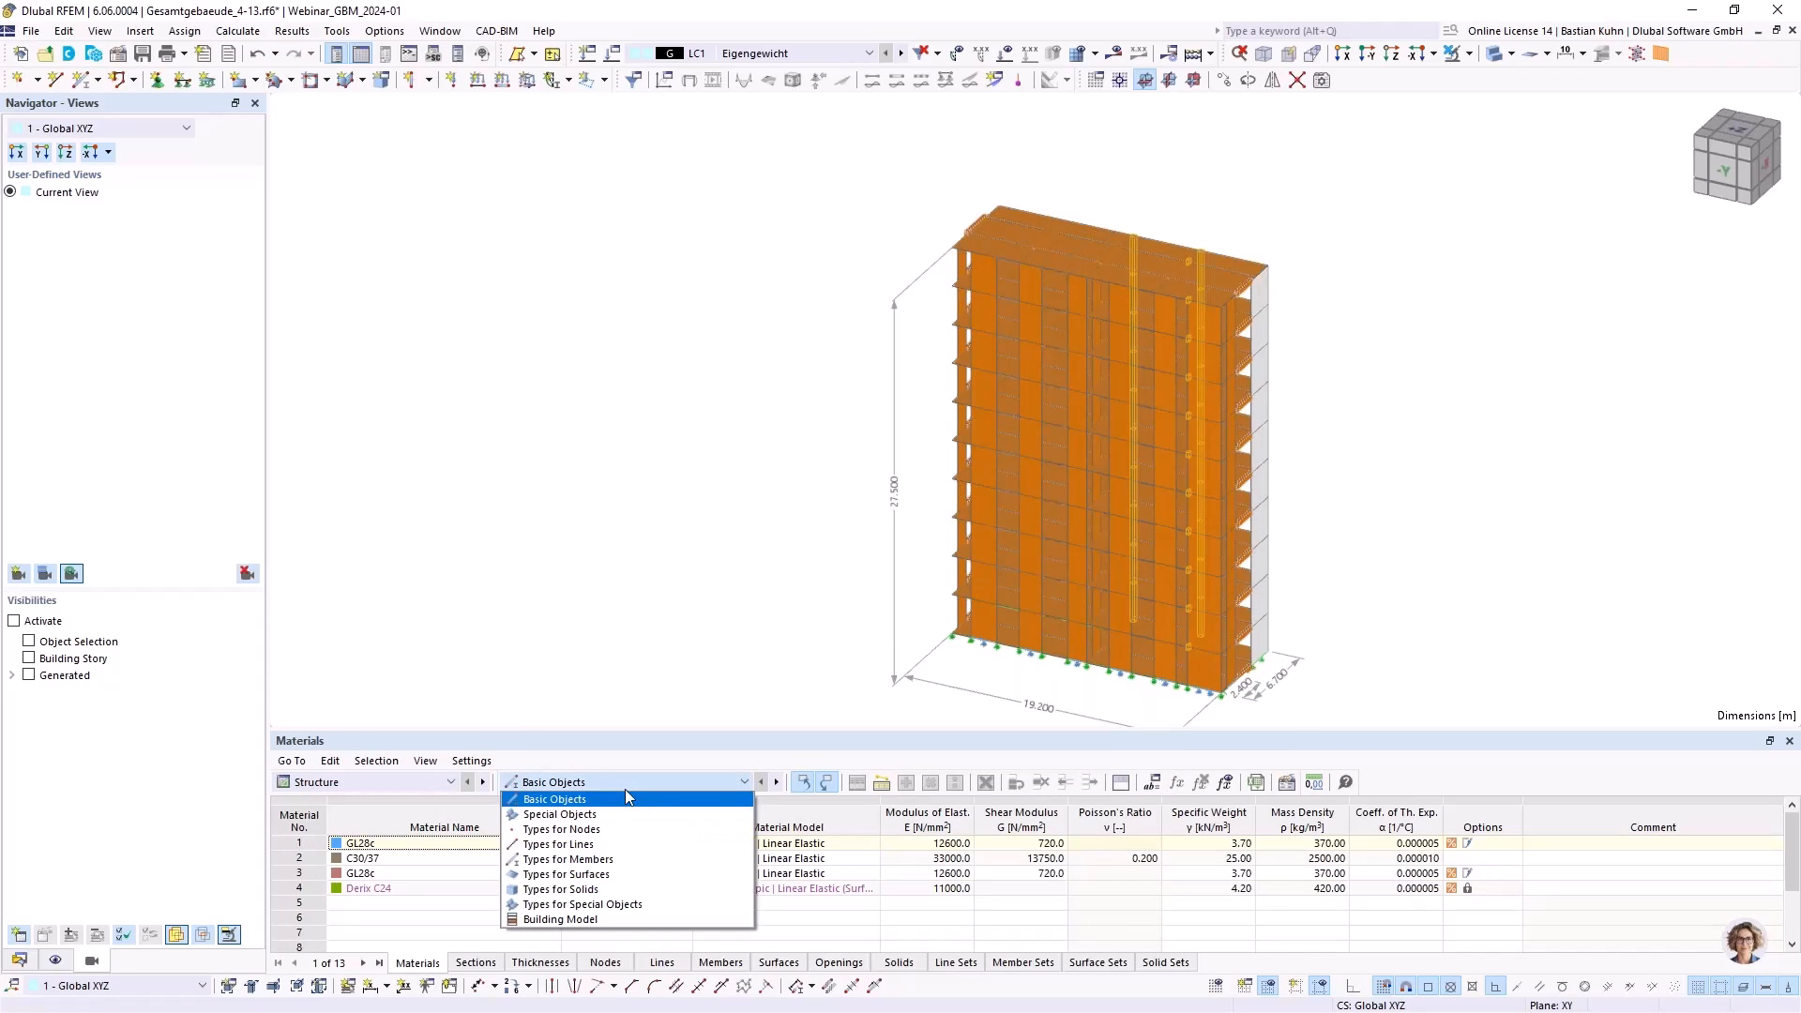
left_click(603, 920)
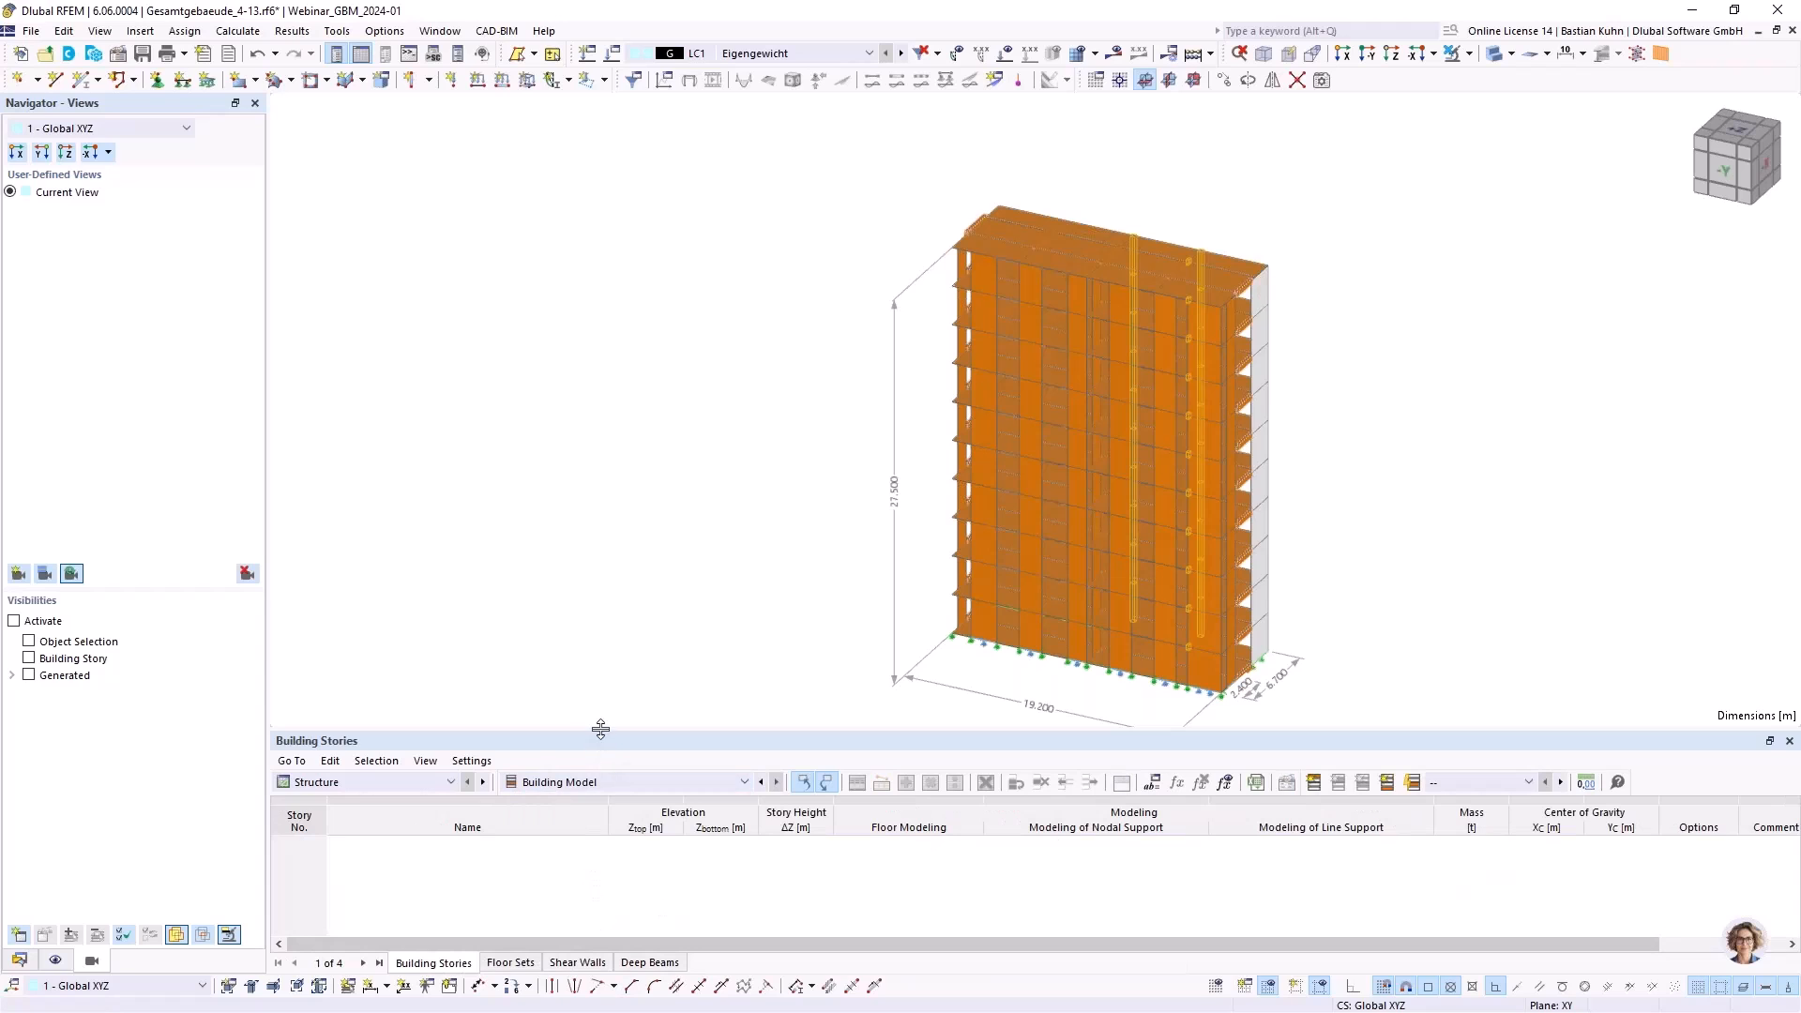
Enlarge the table area, look through the floor sets, shear walls and deep beams tables, and return to Building Stories
left_click_drag(600, 729, 629, 455)
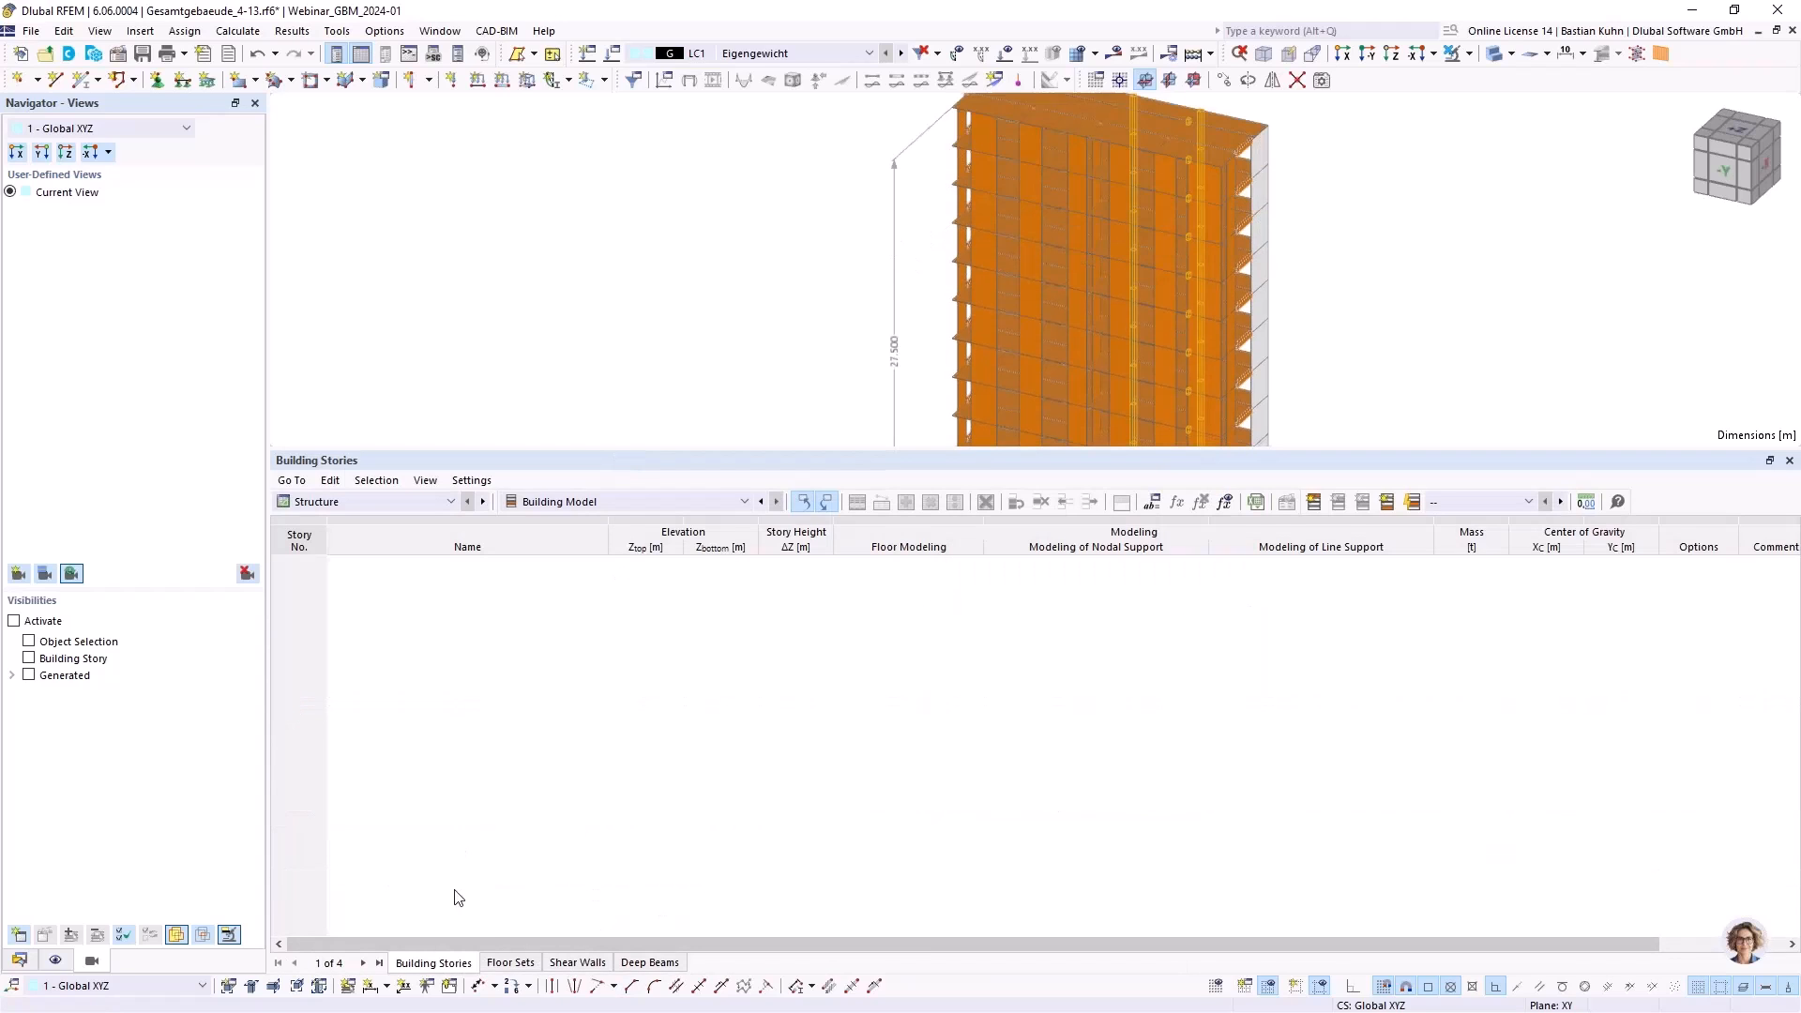
left_click(507, 963)
left_click(569, 963)
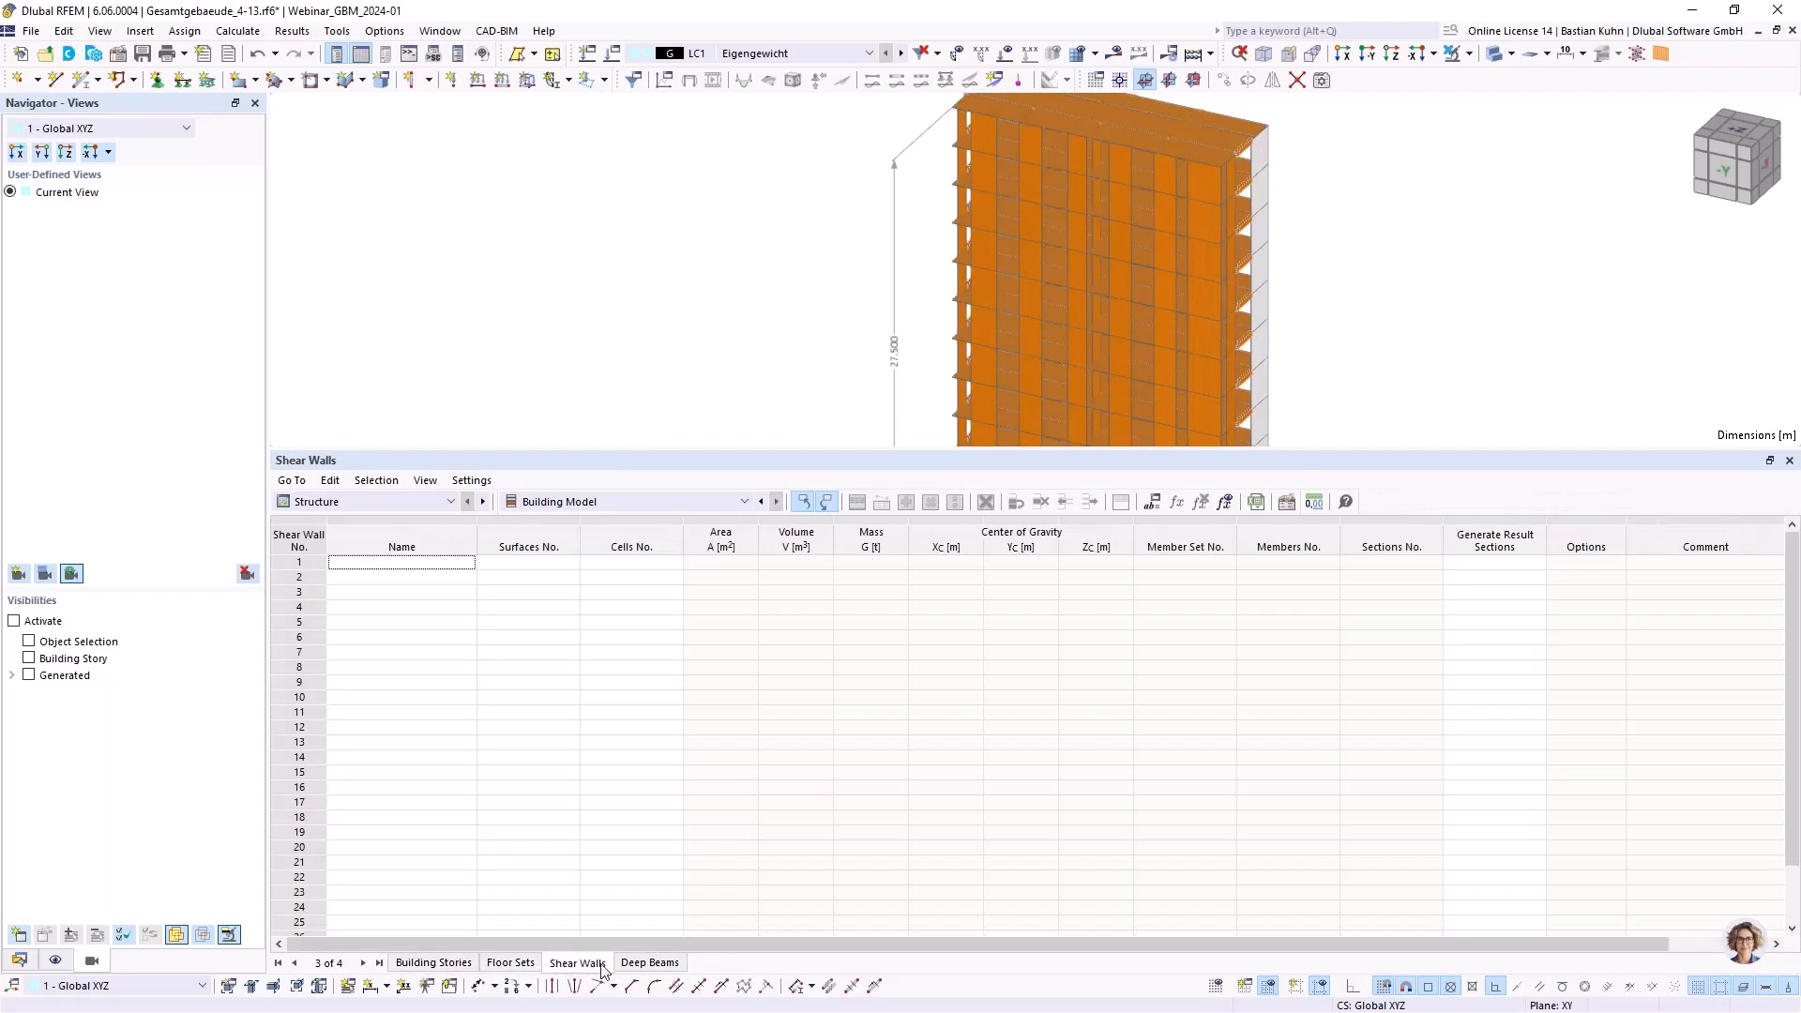
left_click(646, 964)
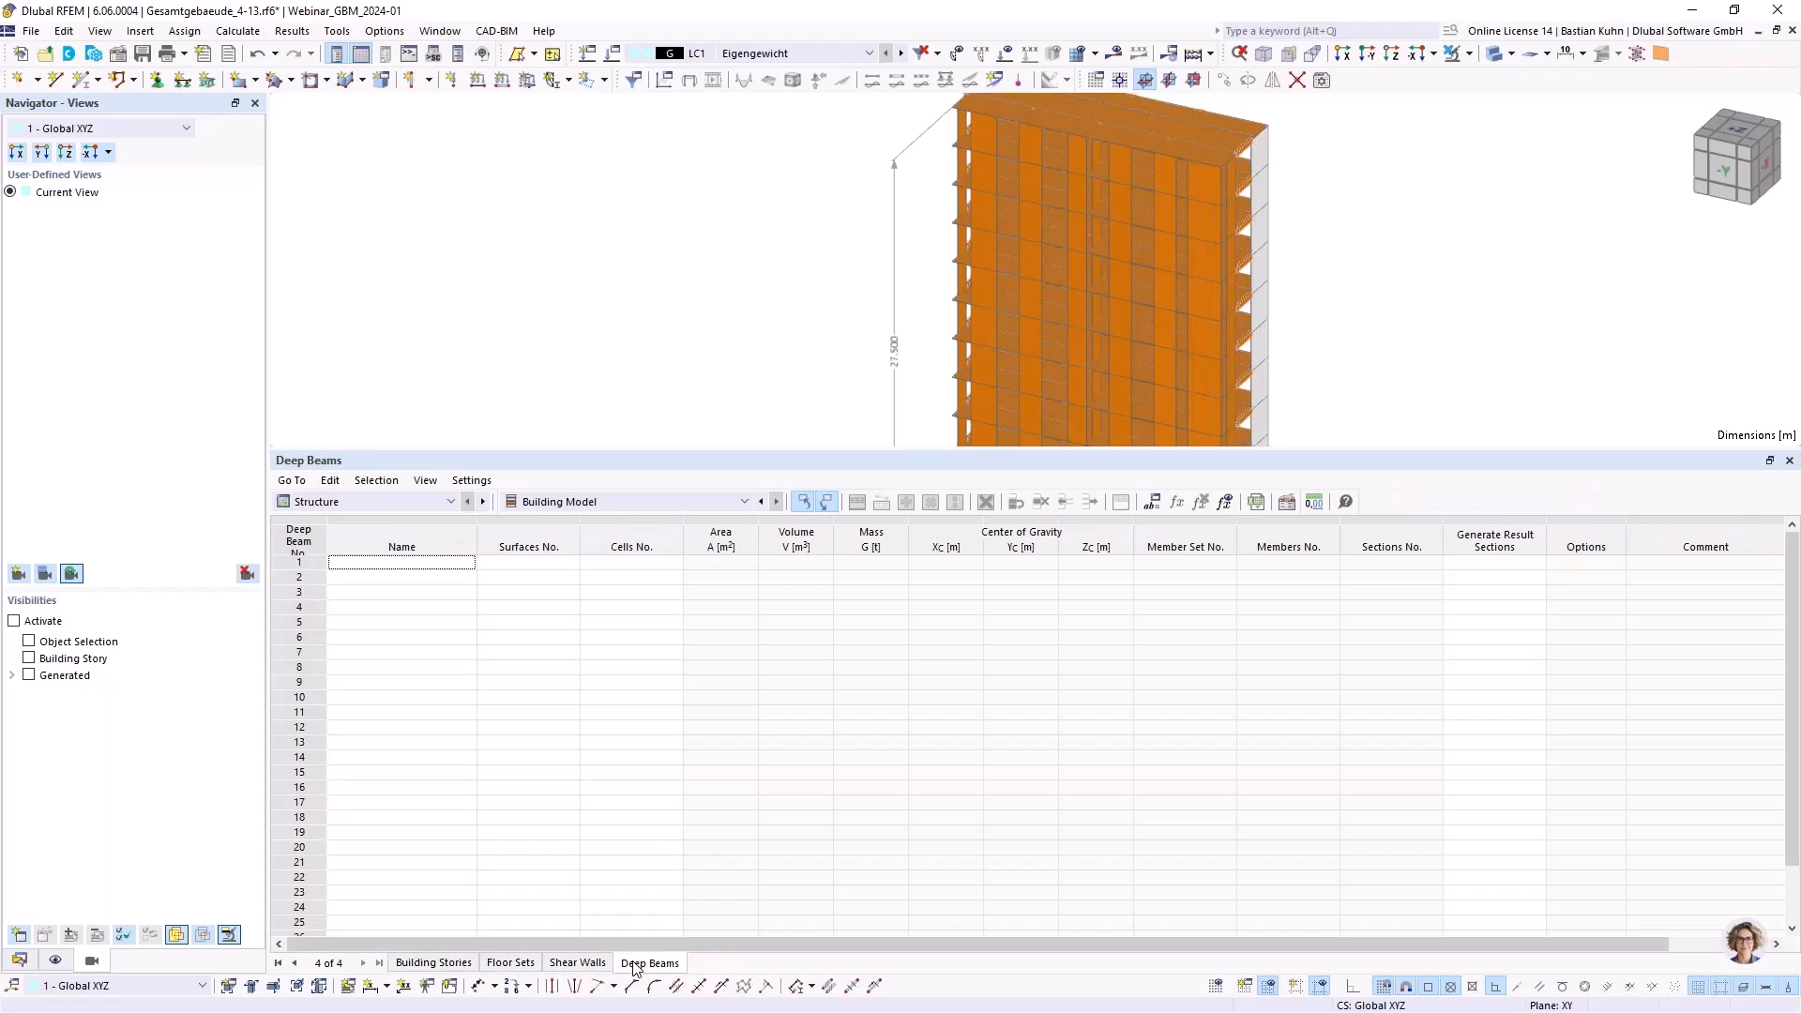
left_click(447, 966)
Expand the Building Model category in the data navigator and reduce the table area to enlarge the model view
left_click(19, 960)
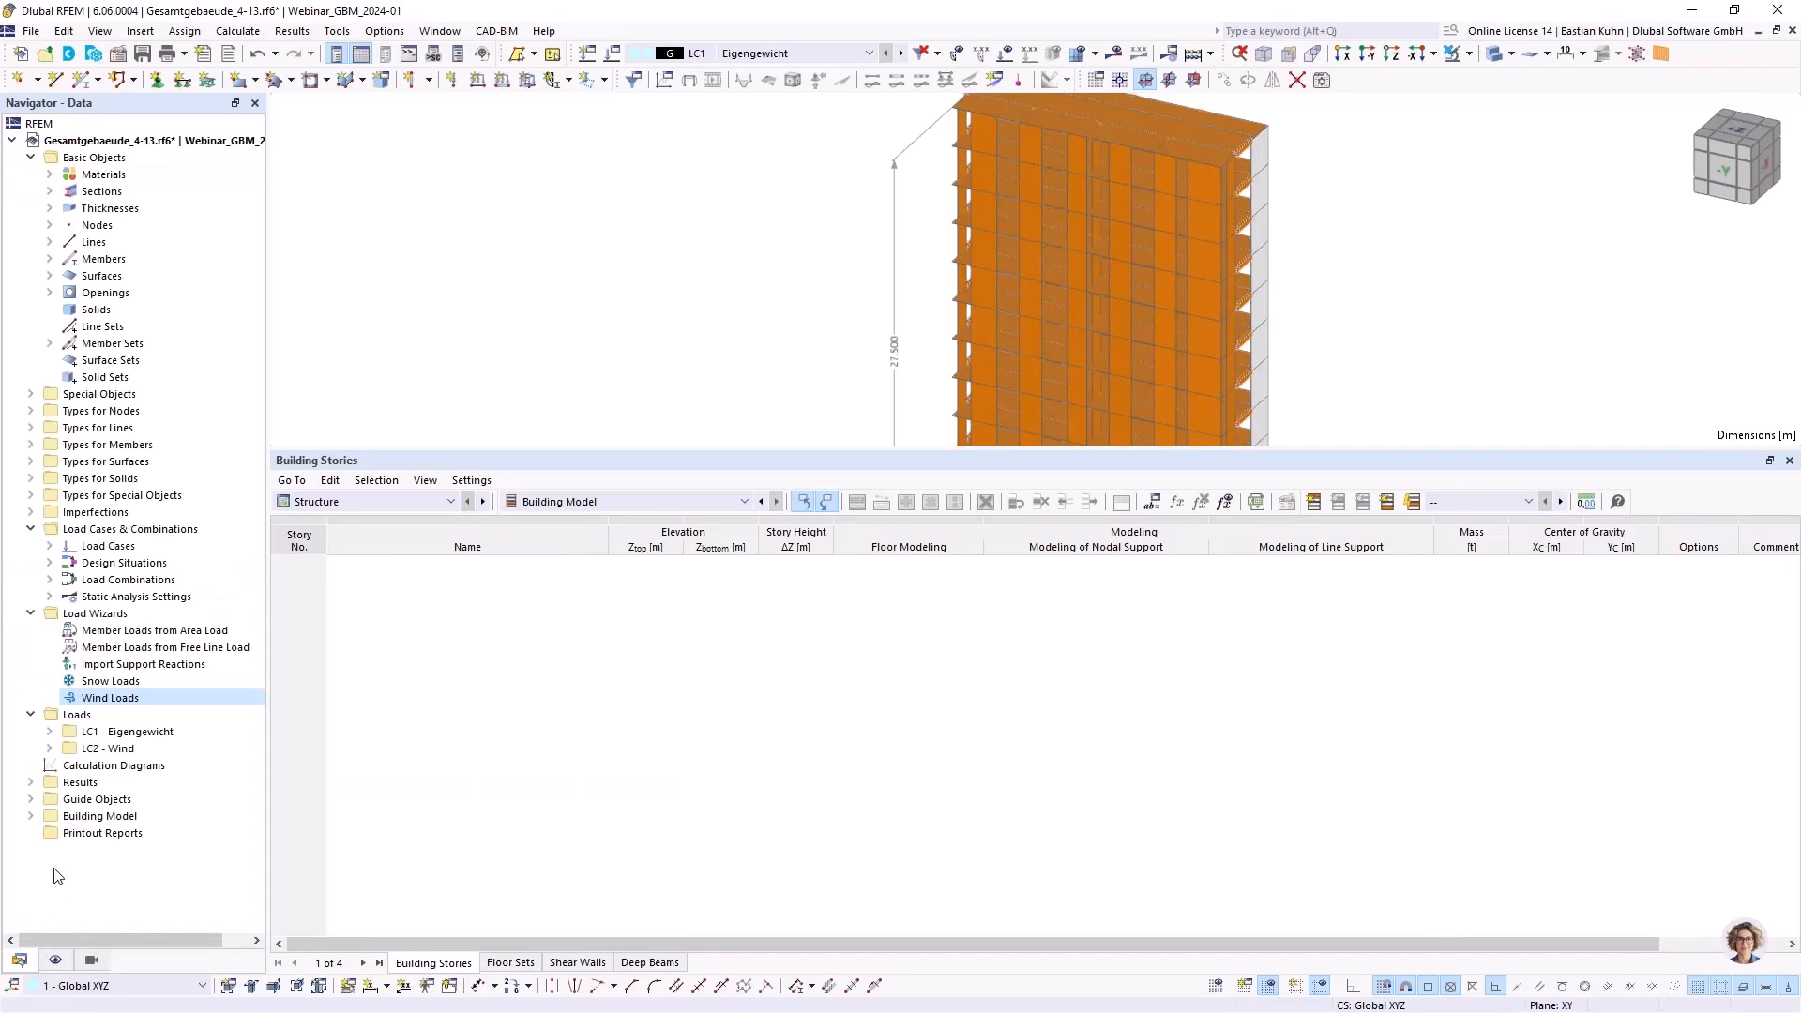
left_click(31, 816)
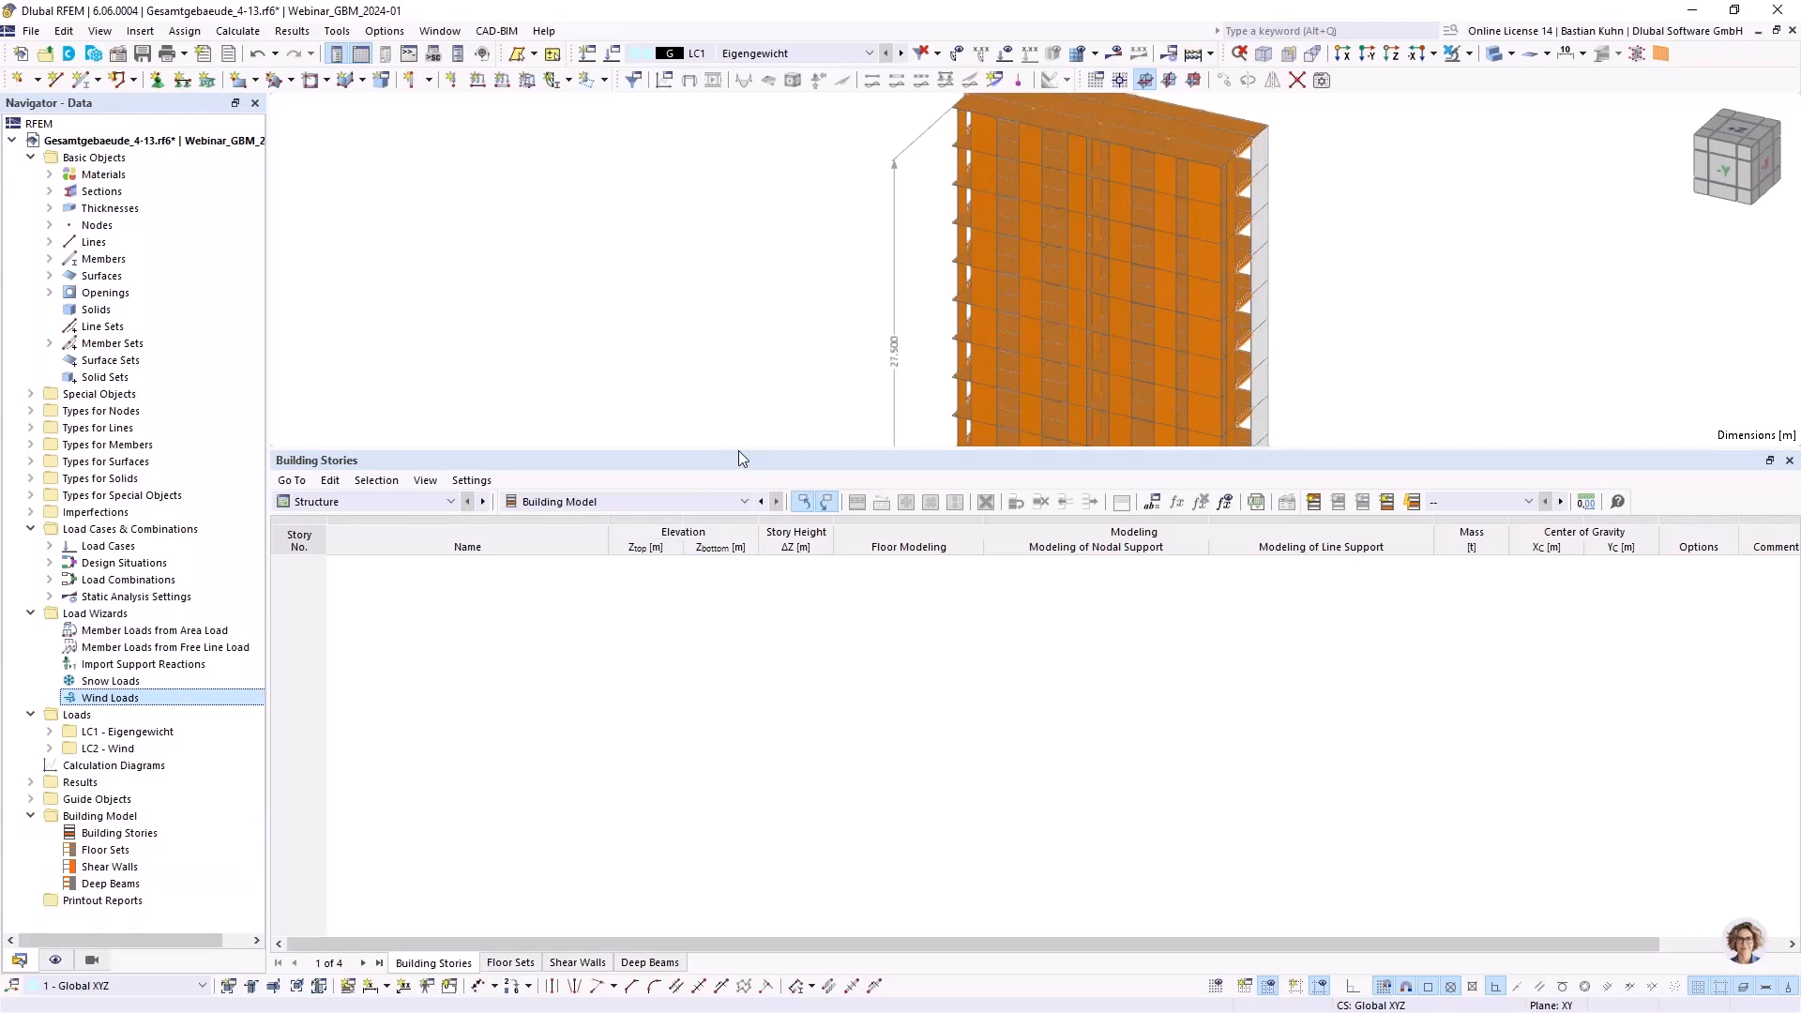
left_click_drag(740, 457, 741, 824)
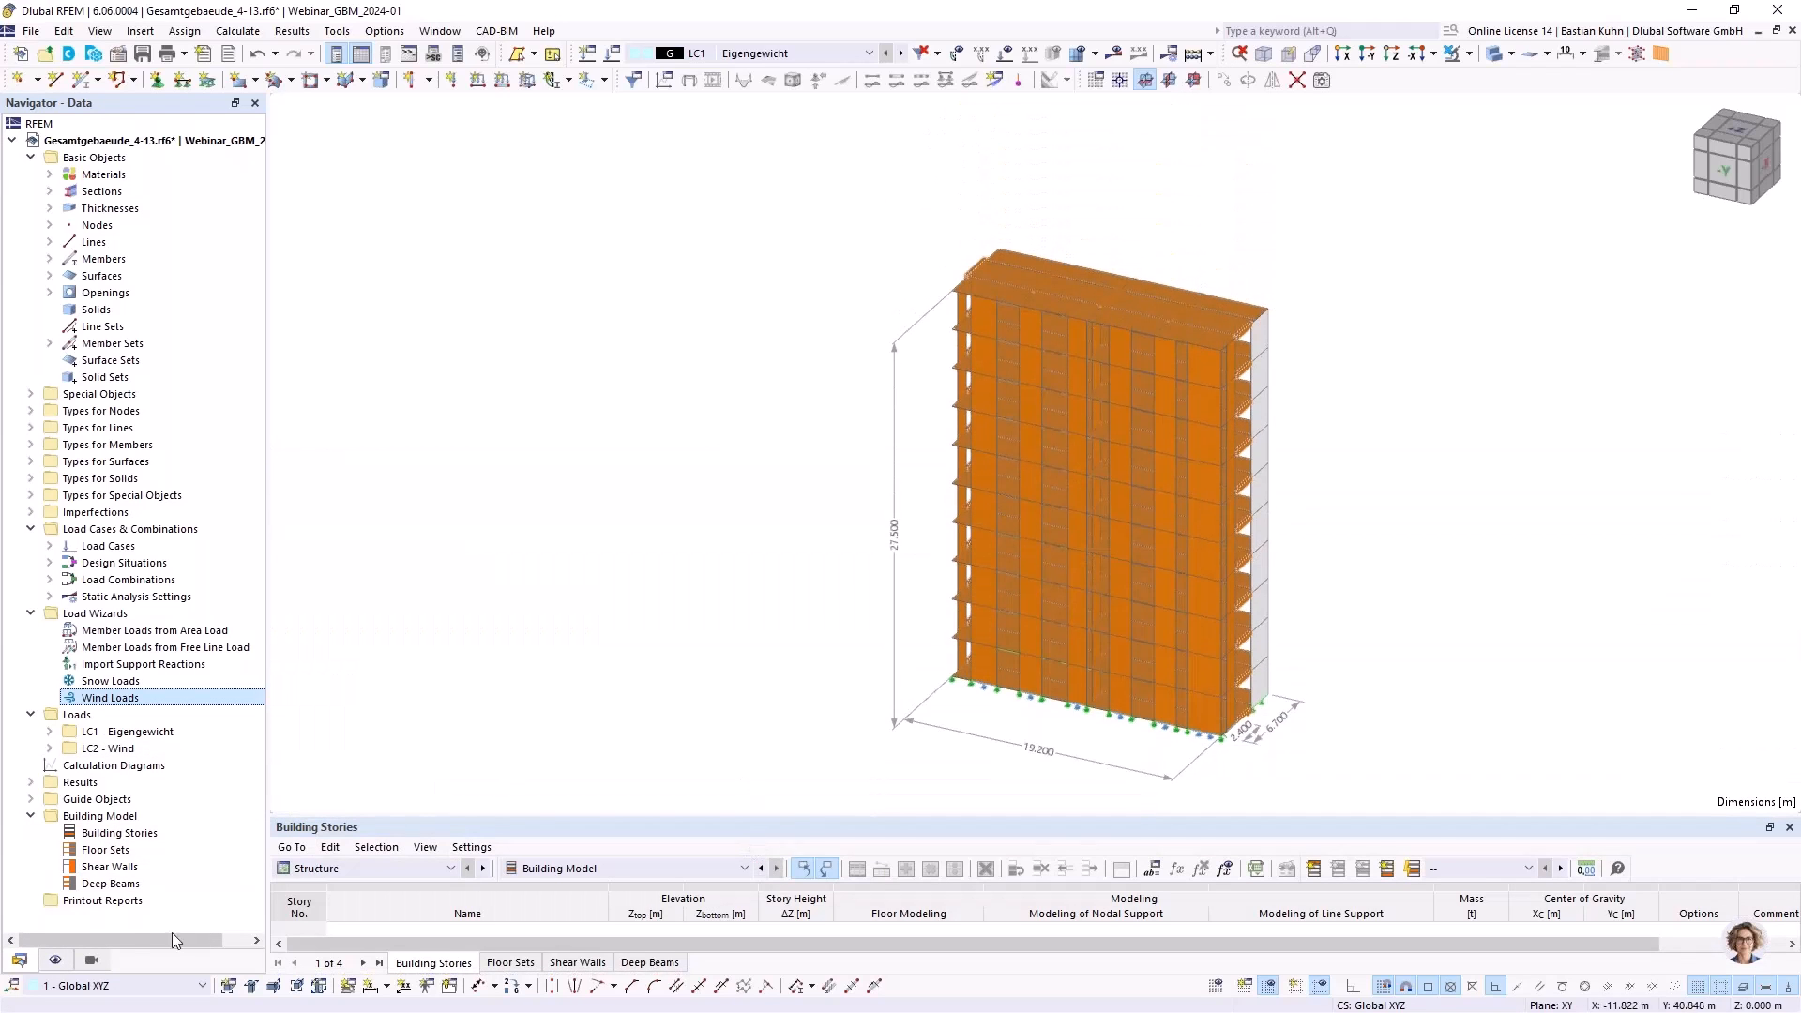
Create a new building story with its model preview shown and its floor modeling set to Rigid Diaphragm
left_click(117, 833)
right_click(117, 833)
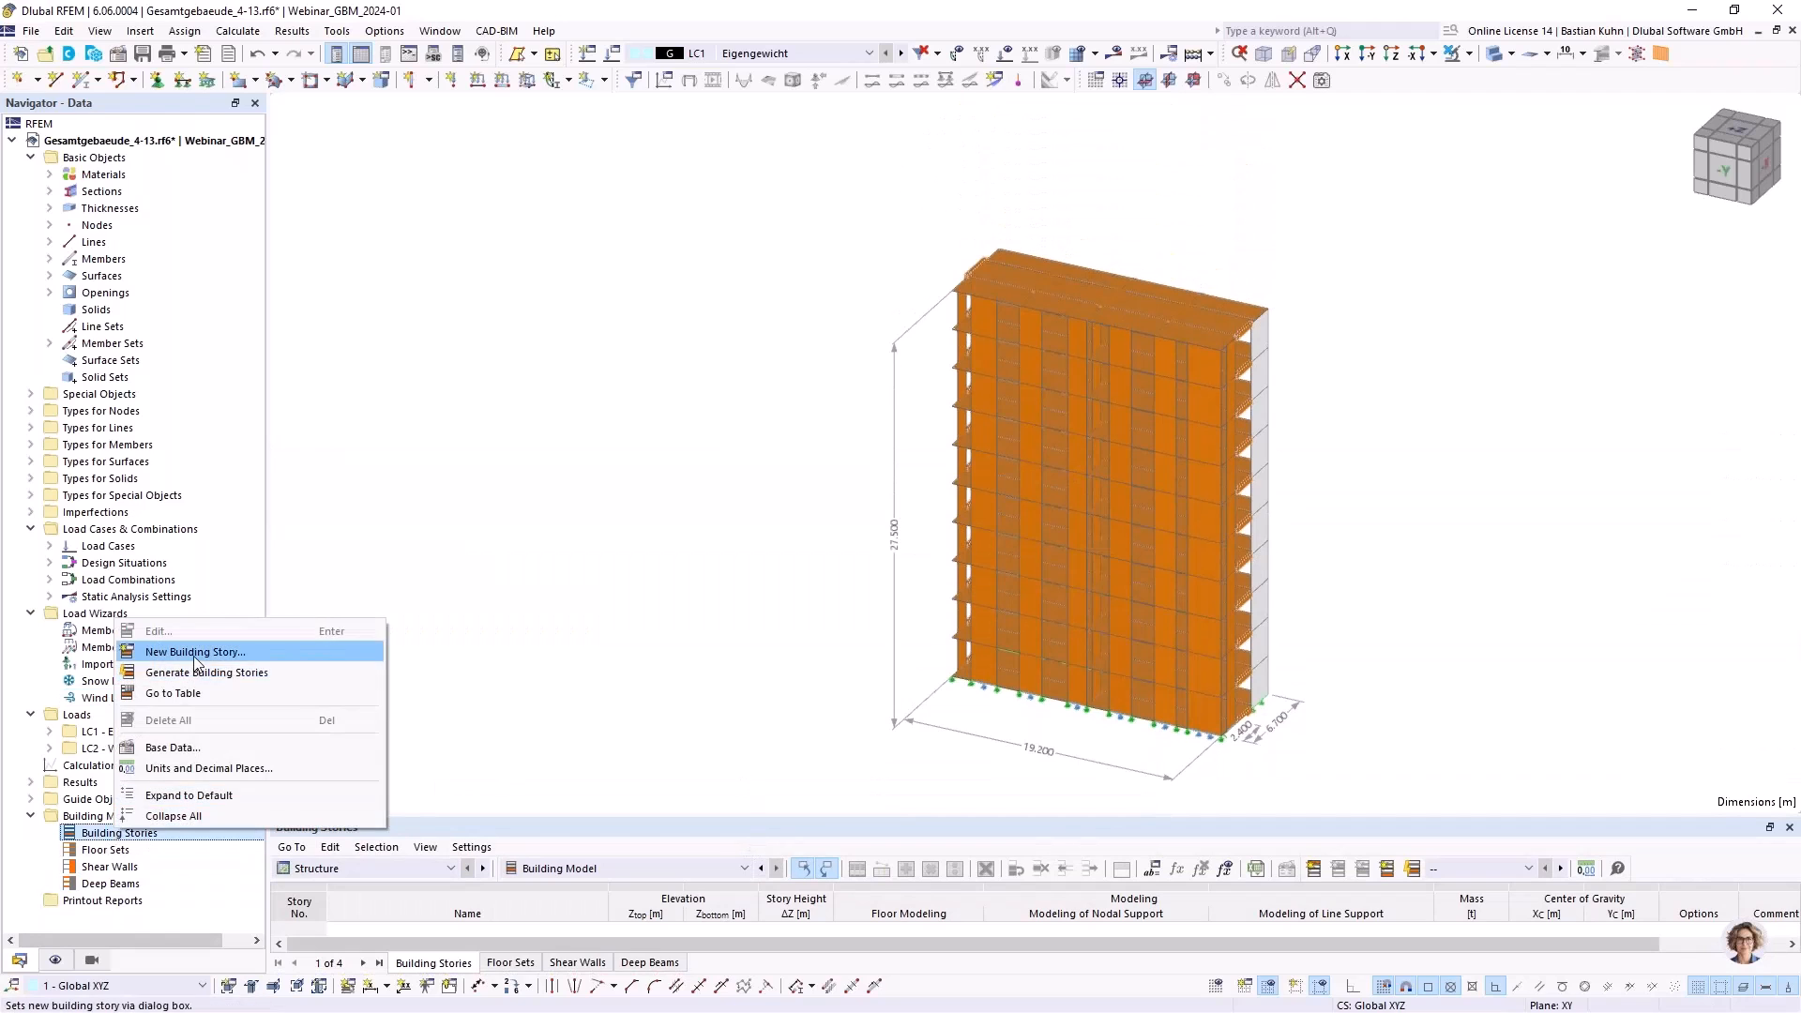
left_click(298, 741)
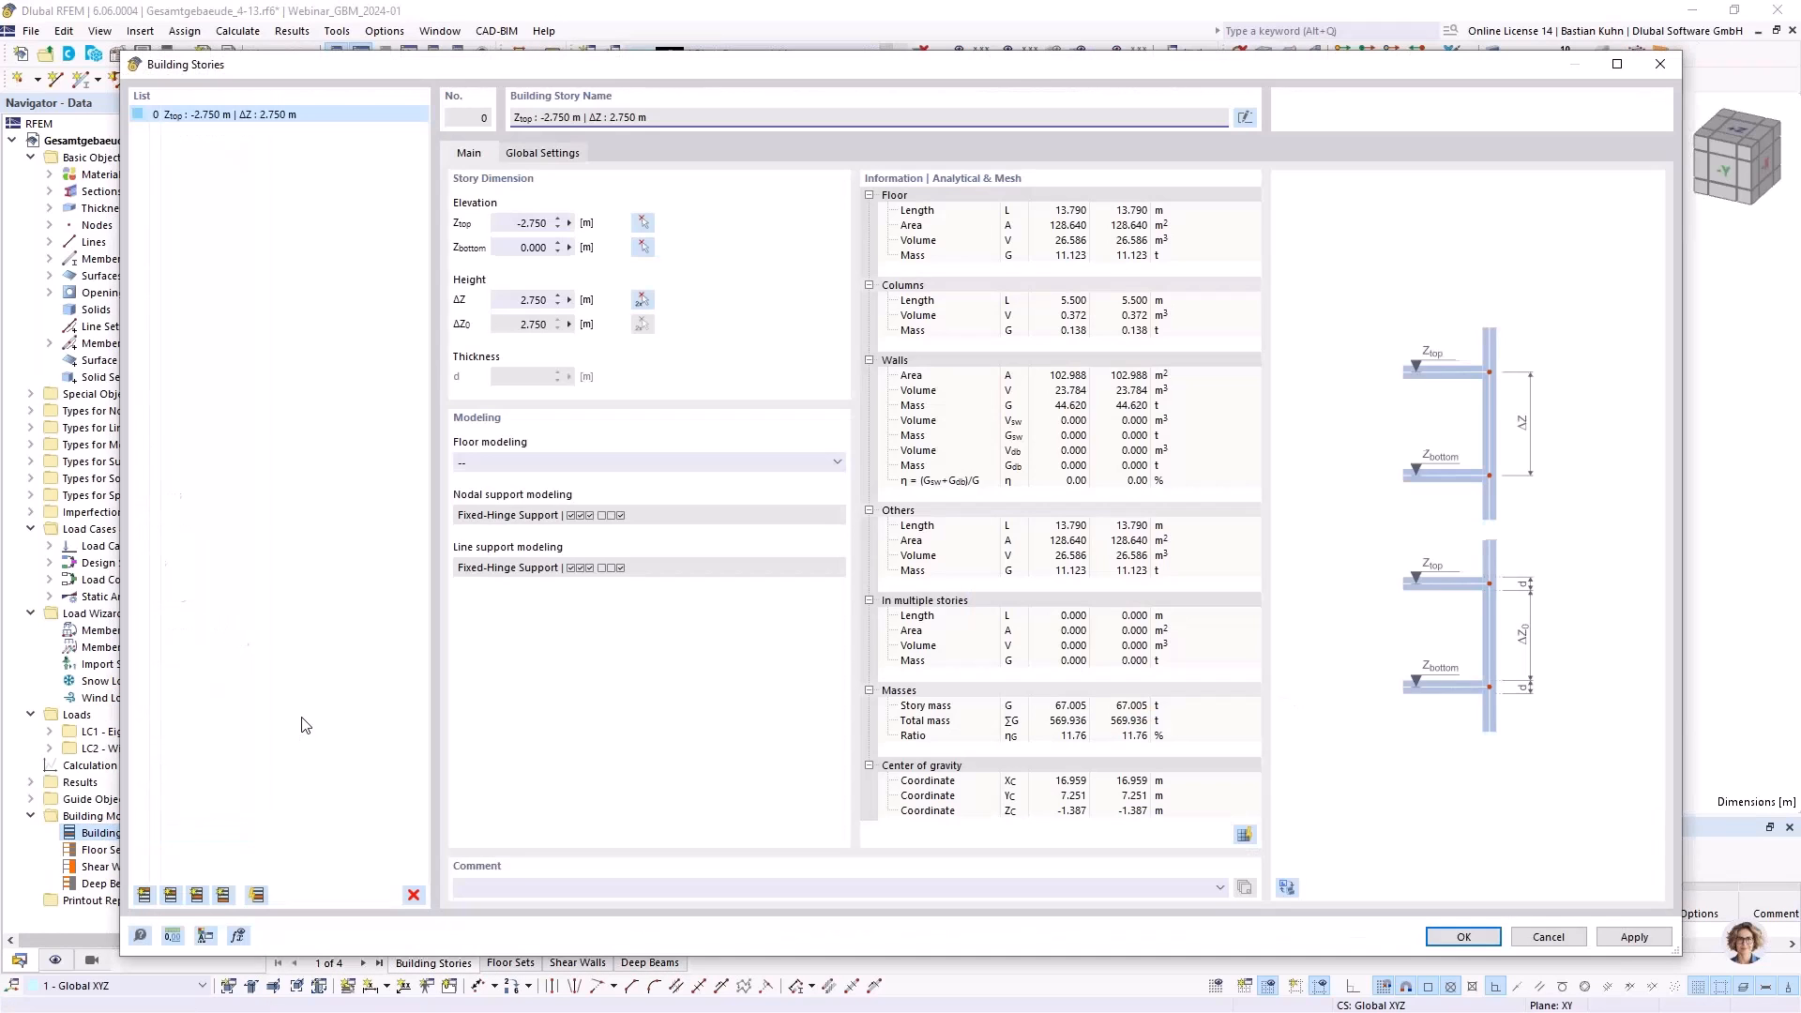
left_click(1287, 887)
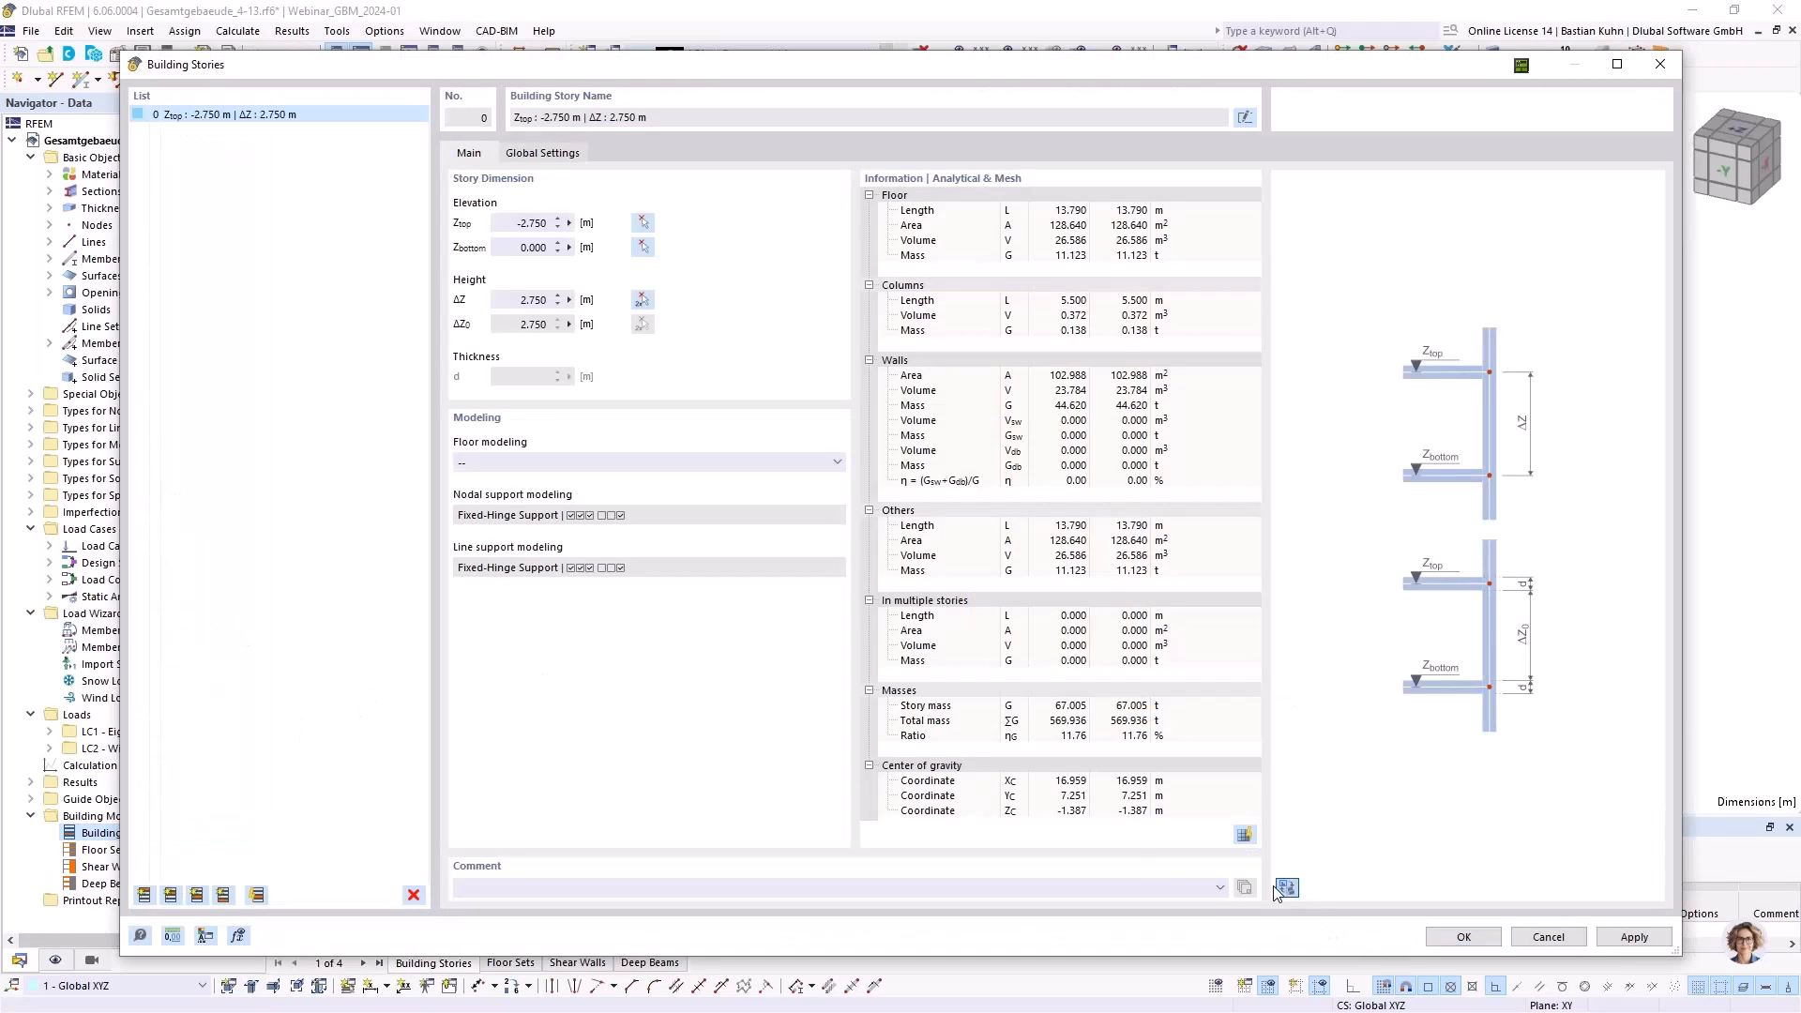
left_click(775, 464)
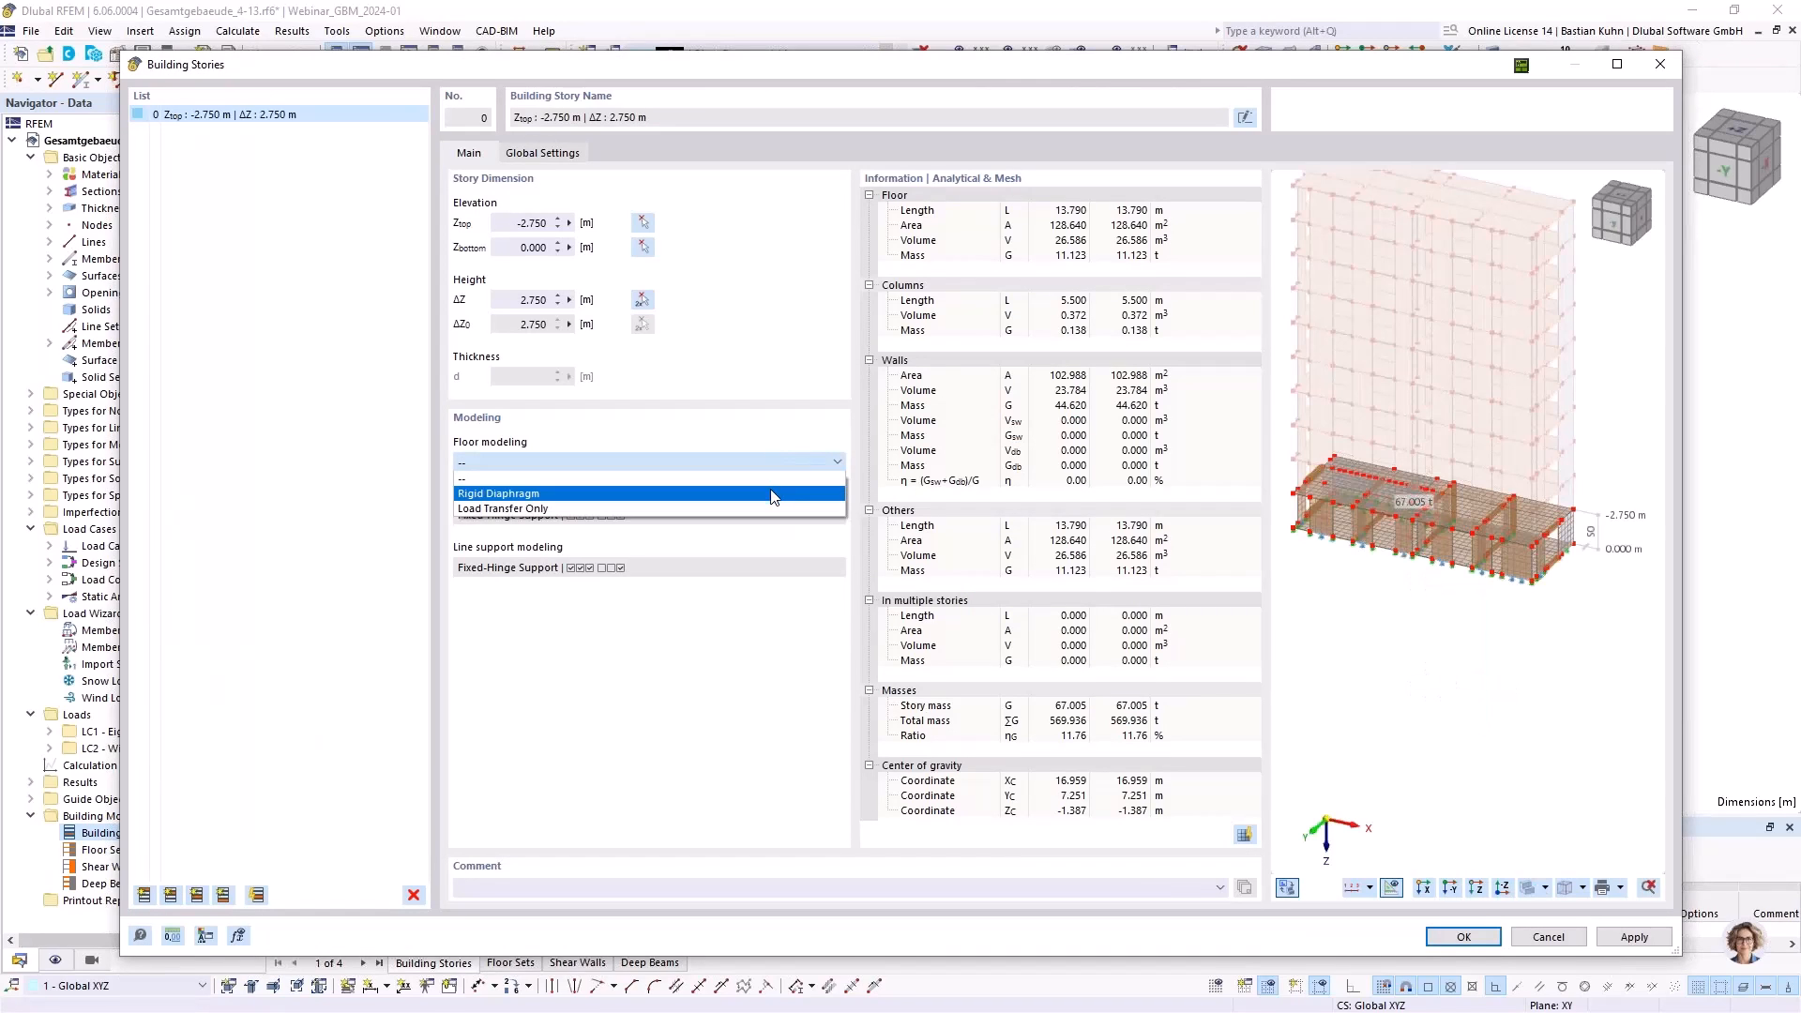
left_click(773, 494)
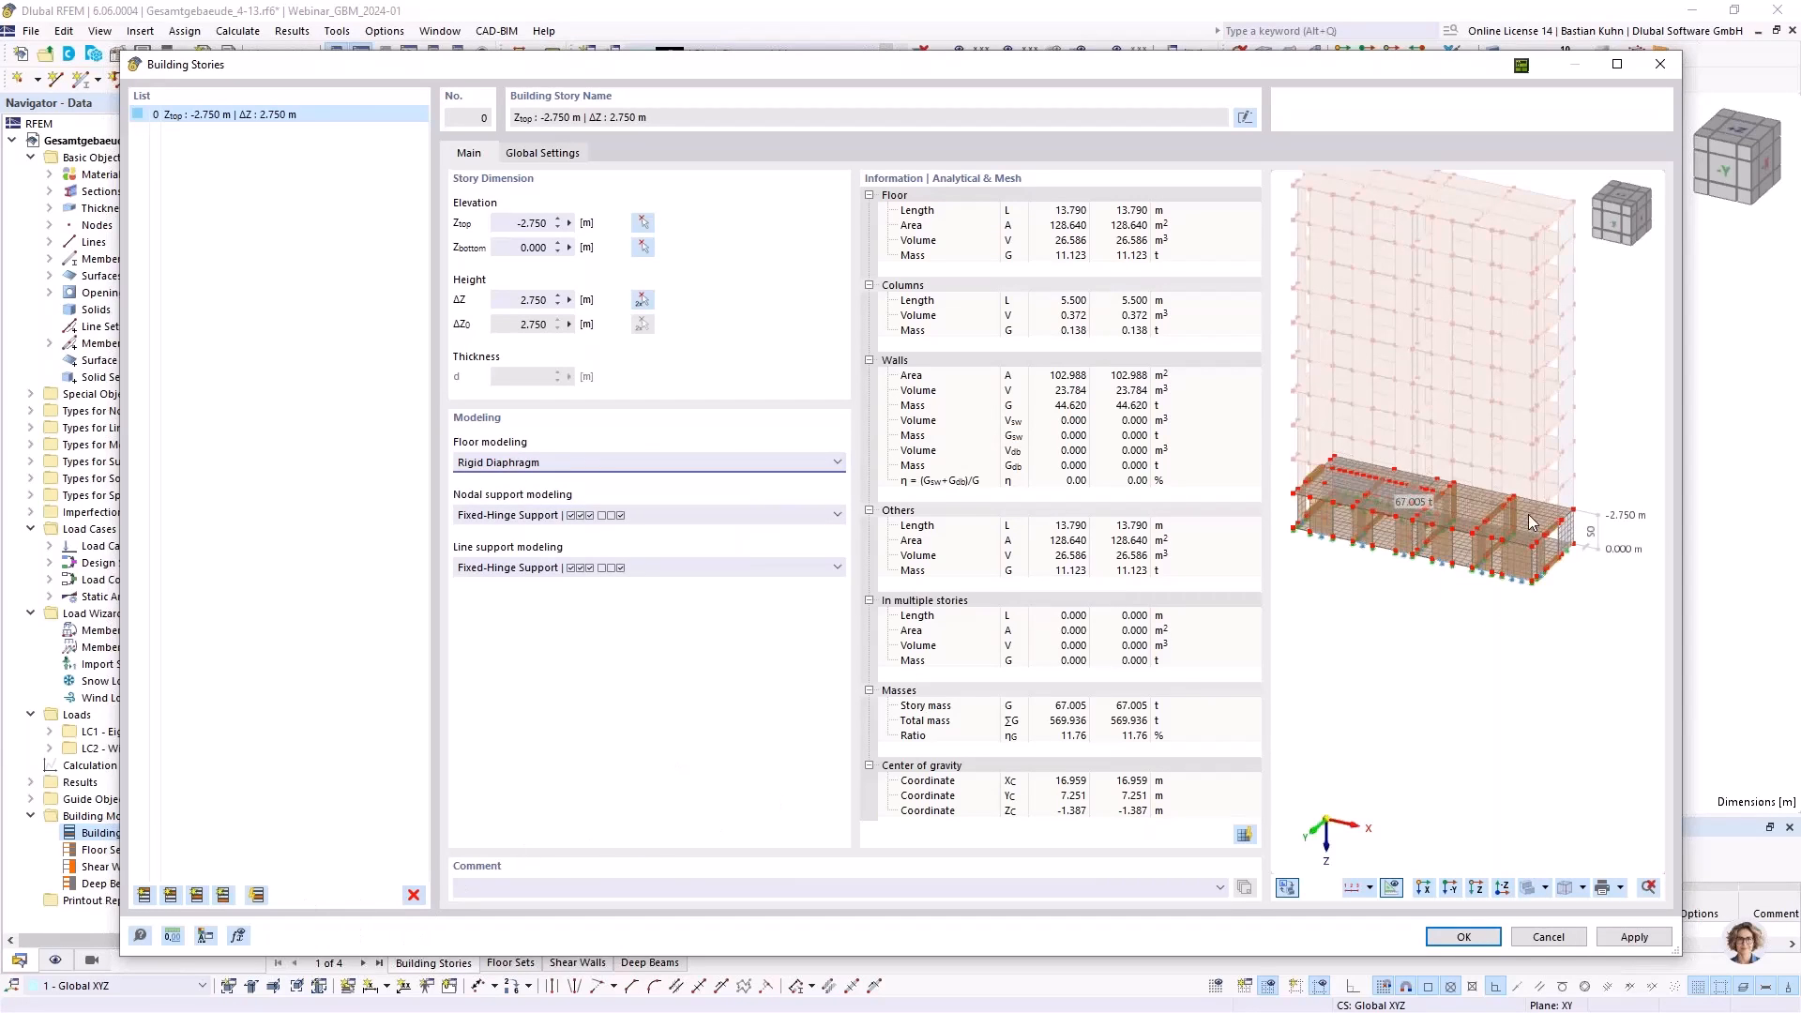
Examine the lowest story's elevation values and its highlighted floor, walls and mass label in the model preview
scroll(1424, 509, "up", 3)
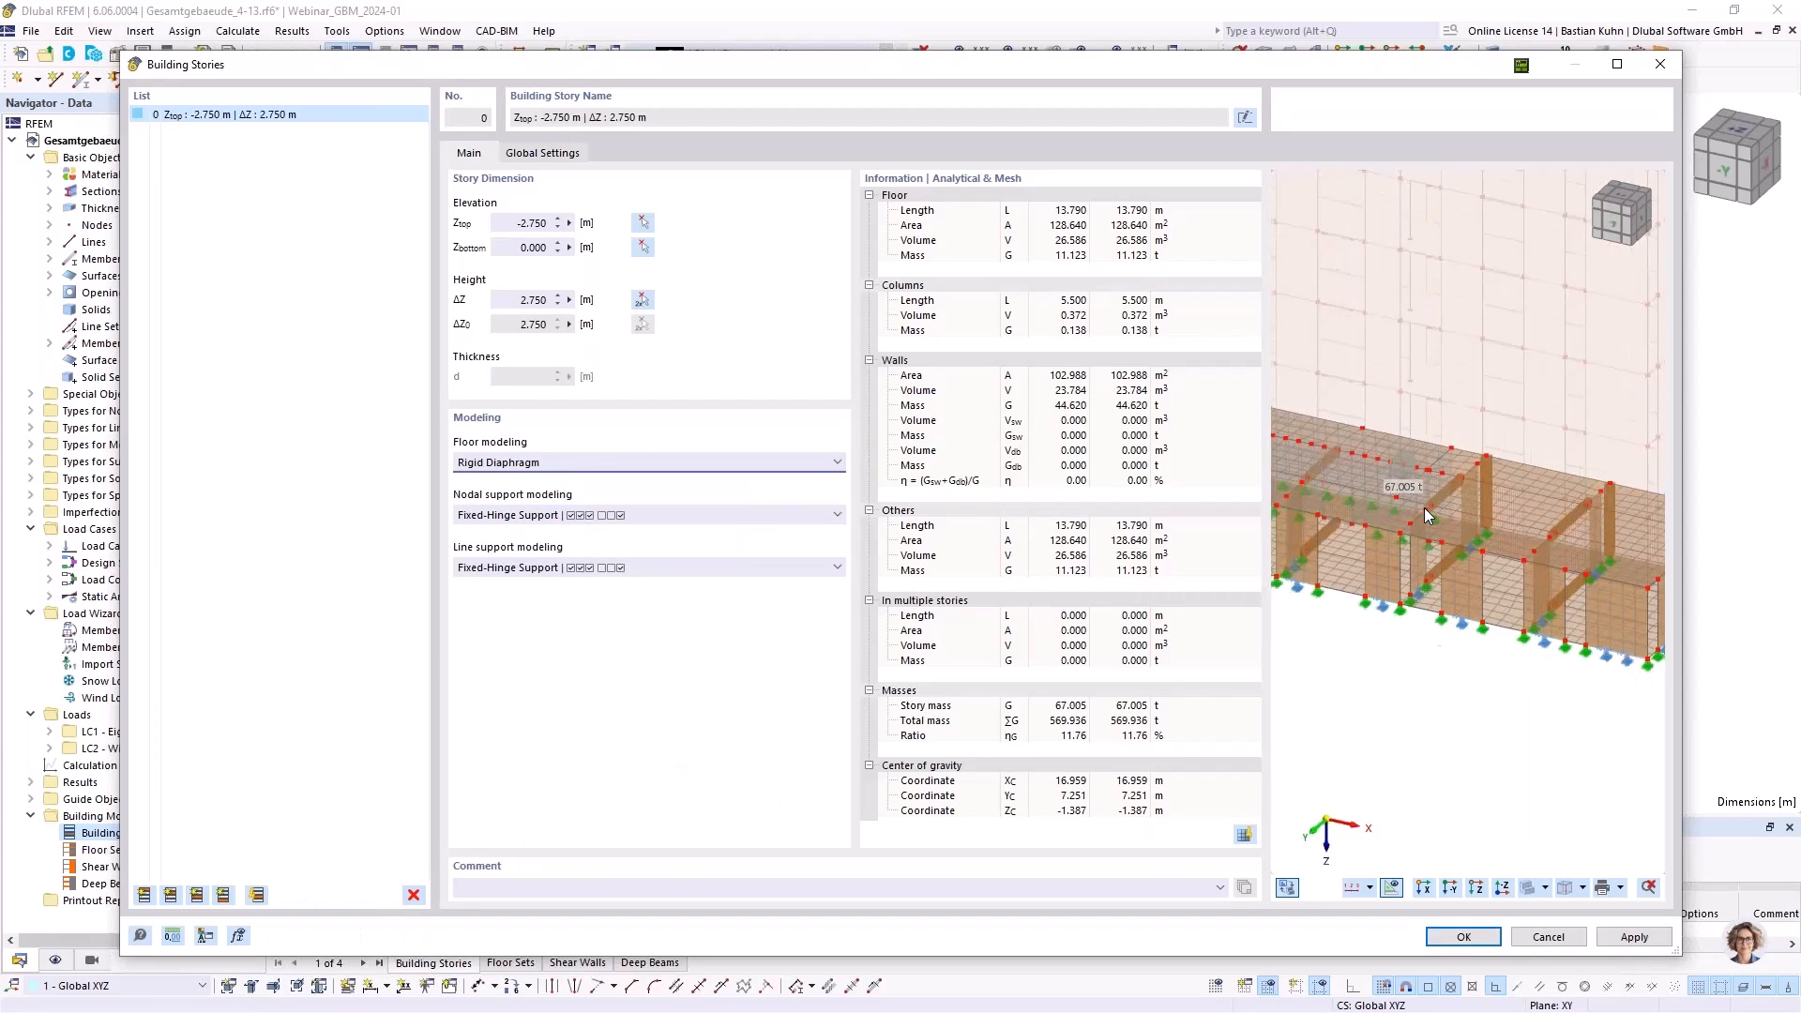
scroll(1424, 509, "down", 2)
middle_click_drag(1423, 509, 1393, 559)
scroll(1393, 559, "up", 1)
left_click_drag(522, 240, 560, 242)
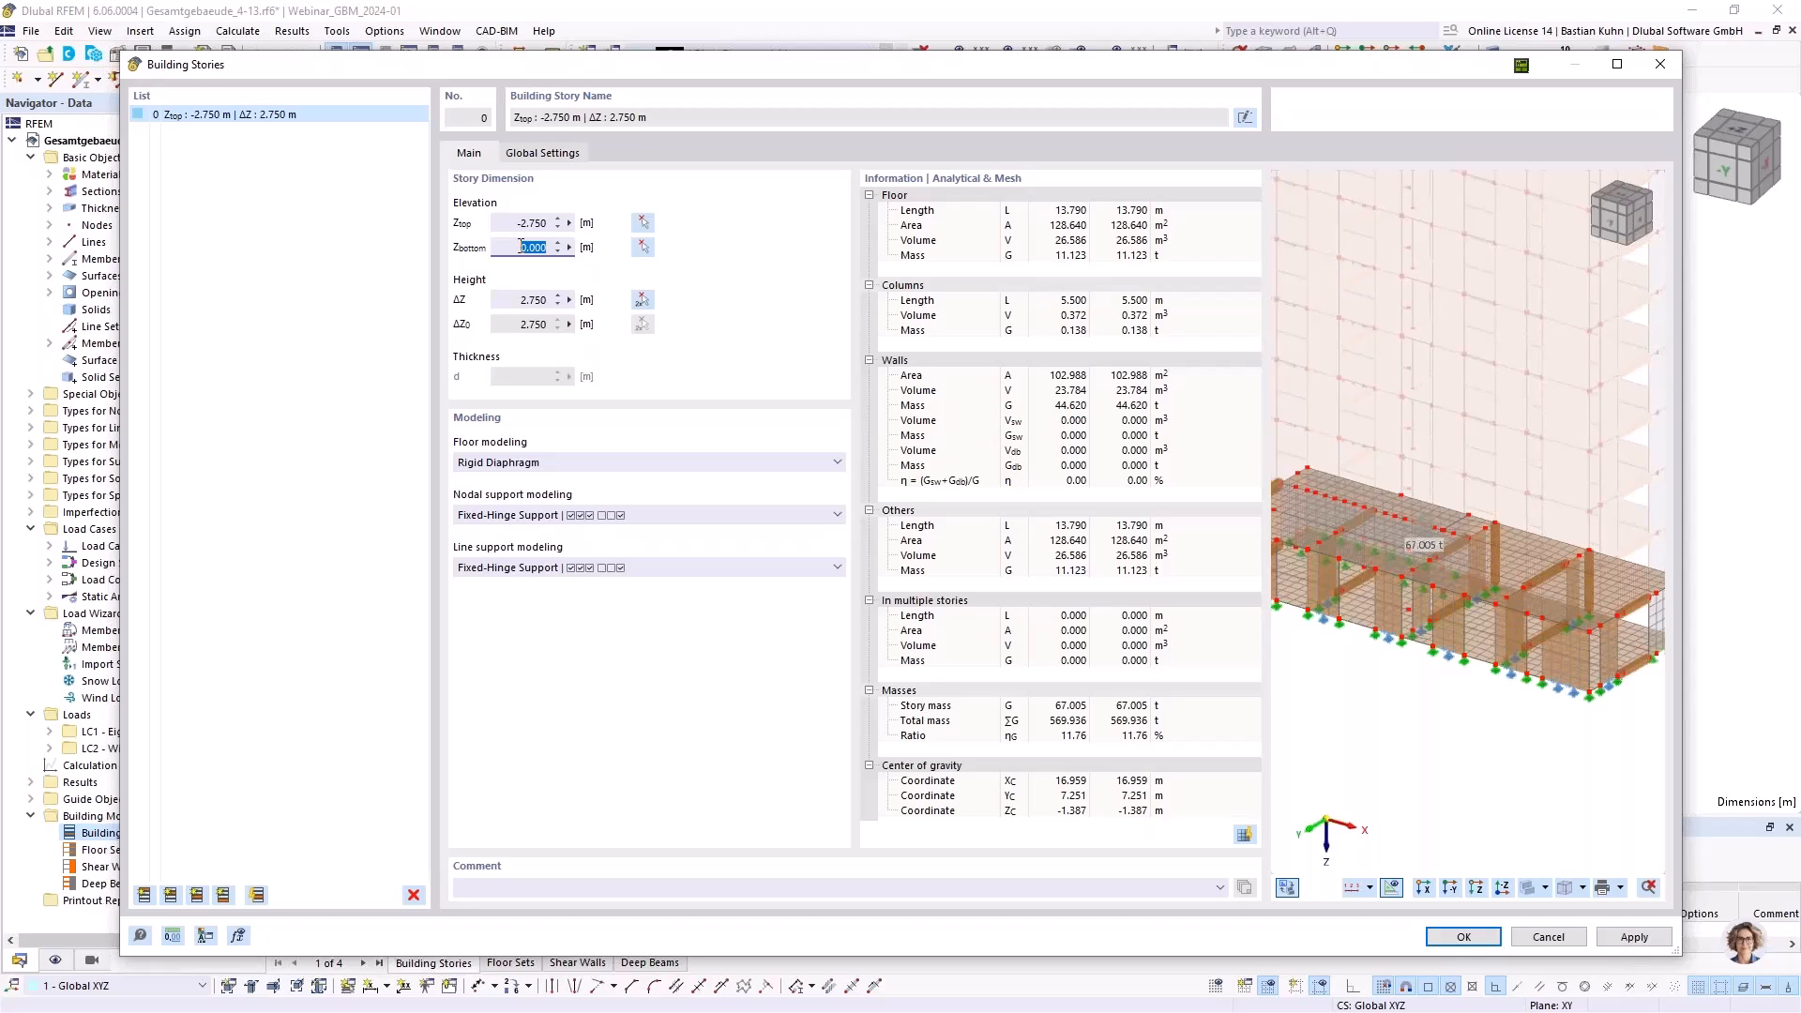
left_click(517, 225)
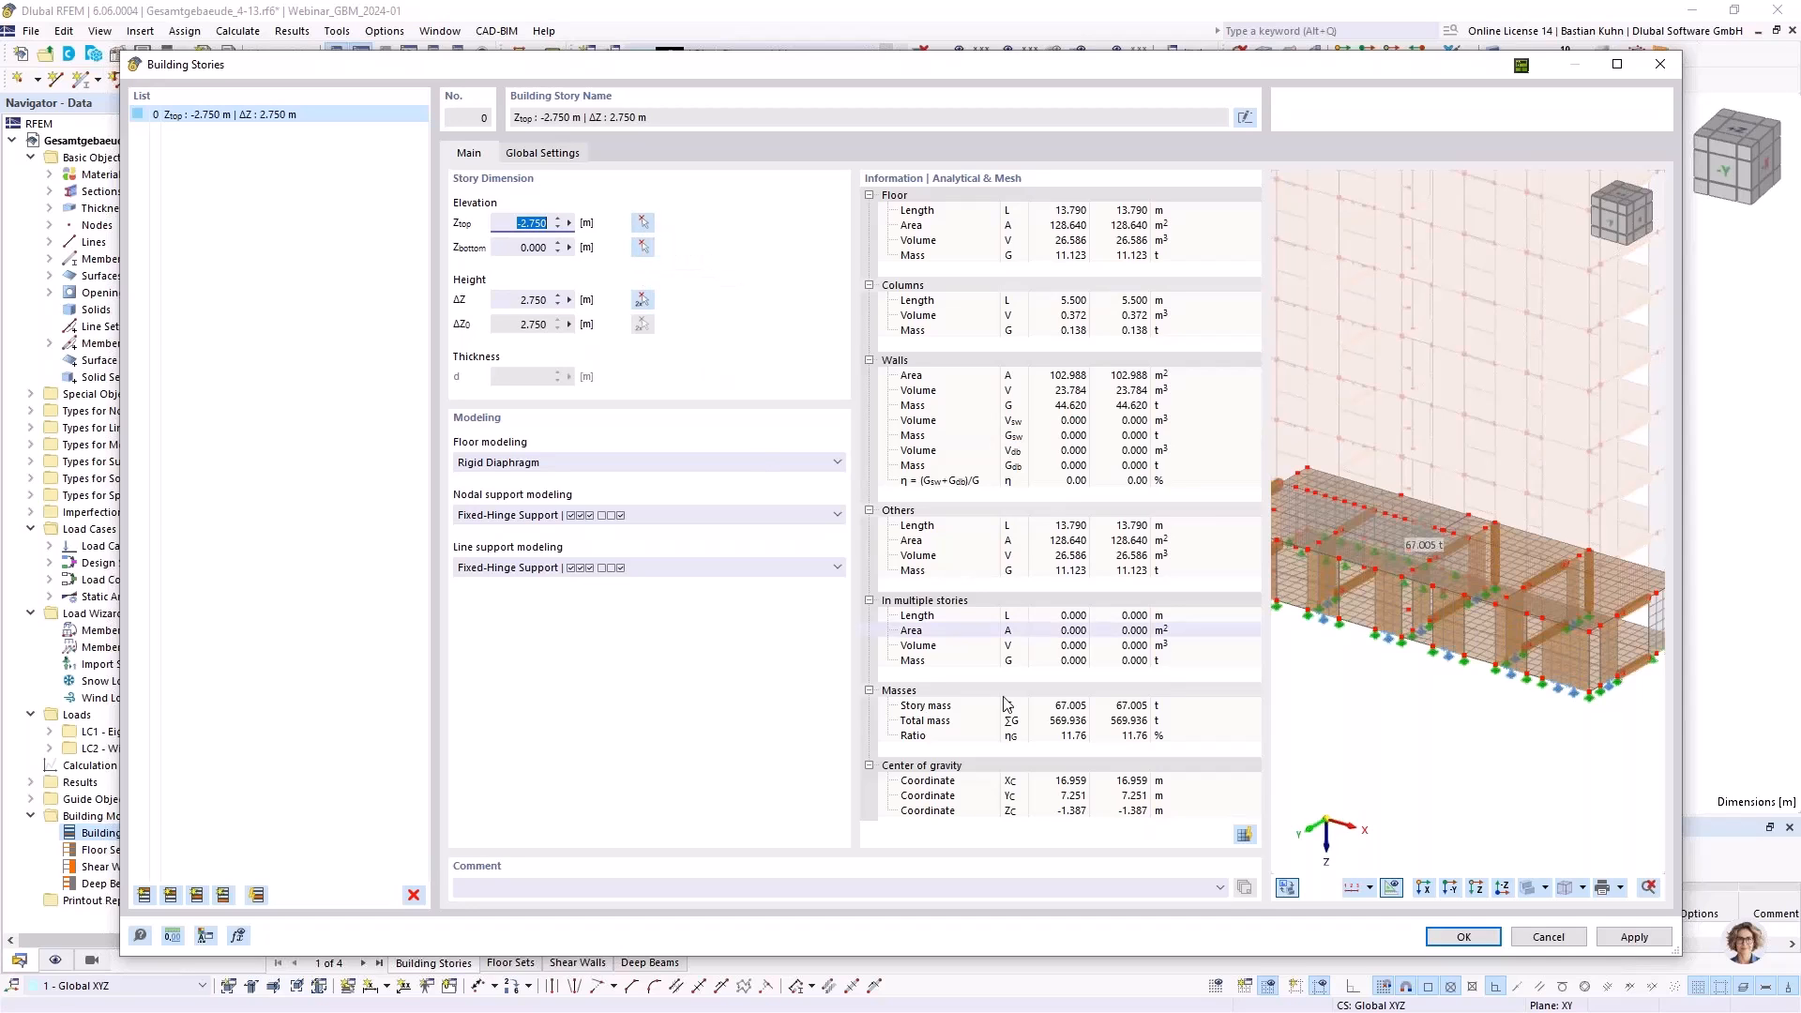
scroll(1428, 557, "up", 5)
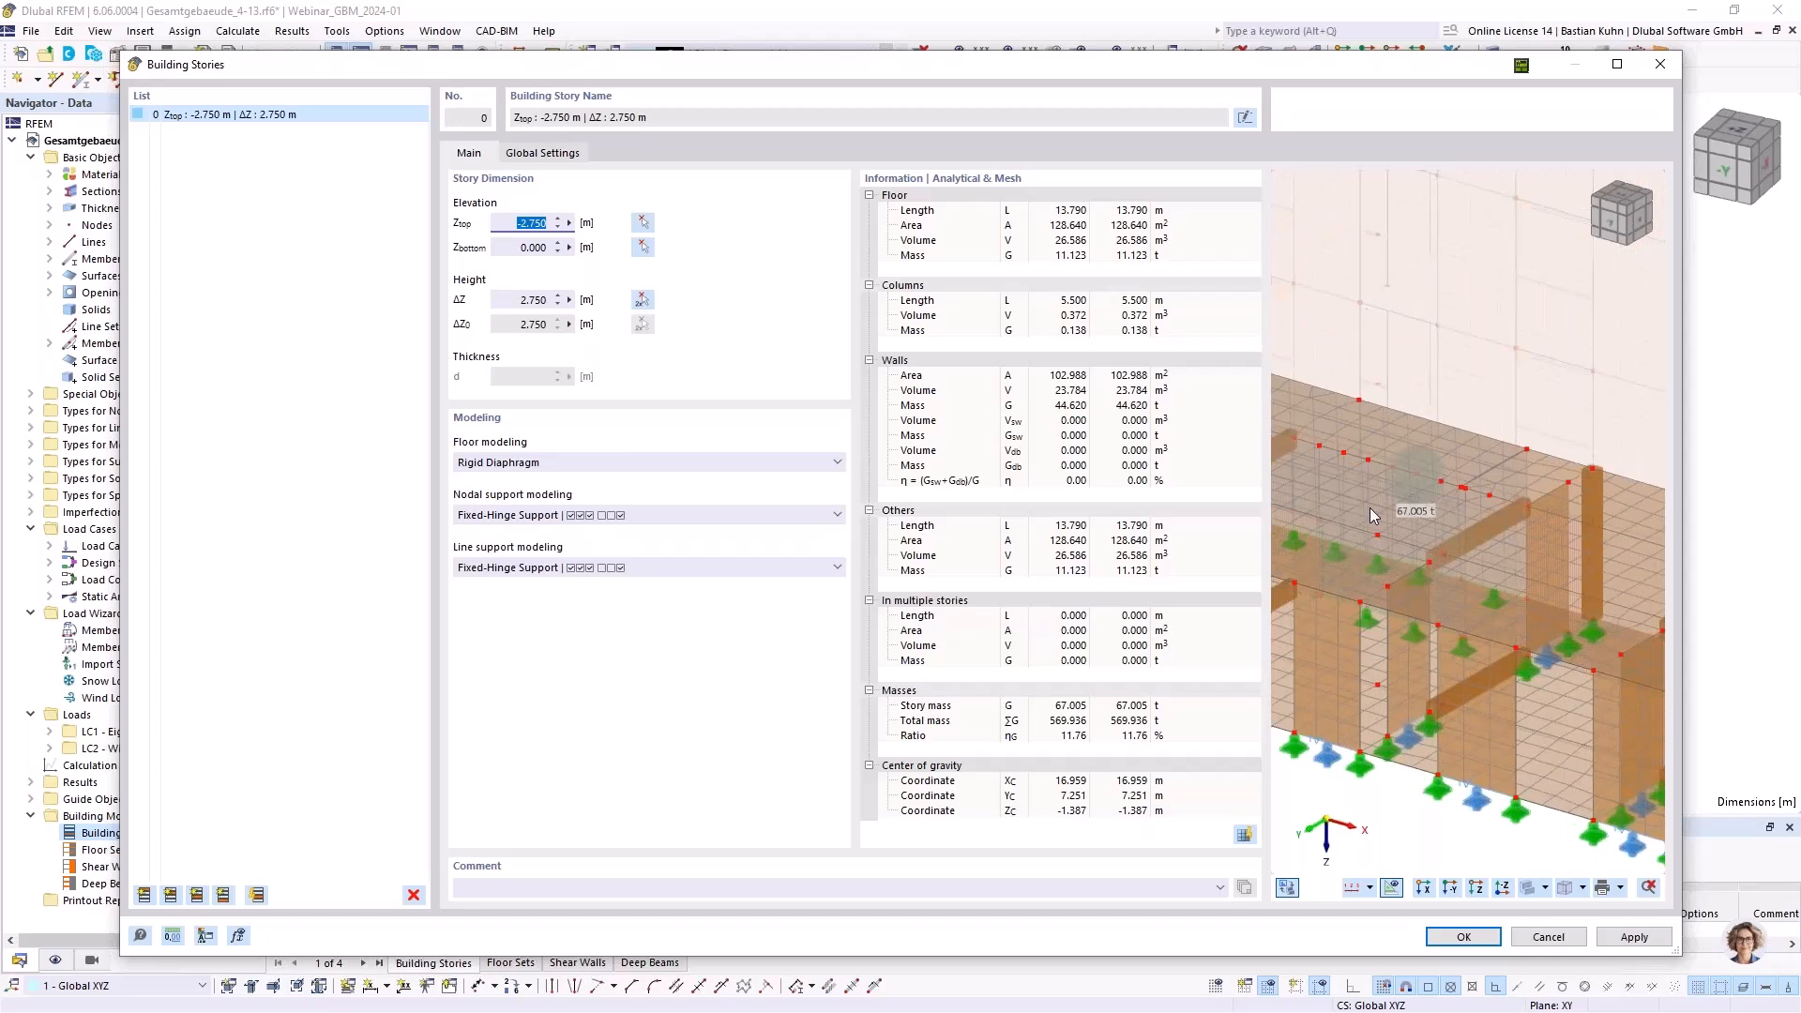
scroll(1396, 478, "down", 5)
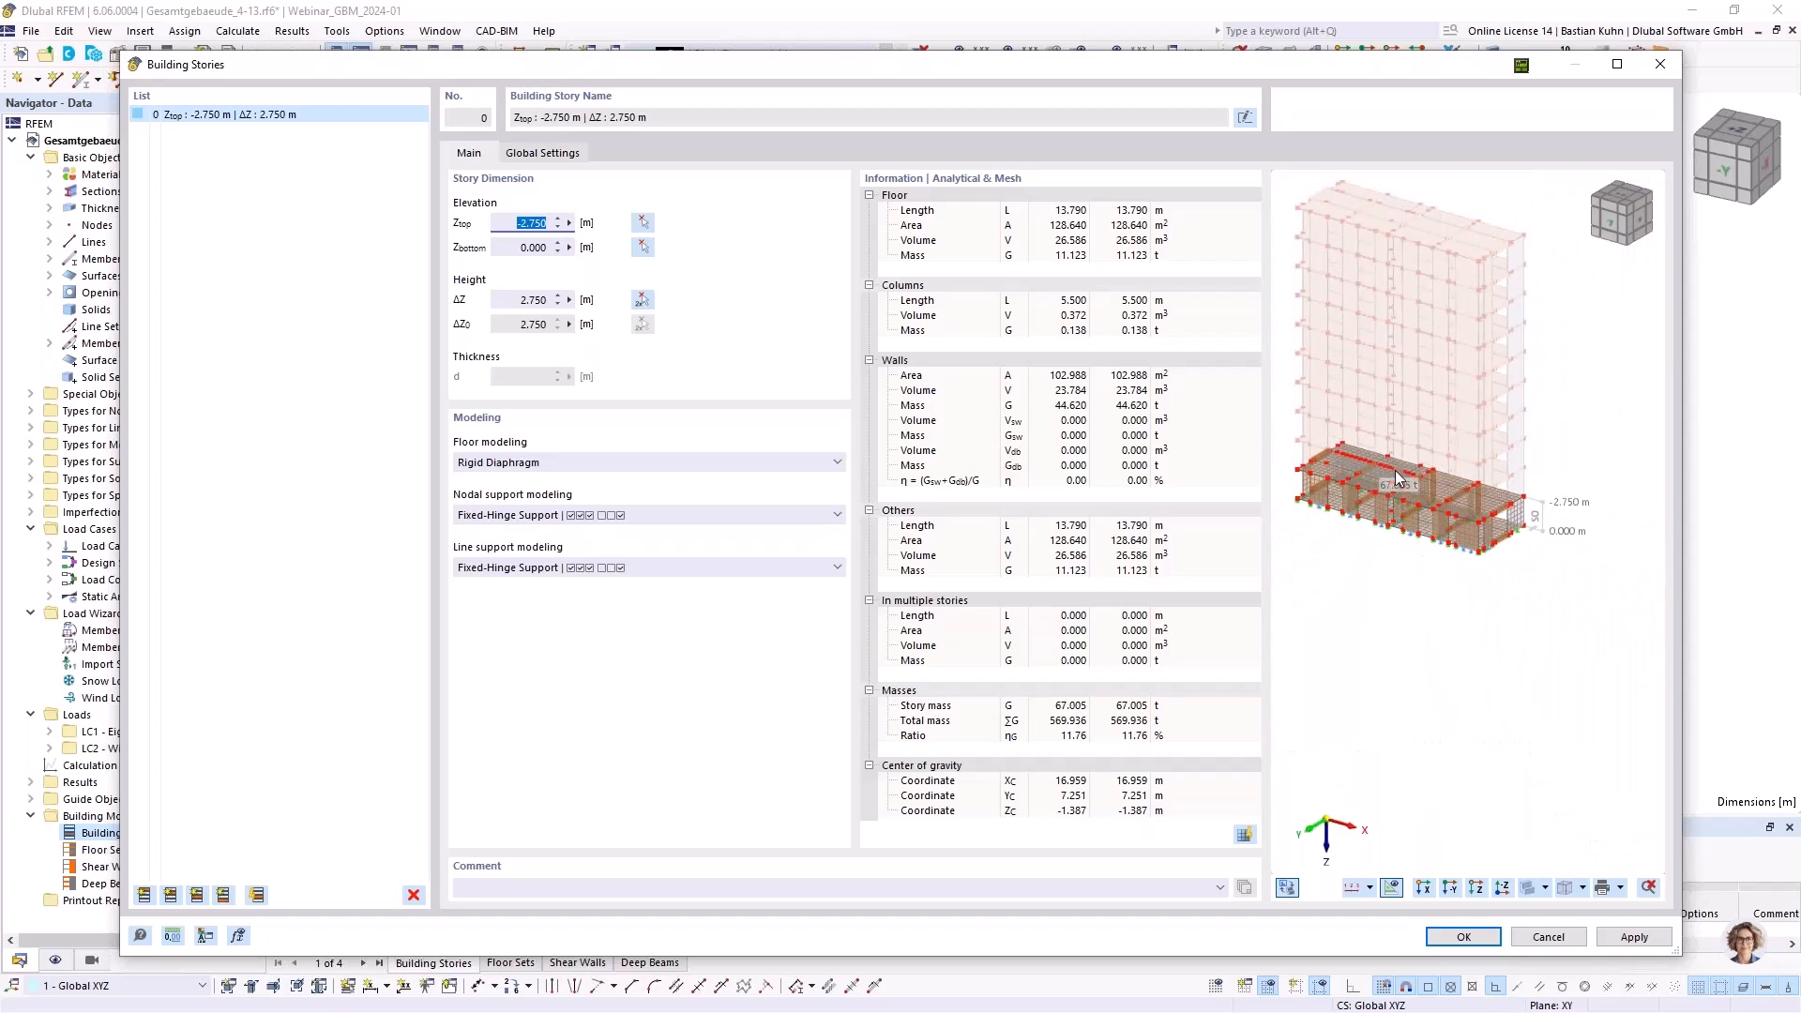
middle_click_drag(1394, 482, 1469, 512)
scroll(1364, 586, "up", 2)
scroll(1398, 521, "up", 4)
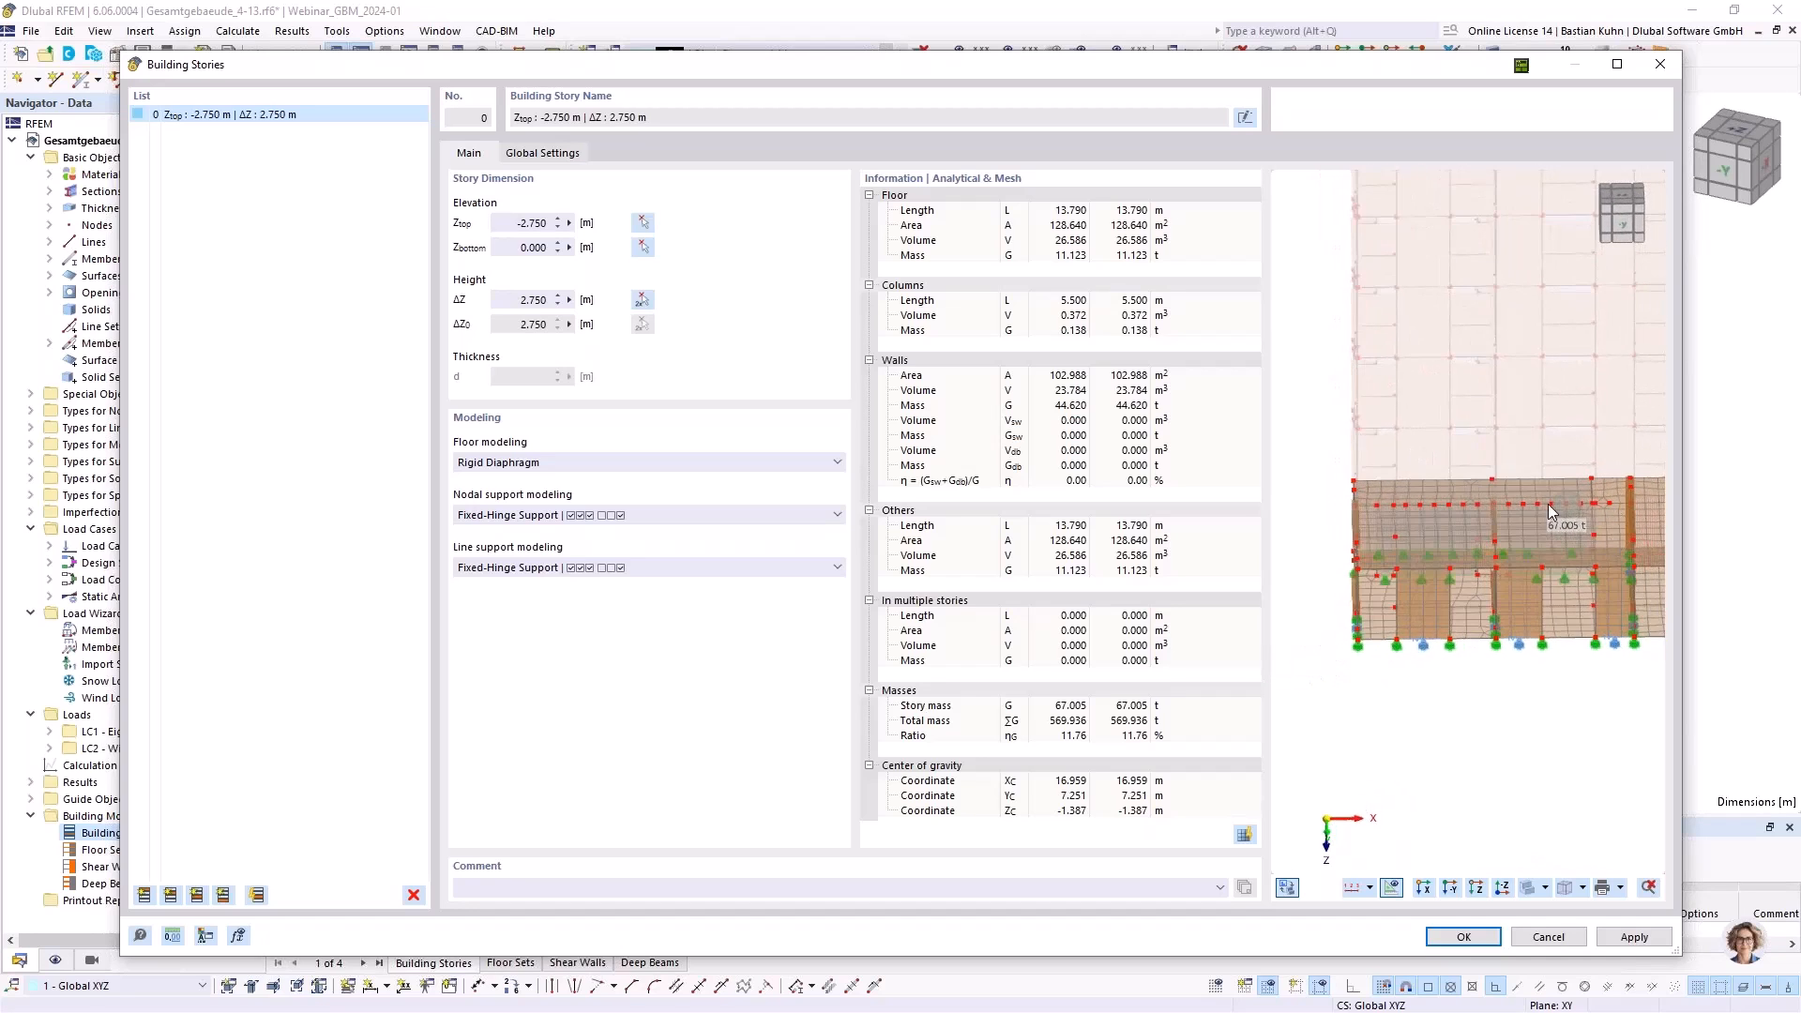
scroll(1548, 504, "down", 3)
scroll(1548, 504, "down", 1)
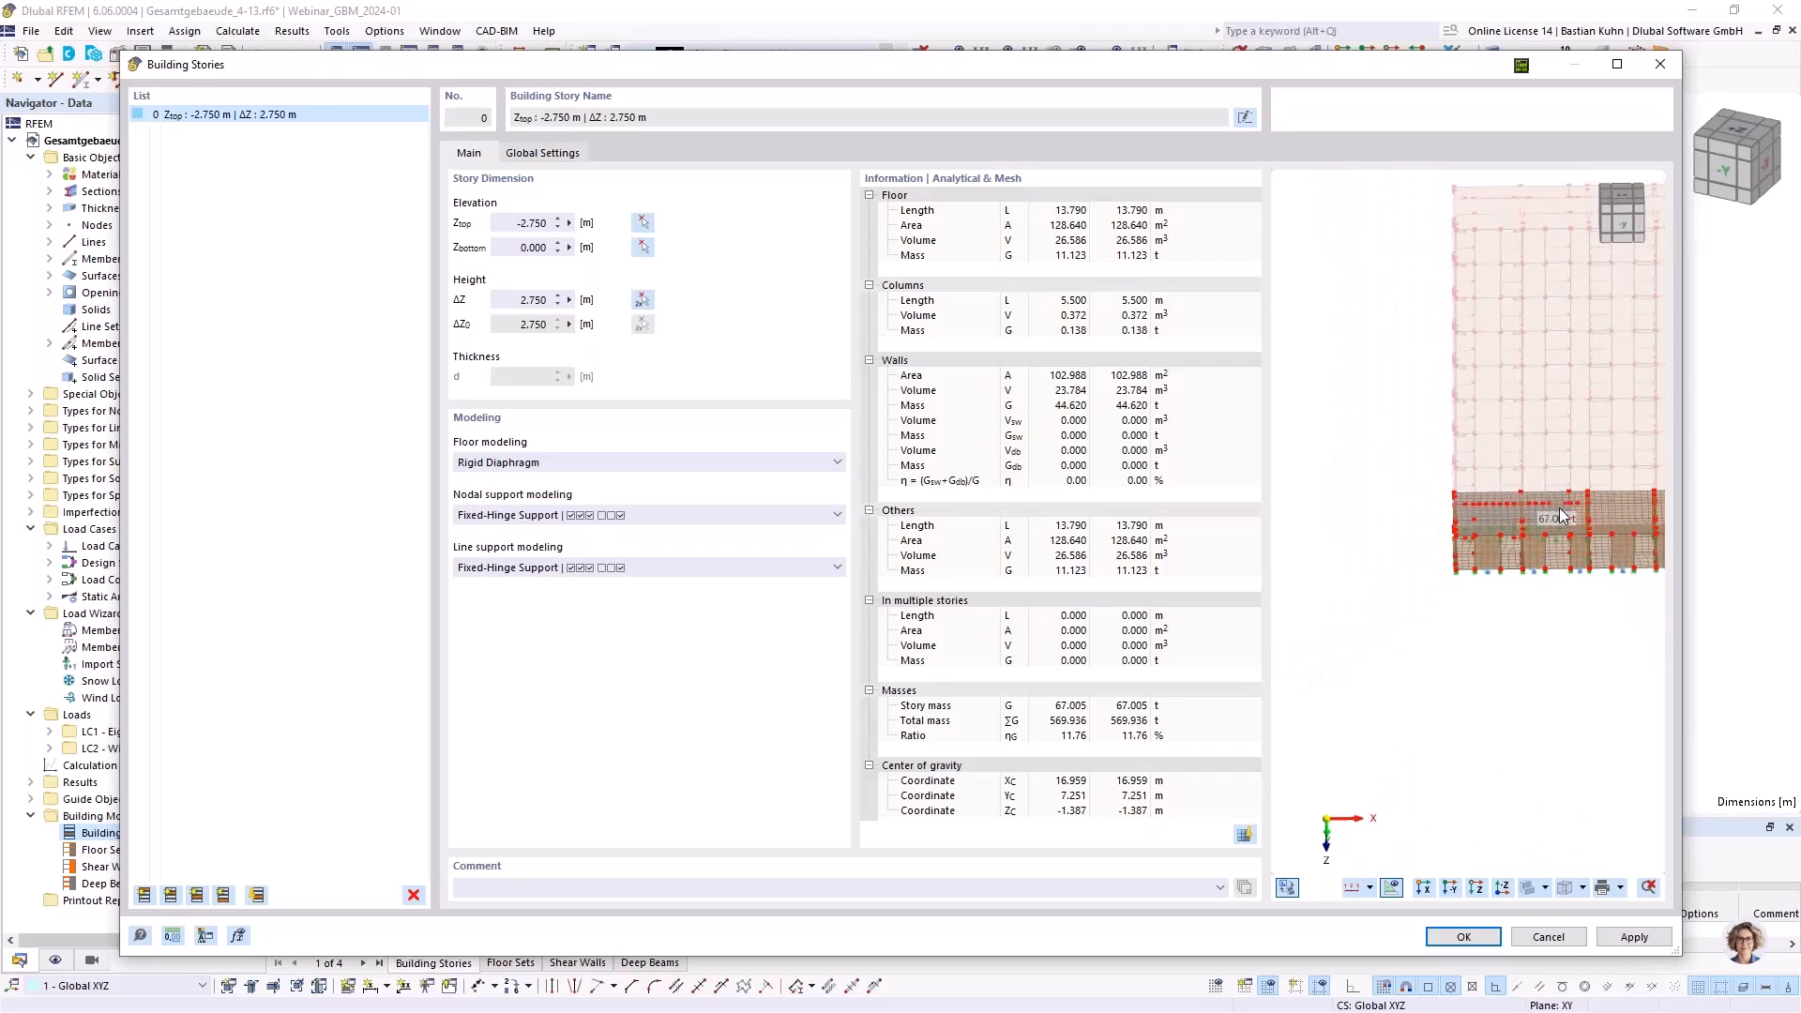
middle_click_drag(1543, 514, 1431, 514, "ctrl")
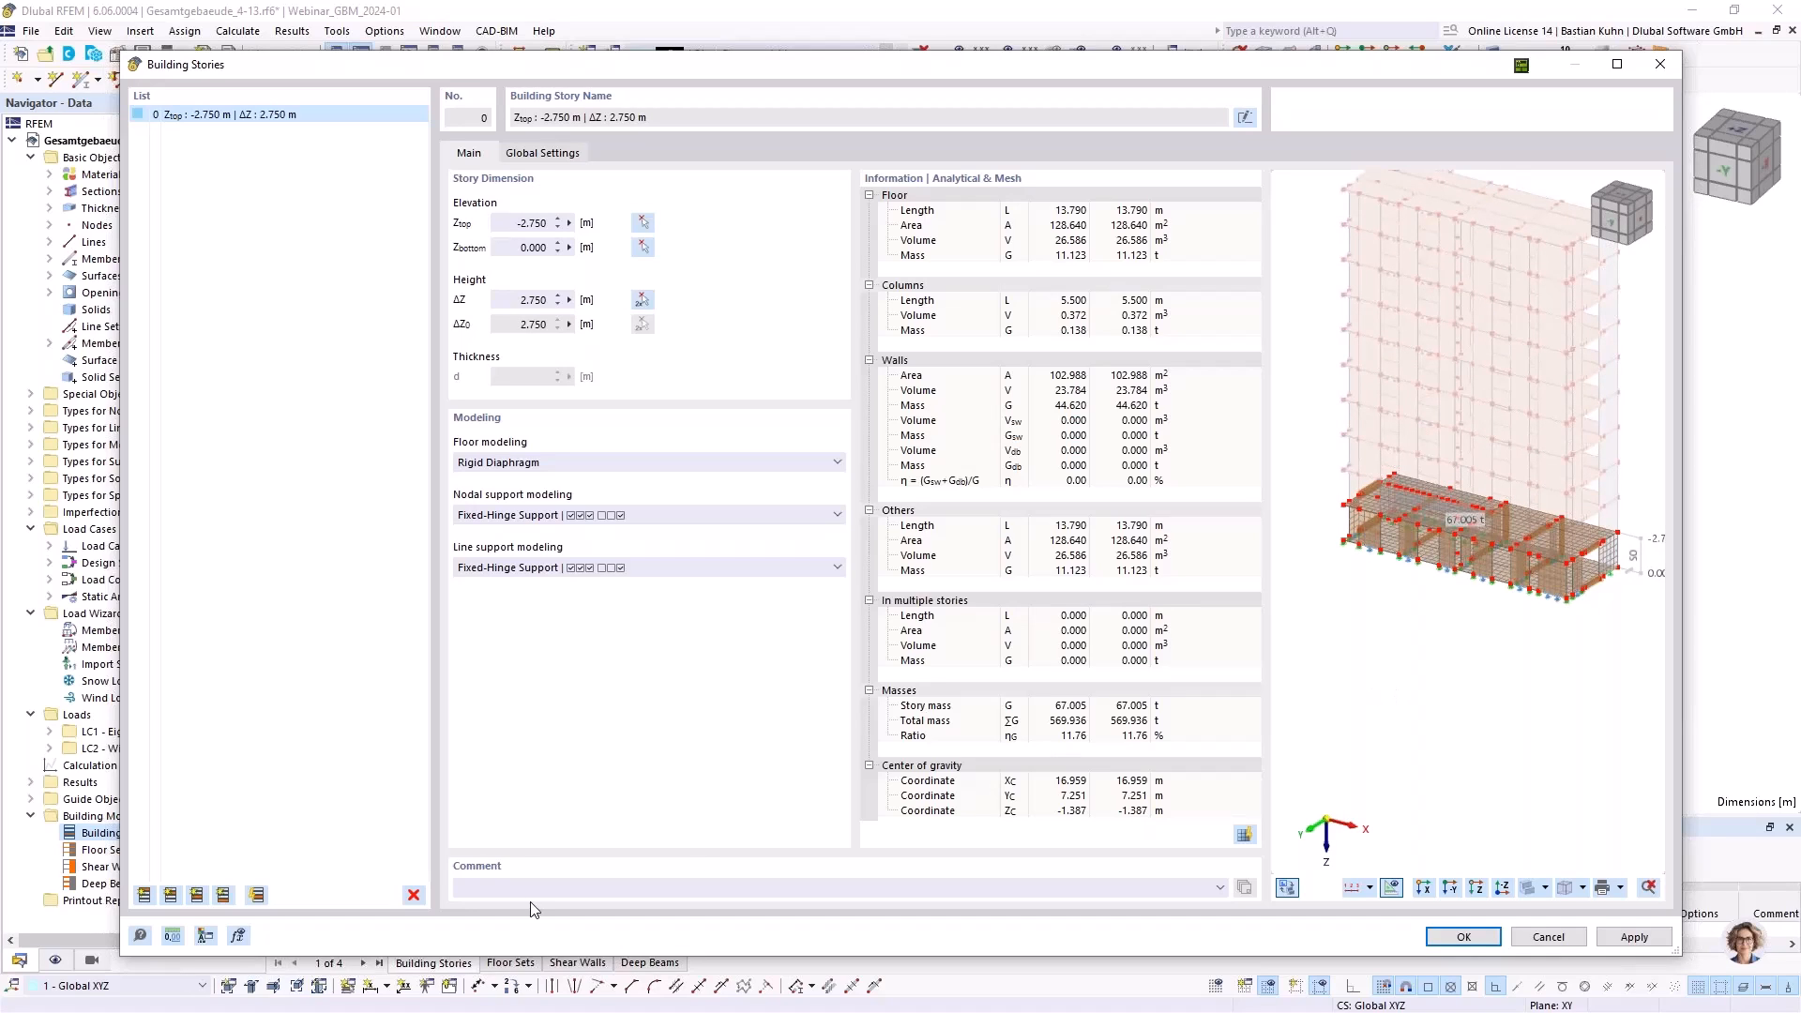
Add nine further stories above the lowest one, up to a top elevation of -27.500 m
left_click(171, 897)
left_click(171, 897)
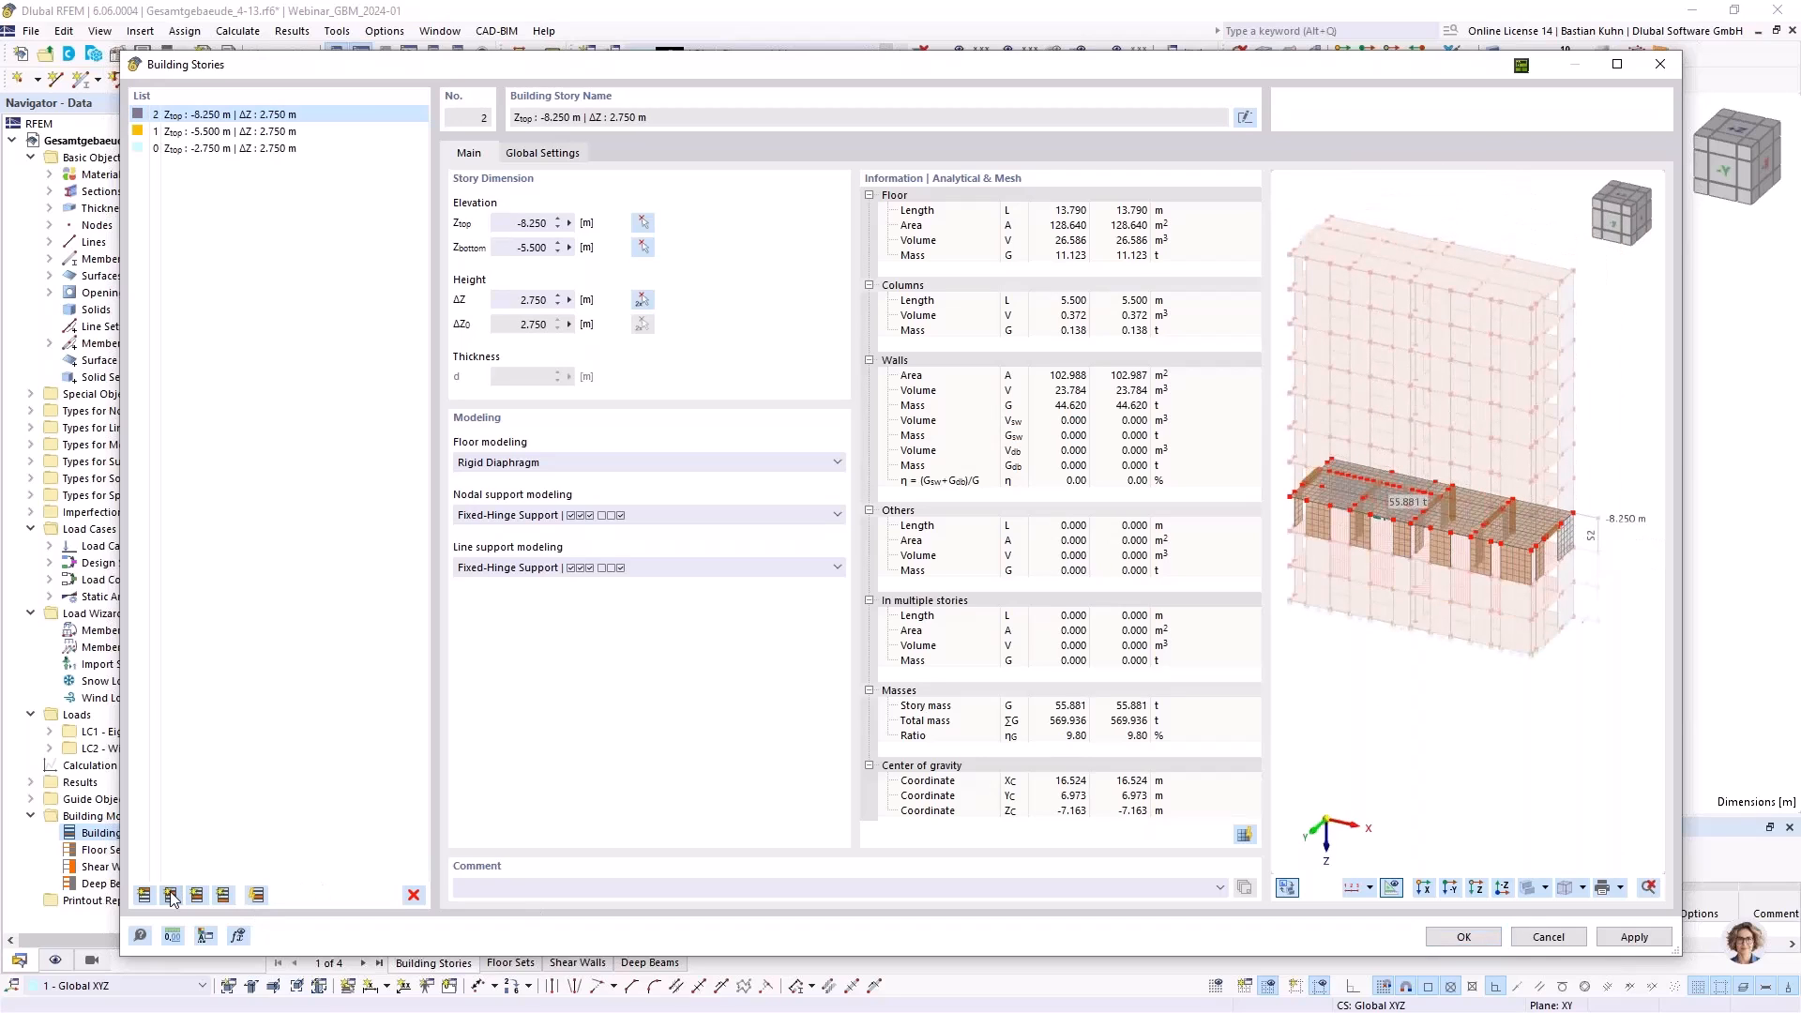
left_click(170, 897)
left_click(170, 897)
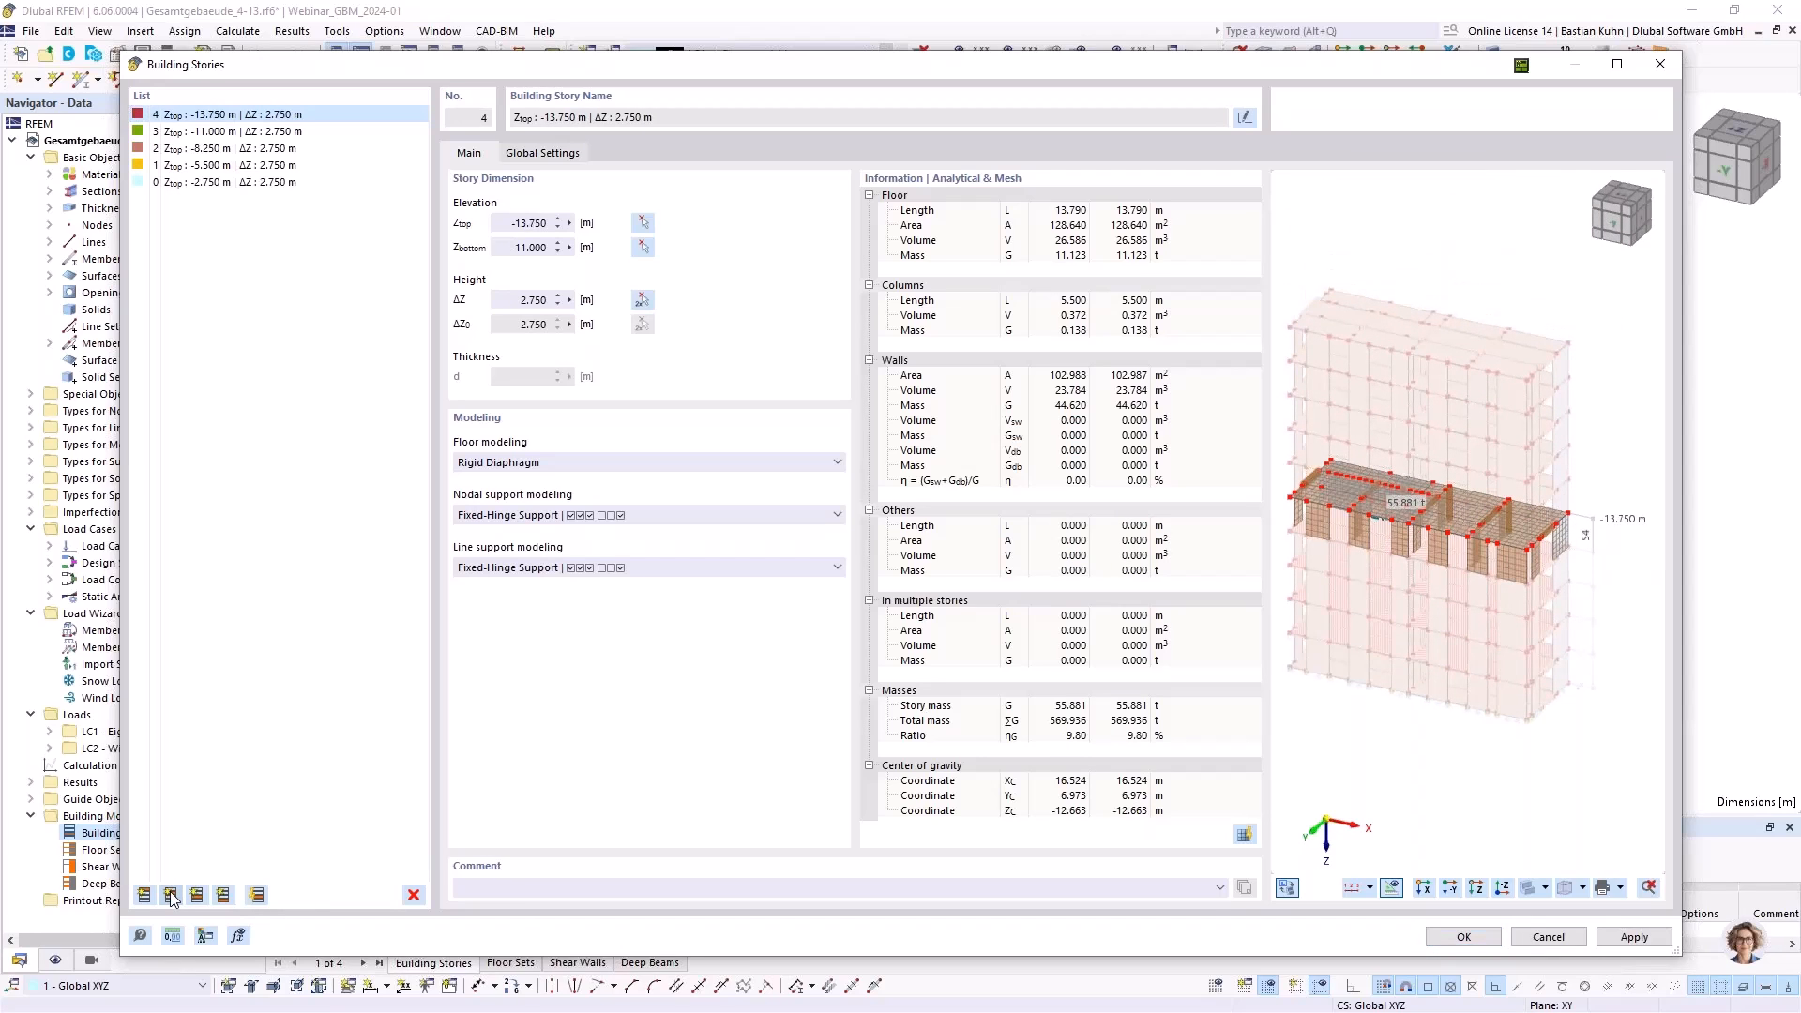
left_click(171, 897)
left_click(171, 897)
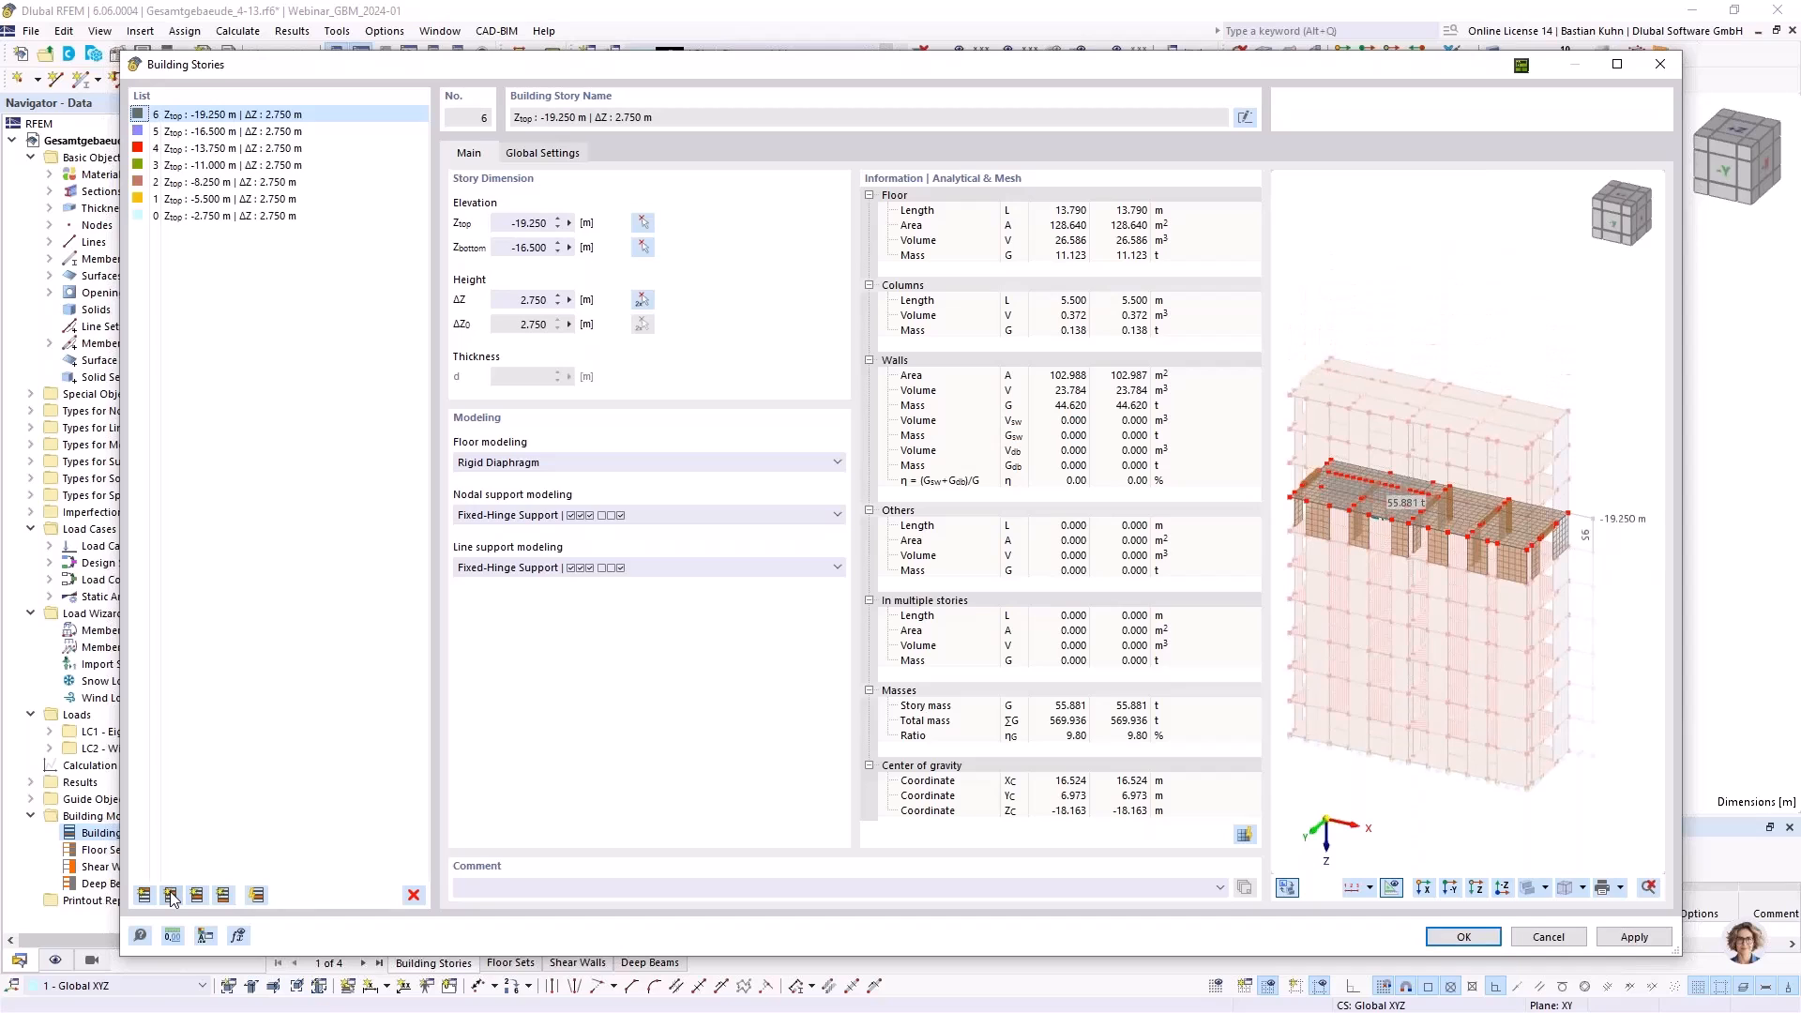
left_click(171, 897)
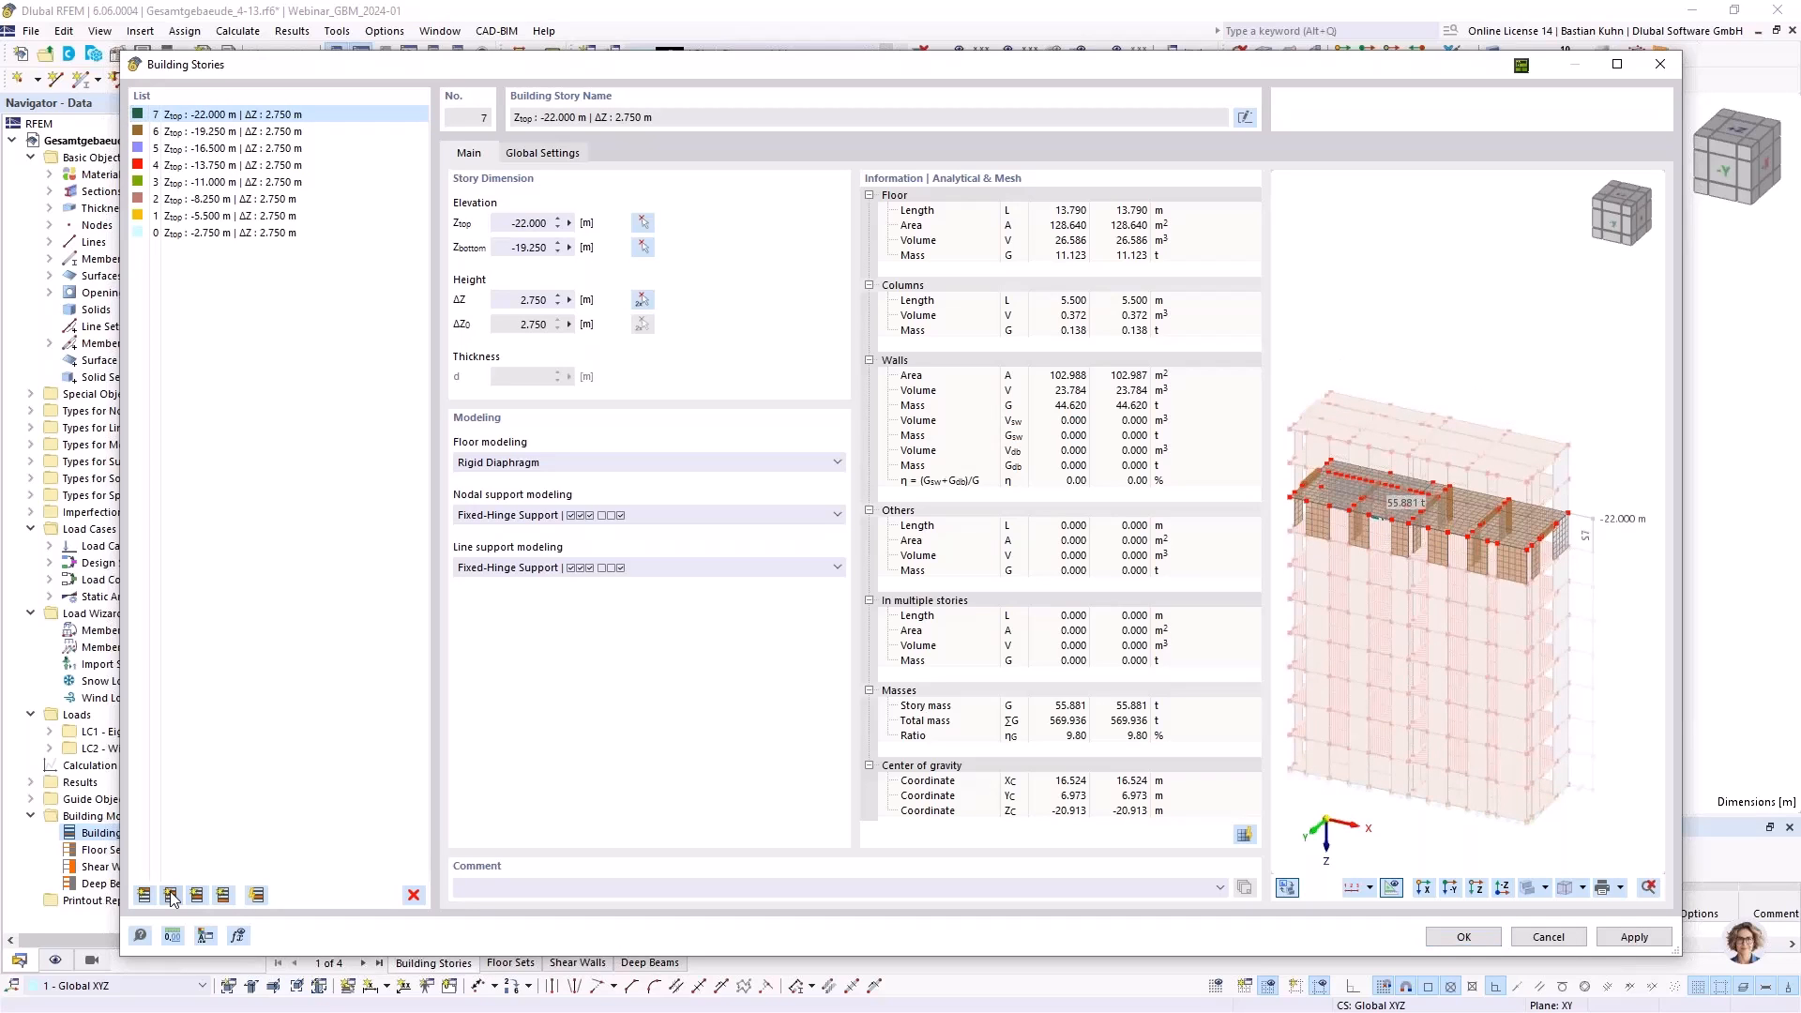
left_click(170, 896)
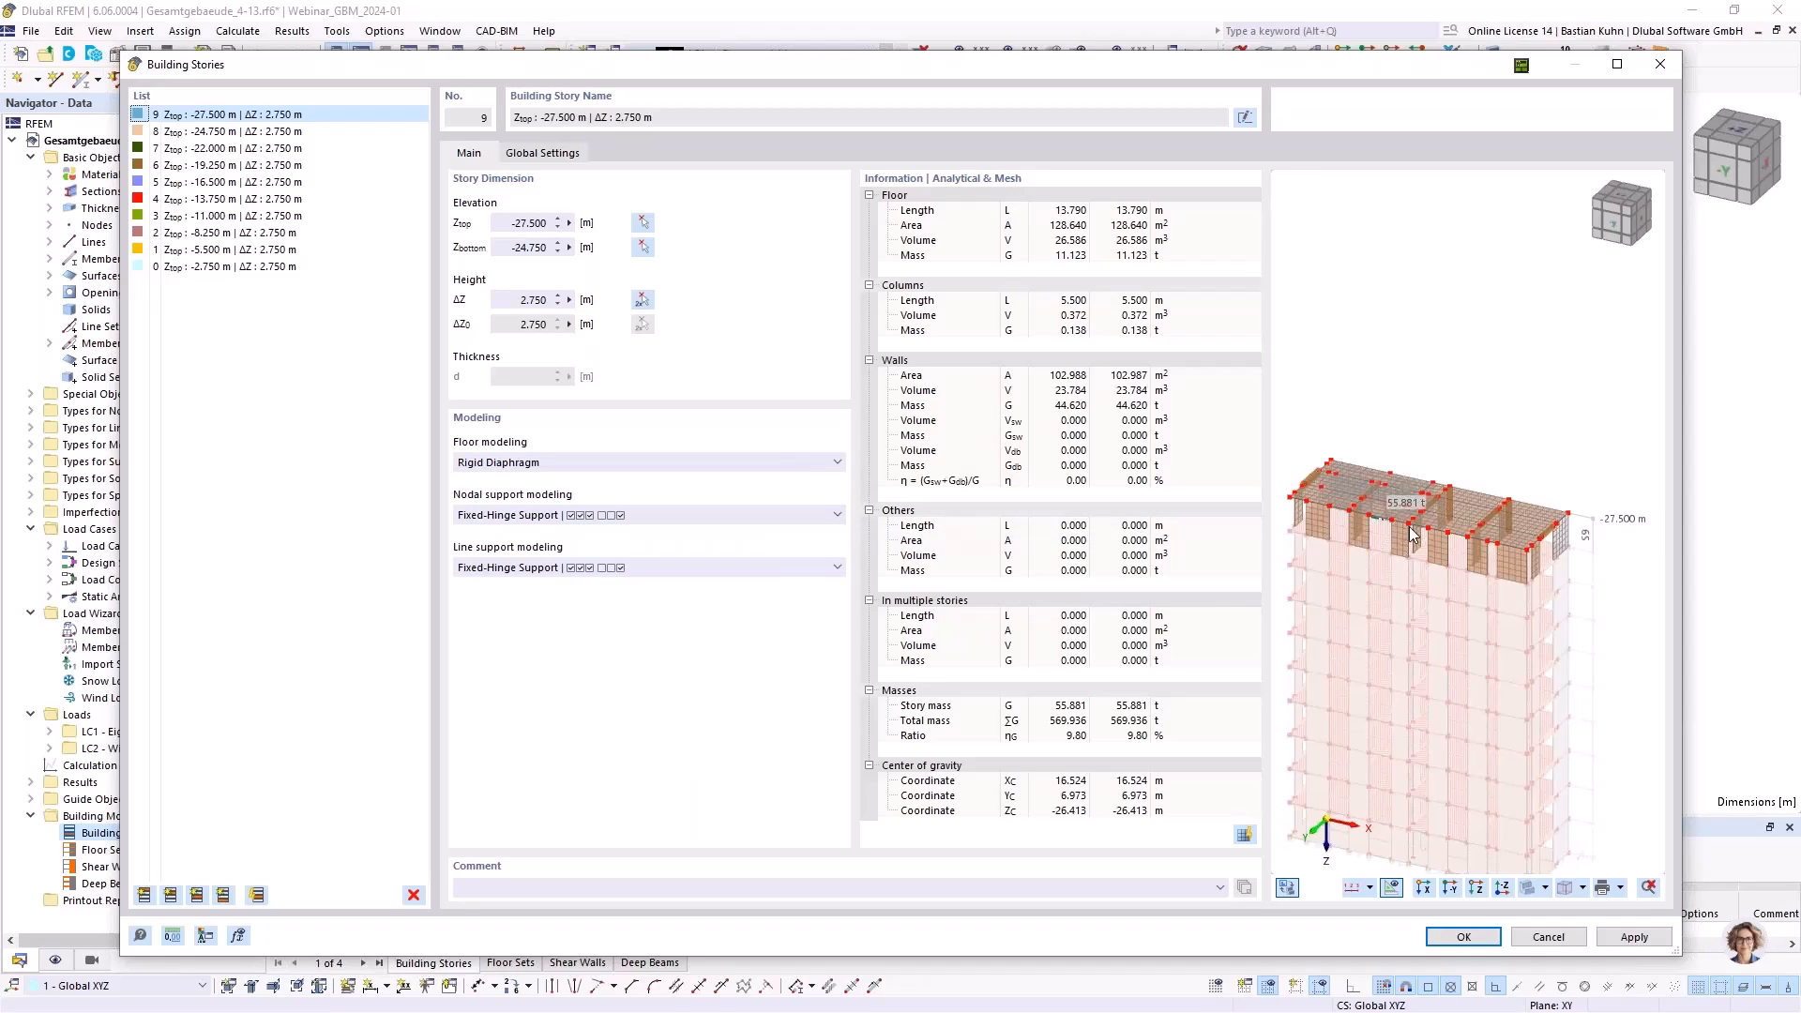
Review the nodal and line support modeling options available for the top story, keeping Fixed-Hinge Support for both
scroll(1393, 520, "up", 3)
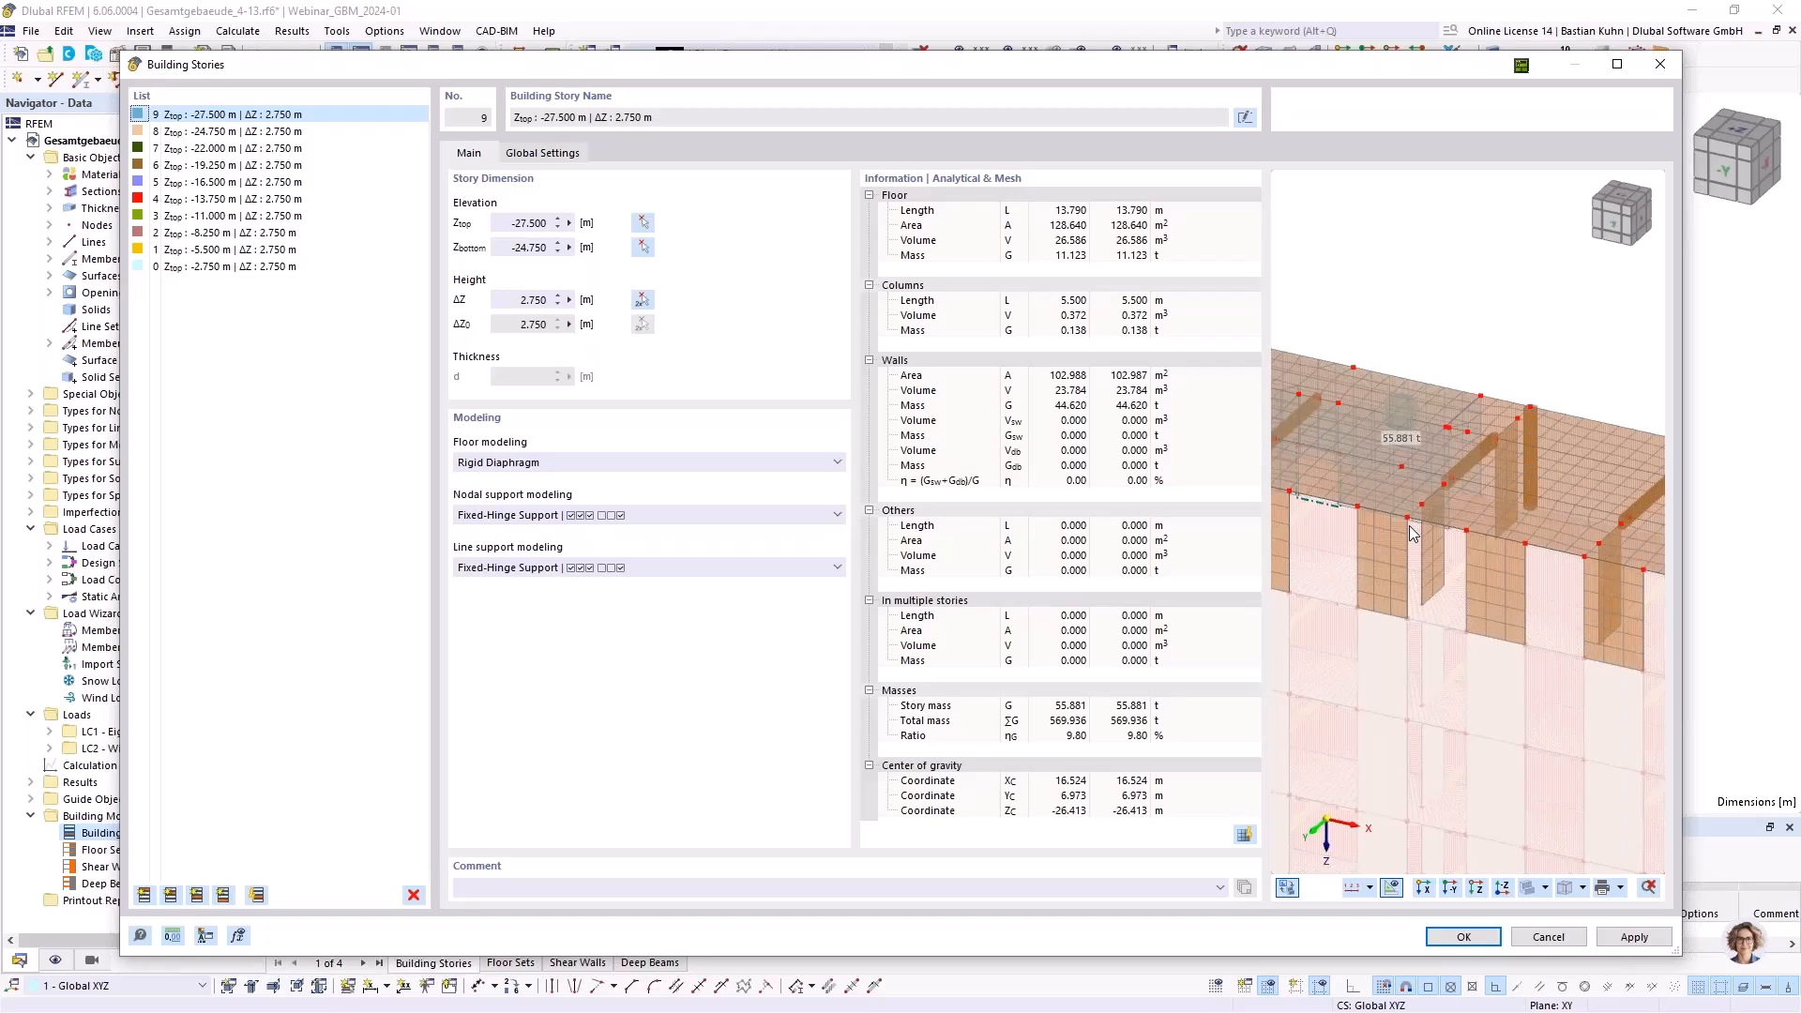
scroll(1456, 498, "down", 2)
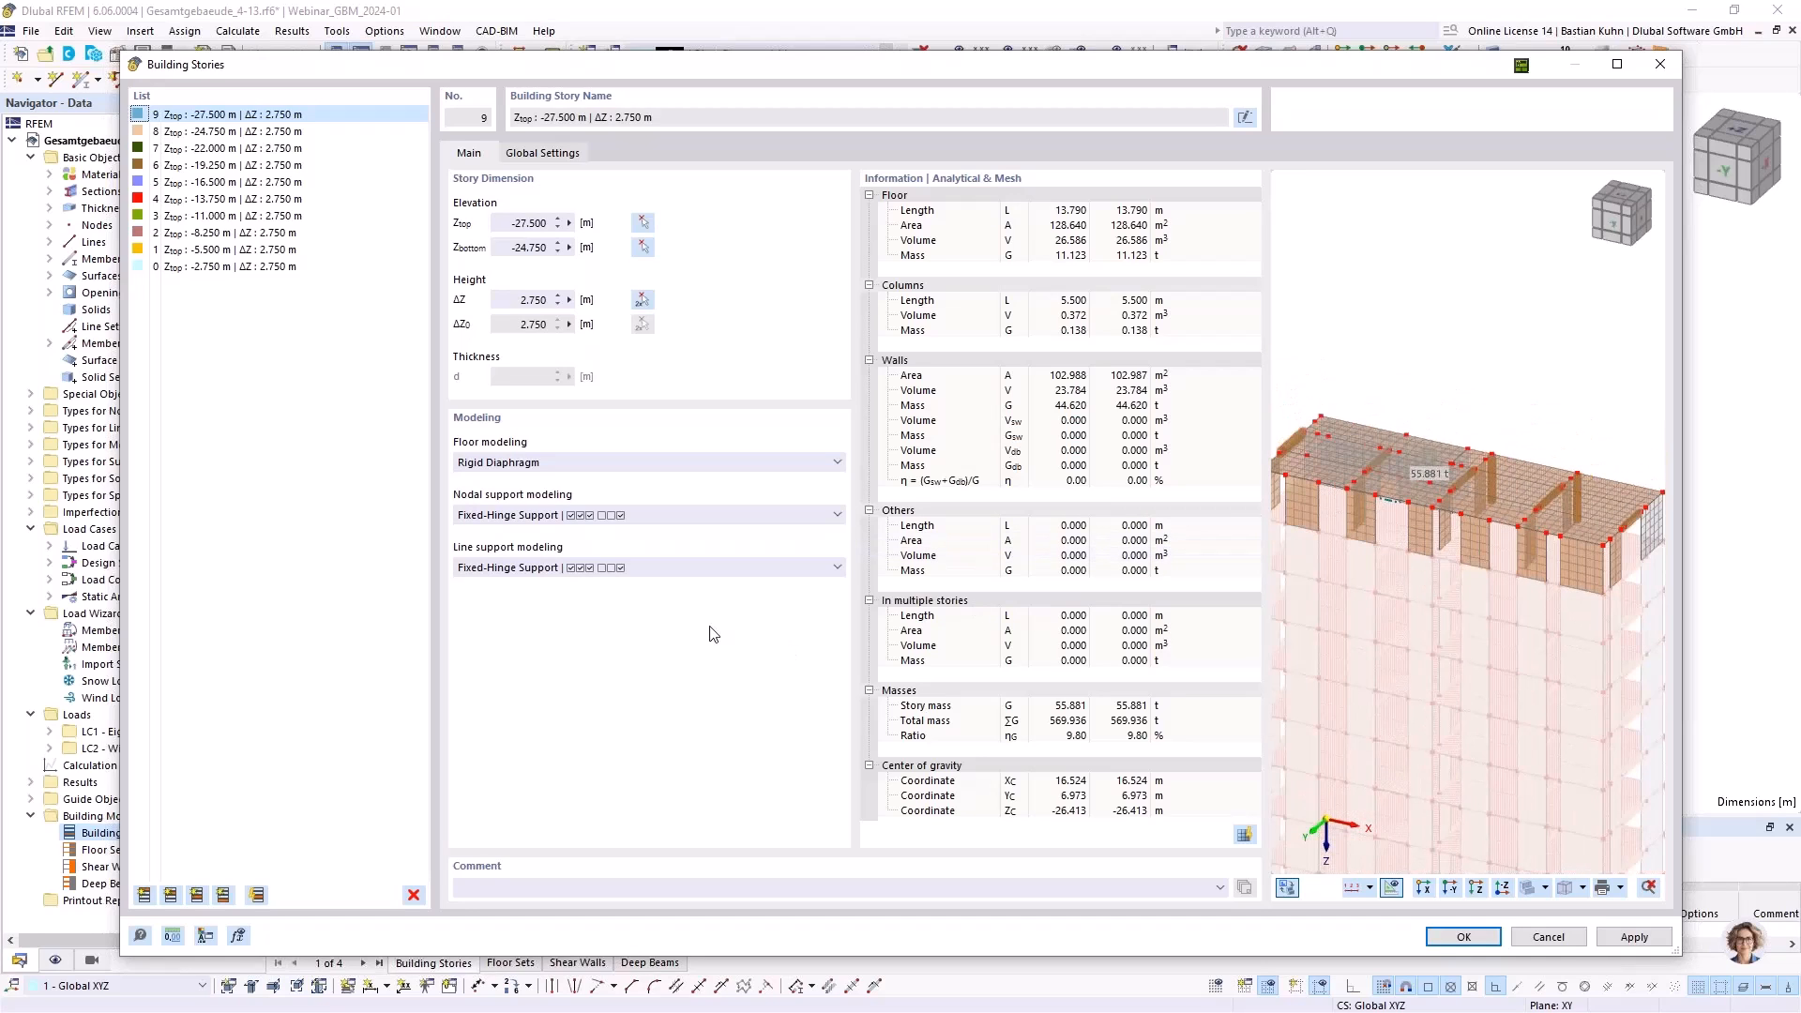
left_click(755, 518)
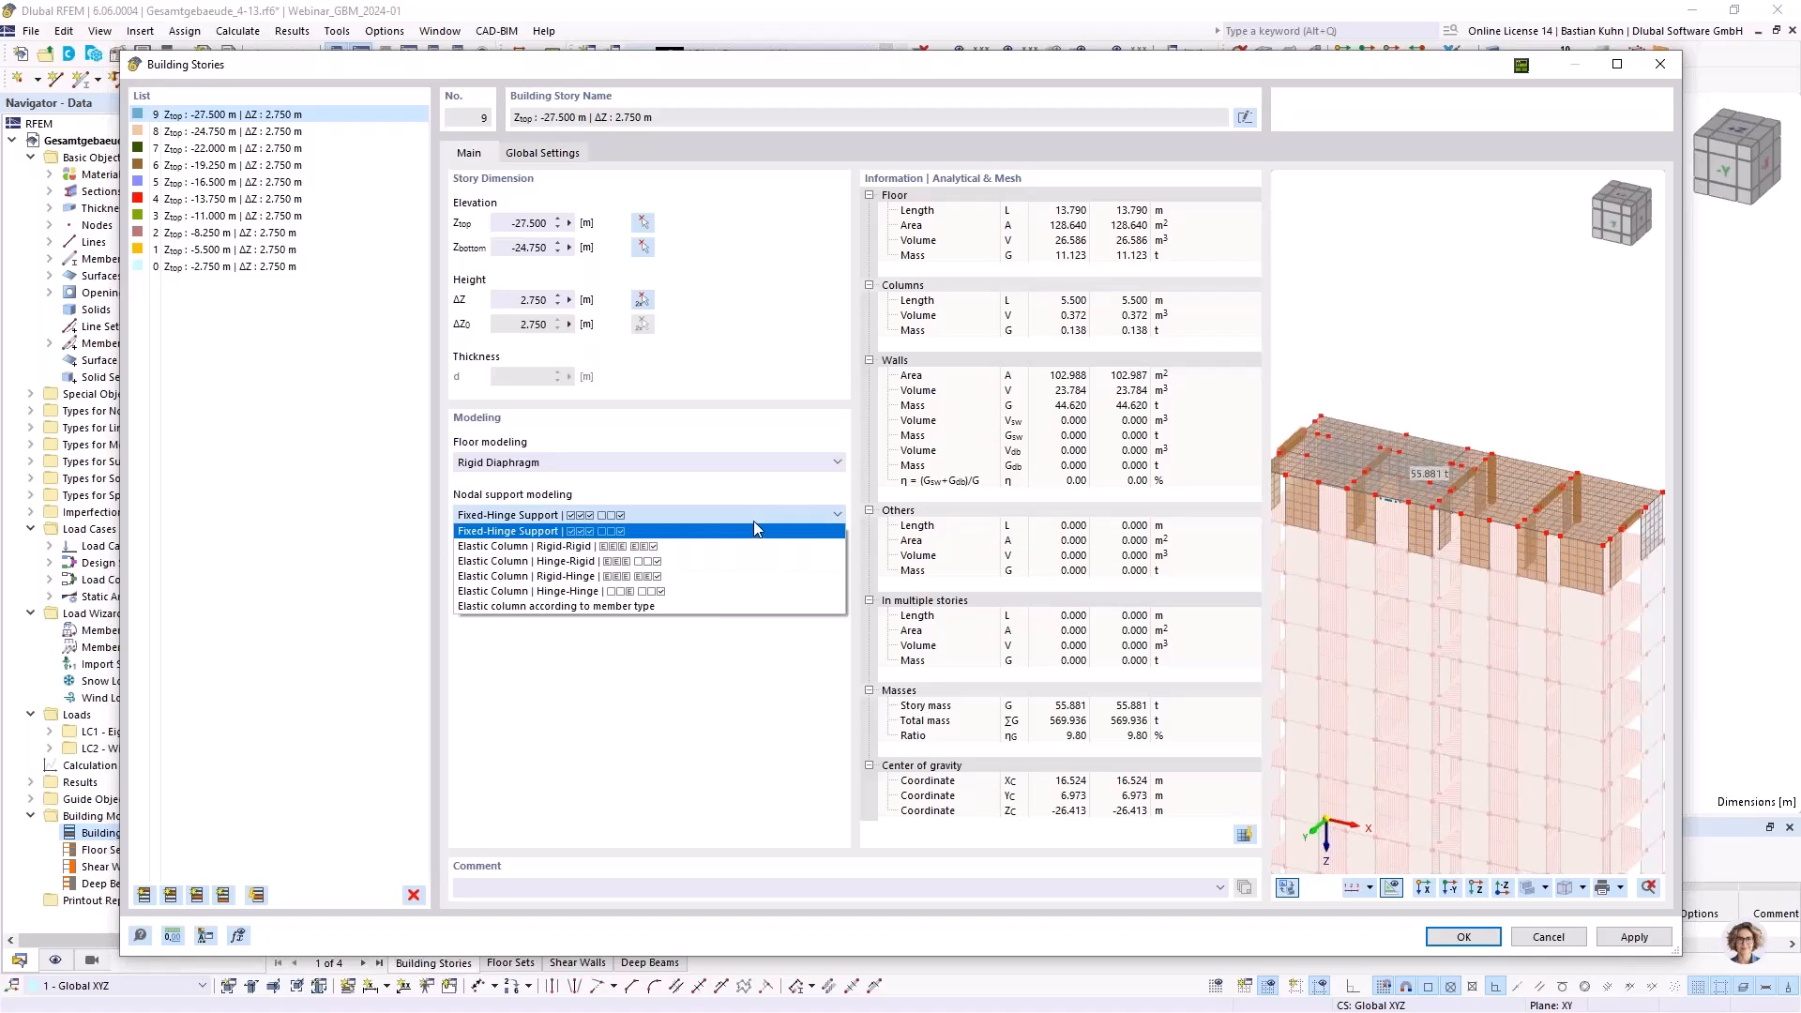
left_click(754, 523)
left_click(734, 569)
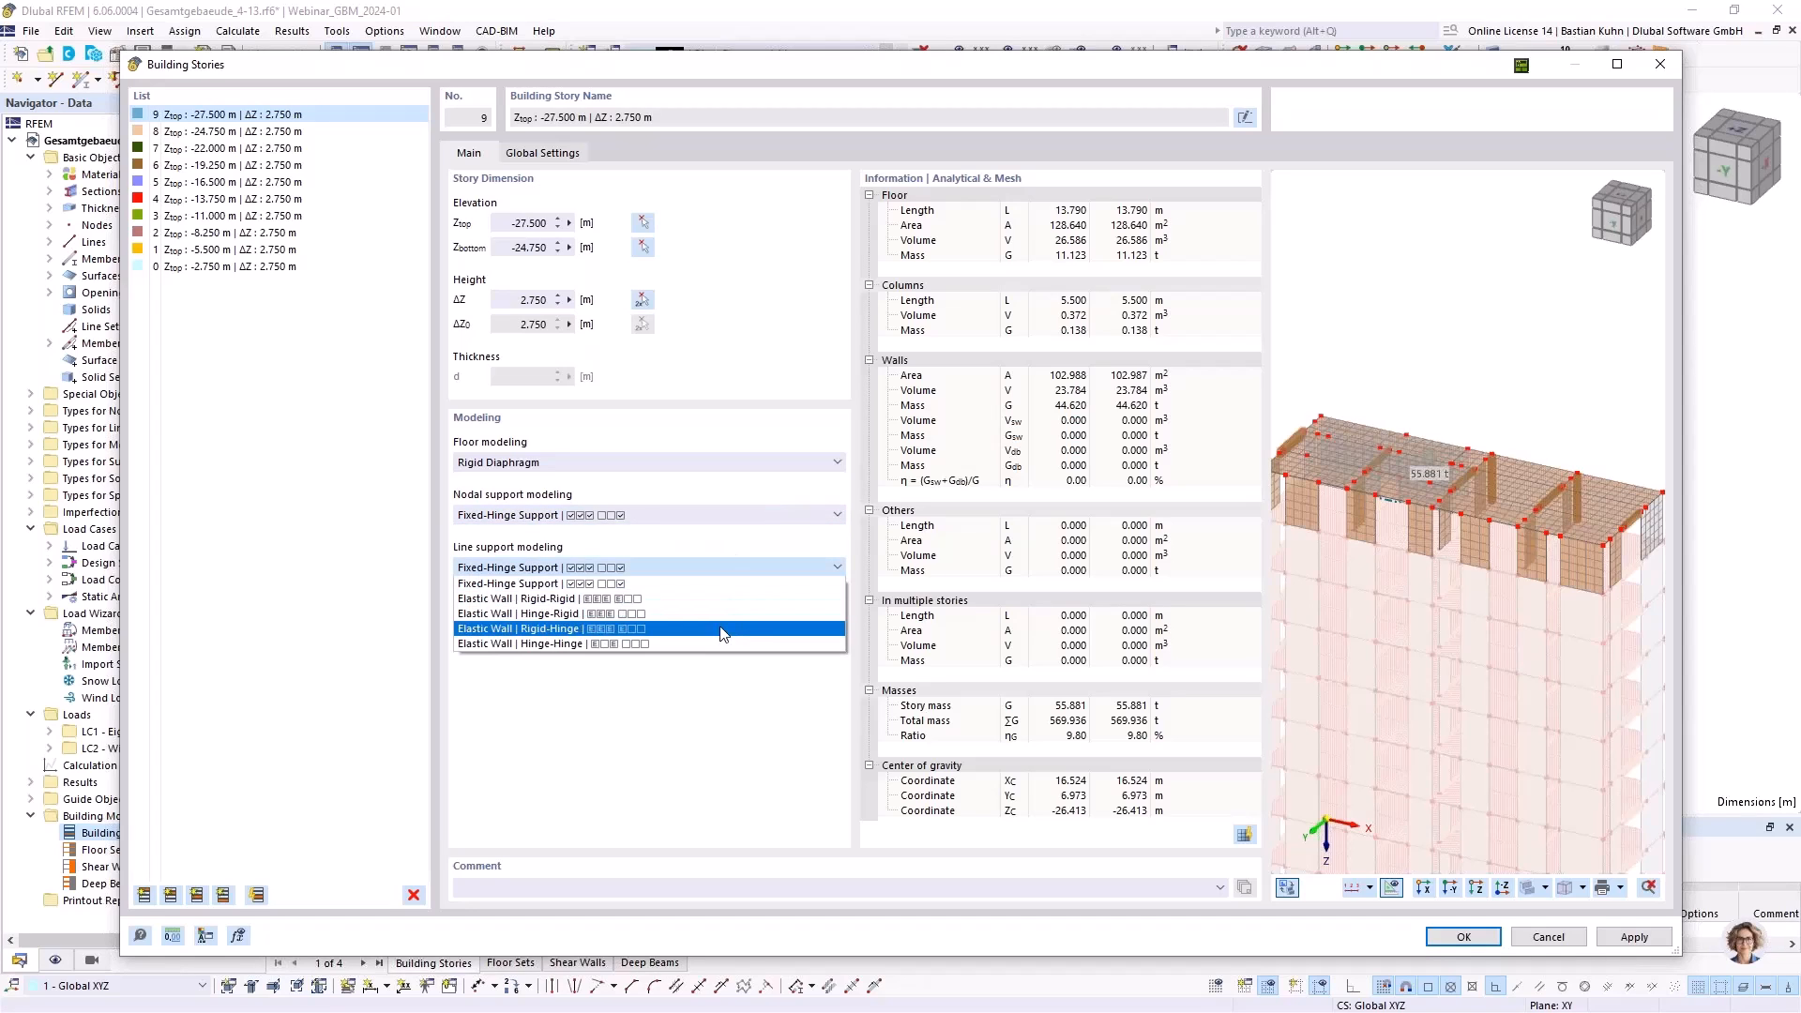
left_click(727, 539)
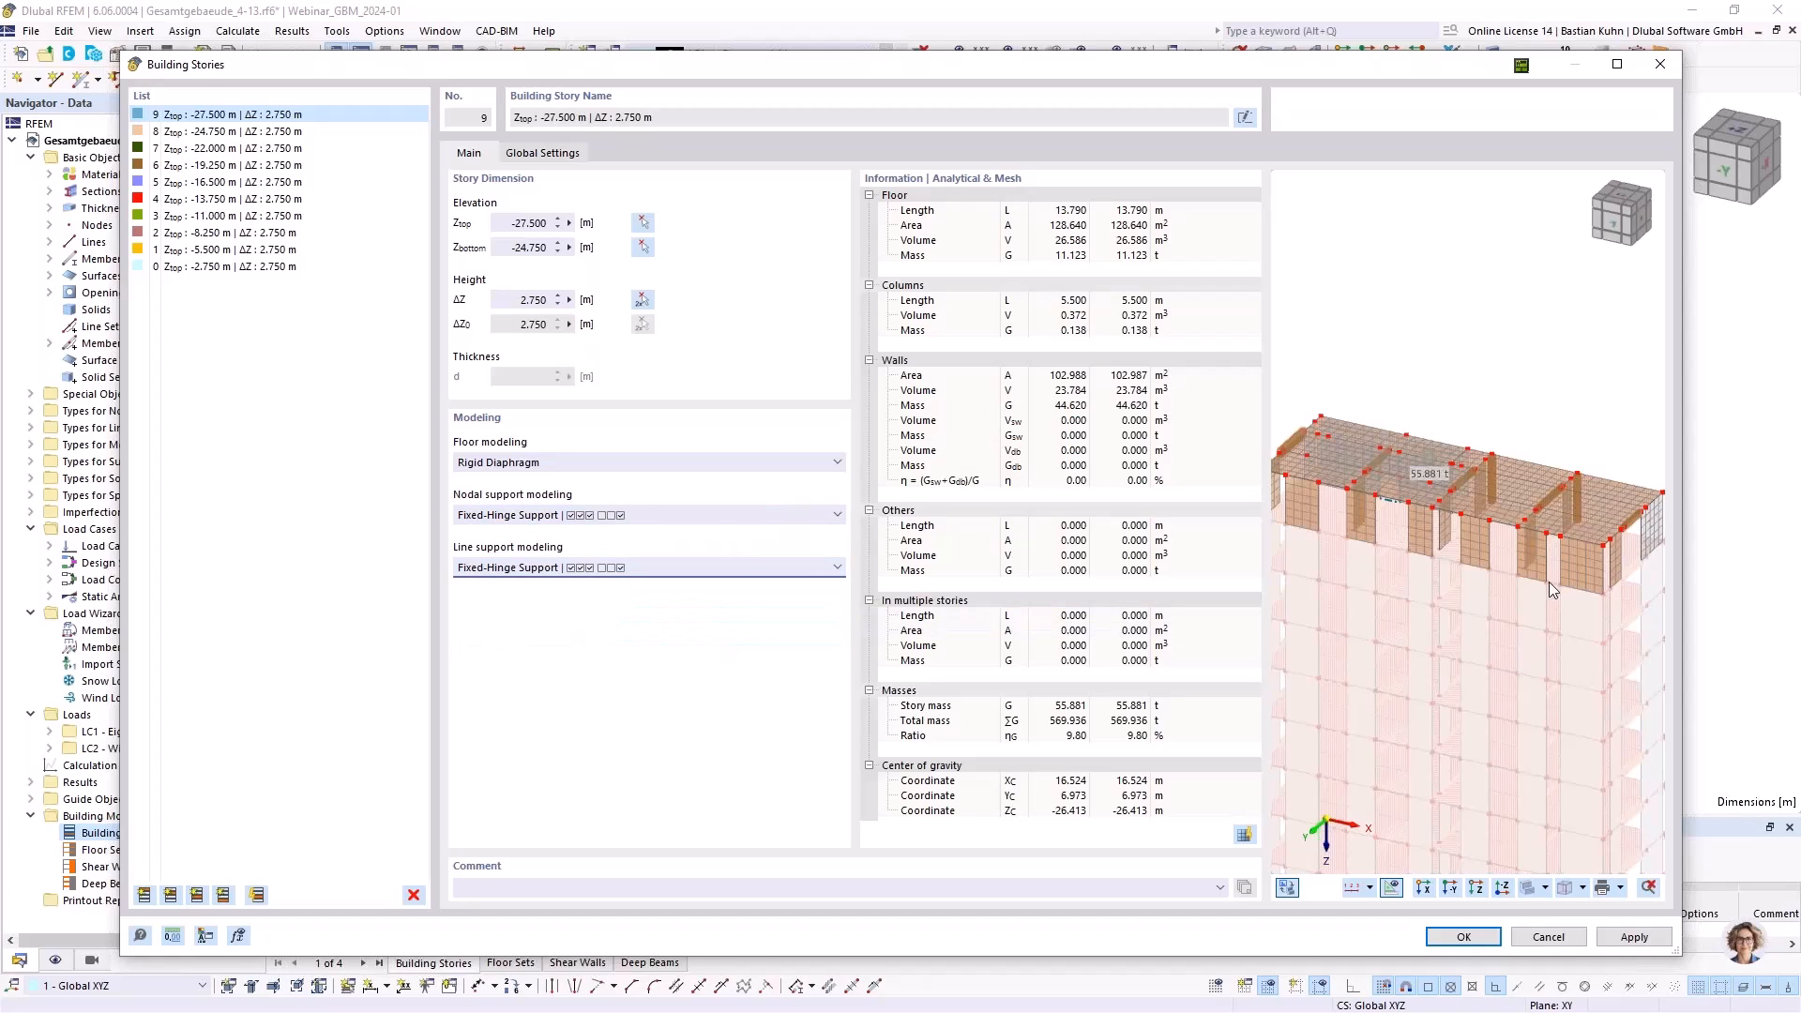
Set the top story's line support modeling to Elastic Wall | Hinge-Hinge
middle_click_drag(1567, 563, 1443, 477)
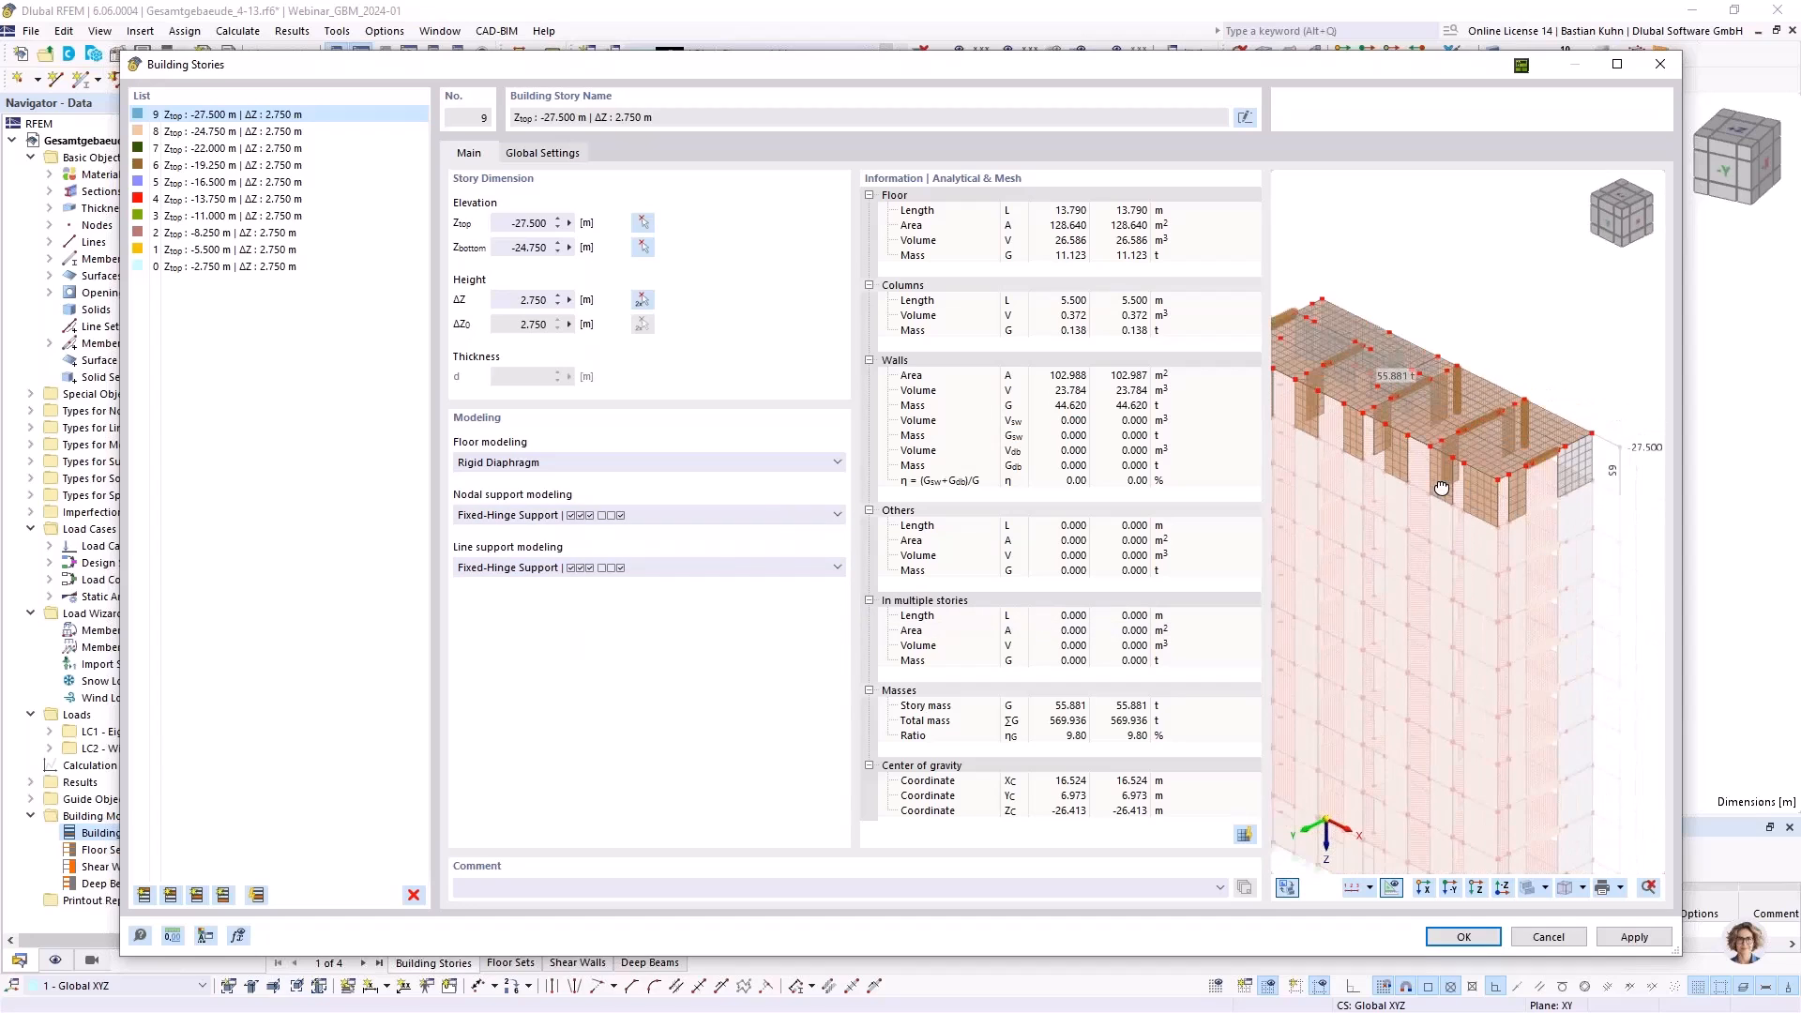
scroll(1440, 463, "up", 1)
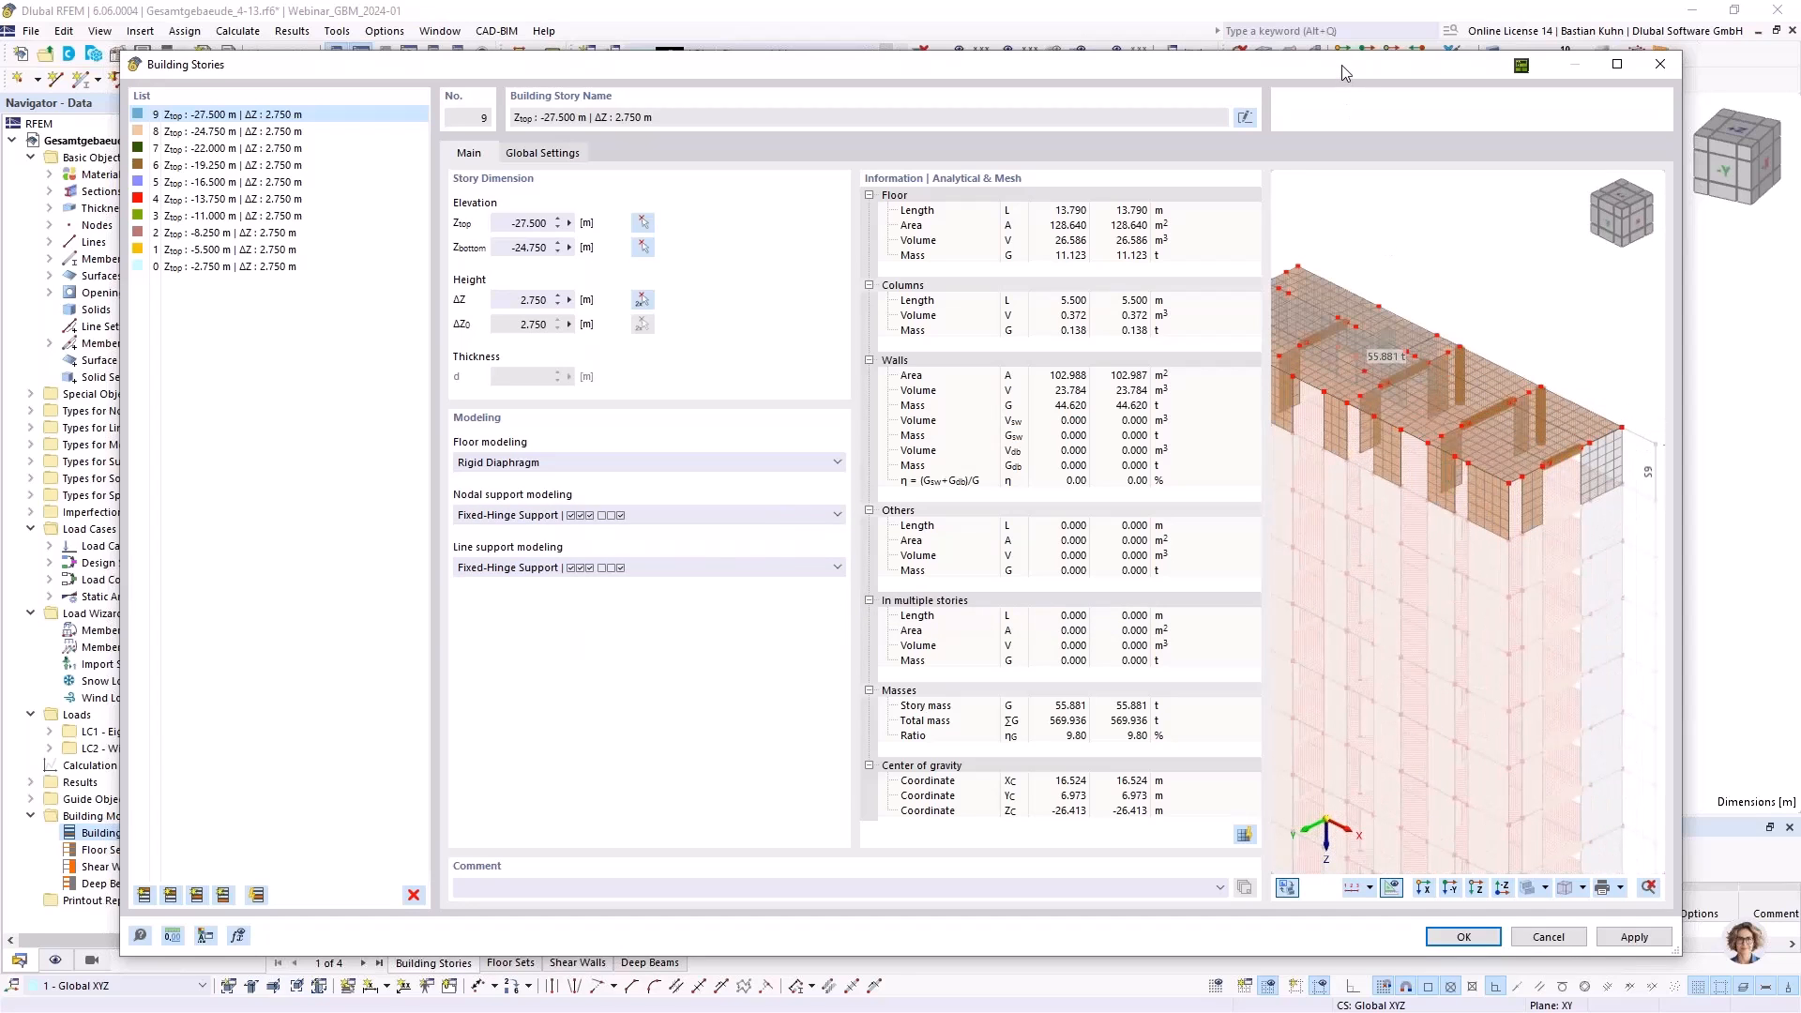
left_click_drag(1341, 77, 1358, 35)
scroll(1512, 493, "up", 4)
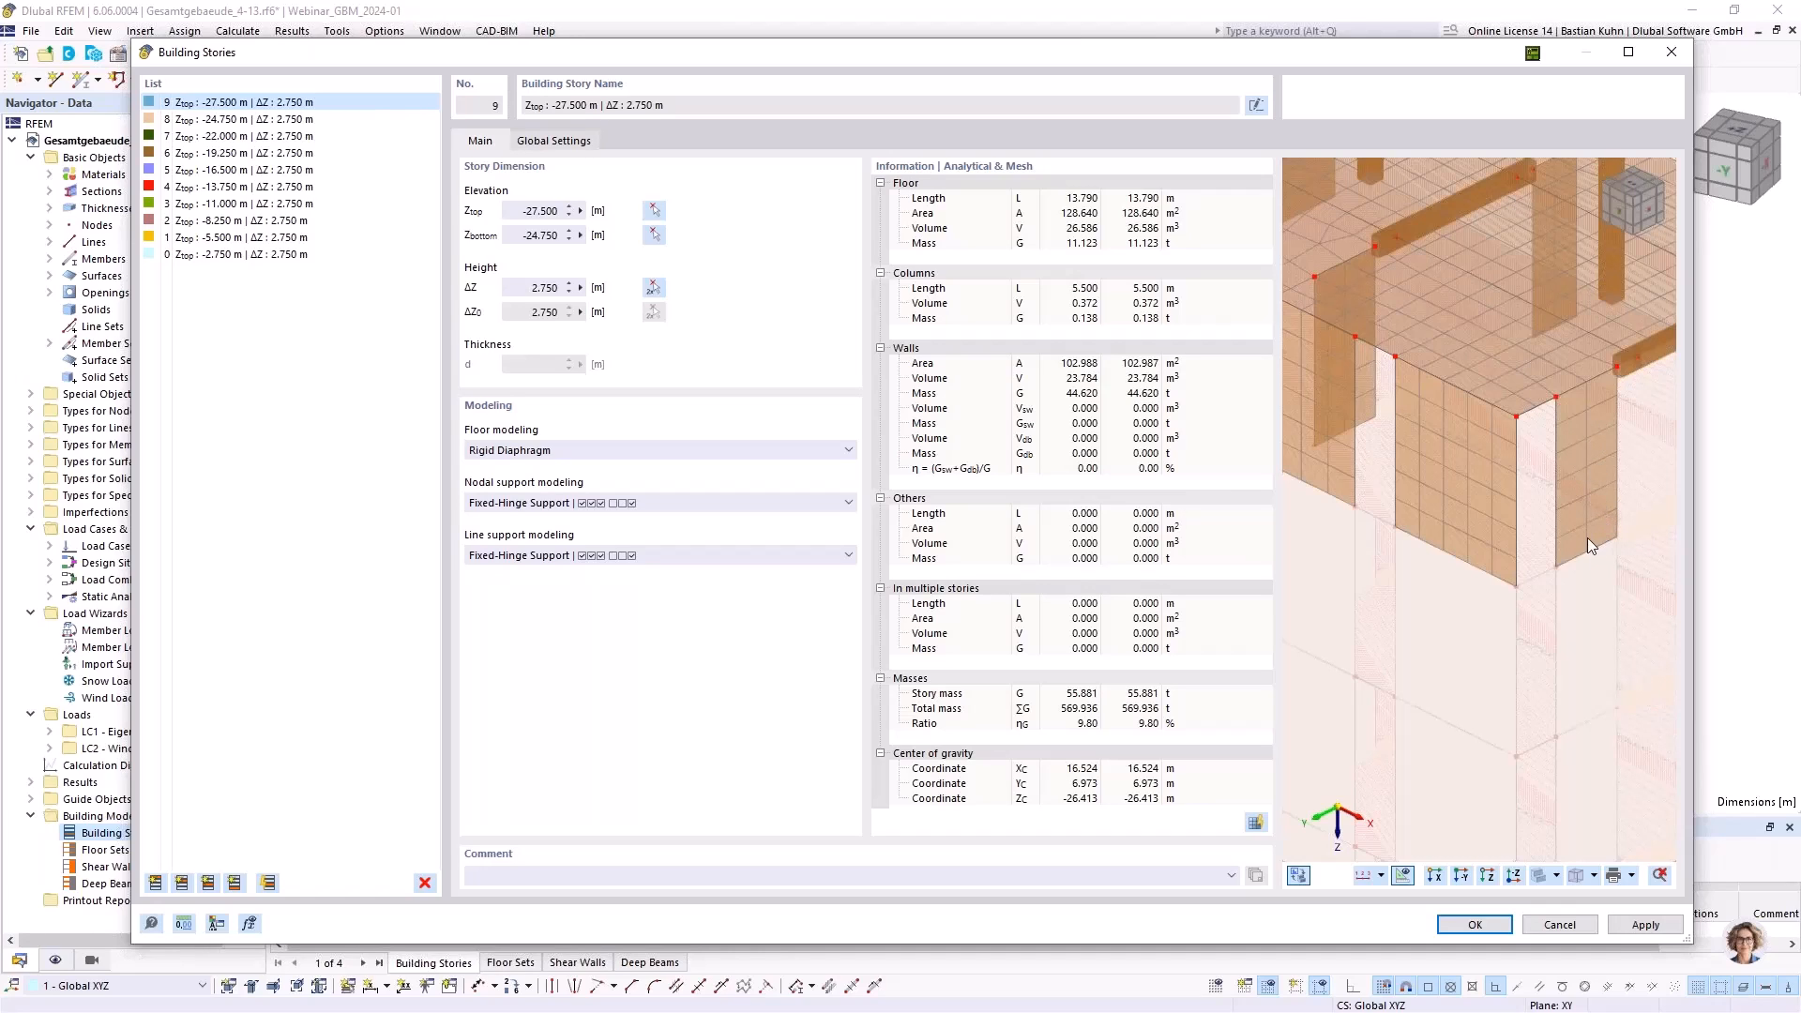
left_click(774, 557)
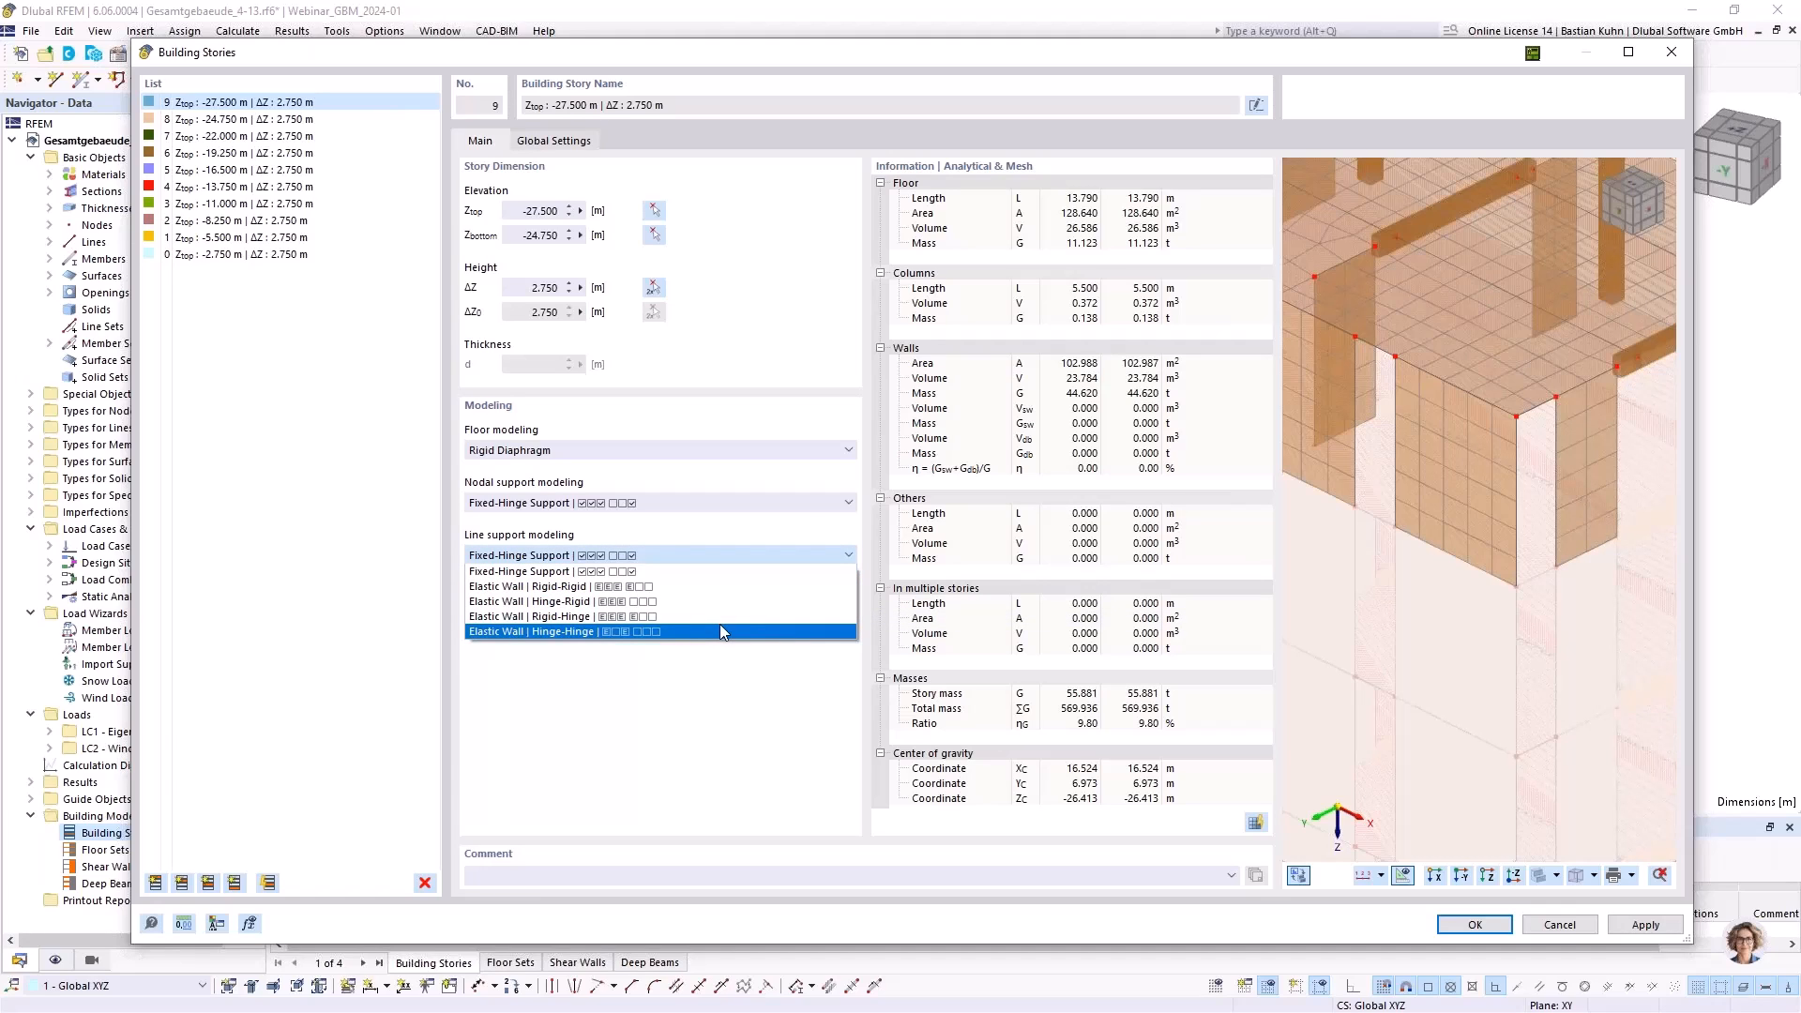
left_click(721, 629)
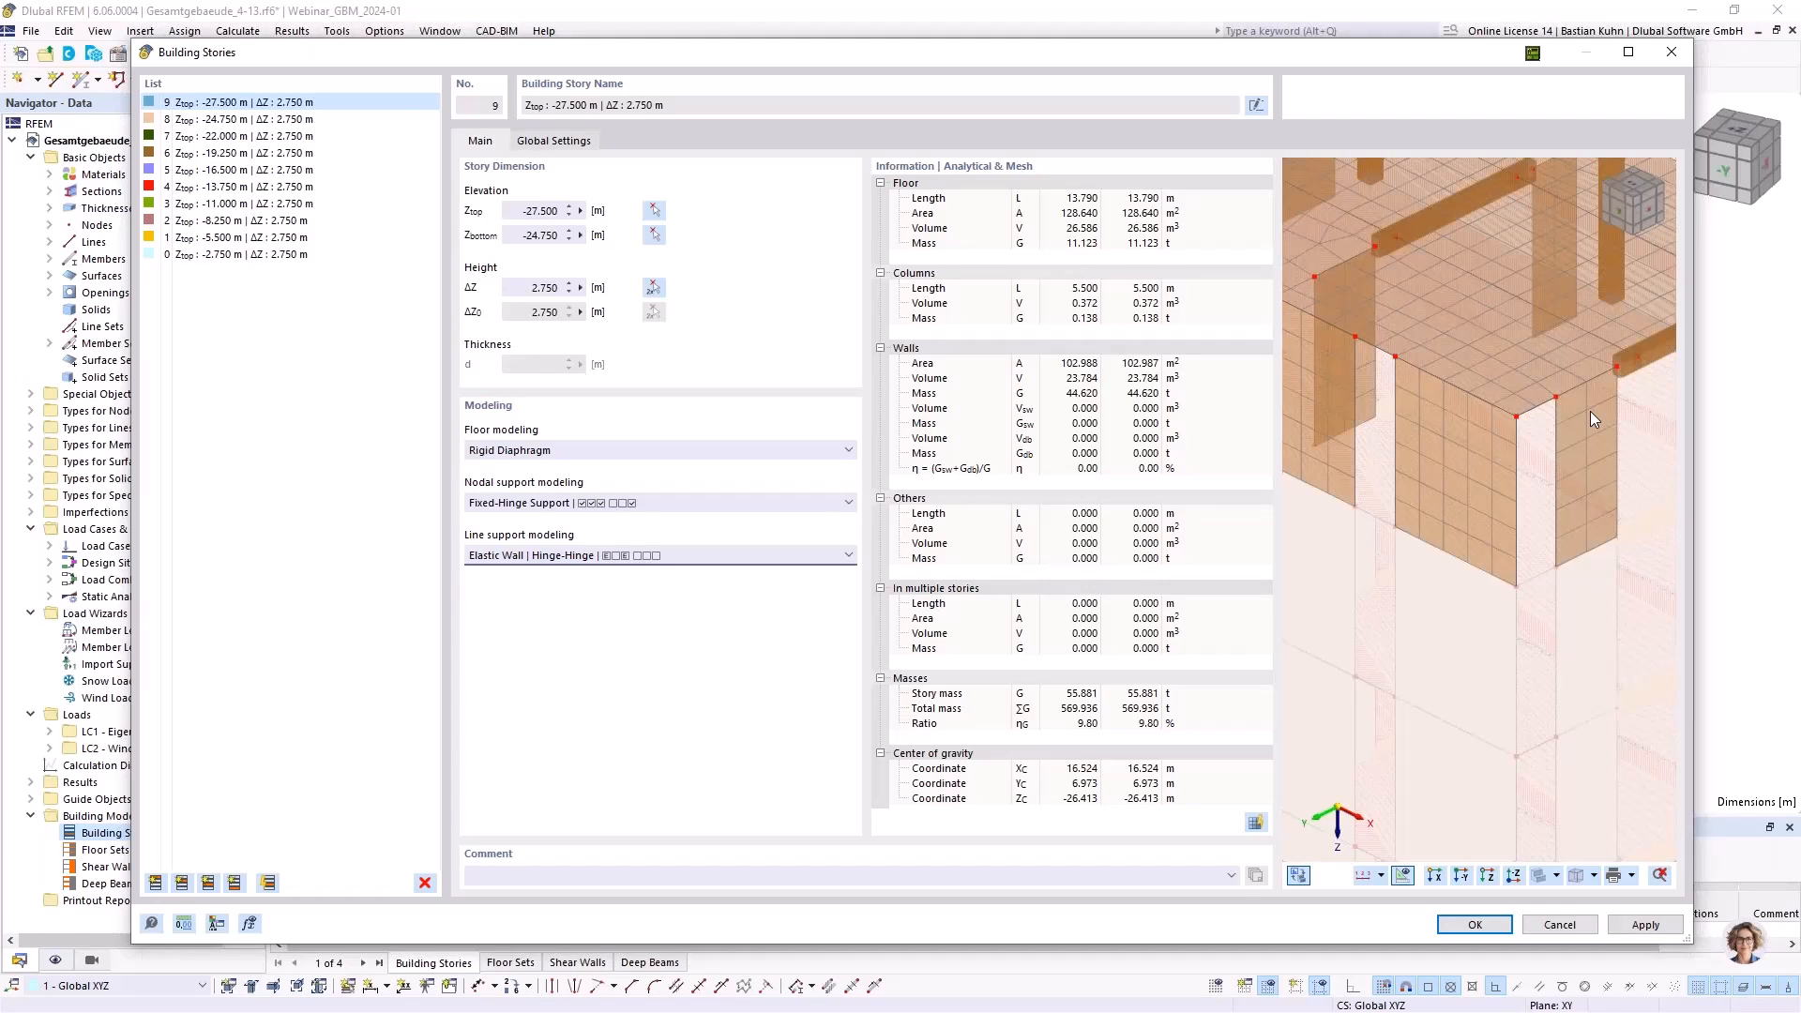
scroll(1407, 424, "down", 5)
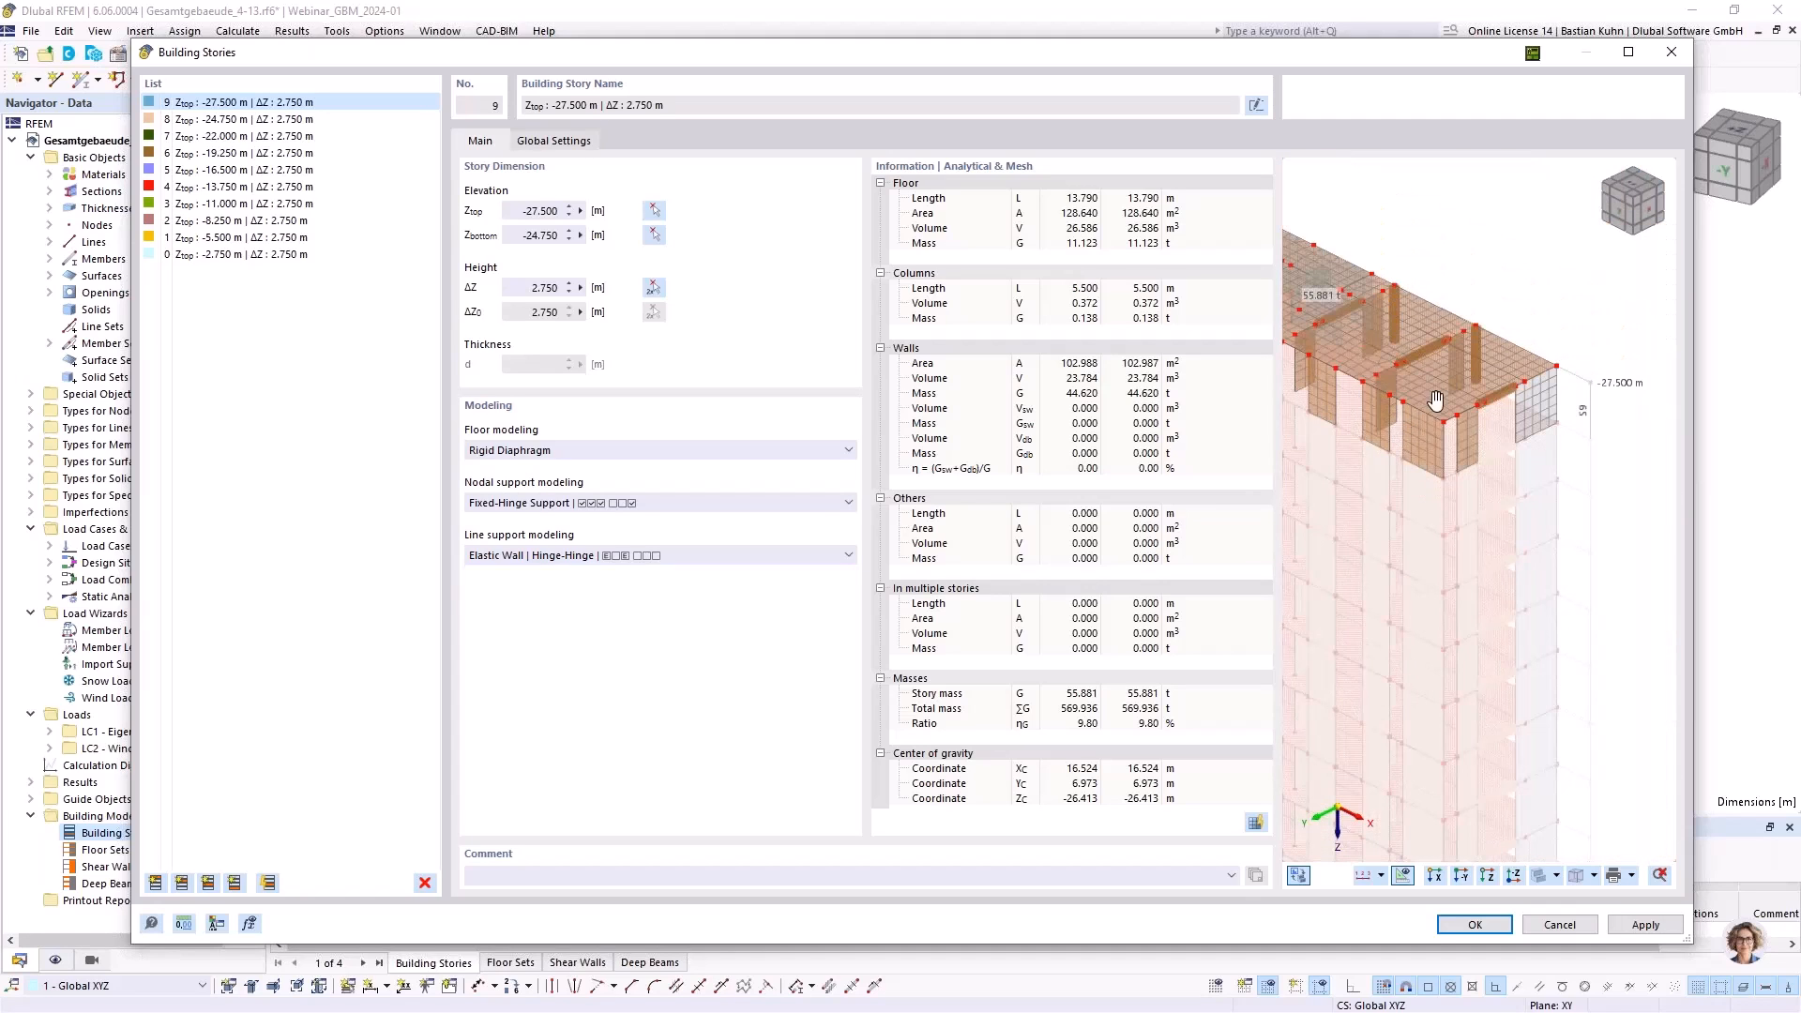
middle_click_drag(1404, 420, 1643, 496, "ctrl")
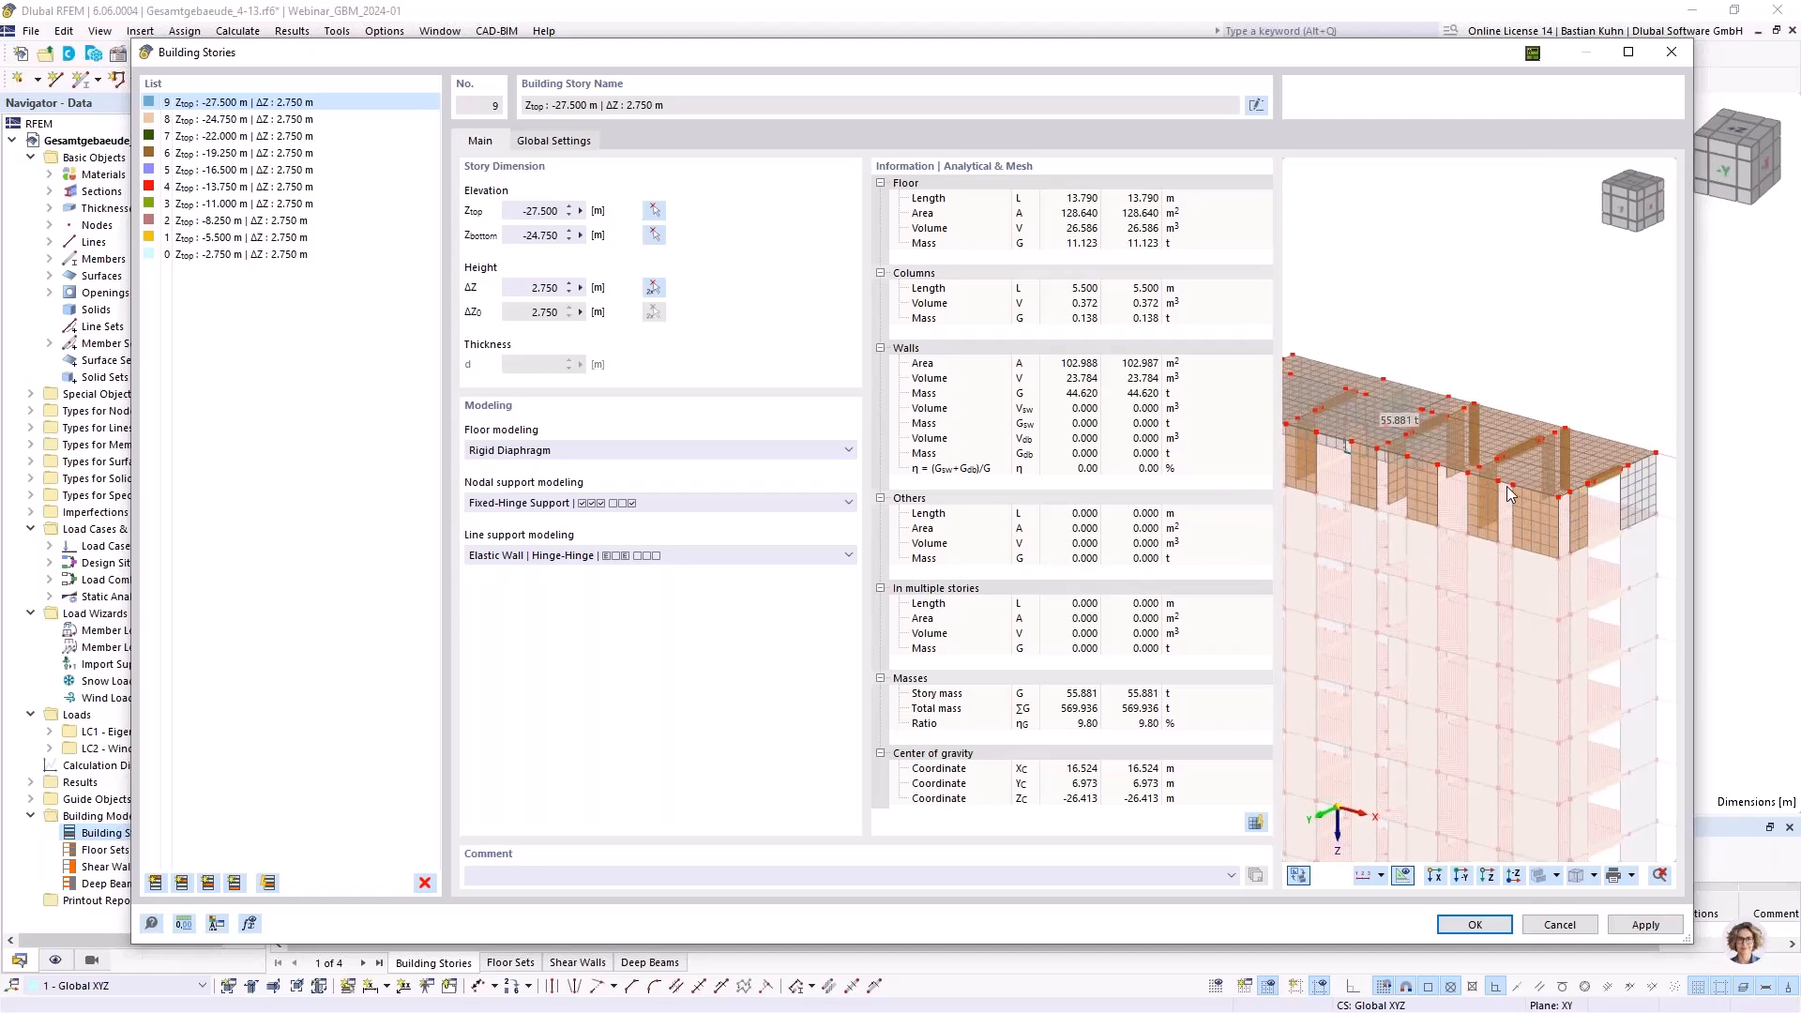
scroll(1508, 494, "down", 3)
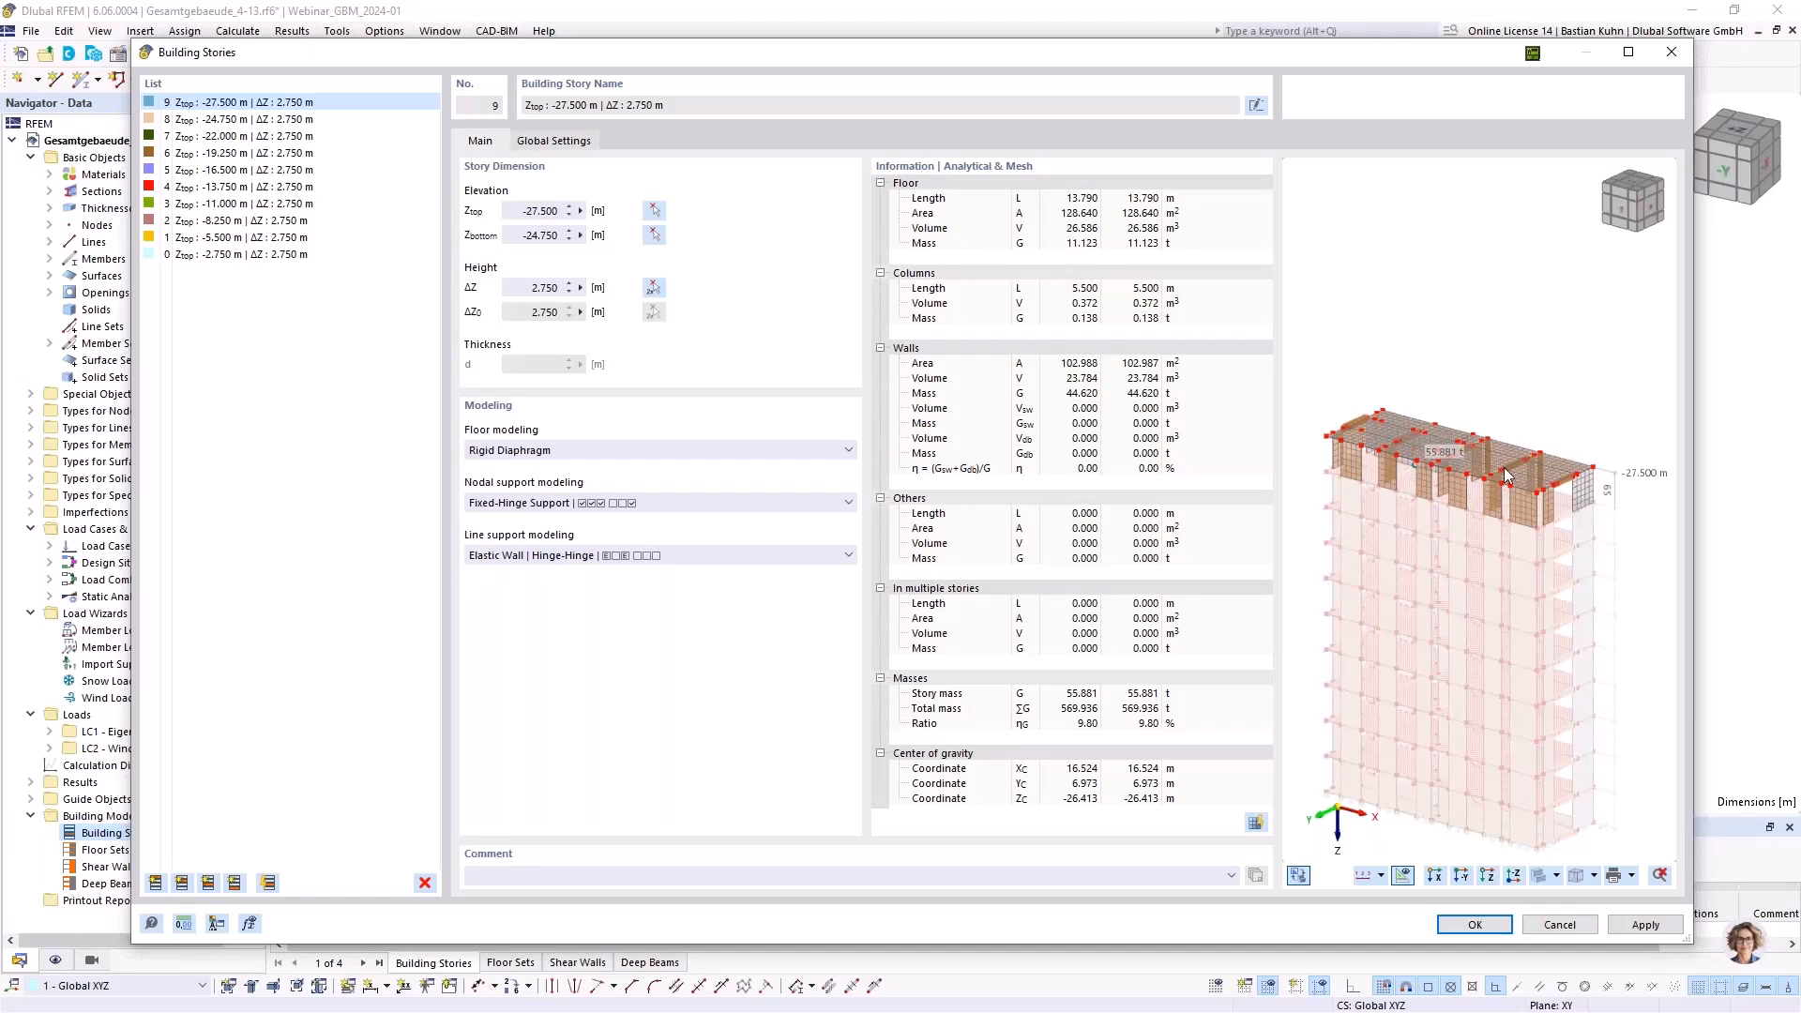
scroll(1488, 472, "up", 3)
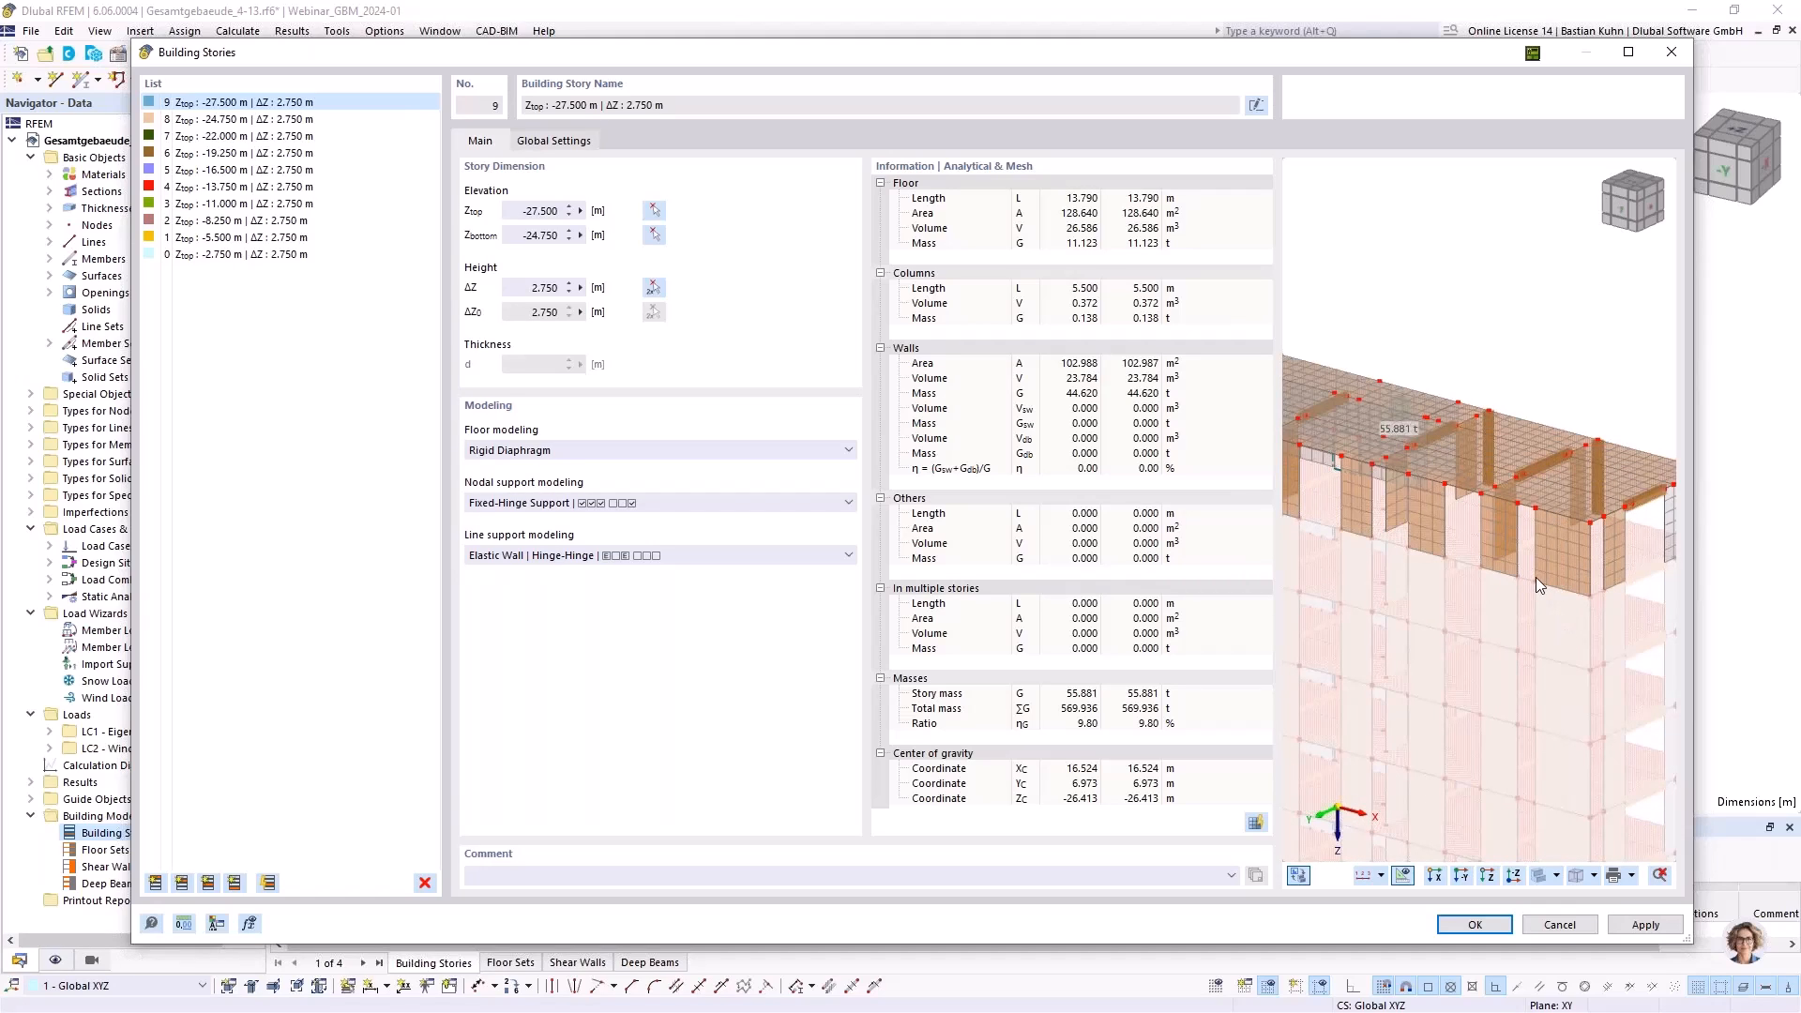
Review the global story height modification and neglected-openings ratio settings, and accept the building stories, allowing deletion of existing results and mesh
left_click(554, 141)
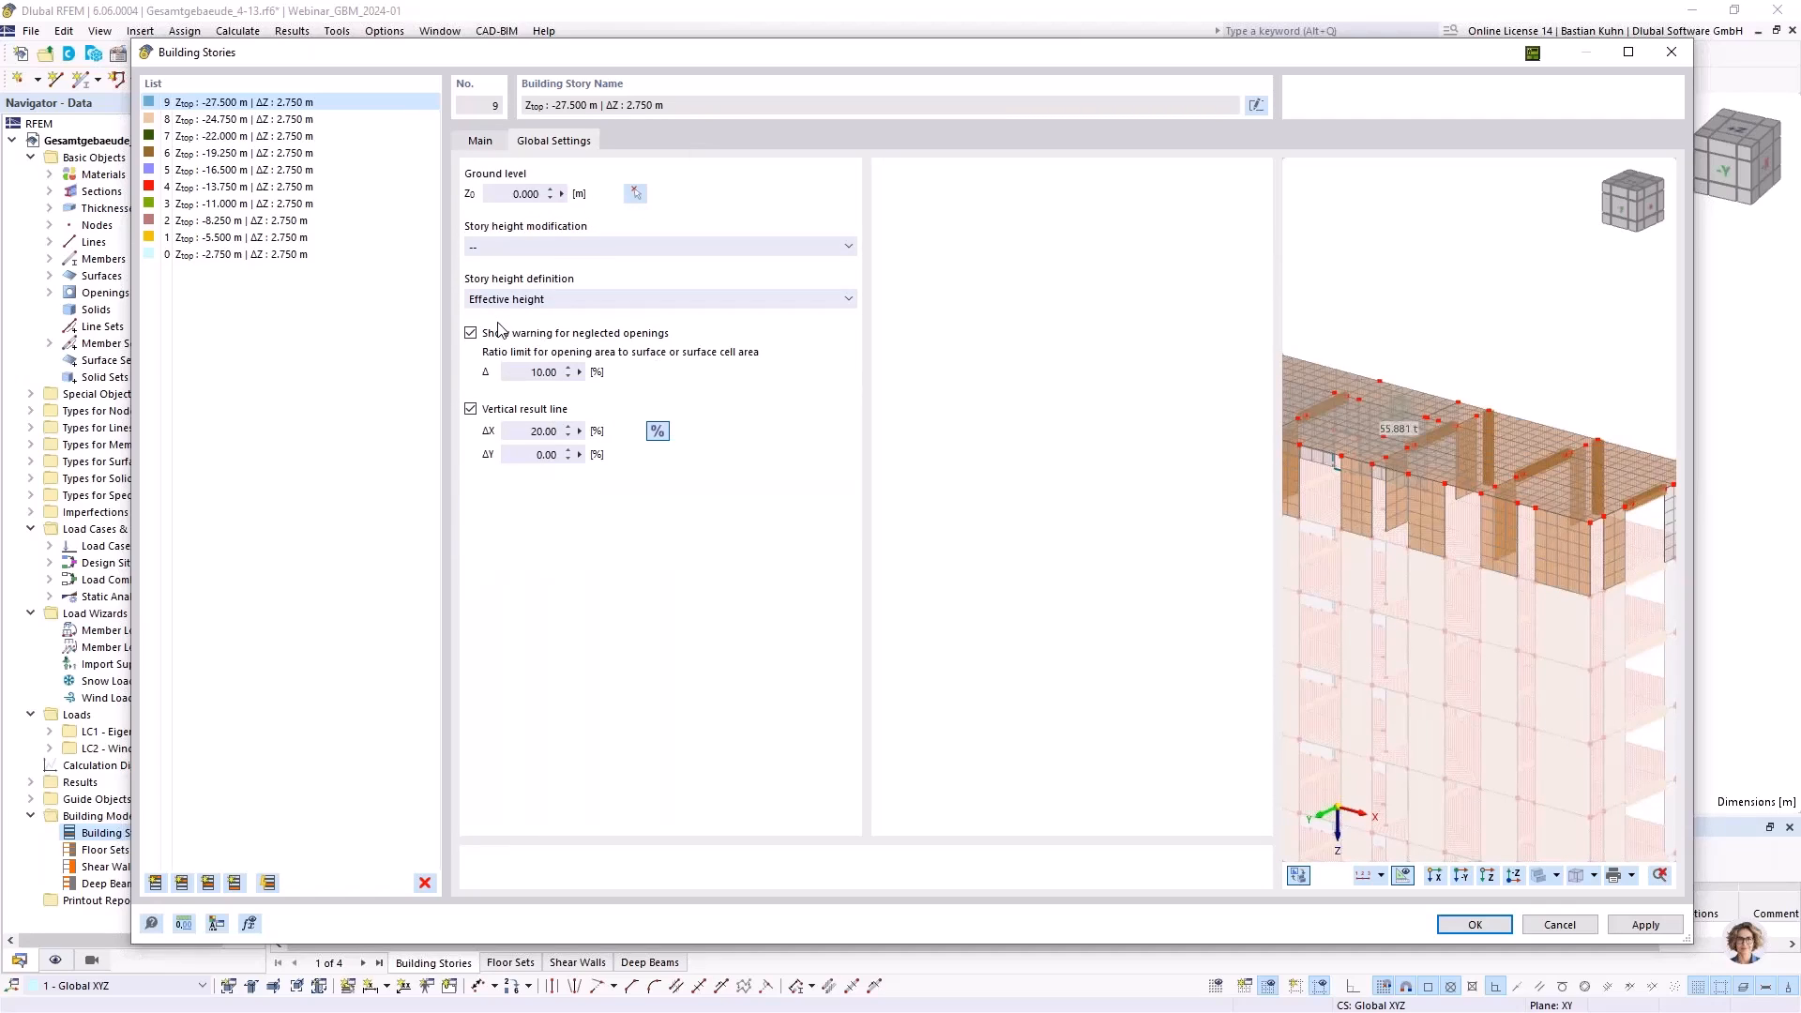
left_click(524, 247)
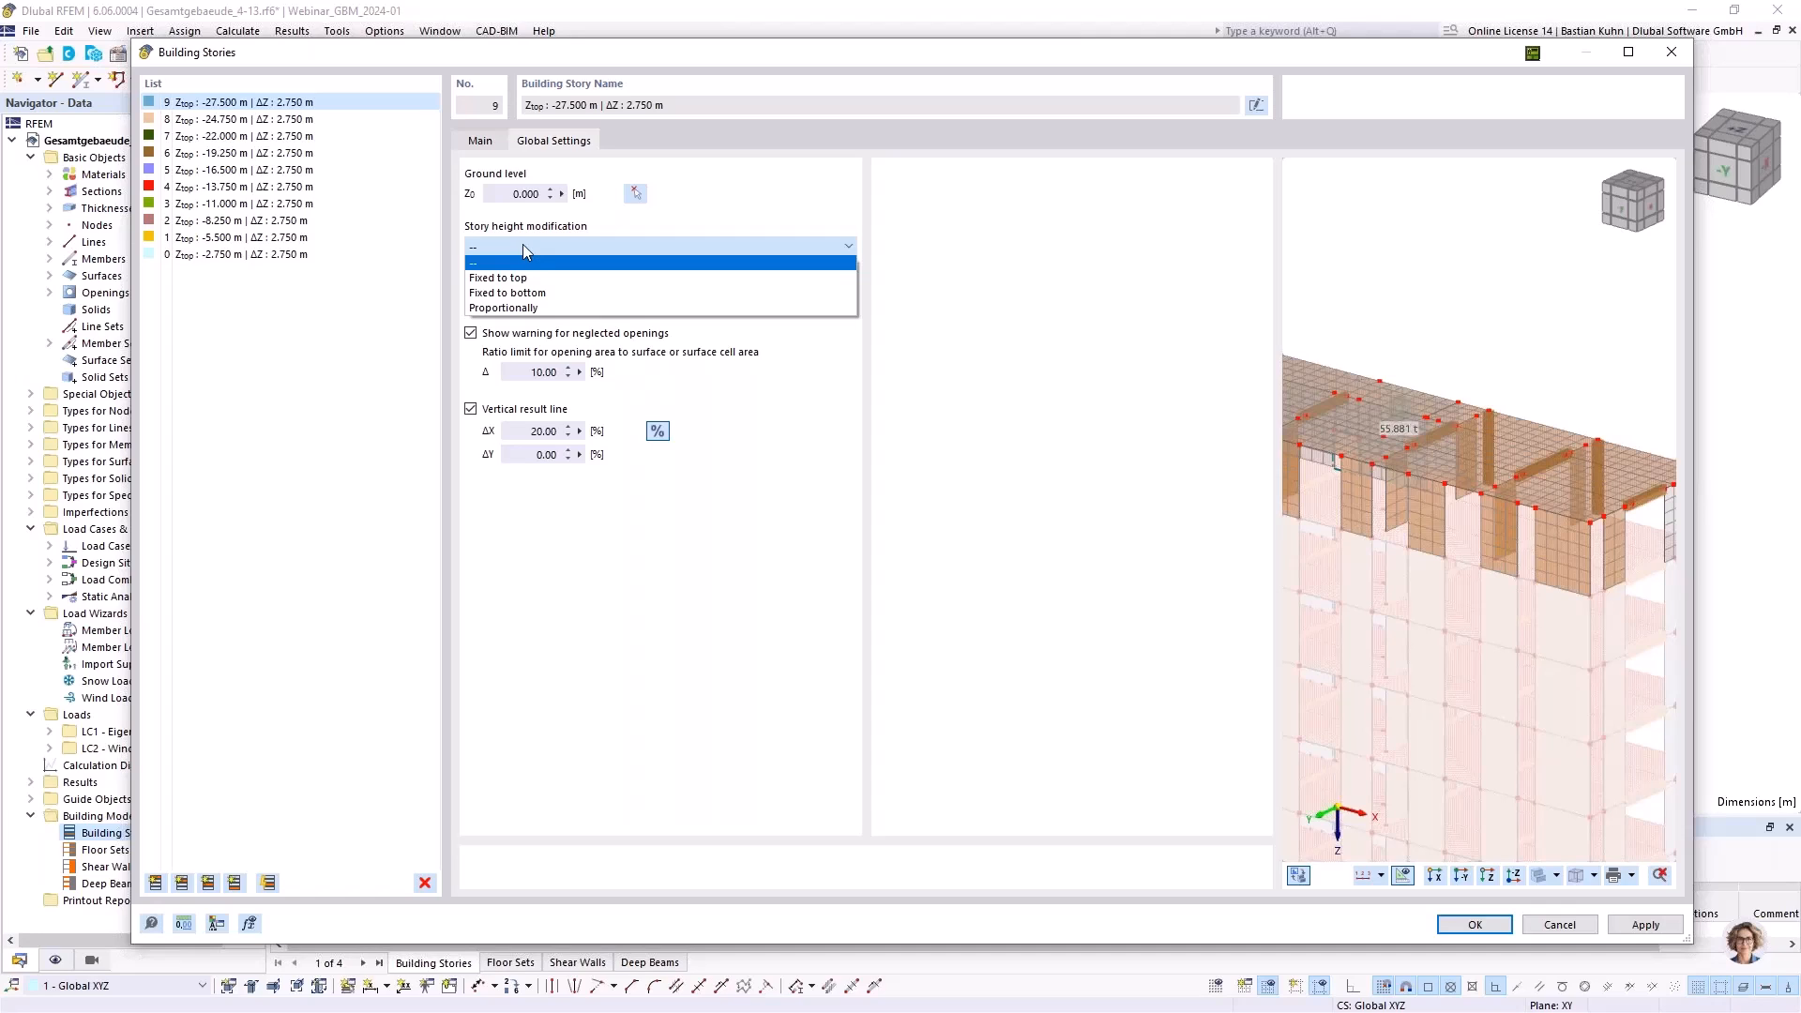
left_click(580, 240)
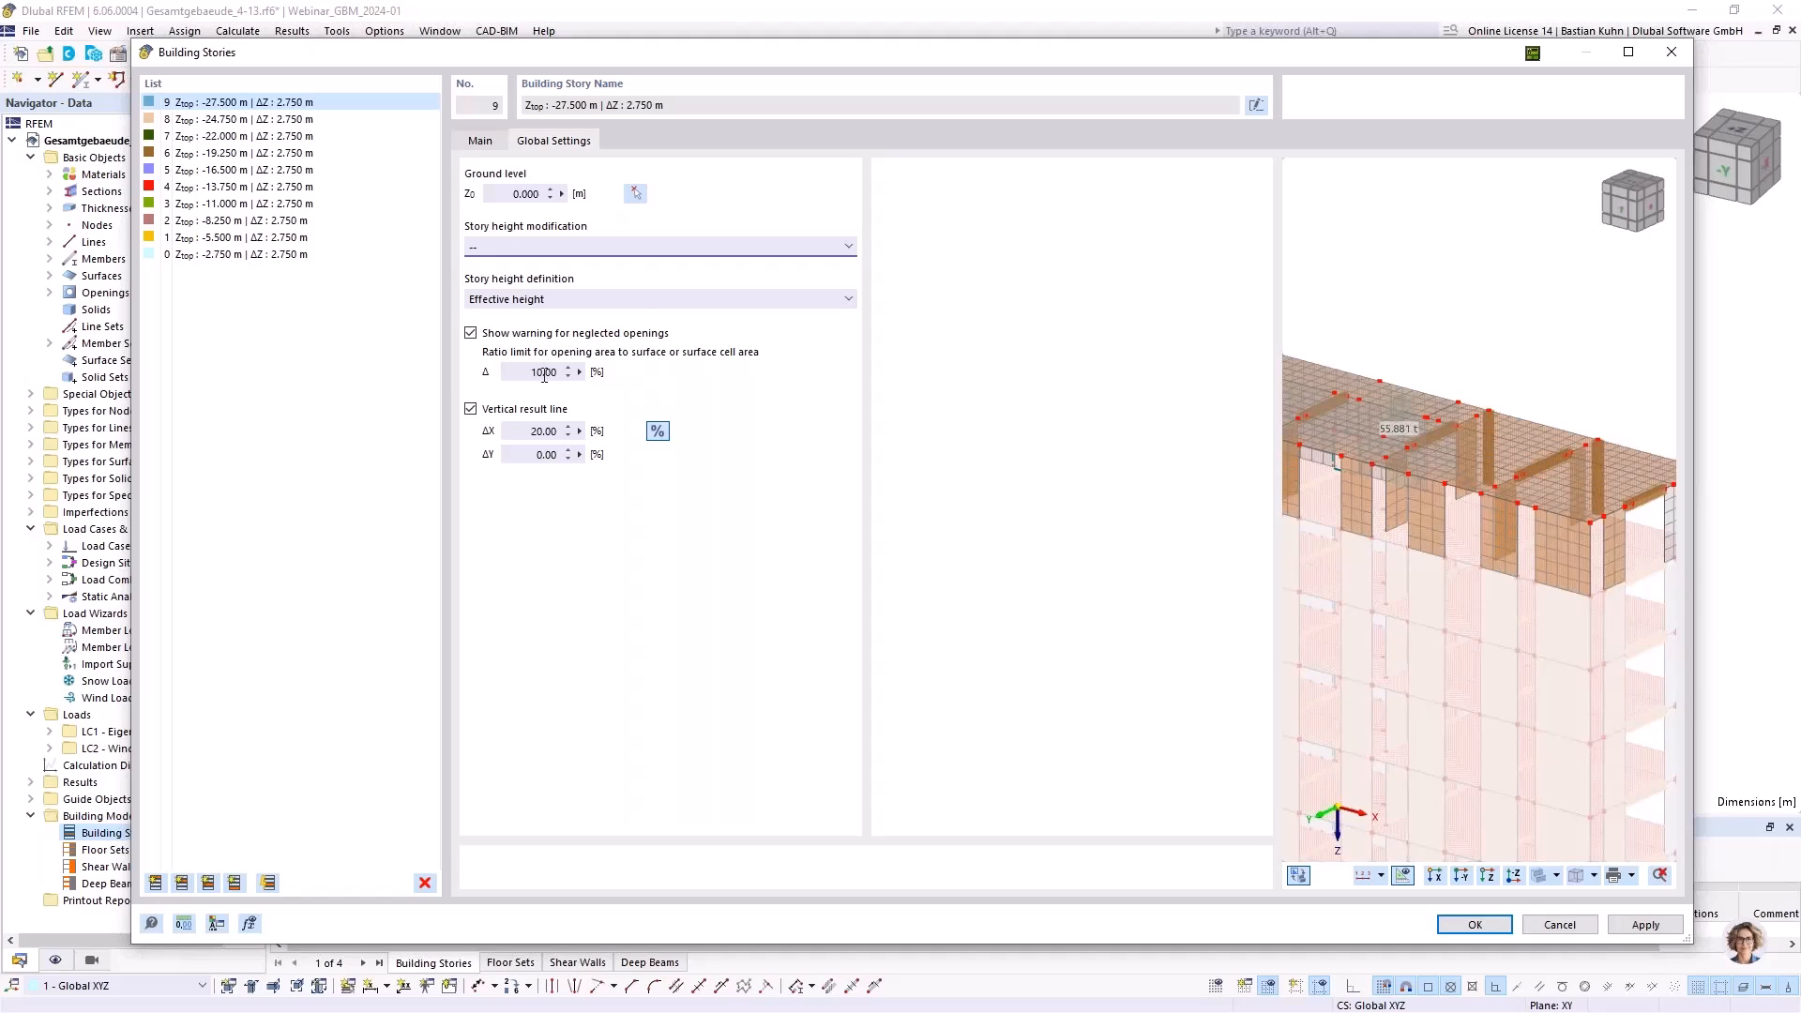
left_click_drag(506, 373, 601, 375)
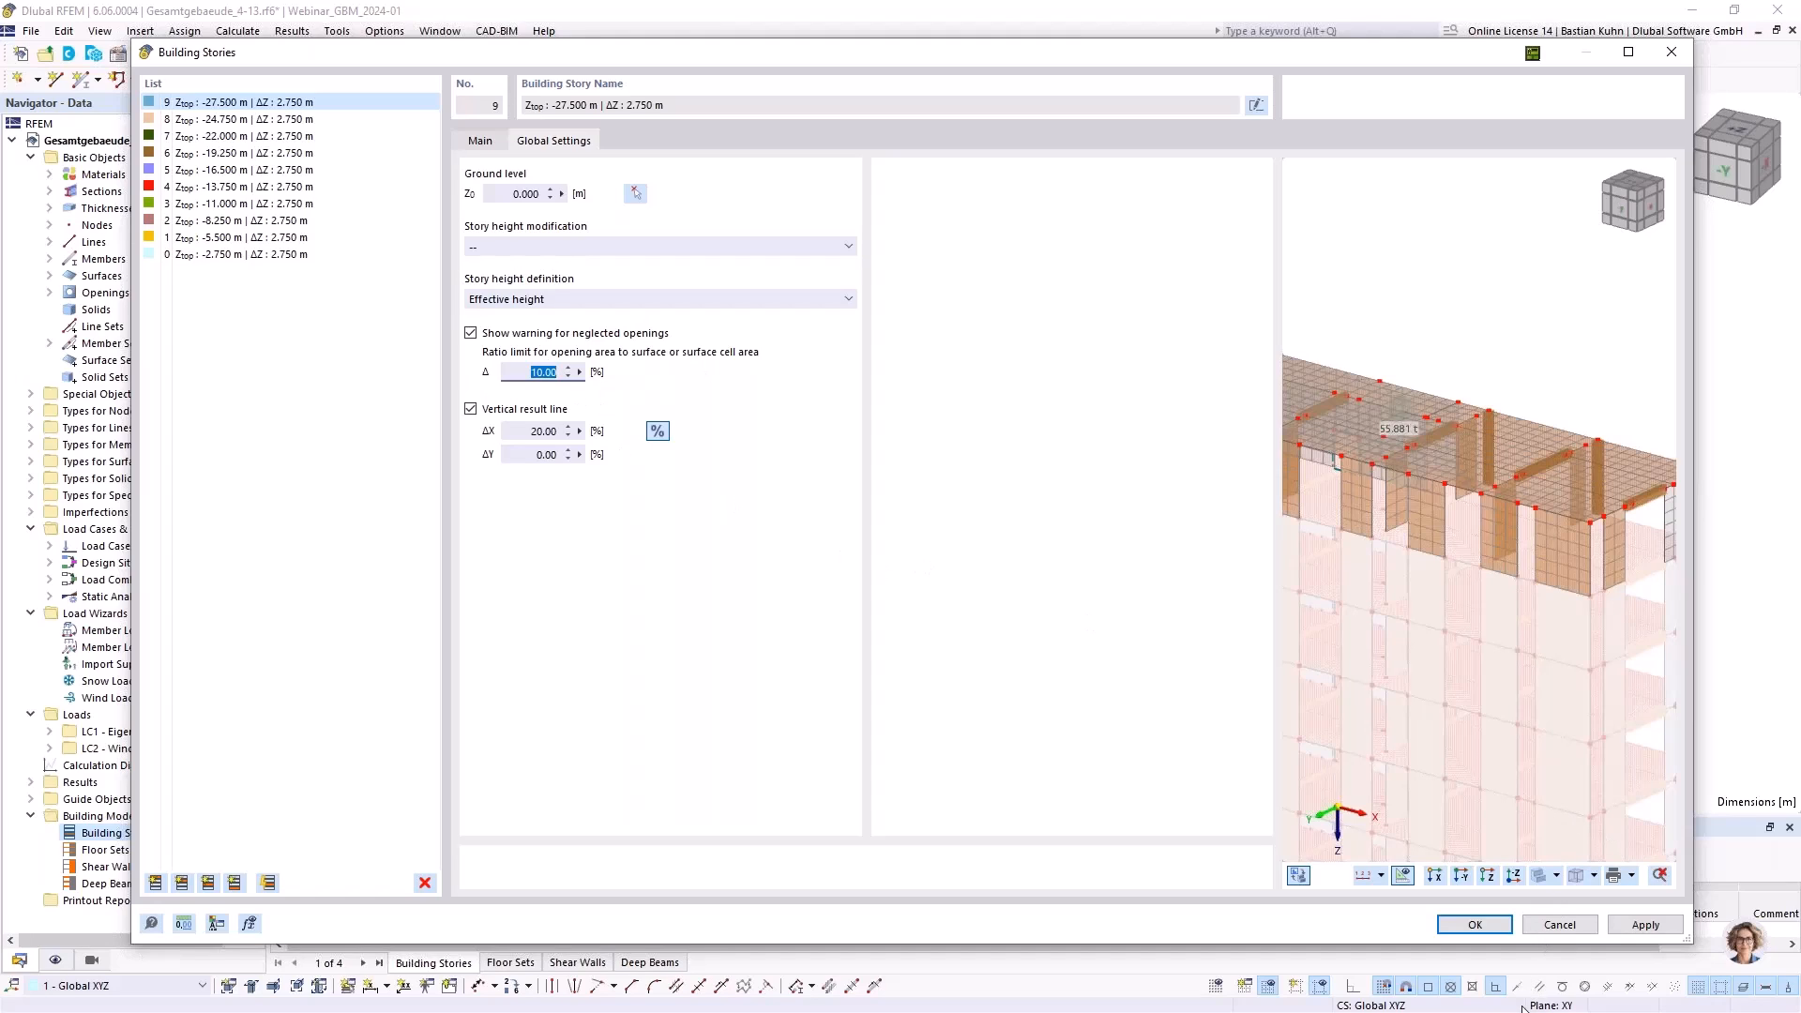
left_click(1488, 929)
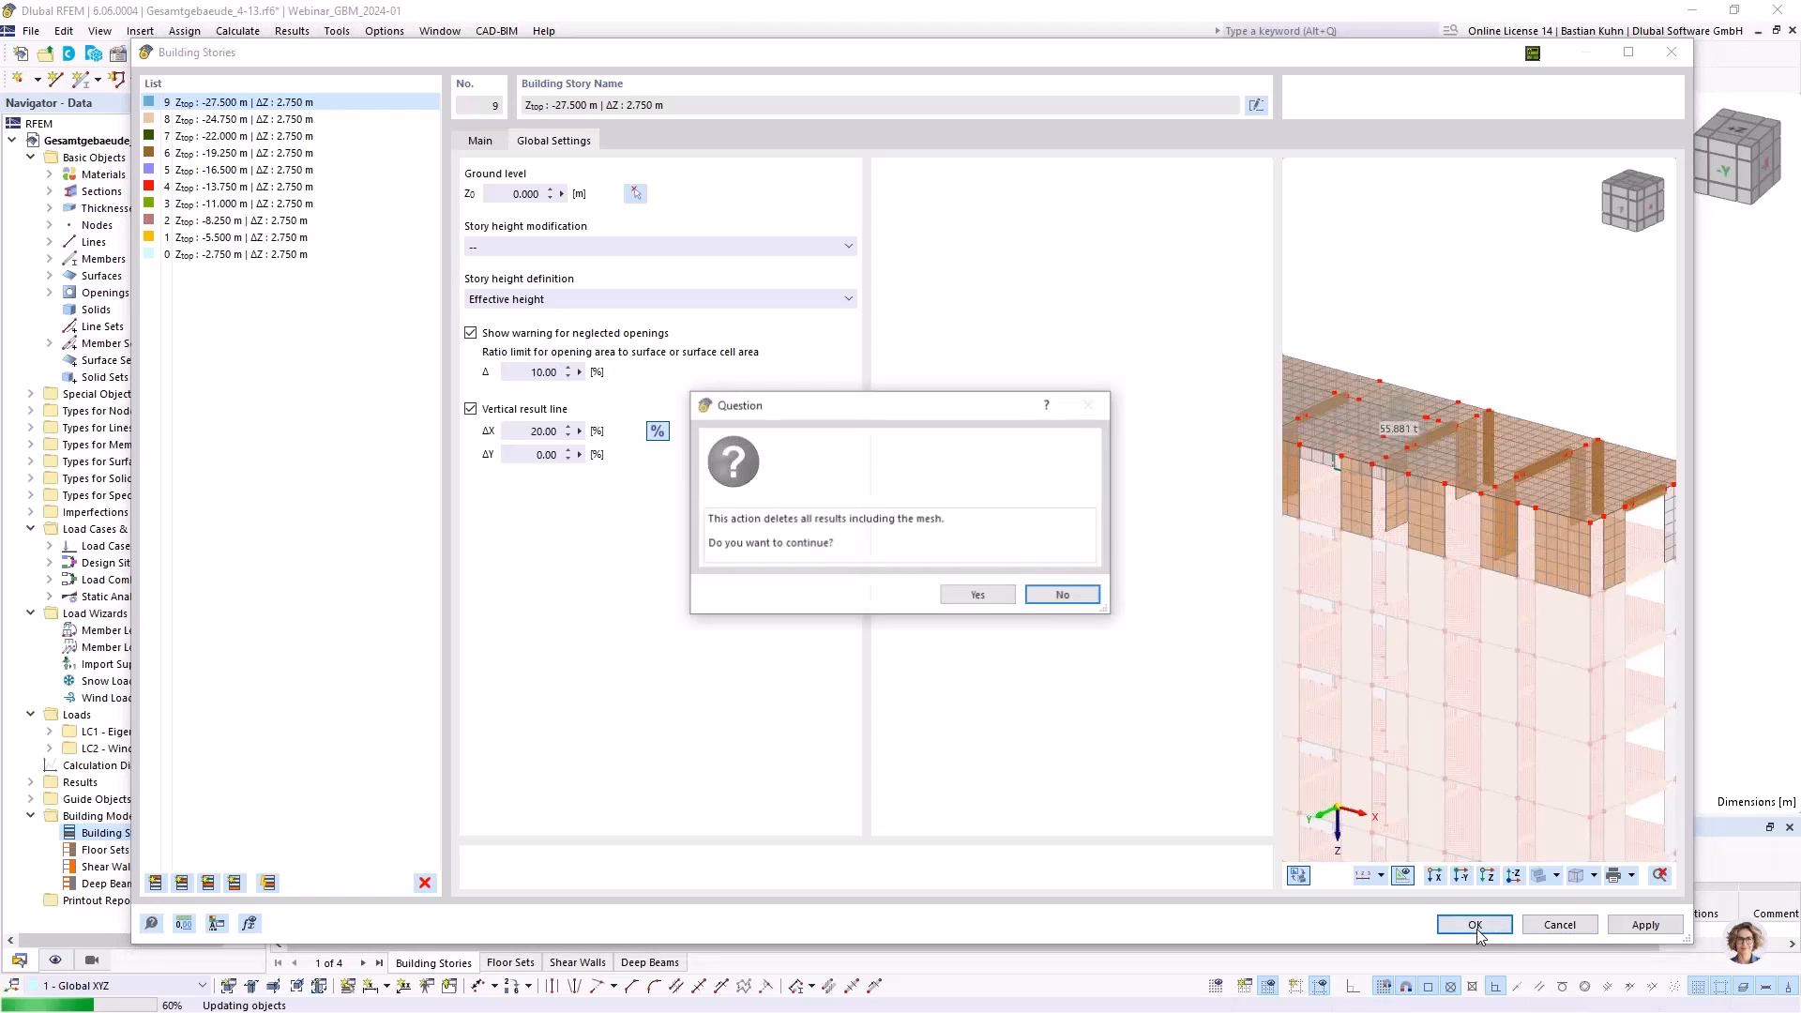
left_click(1002, 599)
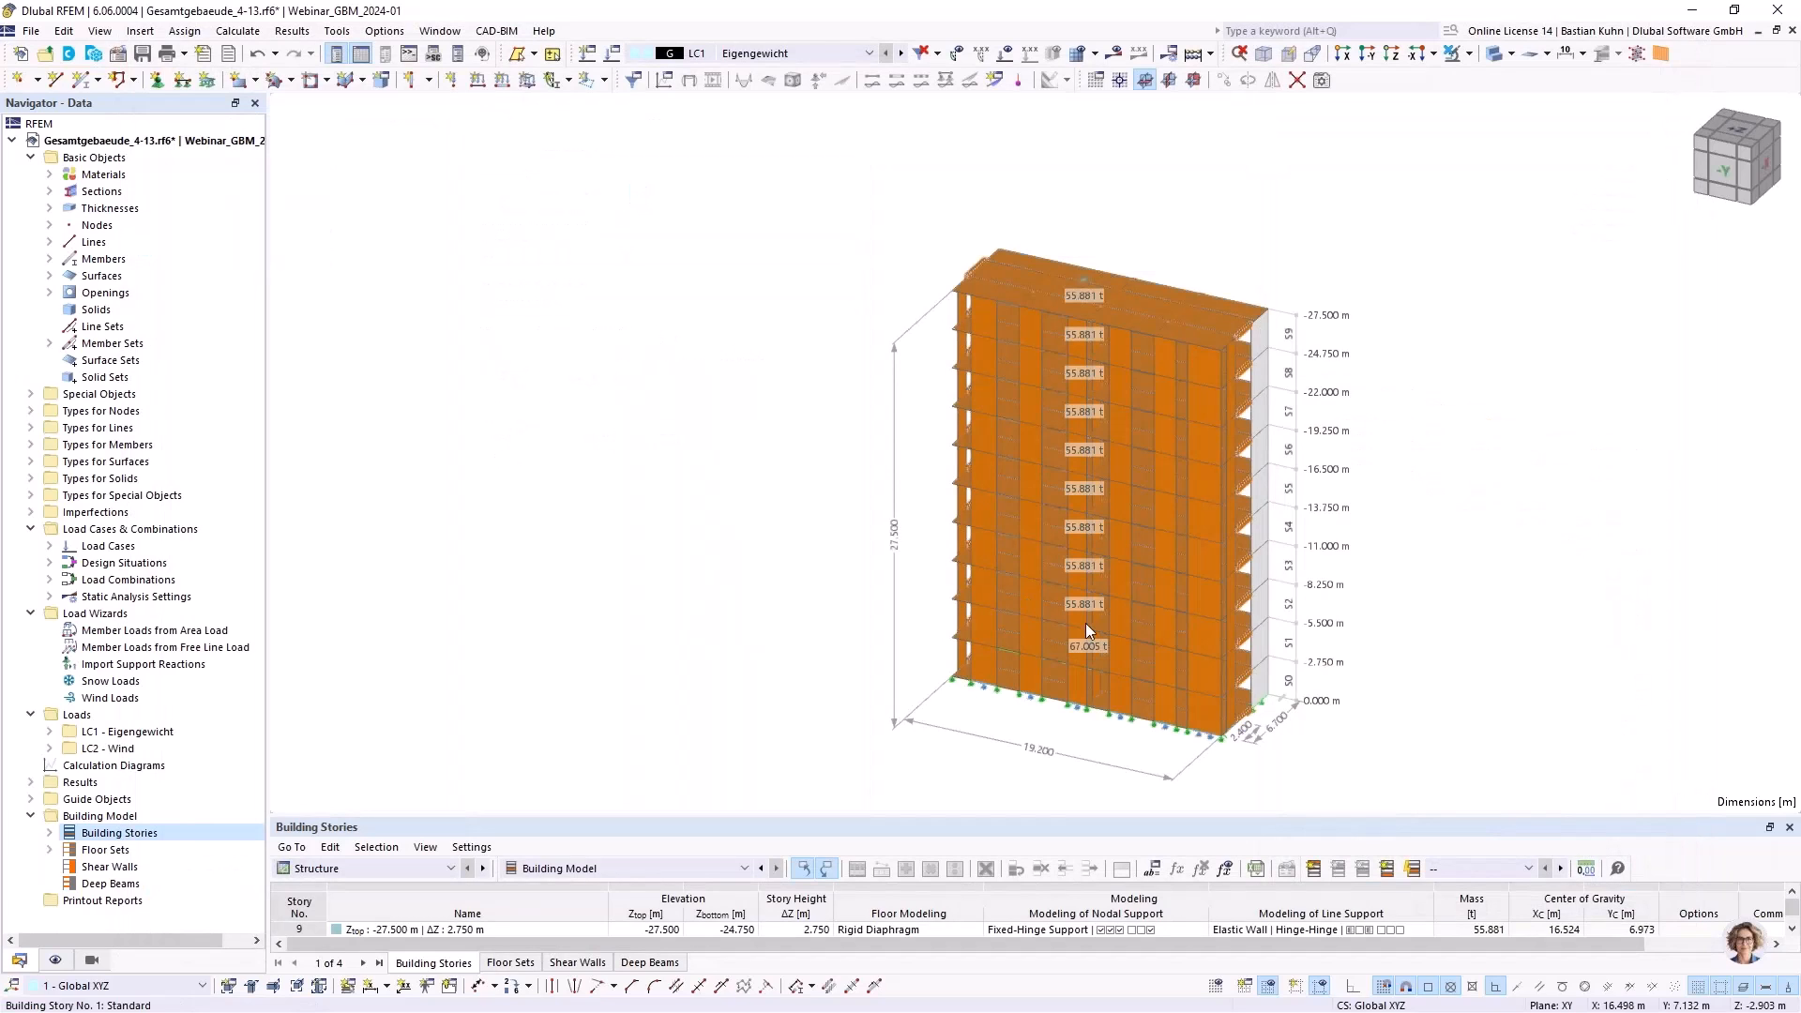
Show the rigid links in the model and examine the diaphragm links on the top floor
scroll(1078, 281, "up", 4)
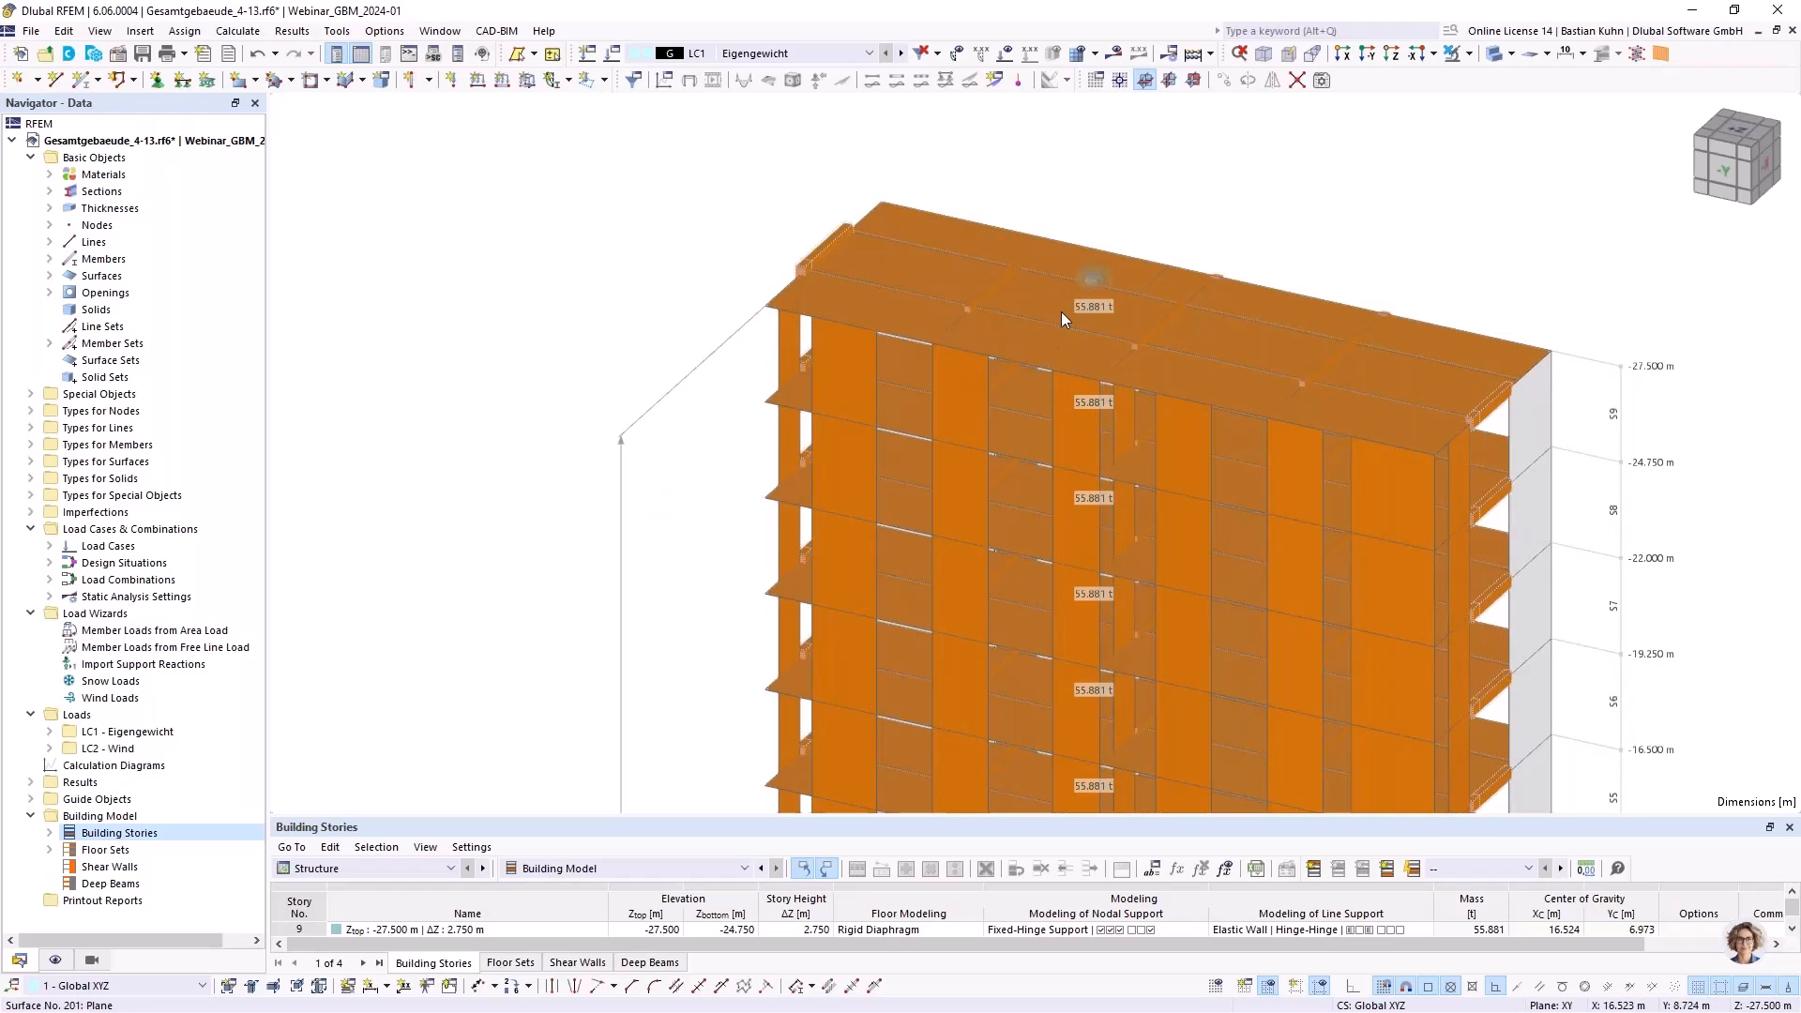
scroll(1061, 311, "down", 4)
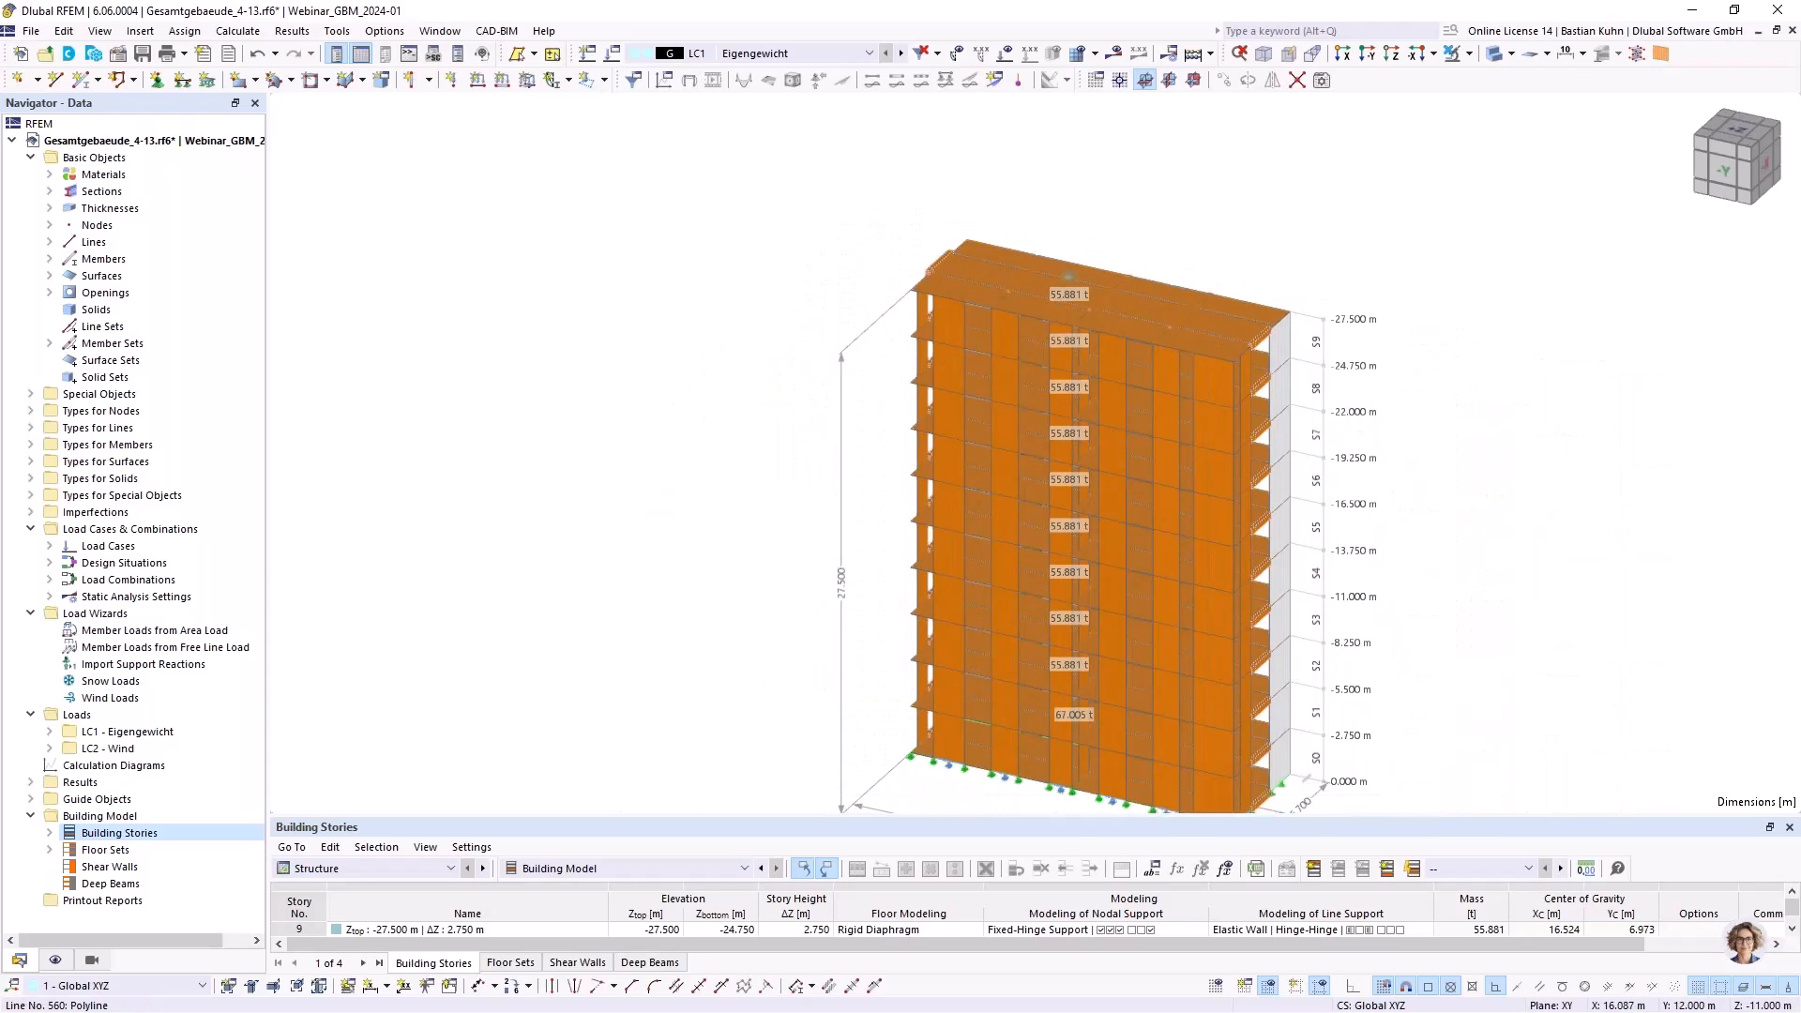
middle_click_drag(959, 585, 919, 489)
scroll(924, 492, "up", 2)
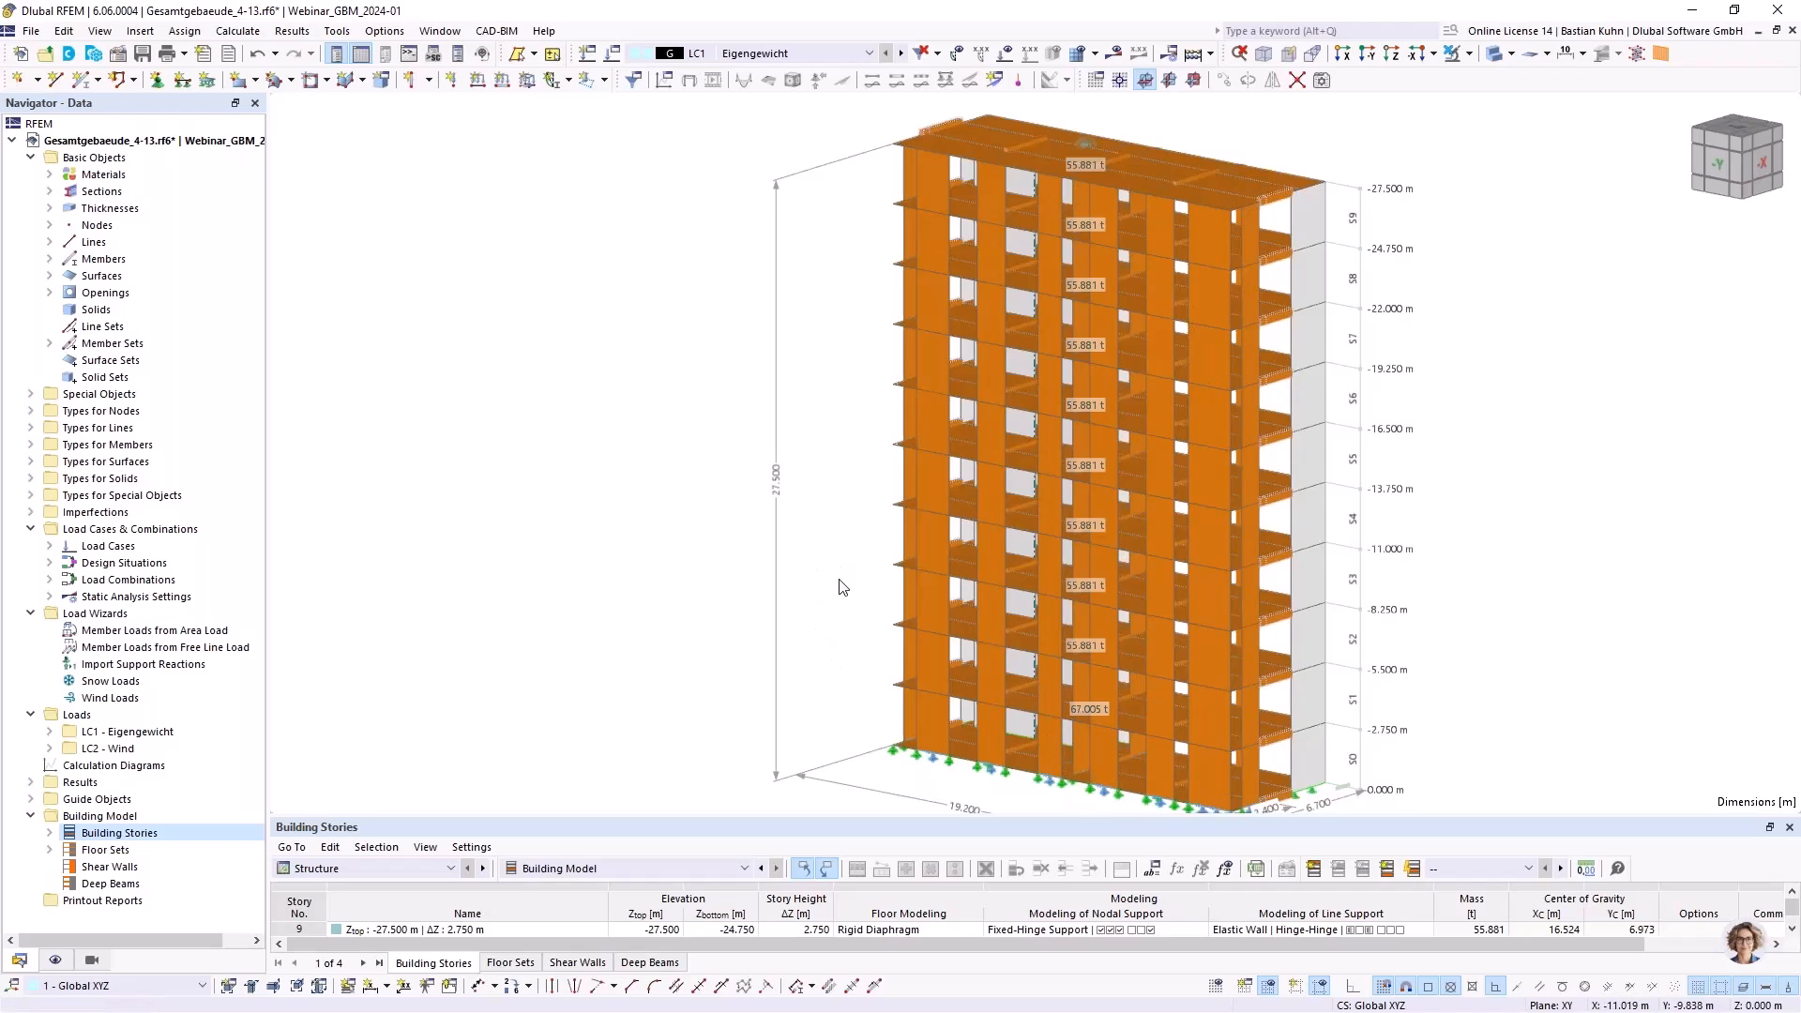
scroll(792, 515, "down", 4)
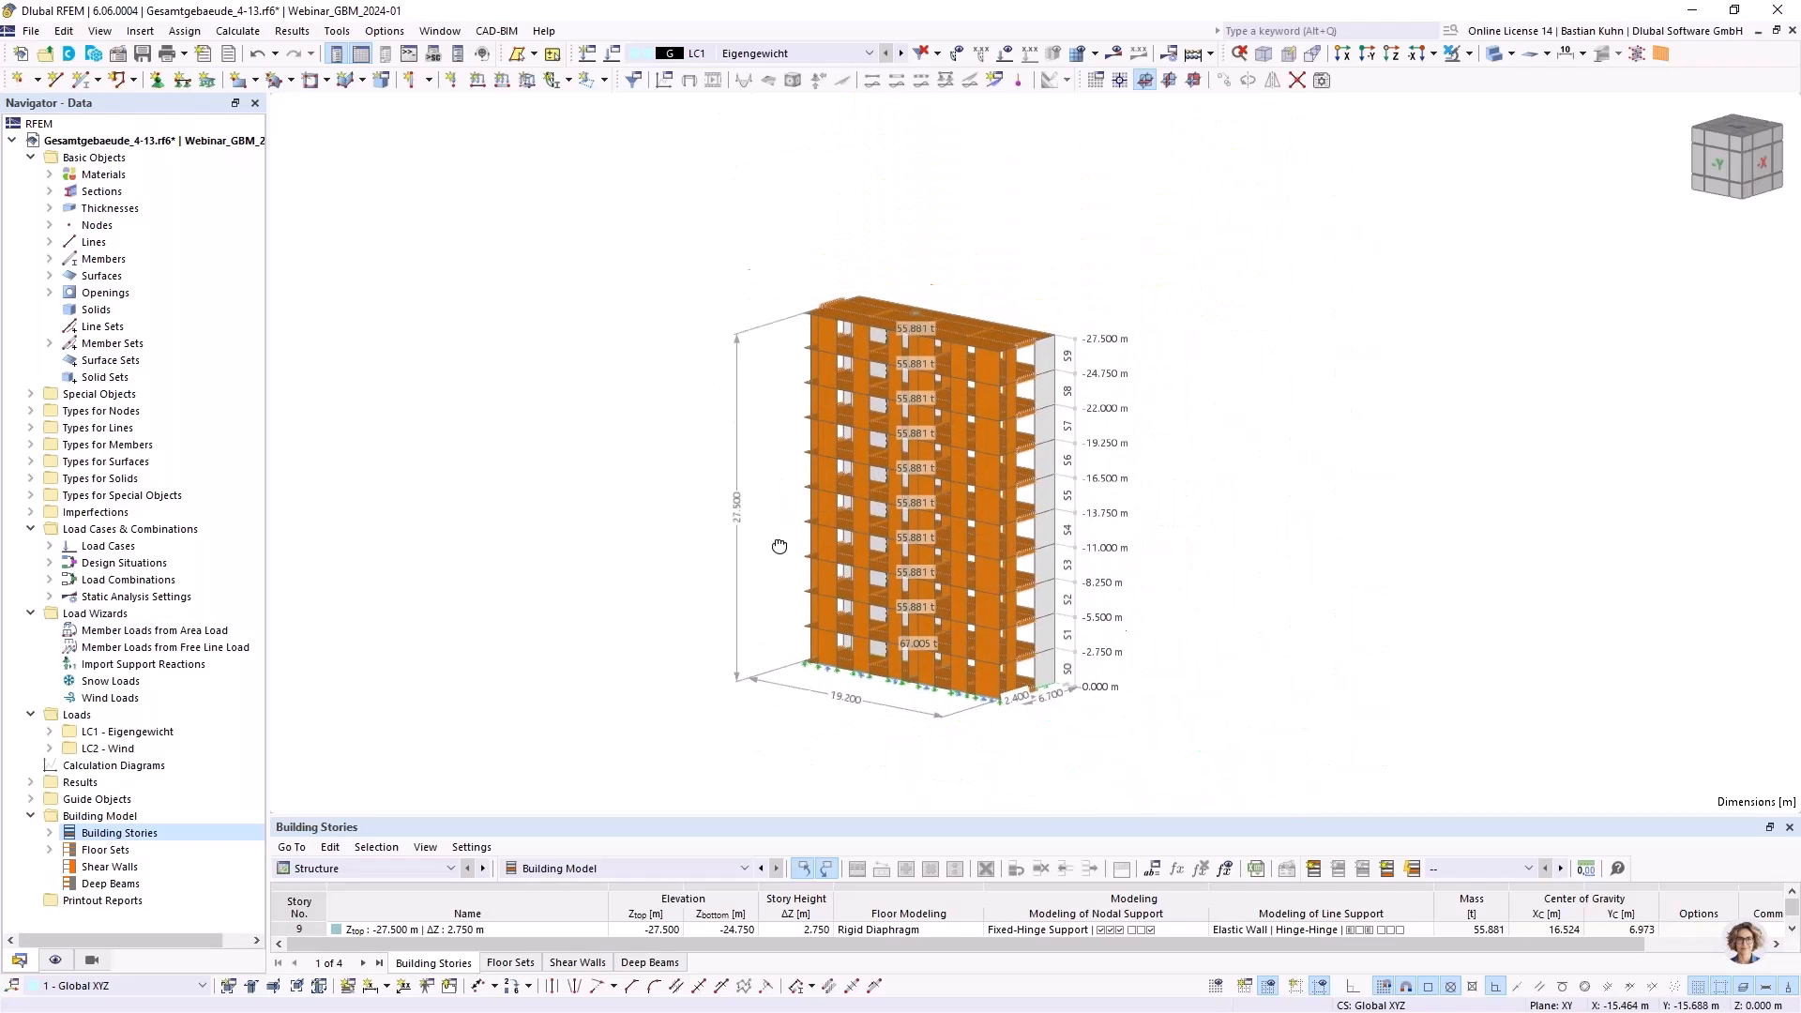
left_click(56, 960)
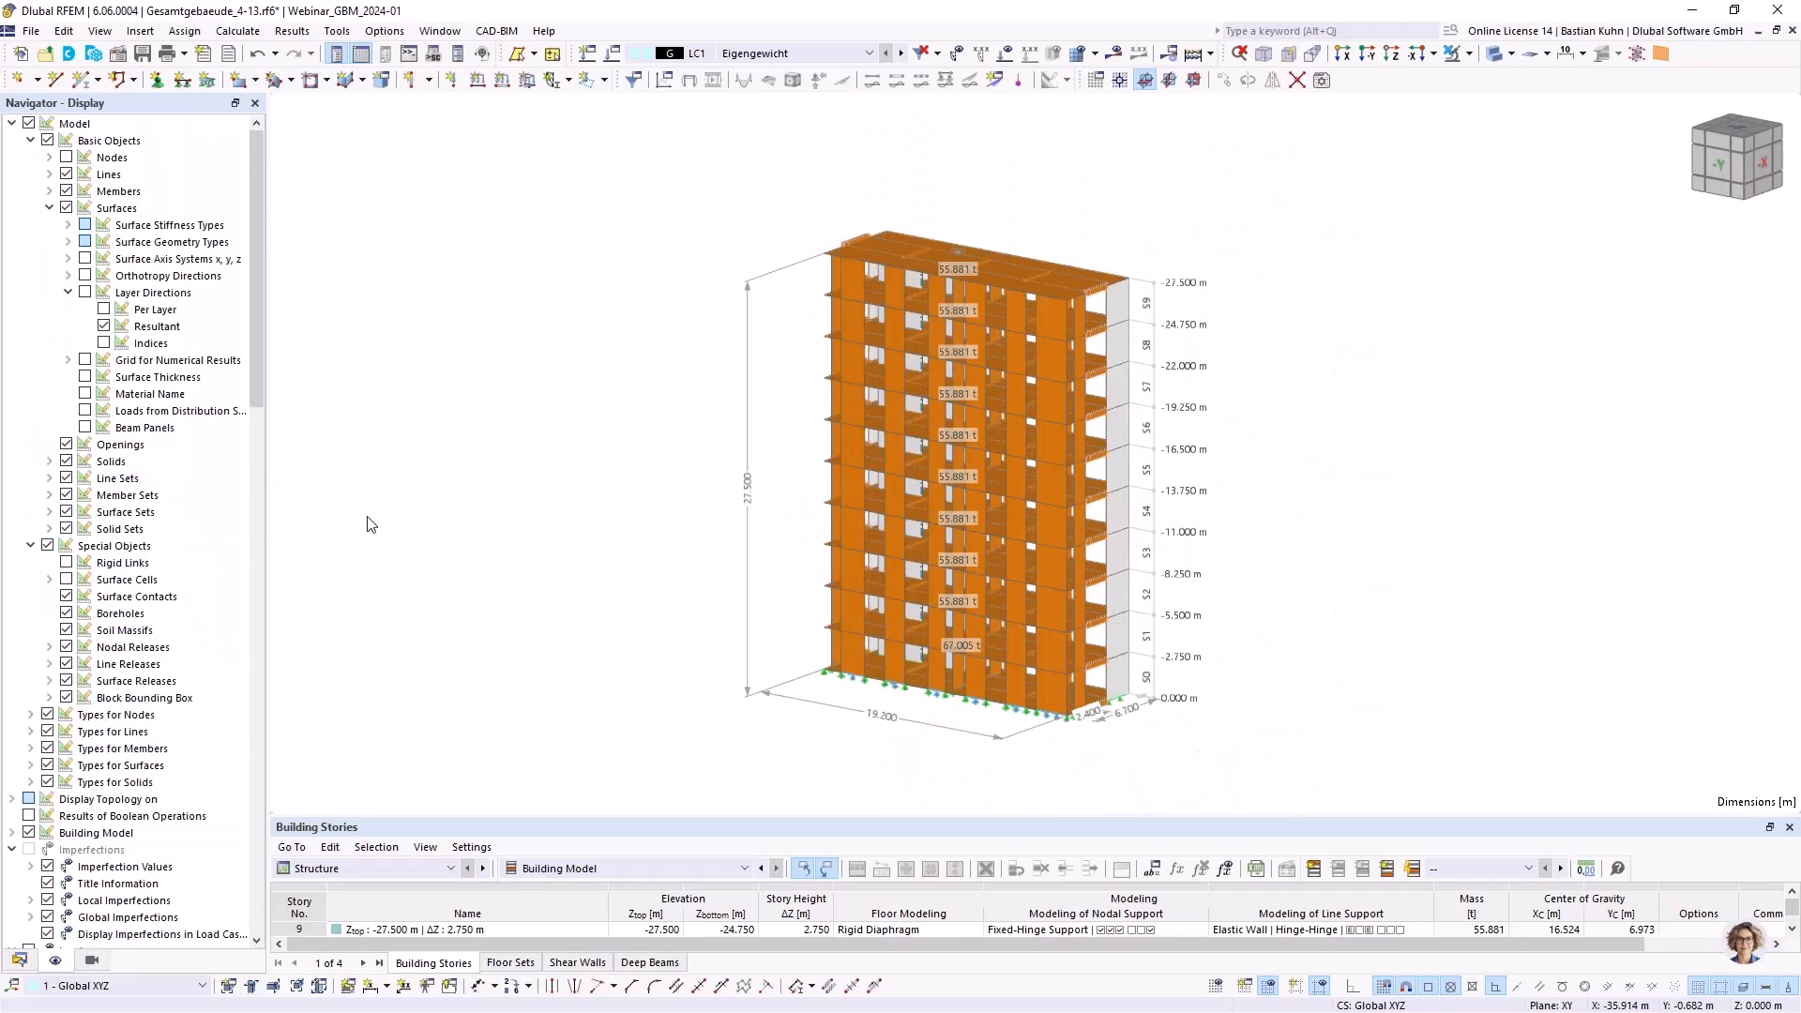
left_click(66, 562)
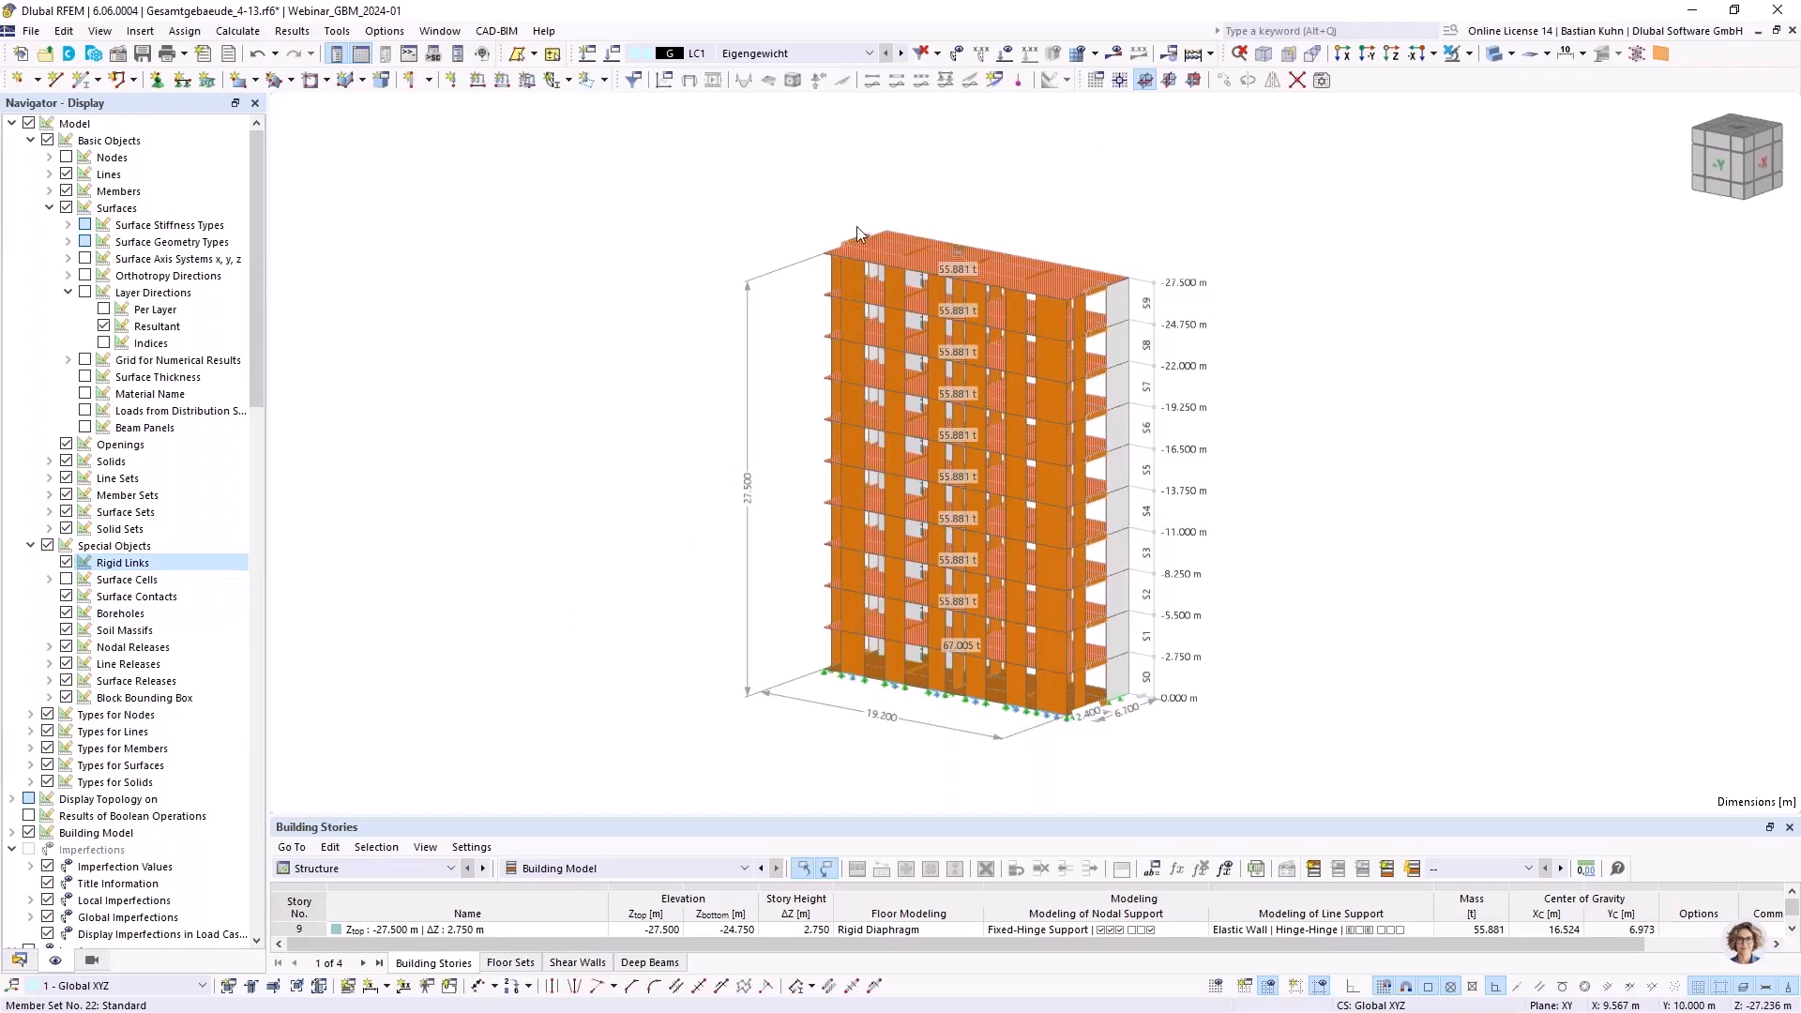
scroll(901, 262, "up", 4)
middle_click_drag(919, 281, 942, 310)
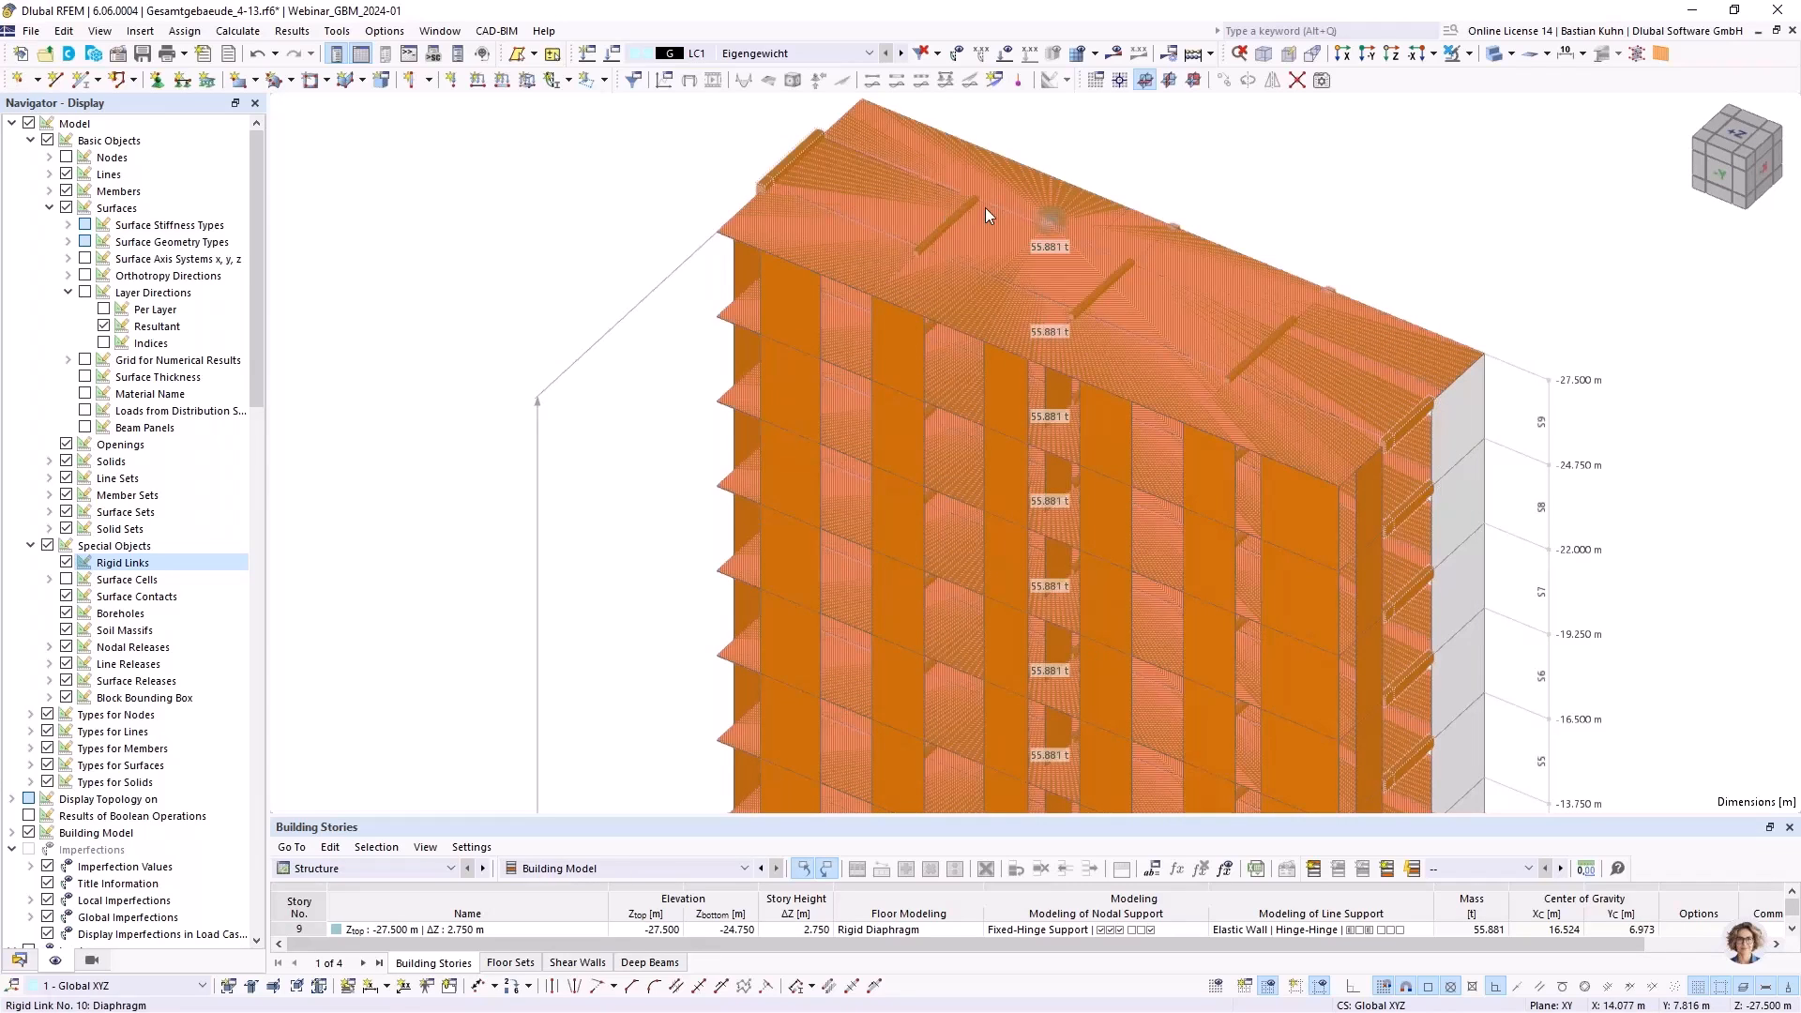
Show the nodes in the model to inspect the center of the top story's rigid diaphragm
scroll(1045, 222, "up", 3)
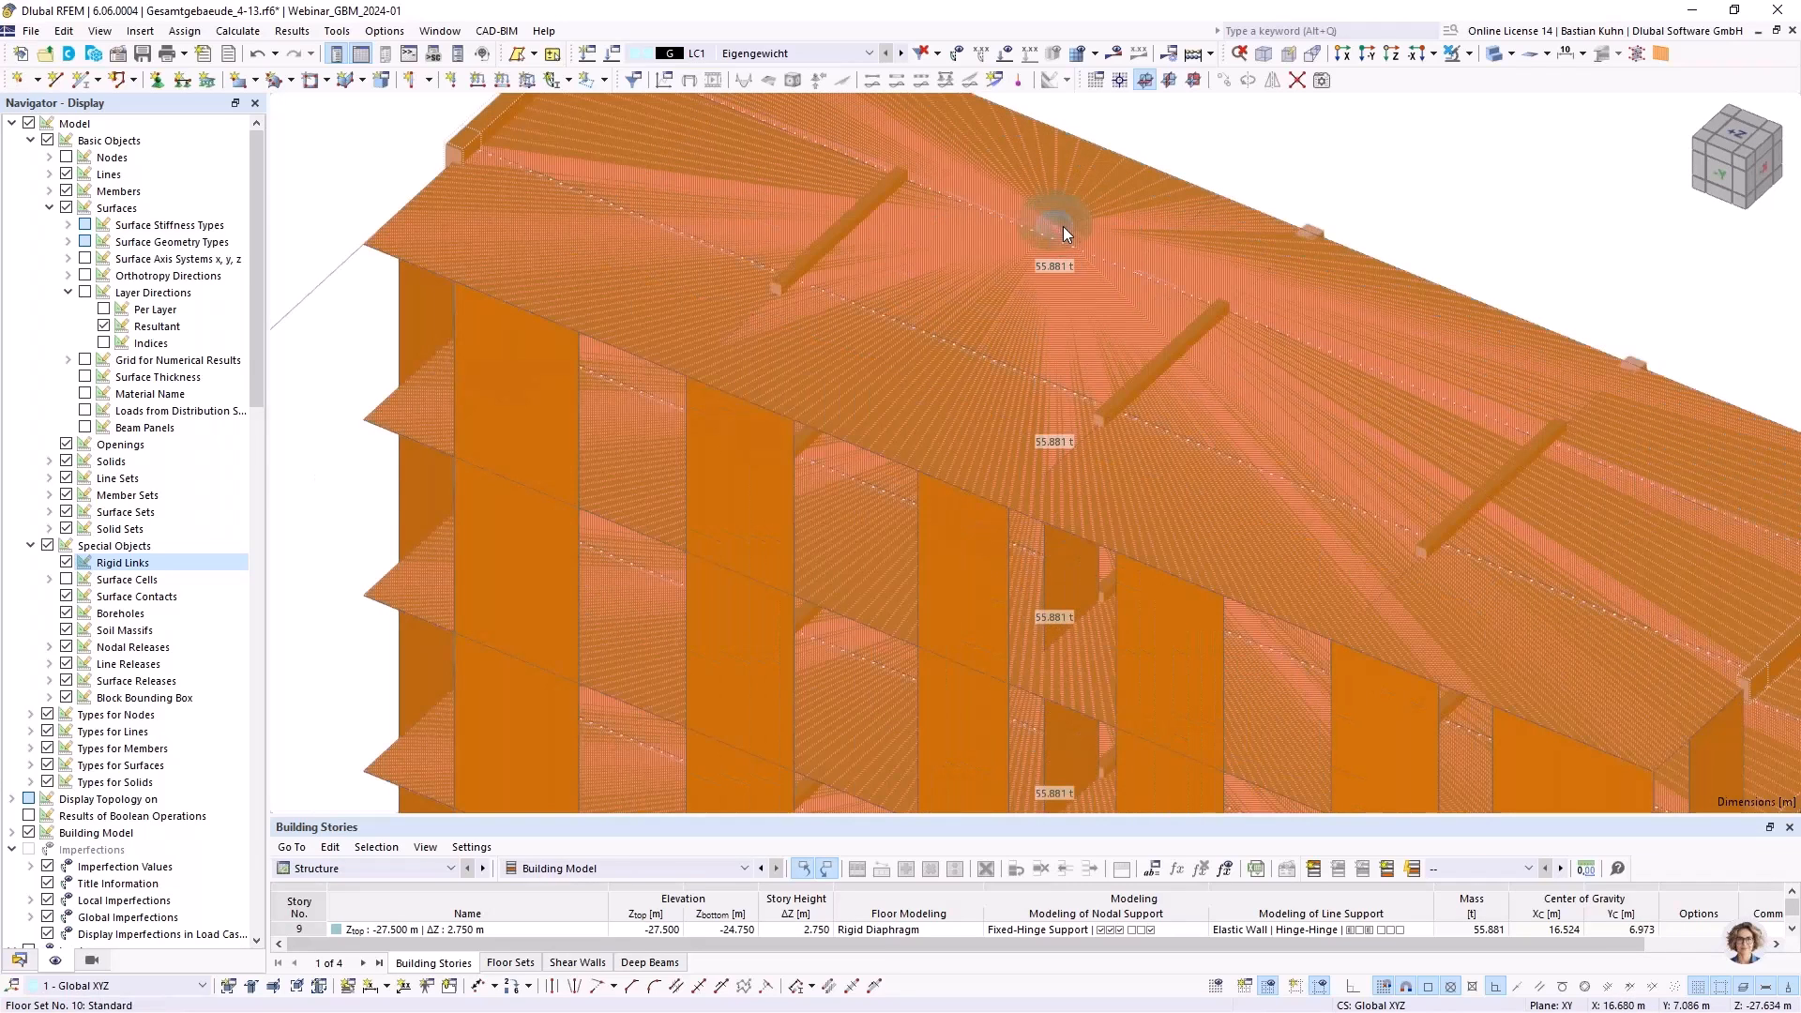
middle_click_drag(1055, 221, 1066, 278)
scroll(1066, 277, "up", 2)
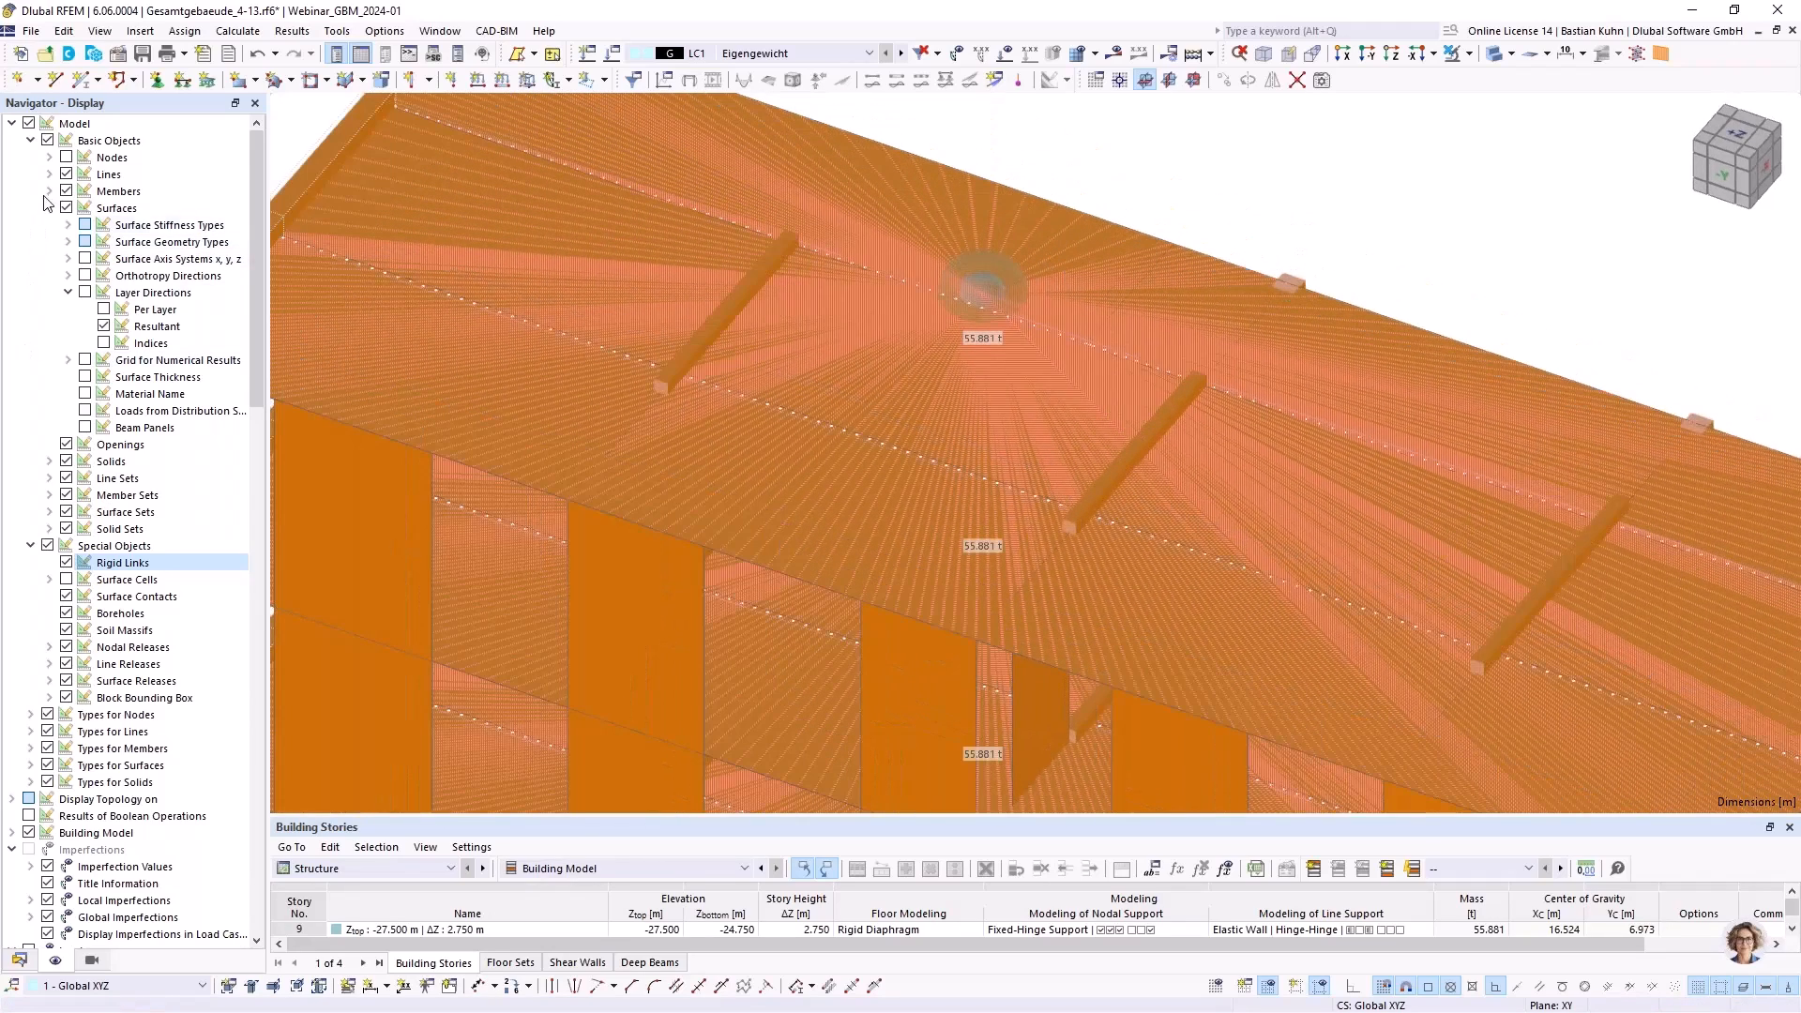
left_click(66, 158)
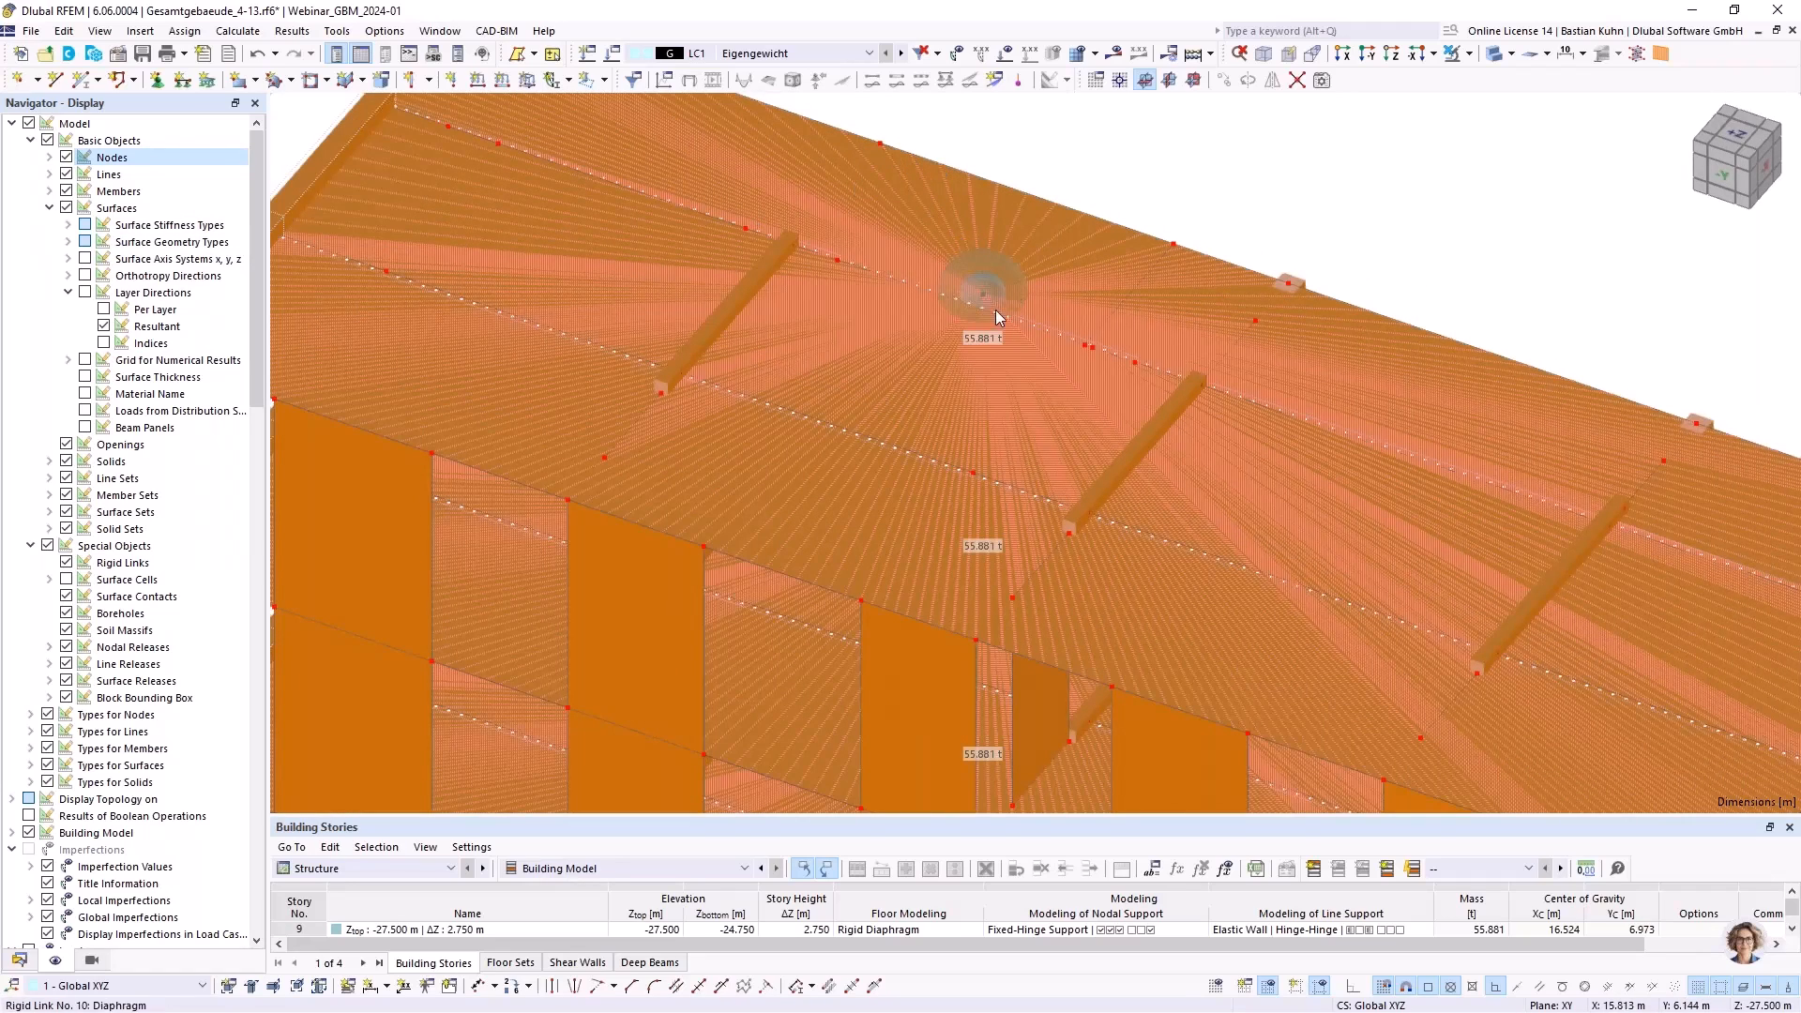
scroll(964, 268, "down", 4)
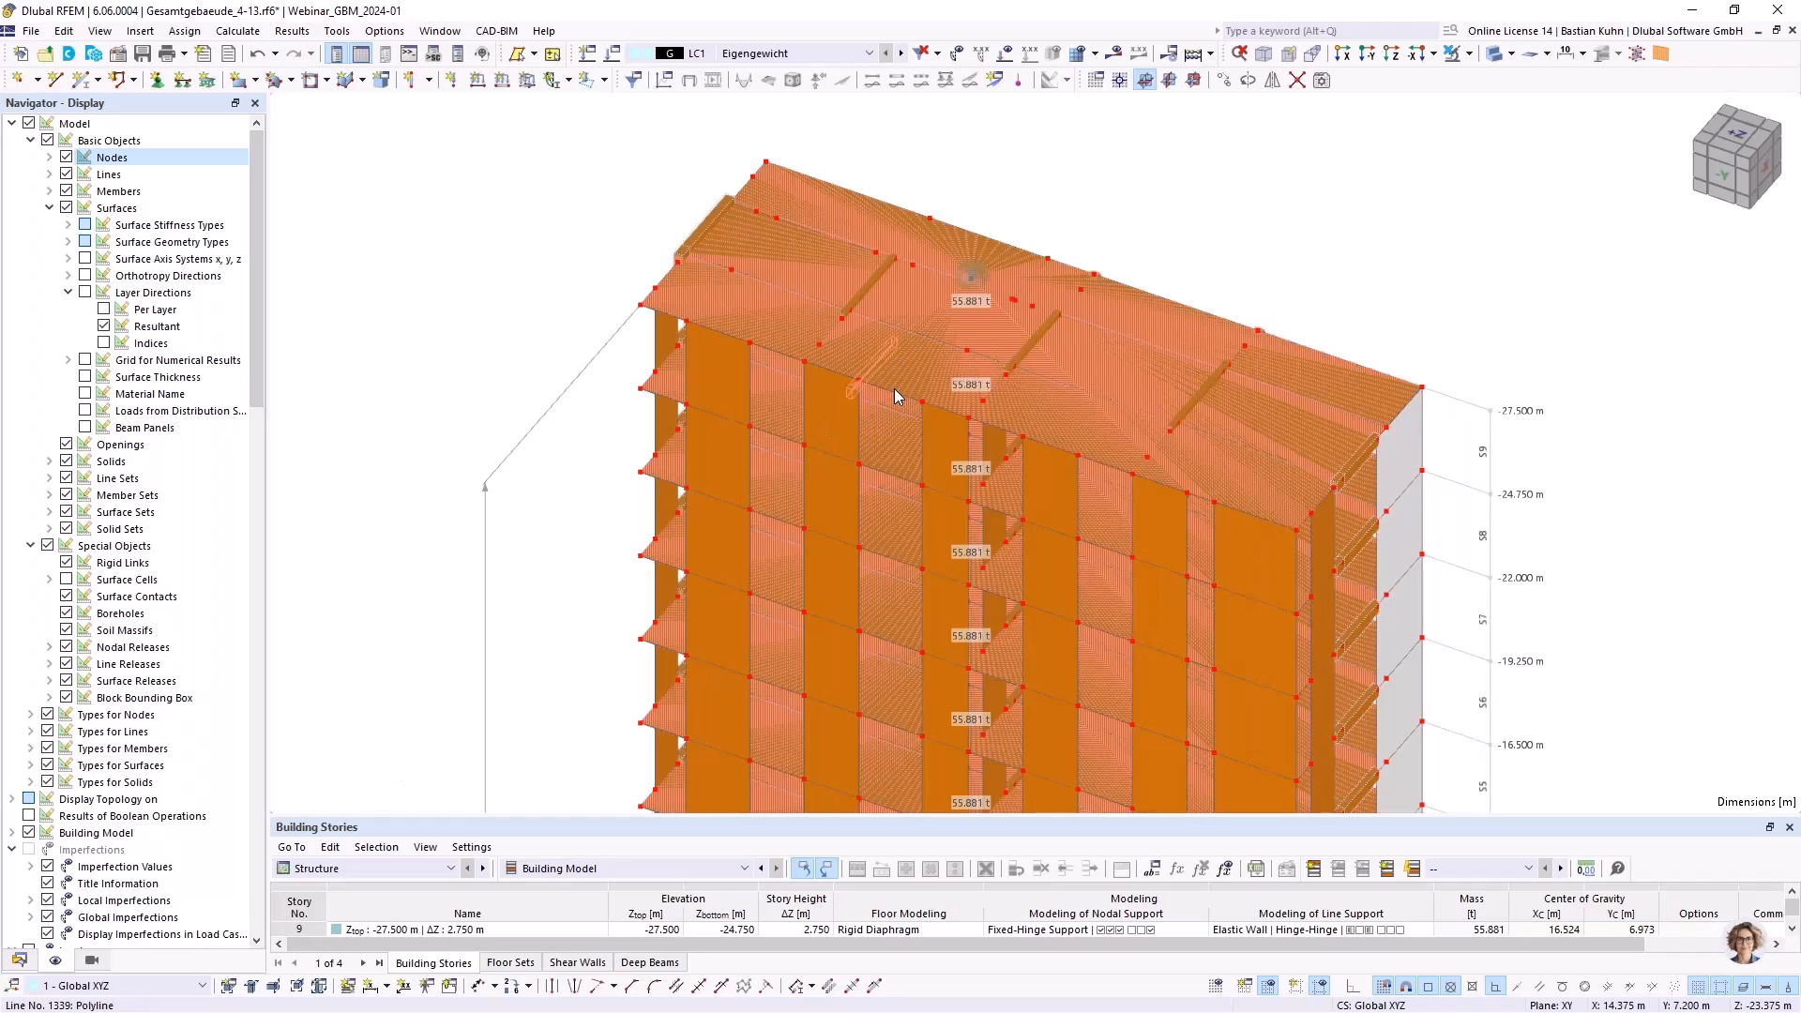
scroll(938, 582, "down", 5)
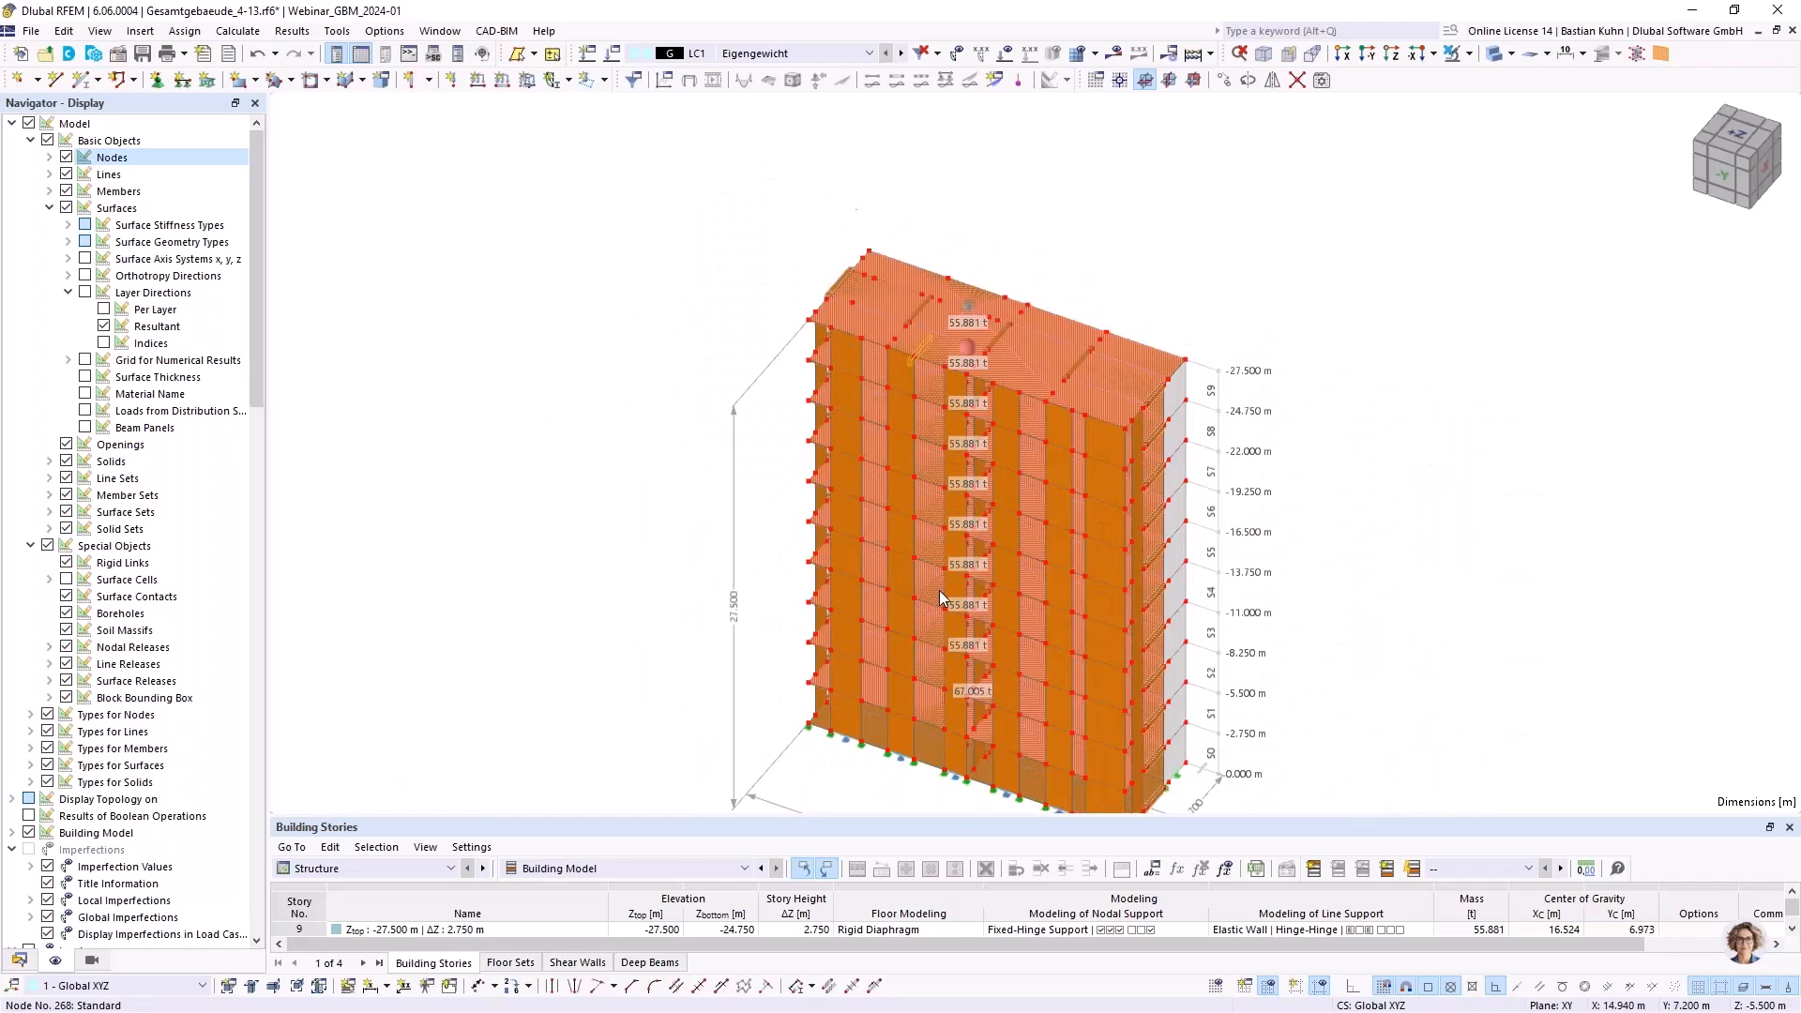
scroll(942, 532, "up", 5)
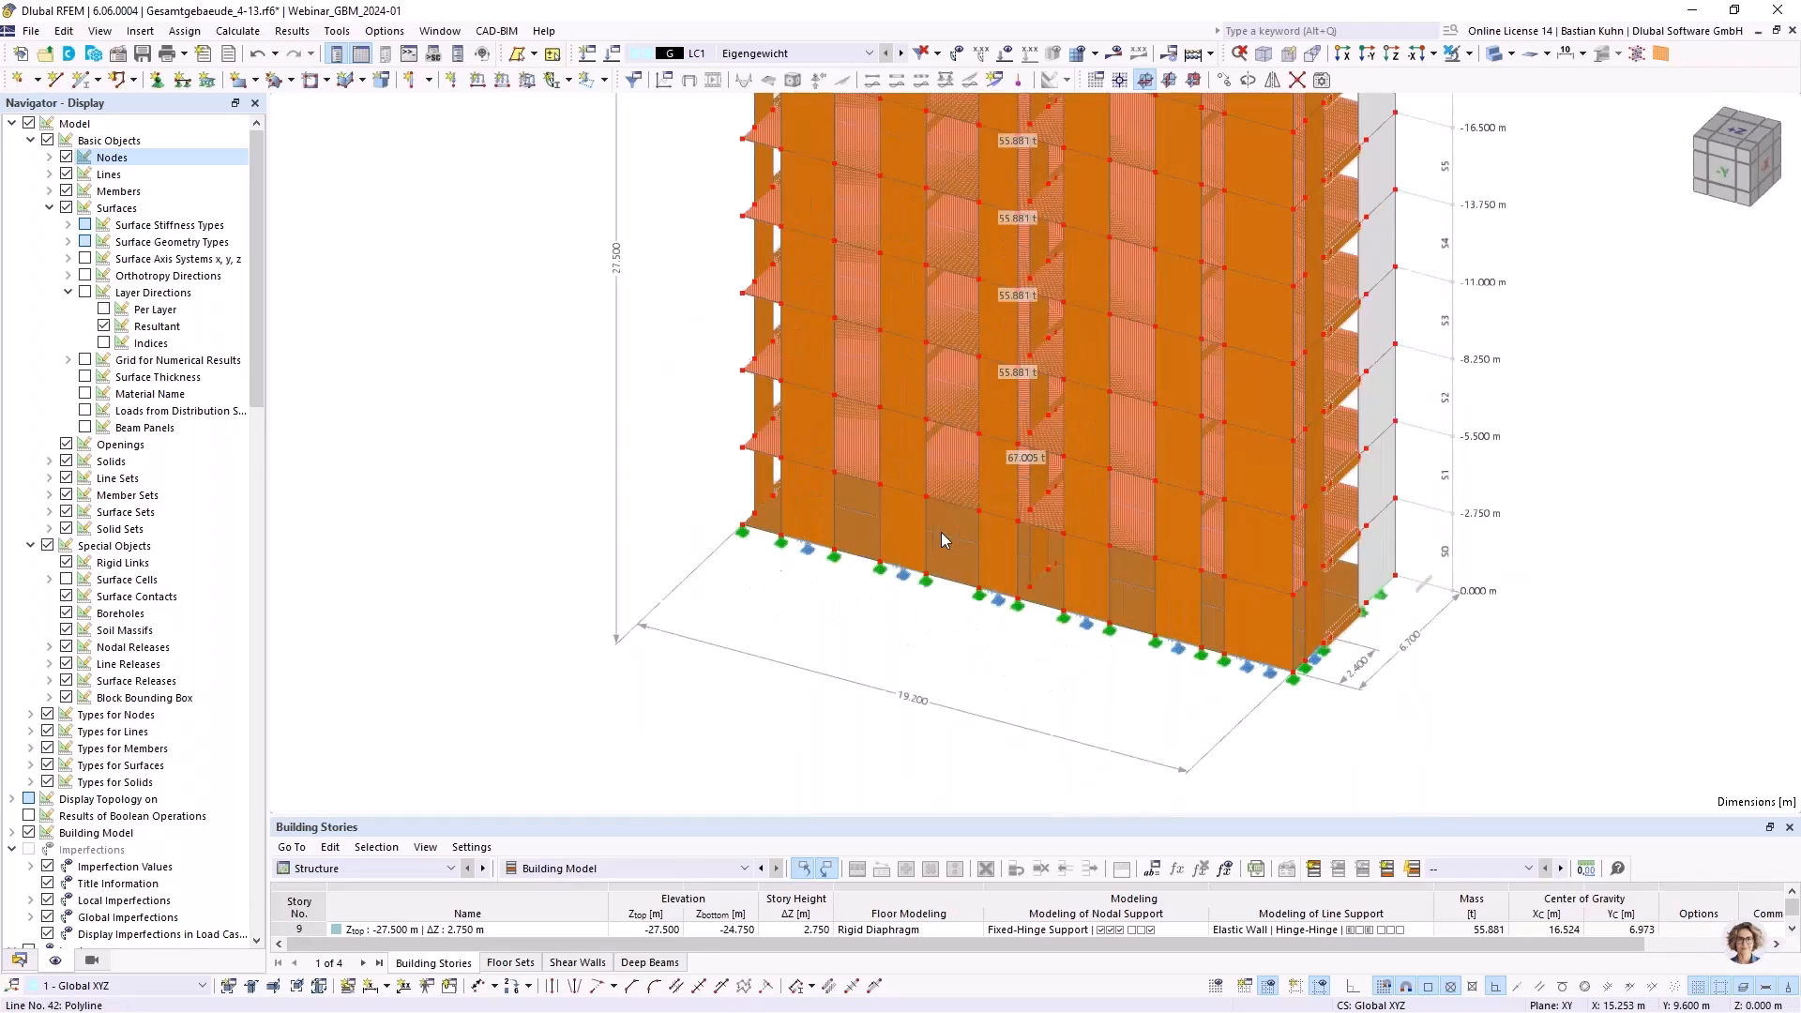
double_click(956, 580)
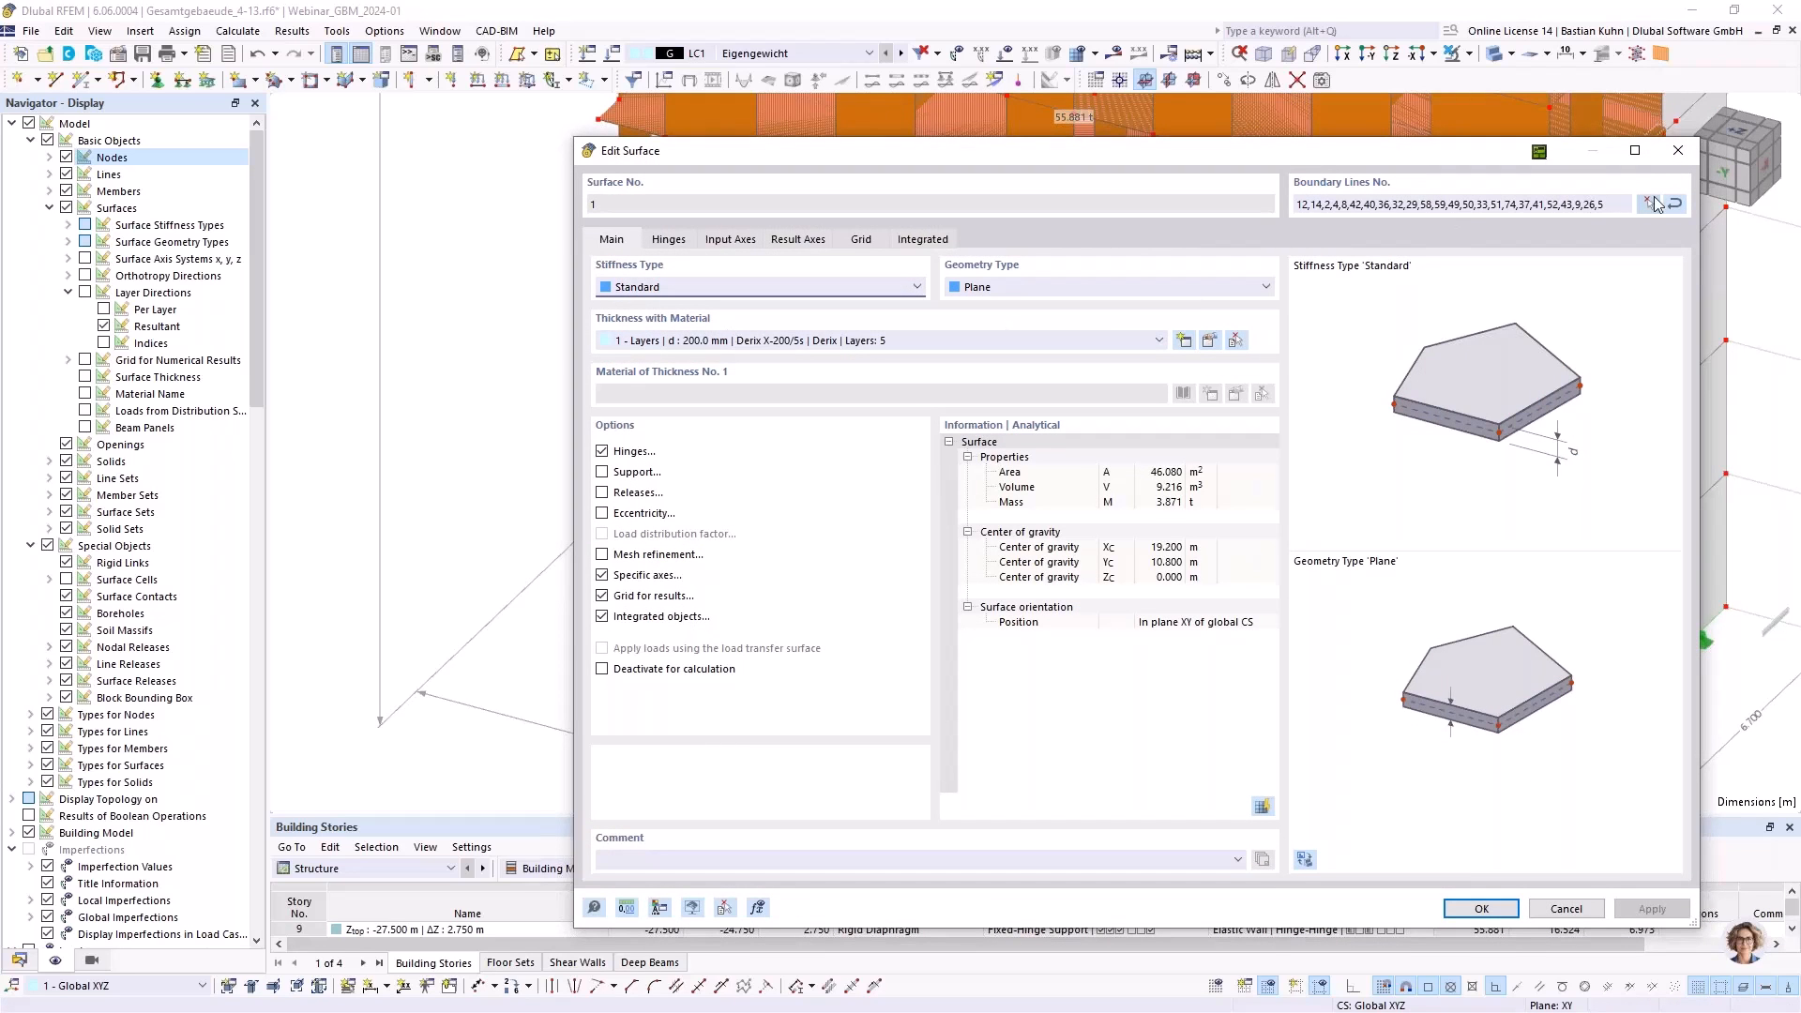
left_click(1678, 150)
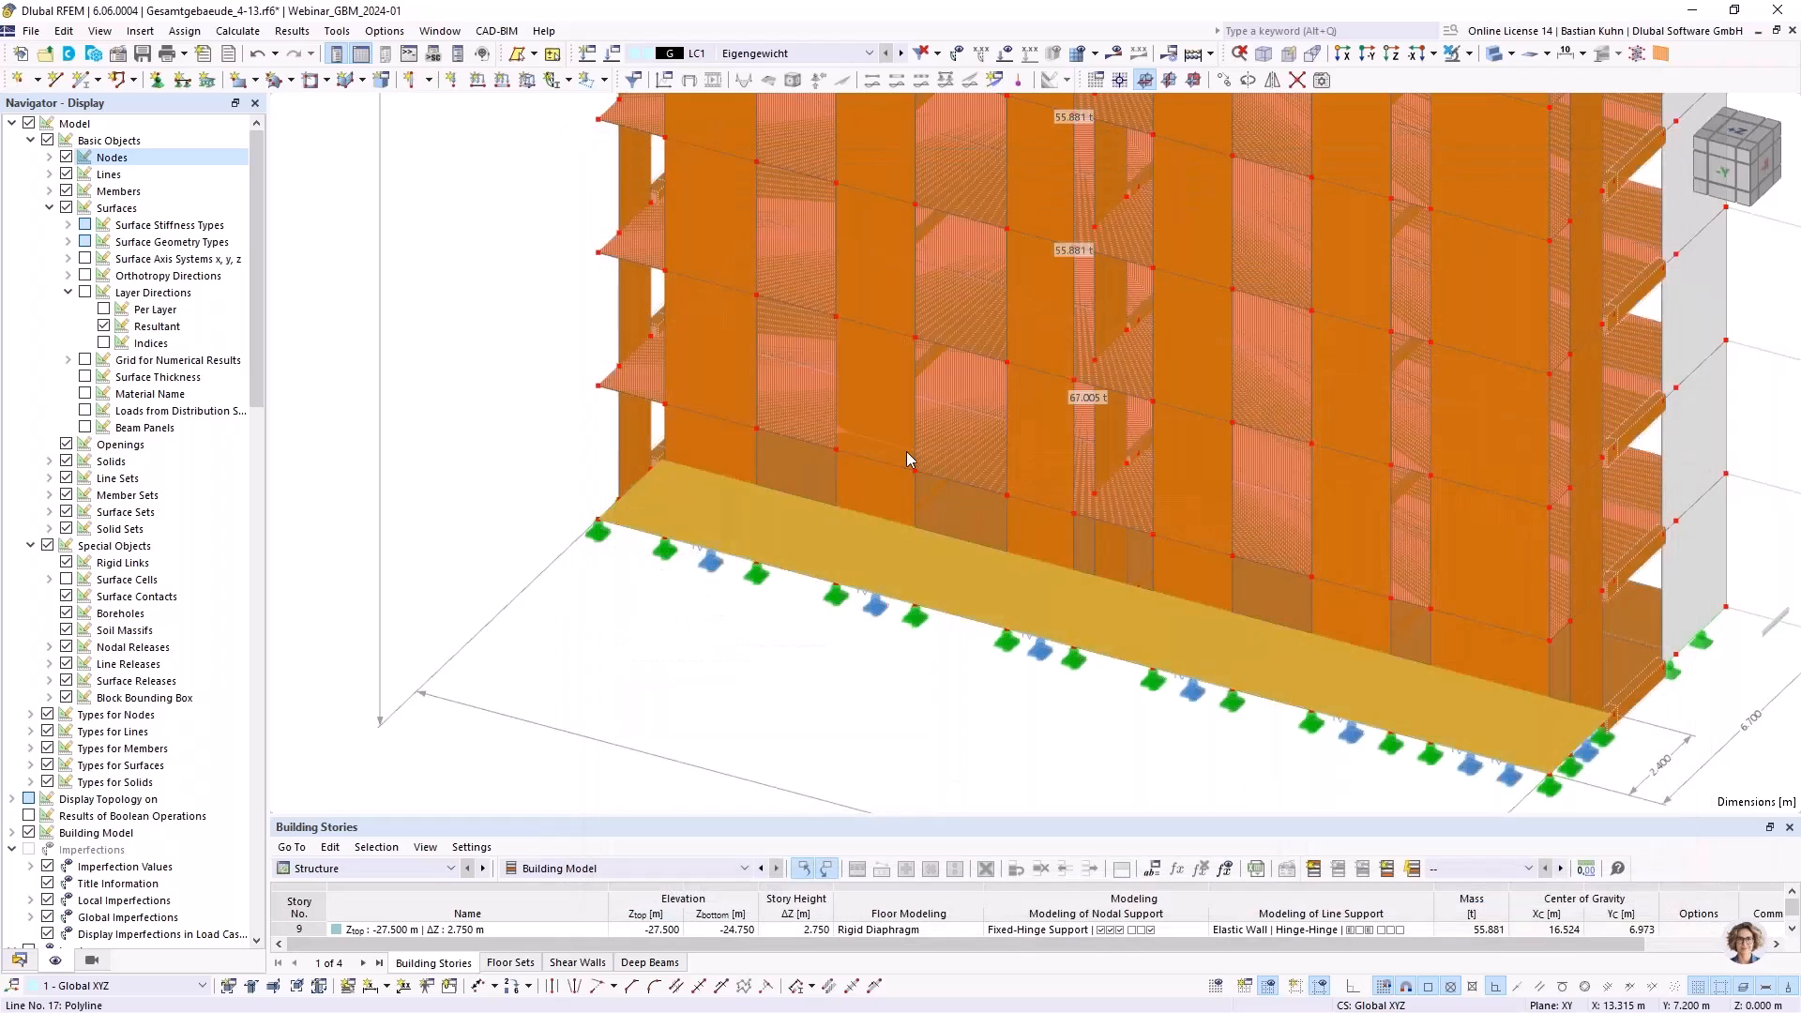
Hide the rigid links so that the floor surface above the ground story can be selected
scroll(593, 454, "up", 4)
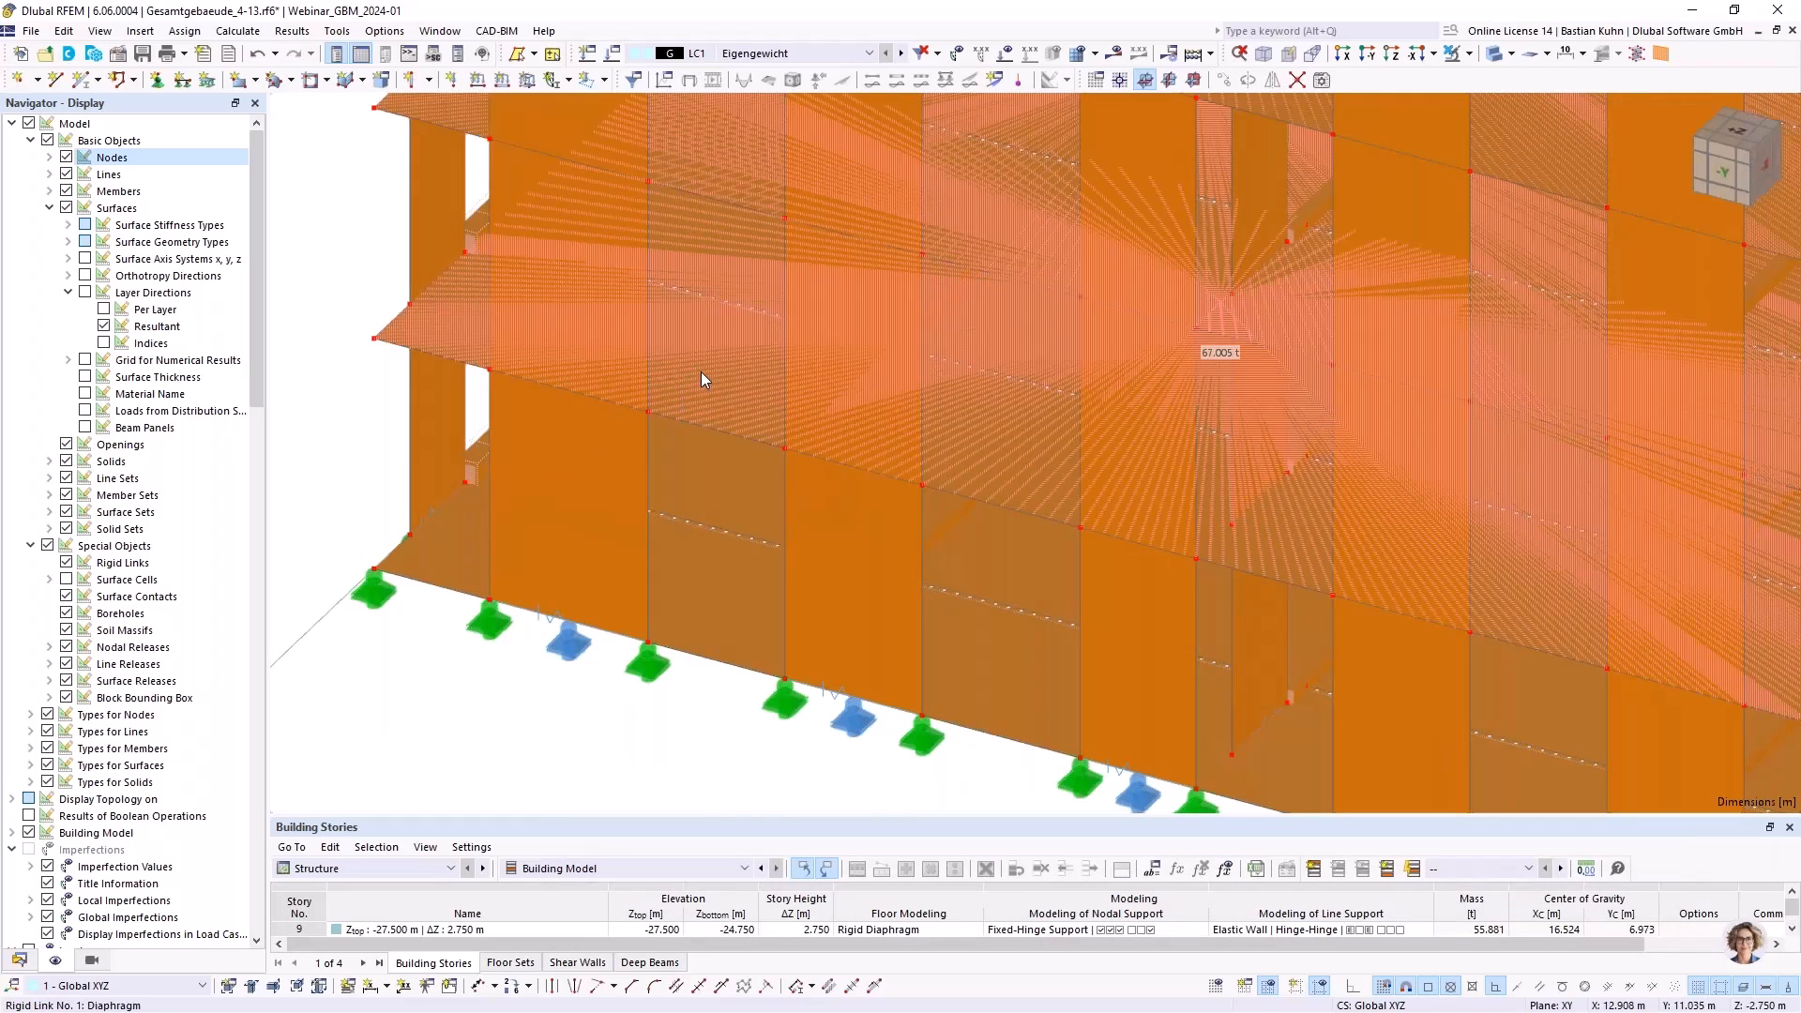
right_click(701, 371)
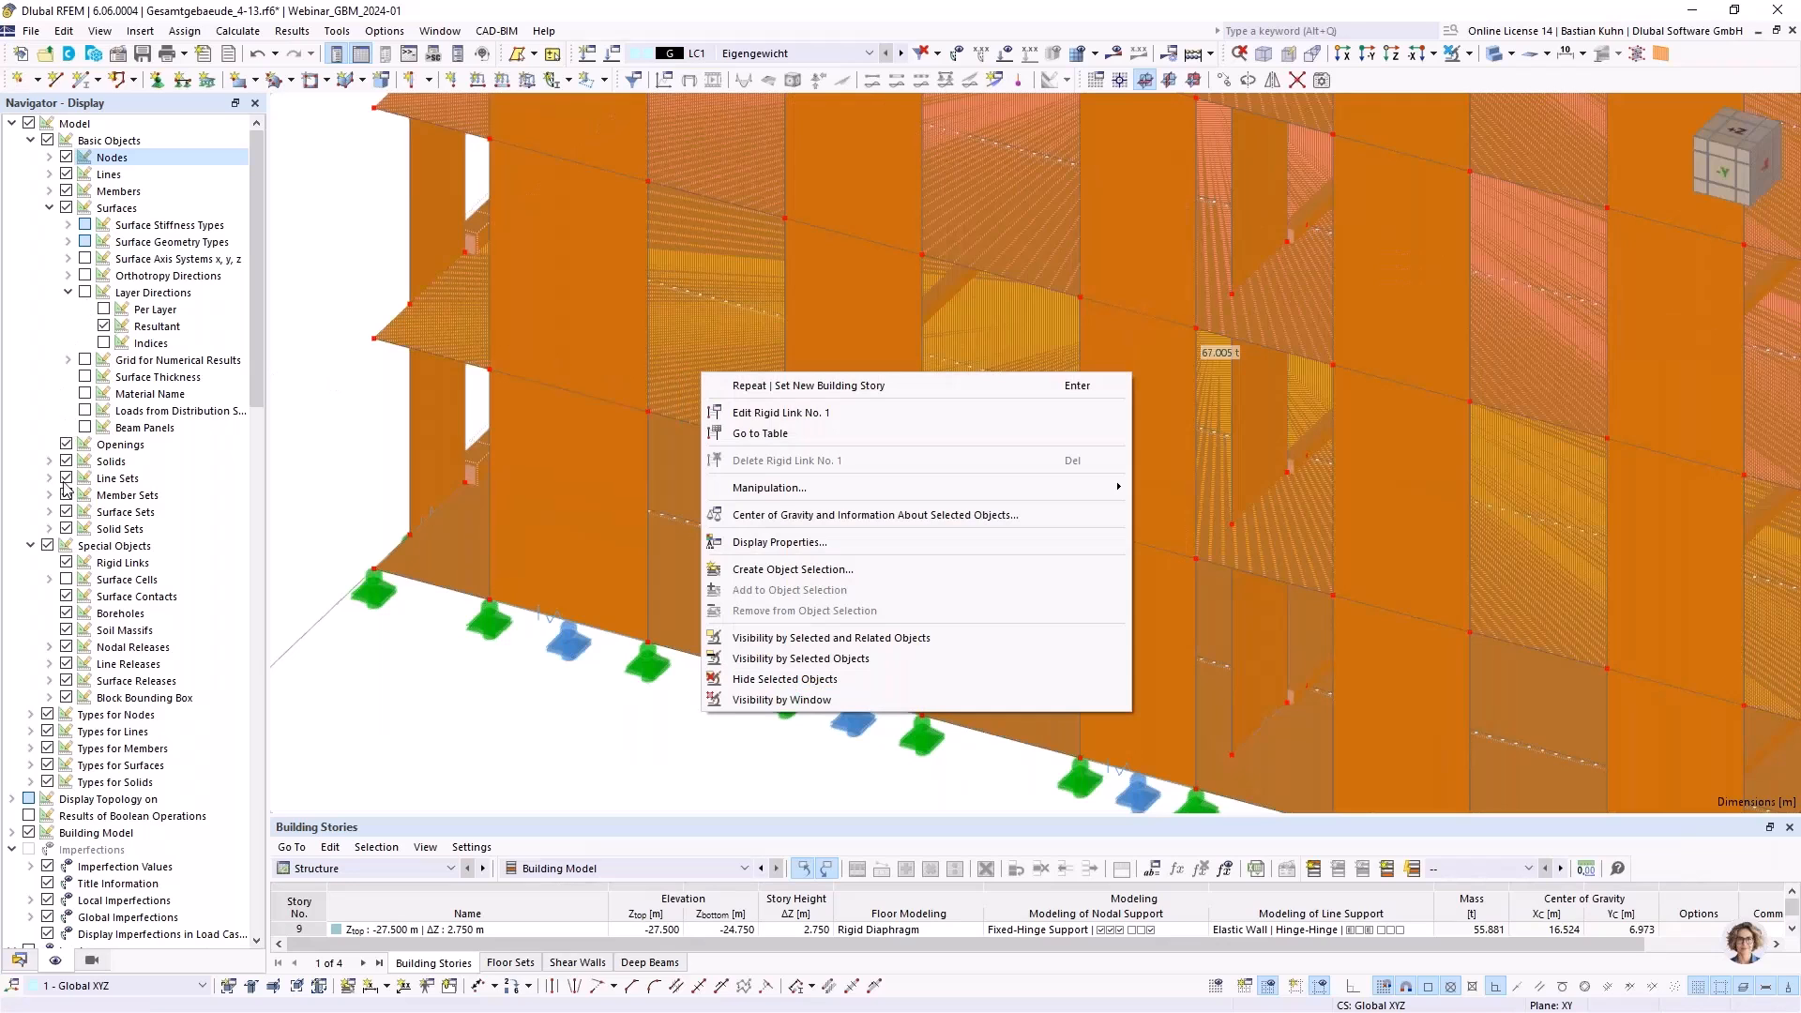
left_click(66, 562)
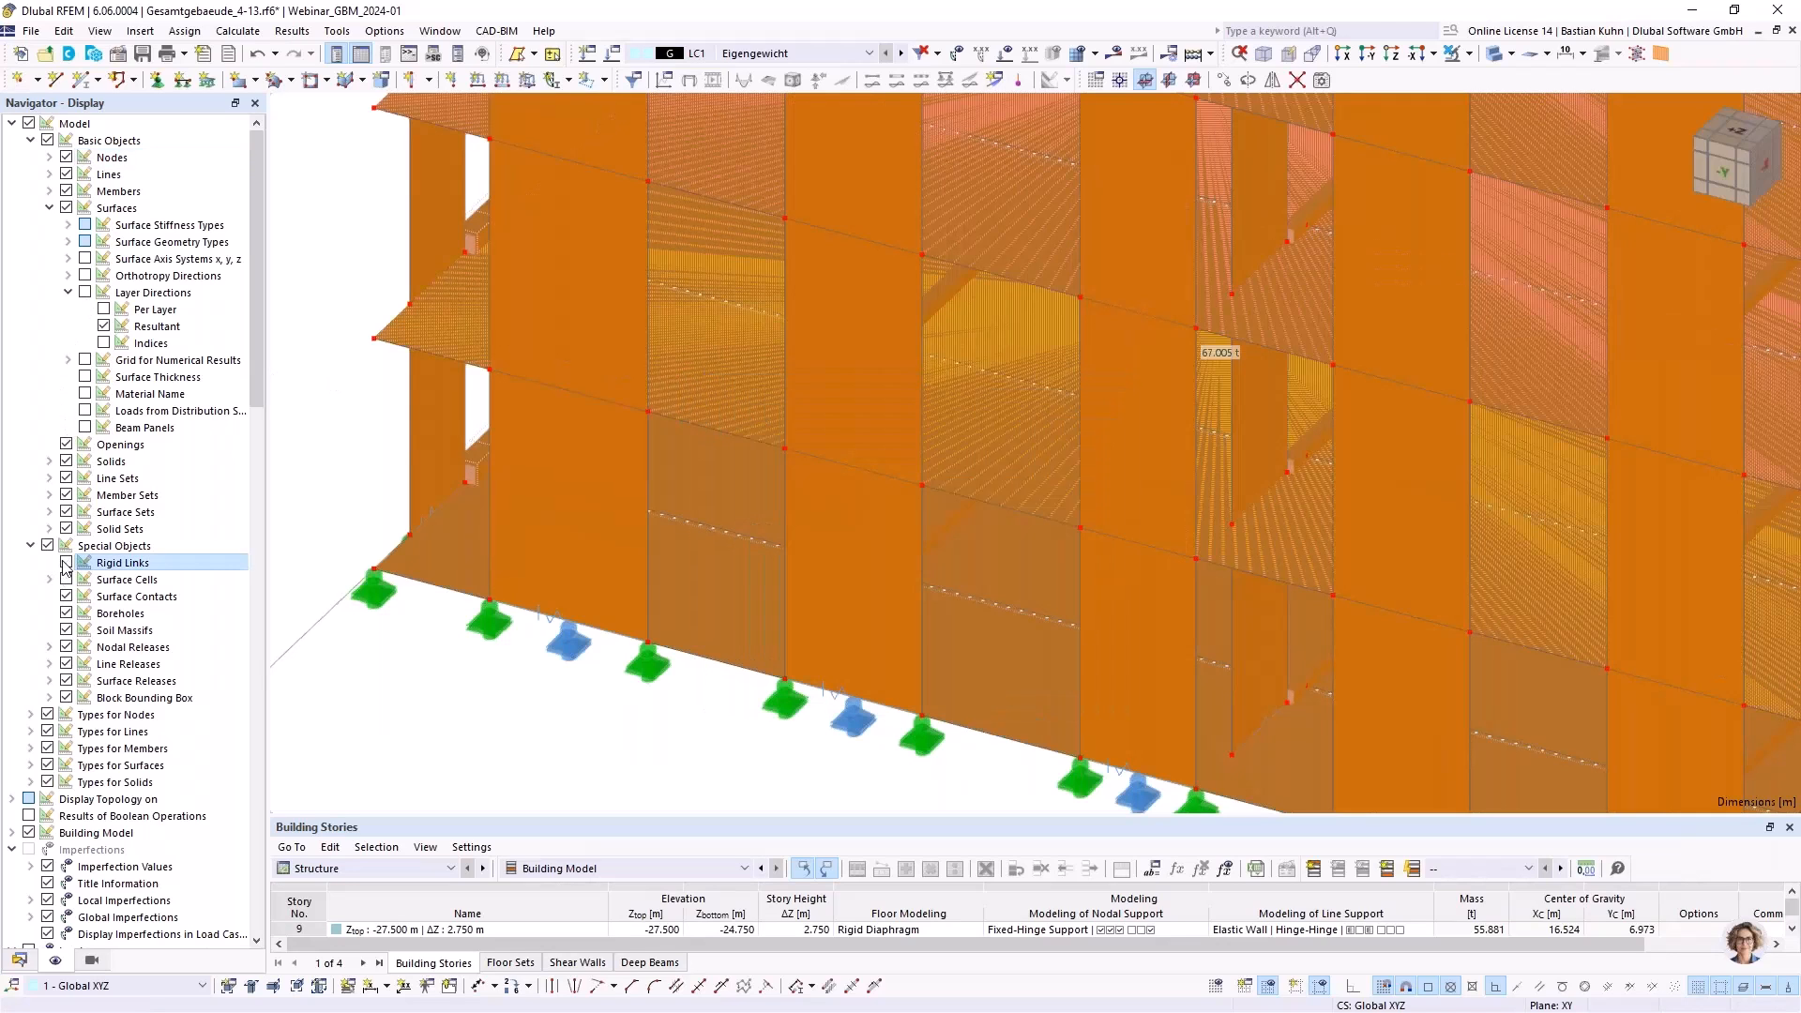
Examine the stiffness type of the floor surface above the ground story and discard any changes
double_click(707, 362)
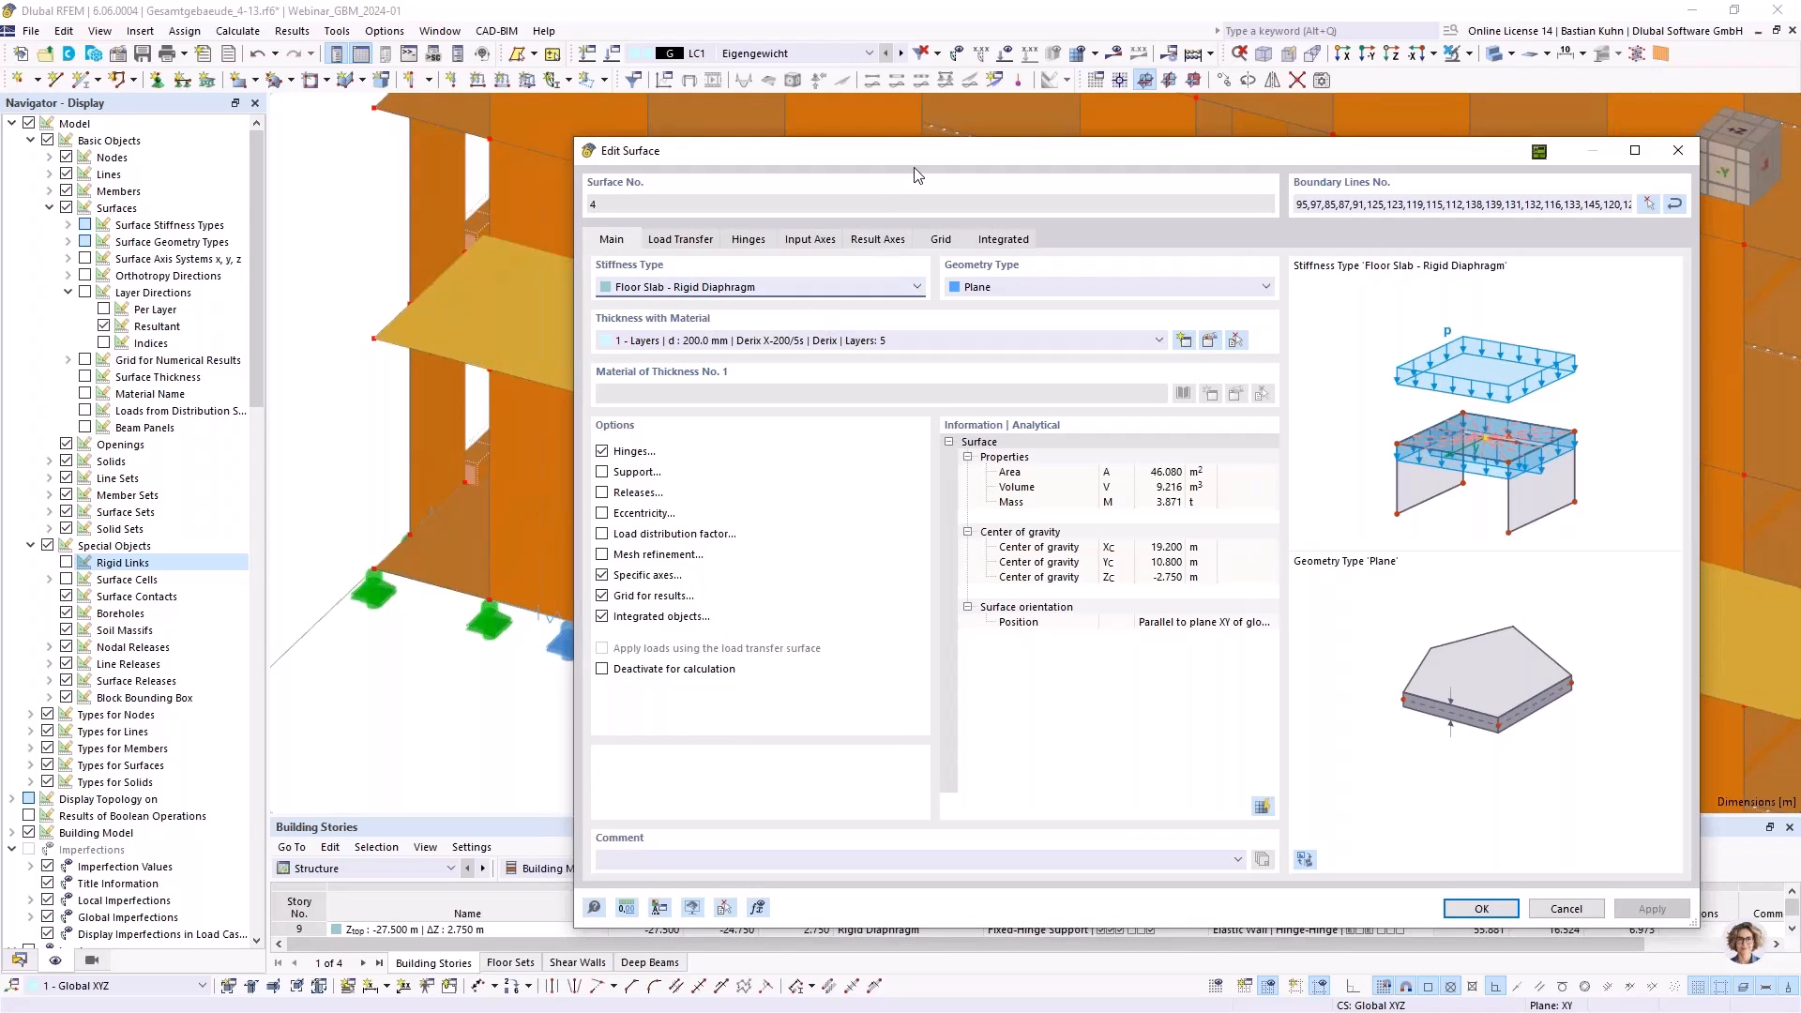
left_click_drag(952, 162, 1028, 108)
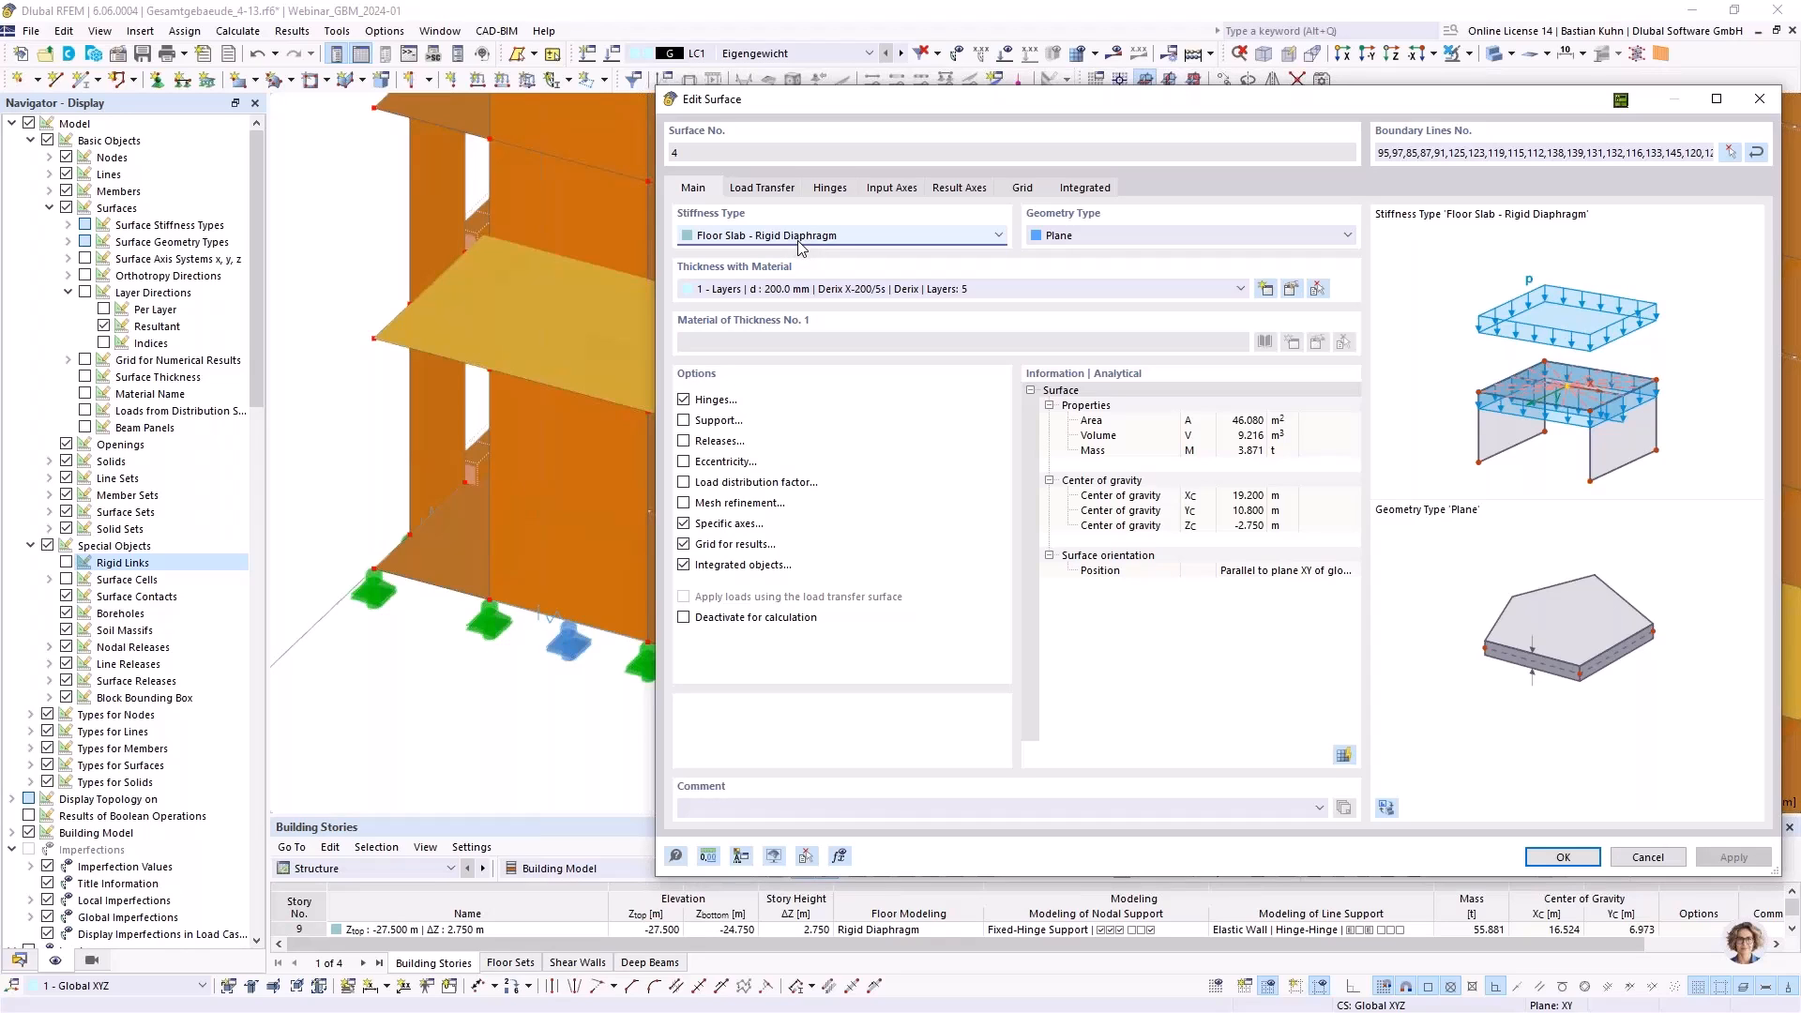
scroll(802, 246, "up", 1)
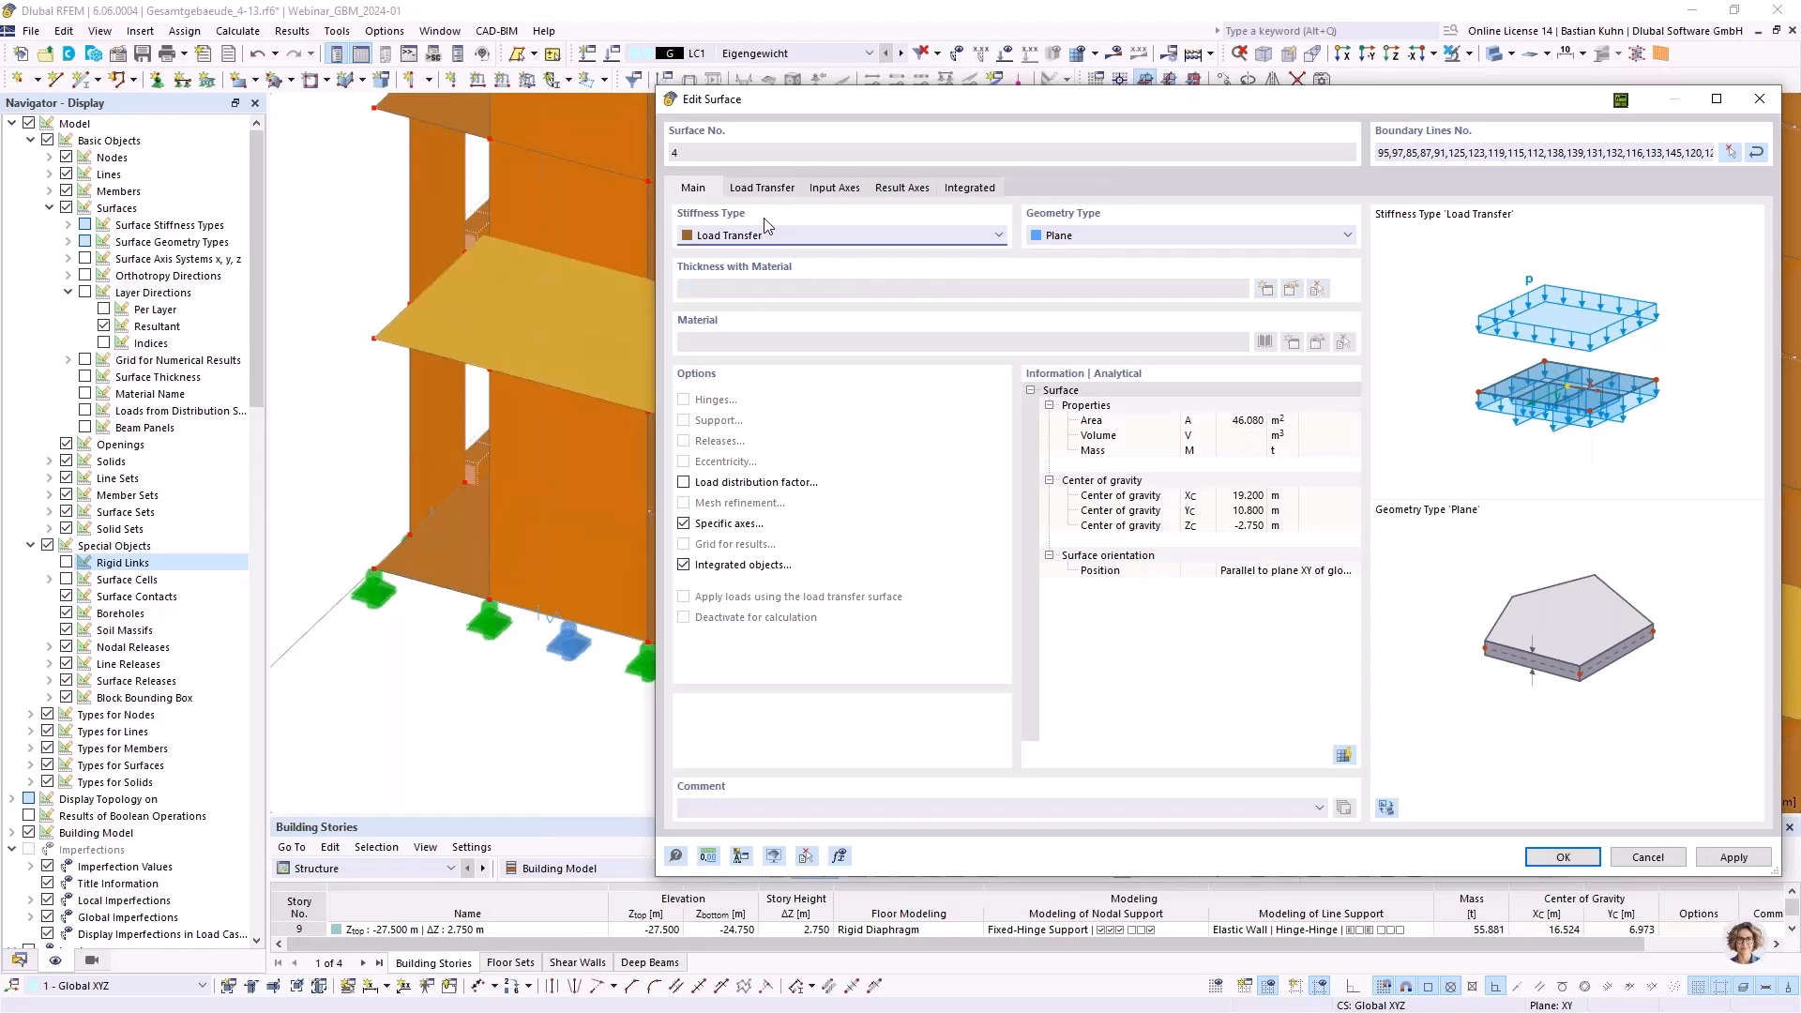
left_click(1643, 856)
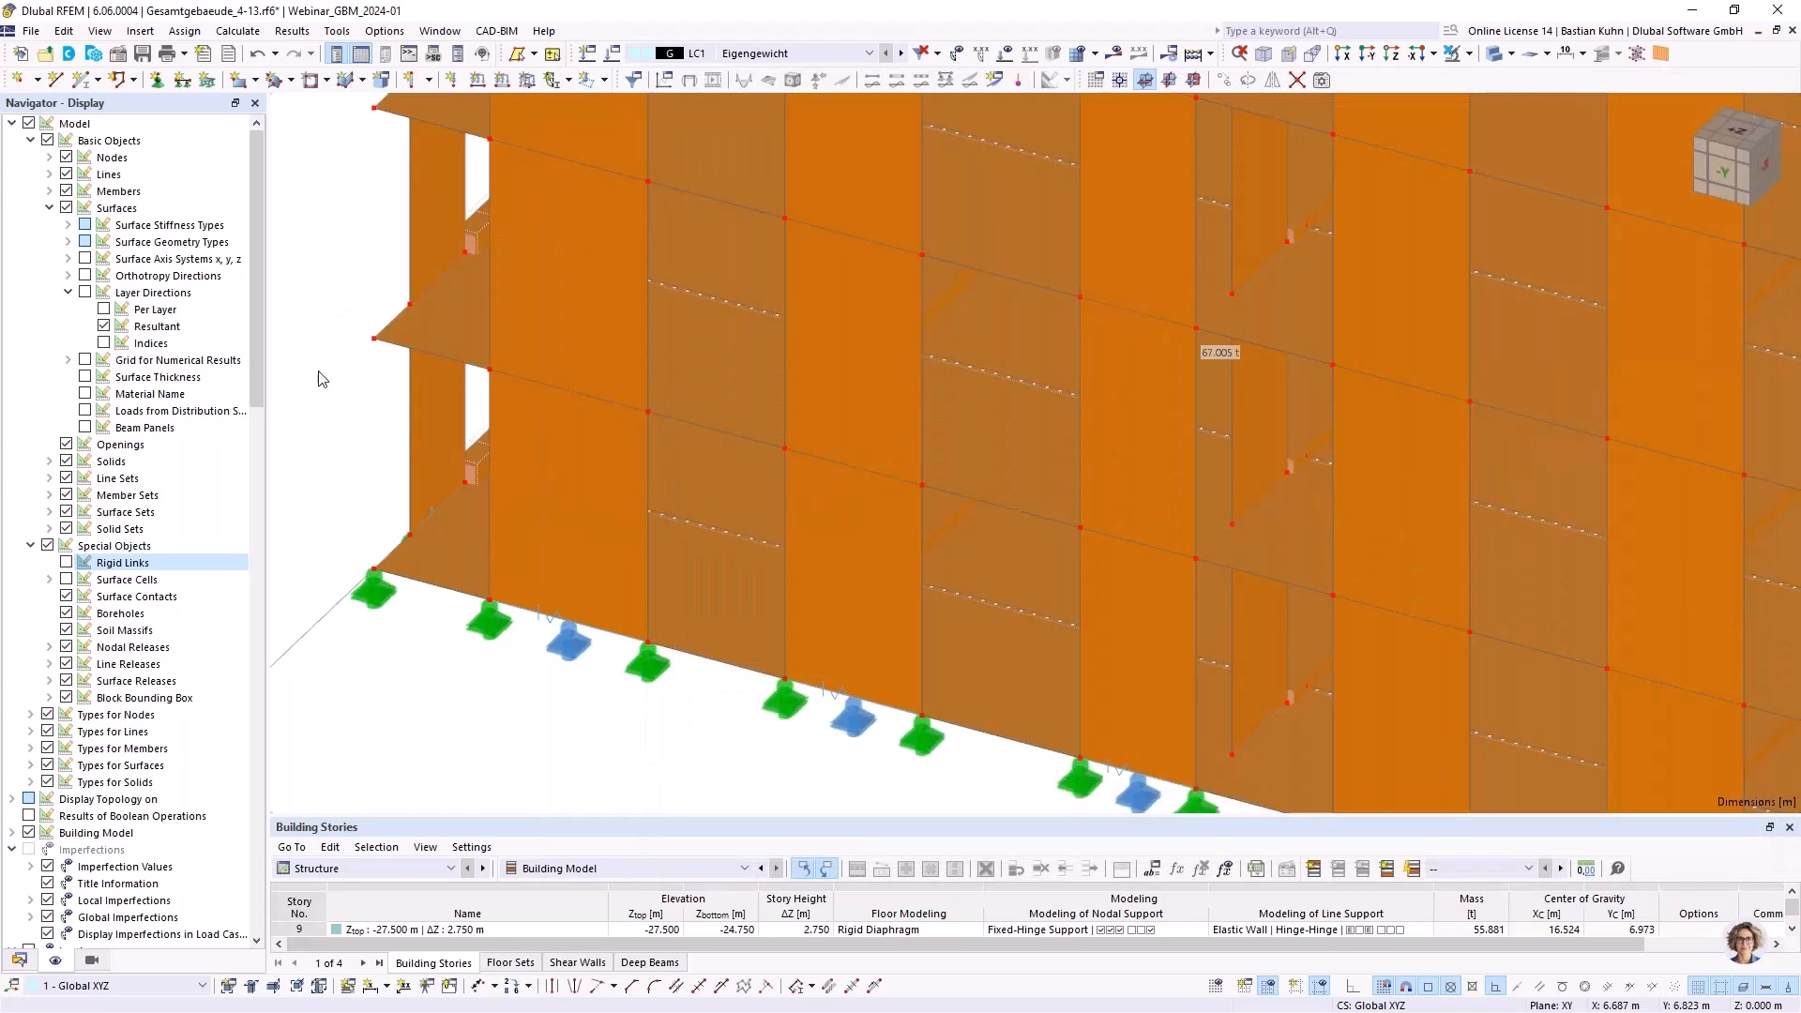
Review the load transfer direction options of the same floor surface, keeping Isotropic | FEA
double_click(450, 318)
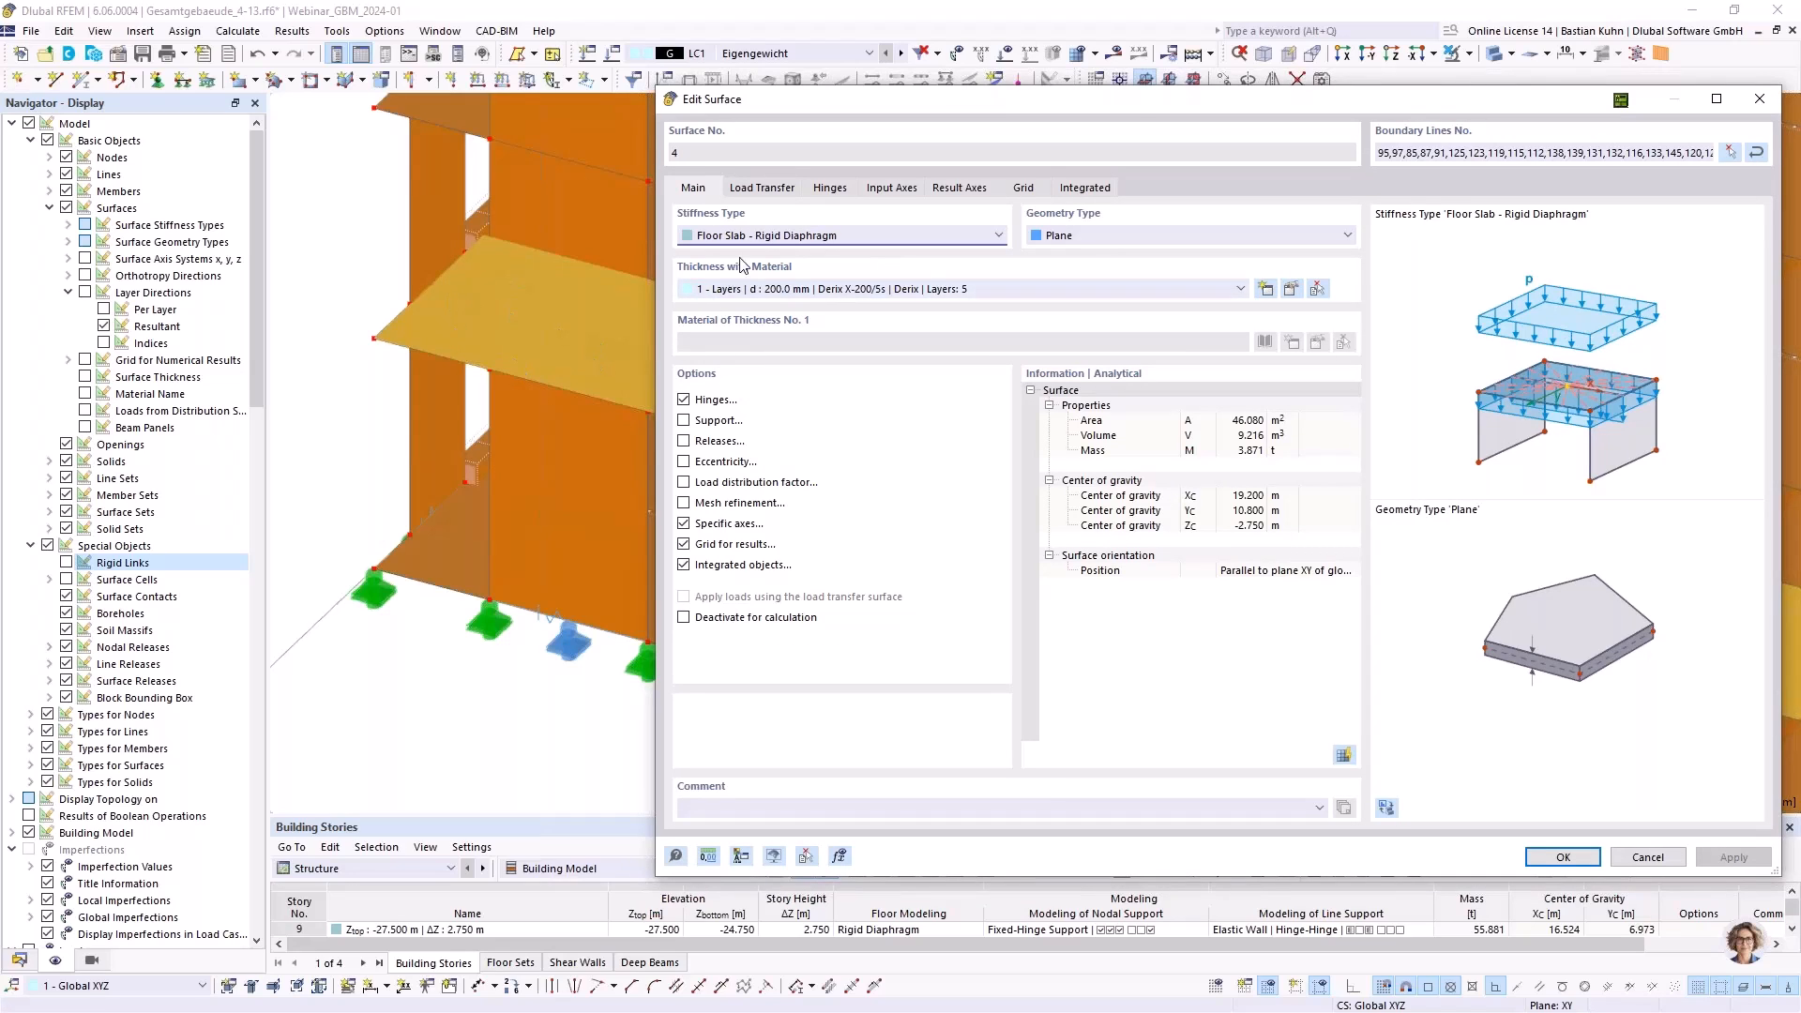
left_click(762, 187)
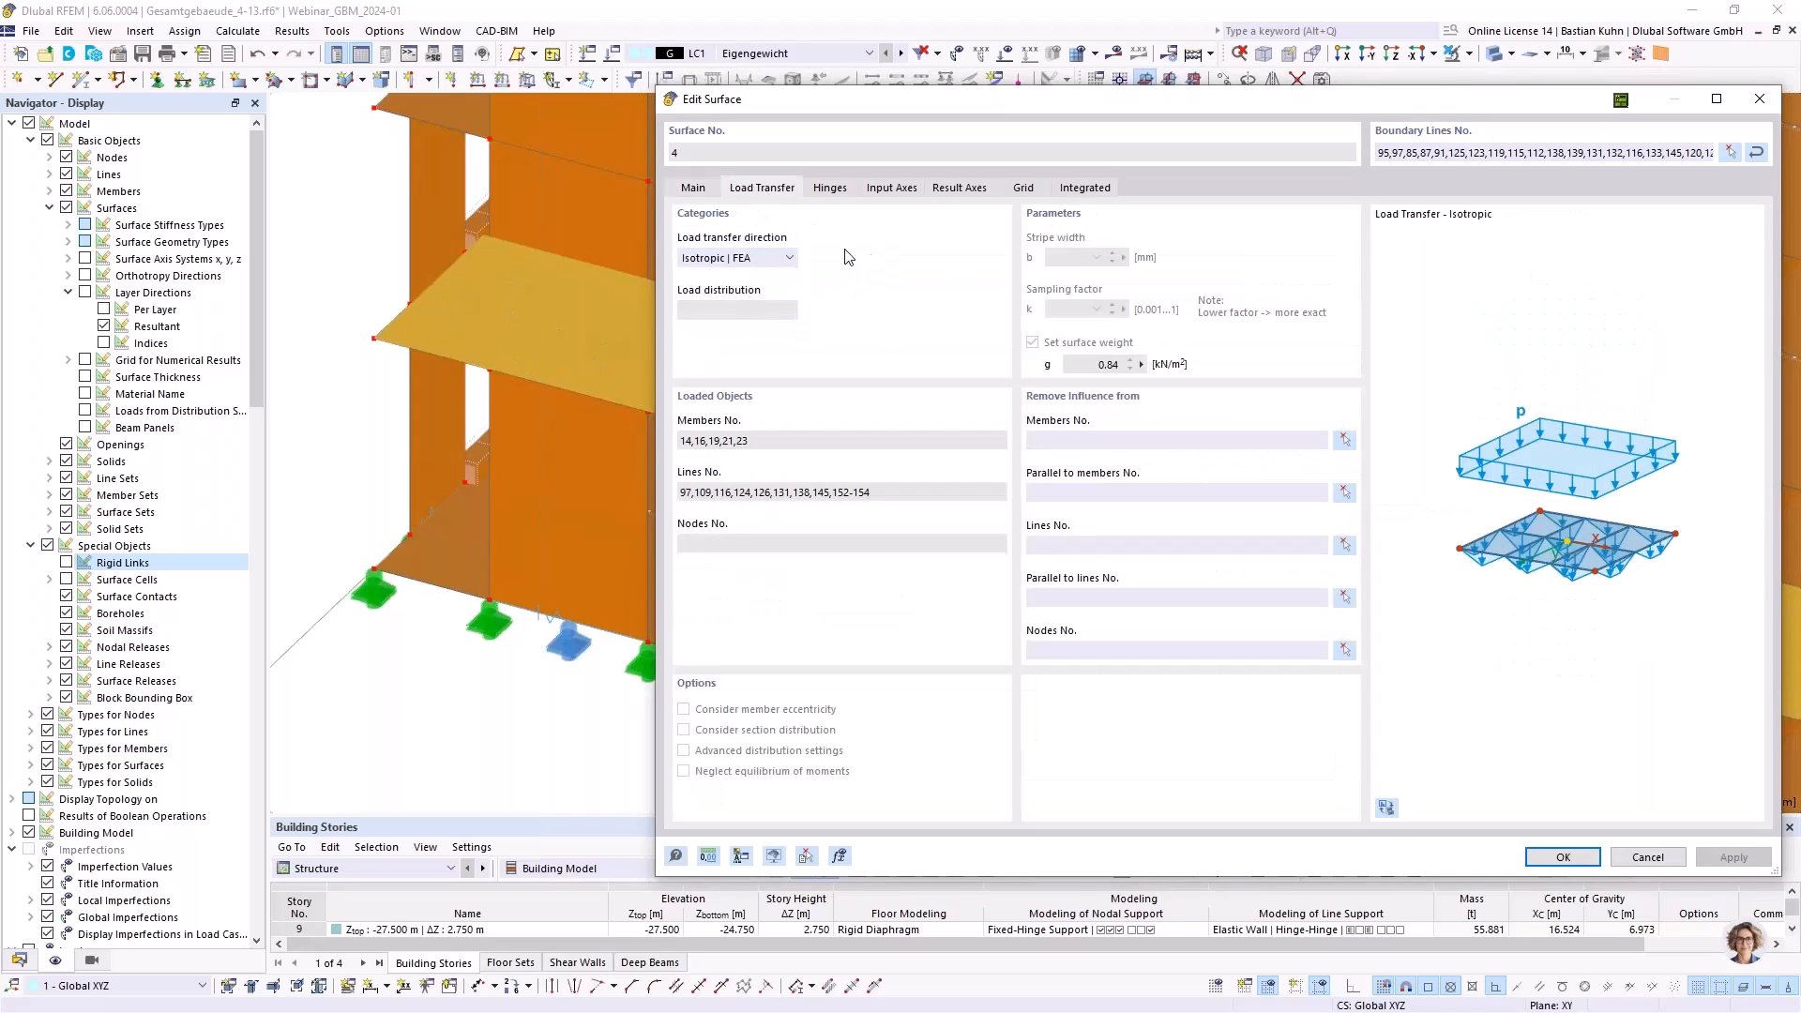
left_click(785, 261)
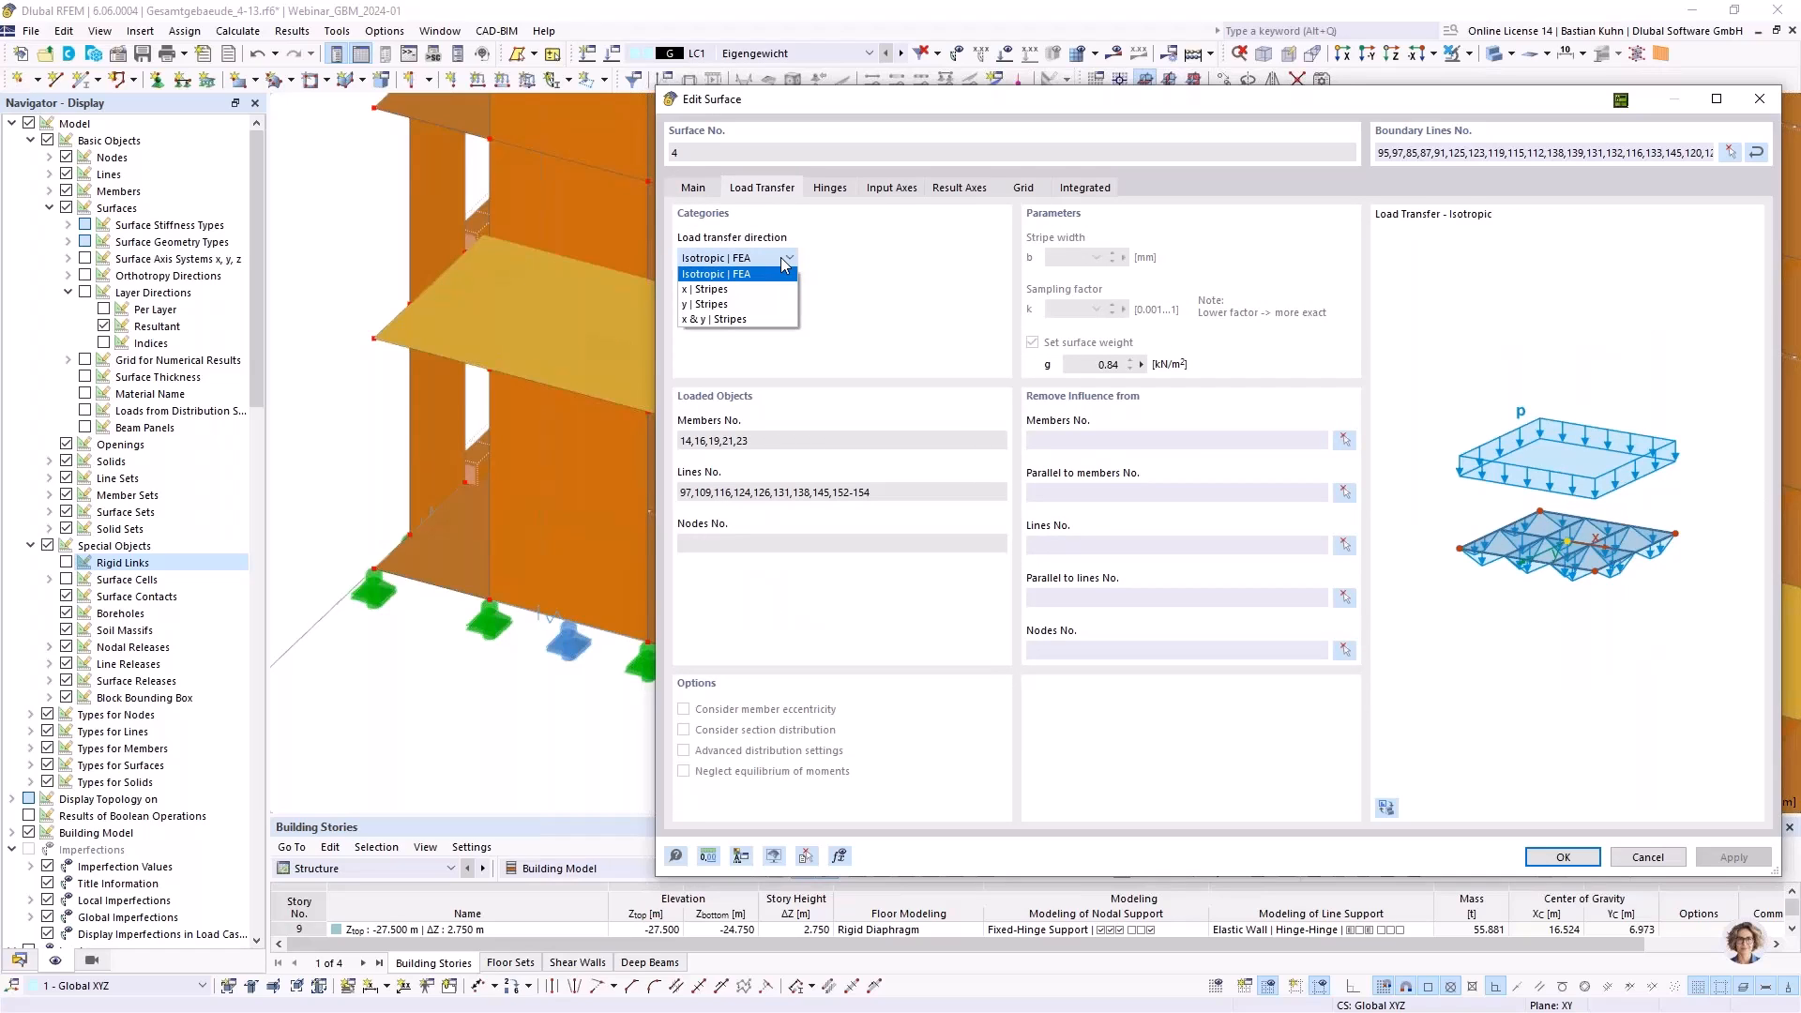
left_click(954, 238)
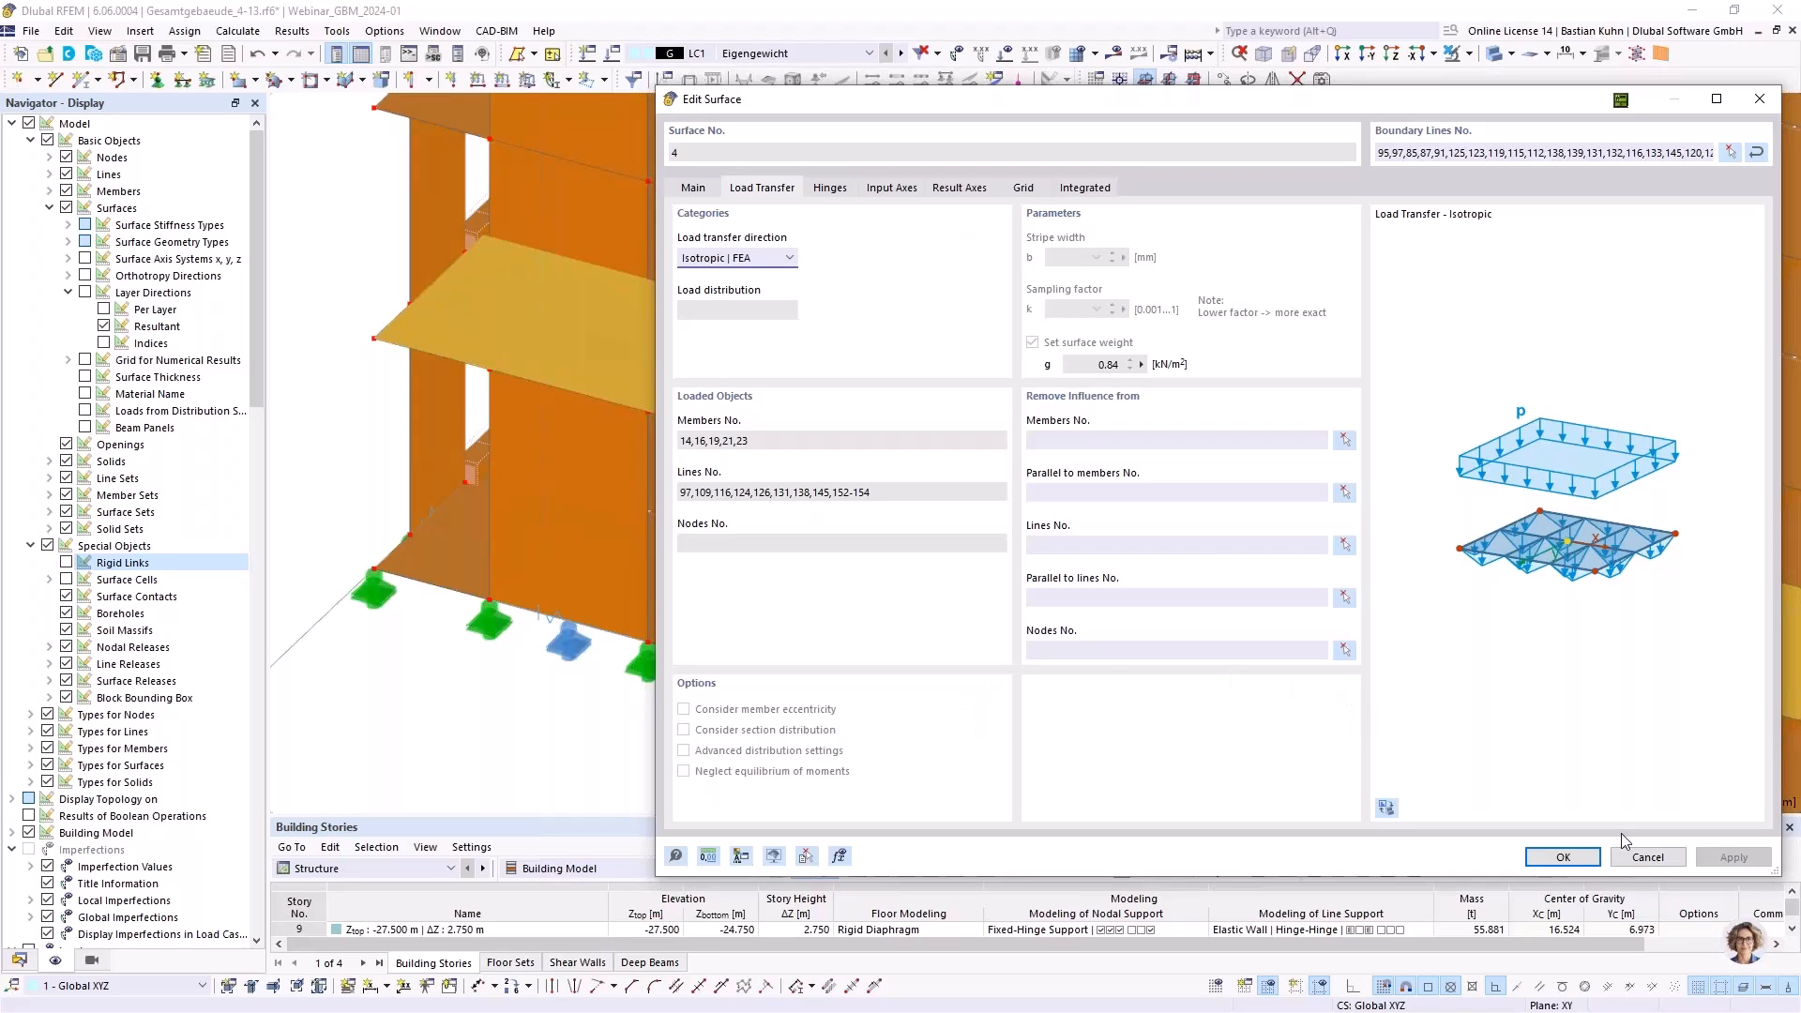
left_click(784, 257)
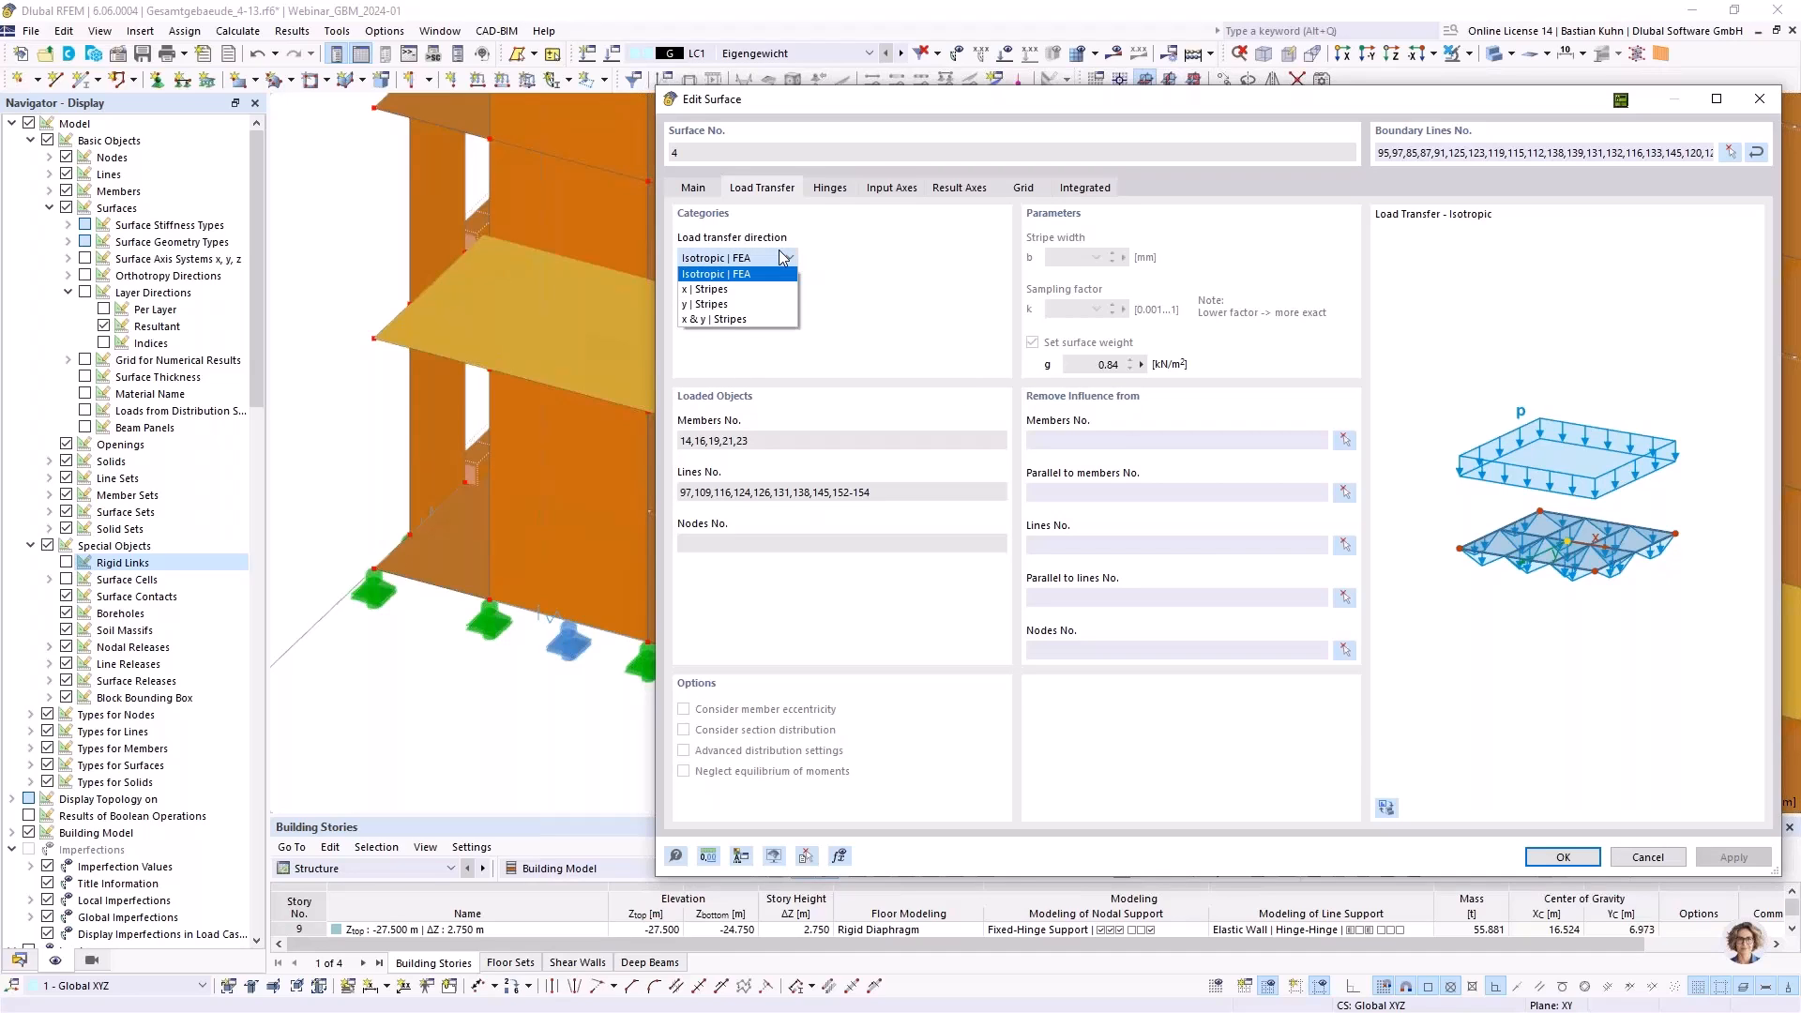
left_click(859, 252)
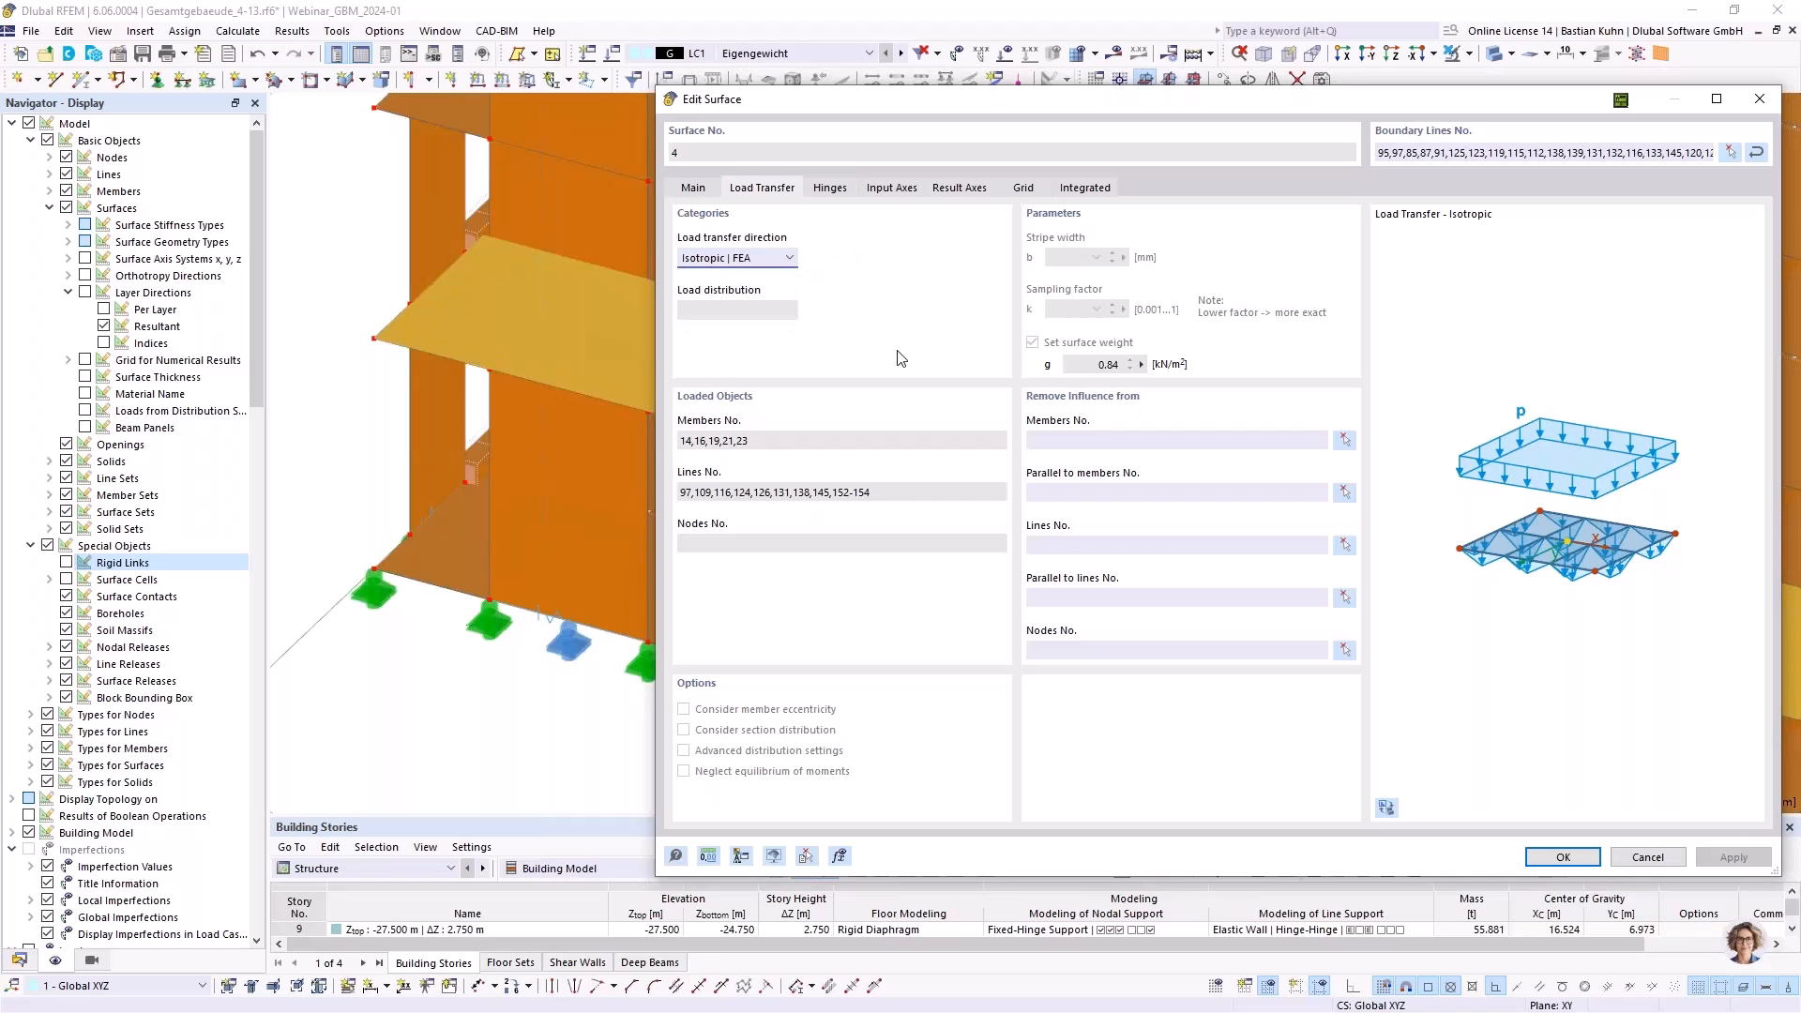
left_click(1559, 856)
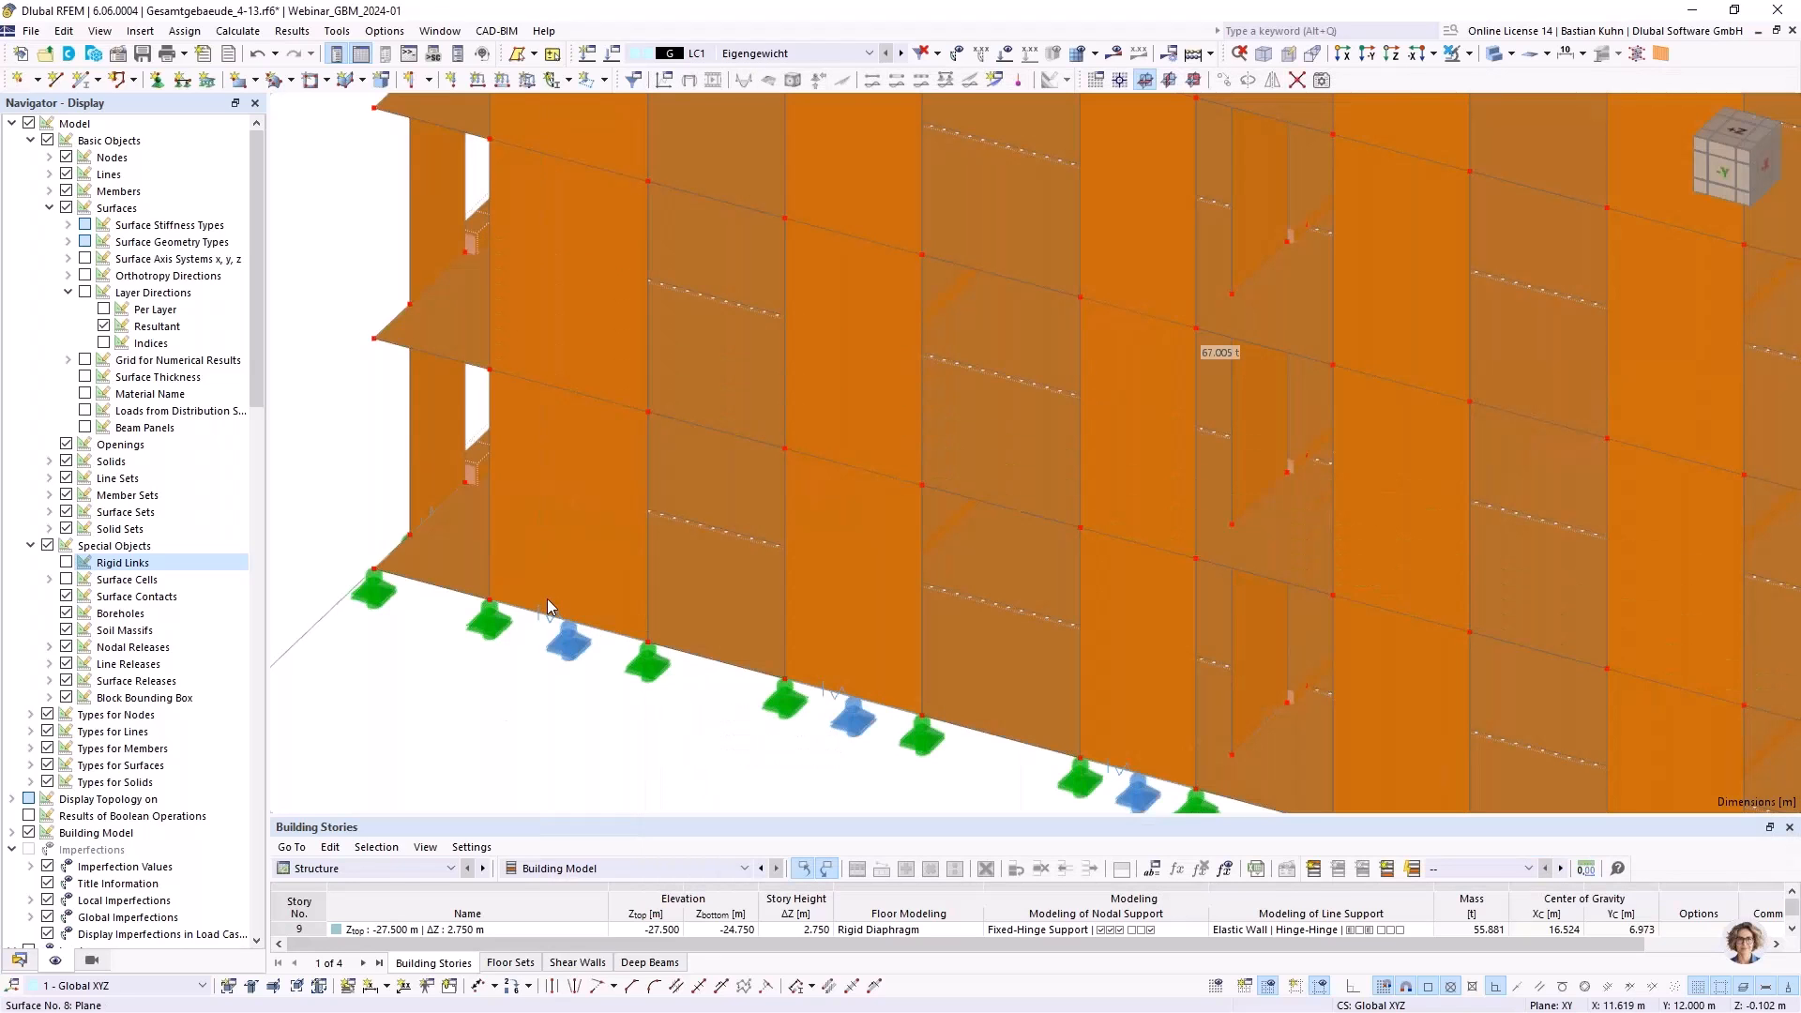
Calculate load case LC1 Eigengewicht for the whole building to obtain its results
scroll(548, 598, "down", 5)
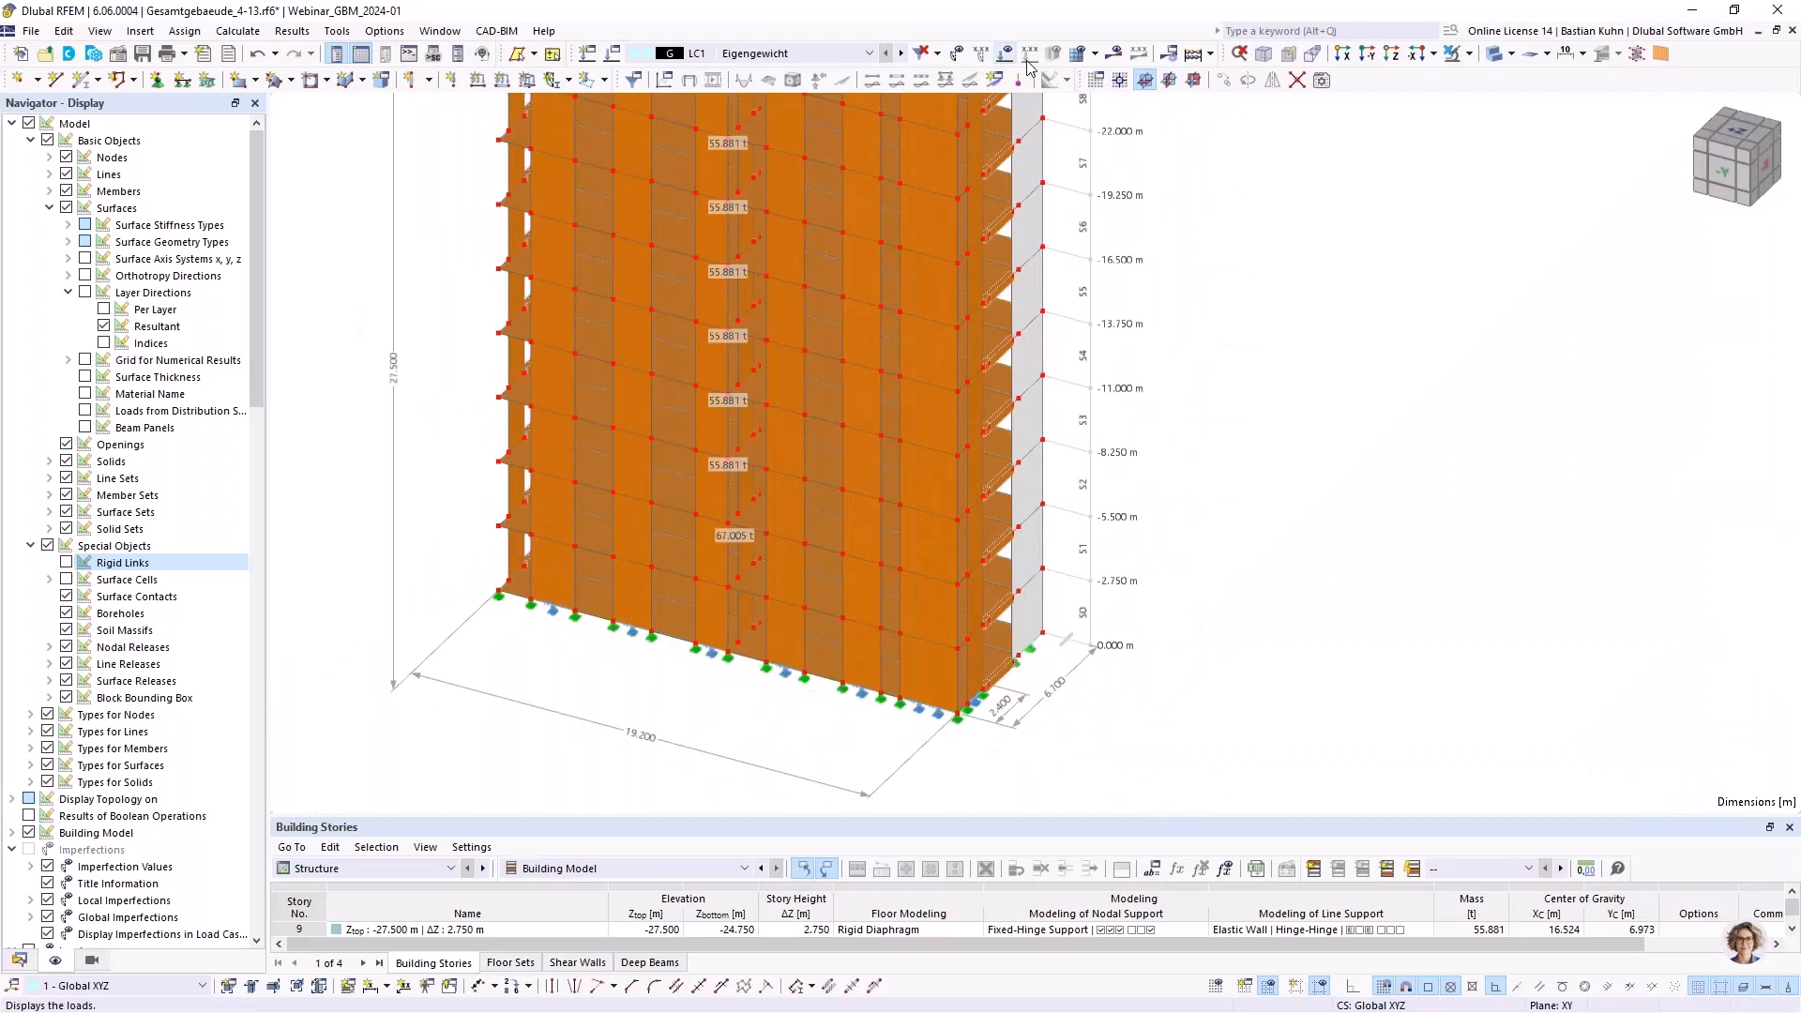
left_click(1114, 53)
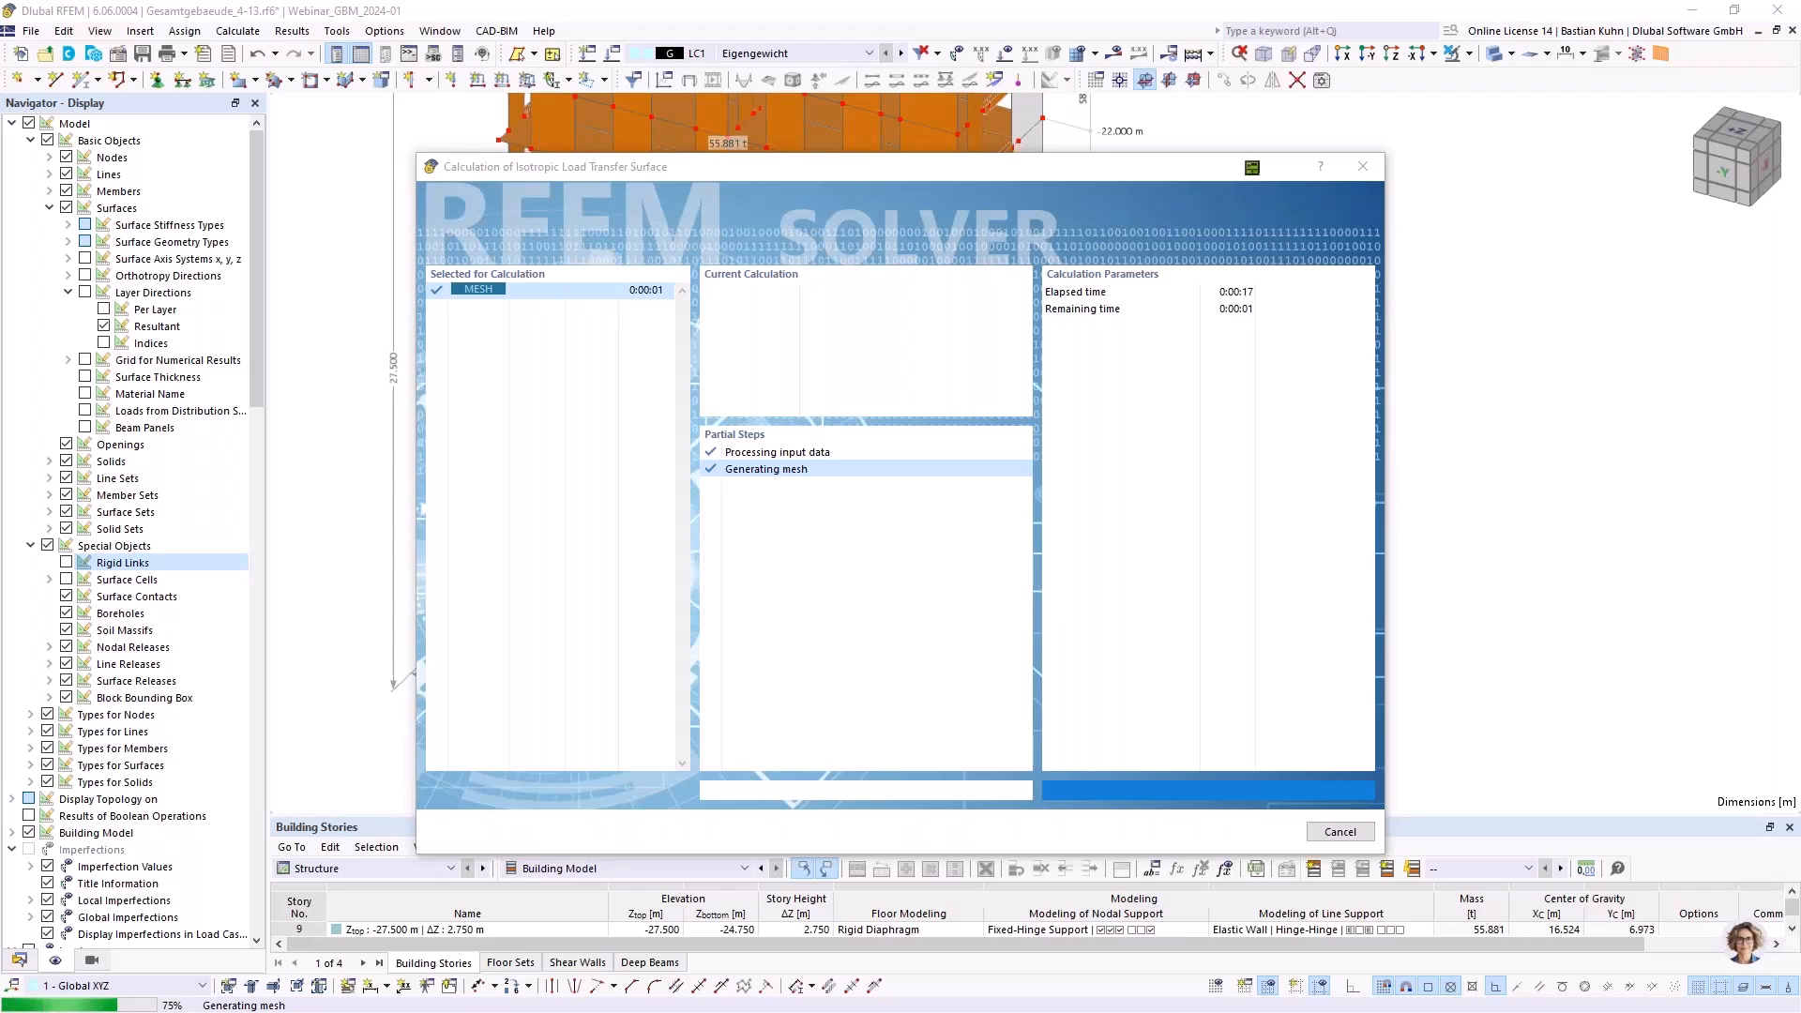
left_click_drag(874, 167, 1054, 160)
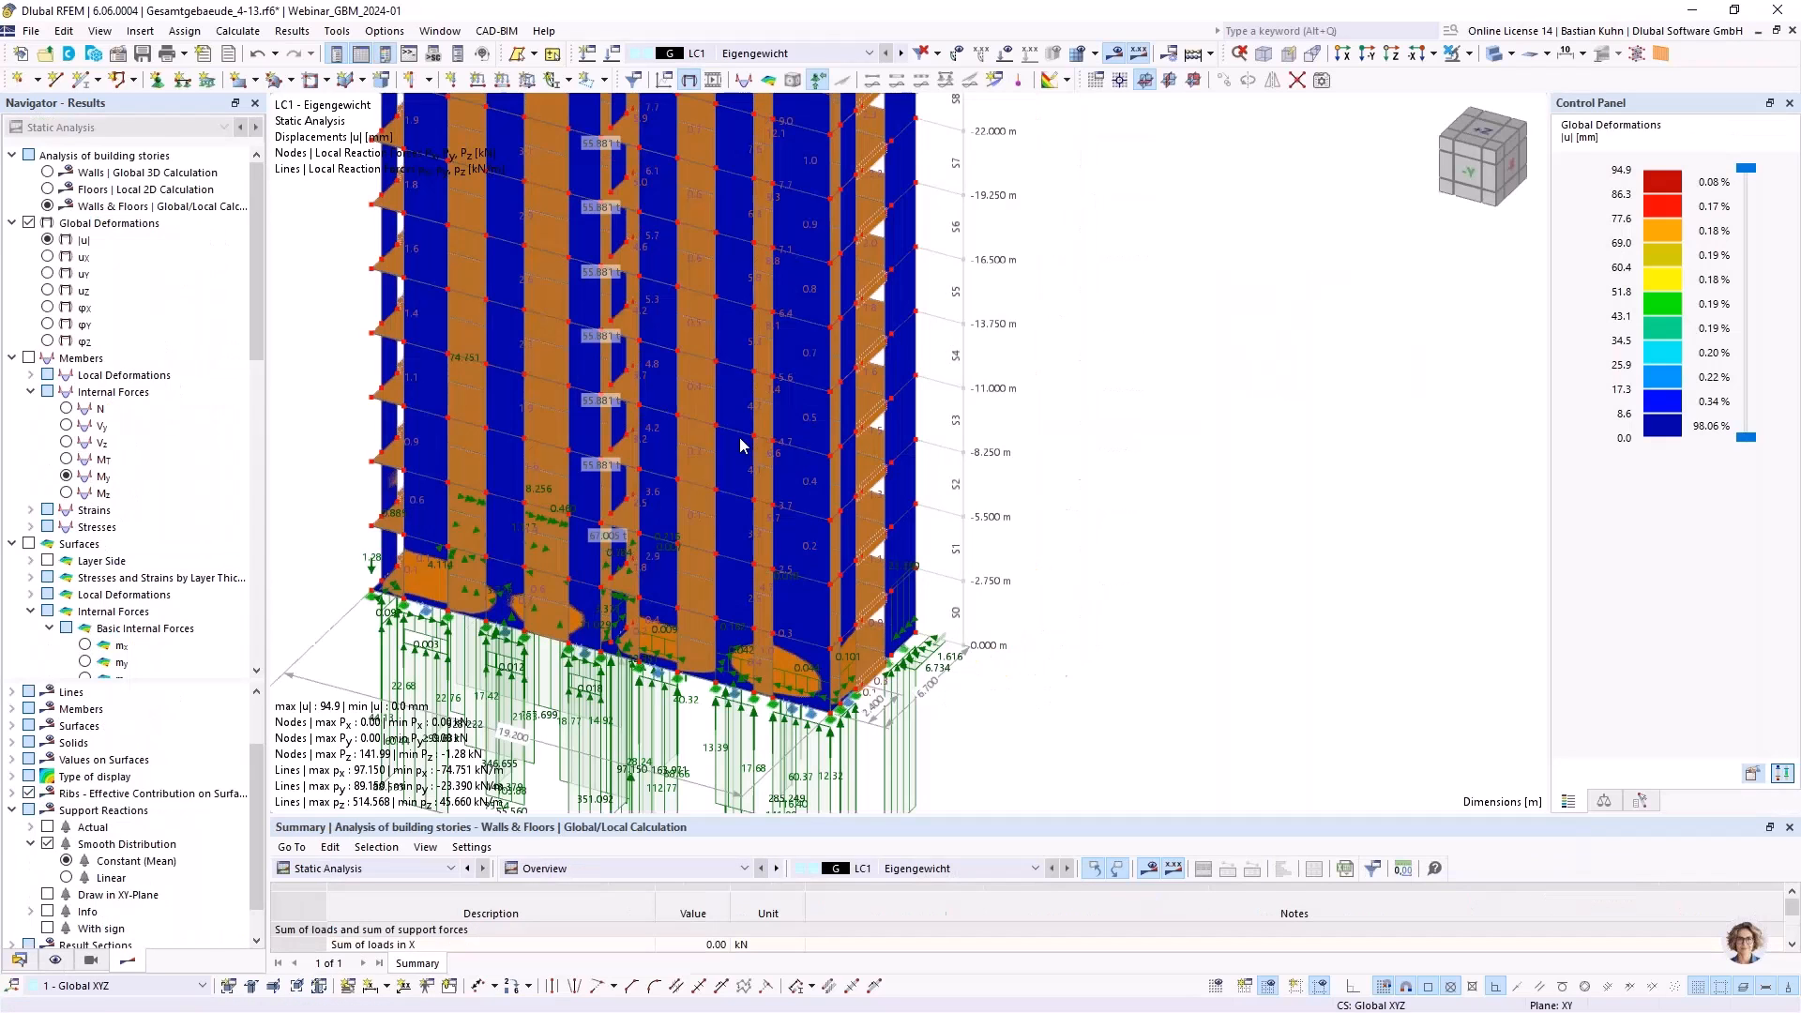
Review the result types of the building stories analysis, keeping Walls & Floors | Global/Local Calculation displayed
scroll(481, 486, "down", 5)
middle_click_drag(481, 486, 758, 557)
middle_click_drag(648, 525, 699, 502, "ctrl")
scroll(657, 498, "up", 1)
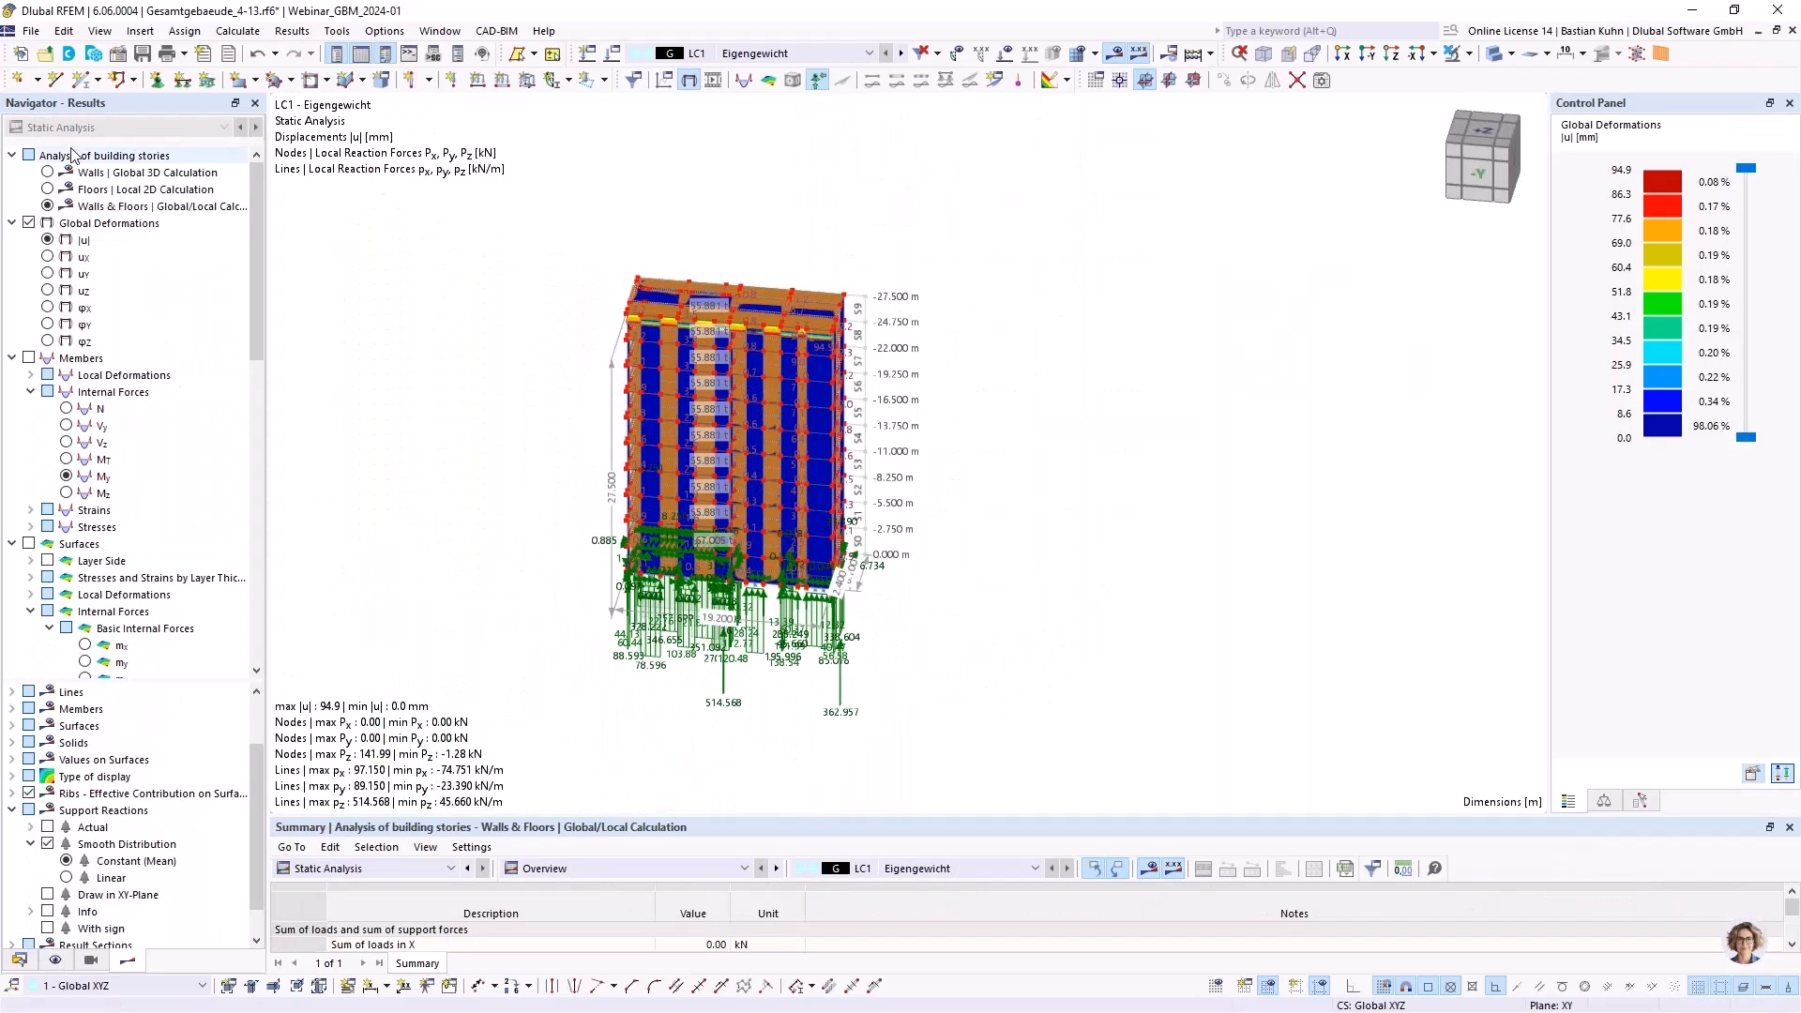
left_click(12, 155)
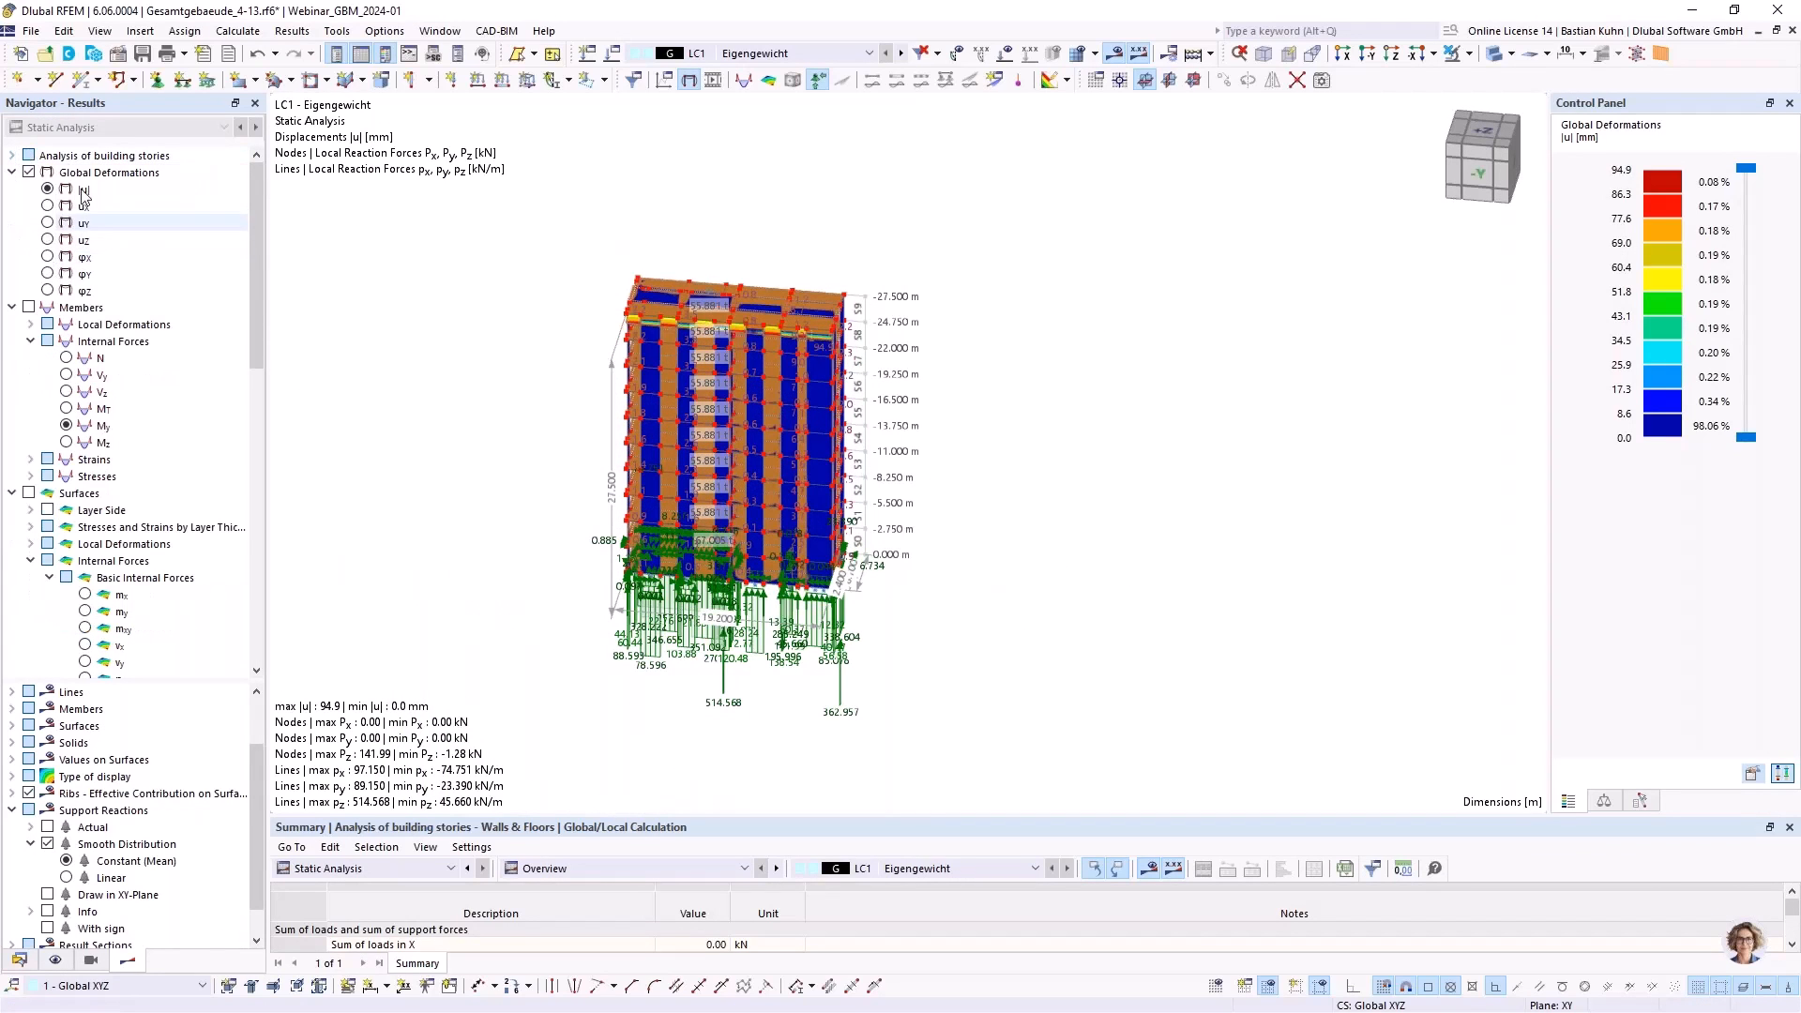
left_click(12, 155)
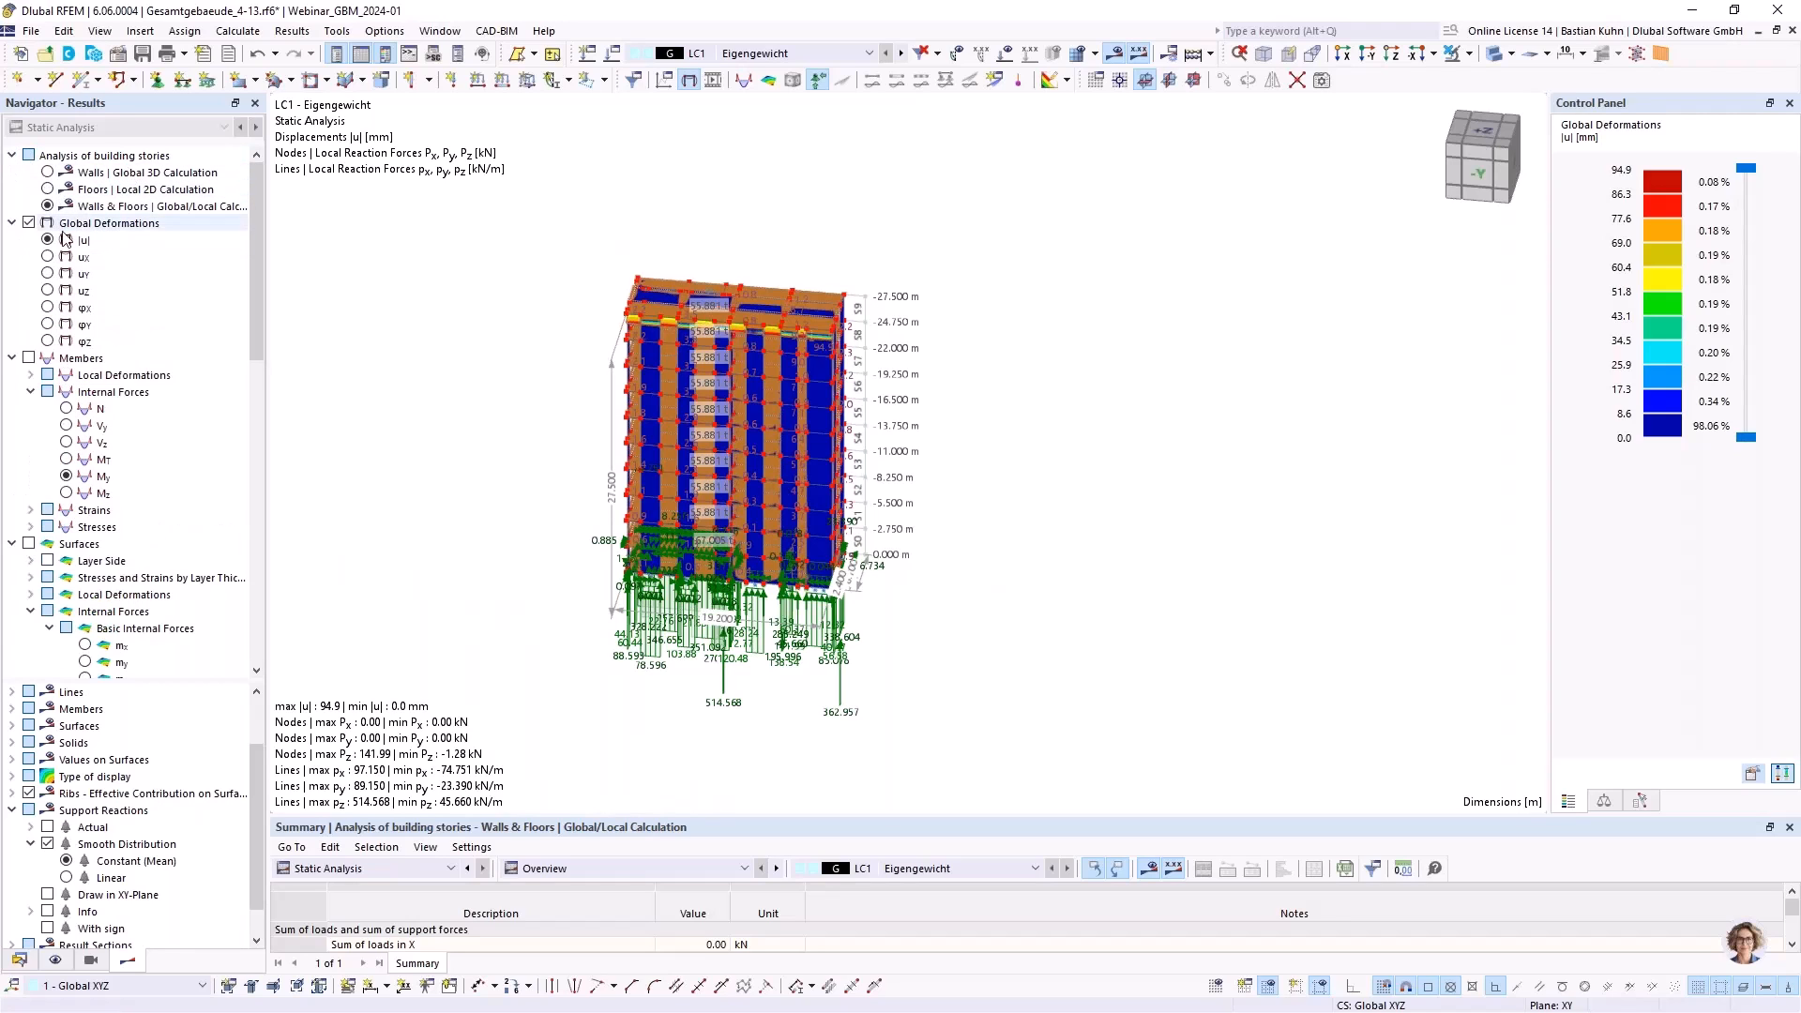
left_click(110, 209)
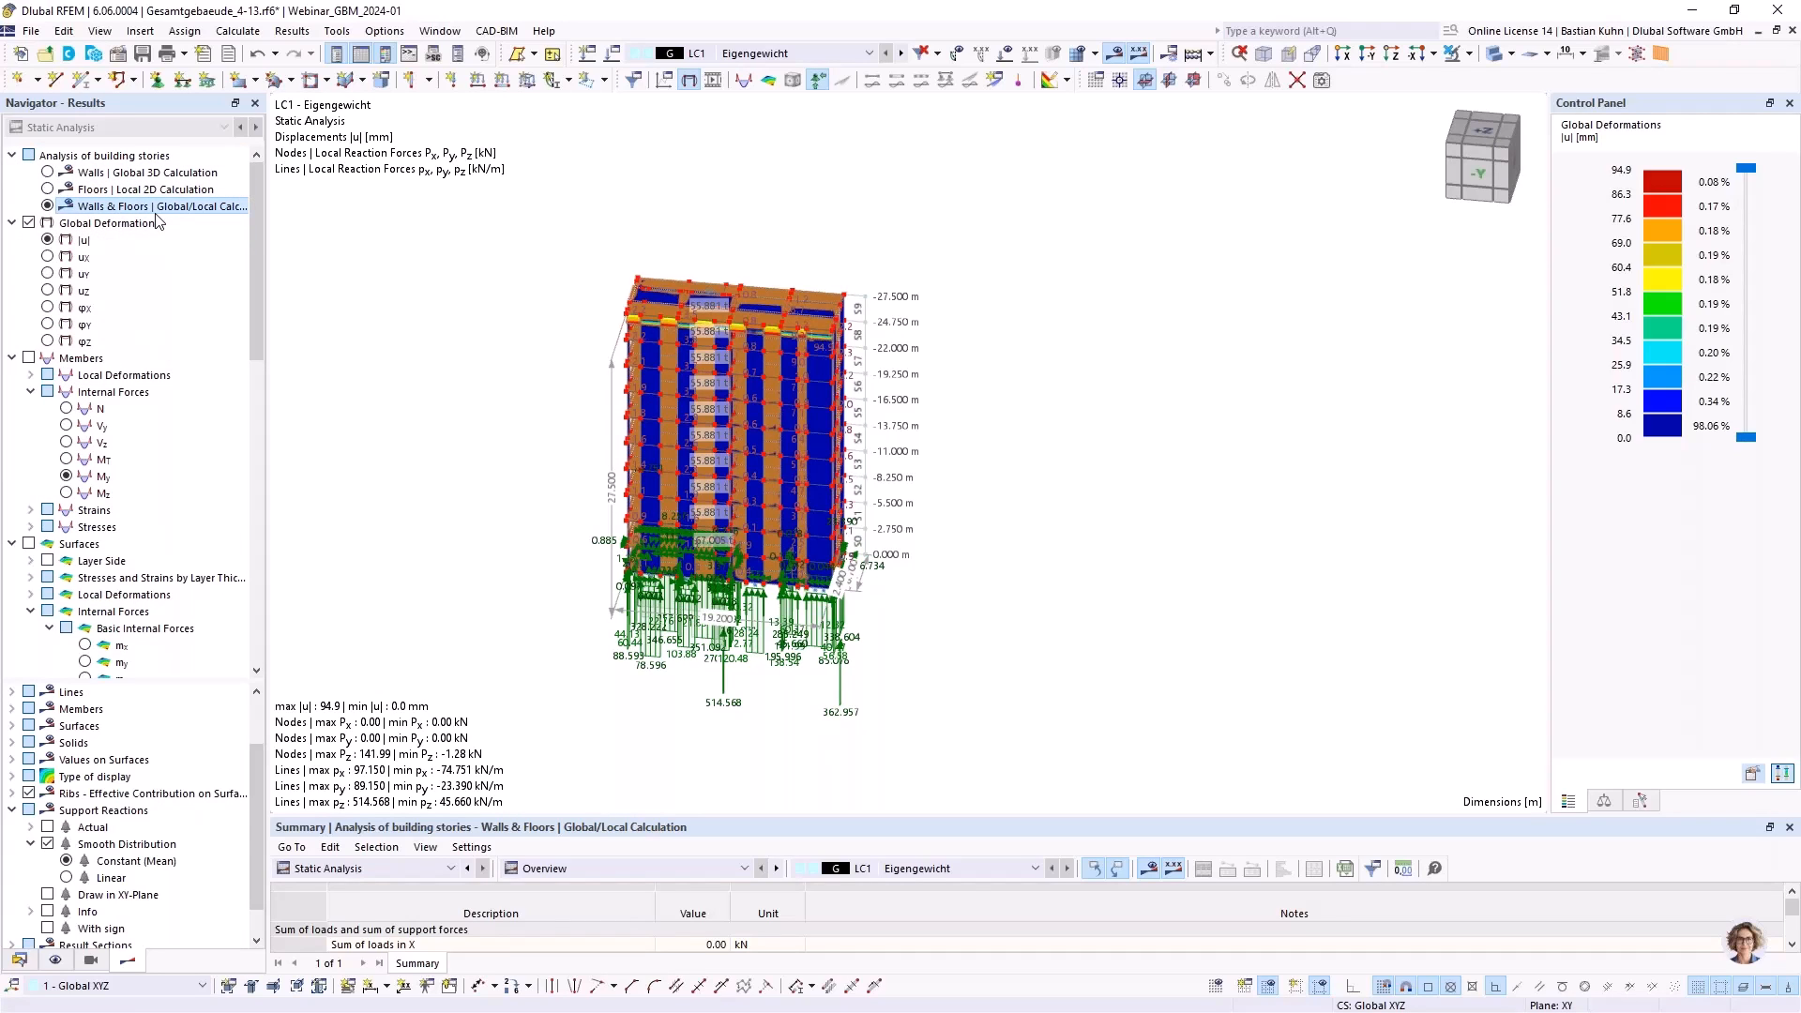
Examine the LC1 support reactions along the base of the building from both long sides
mouse_move(687, 431)
middle_mouse_down()
mouse_move(827, 431)
mouse_move(661, 446)
middle_mouse_up()
scroll(661, 447, "up", 1)
scroll(1050, 729, "up", 3)
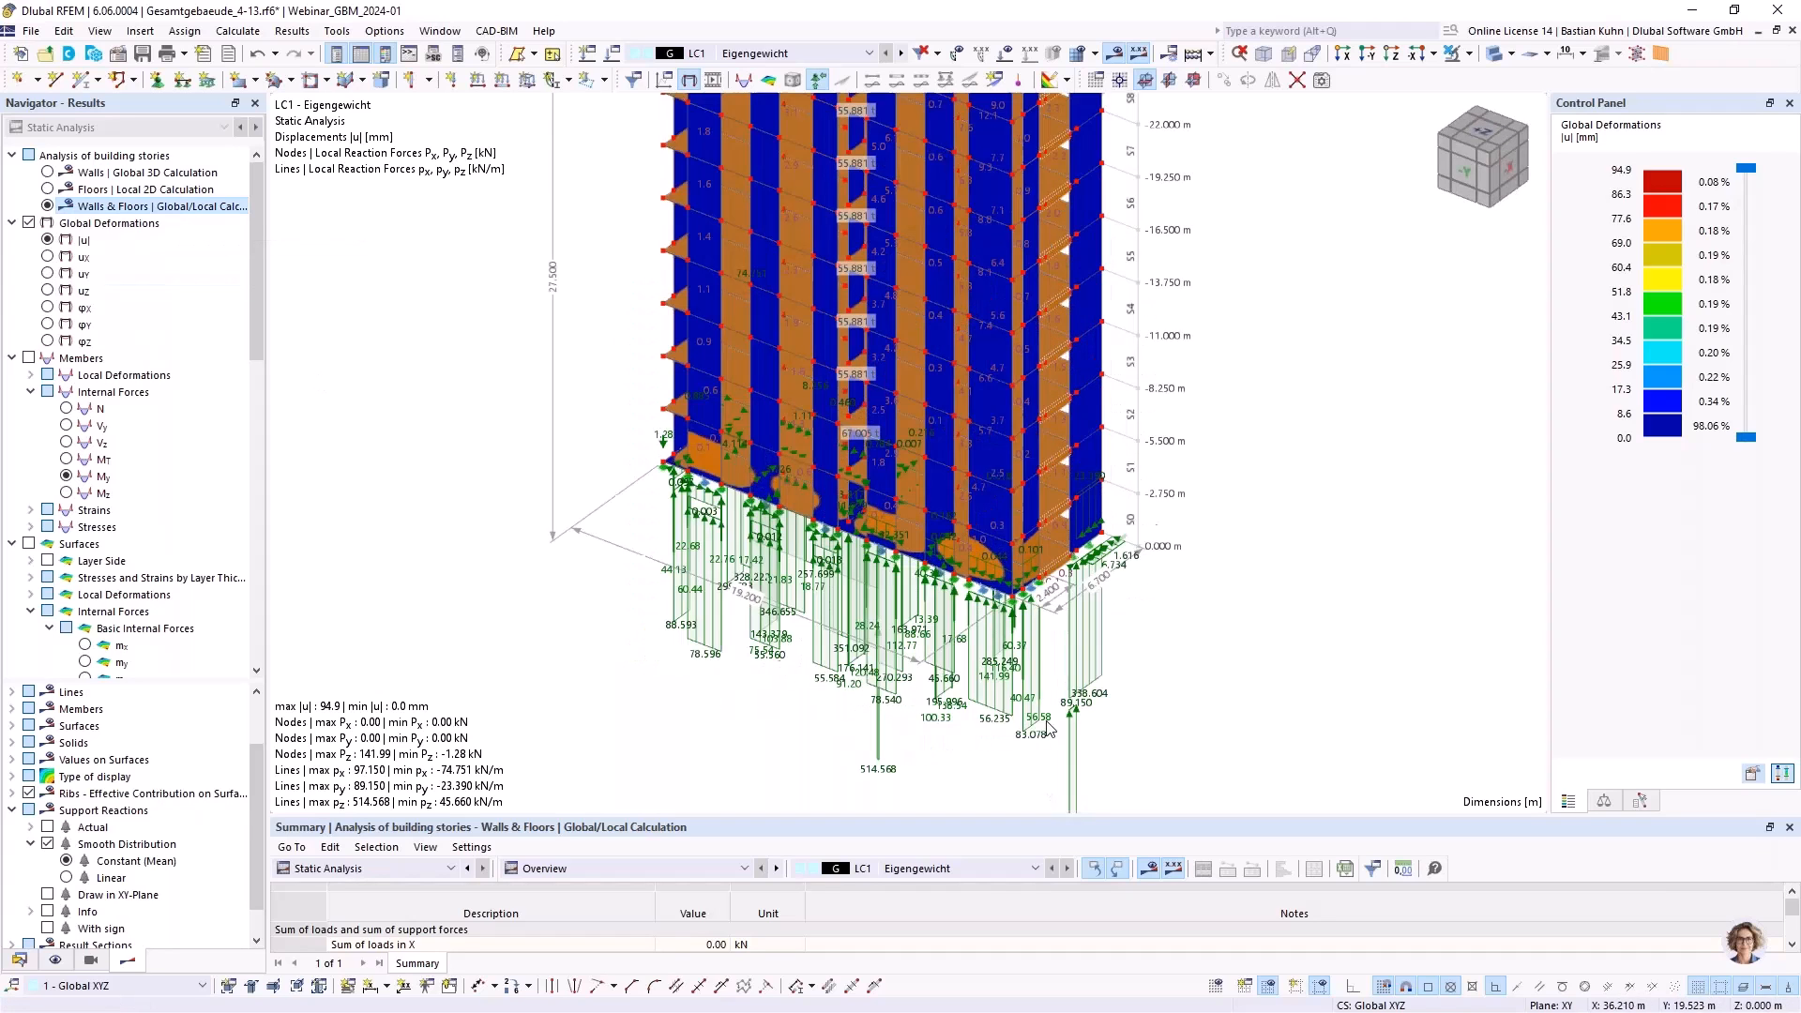
scroll(1047, 723, "up", 1)
scroll(726, 563, "down", 2)
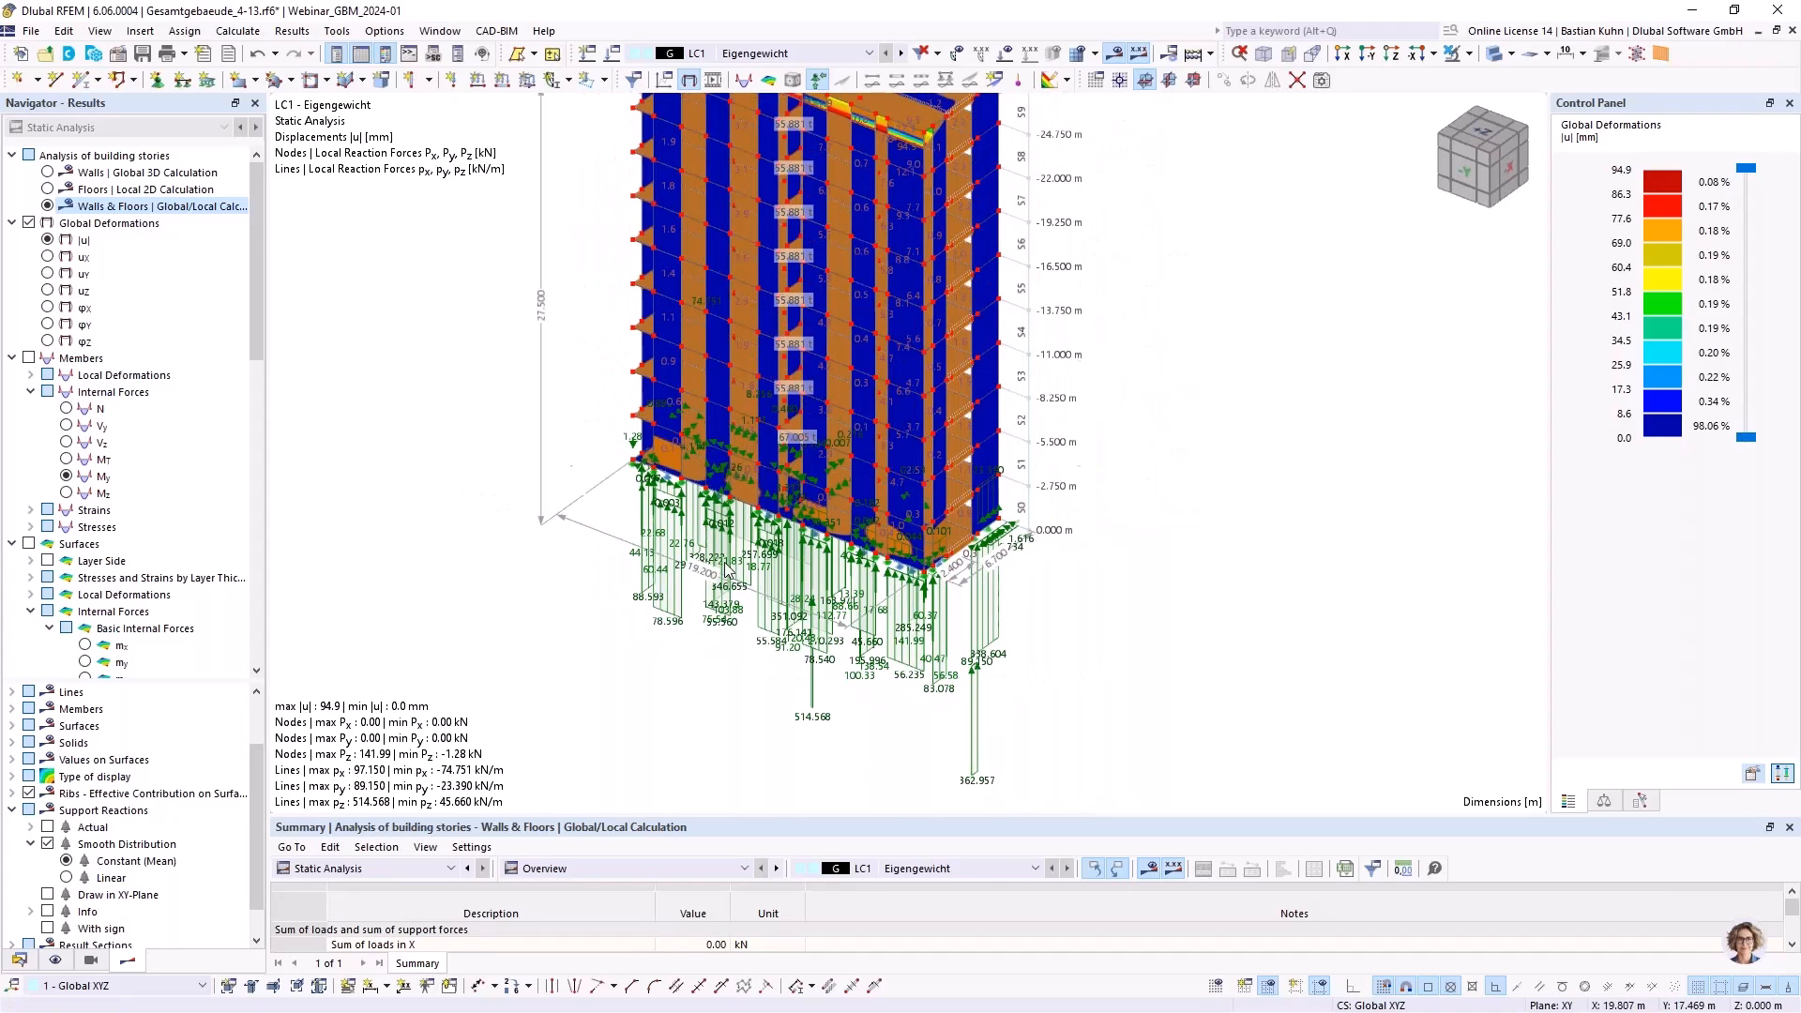
middle_click_drag(671, 530, 1290, 531, "ctrl")
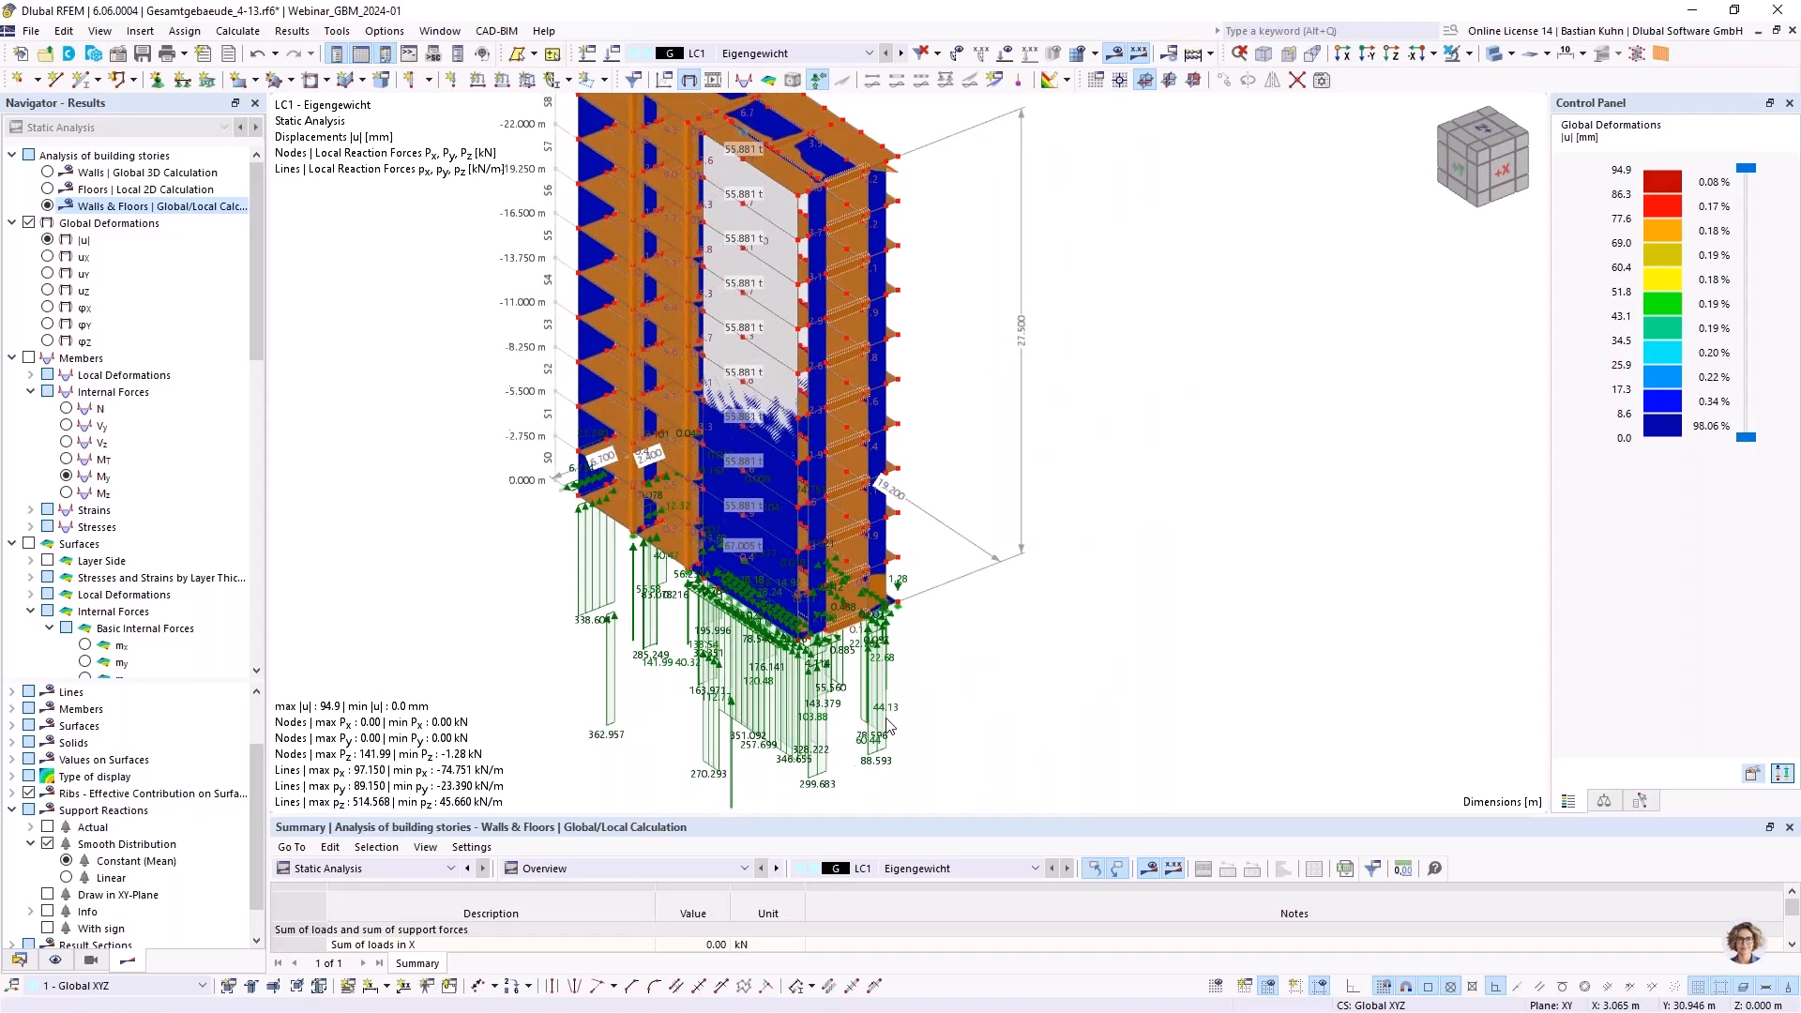
scroll(1224, 552, "up", 1)
middle_click_drag(833, 554, 1093, 399)
scroll(1093, 398, "up", 1)
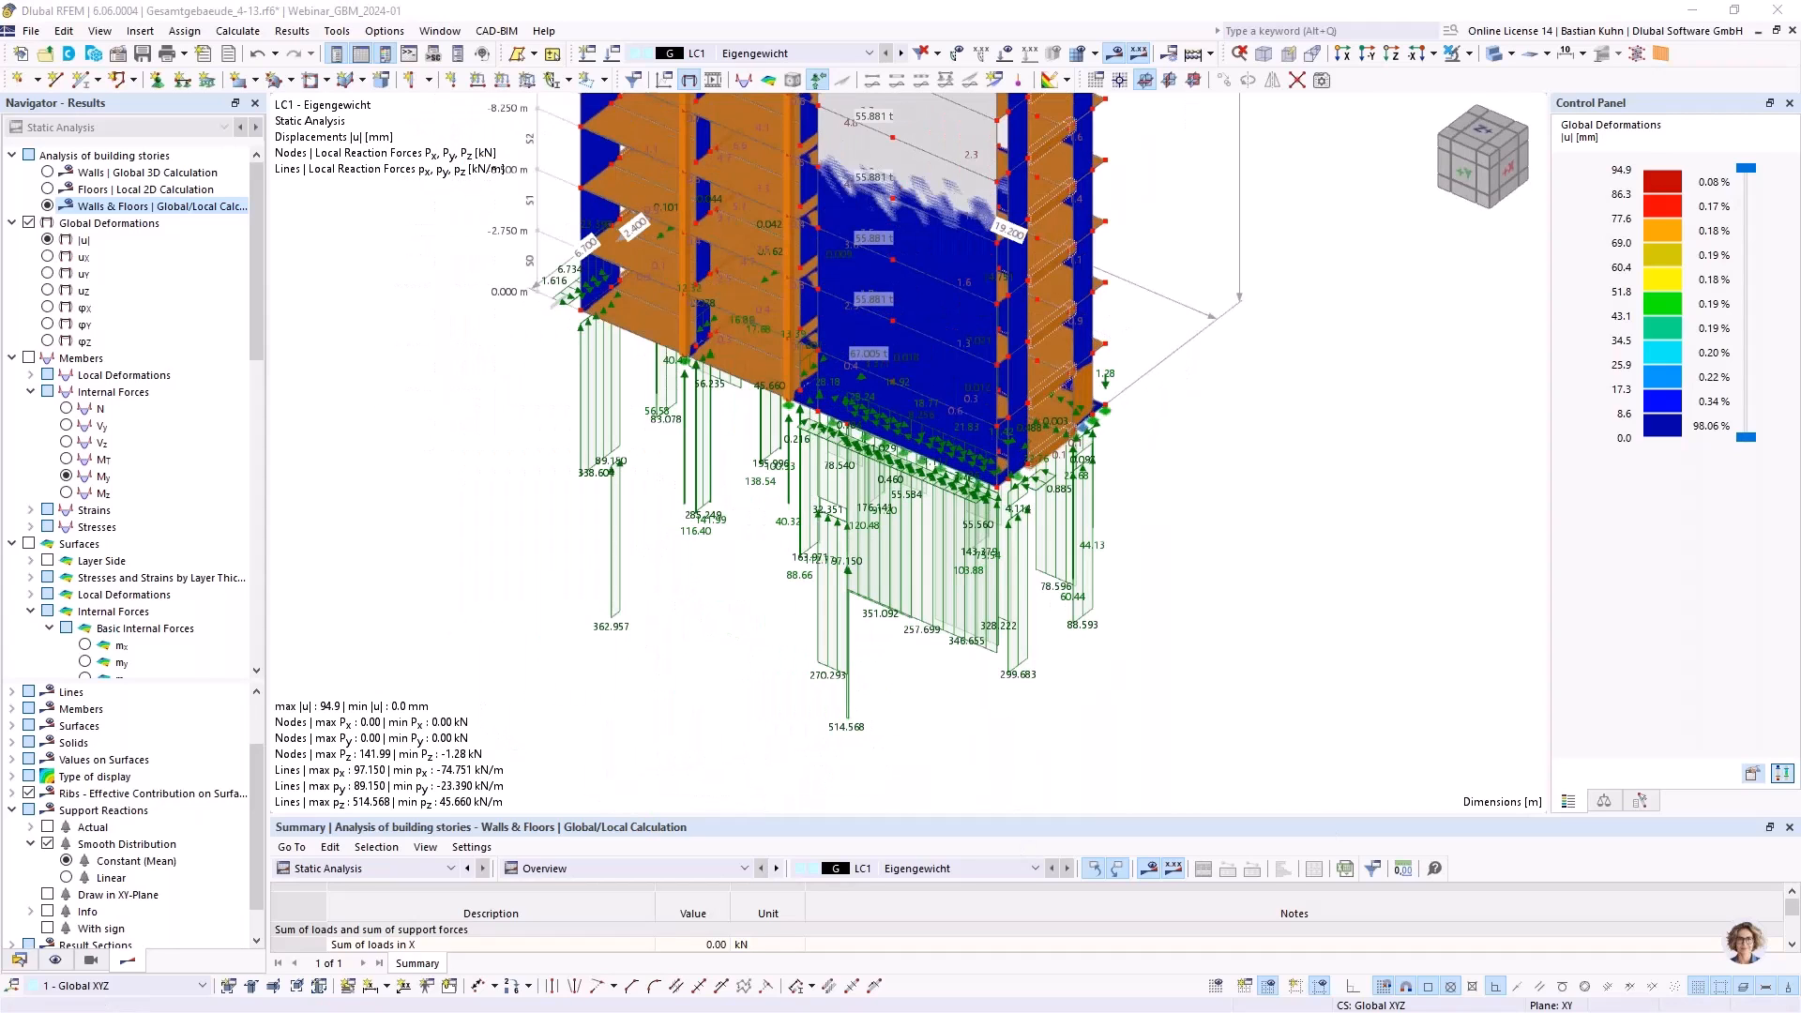
Compare the support reactions with the earlier model's screenshot in Snagit Editor, and put the editor aside
left_click_drag(1800, 167, 1115, 167)
scroll(1268, 546, "down", 4)
scroll(1271, 550, "down", 3)
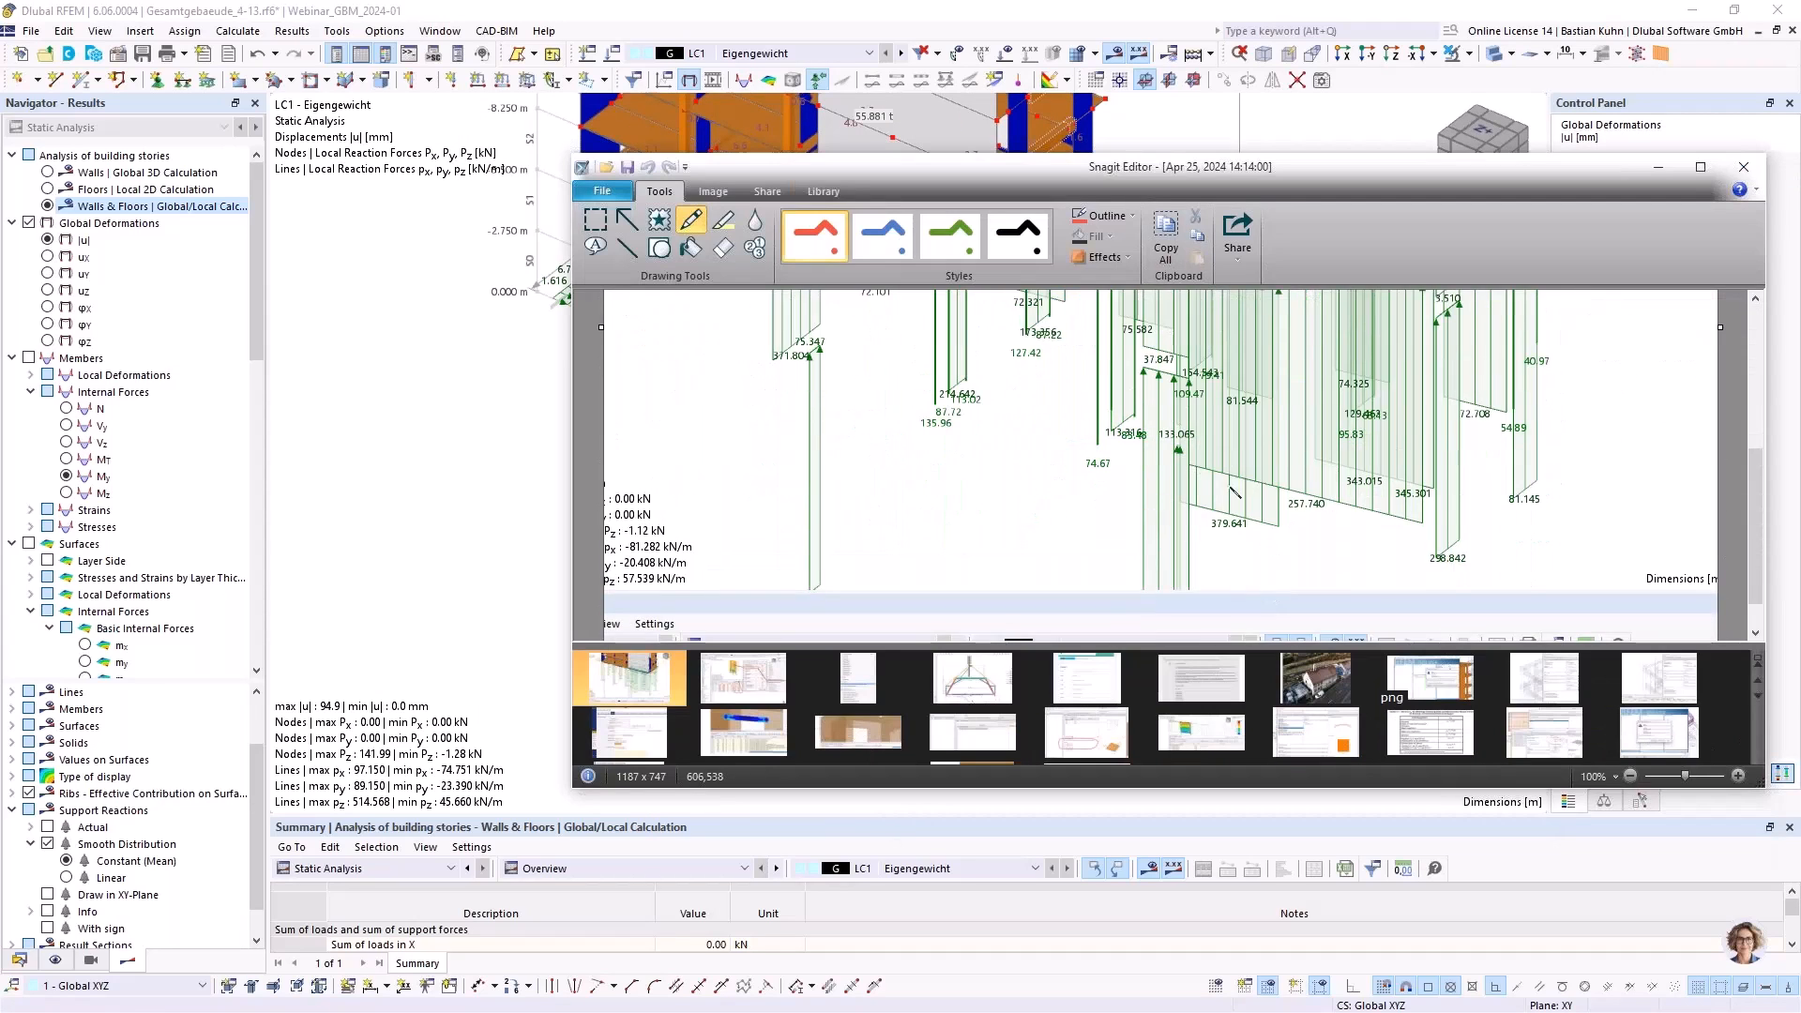
left_click_drag(1342, 172, 1800, 187)
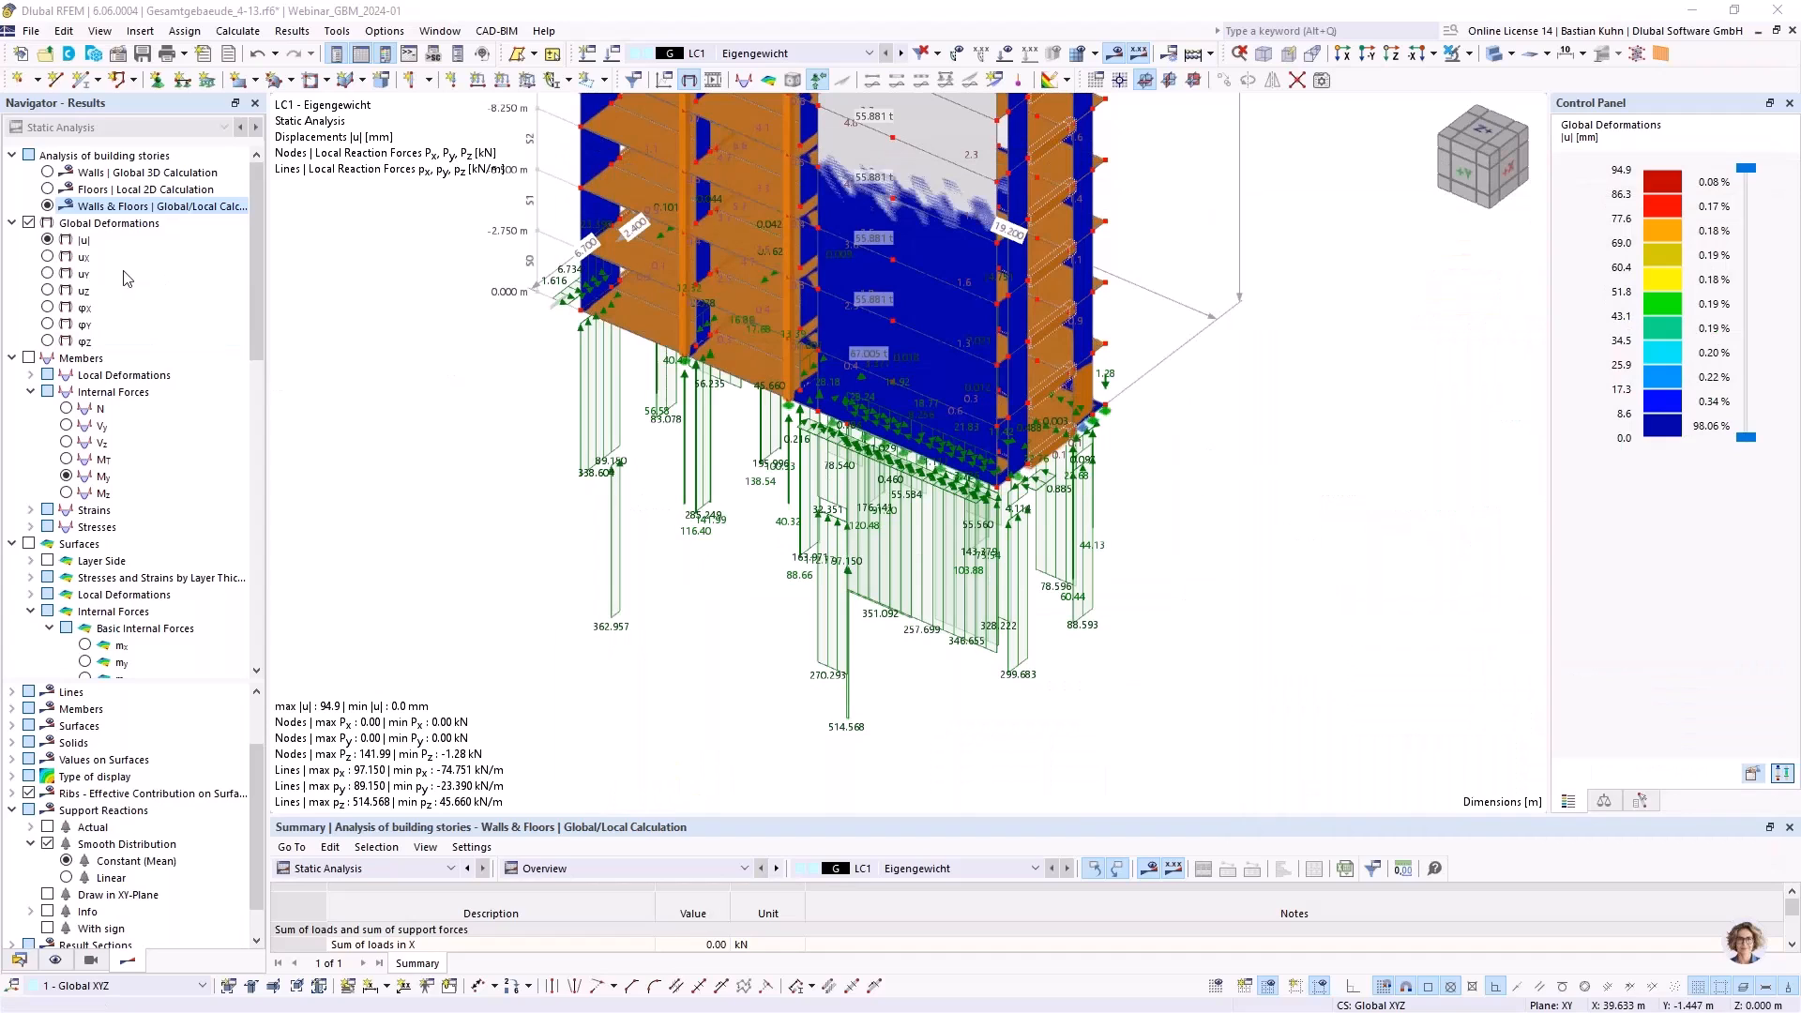
Display the Floors | Local 2D Calculation results and make the building's surfaces transparent to reveal the floor slabs
left_click(47, 189)
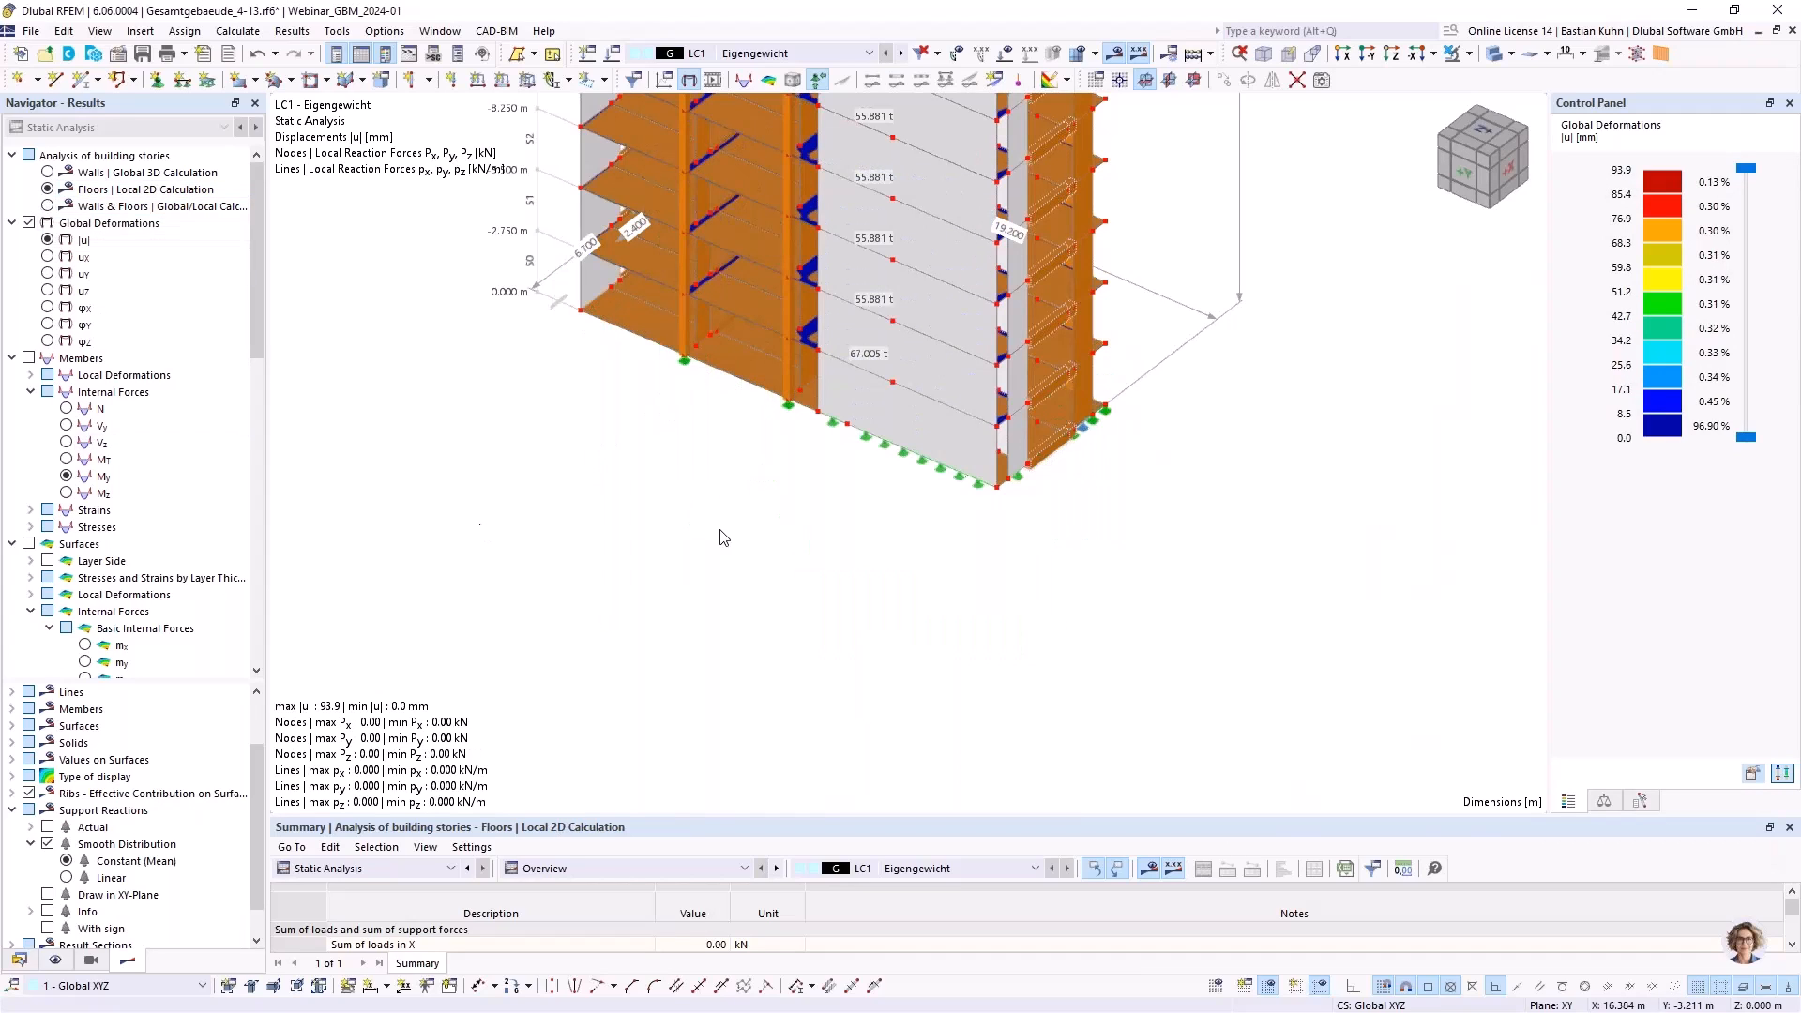
scroll(782, 533, "down", 3)
middle_click_drag(795, 512, 929, 670)
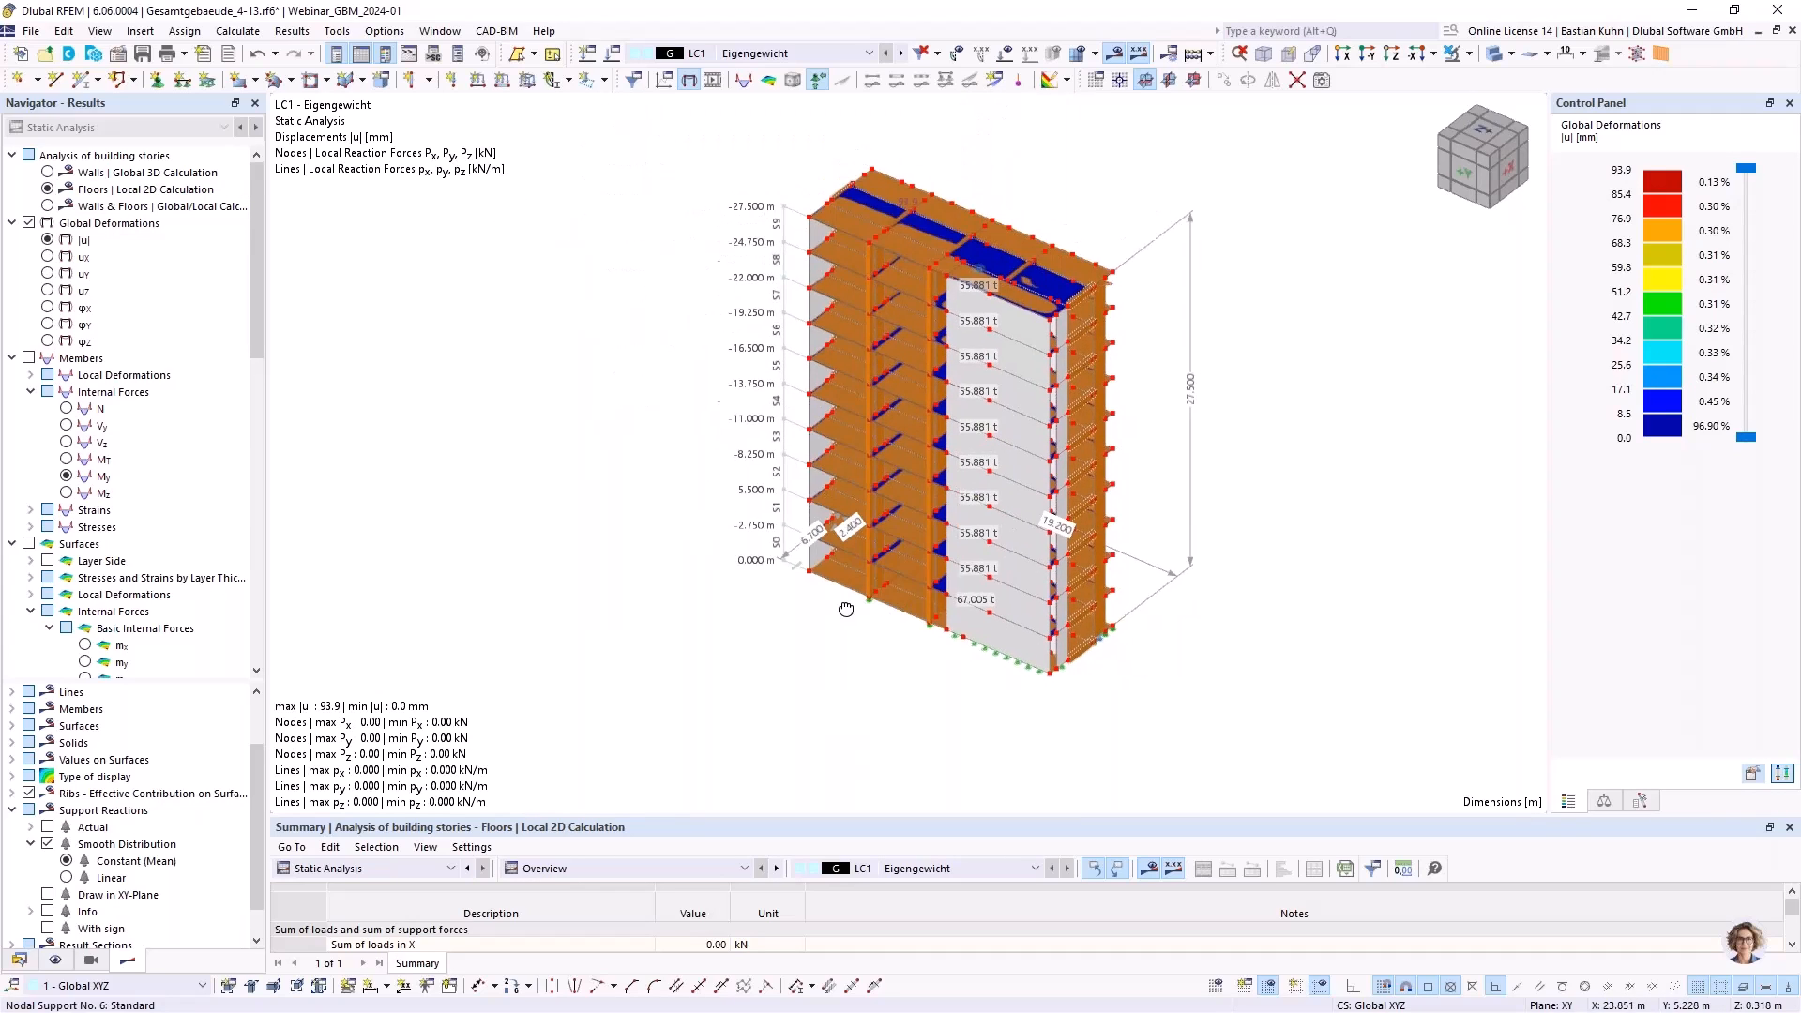
middle_click_drag(844, 610, 544, 596, "ctrl")
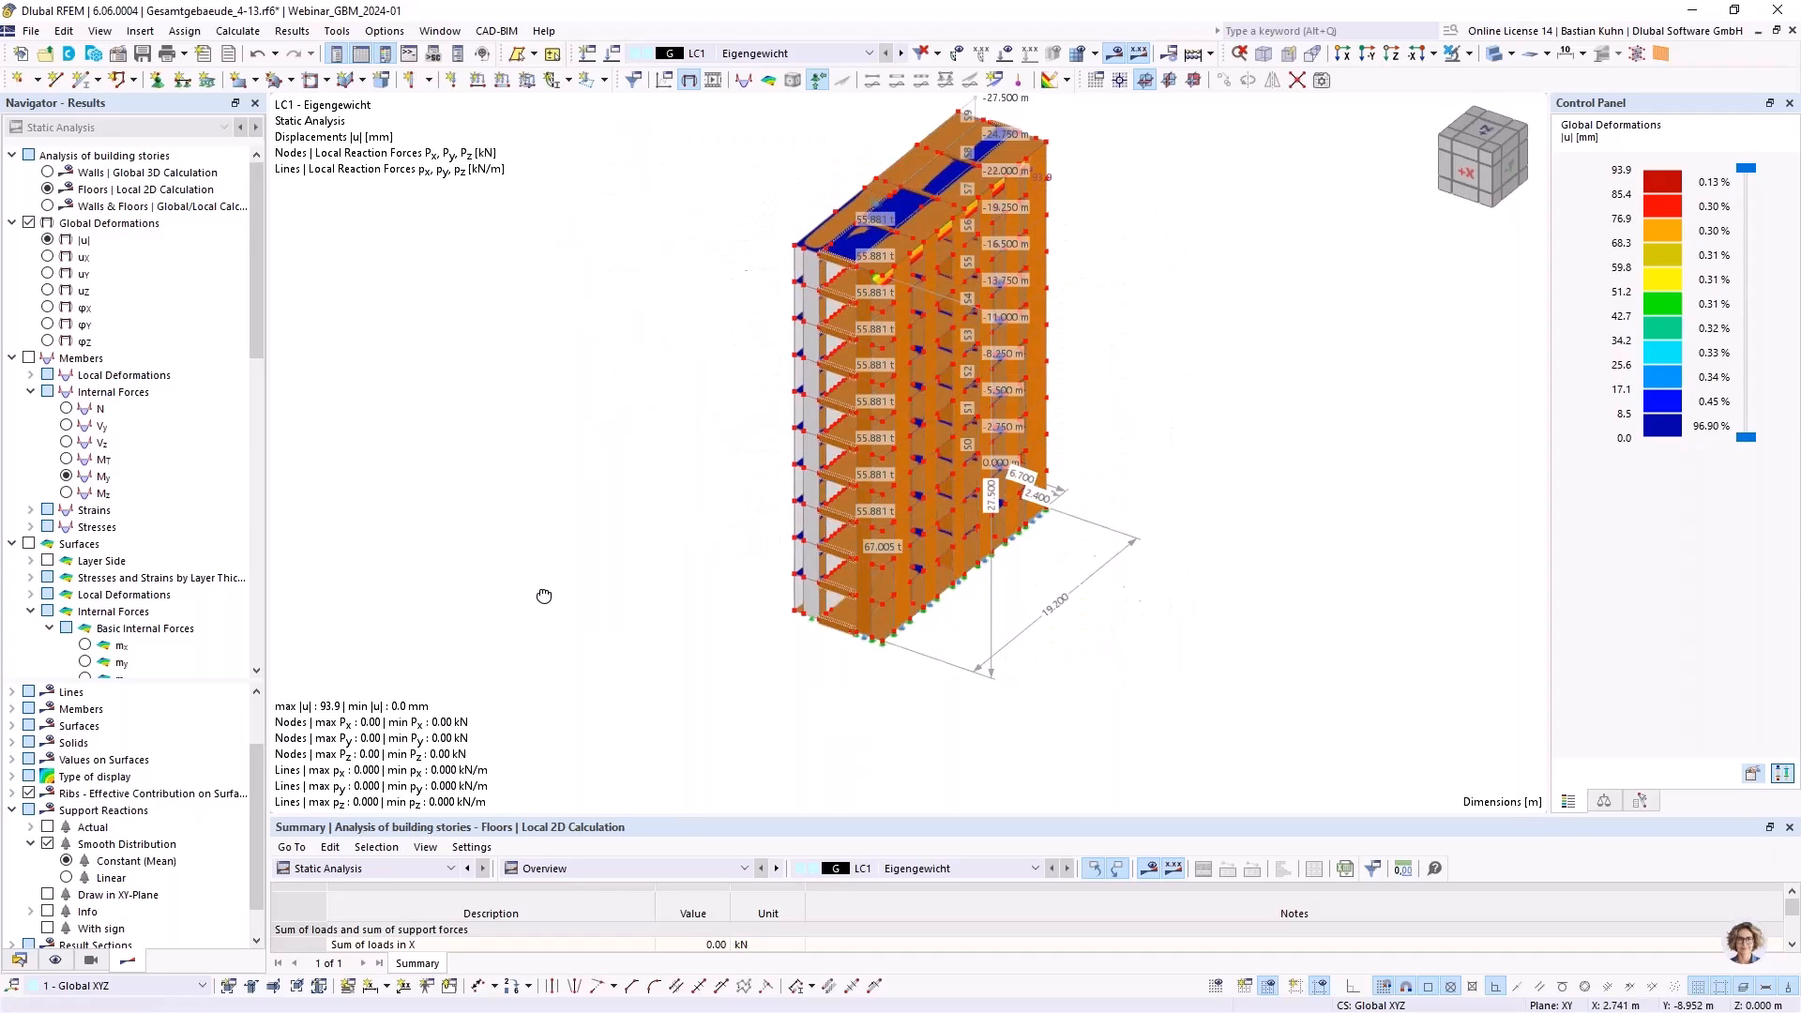
left_click(1493, 56)
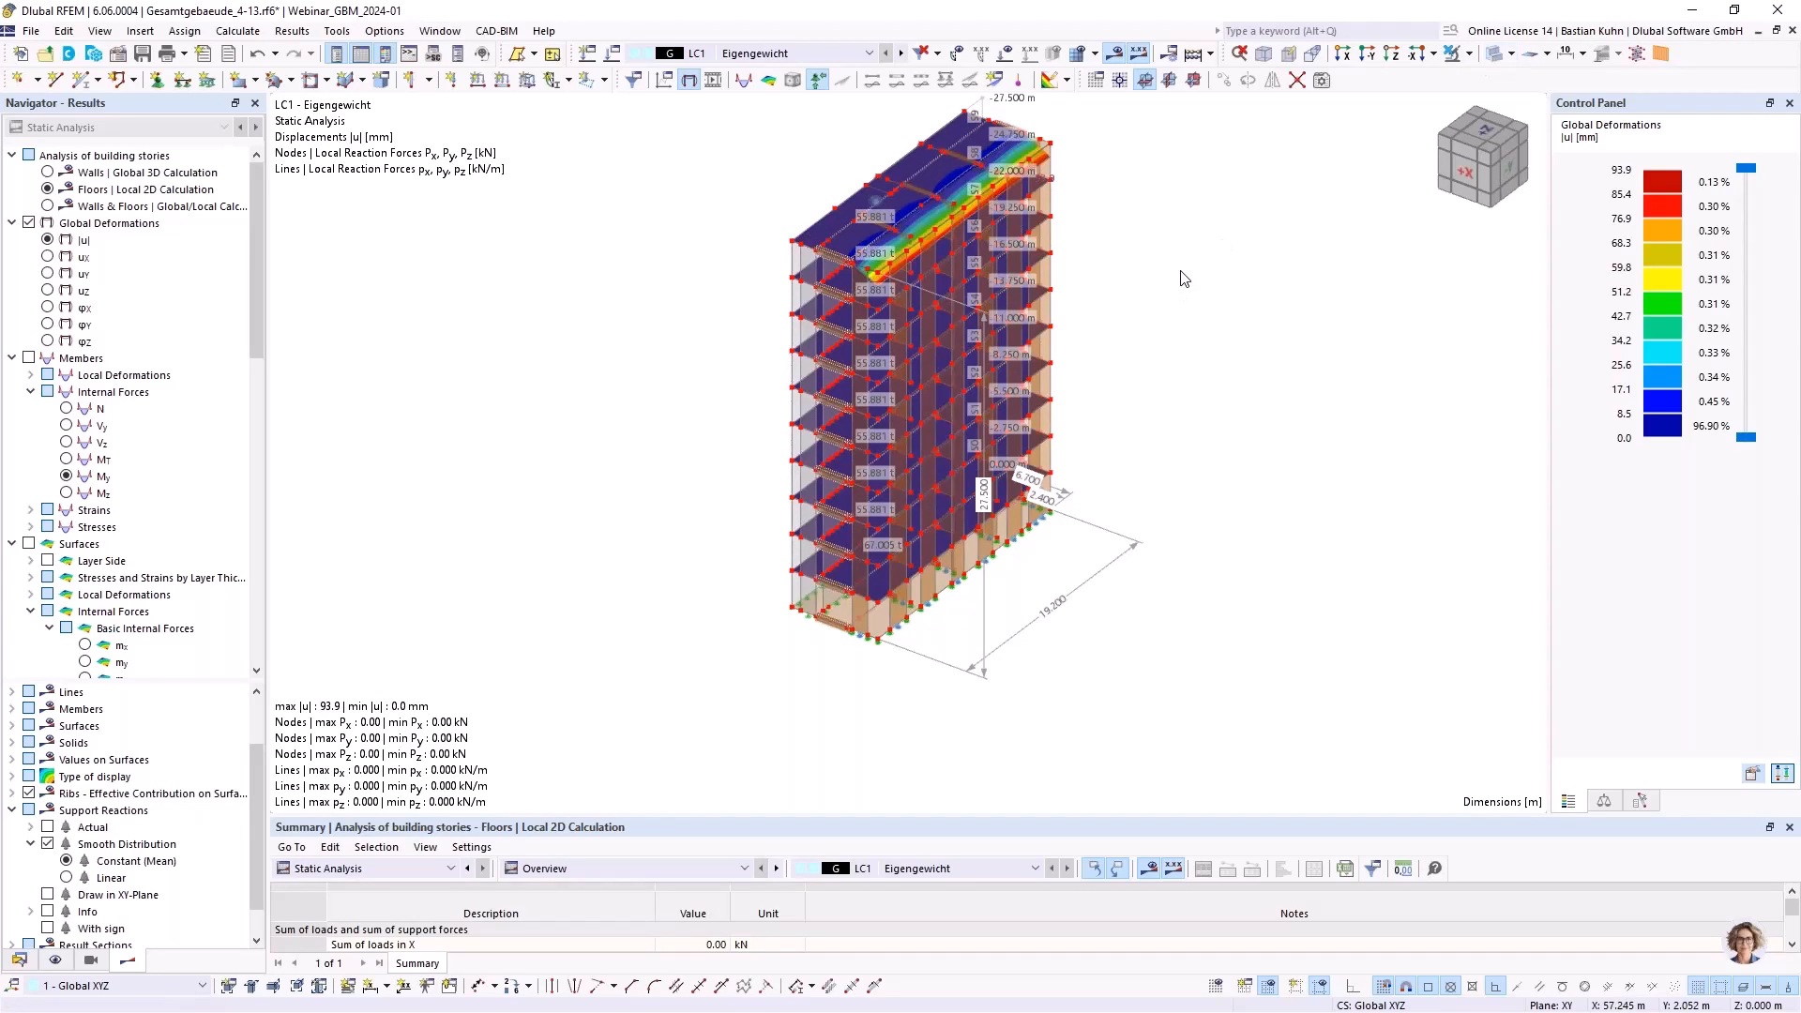
middle_click_drag(1182, 278, 760, 399, "ctrl")
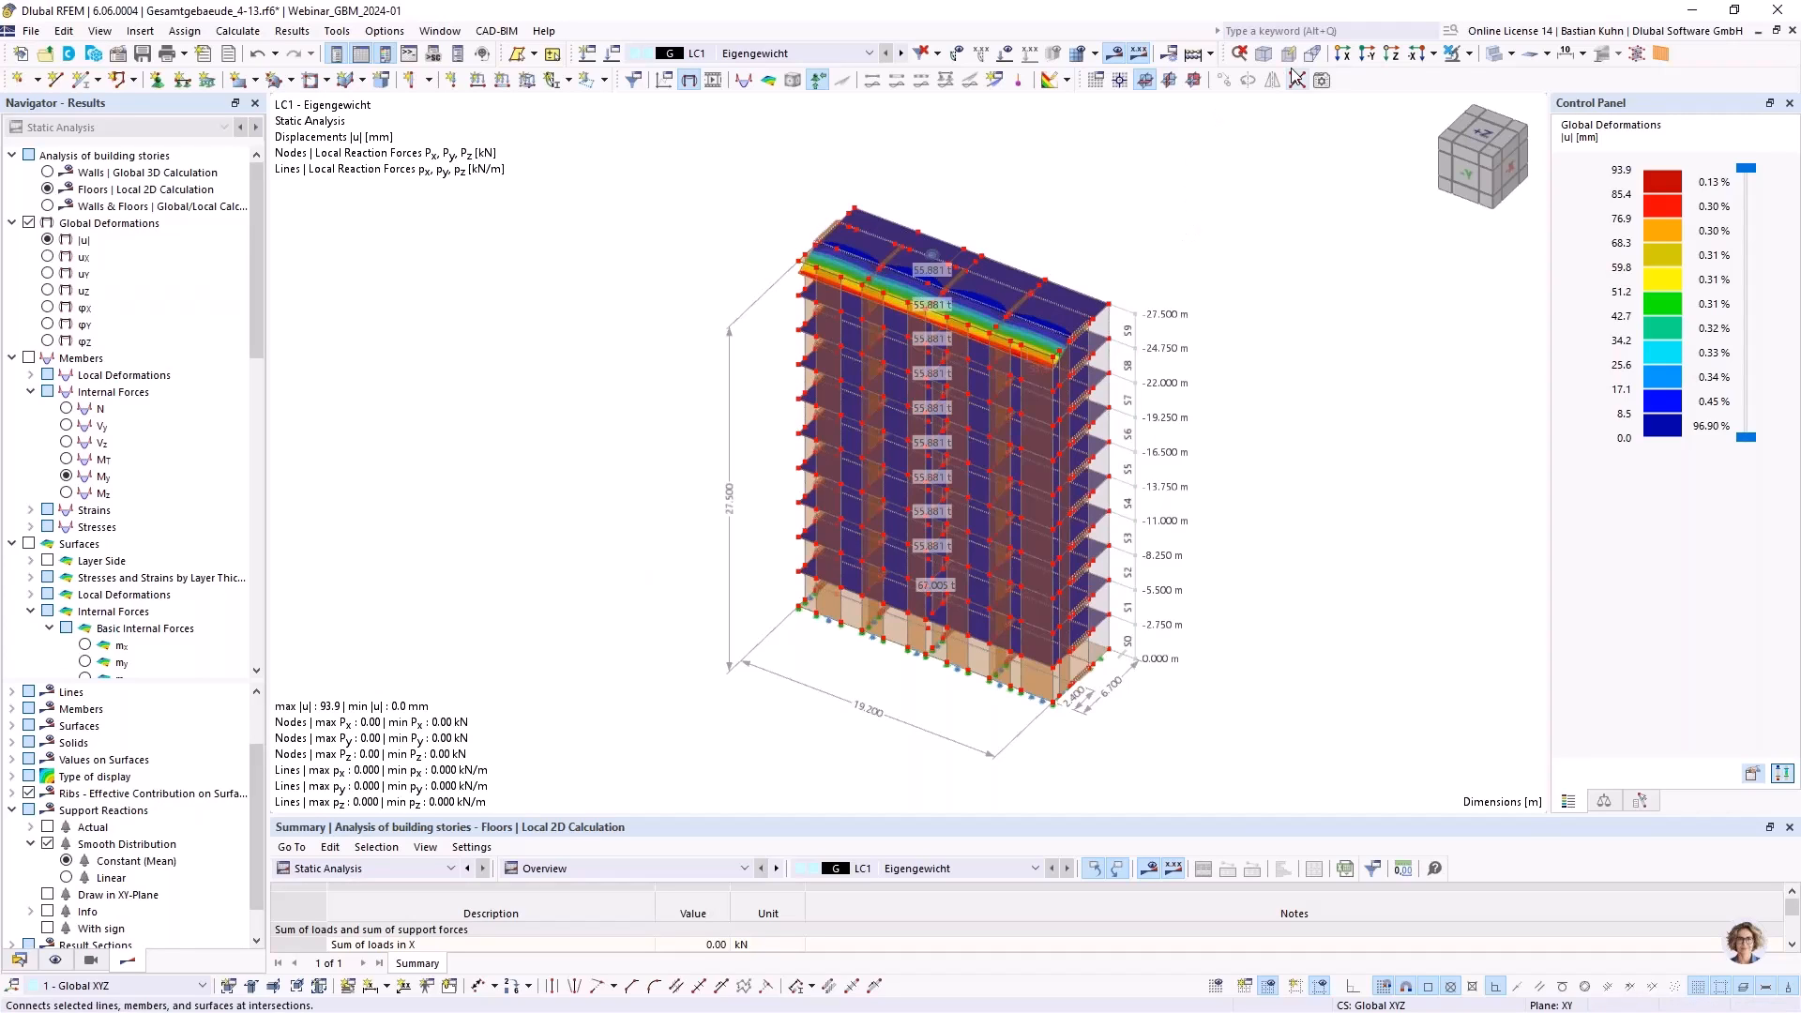
Display the LC1 loads on the building and hide the calculation results
left_click(1471, 55)
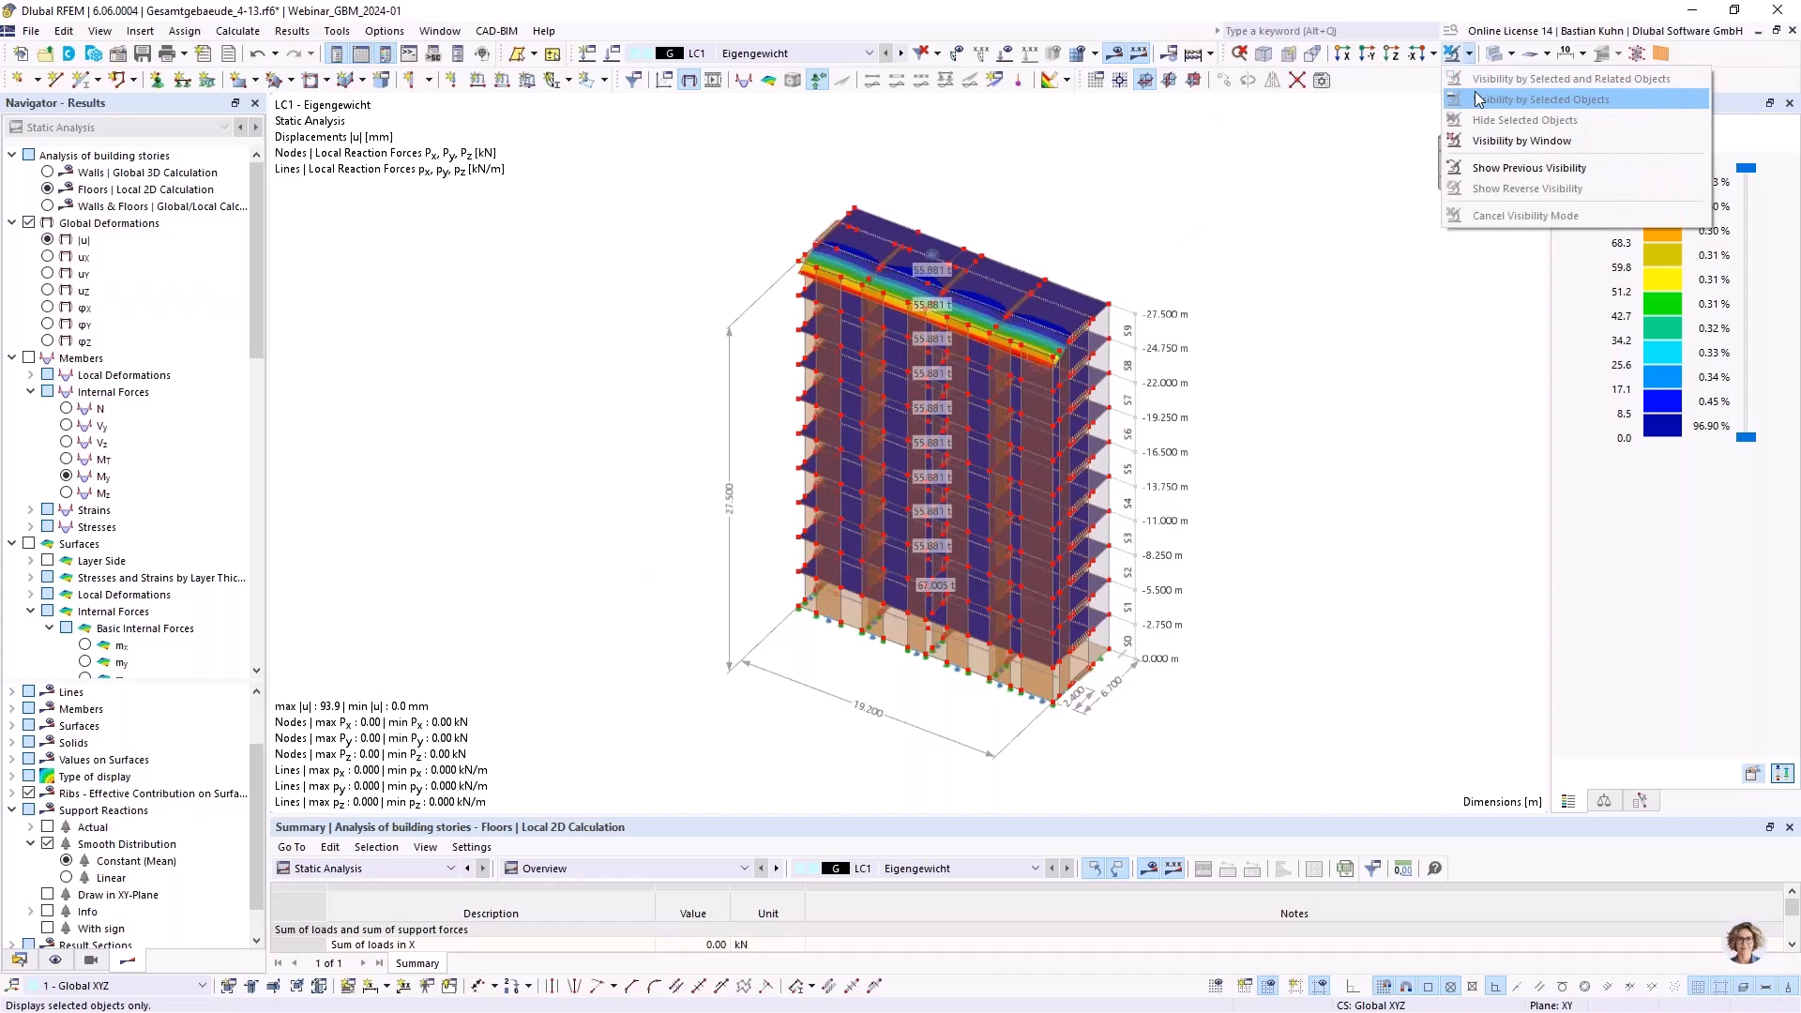
left_click(1472, 55)
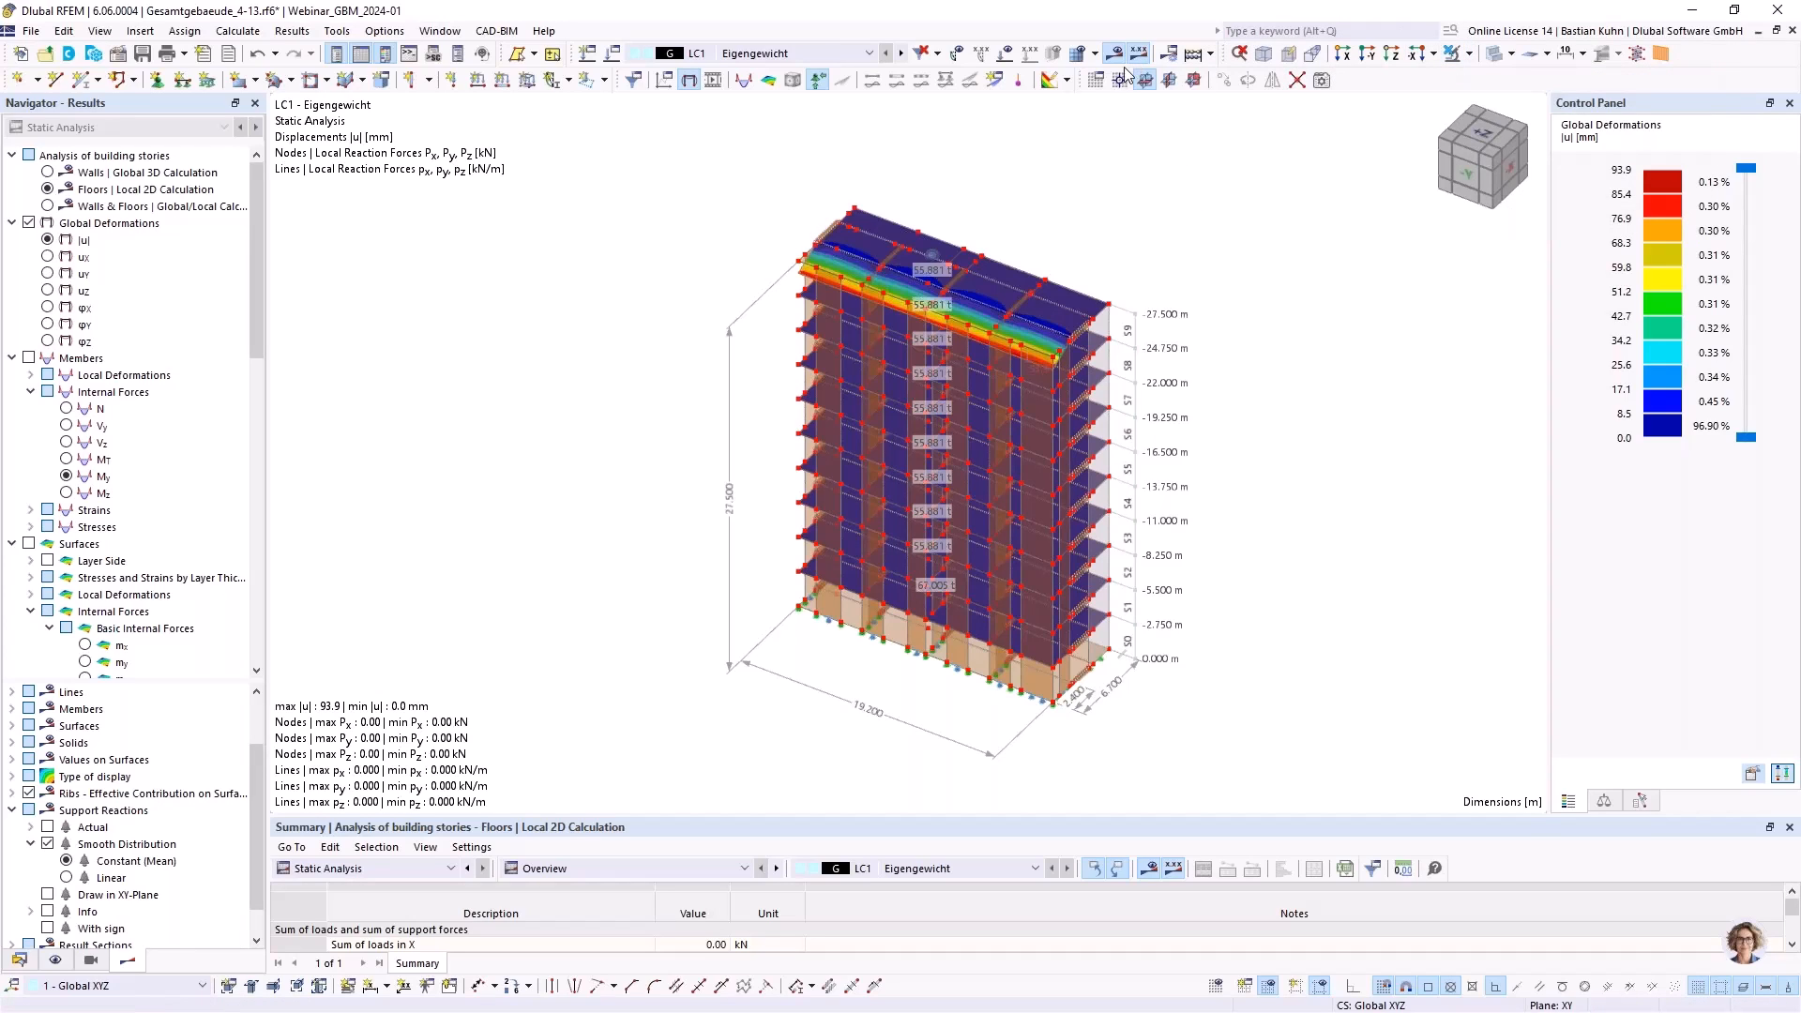
scroll(1025, 354, "up", 2)
middle_click_drag(979, 352, 927, 295)
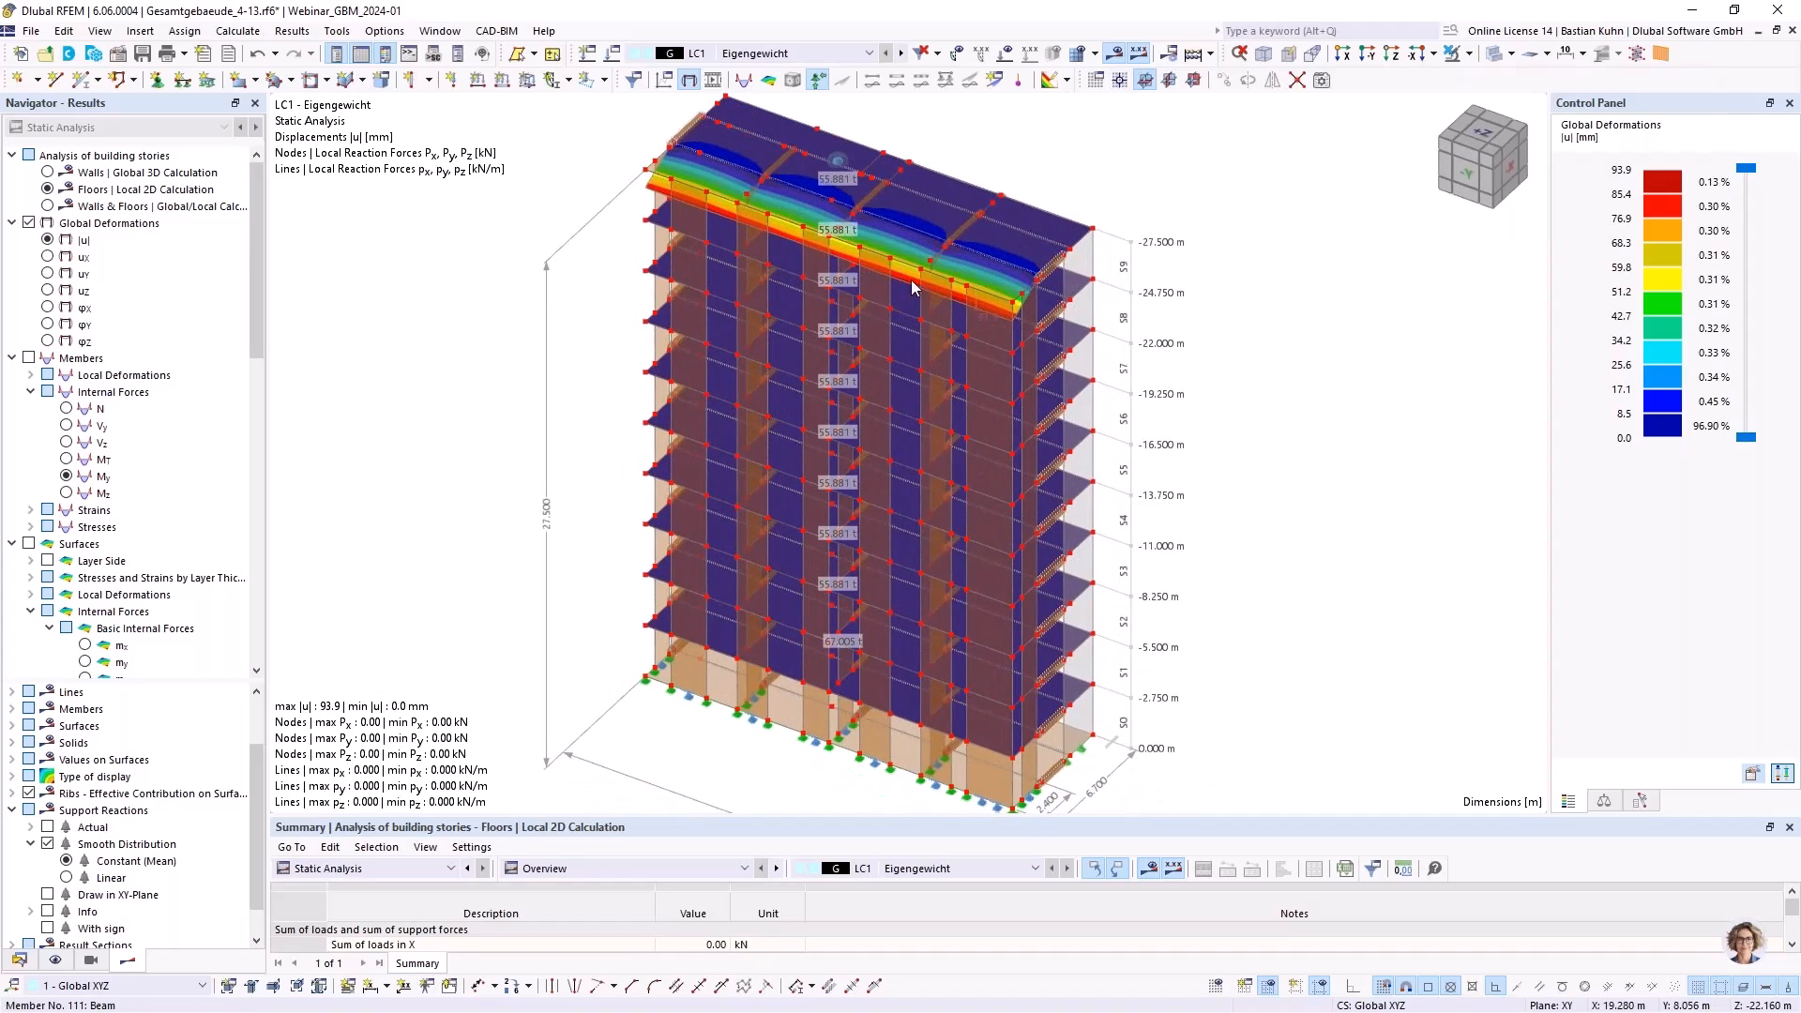
left_click(1006, 53)
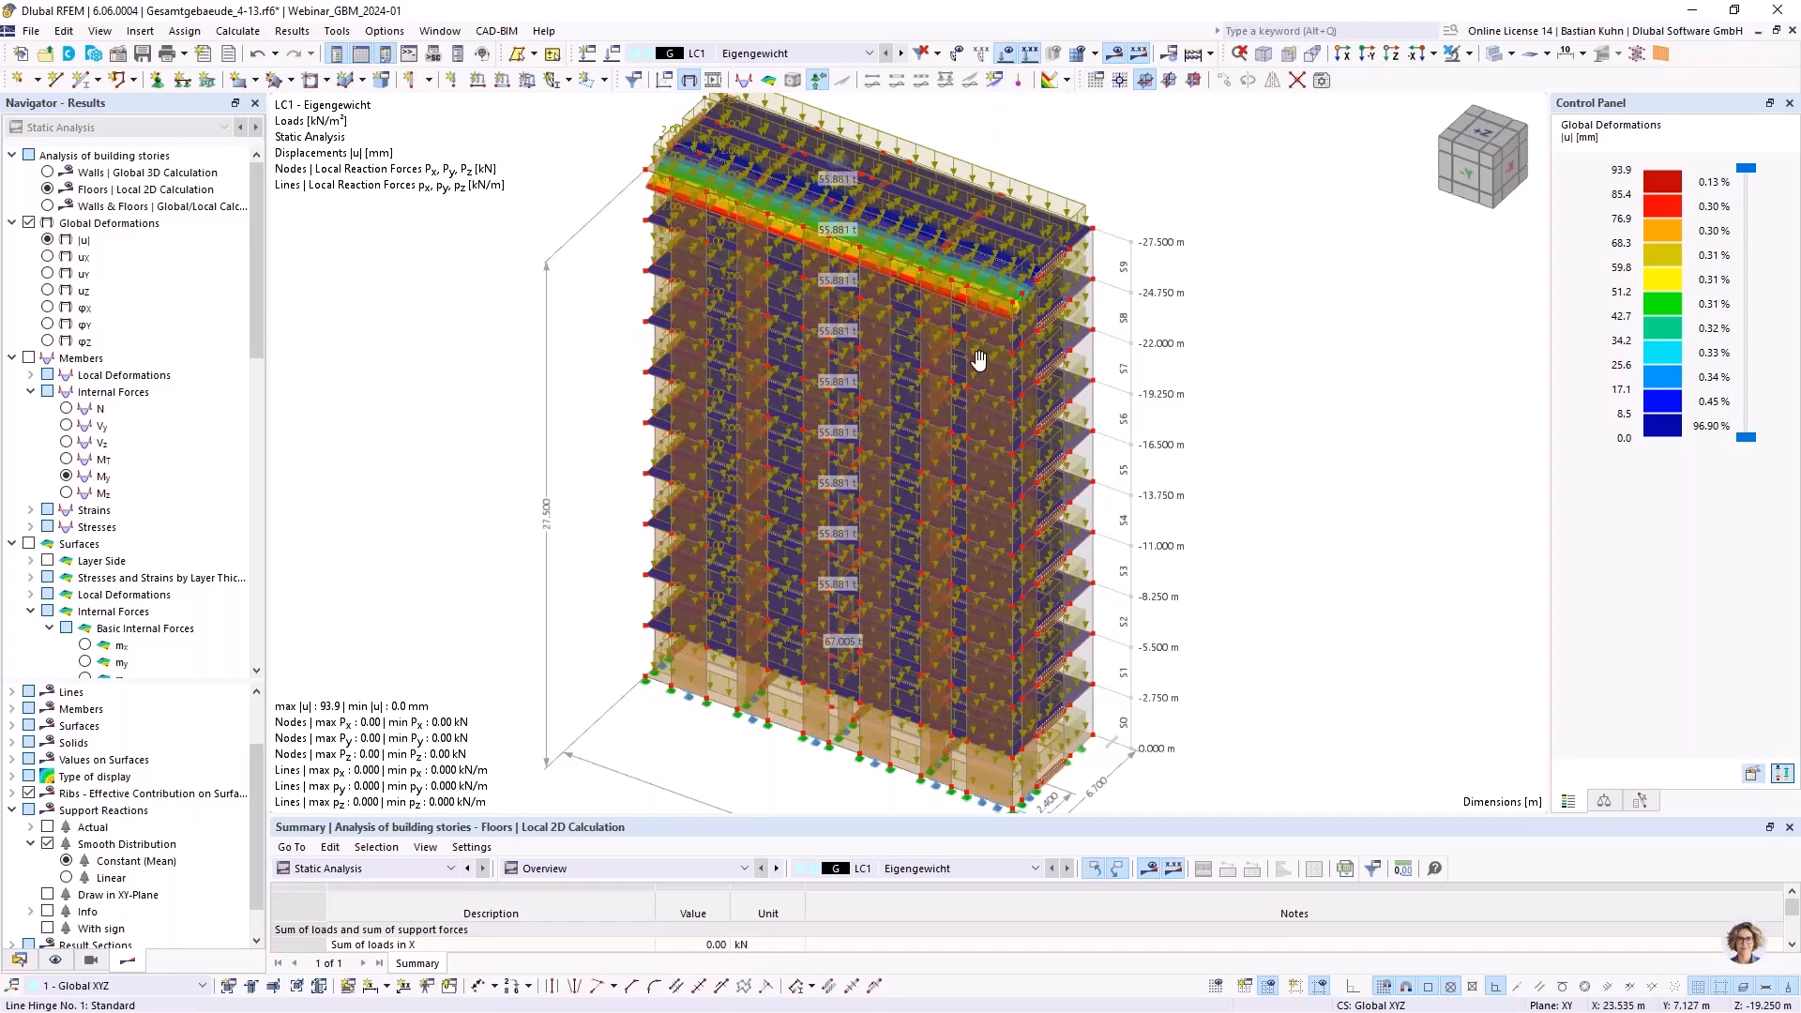
middle_click_drag(979, 360, 1037, 257)
left_click(1115, 54)
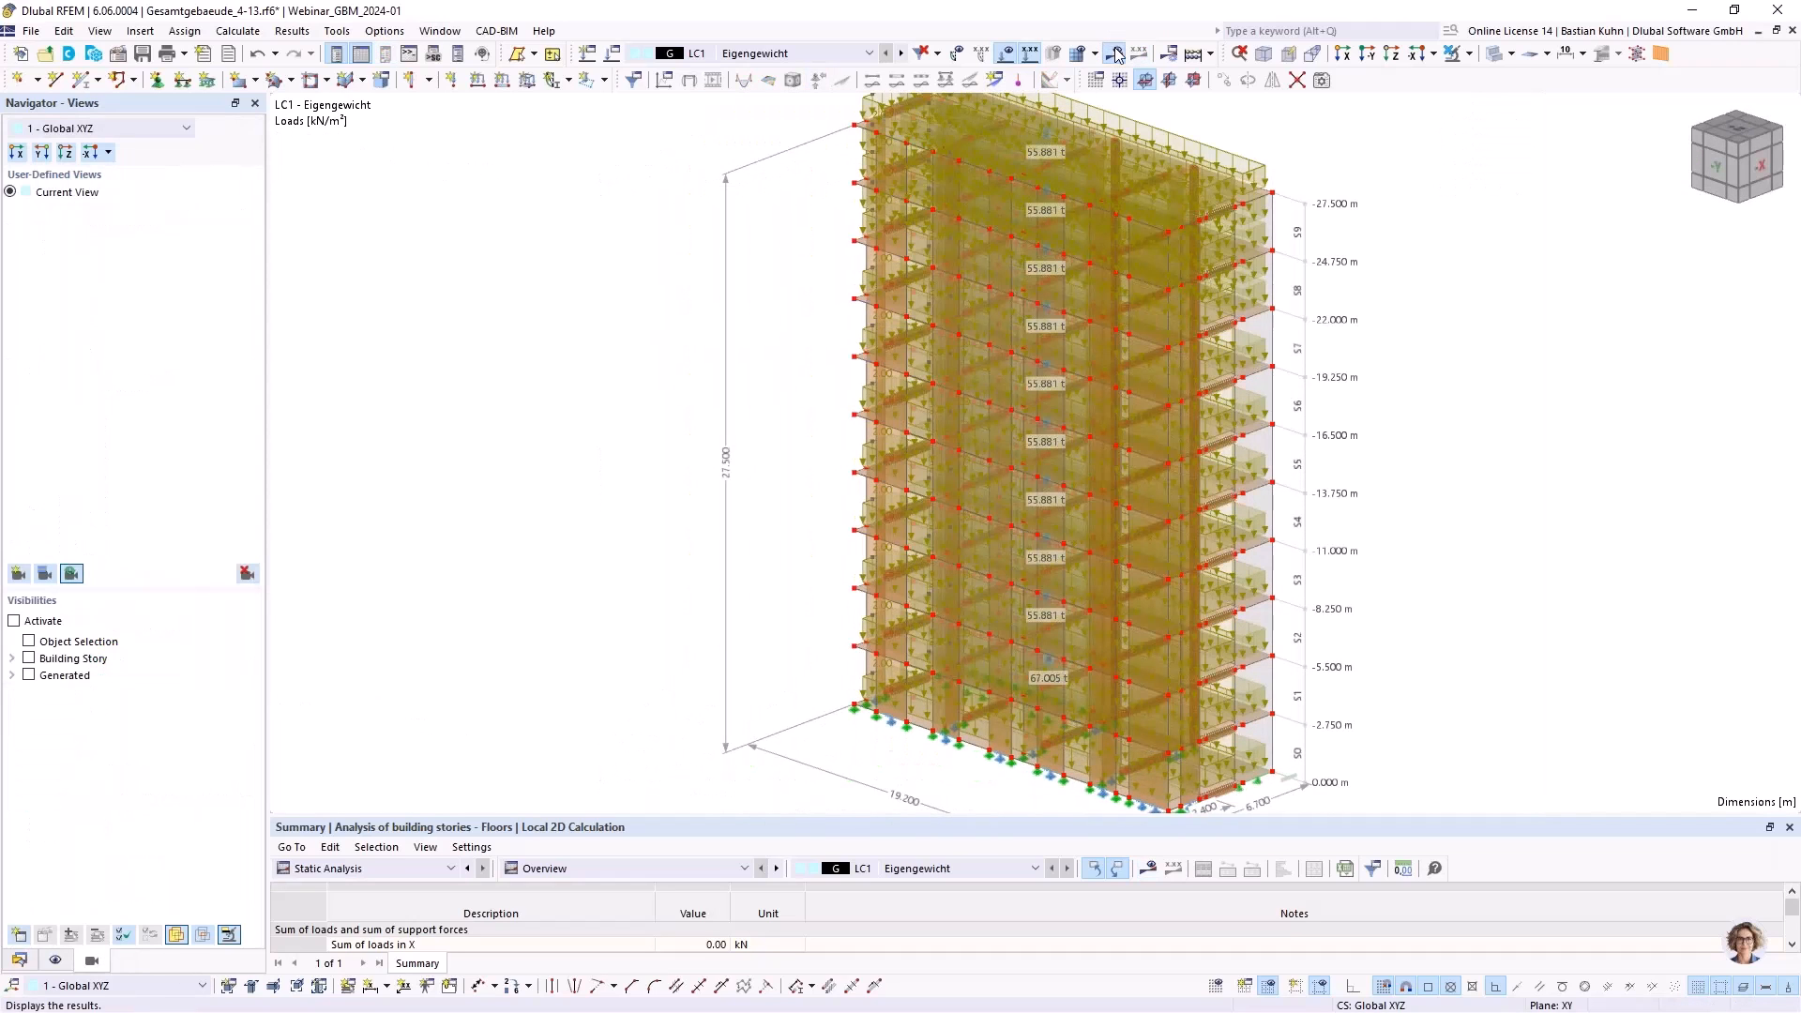
Show the model as a wireframe with the local 2D results and examine the deformations of the floor slabs
left_click(1074, 59)
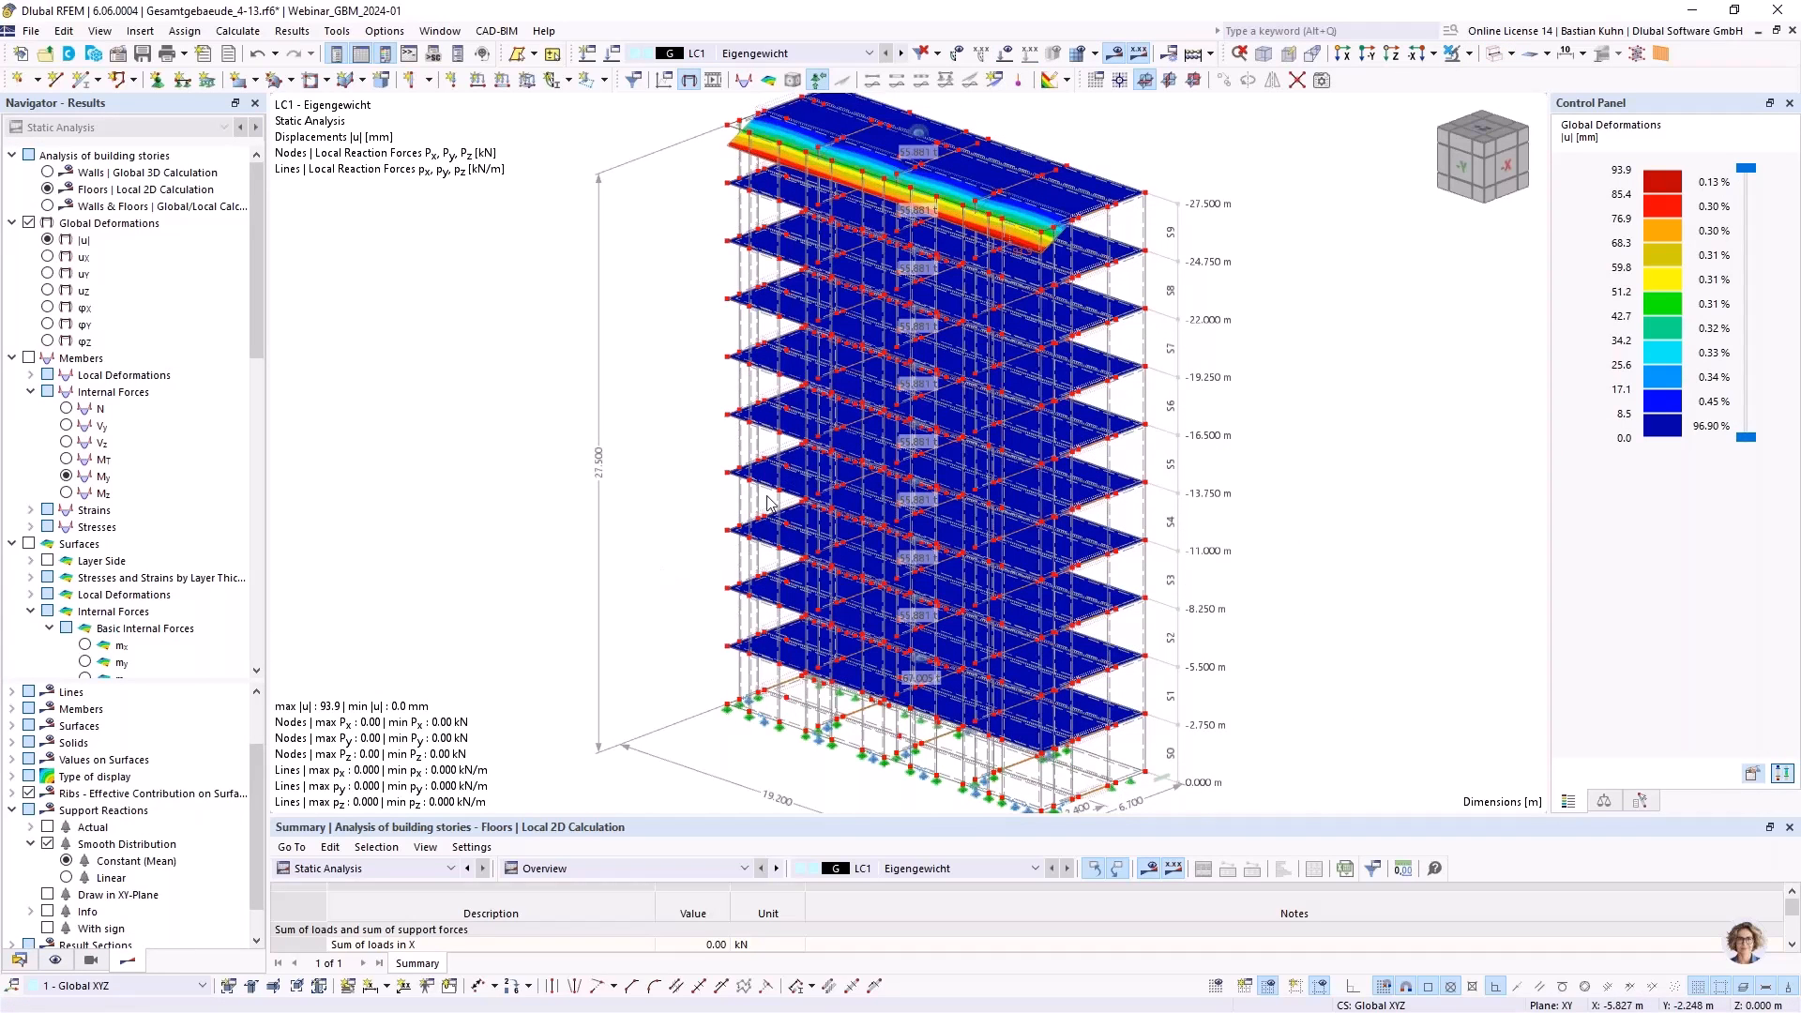
middle_click_drag(783, 496, 734, 596)
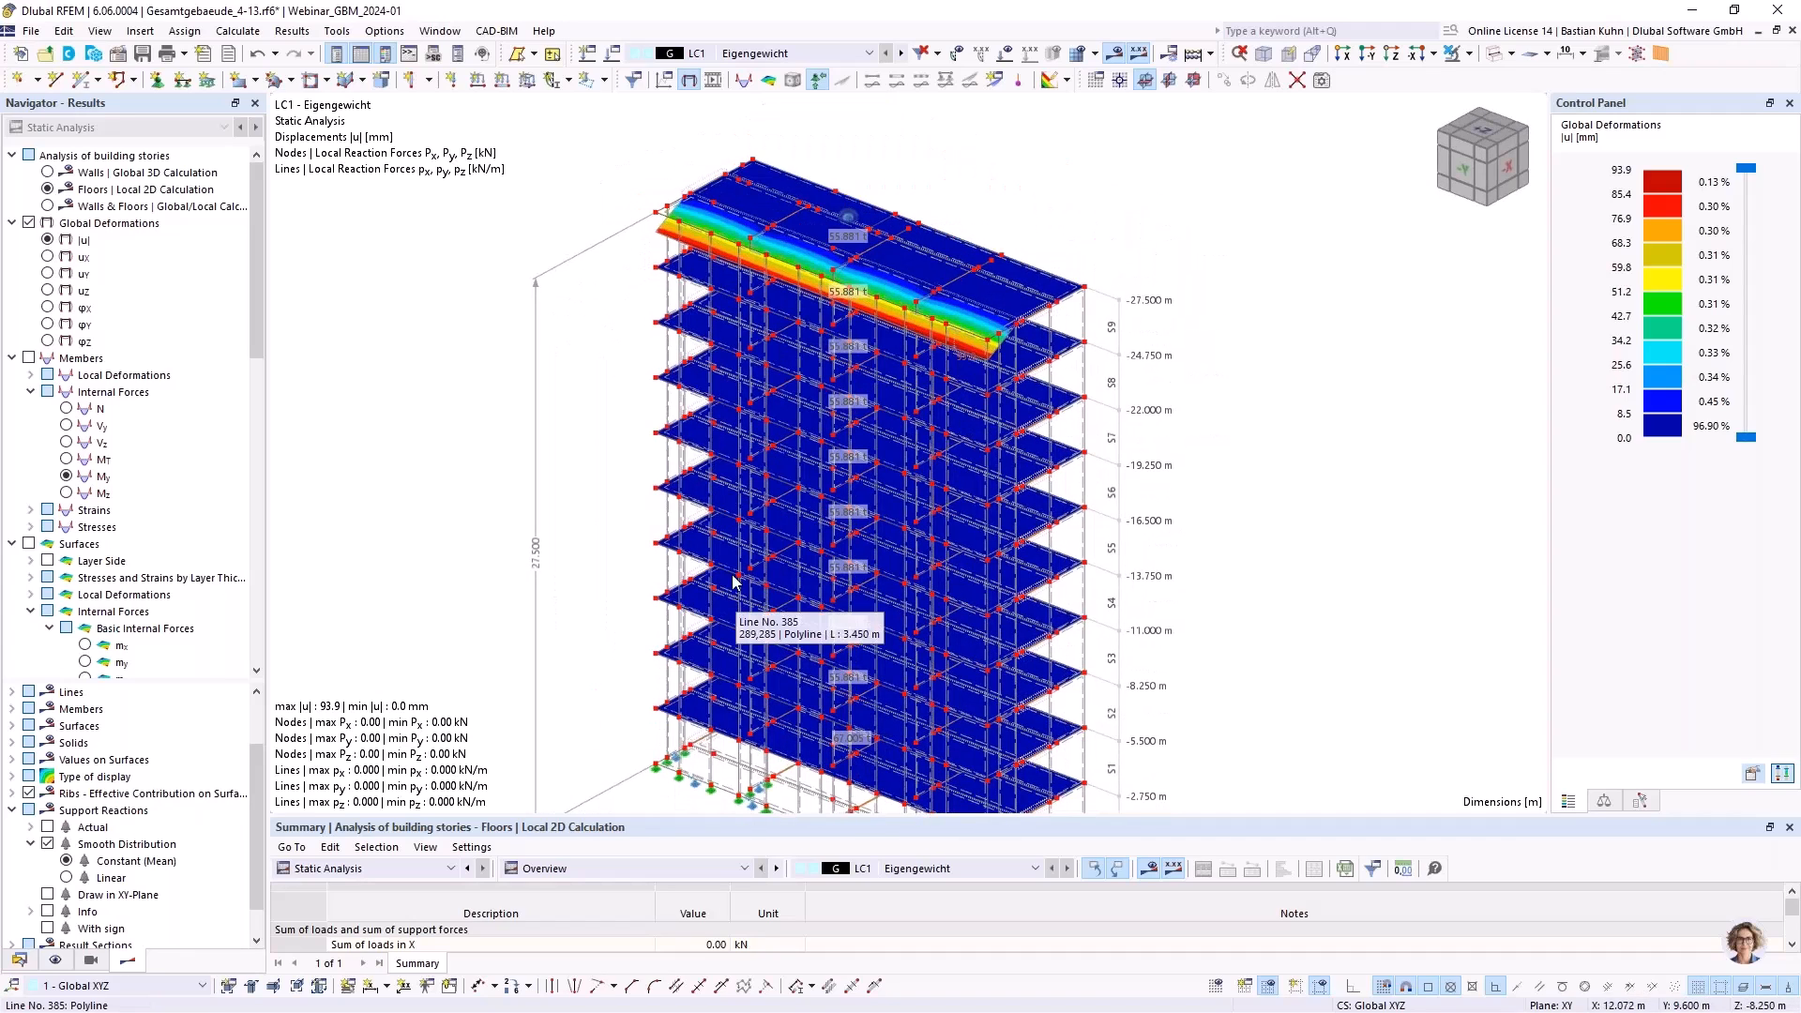
scroll(733, 582, "down", 2)
scroll(782, 490, "down", 1)
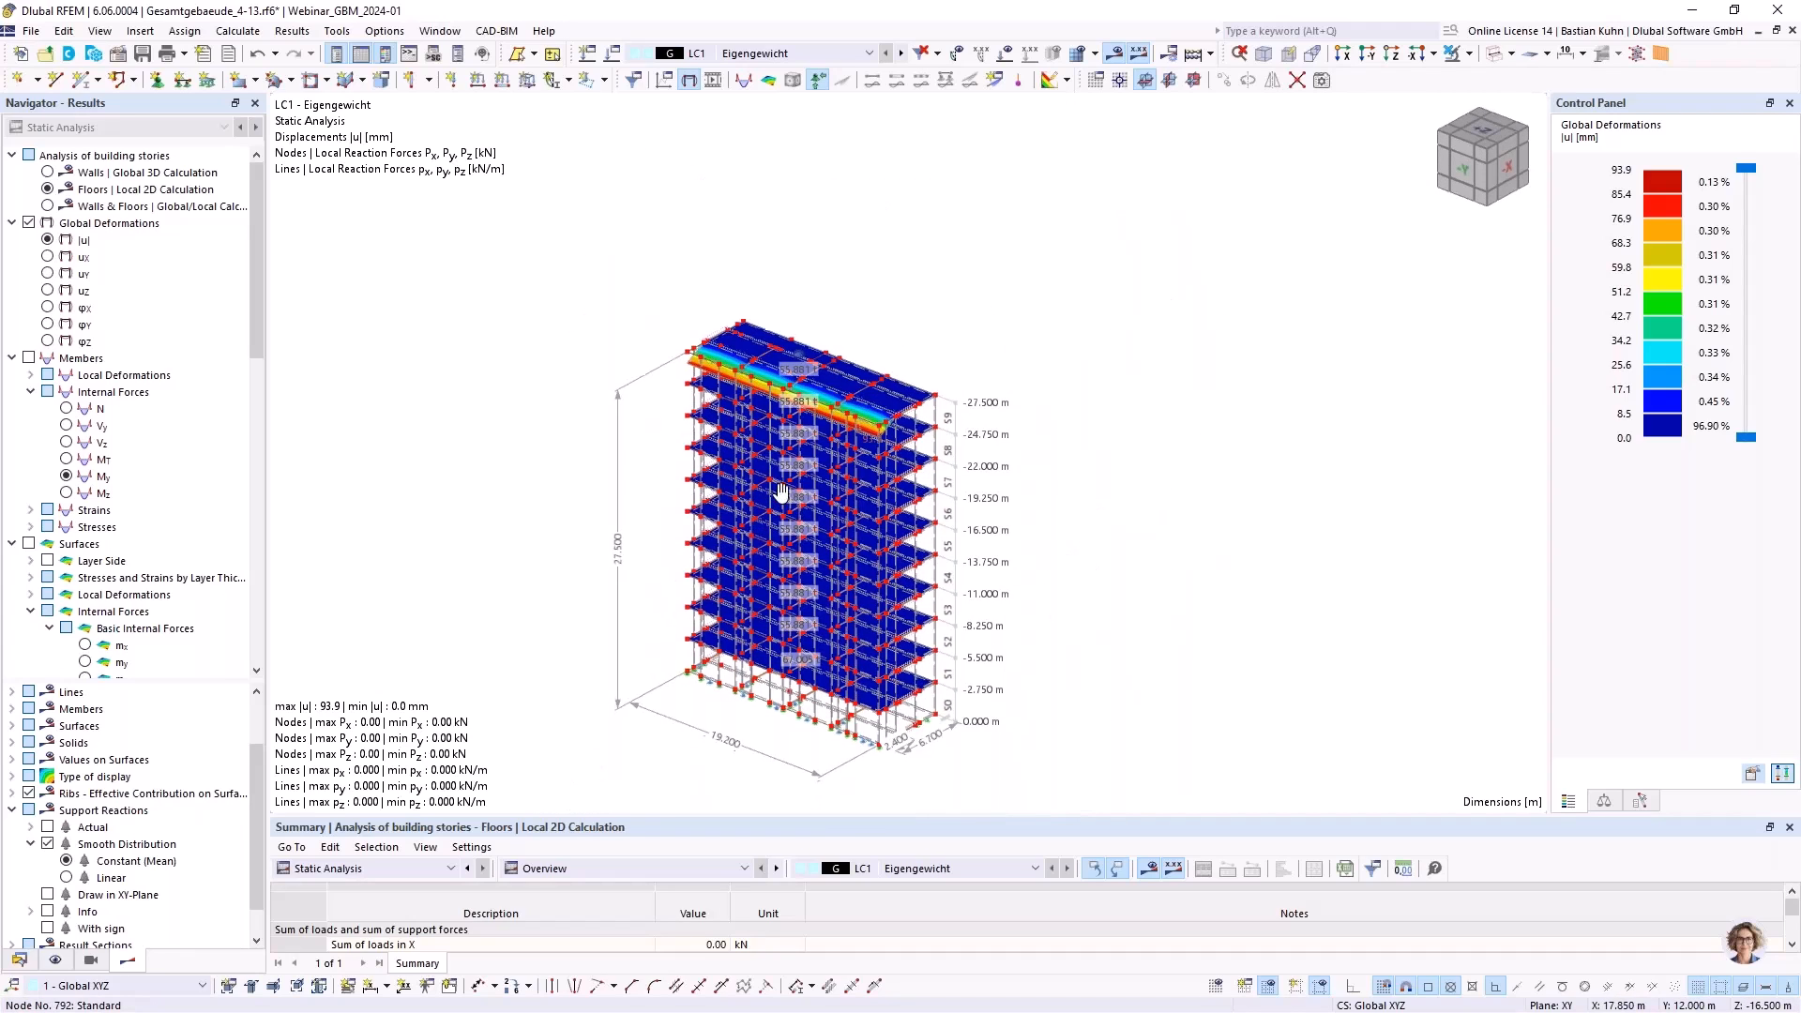
middle_click_drag(781, 493, 858, 366)
scroll(856, 366, "up", 1)
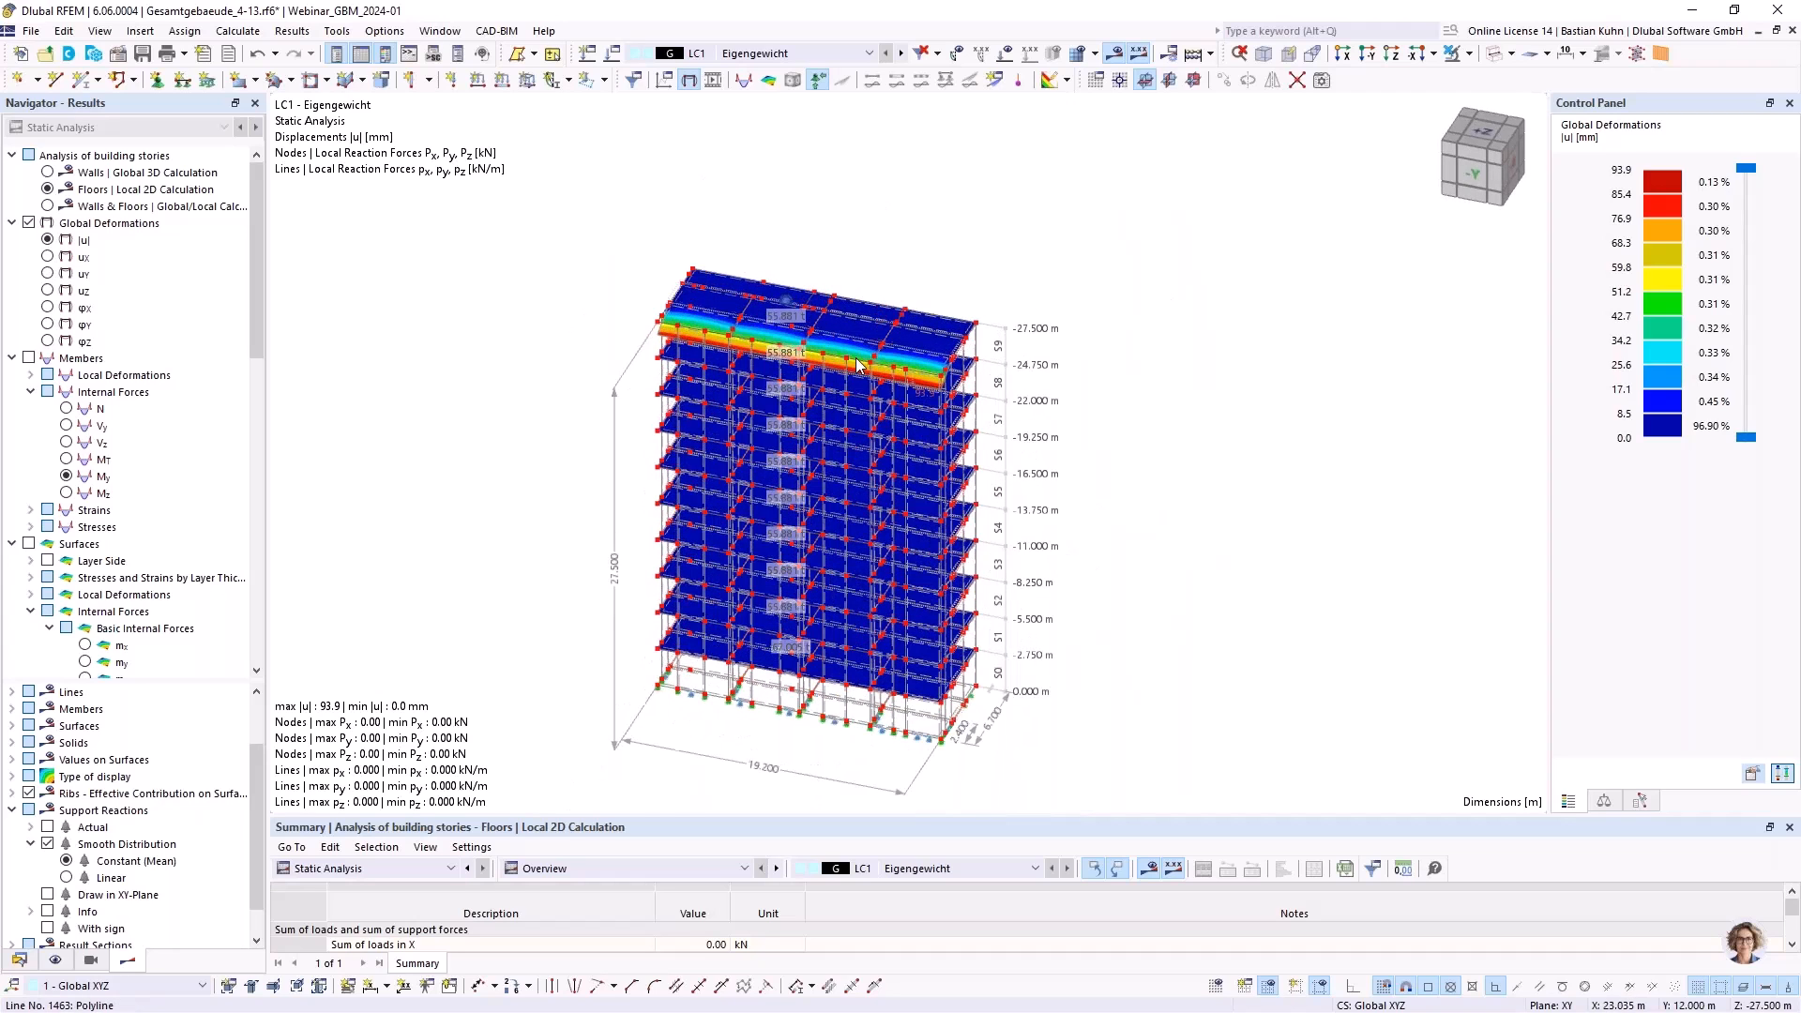
scroll(856, 366, "up", 2)
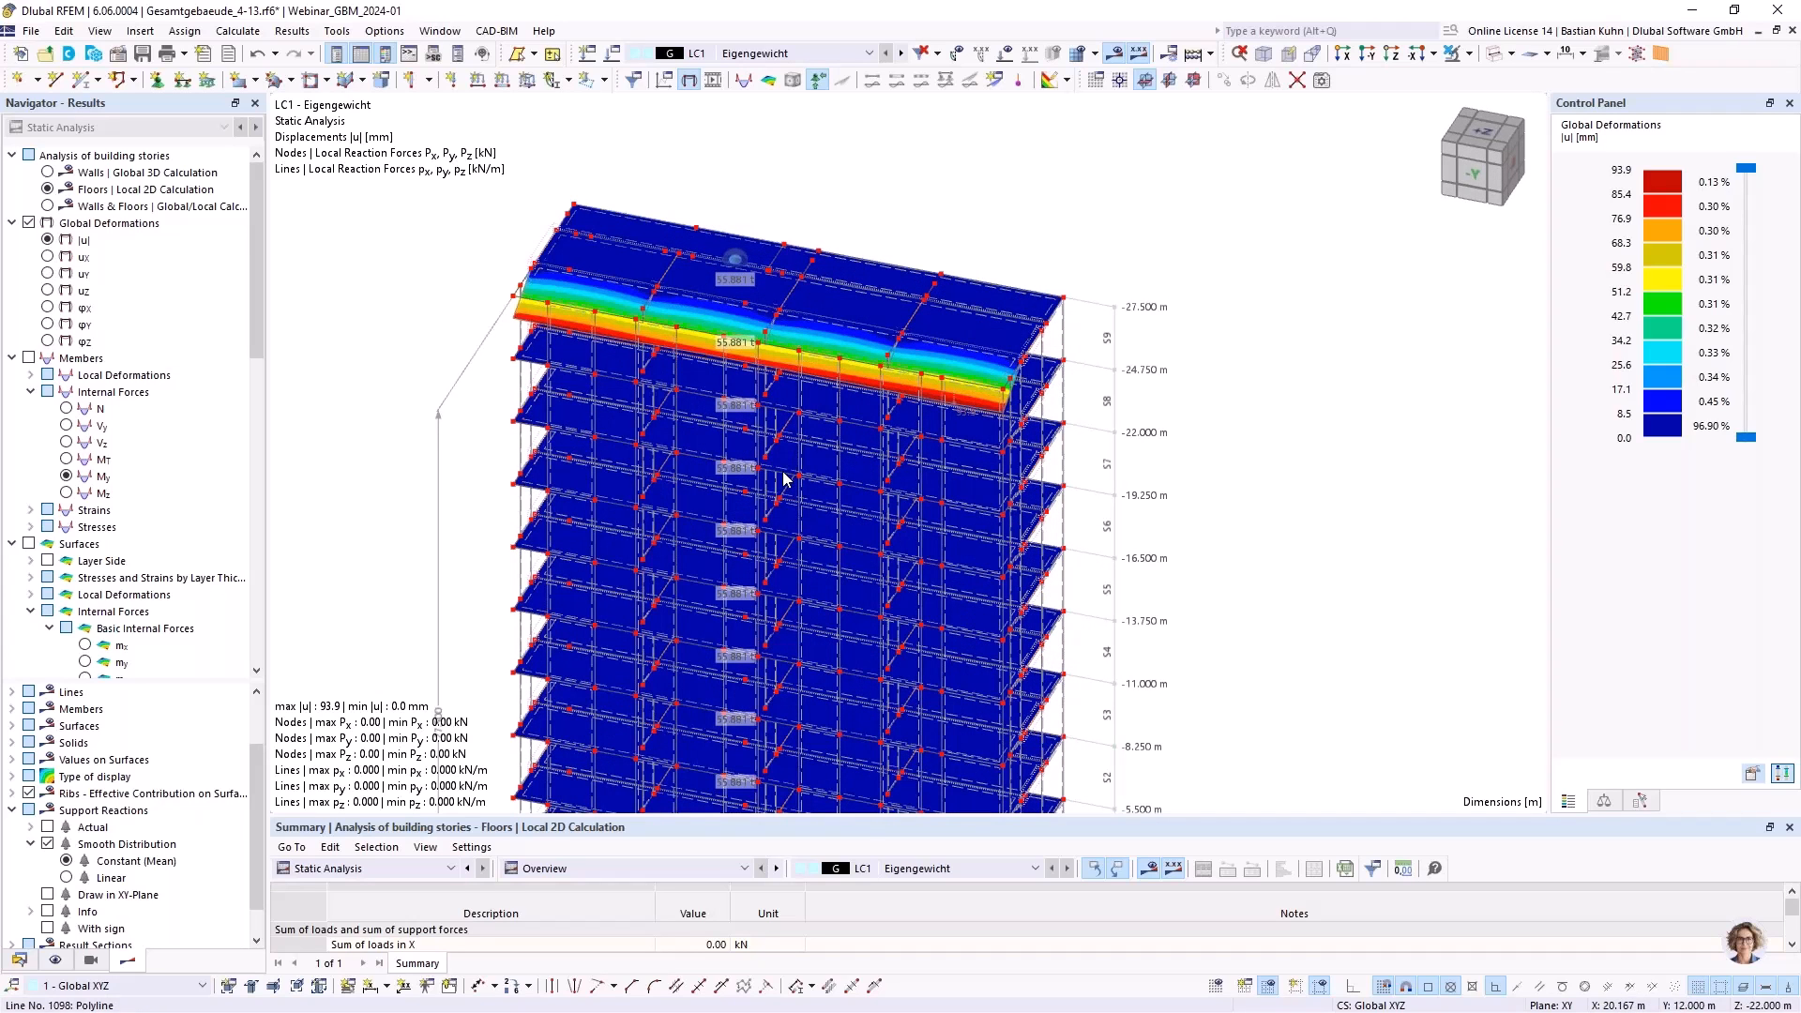
scroll(313, 301, "down", 1)
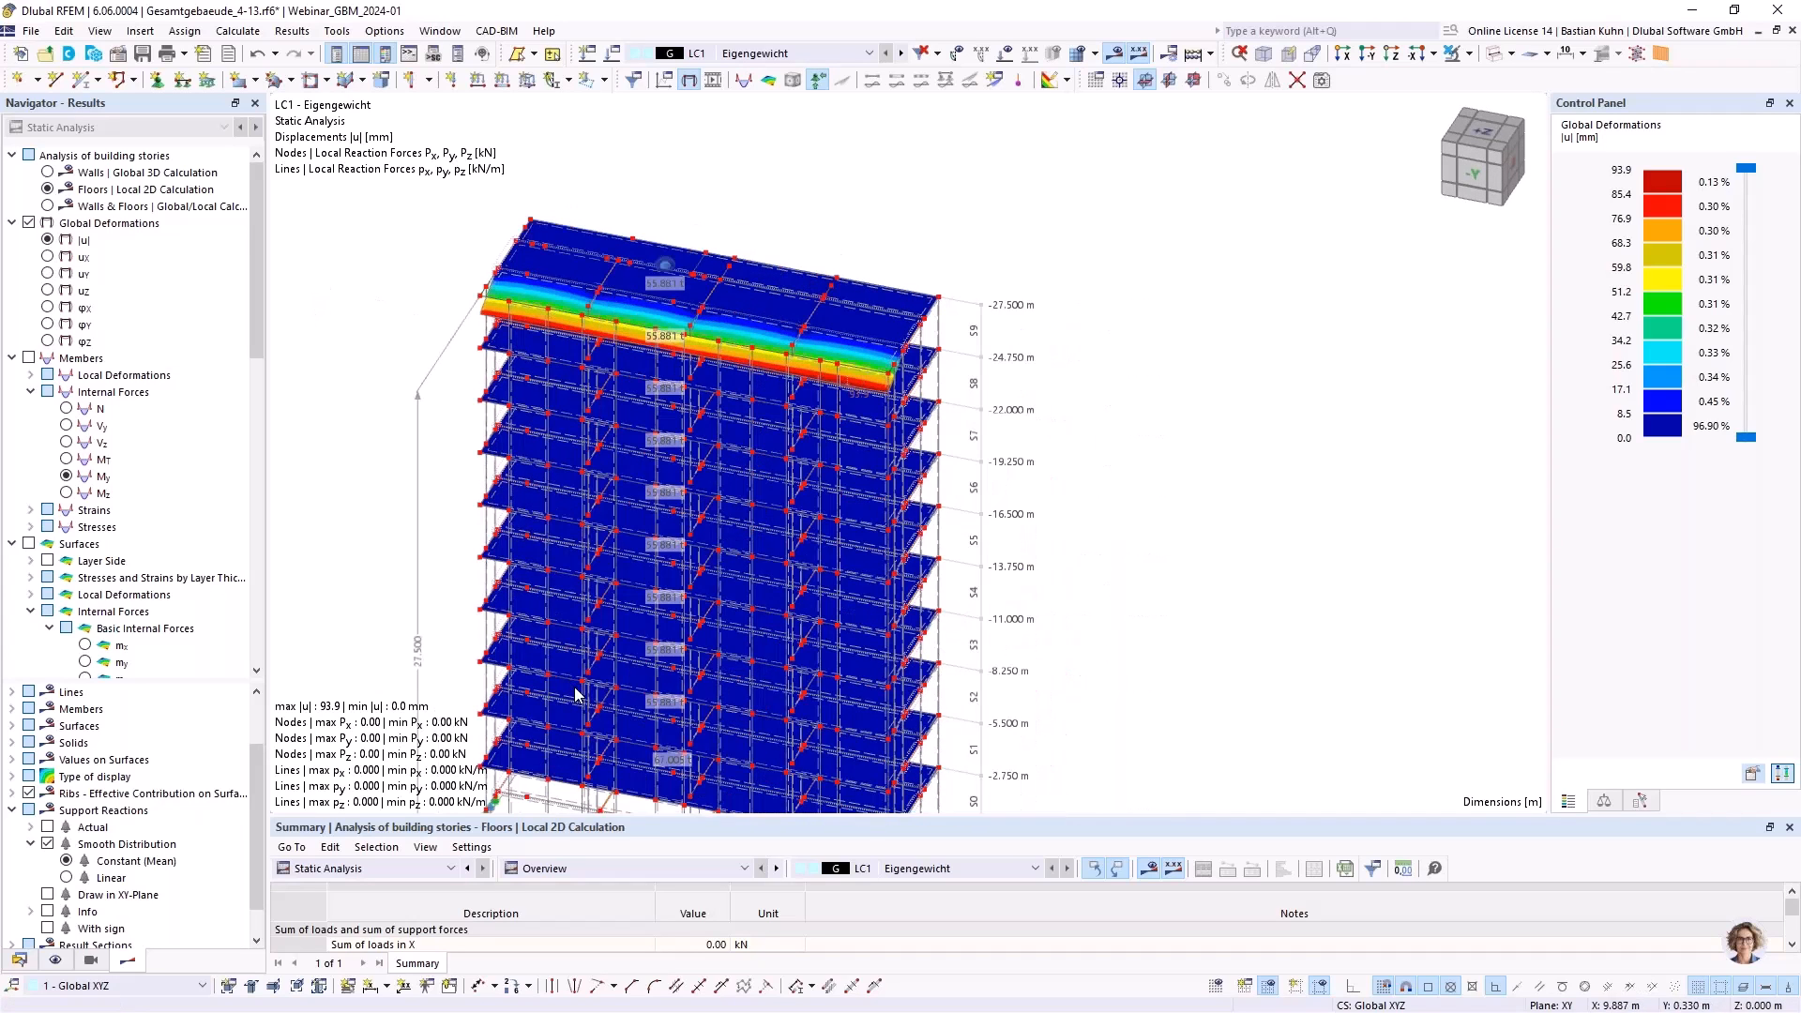
scroll(576, 694, "down", 1)
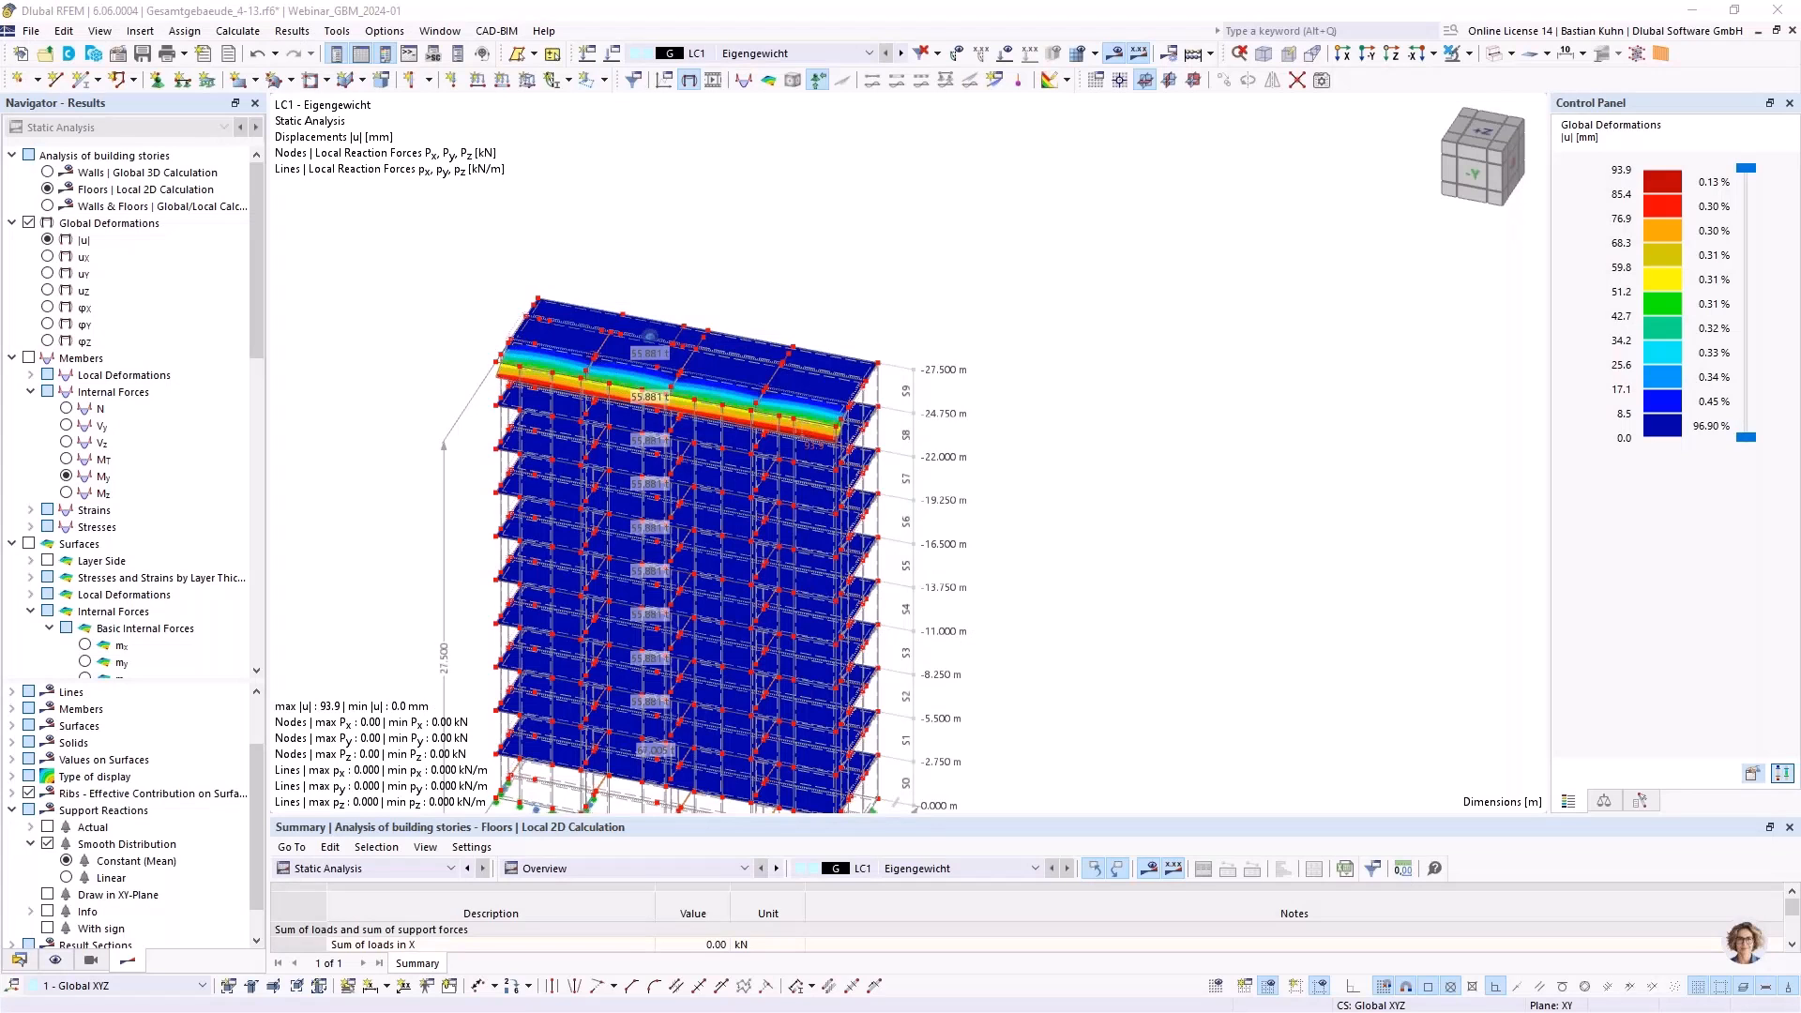
Switch to the Gesamtgebaeude_4-13_backup.rf6 model and display its LC1 global deformations with the building stories result types expanded
left_click_drag(1800, 279, 683, 3)
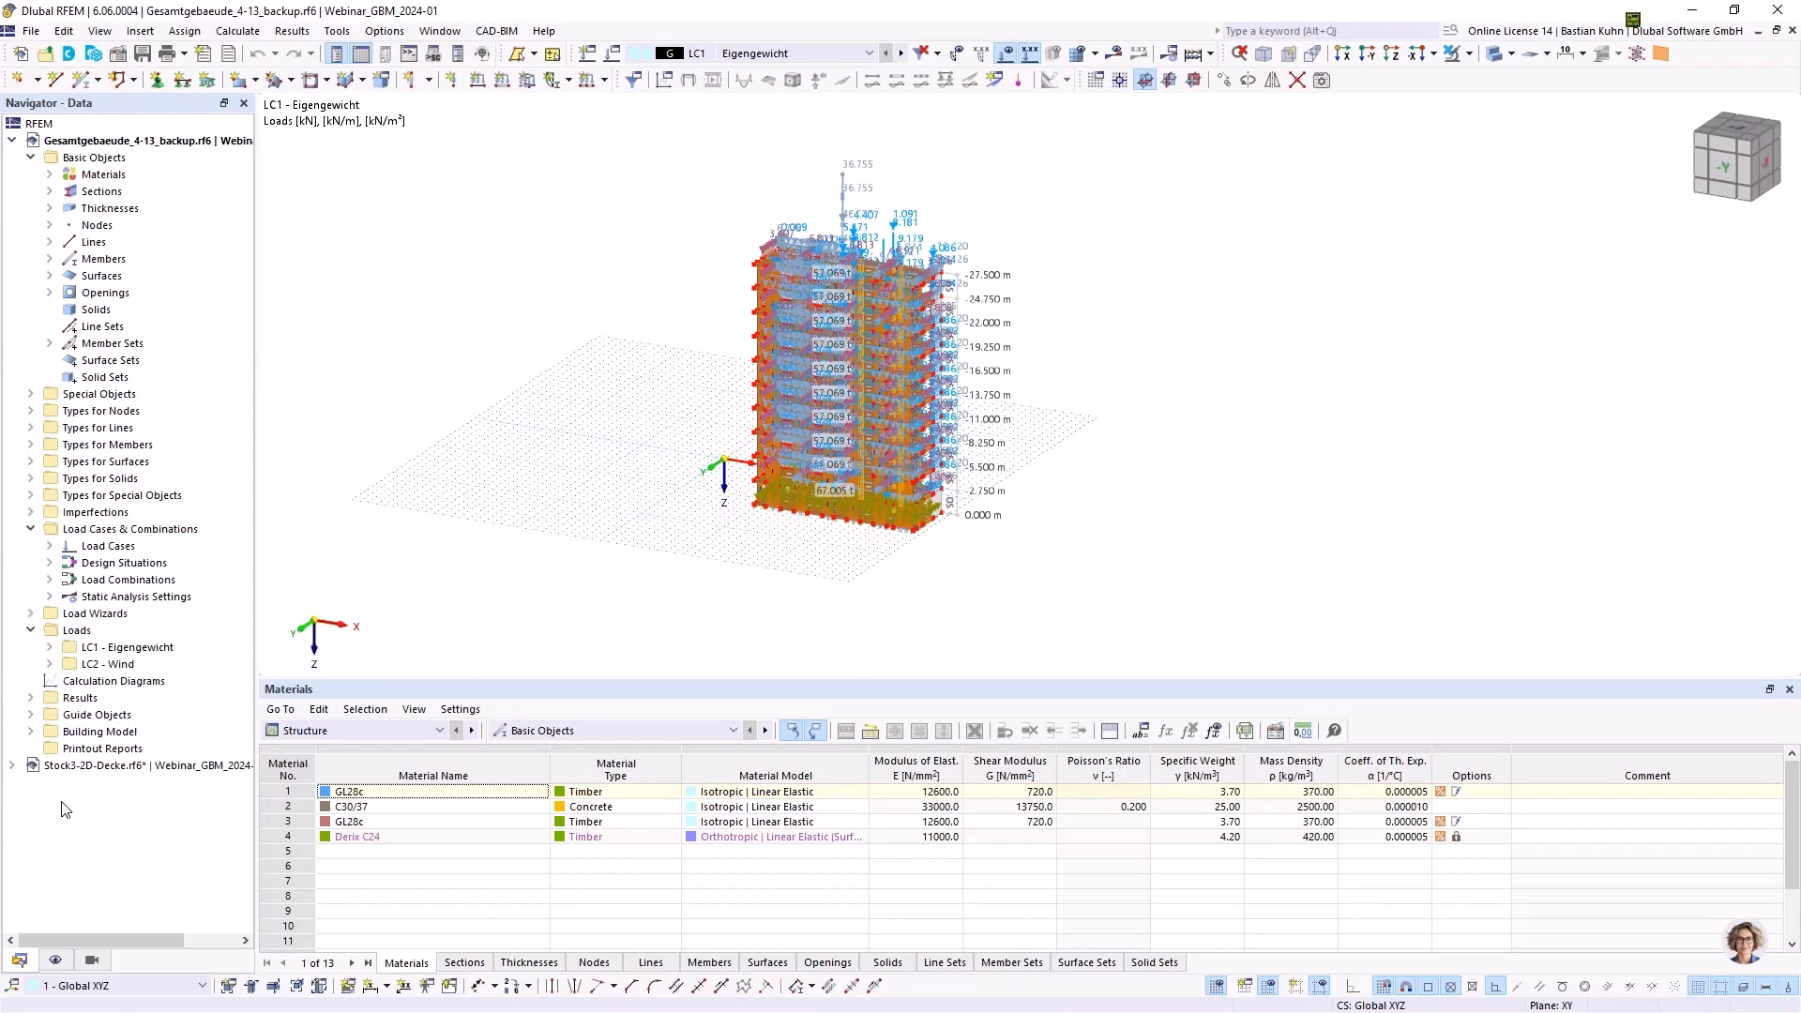
left_click(1118, 55)
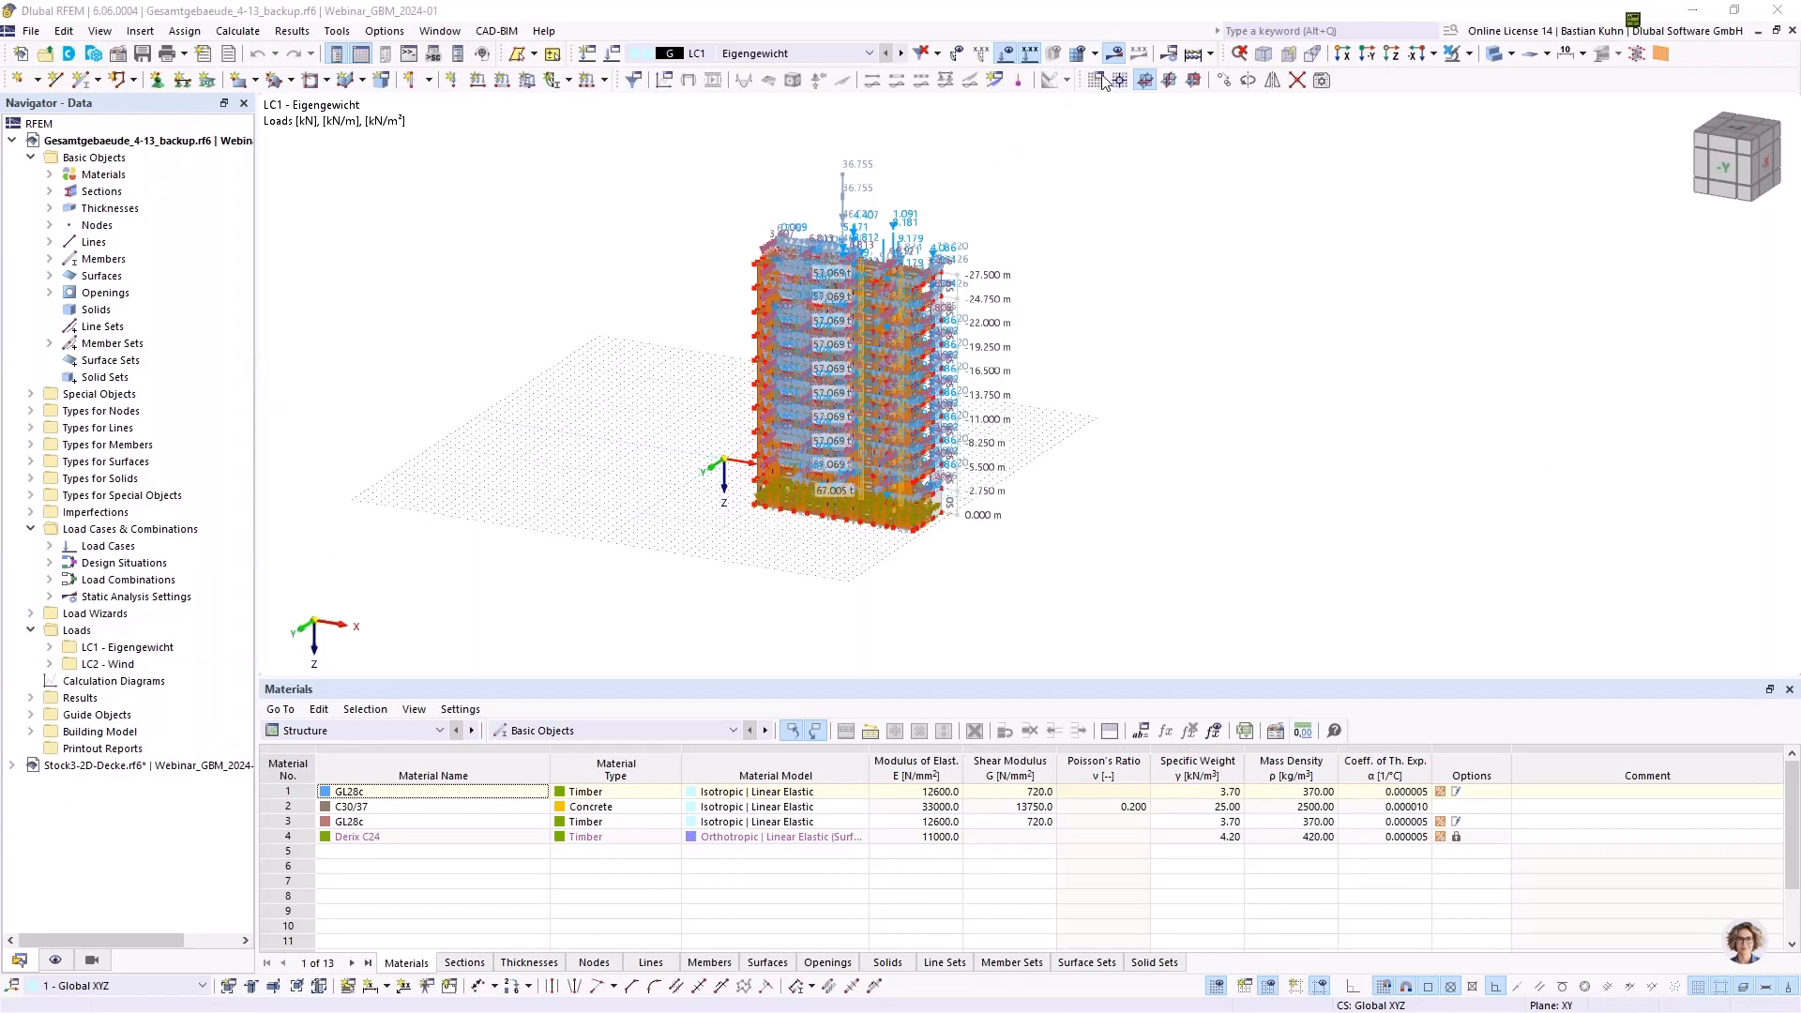
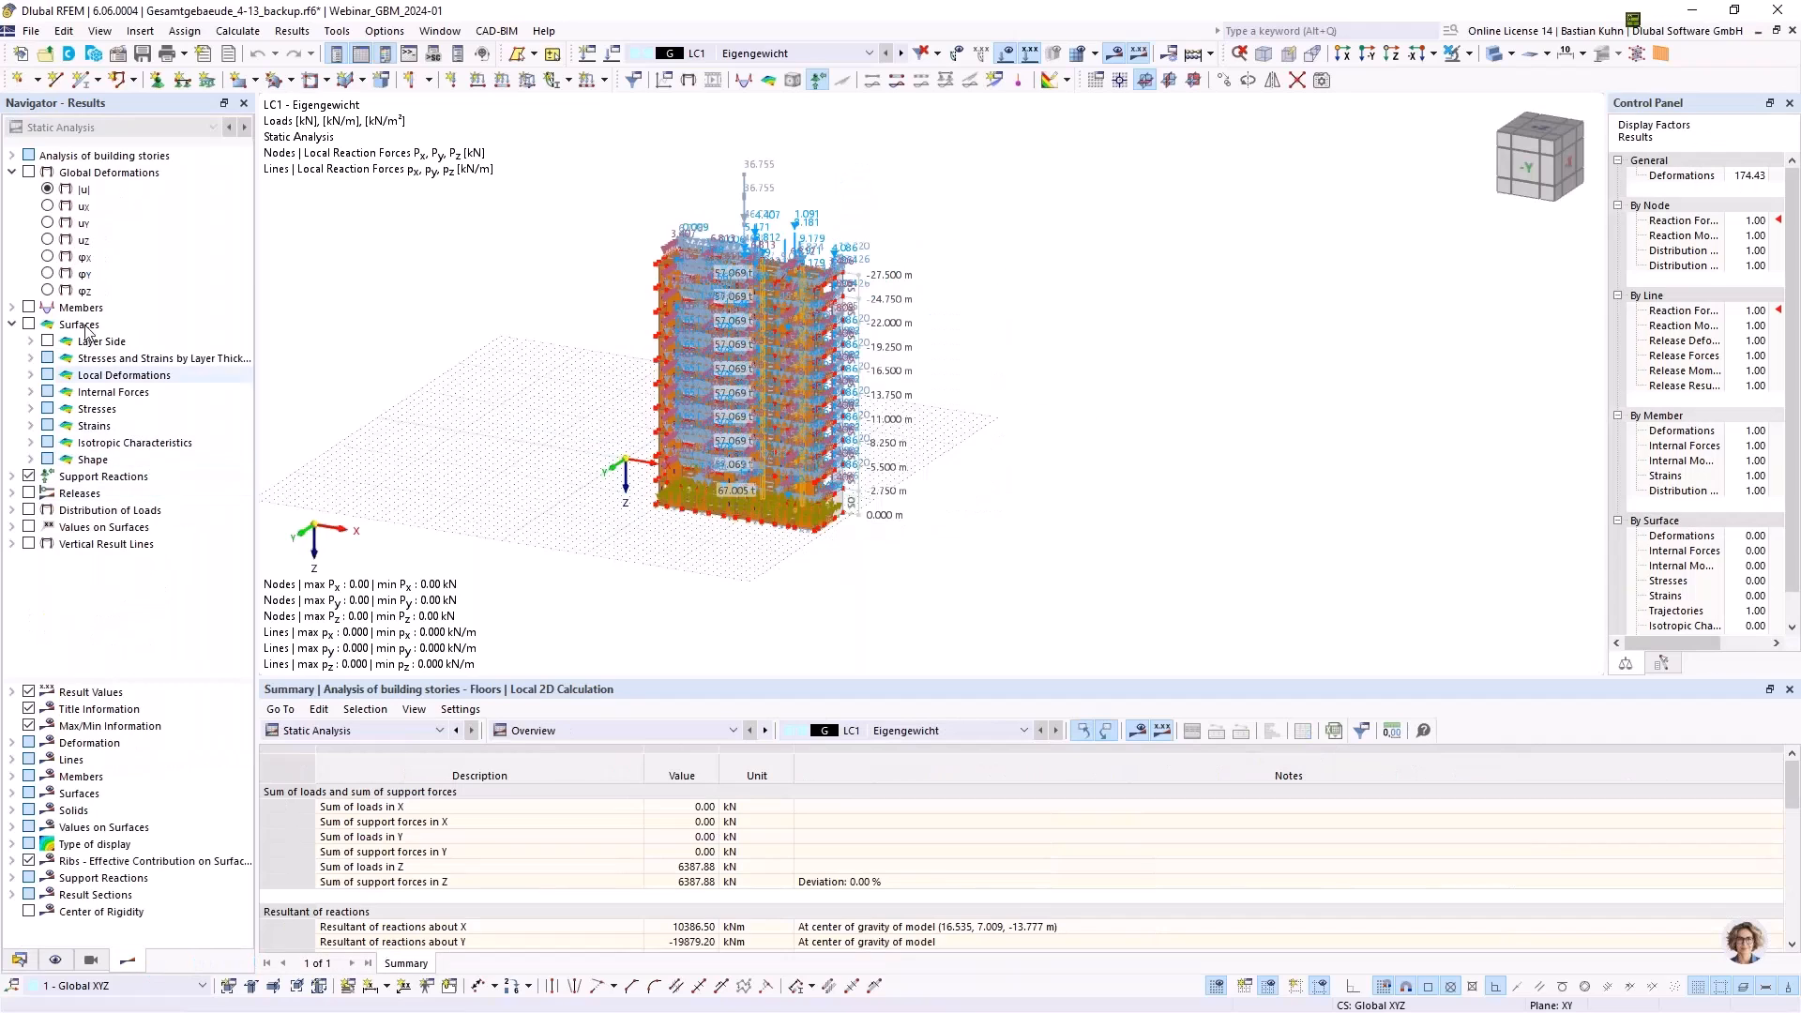
left_click(29, 172)
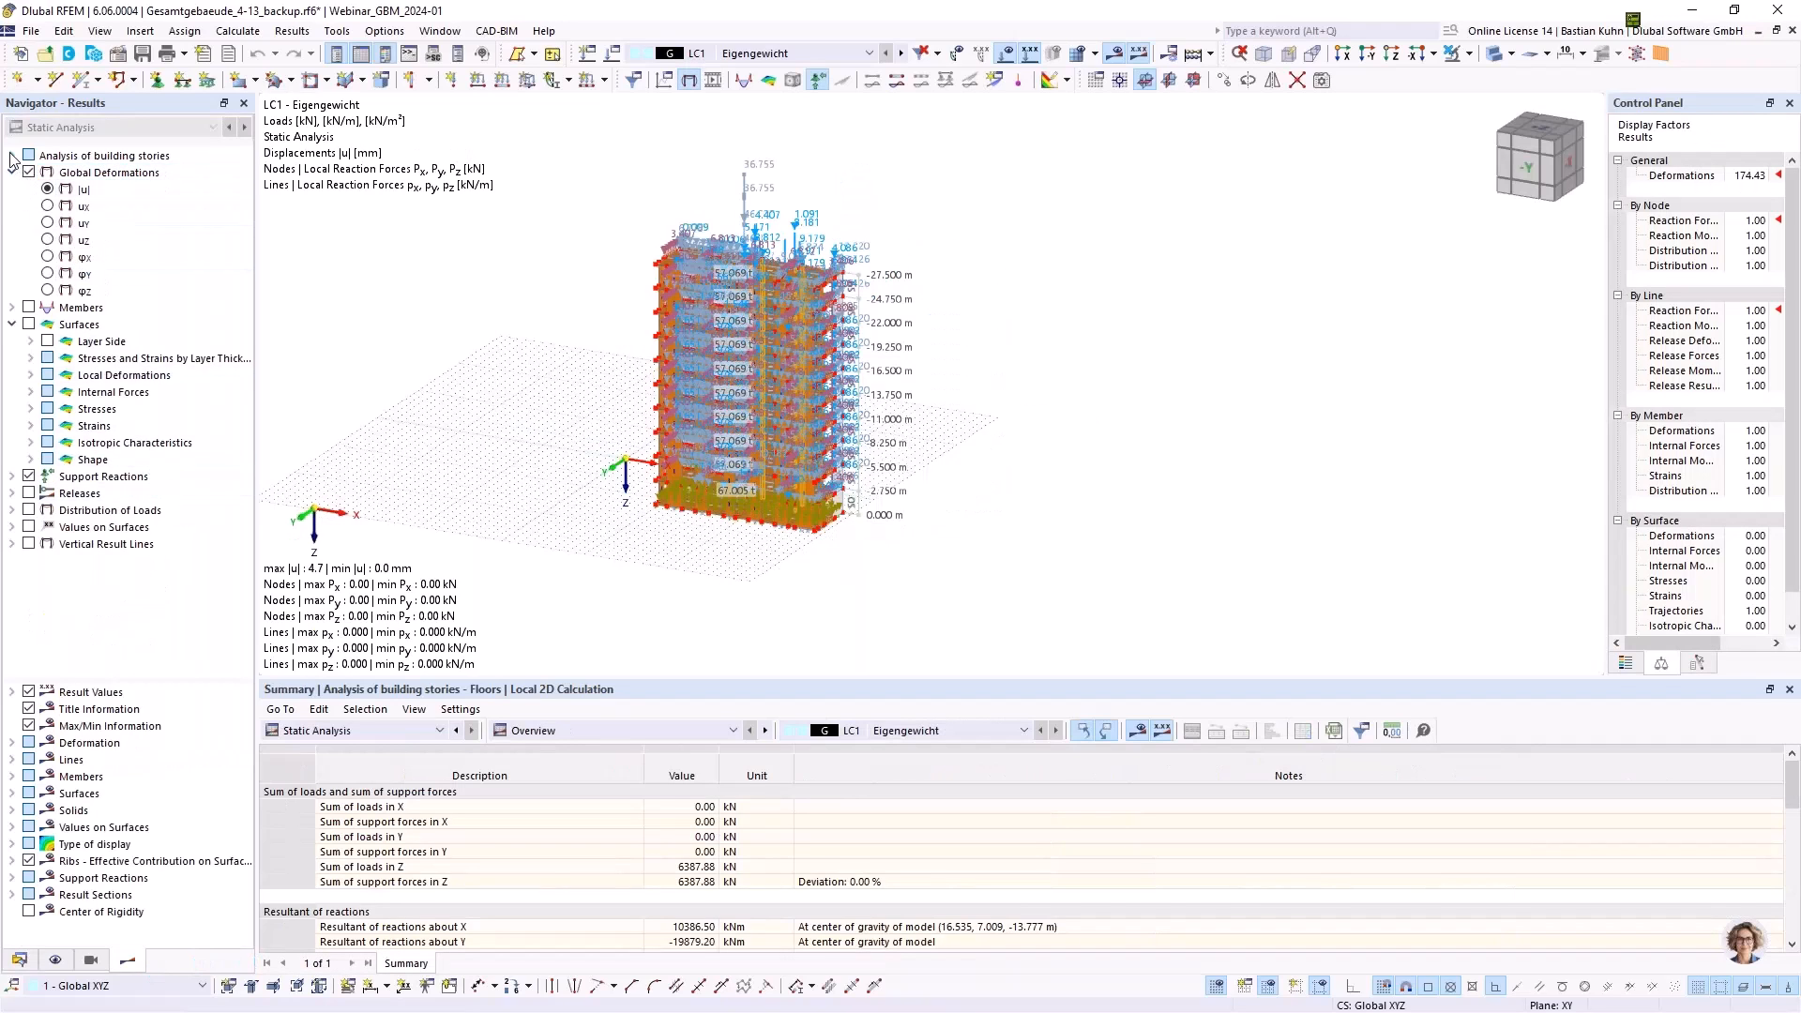
left_click(12, 155)
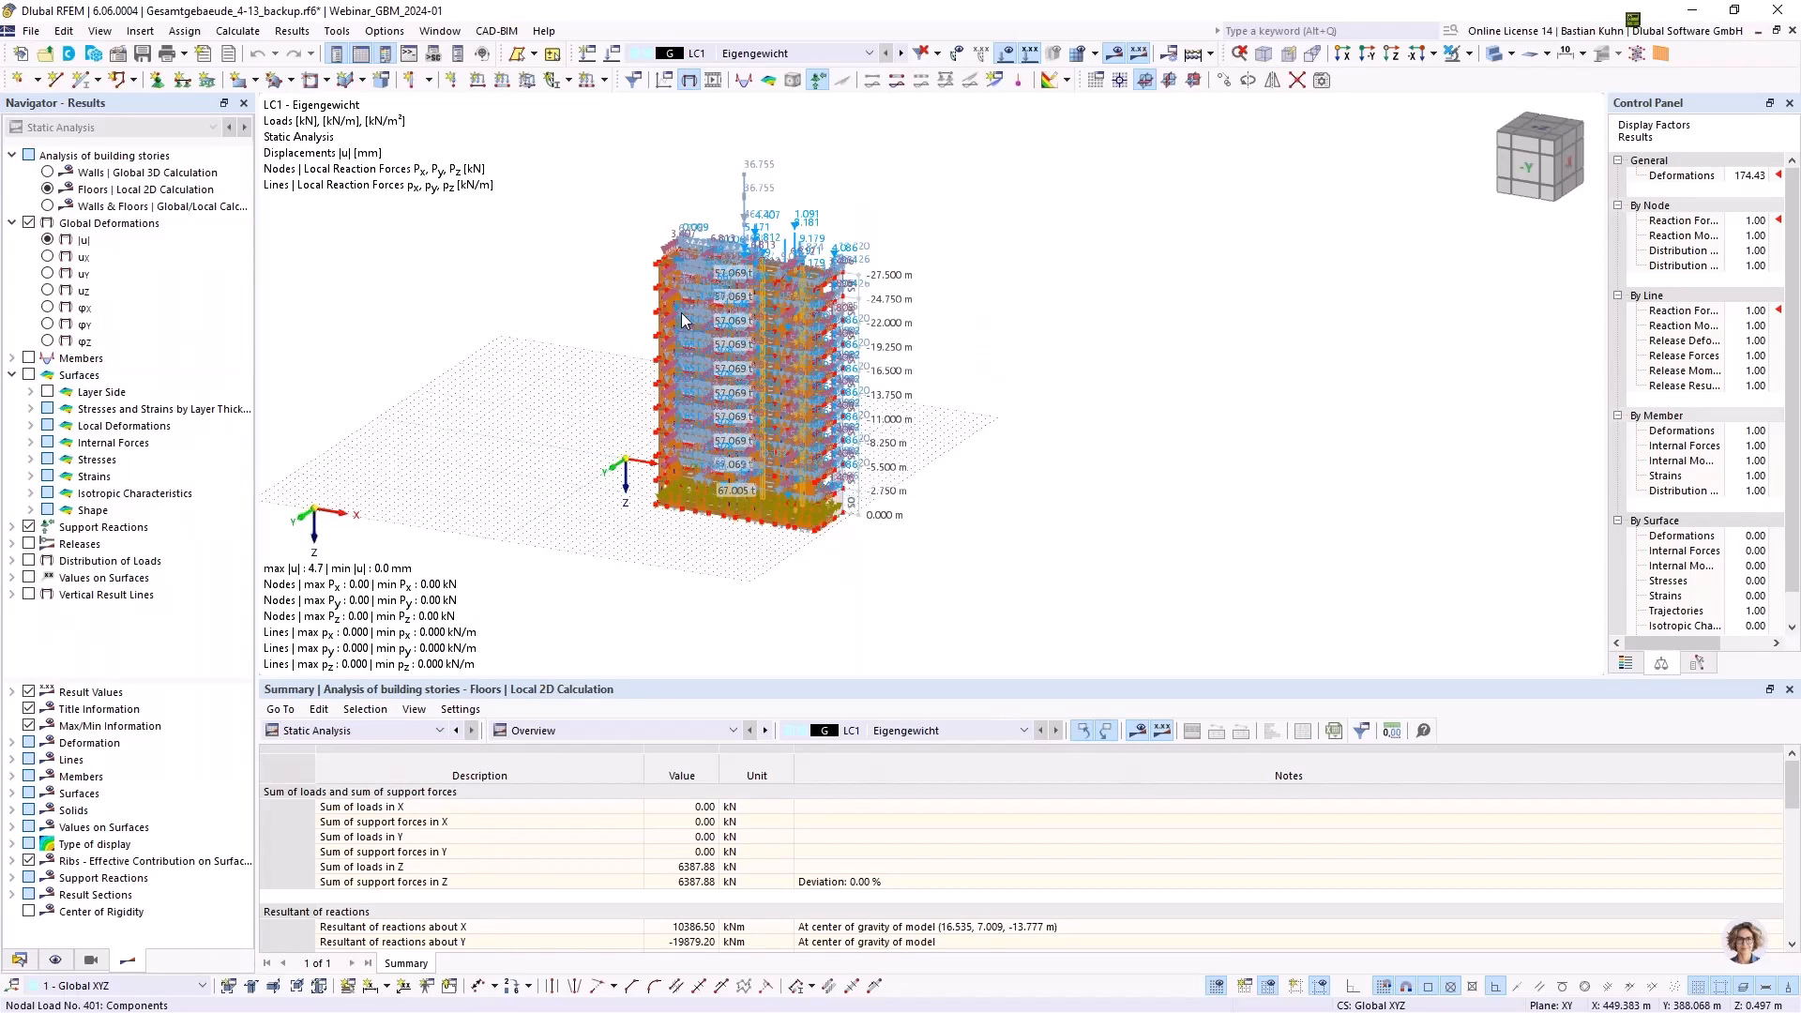
Hide the LC1 loads and make the building's surfaces transparent so the floor slab deformations show
middle_click_drag(647, 329, 279, 357, "ctrl")
left_click(1006, 53)
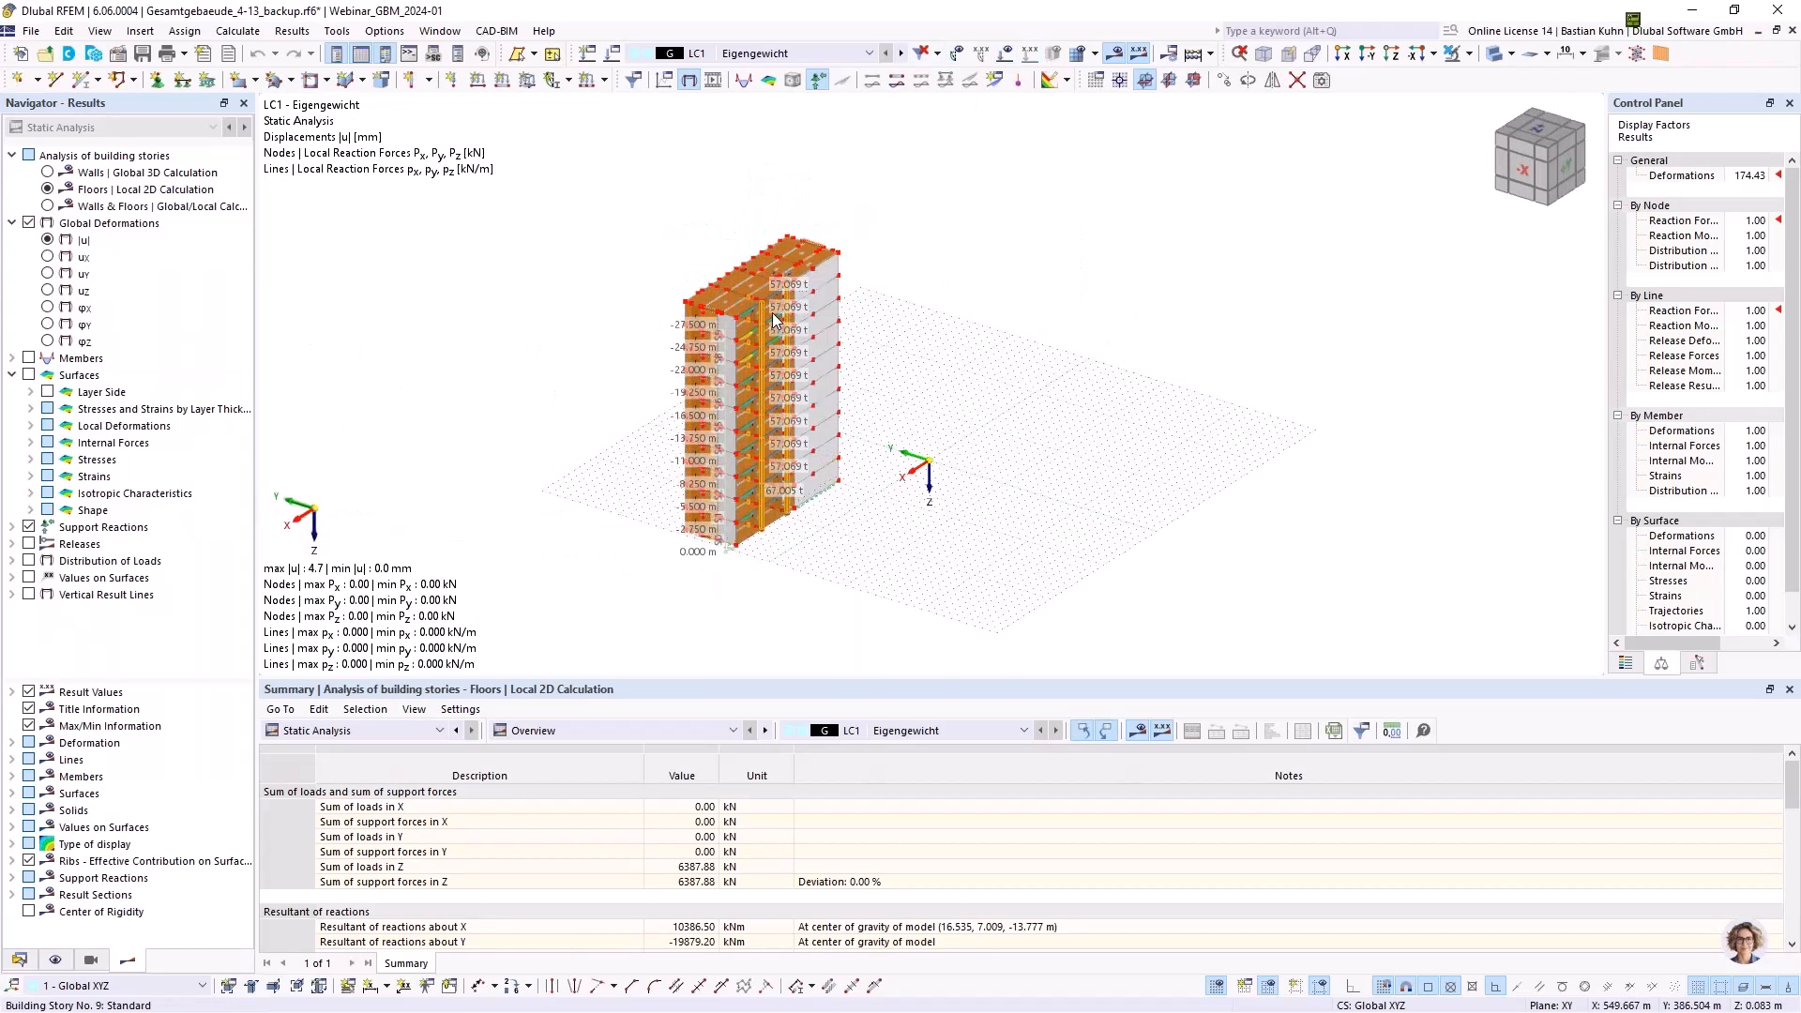
scroll(775, 320, "up", 3)
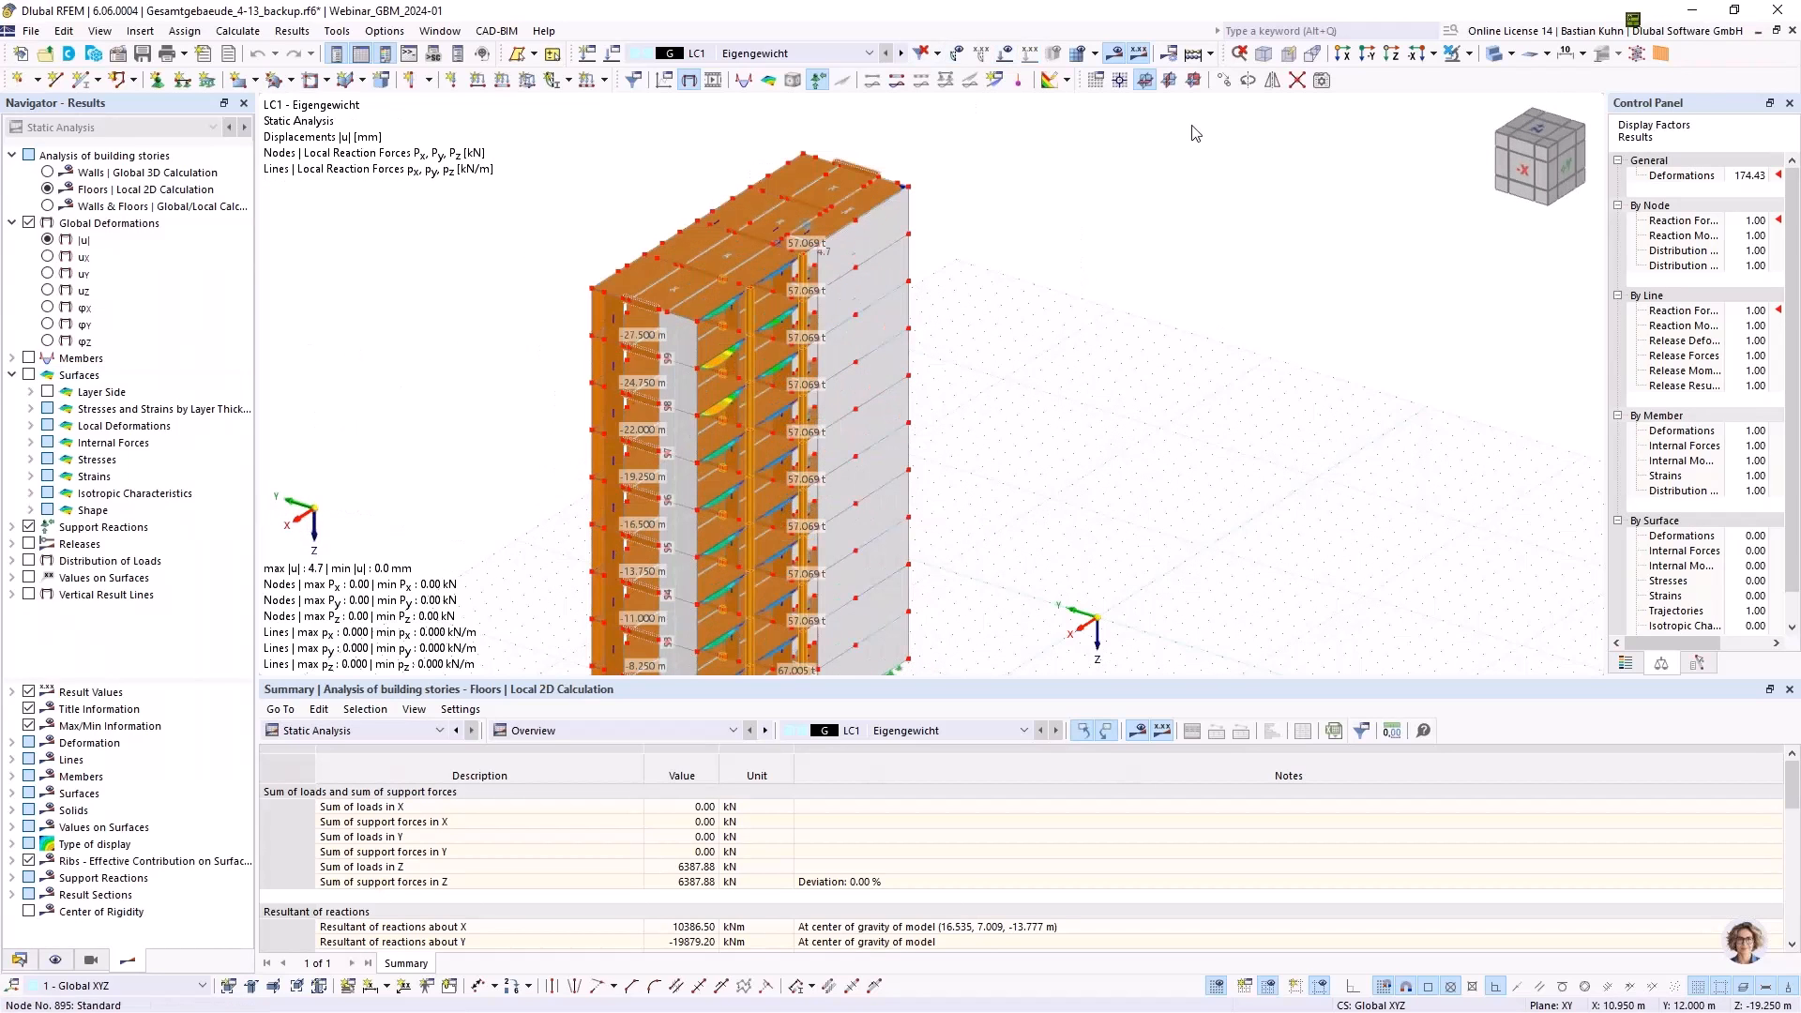
left_click(1492, 55)
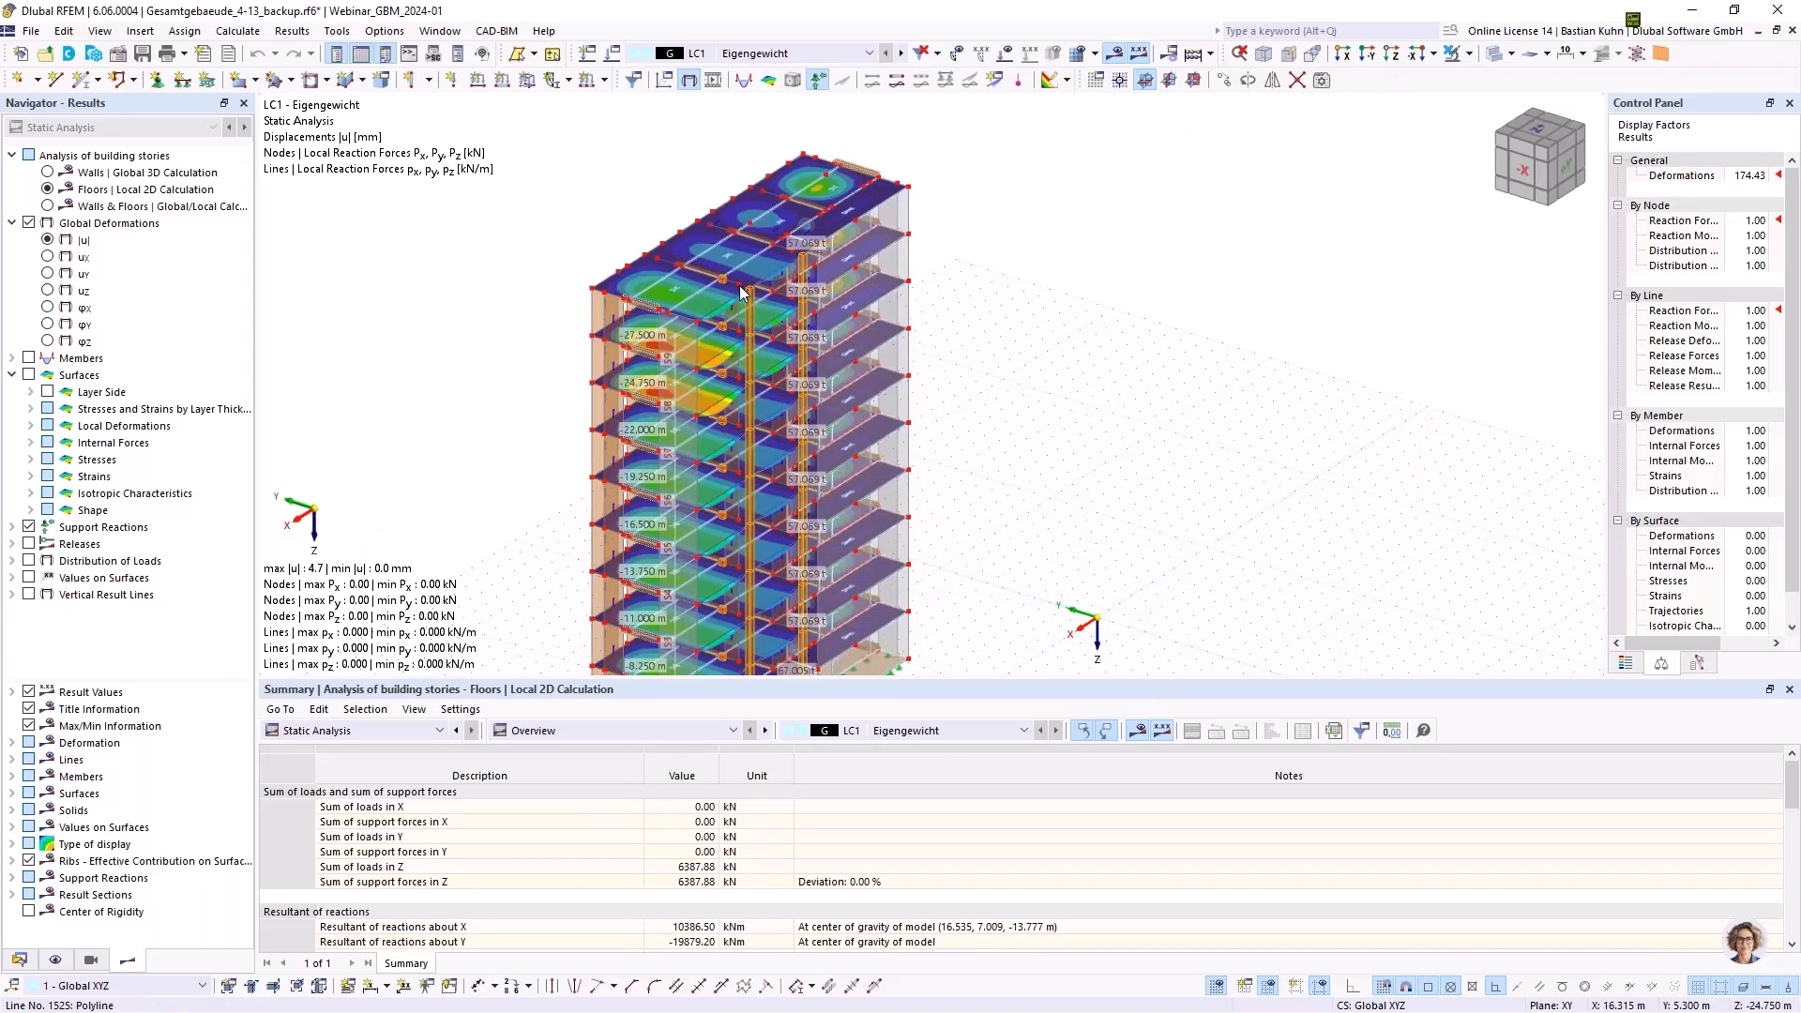
Examine the local 2D deformations of the floor slabs in the upper stories from several viewing angles
middle_click_drag(740, 291, 828, 275, "ctrl")
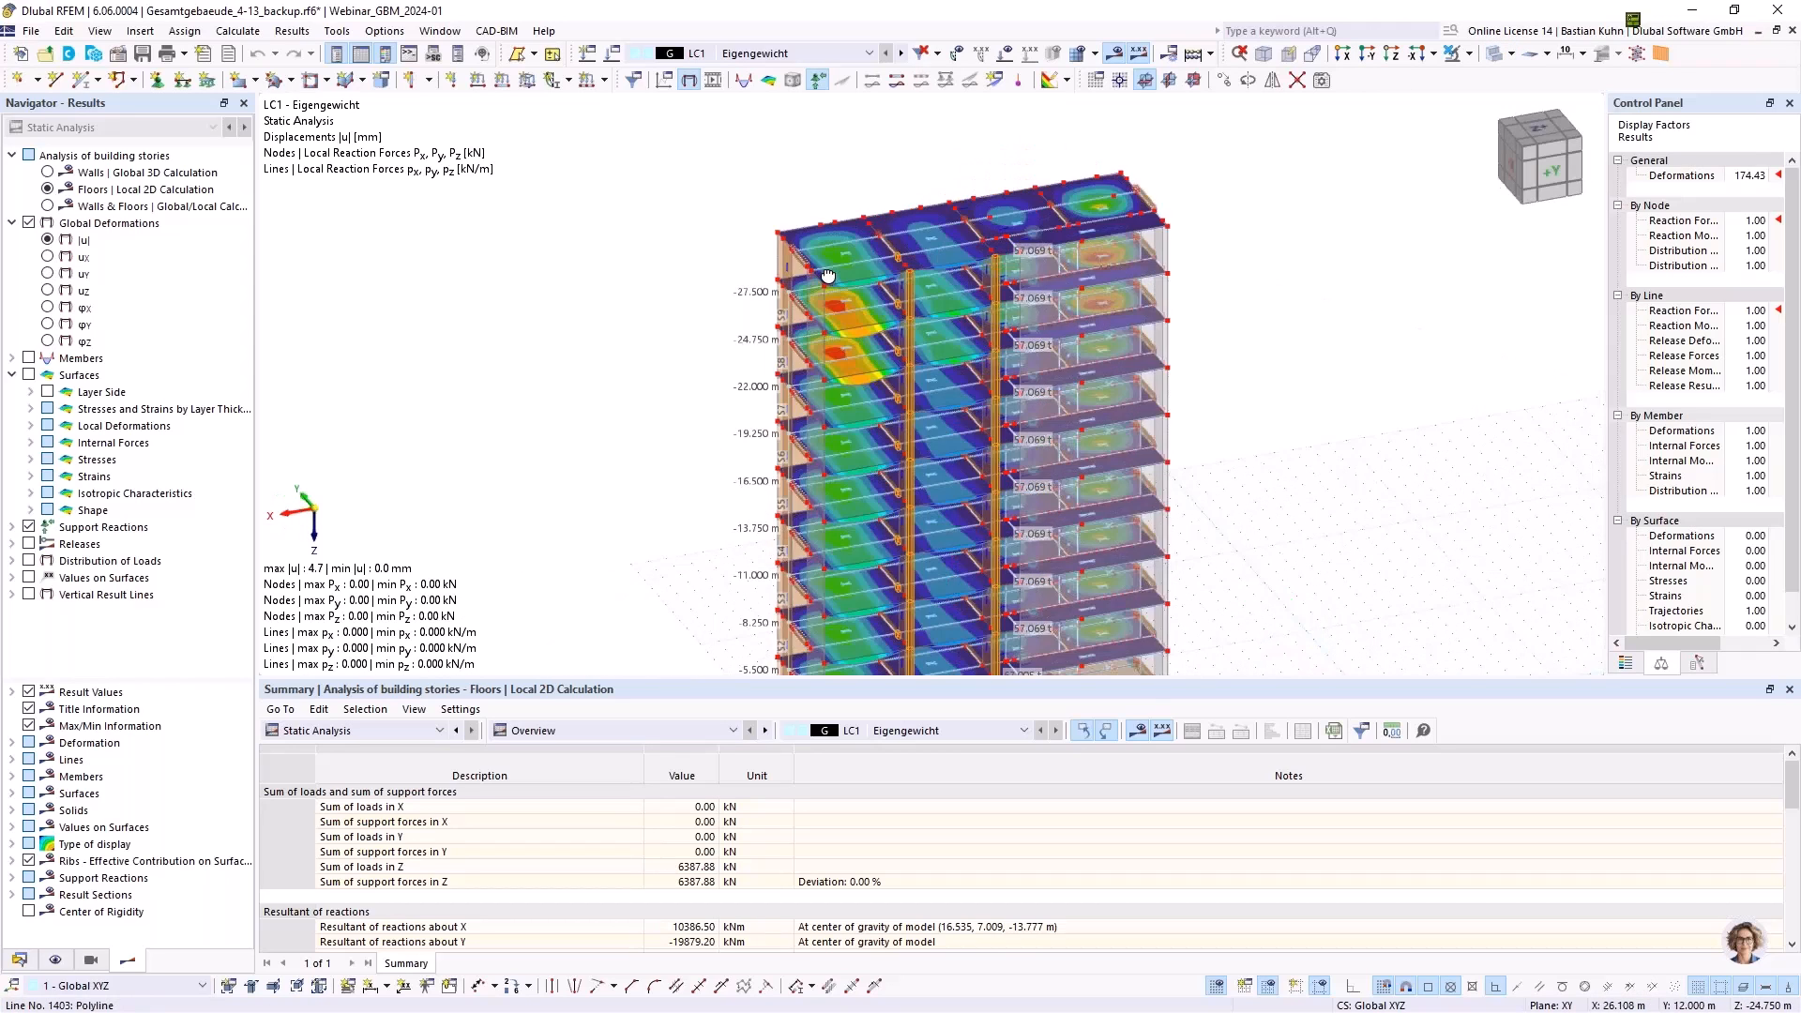
left_click_drag(827, 275, 804, 288, "ctrl")
scroll(804, 288, "up", 3)
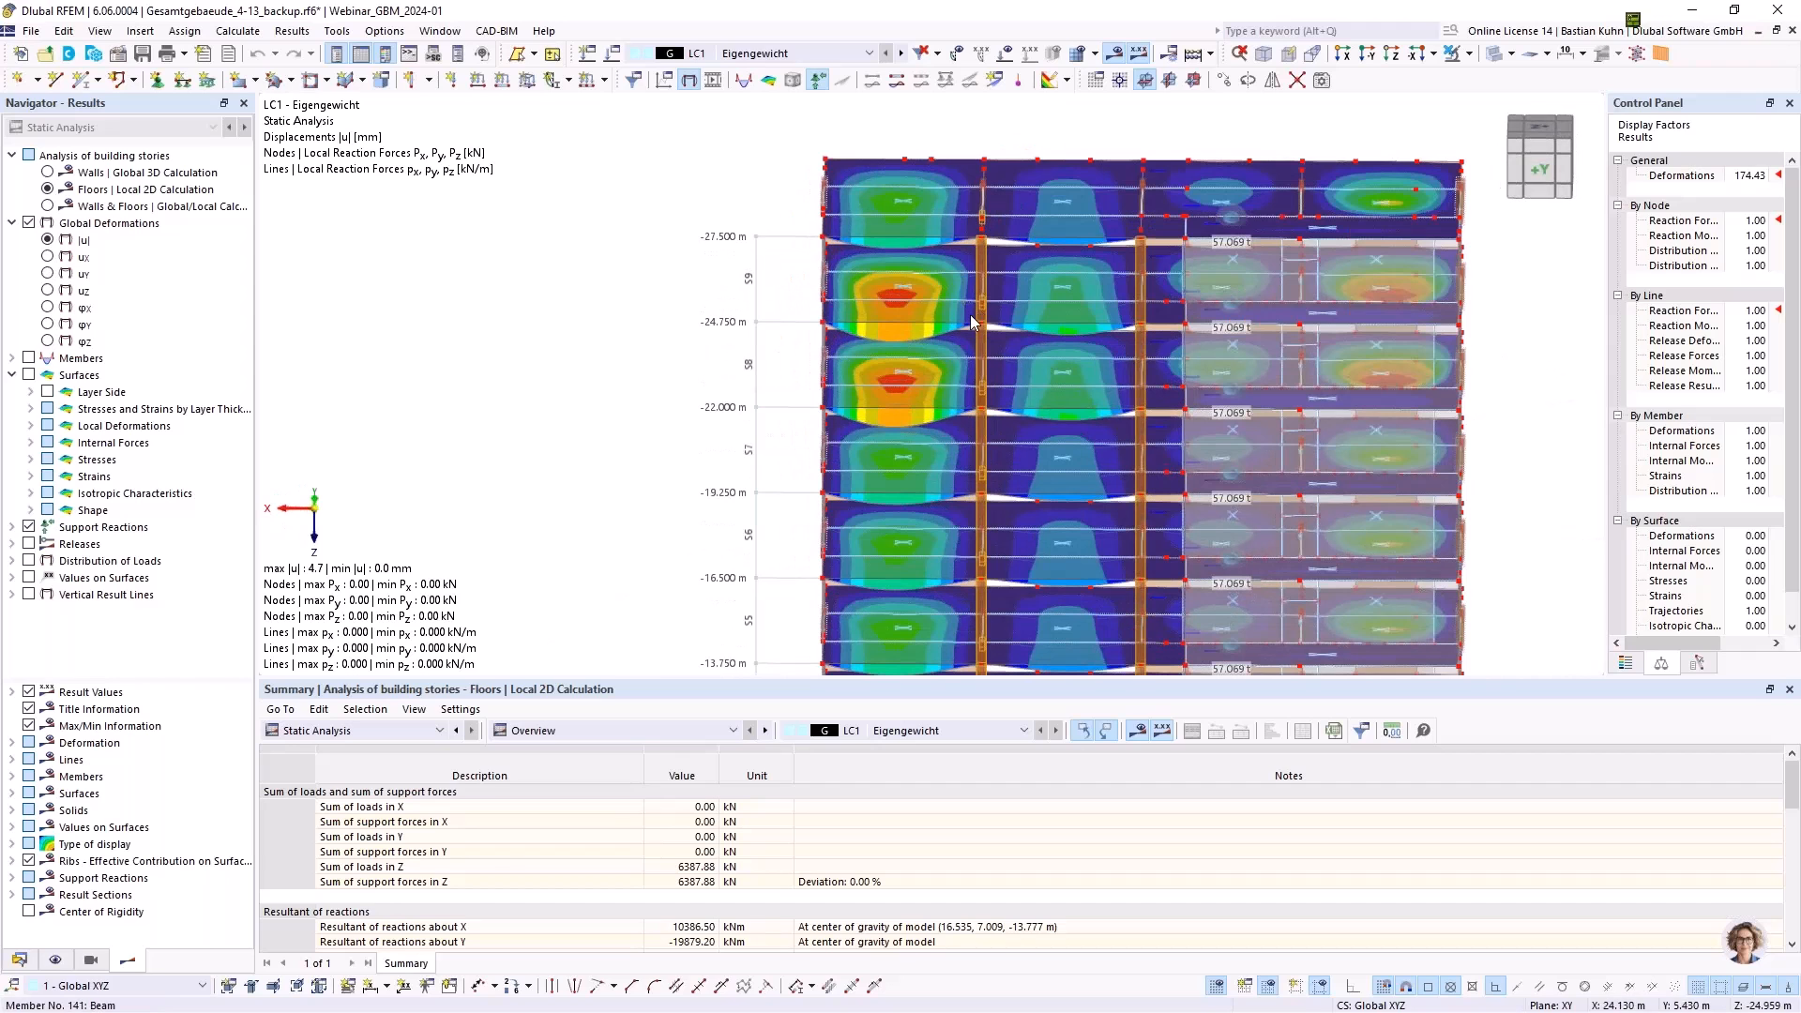
middle_click_drag(981, 338, 861, 329)
scroll(814, 288, "up", 3)
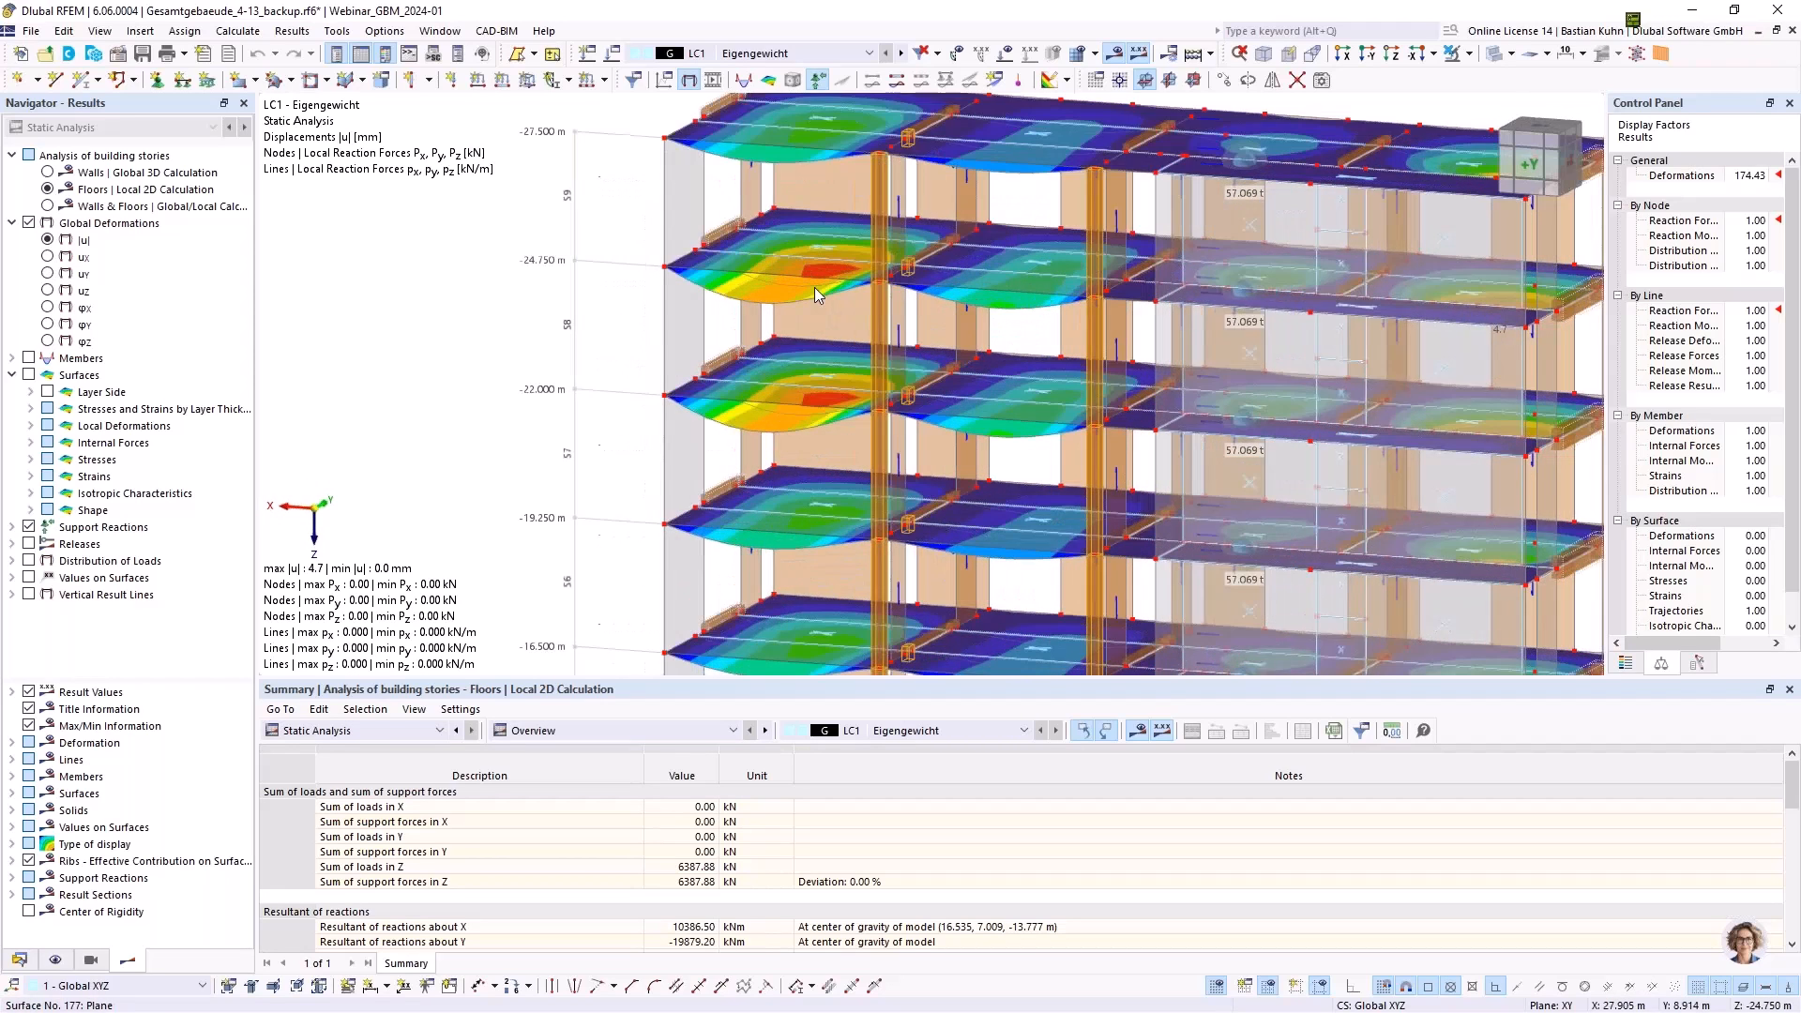
scroll(1143, 310, "down", 3)
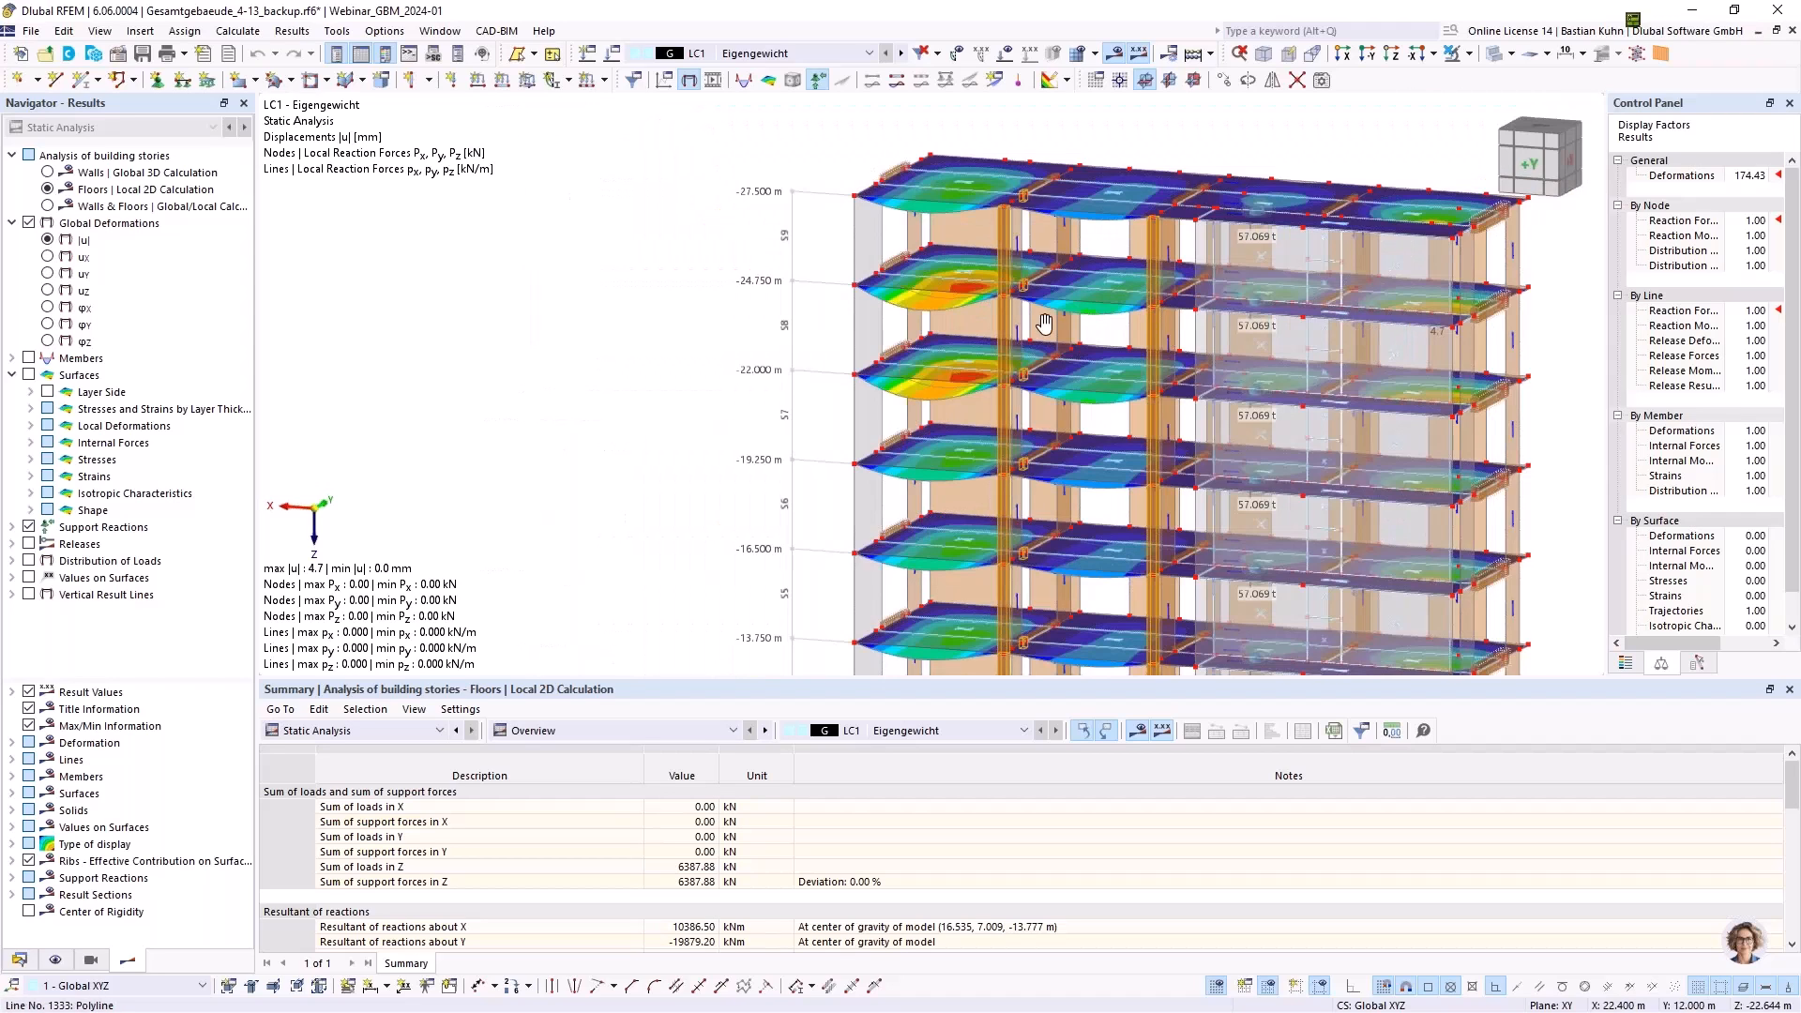
middle_click_drag(1044, 323, 1083, 384)
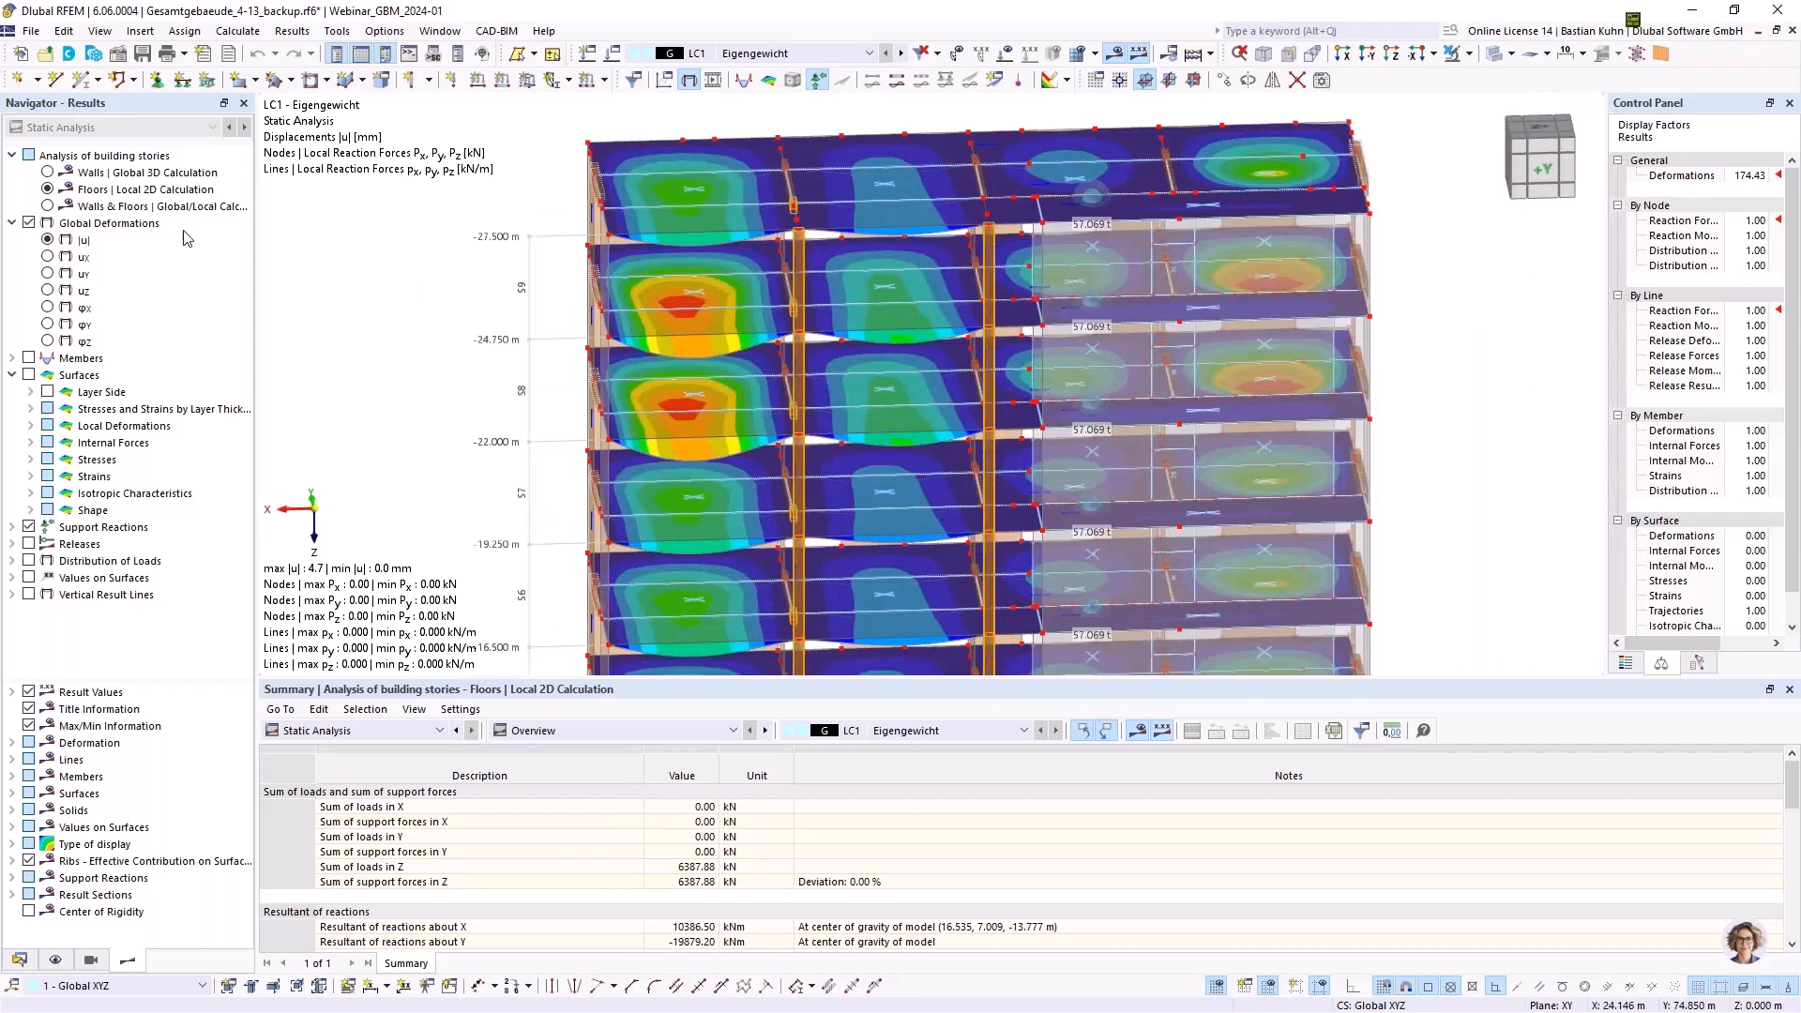
Display the Walls | Global 3D Calculation results and examine the deformations of the walls
left_click(48, 173)
scroll(822, 332, "down", 2)
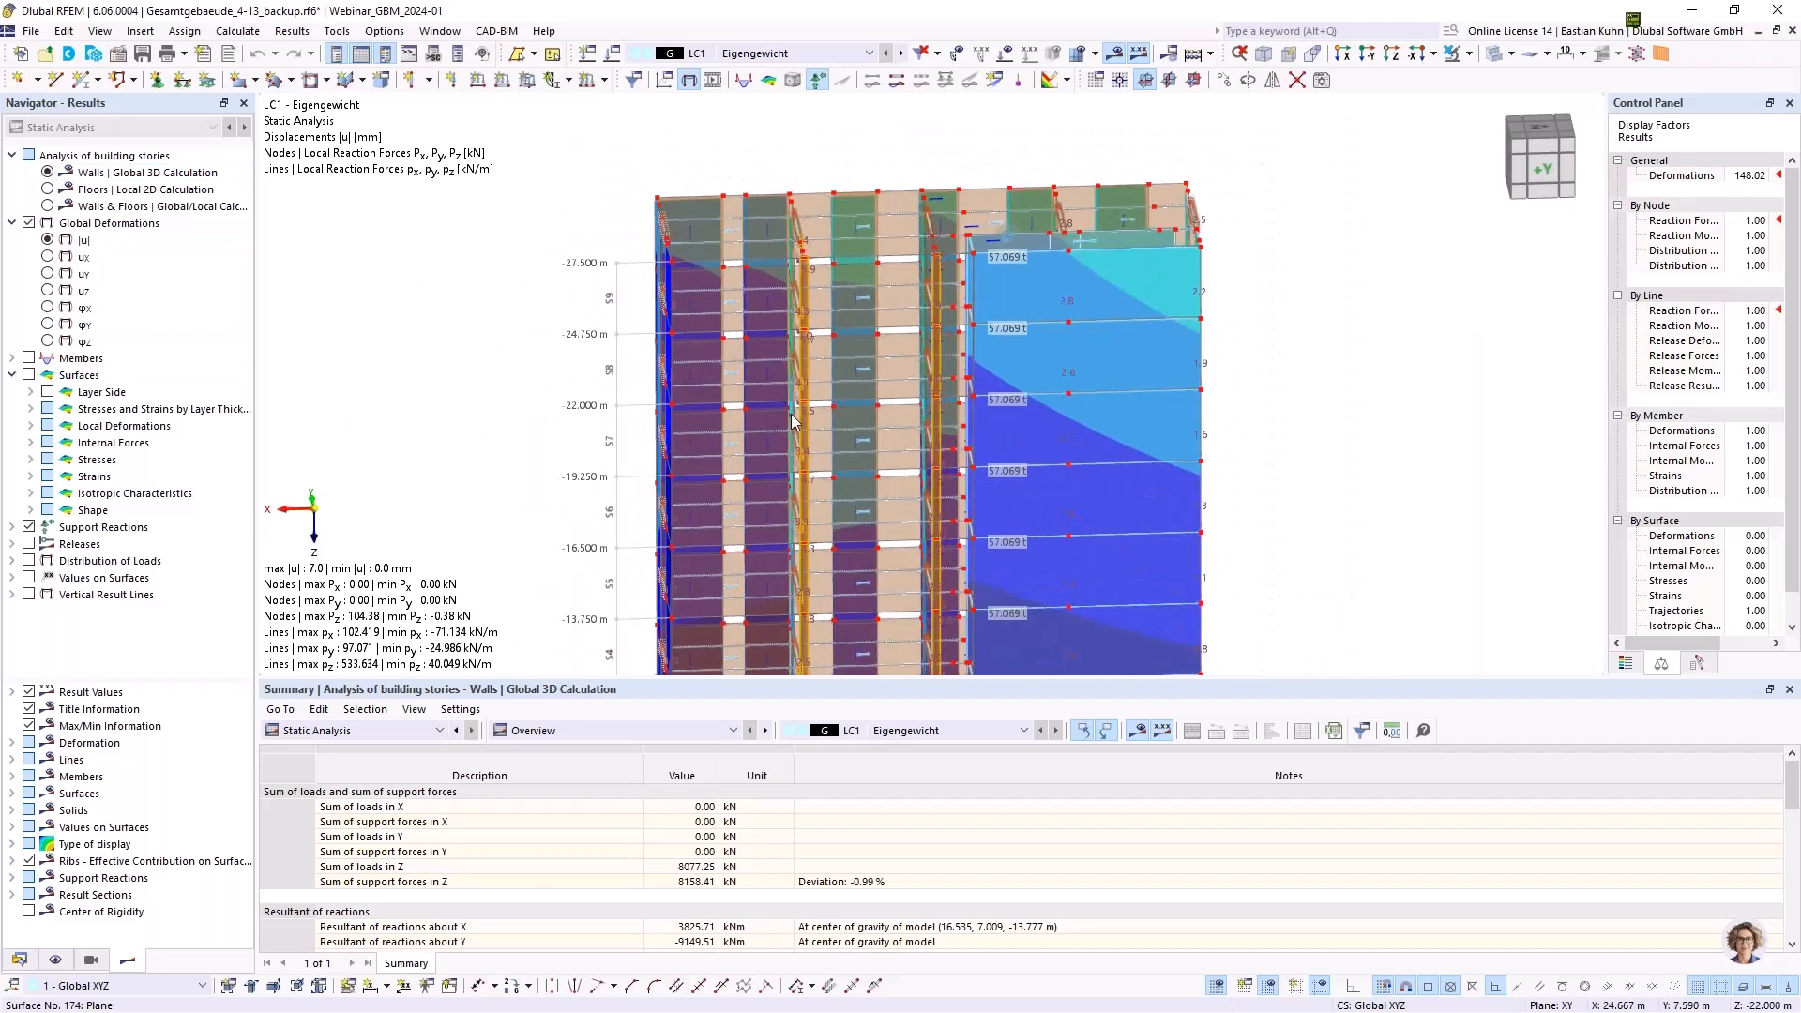
middle_click_drag(780, 366, 935, 345, "ctrl")
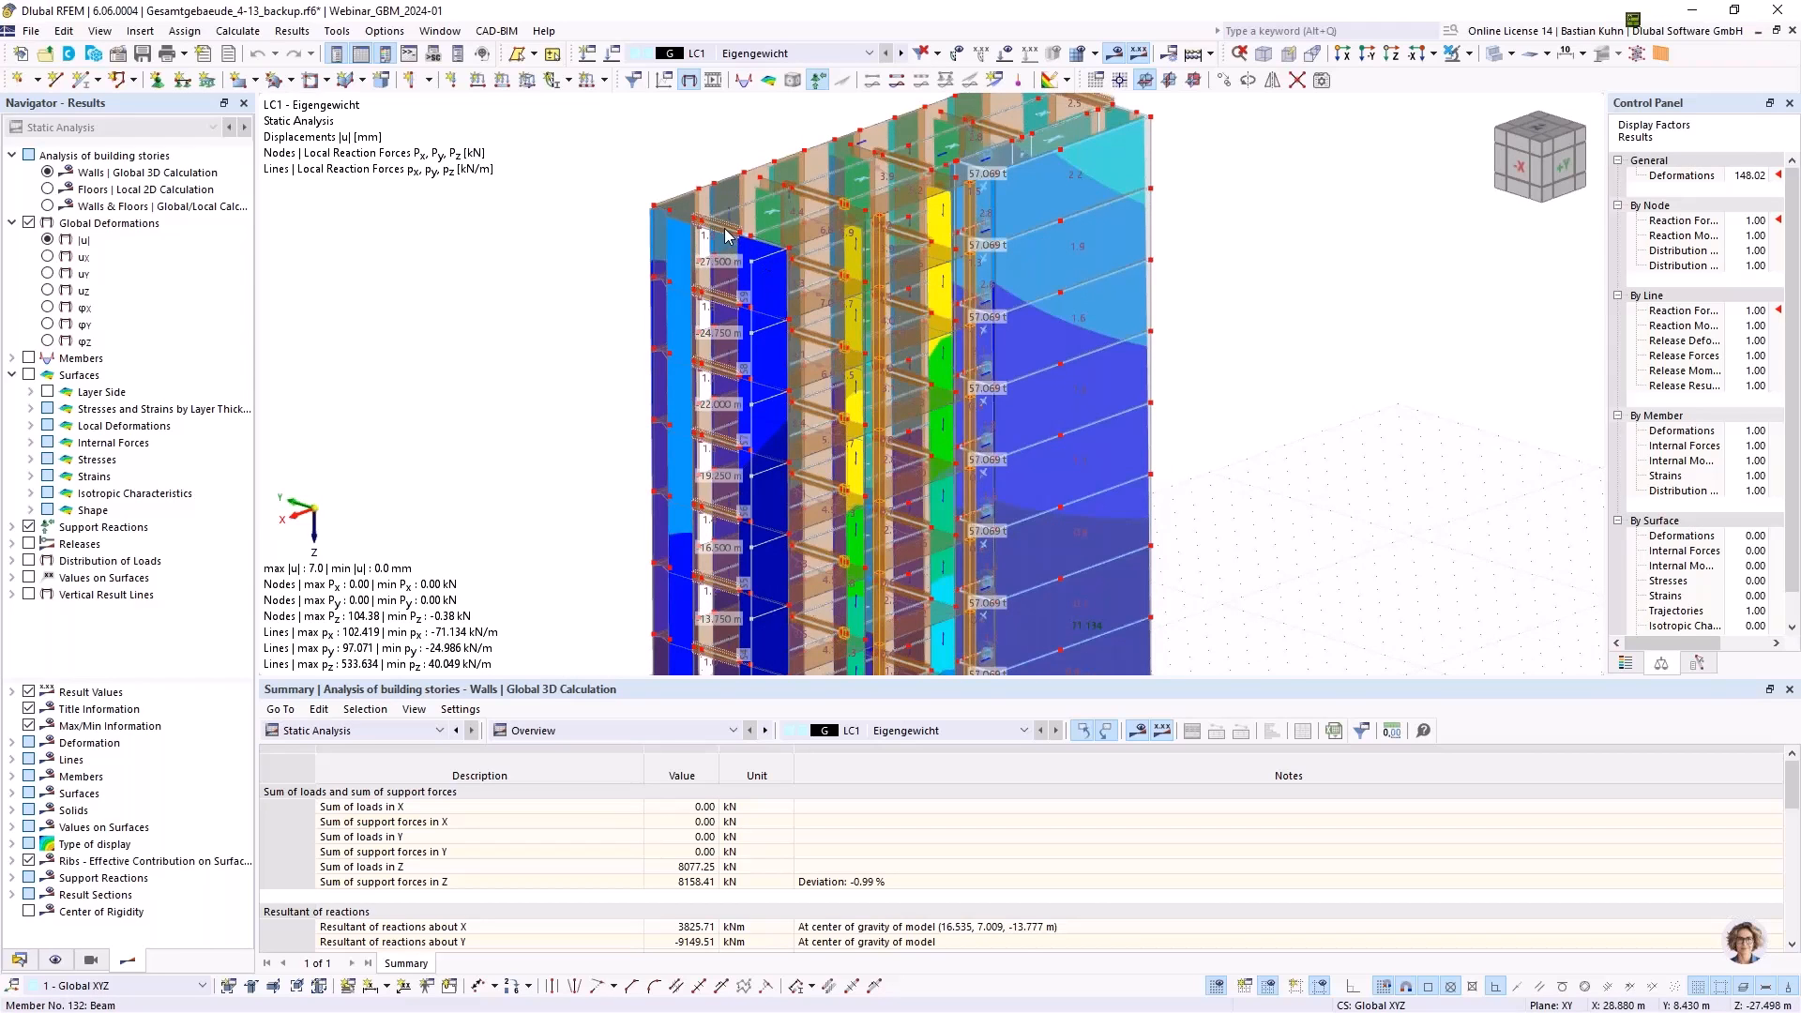
scroll(727, 236, "up", 2)
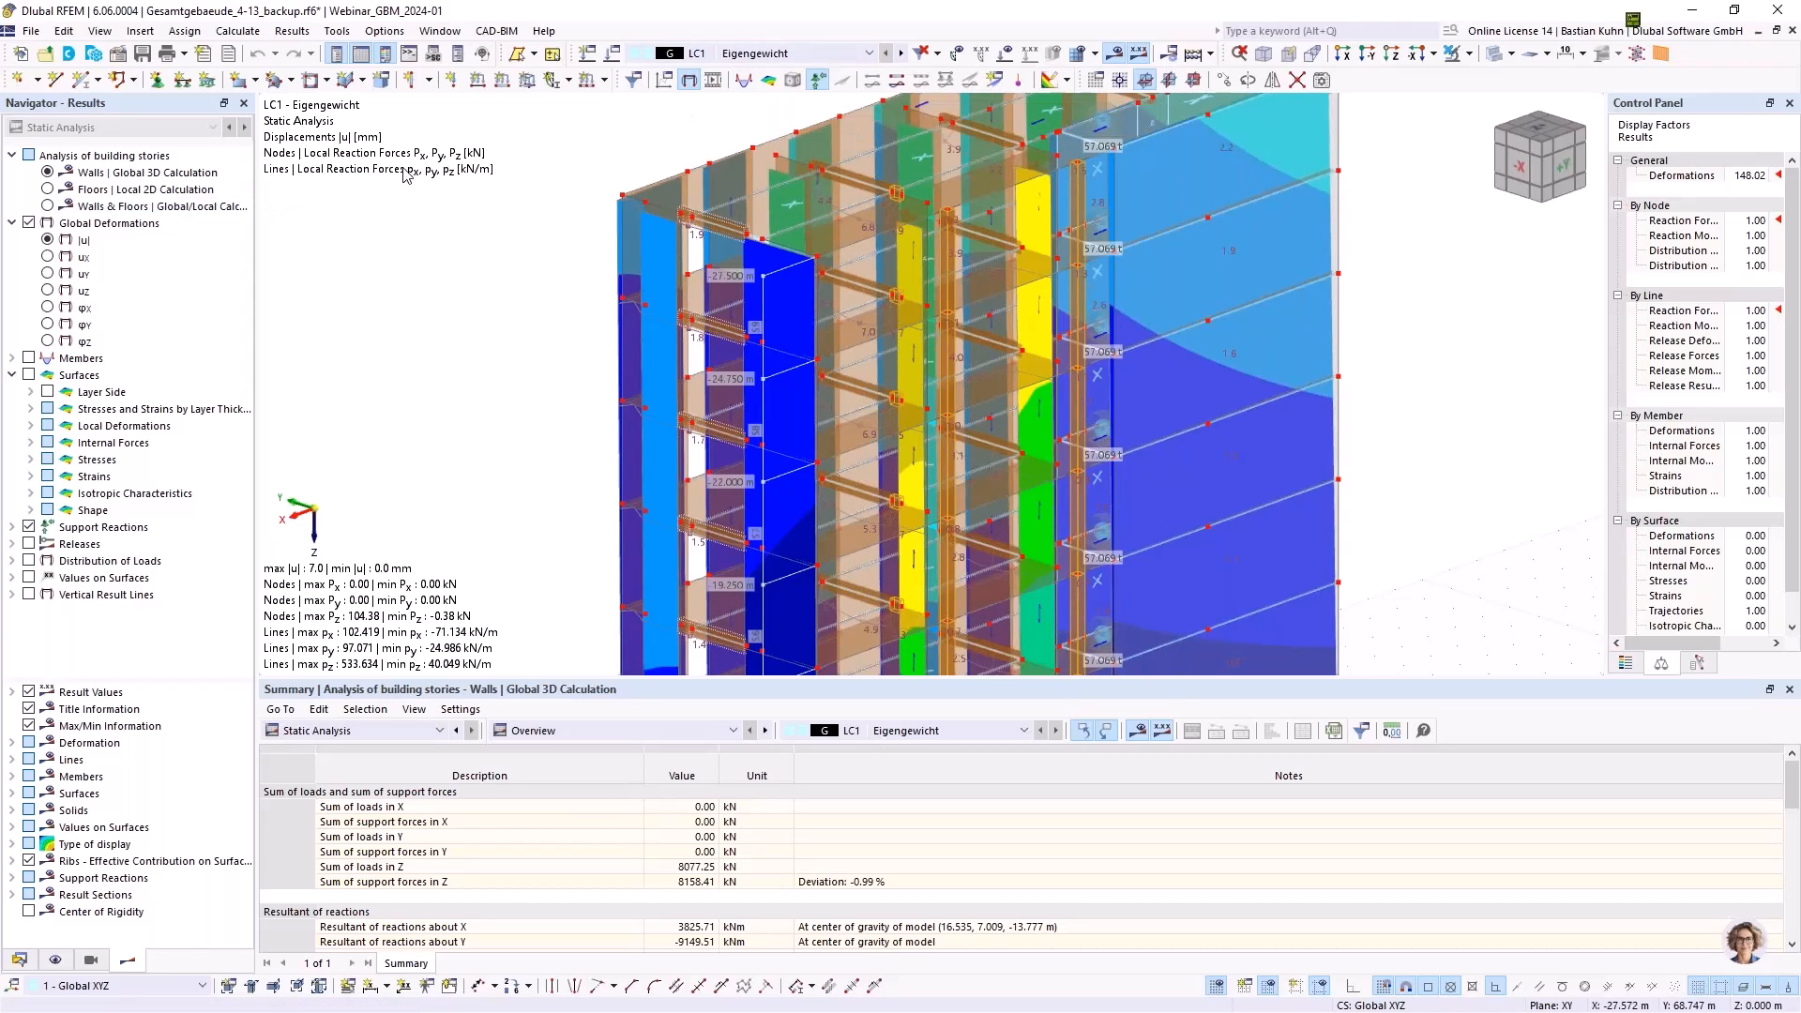
Return to the Floors | Local 2D Calculation results and show the LC1 loads, with the display options for surfaces expanded
left_click(47, 190)
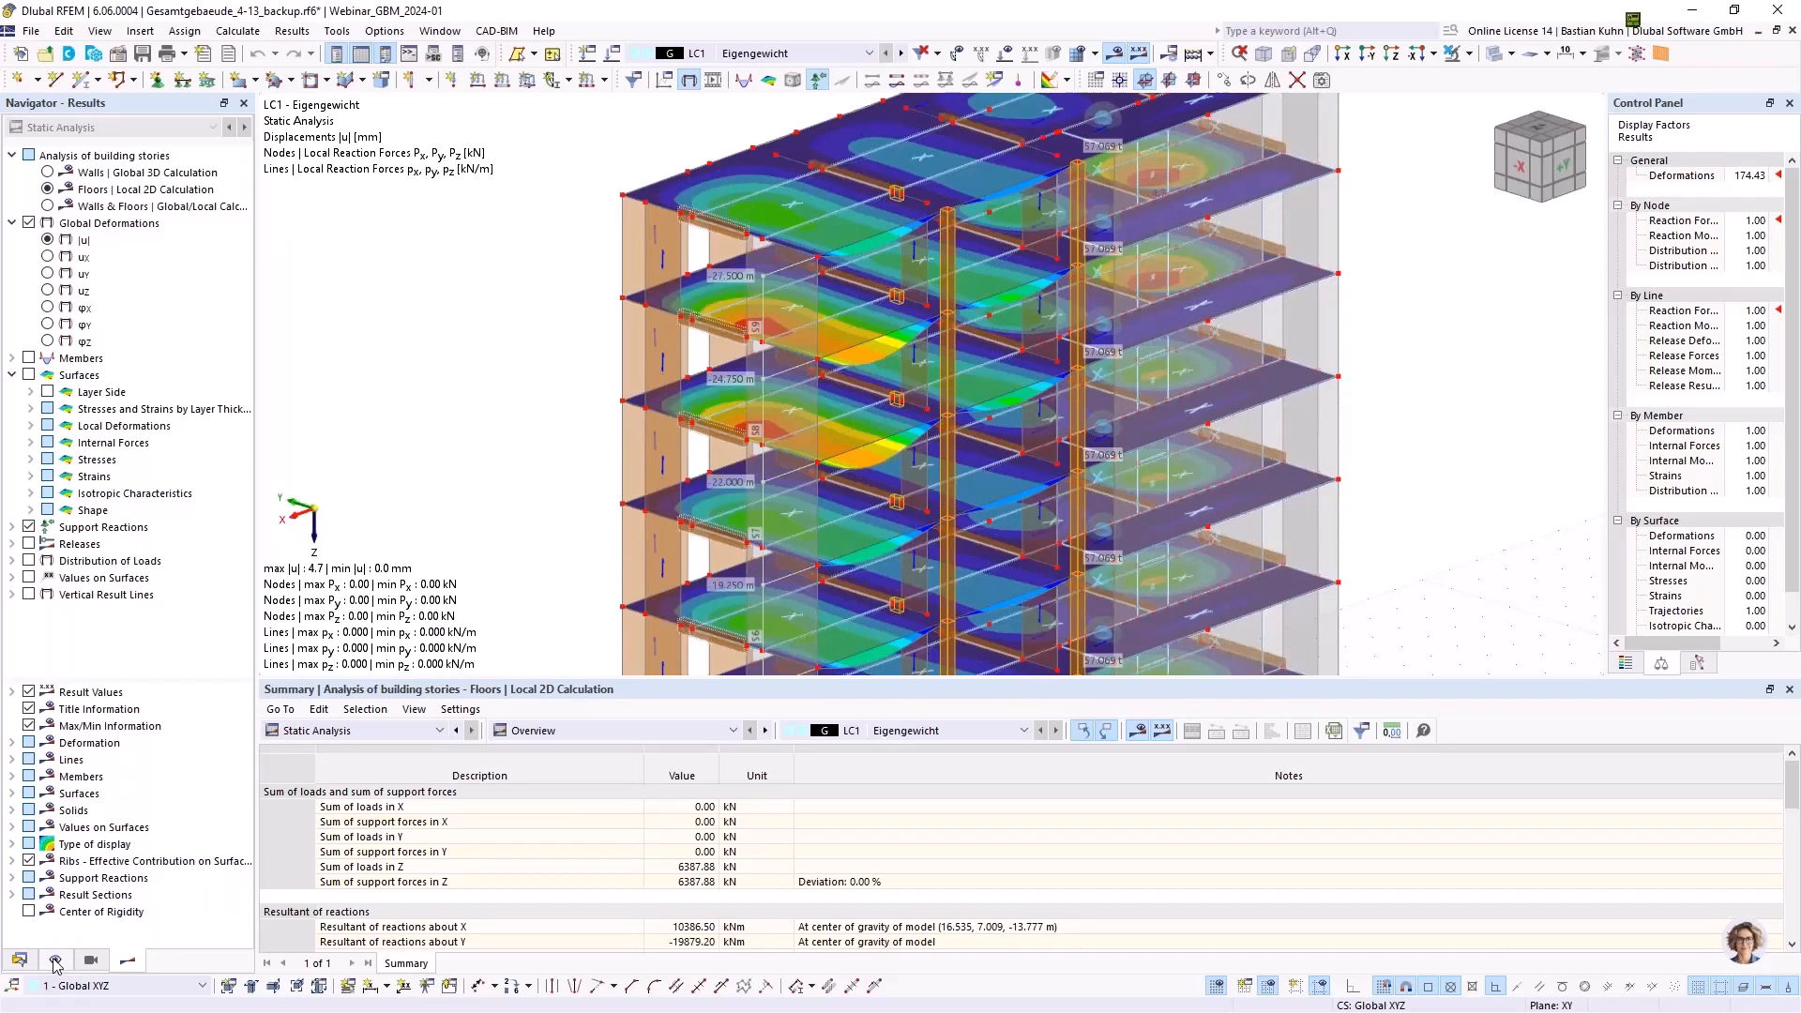
left_click(55, 961)
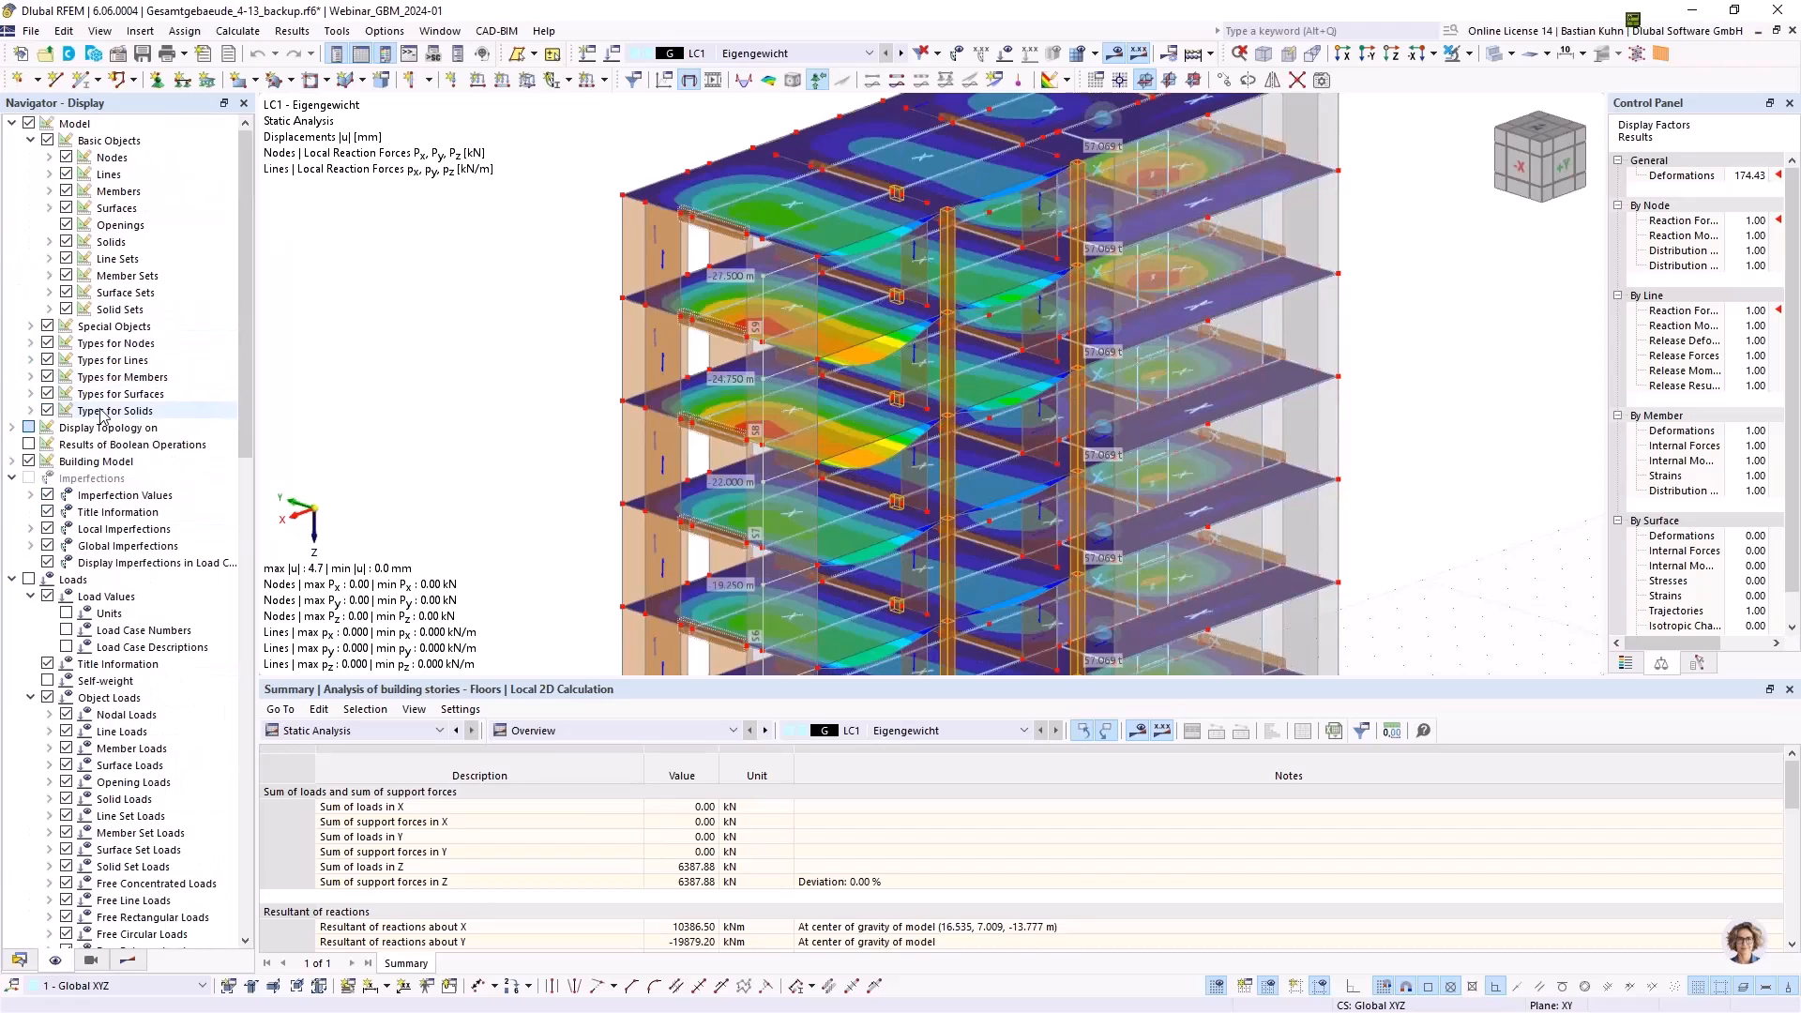
left_click(50, 208)
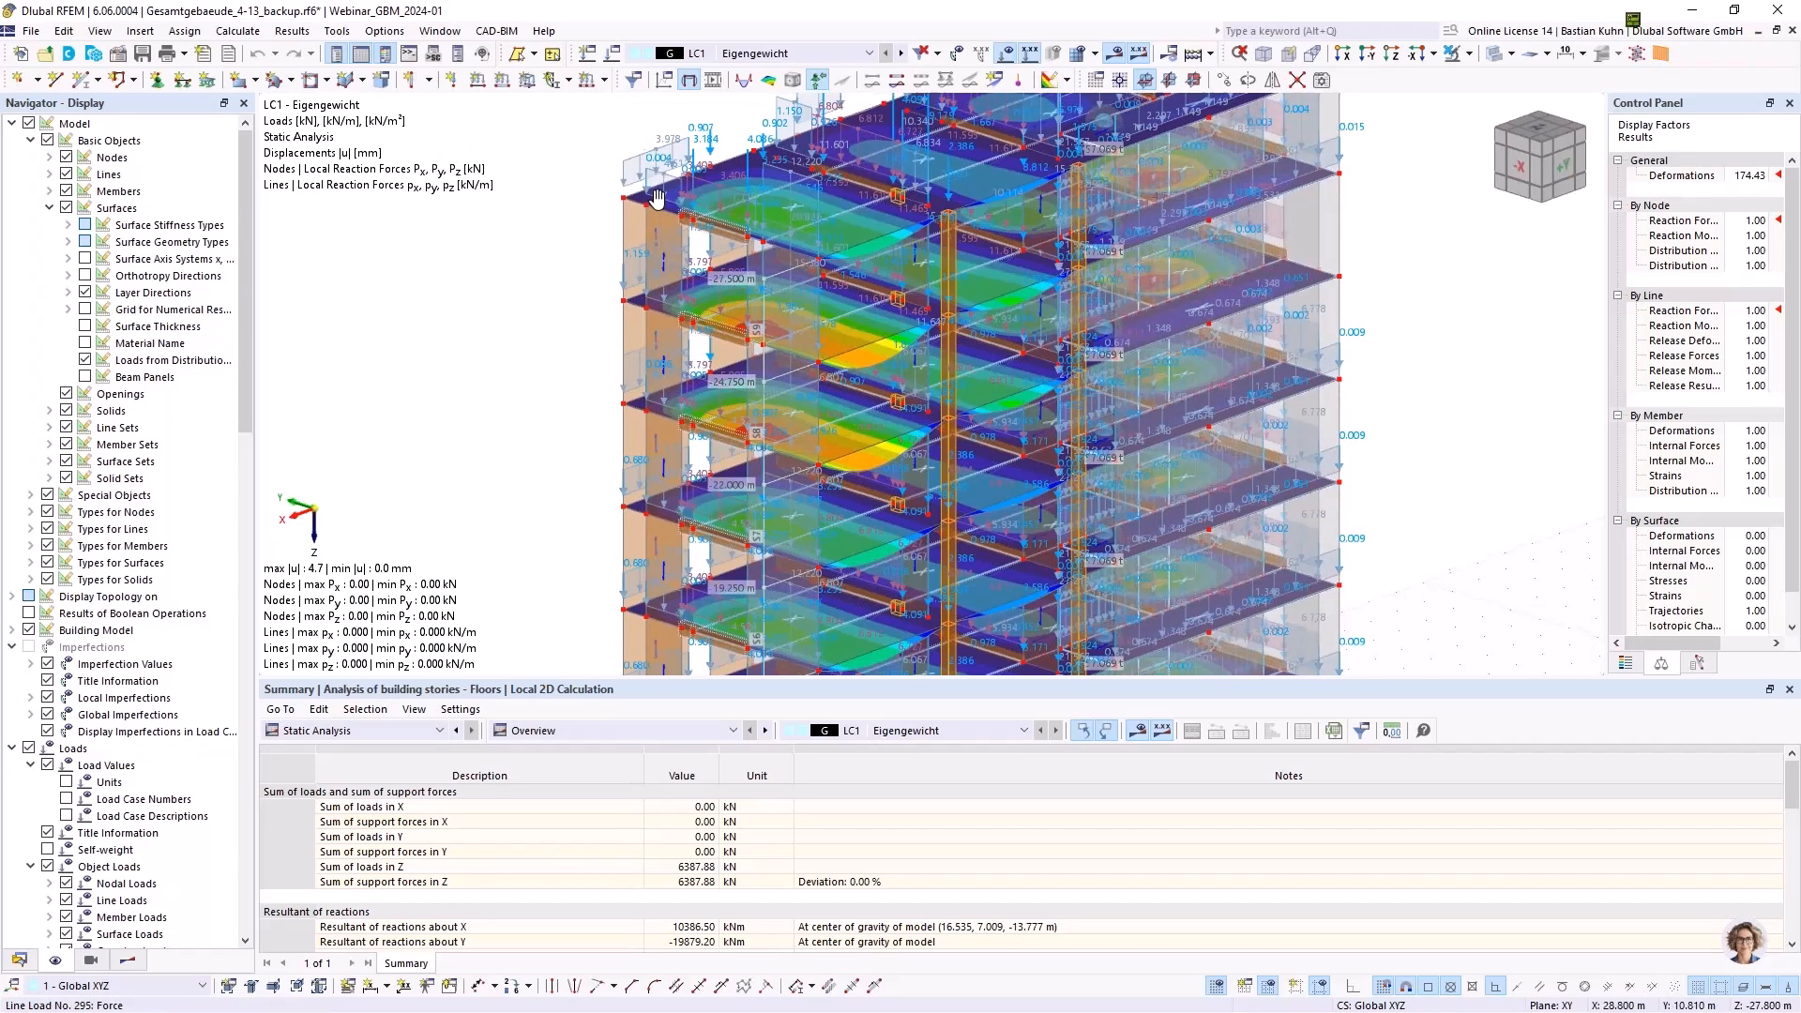
Read the line load acting on the edge of the top floor slab
scroll(665, 207, "up", 5)
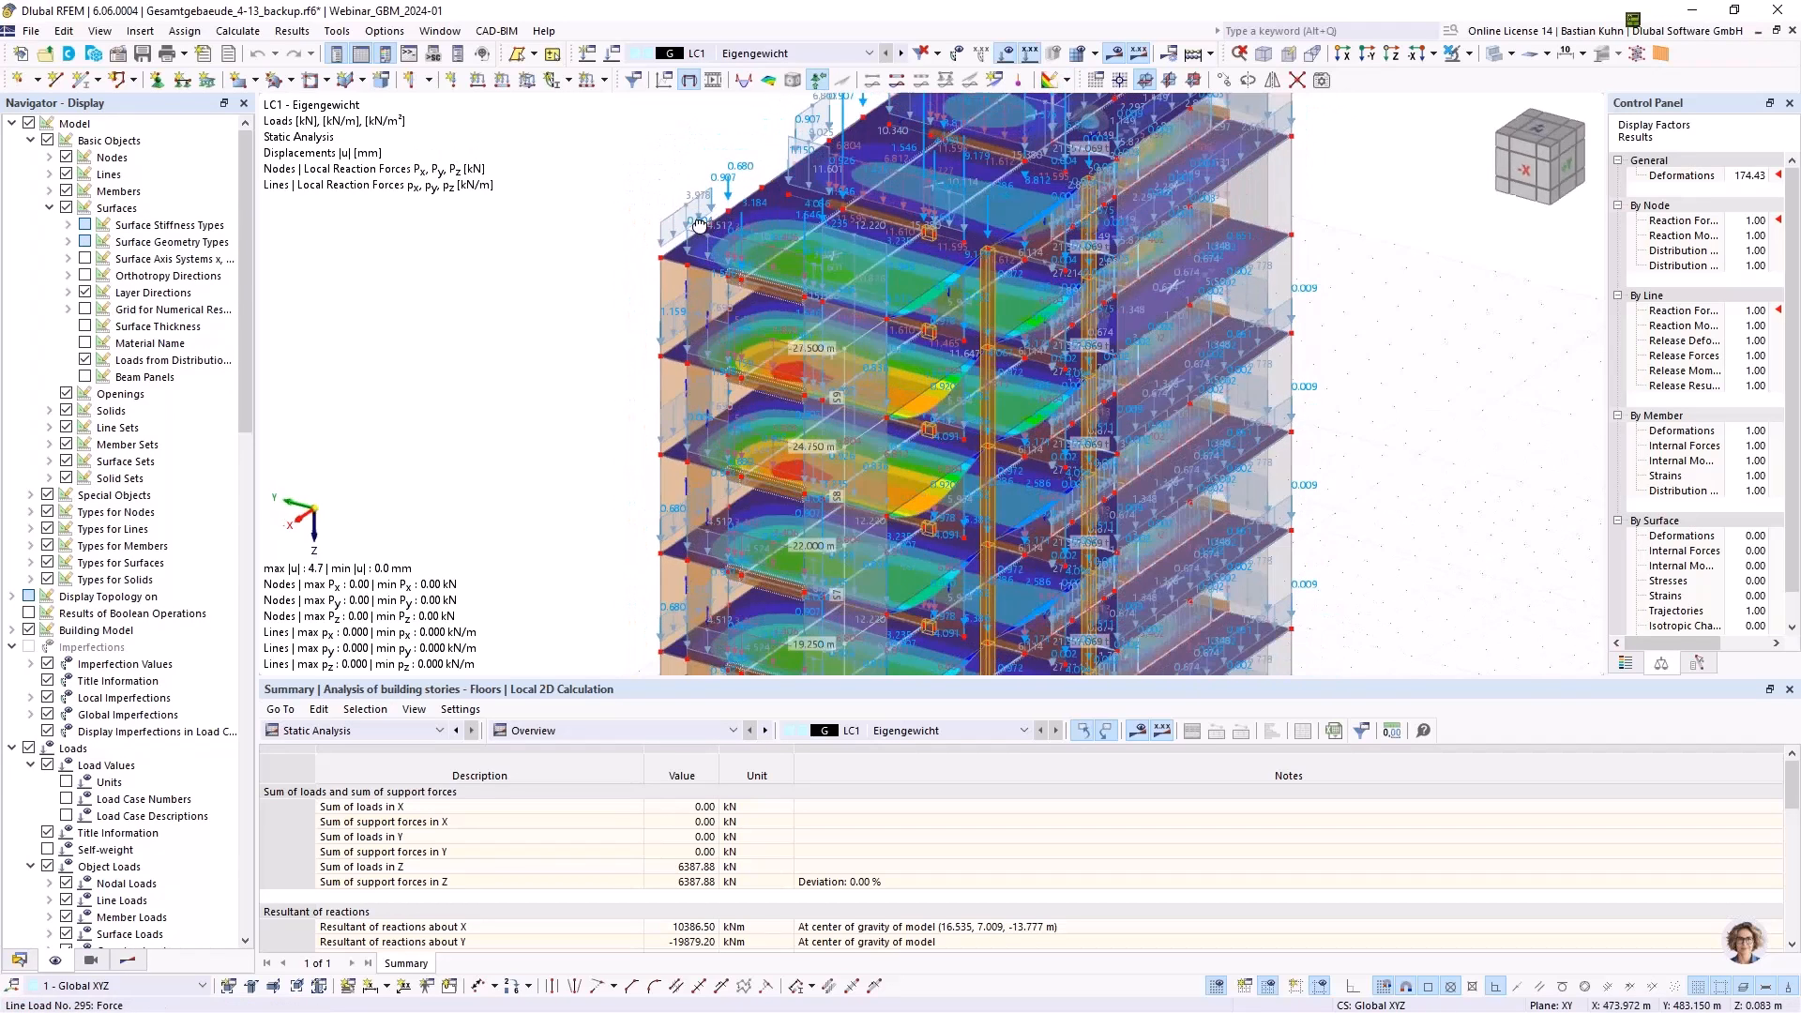
left_click(710, 205)
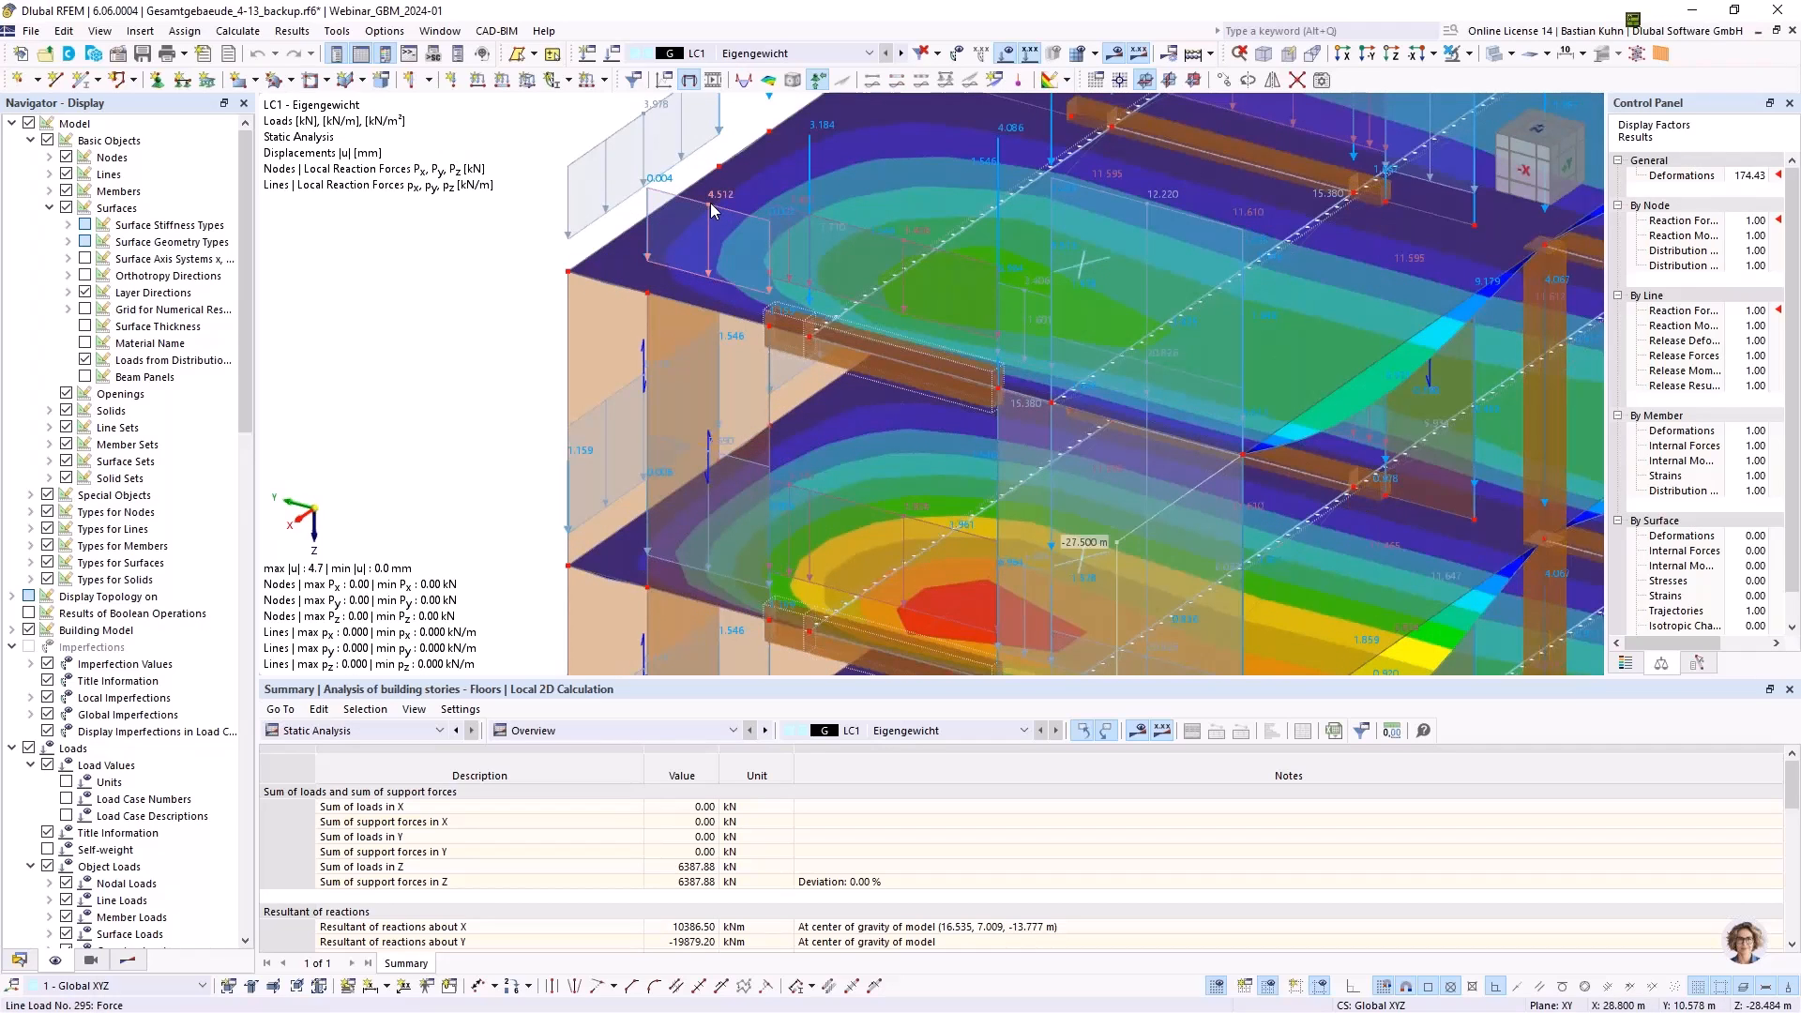
mouse_move(711, 212)
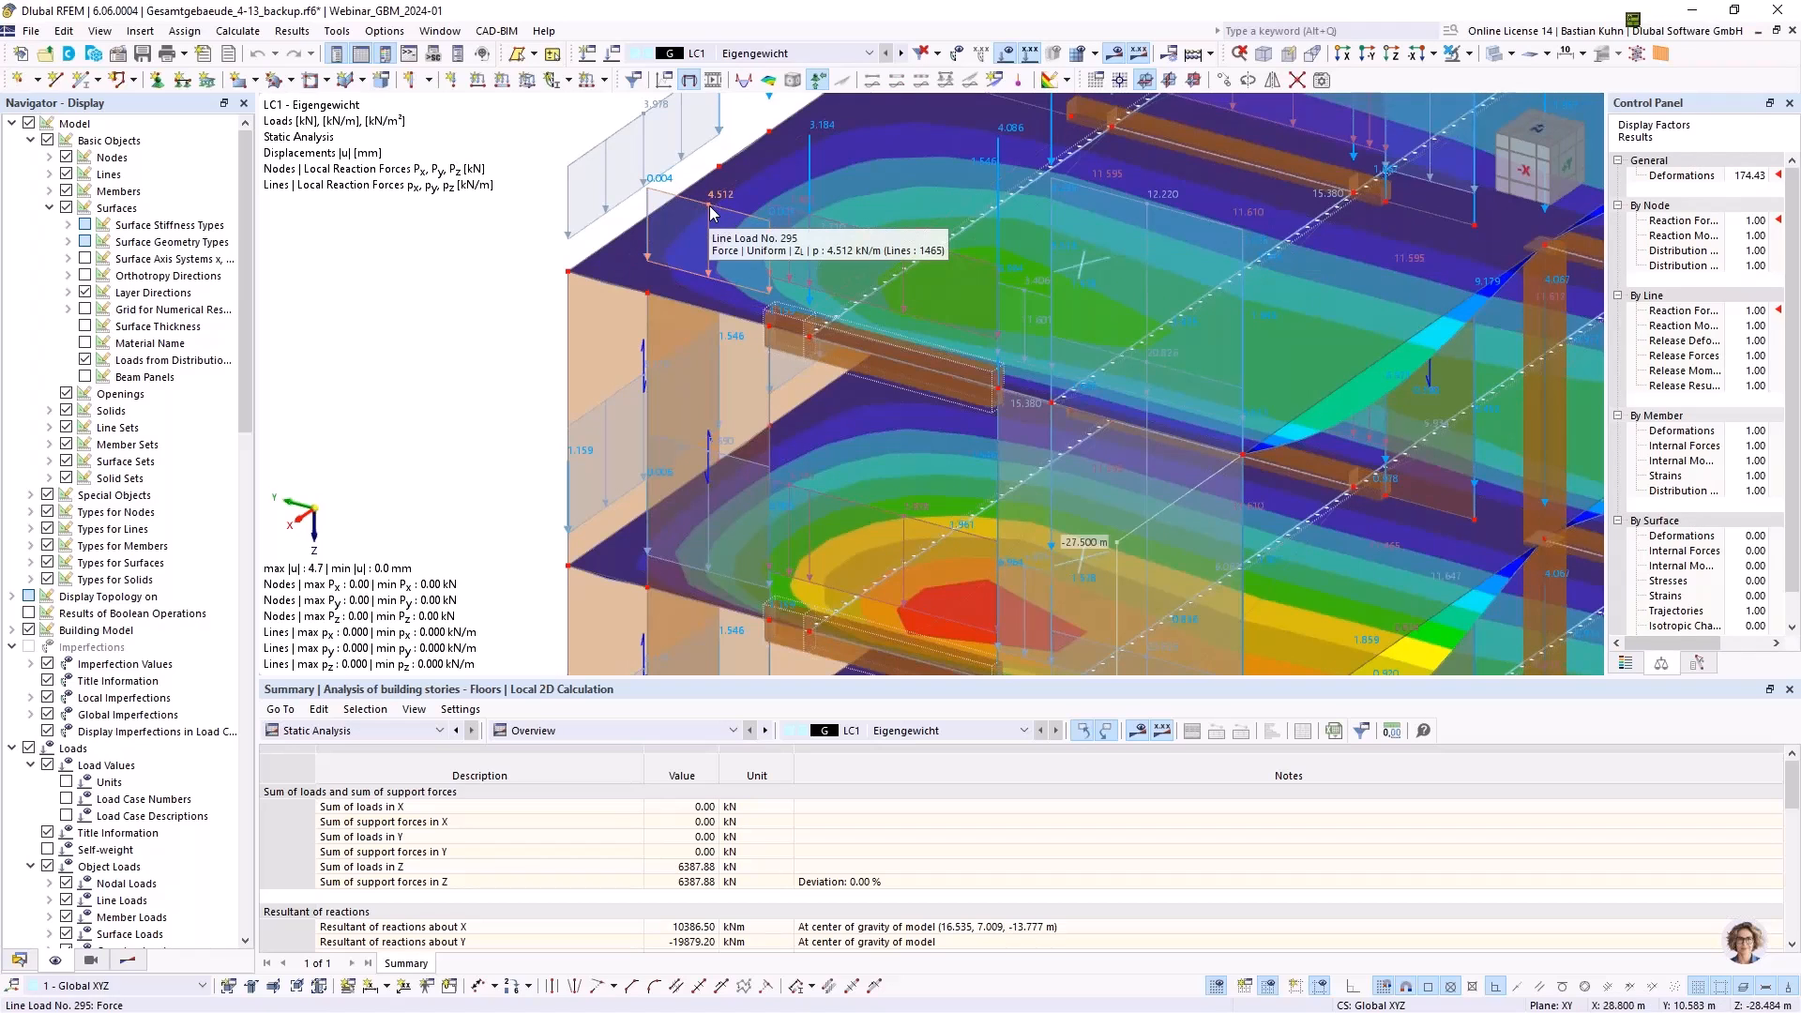
scroll(711, 212, "down", 6)
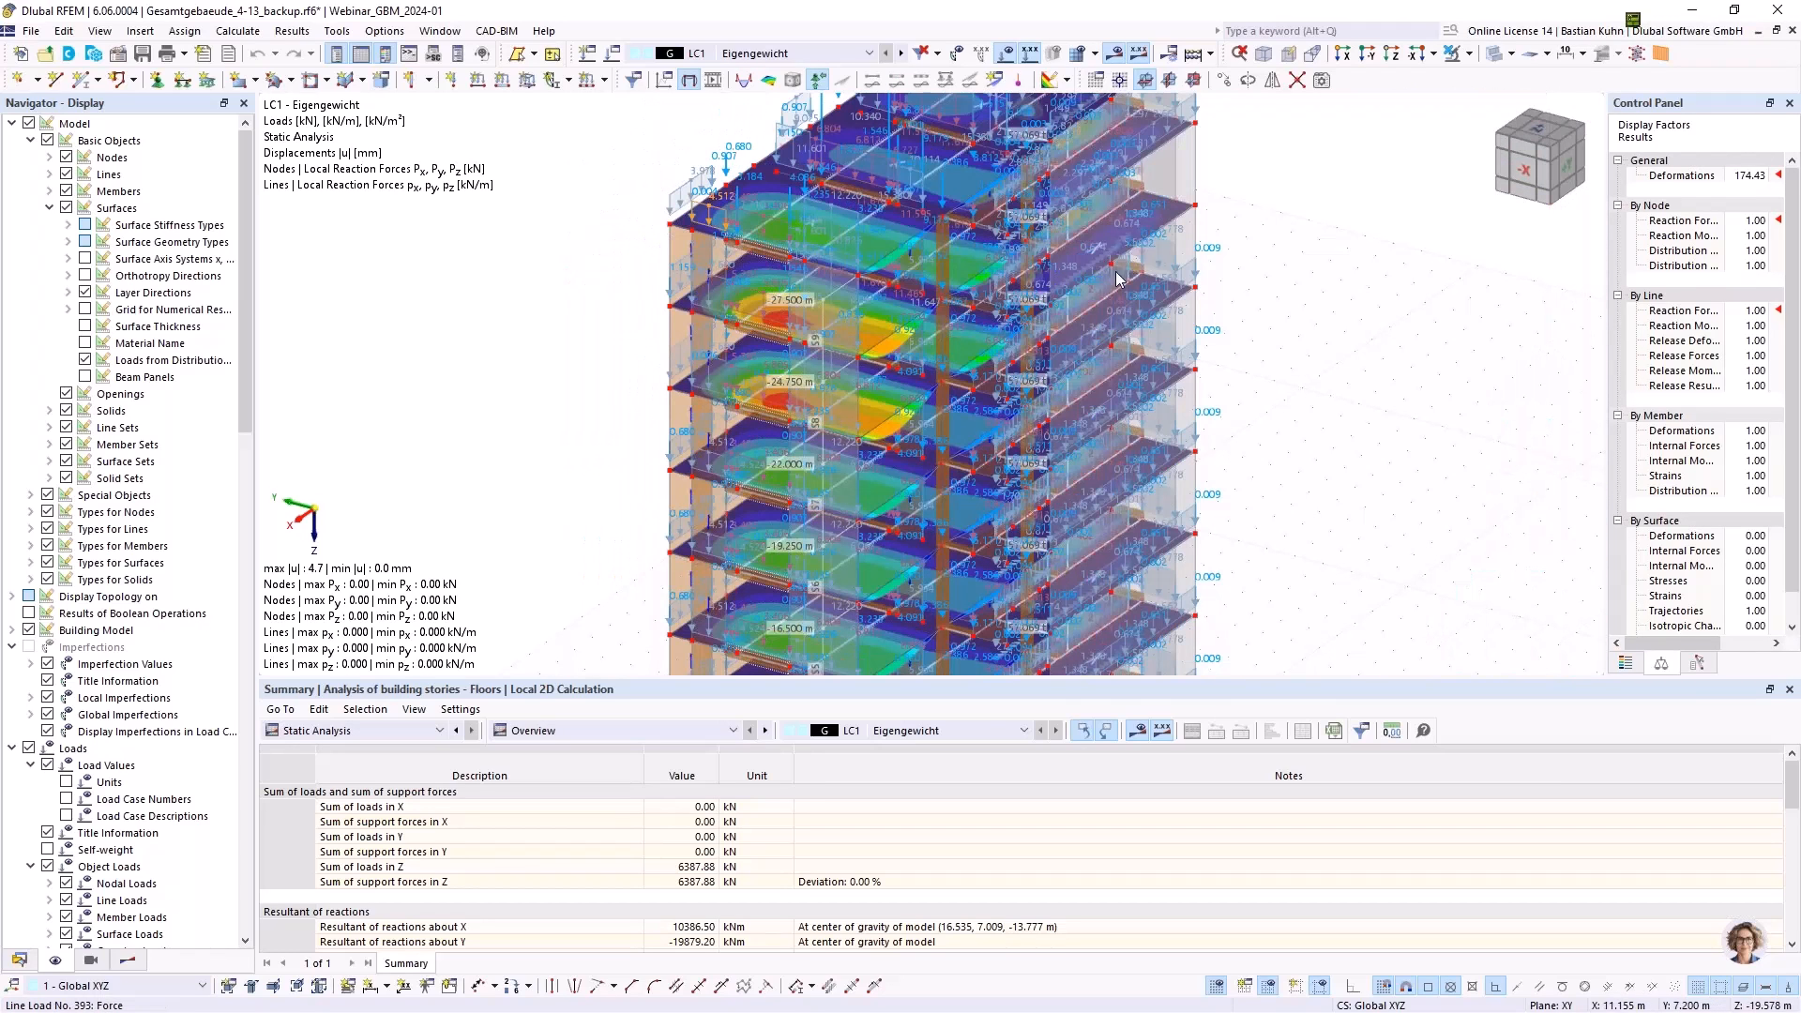
View the building along the -Y direction, hide the loads and select a vertical stack of floor slabs across the stories
left_click(1368, 53)
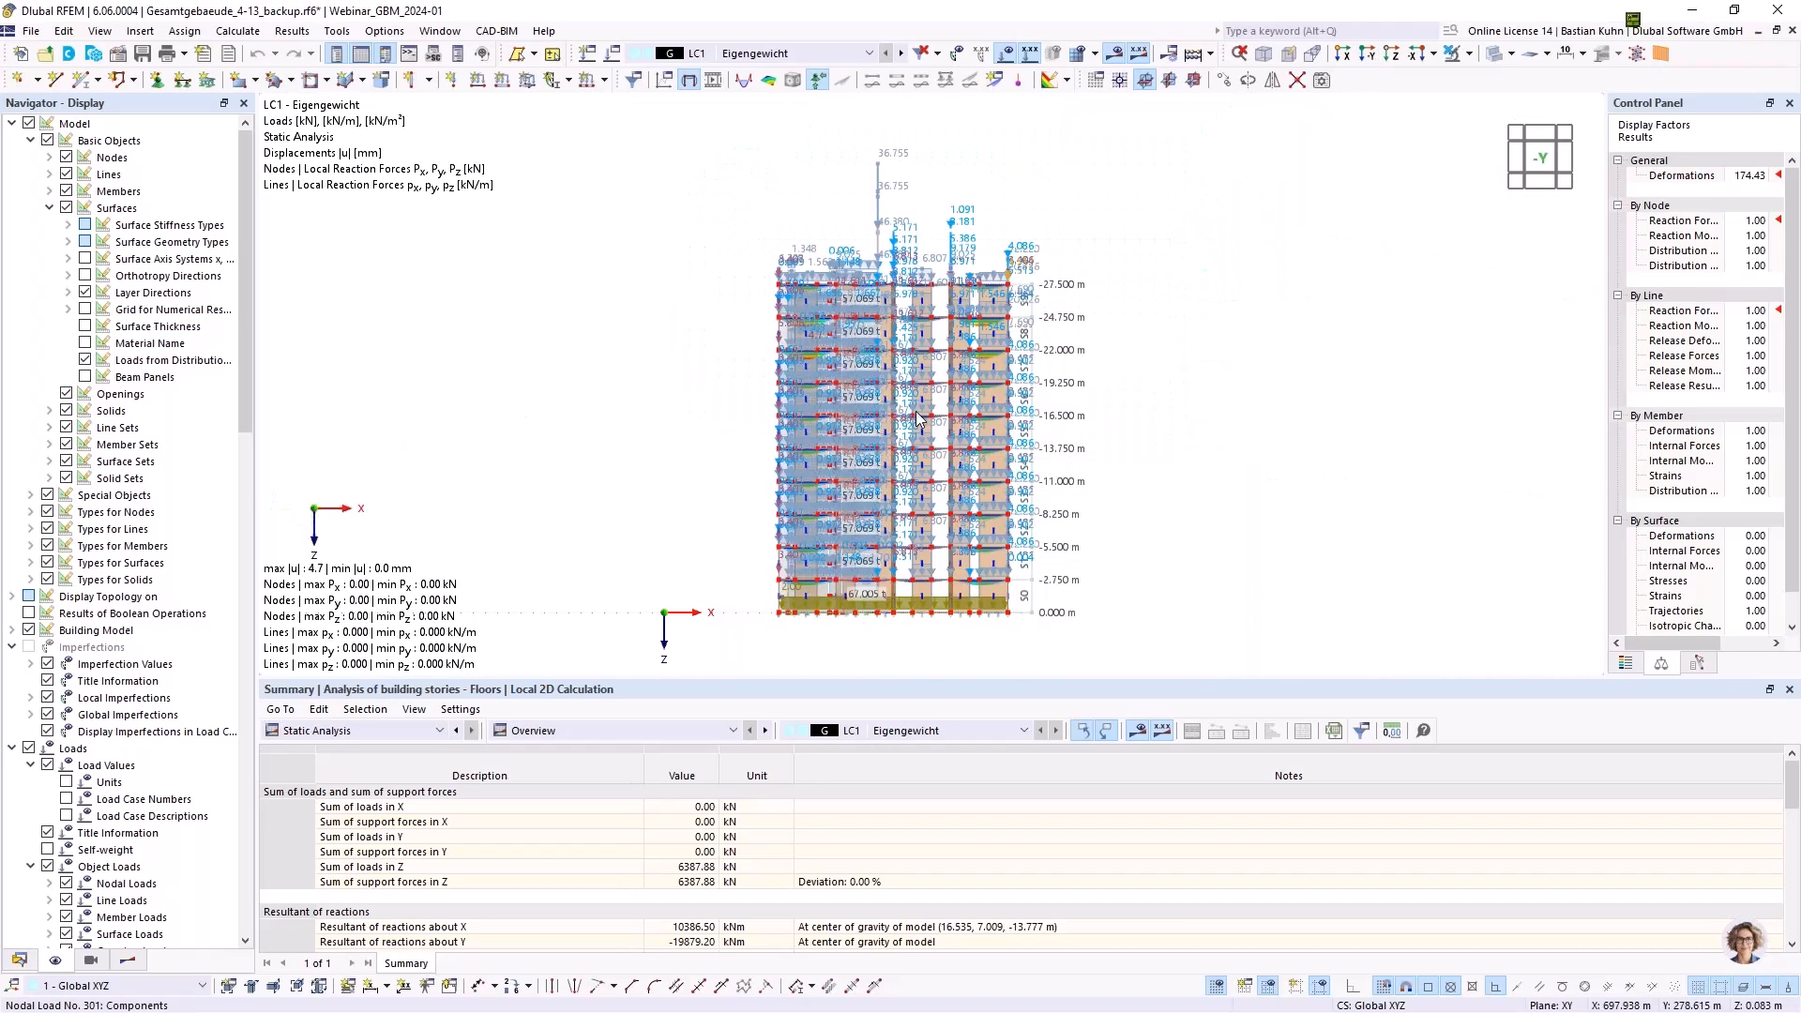
scroll(918, 420, "up", 4)
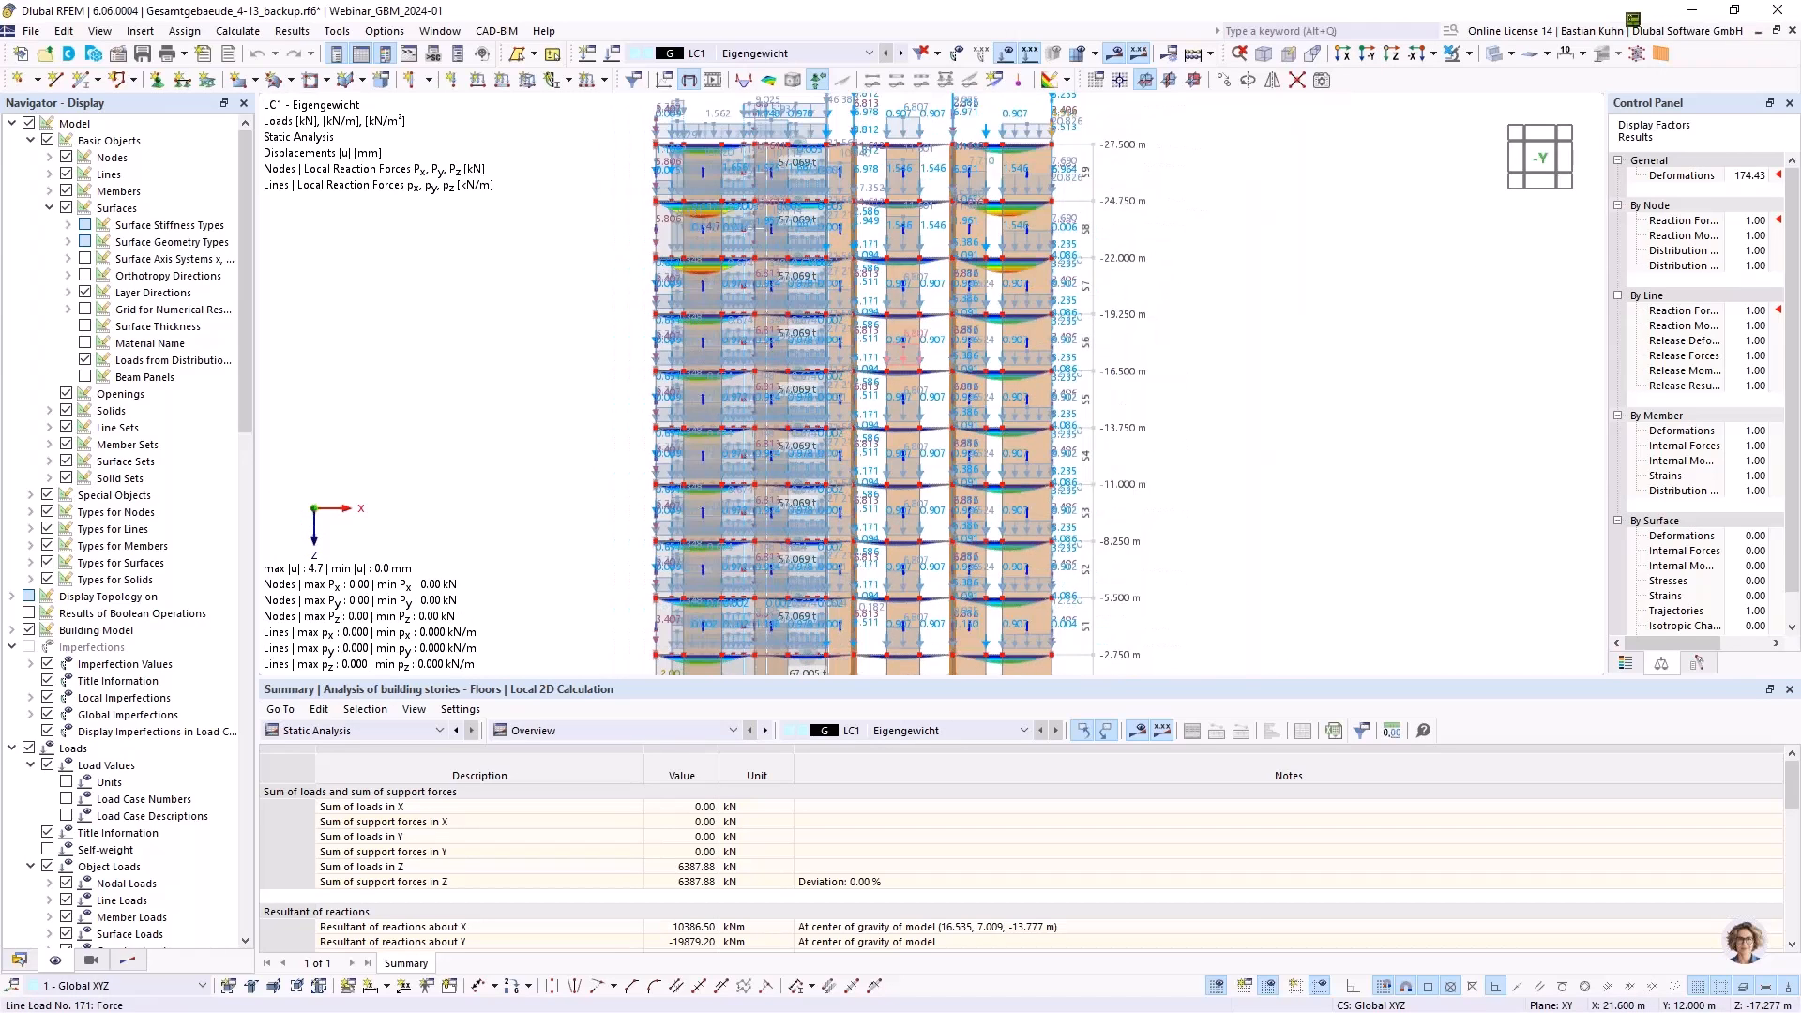
scroll(904, 349, "down", 4)
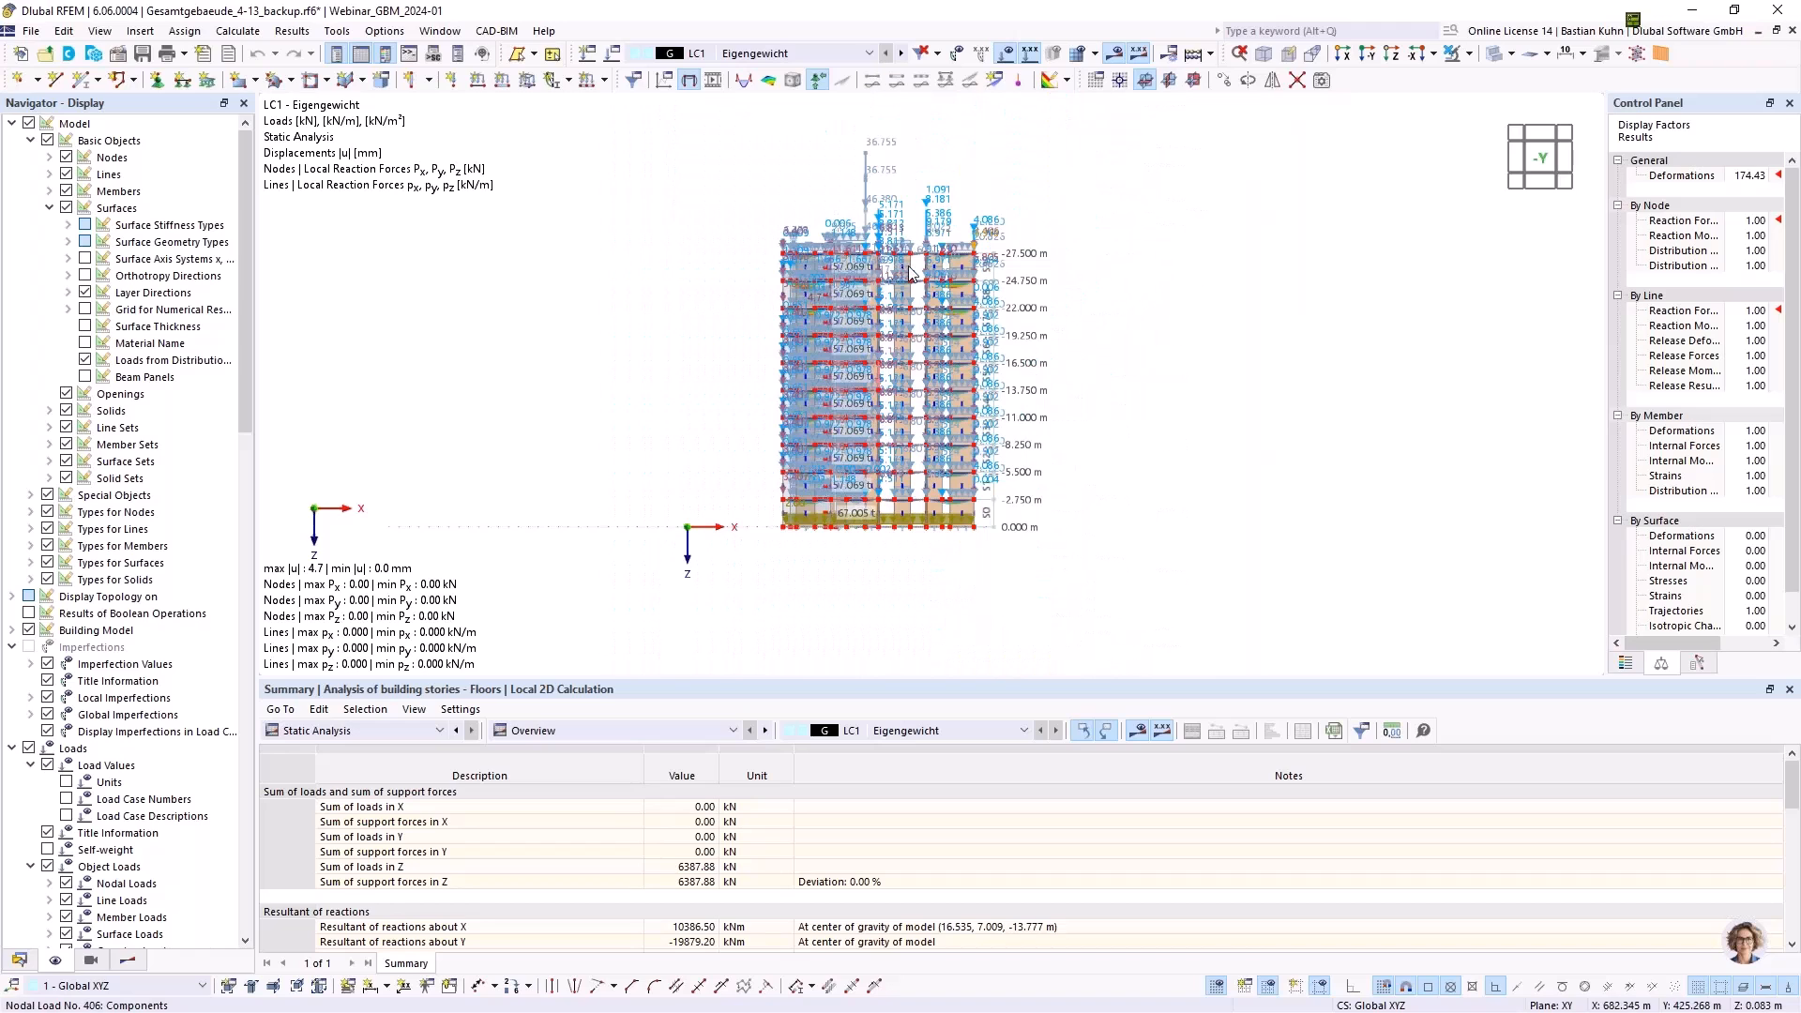
left_click(970, 81)
scroll(877, 297, "up", 5)
middle_click_drag(848, 244, 836, 179)
left_click_drag(924, 231, 932, 542)
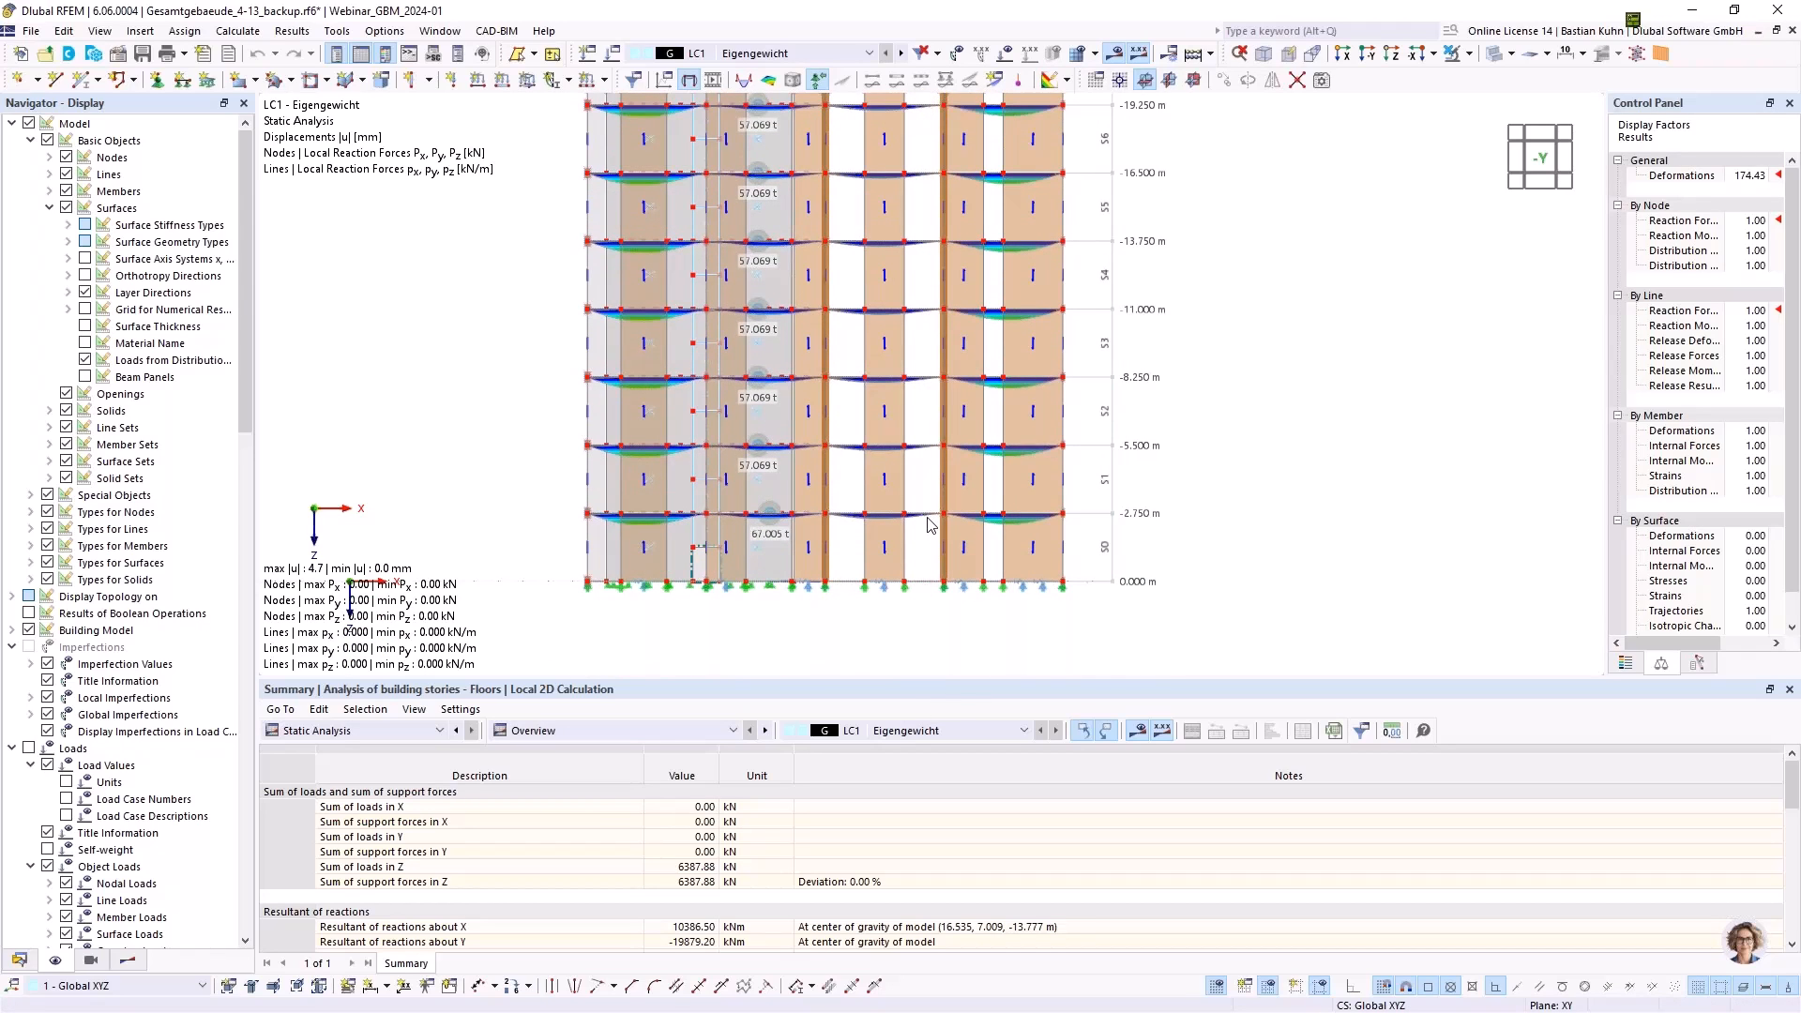
left_click_drag(918, 417, 907, 78)
middle_click_drag(920, 113, 920, 150)
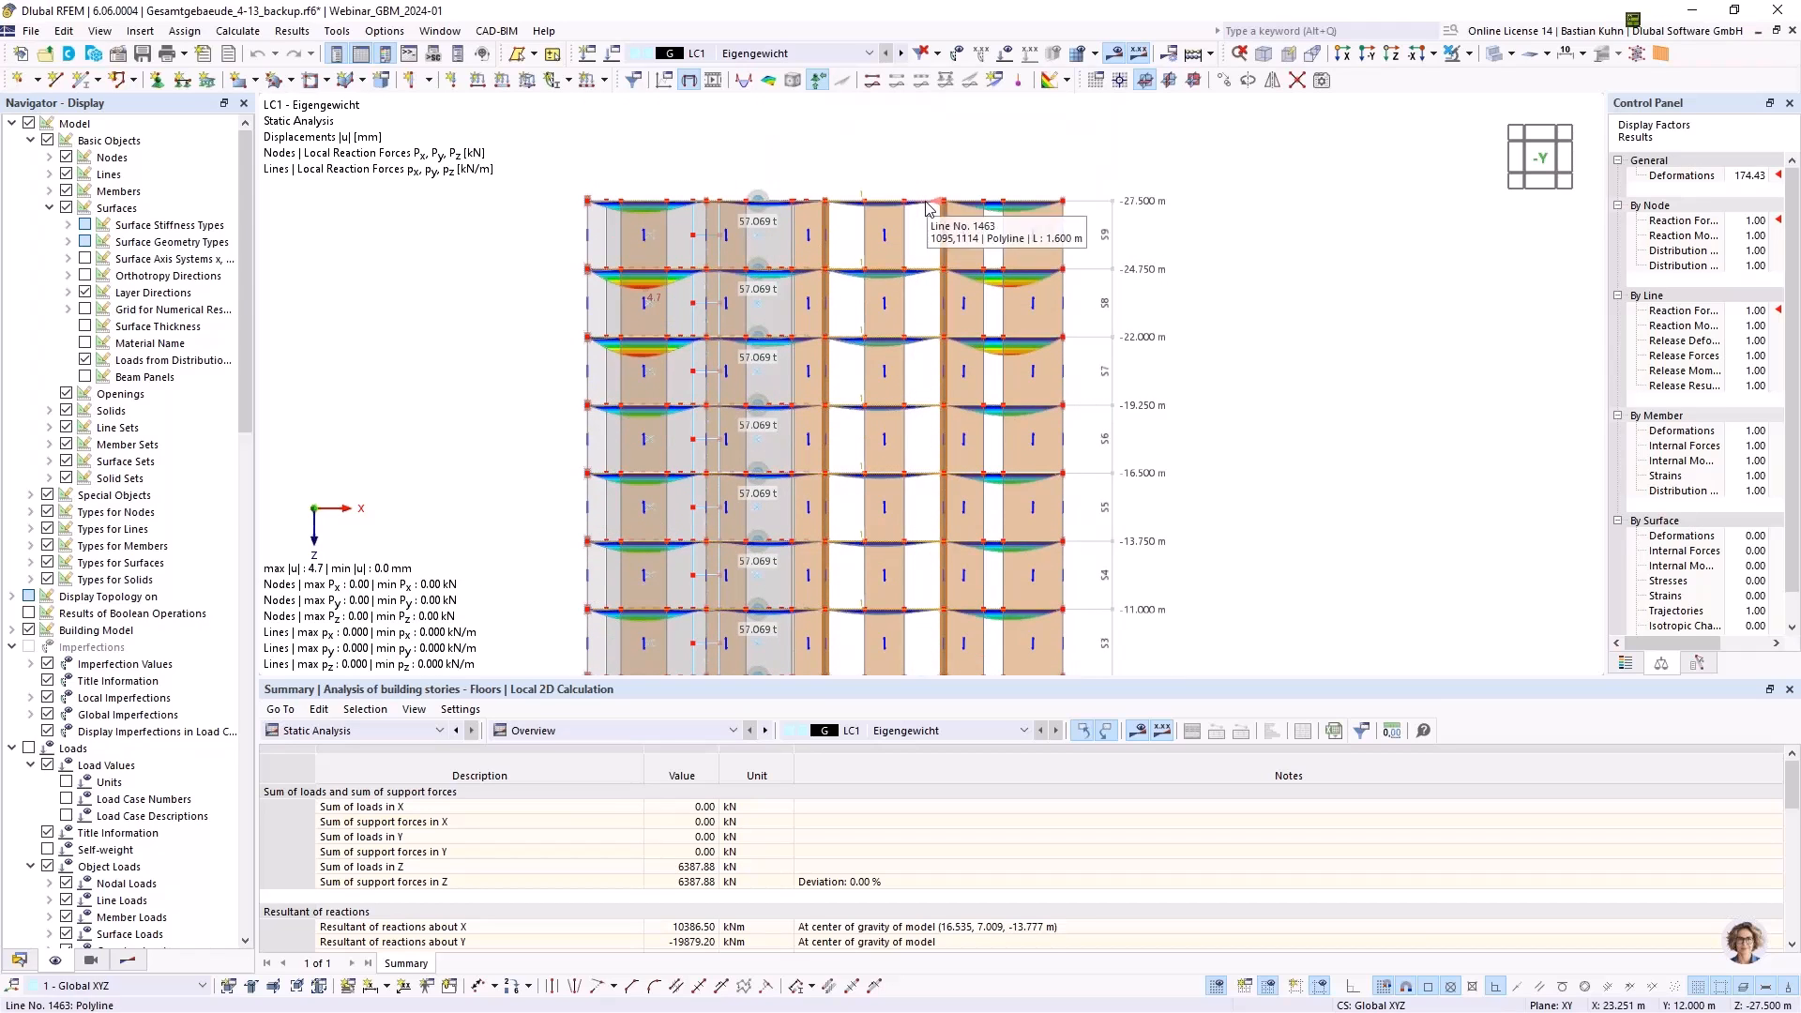
Set the load transfer direction of the selected floor slab surfaces to Isotropic | FEA and apply the change
right_click(927, 204)
mouse_move(1198, 269)
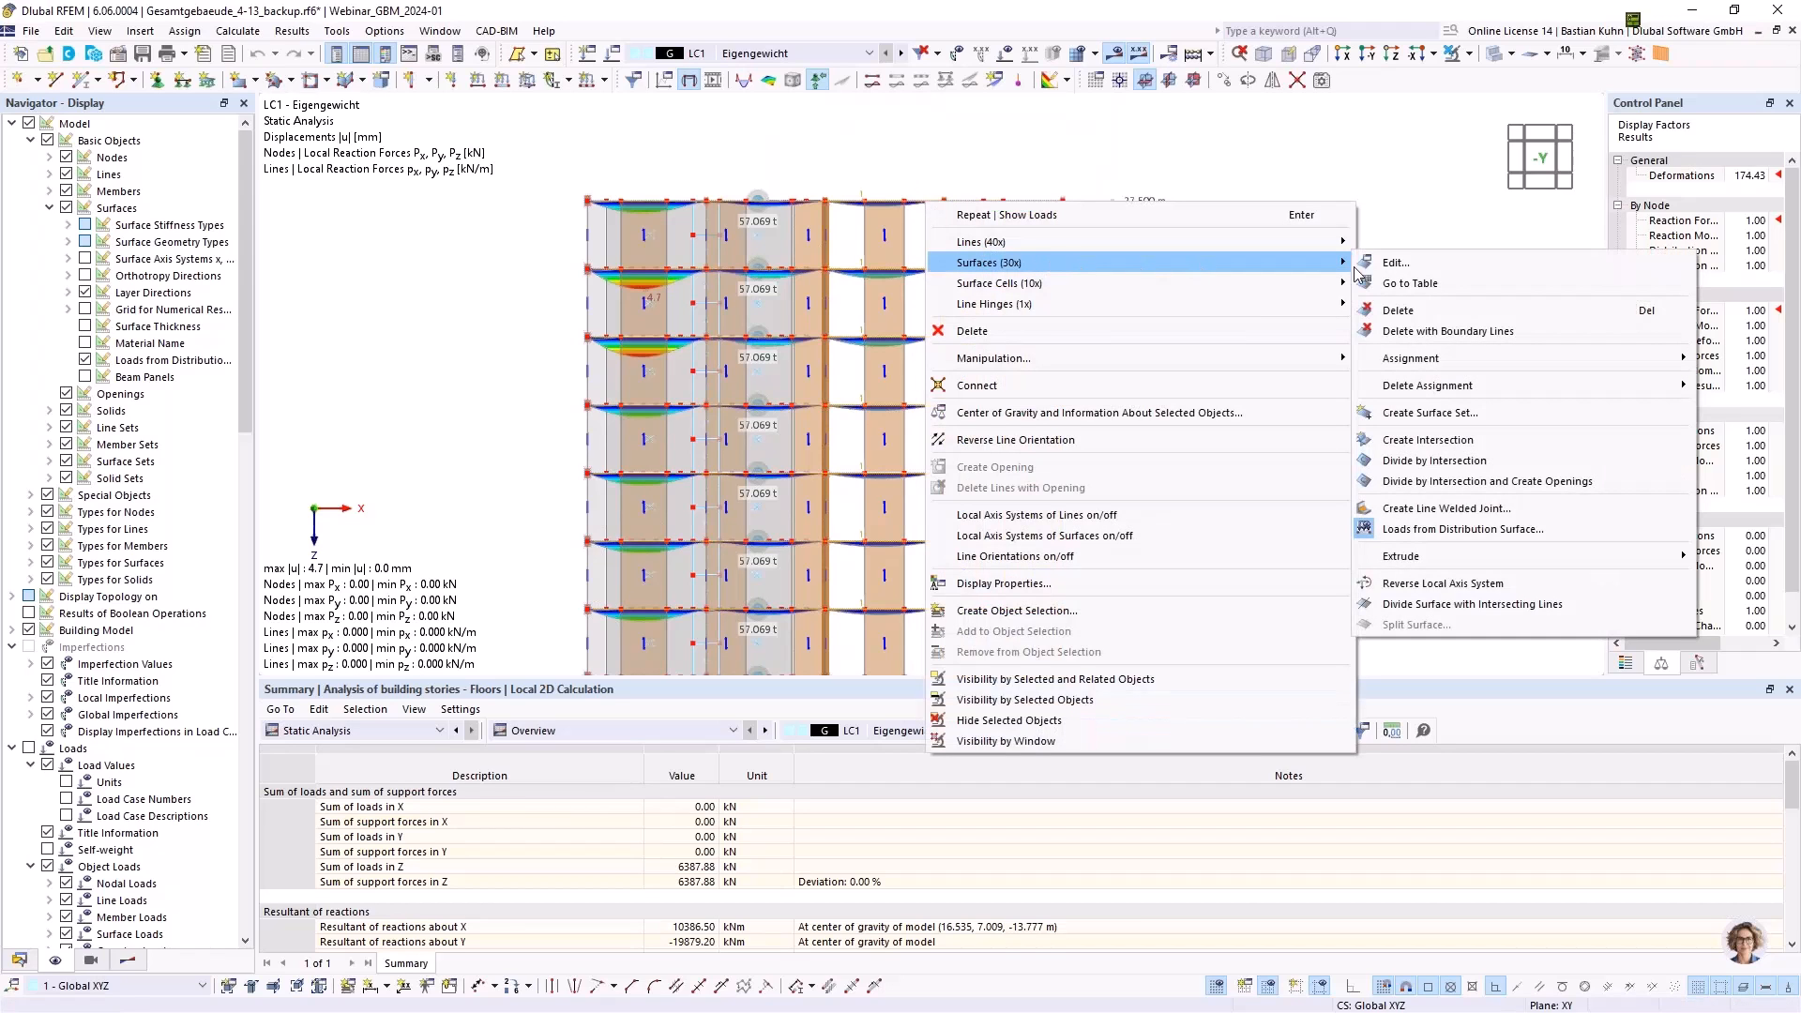
left_click(1394, 263)
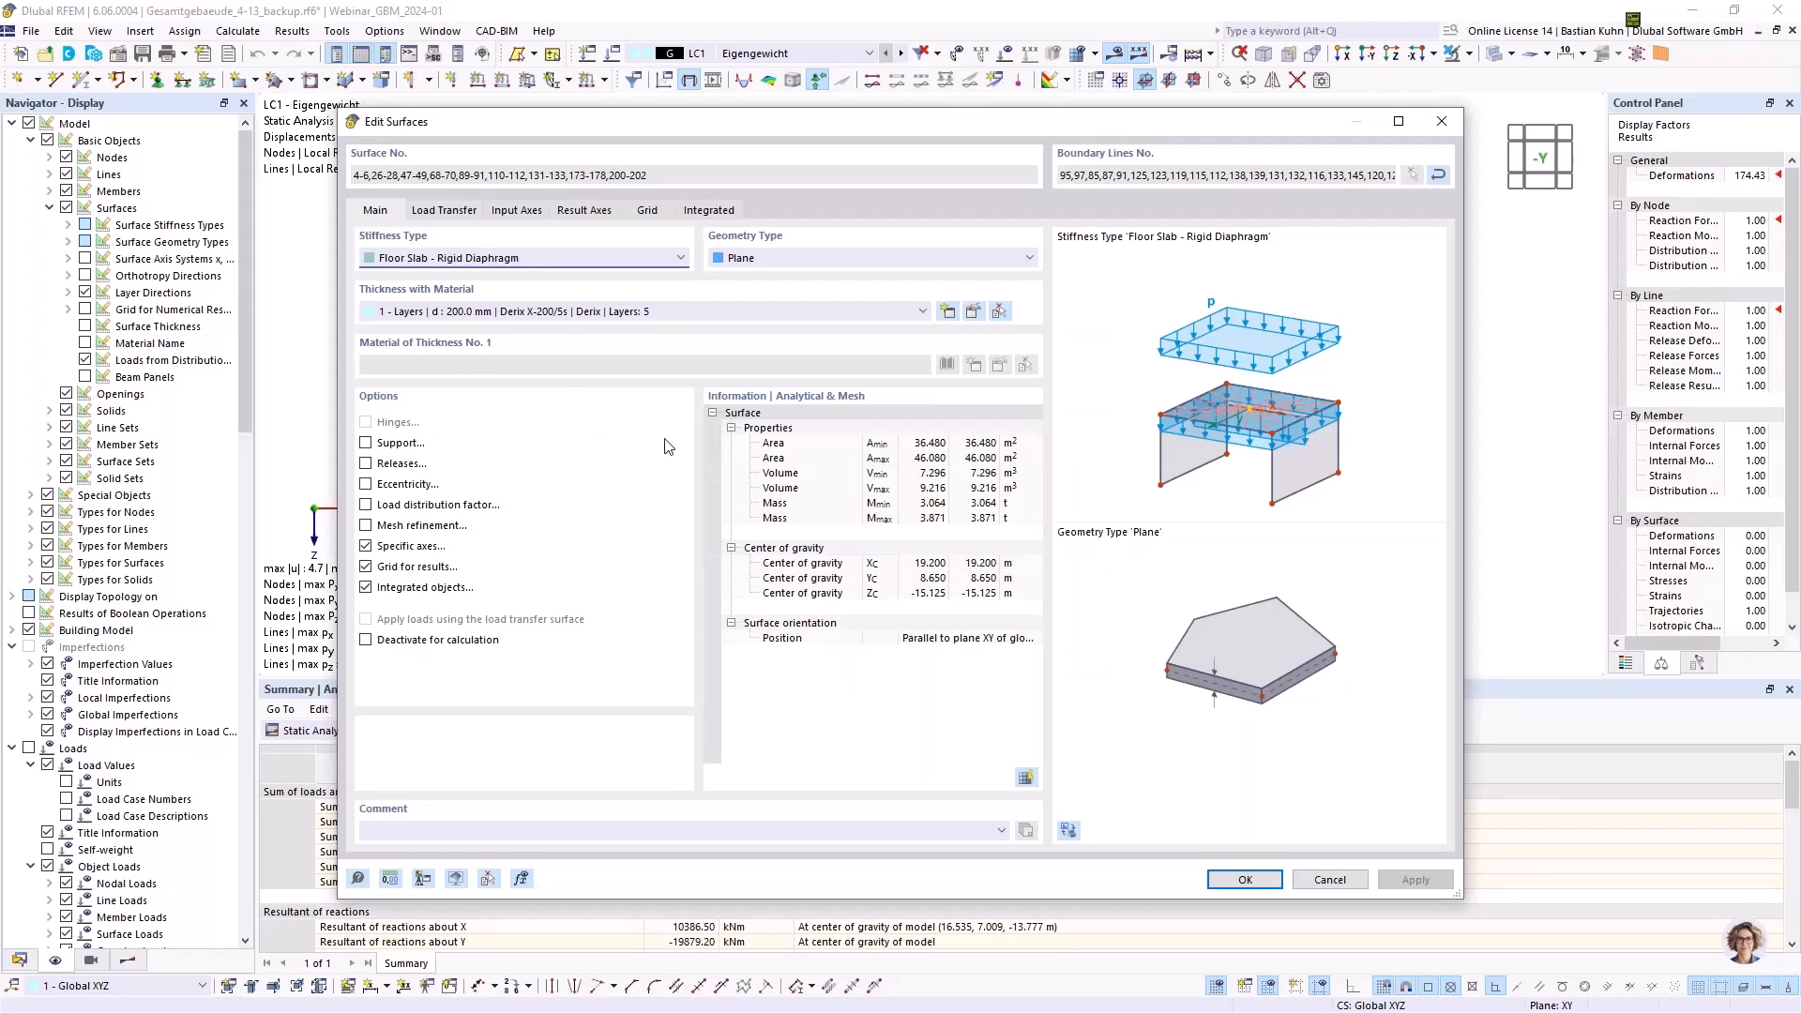
left_click(455, 210)
left_click(459, 281)
left_click(440, 300)
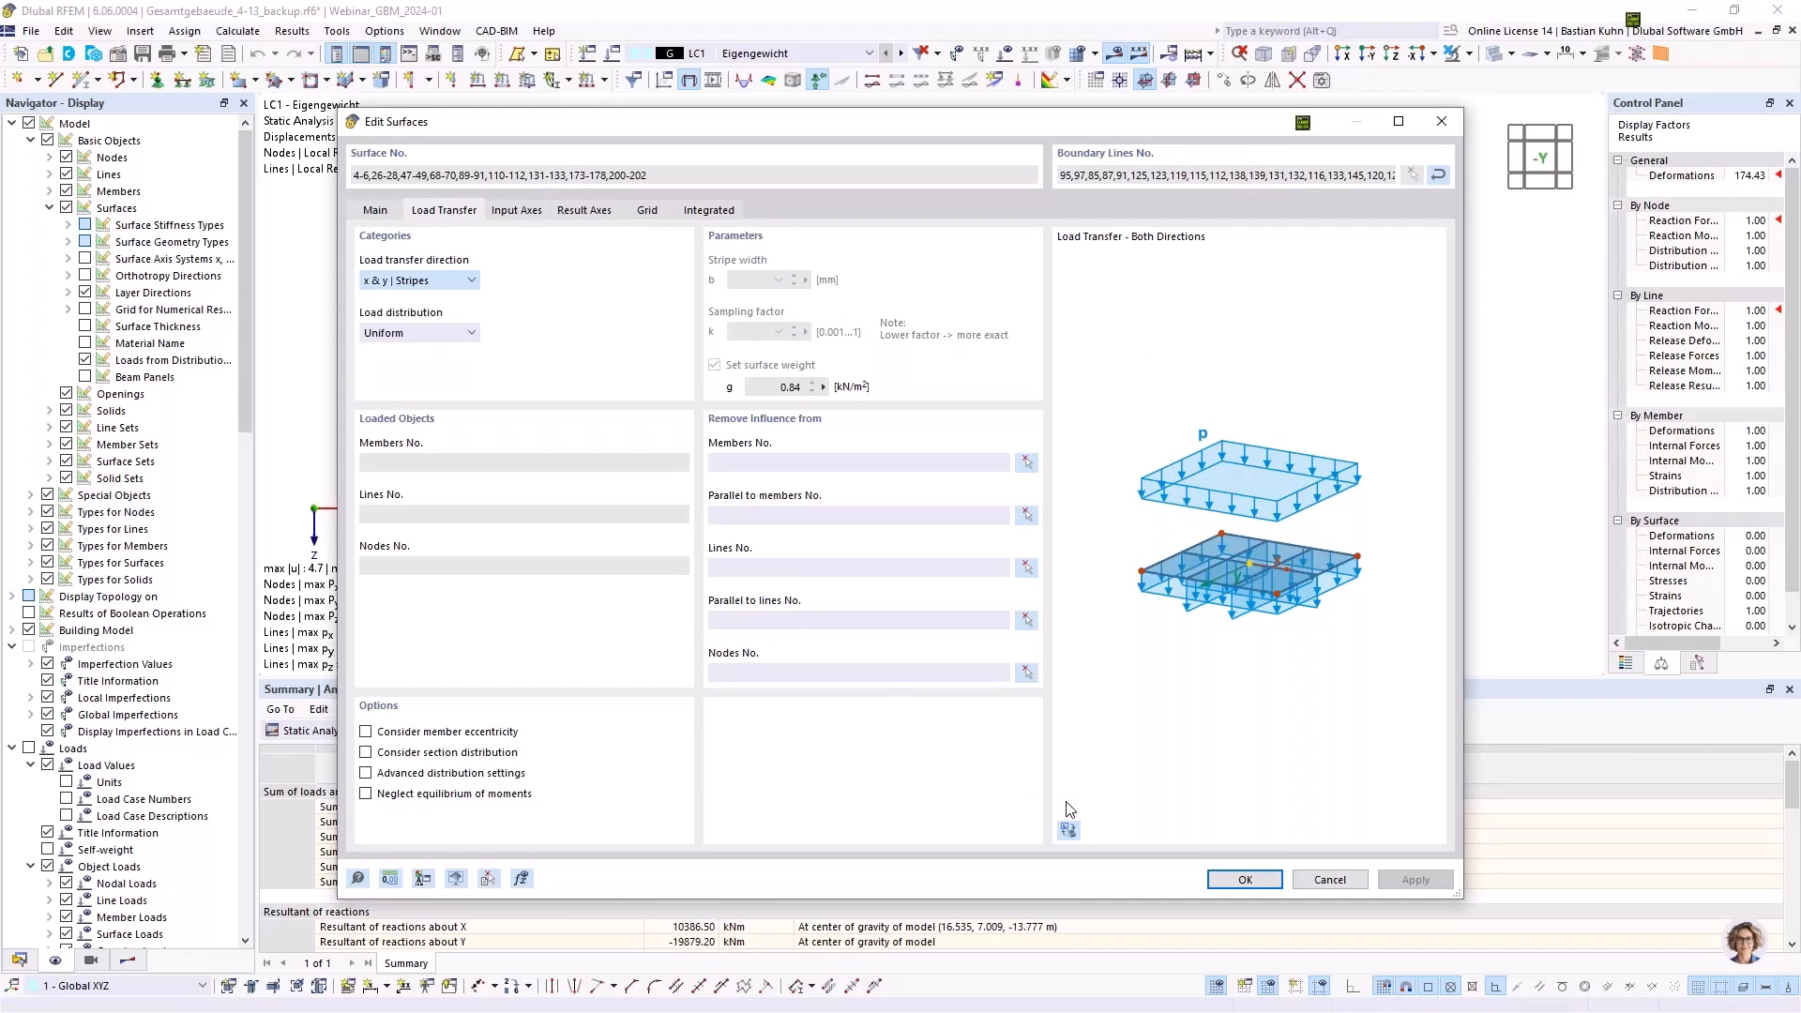
left_click(1234, 880)
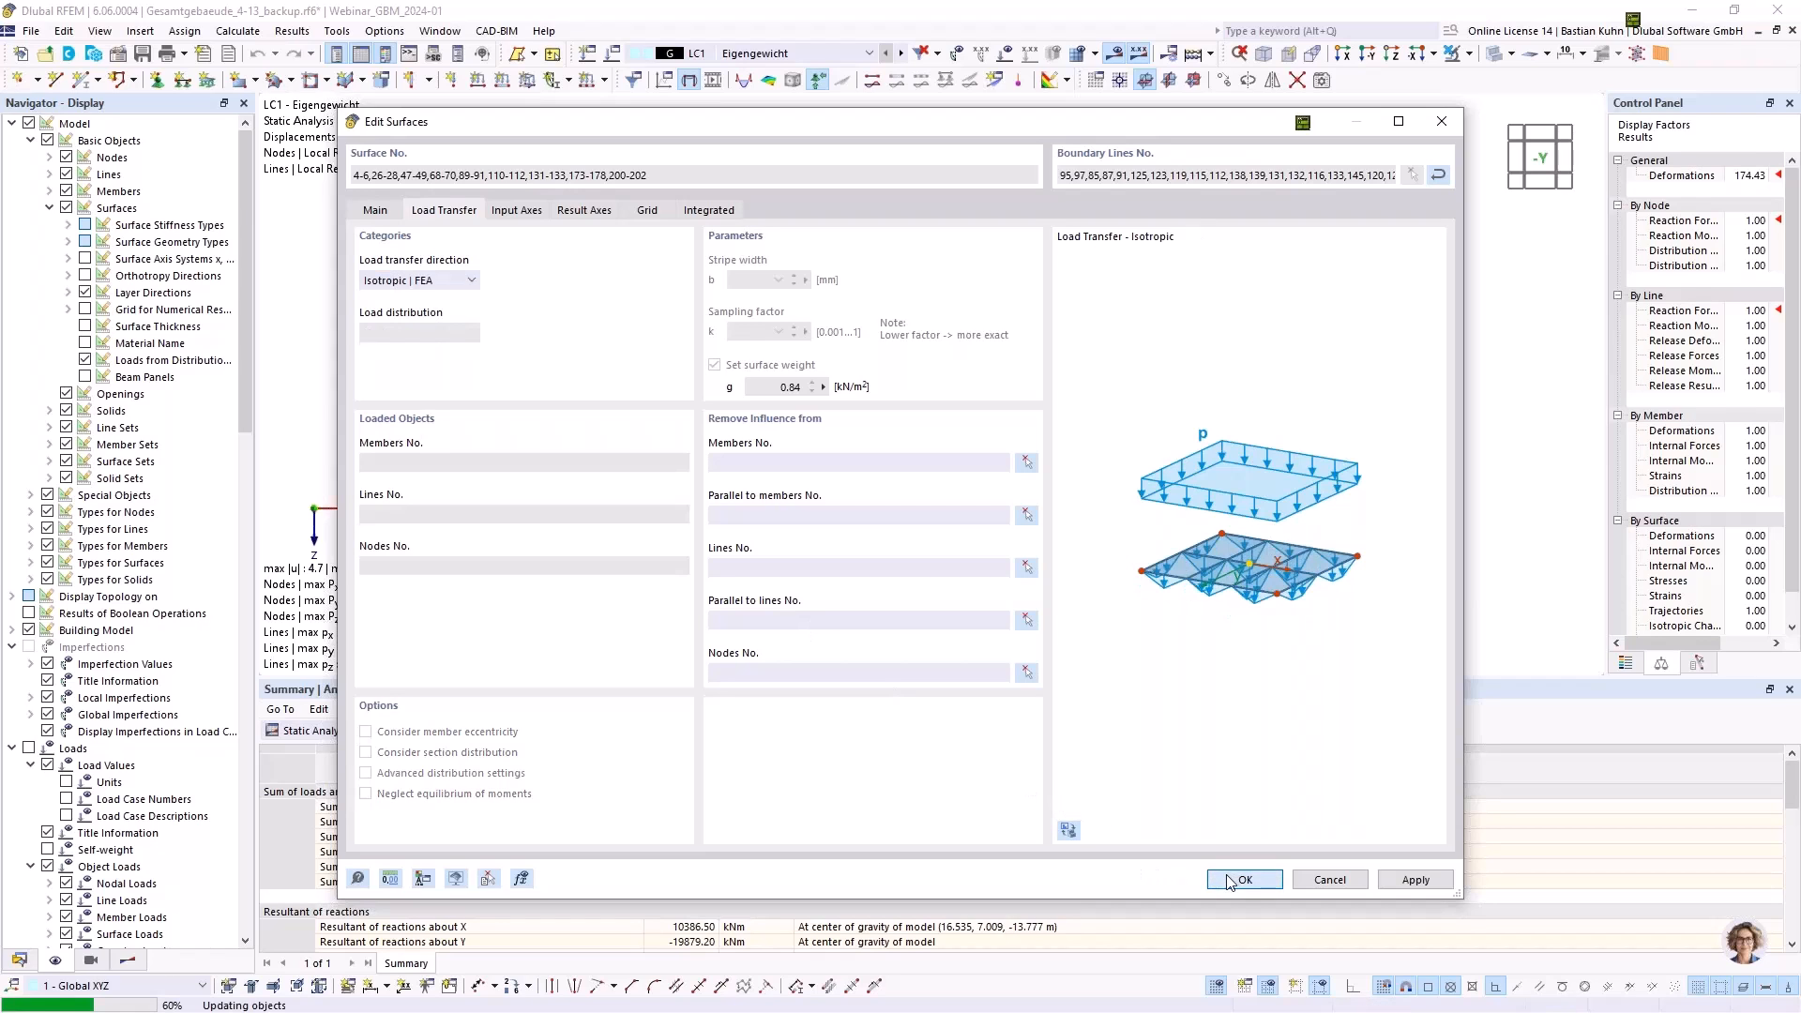
left_click(979, 595)
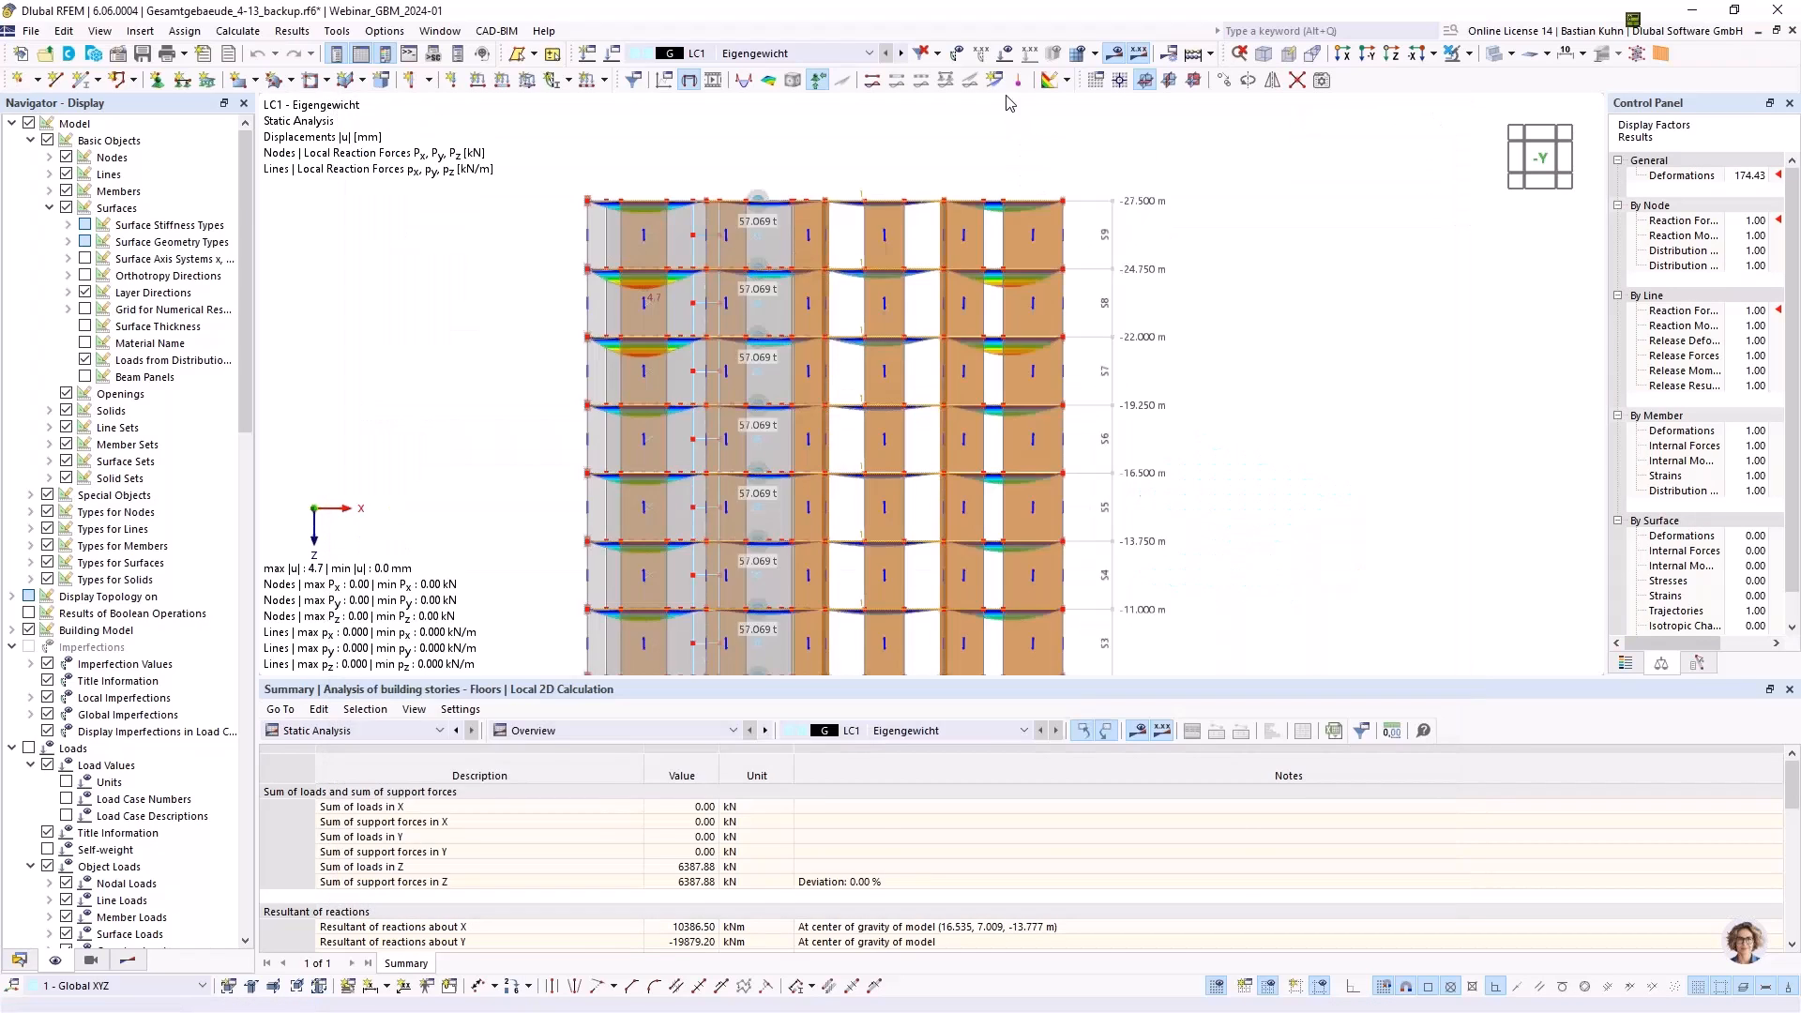
Switch to the Gesamtgebaeude_4-13.rf6 model and examine the local 2D deformations of its floors
left_click(1103, 56)
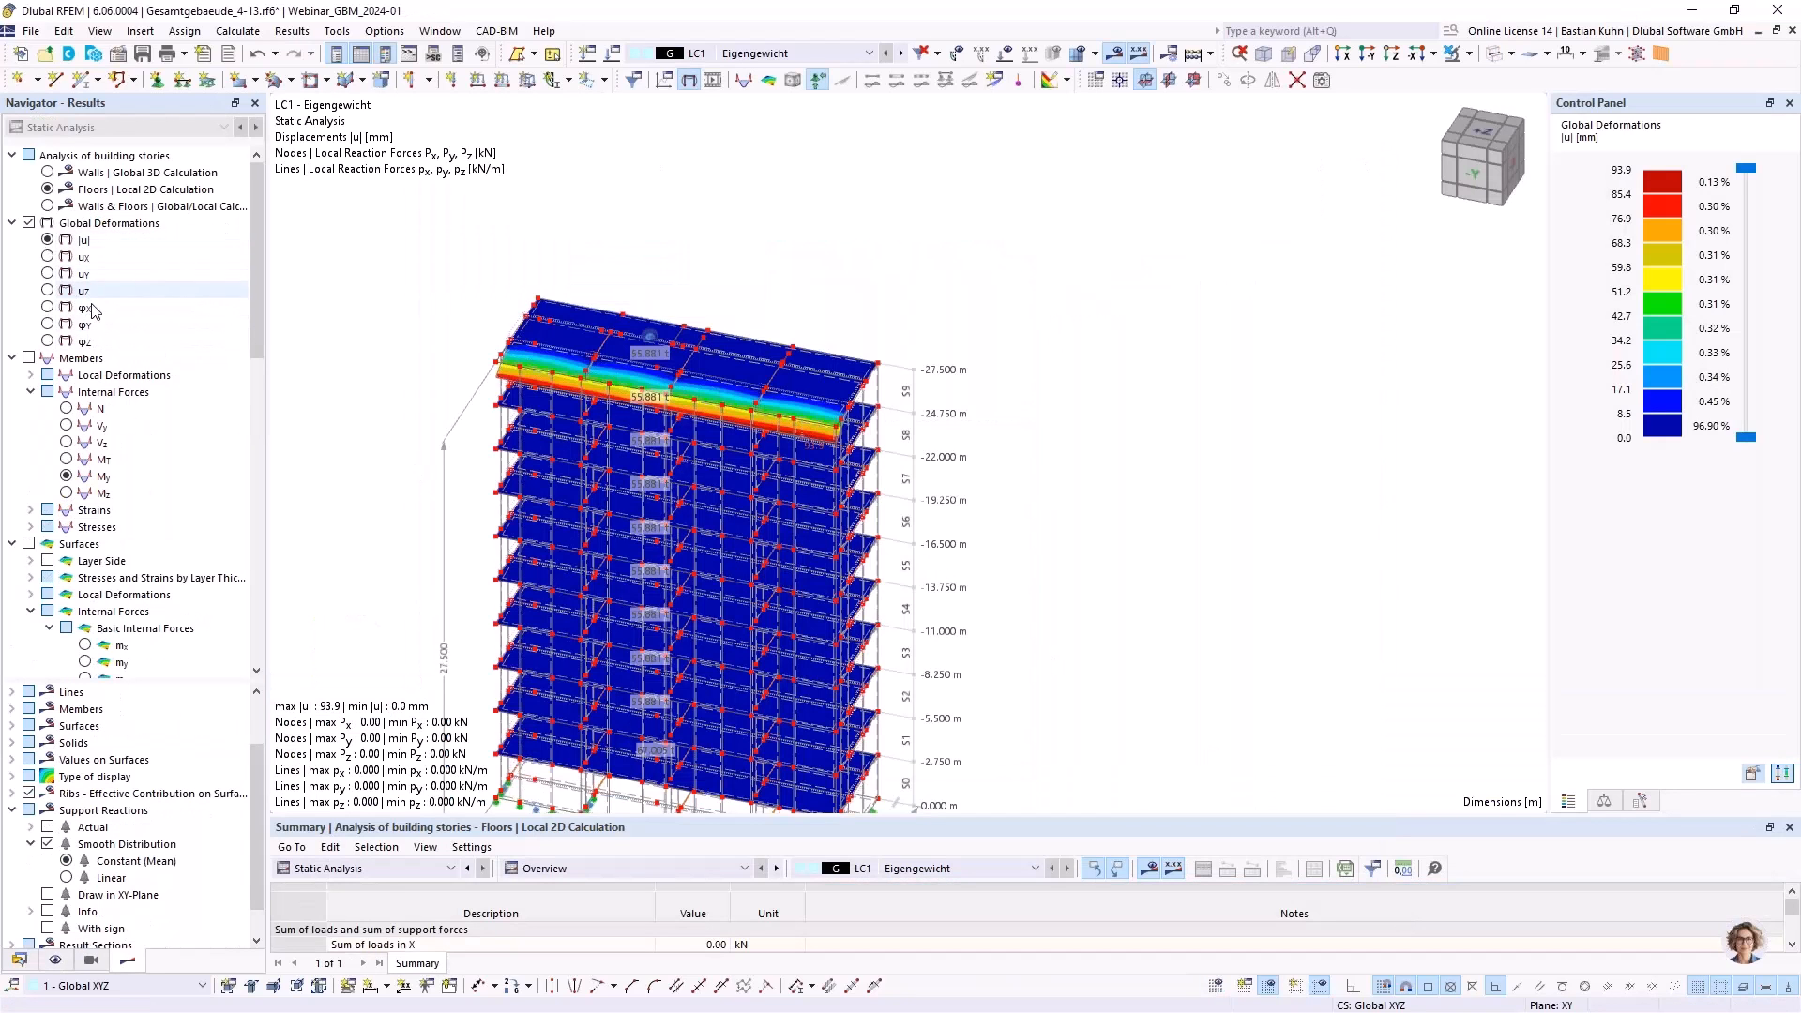
middle_click_drag(402, 382, 632, 286)
middle_click_drag(631, 286, 572, 229, "ctrl")
scroll(506, 294, "up", 2)
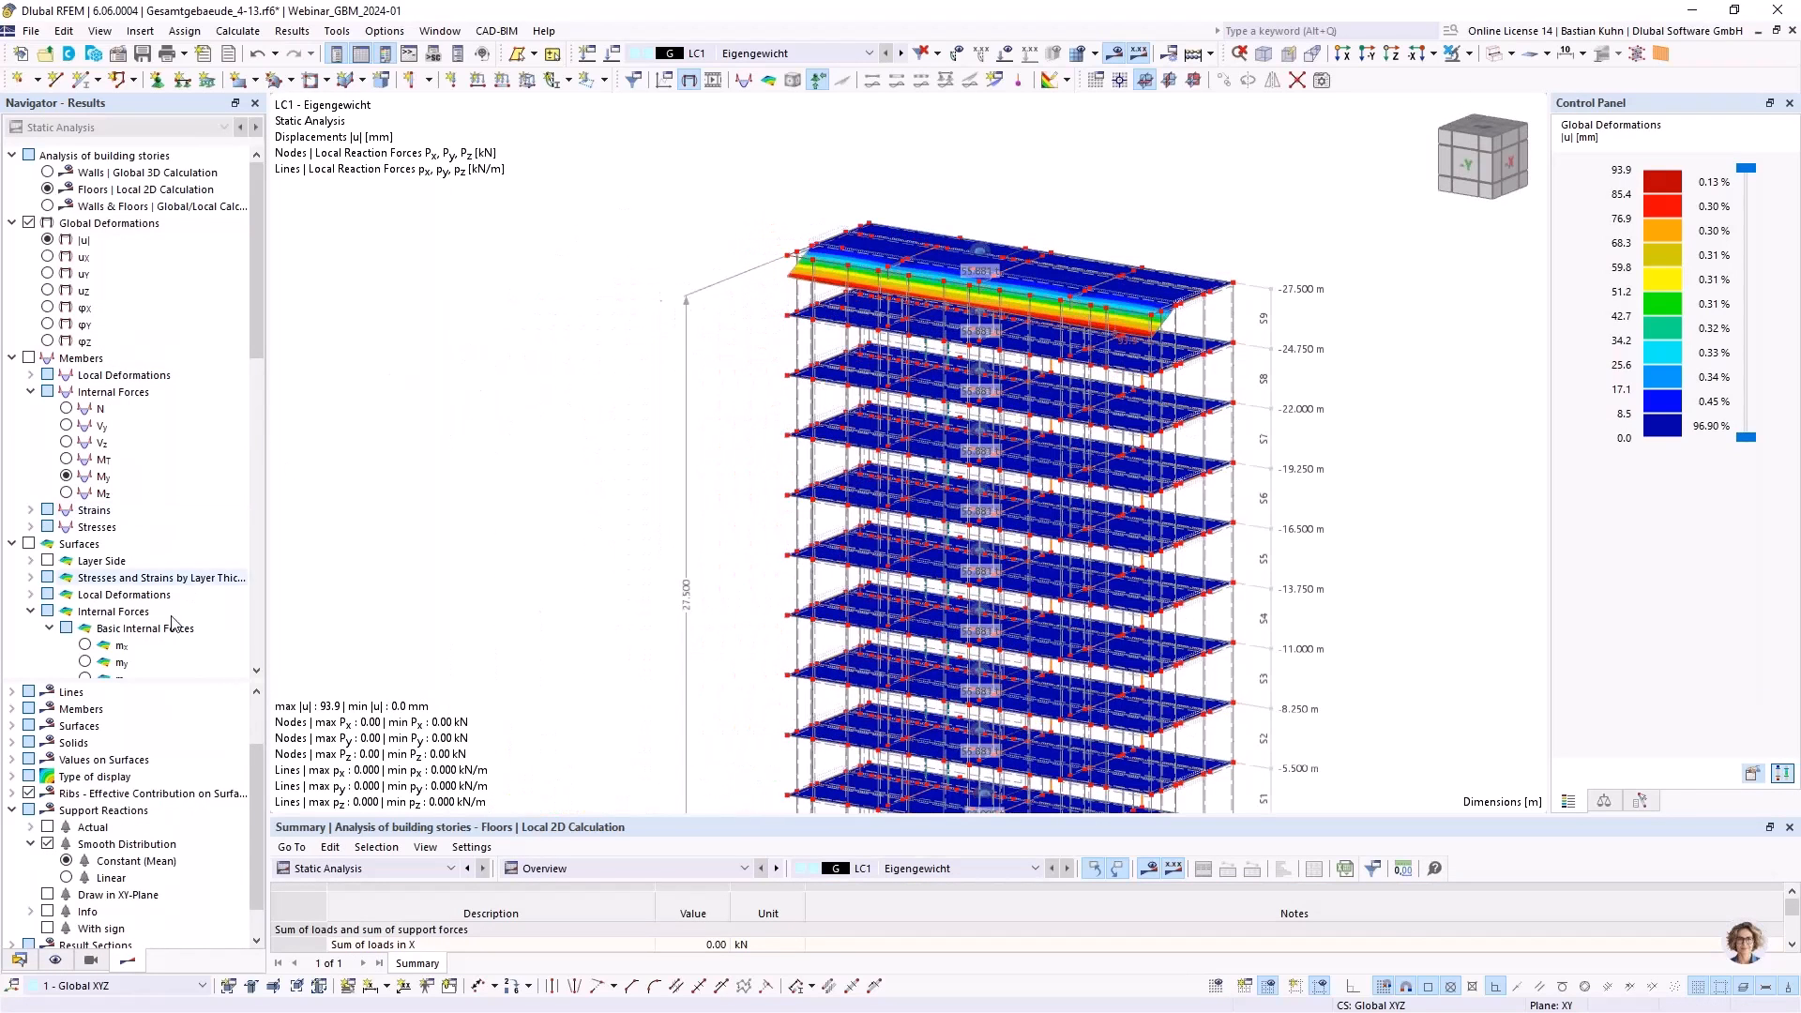
Open the building stories' settings and review the floor modeling of individual stories, including the one at -5.500 m
left_click(19, 961)
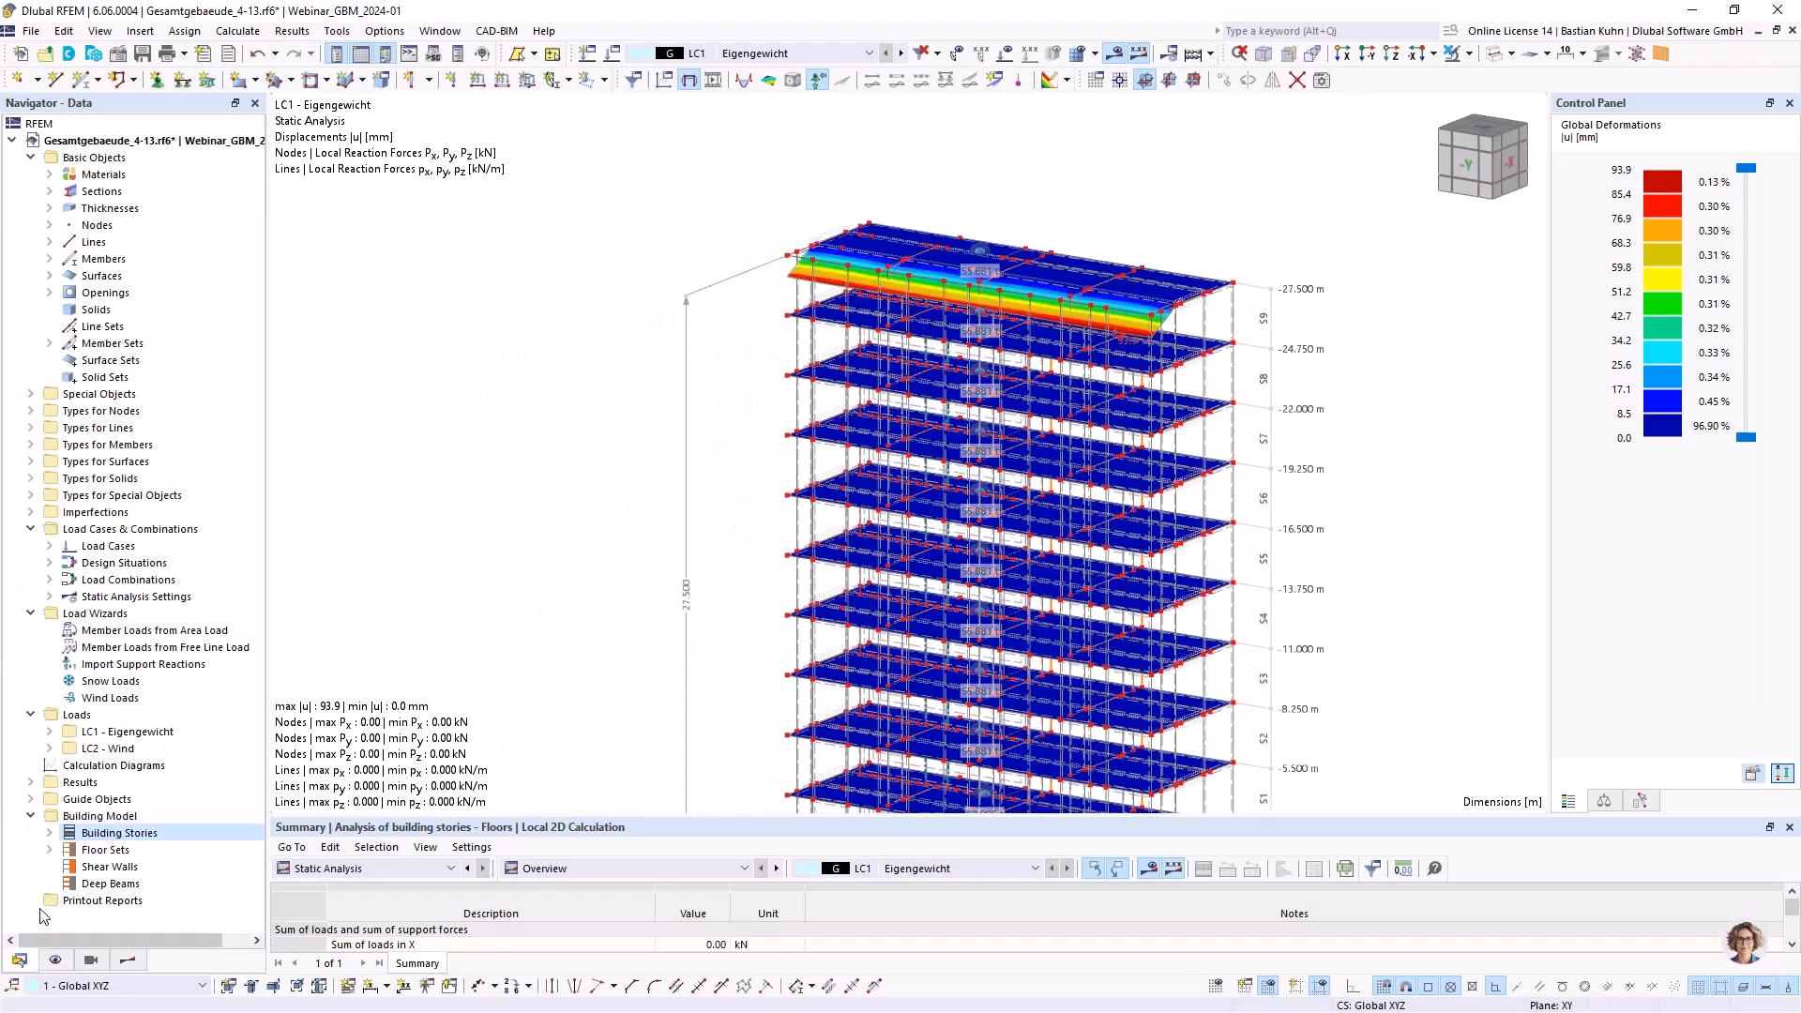
left_click(49, 833)
double_click(111, 850)
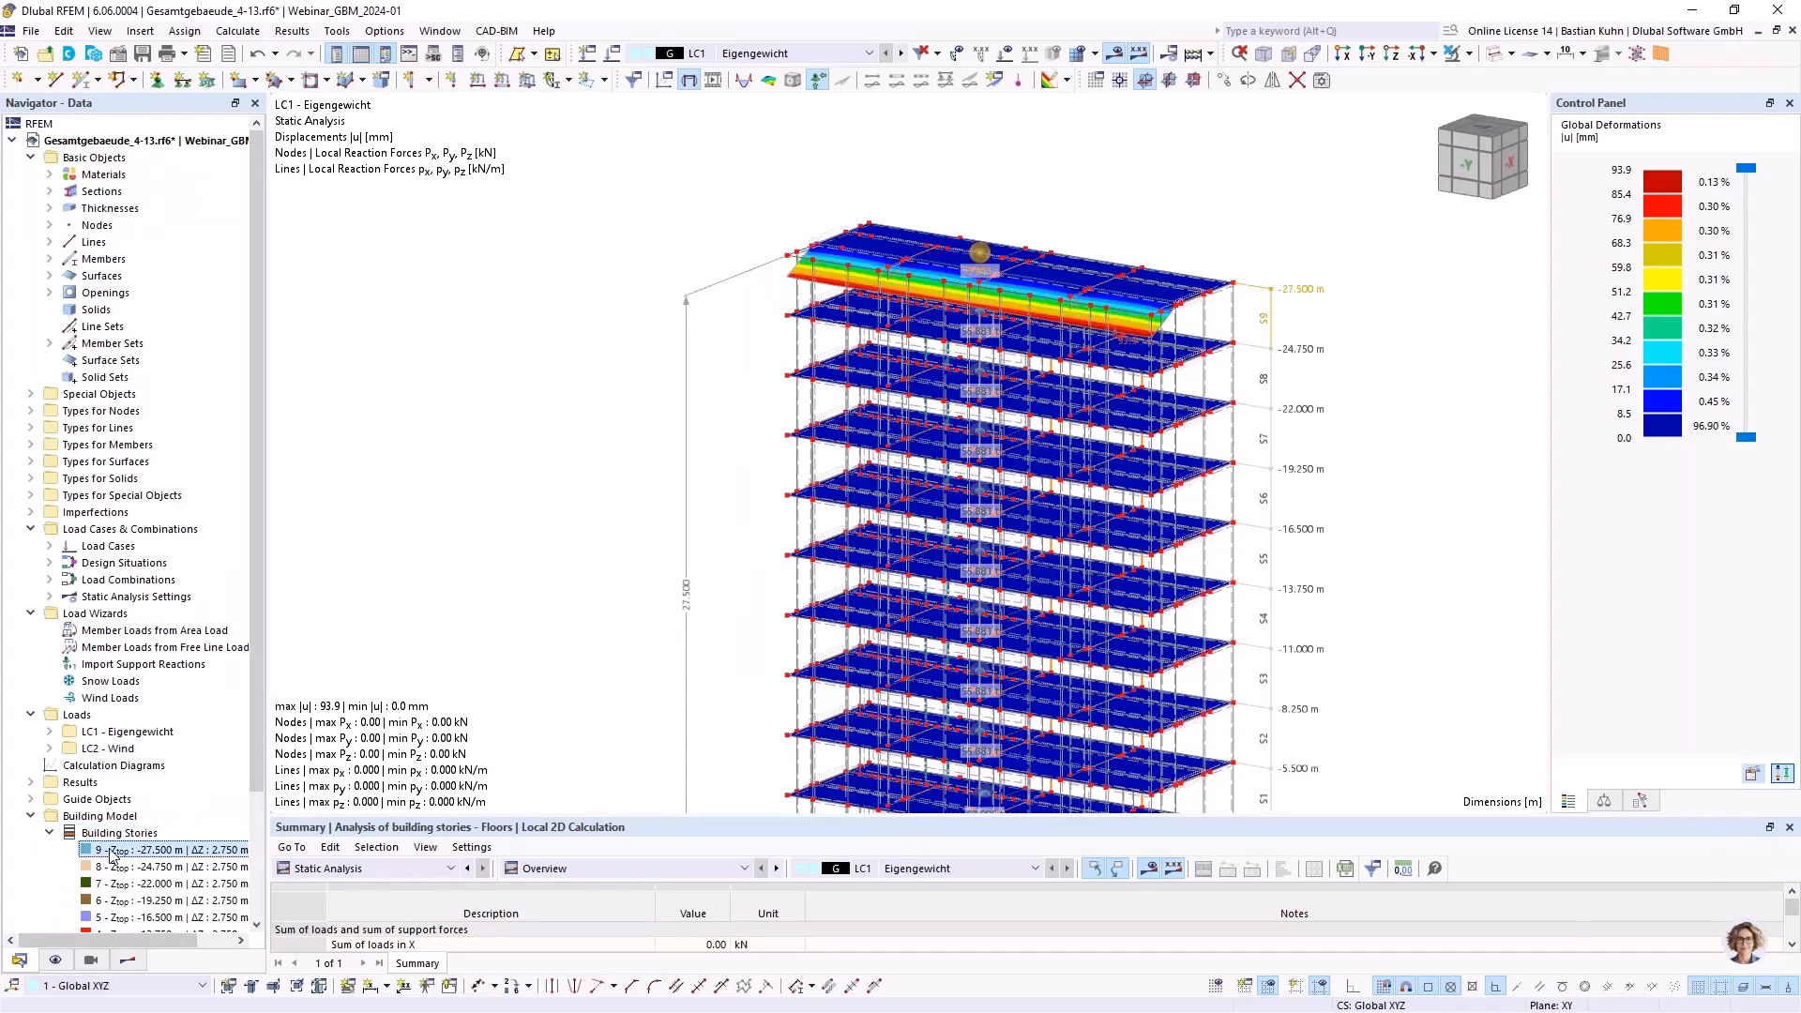
left_click(234, 238)
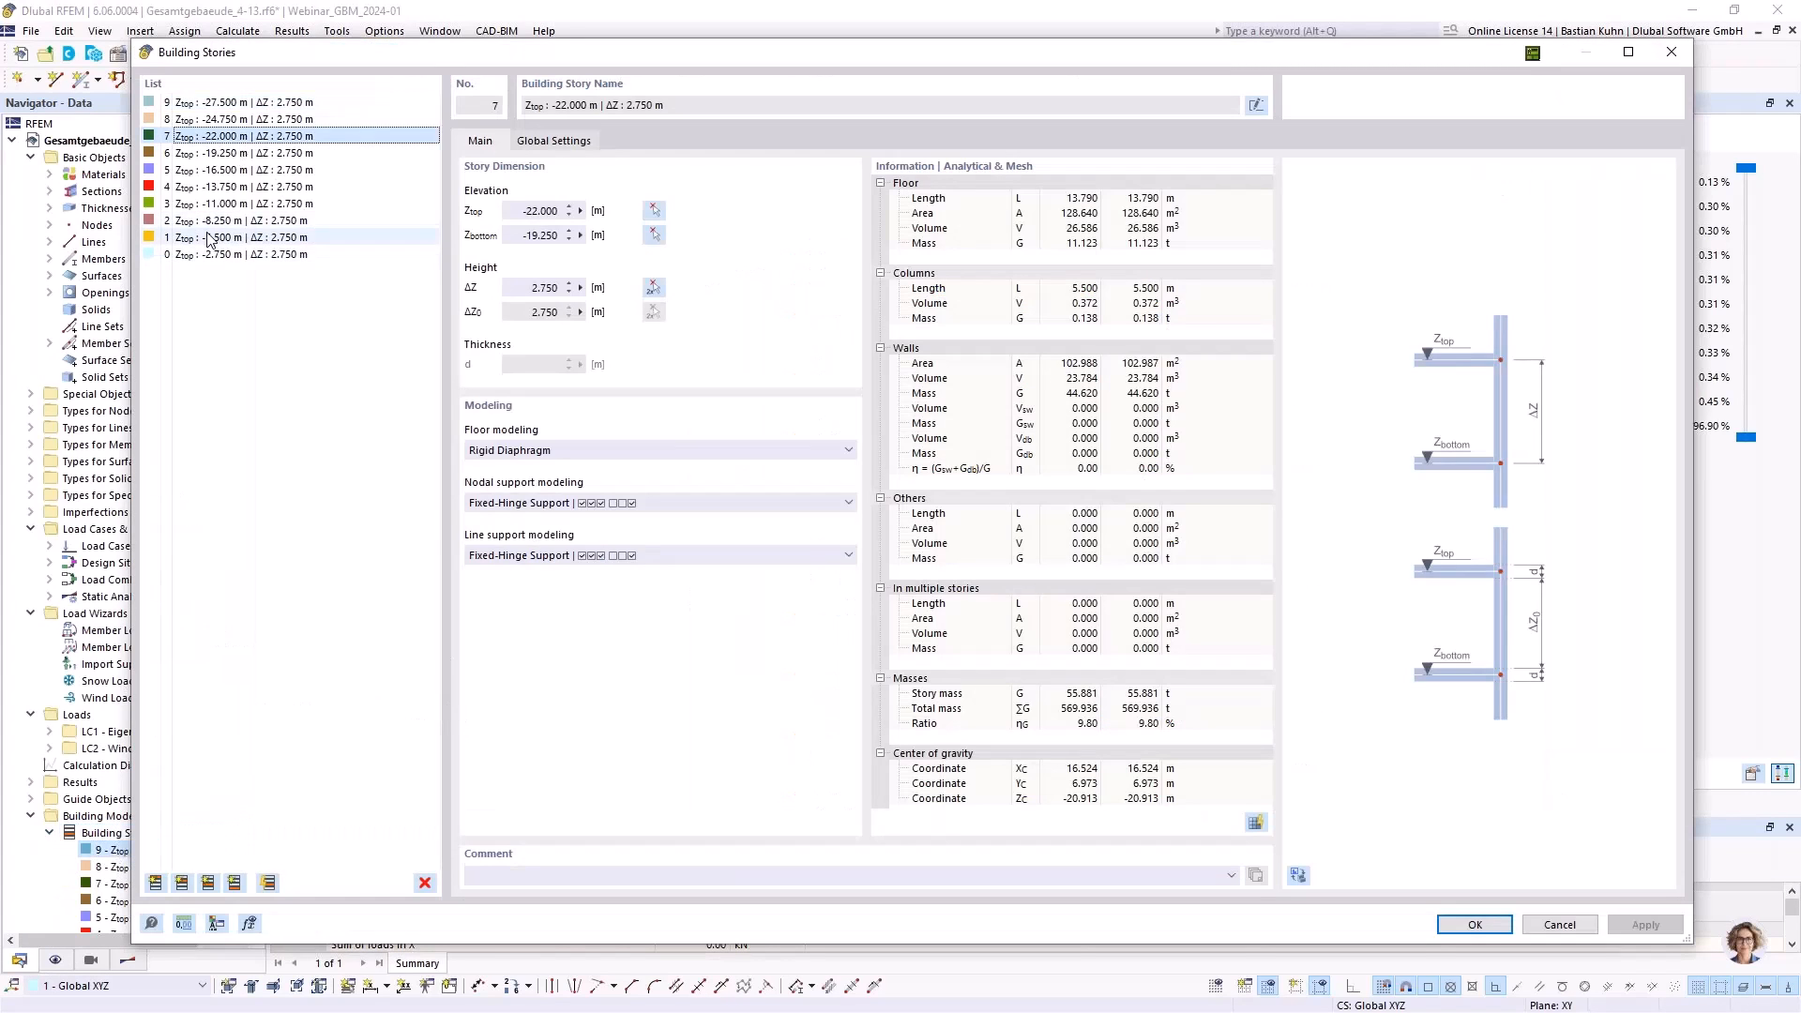
left_click(1475, 925)
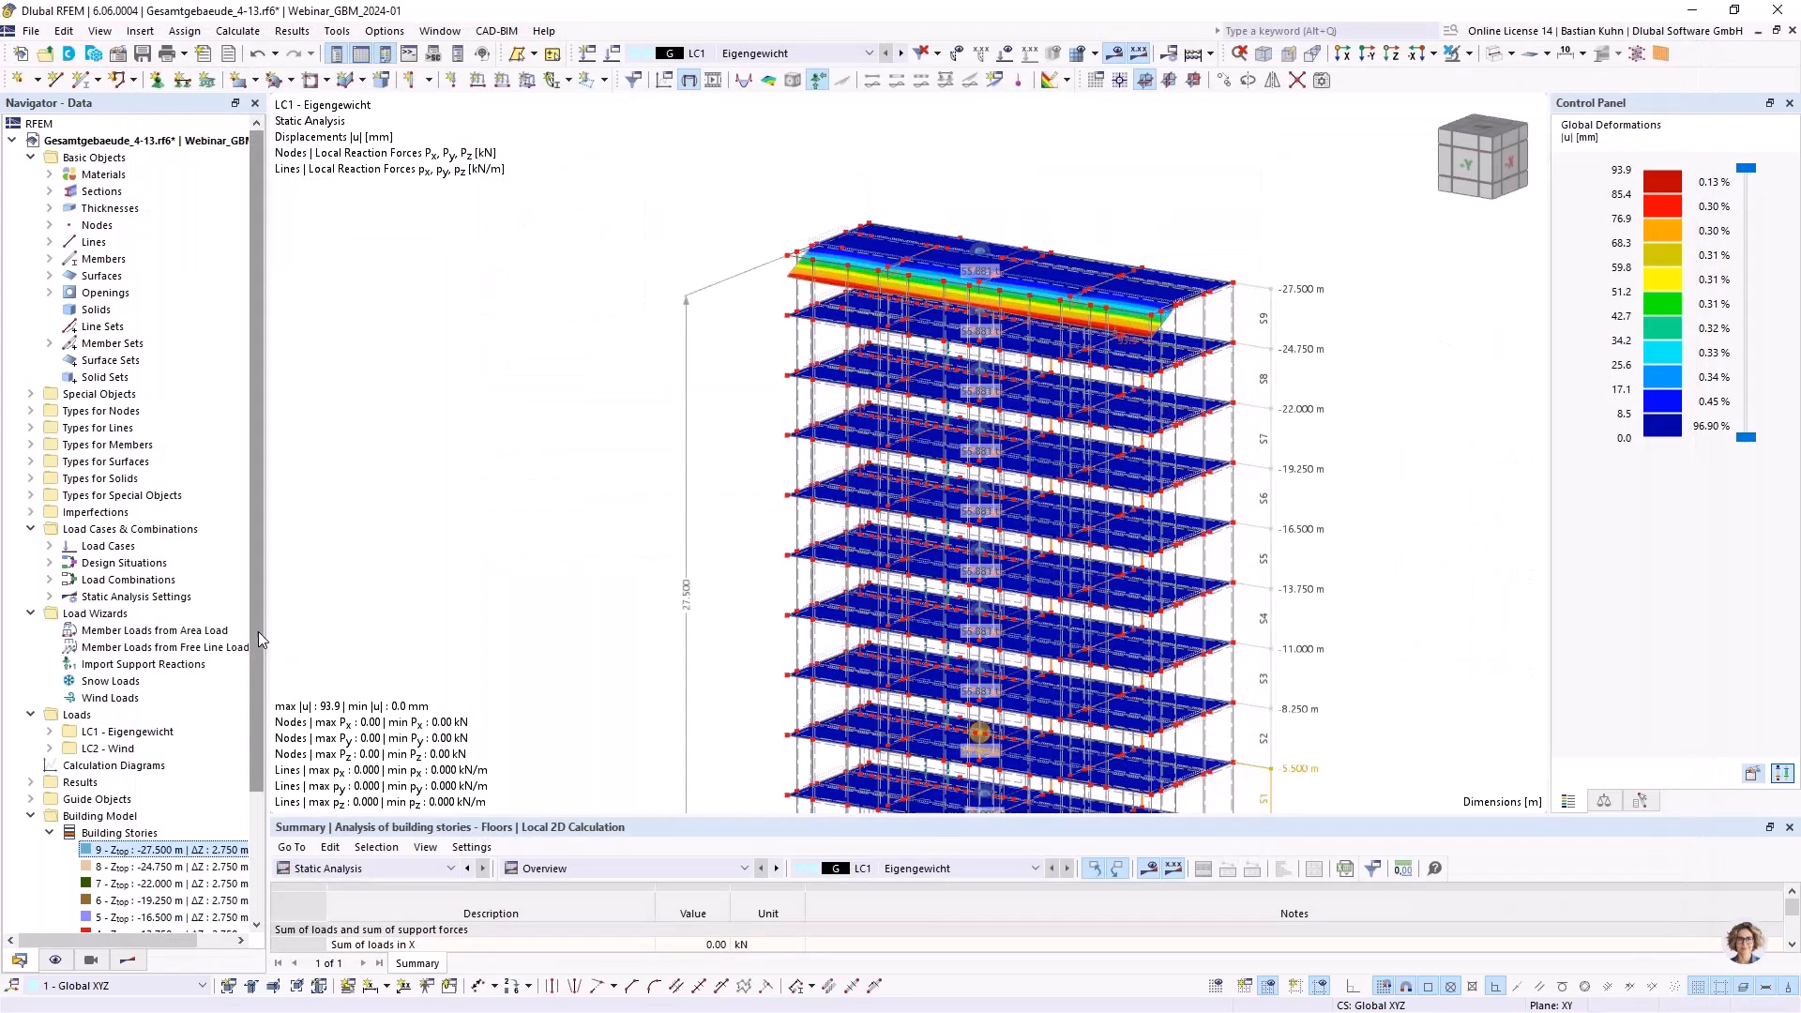
scroll(262, 641, "down", 3)
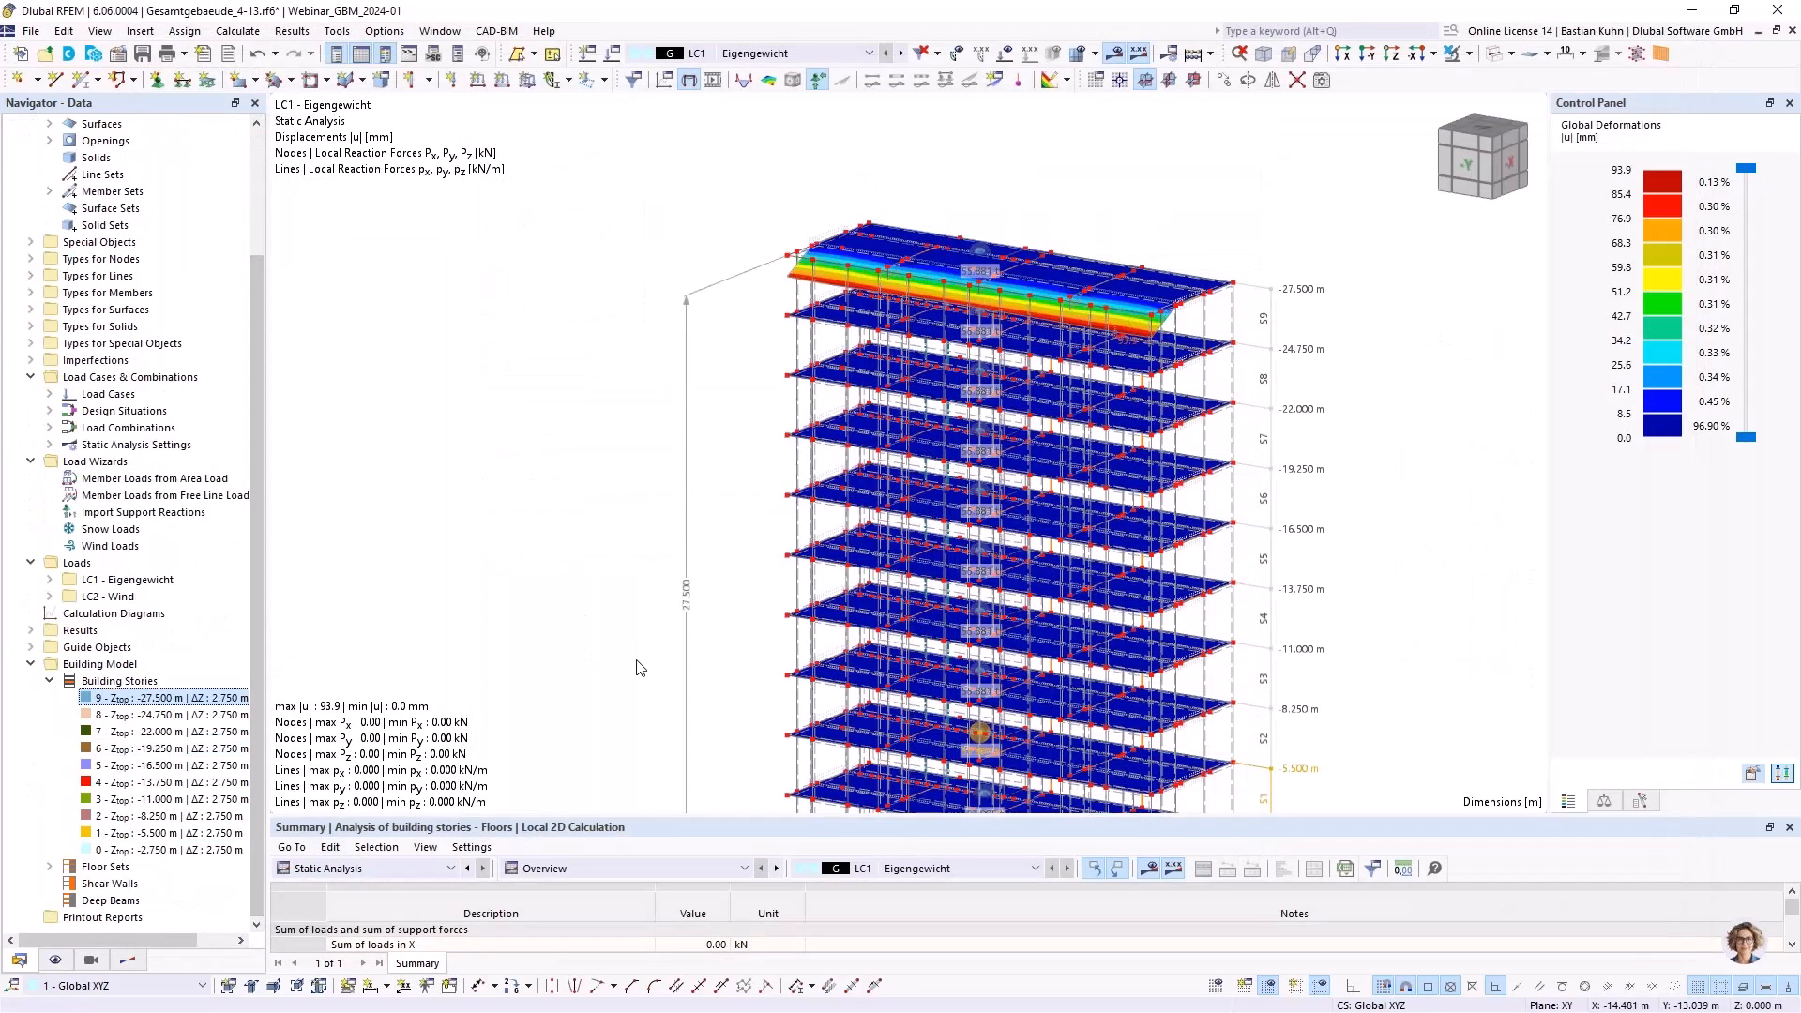
Start a new shear wall in the building model and begin picking its surfaces graphically
middle_click_drag(638, 638, 985, 548)
scroll(725, 650, "up", 2)
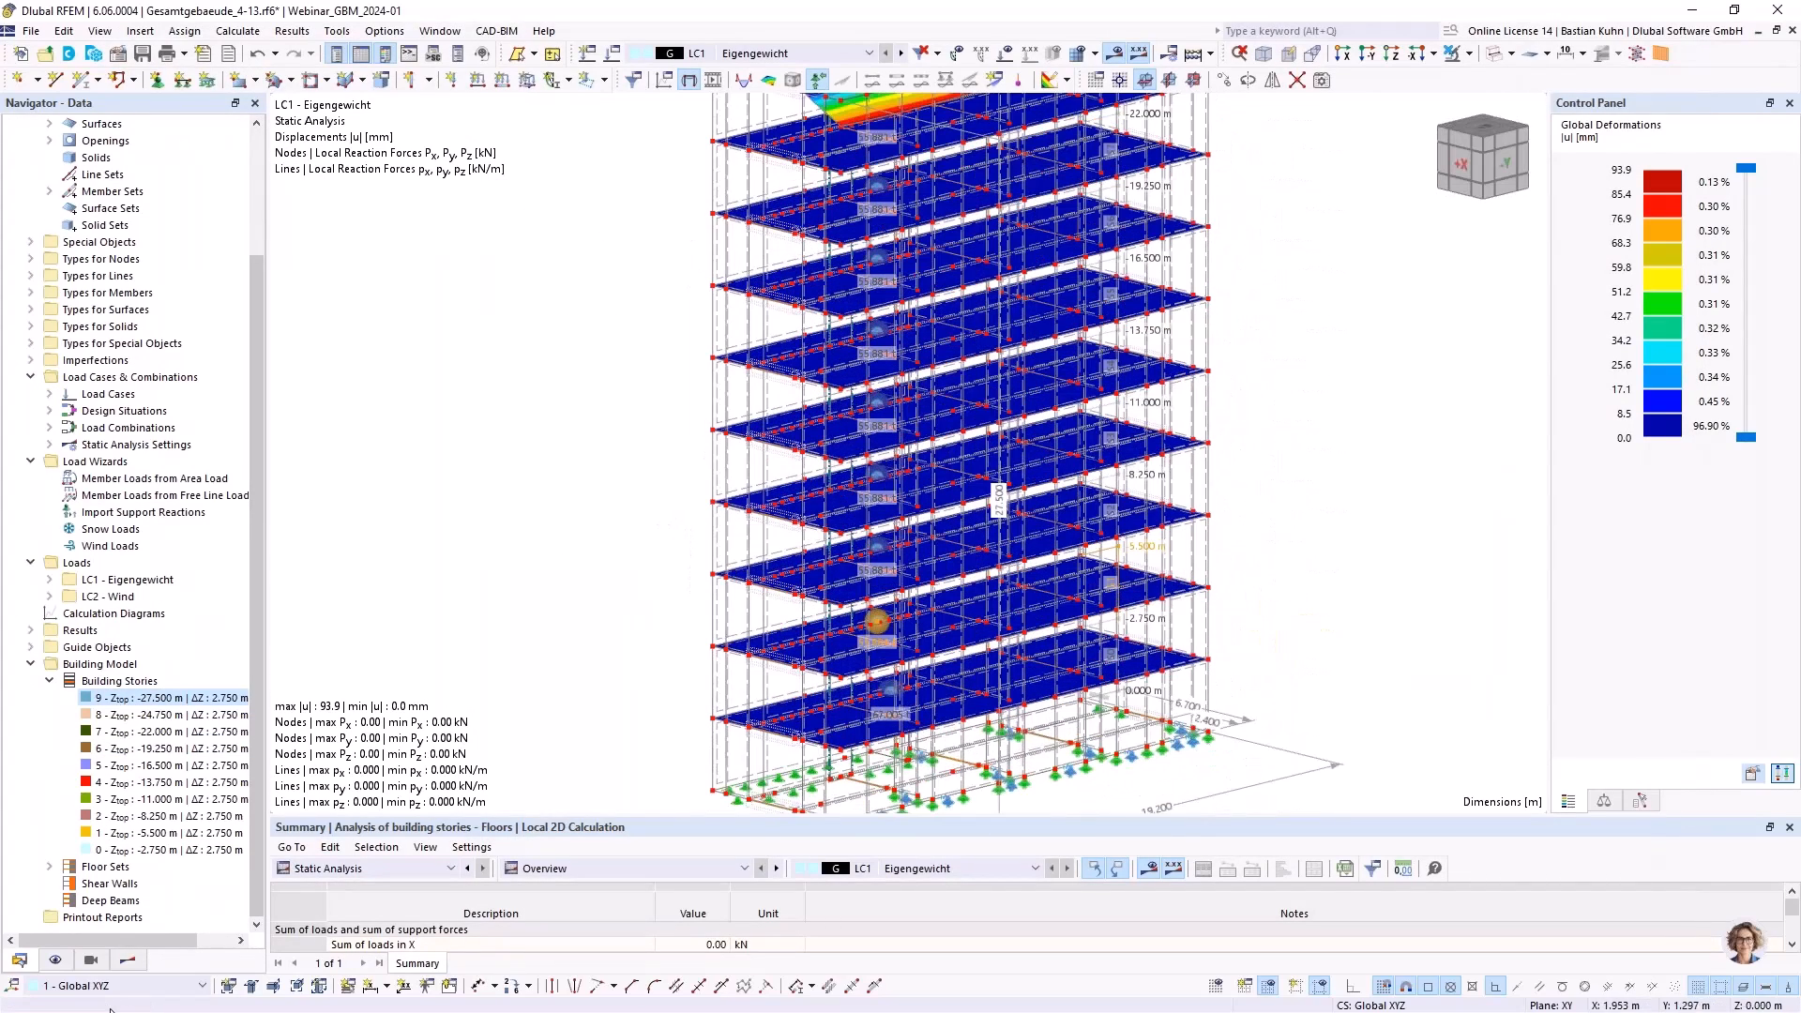
right_click(105, 886)
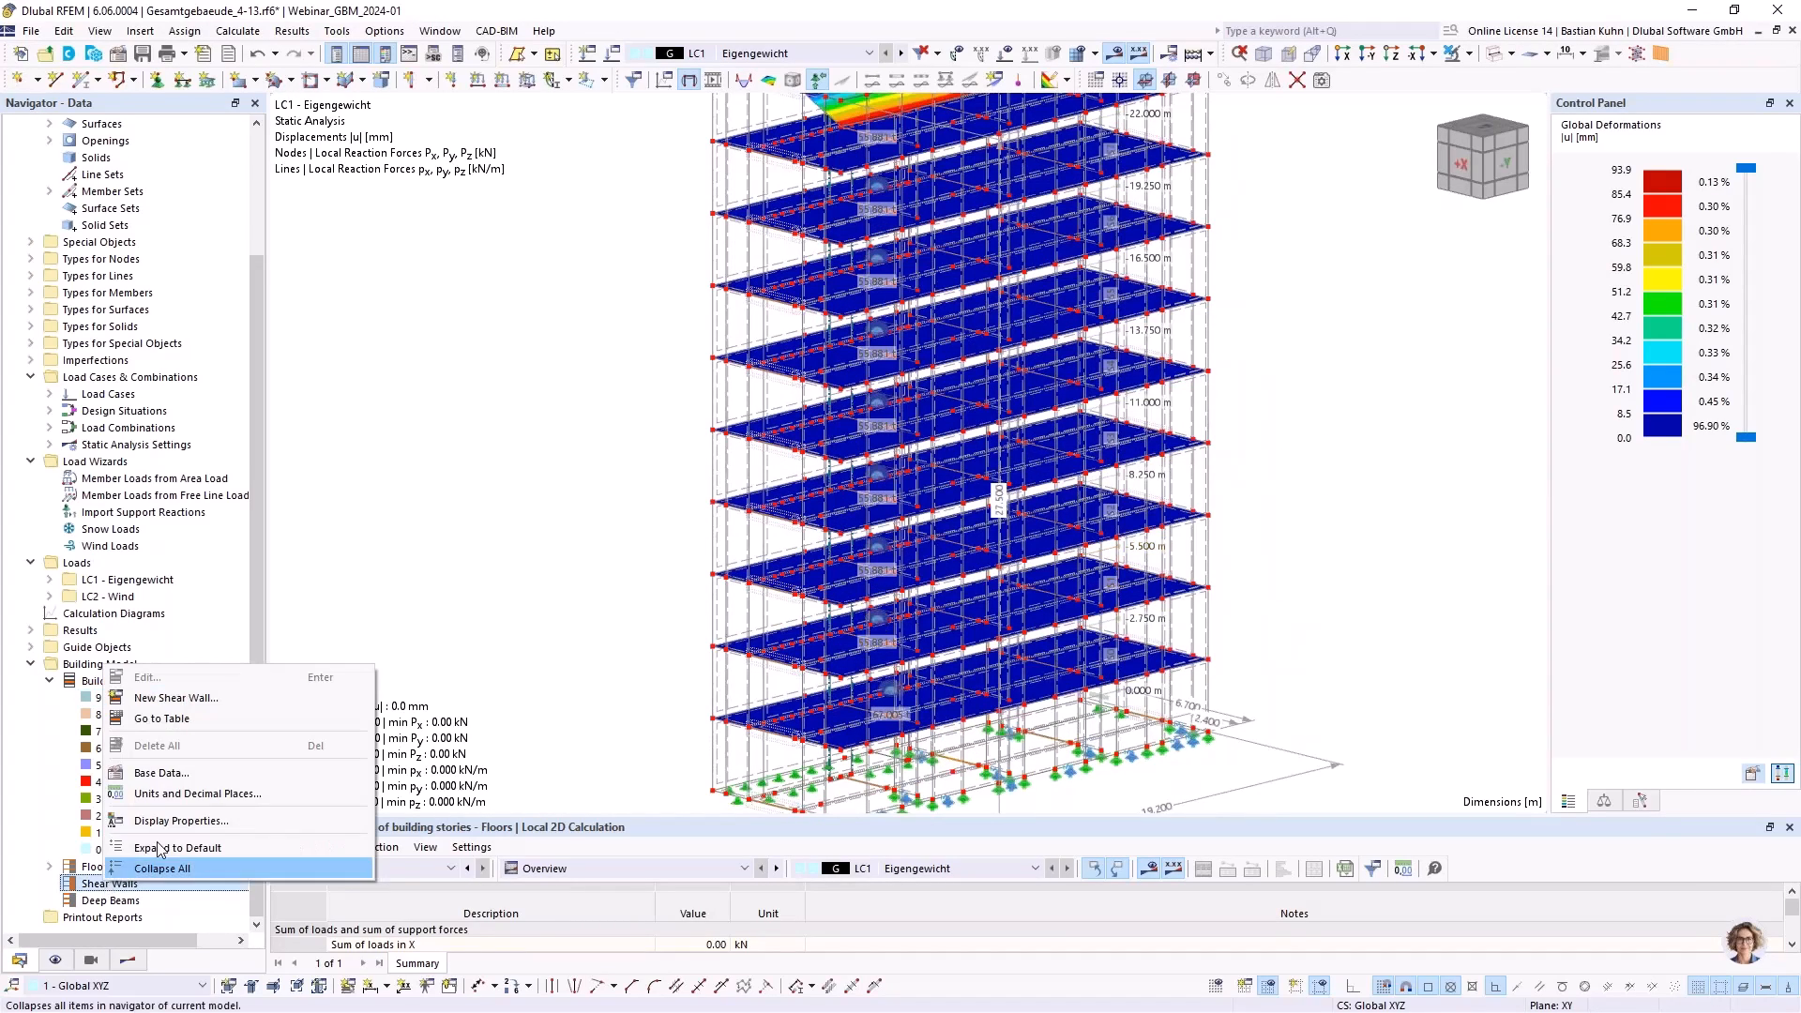
left_click(175, 698)
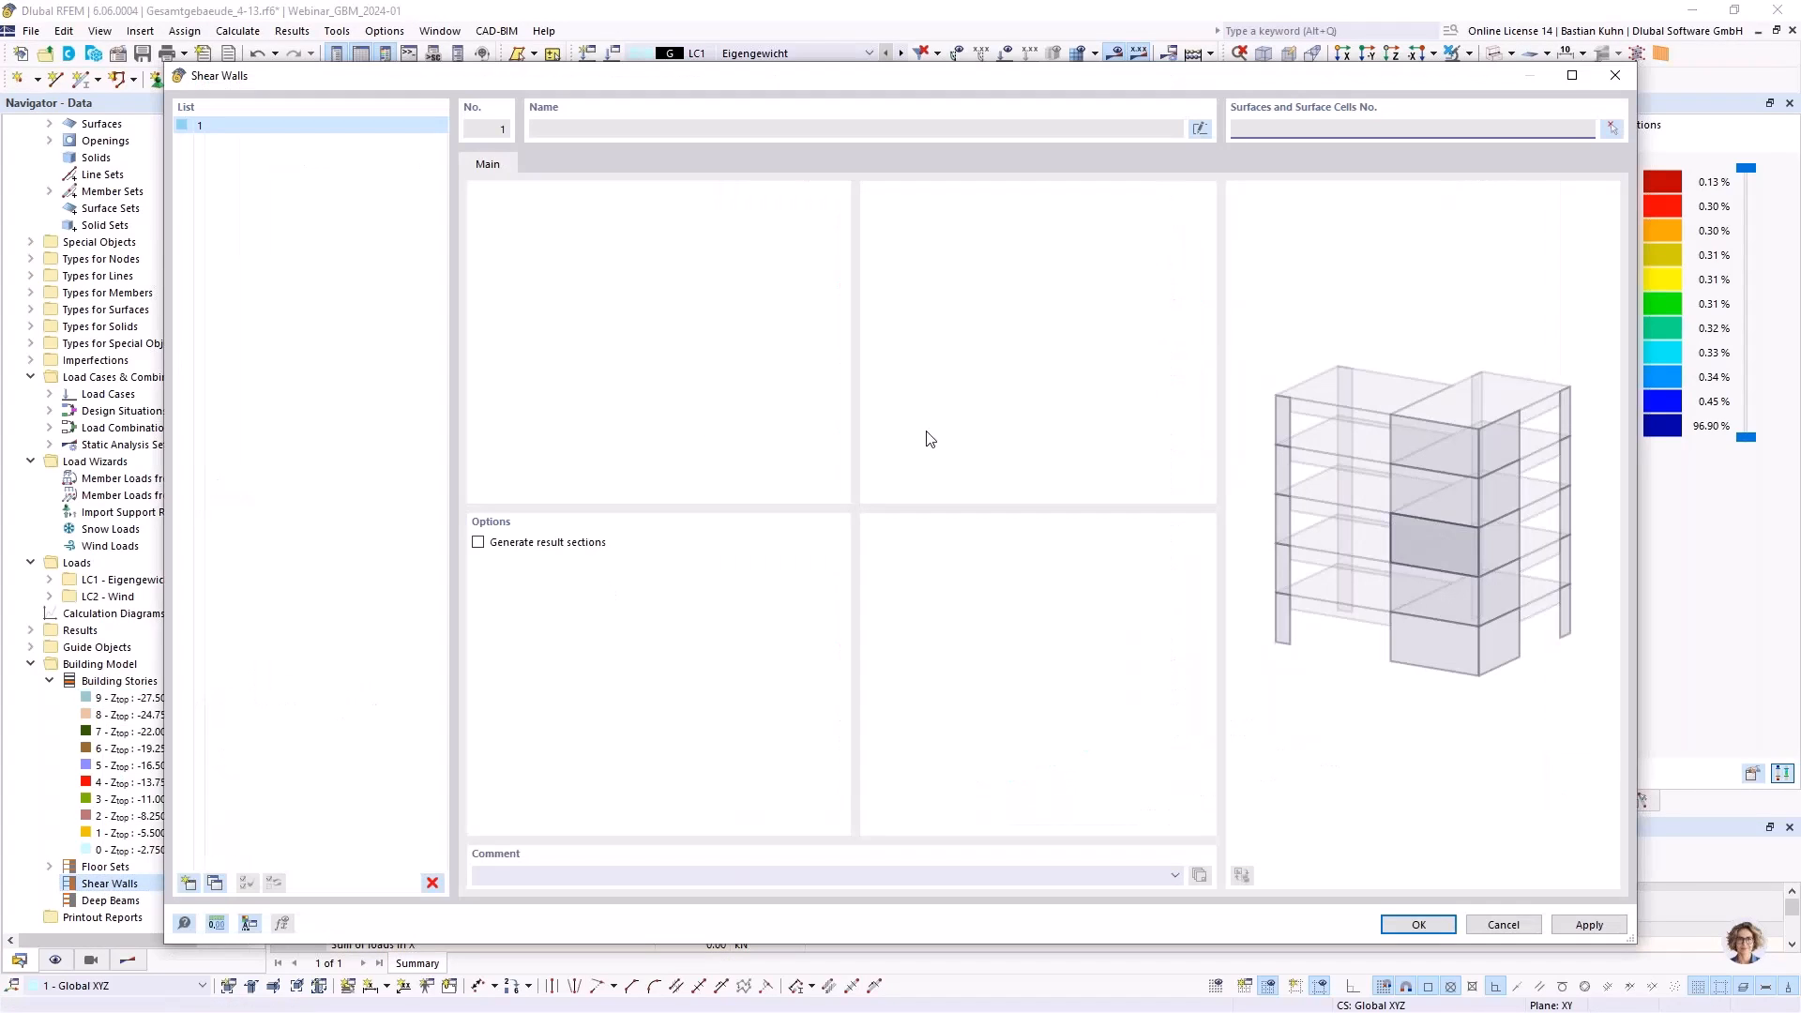
left_click(1612, 129)
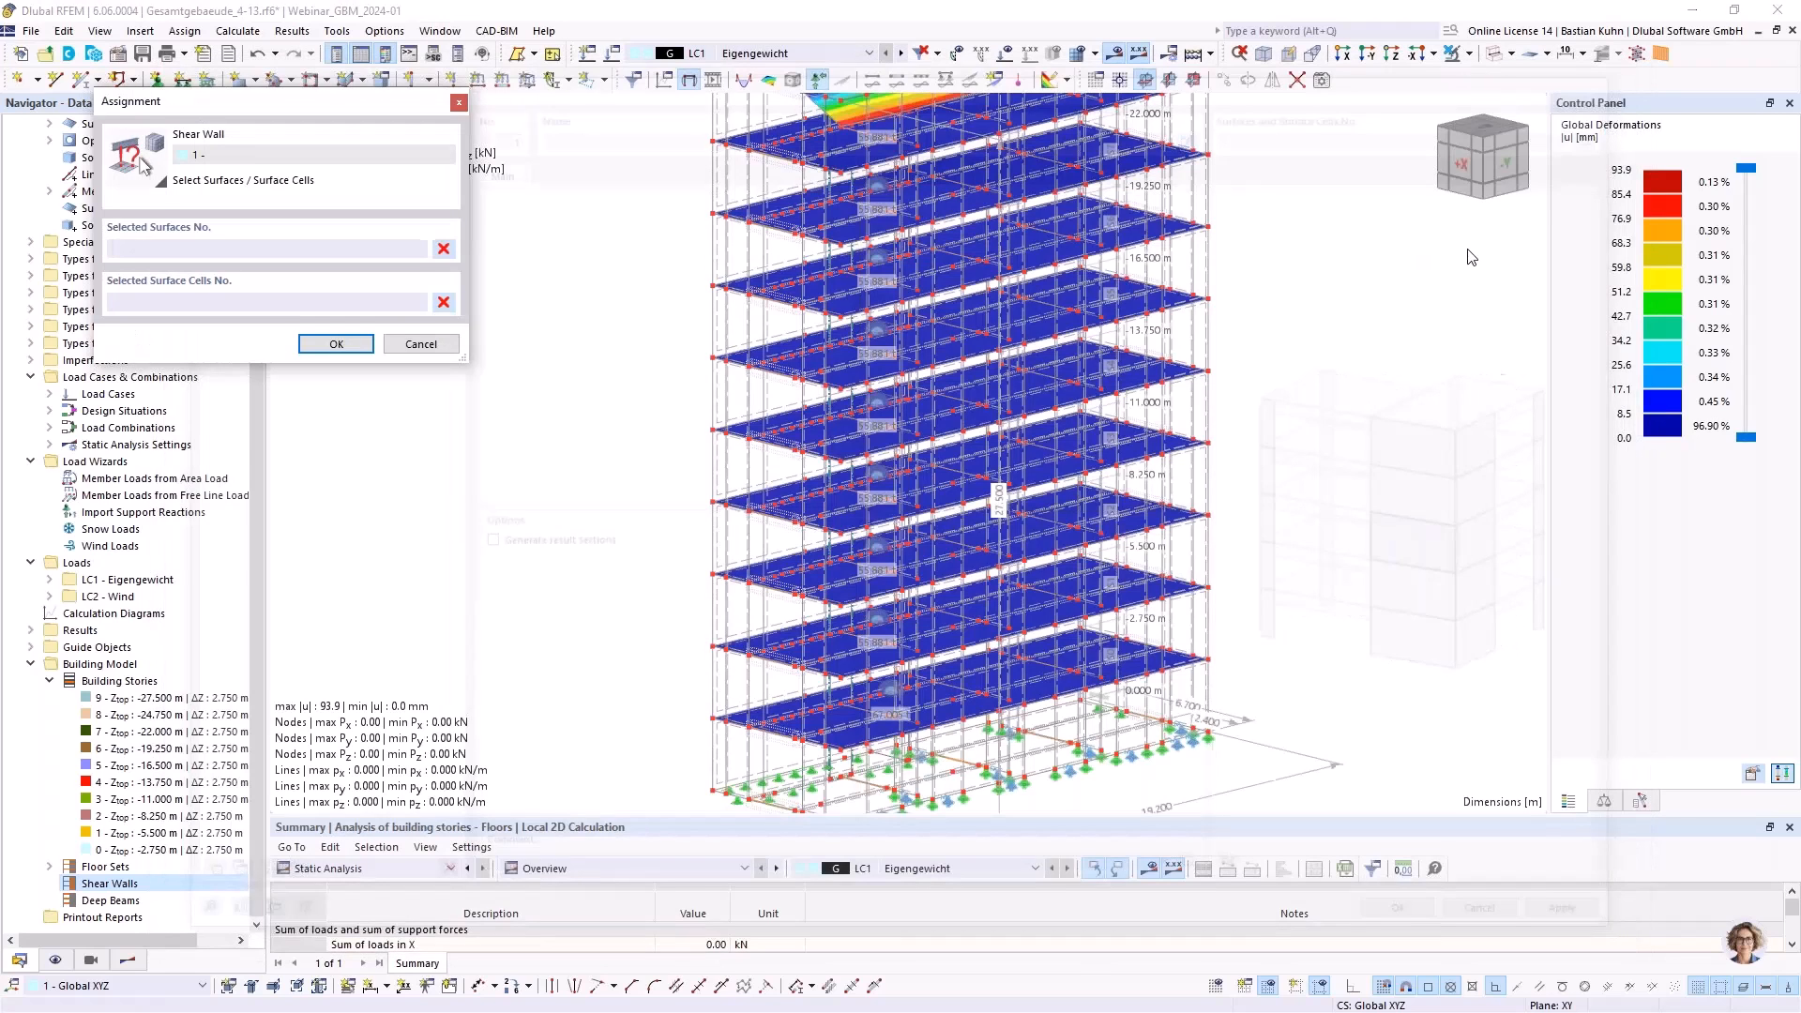
Assign the vertically stacked wall surfaces 22, 43, 64, 85, 106, 127, 148 and 169 at the building's outer edge to the shear wall
left_click(742, 760)
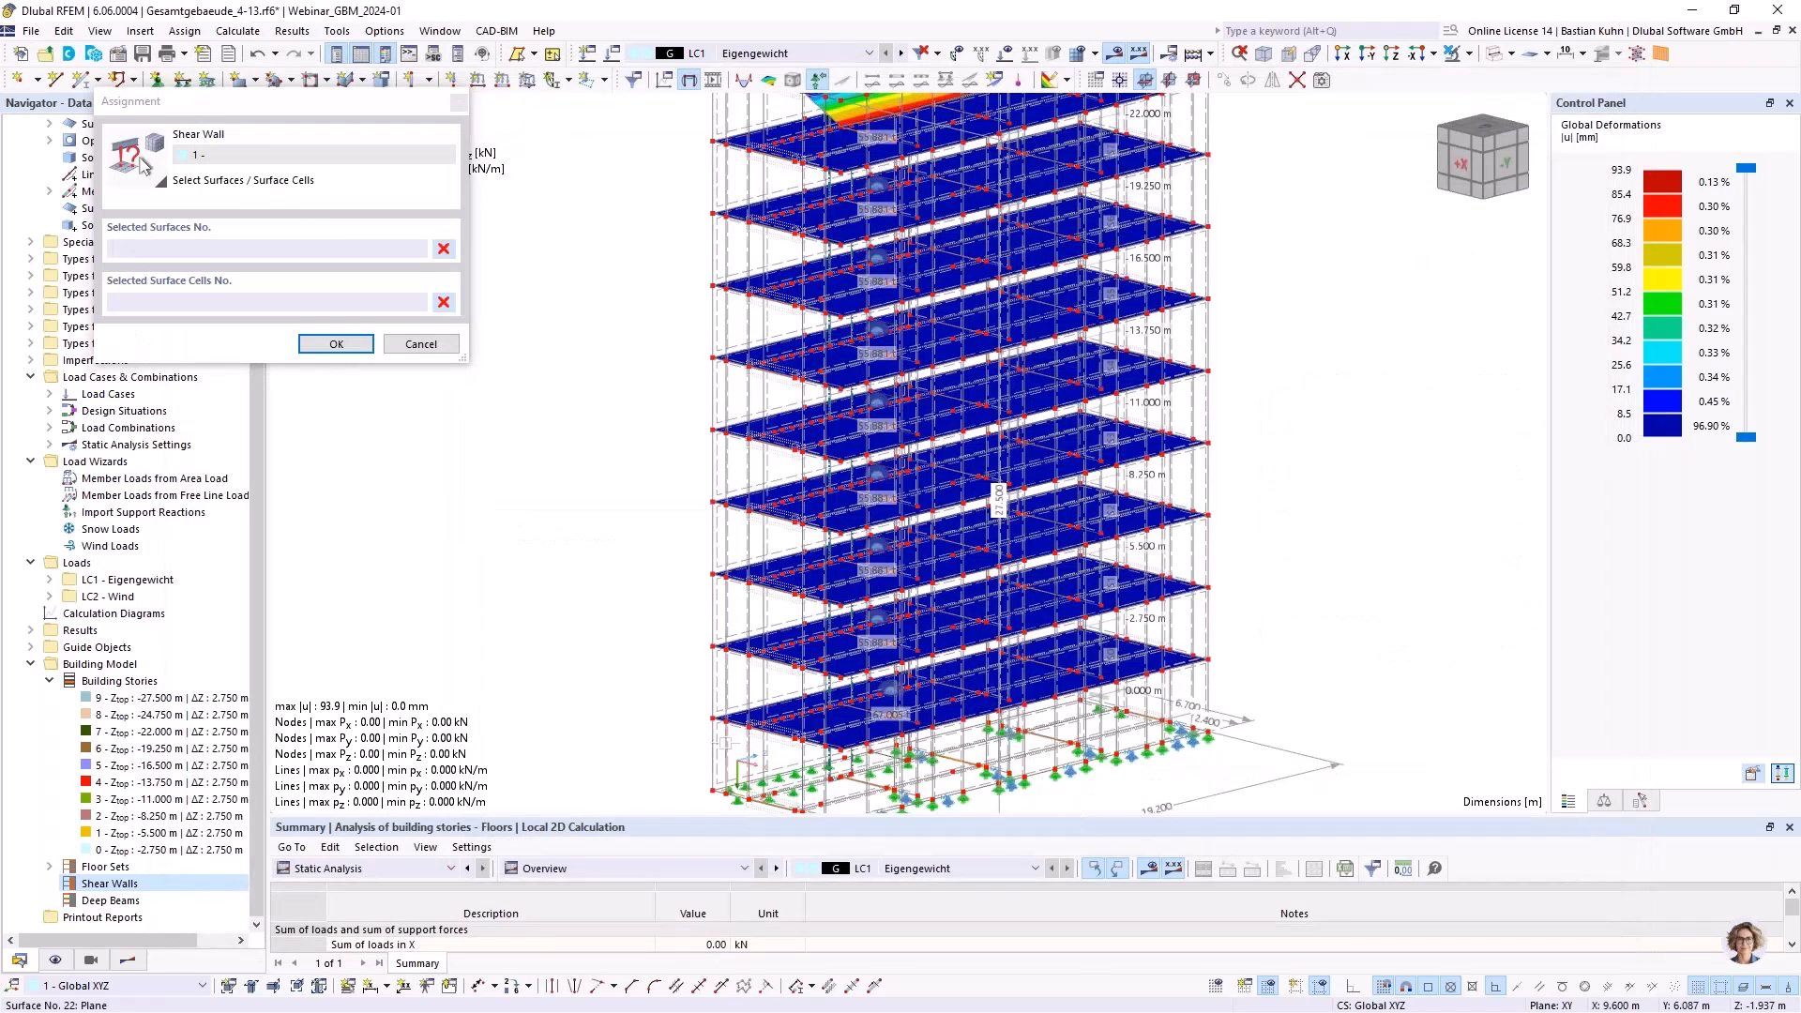
left_click(747, 699)
left_click(744, 624)
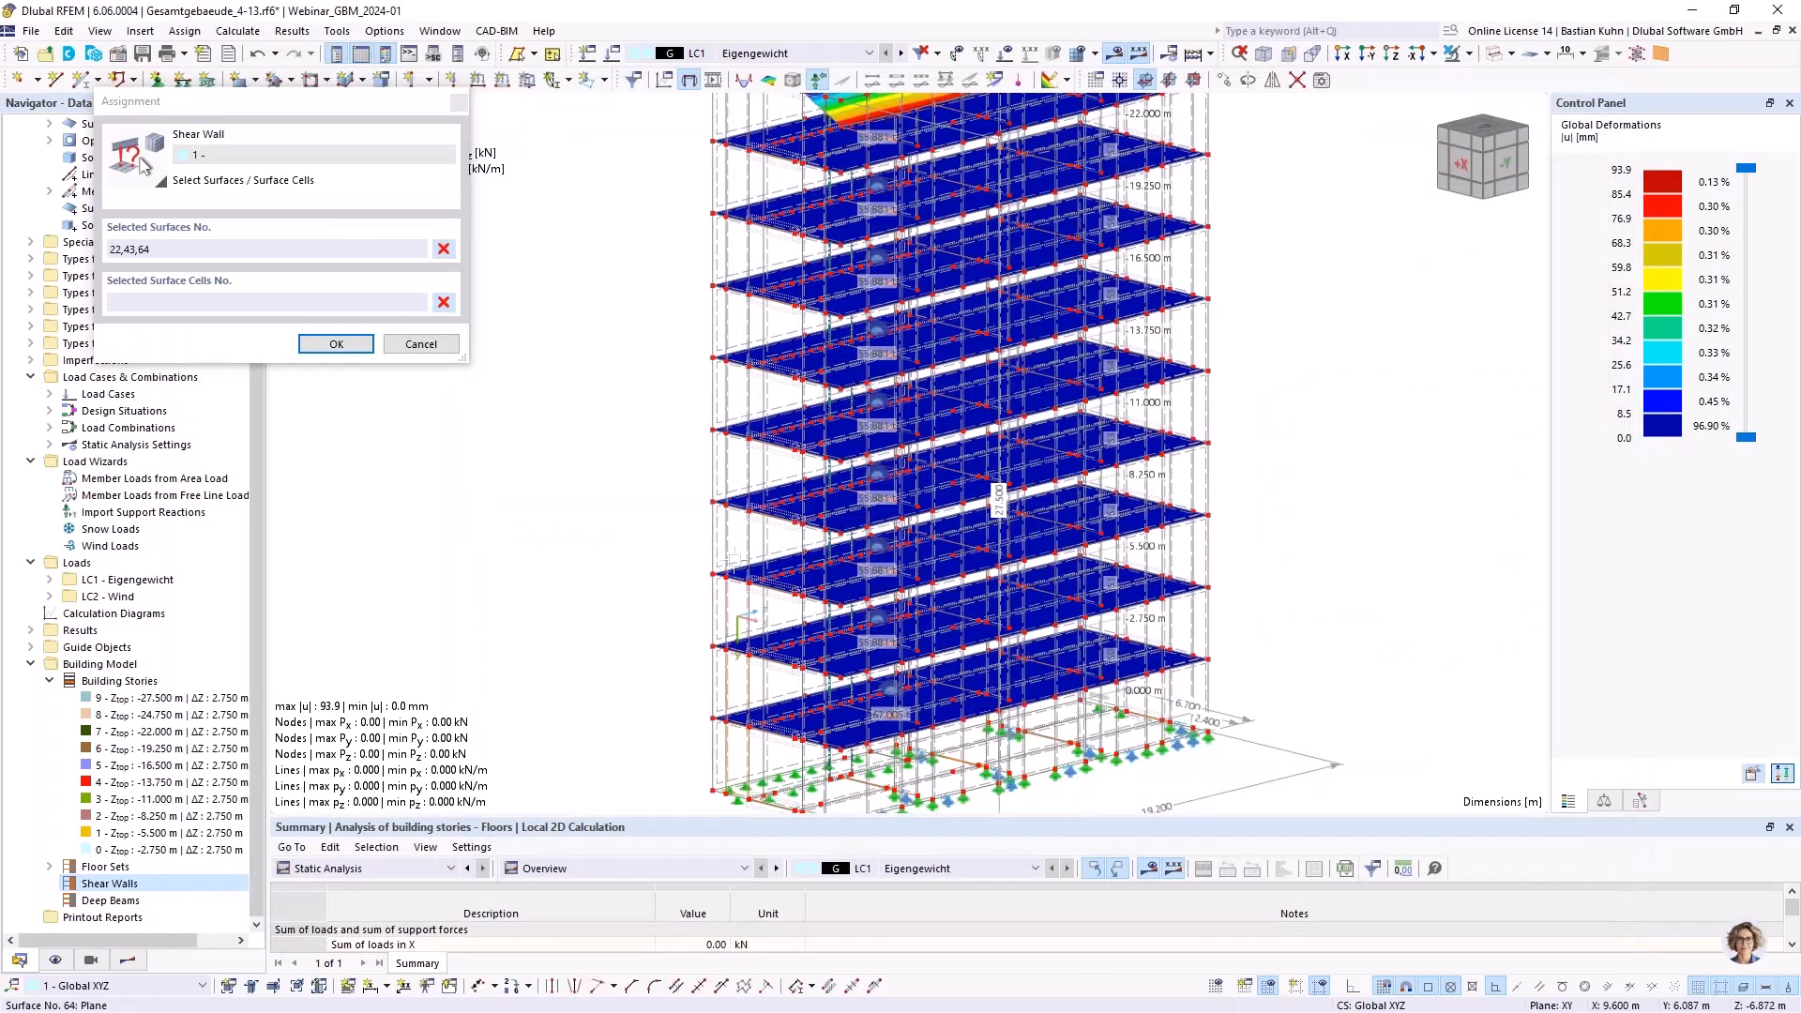
left_click(727, 539)
left_click(741, 477)
left_click(727, 335)
middle_click_drag(727, 335, 778, 467, "ctrl")
left_click(741, 272)
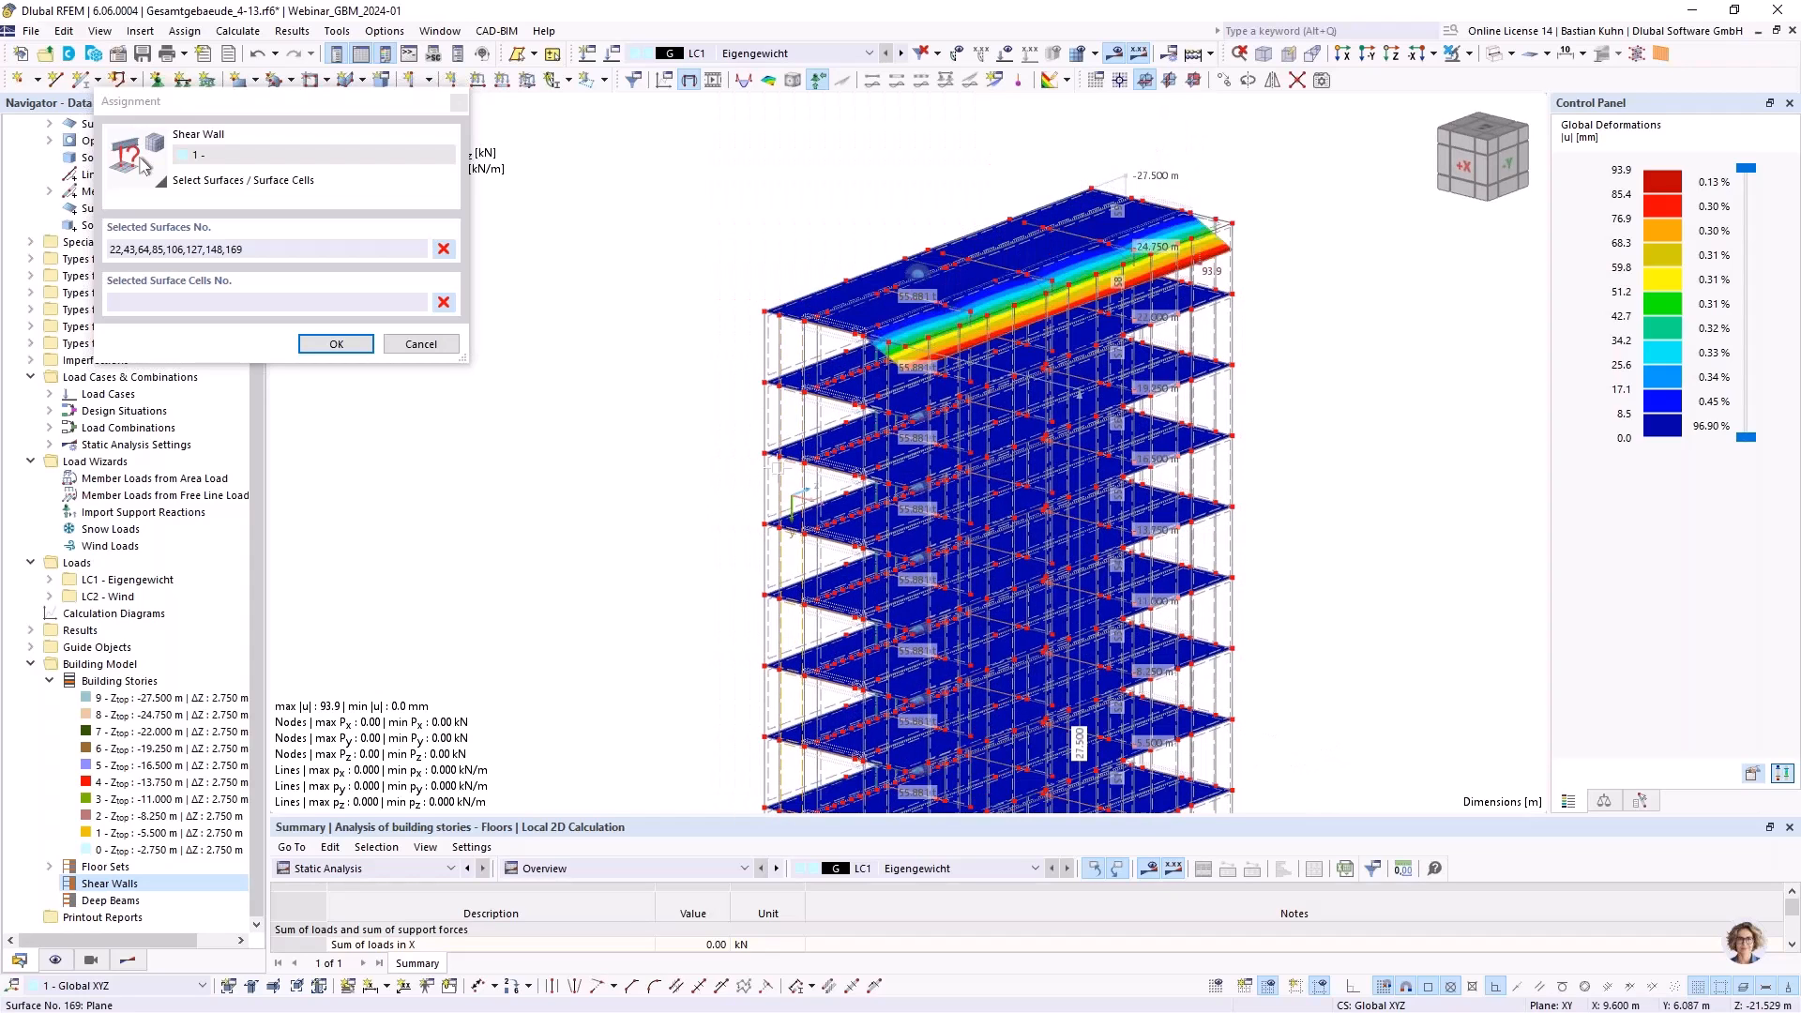
scroll(792, 516, "up", 2)
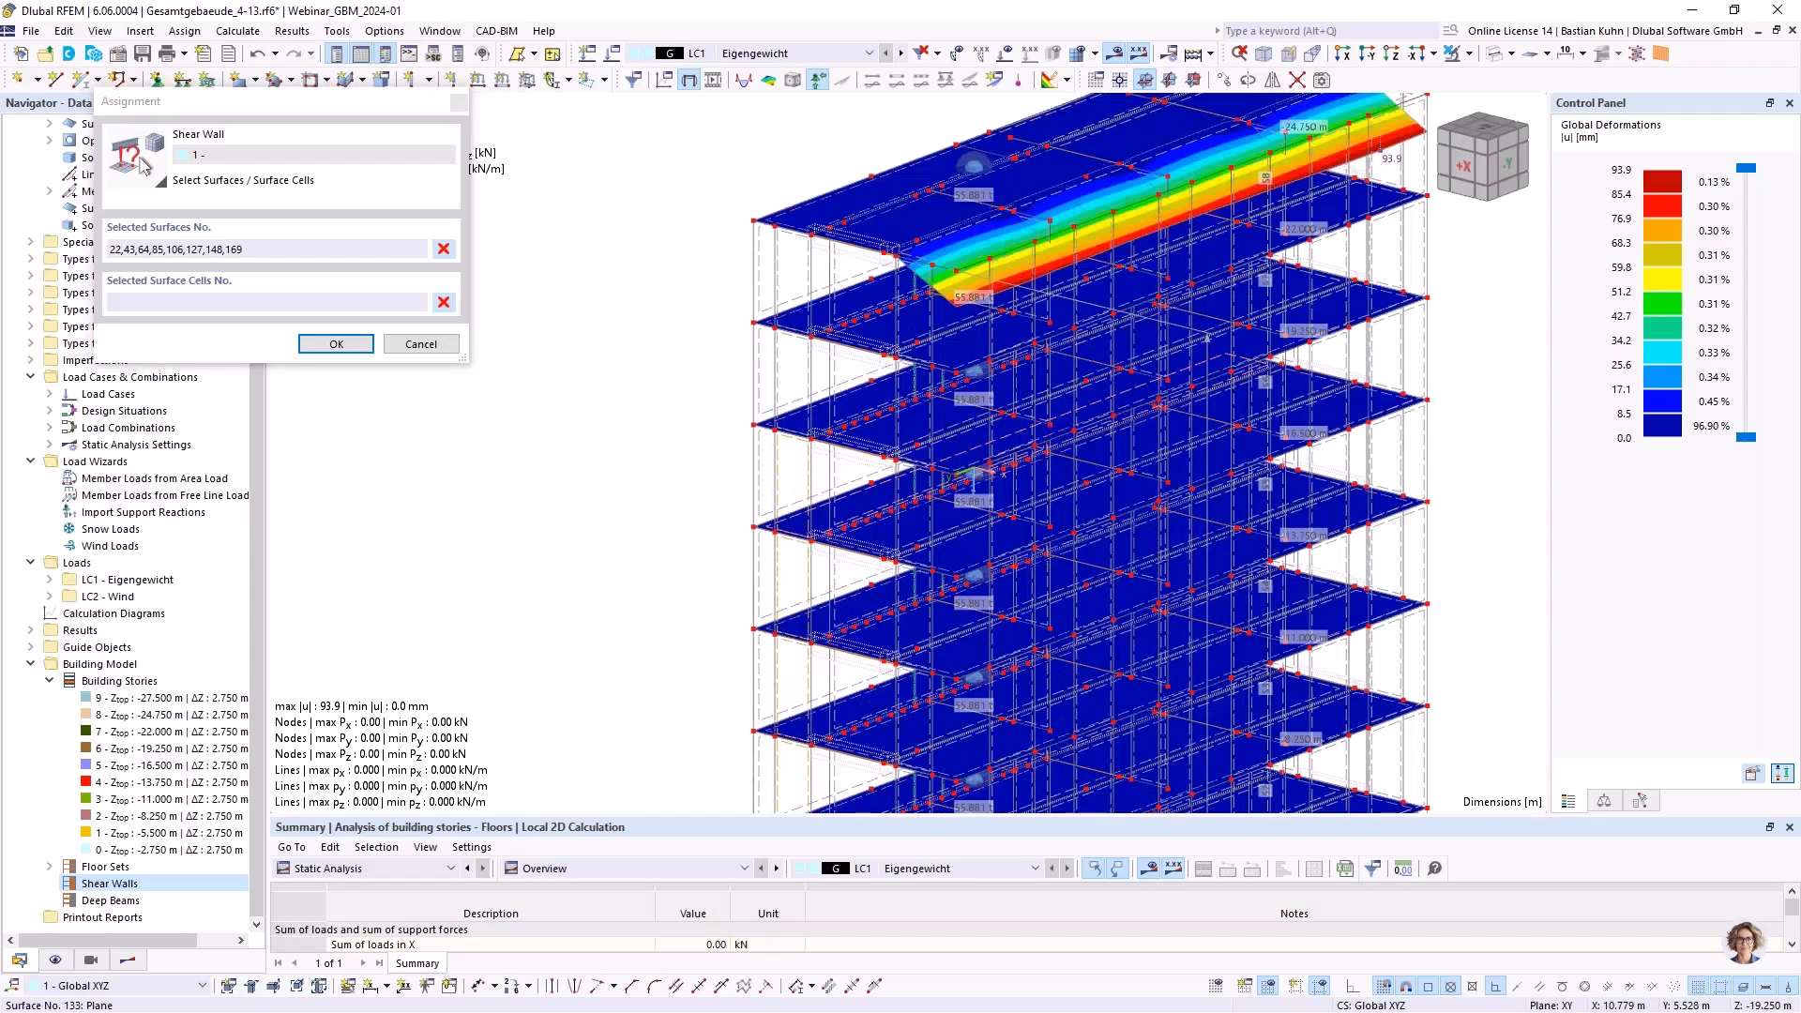
Add wall surfaces 193 and 217 on the upper stories to the shear wall assignment and confirm it
scroll(788, 521, "up", 1)
left_click(774, 323)
left_click(775, 236)
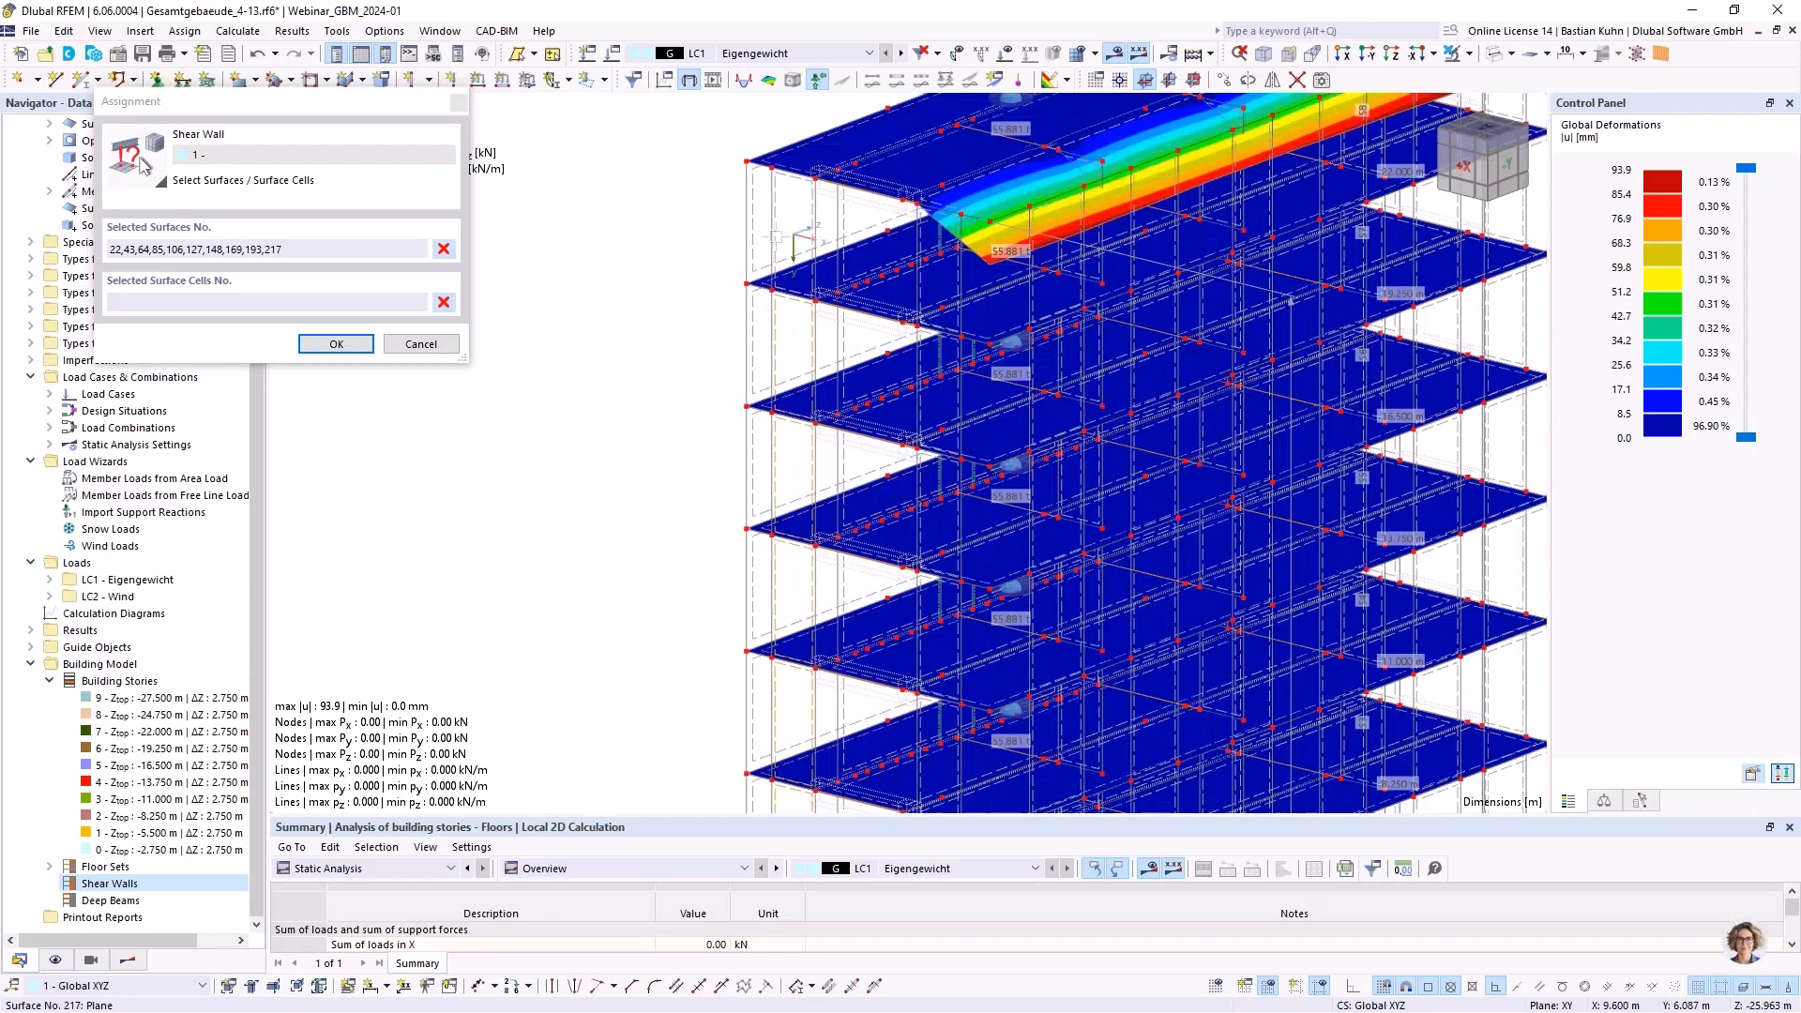
left_click(339, 349)
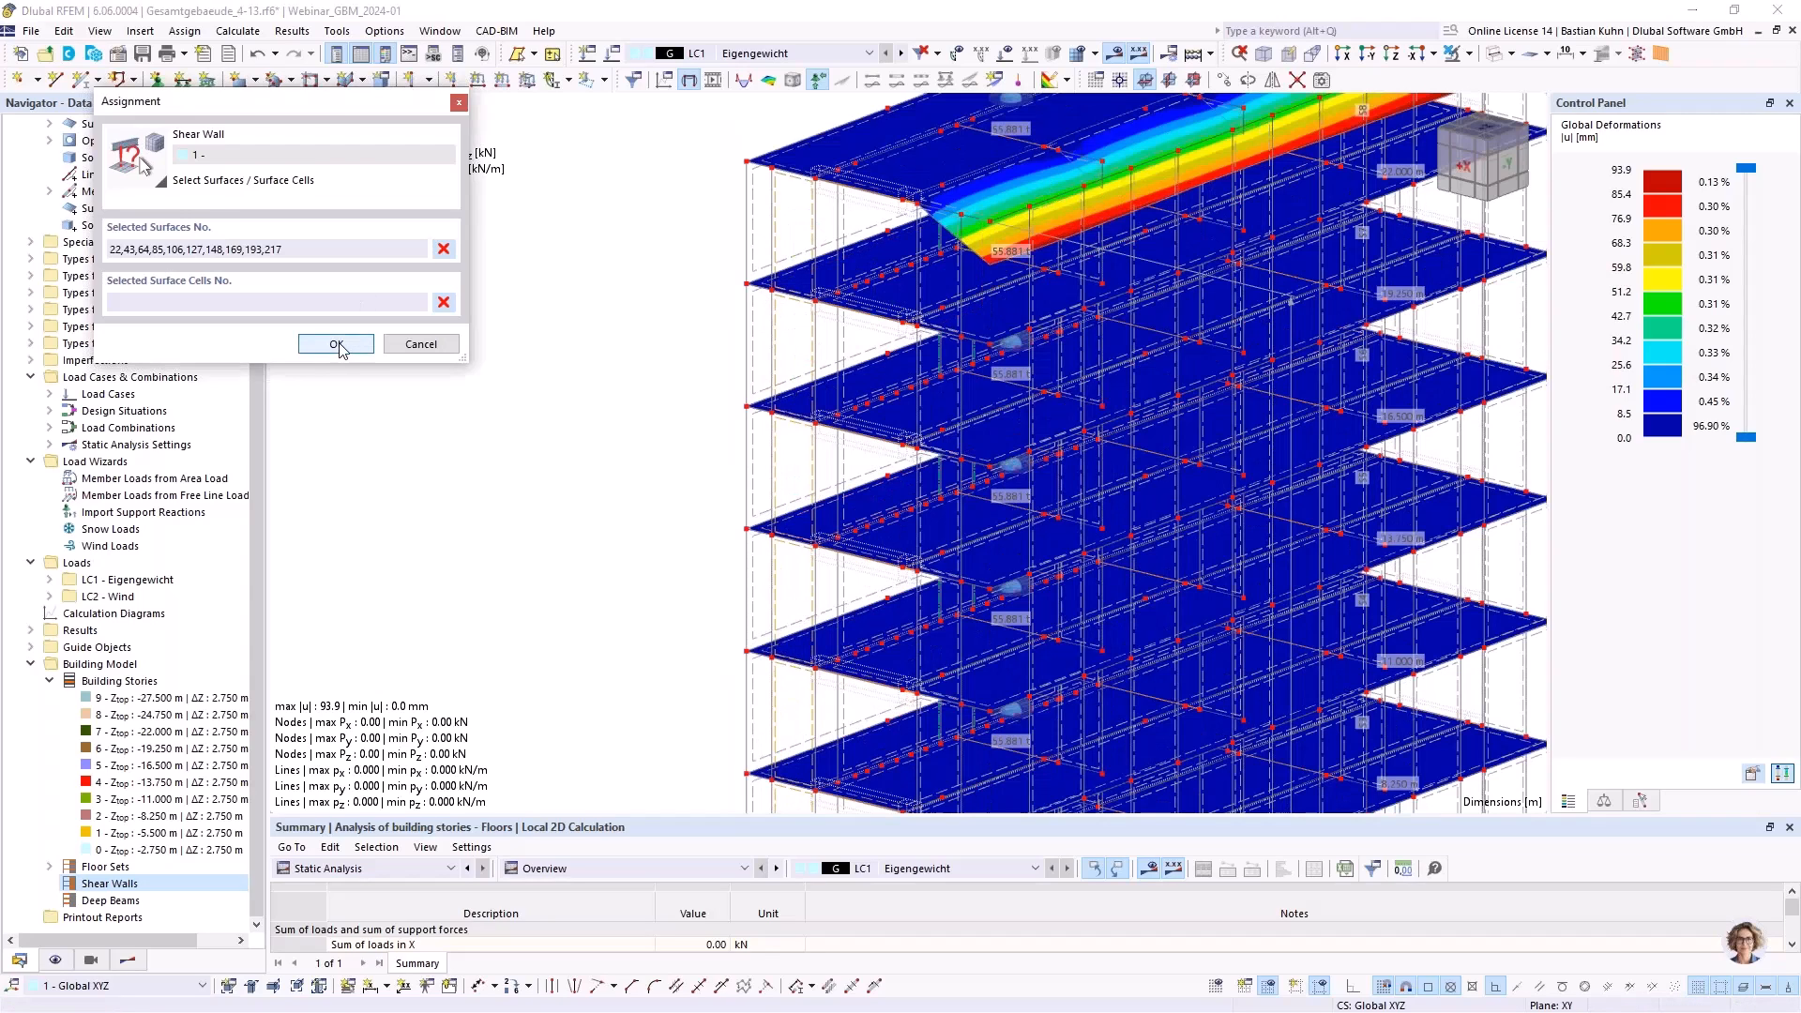
left_click(338, 345)
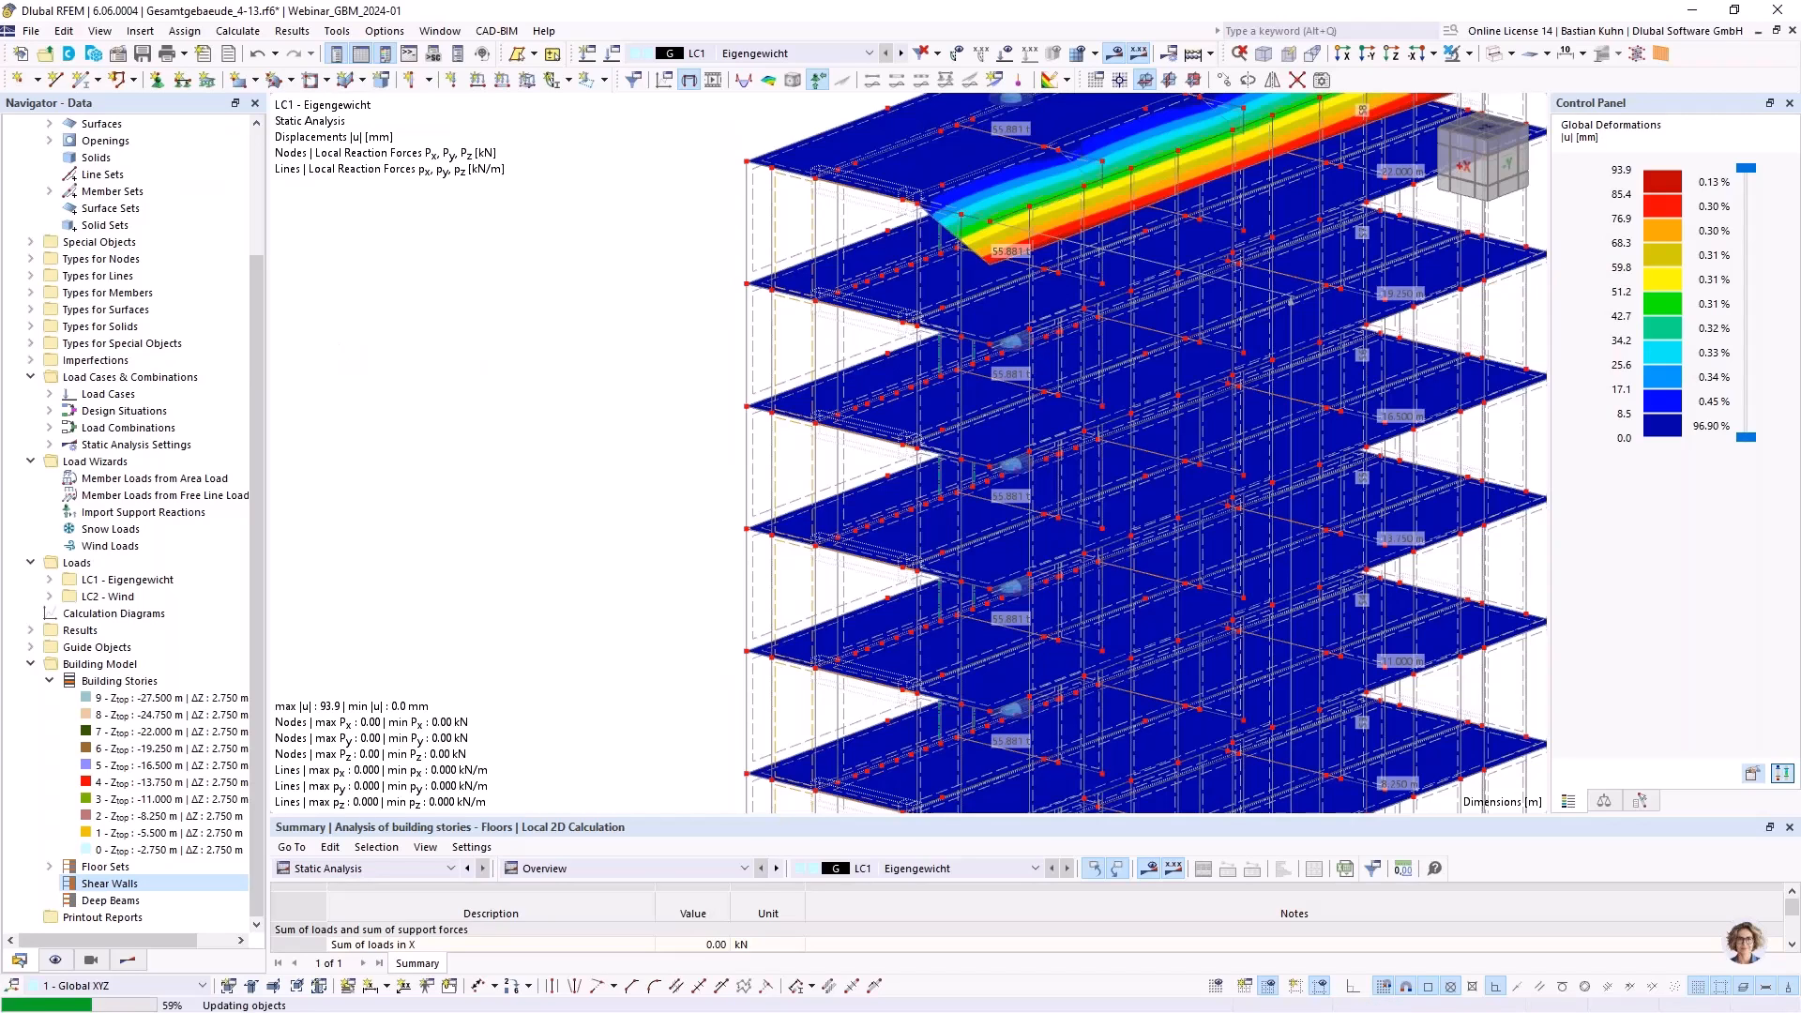
Reopen the shear wall definition and enable the generation of result sections for it
double_click(110, 884)
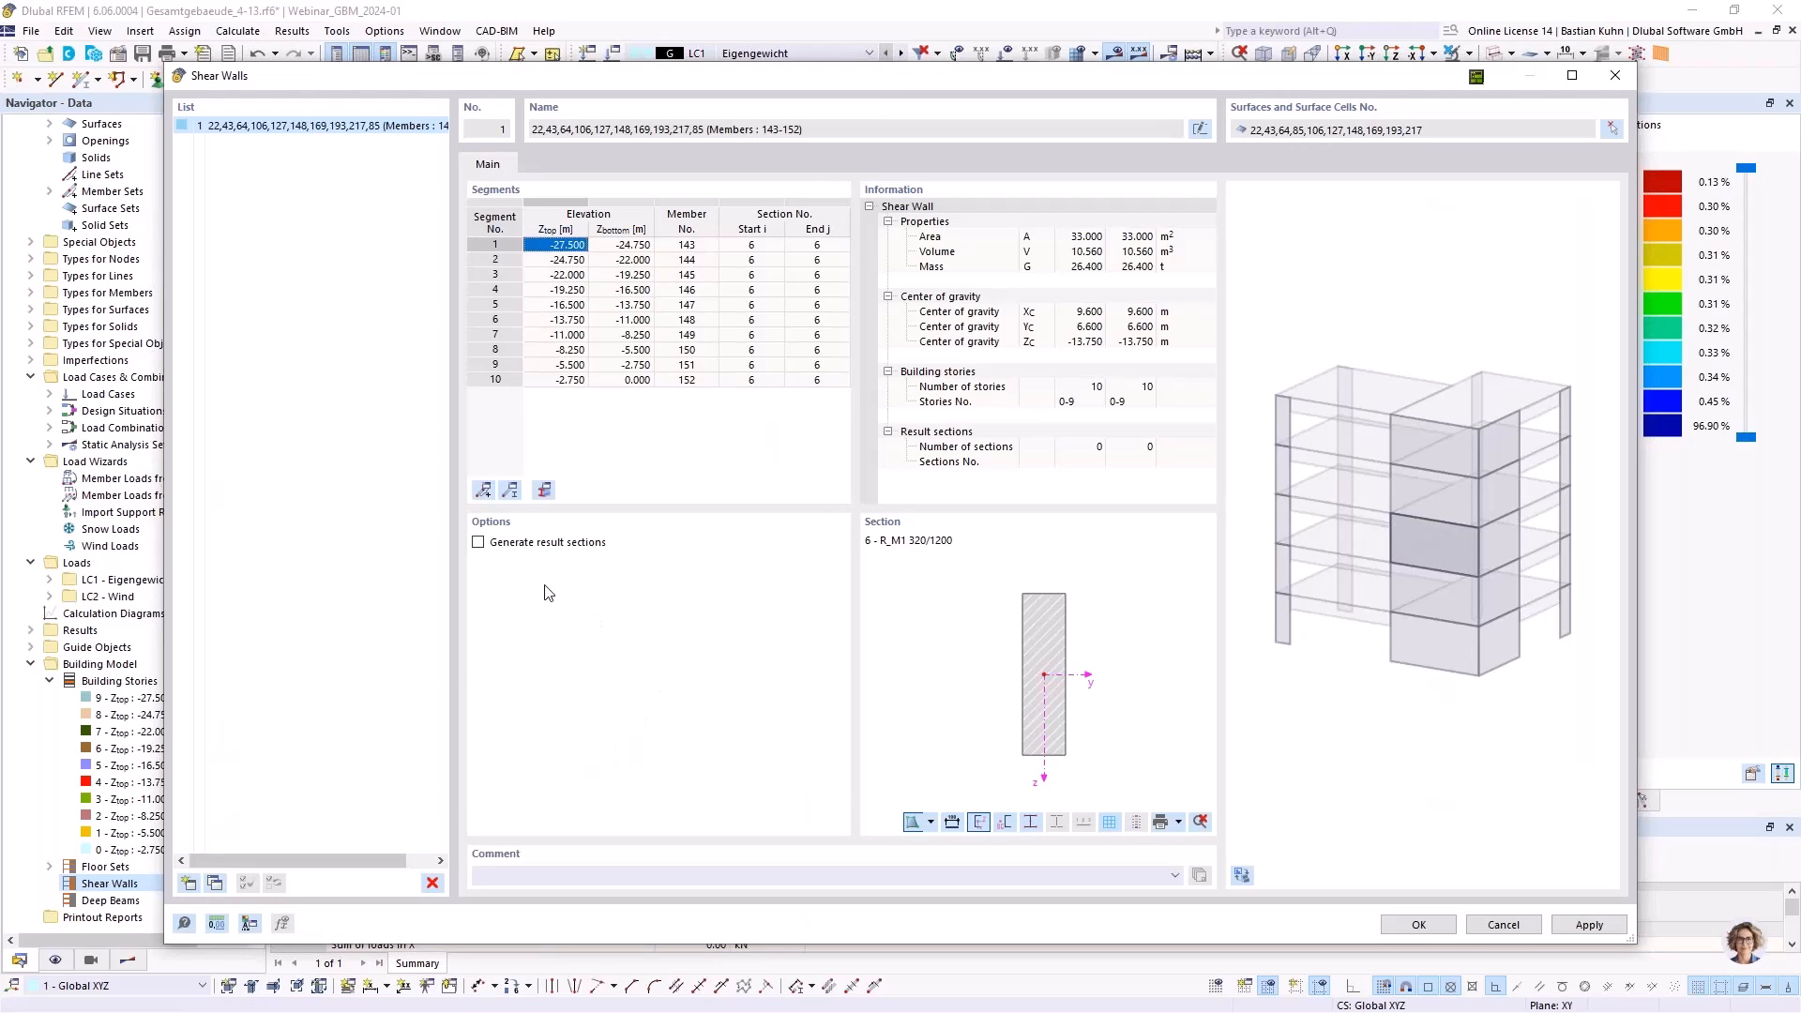
left_click(481, 543)
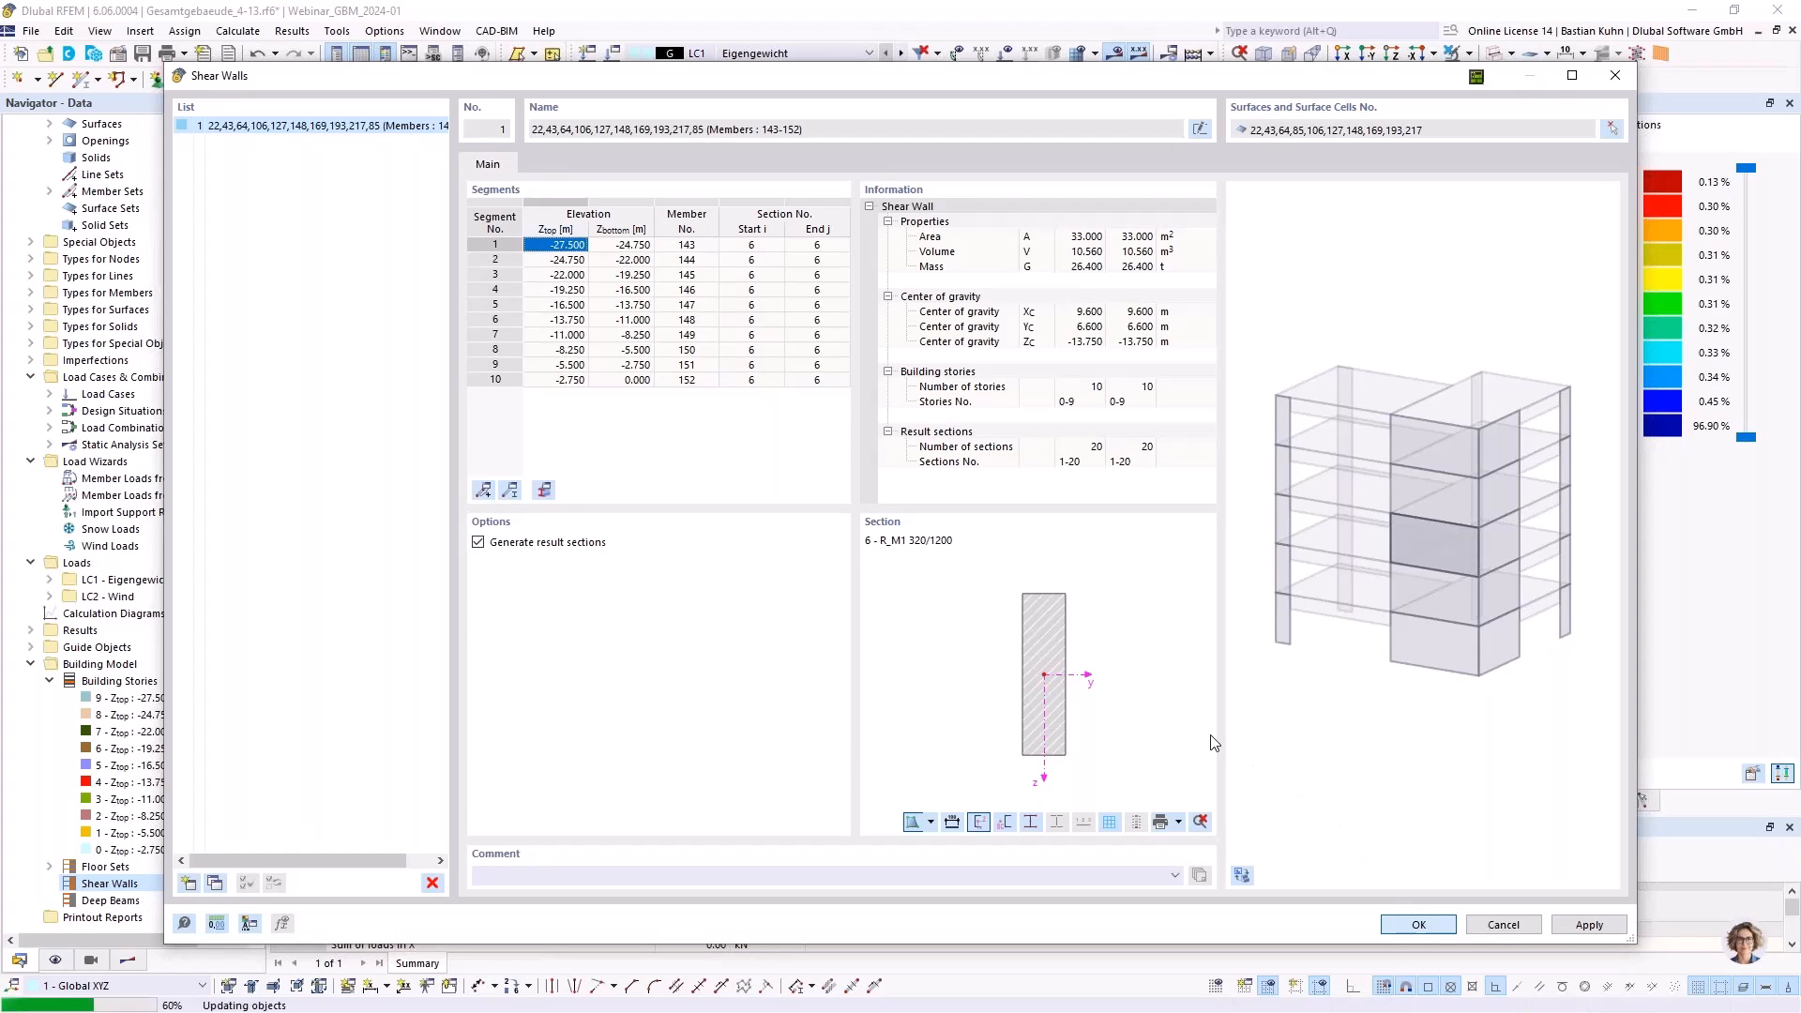
left_click(981, 595)
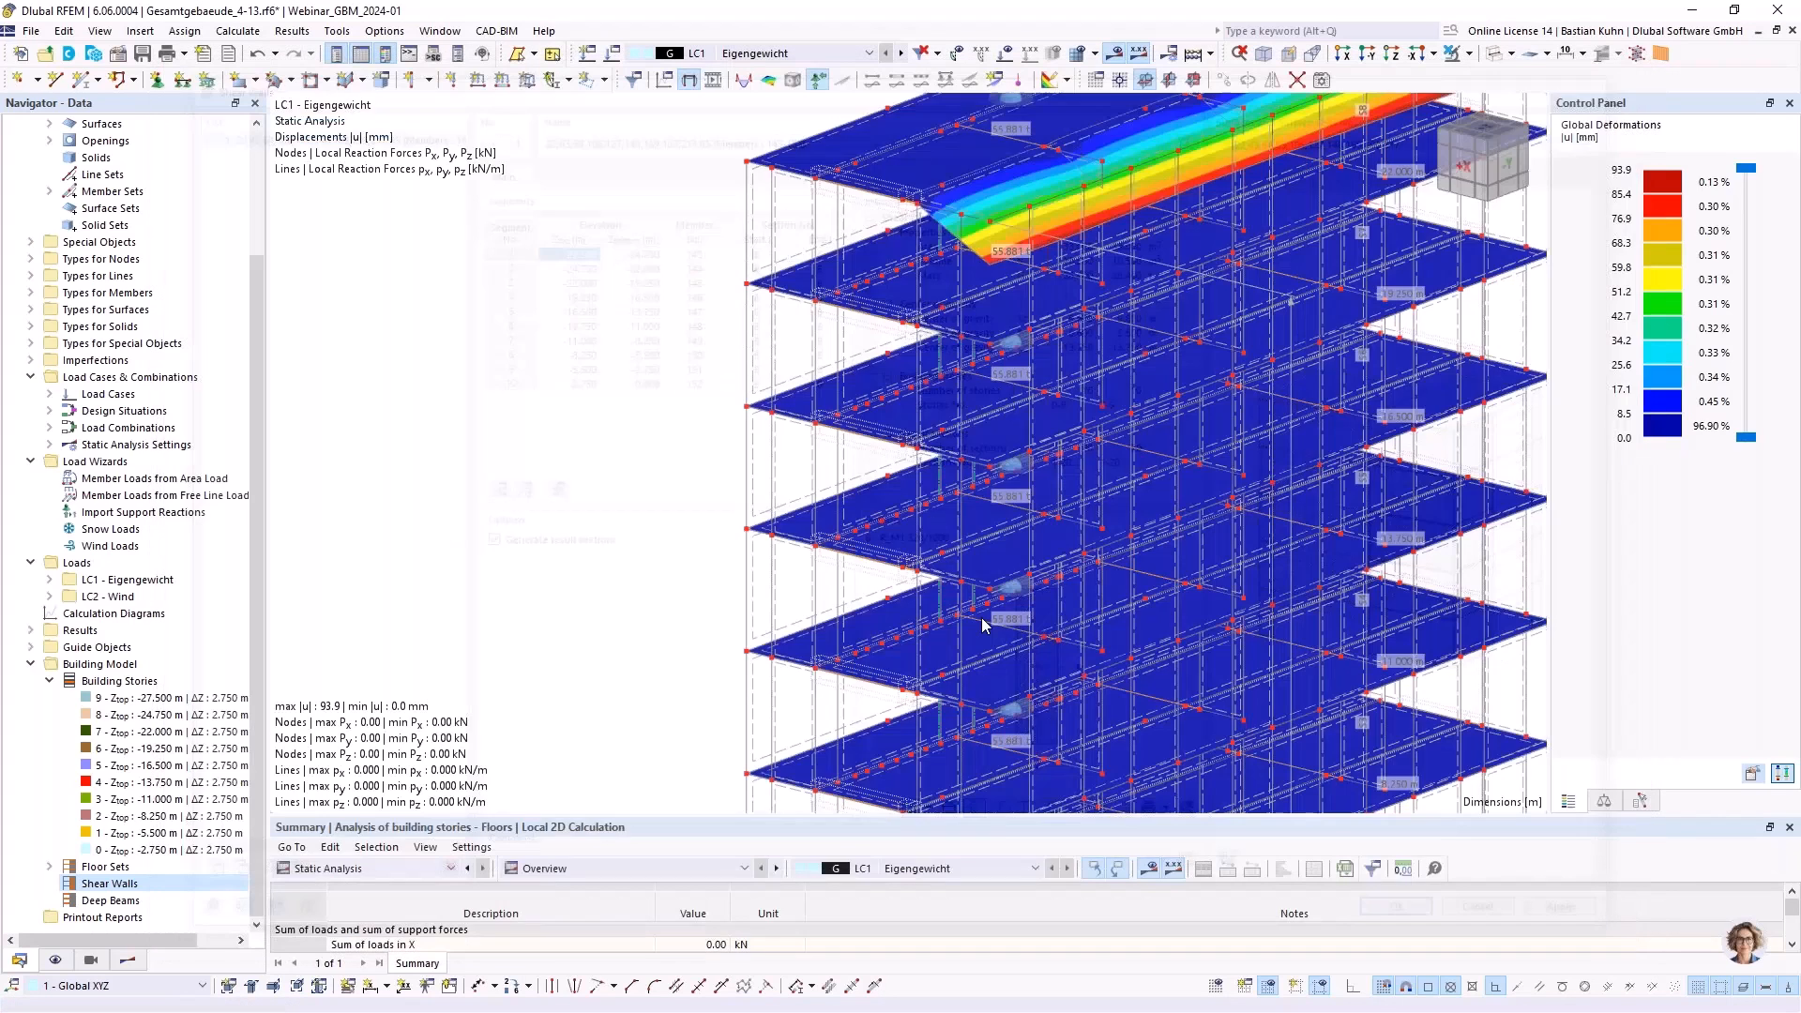
Create a new deep beam and start the graphical selection of its surfaces or surface cells
scroll(1098, 417, "down", 3)
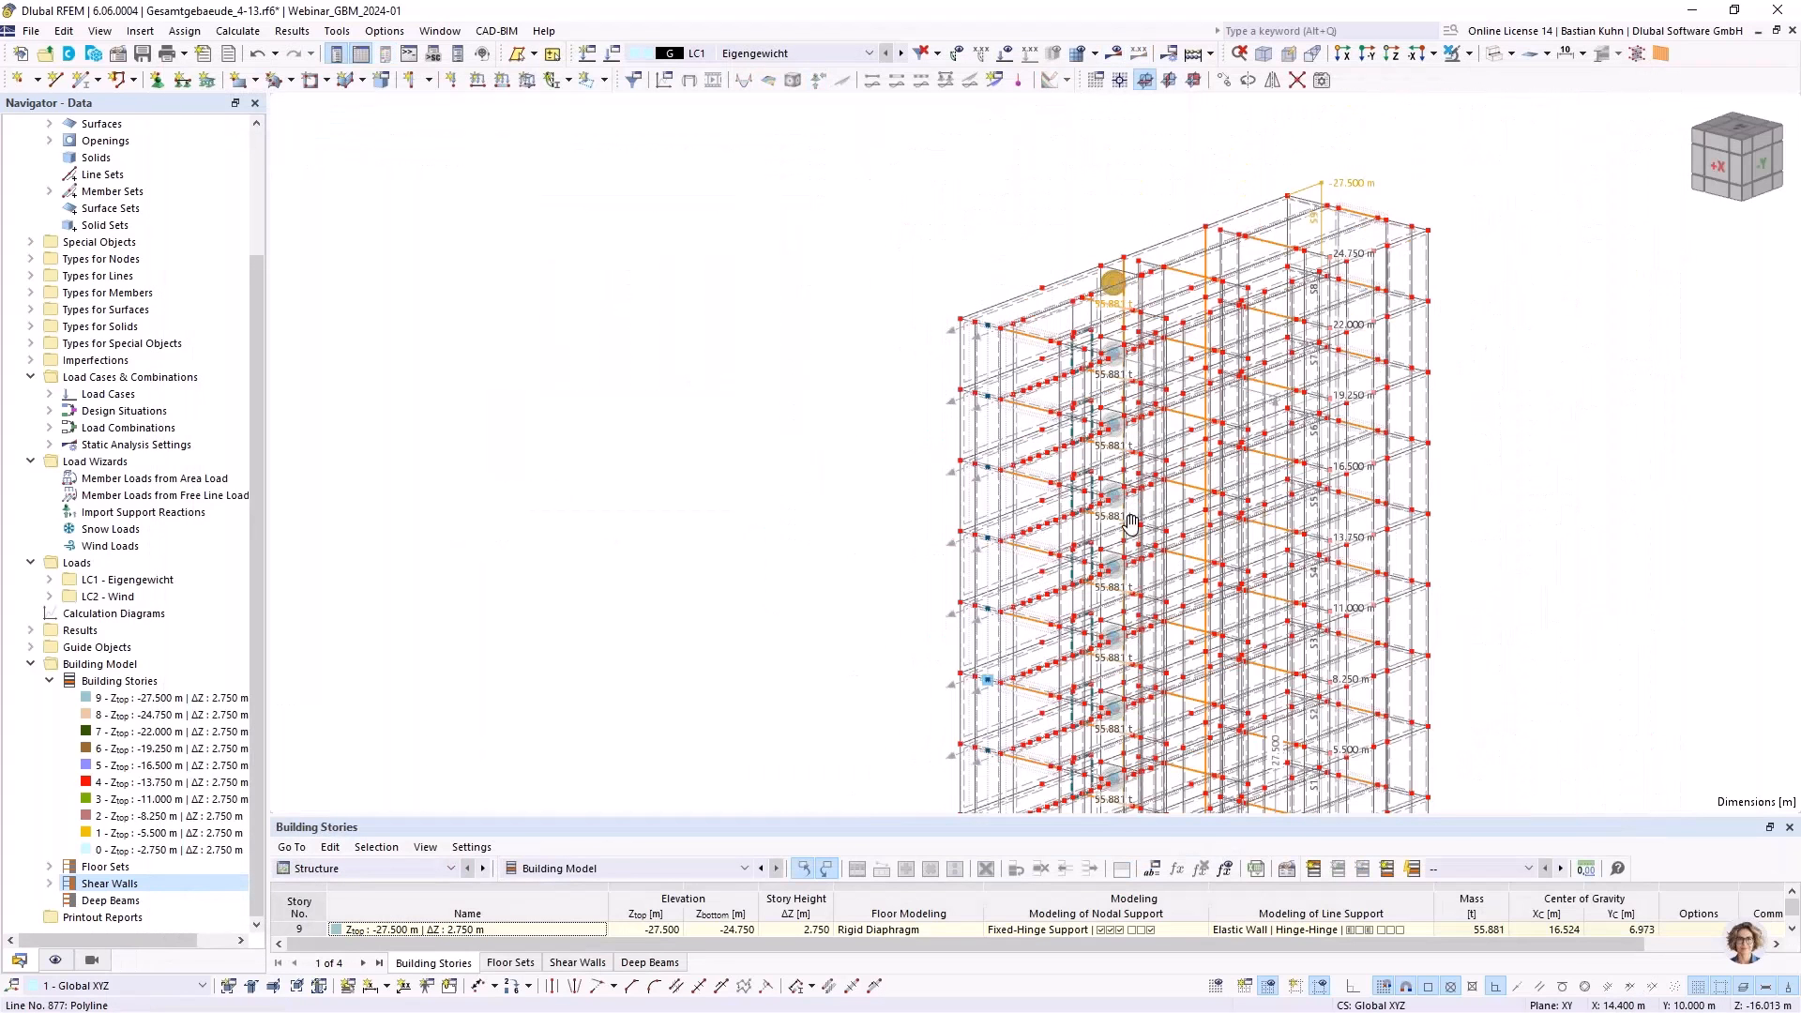
middle_click_drag(1124, 493, 924, 493)
scroll(938, 488, "down", 2)
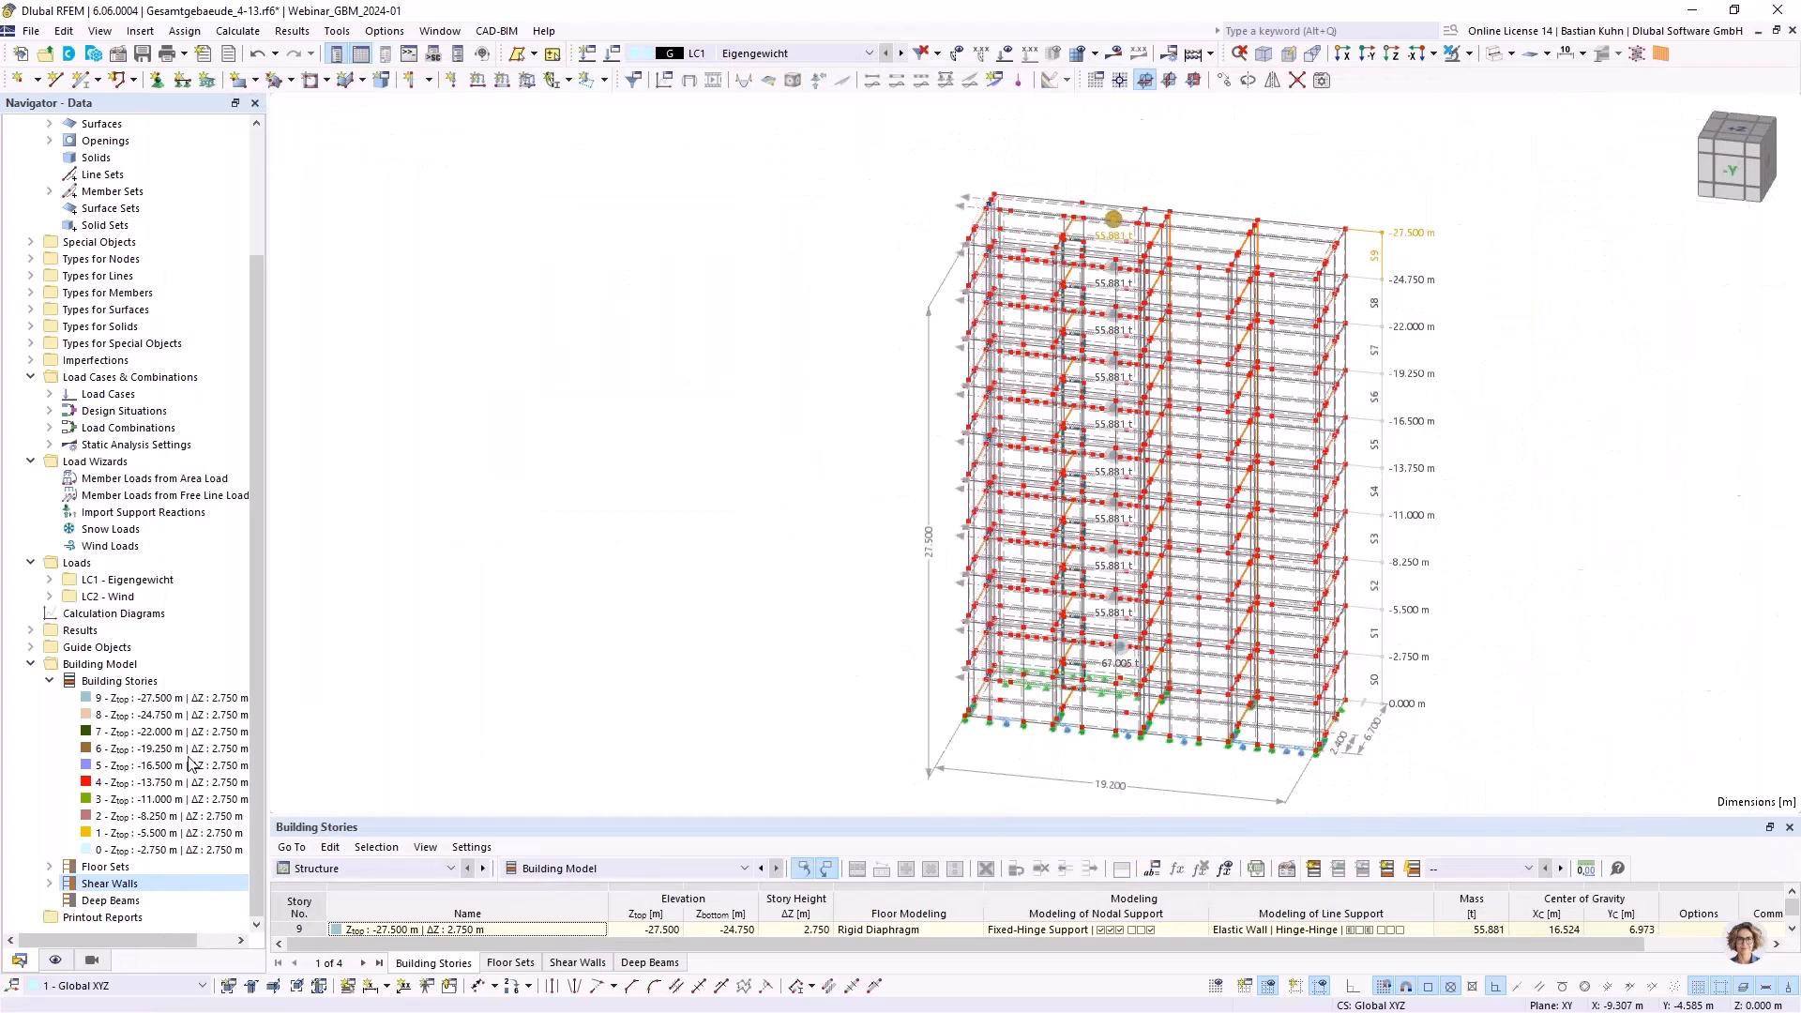
right_click(94, 902)
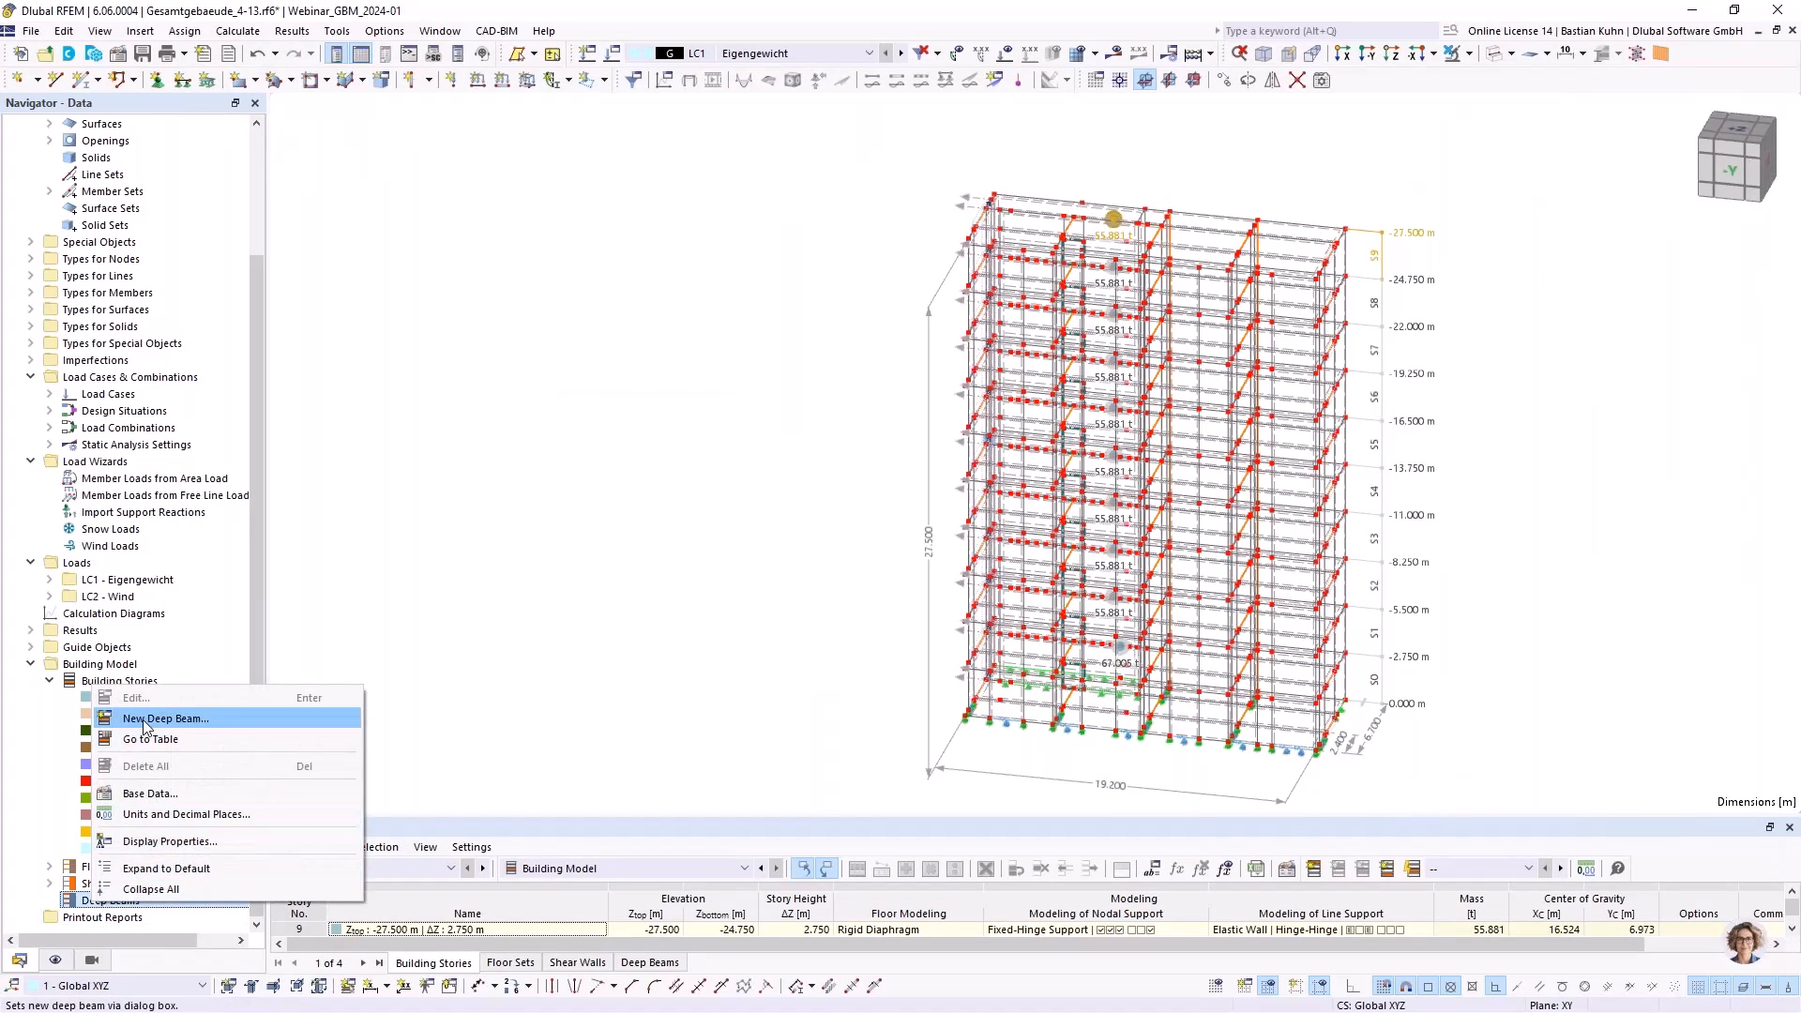
left_click(192, 732)
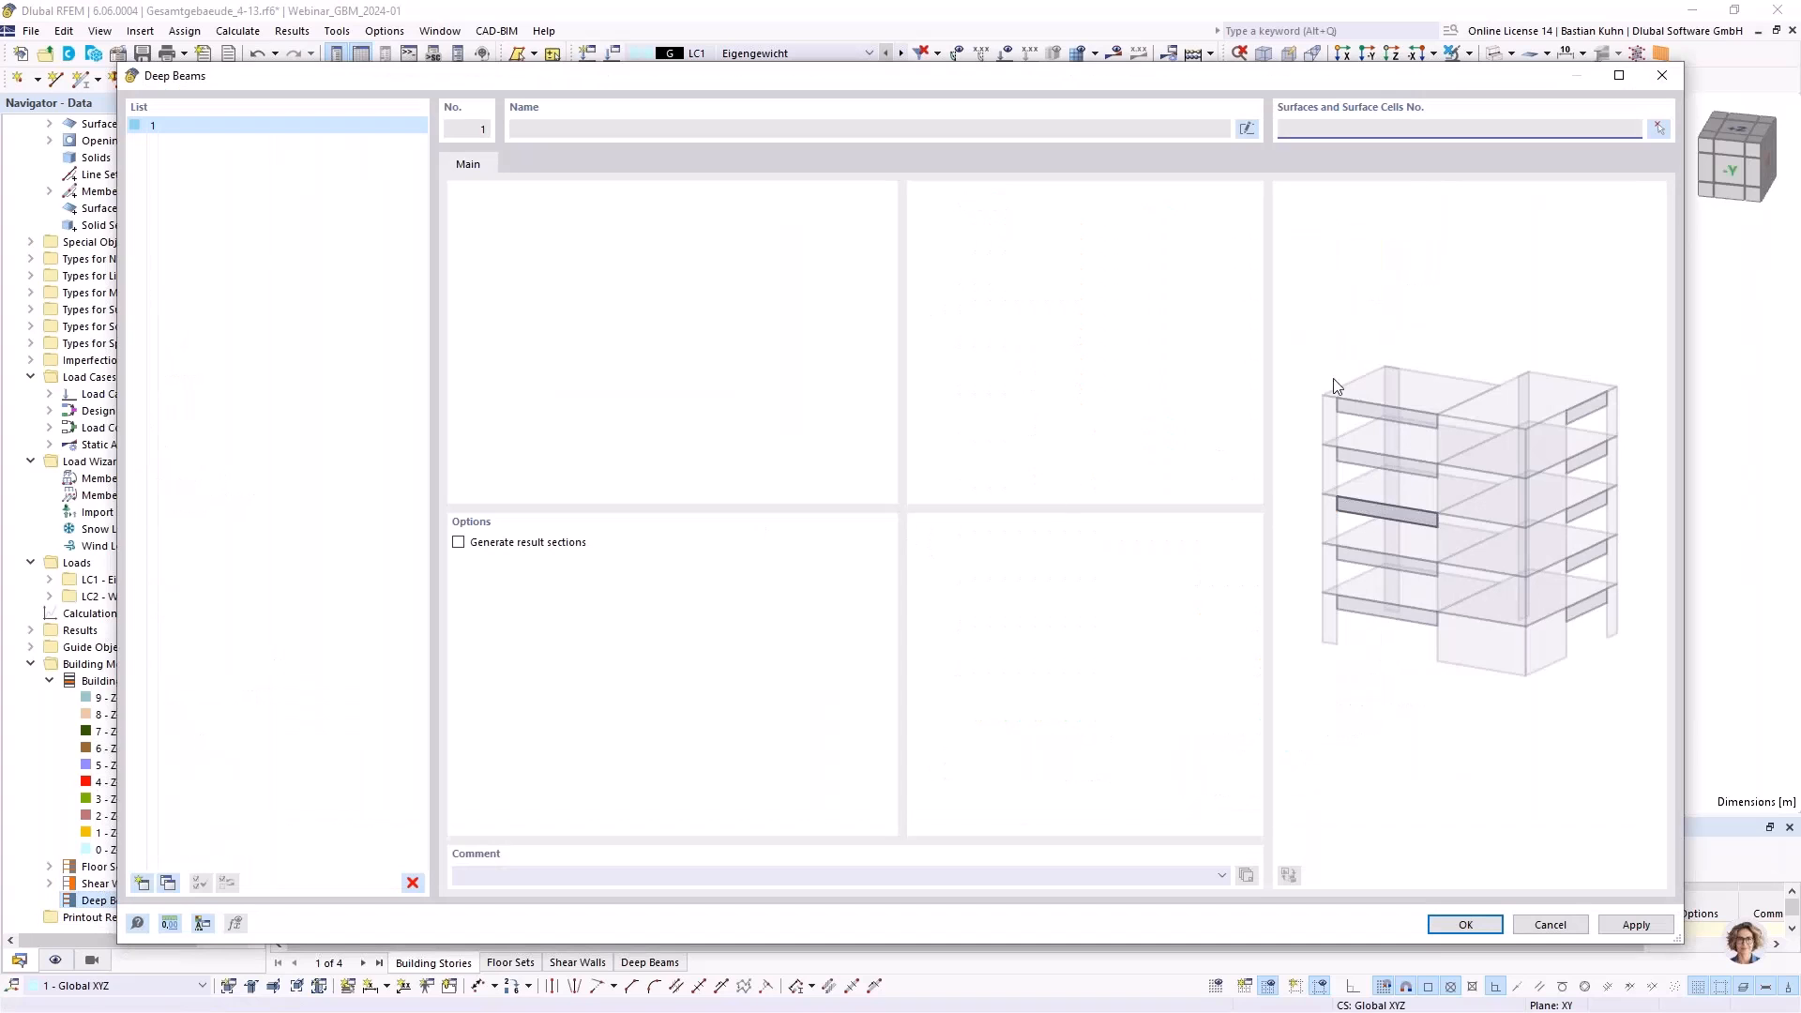
left_click(1661, 127)
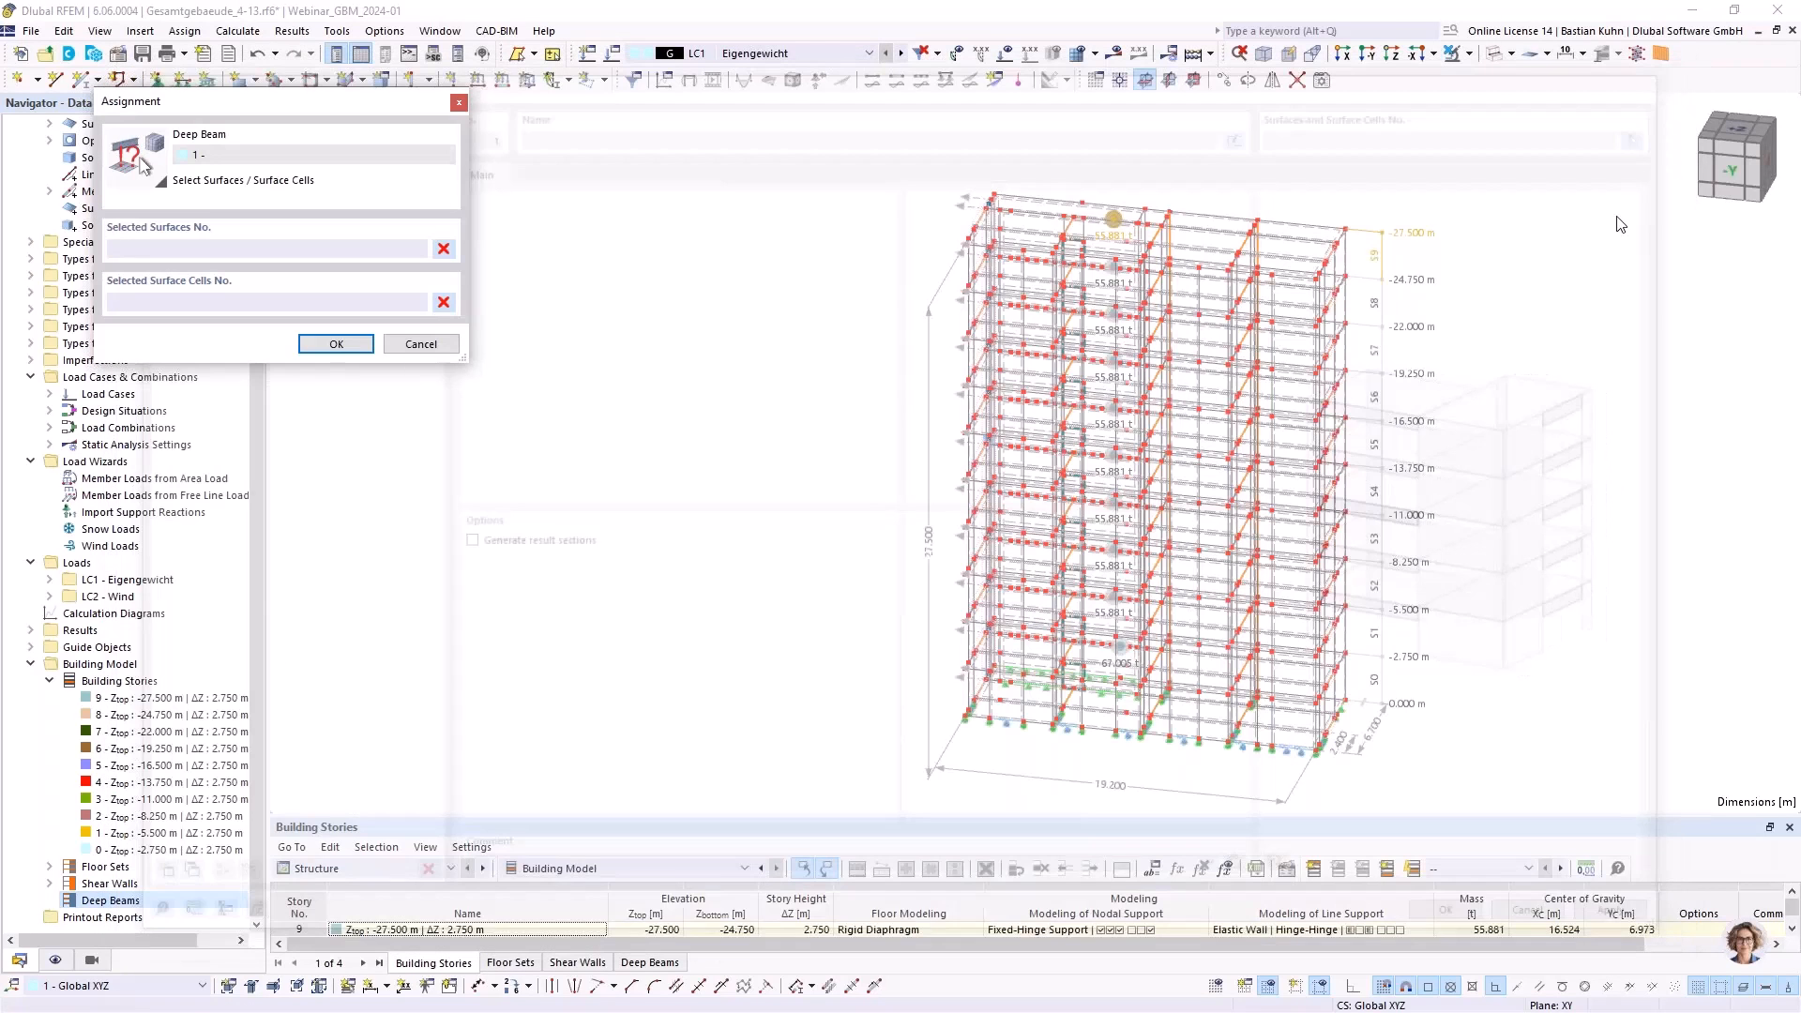
Render the model as transparent solids and turn on the display of surface cells
middle_click_drag(1084, 365, 966, 478)
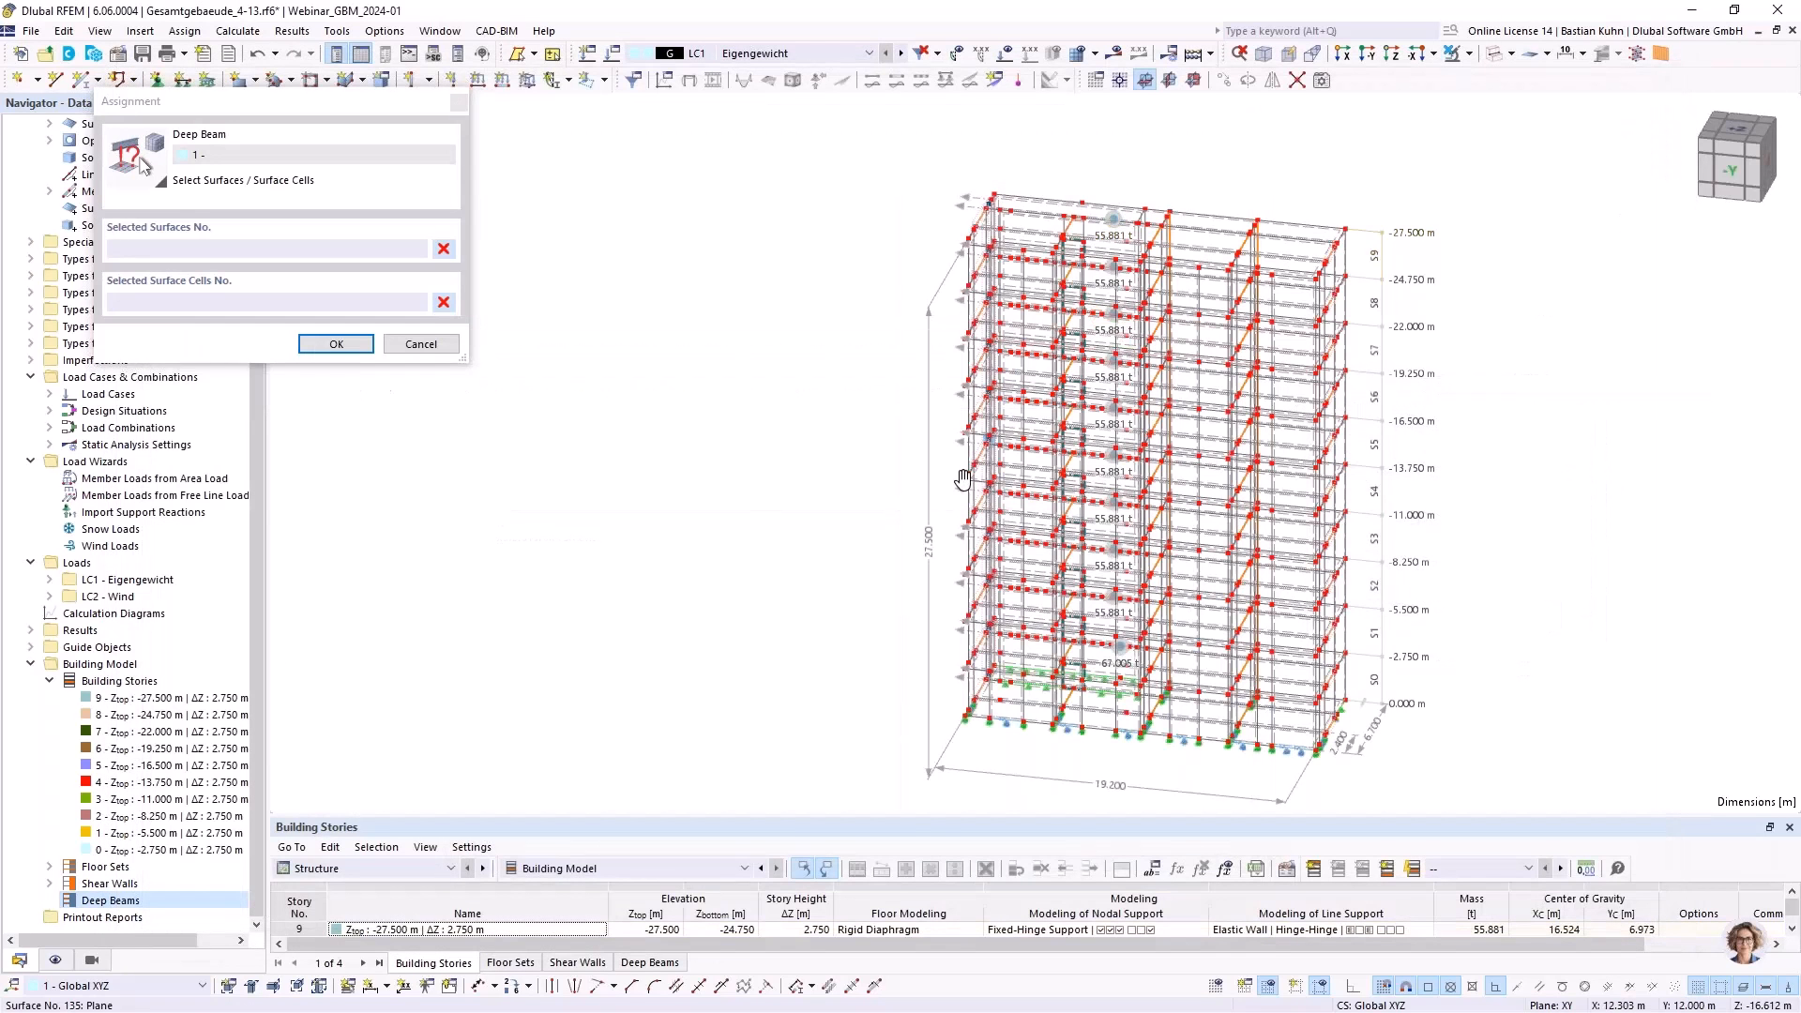
scroll(1032, 427, "up", 1)
scroll(1032, 427, "up", 4)
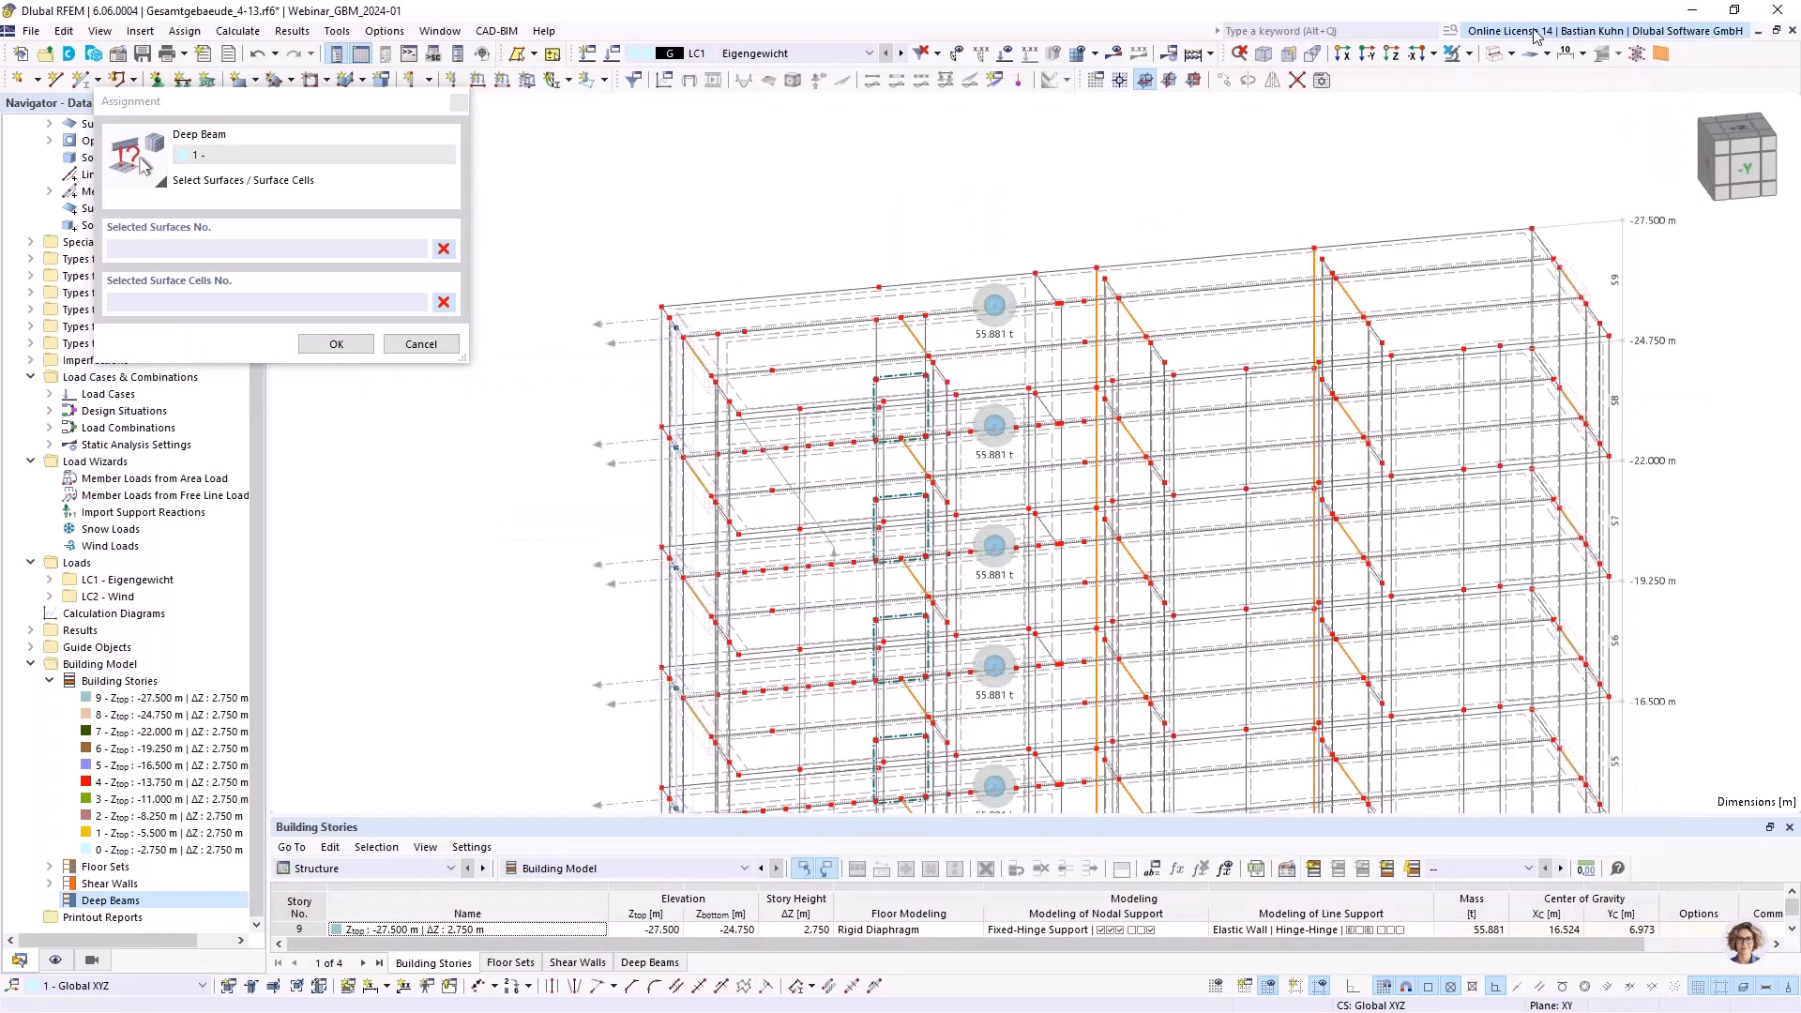
left_click(1498, 53)
left_click(1498, 54)
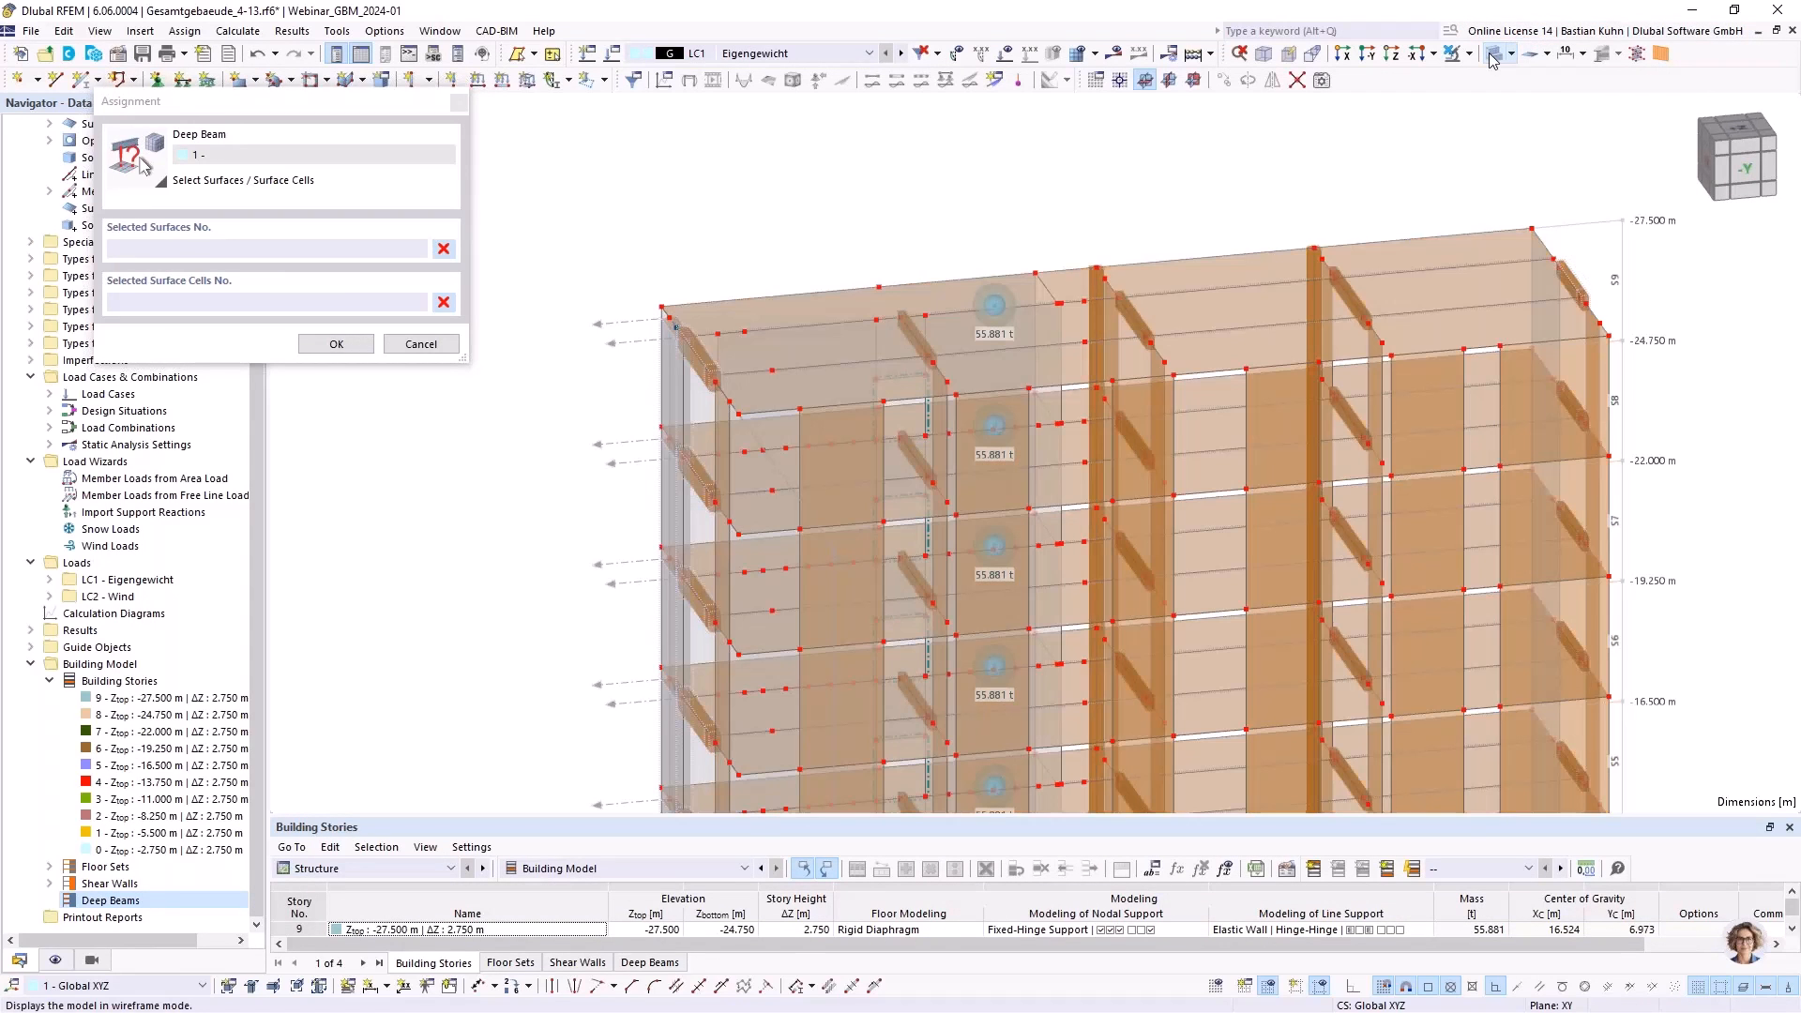
middle_click_drag(1030, 425, 1047, 372, "ctrl")
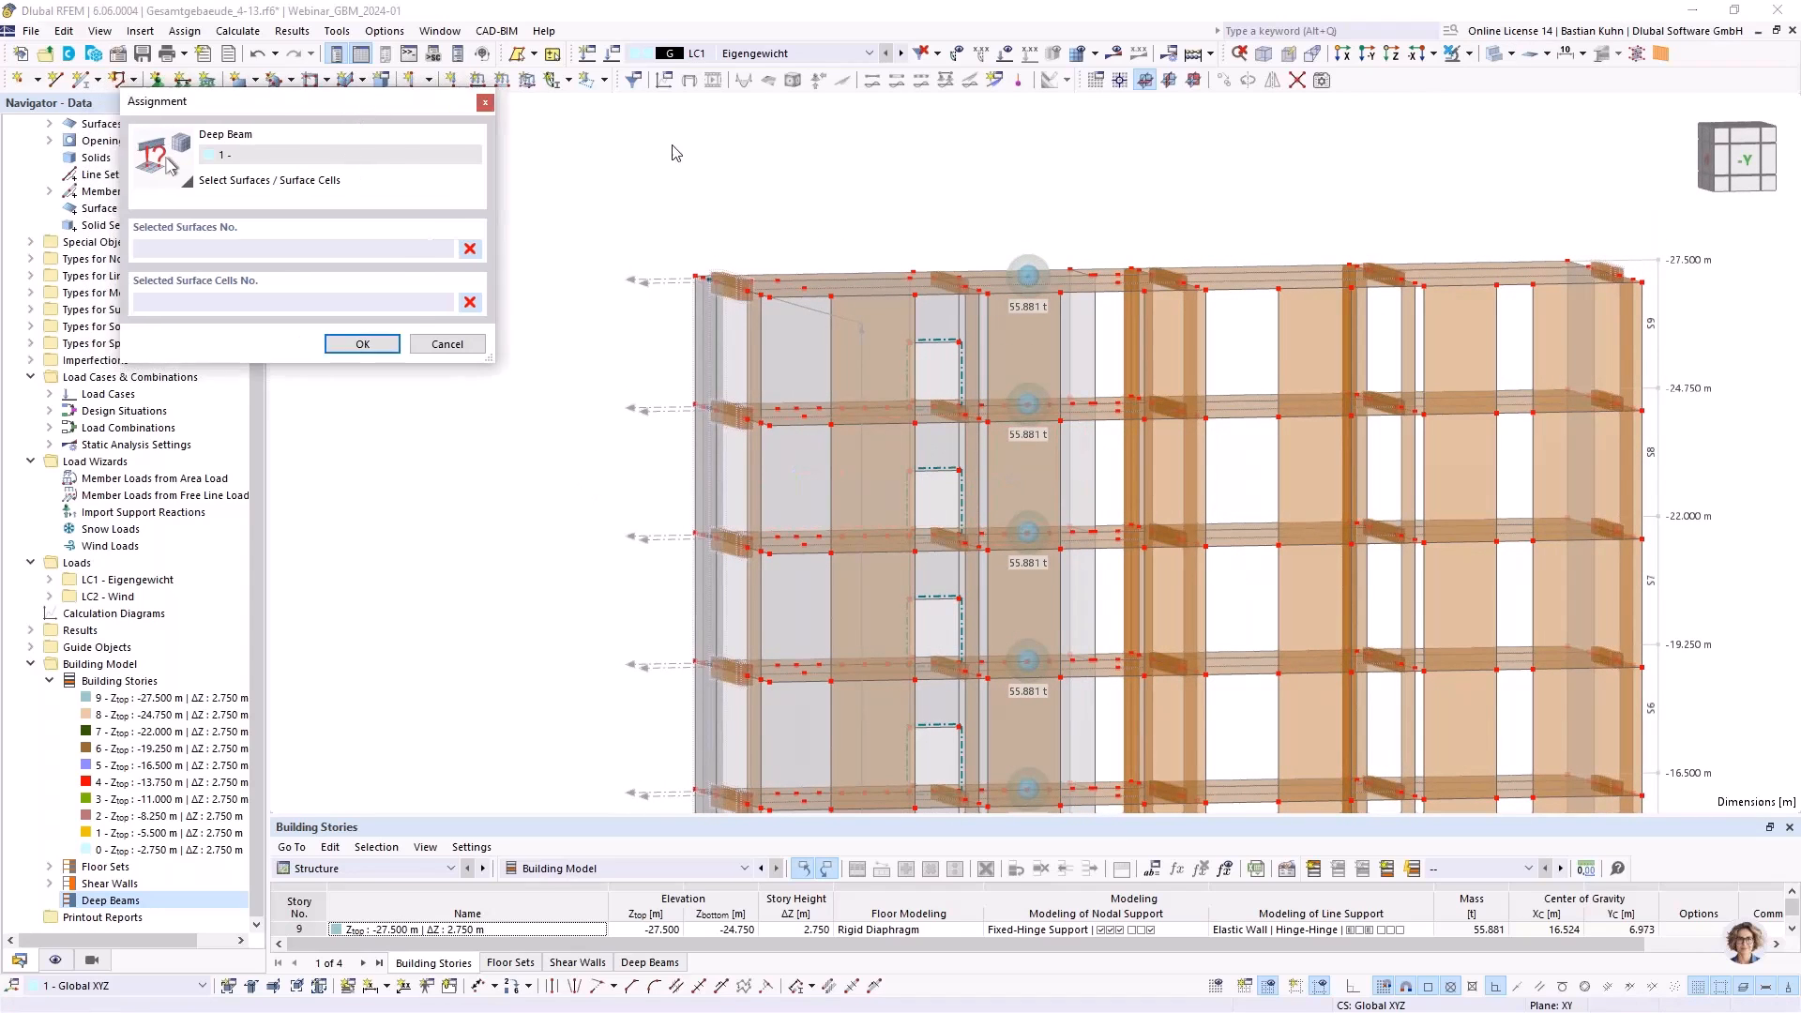
left_click(55, 961)
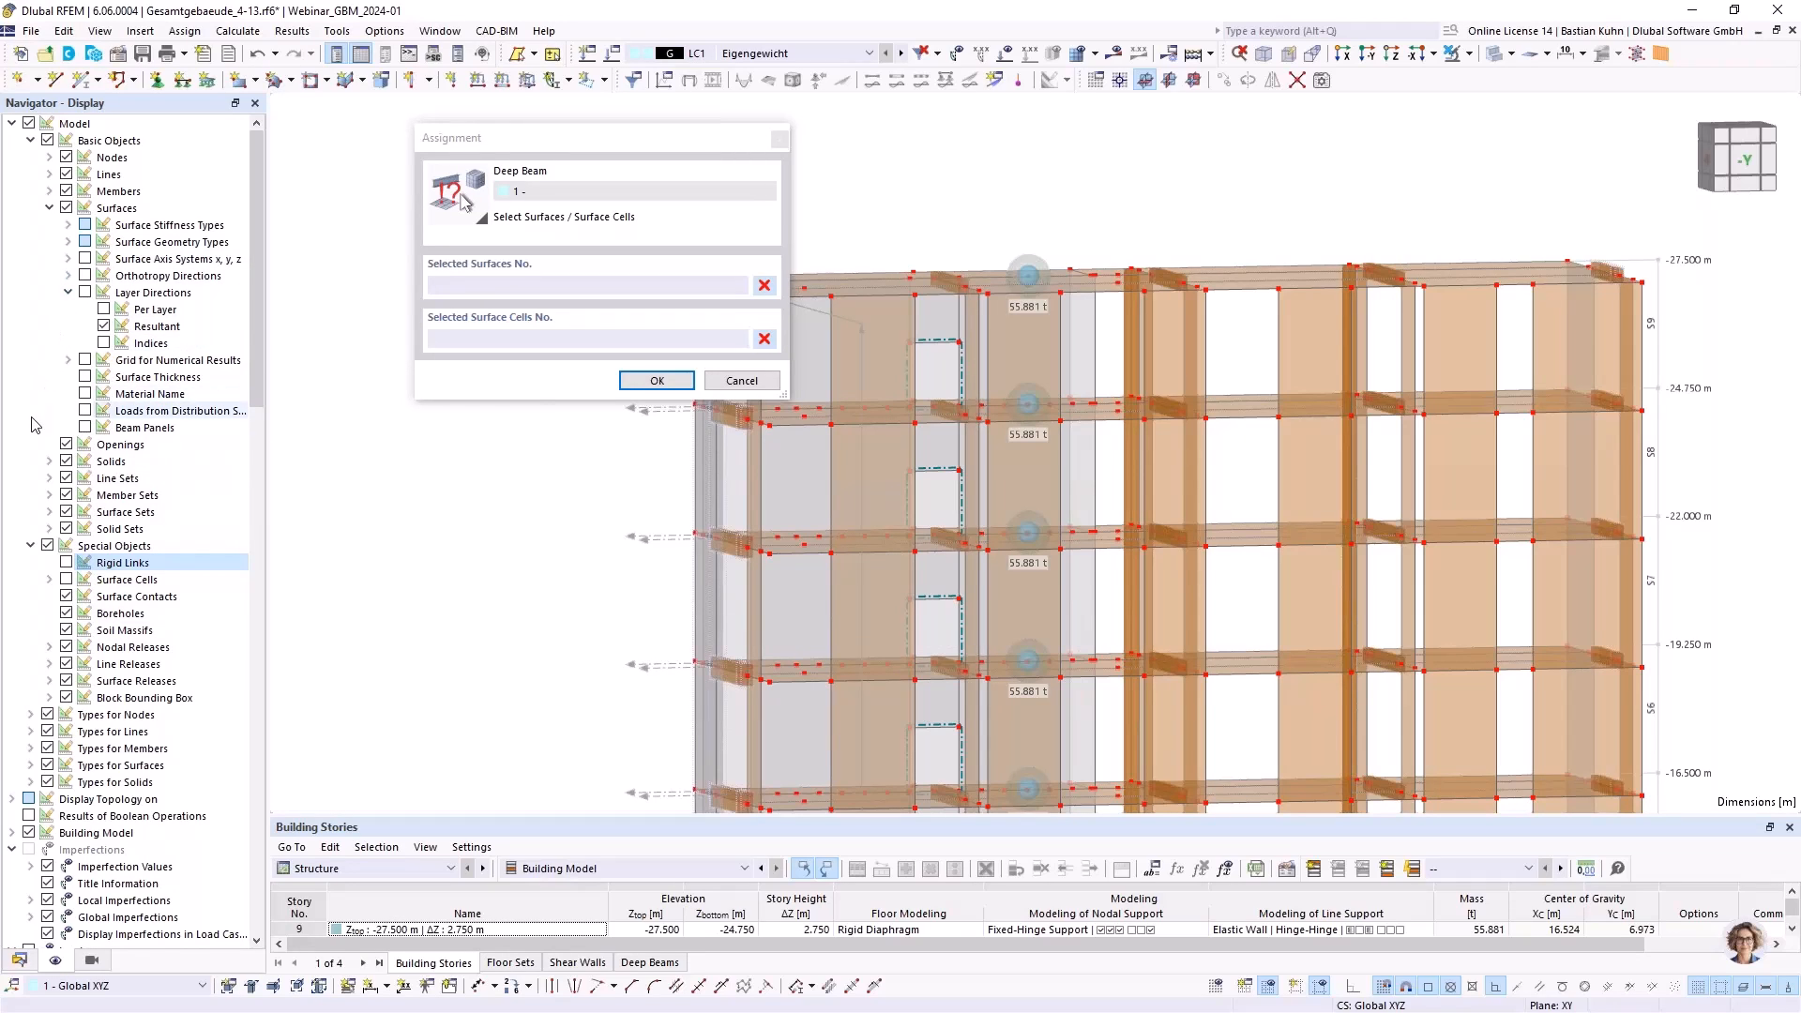
left_click(66, 579)
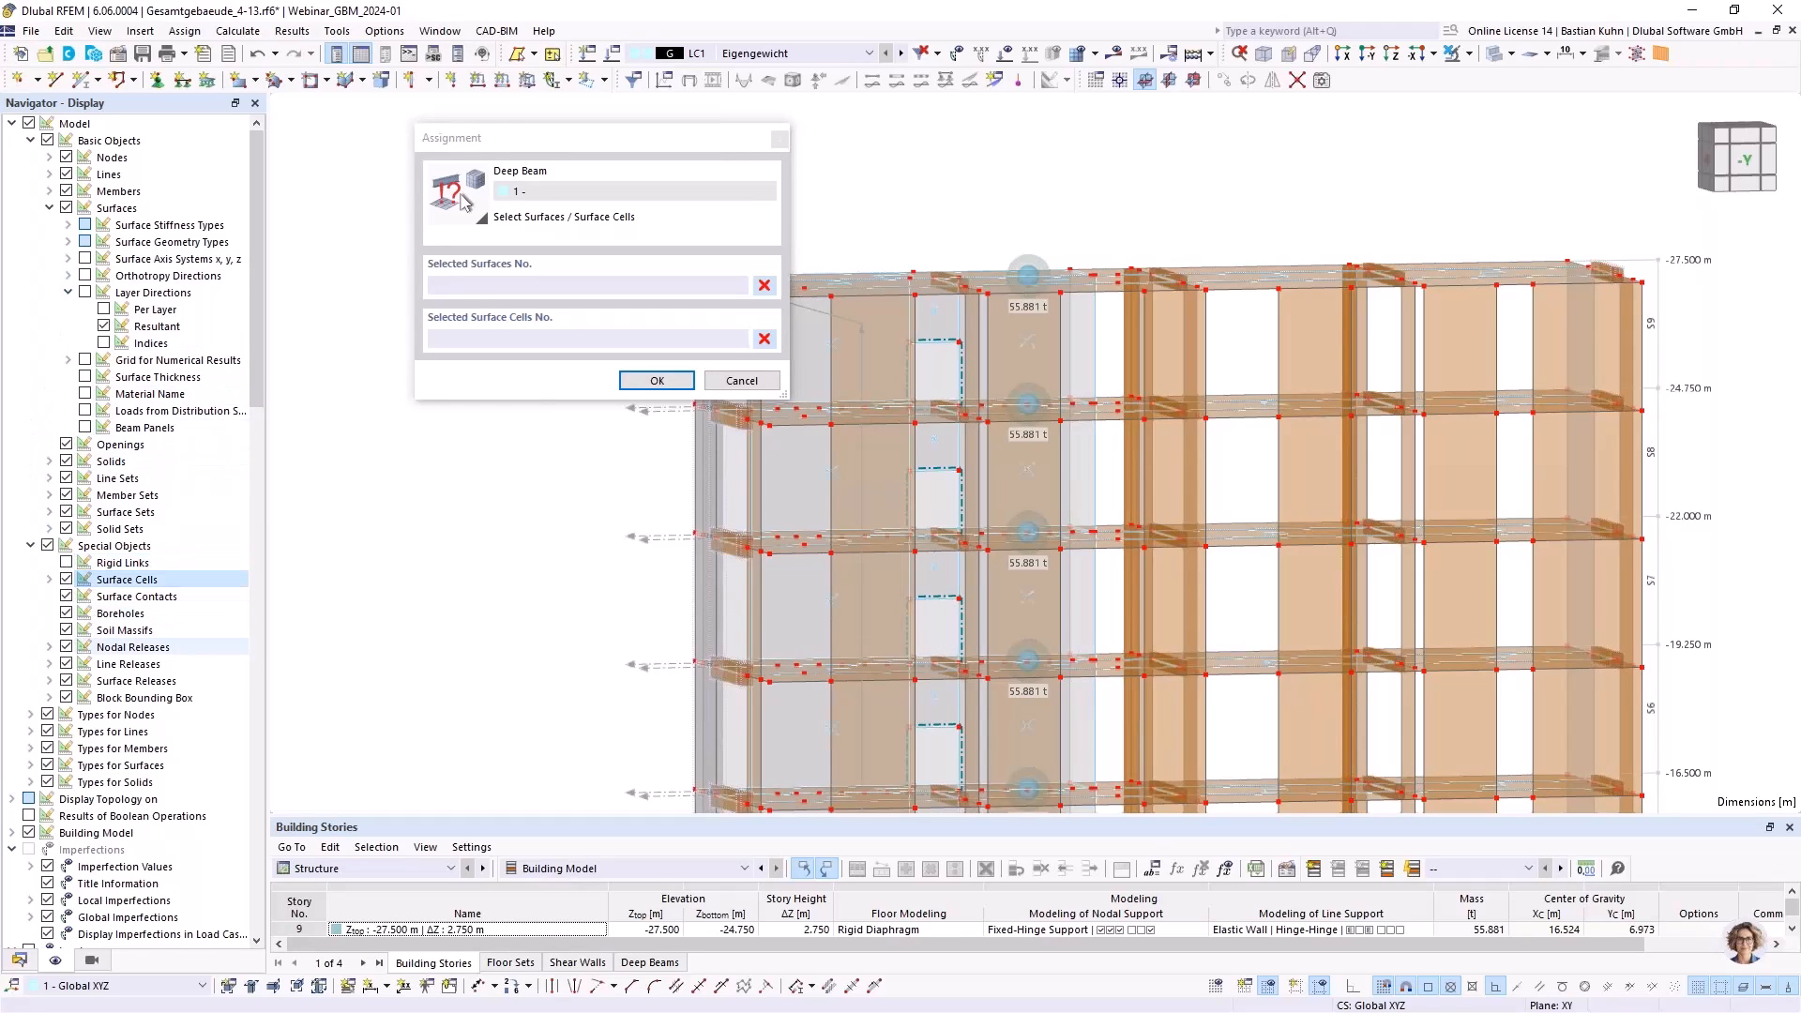
Assign surface cell 83 above the door opening in story 8 to the deep beam and generate its result sections
scroll(940, 442, "up", 4)
left_click(932, 434)
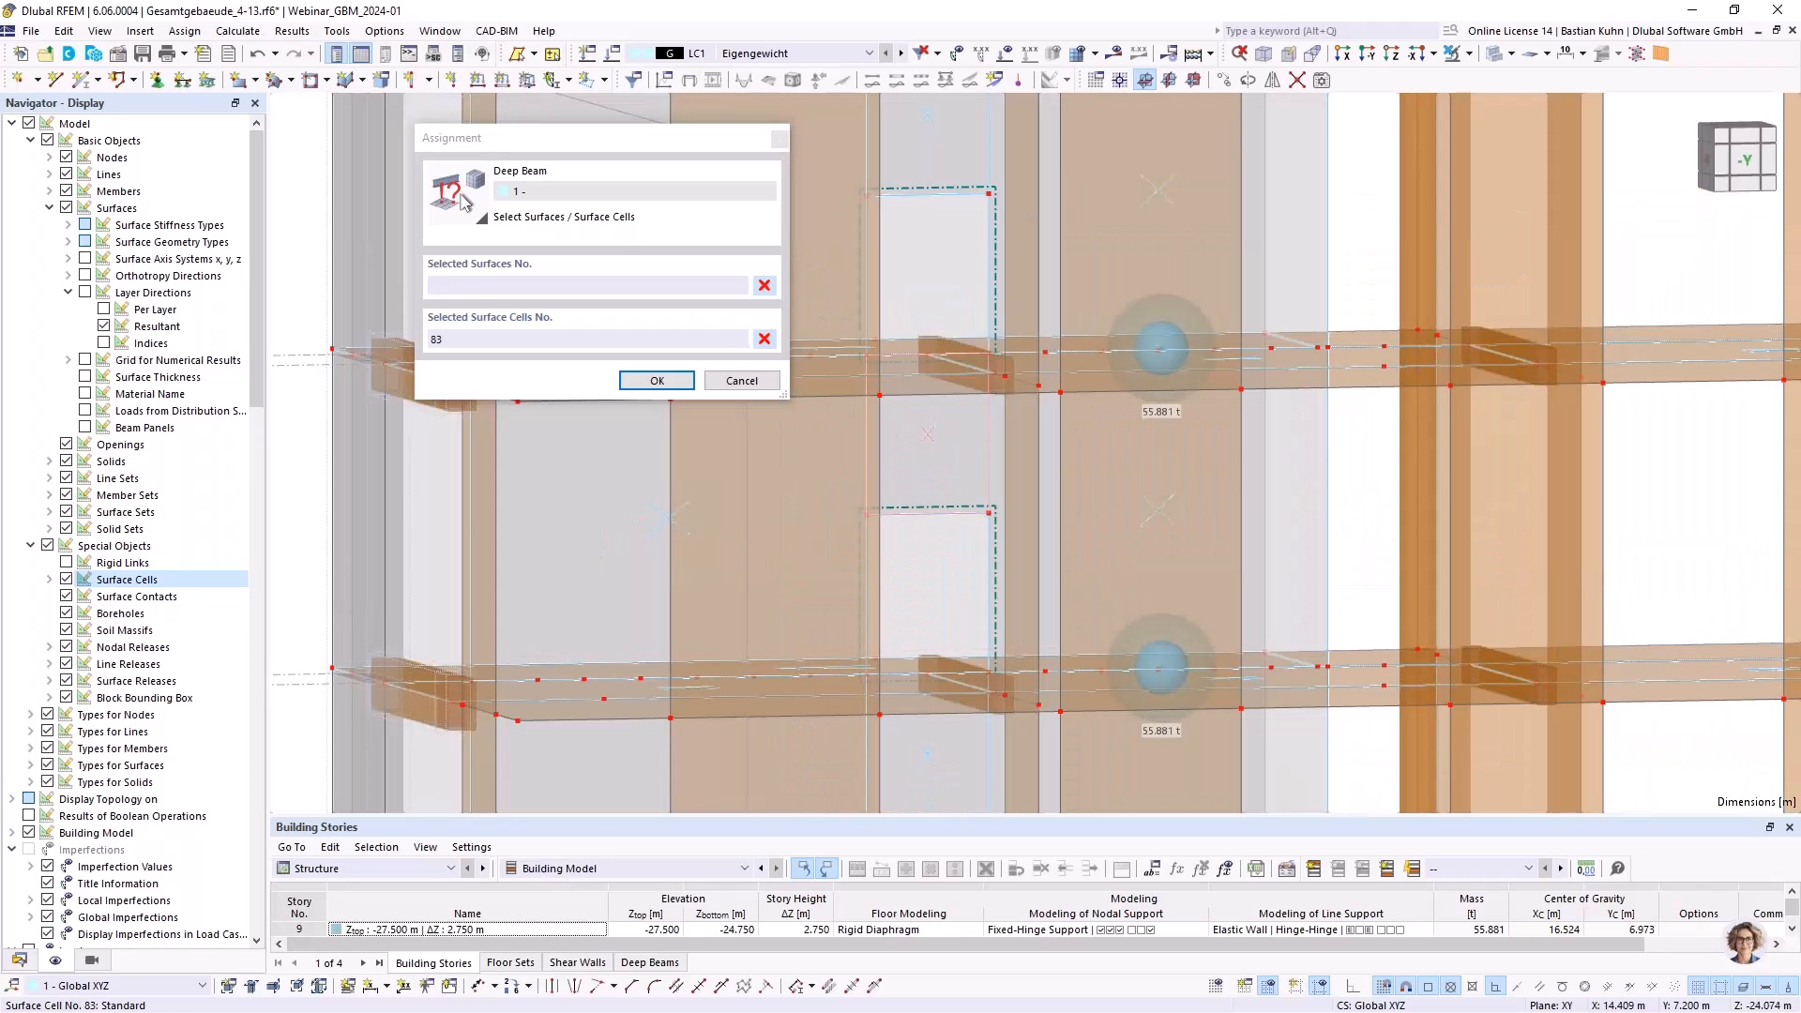
left_click(657, 381)
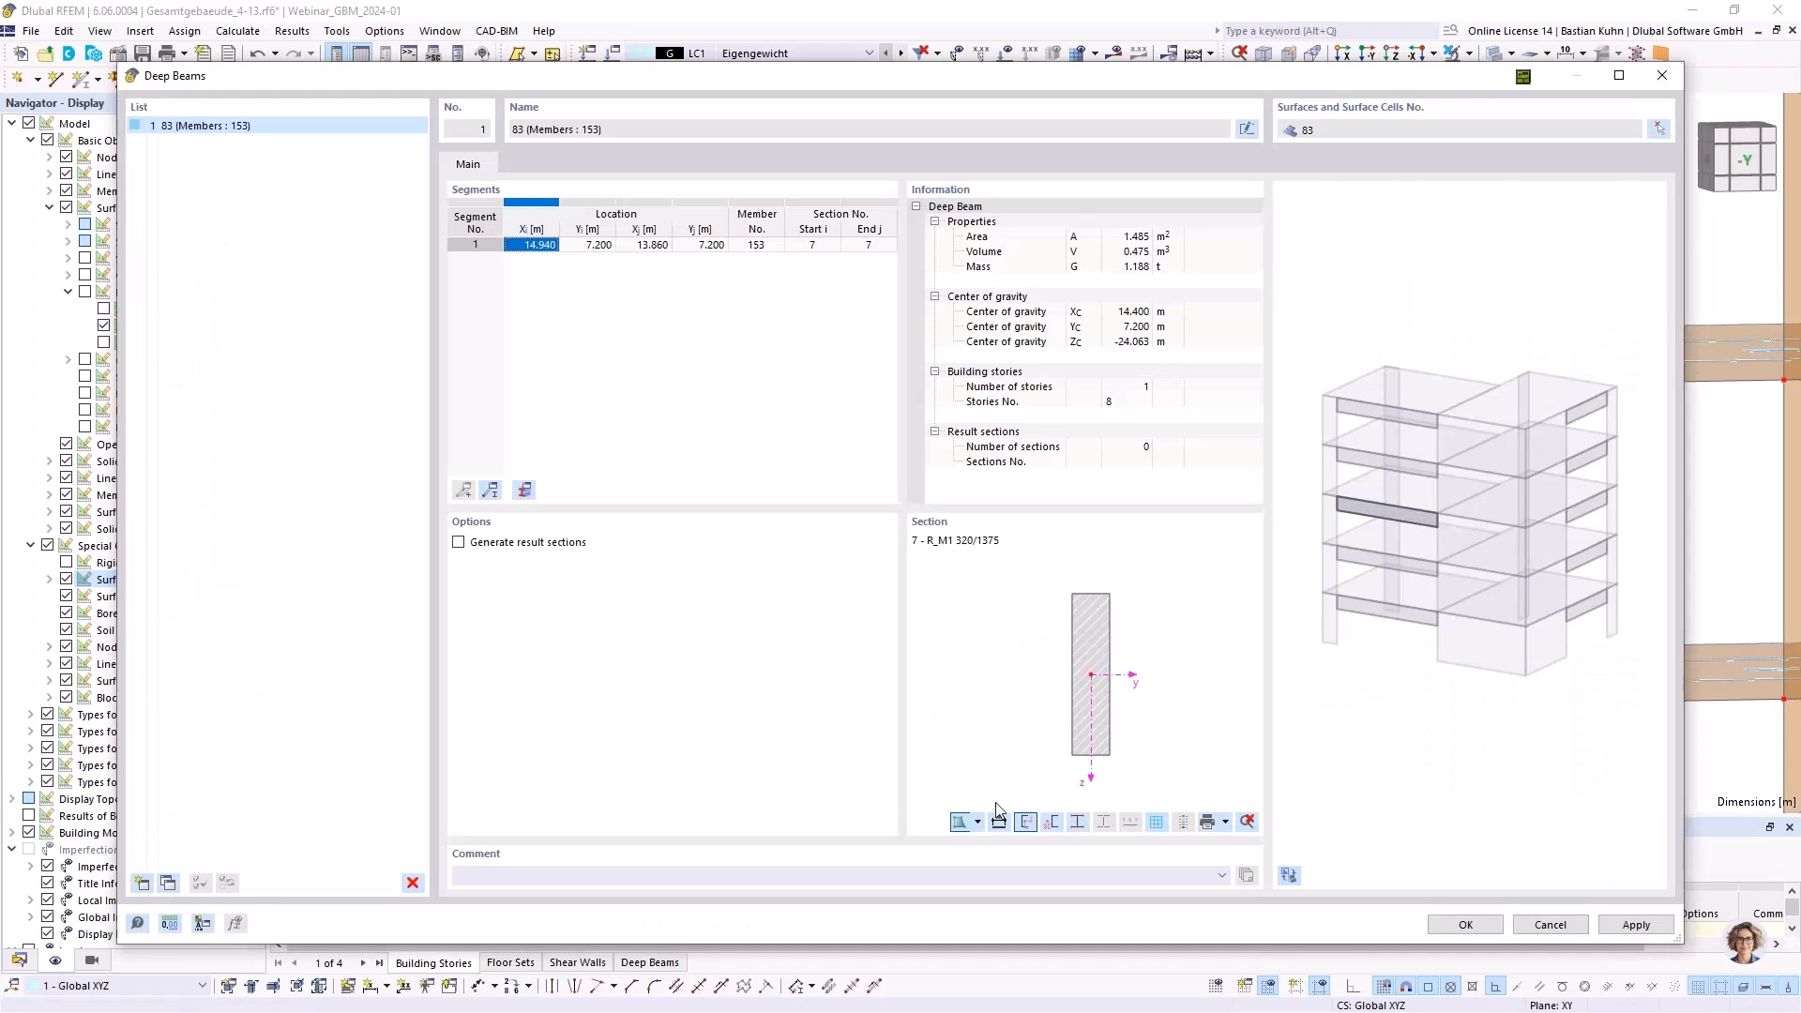
left_click(459, 542)
left_click(1464, 925)
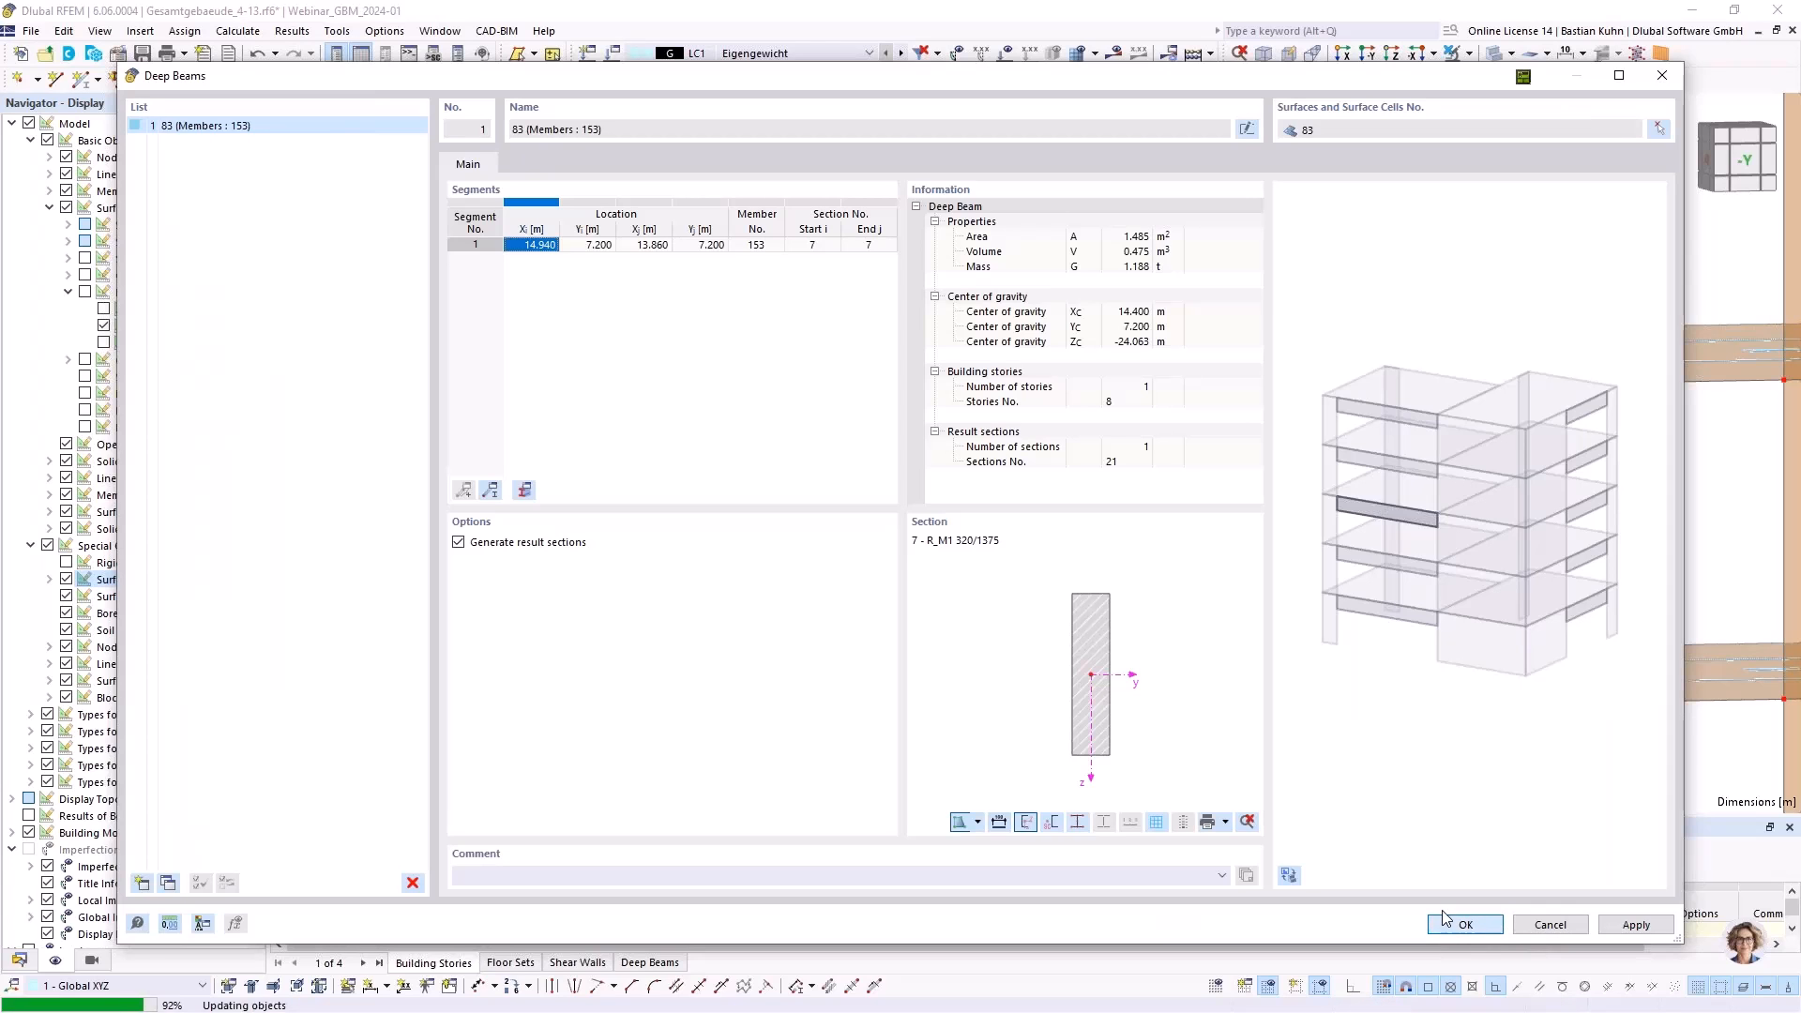
Select the floor surfaces of all stories and set their load transfer direction to x & y | Stripes, also choosing the load distribution
scroll(1382, 426, "down", 4)
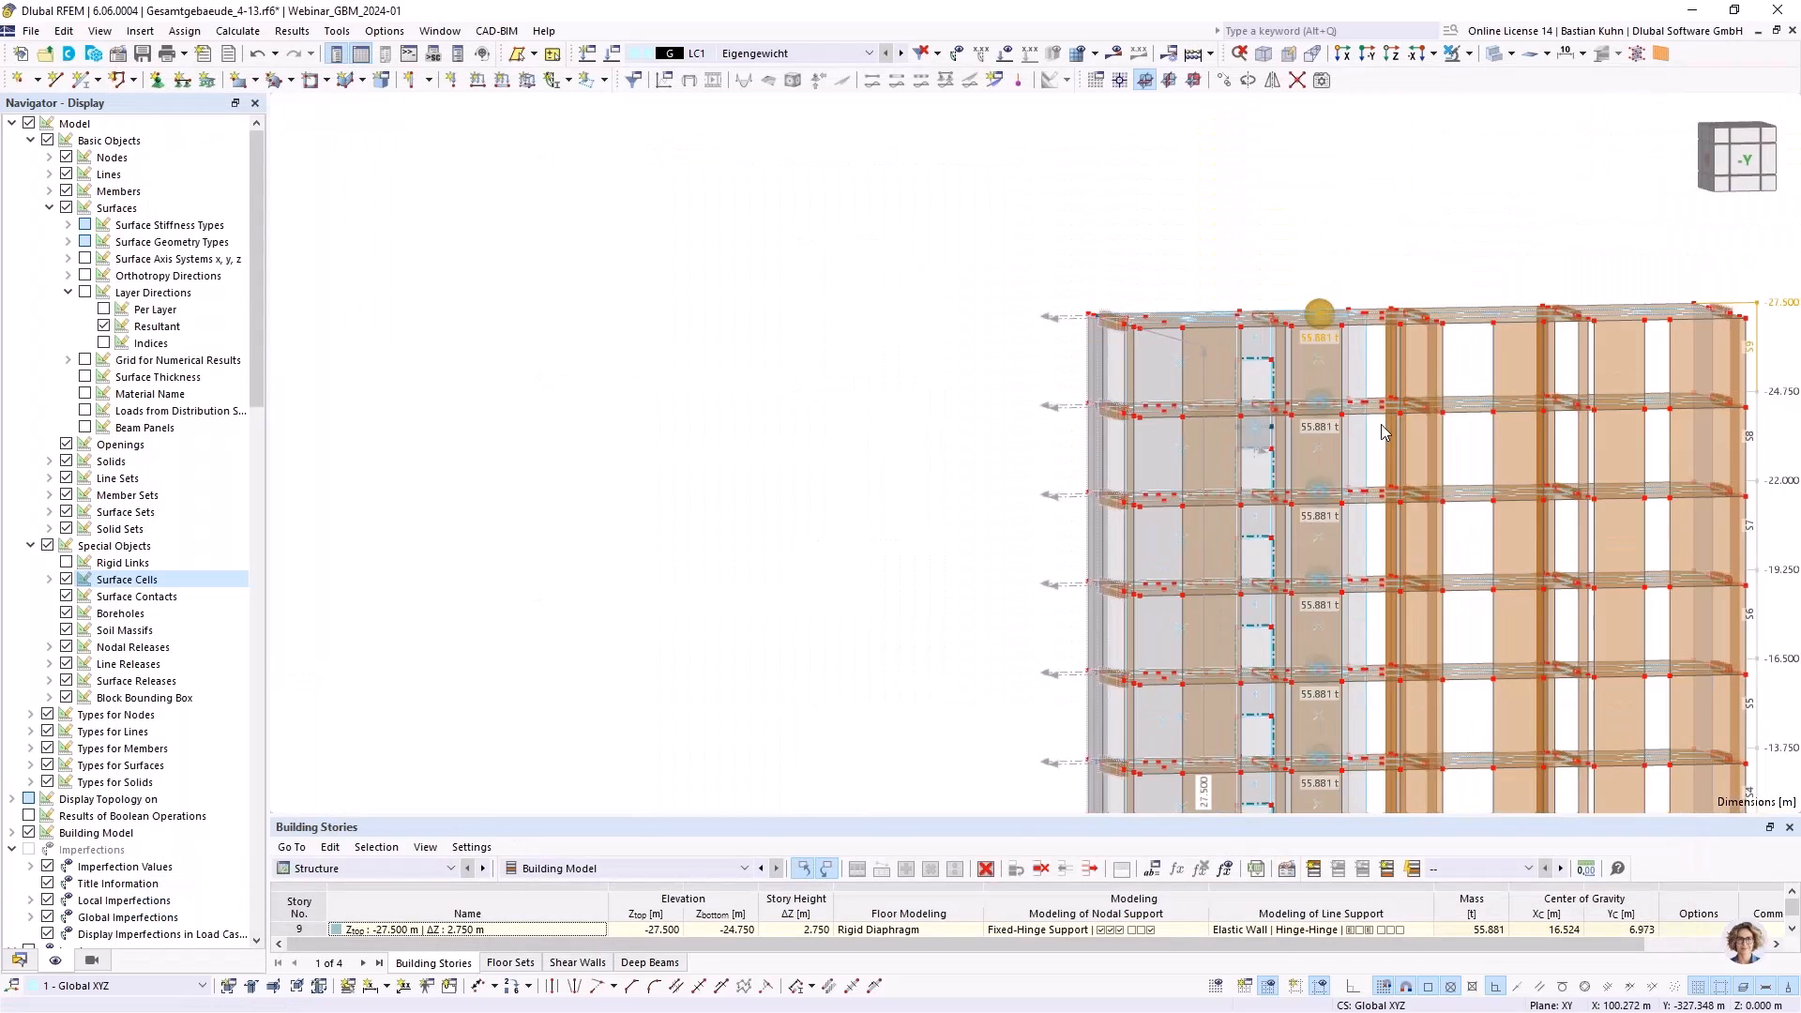
middle_click_drag(1382, 426, 1044, 313)
scroll(1047, 306, "down", 1)
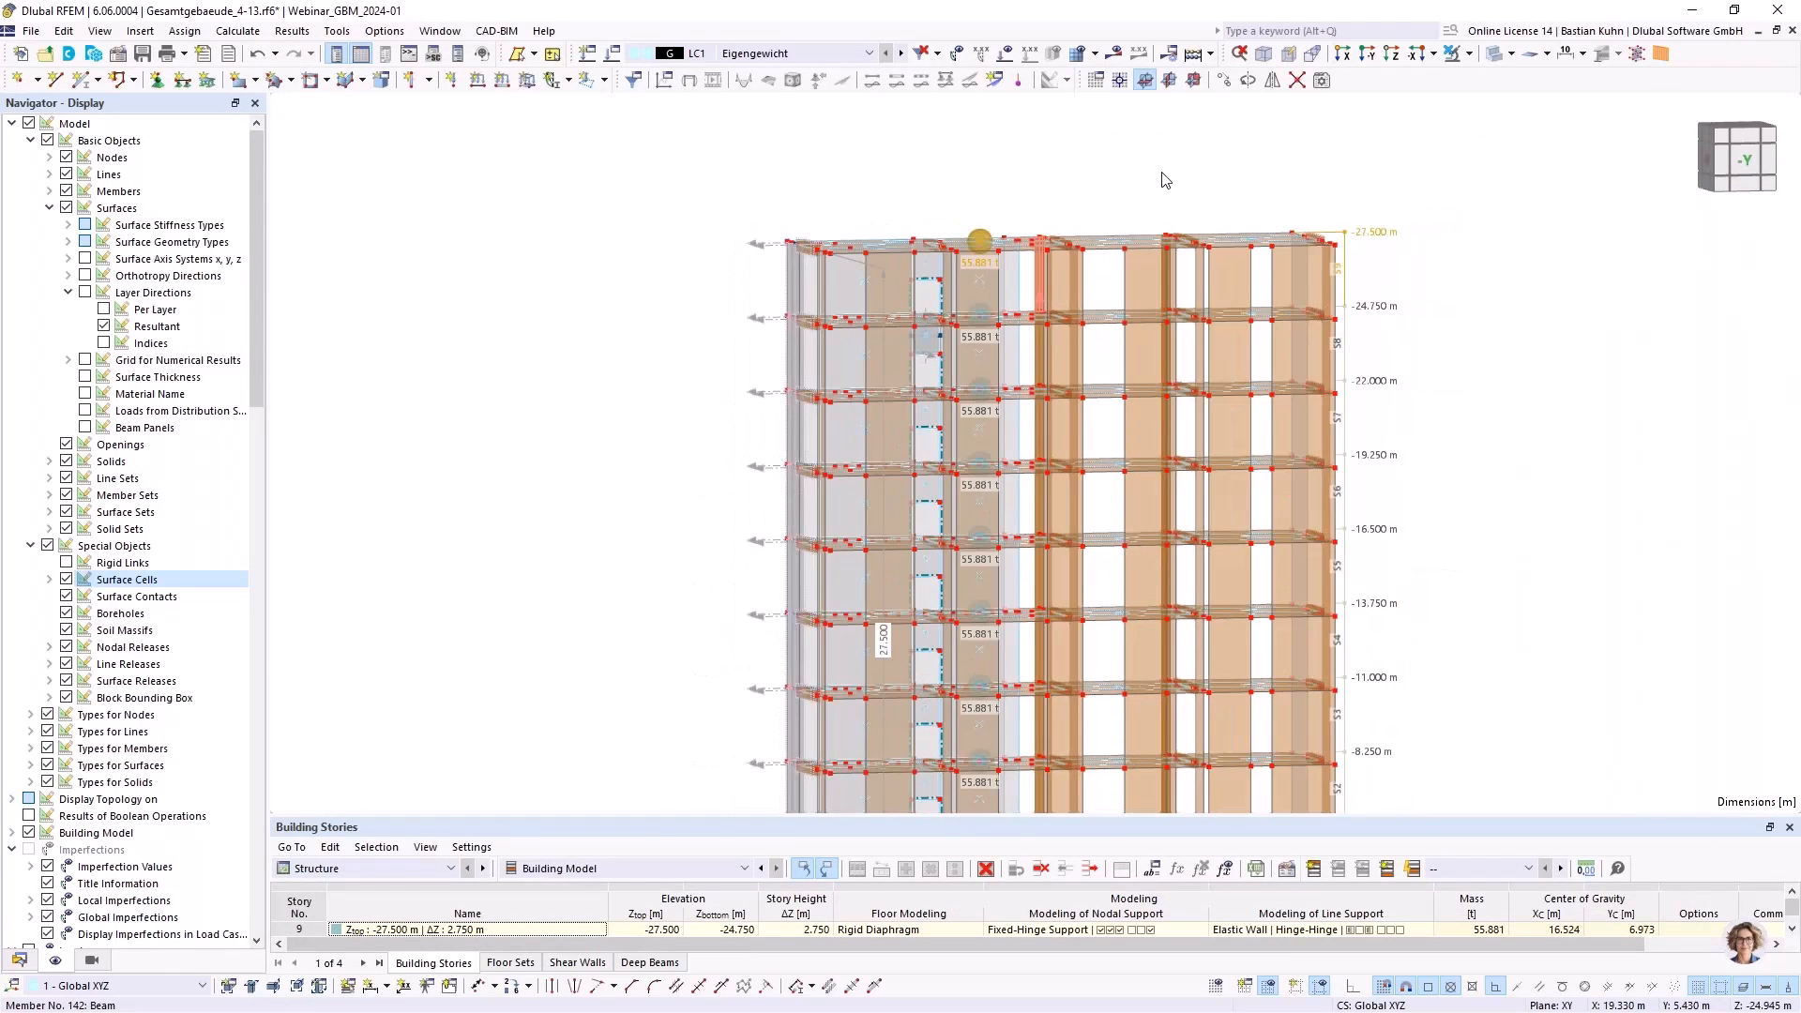
left_click(1368, 56)
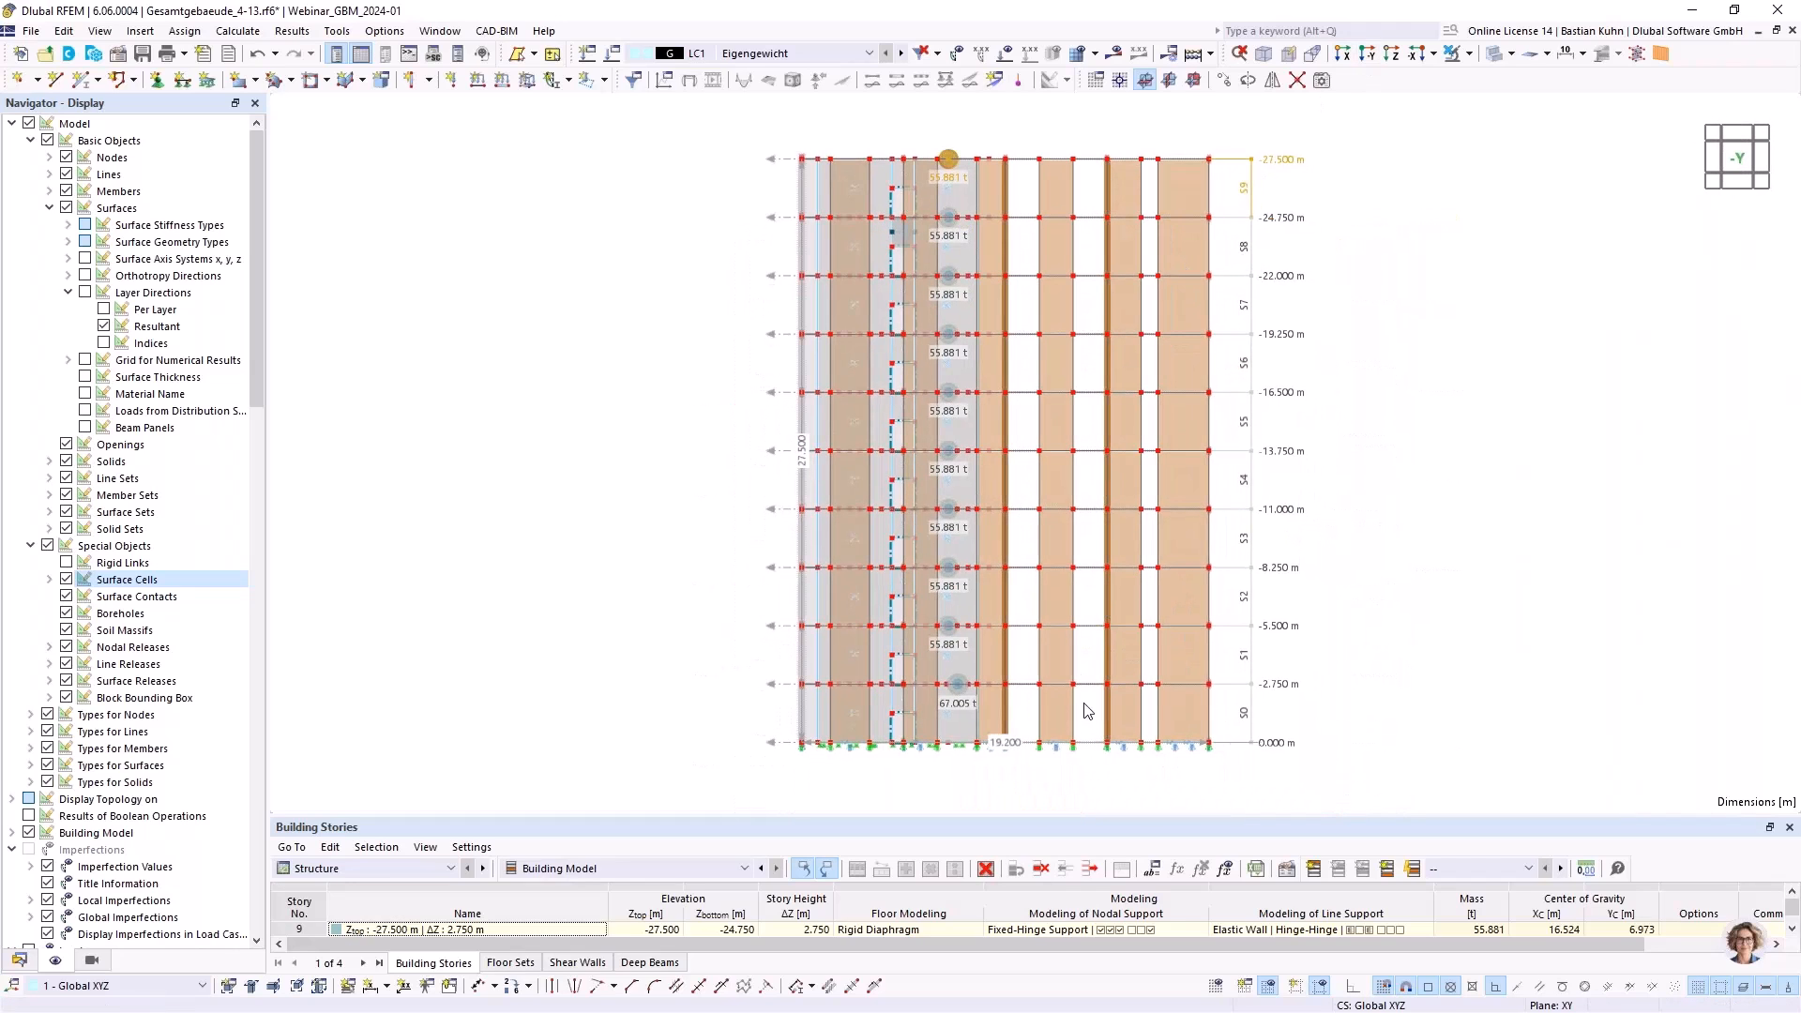
left_click_drag(1093, 717, 1087, 127)
right_click(1096, 157)
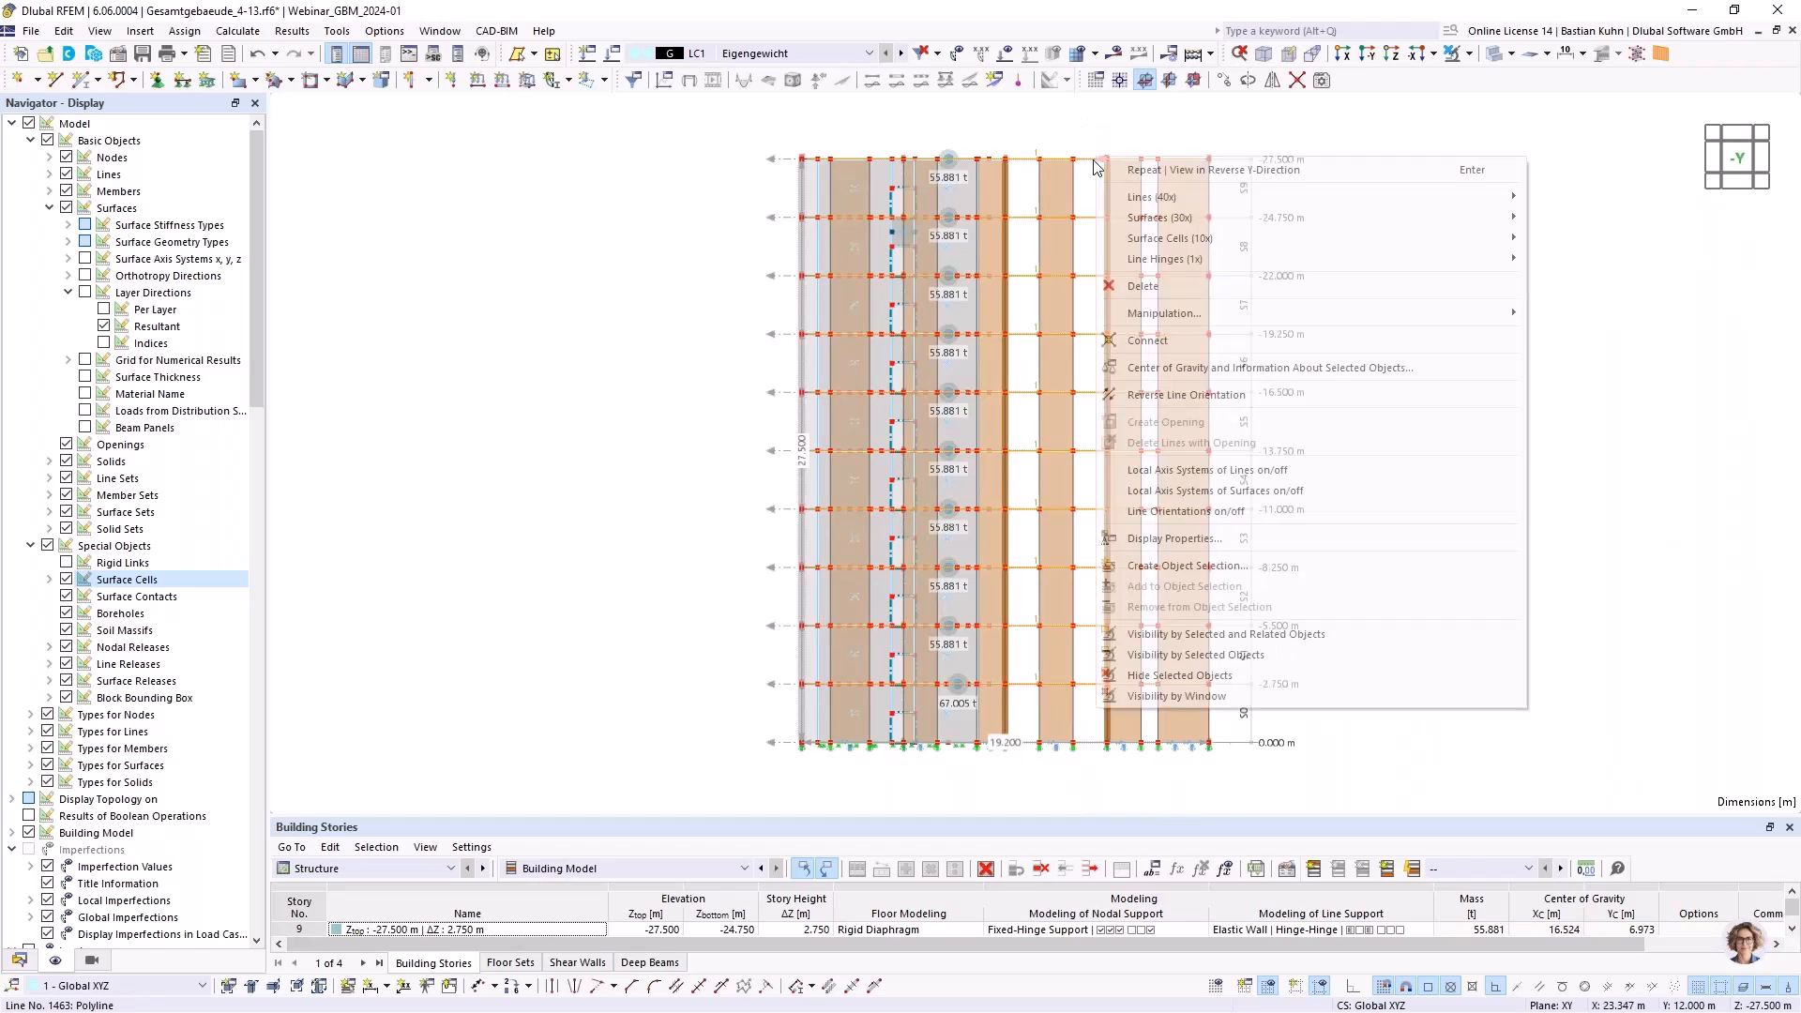
mouse_move(1116, 217)
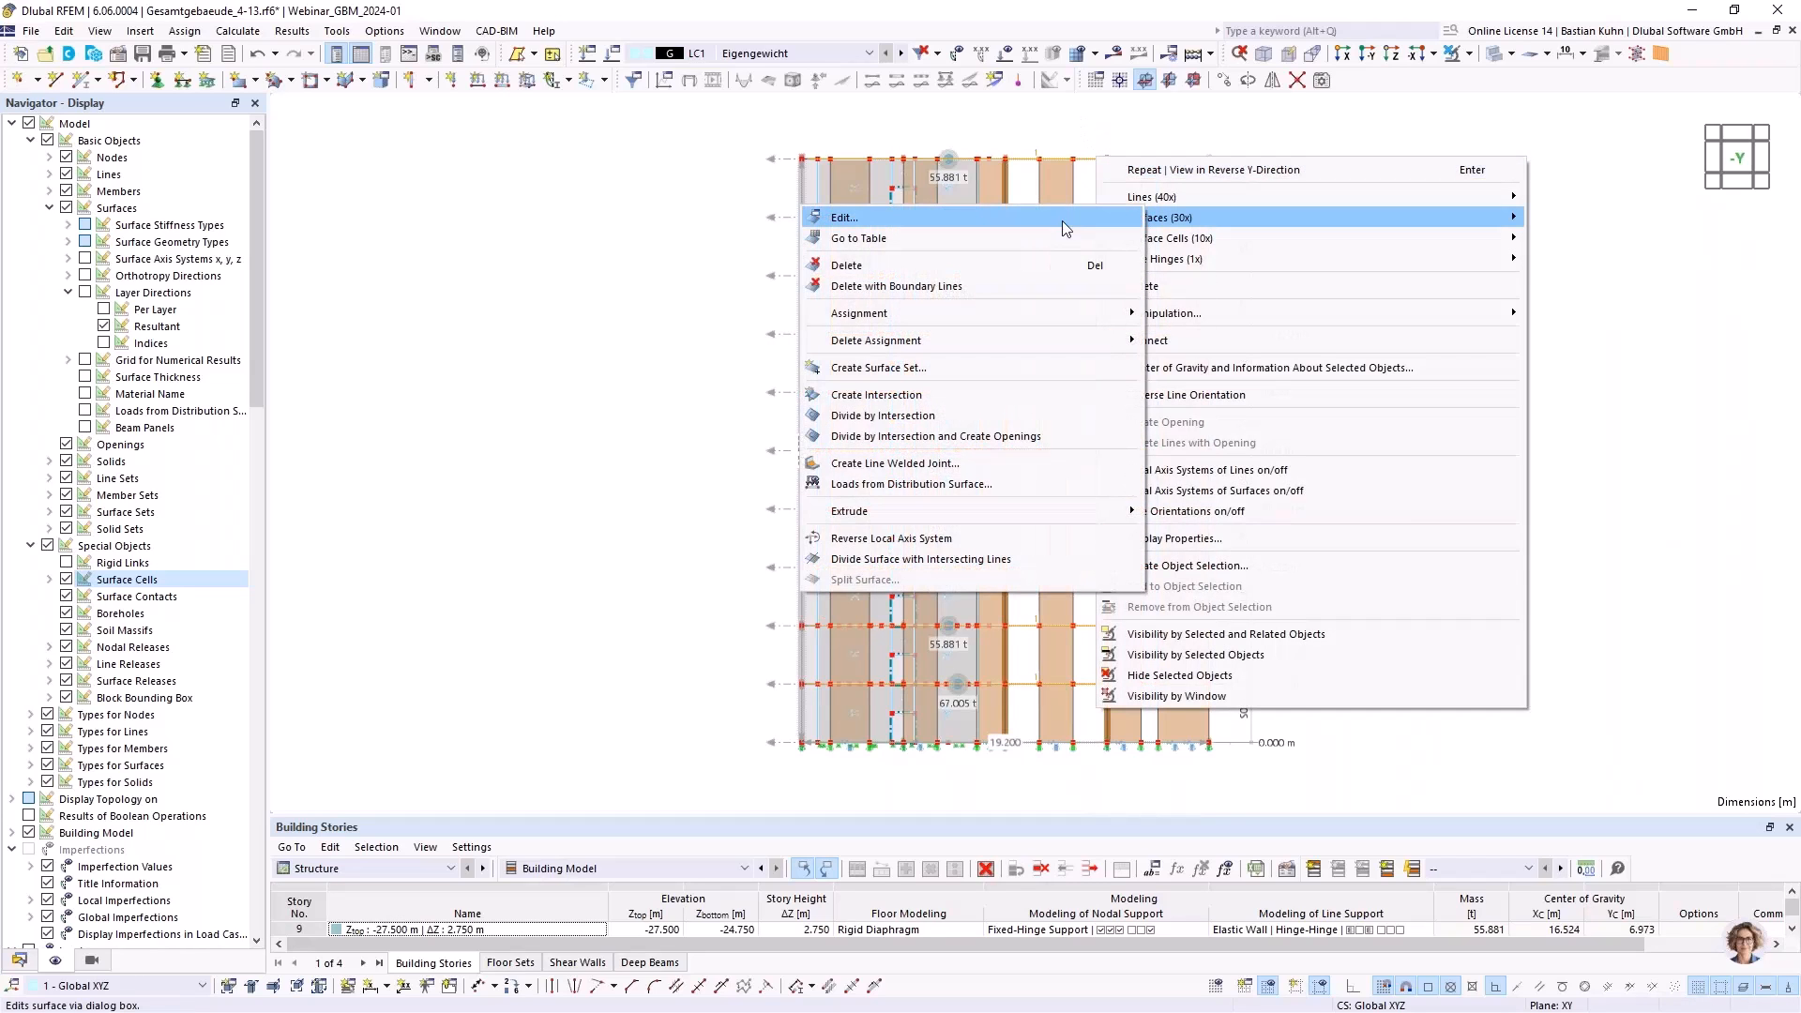
left_click(1060, 223)
left_click(762, 189)
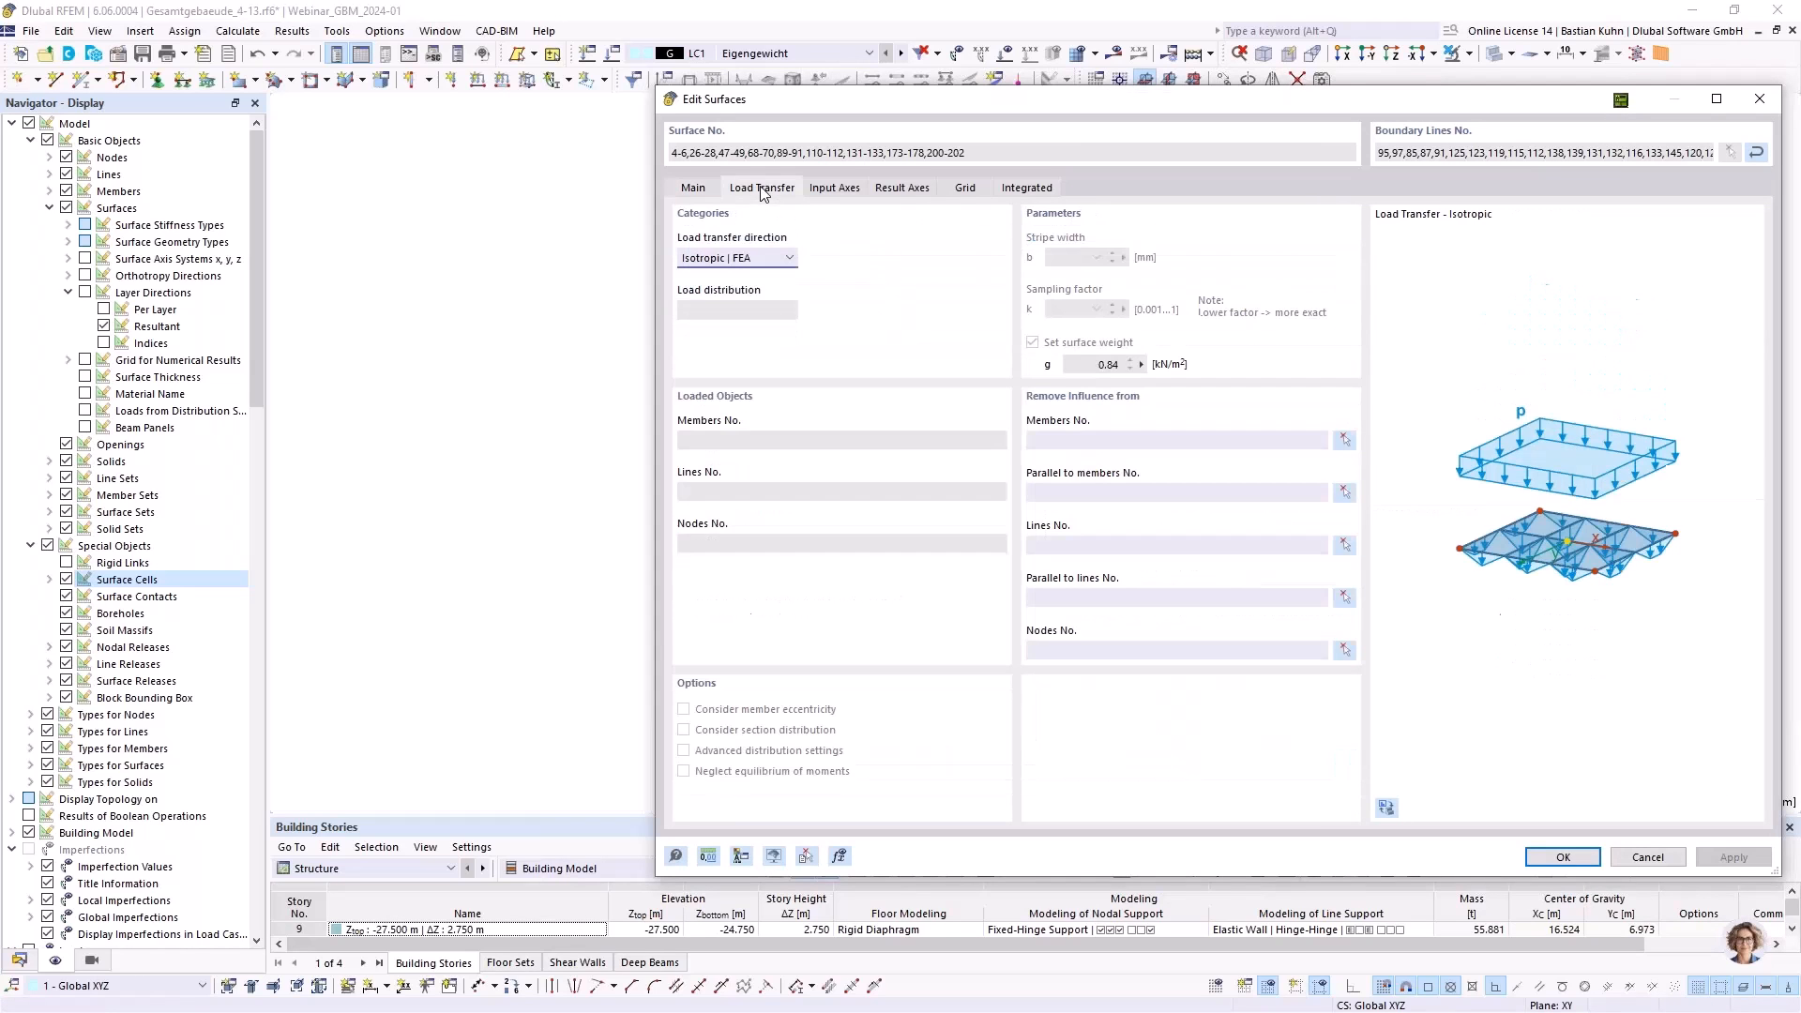
left_click(775, 255)
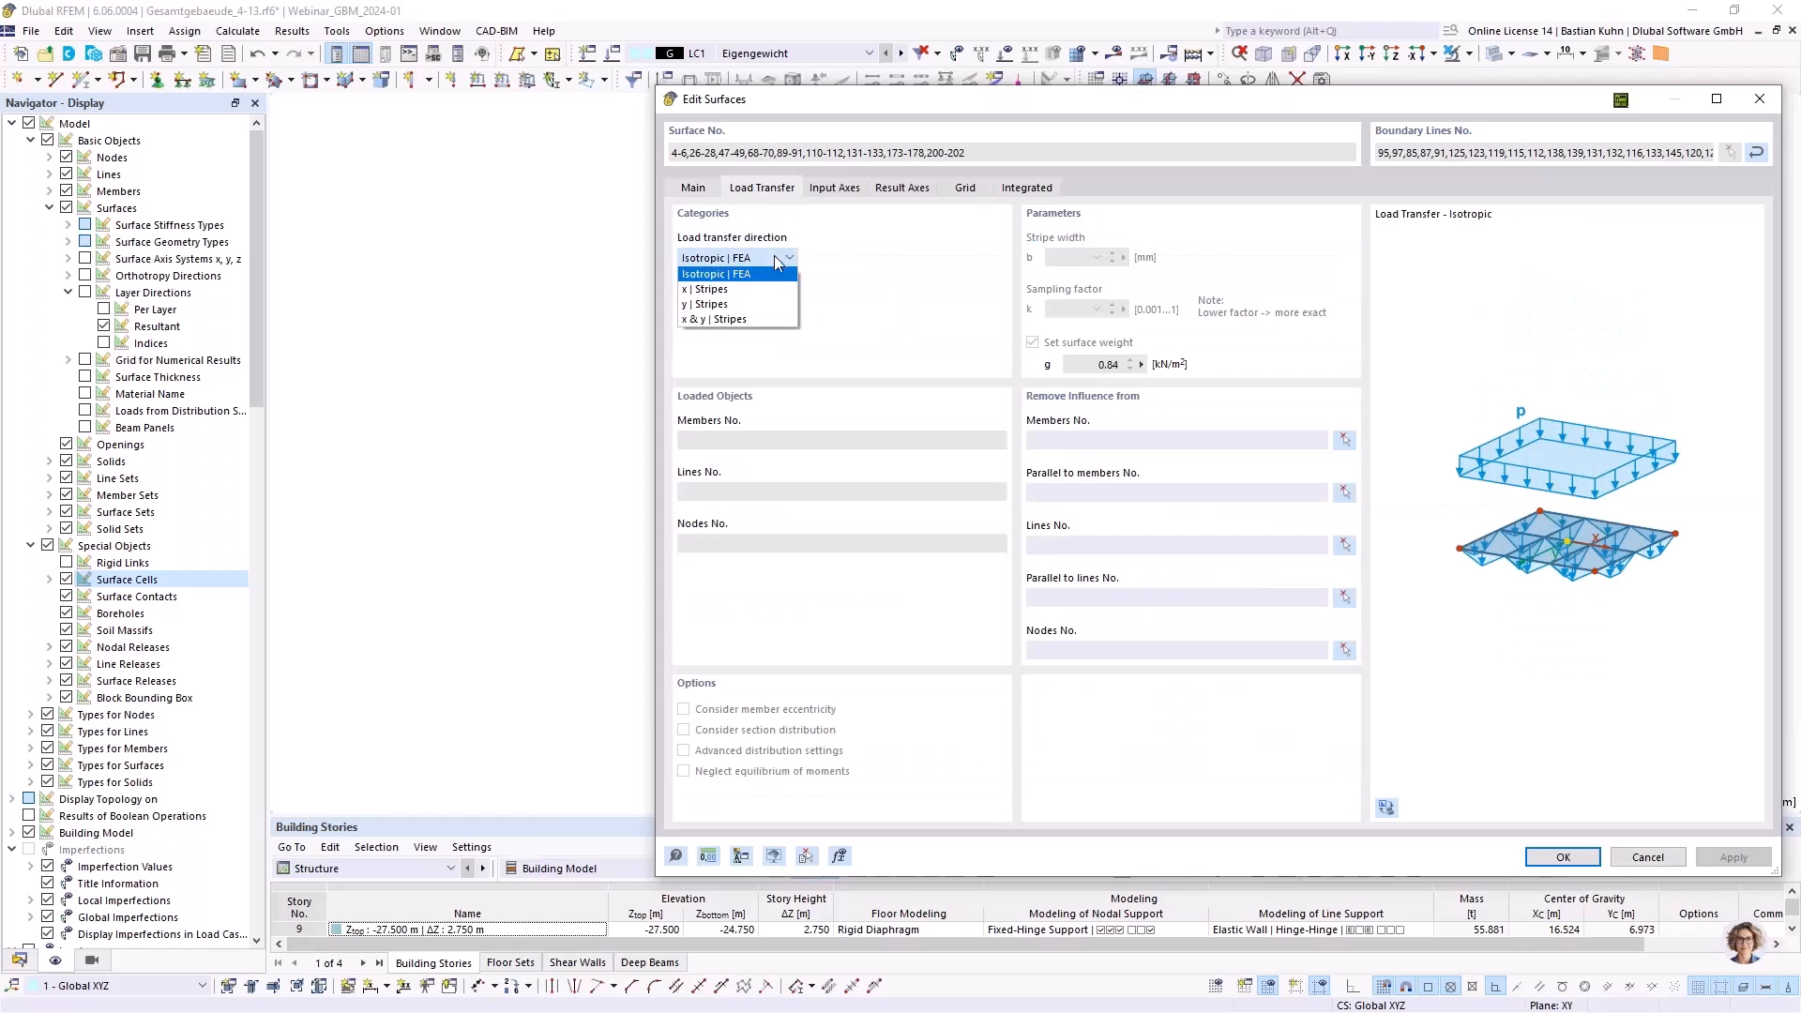
left_click(762, 320)
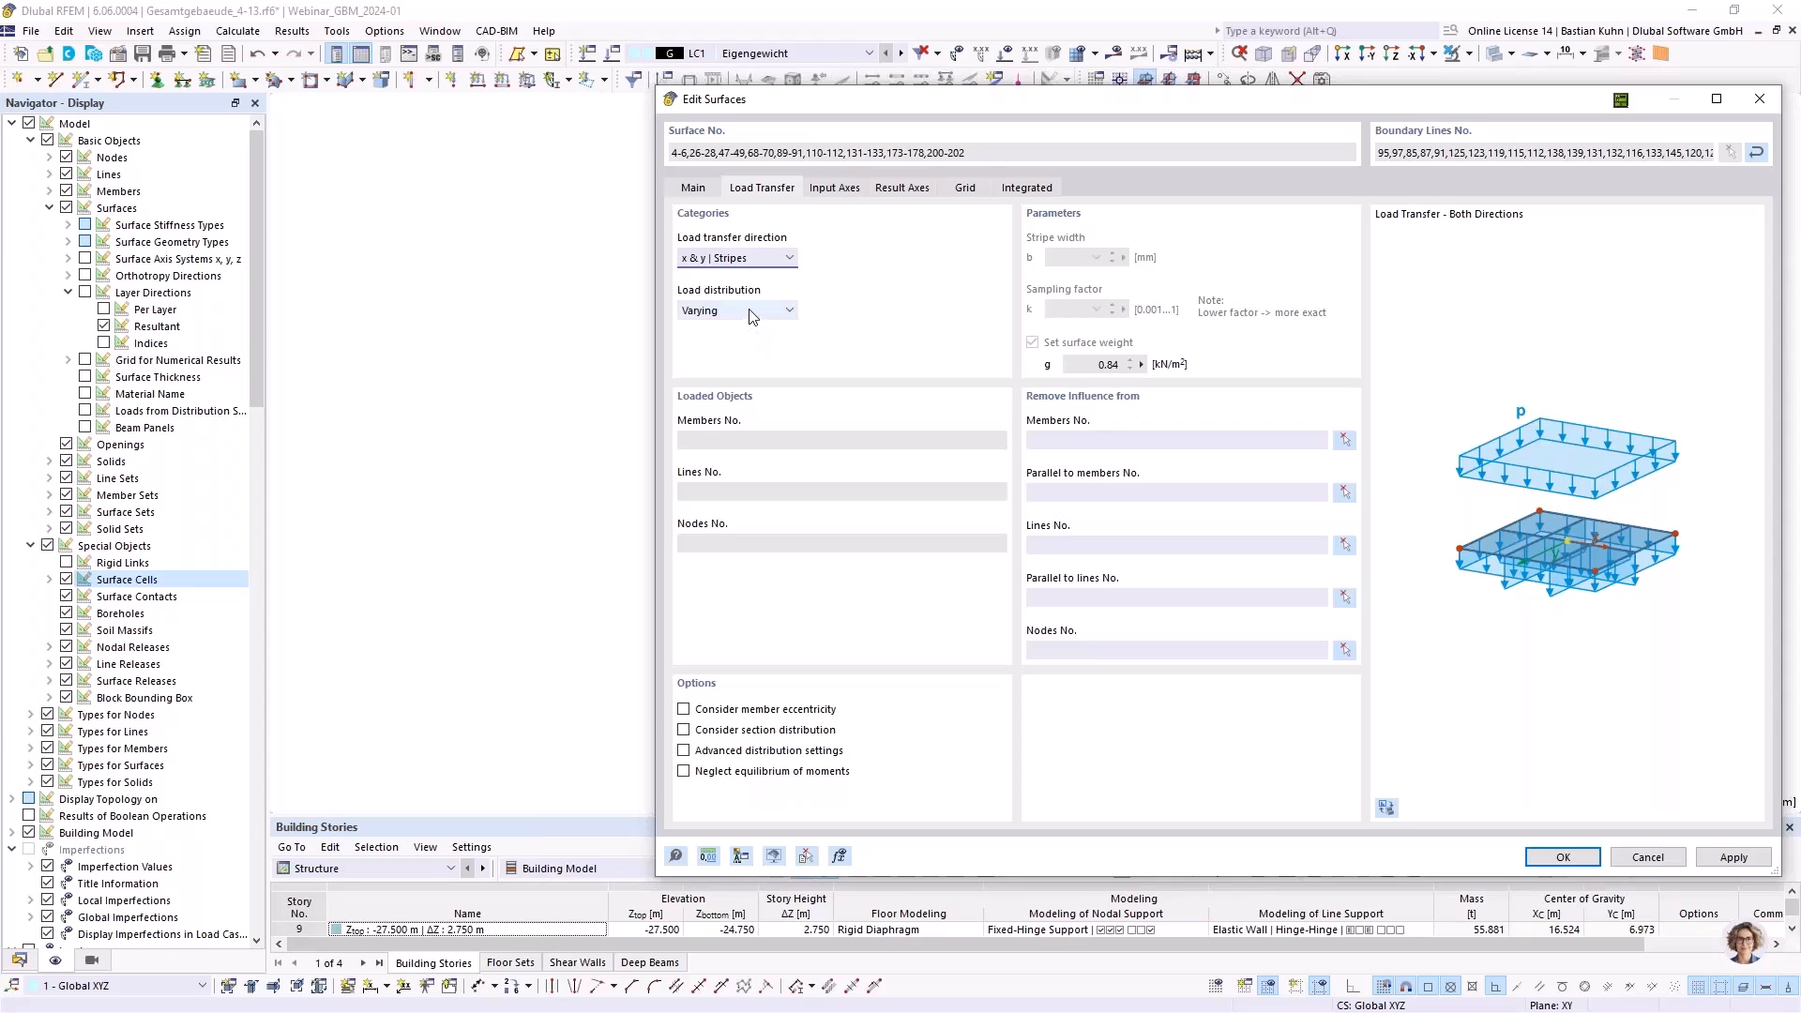
left_click(751, 313)
left_click(744, 328)
left_click(1563, 858)
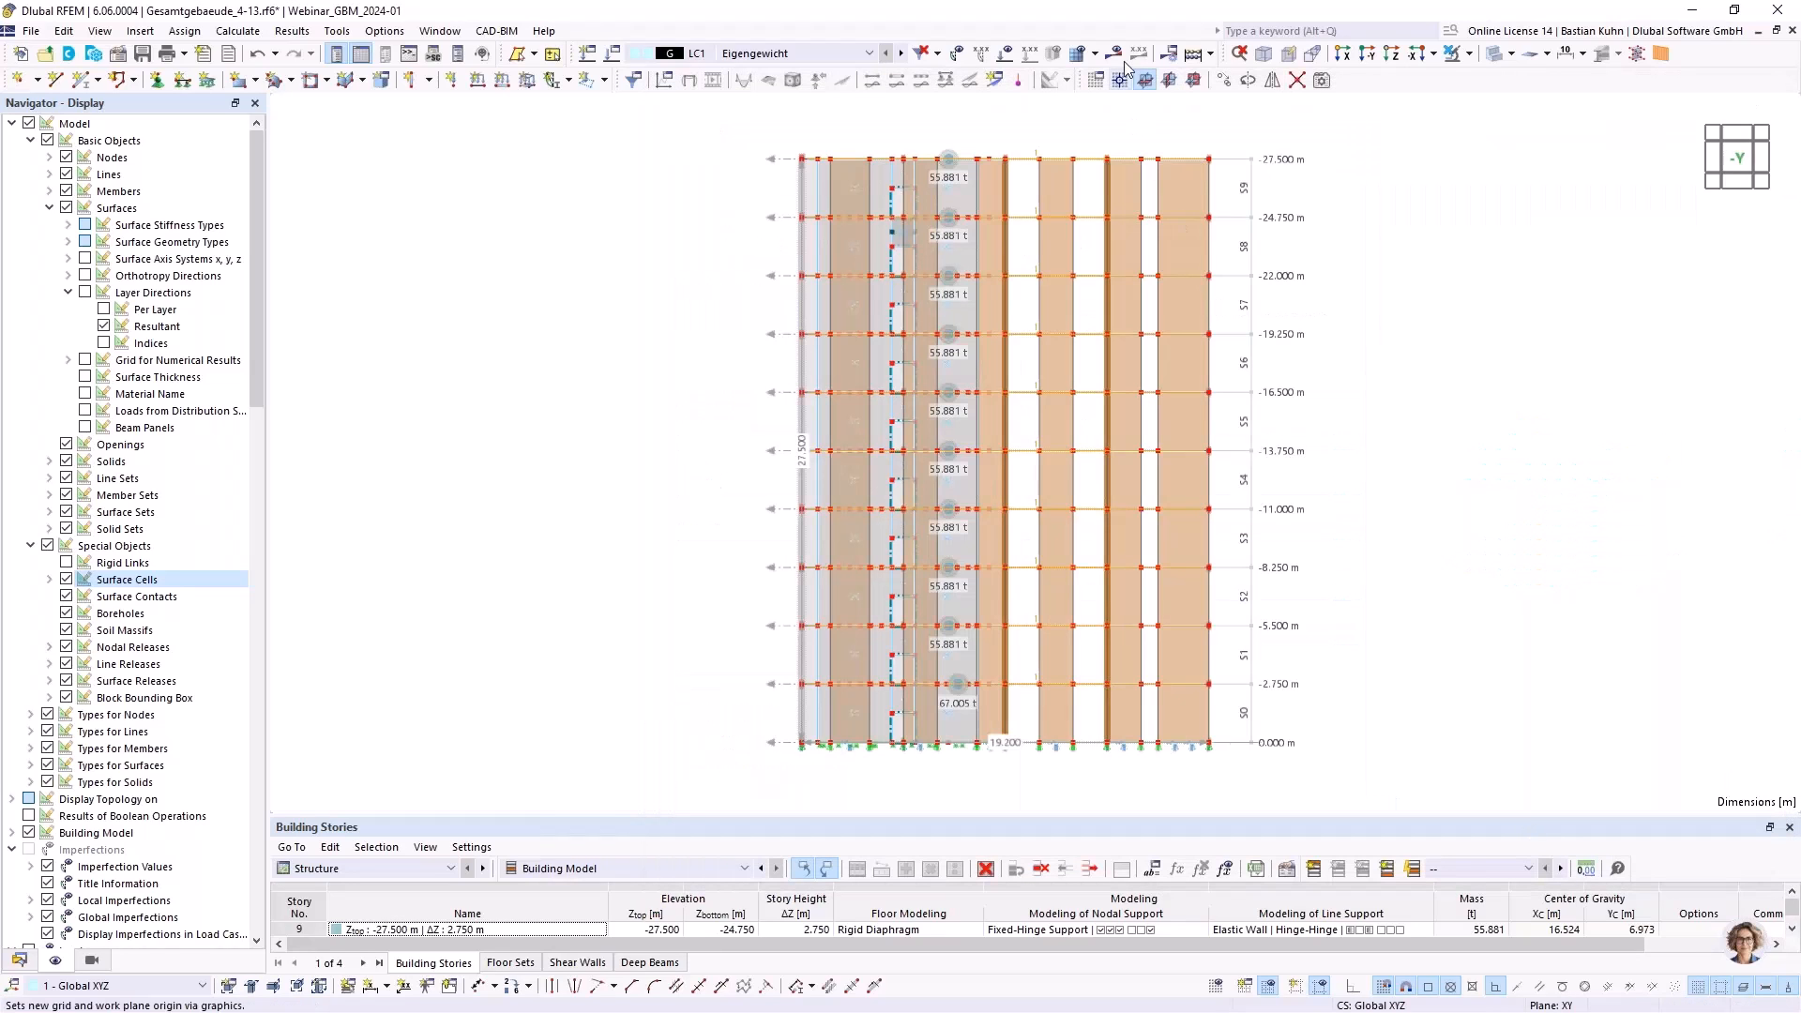
Show the LC1 results together with the loads and their values, and examine the load distribution on the upper floors
left_click(1117, 55)
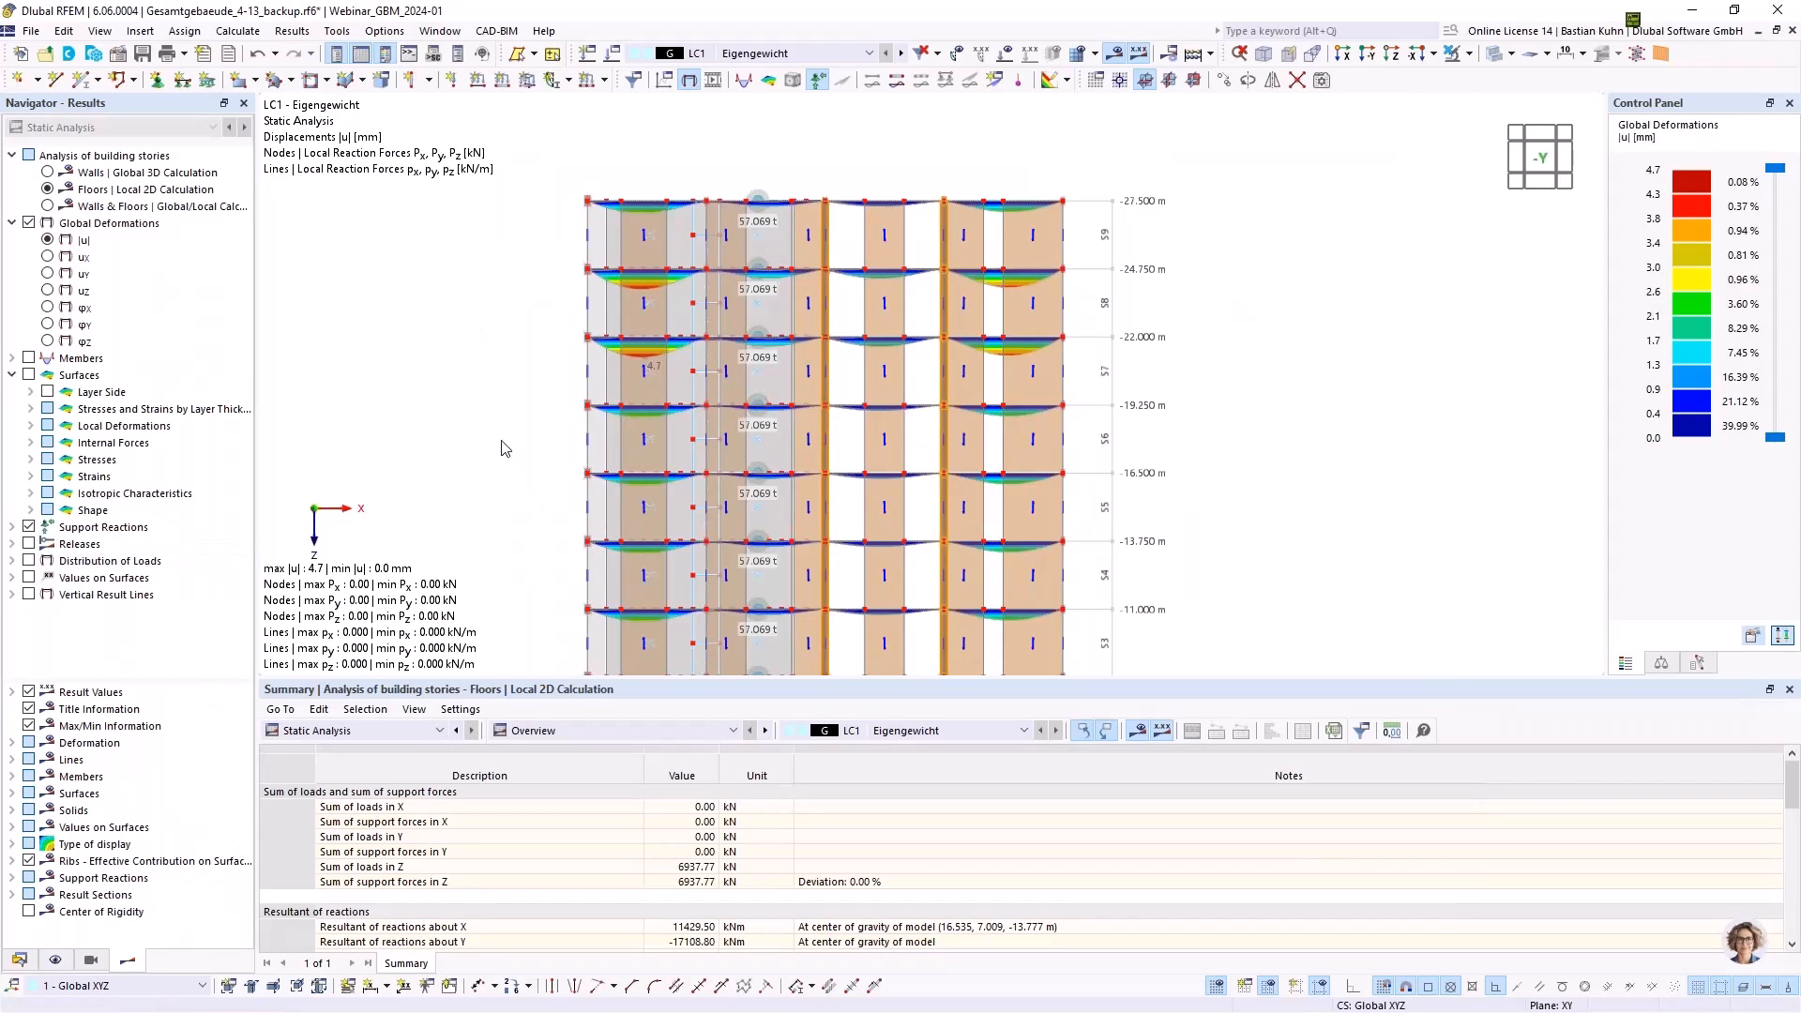
middle_click_drag(508, 451, 394, 713, "ctrl")
left_click(59, 961)
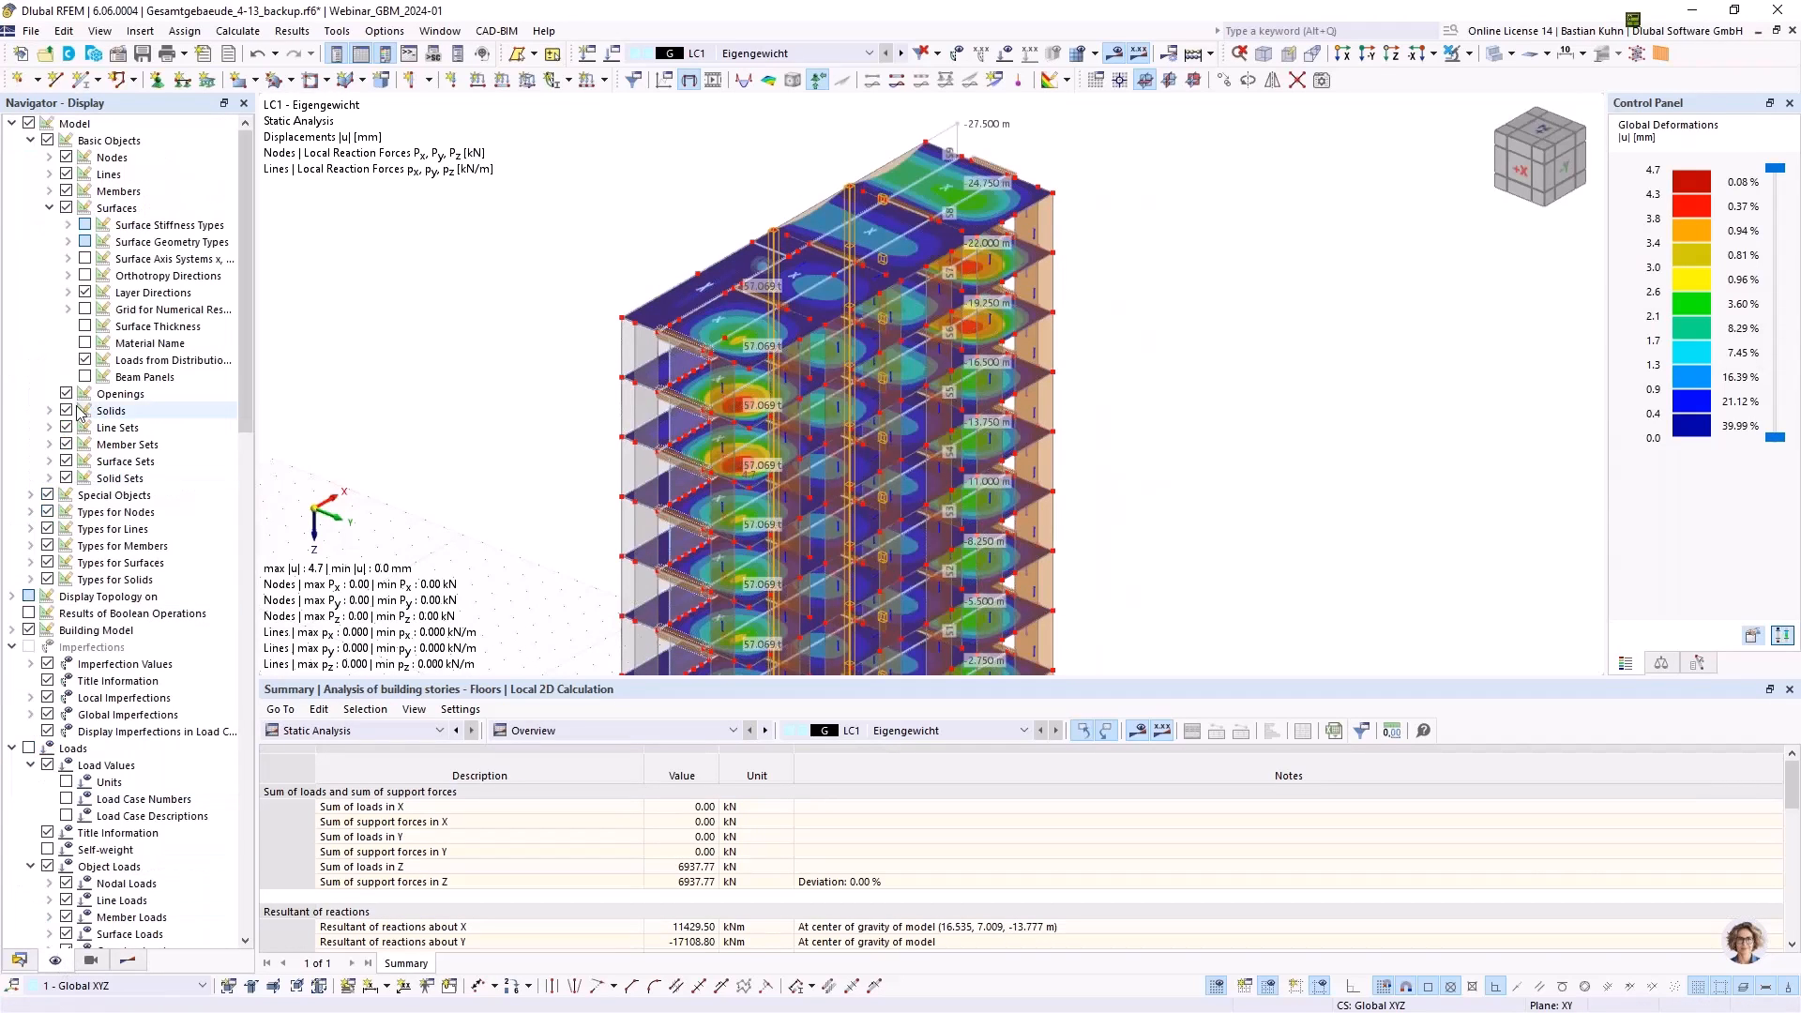
left_click(1006, 53)
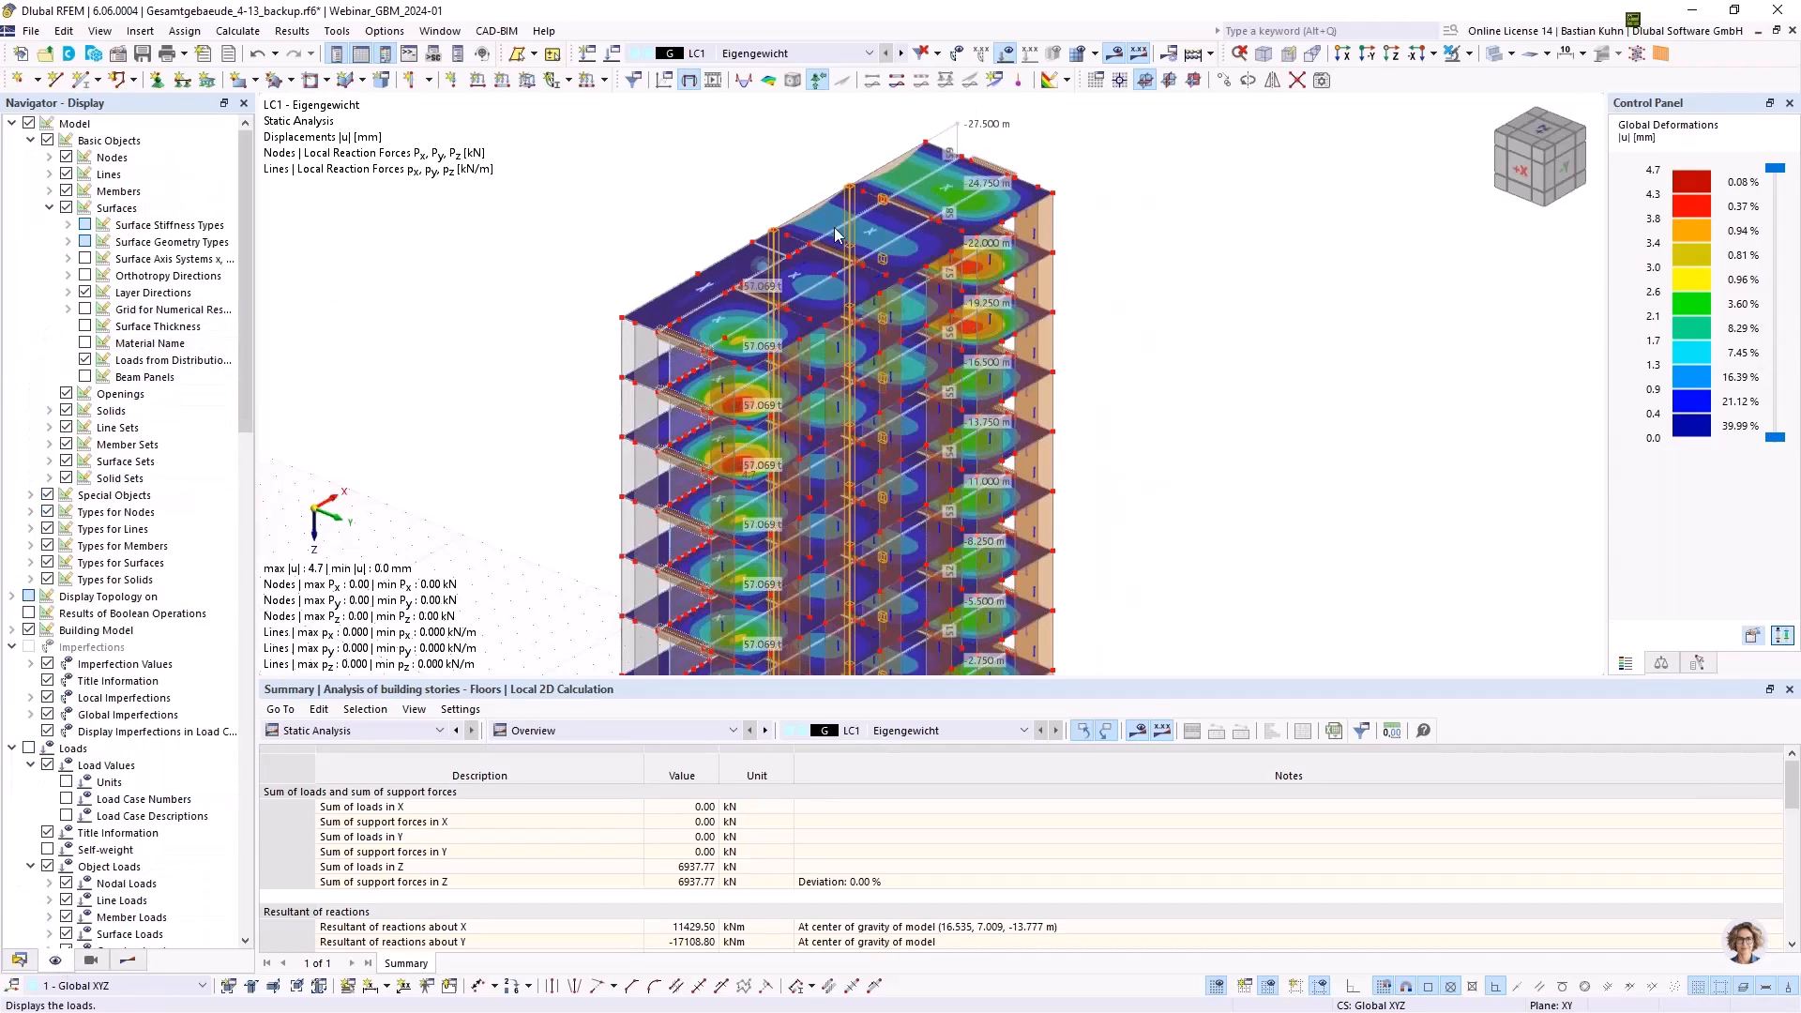
left_click(1031, 54)
scroll(618, 319, "up", 2)
scroll(618, 319, "up", 2)
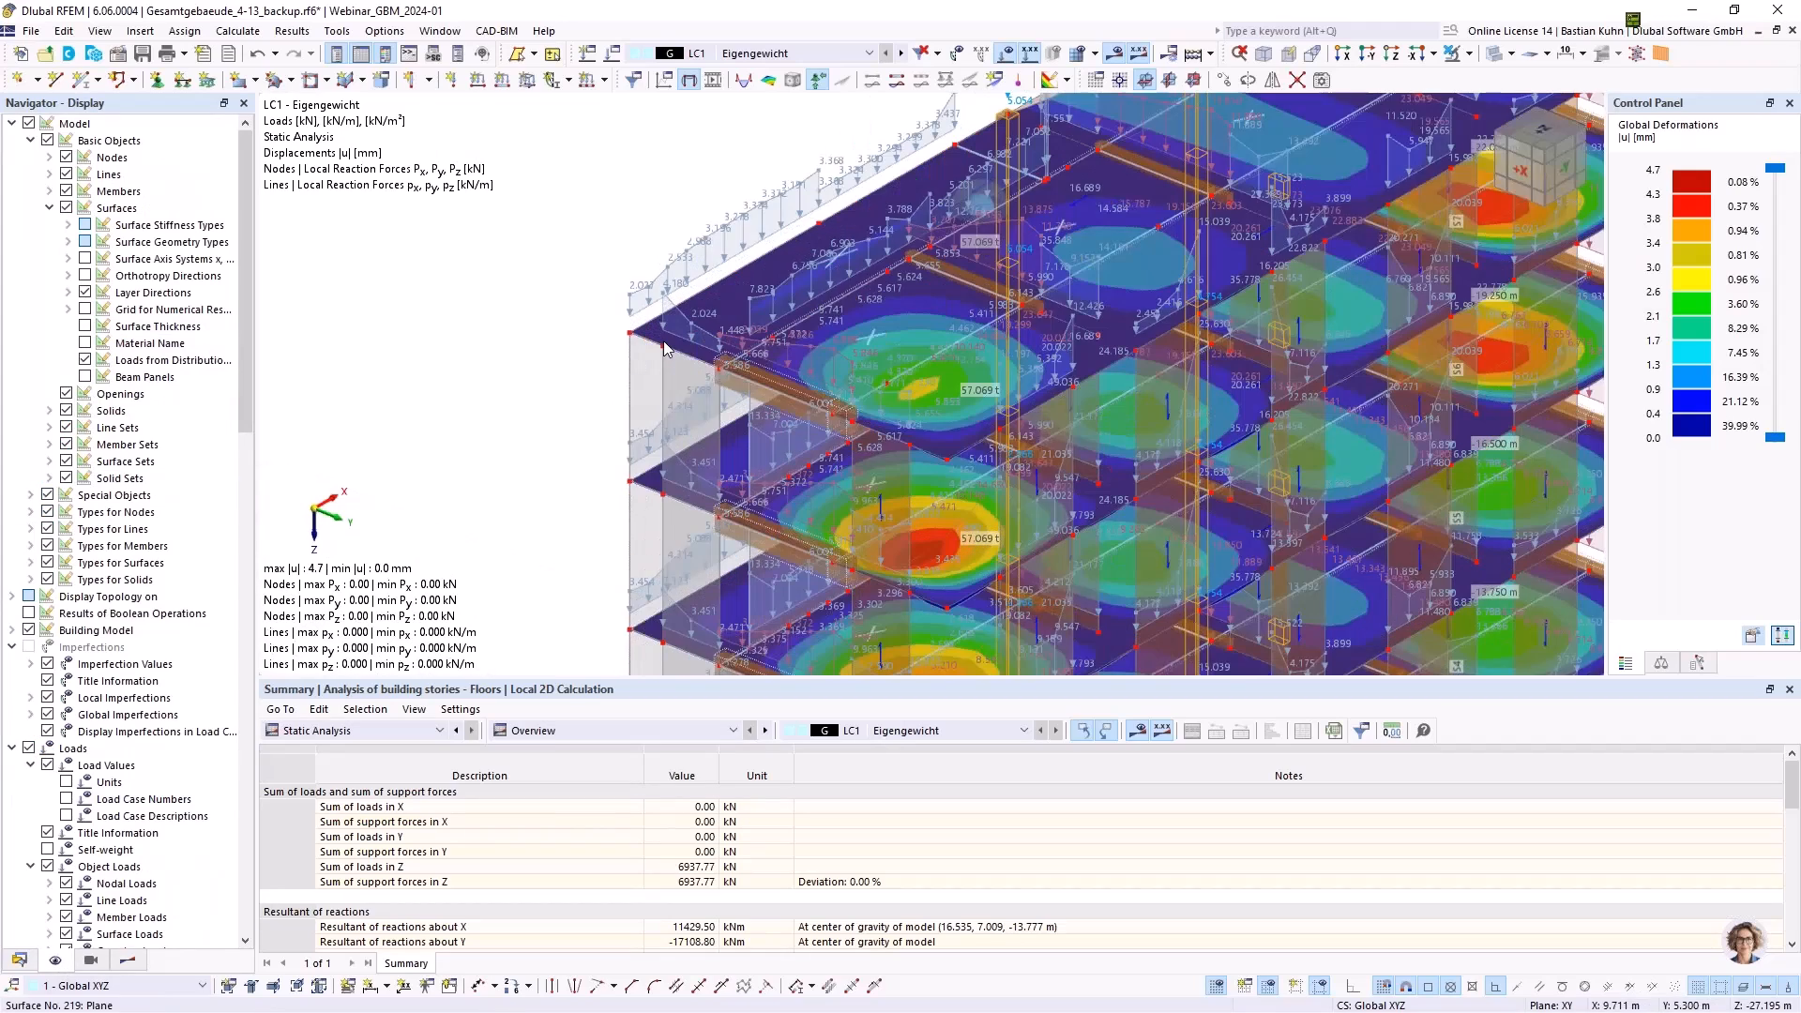
middle_click_drag(617, 319, 993, 253)
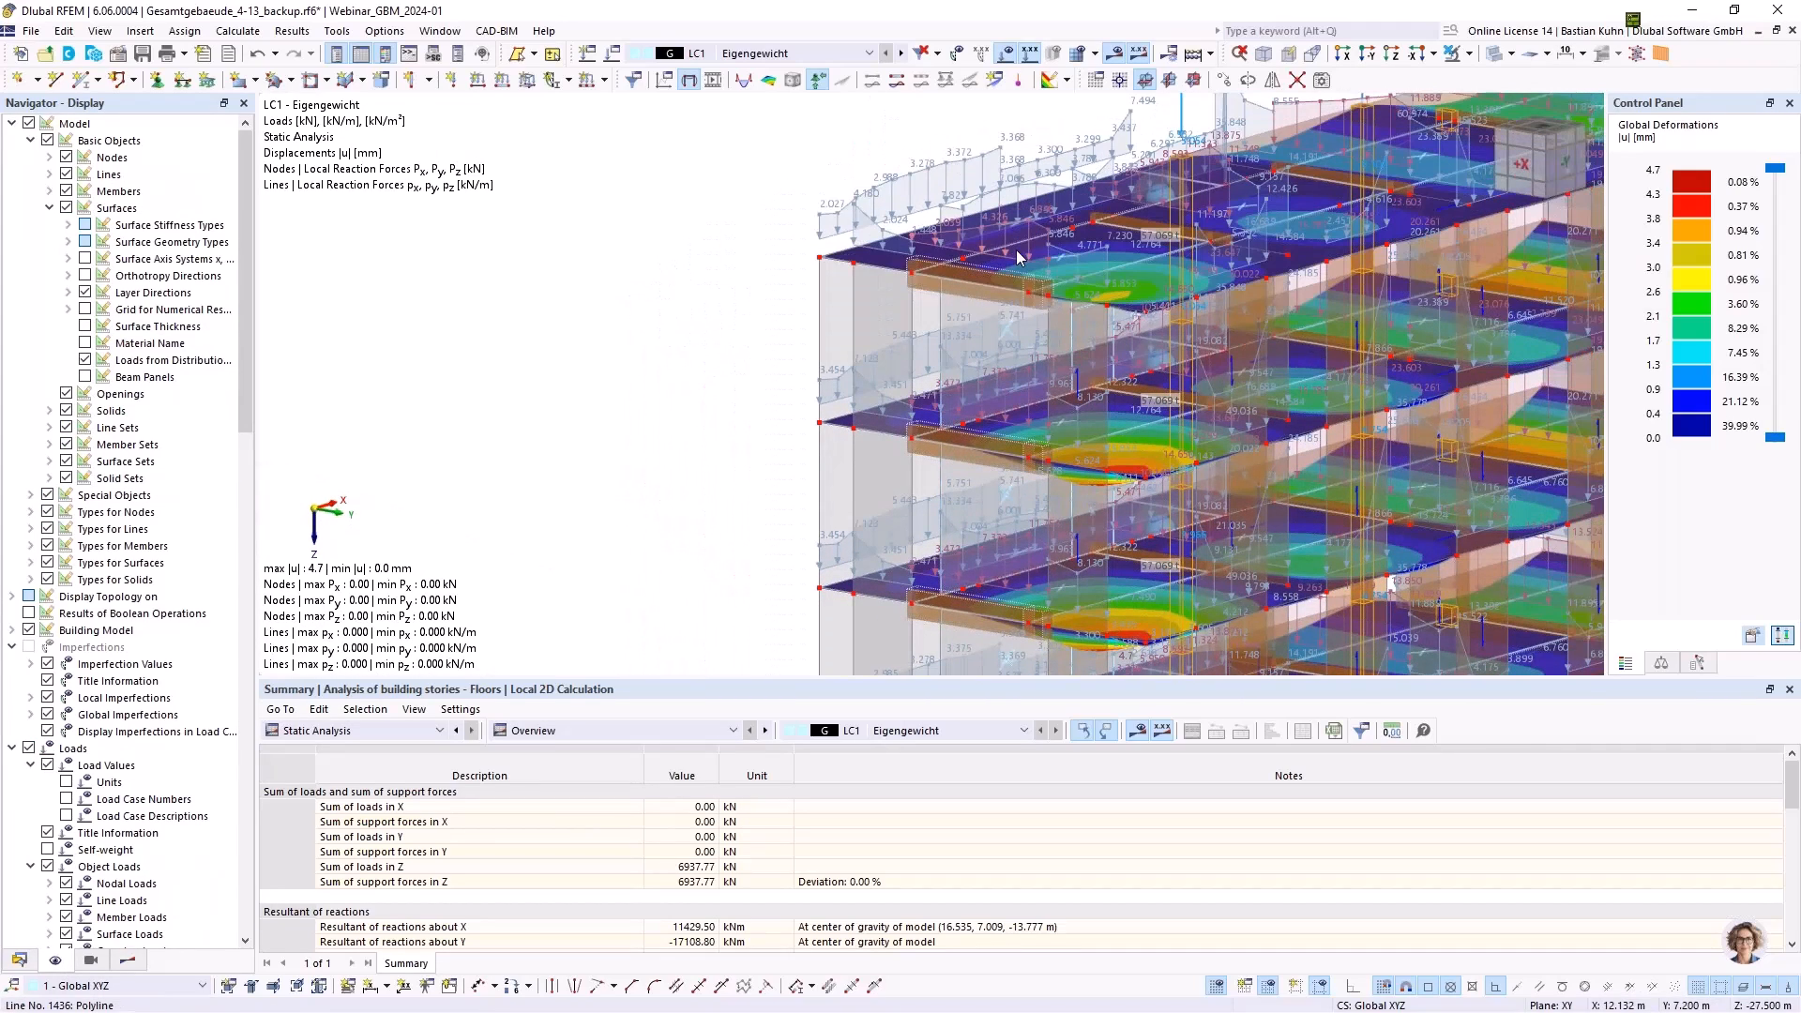
scroll(1016, 250, "down", 3)
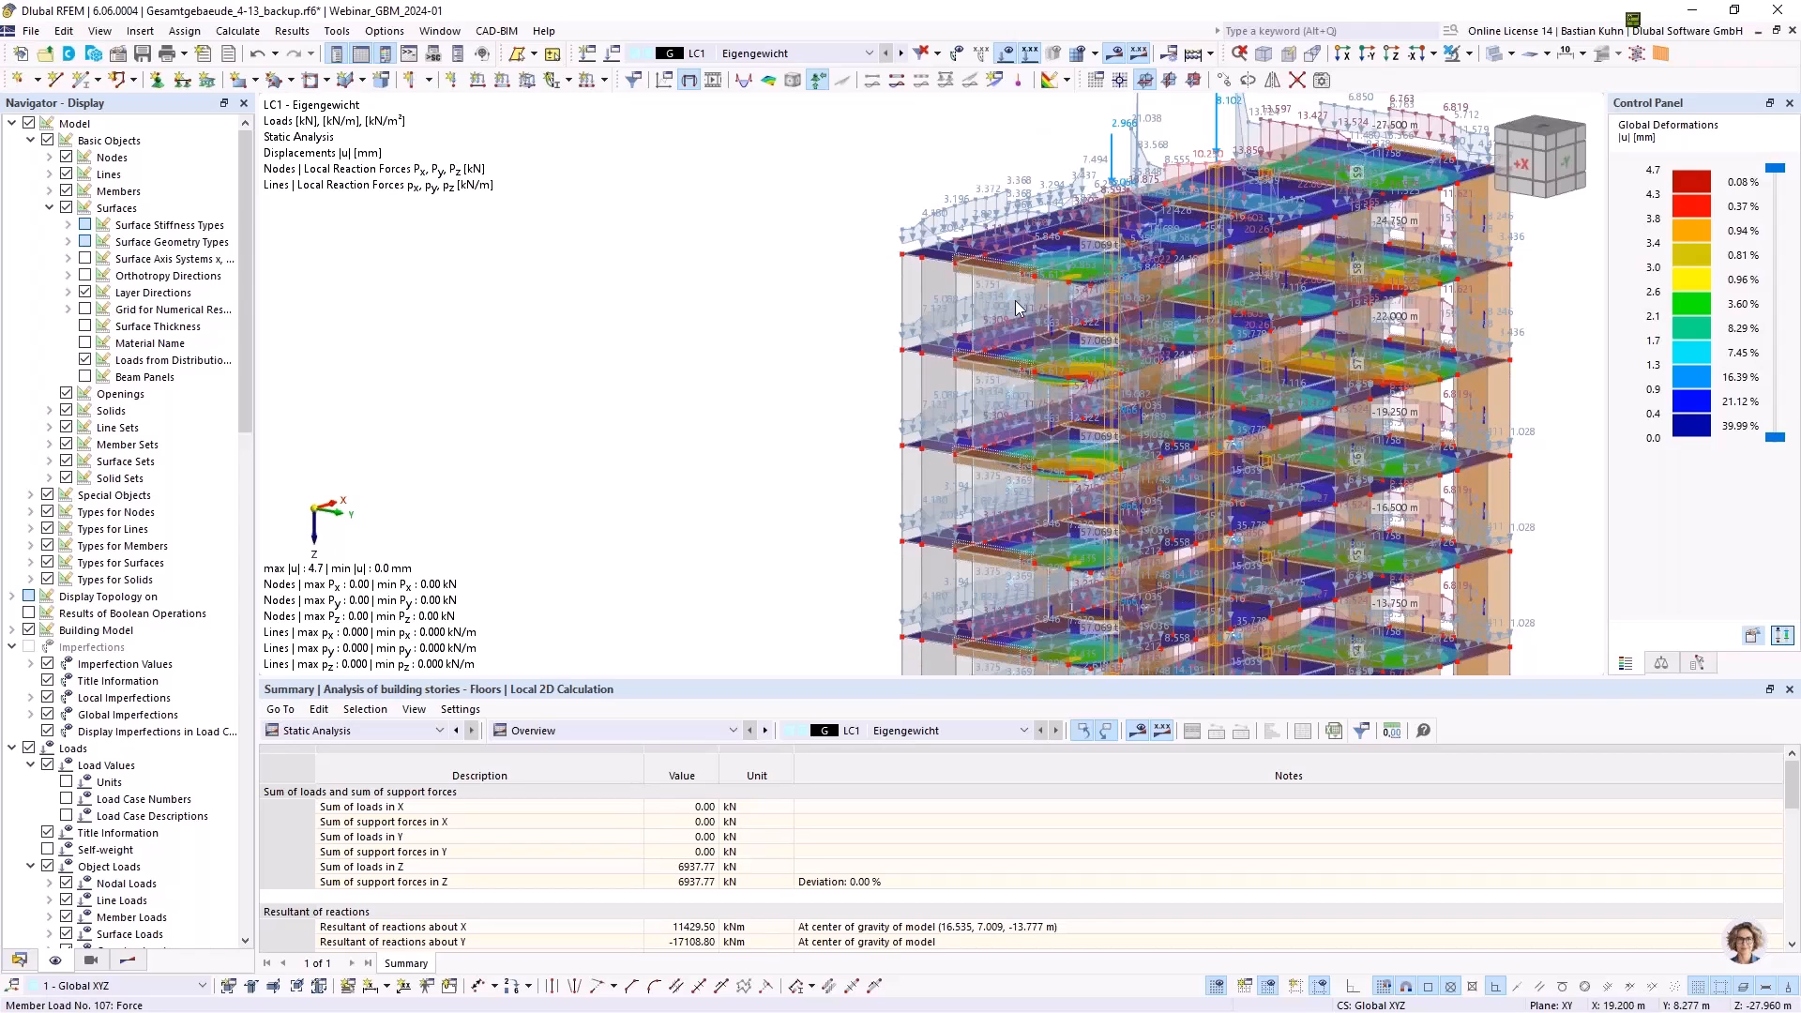
Examine the LC1 line loads along the top floor's edge and the load distribution over the building's full height from opposite sides
left_click(1098, 222)
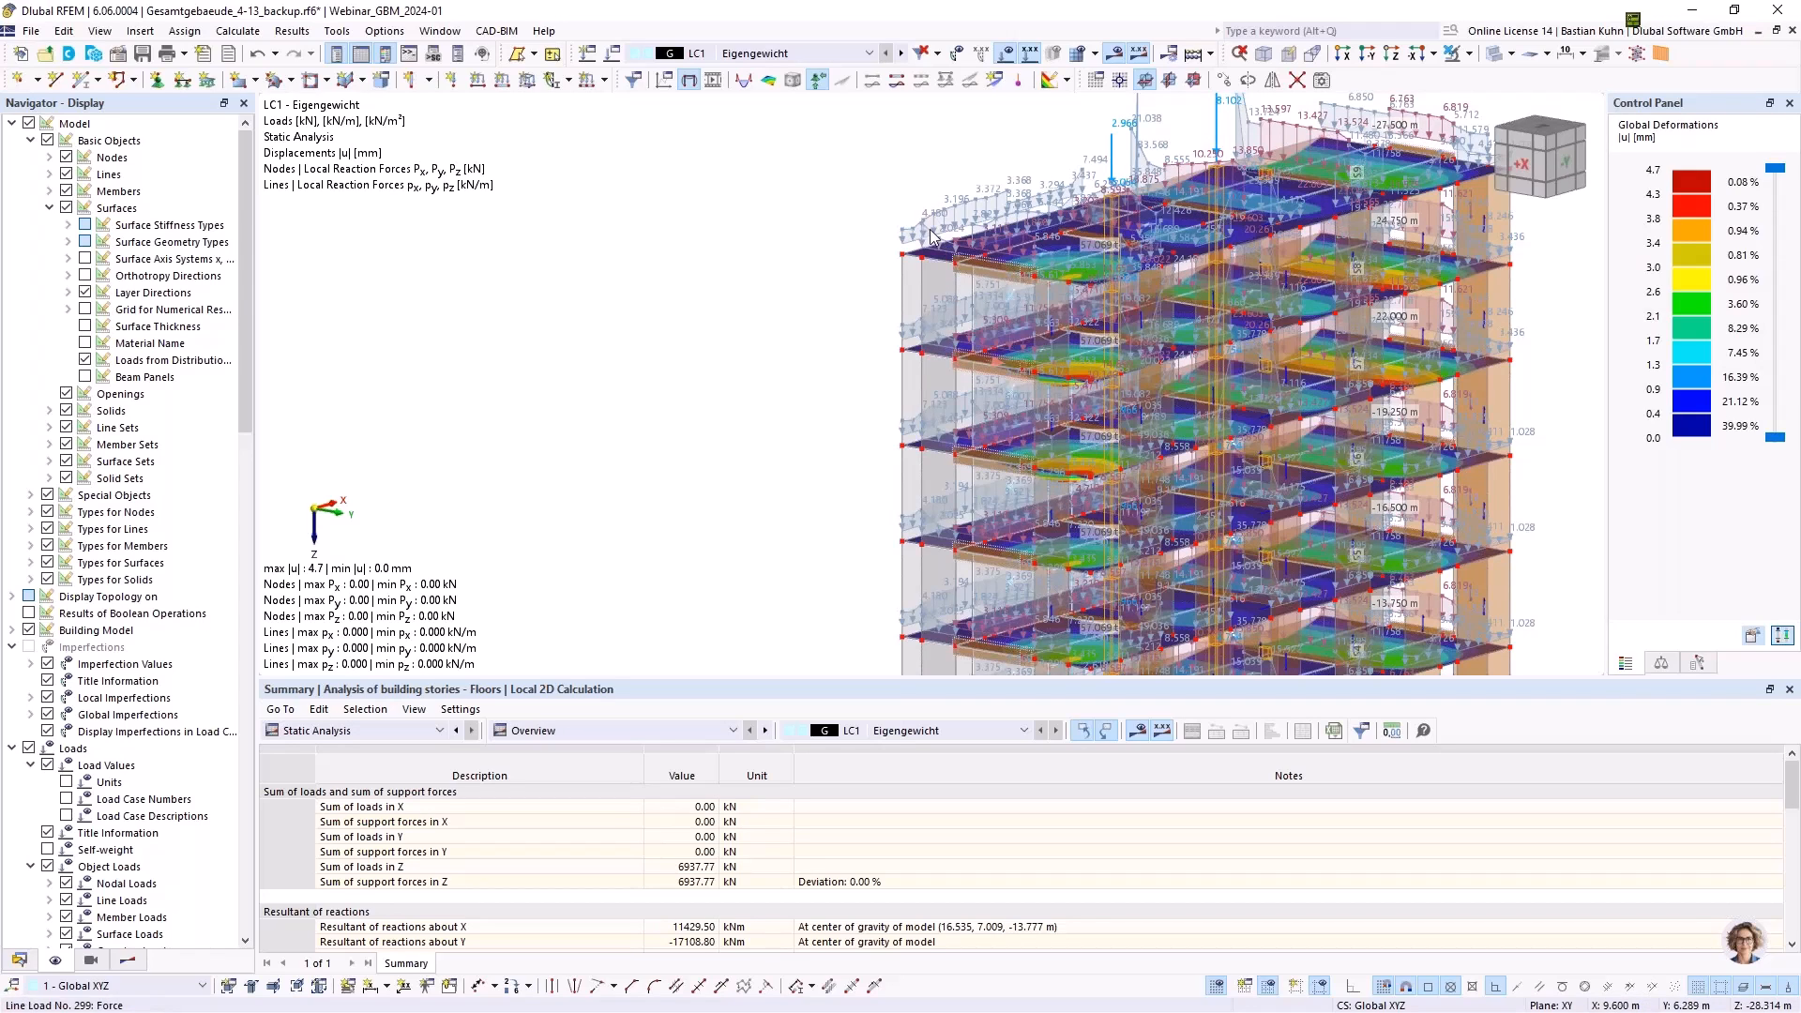
scroll(941, 246, "up", 2)
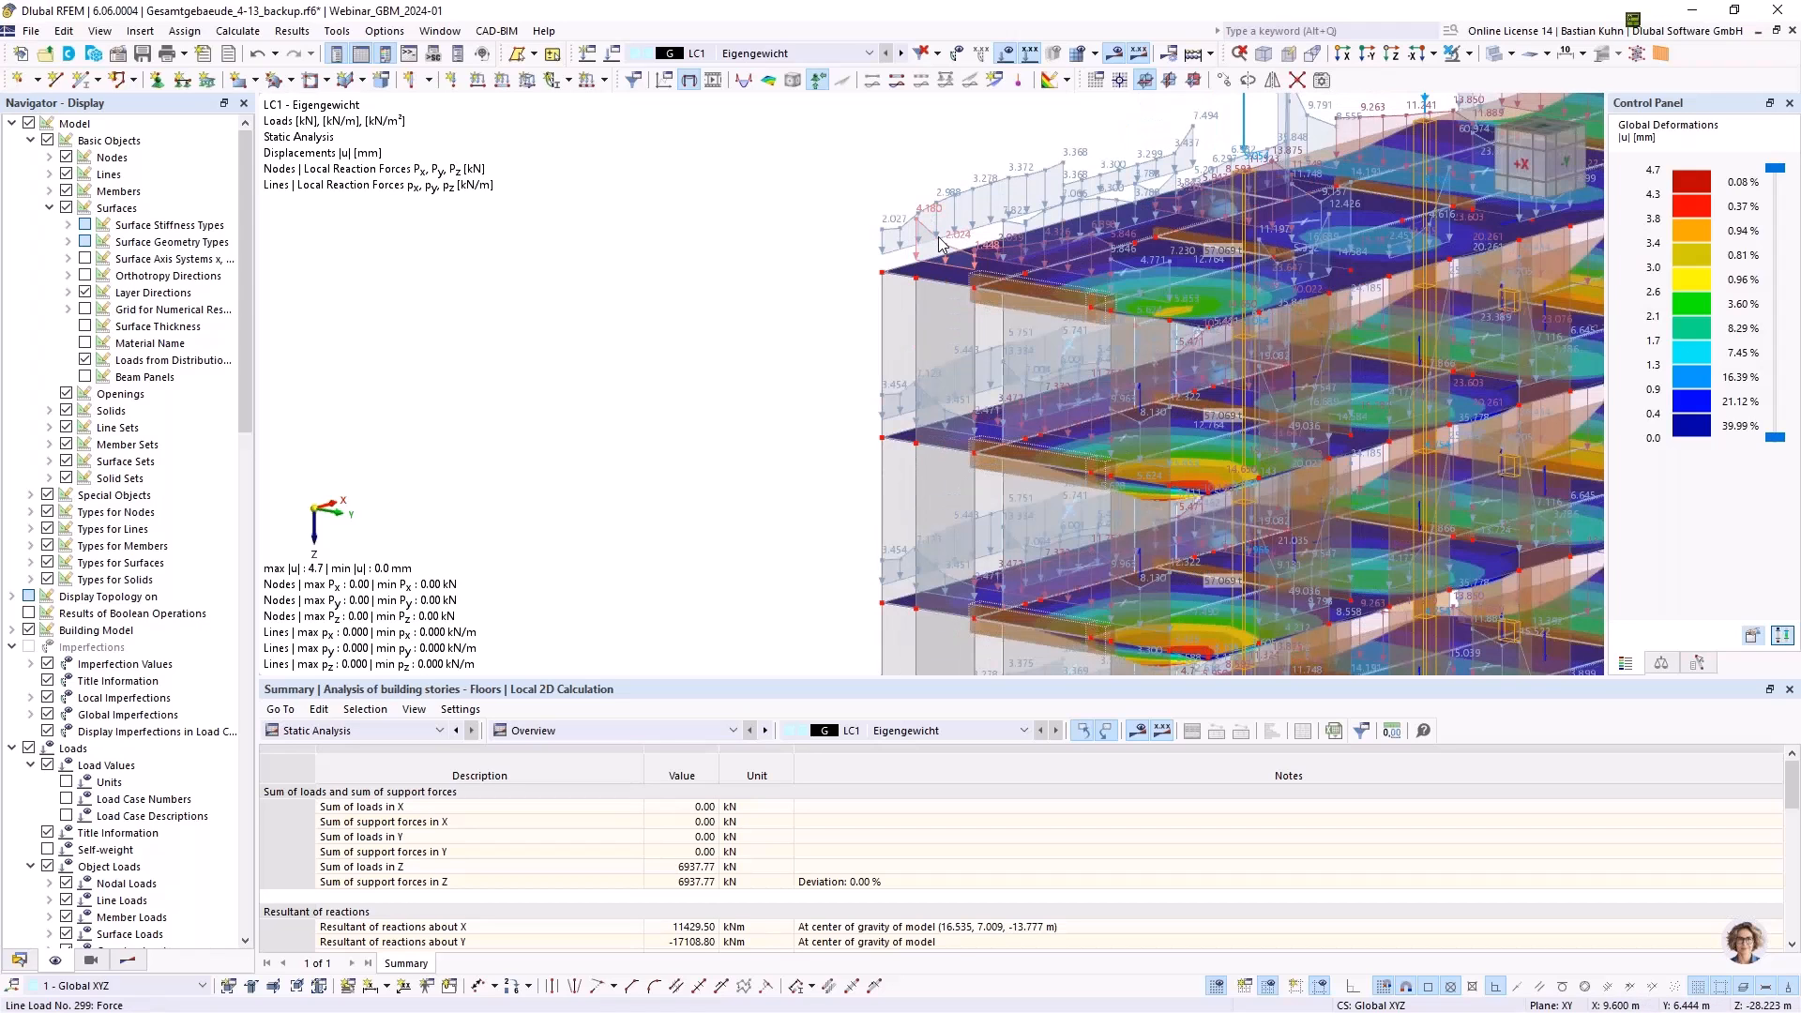
scroll(938, 248, "down", 2)
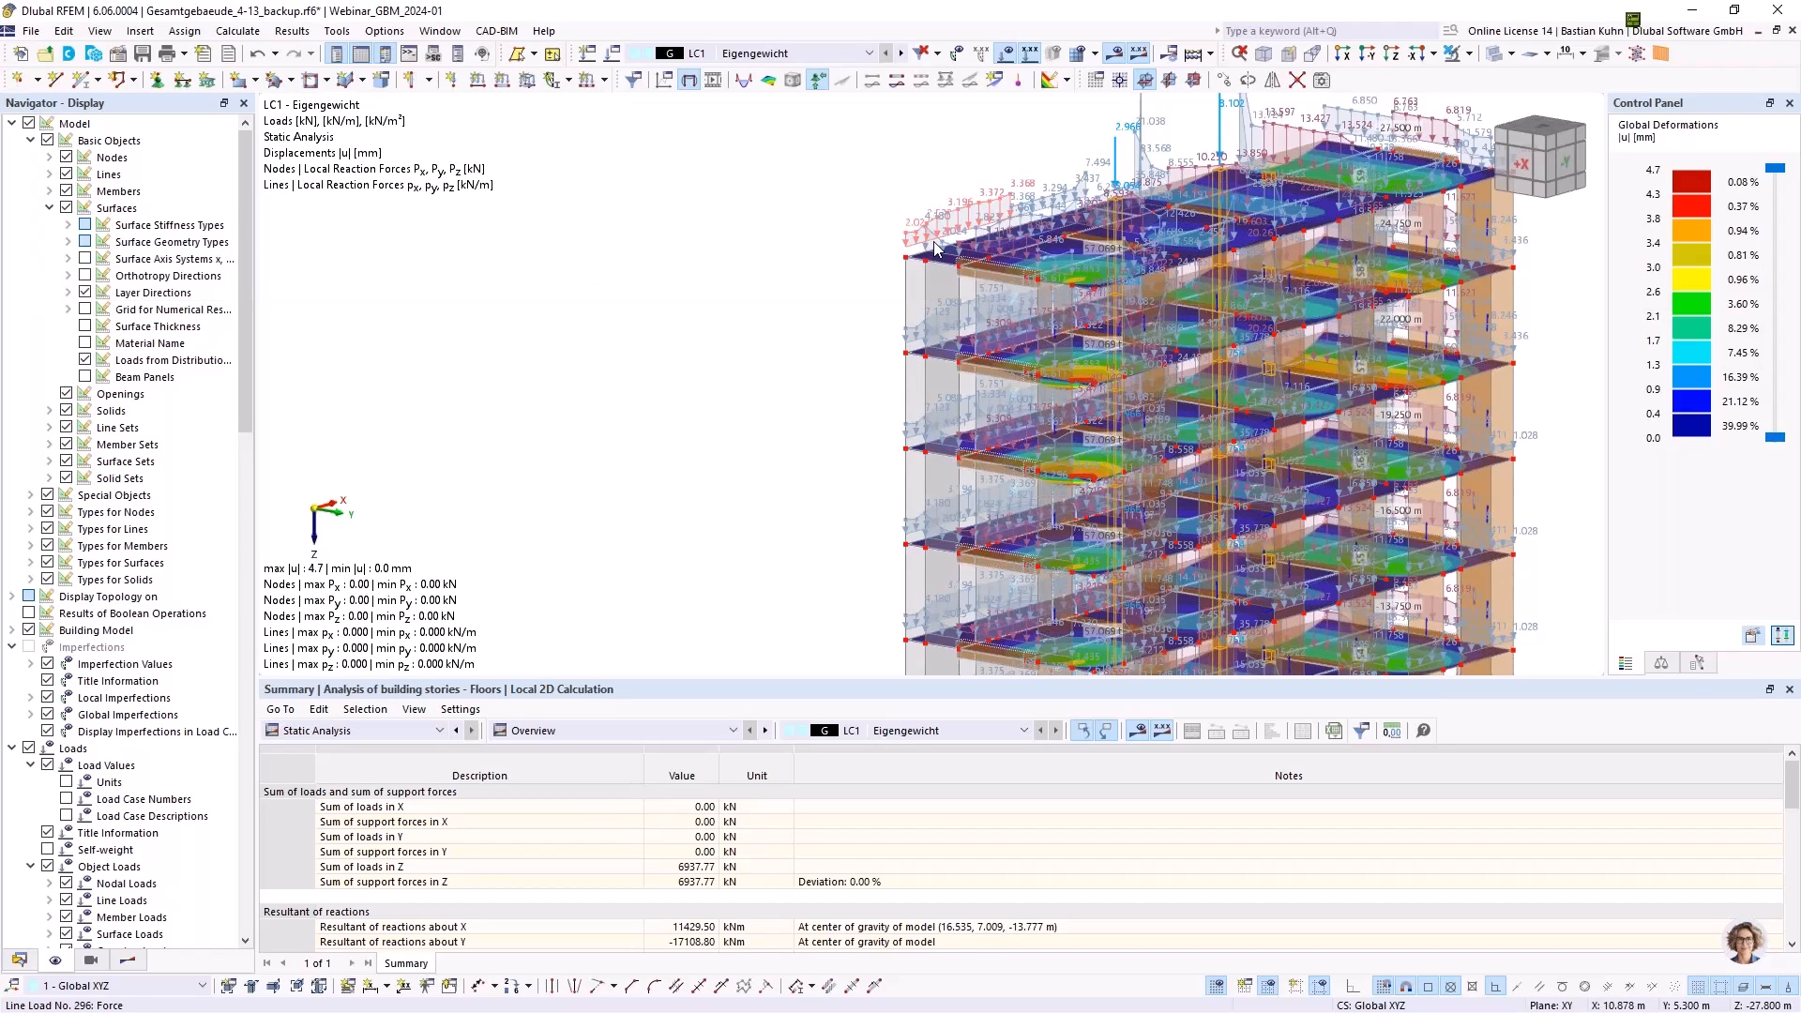
scroll(952, 230, "down", 3)
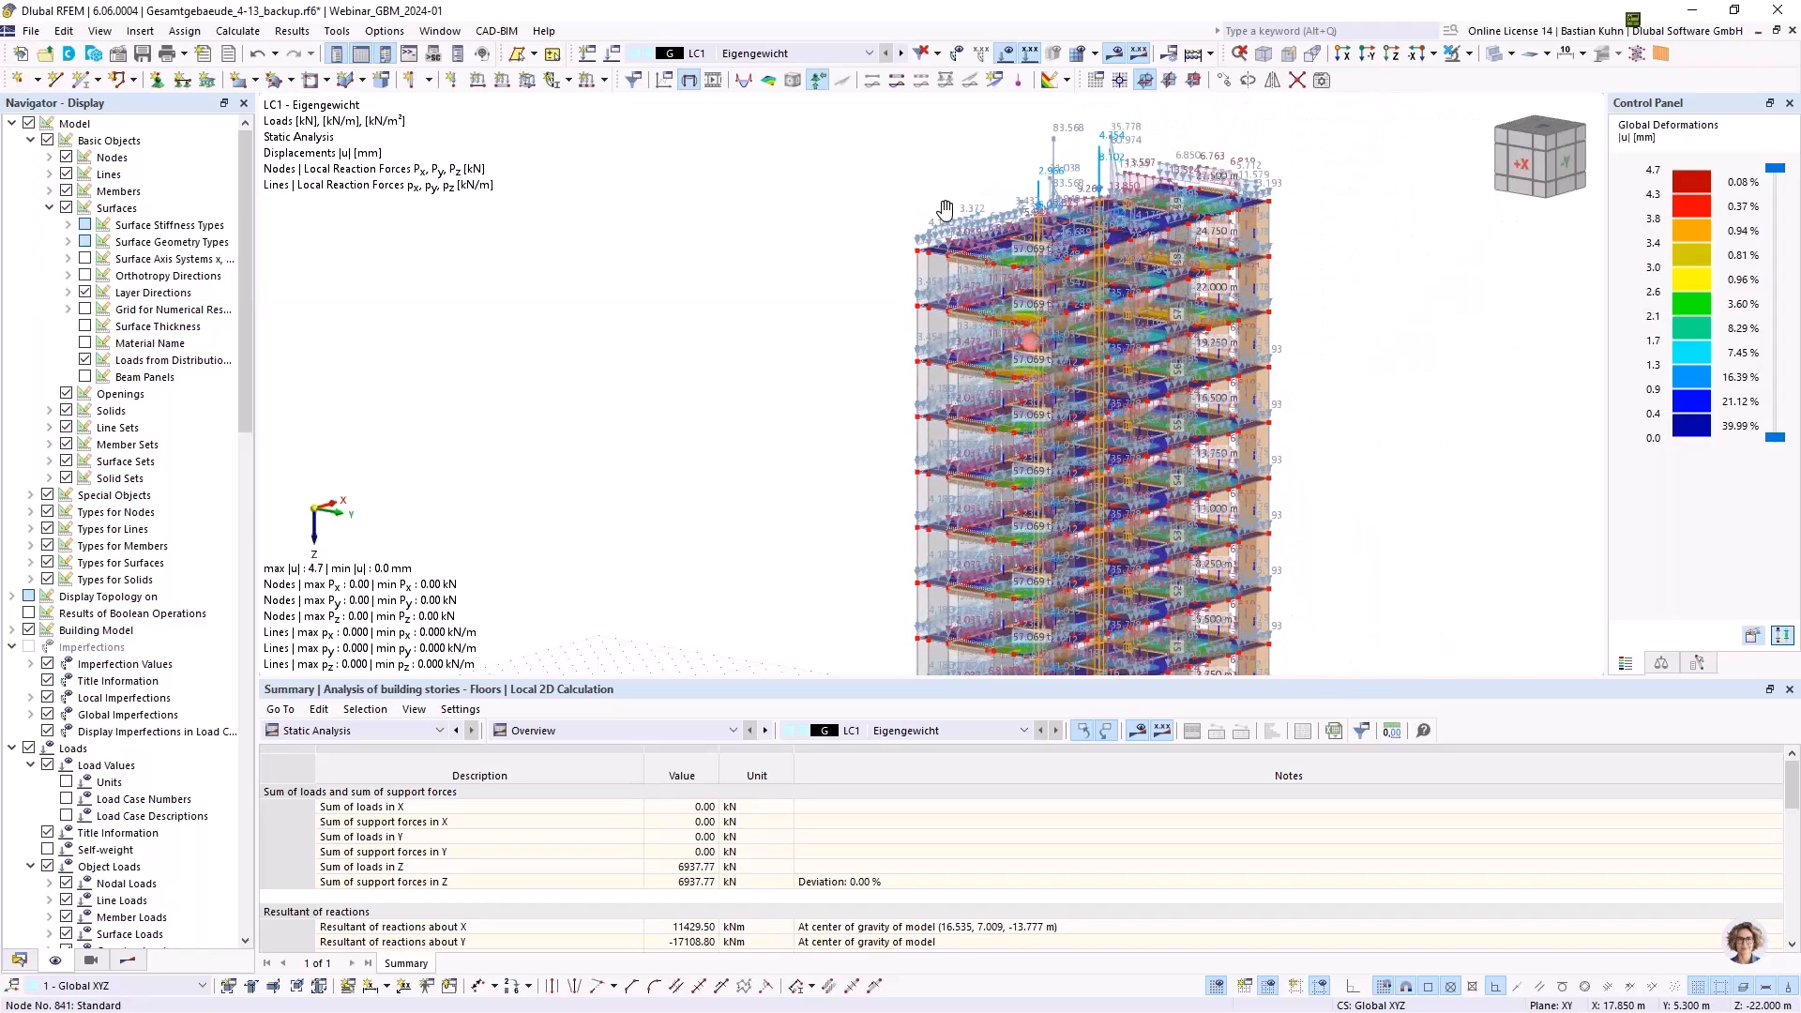
middle_click_drag(958, 223, 601, 300)
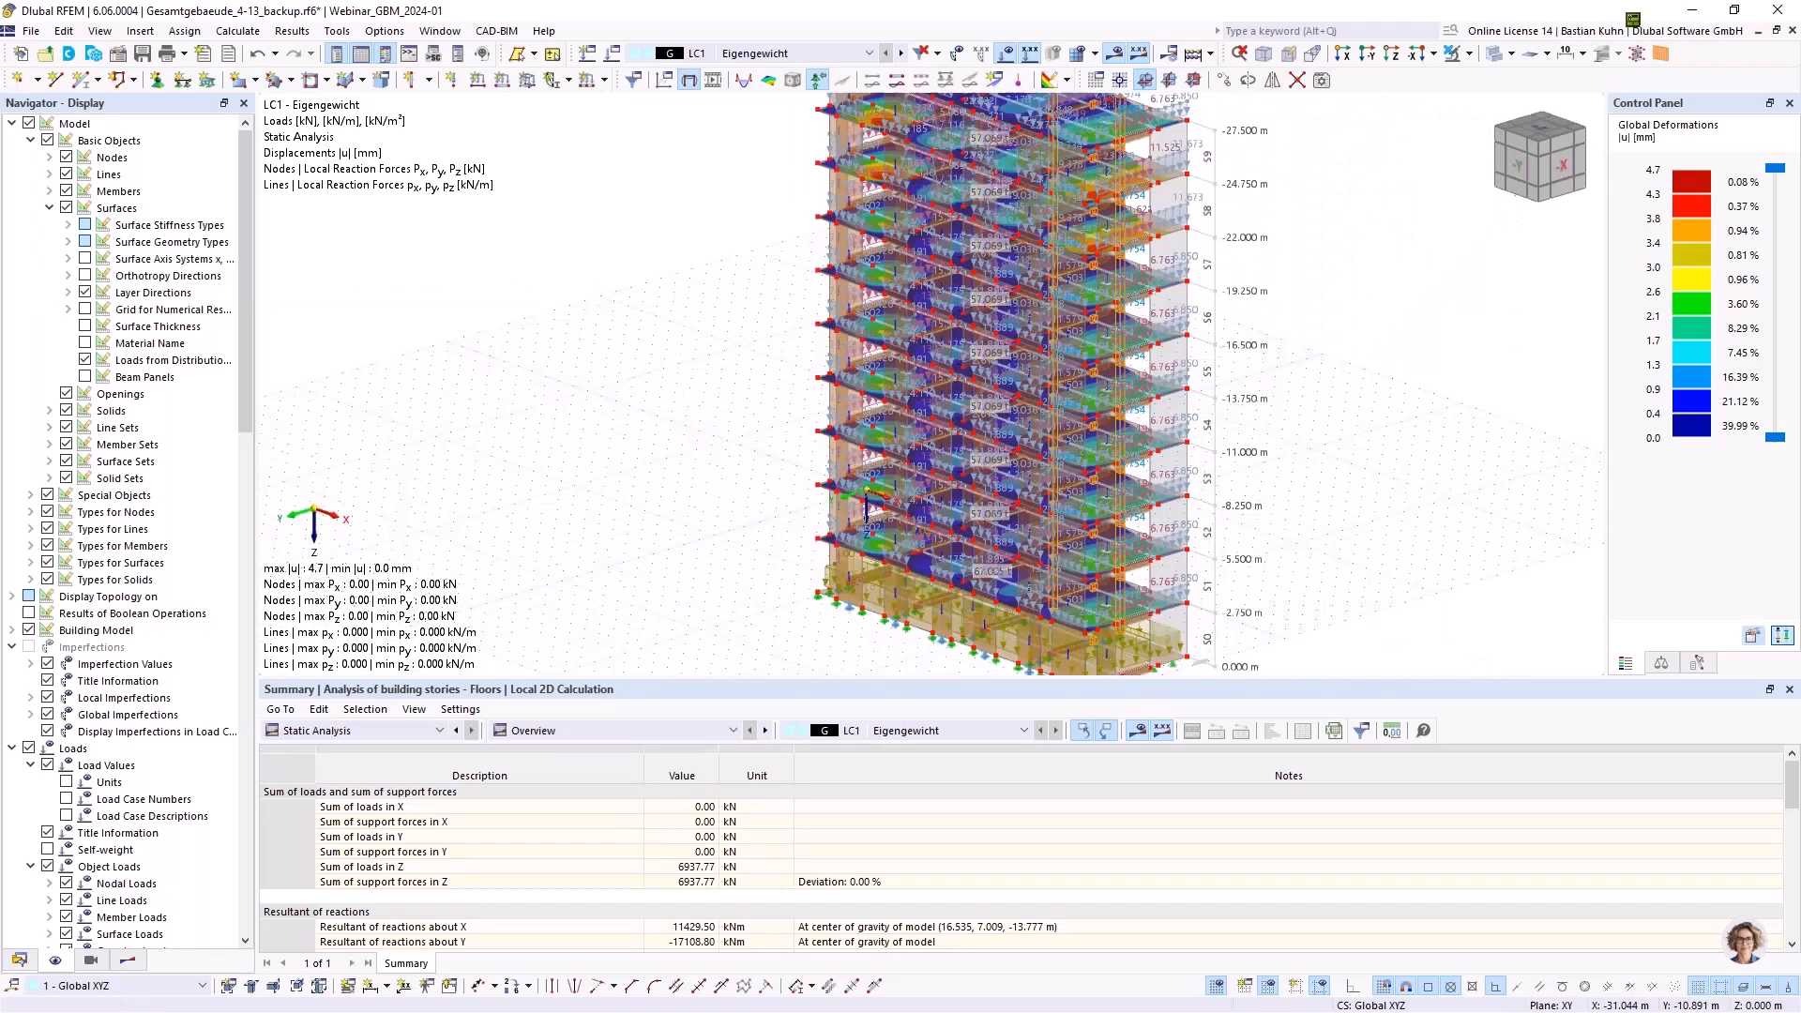
scroll(601, 301, "up", 1)
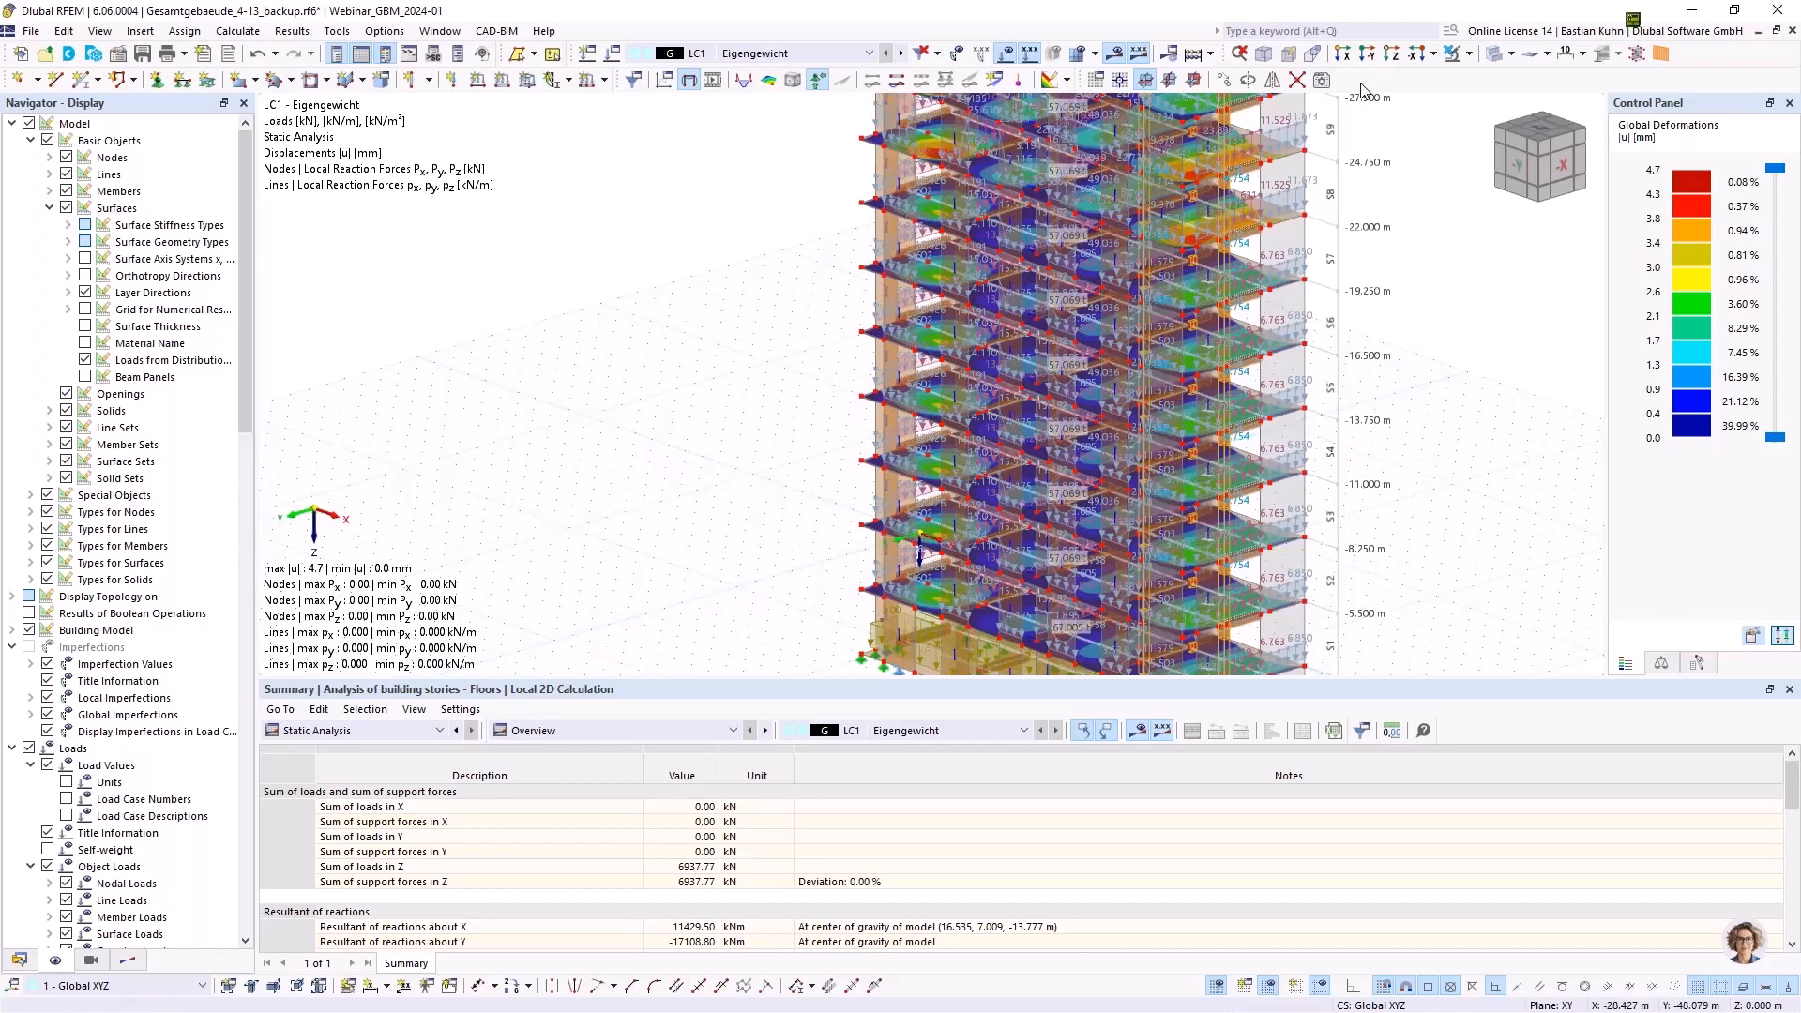
scroll(1023, 863, "down", 3)
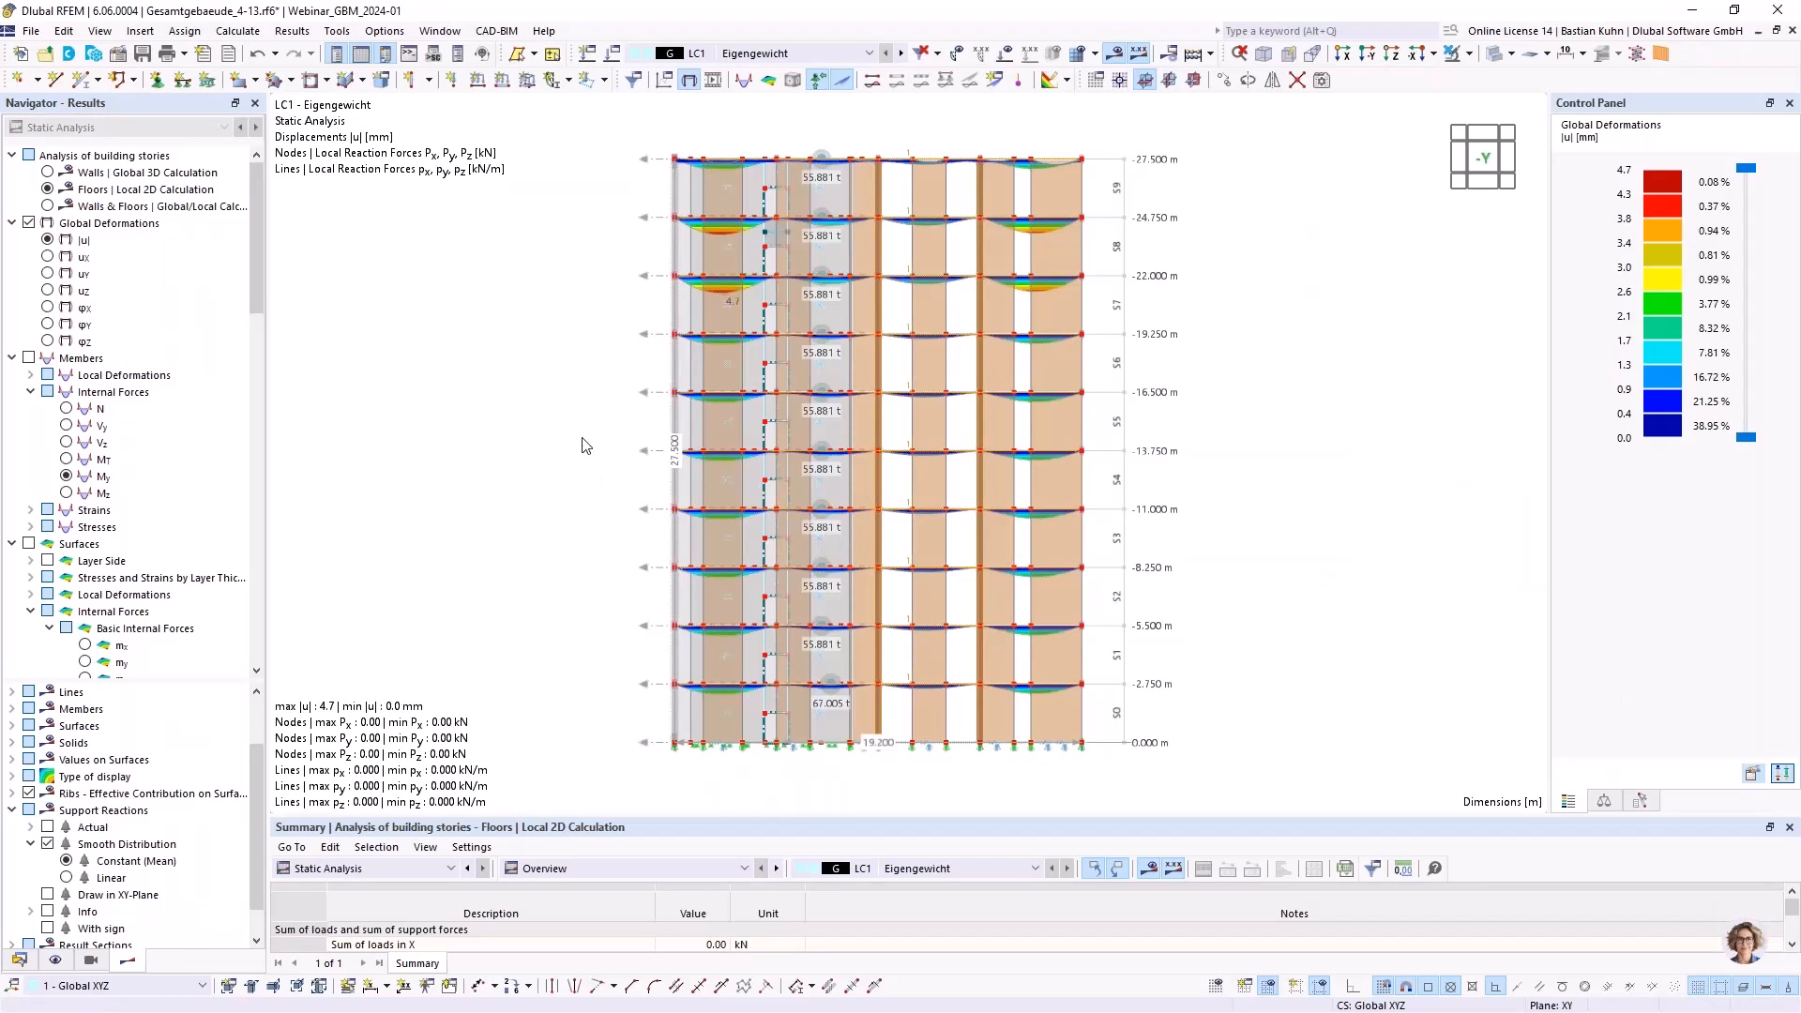
Turn on the display of loads from distribution surfaces in the Gesamtgebaeude_4-13 model and show the LC1 loads with the results
middle_click_drag(587, 392, 760, 517)
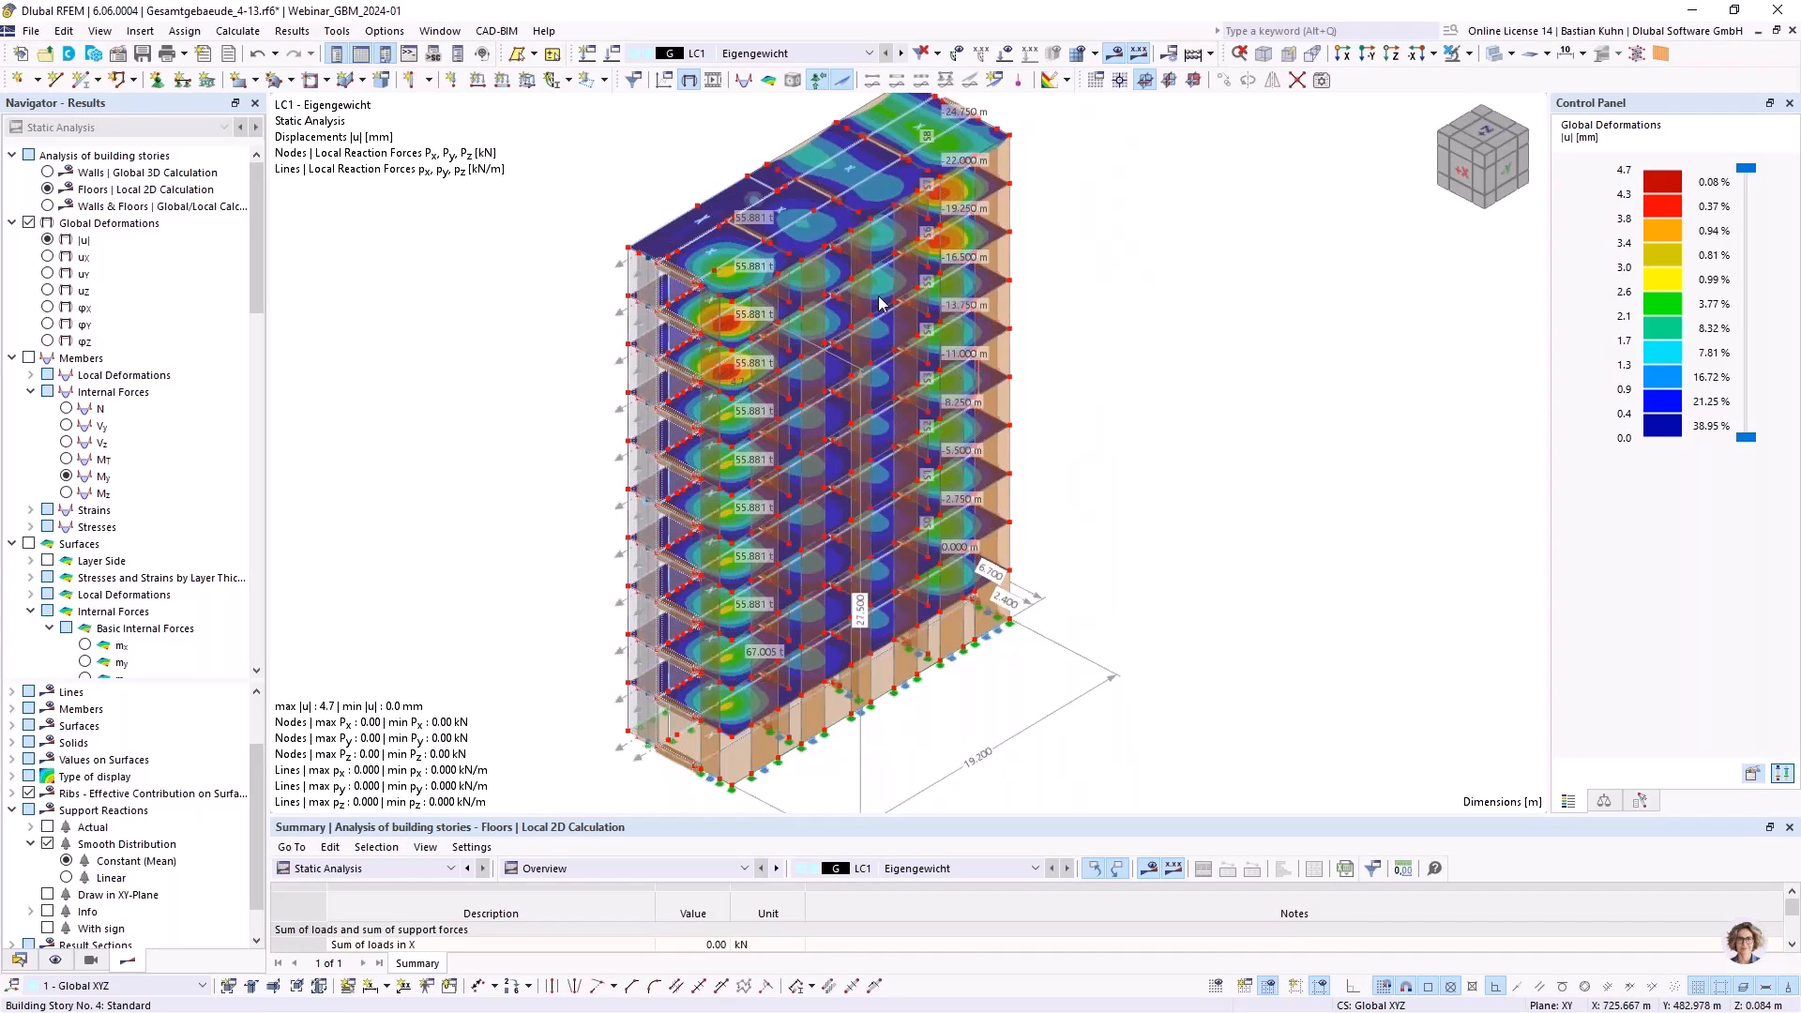
scroll(713, 214, "up", 2)
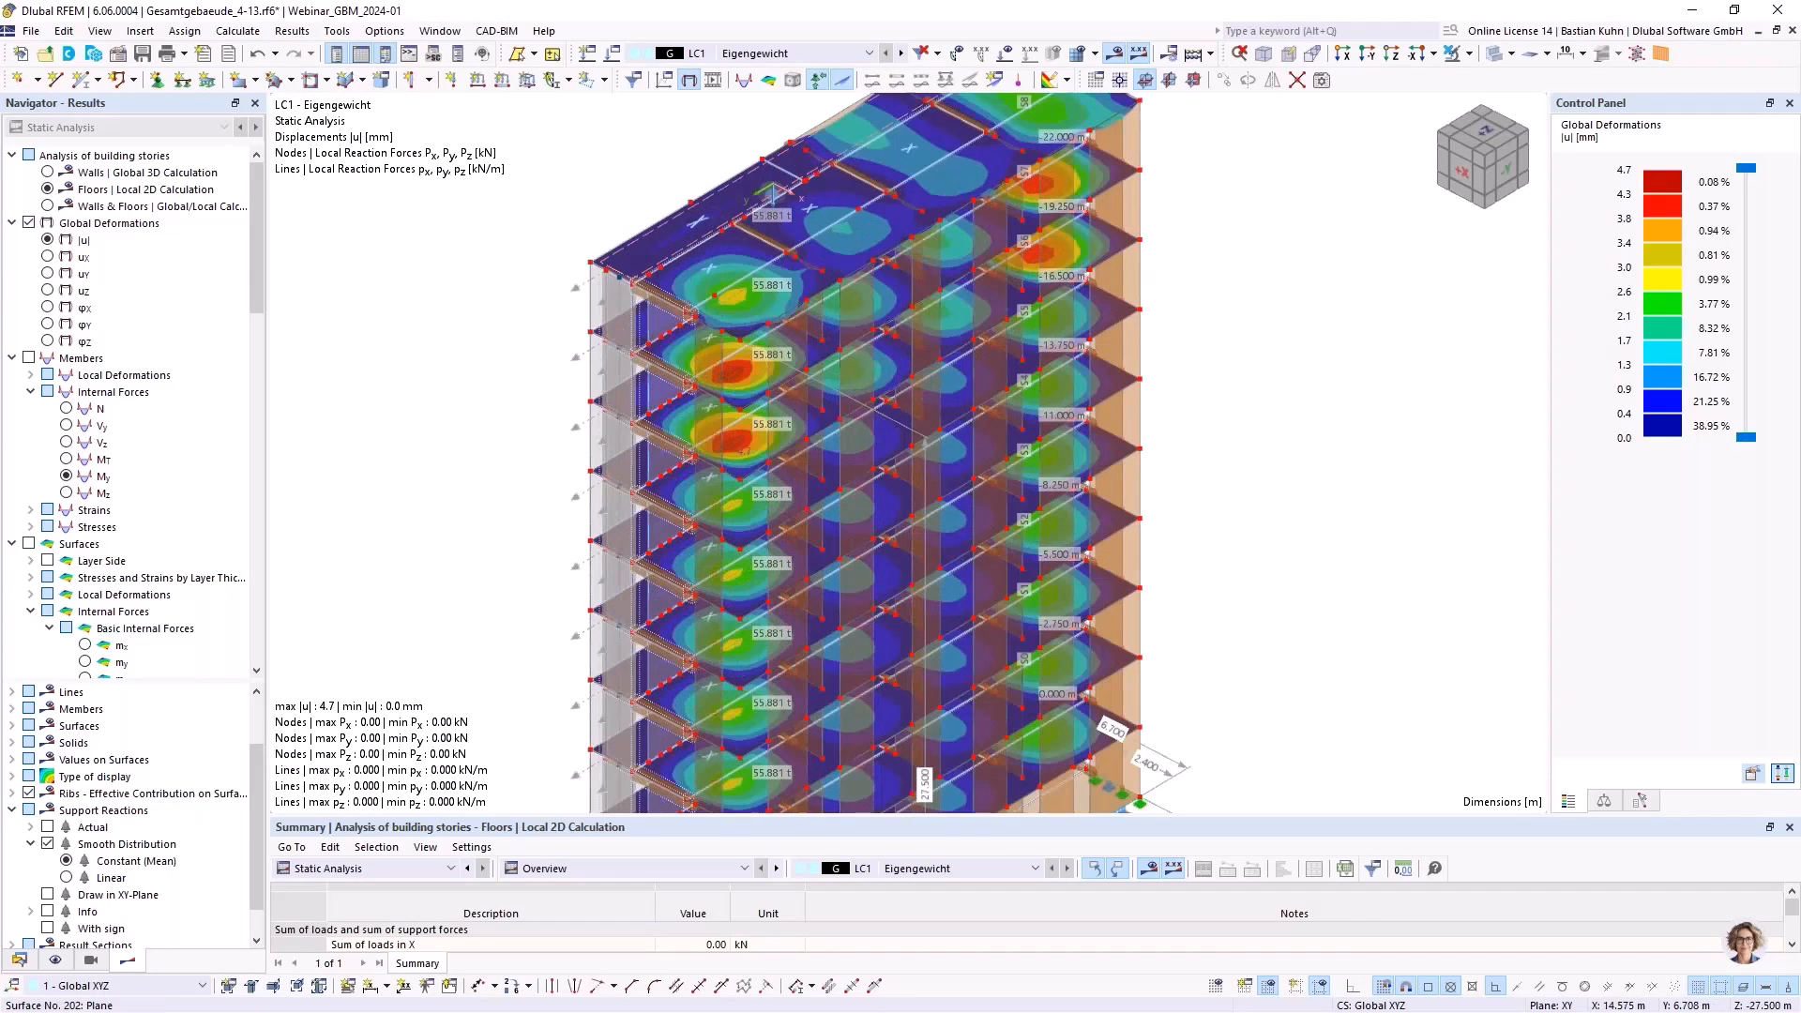
middle_click_drag(877, 255, 925, 272)
scroll(925, 272, "up", 1)
scroll(141, 648, "down", 3)
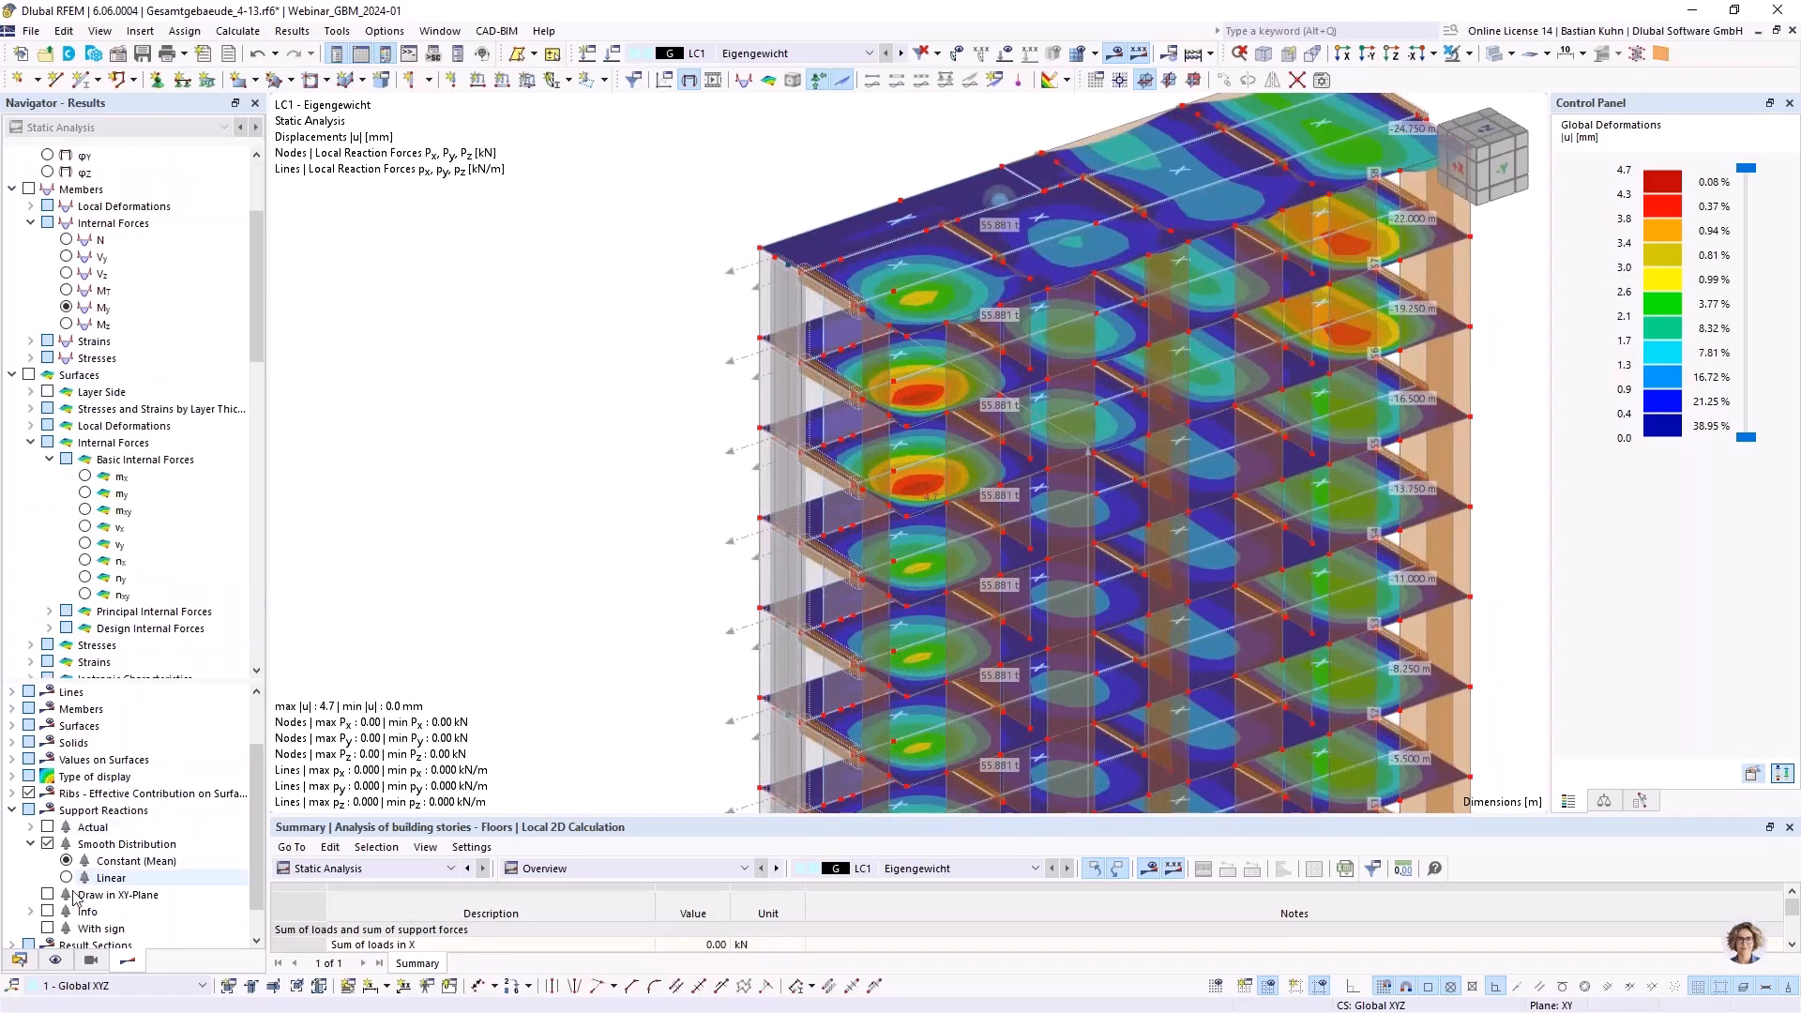
left_click(54, 961)
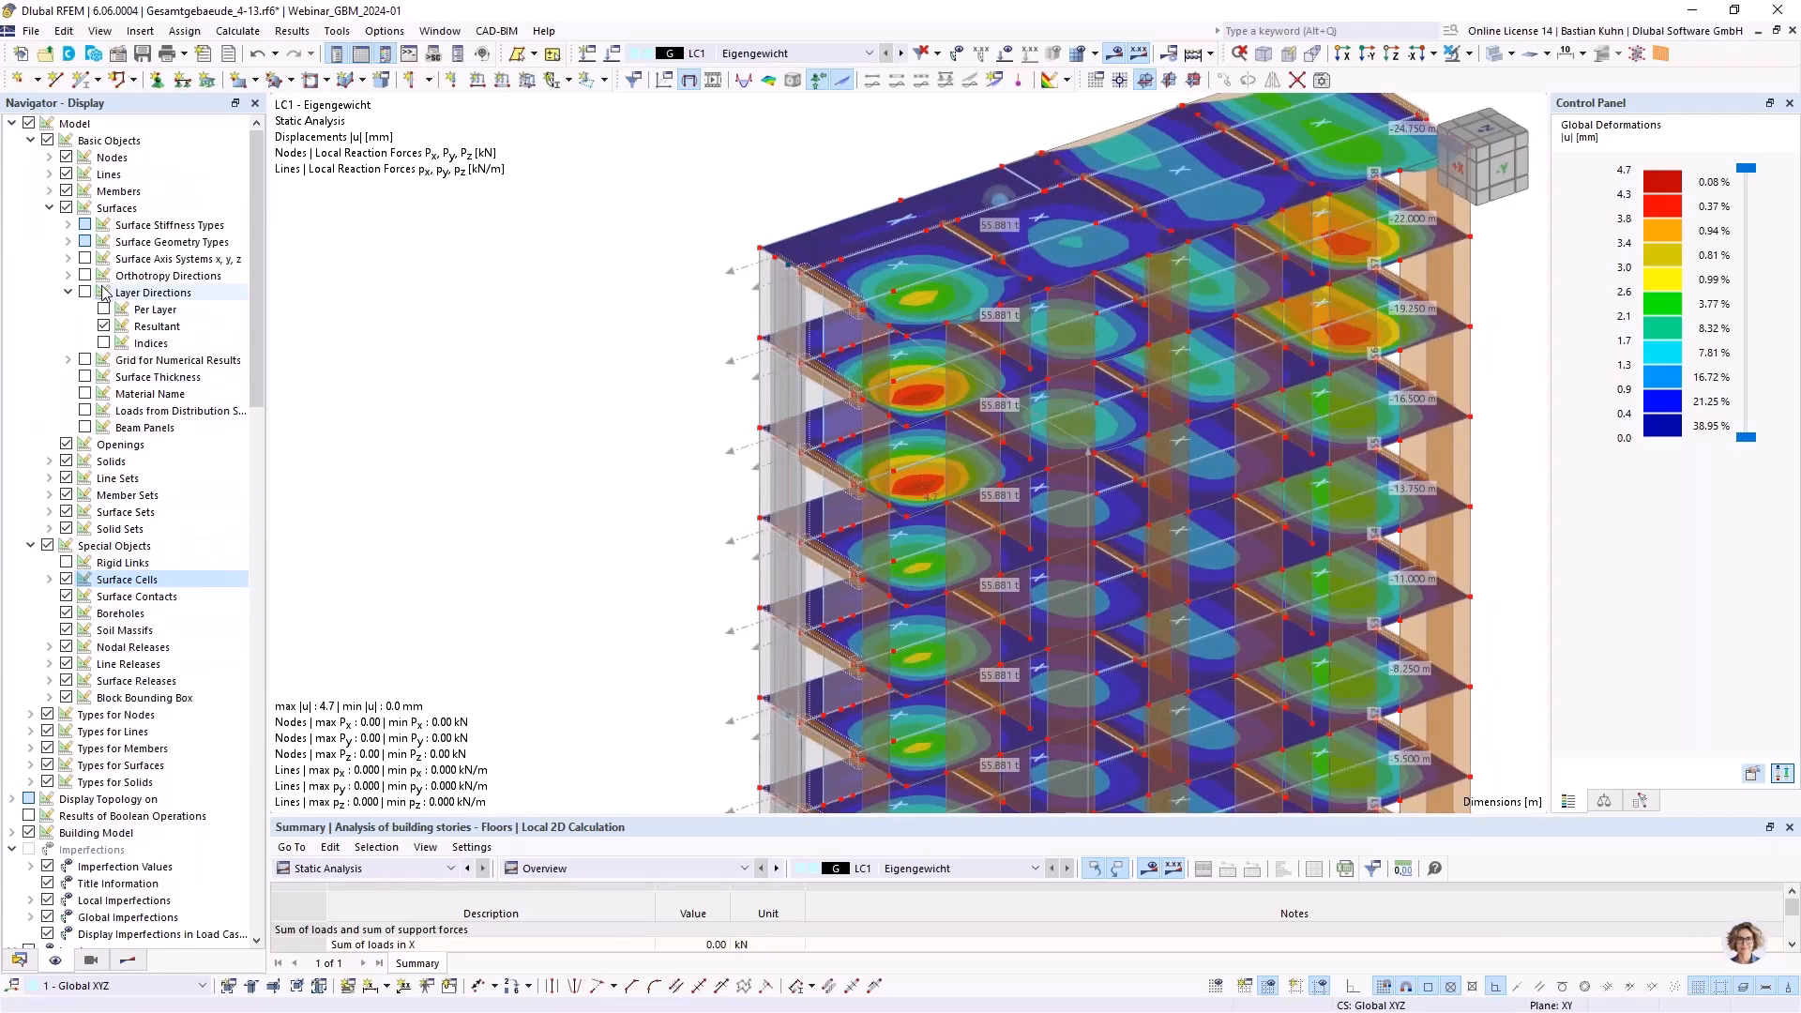
left_click(84, 411)
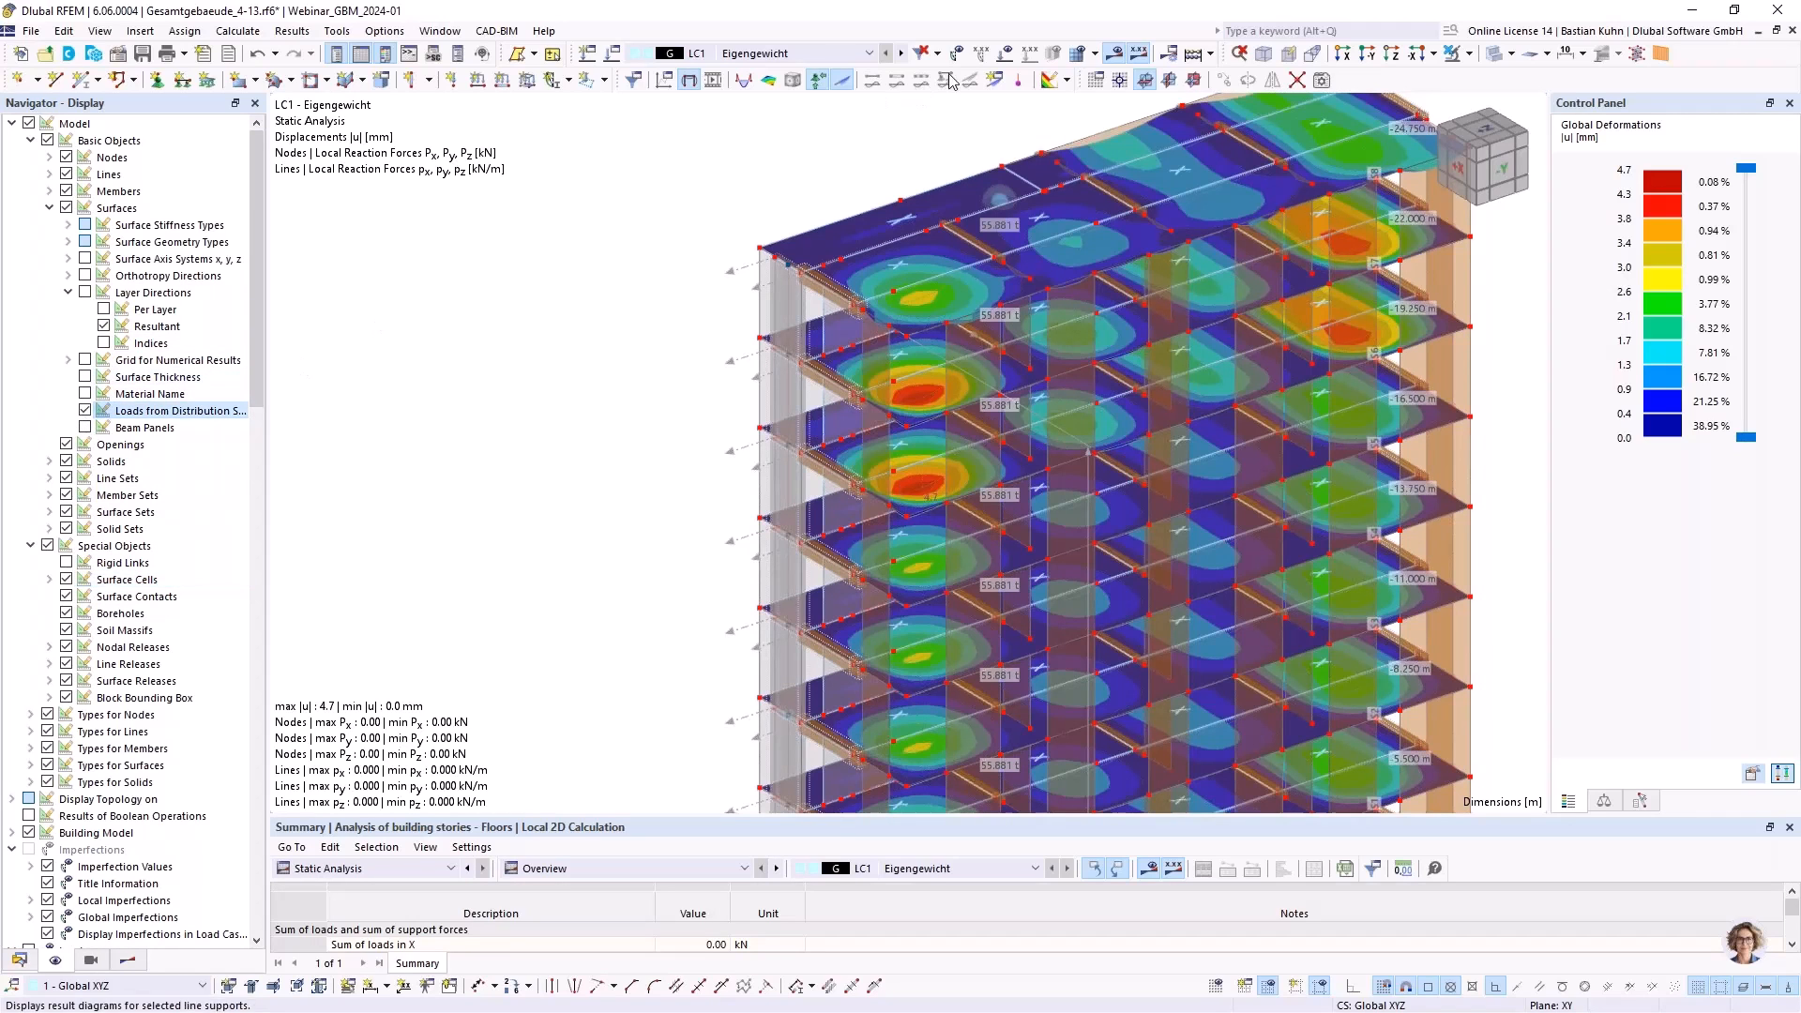
left_click(1030, 53)
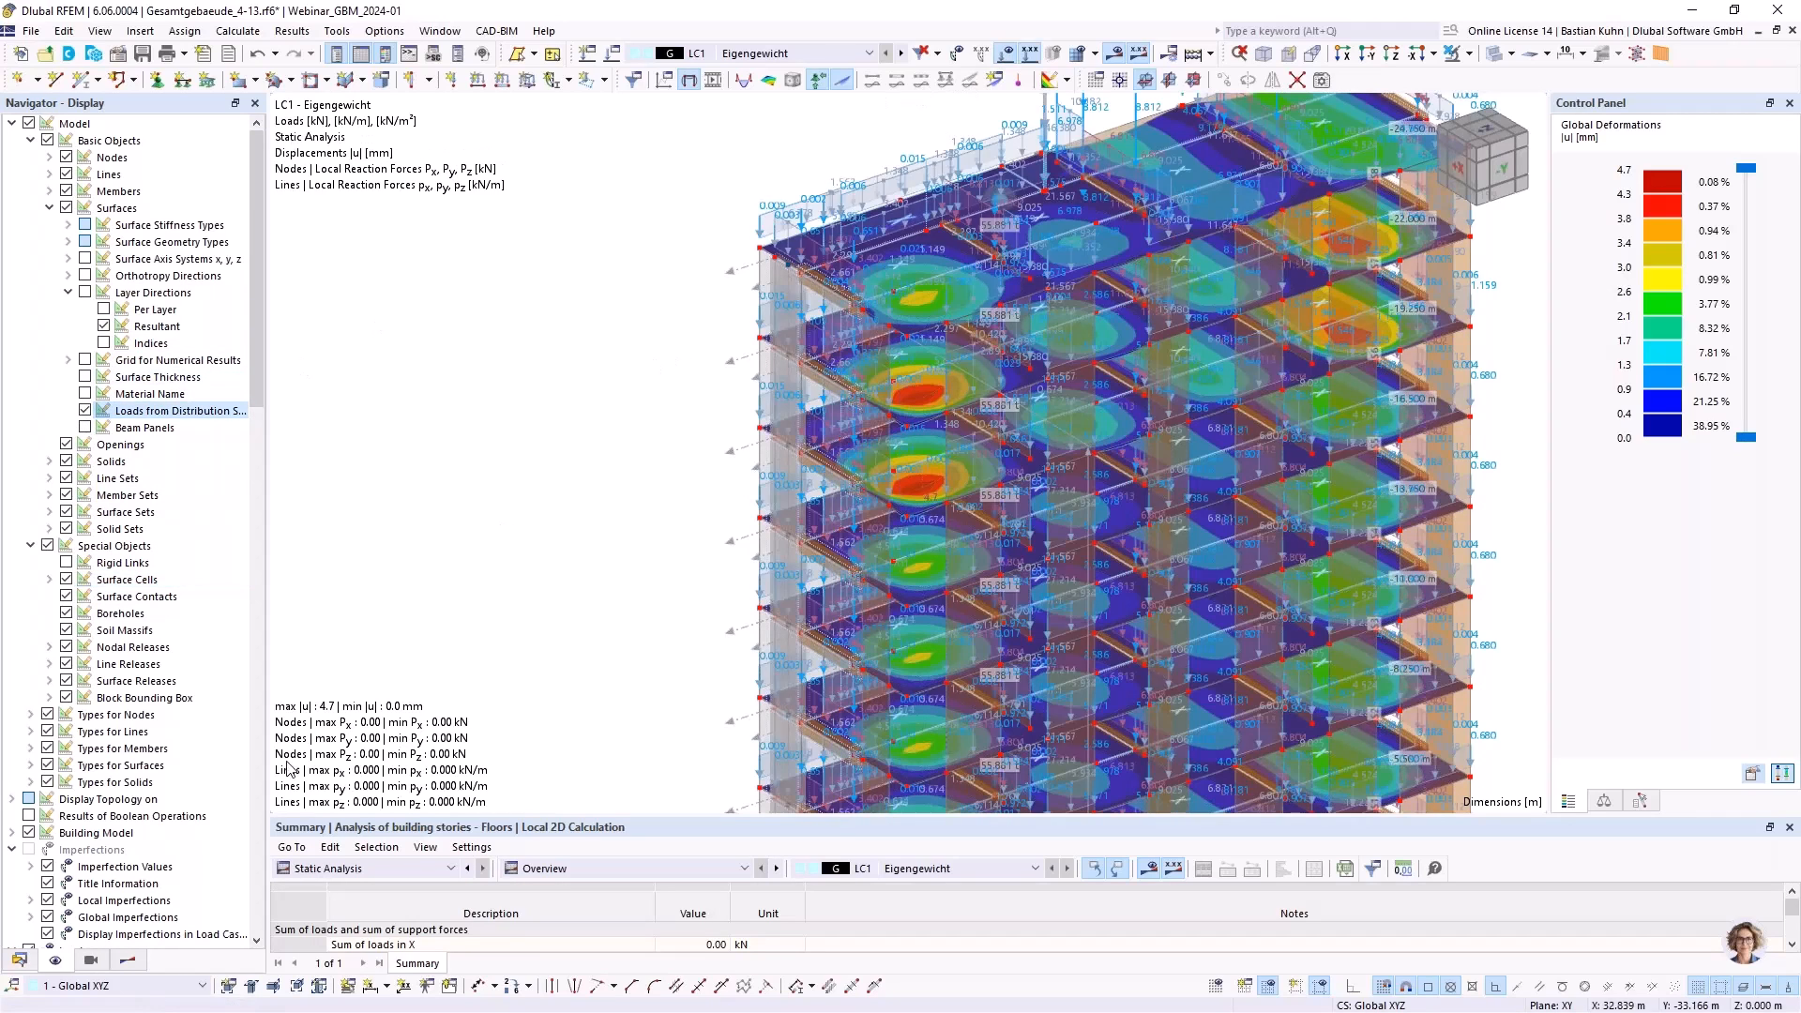
Hide the surface loads among the displayed object loads
scroll(91, 715, "down", 3)
scroll(91, 715, "down", 12)
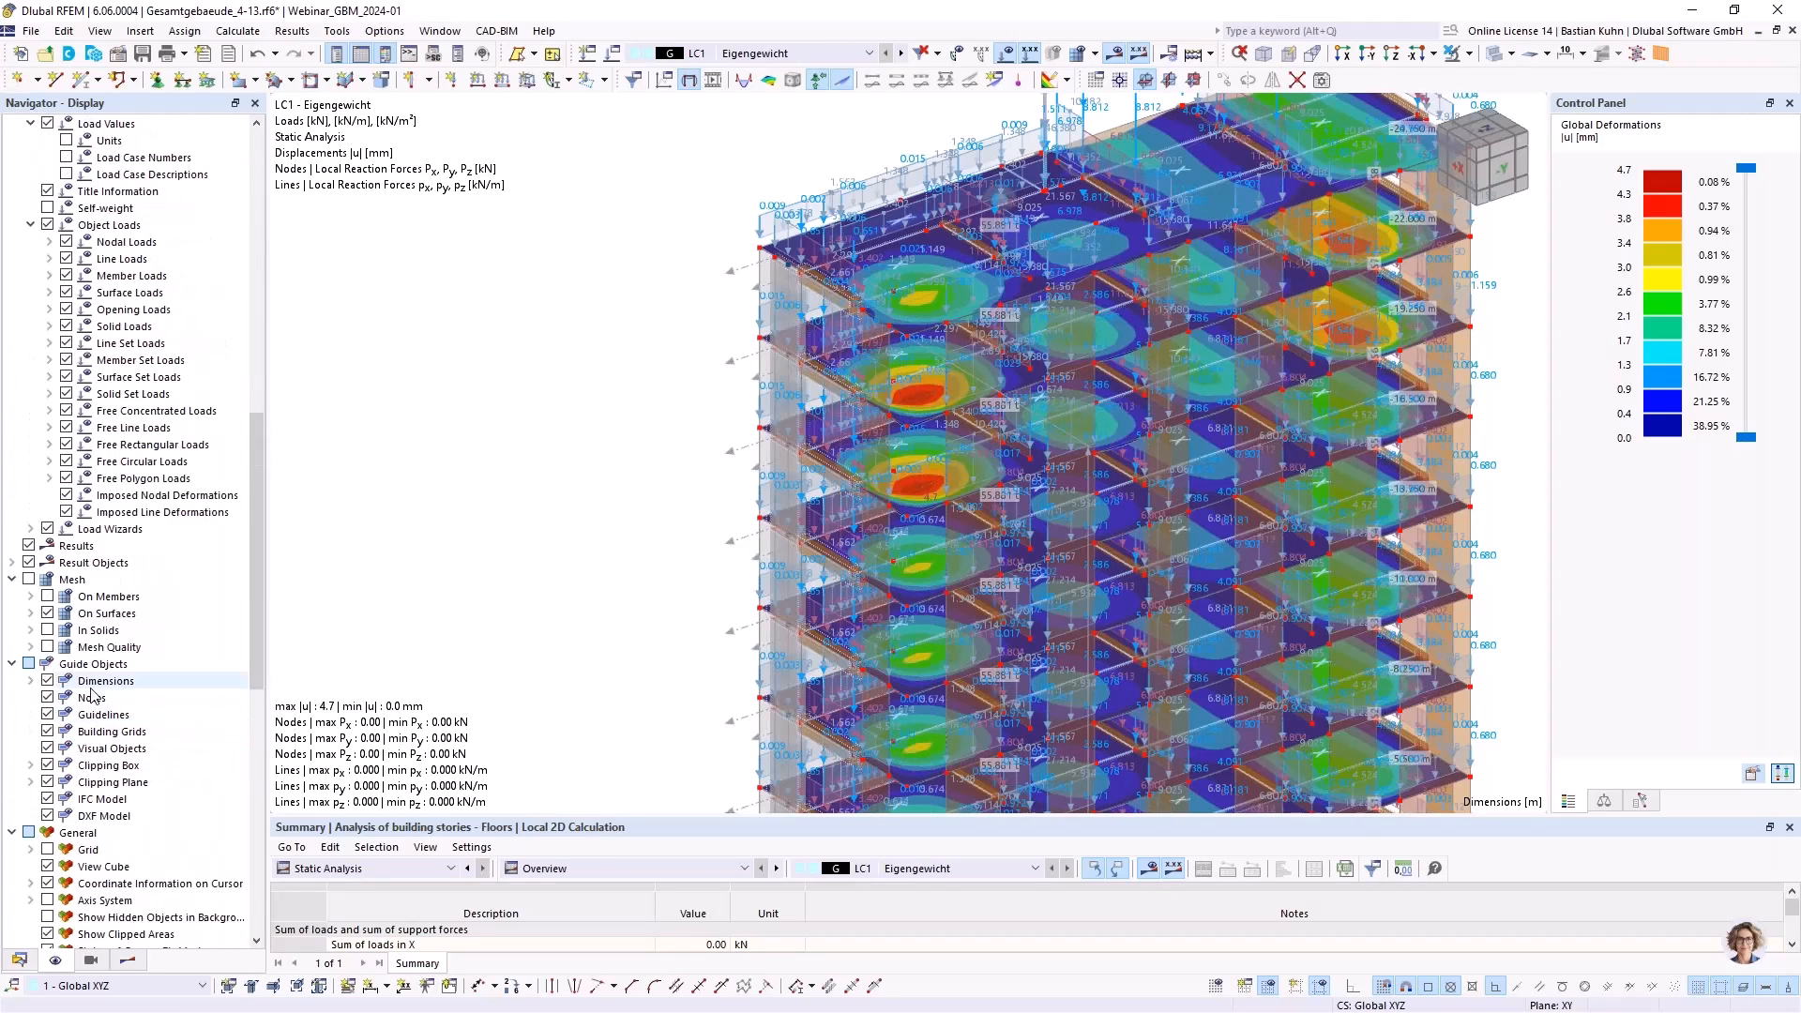
scroll(97, 682, "up", 7)
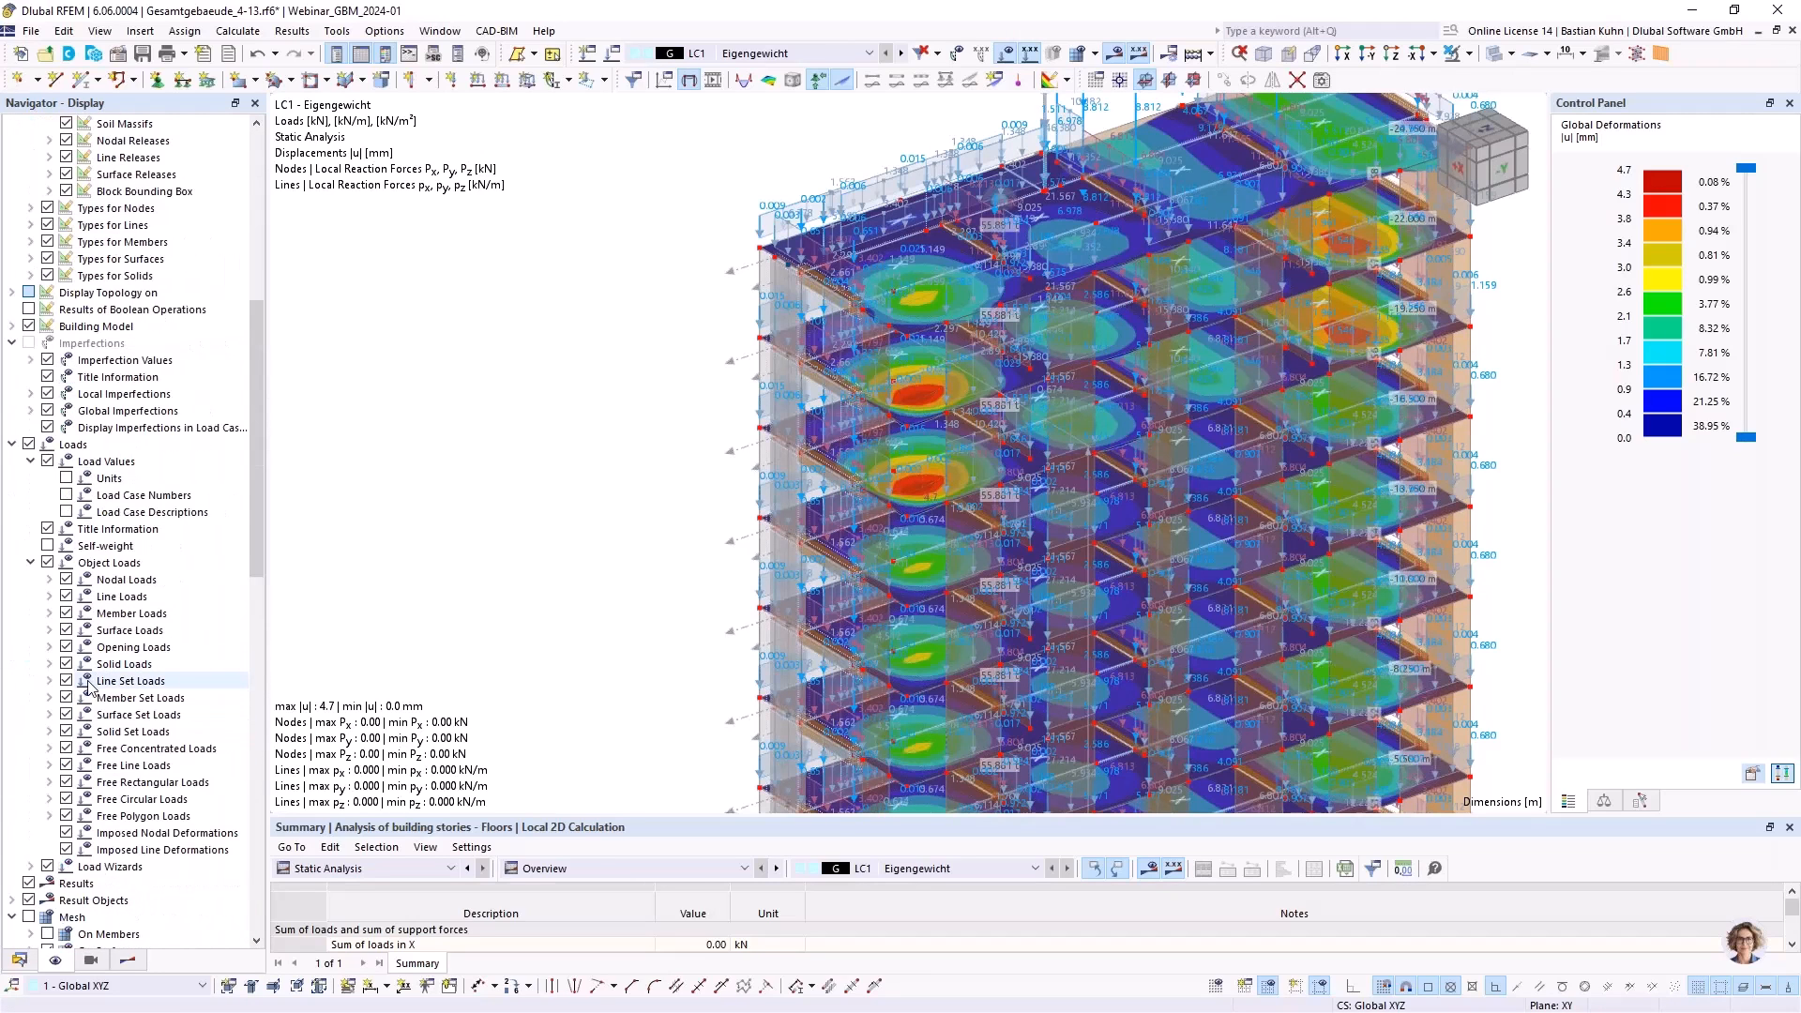
left_click(66, 630)
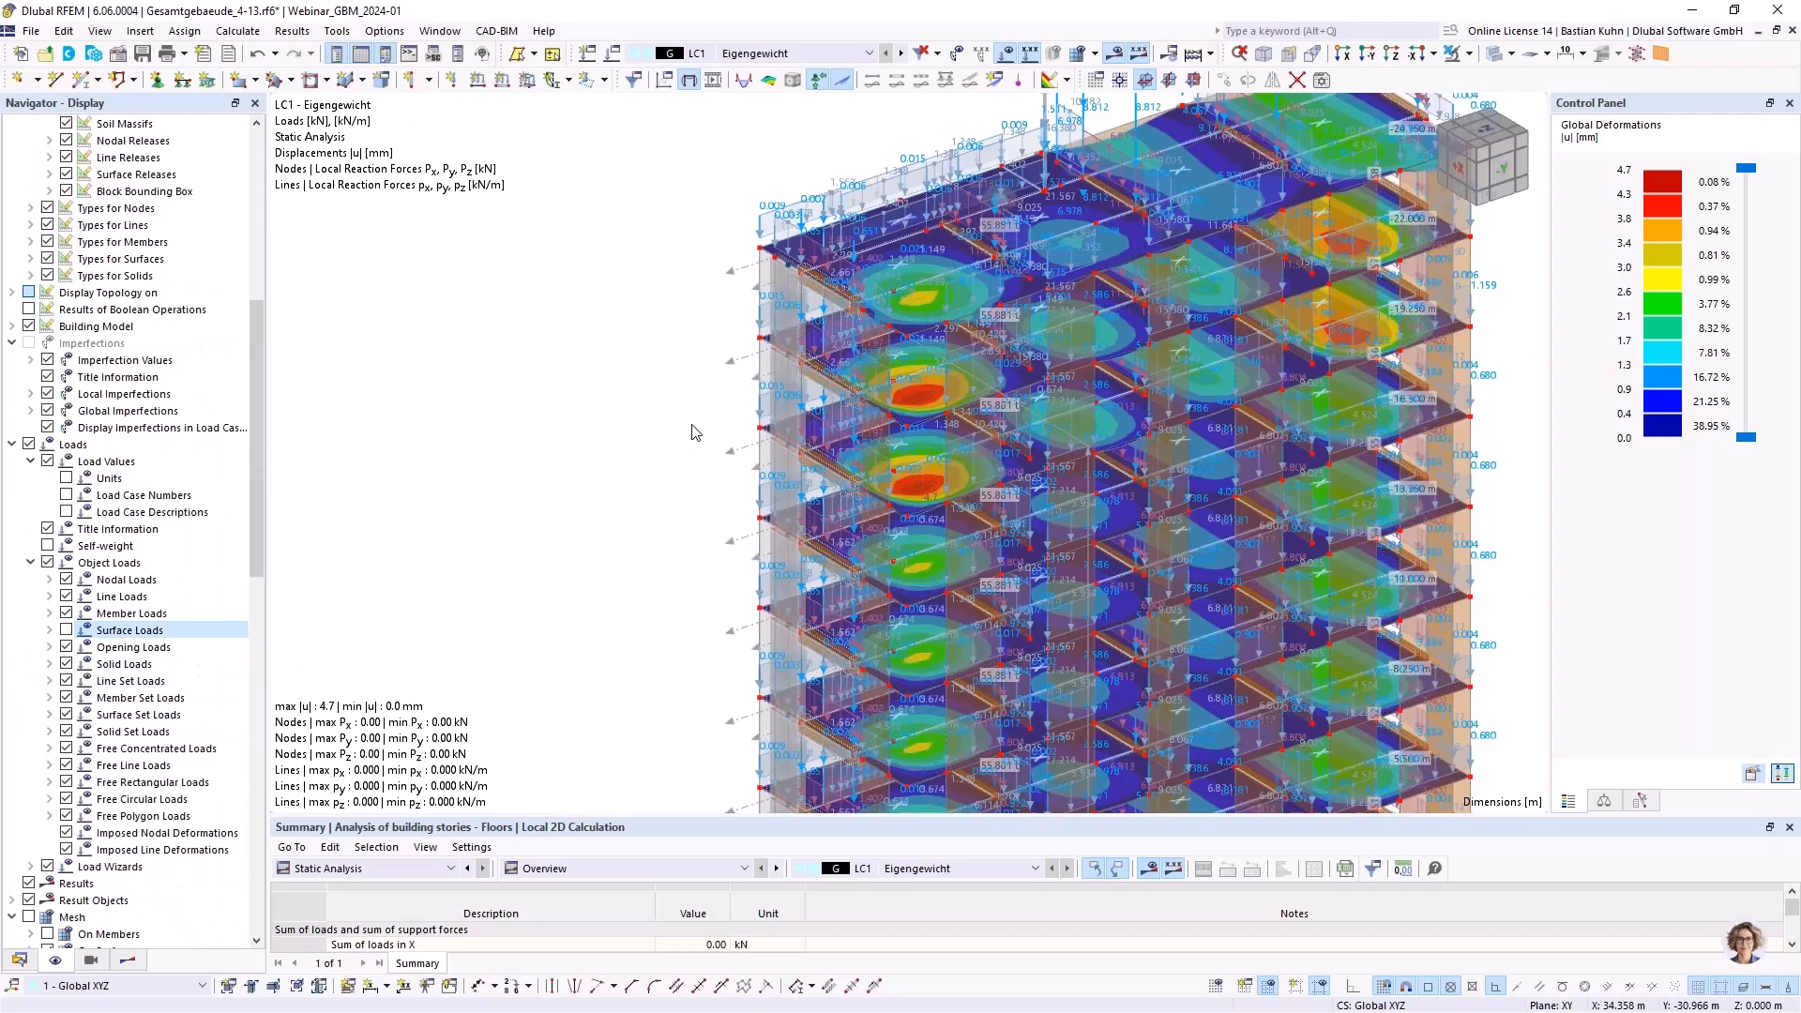
Examine the LC1 line loads transferred along the top floor's edge and onto the walls of the upper stories
scroll(682, 399, "down", 1)
mouse_move(682, 399)
middle_mouse_down()
mouse_move(641, 412)
mouse_move(662, 413)
mouse_move(649, 427)
mouse_move(705, 380)
middle_mouse_up()
scroll(756, 284, "up", 2)
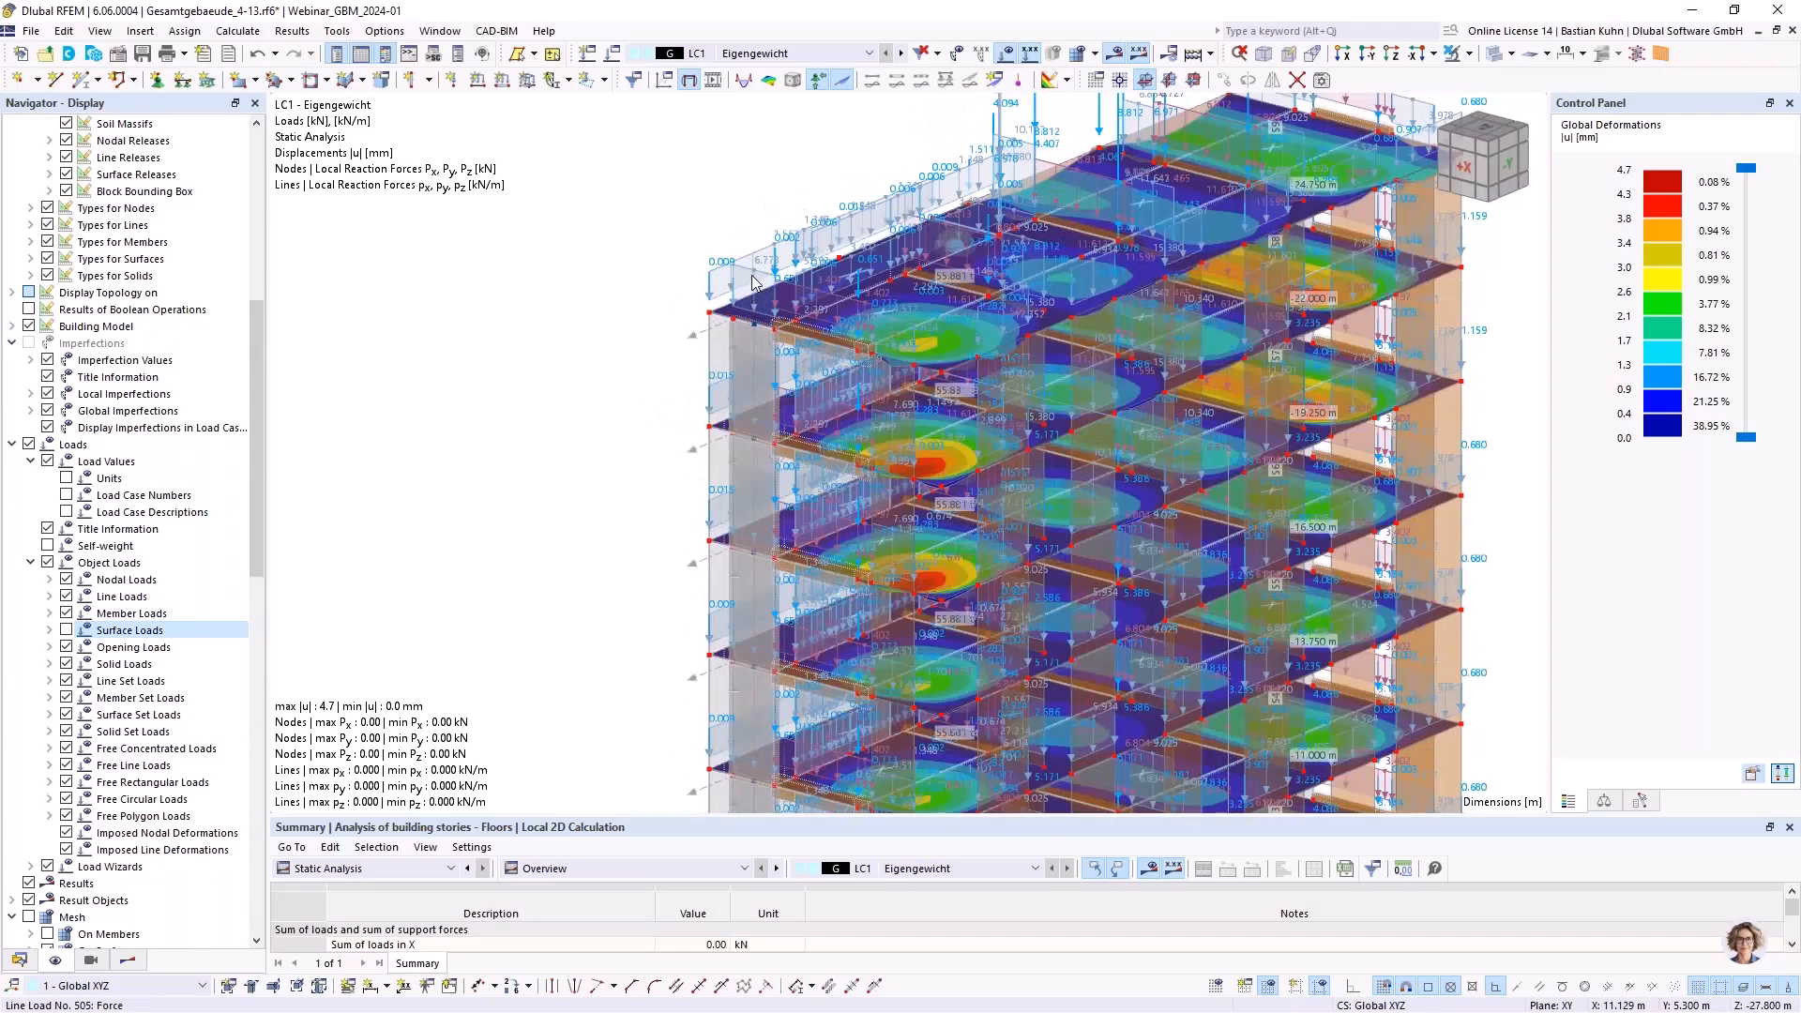
scroll(756, 283, "up", 2)
mouse_move(768, 268)
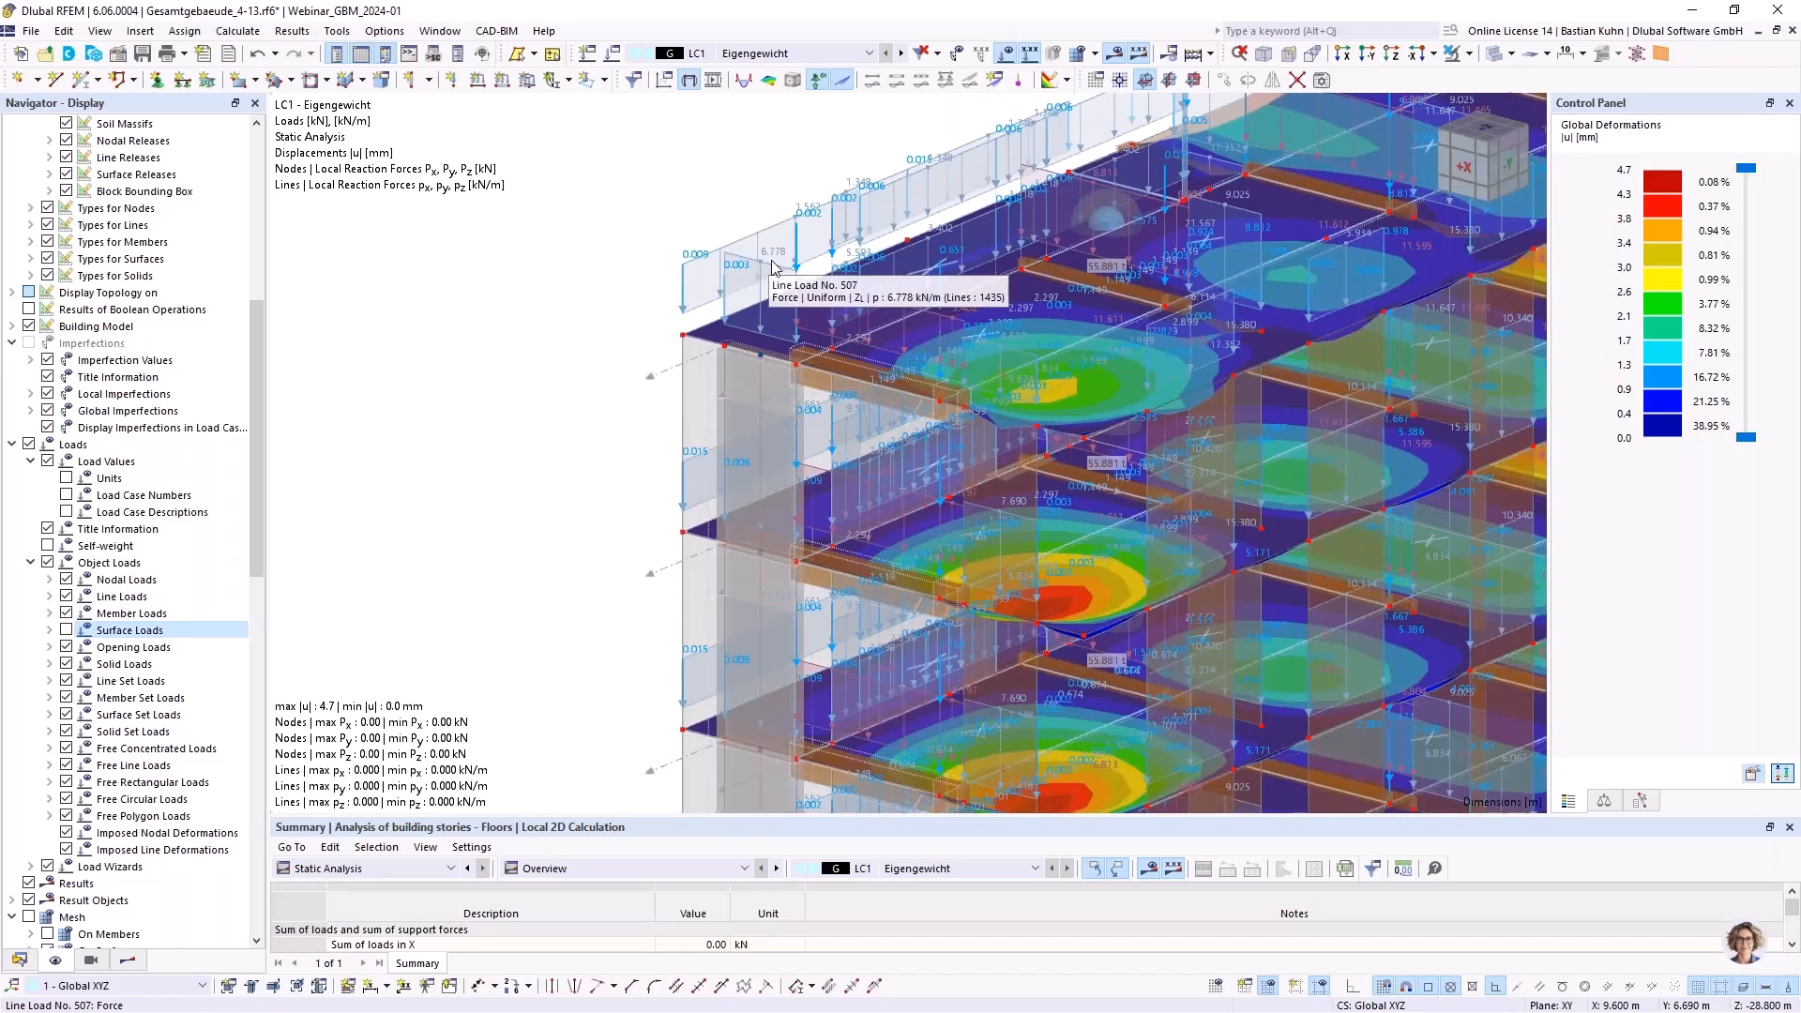
mouse_move(832, 339)
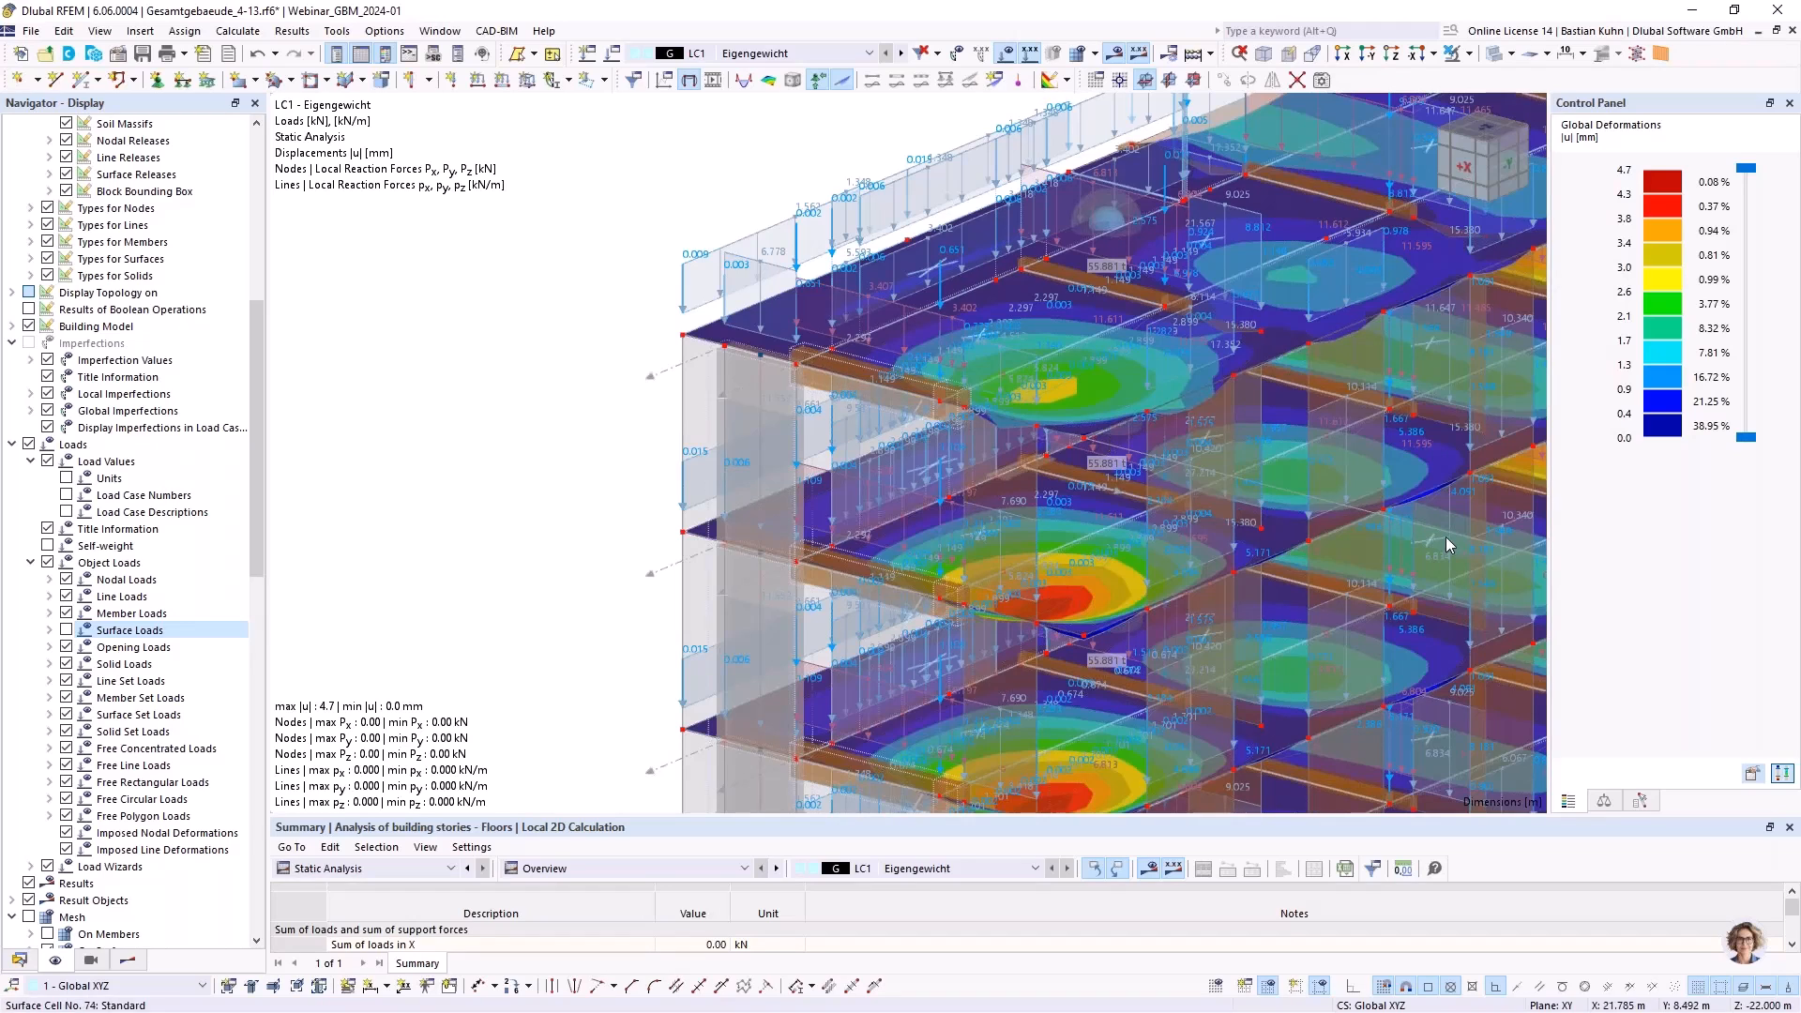
scroll(1448, 534, "down", 1)
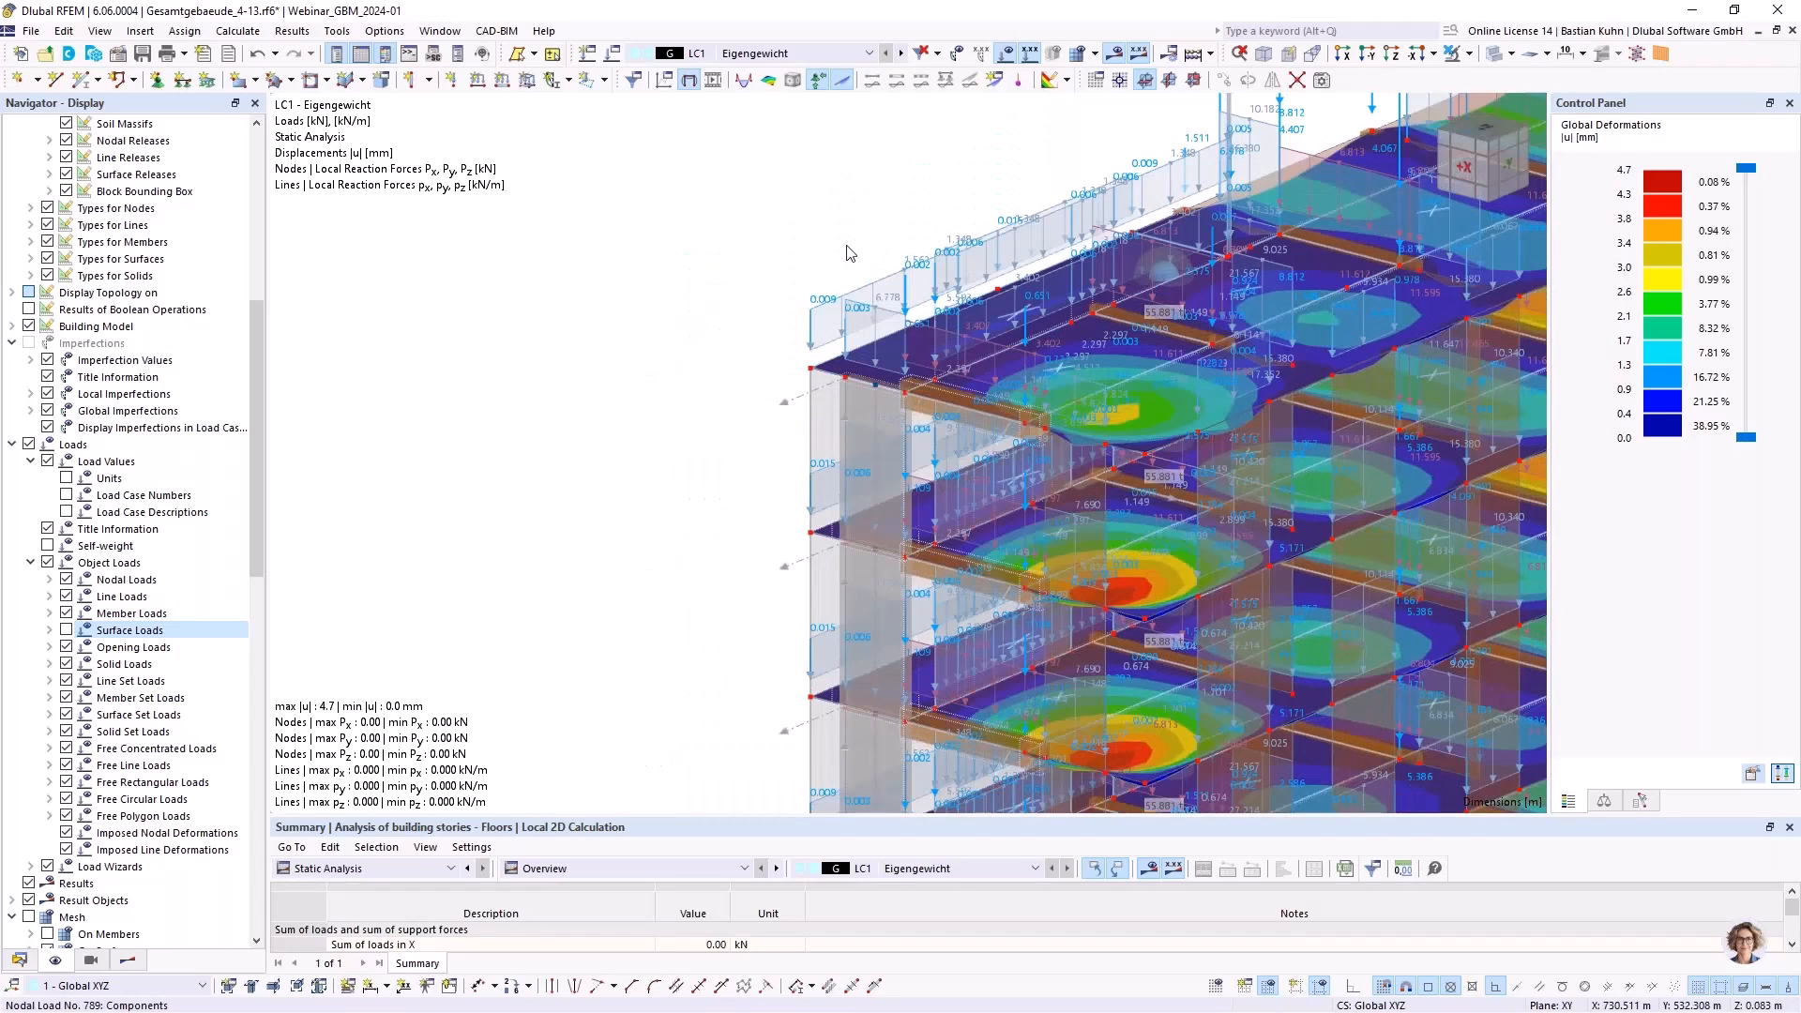
Switch to load case LC2 - Wind, examine the wind loads on the stories, and call up its results
left_click(901, 55)
scroll(988, 201, "down", 2)
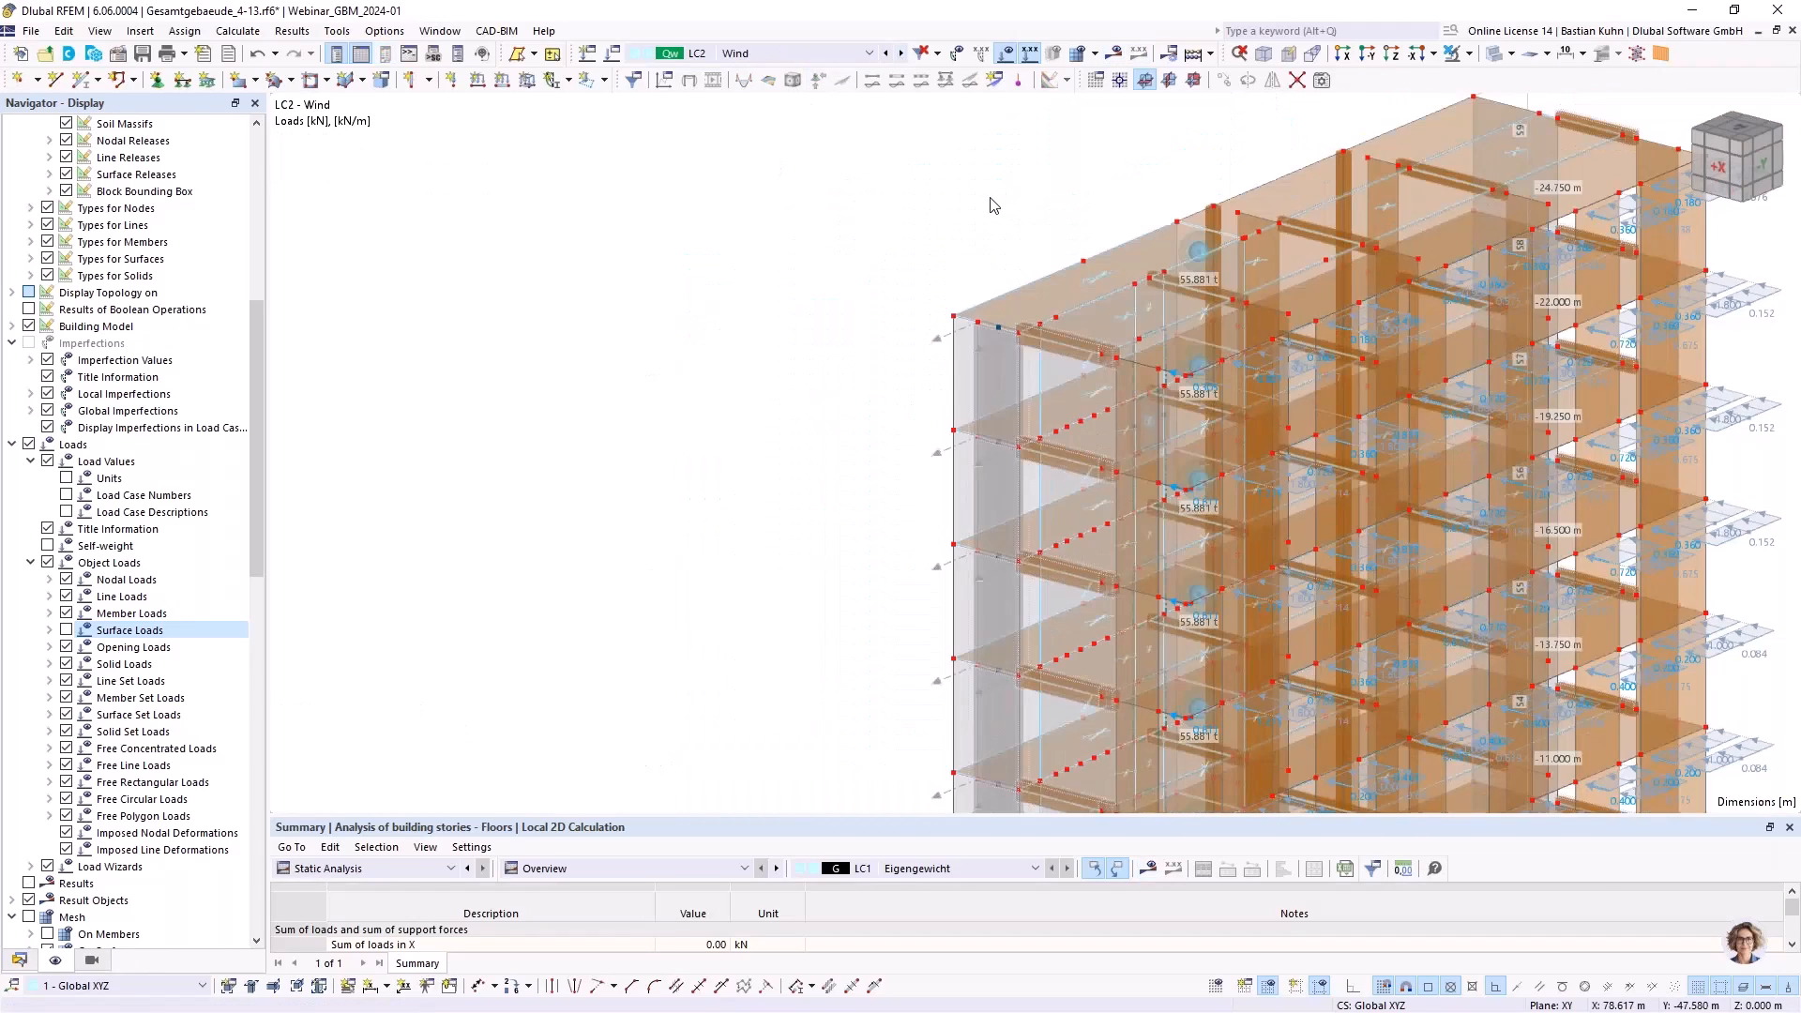
middle_click_drag(939, 235, 1037, 72, "ctrl")
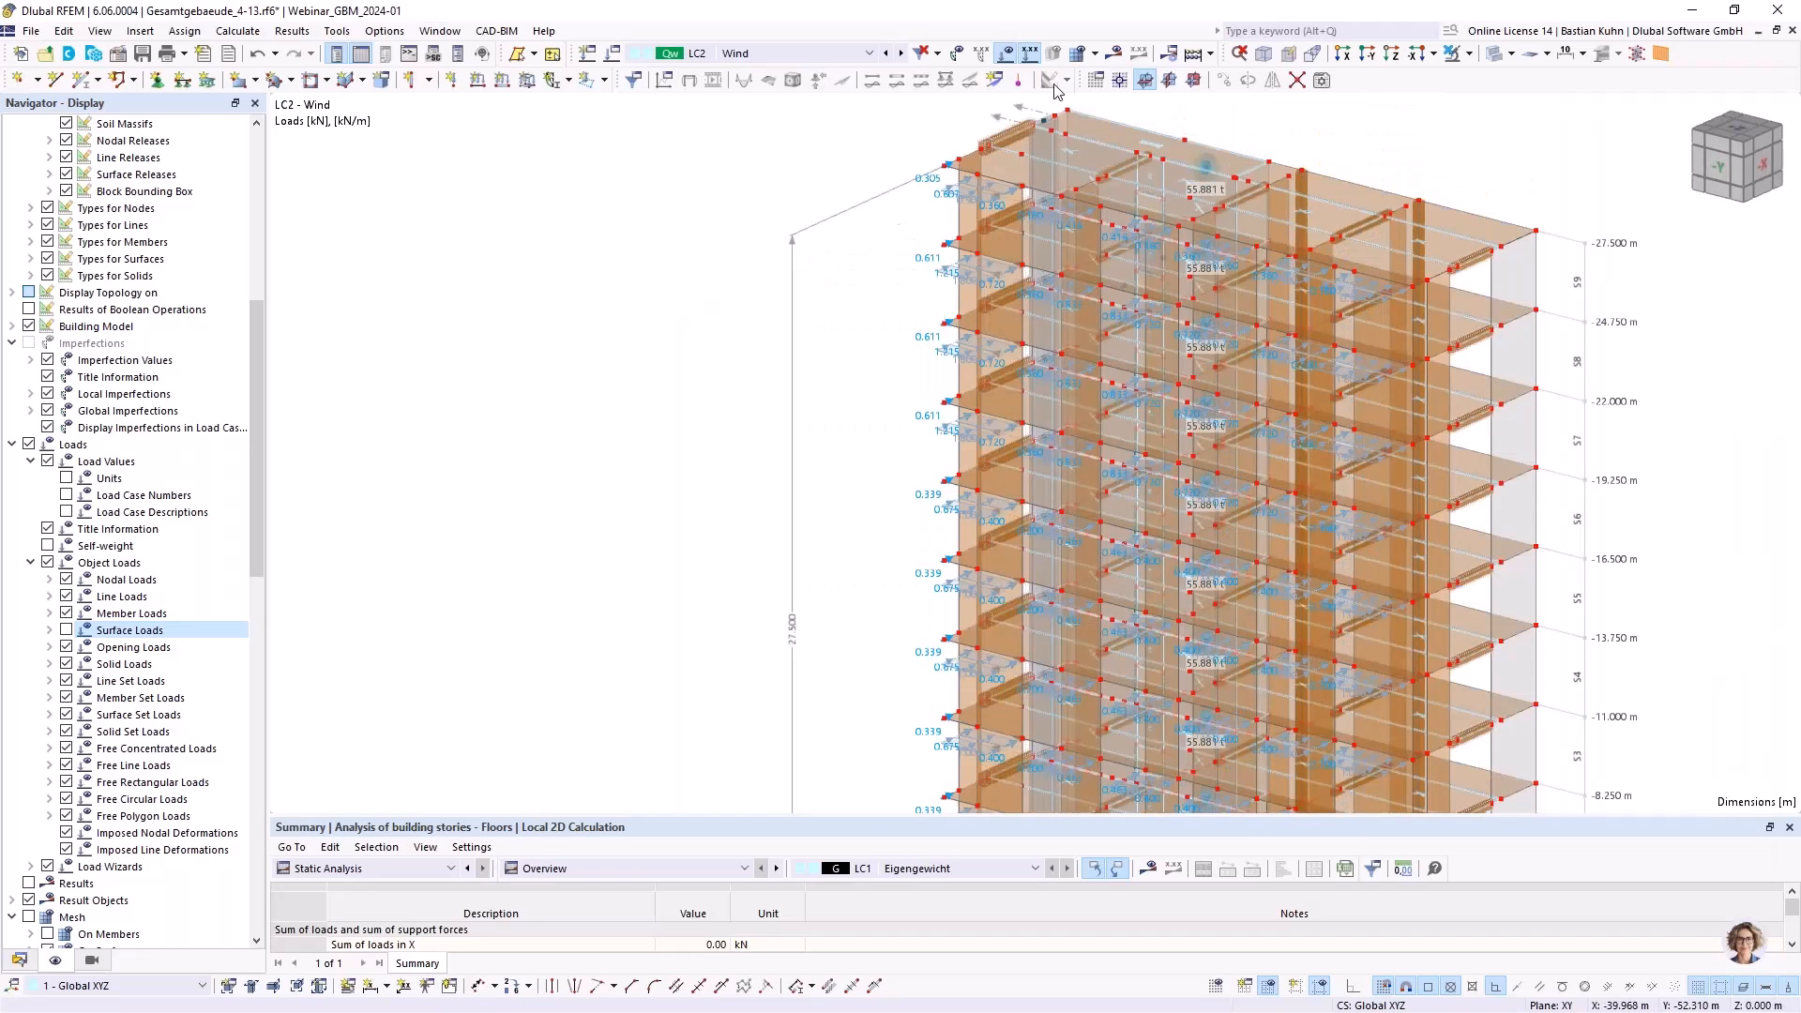
left_click(1115, 54)
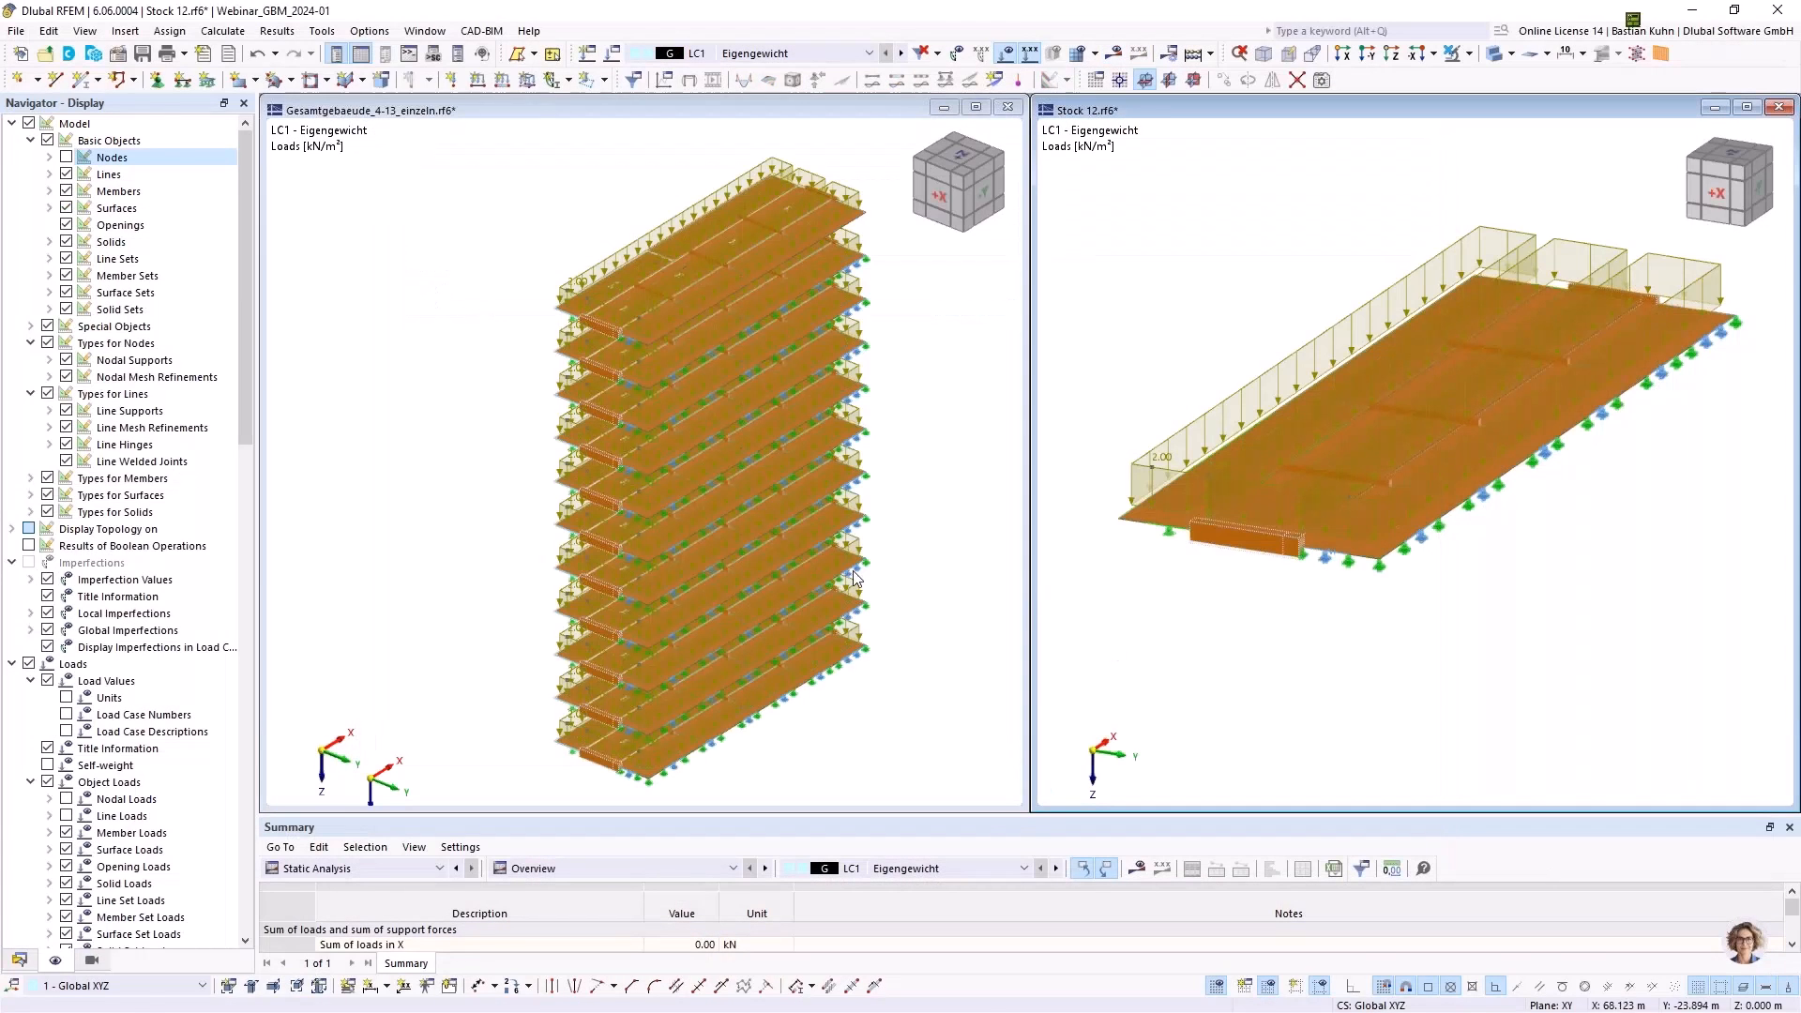
Examine the LC1 surface loads and line supports of the separated floors in Gesamtgebaeude_4-13_einzeln, including in the X-direction view
scroll(790, 531, "down", 2)
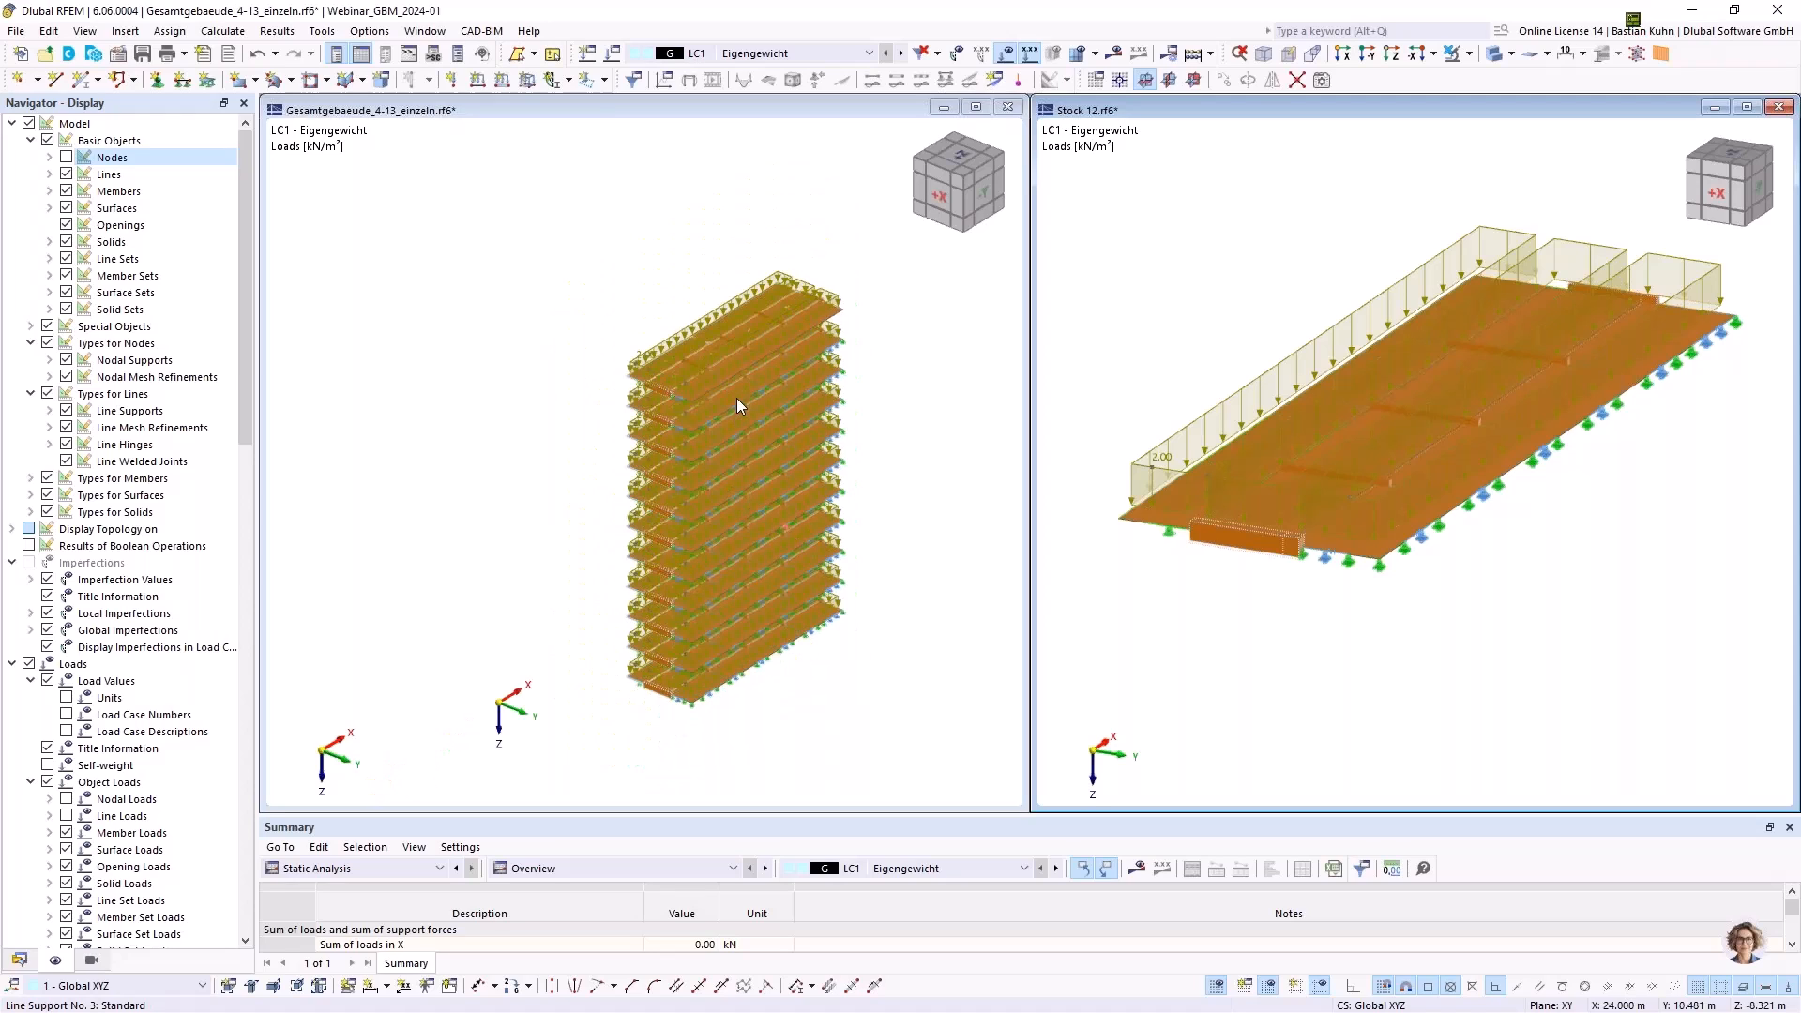
middle_click_drag(771, 424, 593, 309, "ctrl")
scroll(782, 337, "up", 3)
scroll(783, 343, "up", 2)
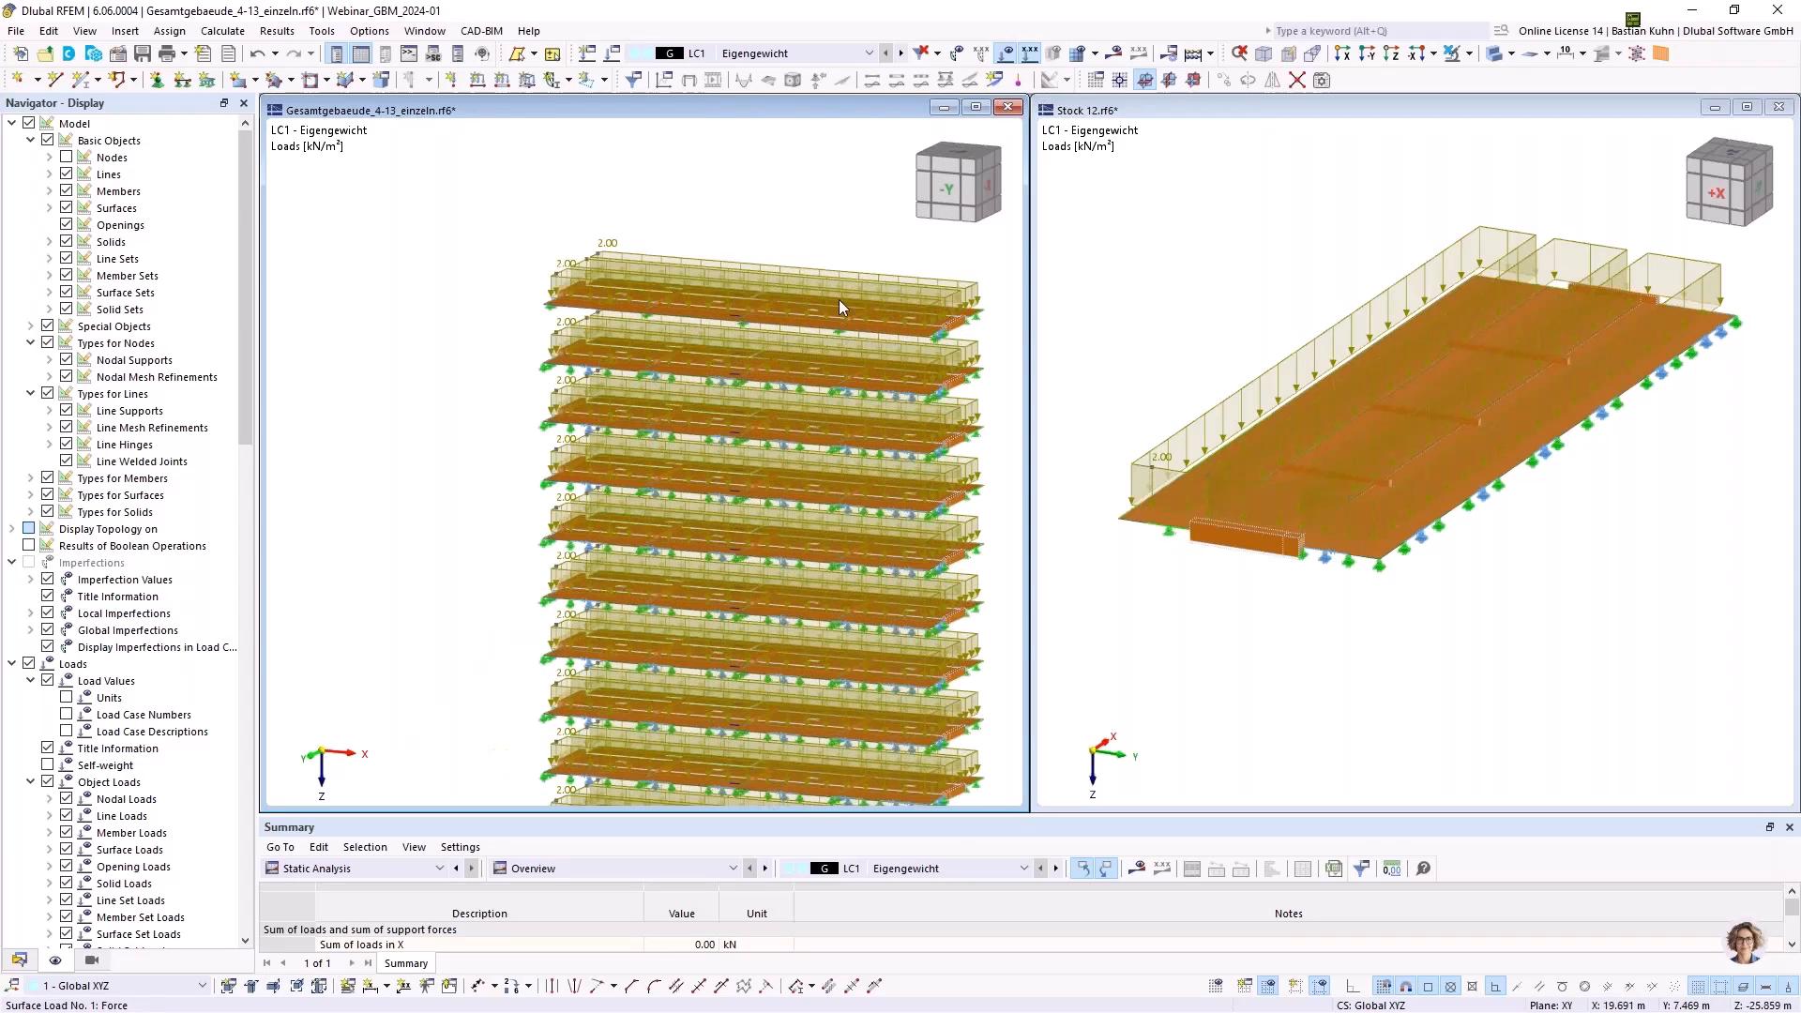
left_click(1345, 55)
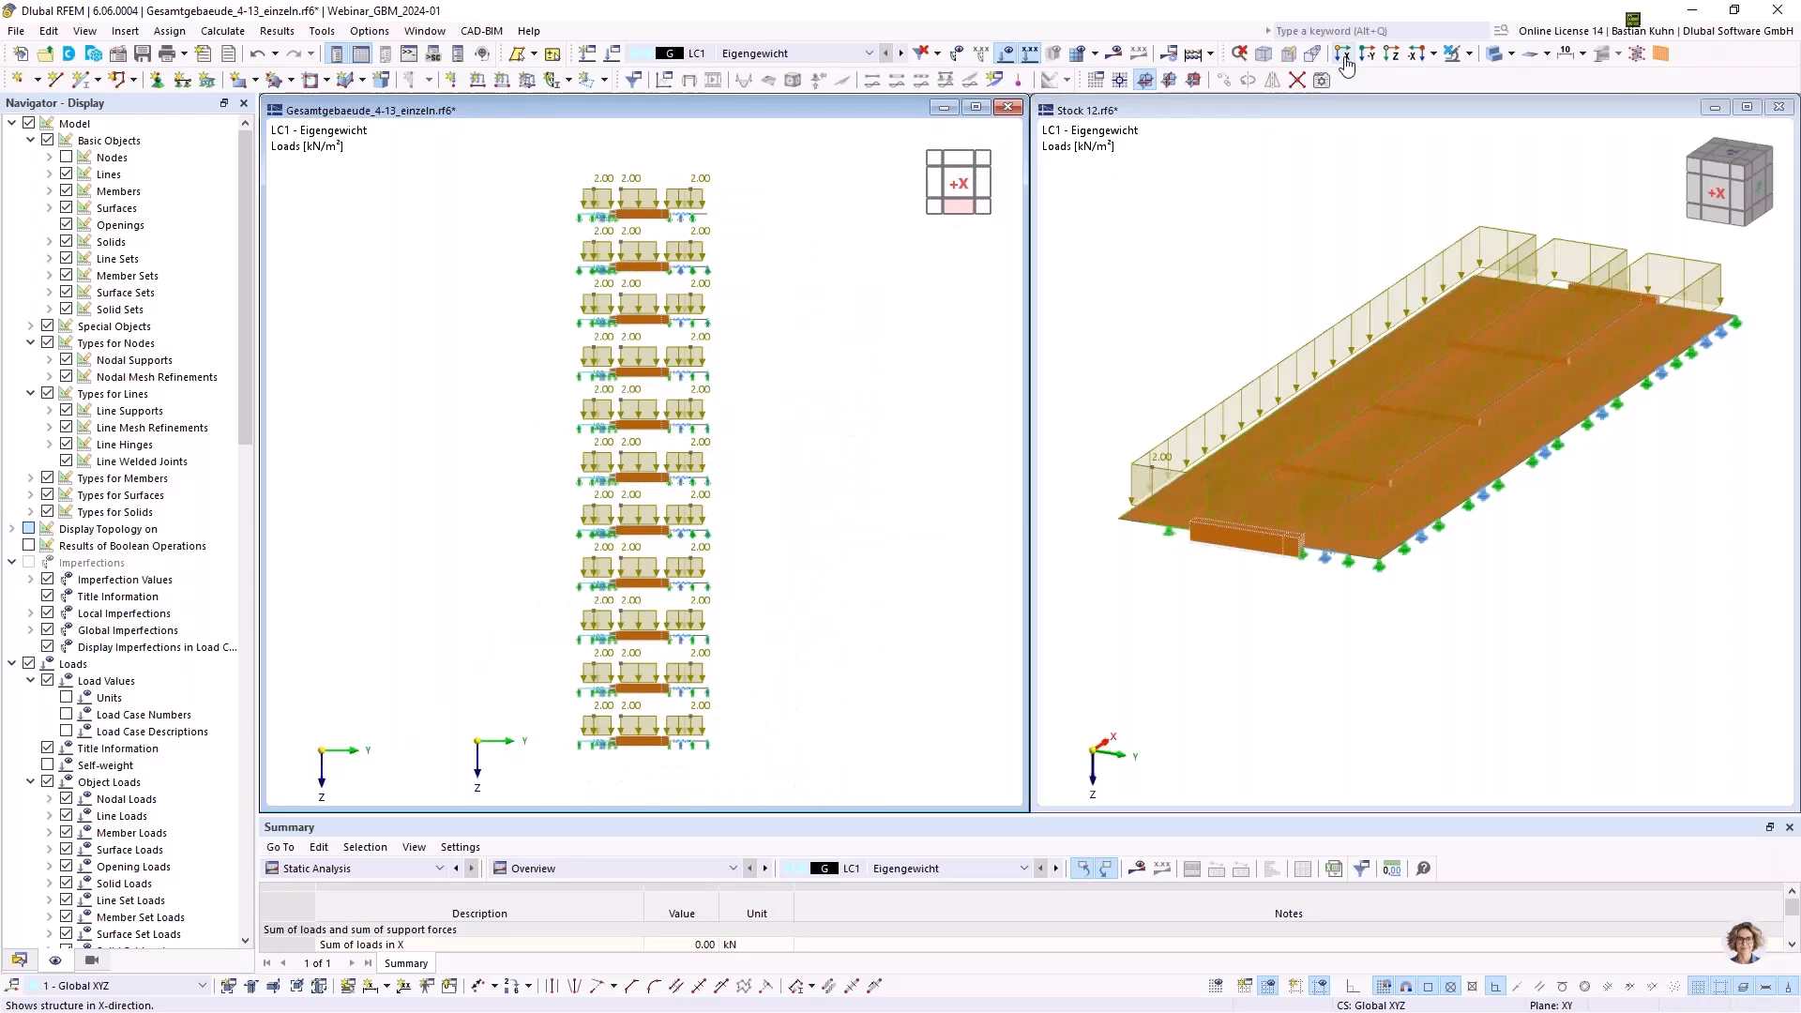
scroll(813, 261, "up", 2)
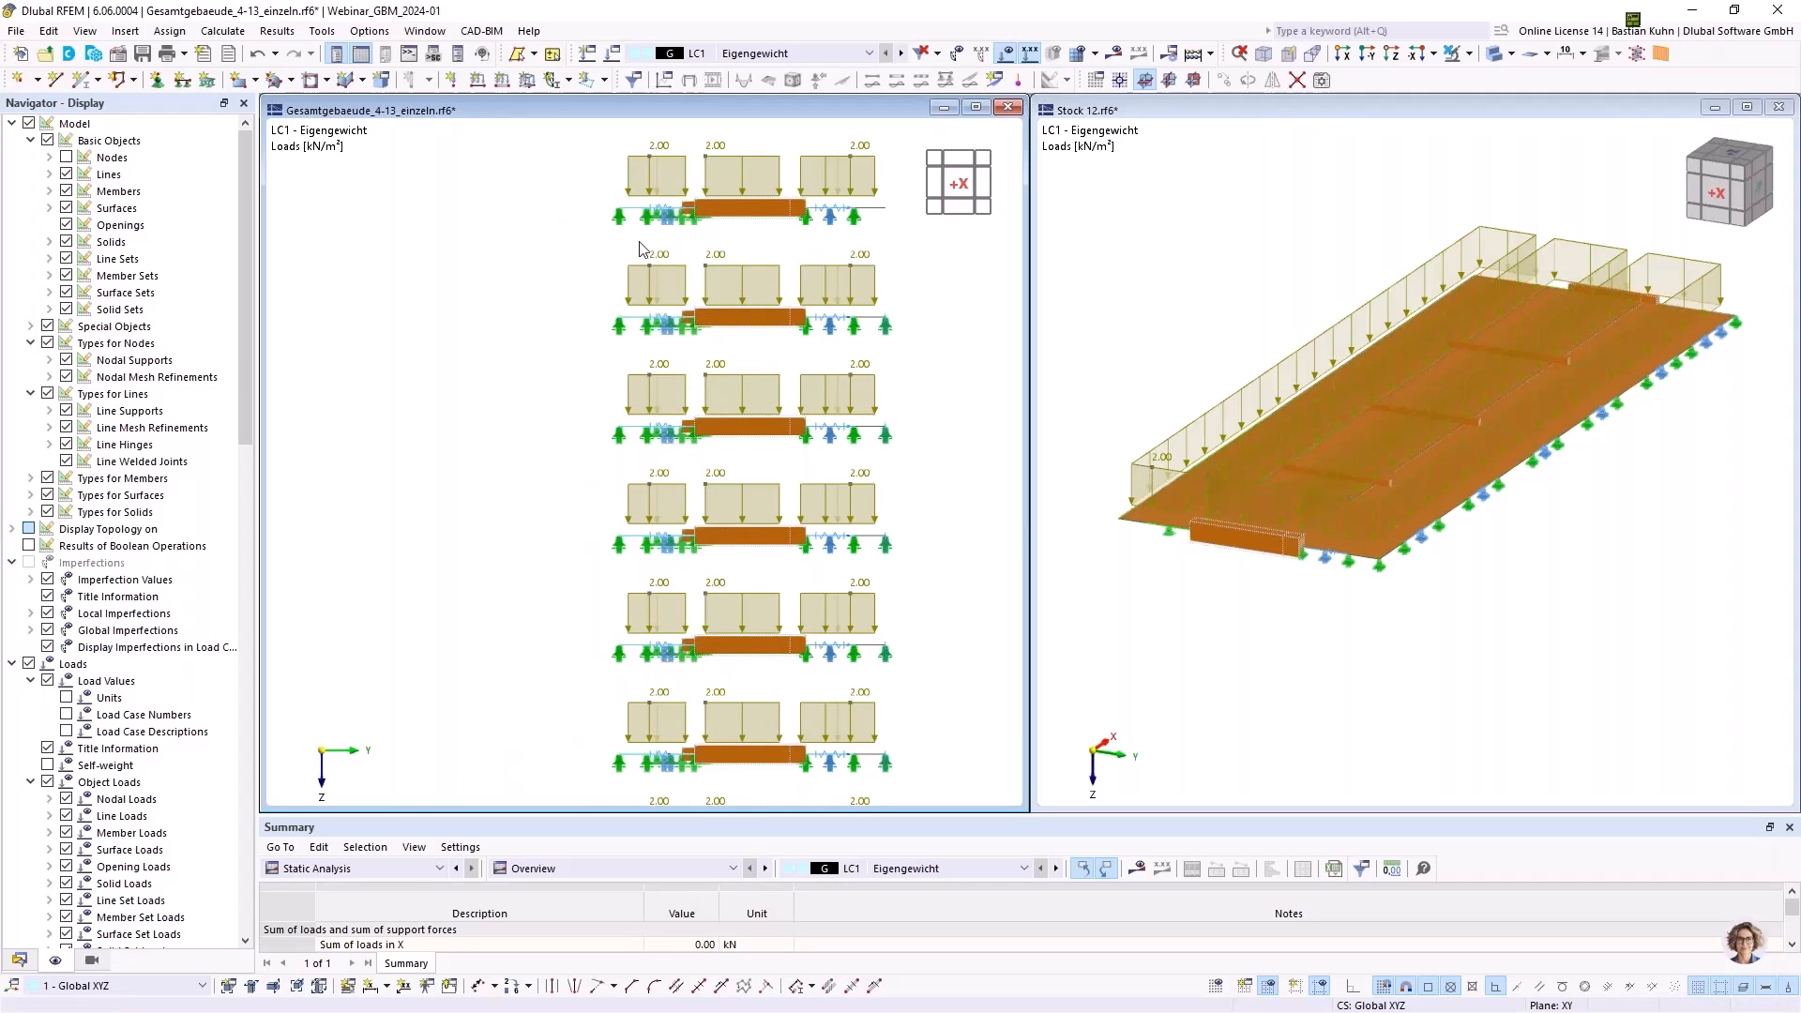
scroll(645, 680, "down", 3)
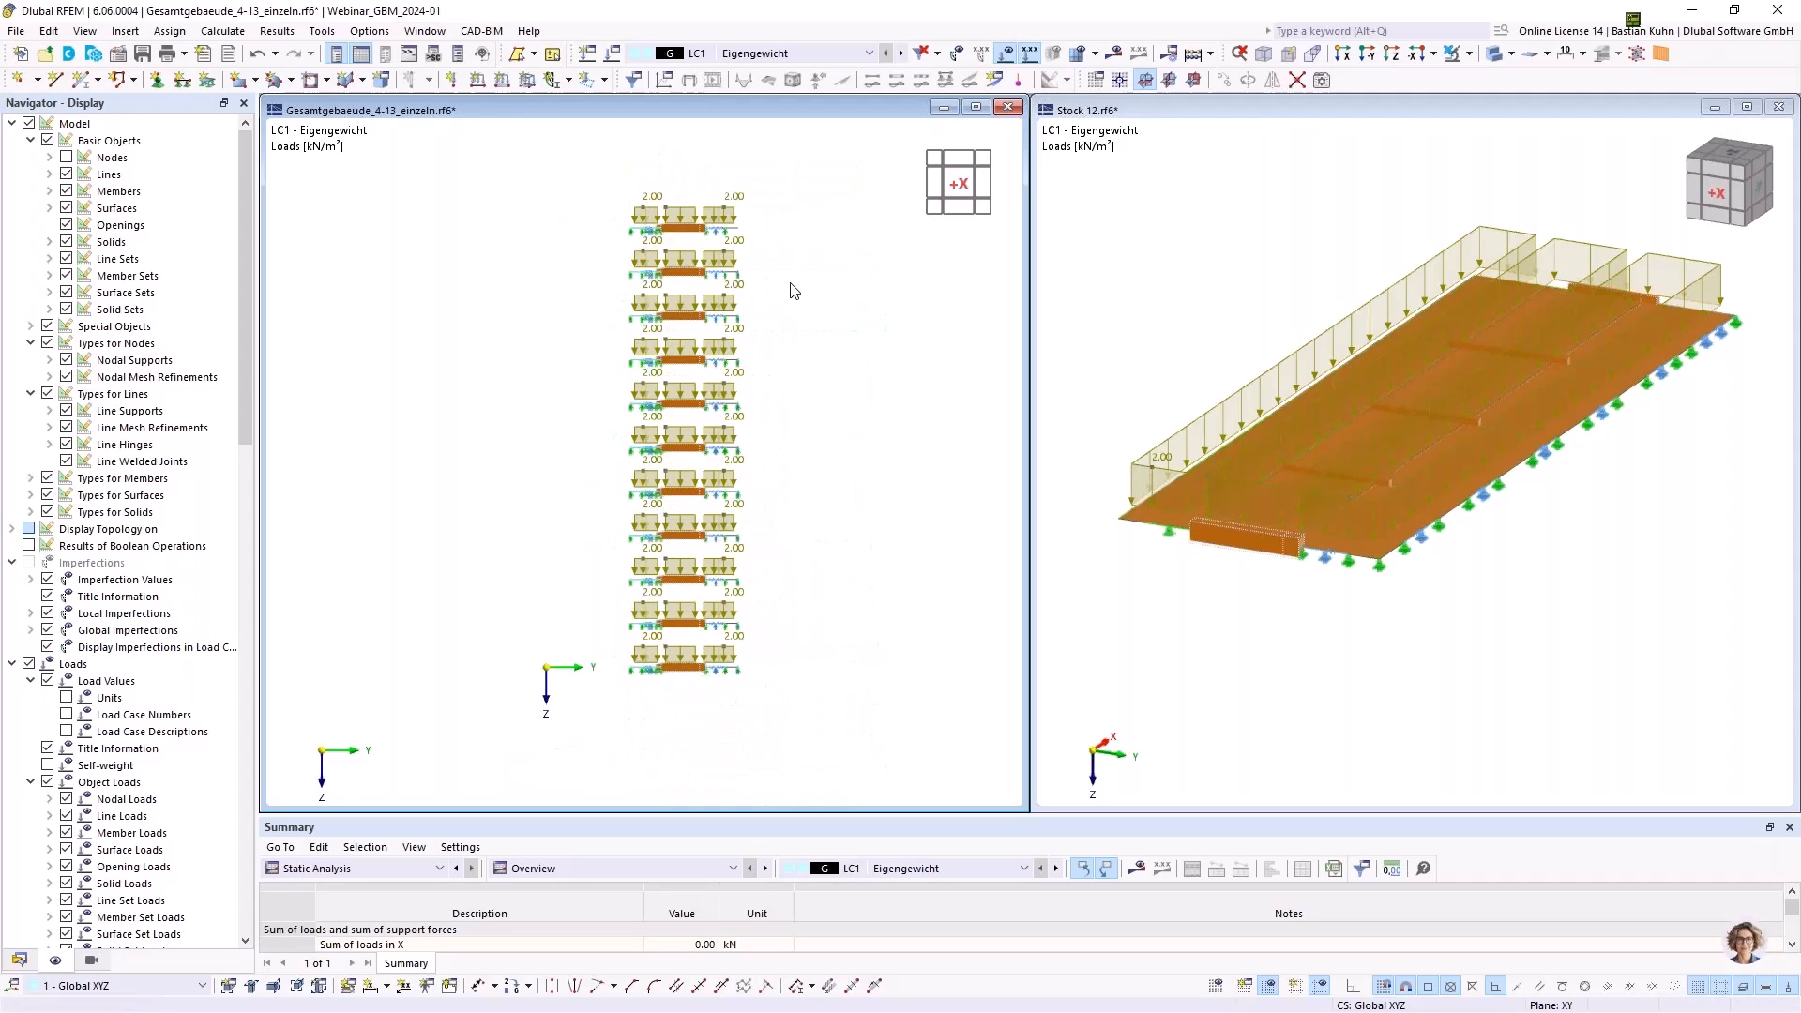
middle_click_drag(791, 291, 610, 267, "ctrl")
scroll(572, 249, "up", 5)
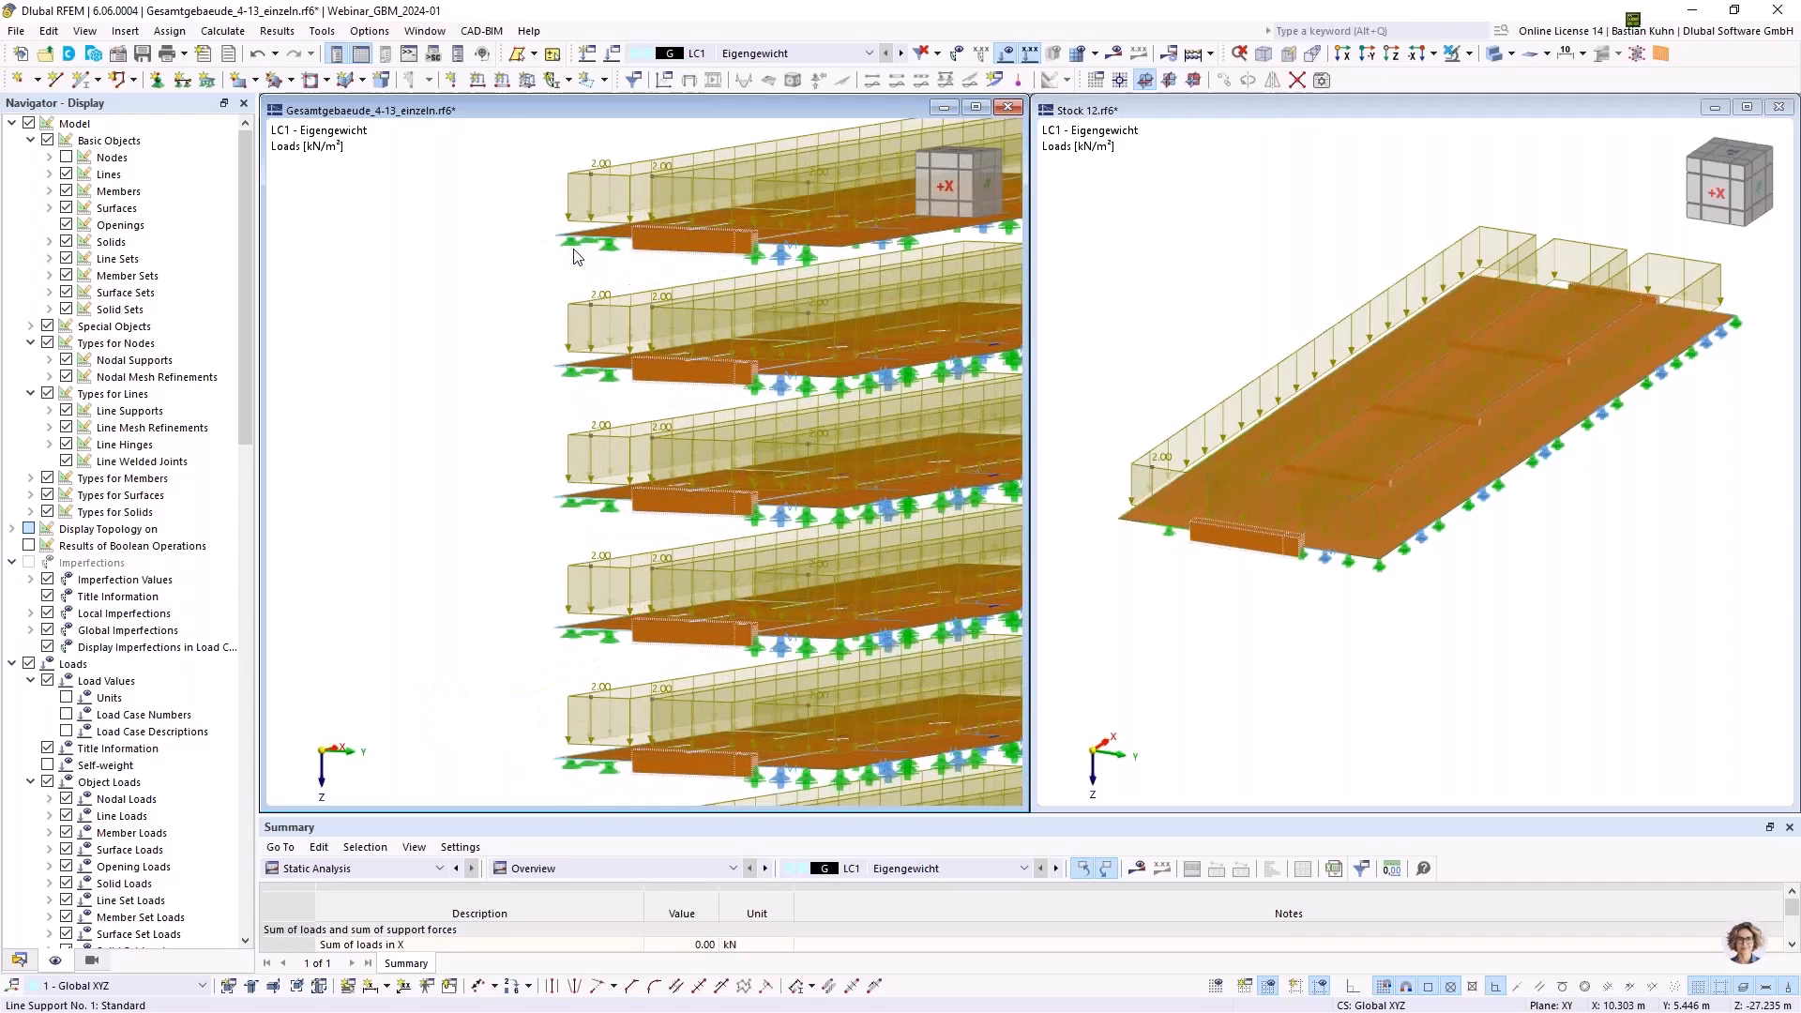
scroll(577, 257, "down", 6)
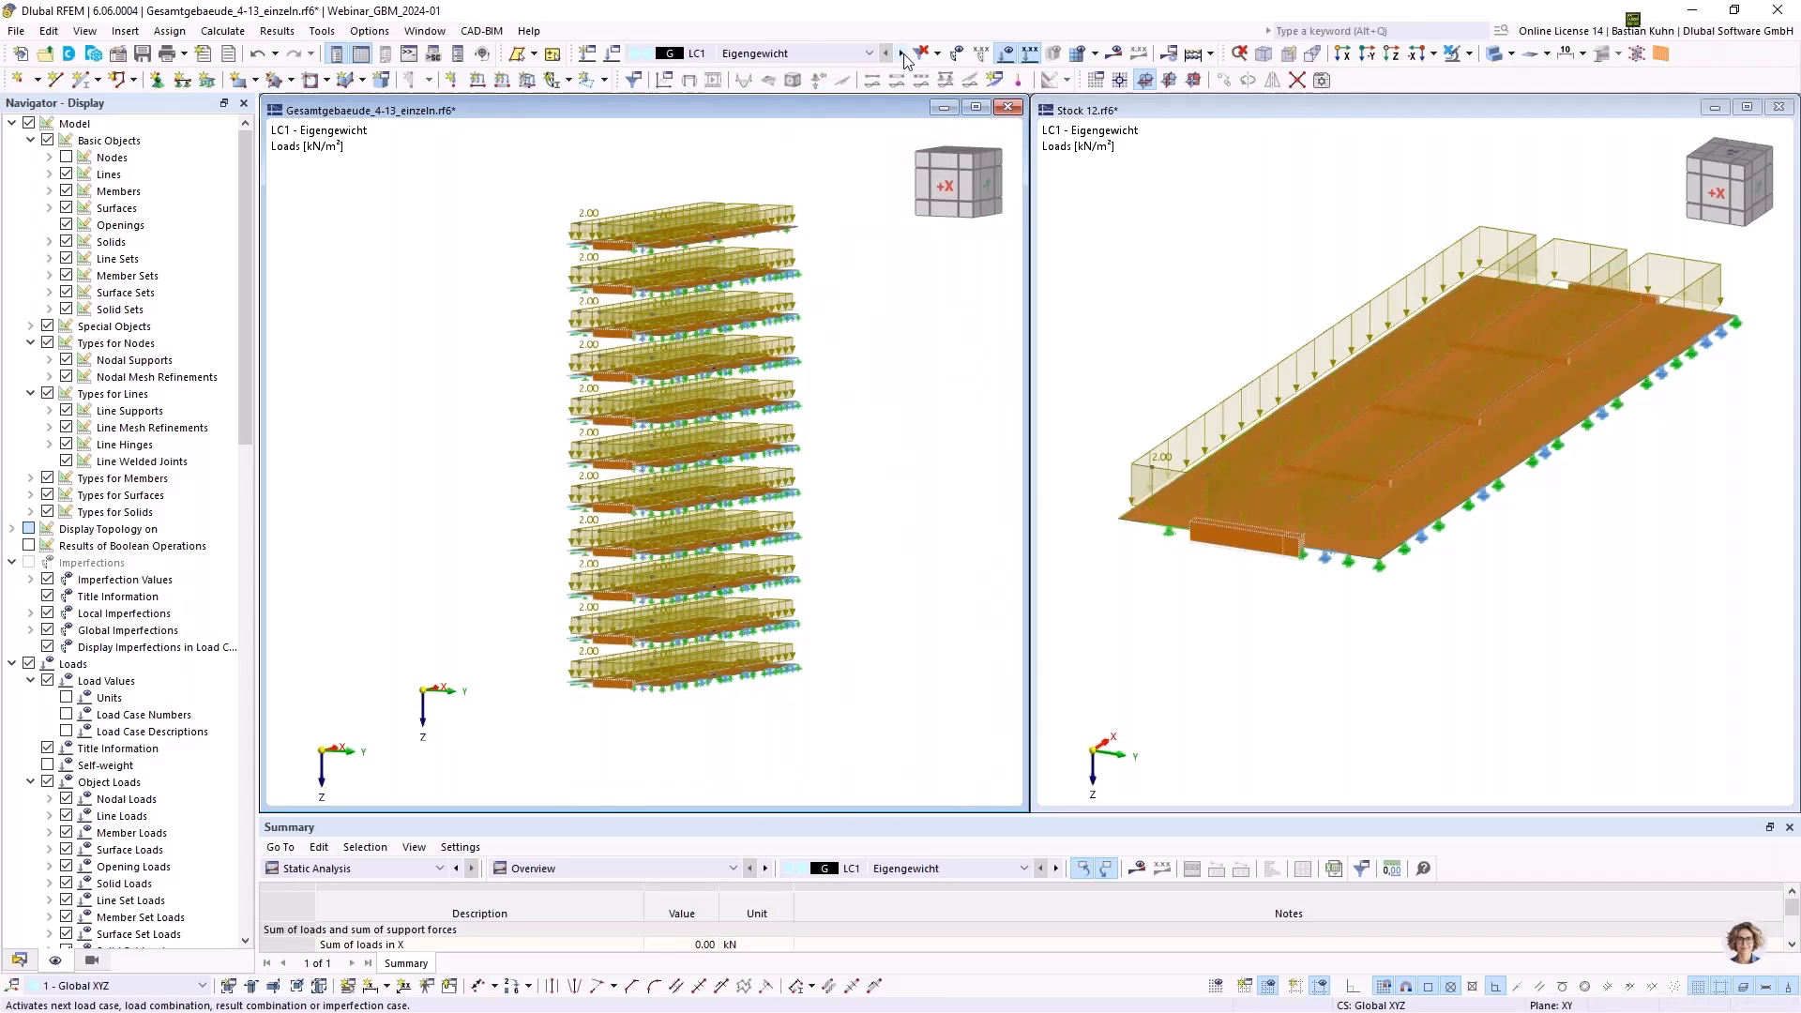
Switch the separated-floors model to LC2 - Wind and examine the wind line loads along the floor edges from both sides
left_click(903, 54)
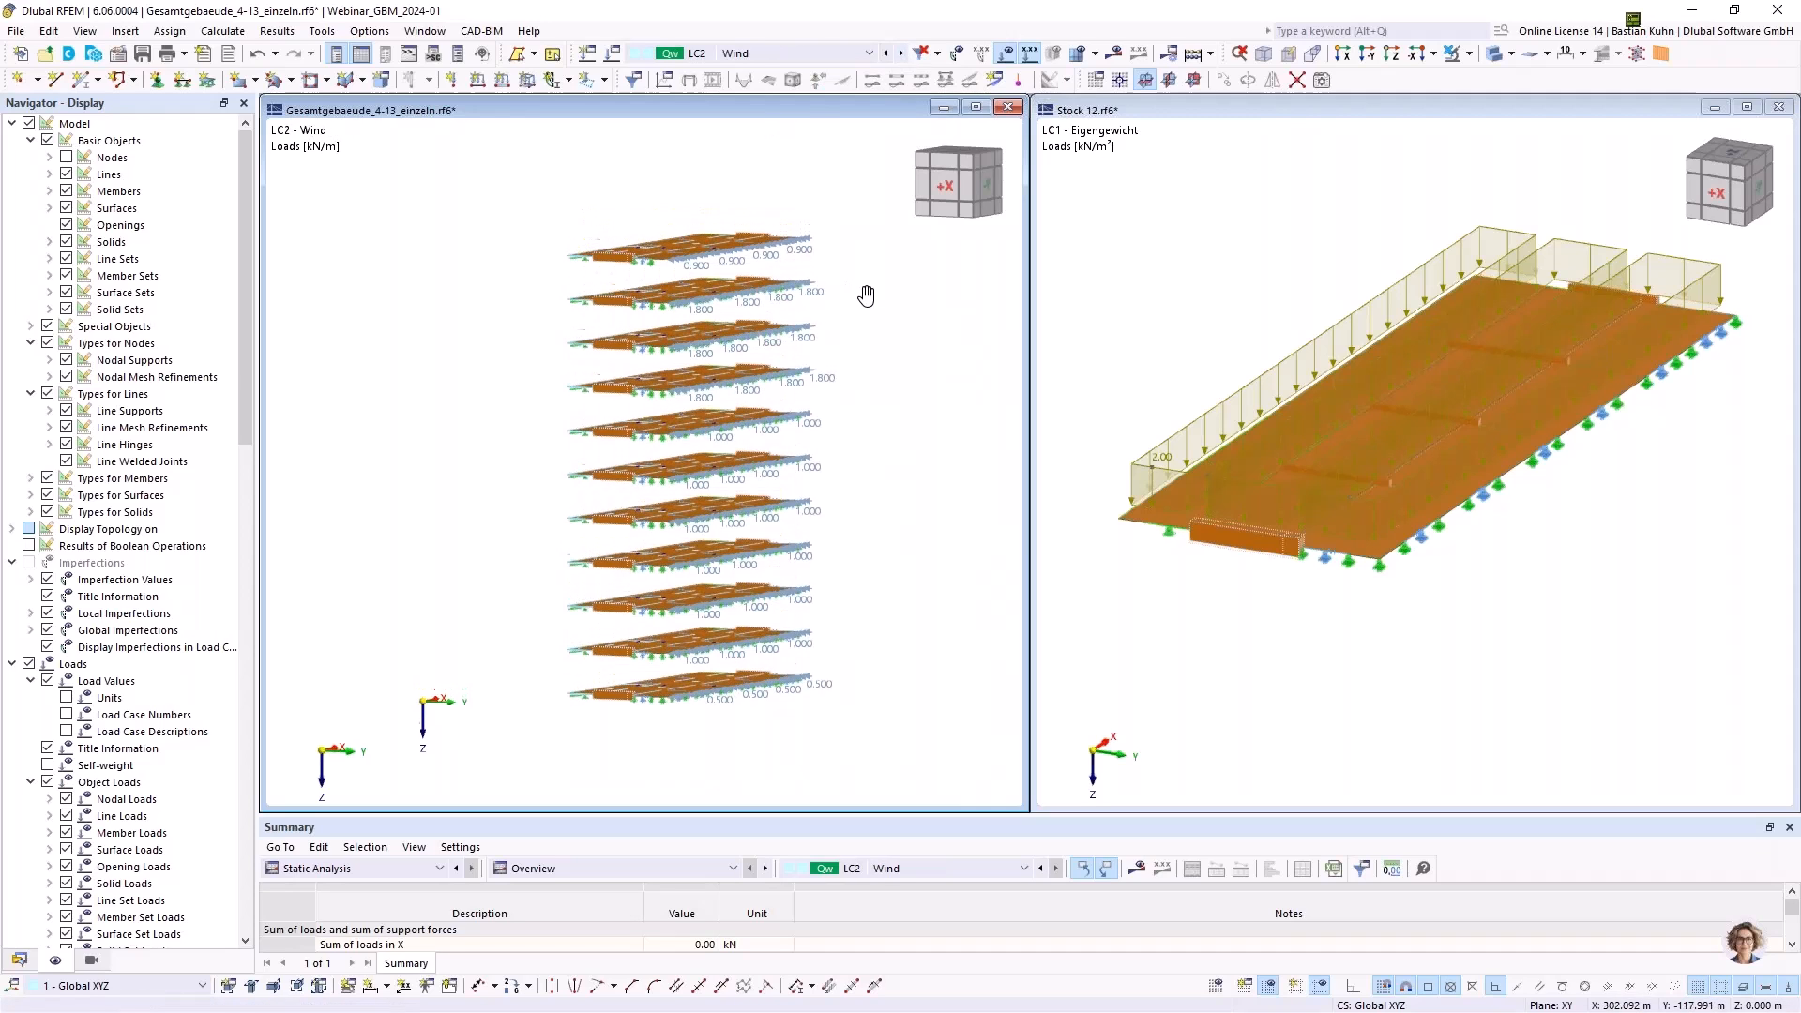
middle_click_drag(866, 295, 325, 328, "ctrl")
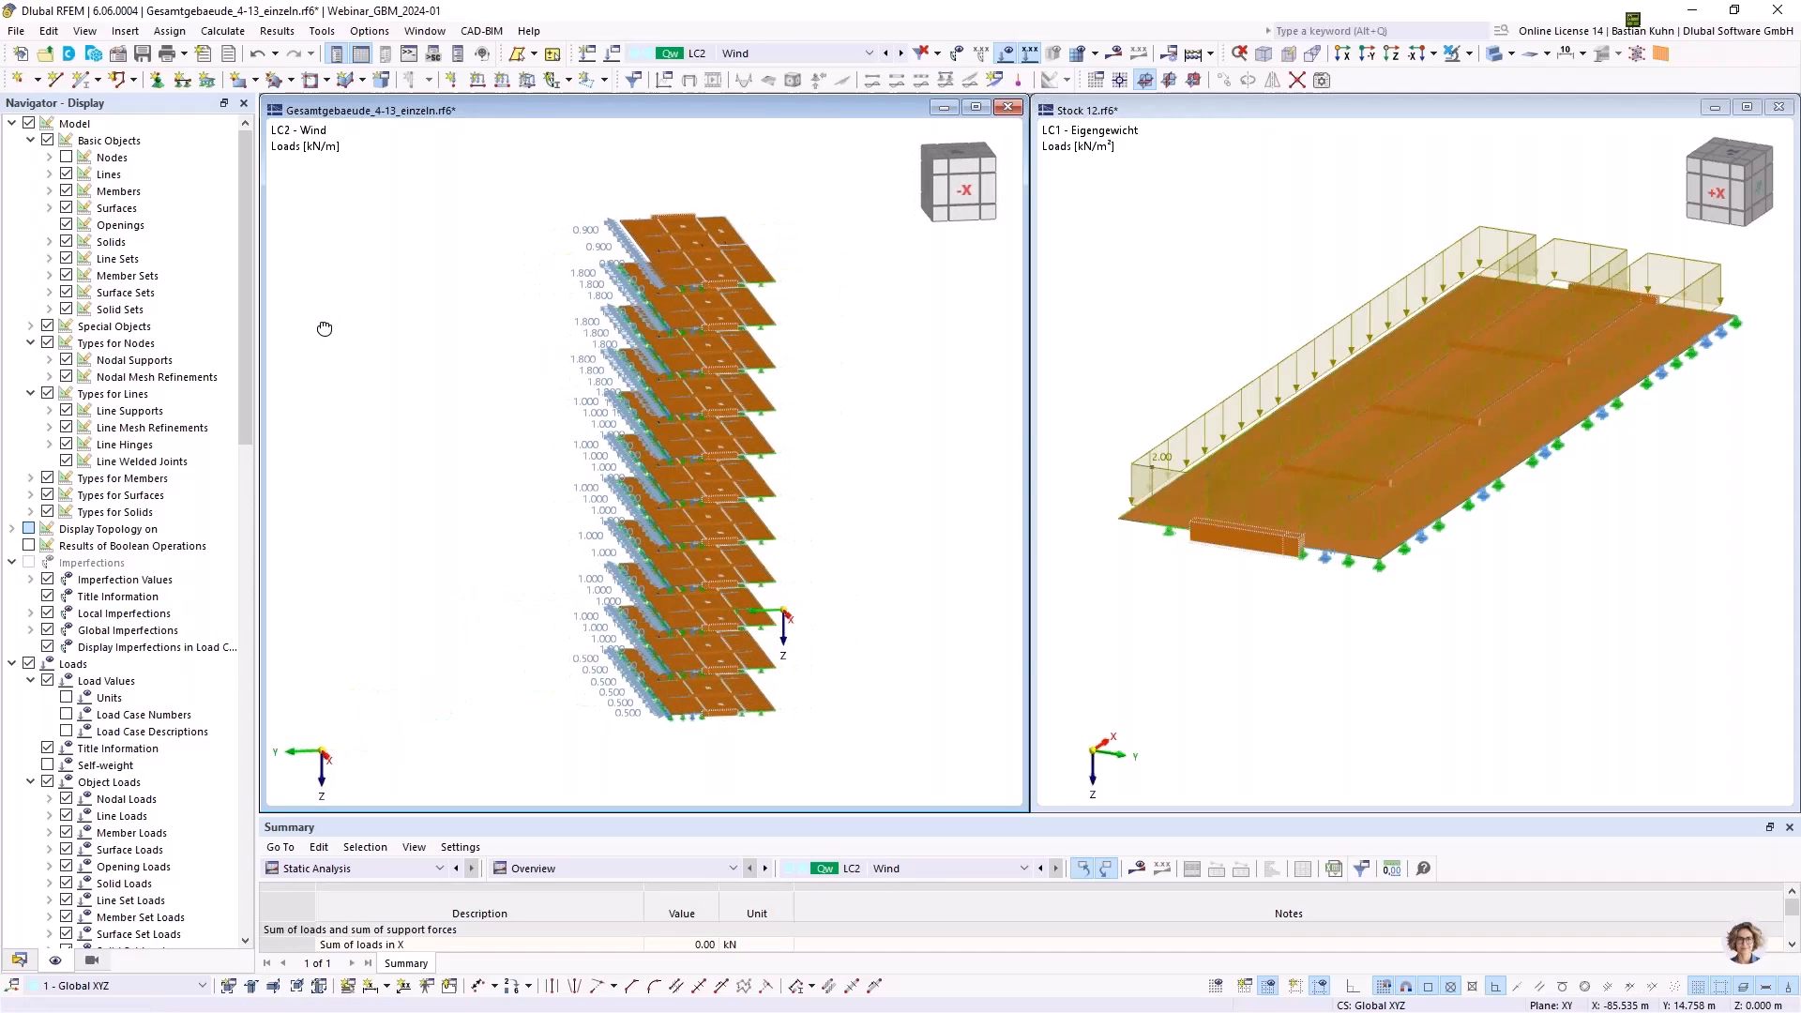
middle_click_drag(447, 352, 745, 306, "ctrl")
scroll(690, 272, "up", 2)
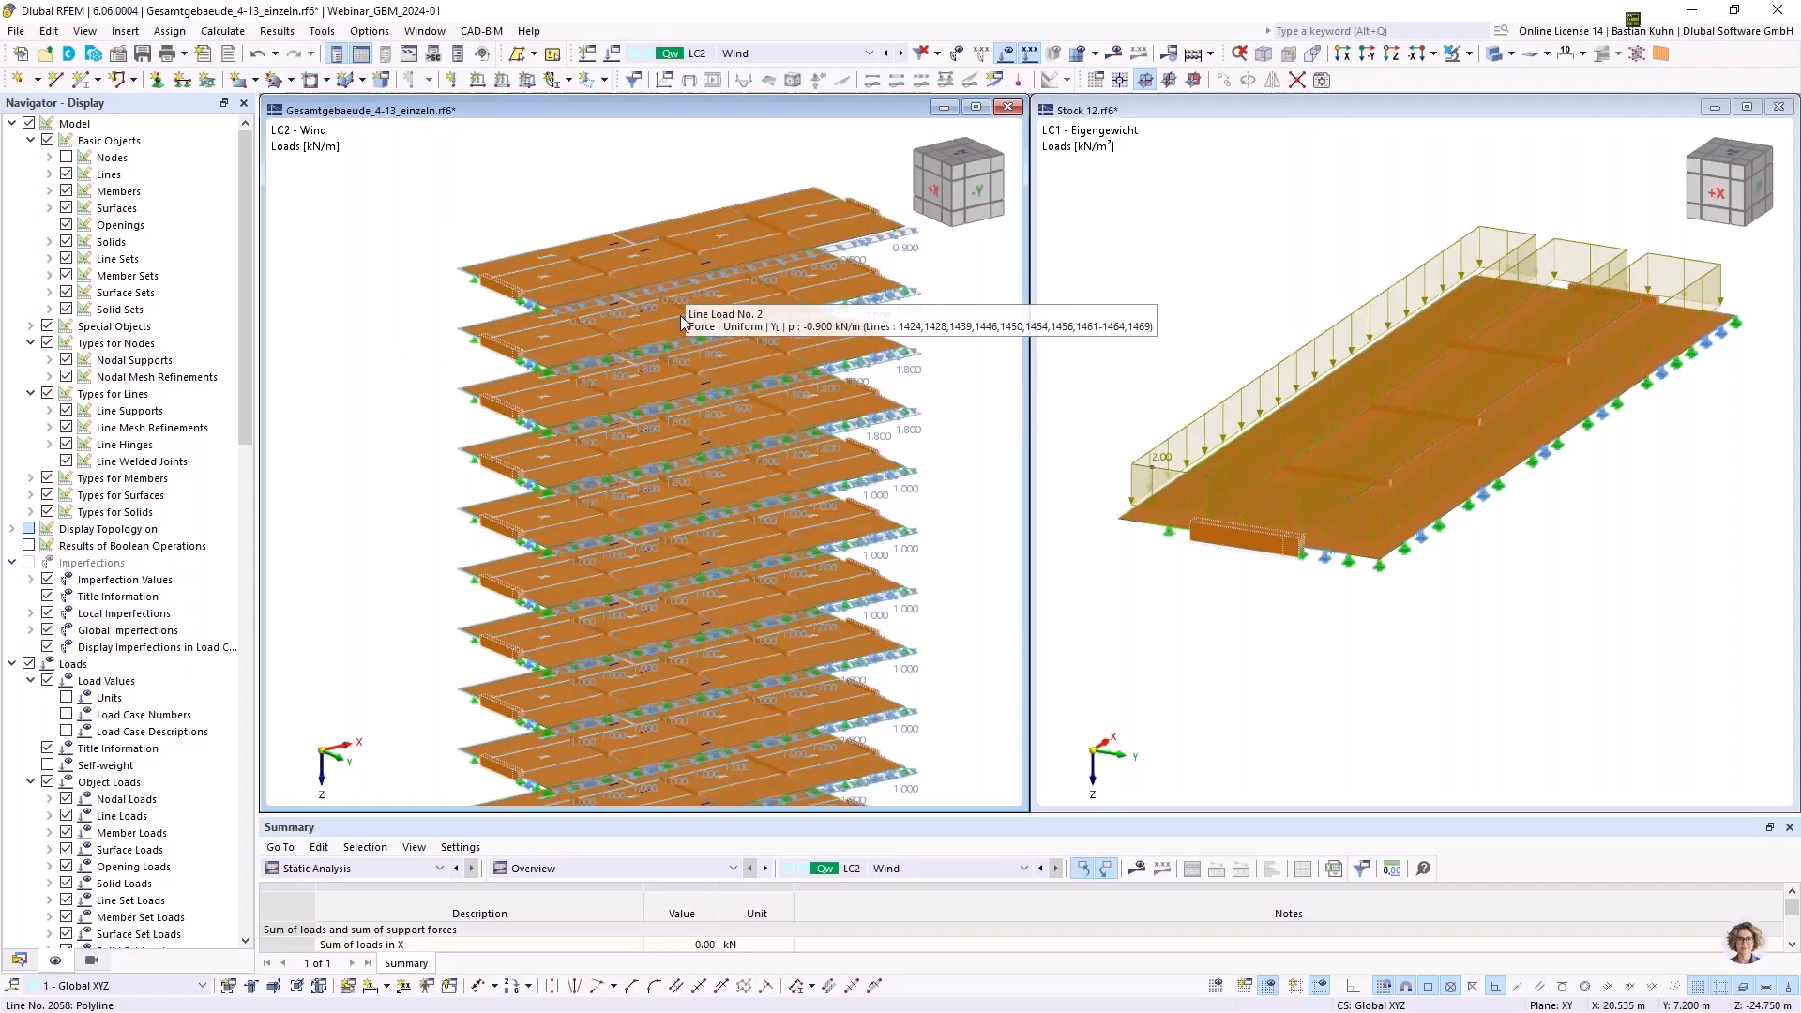
scroll(526, 296, "up", 4)
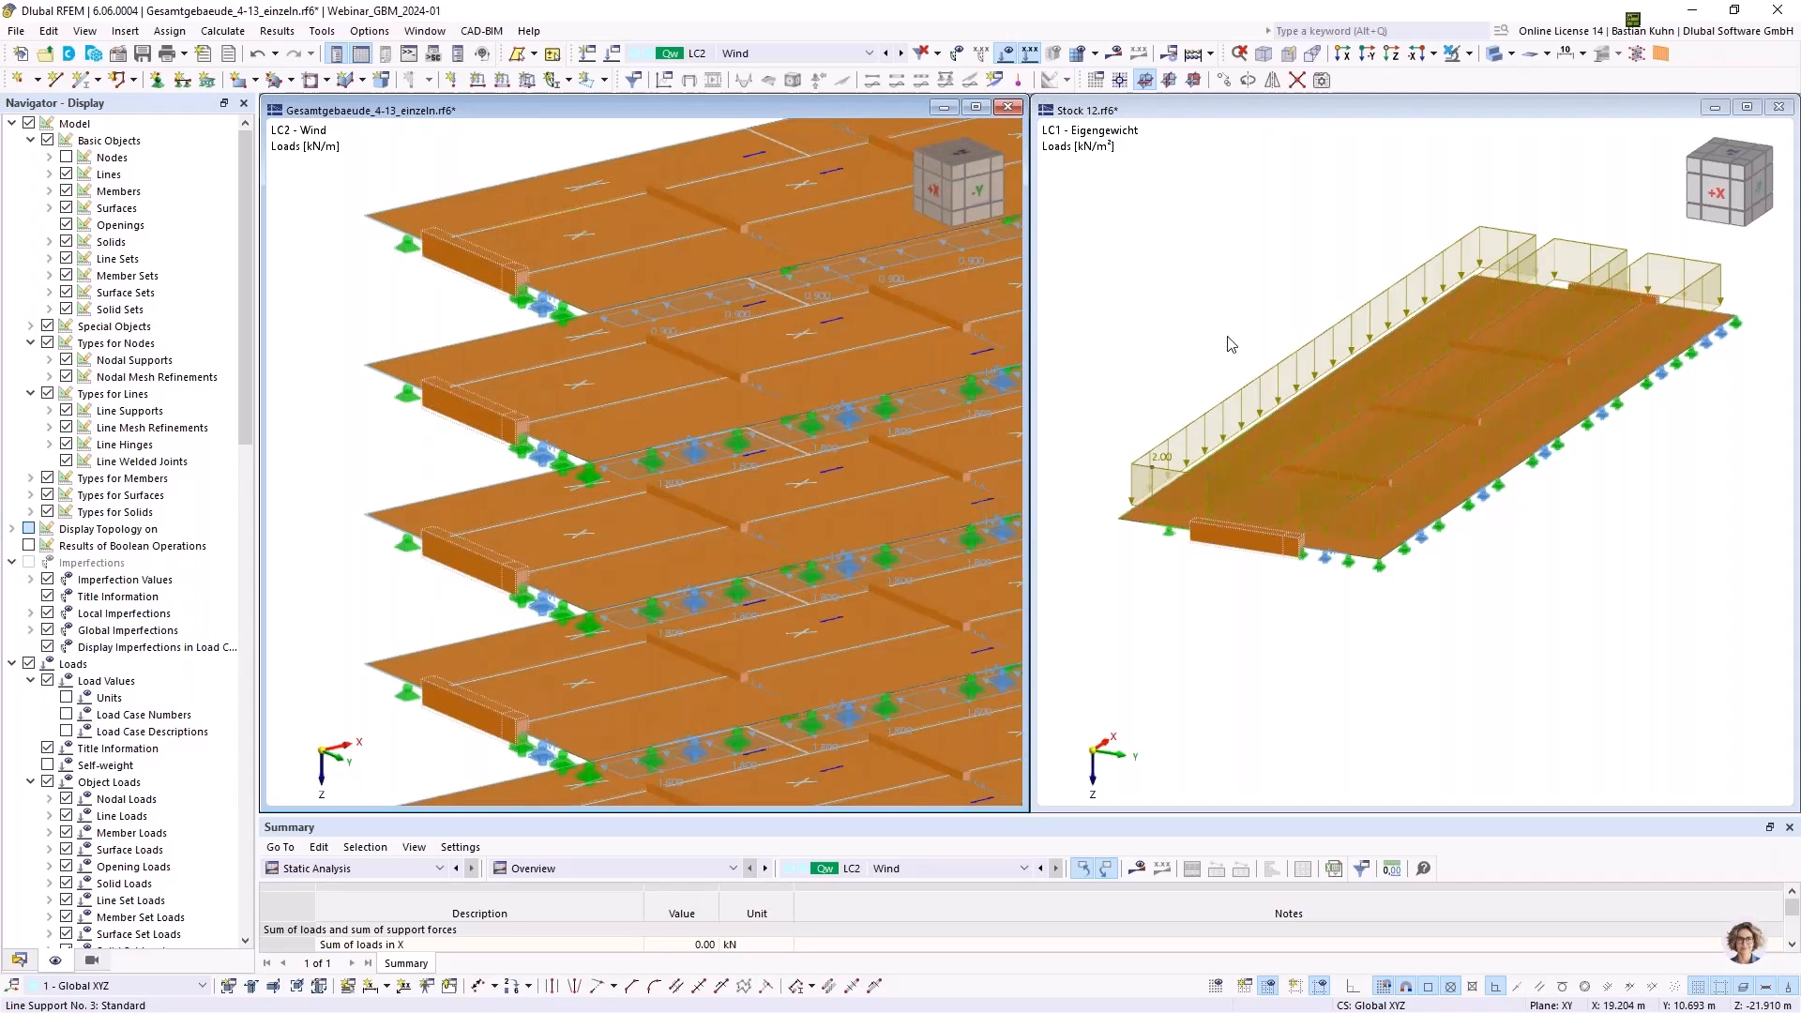
Open the S13 support reaction import wizard of Stock 12 and view the models available for connection in the Webinar_GBM_2024-01 project
left_click(1257, 239)
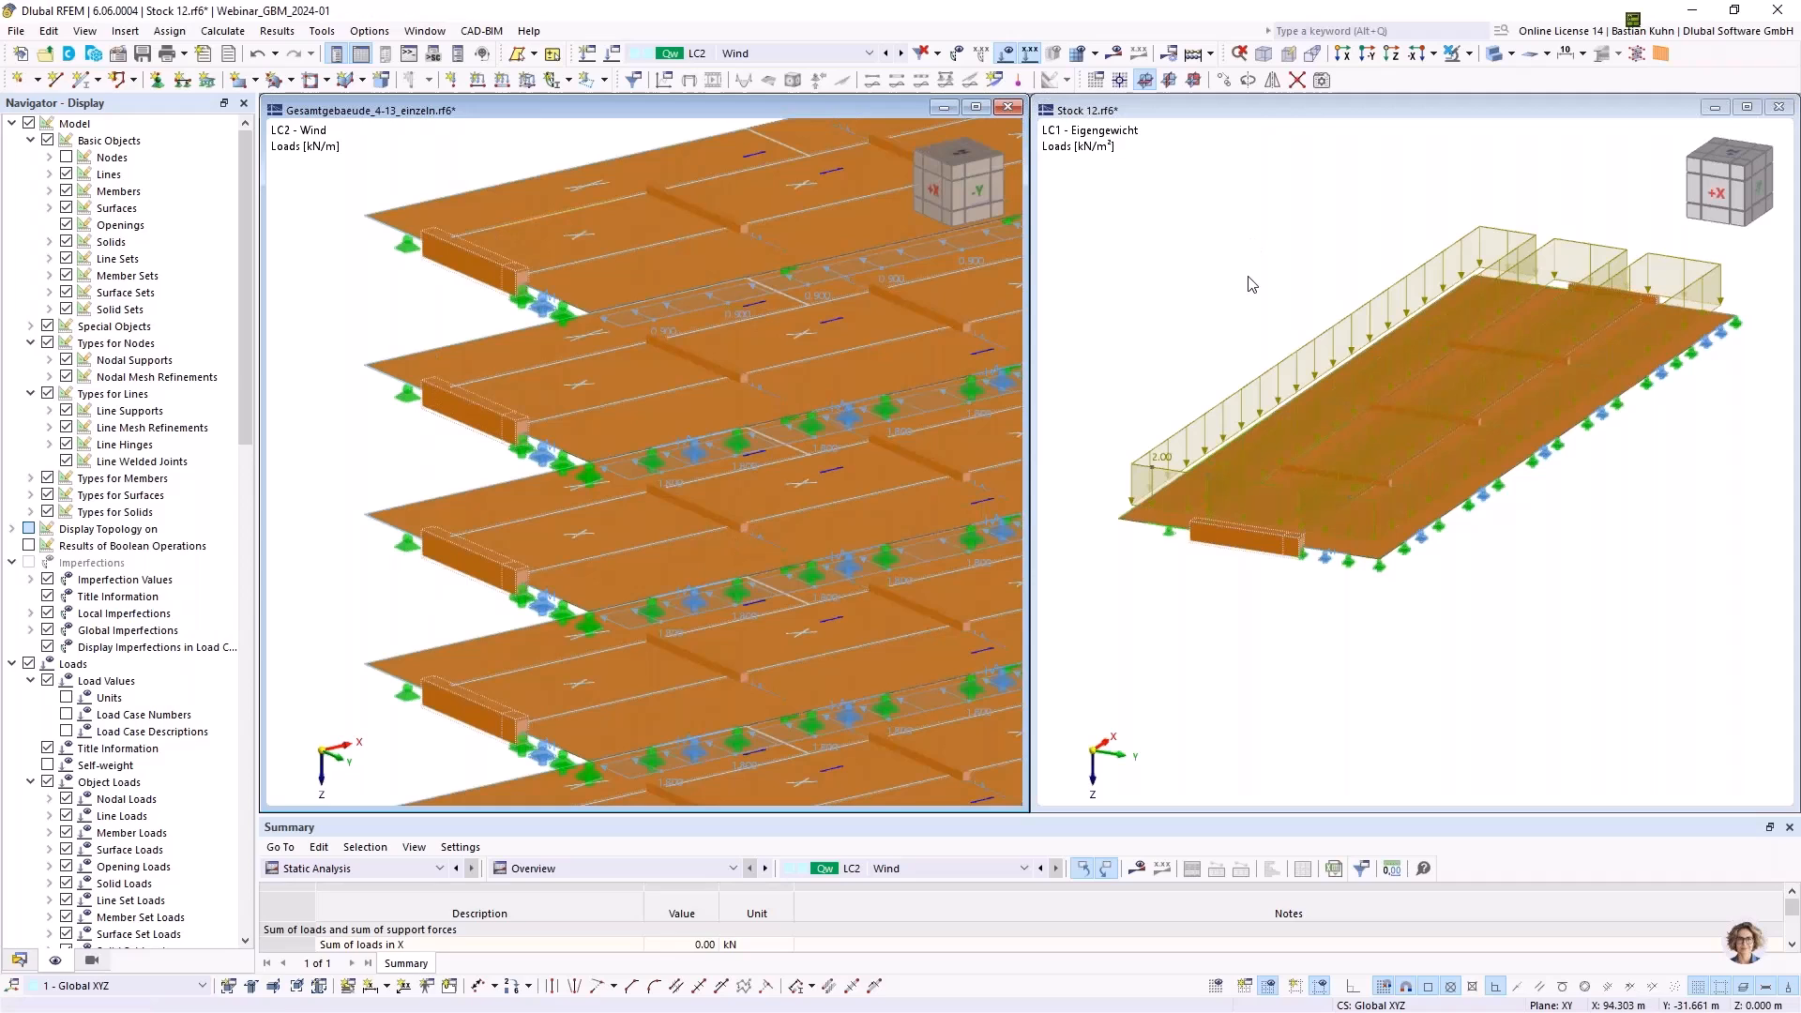
scroll(1253, 284, "down", 1)
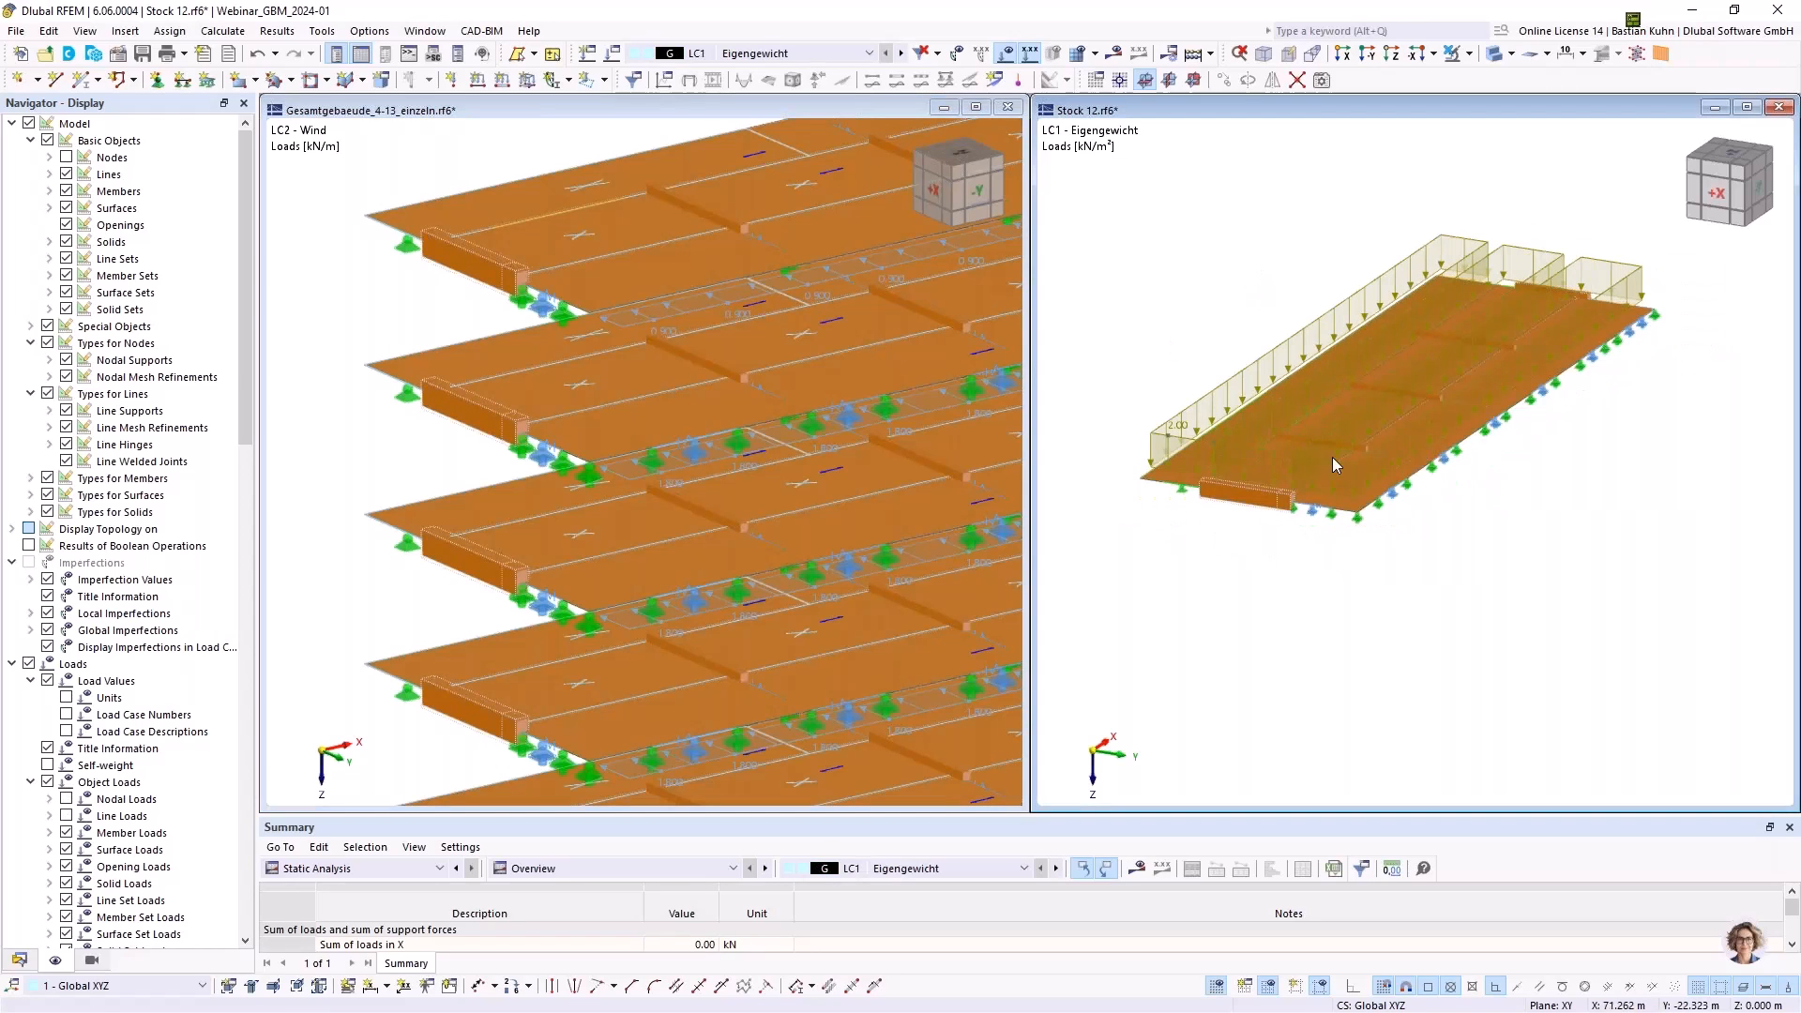
left_click(19, 960)
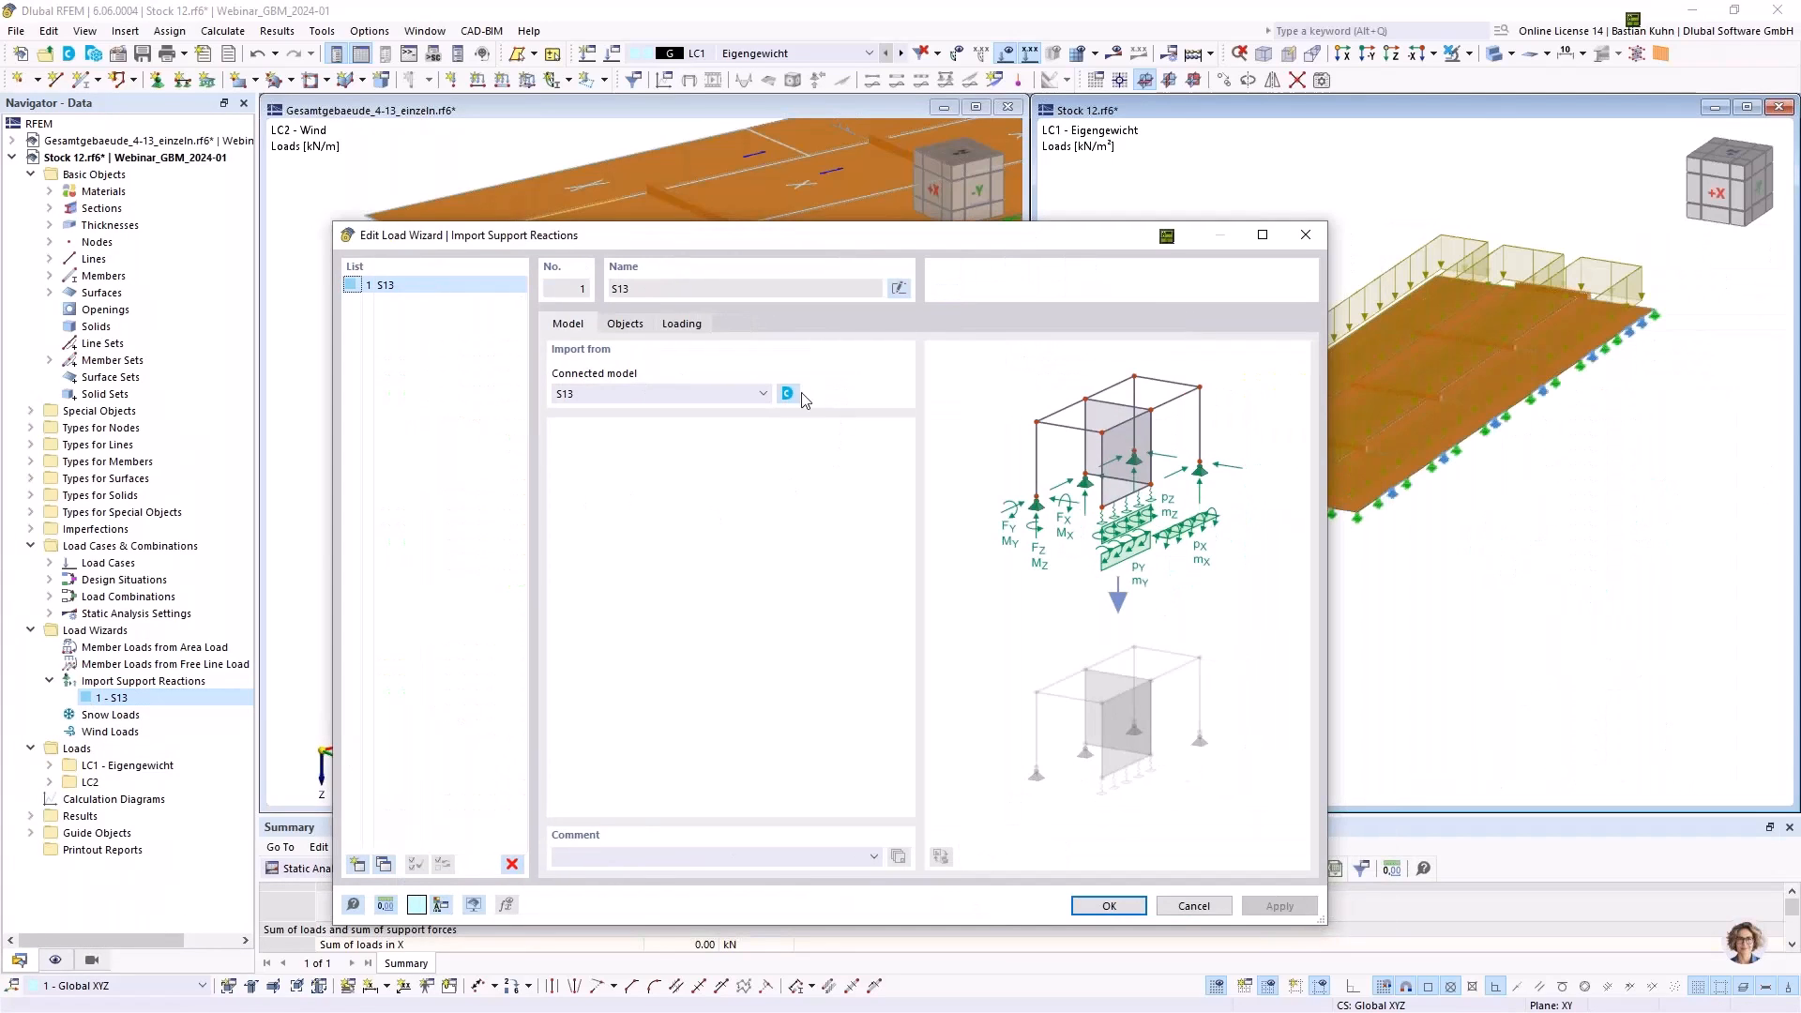
left_click(791, 393)
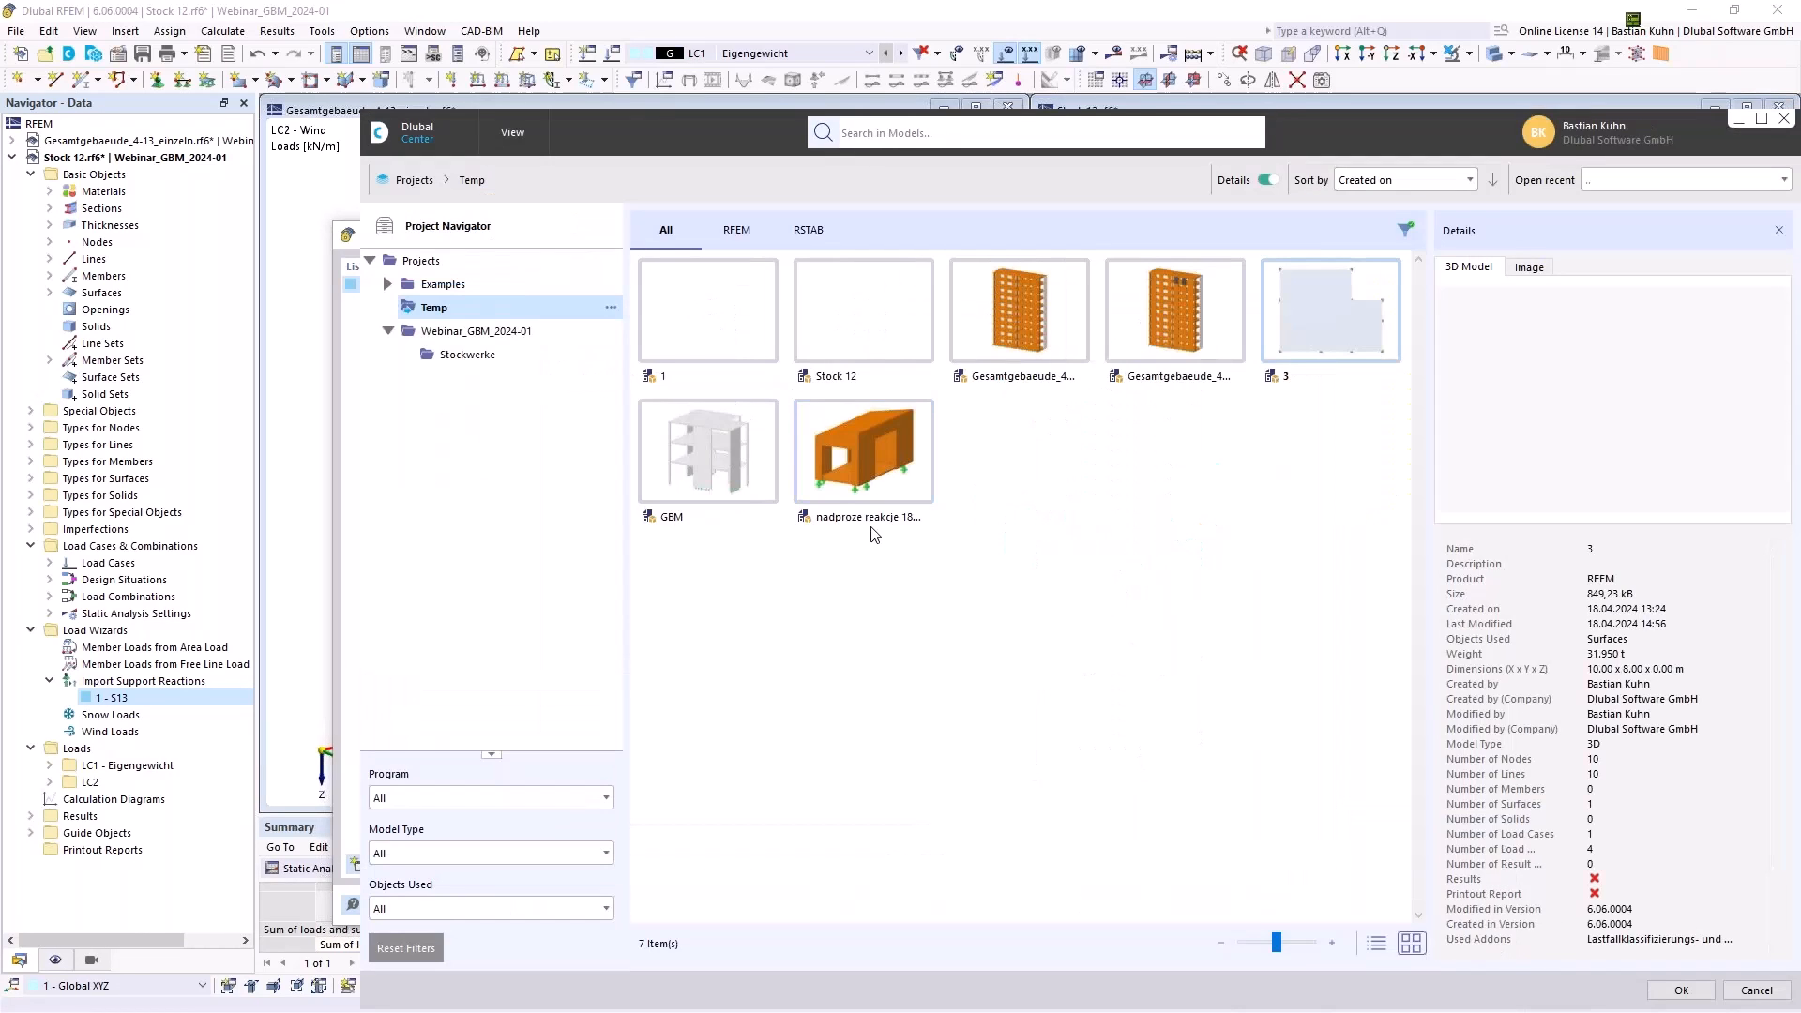
left_click(466, 331)
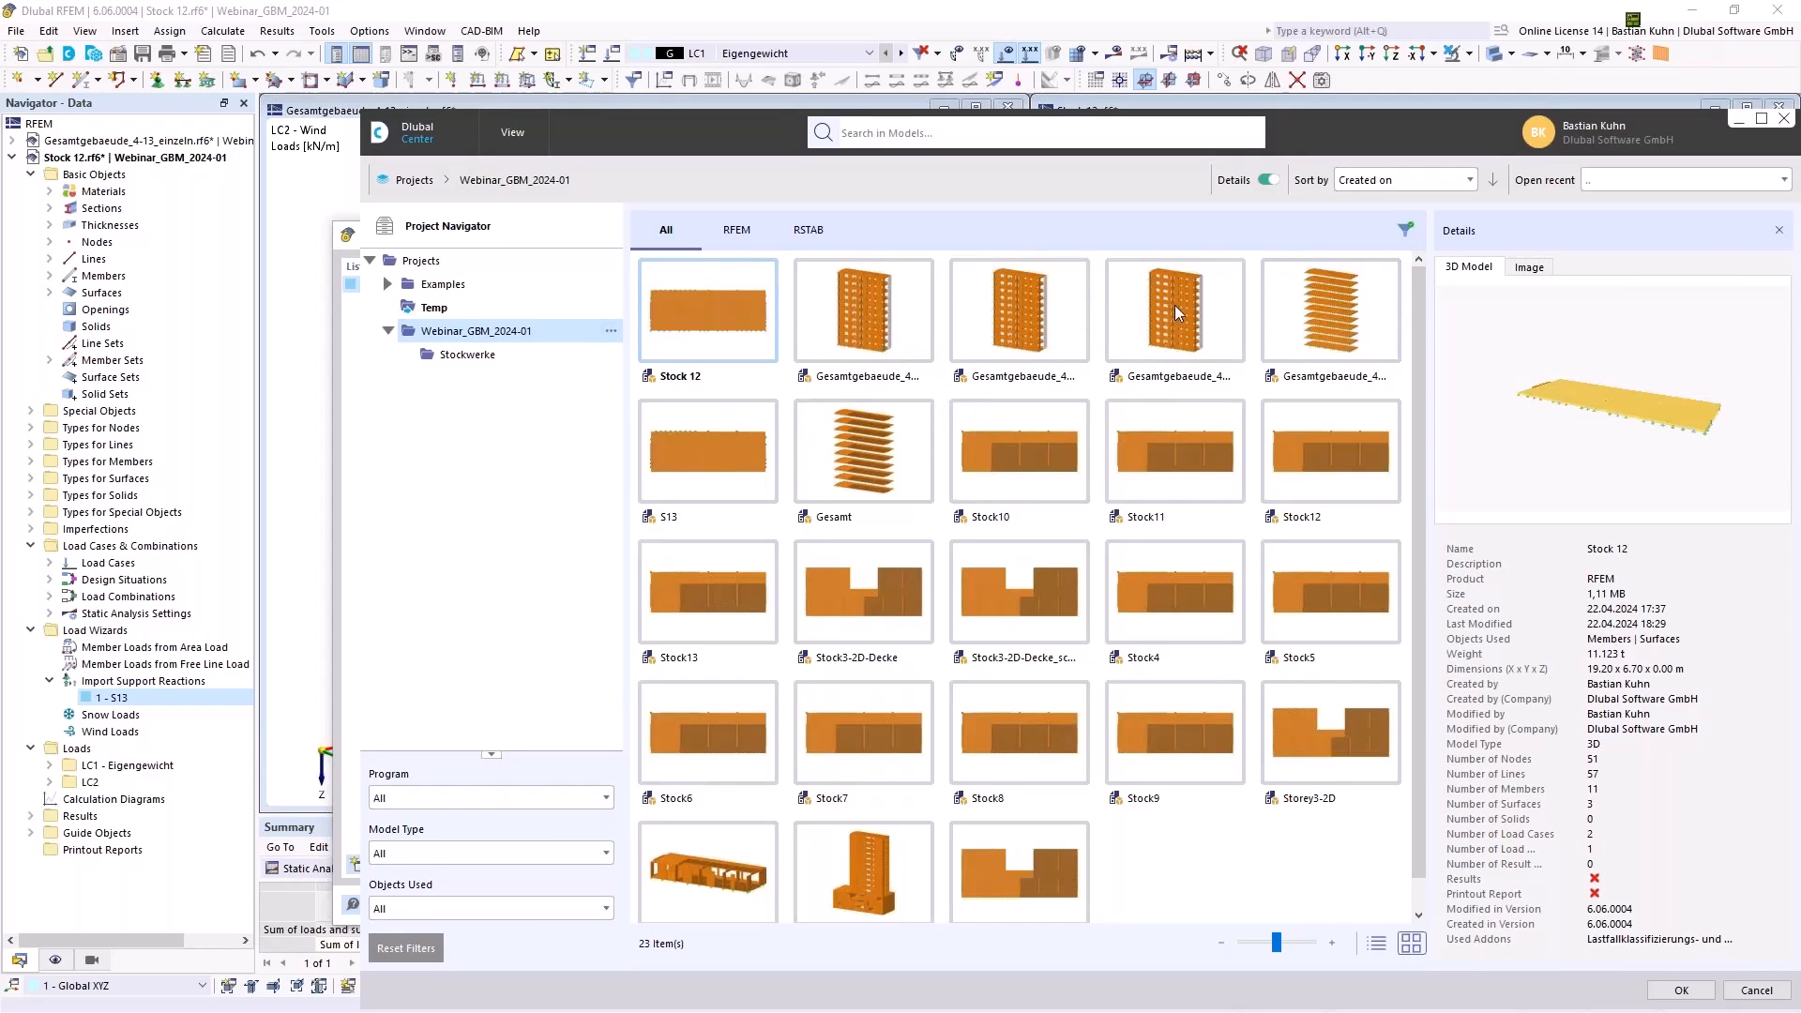
left_click(1784, 118)
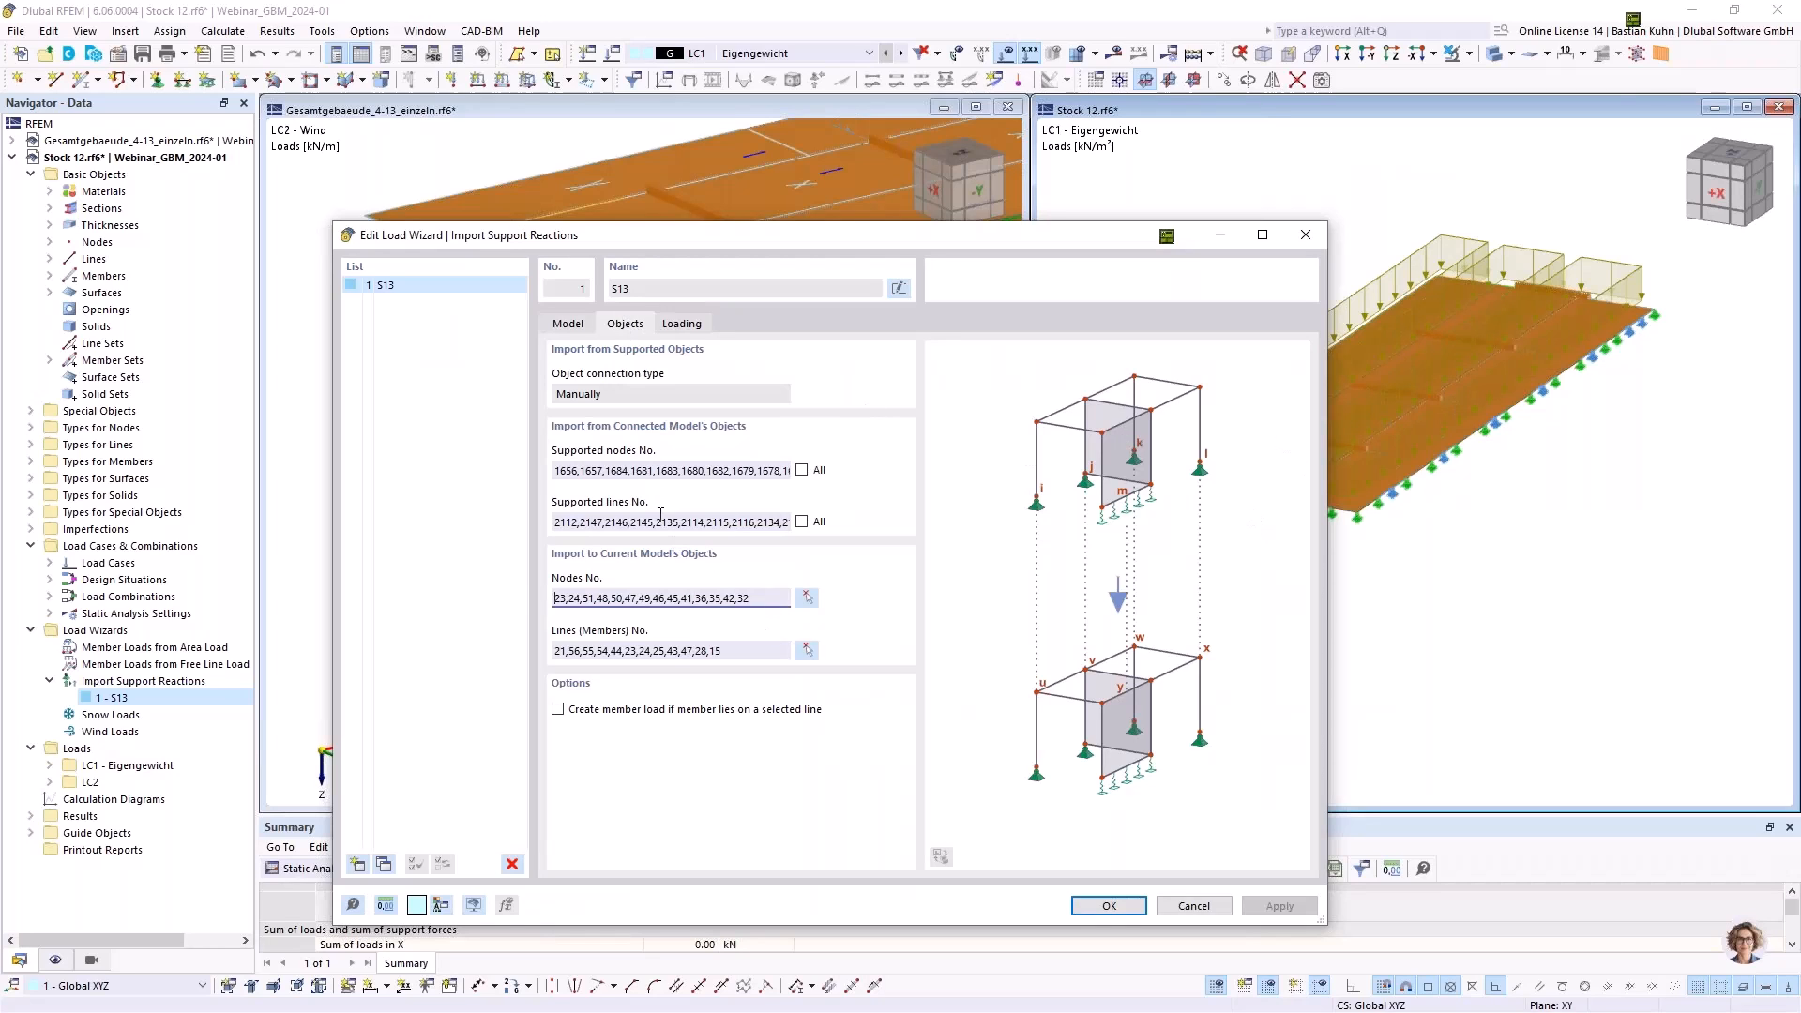
Examine the supported nodes and lines of the connected model and their target nodes and lines in the S13 import wizard
left_click(640, 475)
left_click_drag(758, 249, 1382, 241)
left_click(1216, 513)
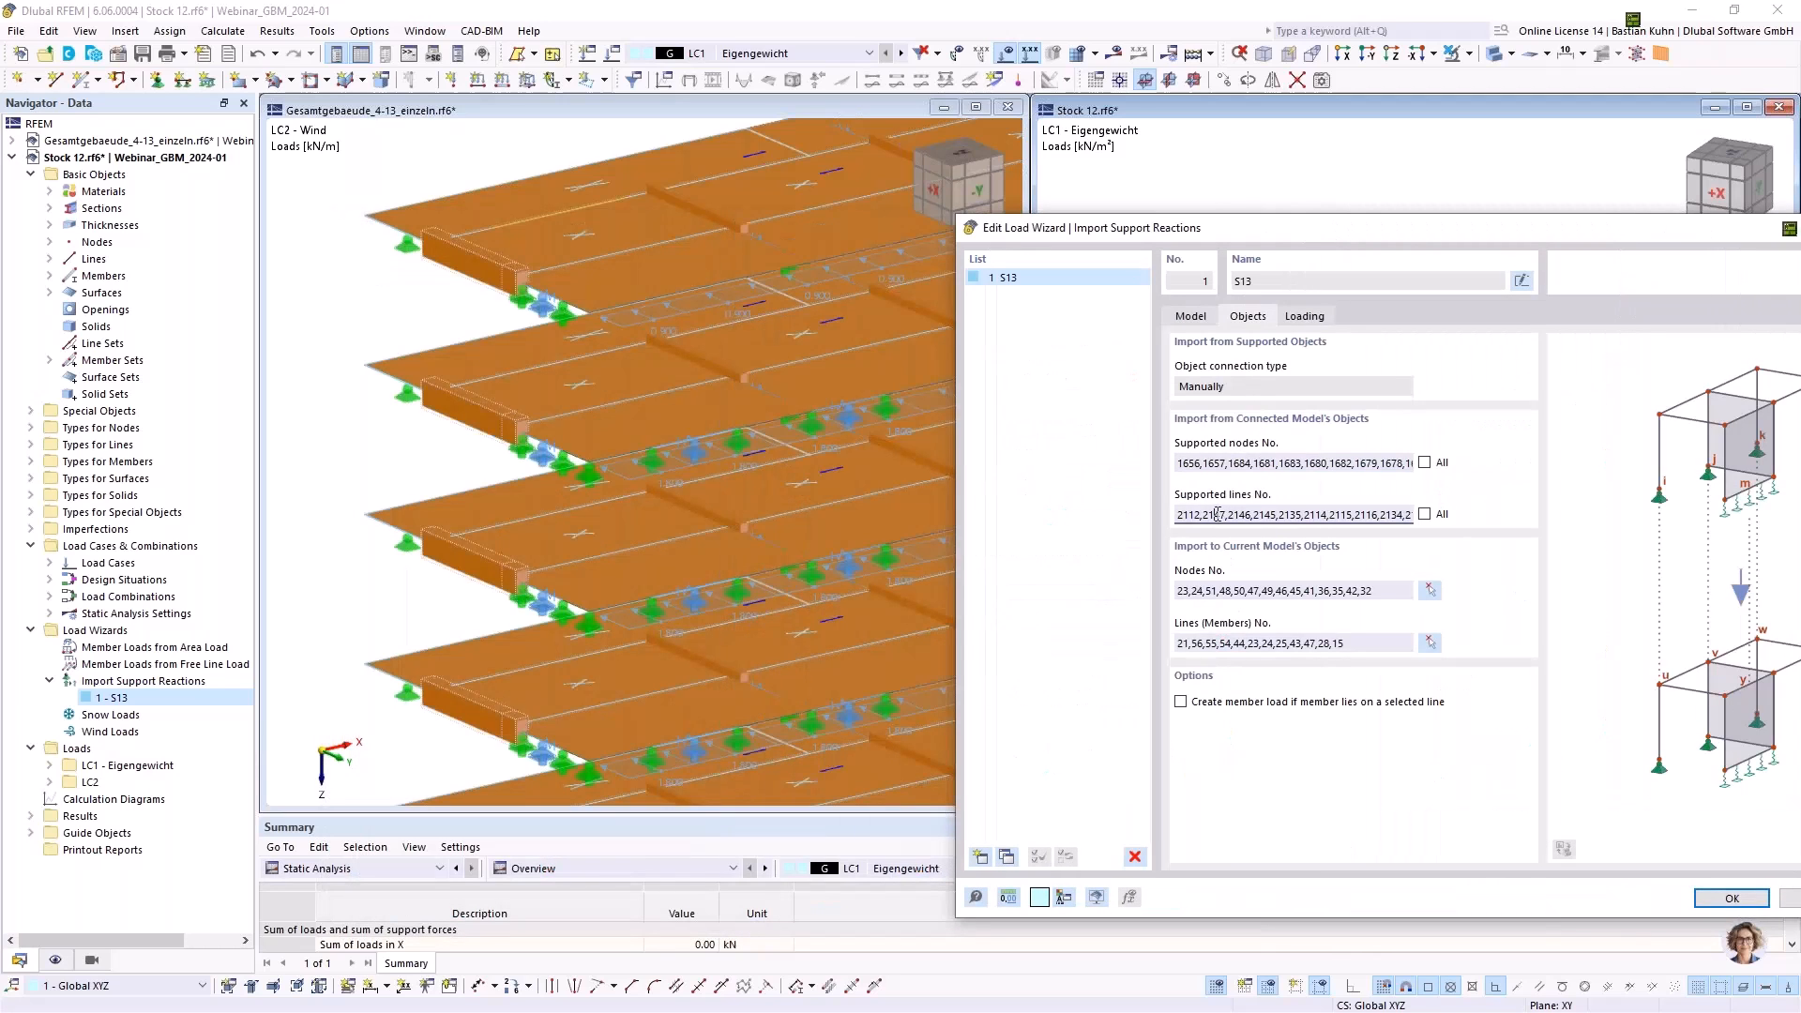
left_click(1241, 644)
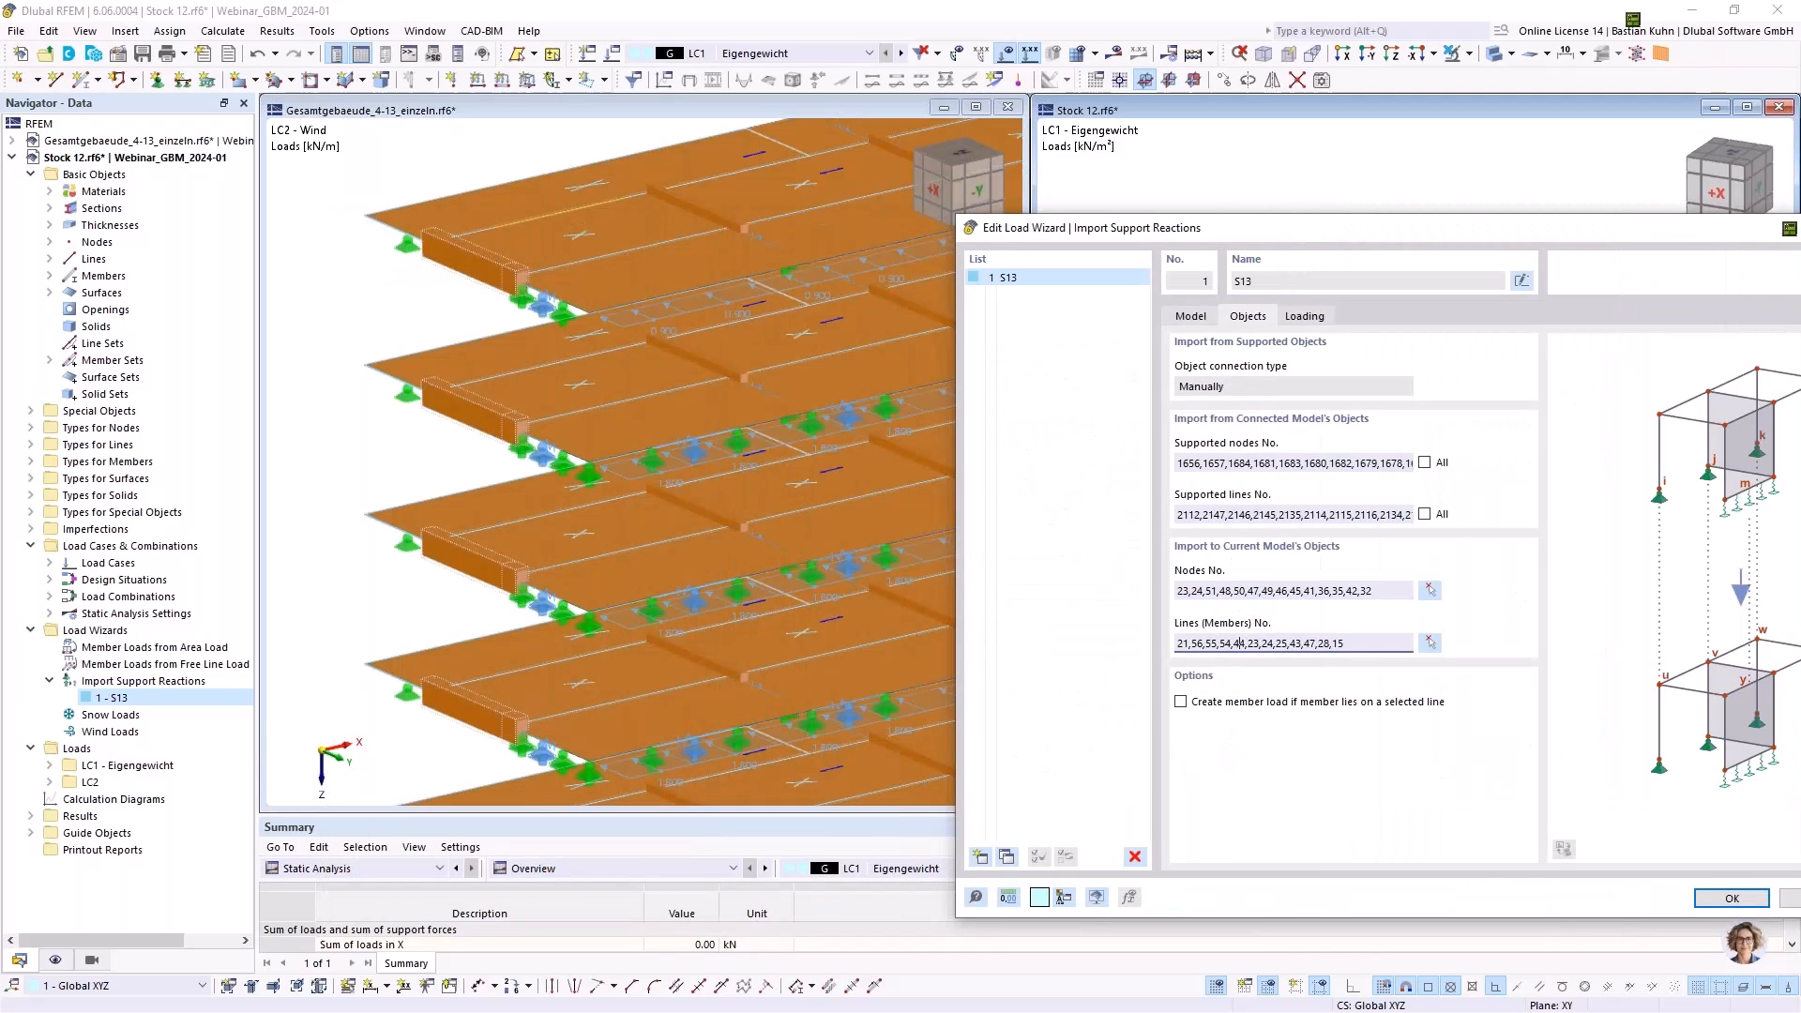
left_click_drag(1432, 237, 620, 256)
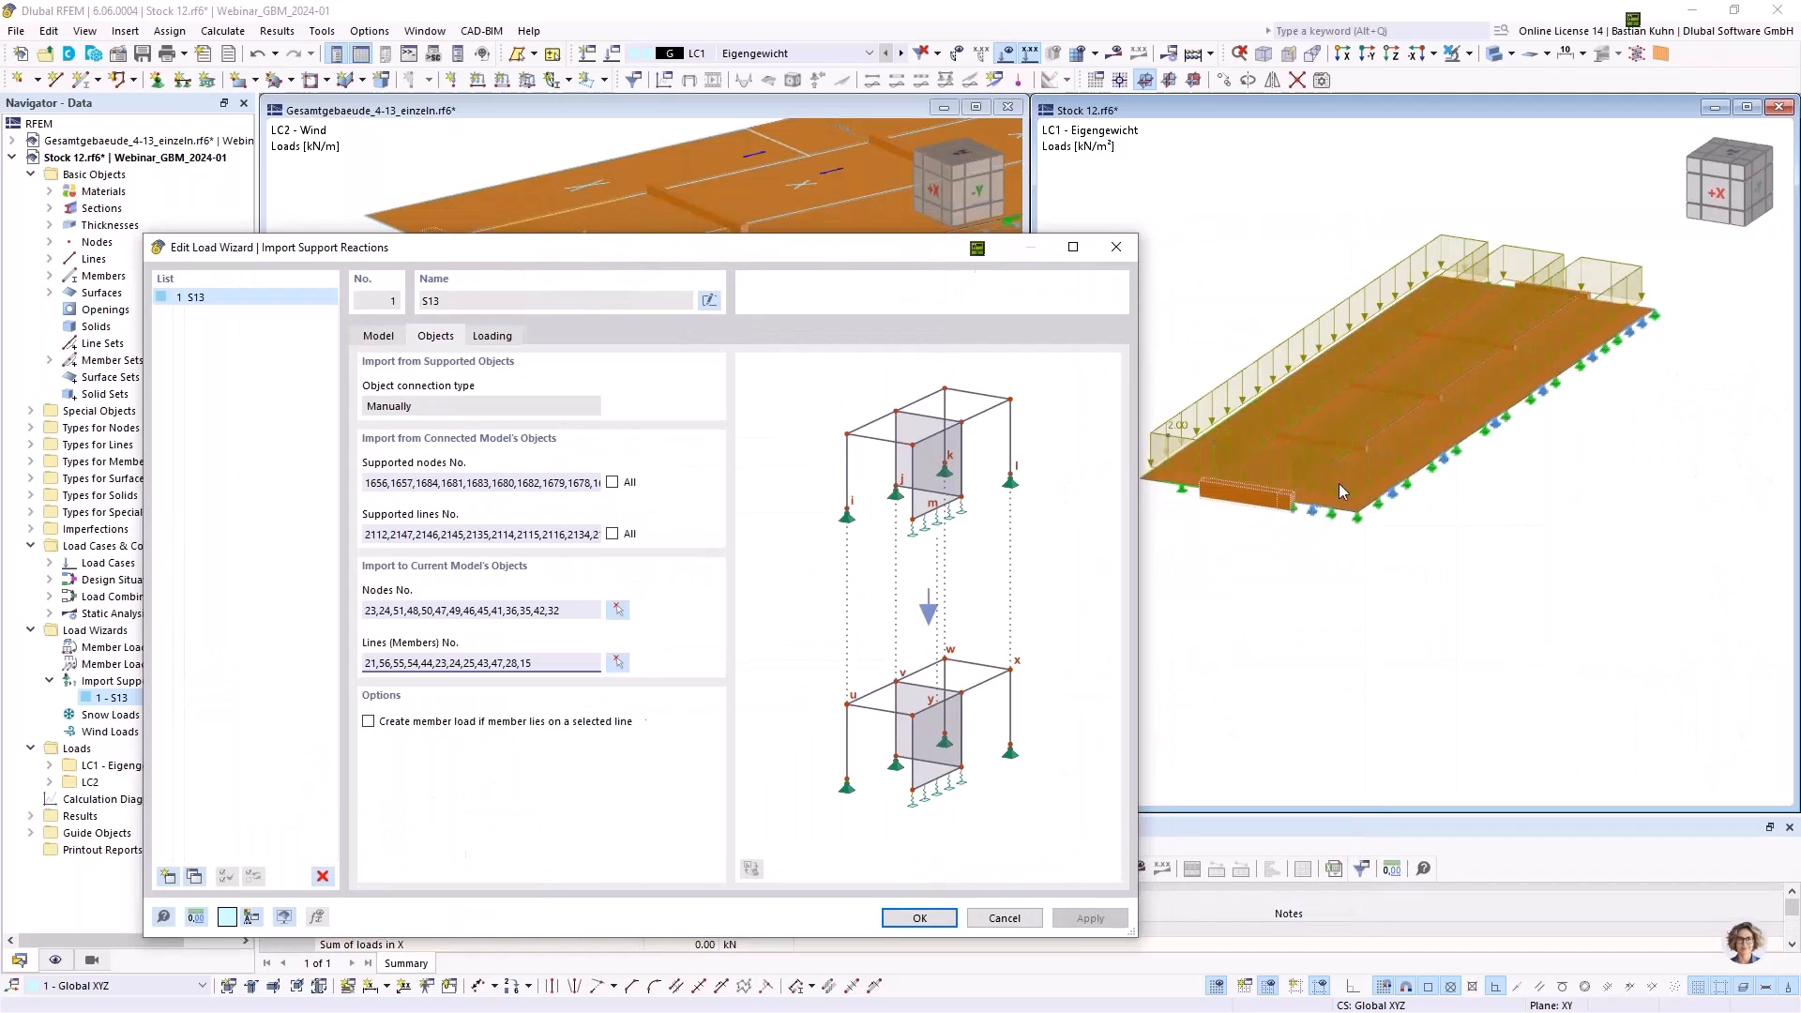
Examine the wizard's load distribution options and the transfer directions for LC1 and LC2, leaving the wizard without changes
left_click(490, 338)
left_click(390, 411)
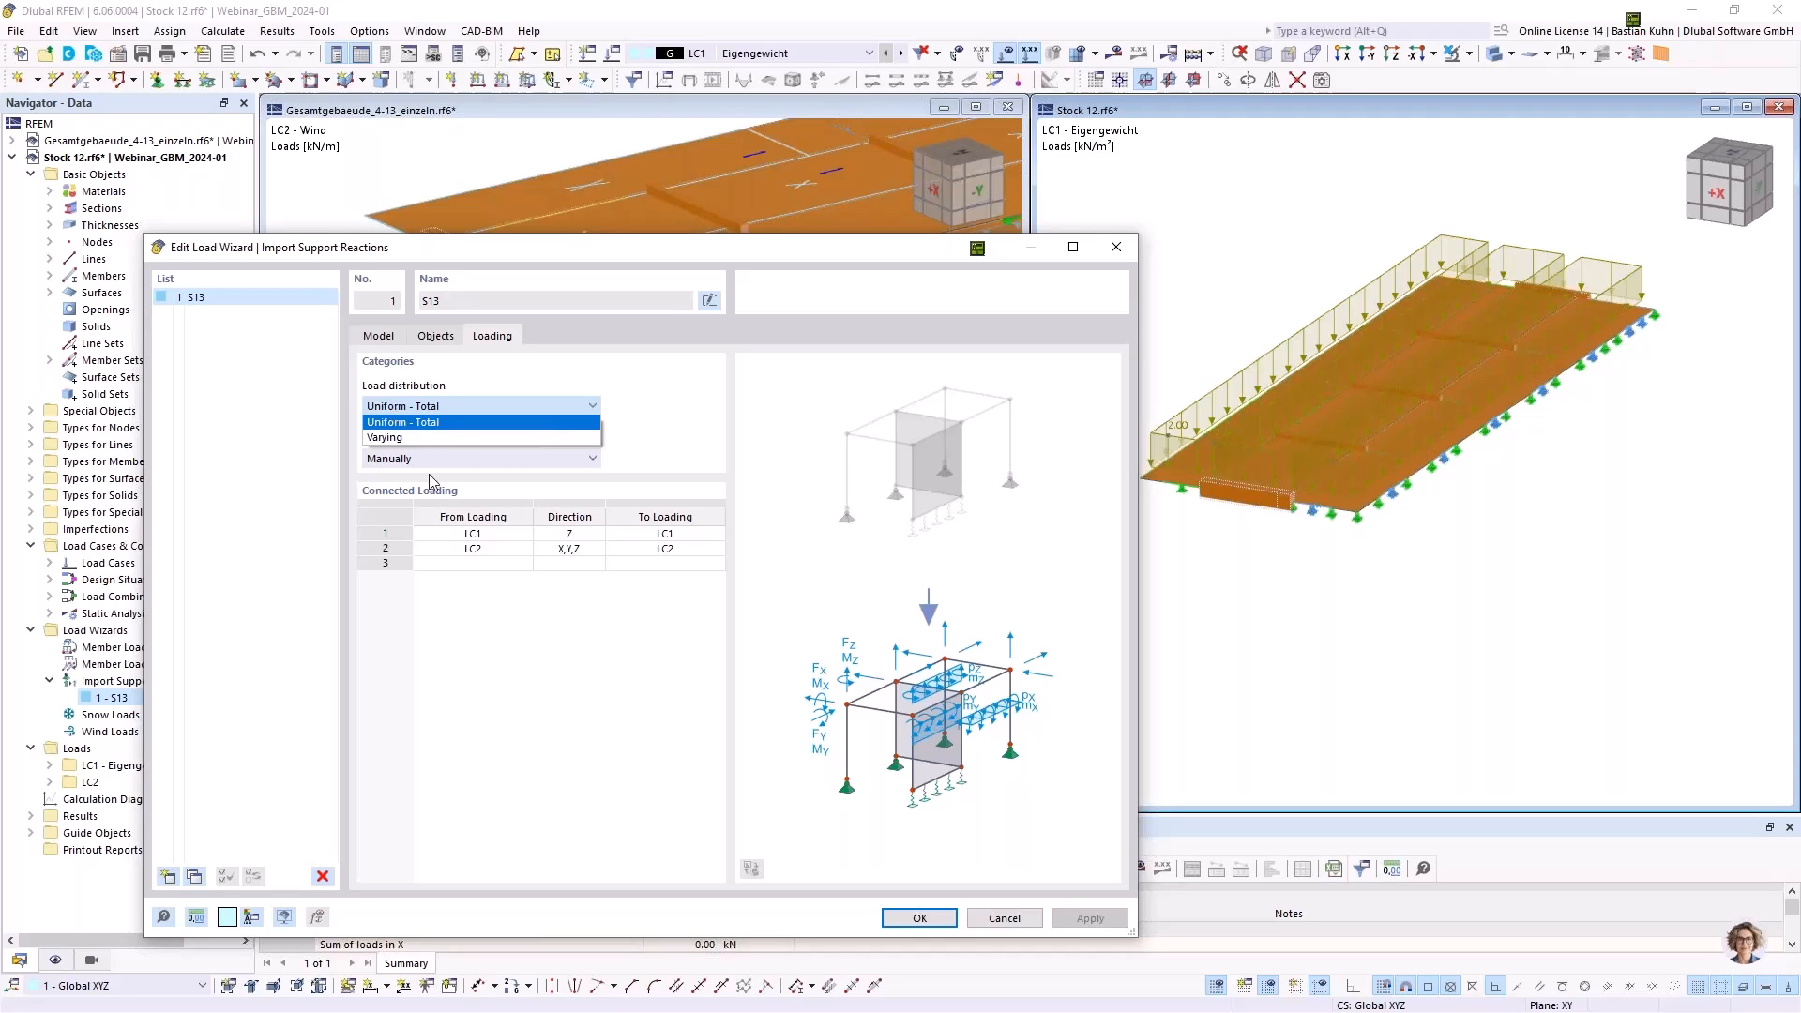
key("Down")
left_click(587, 535)
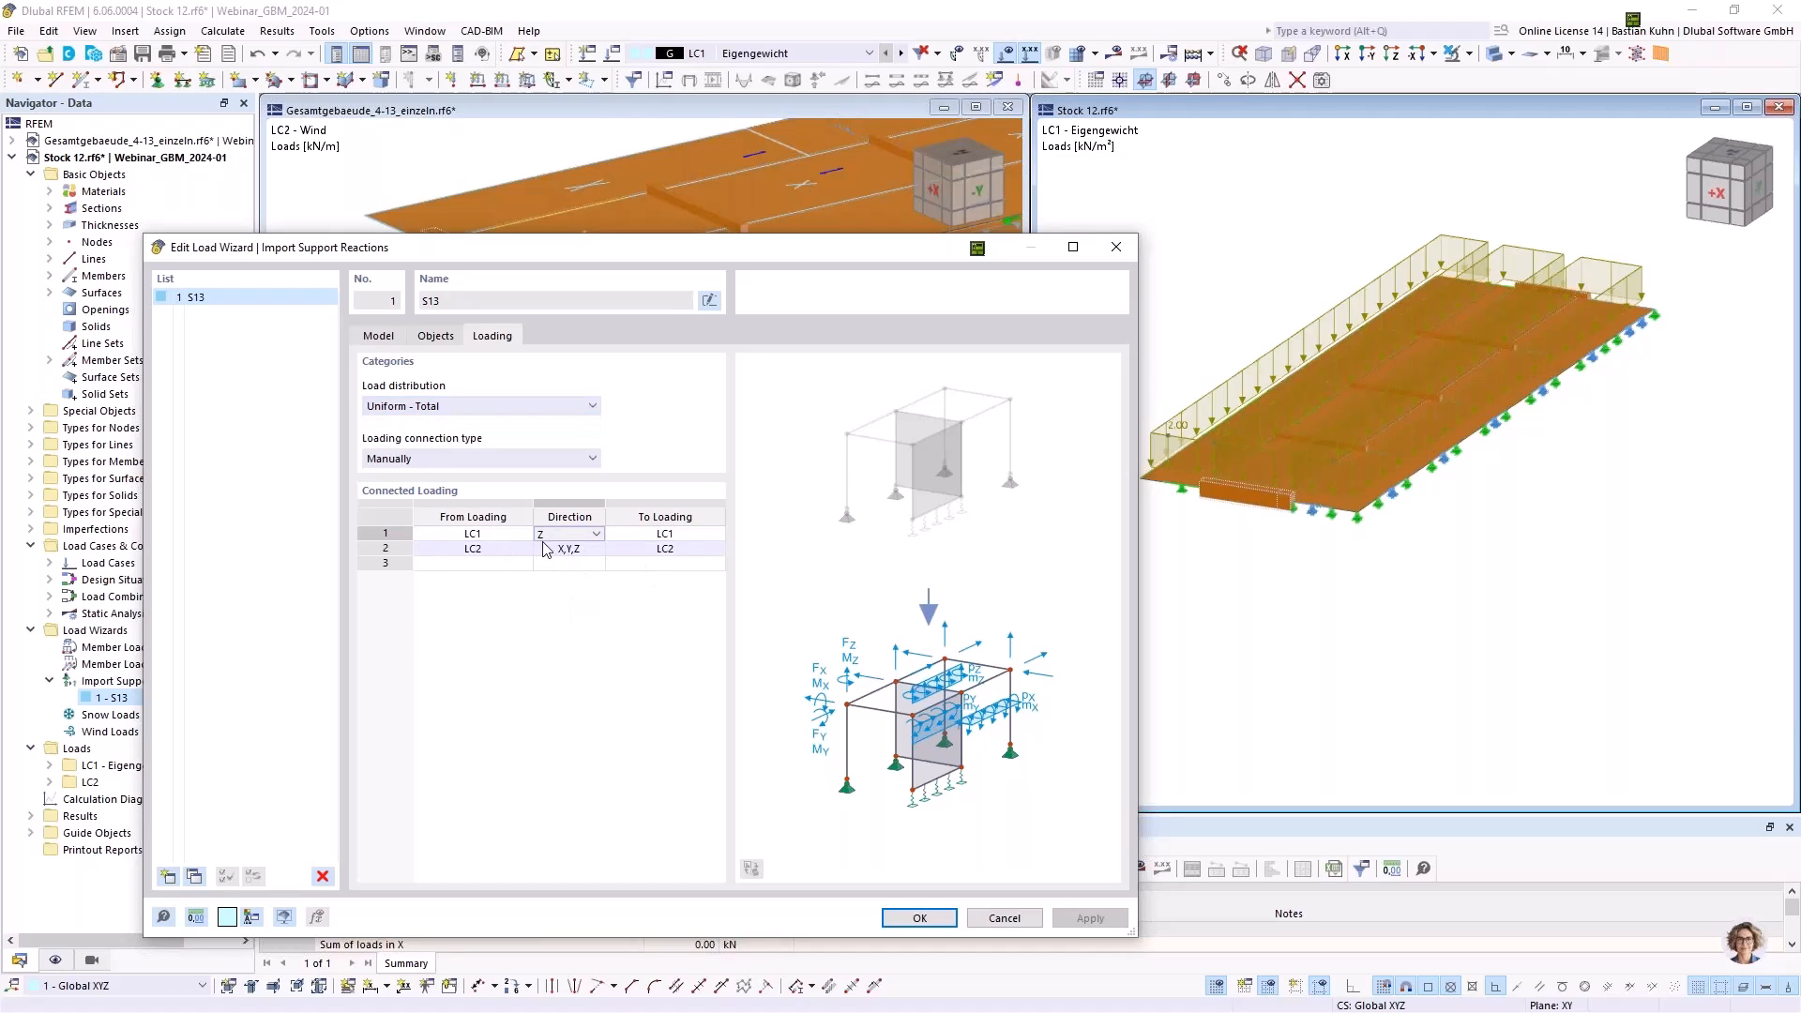
left_click(515, 534)
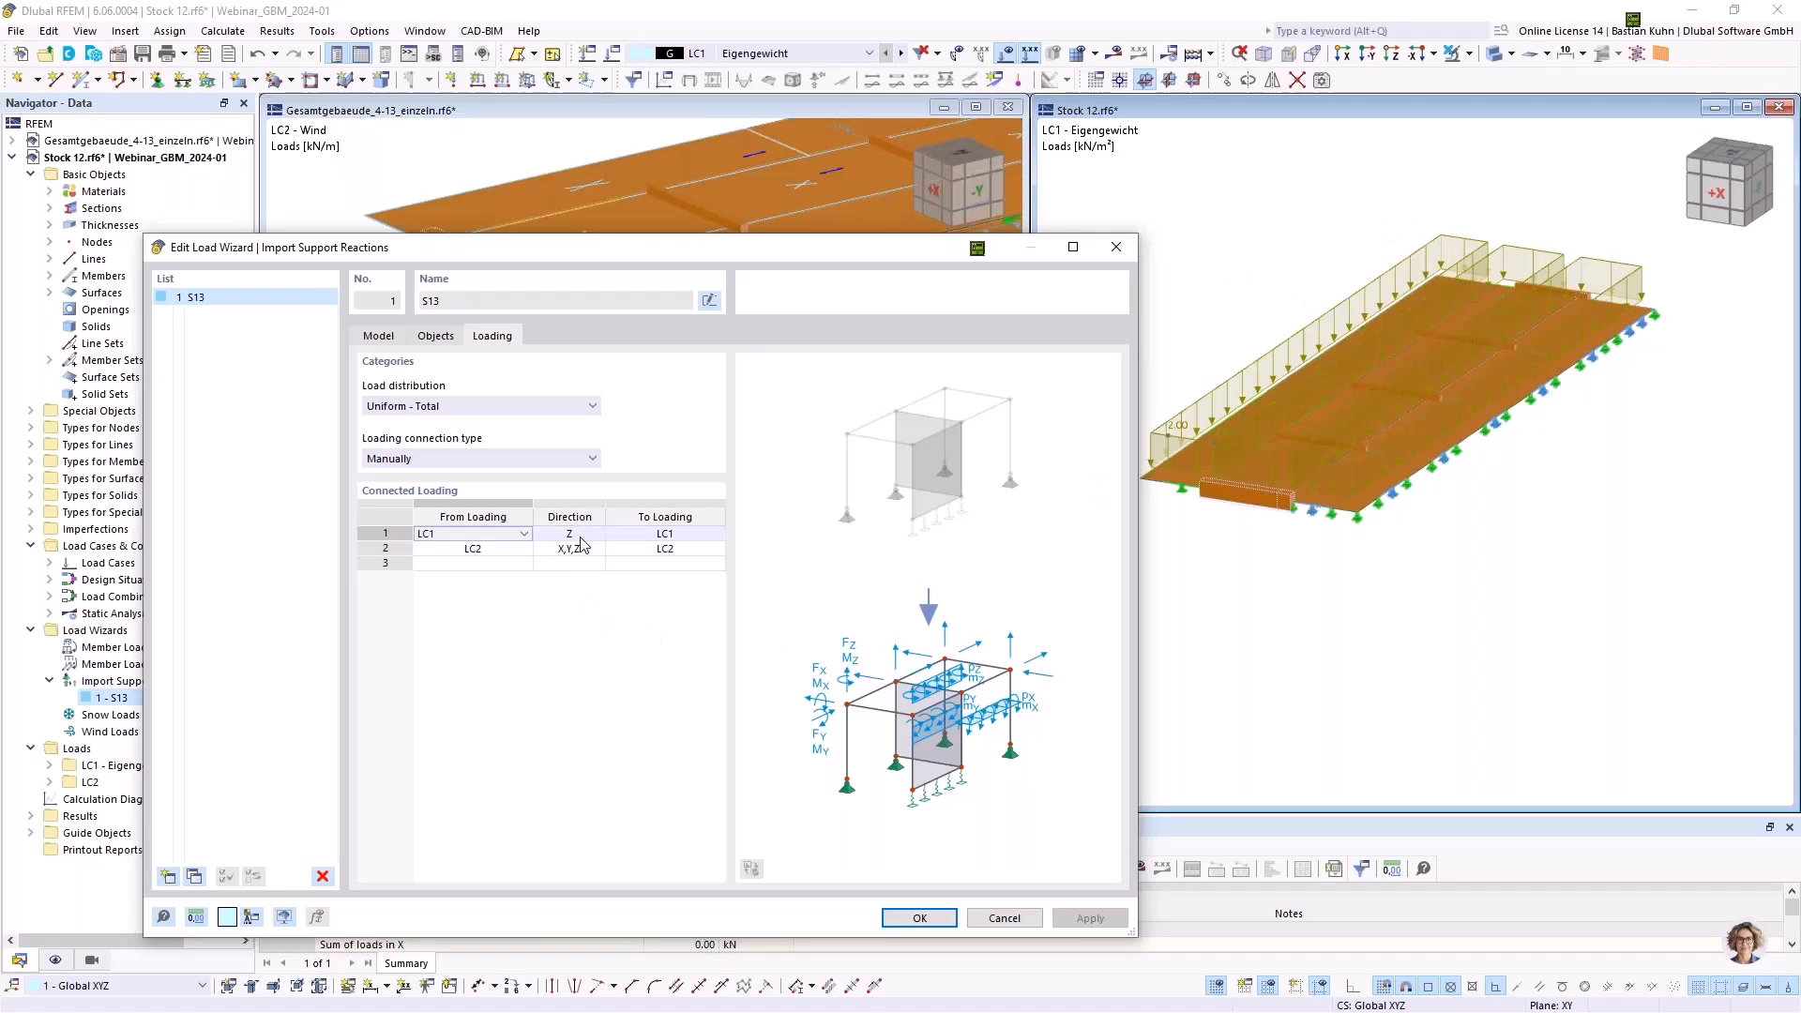
left_click(515, 556)
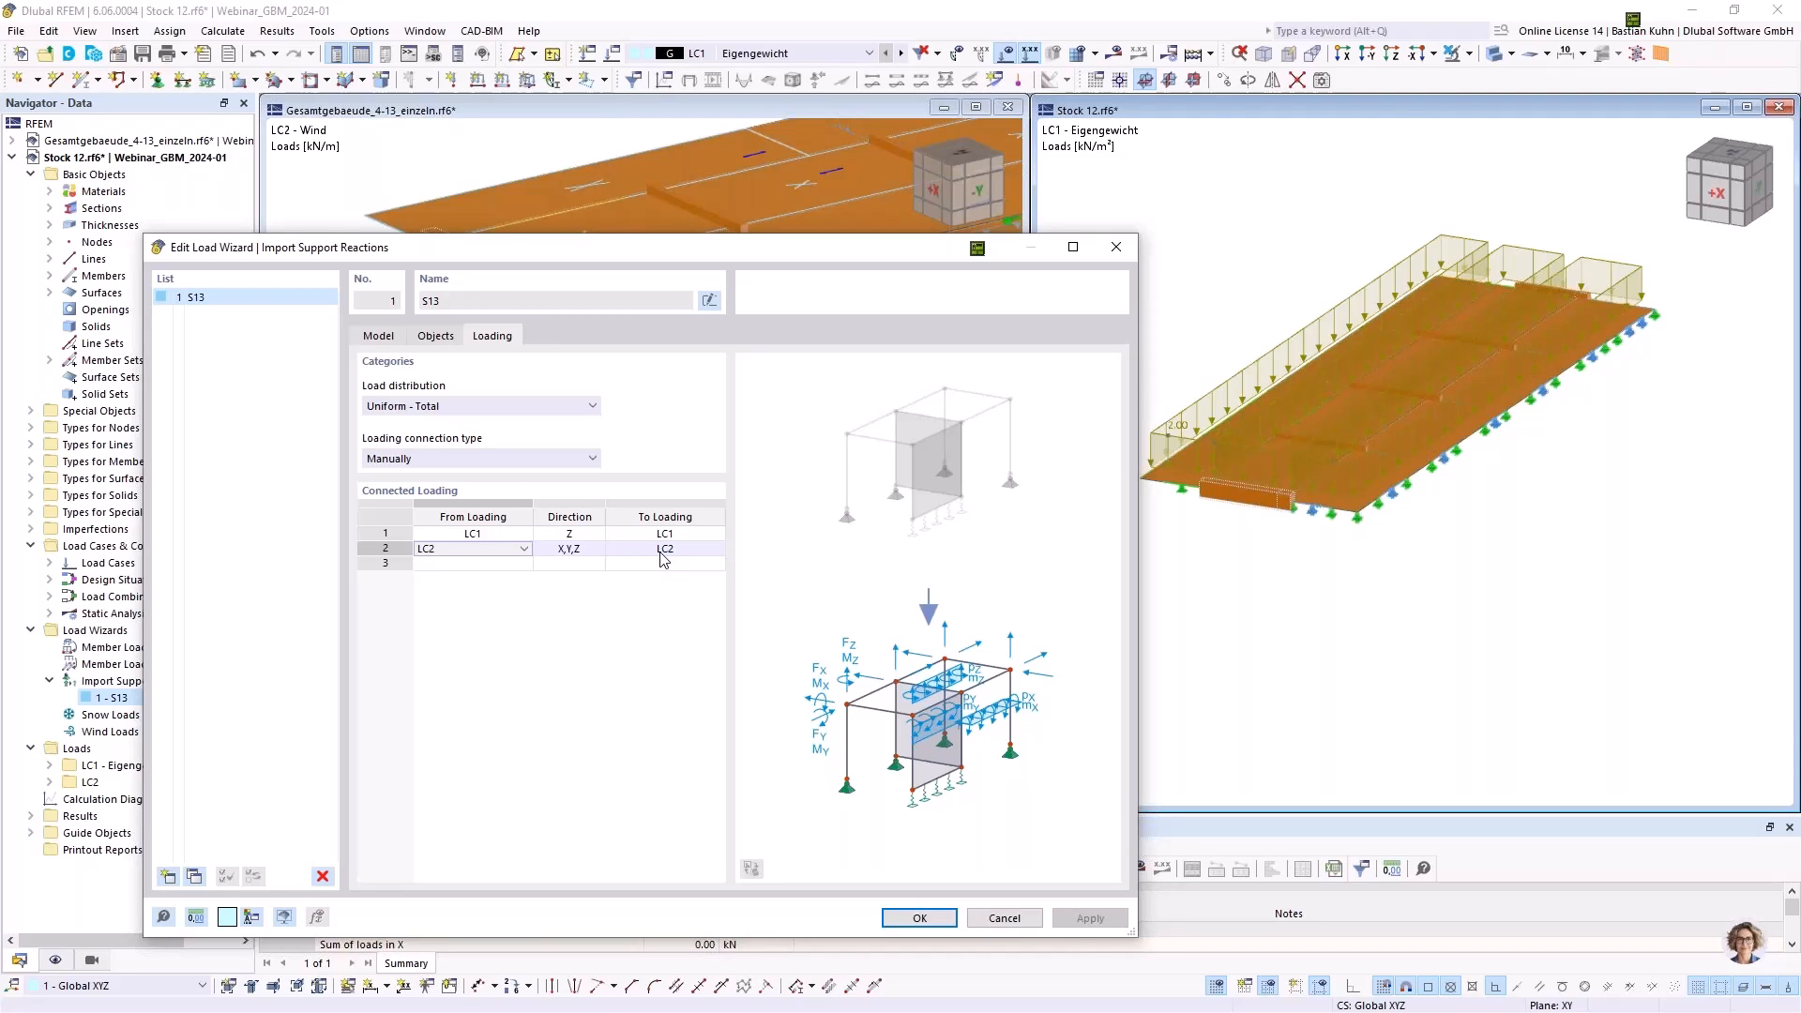
left_click(598, 555)
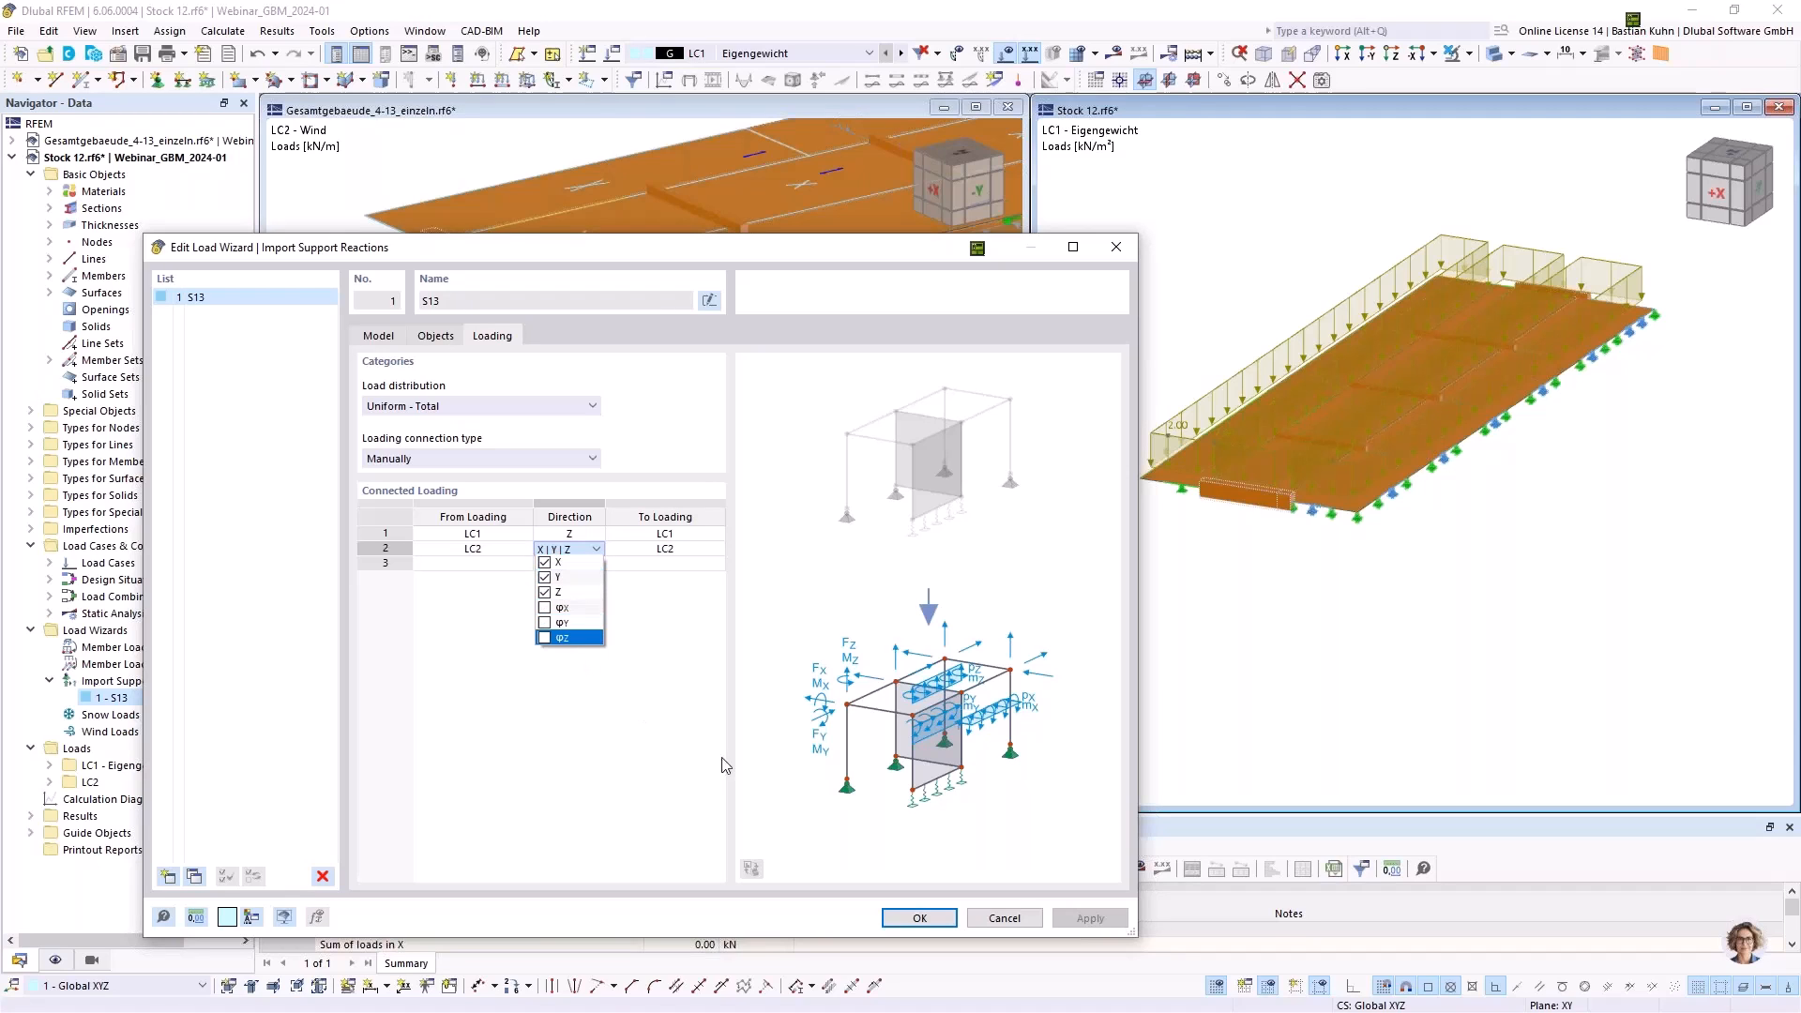
left_click(1002, 915)
left_click(997, 918)
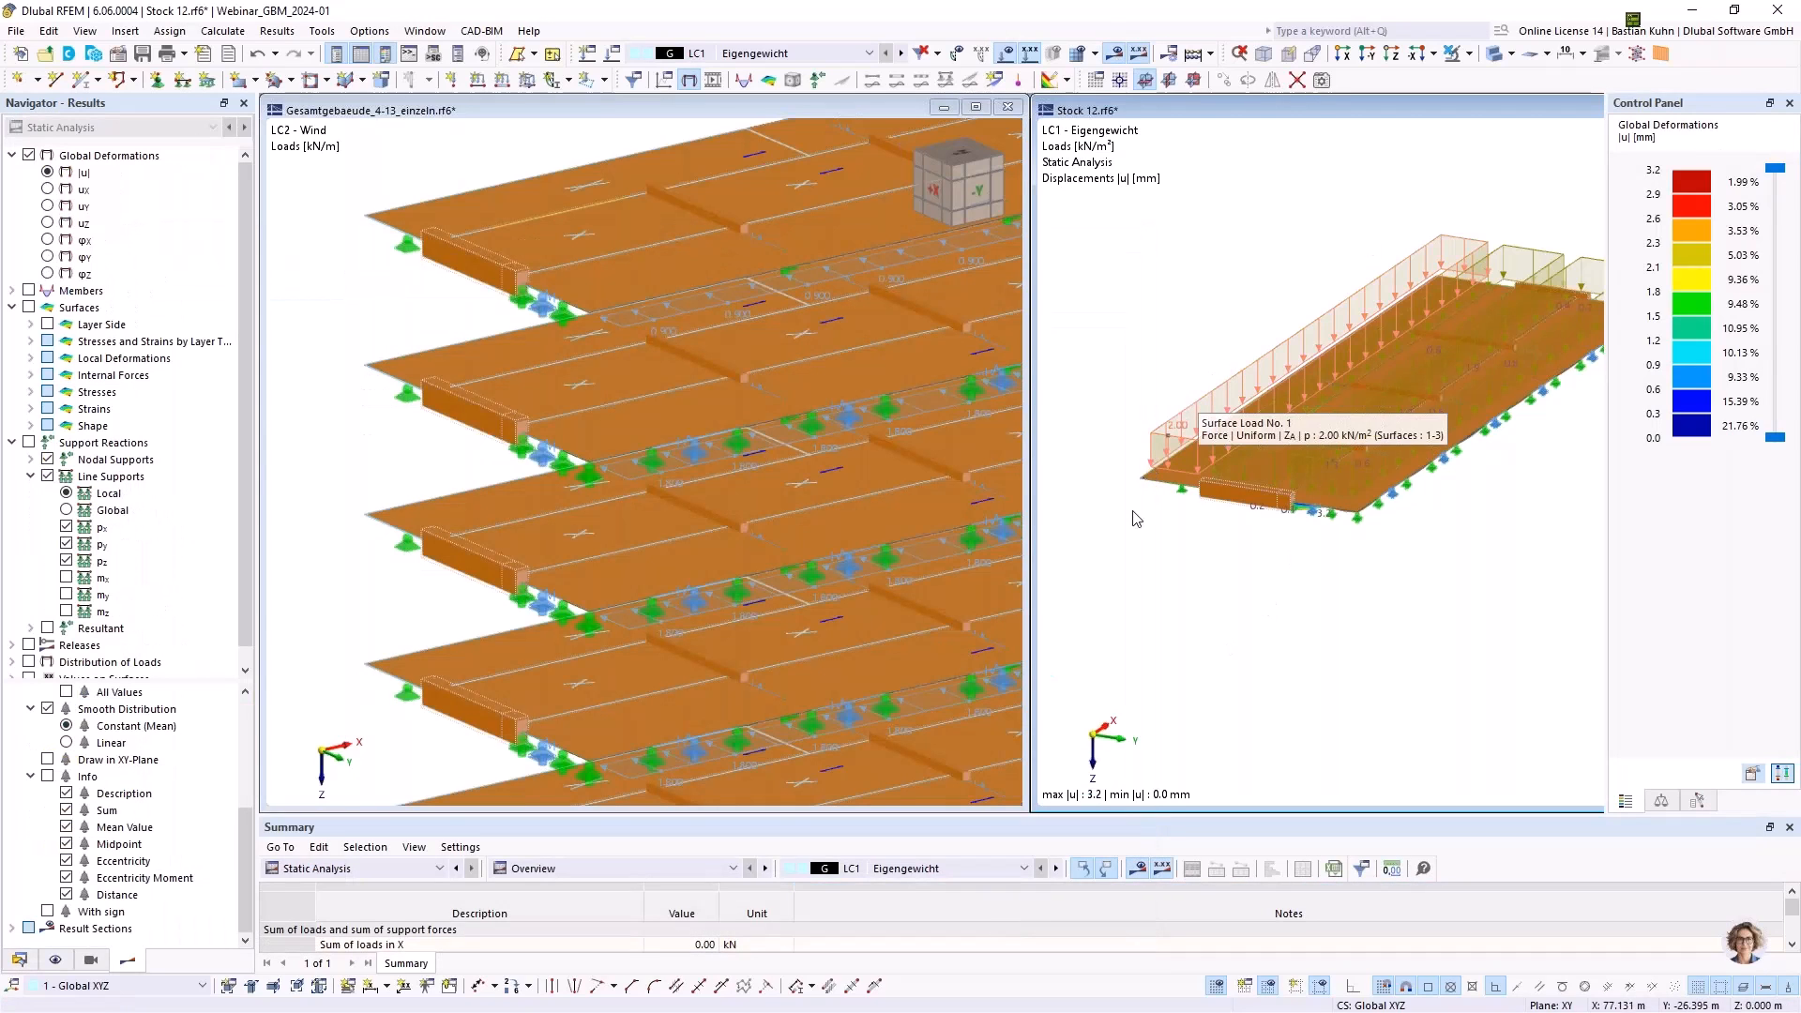
Examine the LC1 surface load and deformation display of Stock 12 and look through the display settings for its loads
left_click(1114, 55)
left_click(1114, 54)
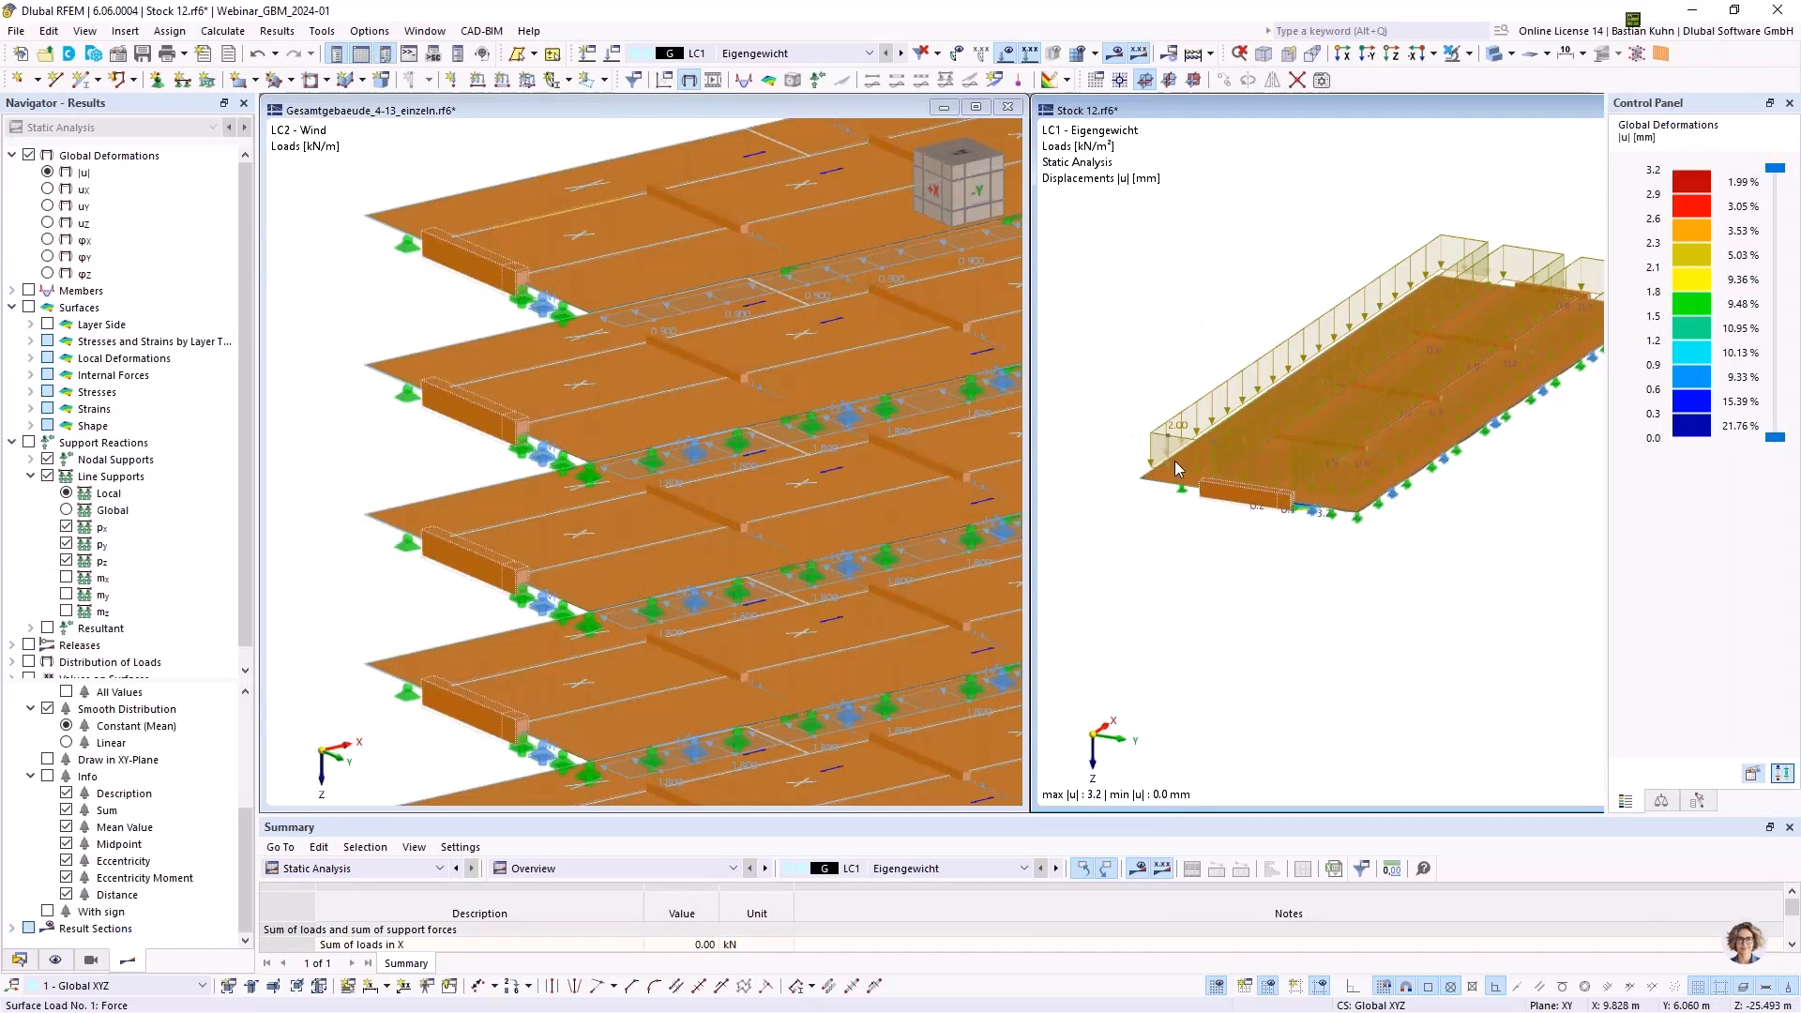
scroll(1133, 506, "up", 2)
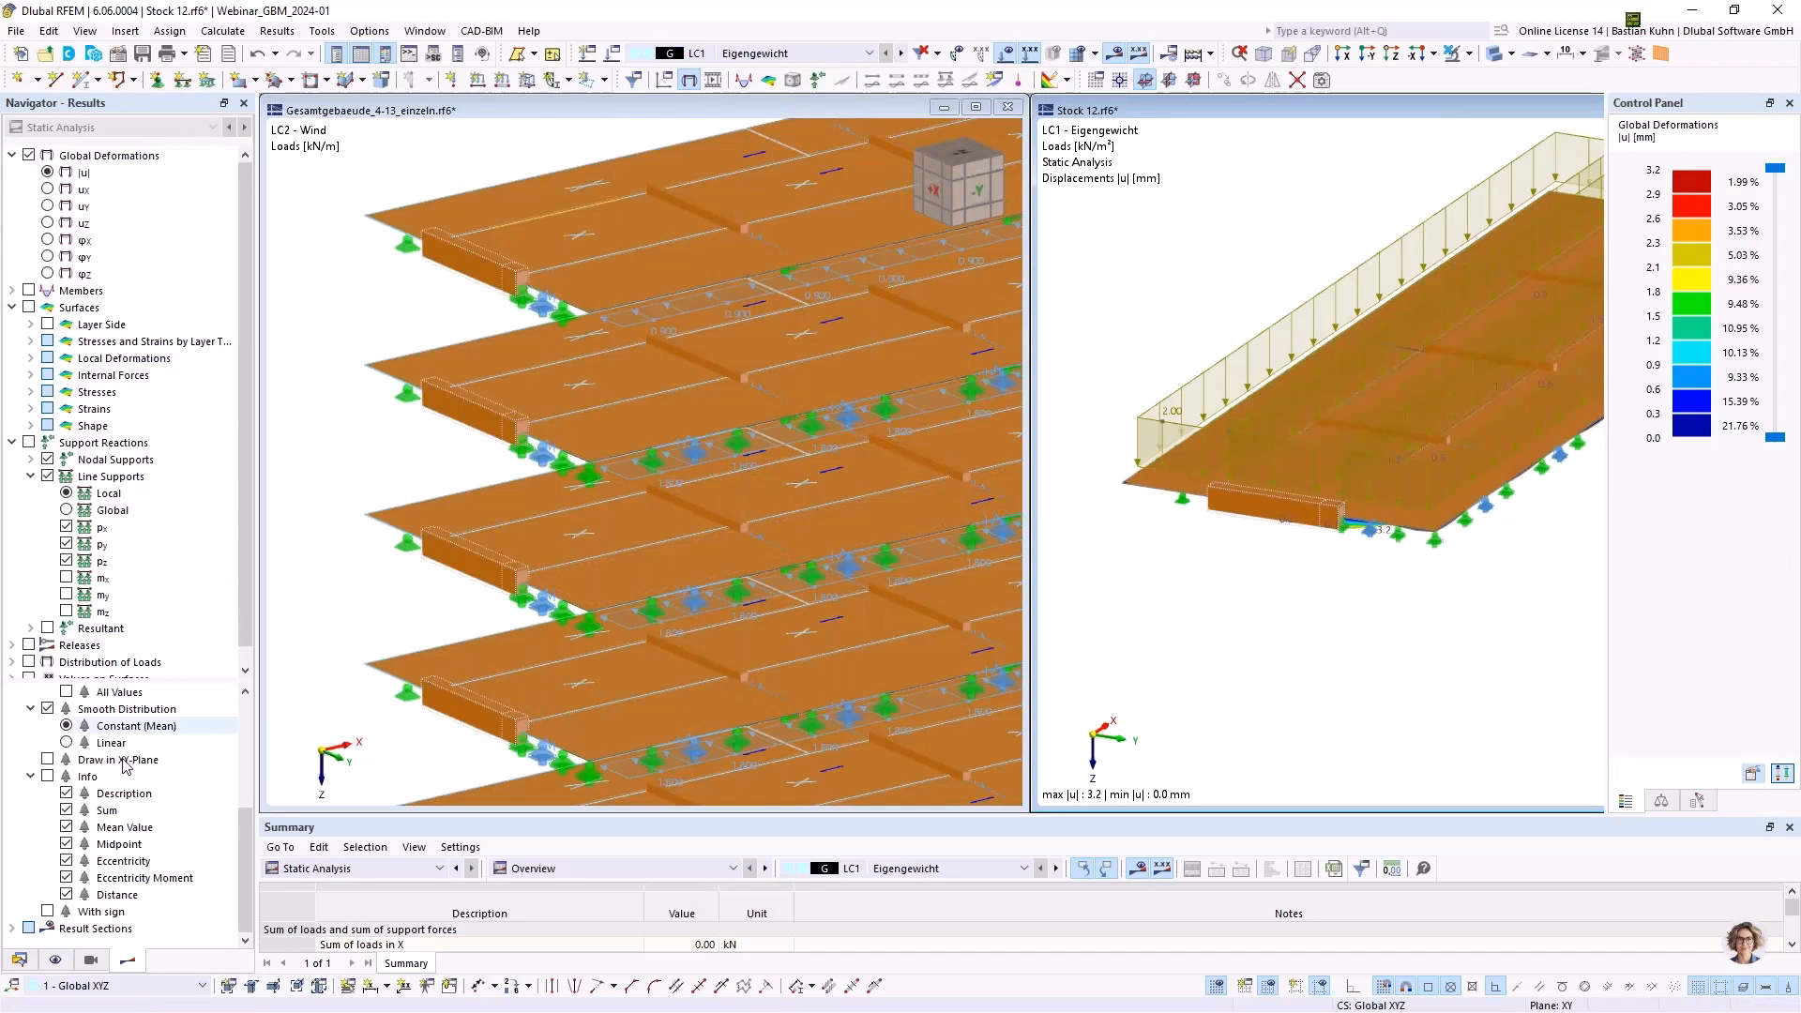
left_click(55, 960)
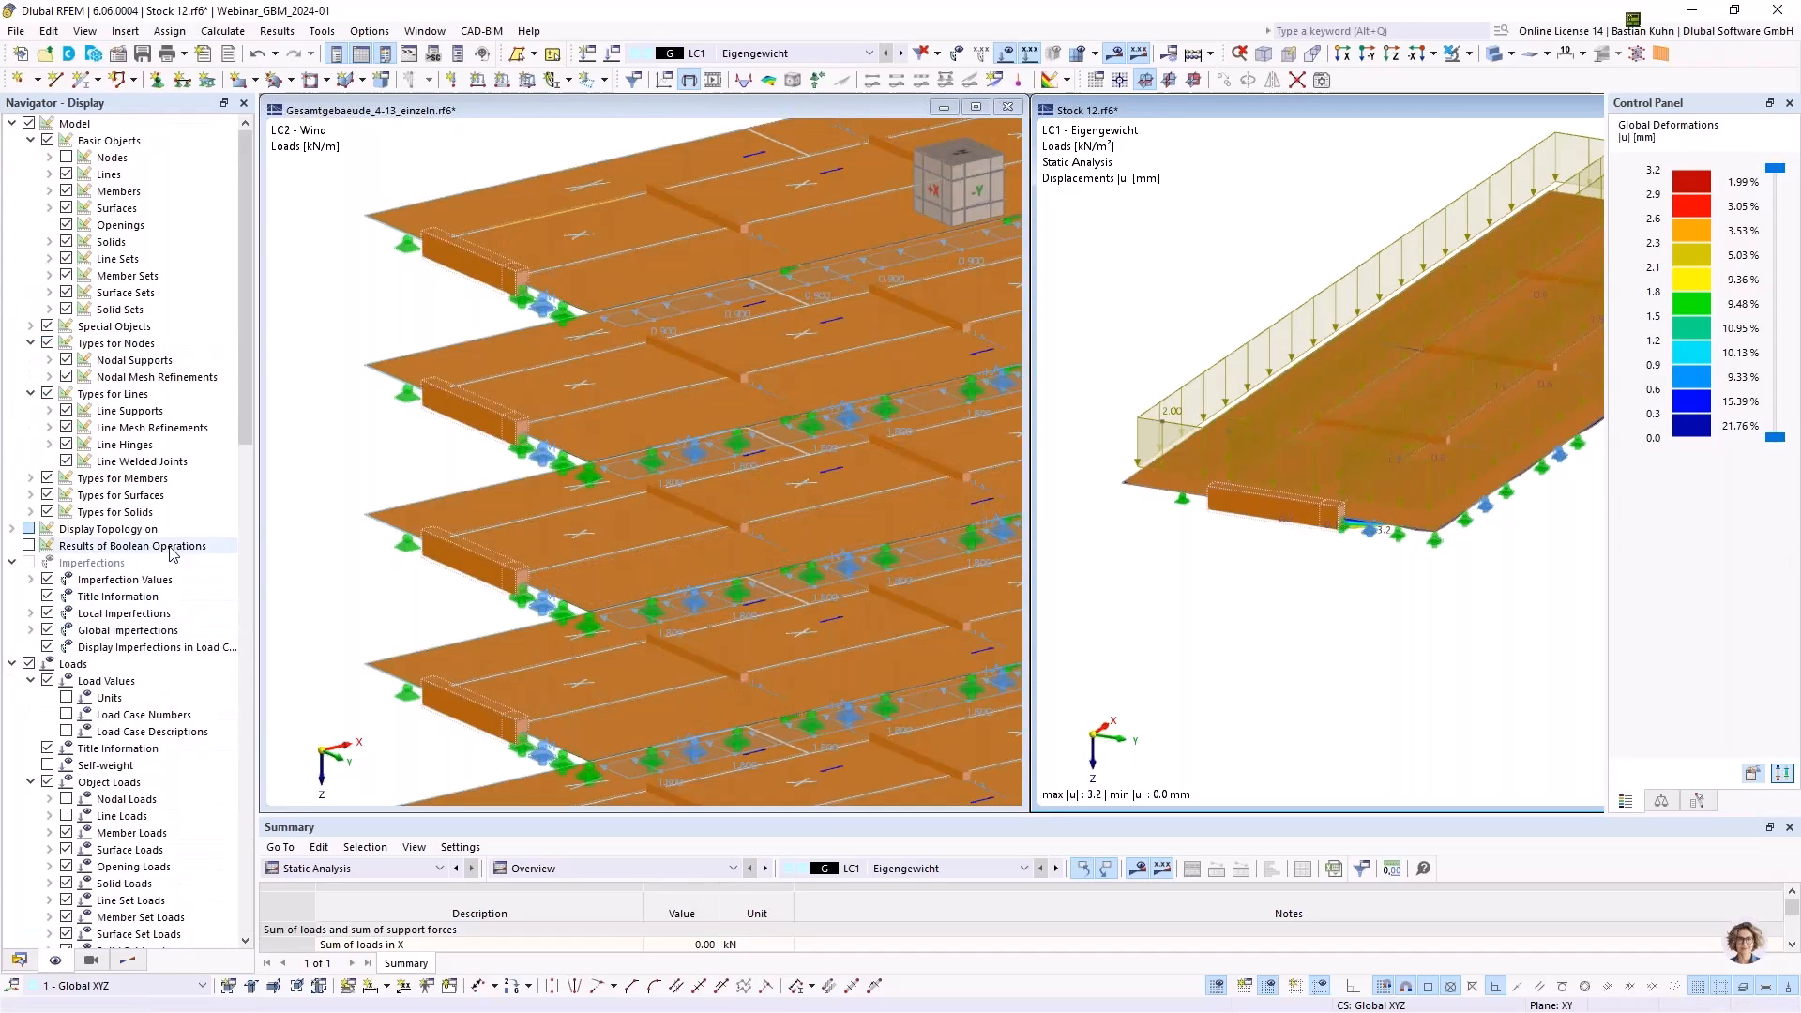
scroll(172, 553, "down", 3)
scroll(171, 553, "down", 3)
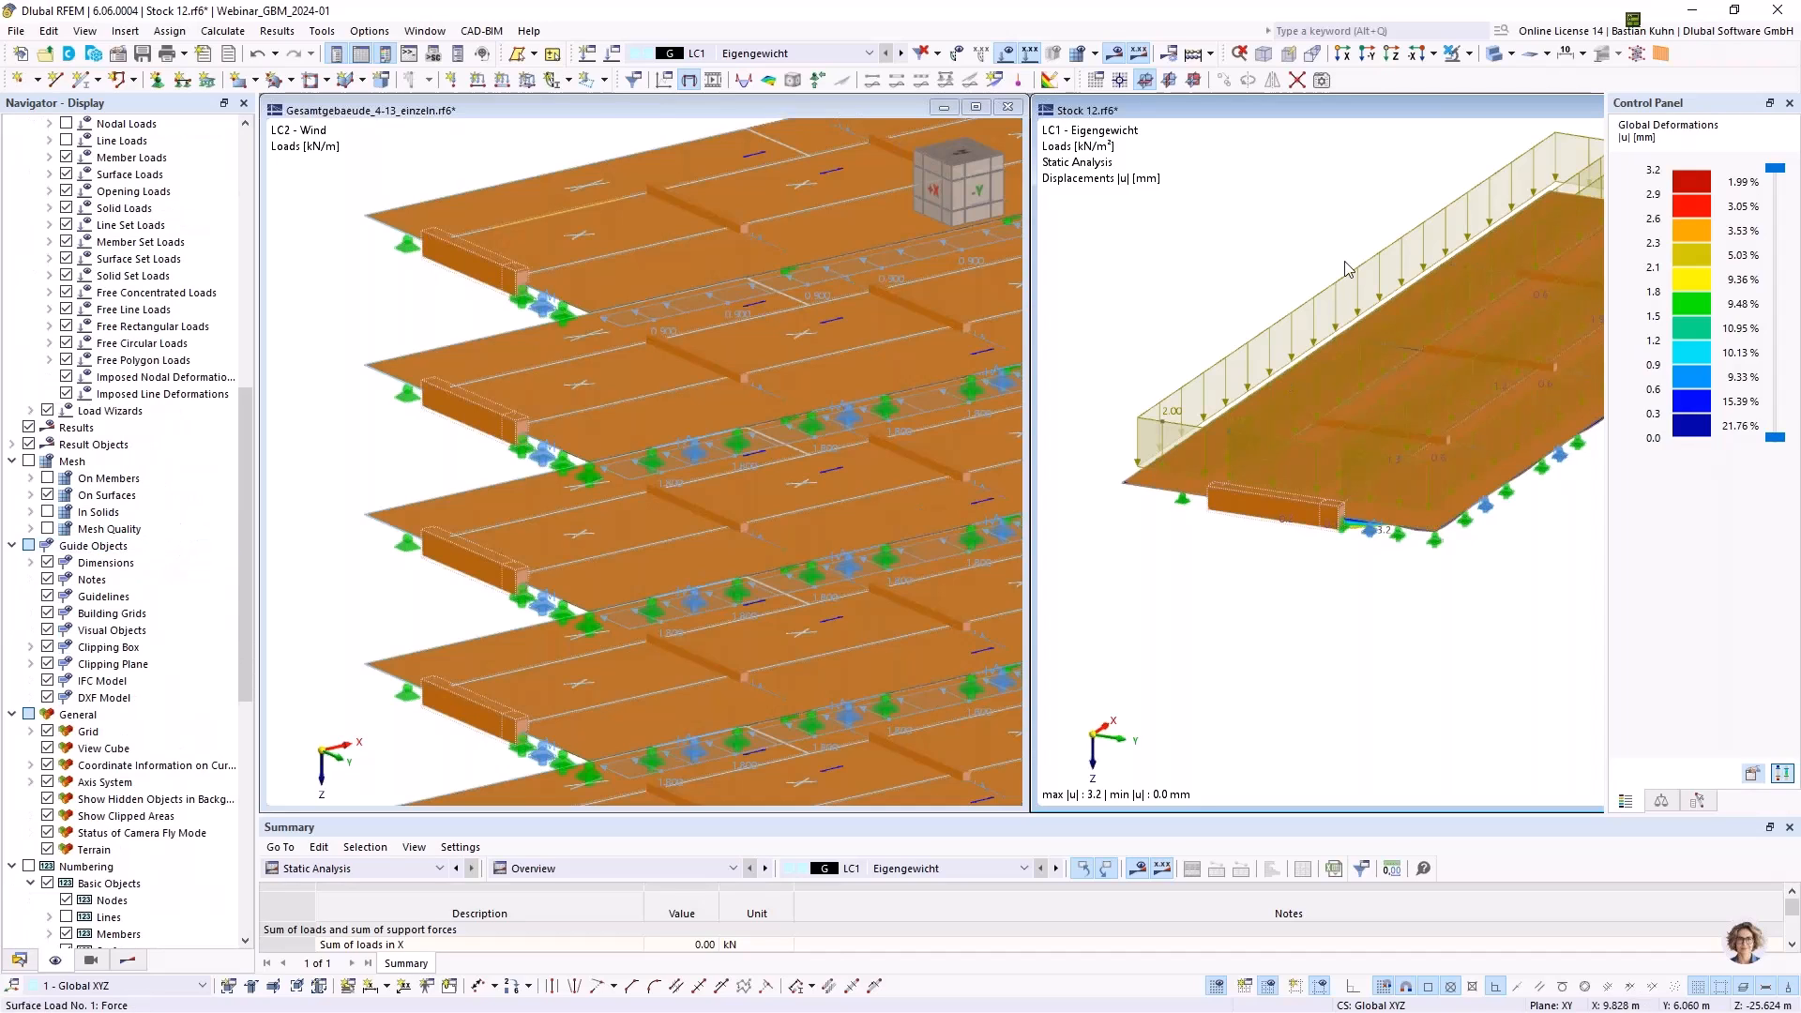
scroll(1272, 267, "down", 1)
scroll(1272, 267, "down", 4)
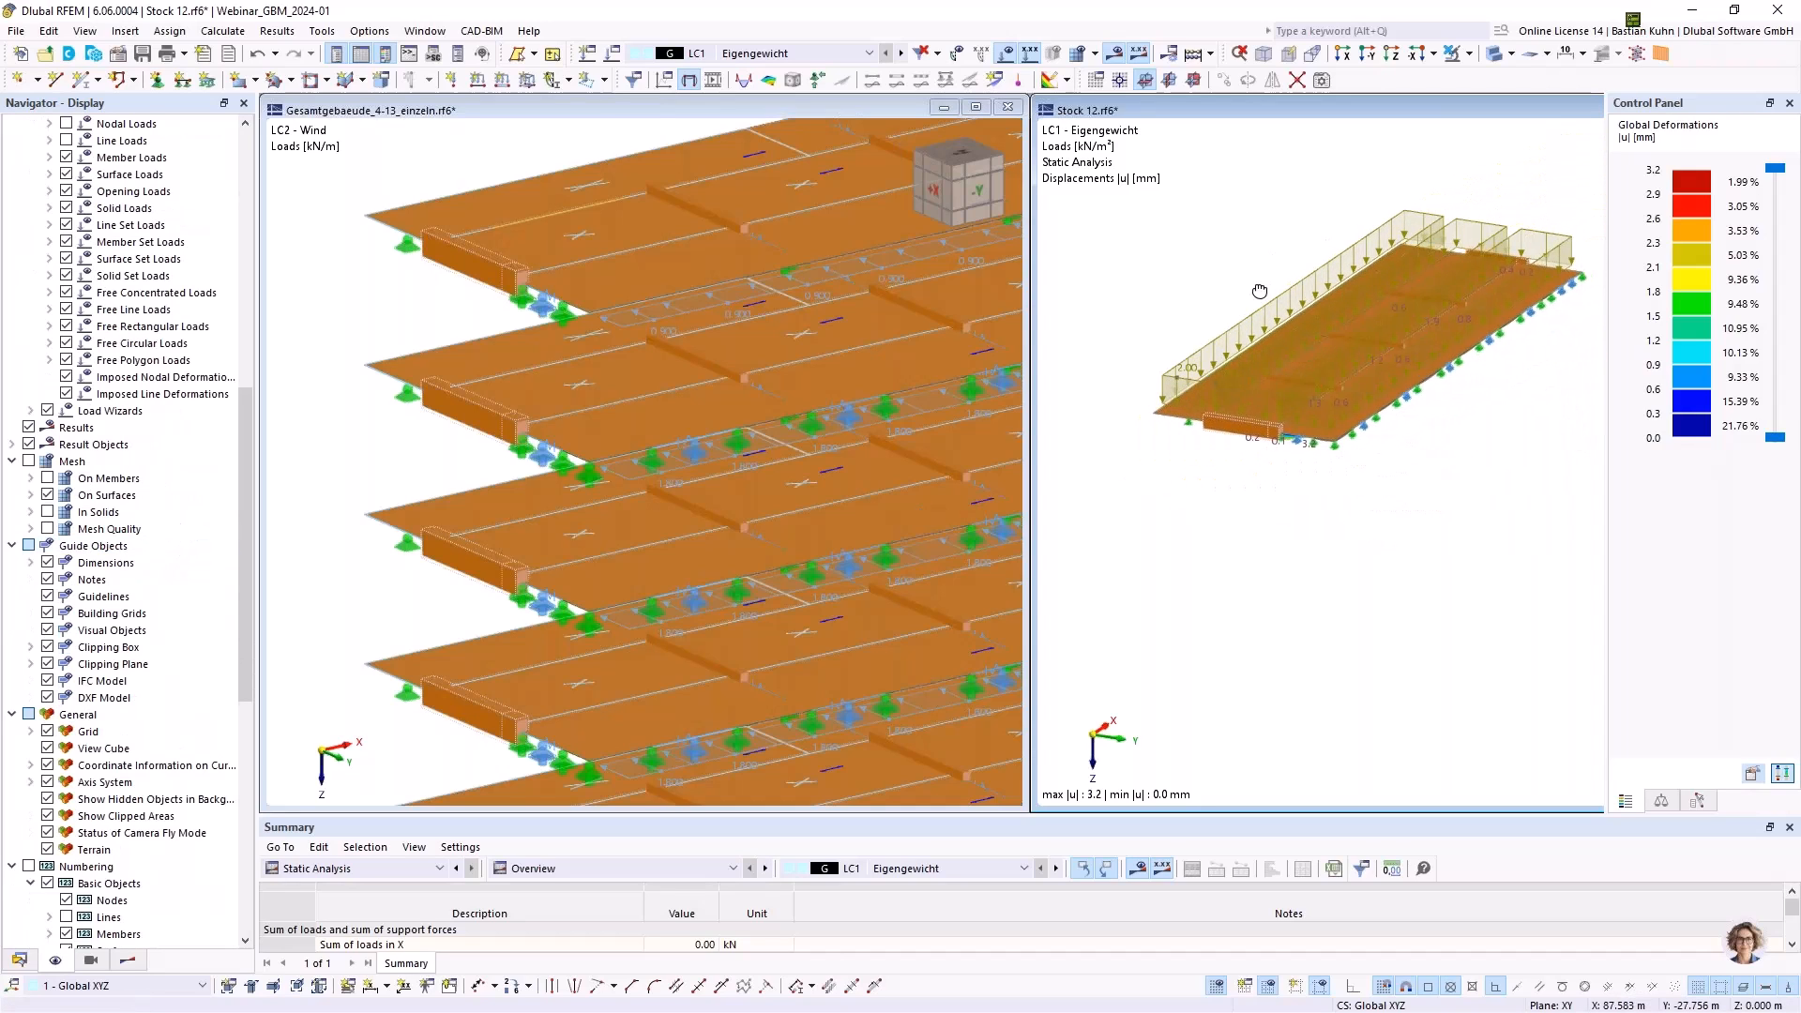
Switch Stock 12 to load case LC2 and turn on the display of its line loads
left_click(901, 56)
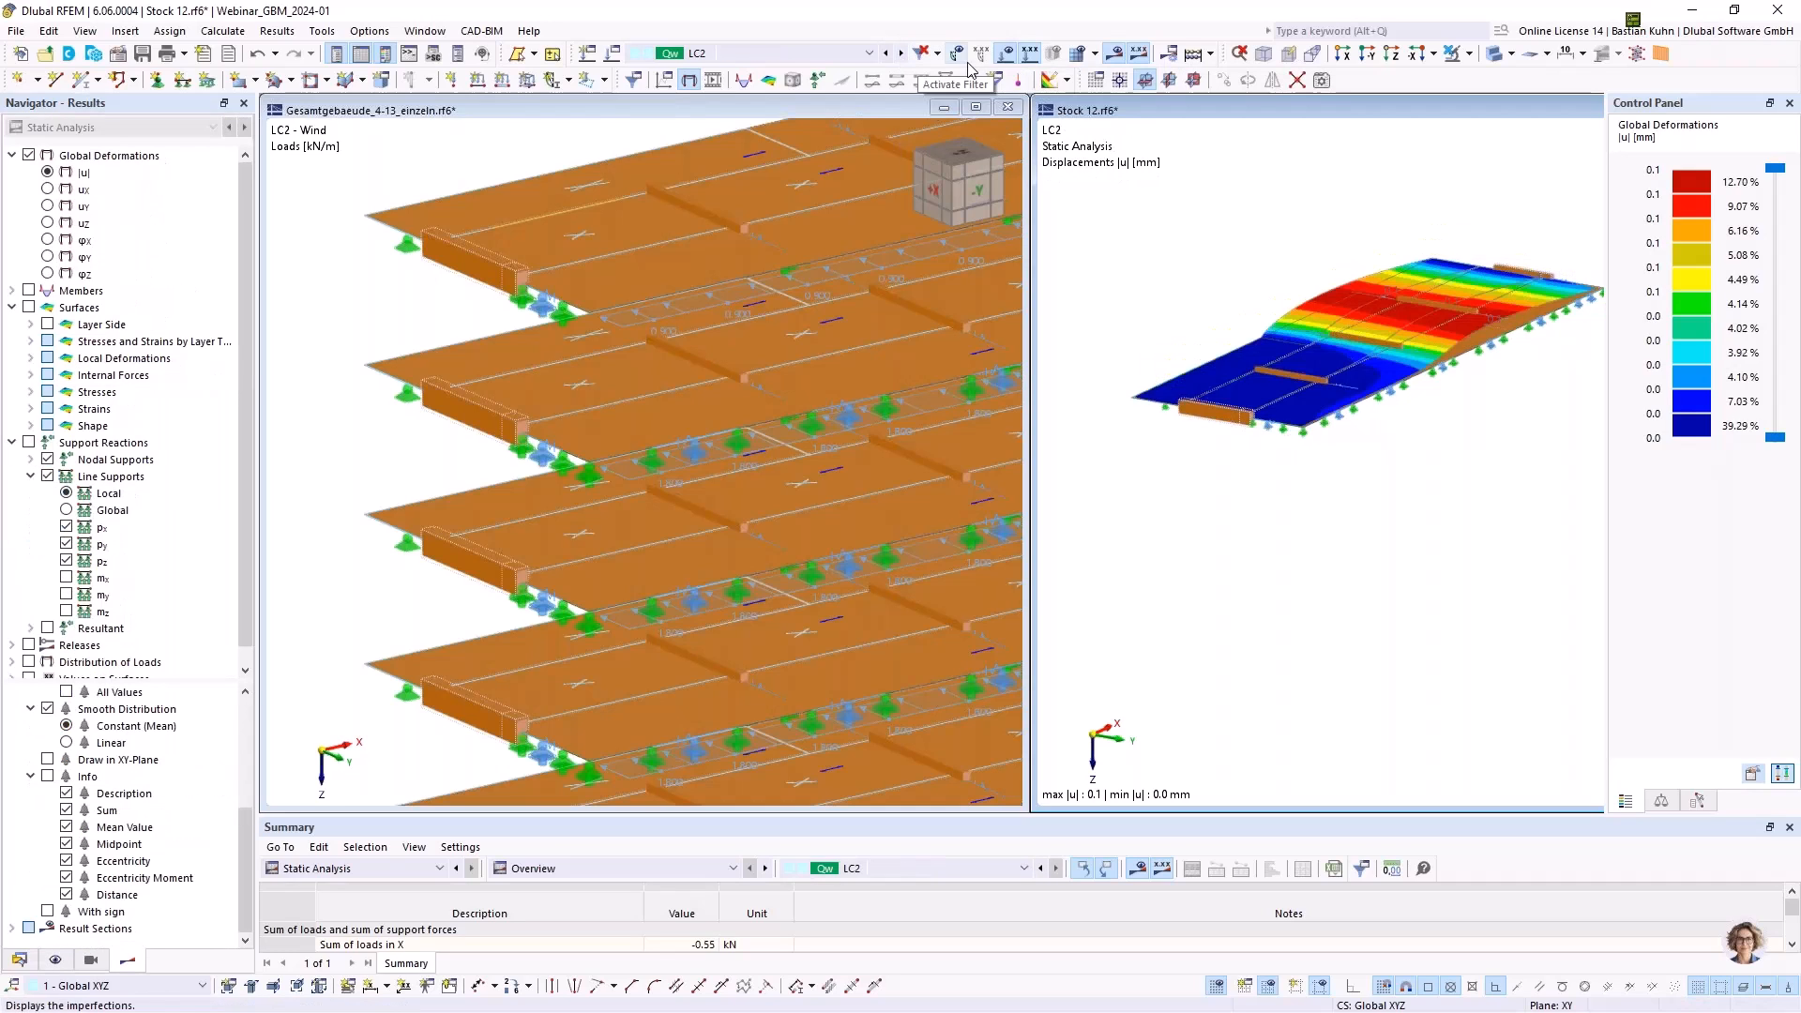
left_click(56, 960)
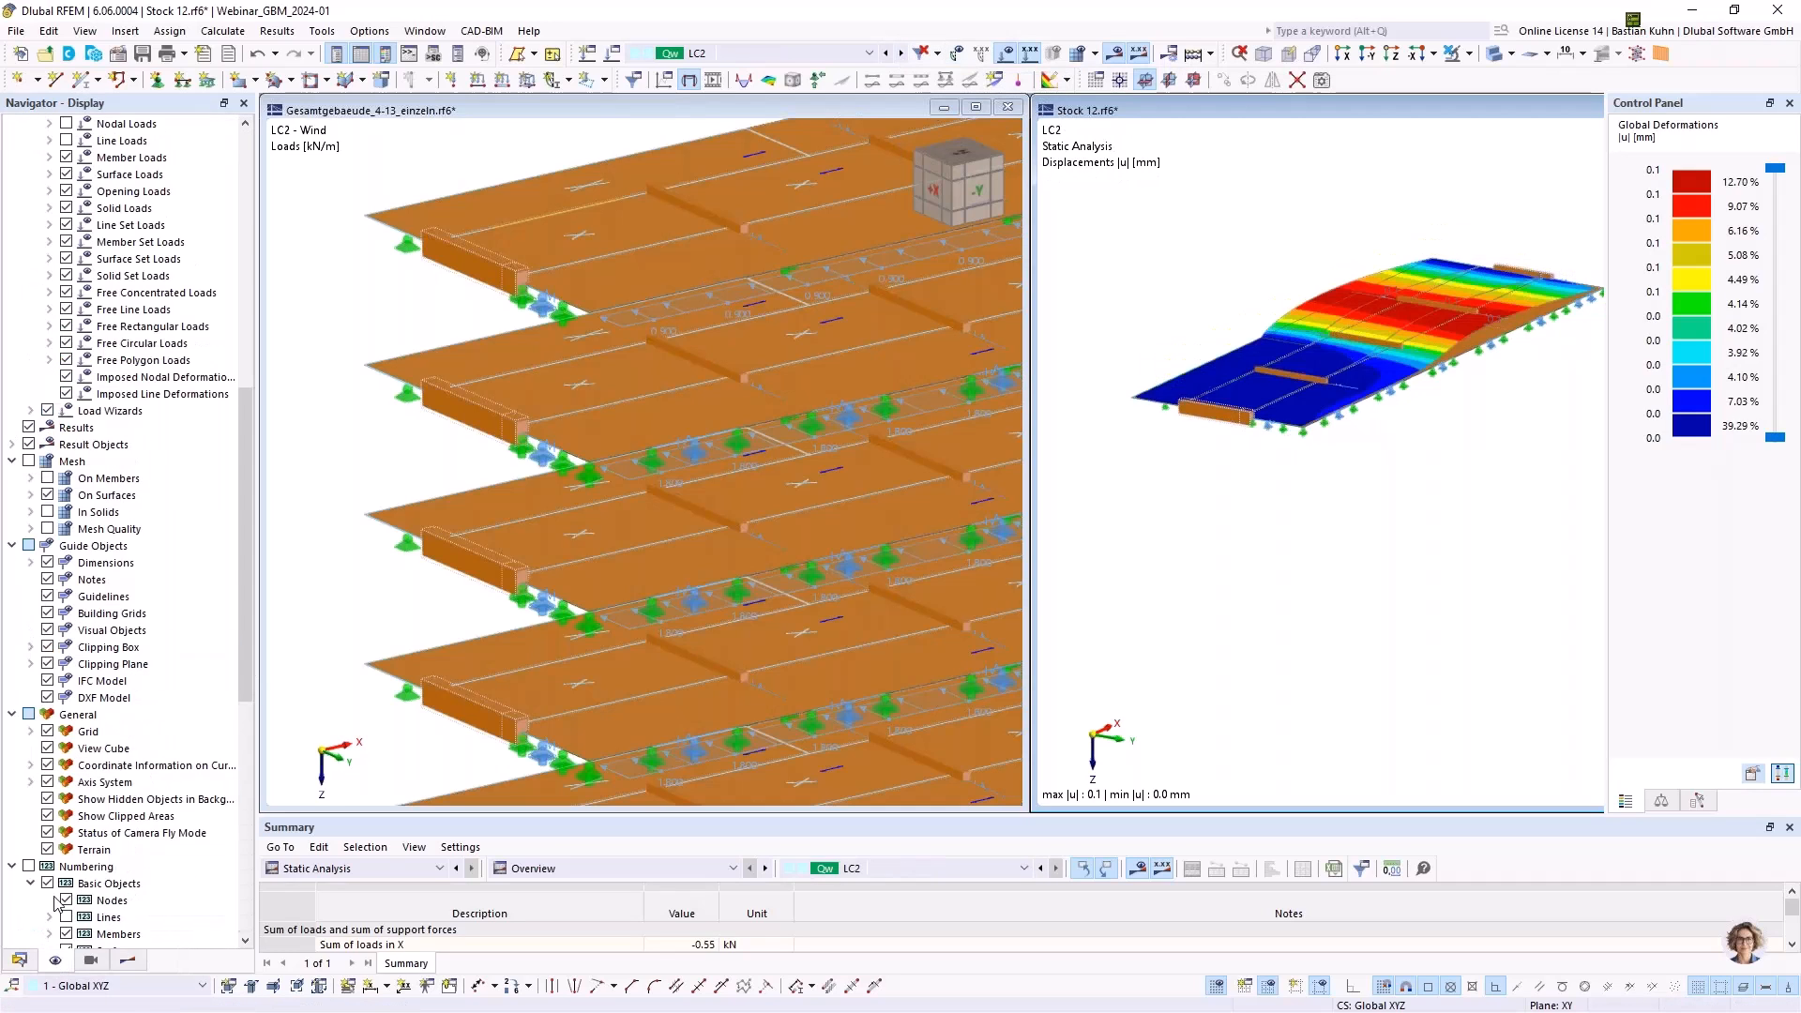
scroll(71, 563, "up", 7)
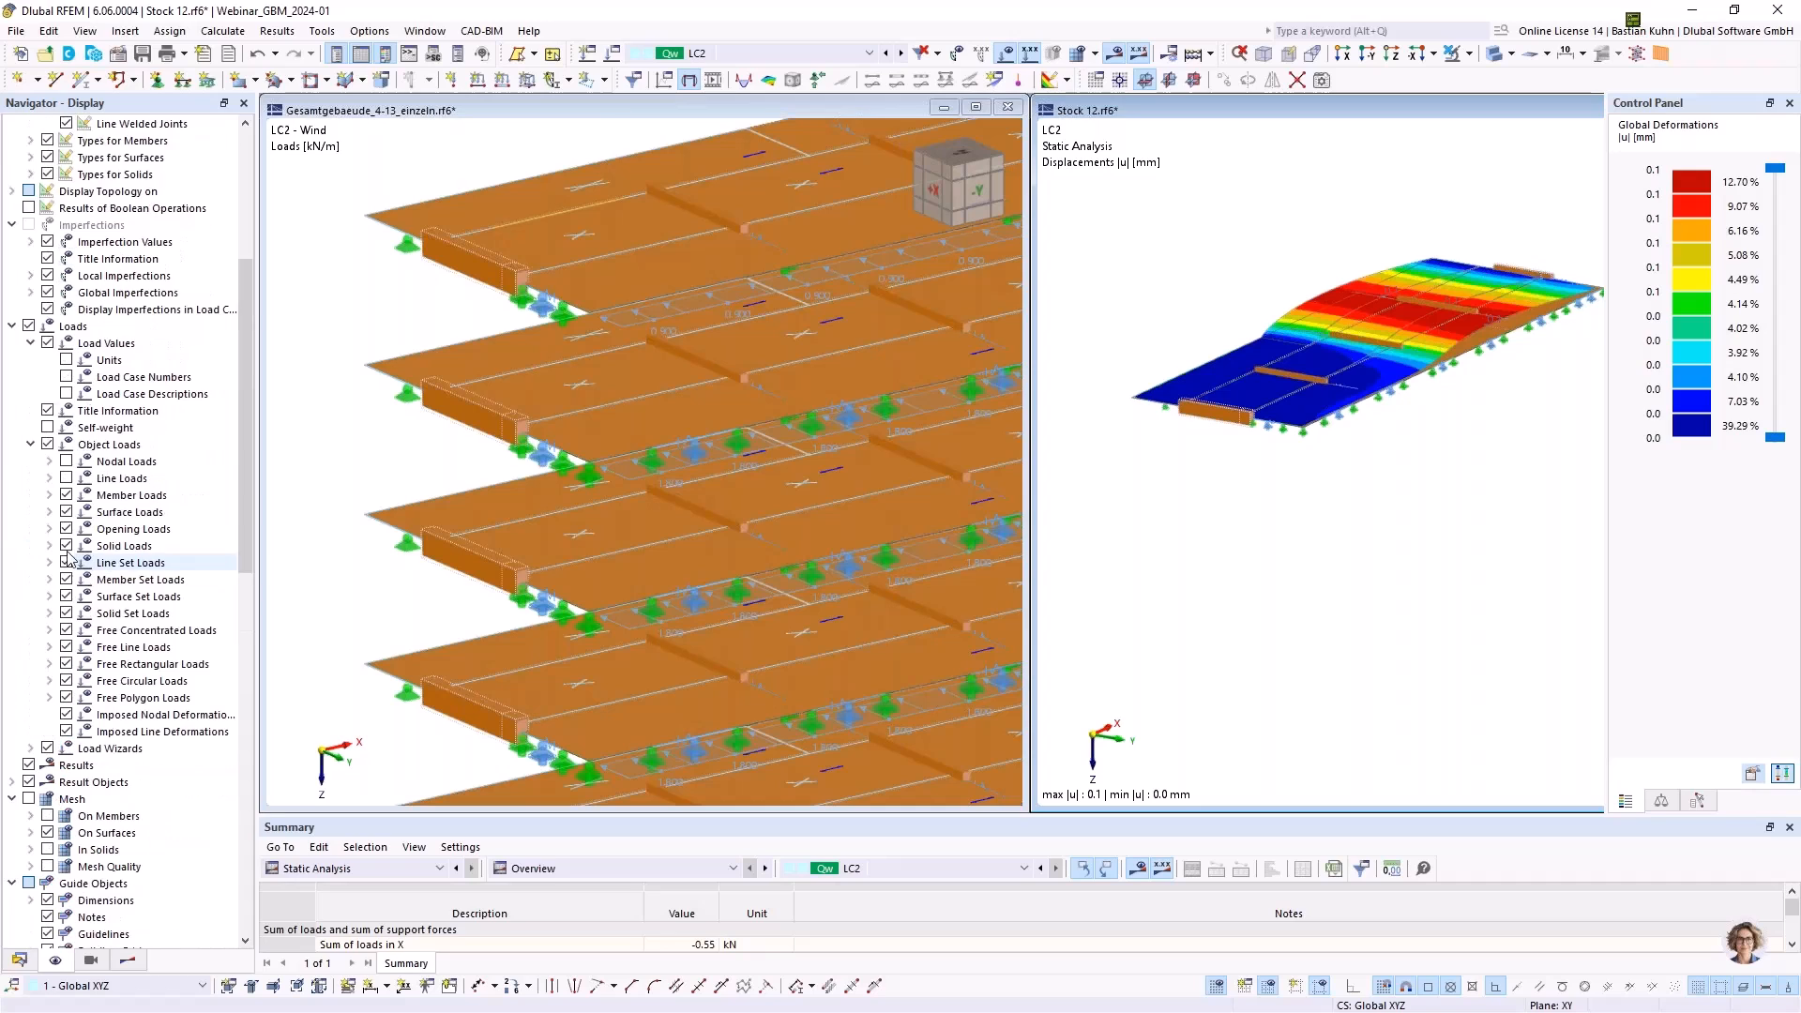
left_click(65, 478)
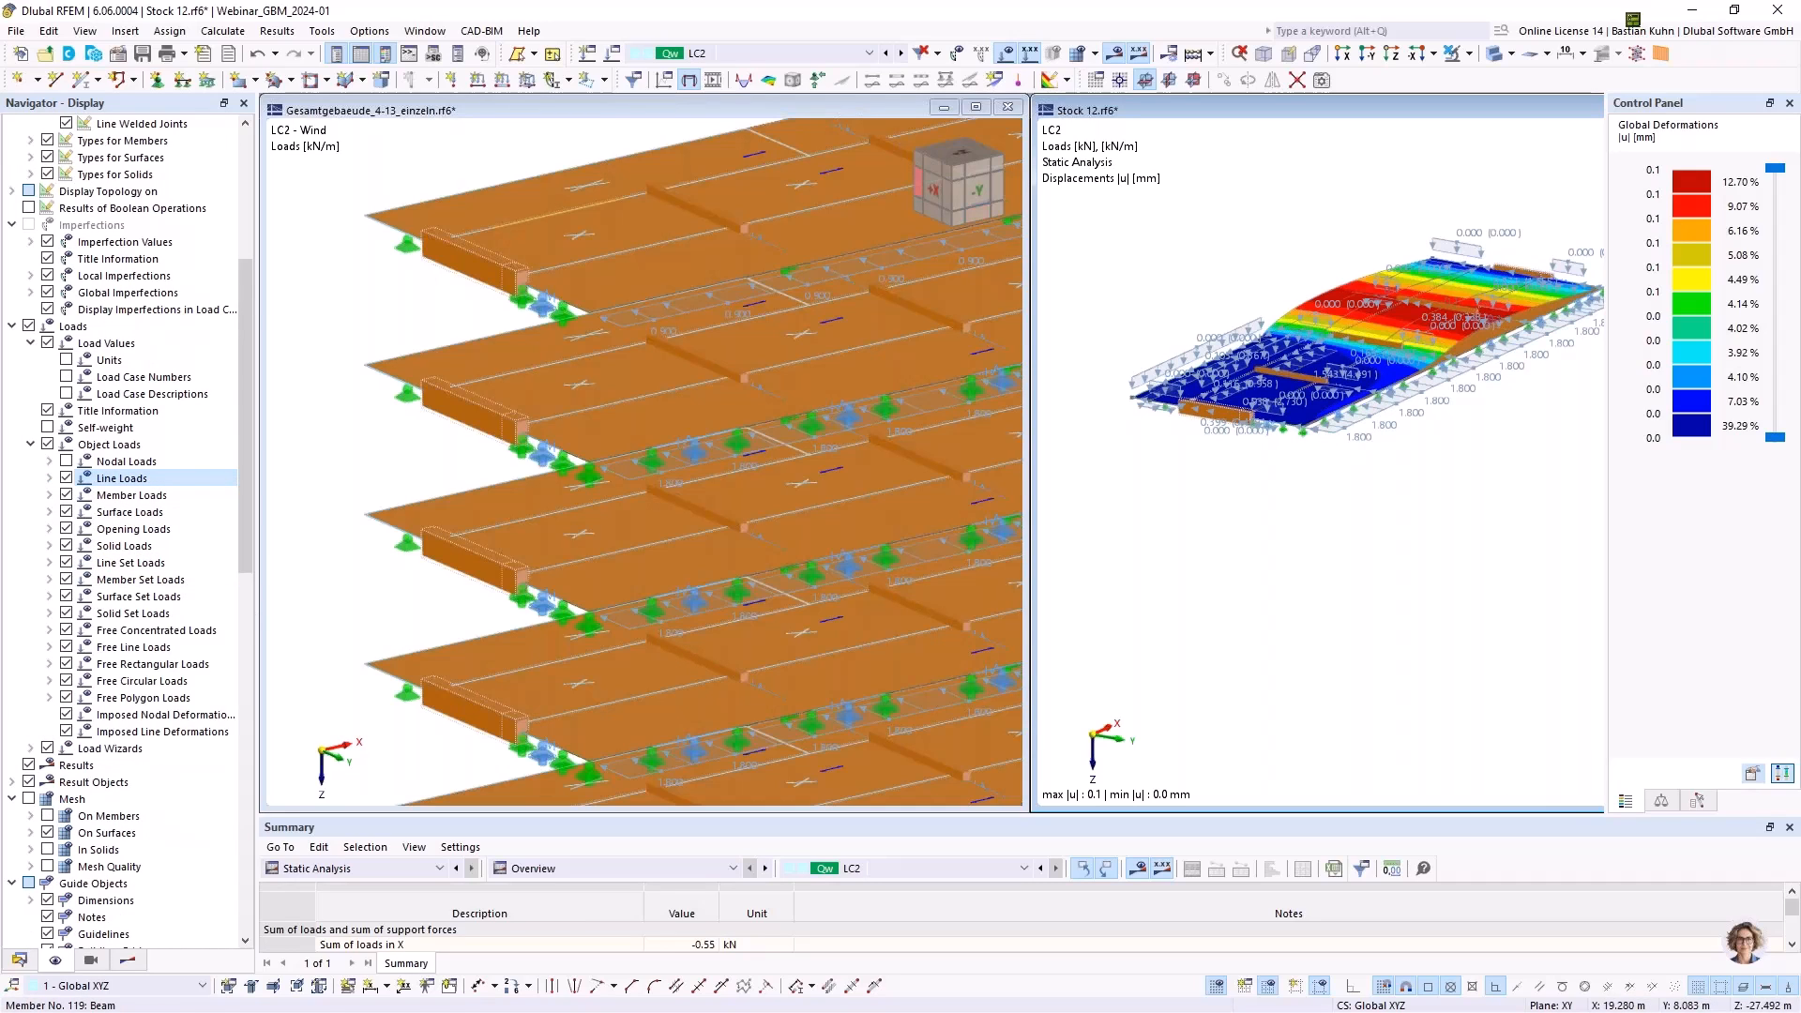
Switch Stock 12 back to LC1 - Eigengewicht and examine the imported line loads along the floor edge
left_click(886, 54)
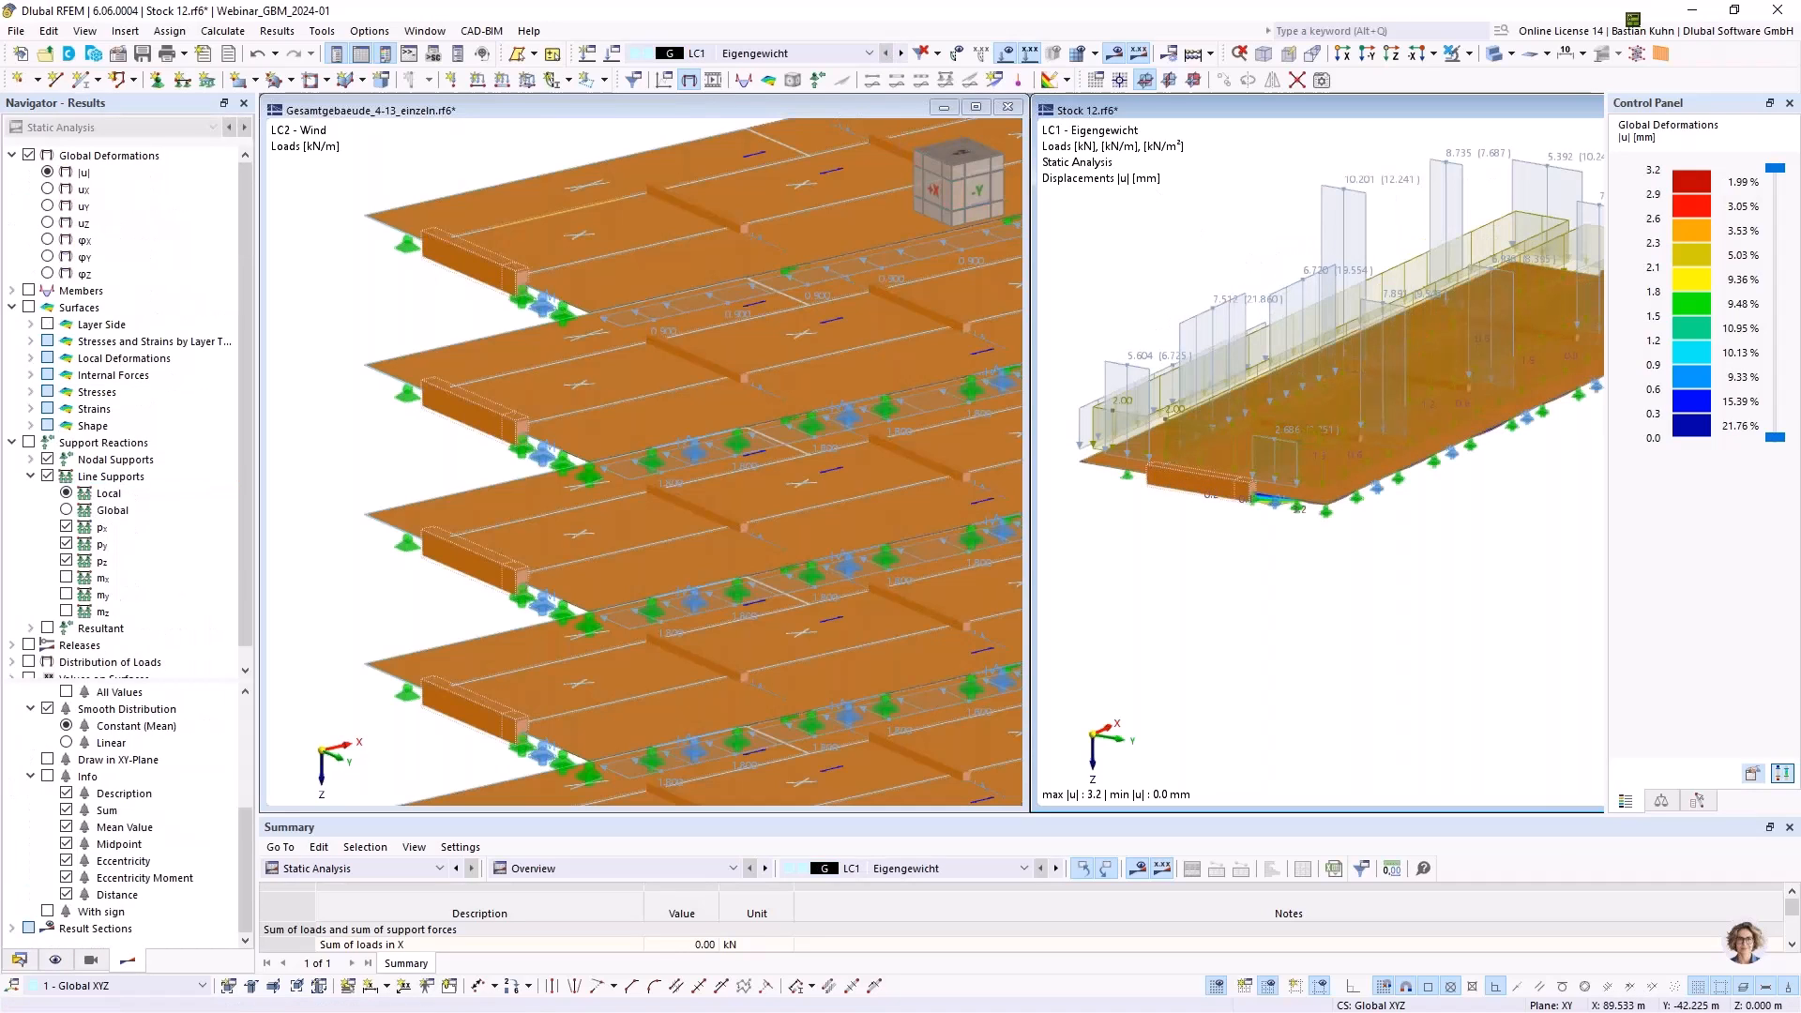
middle_click_drag(1116, 332, 1193, 331, "ctrl")
scroll(1164, 325, "up", 1)
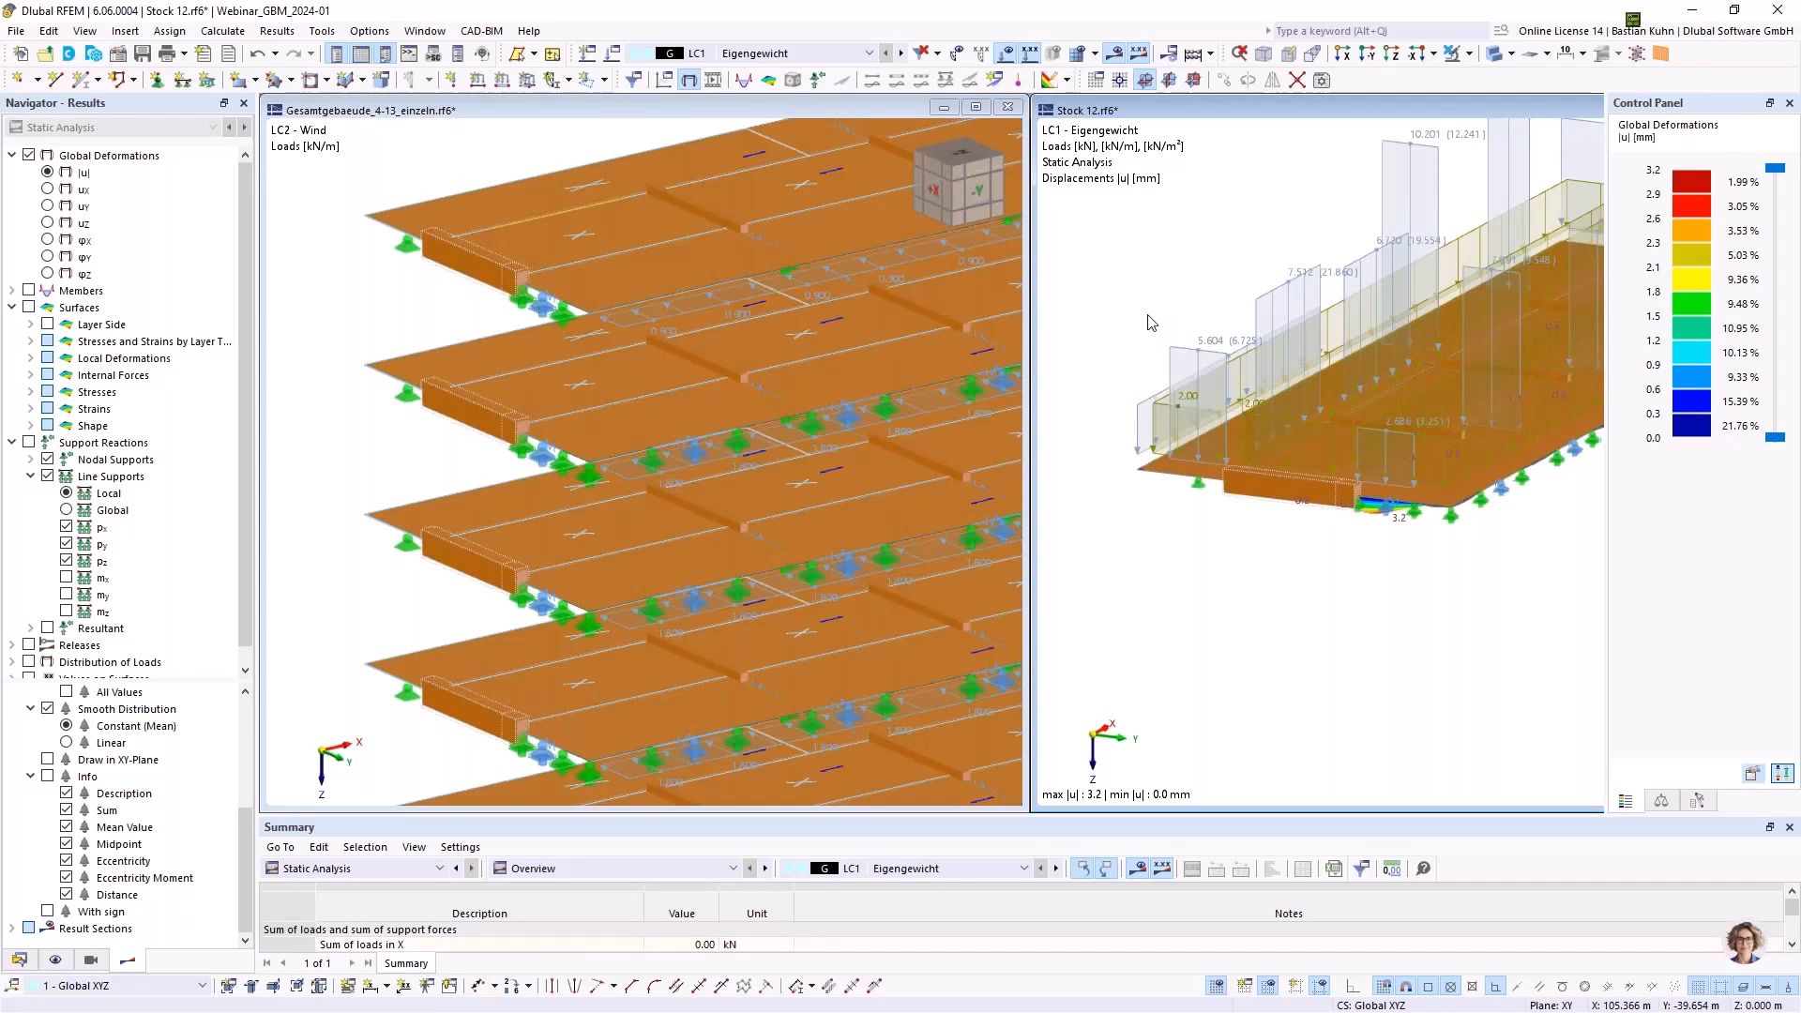
Show the LC1 support reactions in Gesamtgebaeude_4-13_einzeln and hide its surface loads
left_click(363, 288)
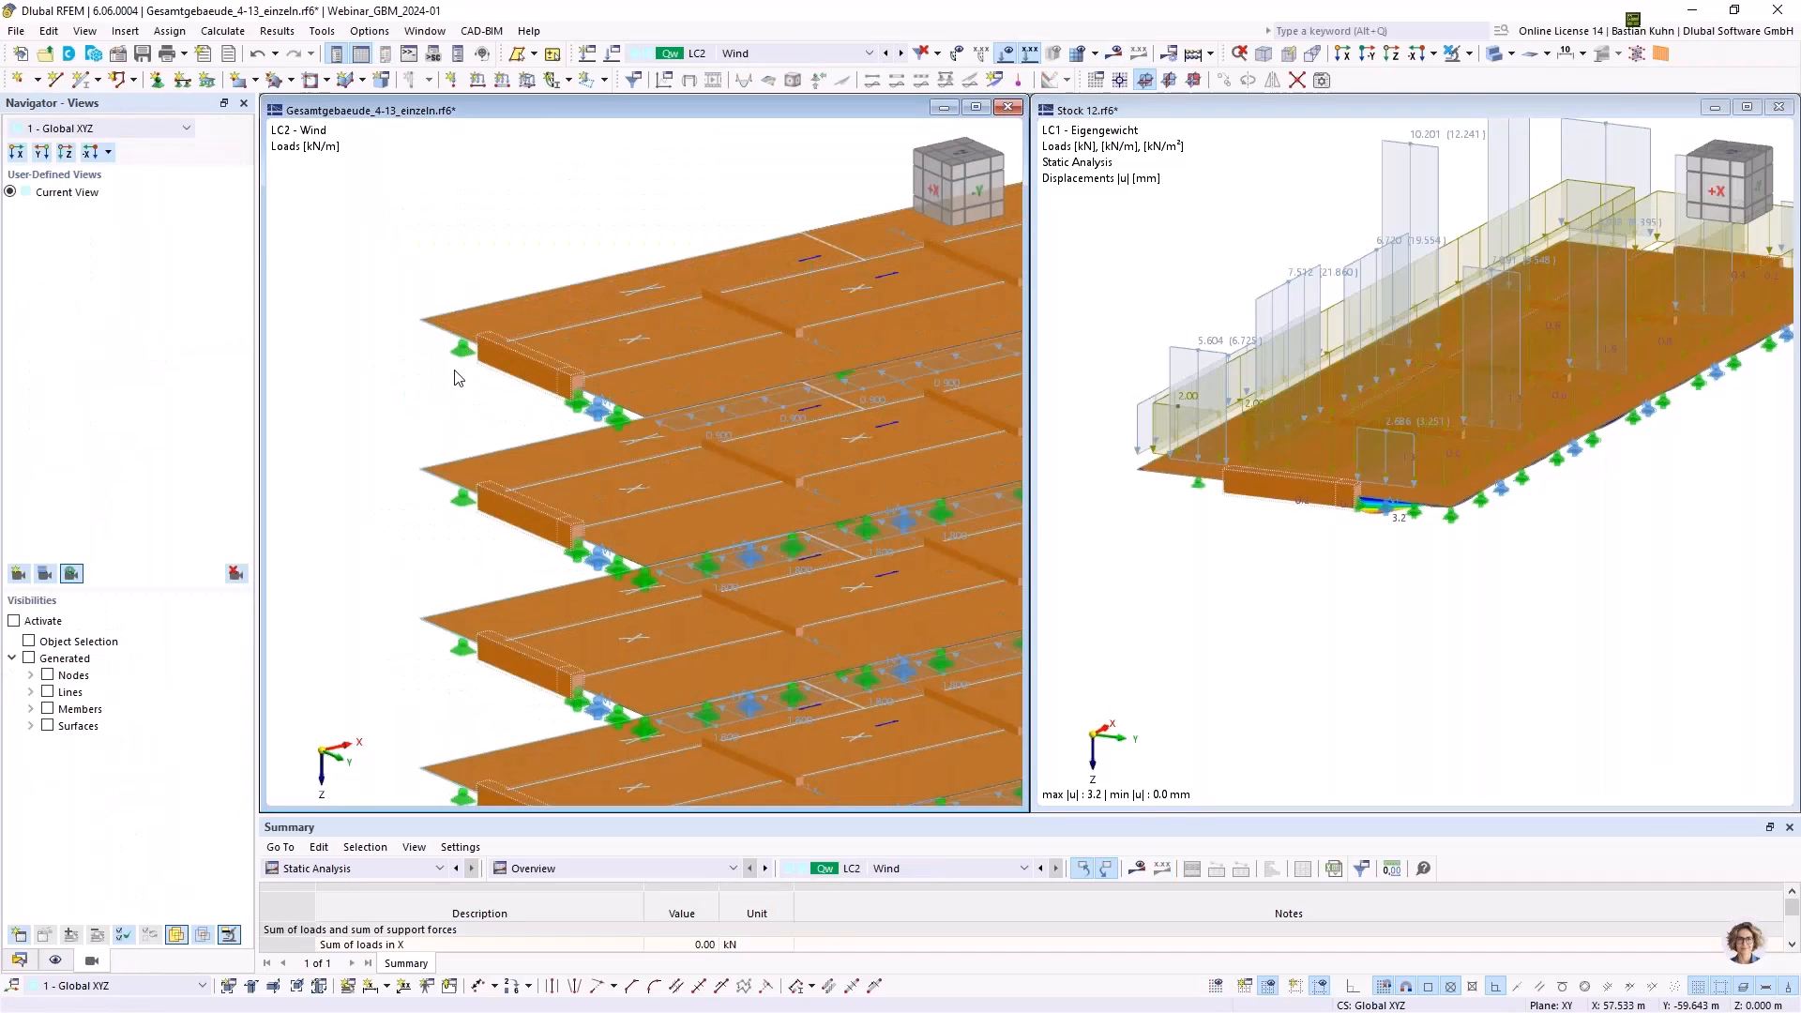
middle_click_drag(457, 377, 509, 357)
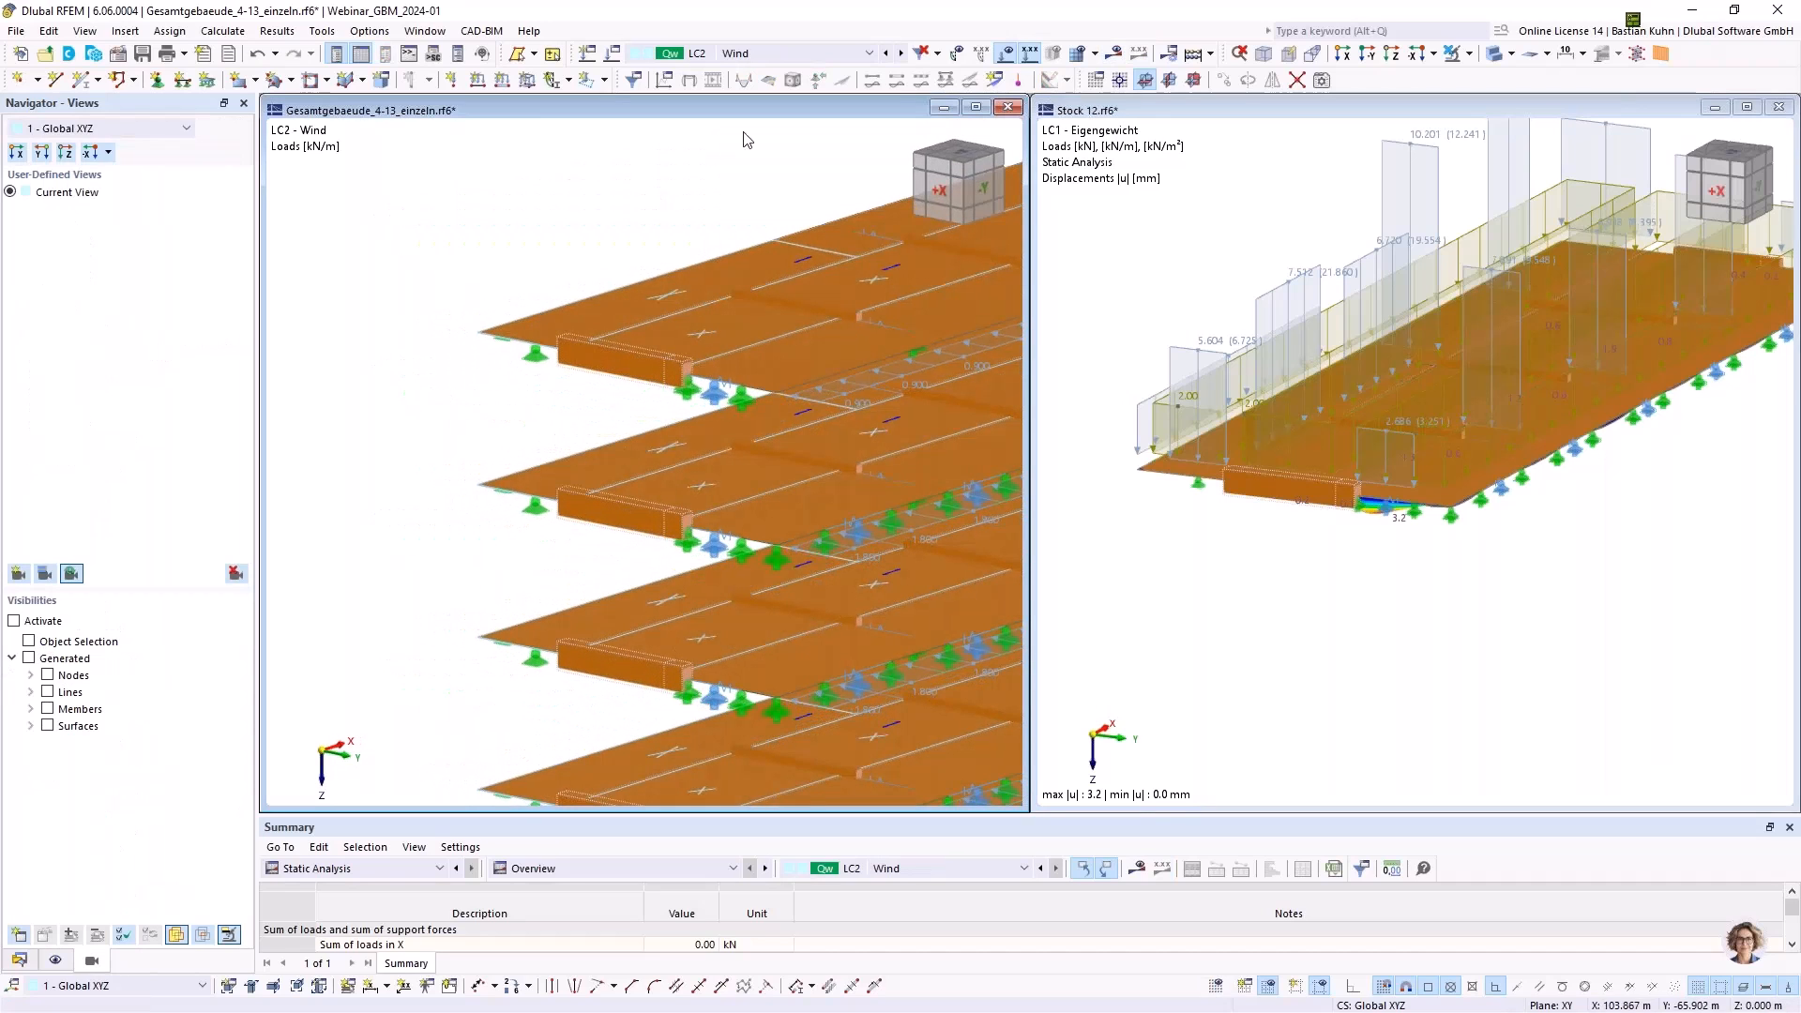
left_click(953, 77)
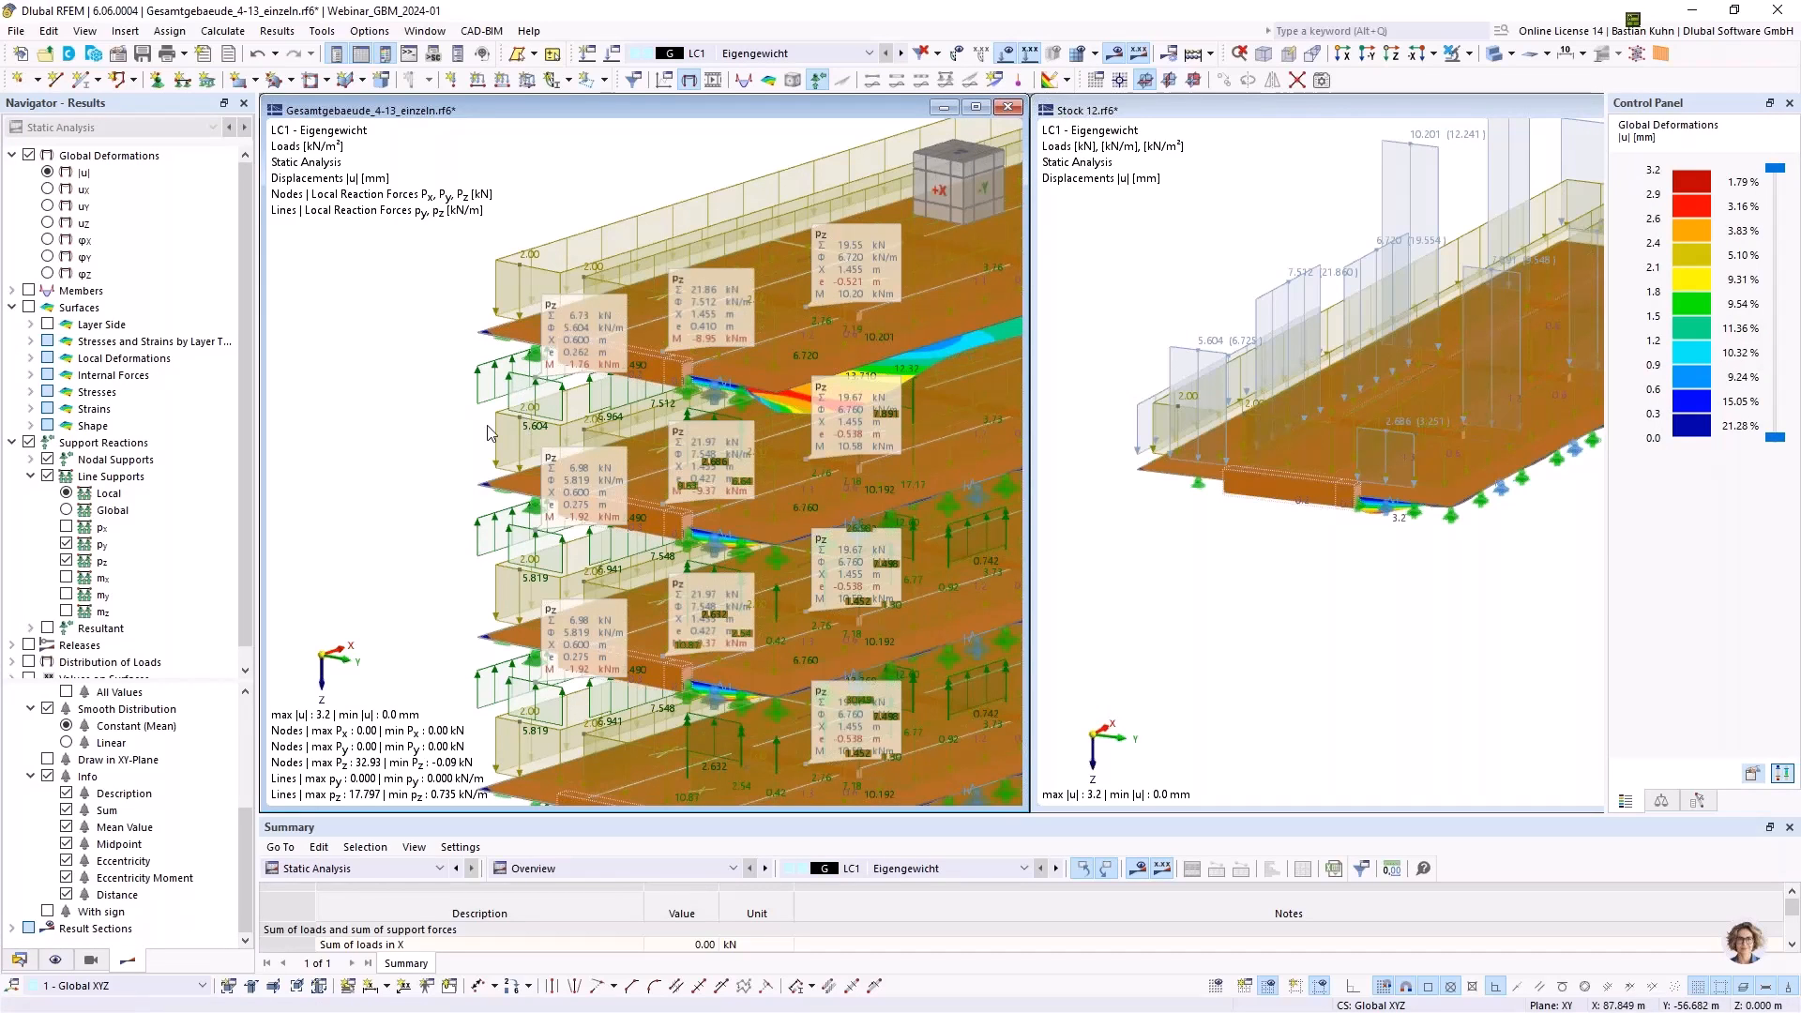
left_click(56, 960)
left_click(67, 512)
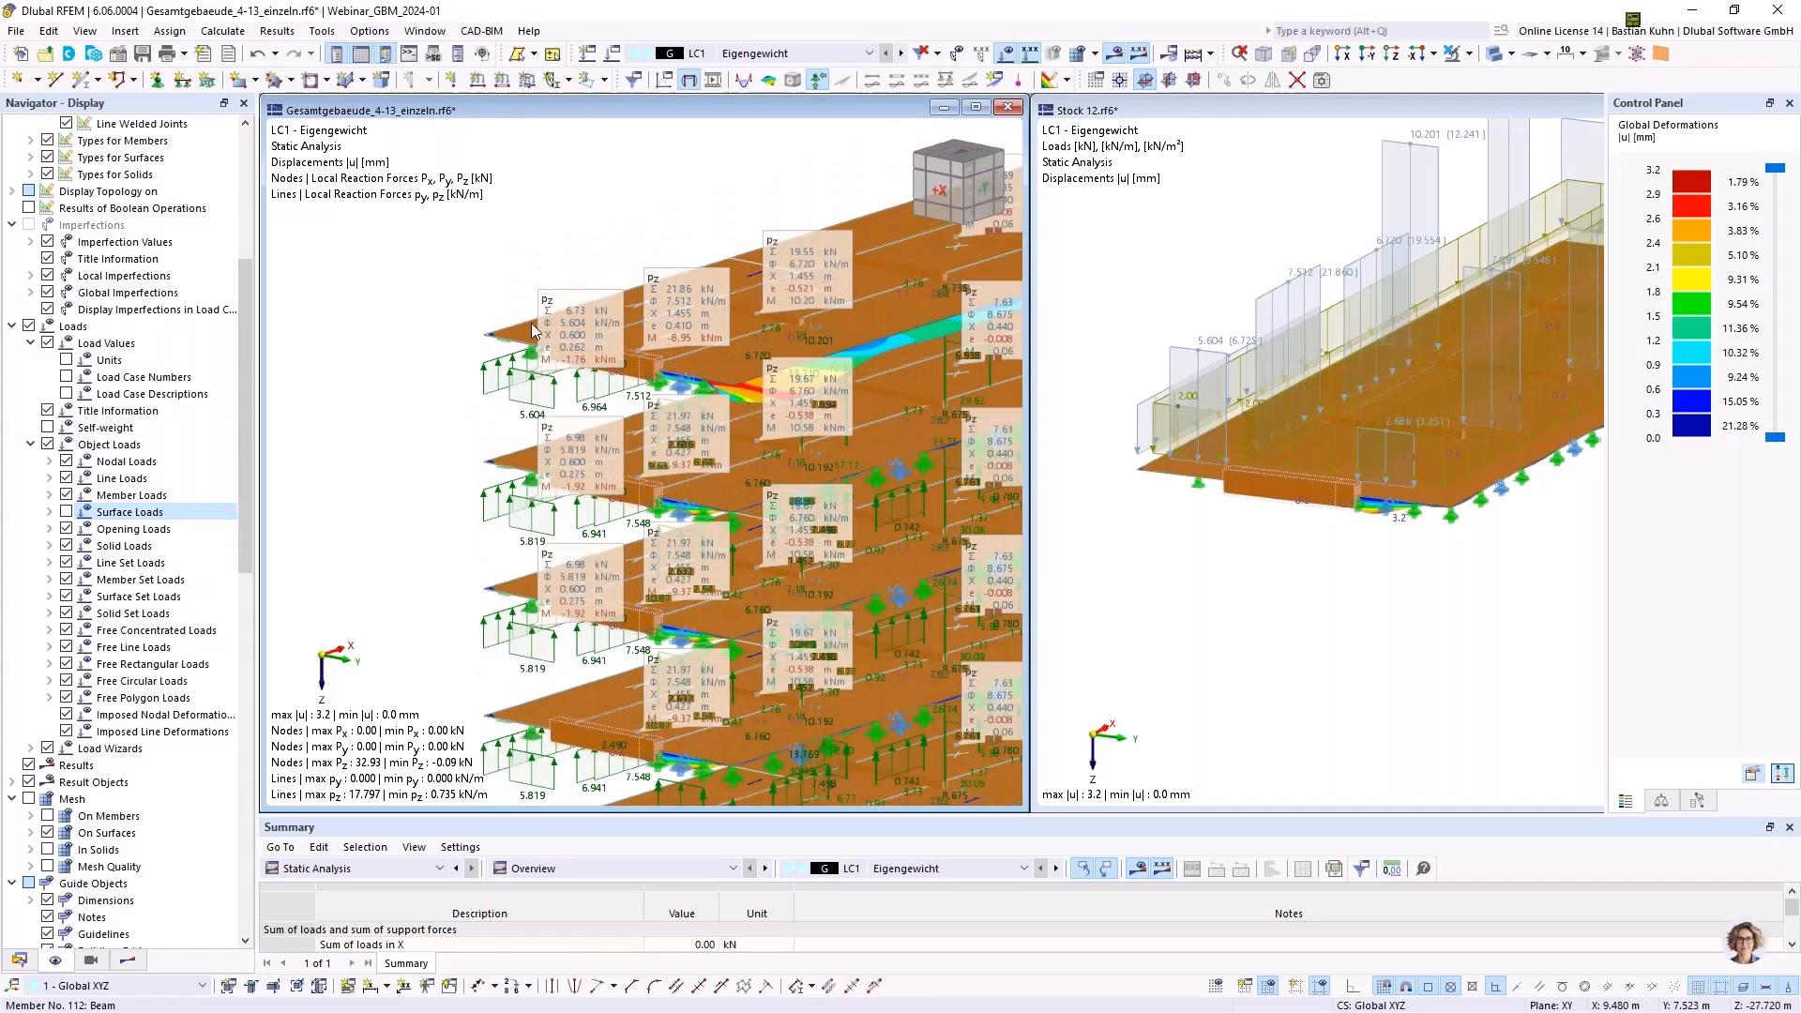
Display the support reactions in Stock 12 and examine them together with the line loads under load case LC2
left_click(1280, 222)
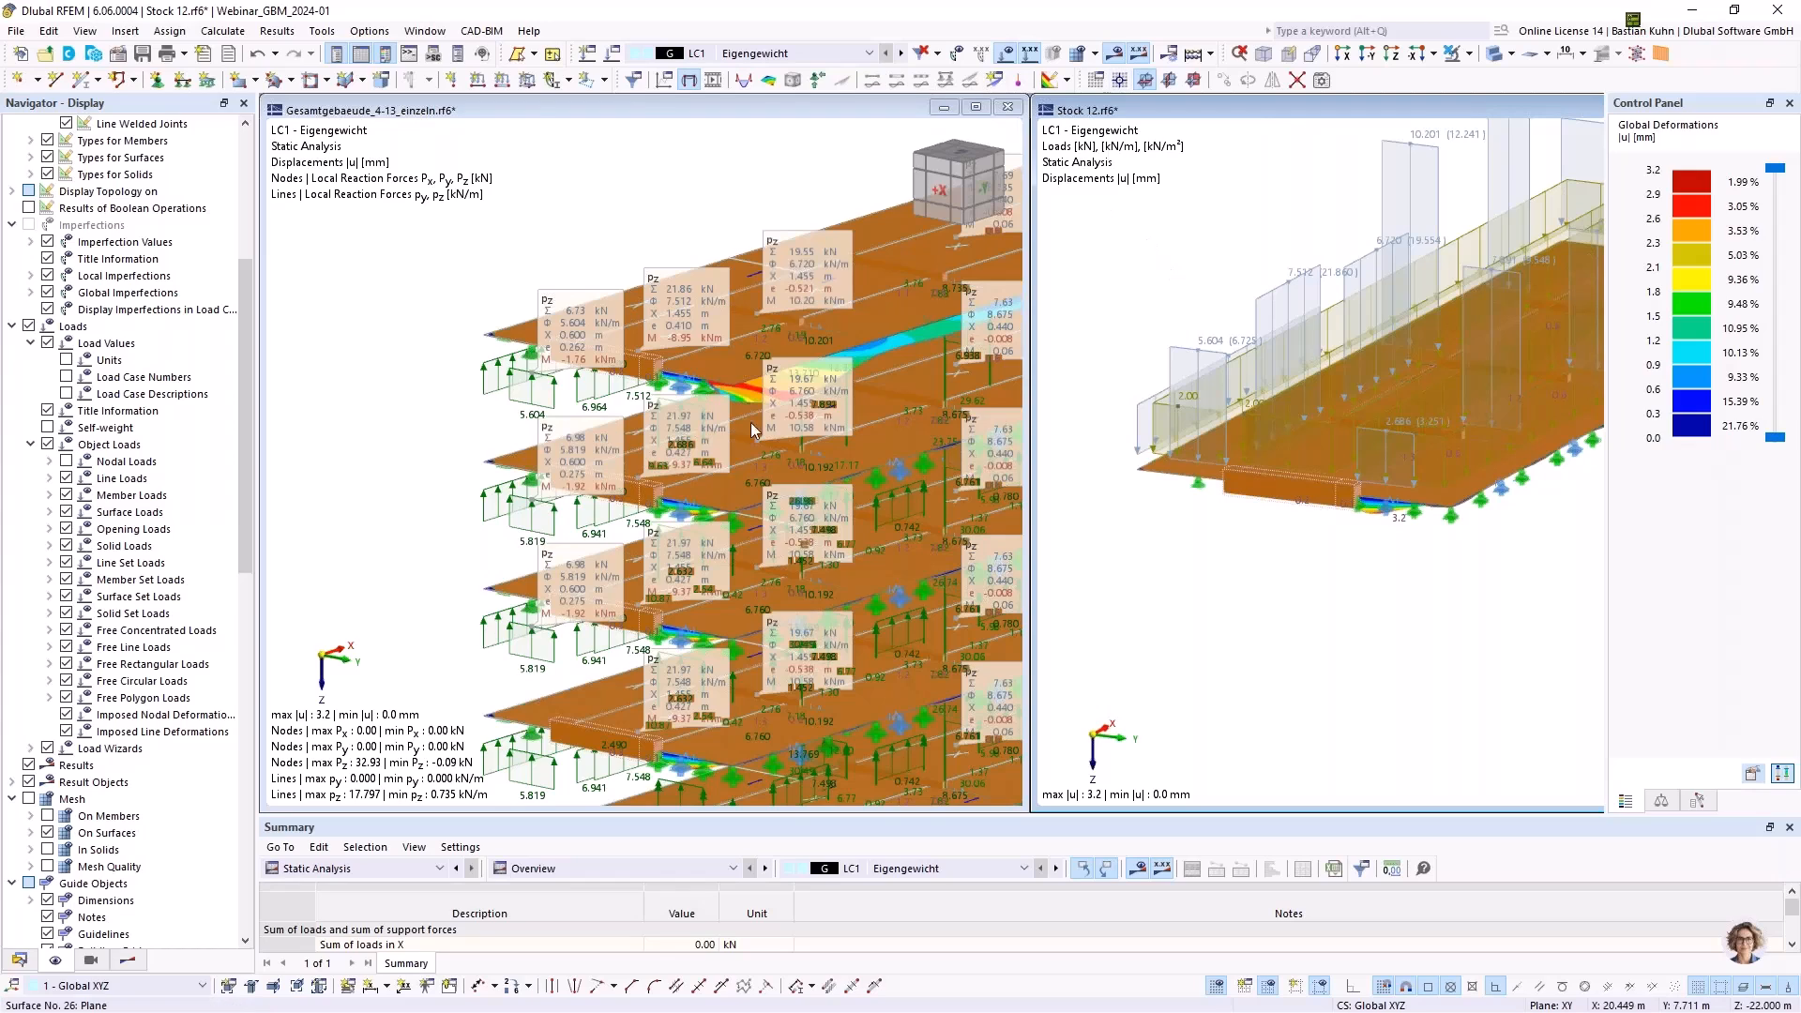
left_click(818, 80)
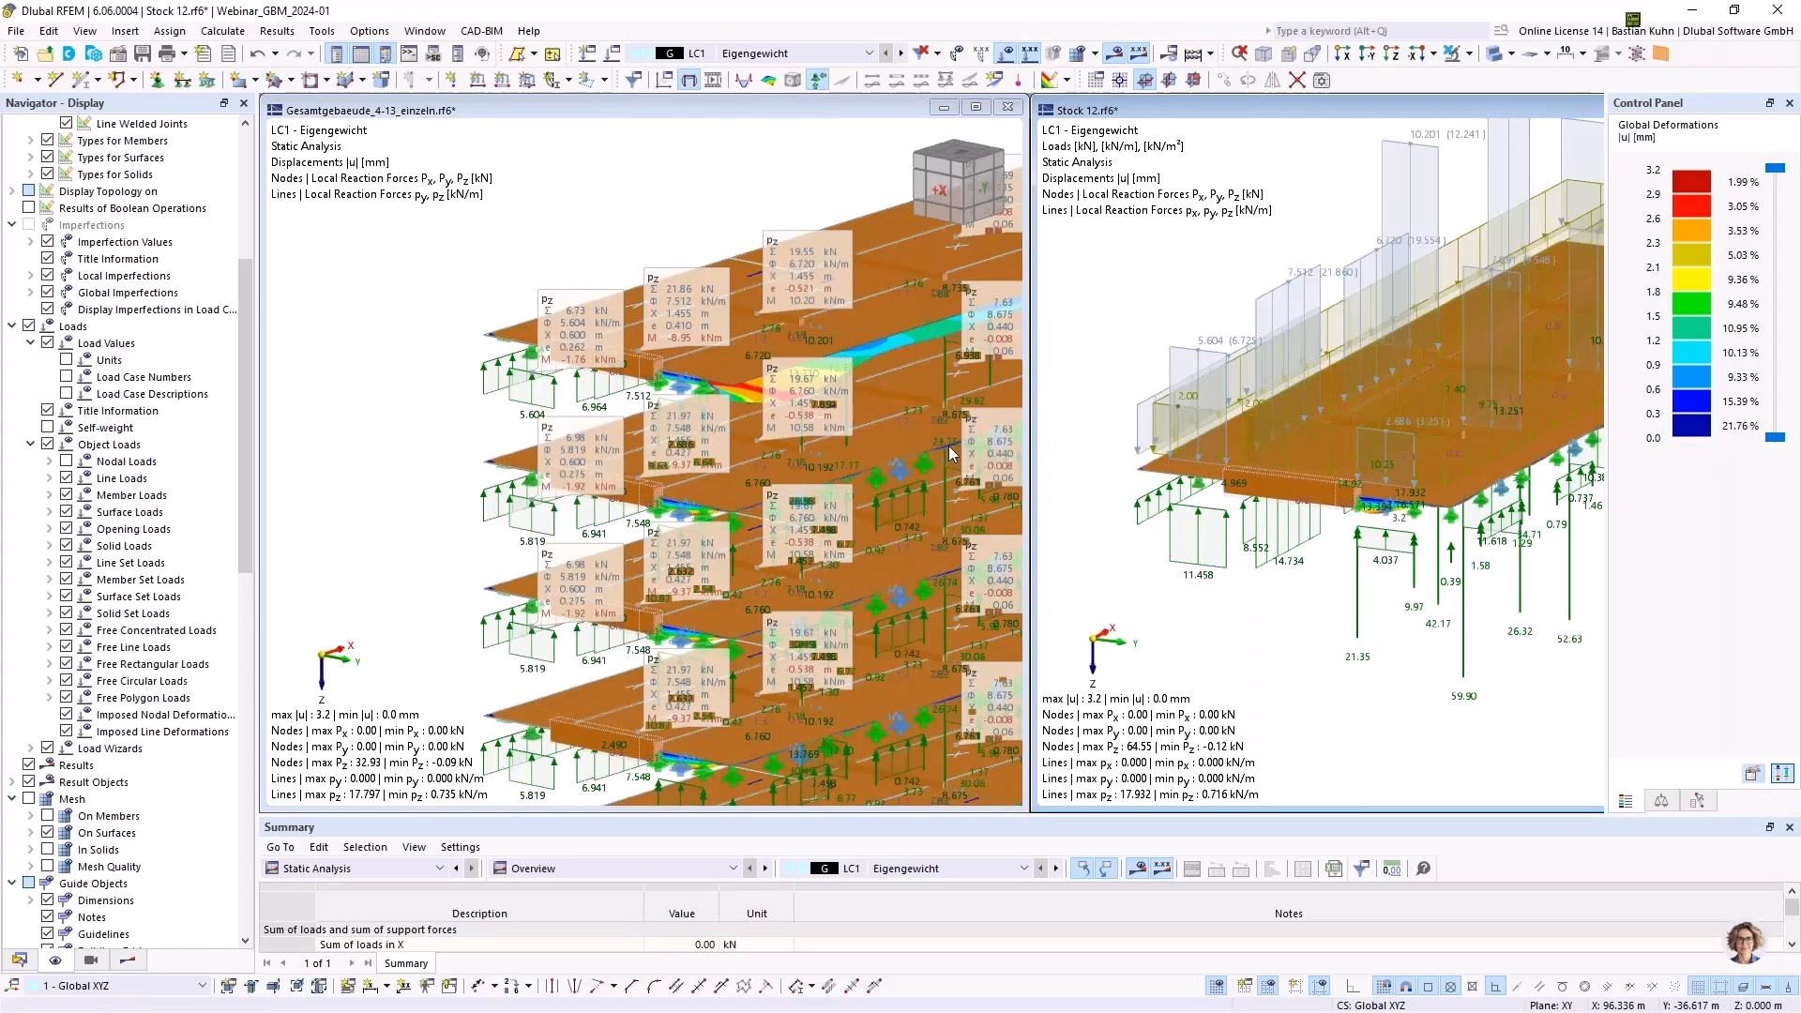
left_click(902, 55)
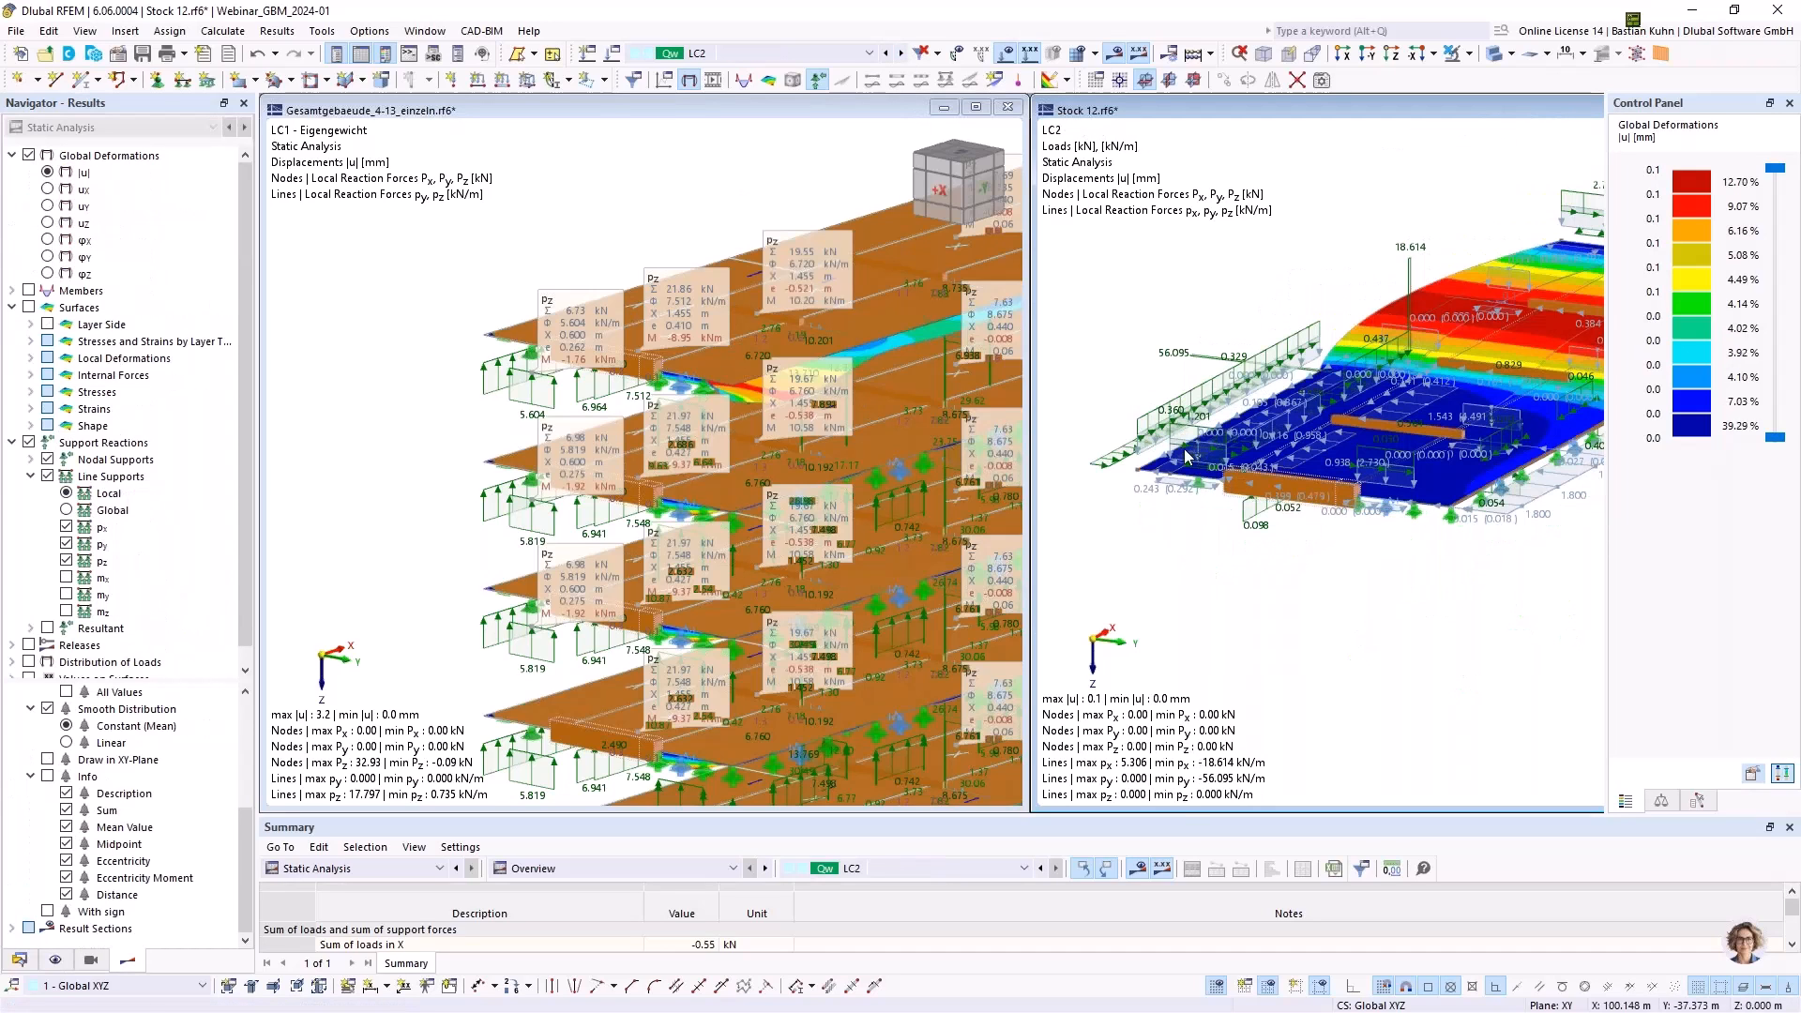
scroll(1169, 446, "up", 2)
scroll(1169, 445, "down", 2)
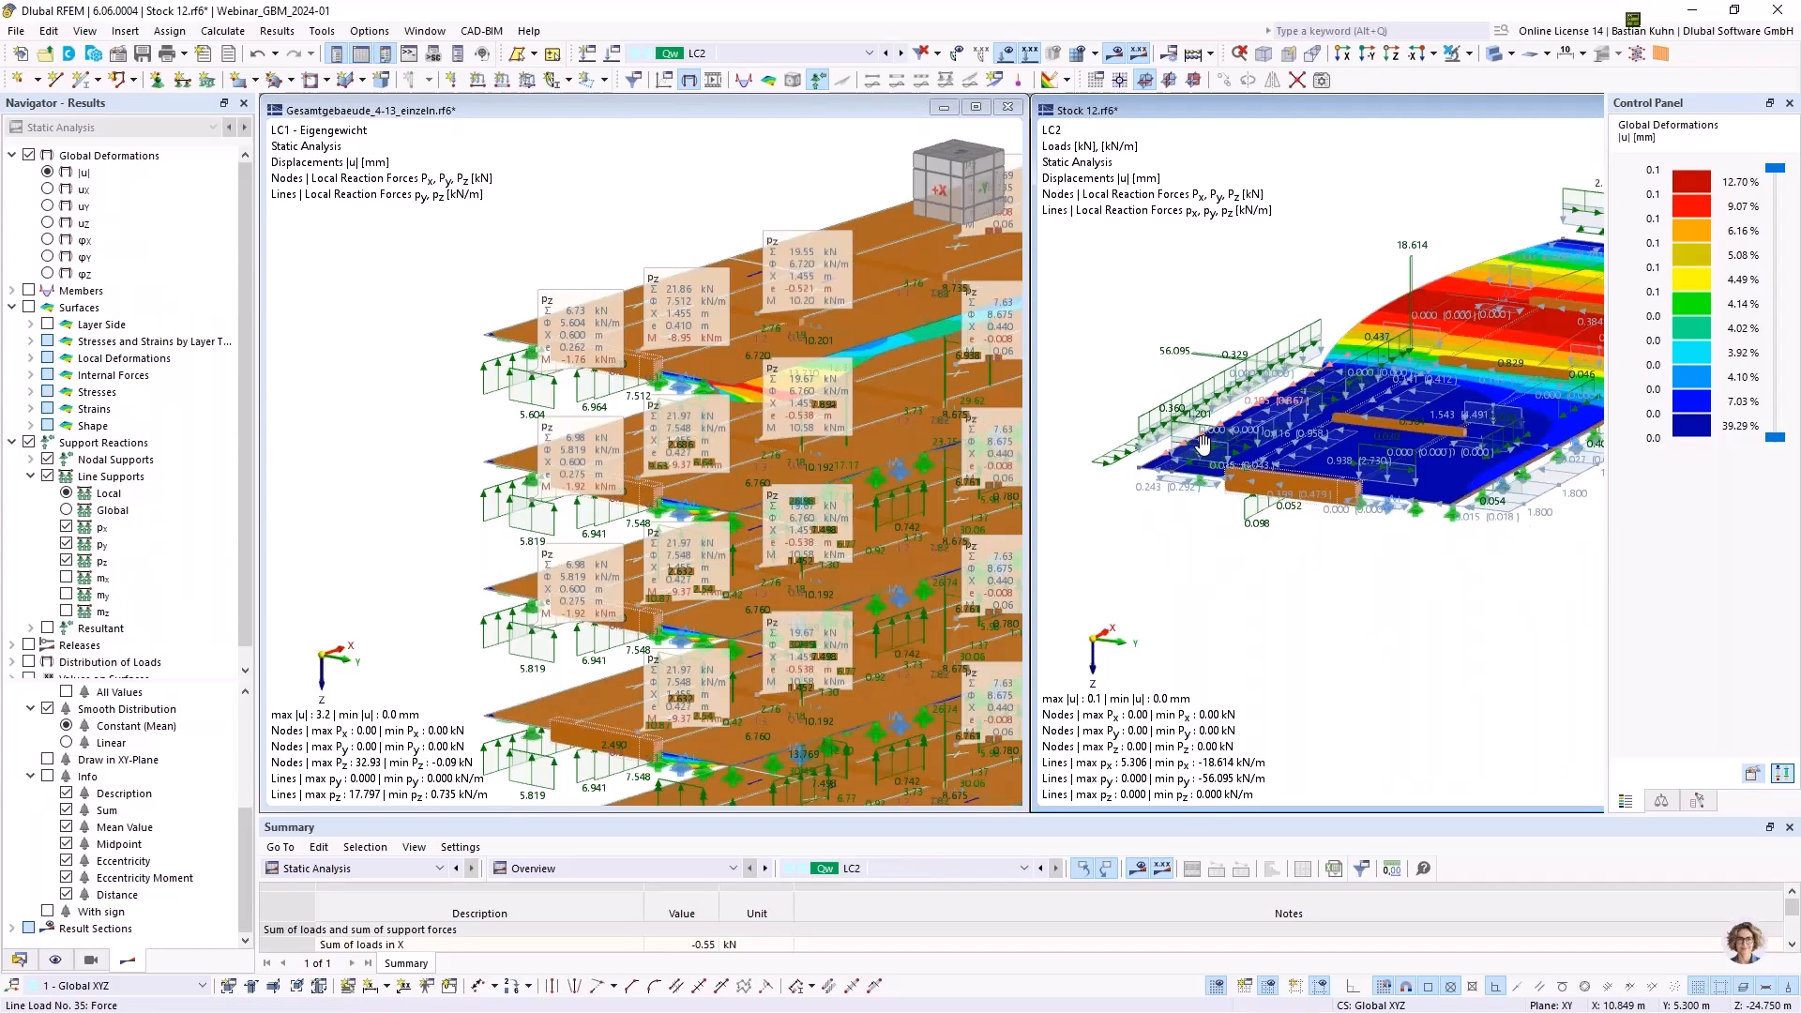
middle_click_drag(1206, 447, 1225, 443)
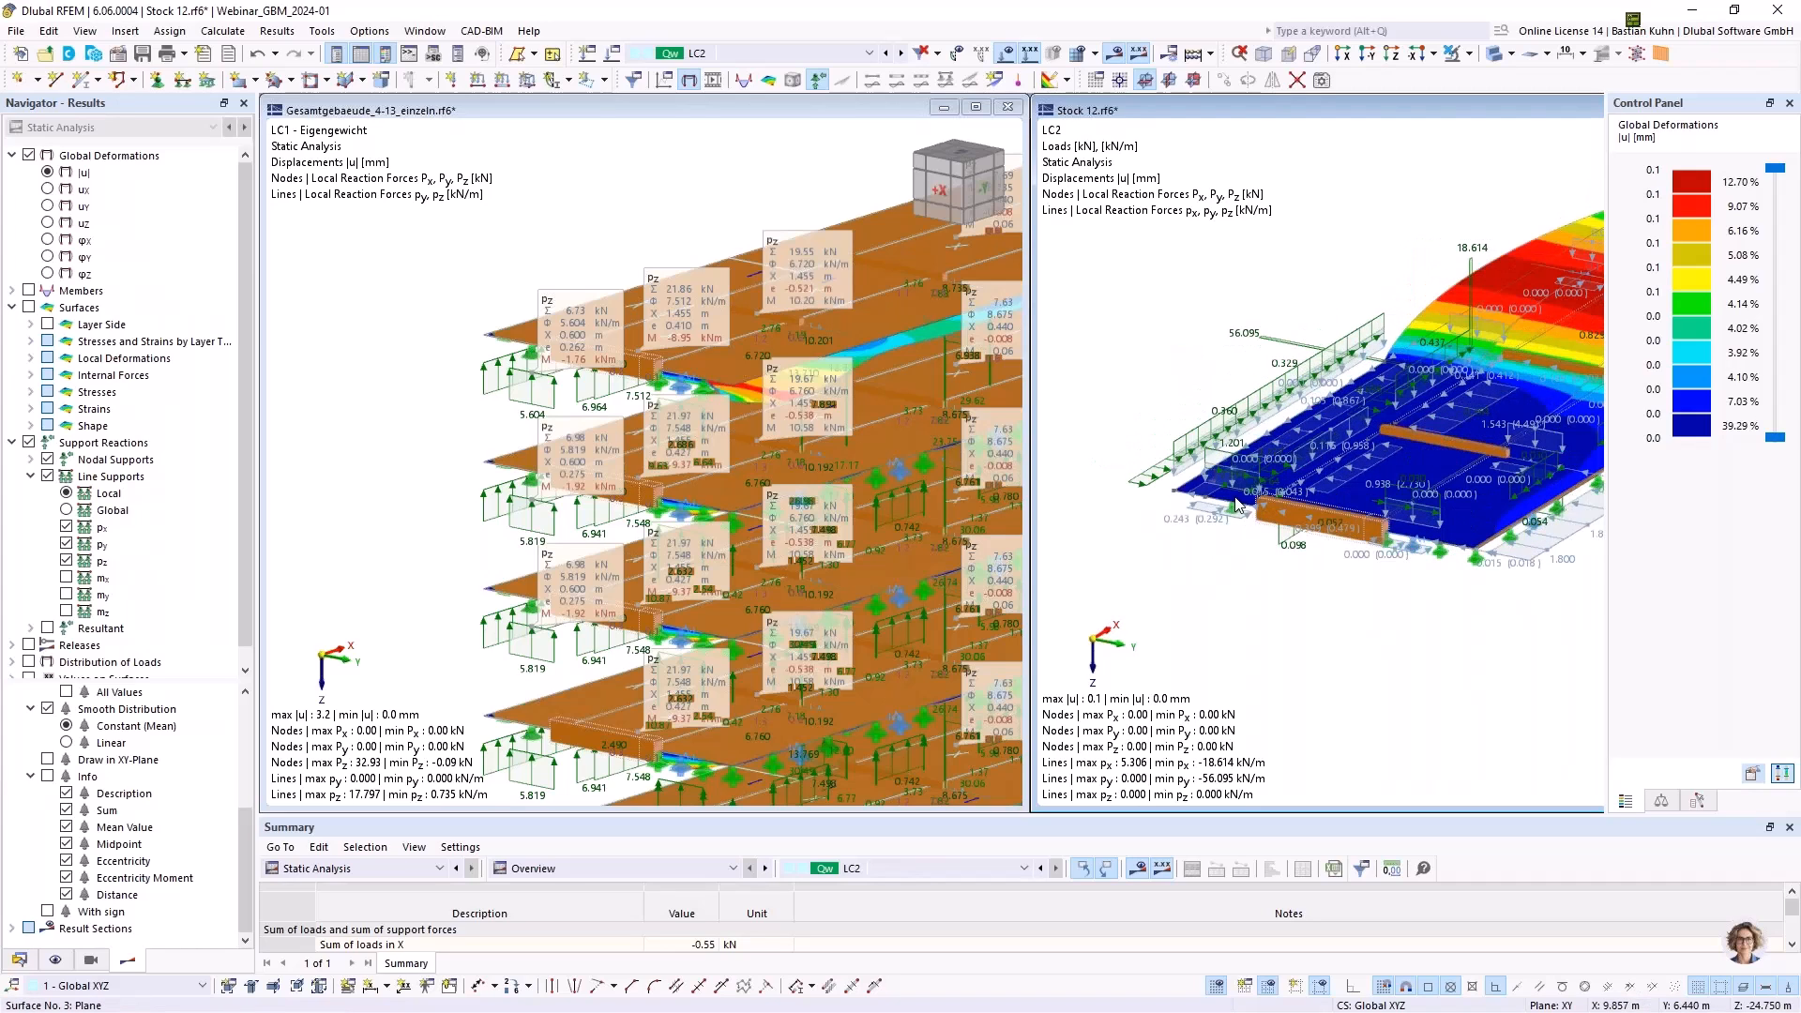
Turn on the info labels for the smoothed line support reactions in Stock 12 at the floor's front corner
scroll(1237, 505, "up", 3)
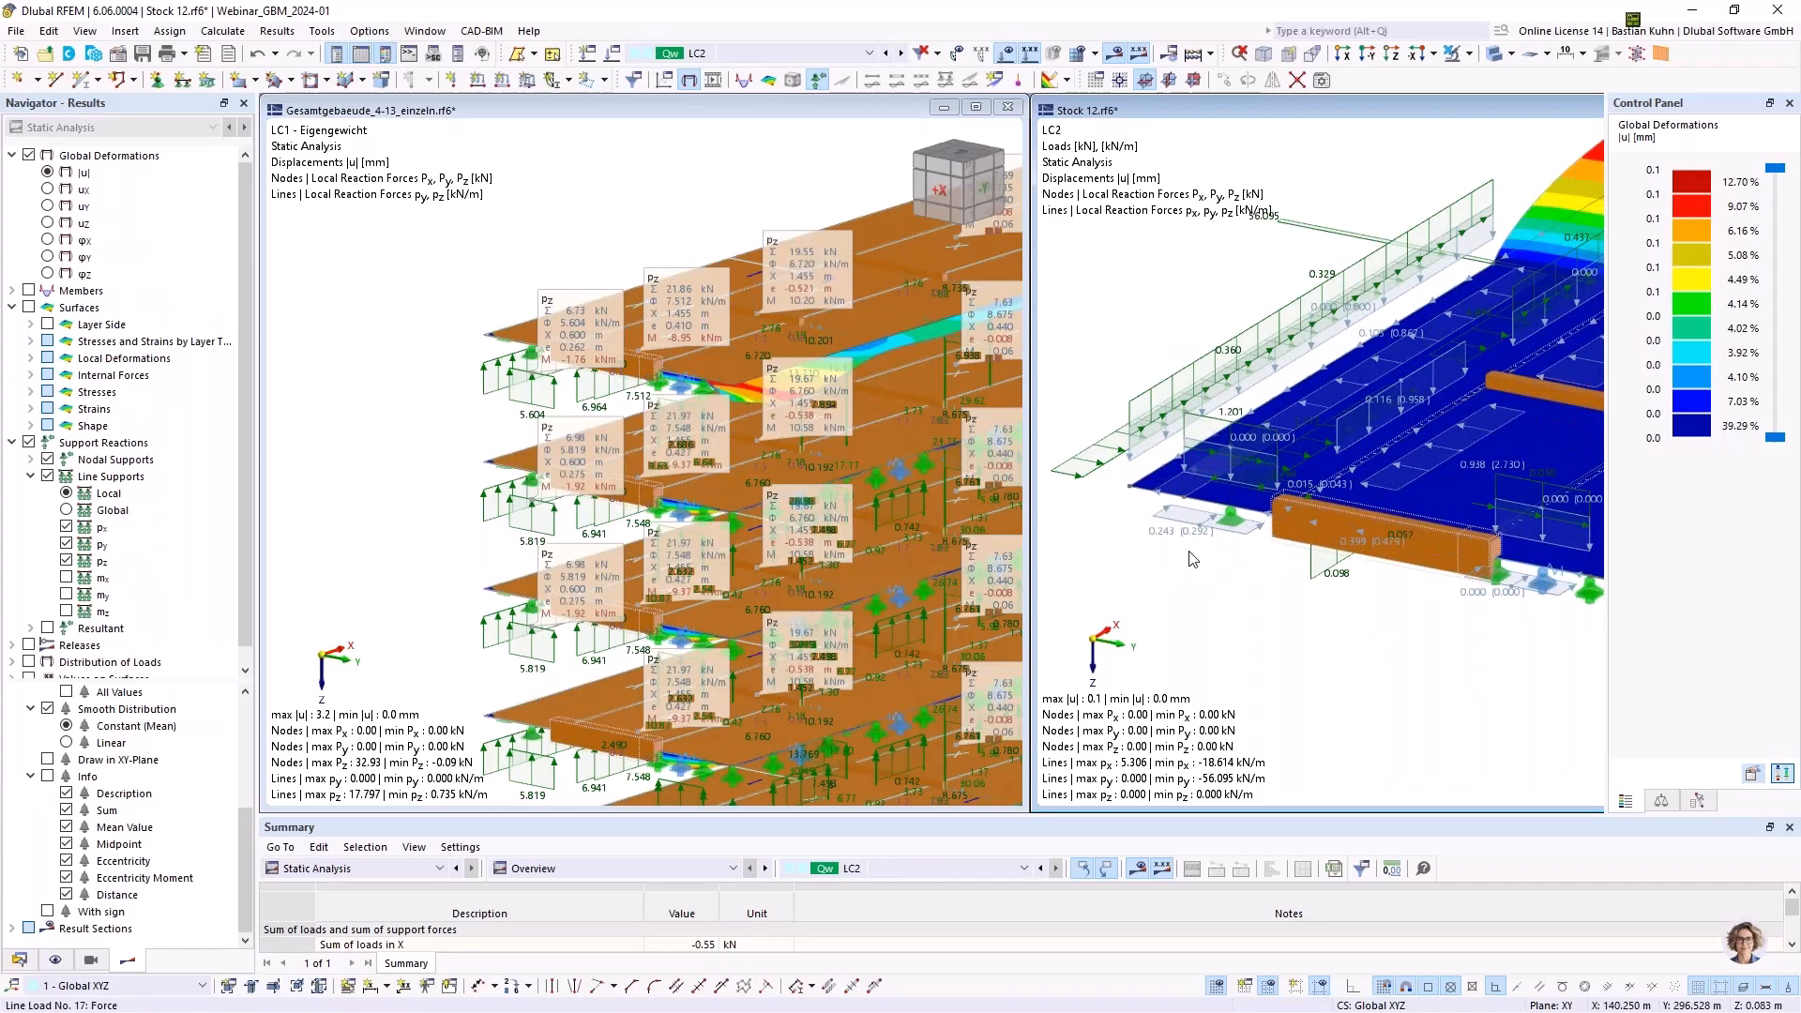
scroll(1215, 540, "up", 2)
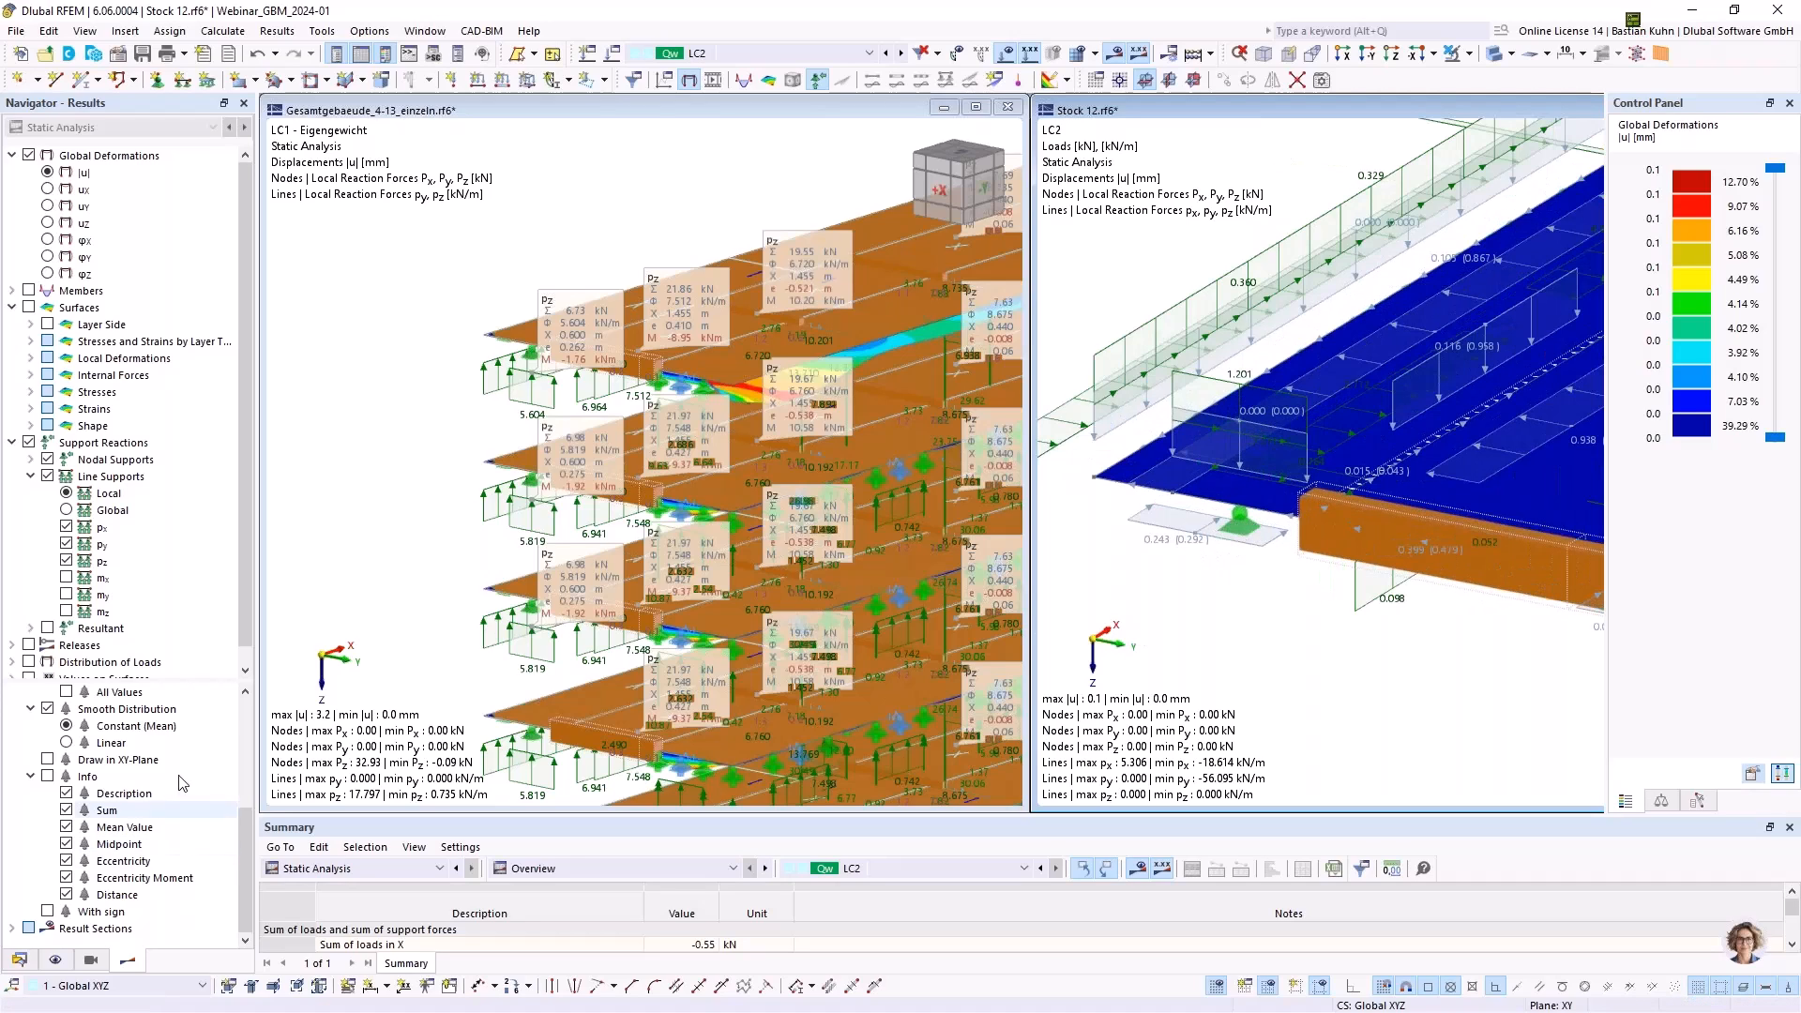
scroll(153, 659, "down", 1)
scroll(152, 659, "up", 1)
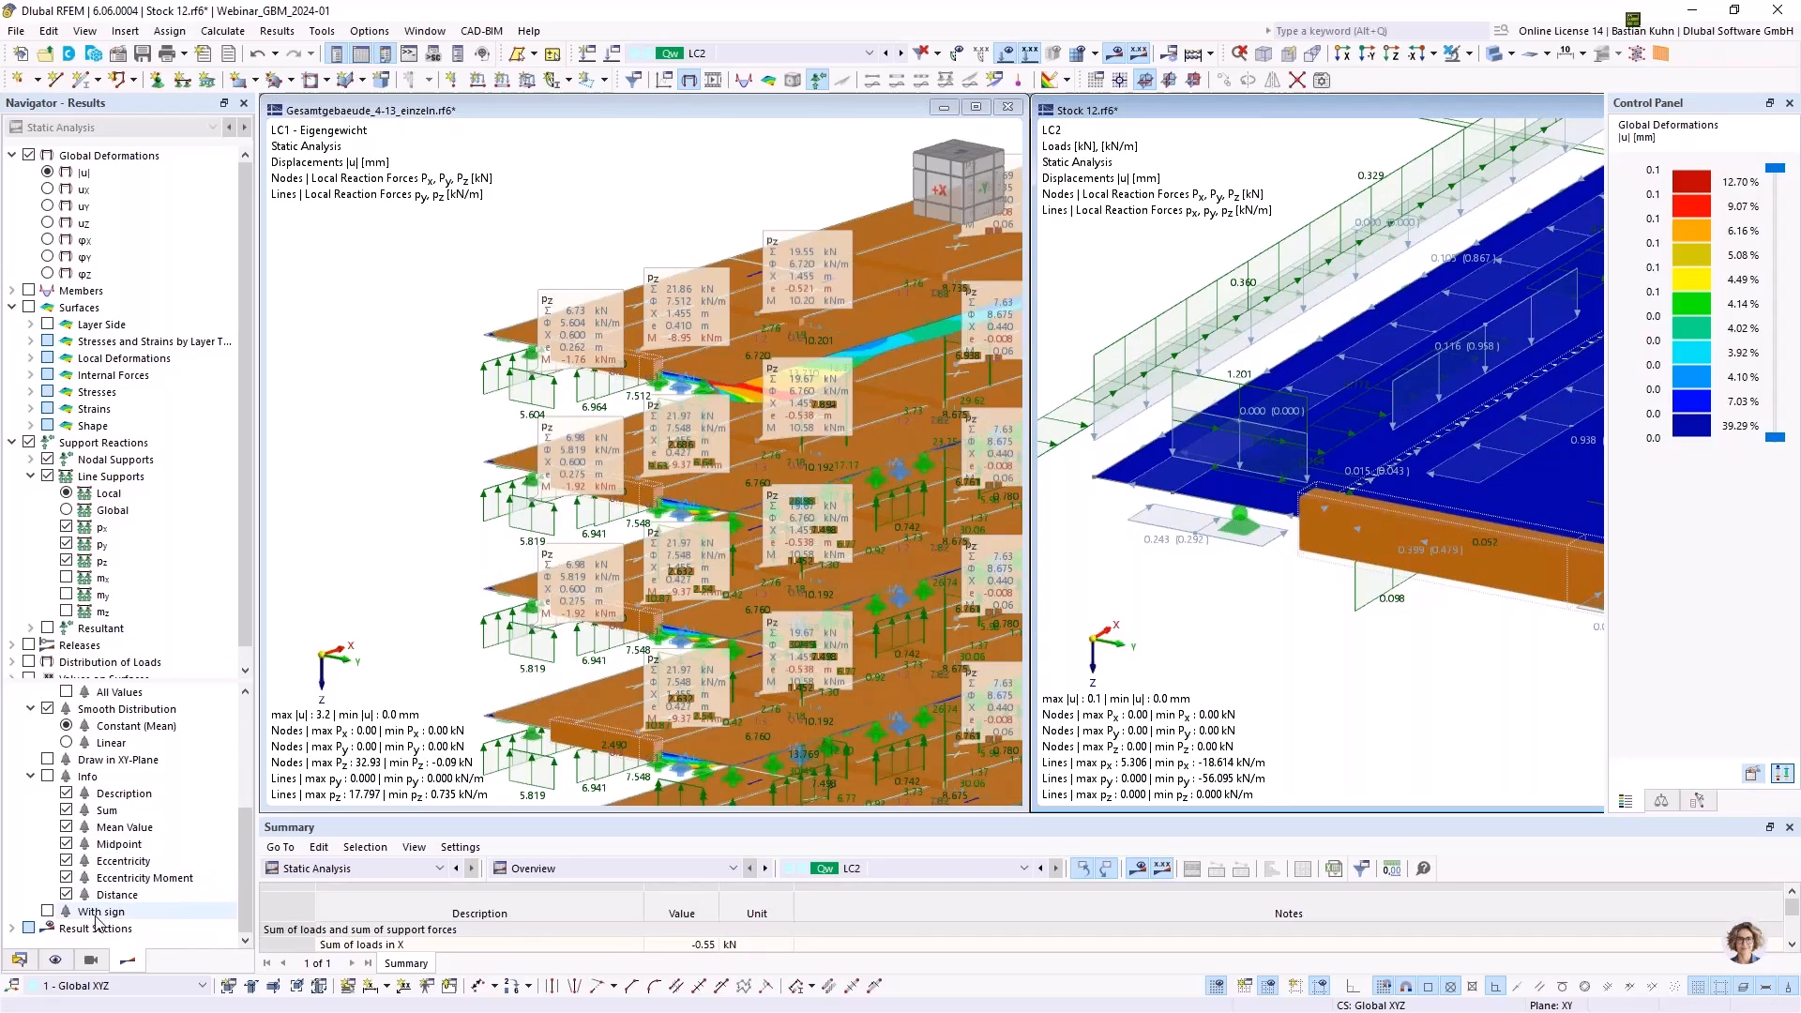
left_click(48, 777)
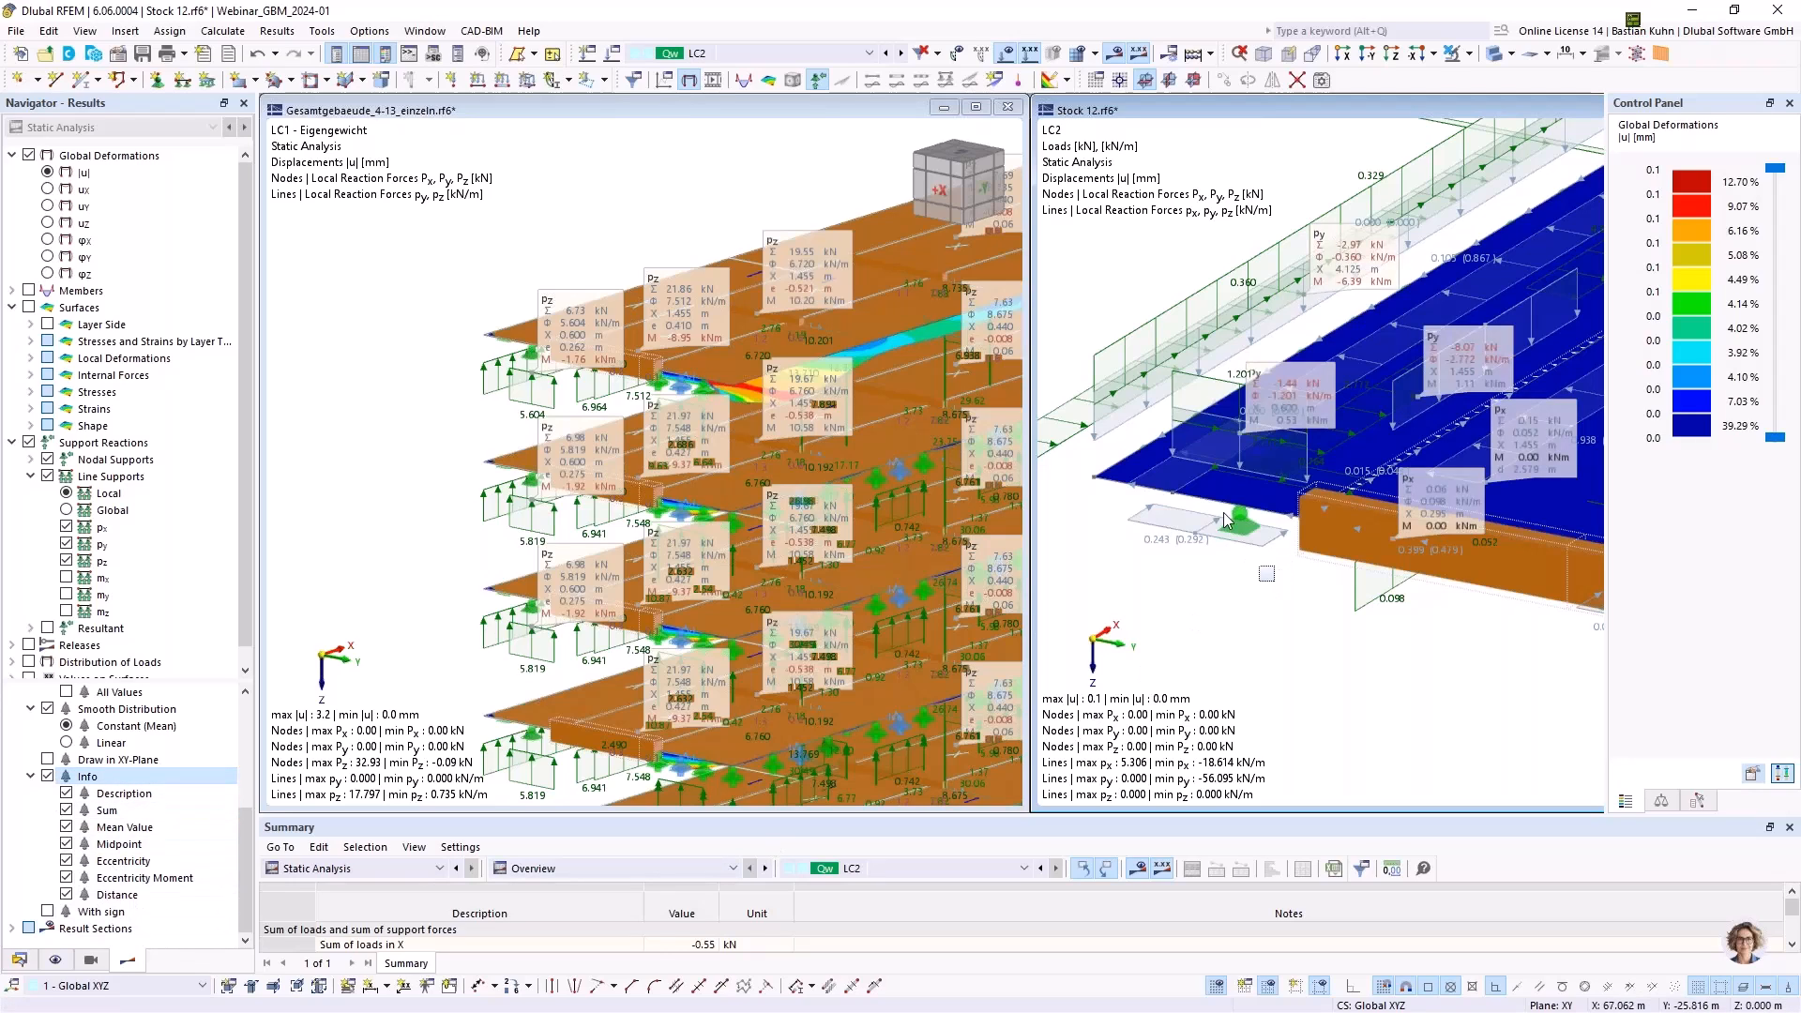
Isolate the outer edge floor surface in Stock 12 by its selection and examine the reactions at its corner support
left_click(1196, 474)
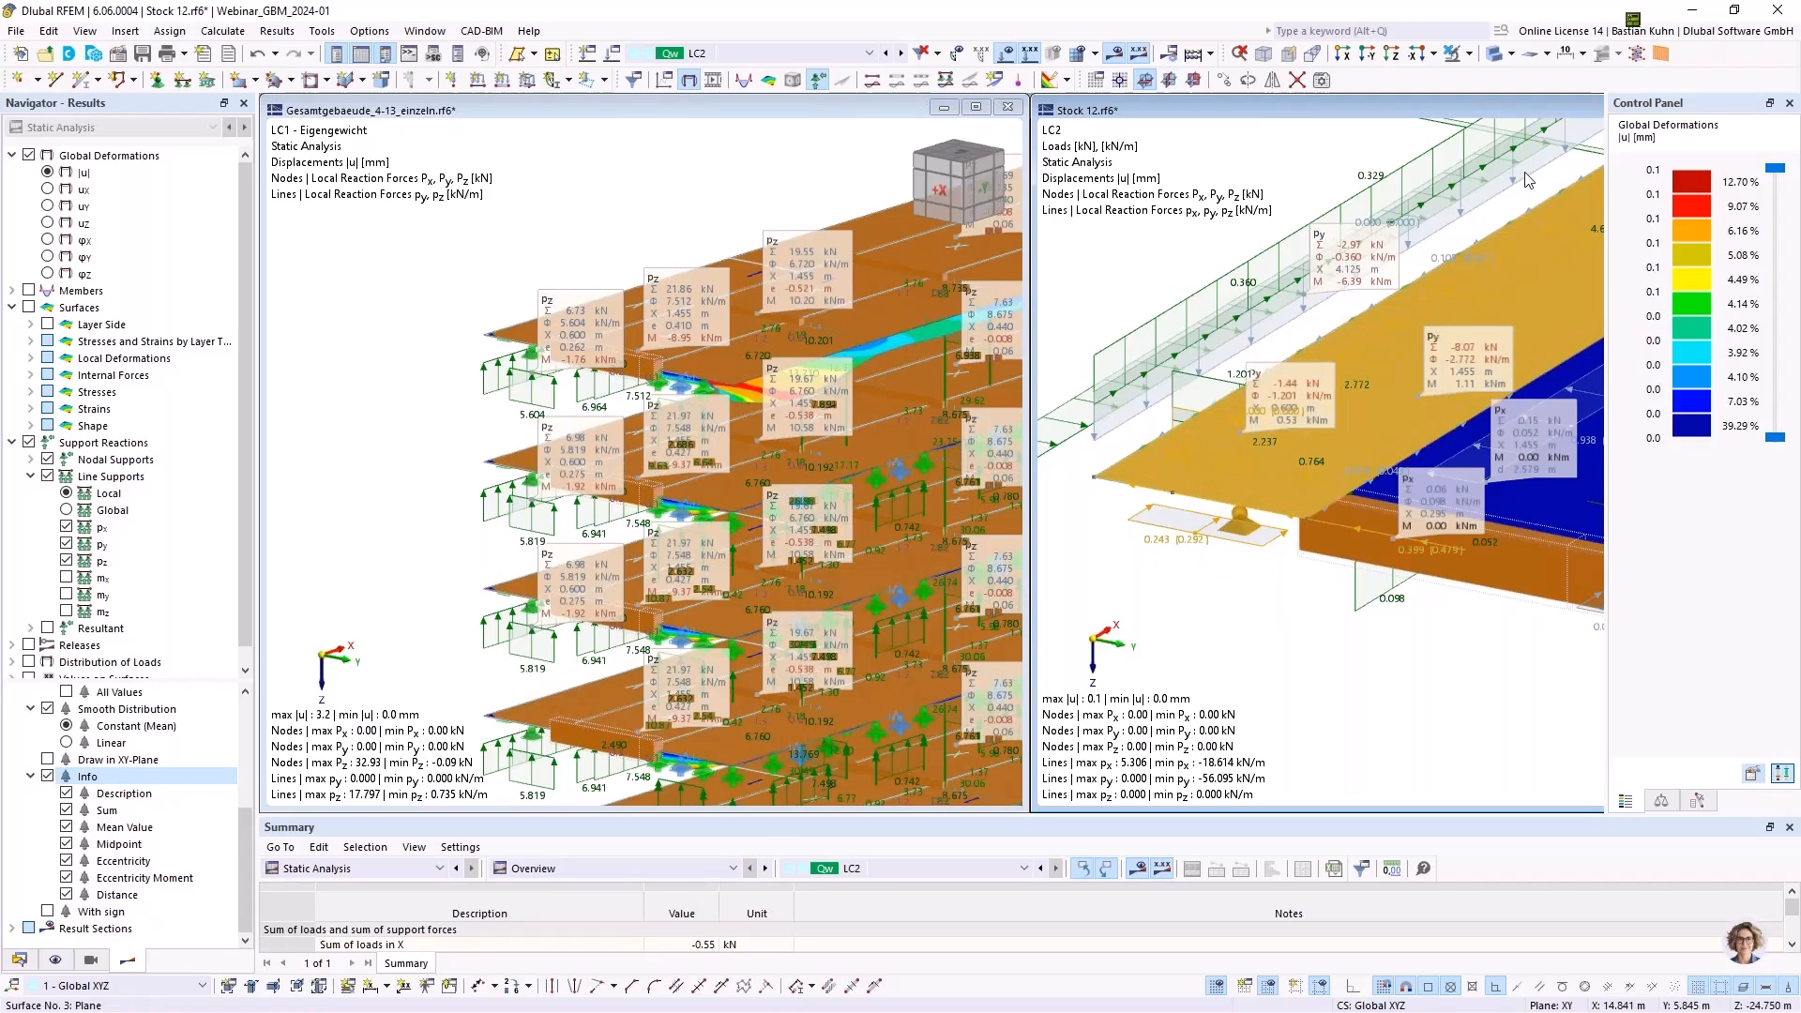
left_click(1471, 55)
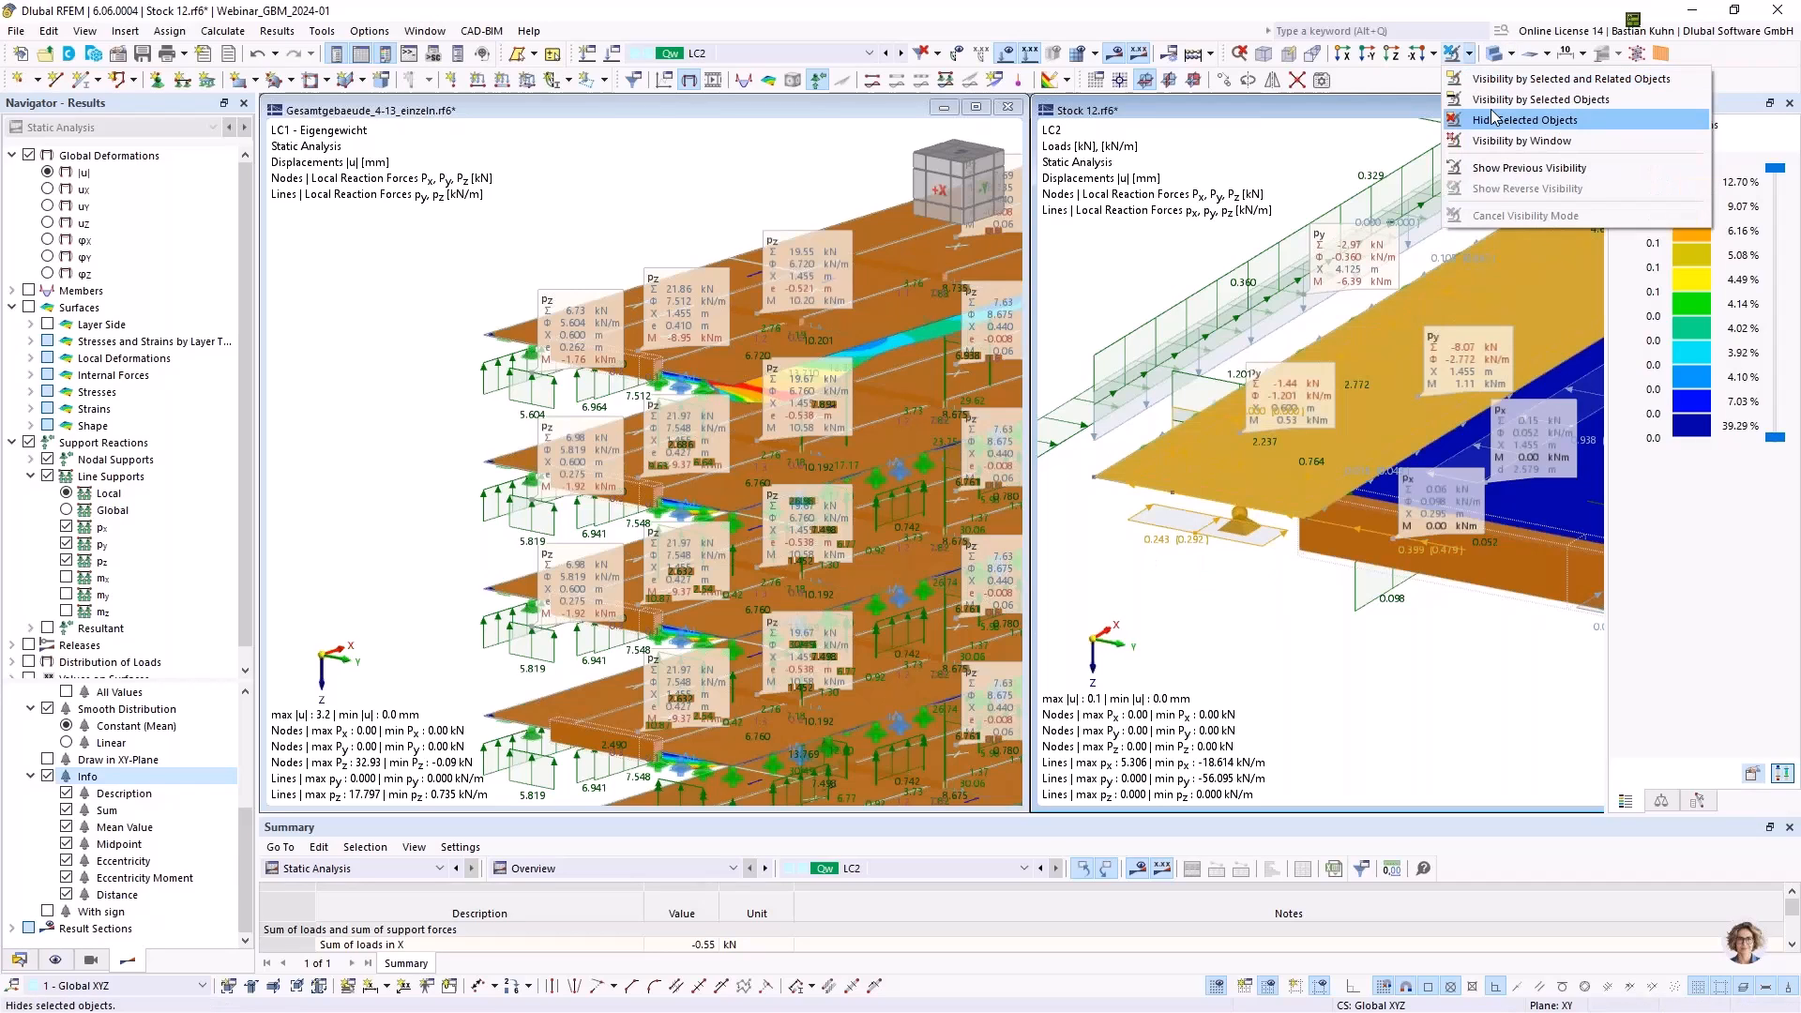
left_click(1503, 100)
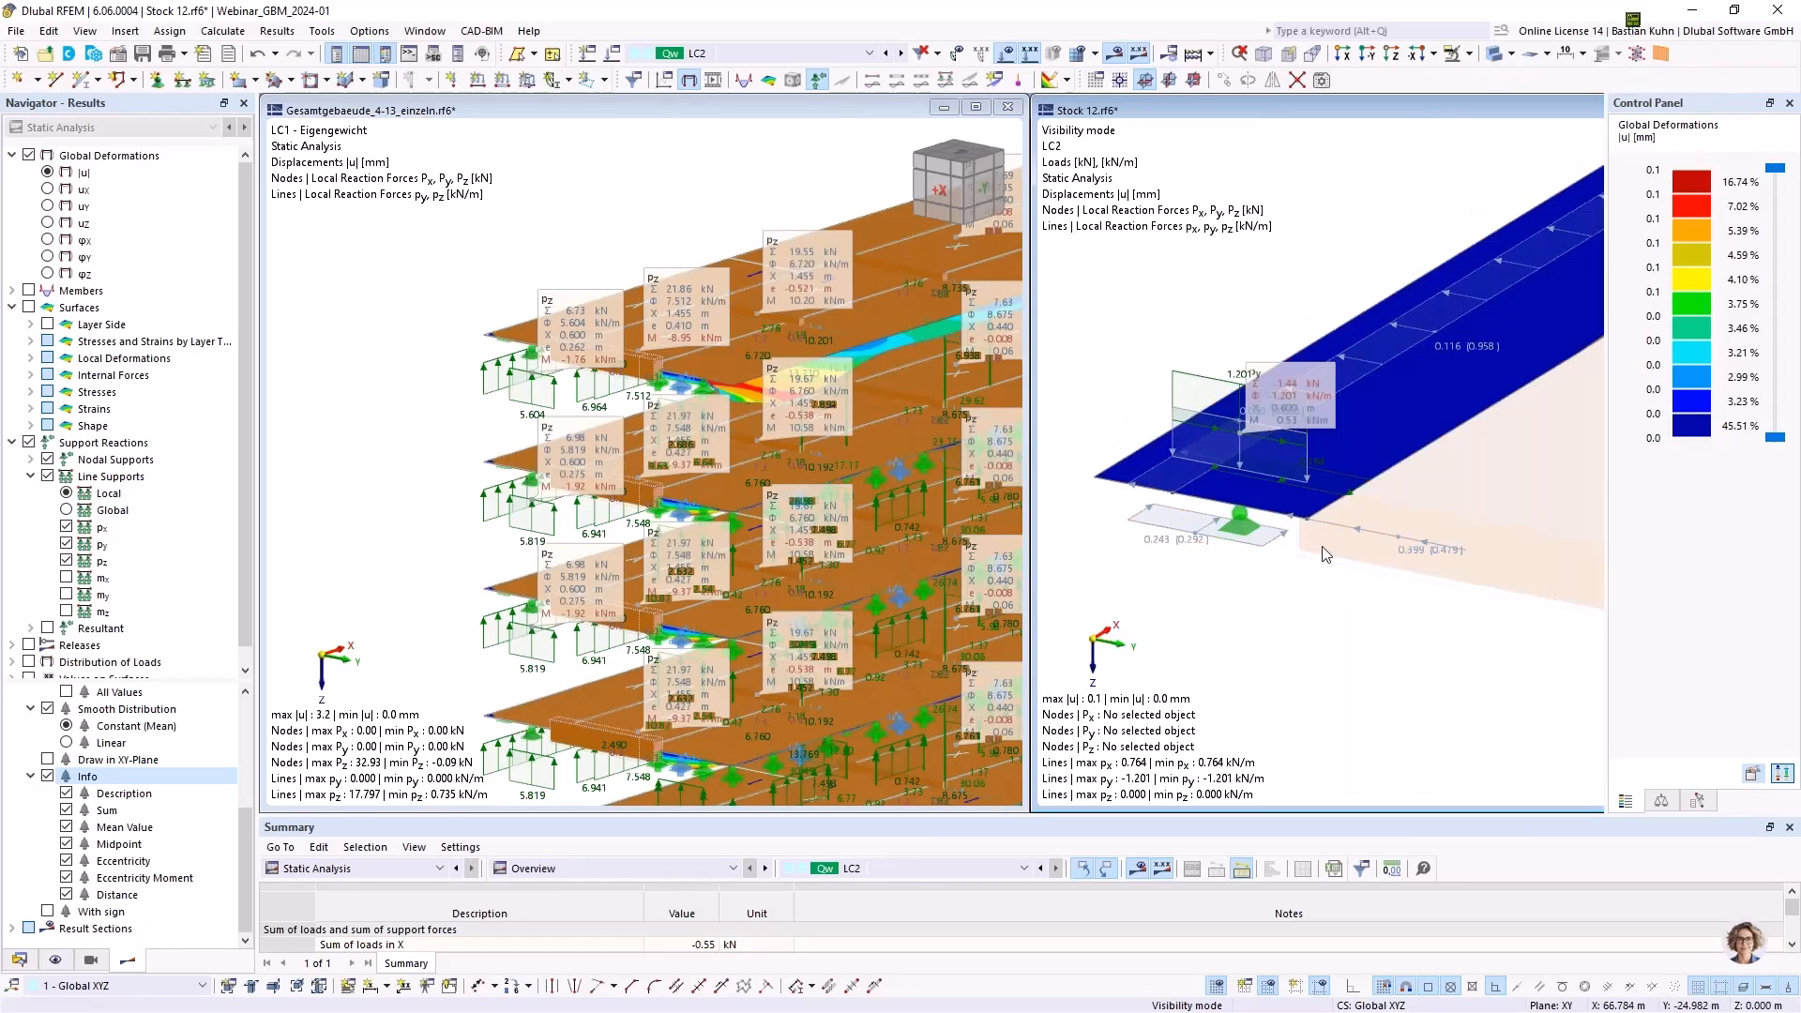
scroll(1248, 444, "up", 3)
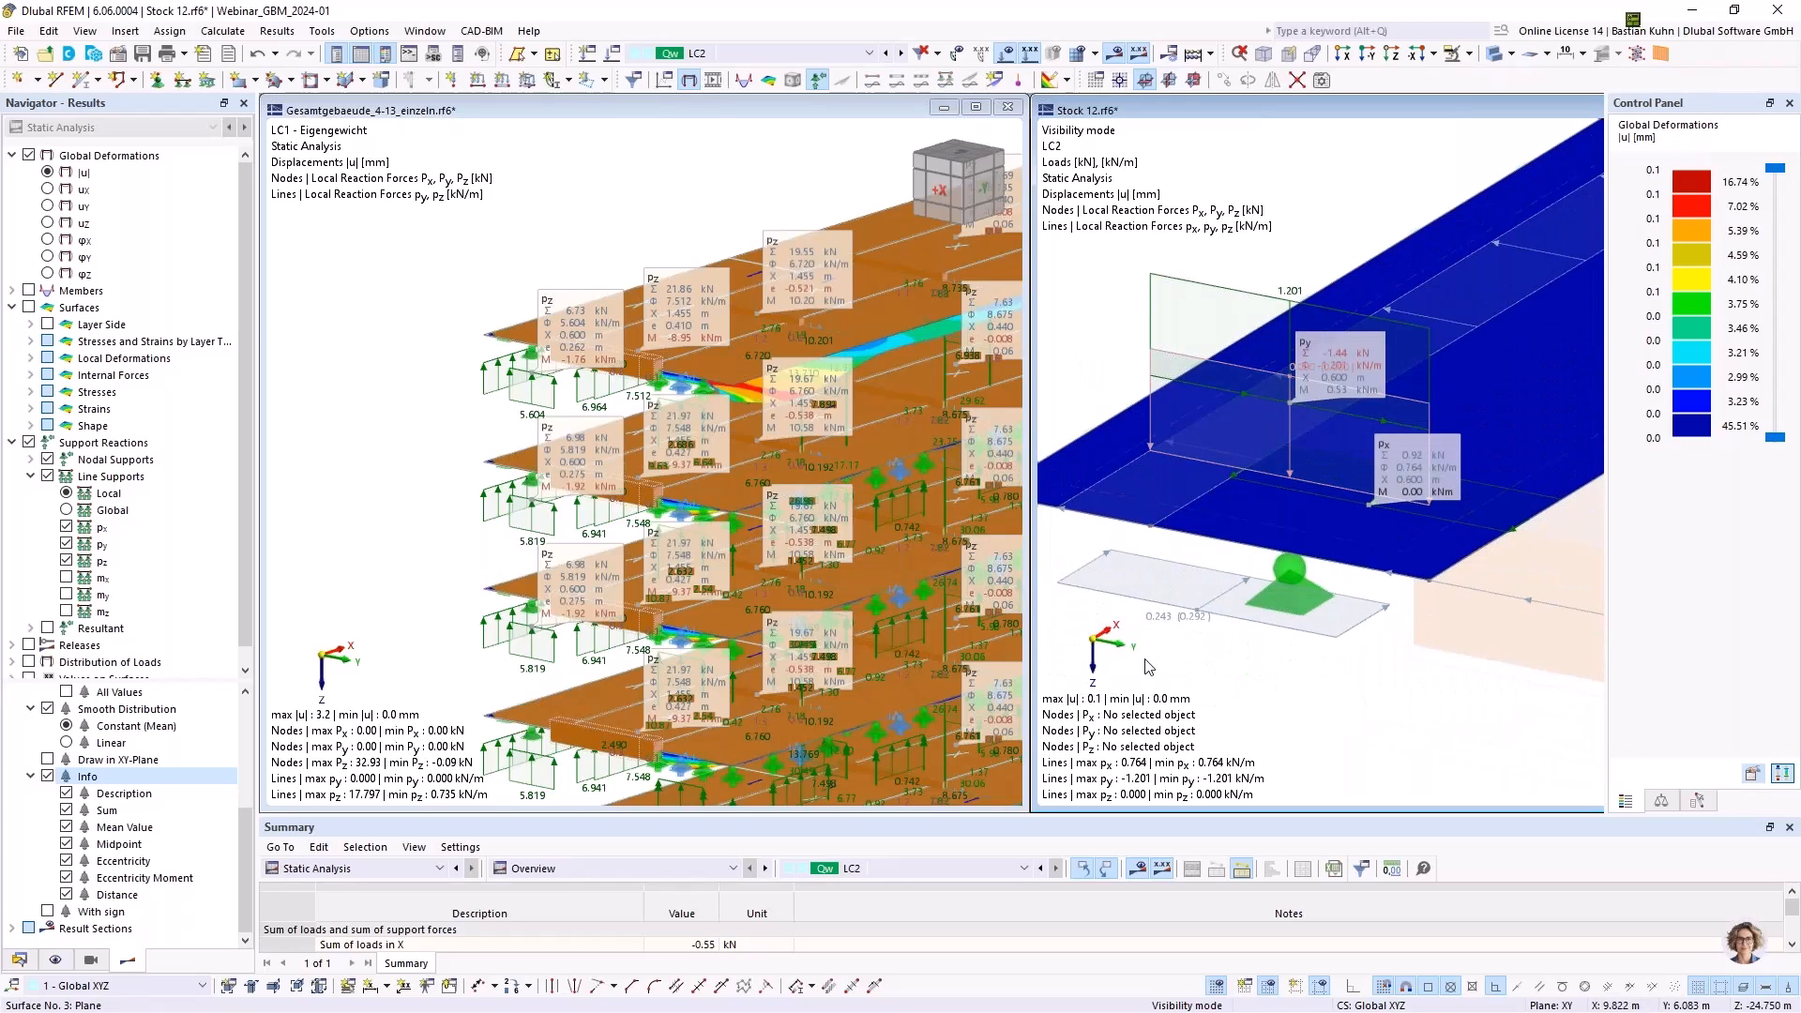
Switch Gesamtgebaeude_4-13_einzeln to load case LC2 - Wind and examine the support reactions at the upper floors' corners
left_click(770, 210)
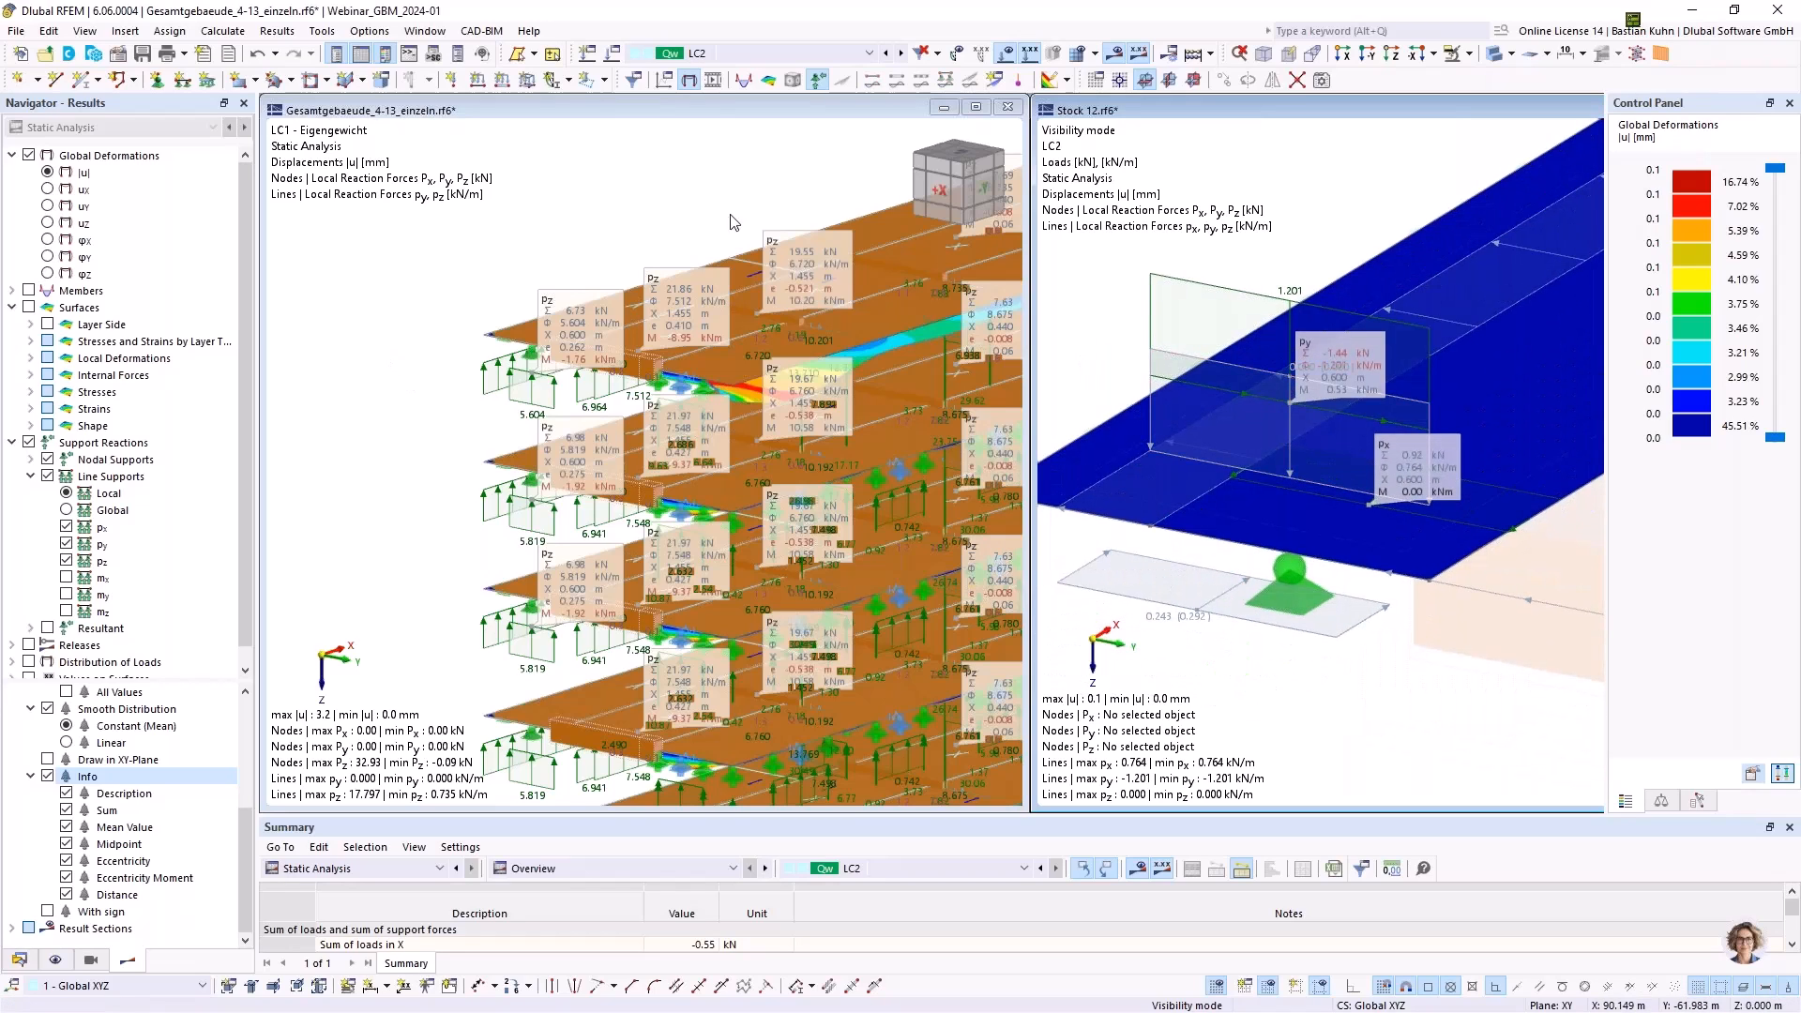
left_click(901, 53)
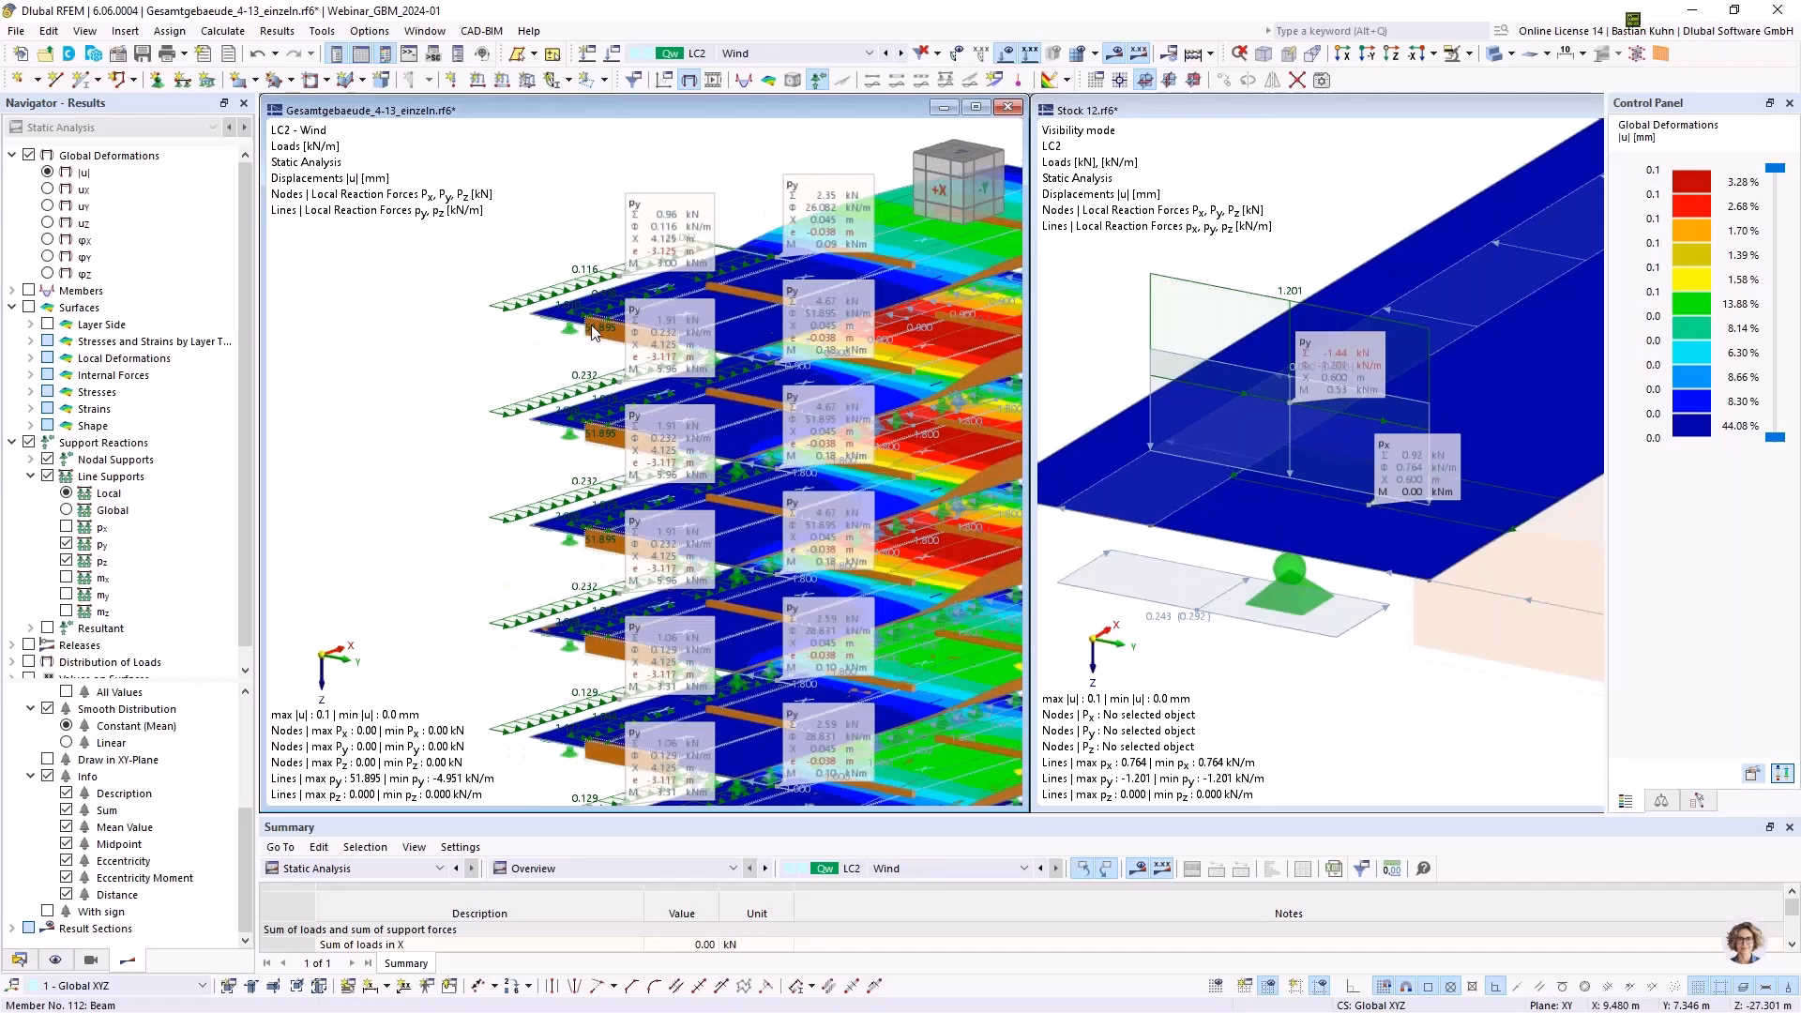
scroll(542, 413, "up", 4)
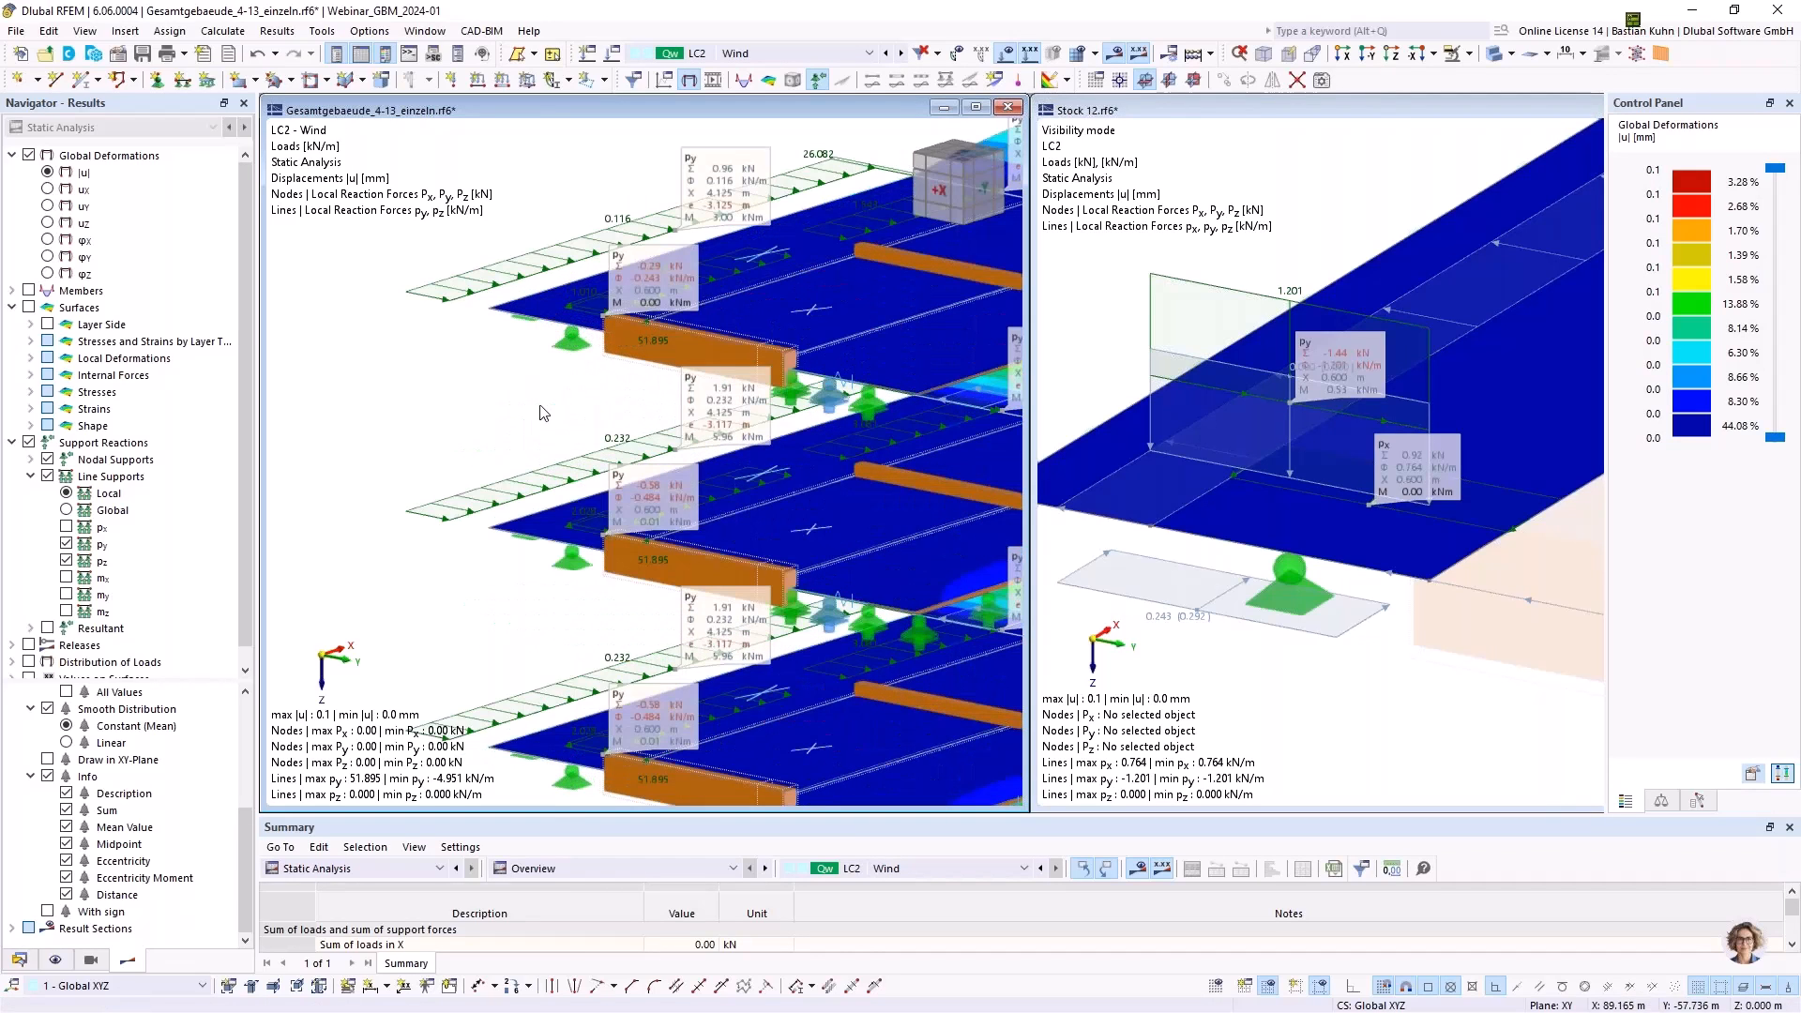
Isolate the top floor's outer edge surface in Gesamtgebaeude_4-13_einzeln and compare its wind support reaction with the line load in Stock 12
left_click(548, 312)
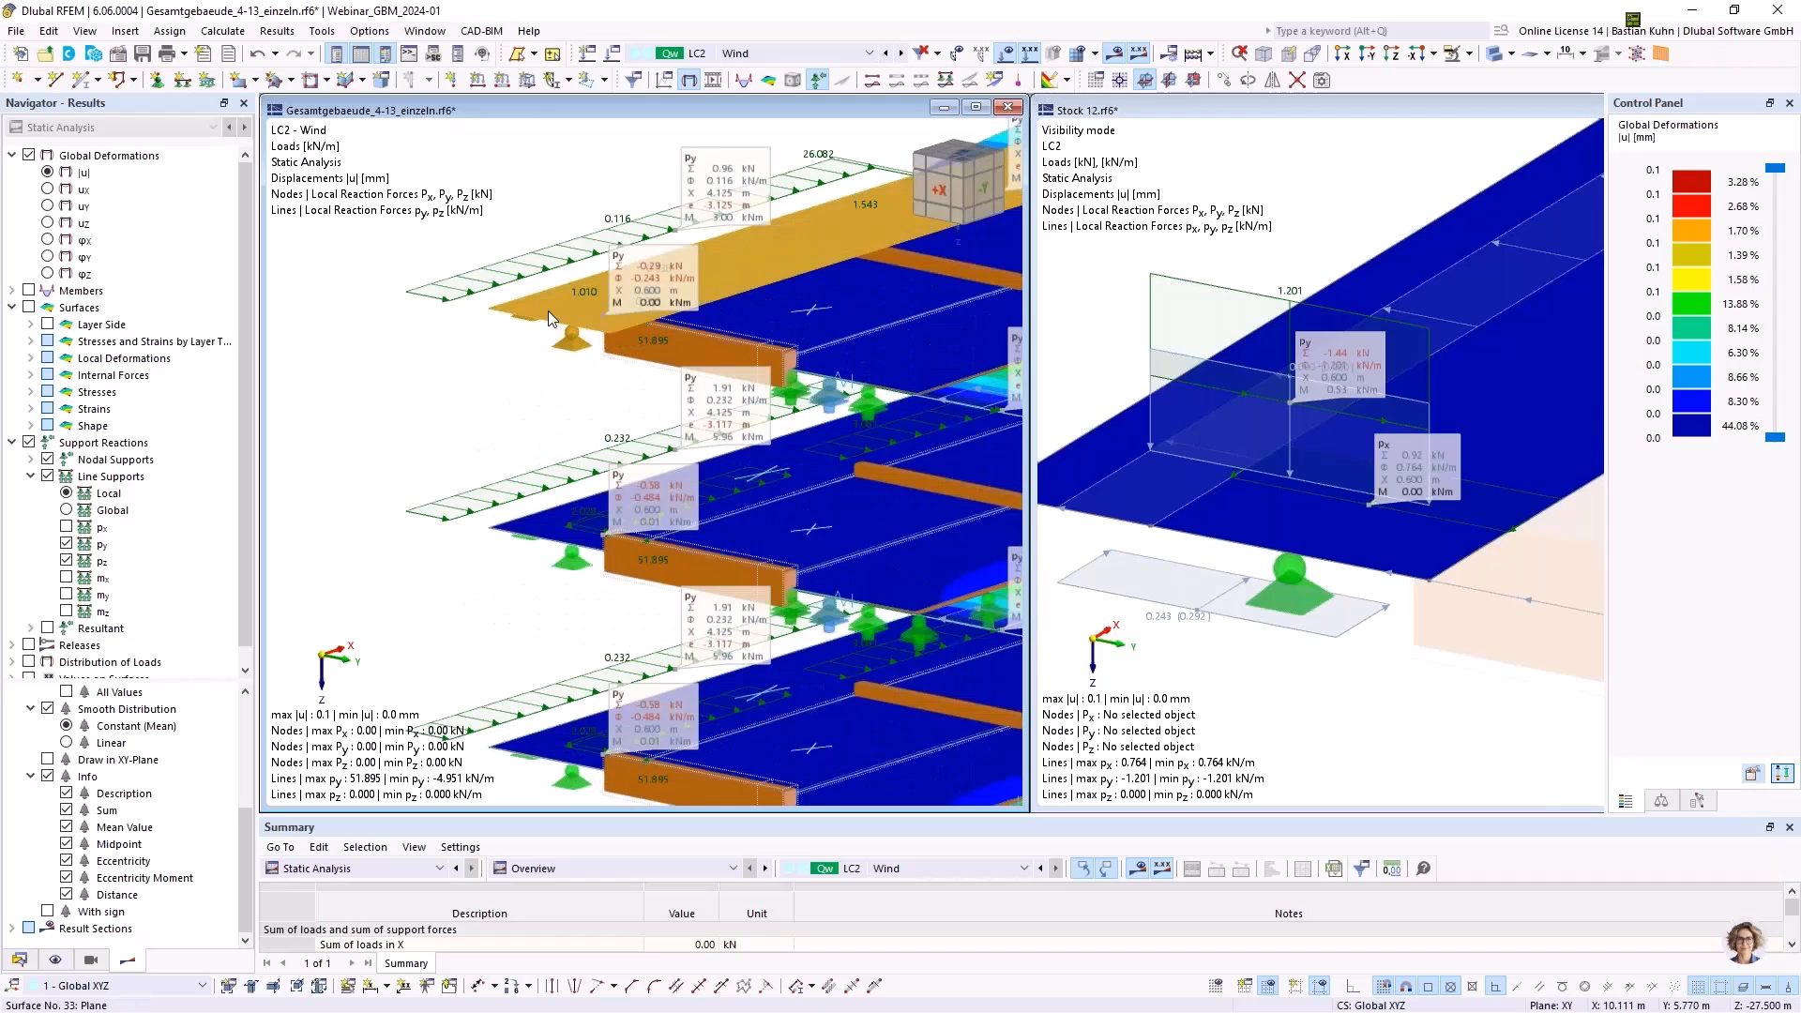
left_click(1449, 55)
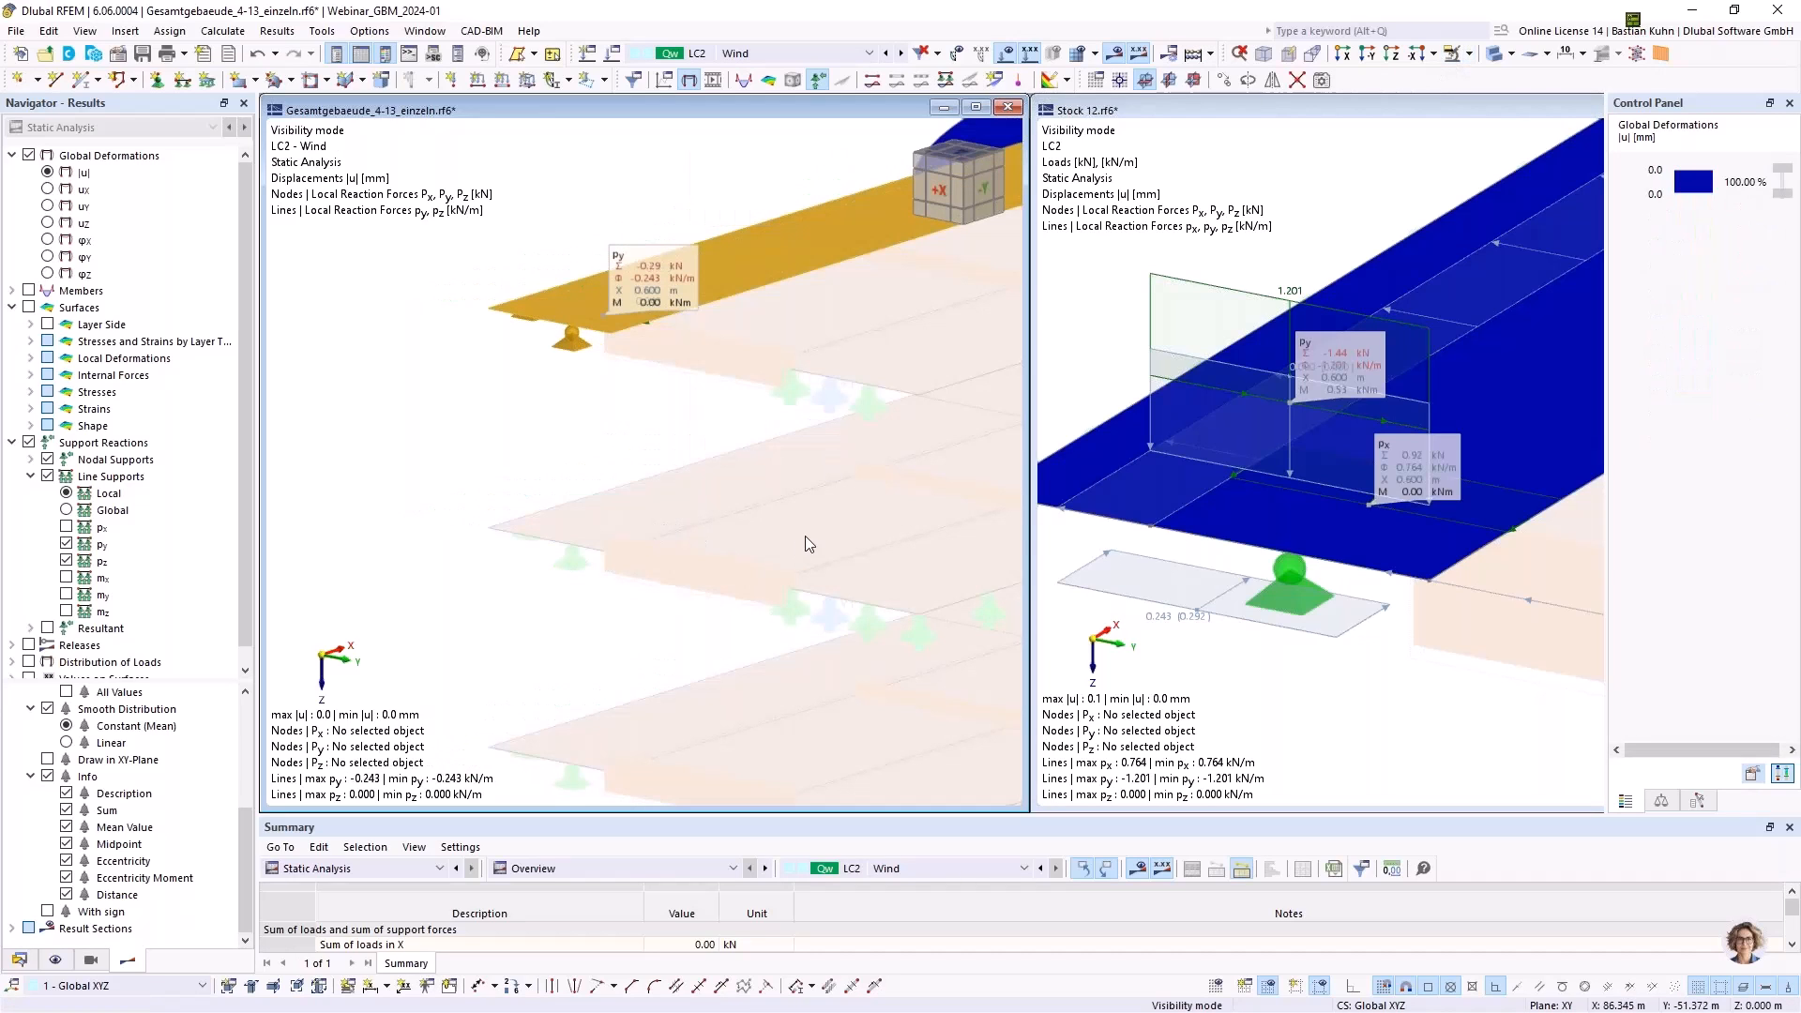
scroll(805, 543, "down", 1)
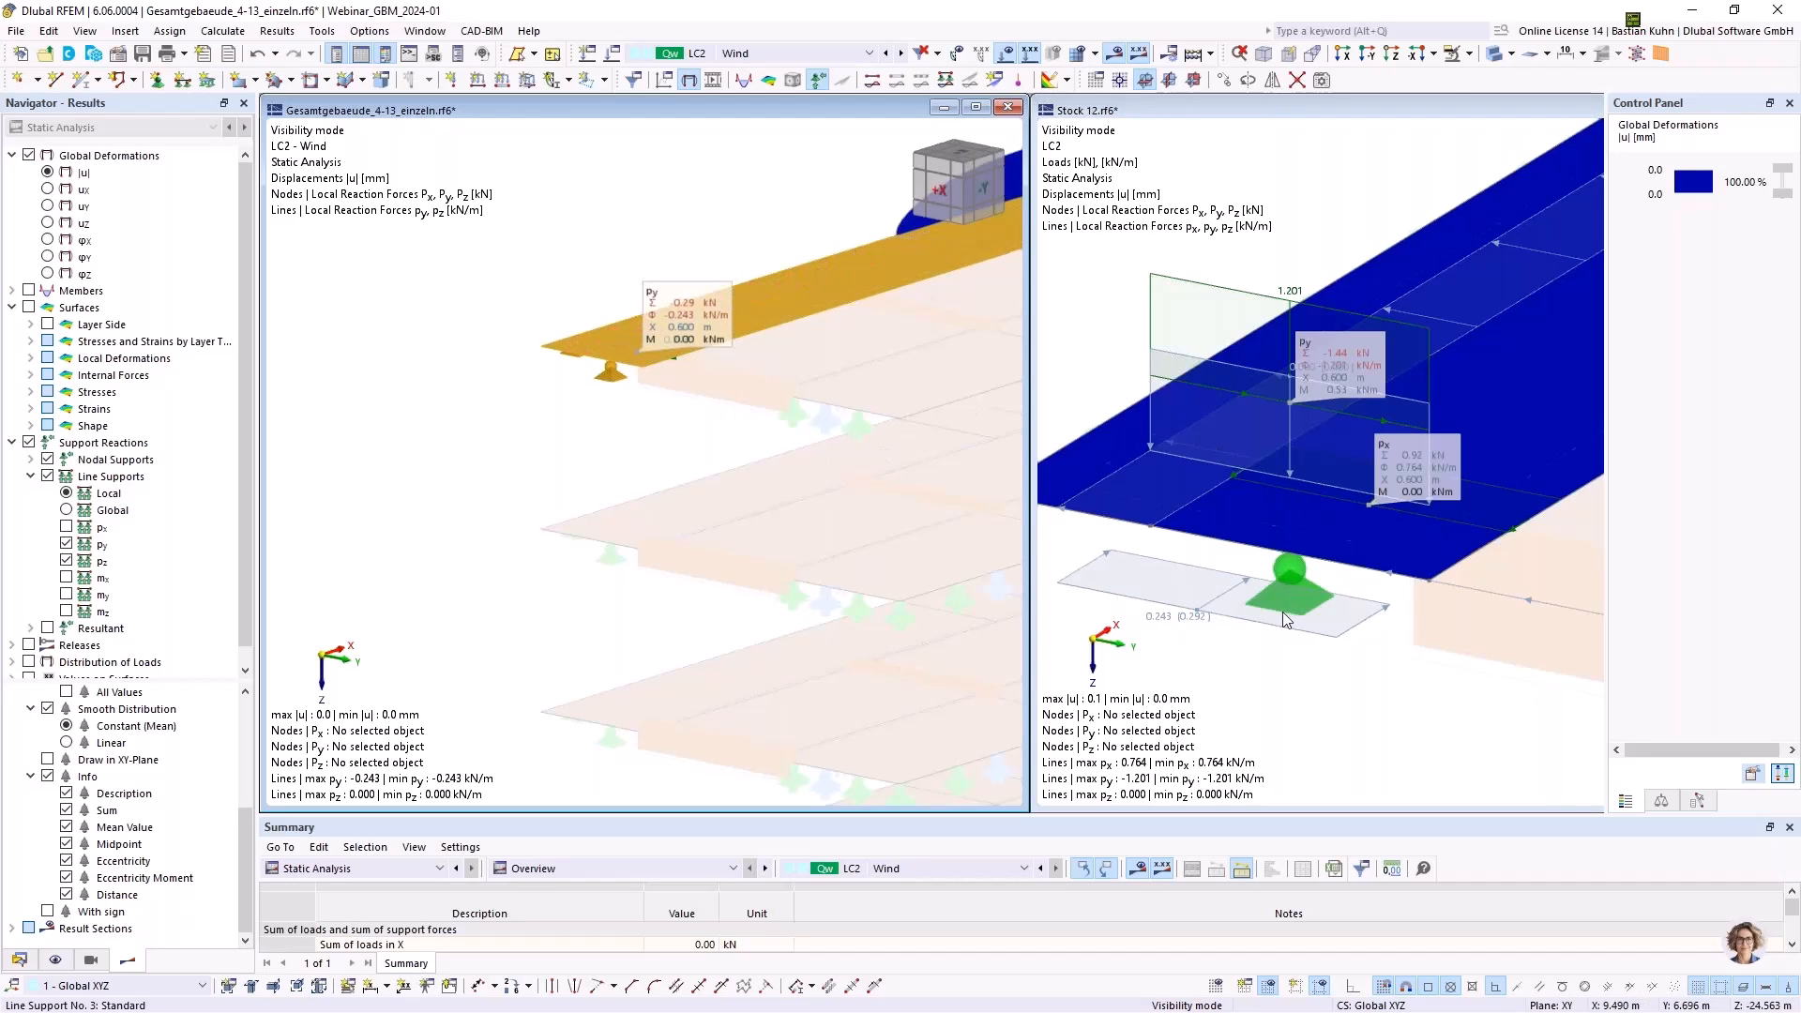
scroll(1269, 515, "down", 3)
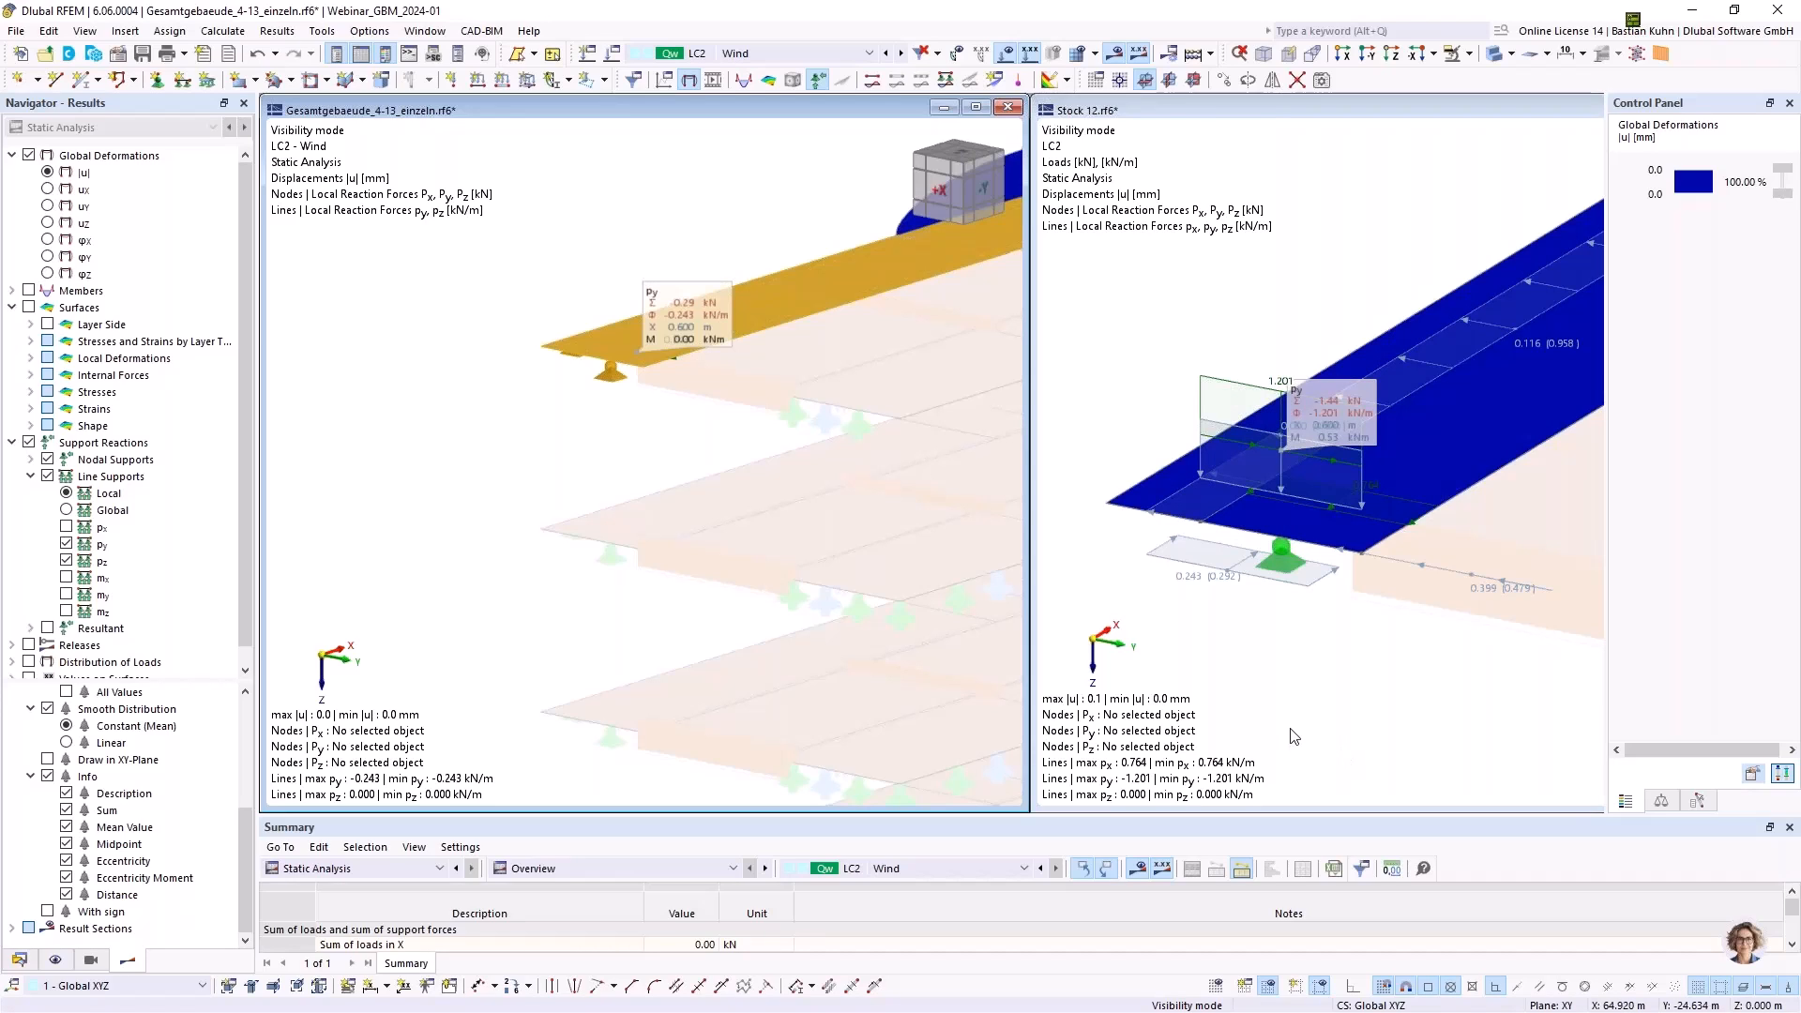
scroll(1548, 788, "down", 1)
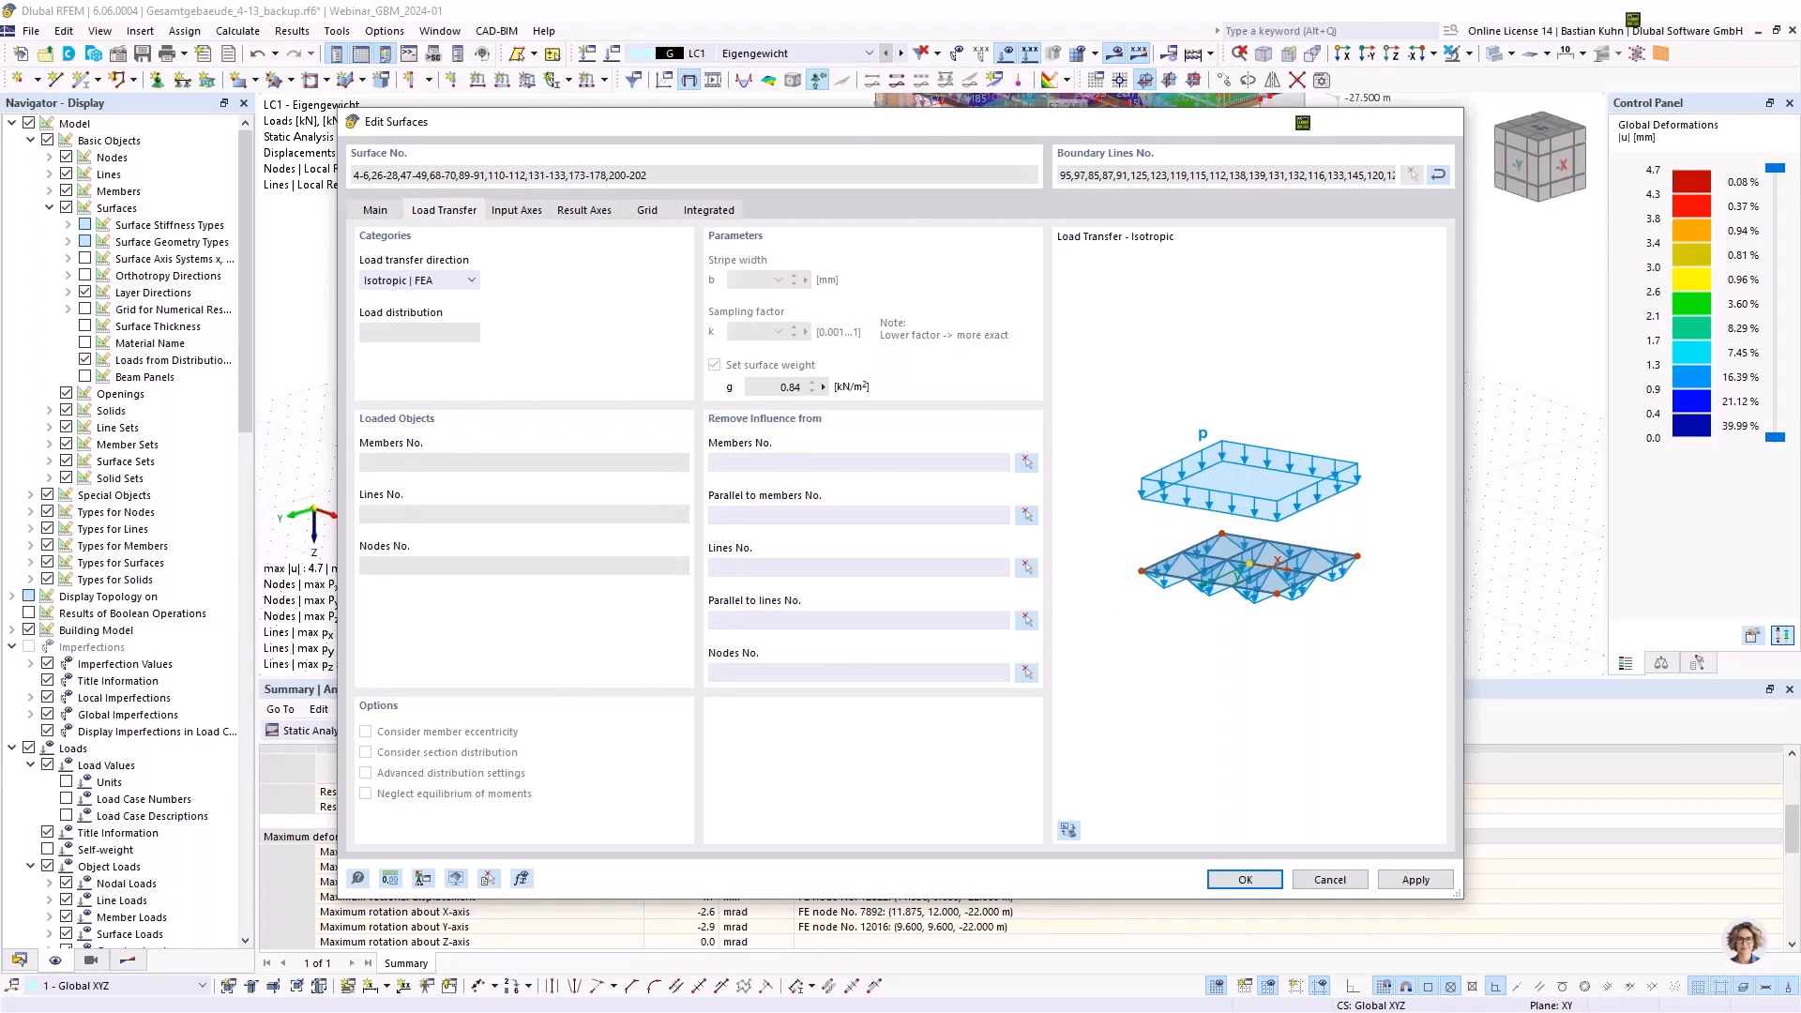
Cancel the surface editing and display the Walls | Global 3D Calculation results in Gesamtgebaeude_4-13 under LC2 - Wind
left_click(1330, 880)
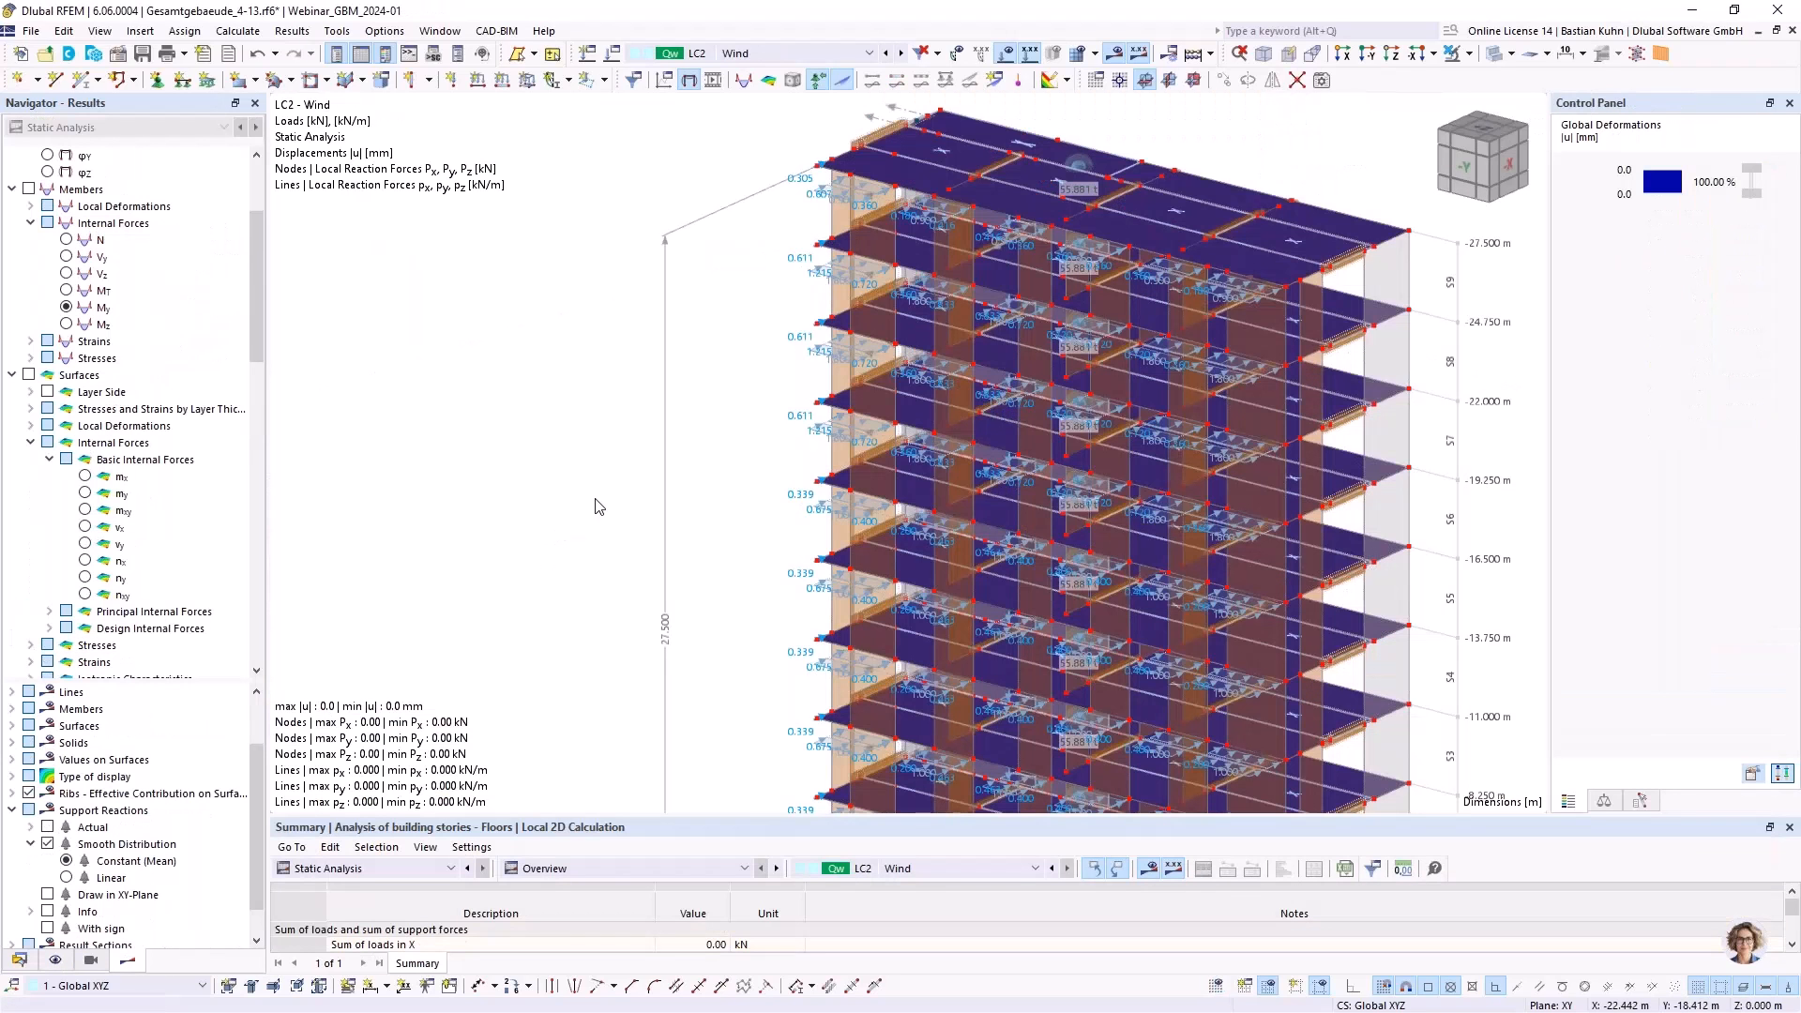
scroll(597, 506, "down", 3)
middle_click_drag(598, 506, 1049, 414)
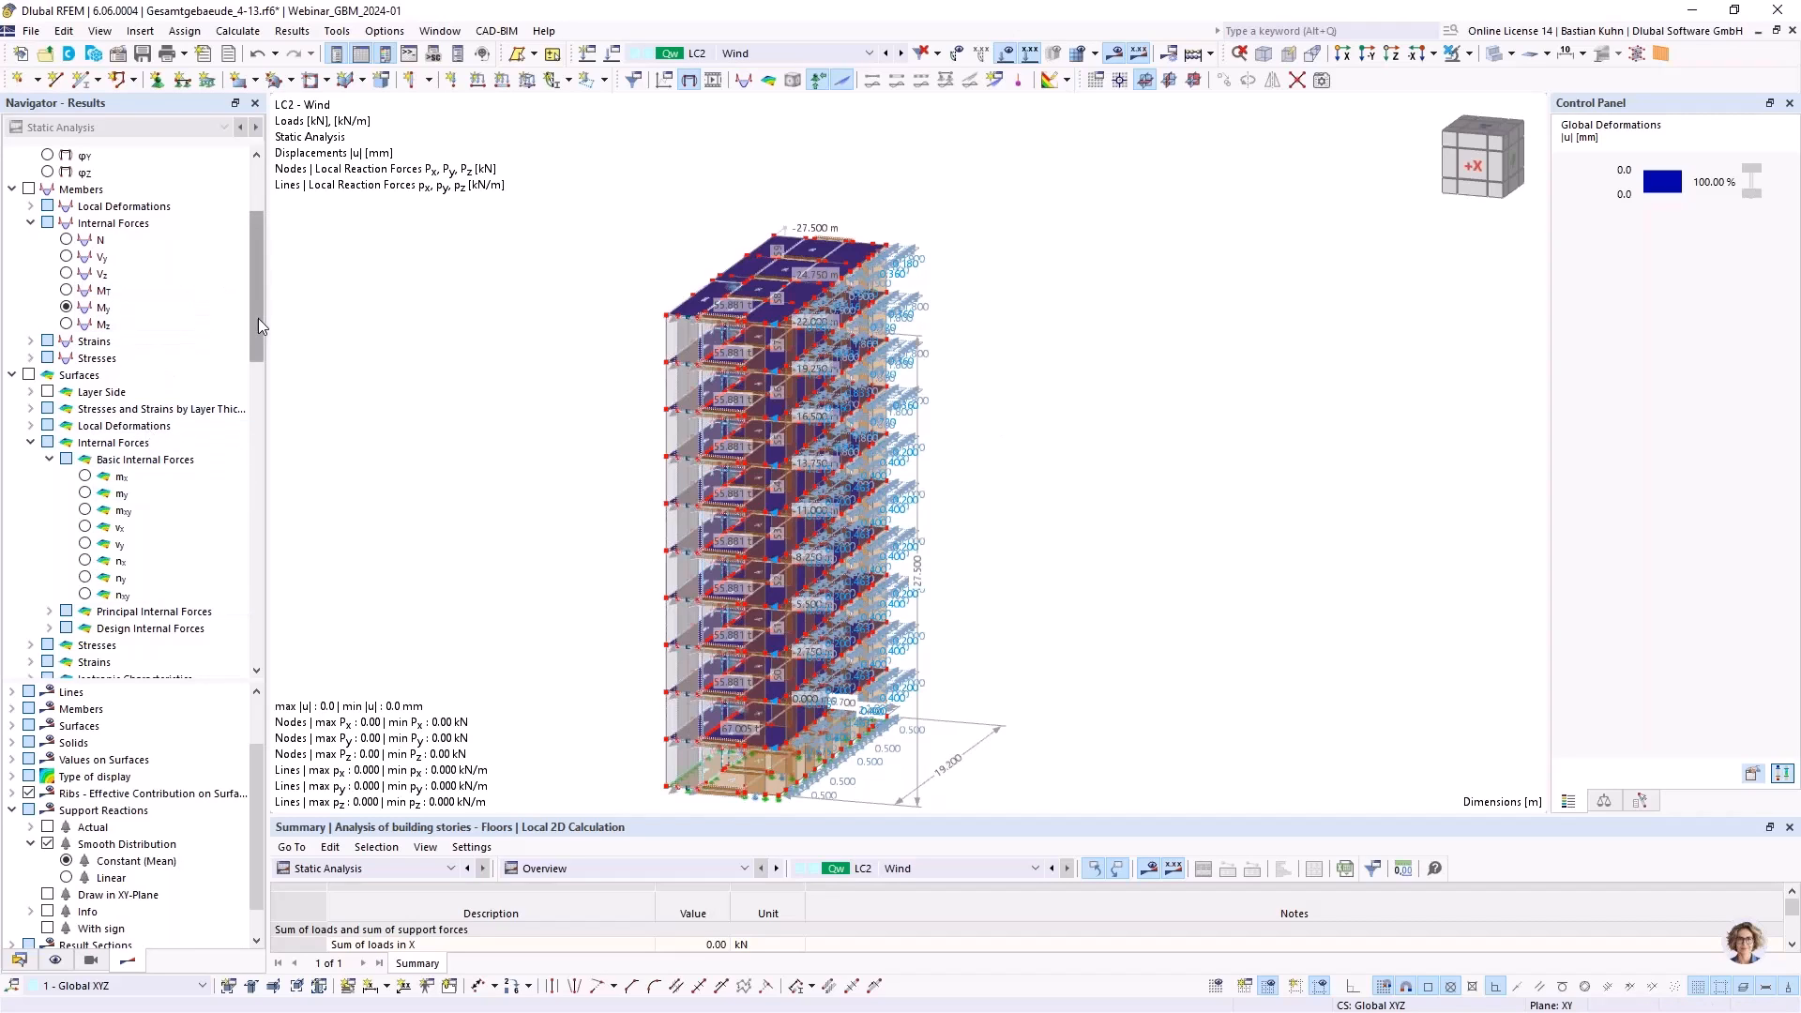
scroll(260, 325, "up", 3)
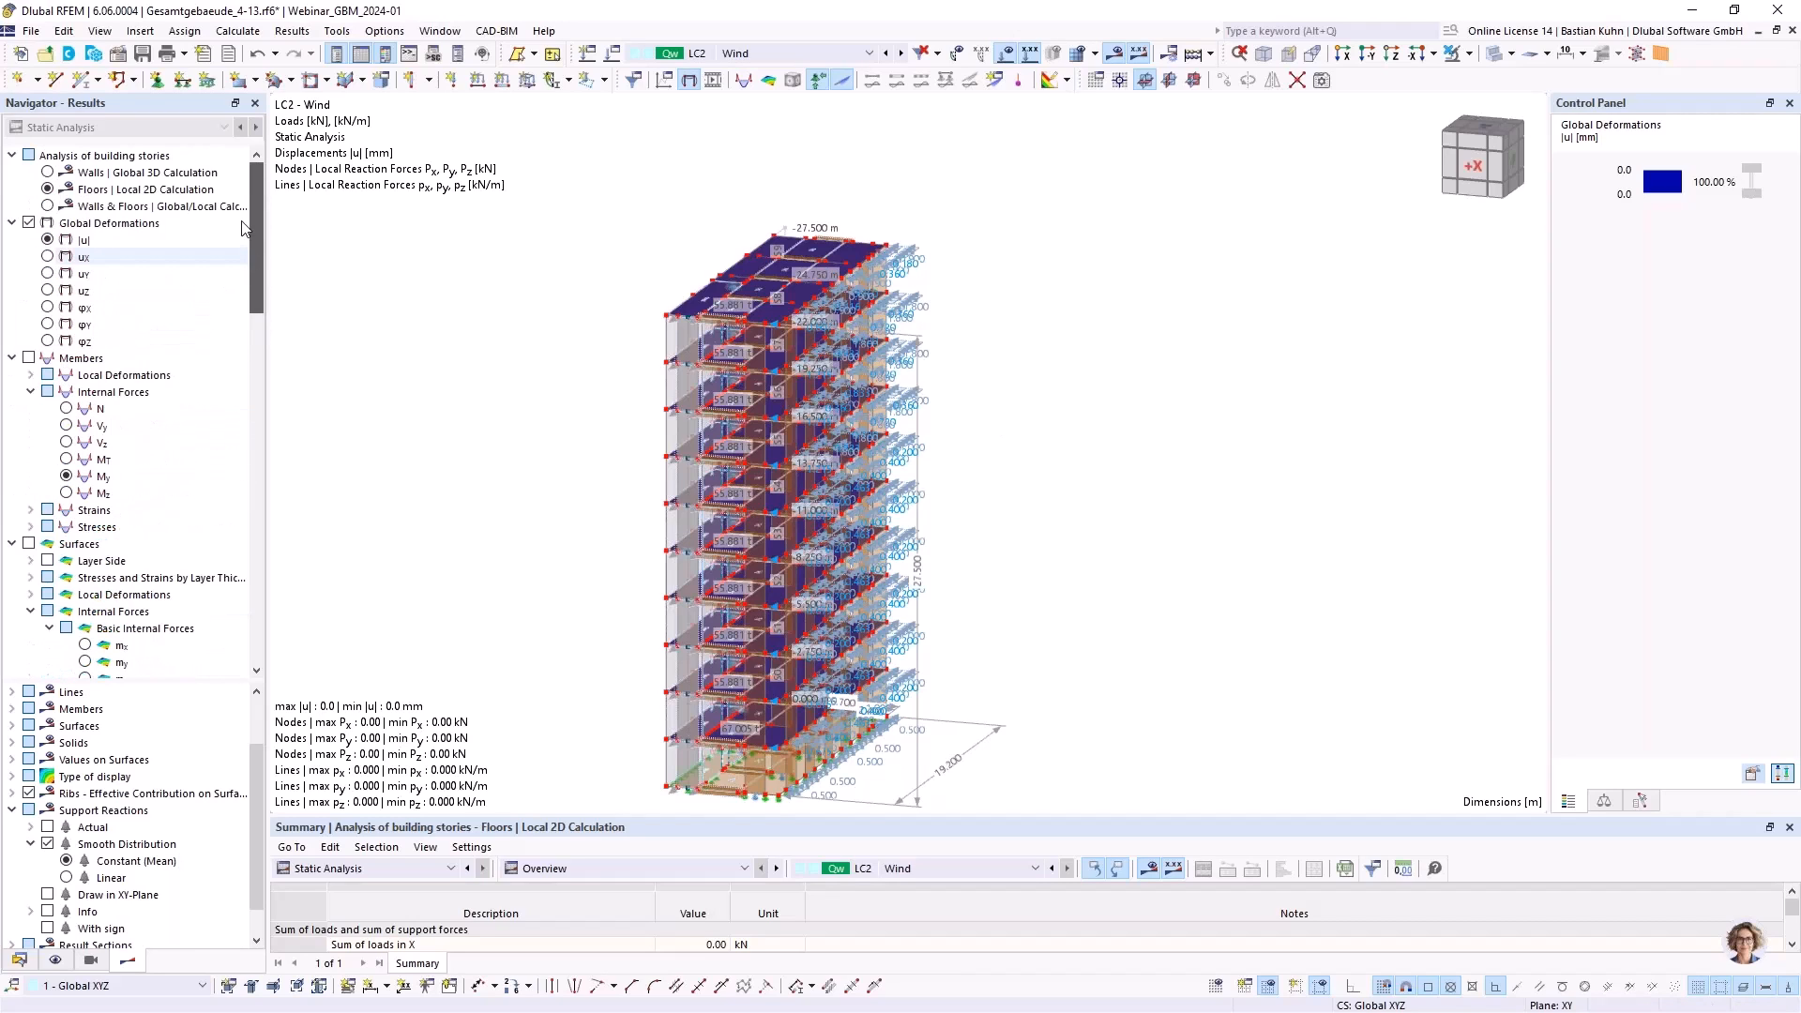
left_click(47, 172)
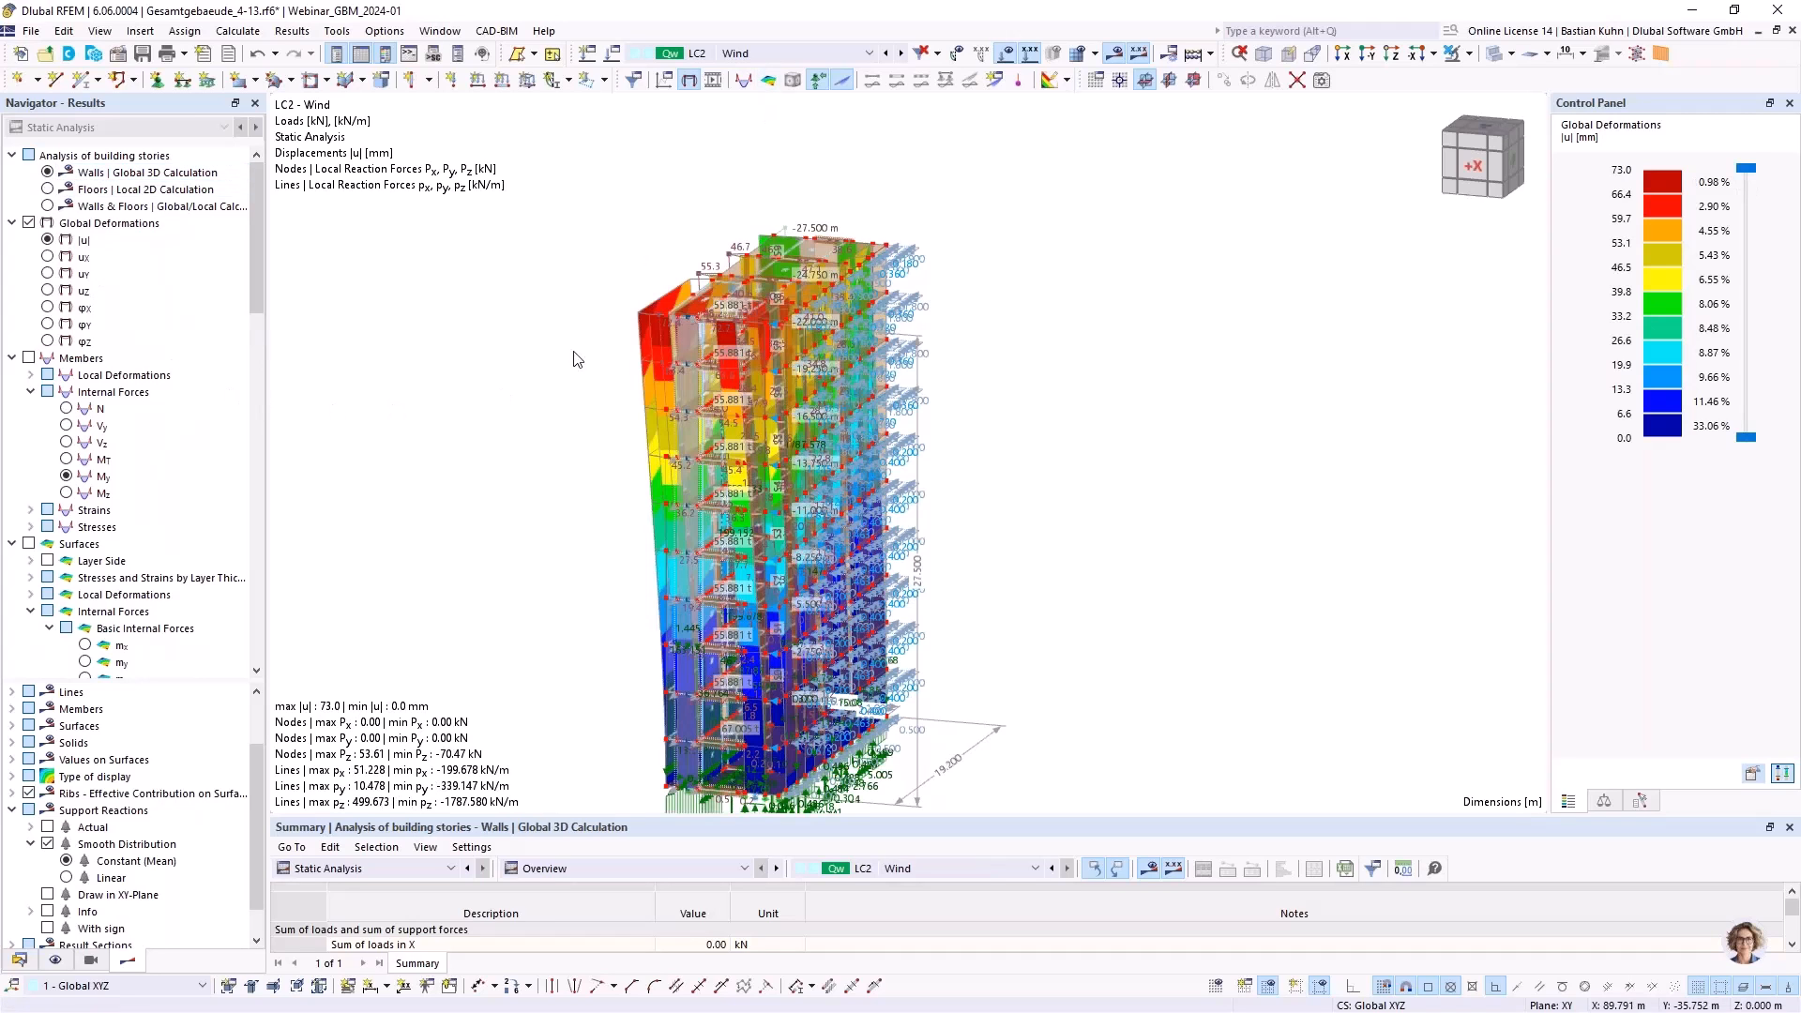
scroll(683, 330, "up", 5)
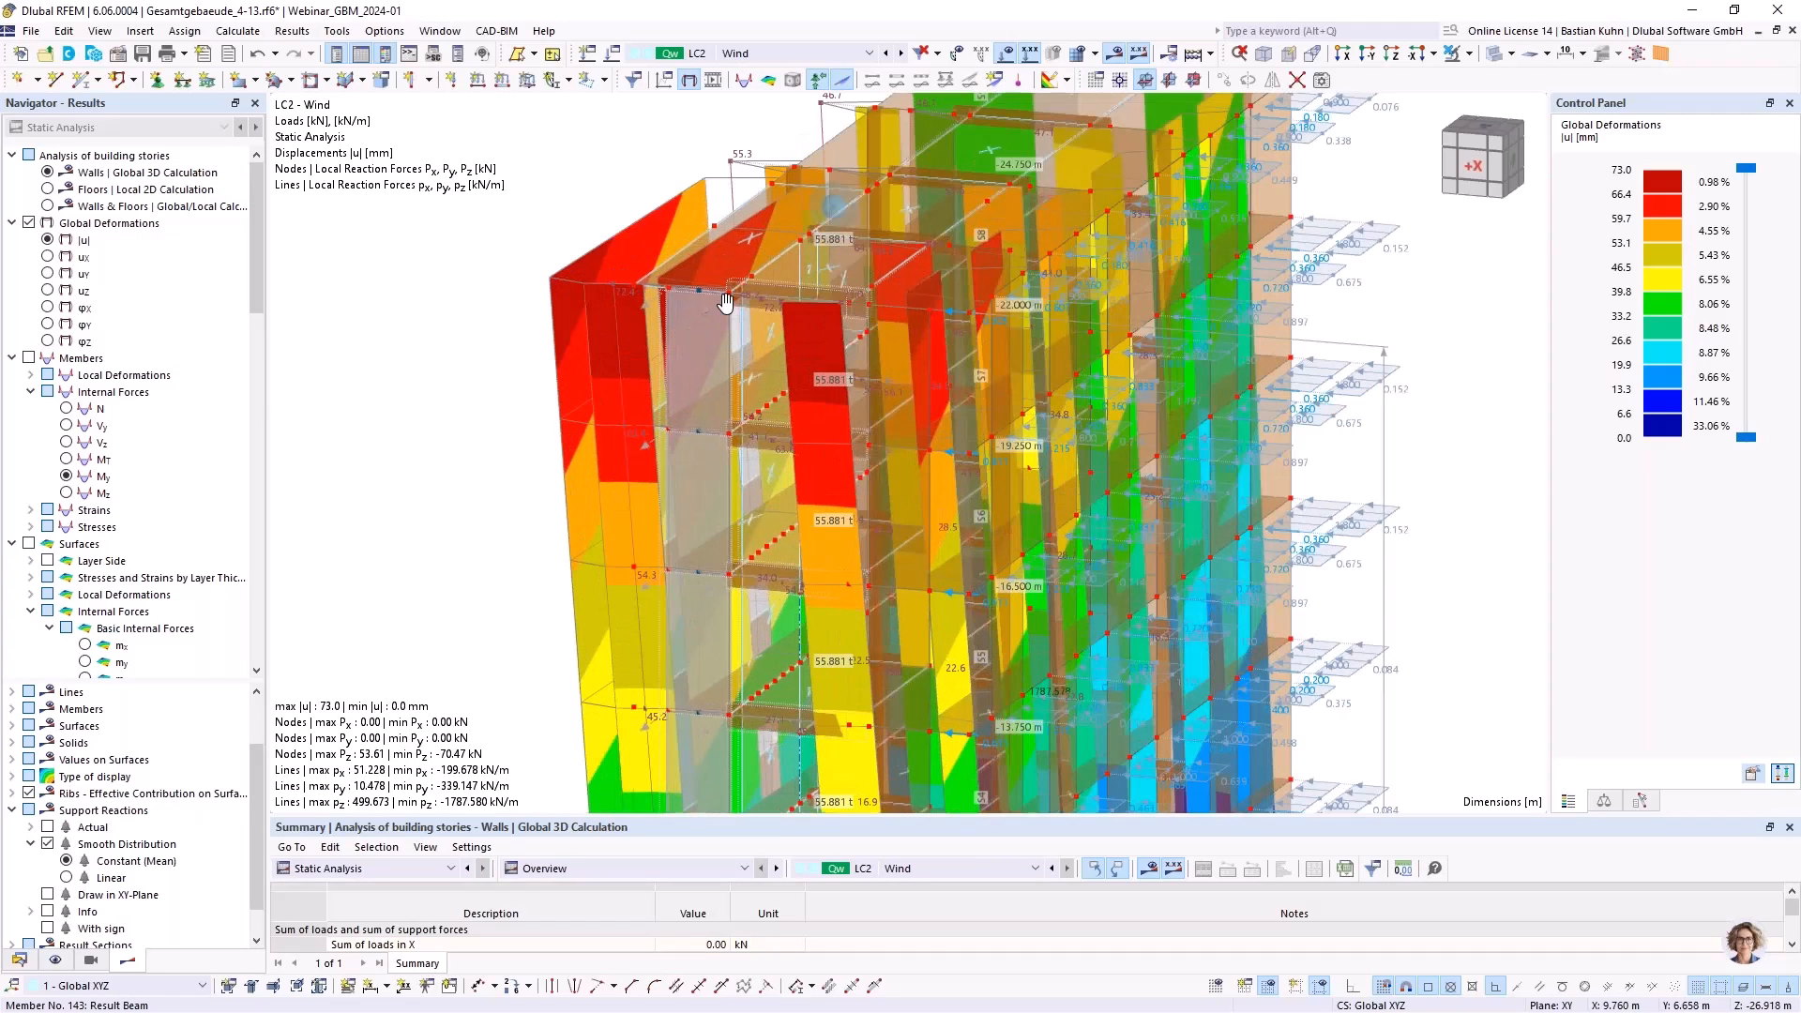
middle_click_drag(726, 302, 694, 290)
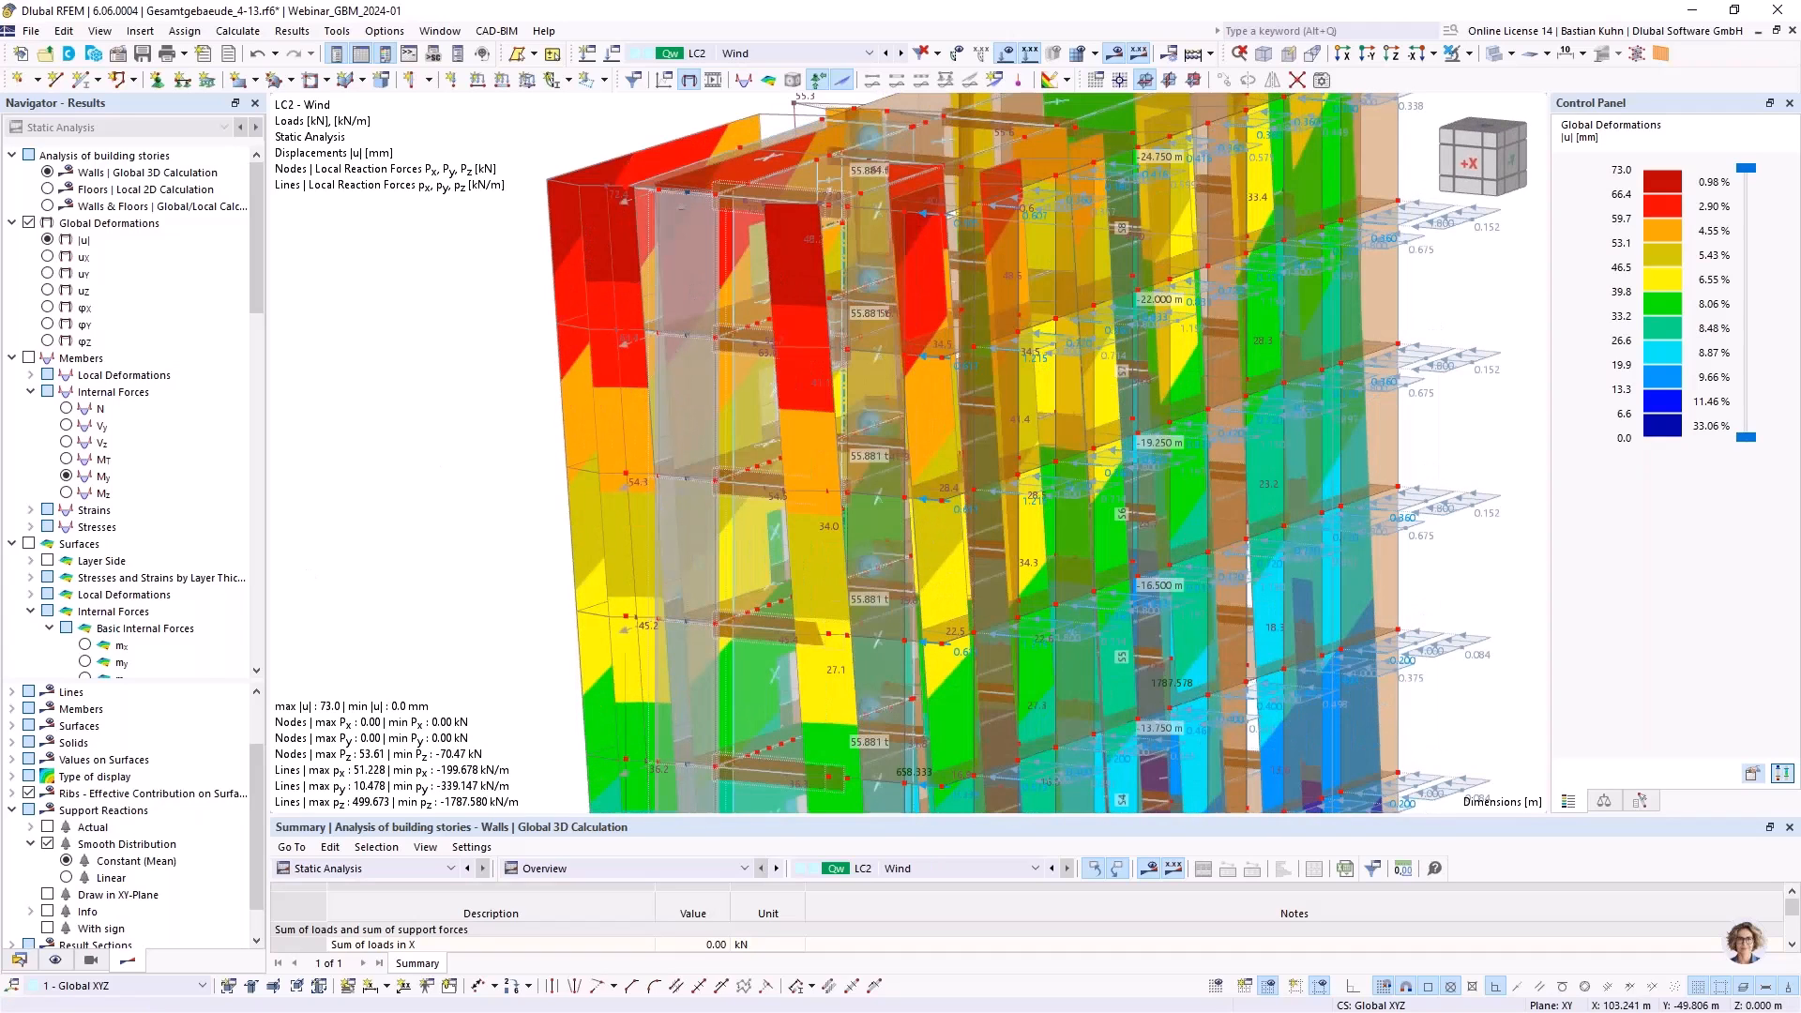
Display the result sections' Resultant, Section 1 and Section 2, and examine them on the upper-story corner wall
scroll(160, 601, "down", 15)
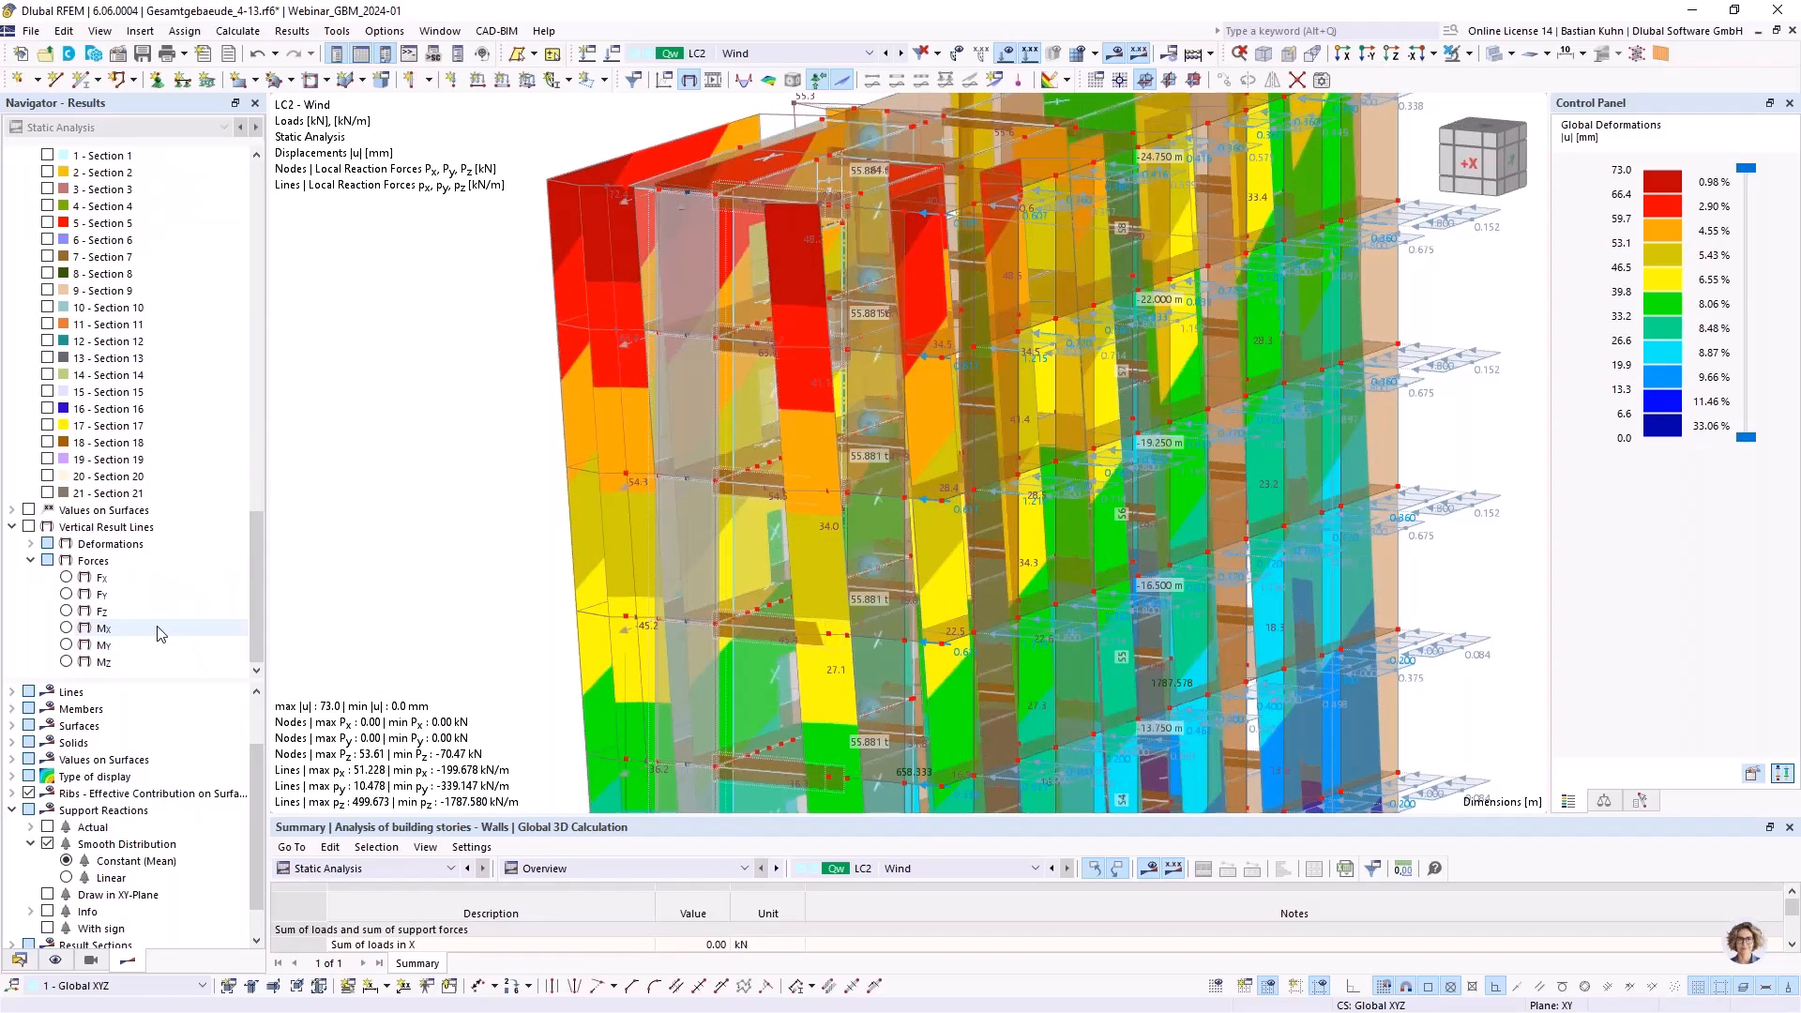
scroll(157, 634, "up", 7)
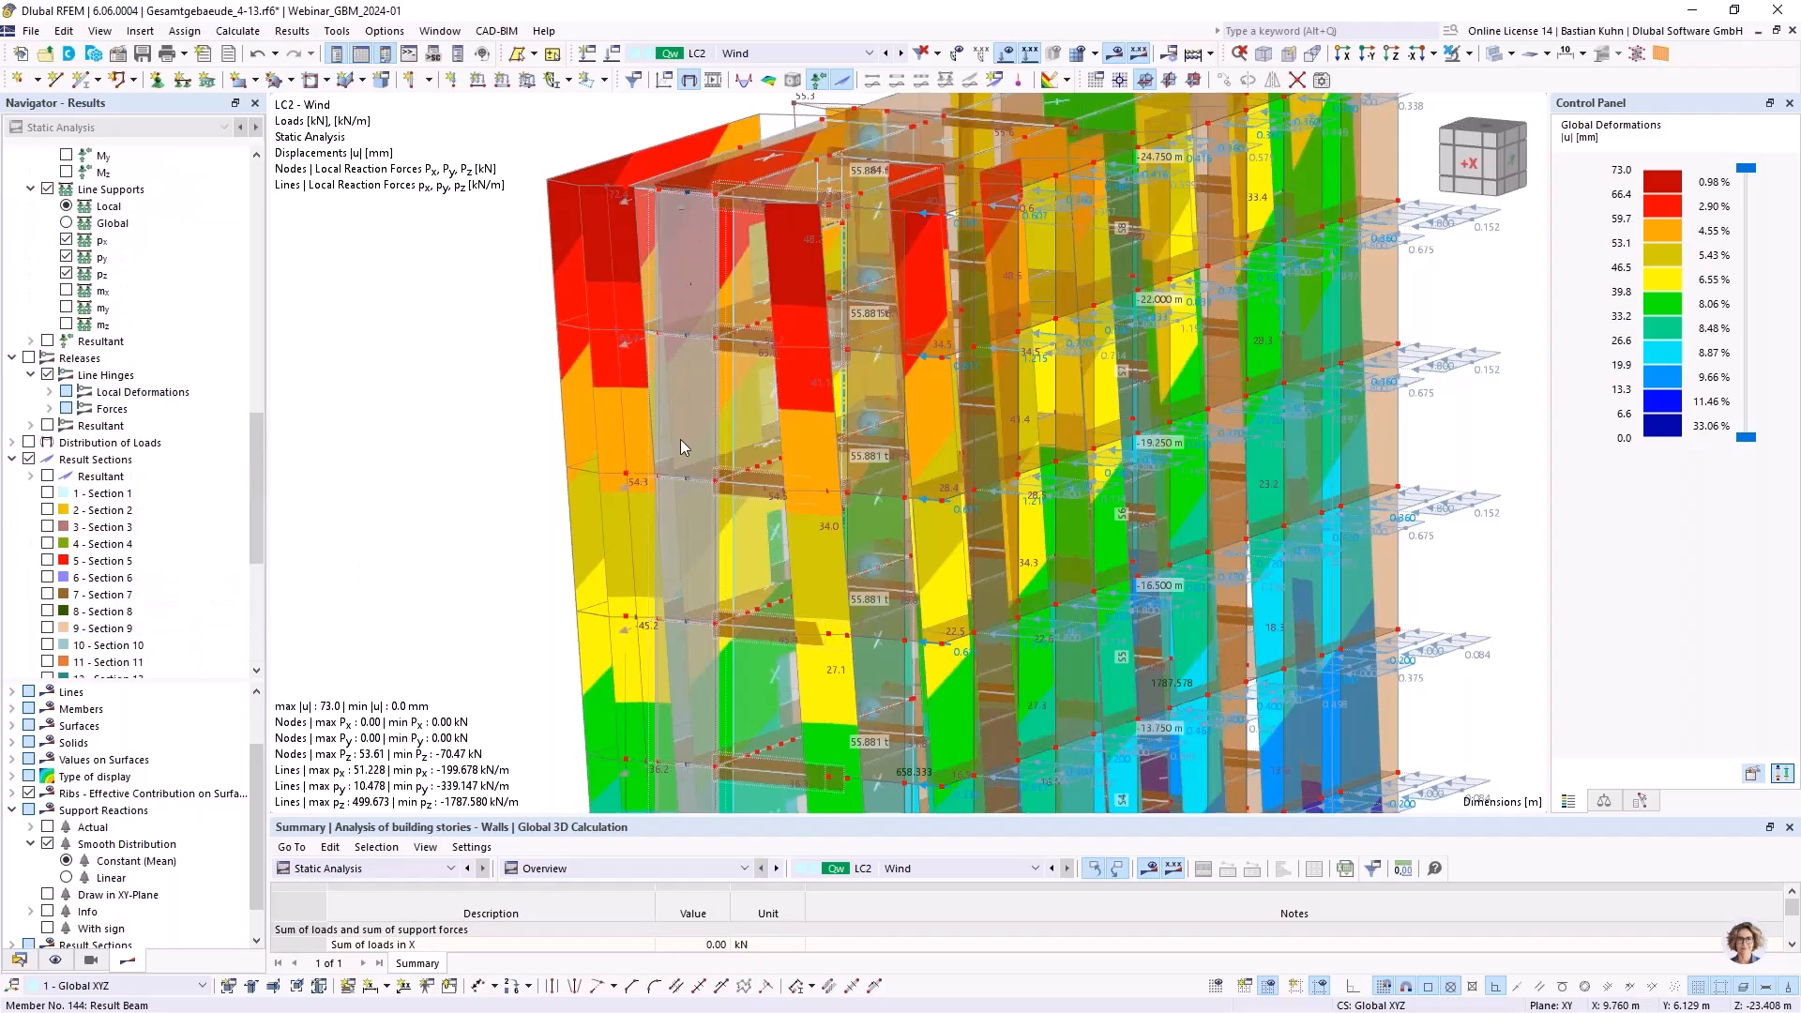
left_click(47, 477)
left_click(48, 494)
left_click(48, 511)
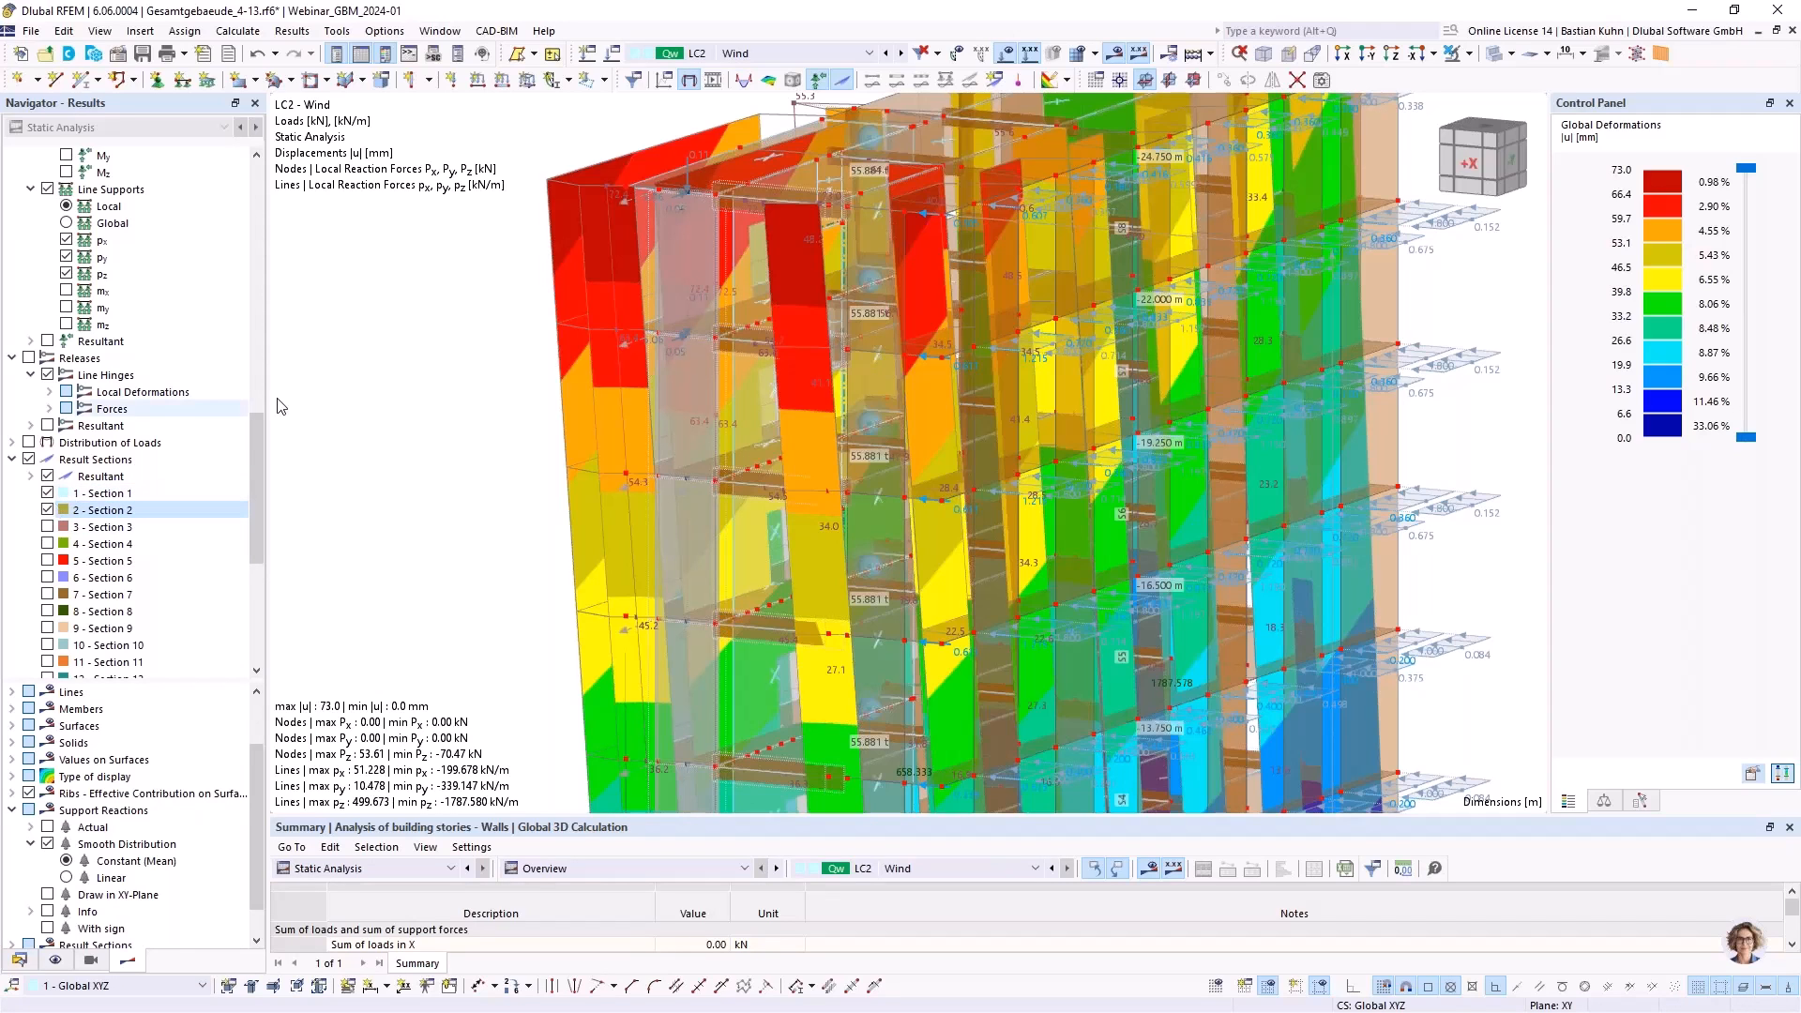
scroll(702, 191, "up", 4)
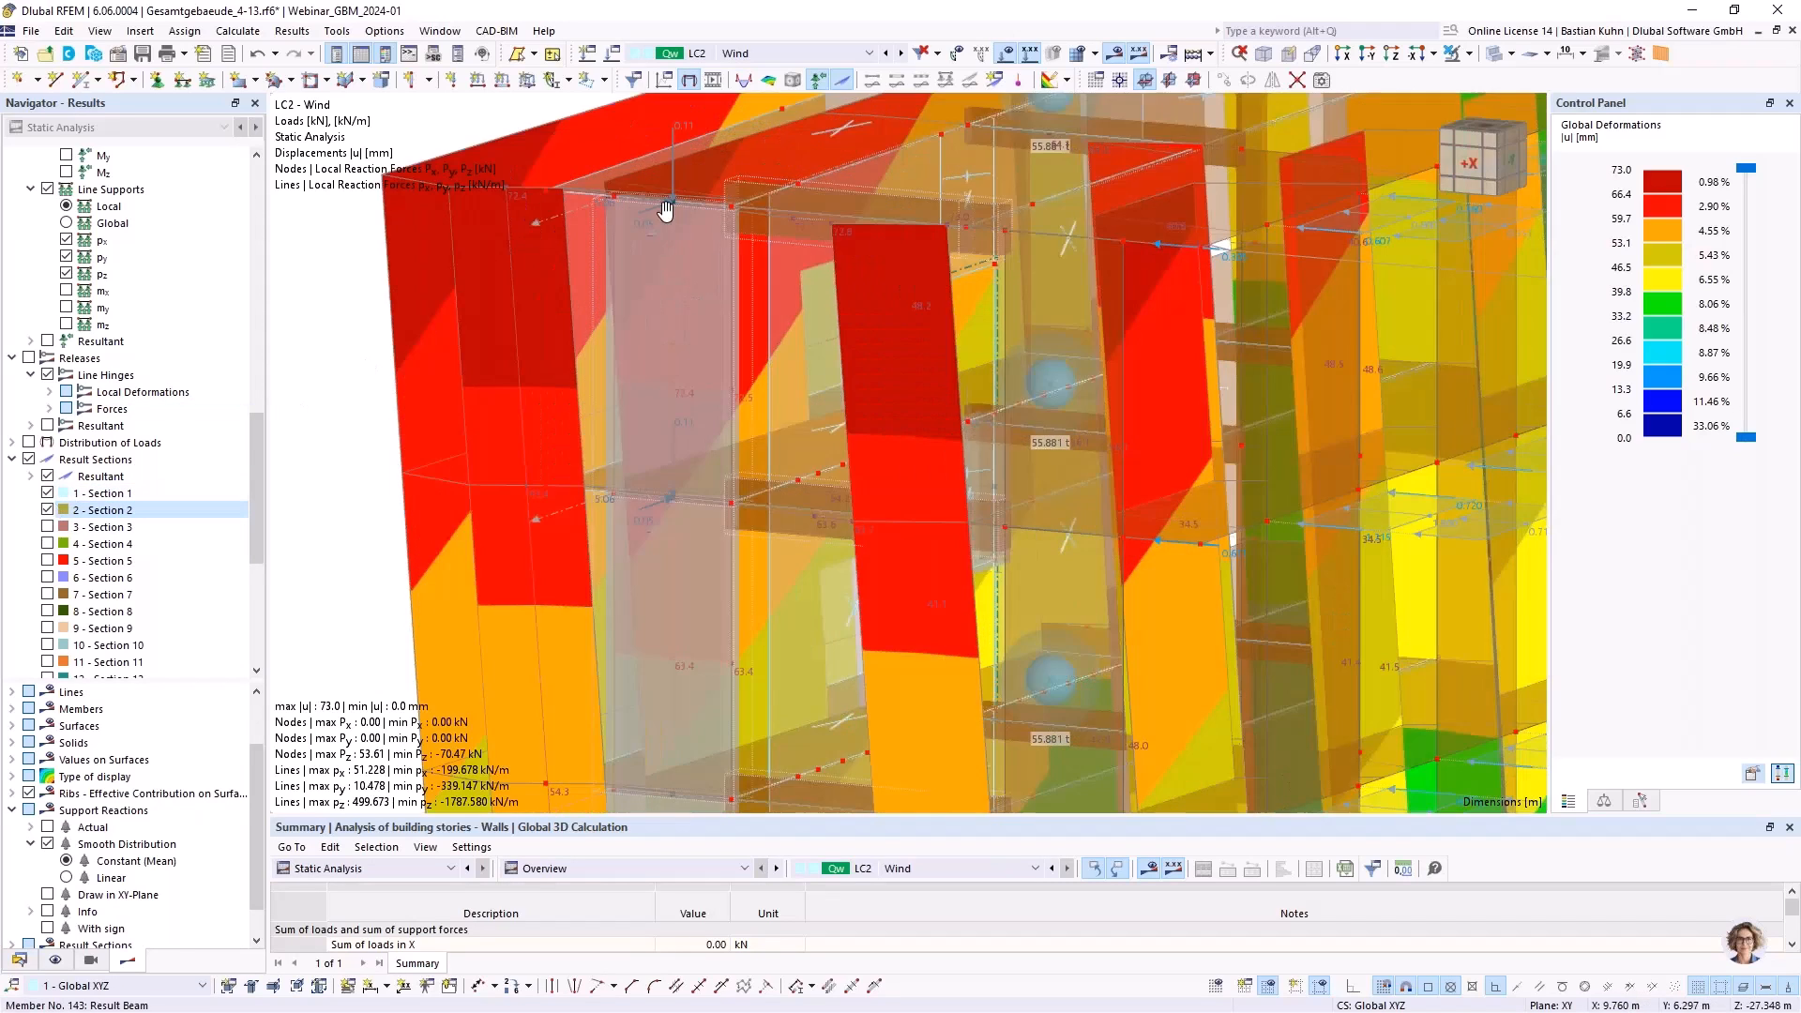
scroll(670, 218, "up", 4)
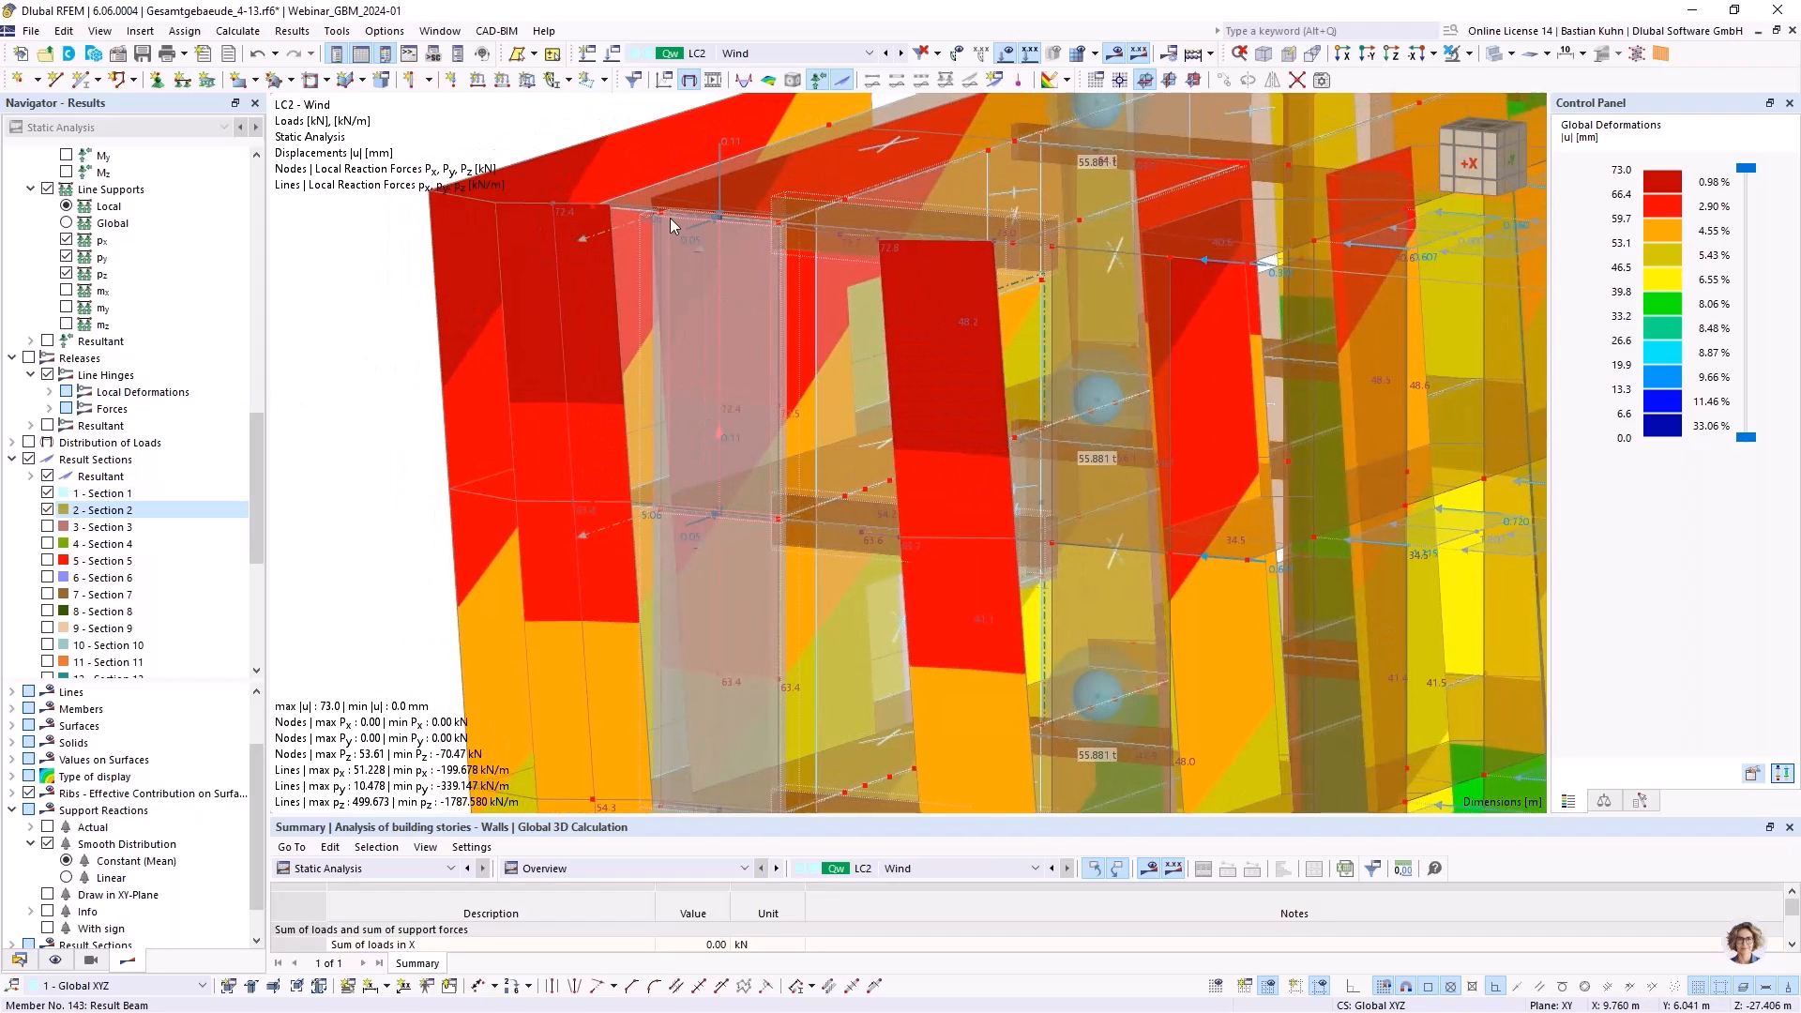
scroll(640, 210, "down", 6)
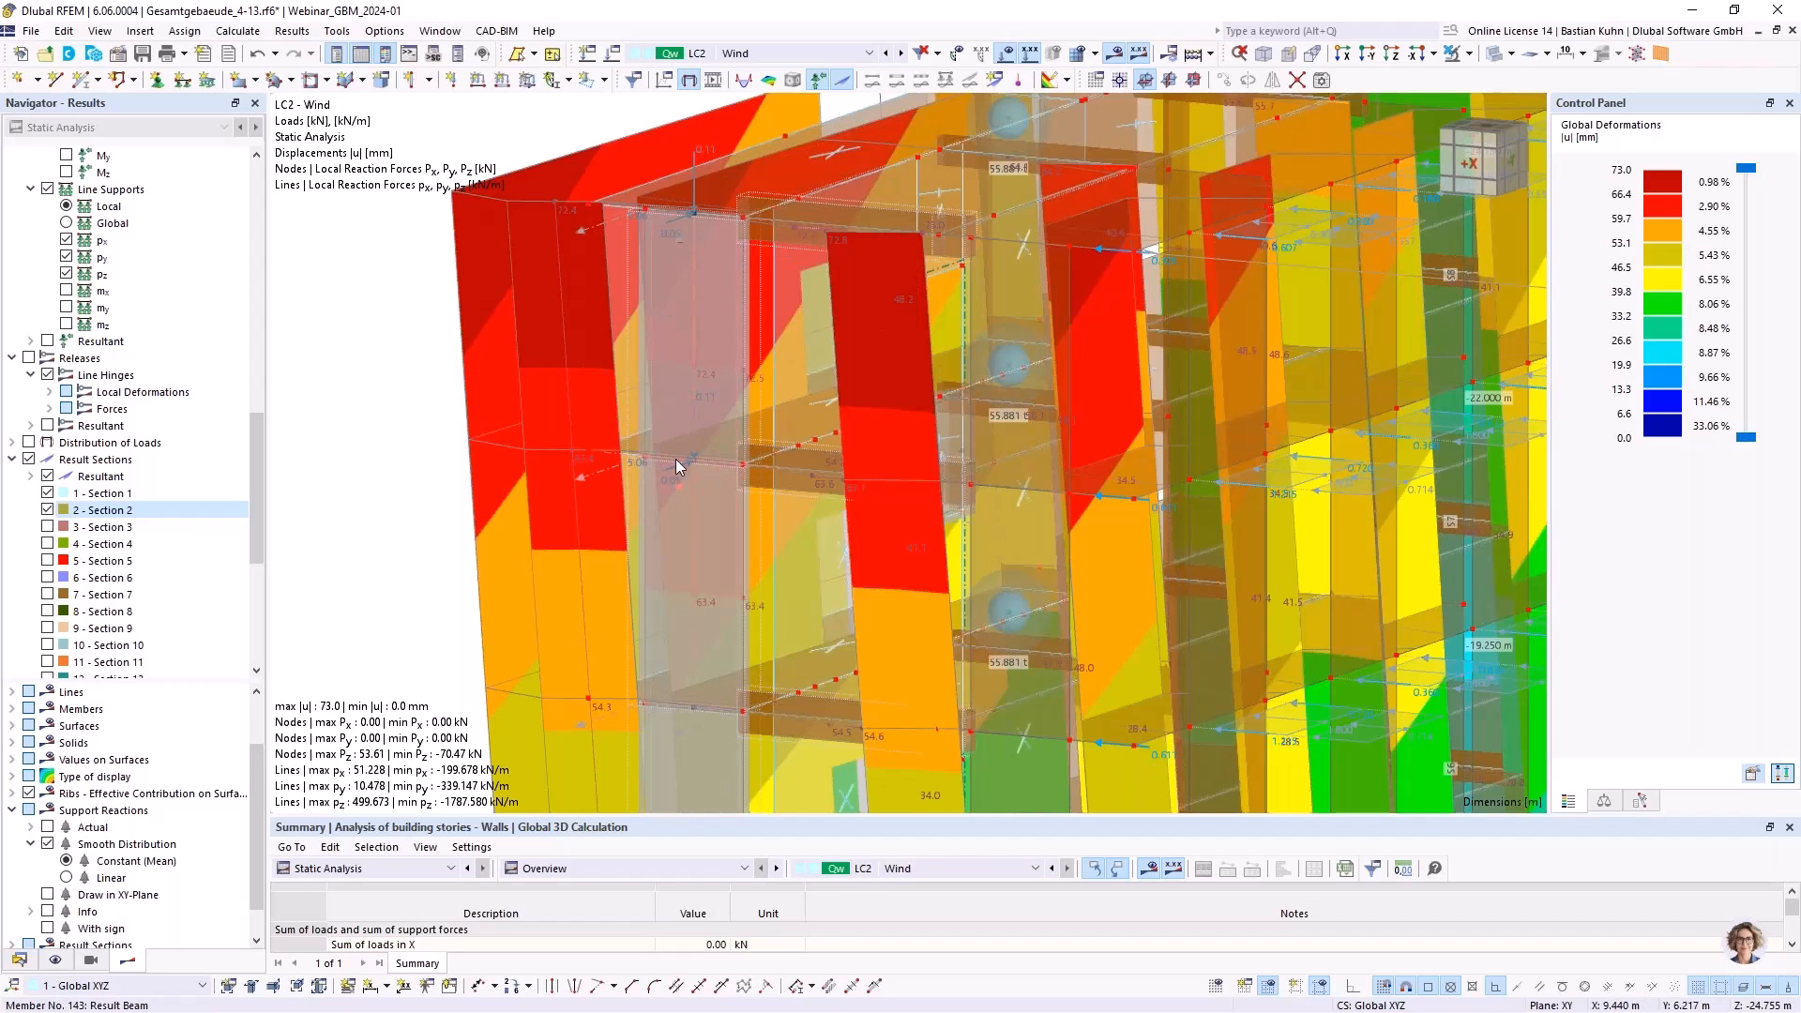
mouse_move(665, 434)
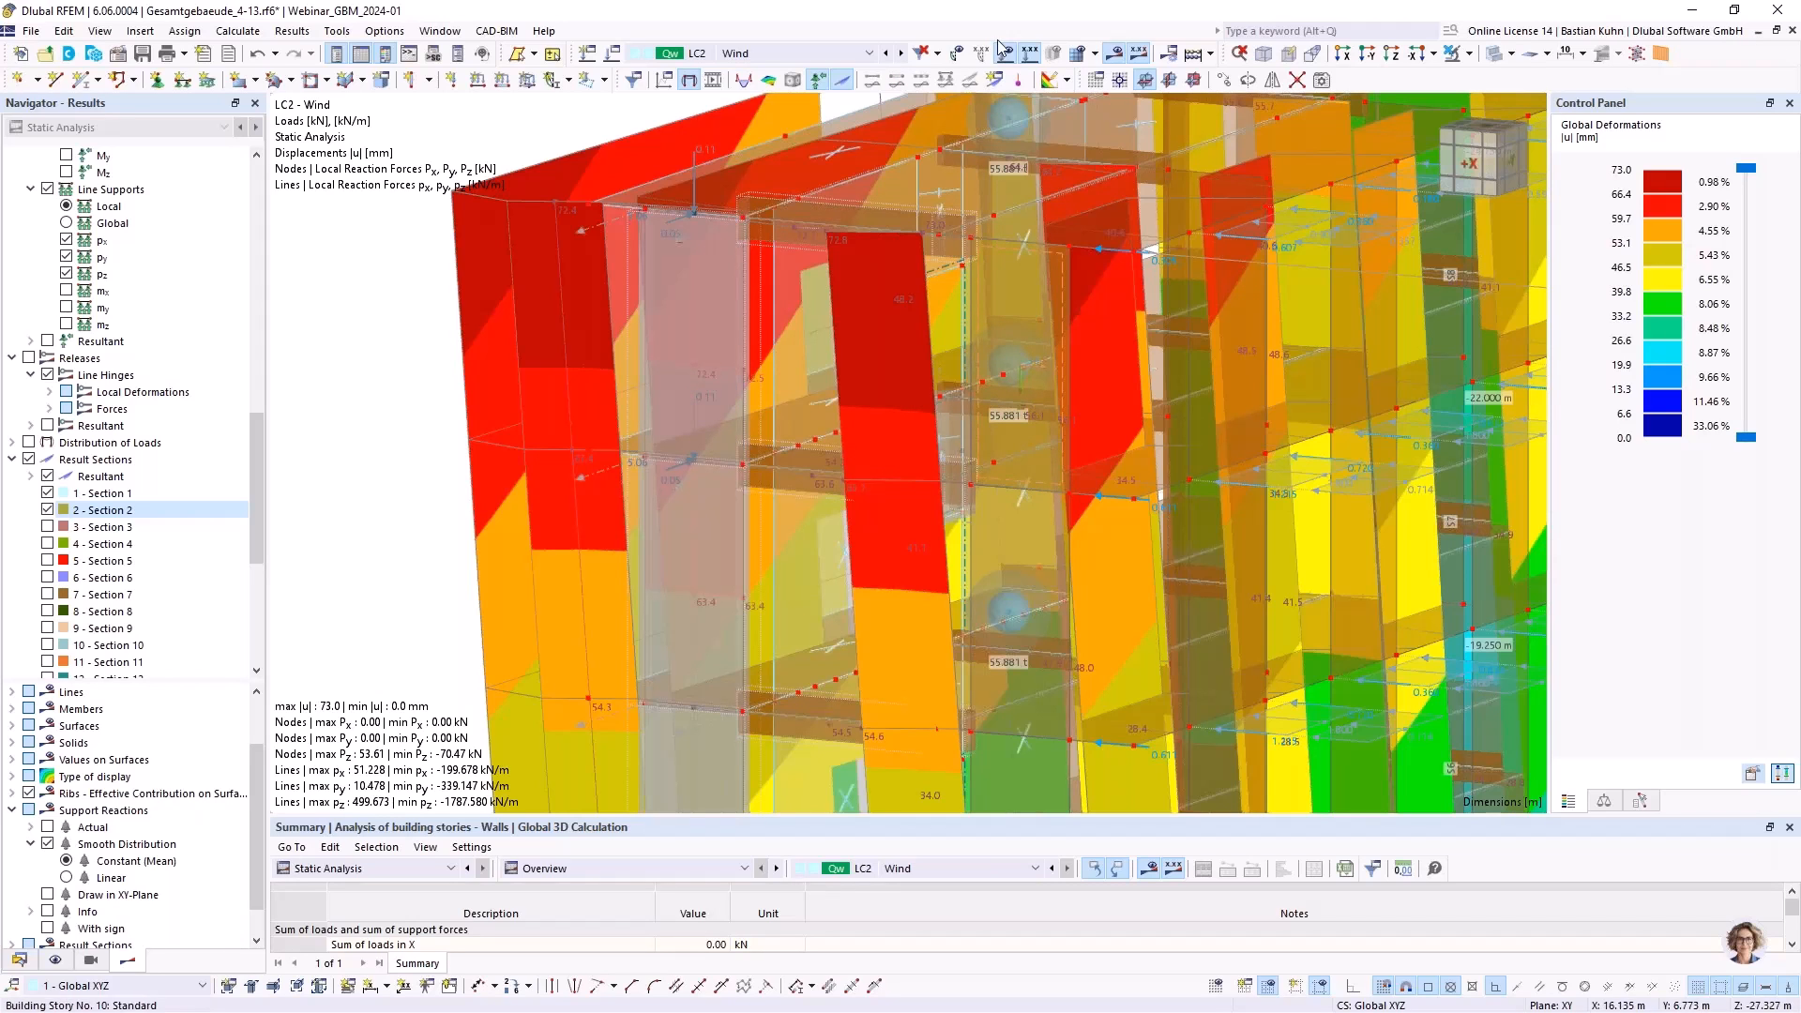
Hide the results and render the model as opaque solids to inspect the upper corner wall surface and its wind loads
left_click(1113, 53)
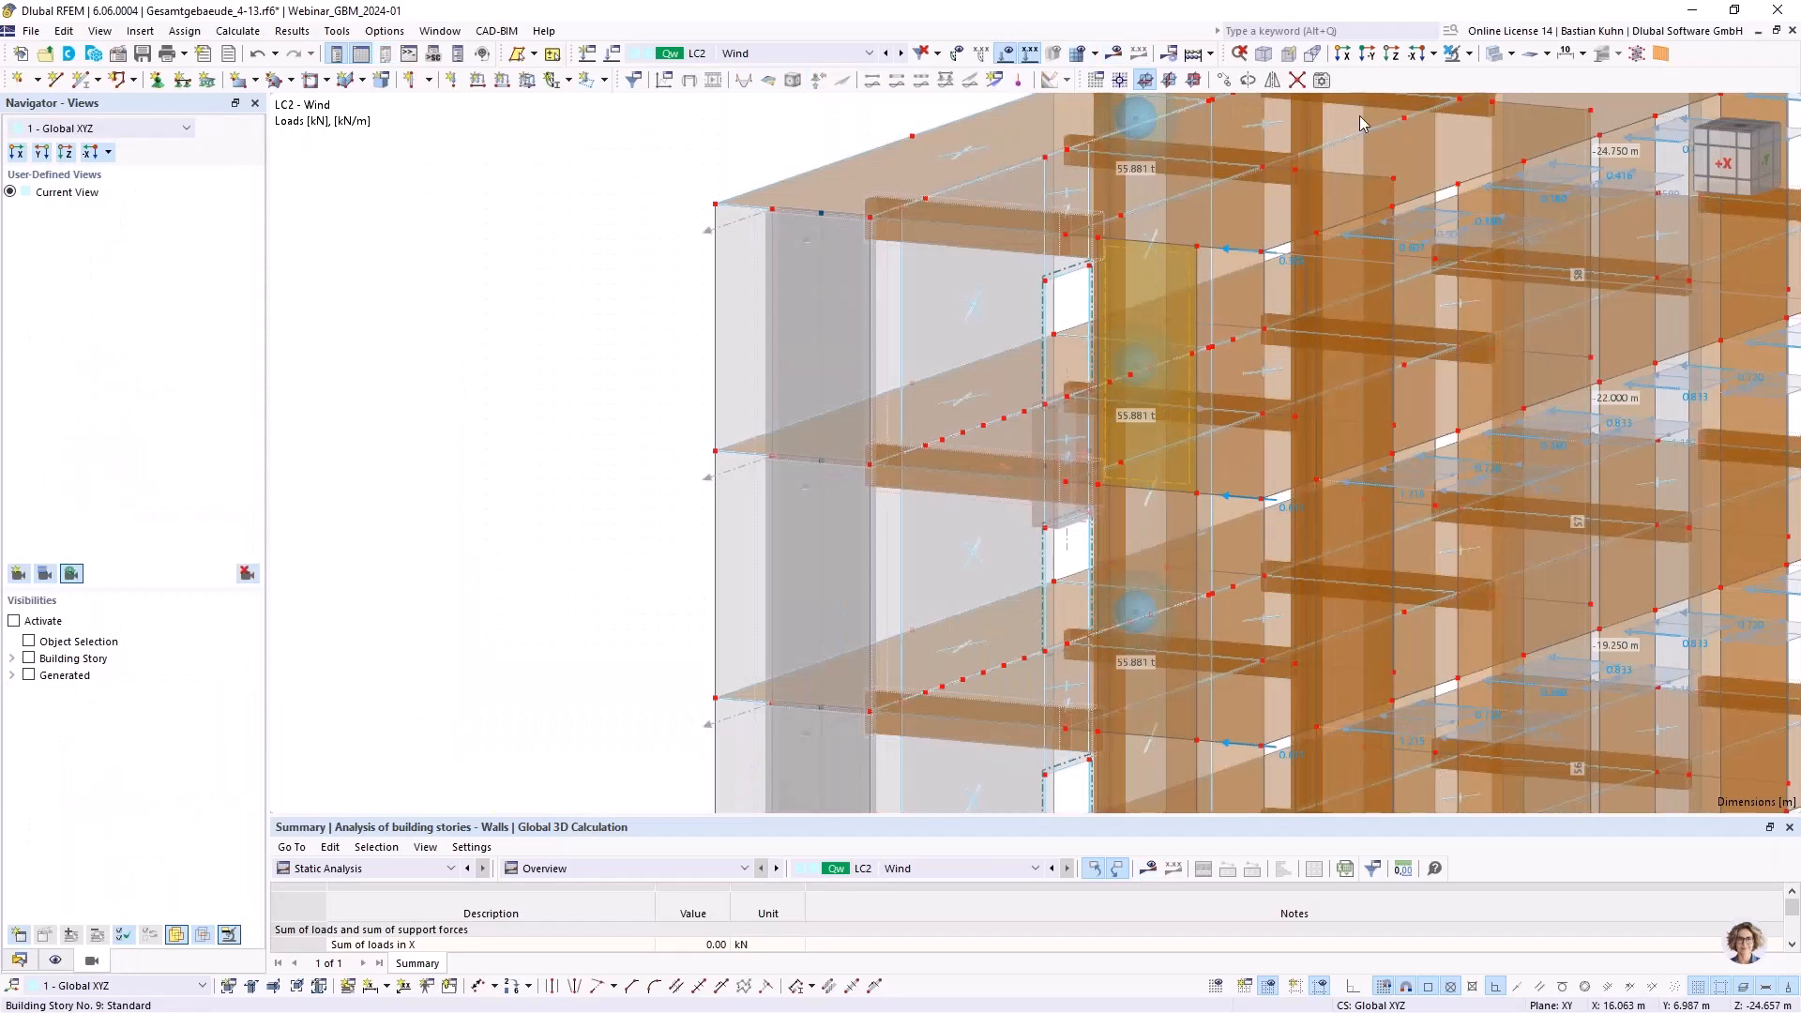
left_click(1494, 55)
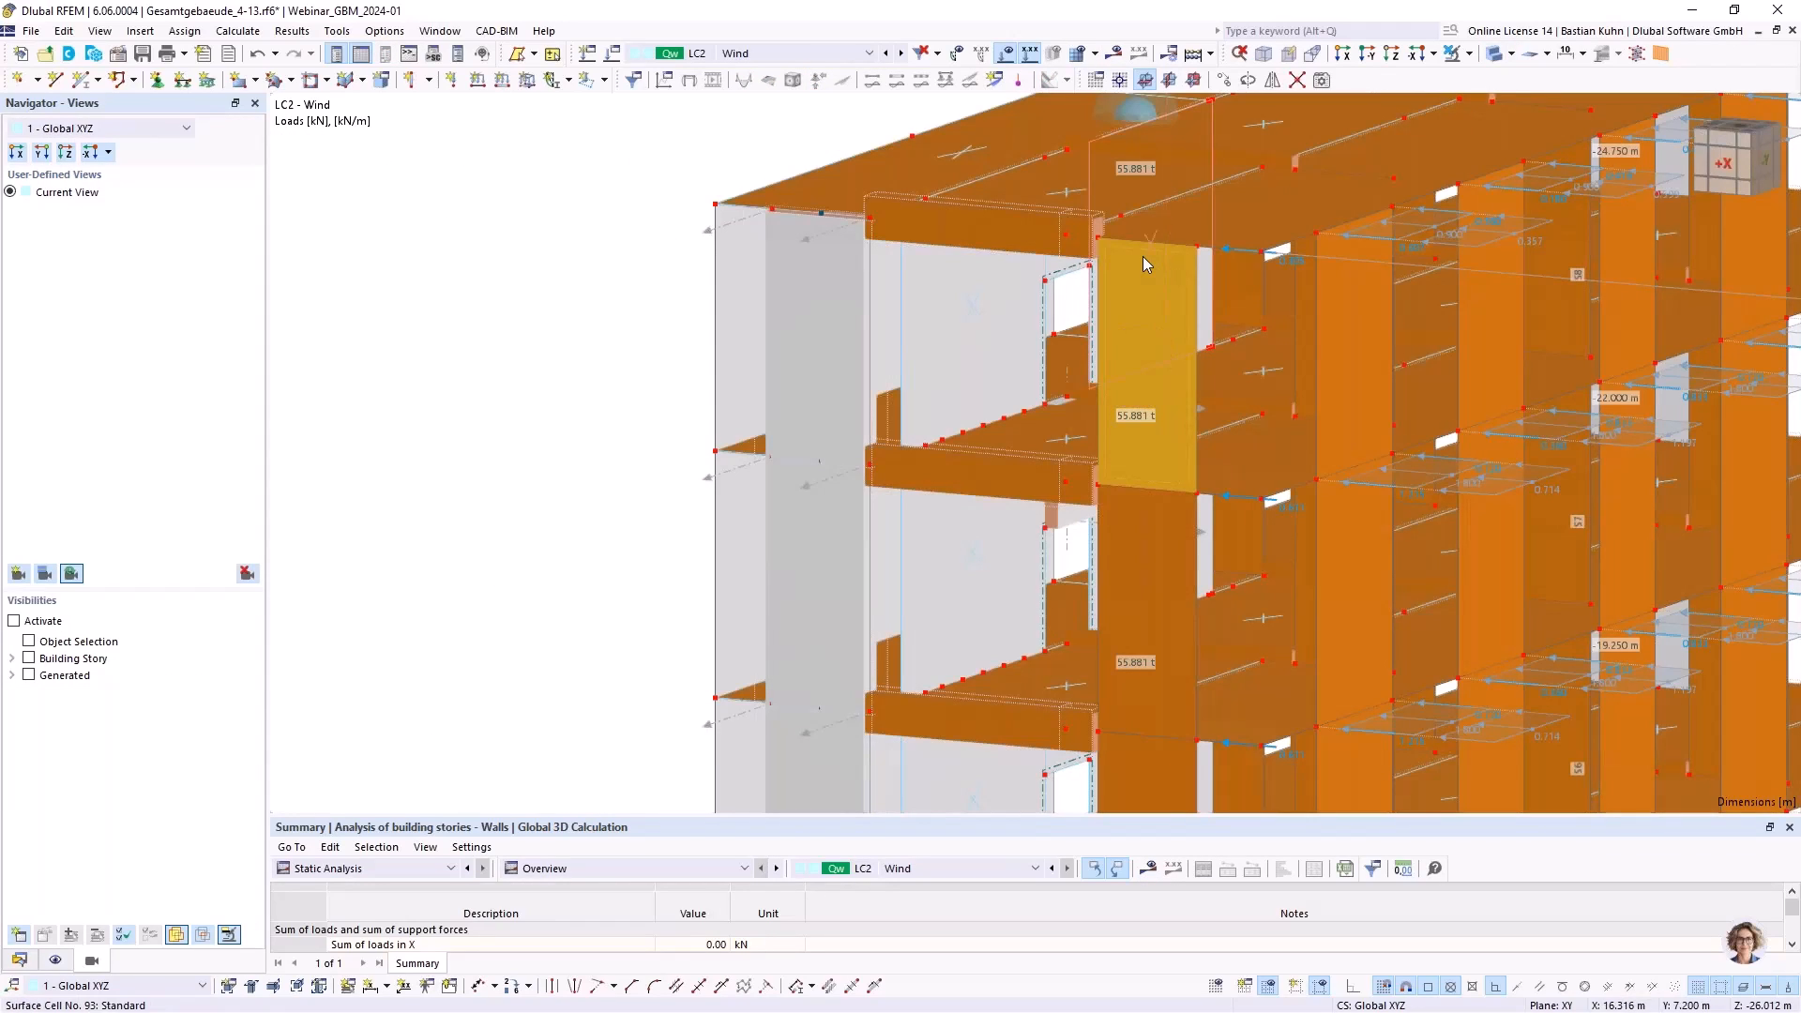
mouse_move(1161, 265)
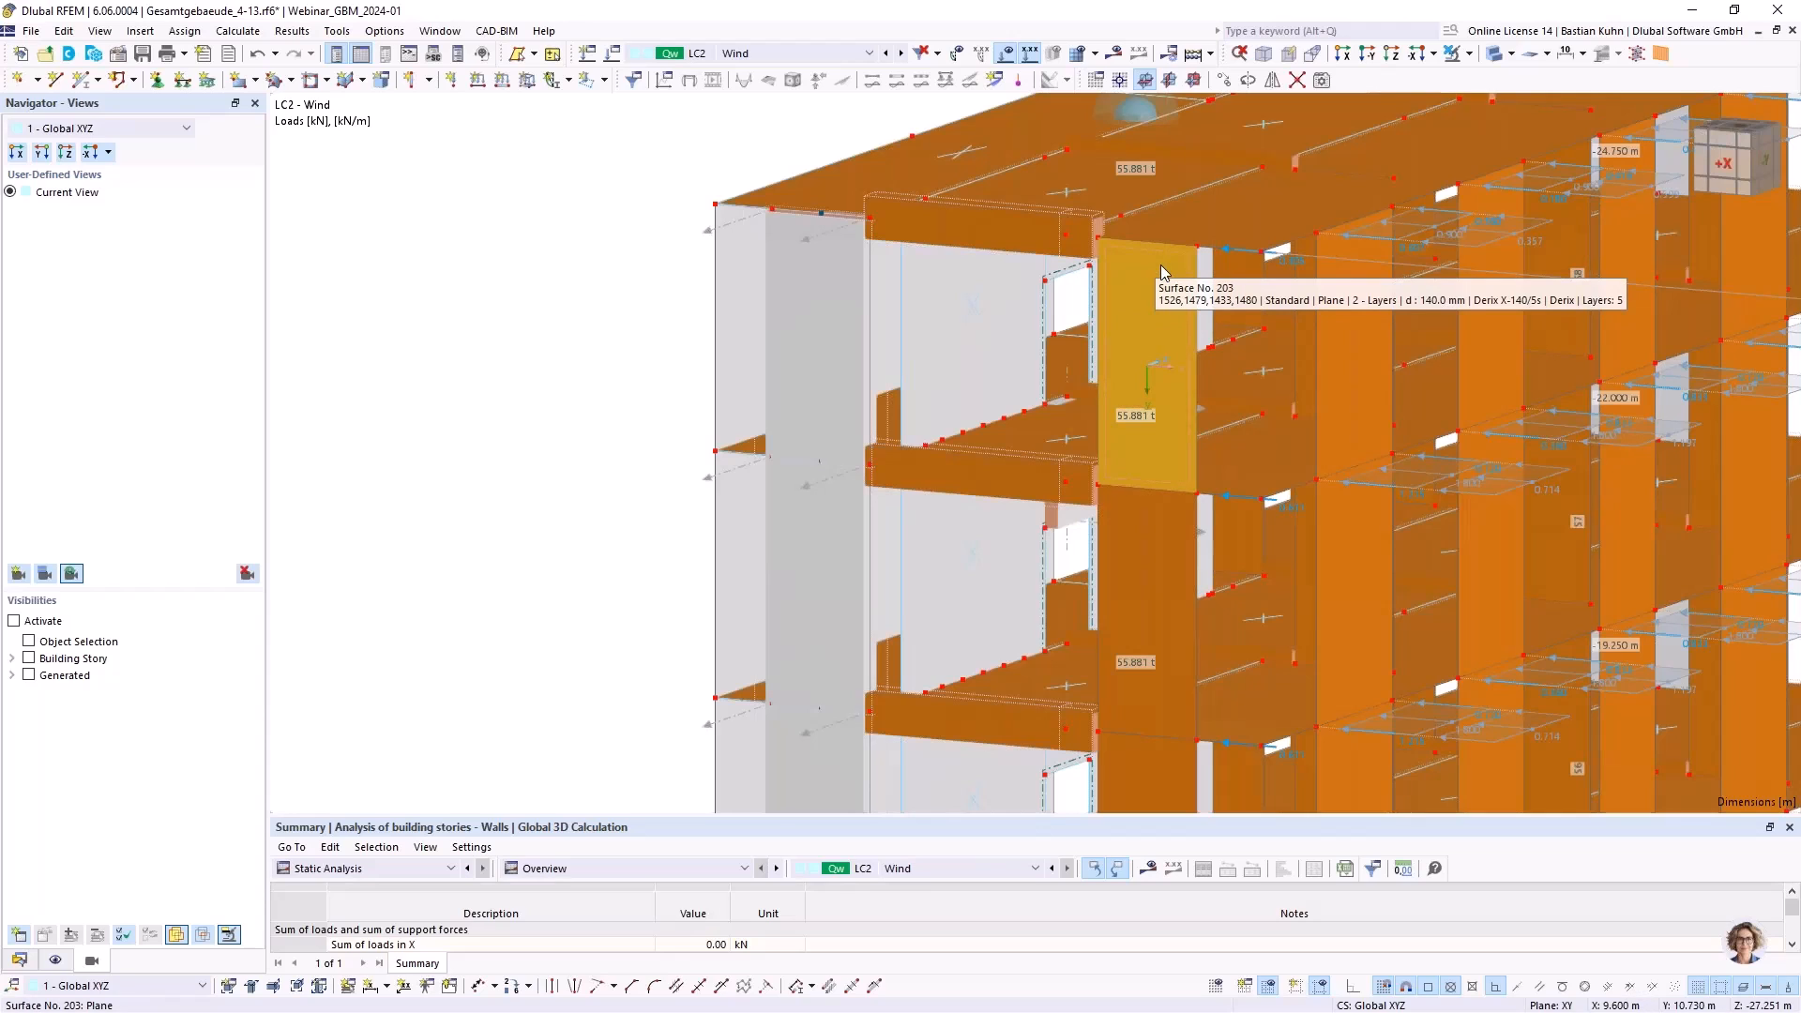
scroll(1161, 267, "down", 5)
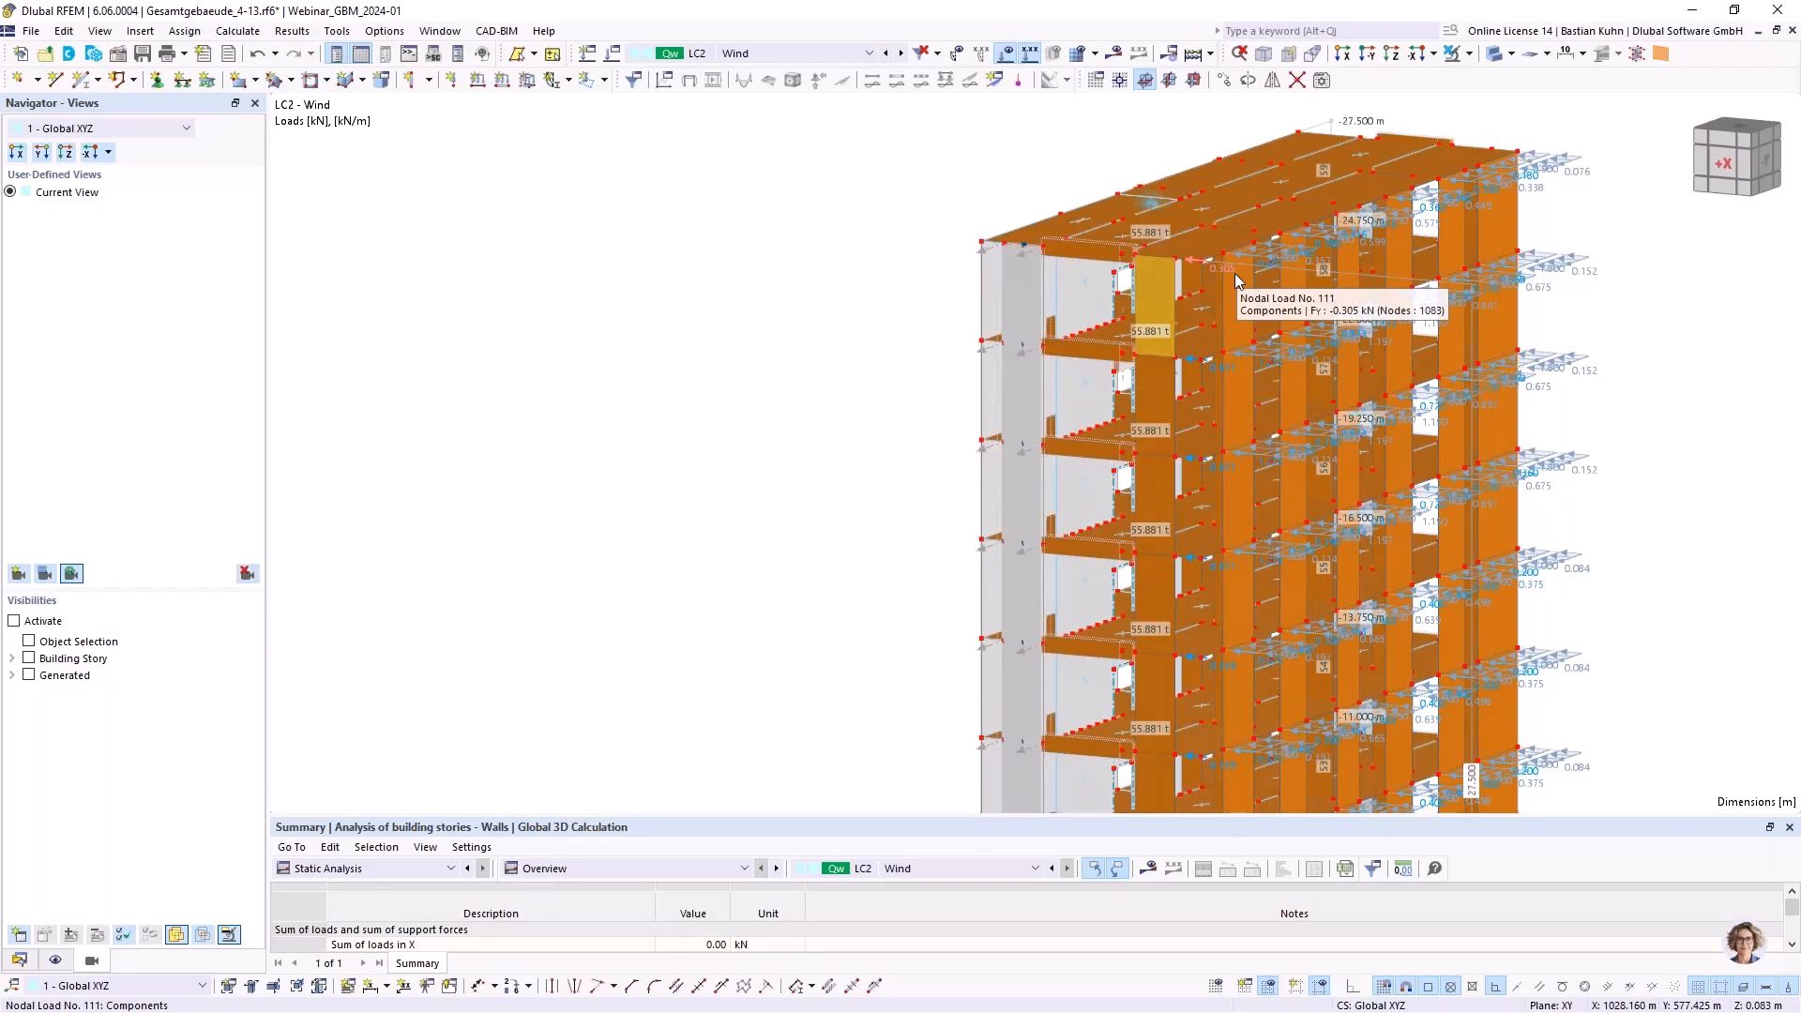
Turn the results display back on and examine the global wall deformations under wind over the building's height
left_click(1115, 53)
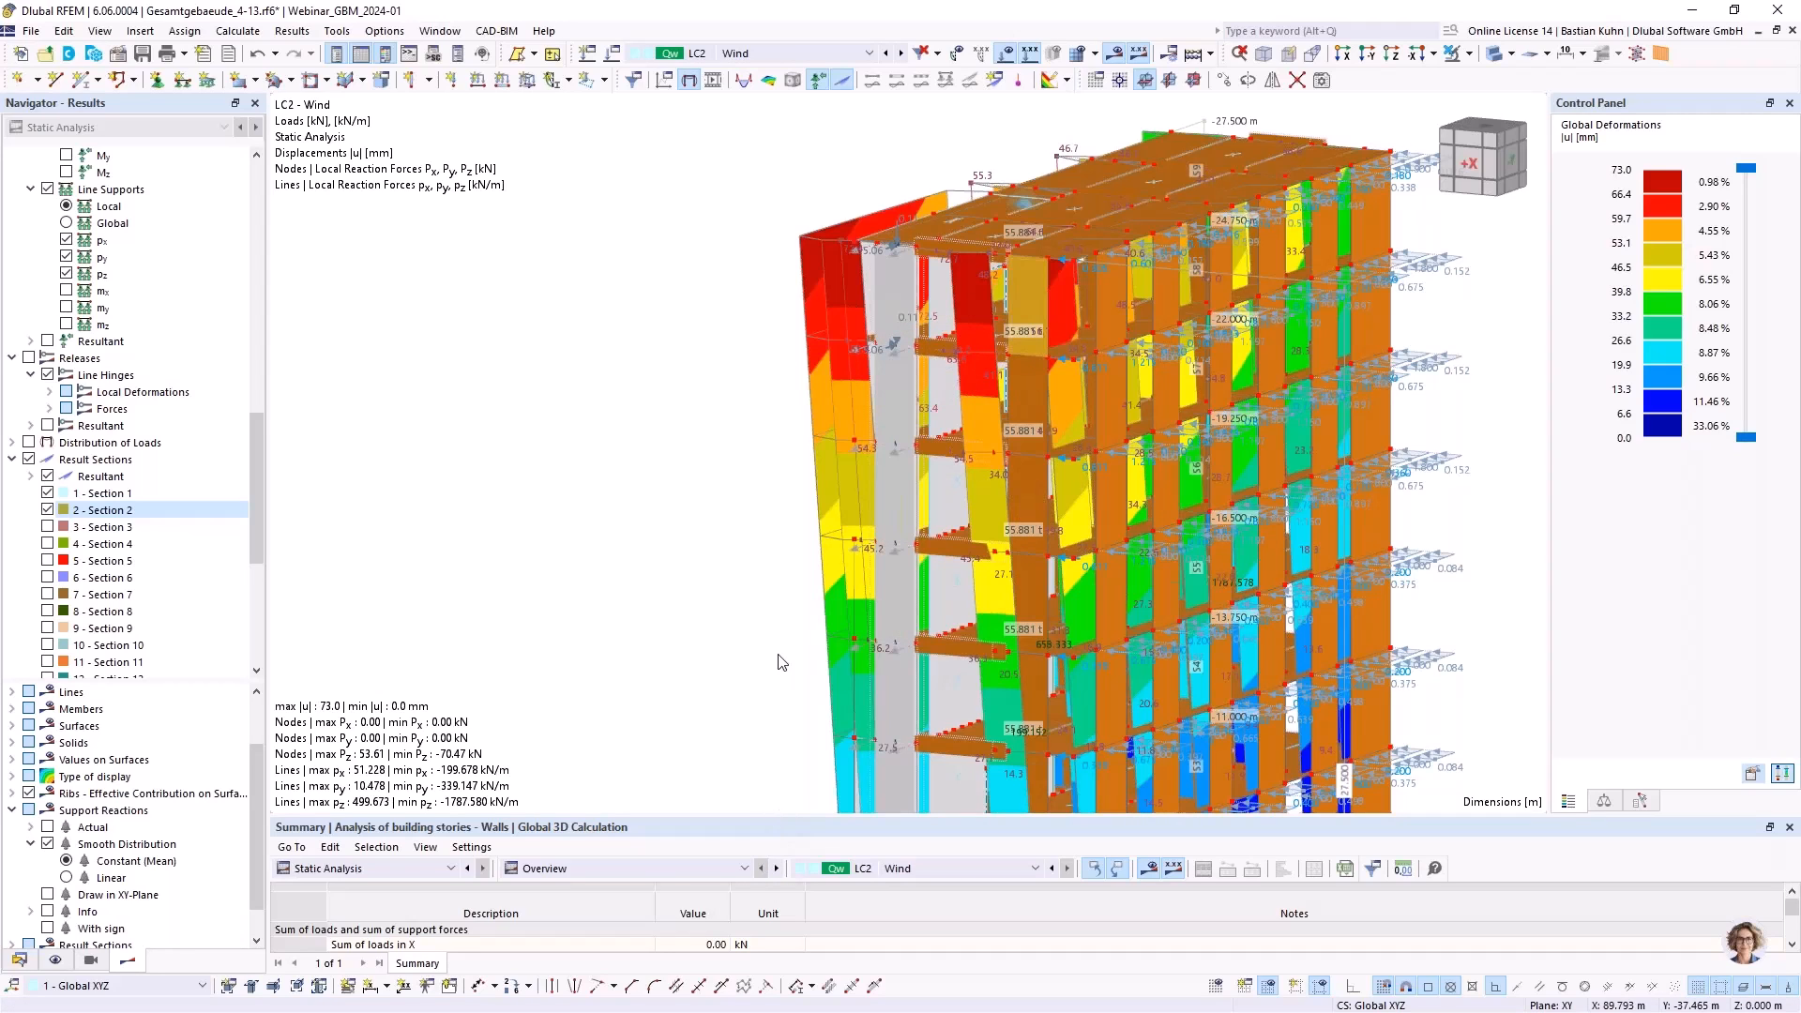
scroll(786, 657, "down", 3)
middle_click_drag(805, 424, 785, 304)
middle_click_drag(785, 384, 490, 413, "ctrl")
scroll(484, 419, "up", 1)
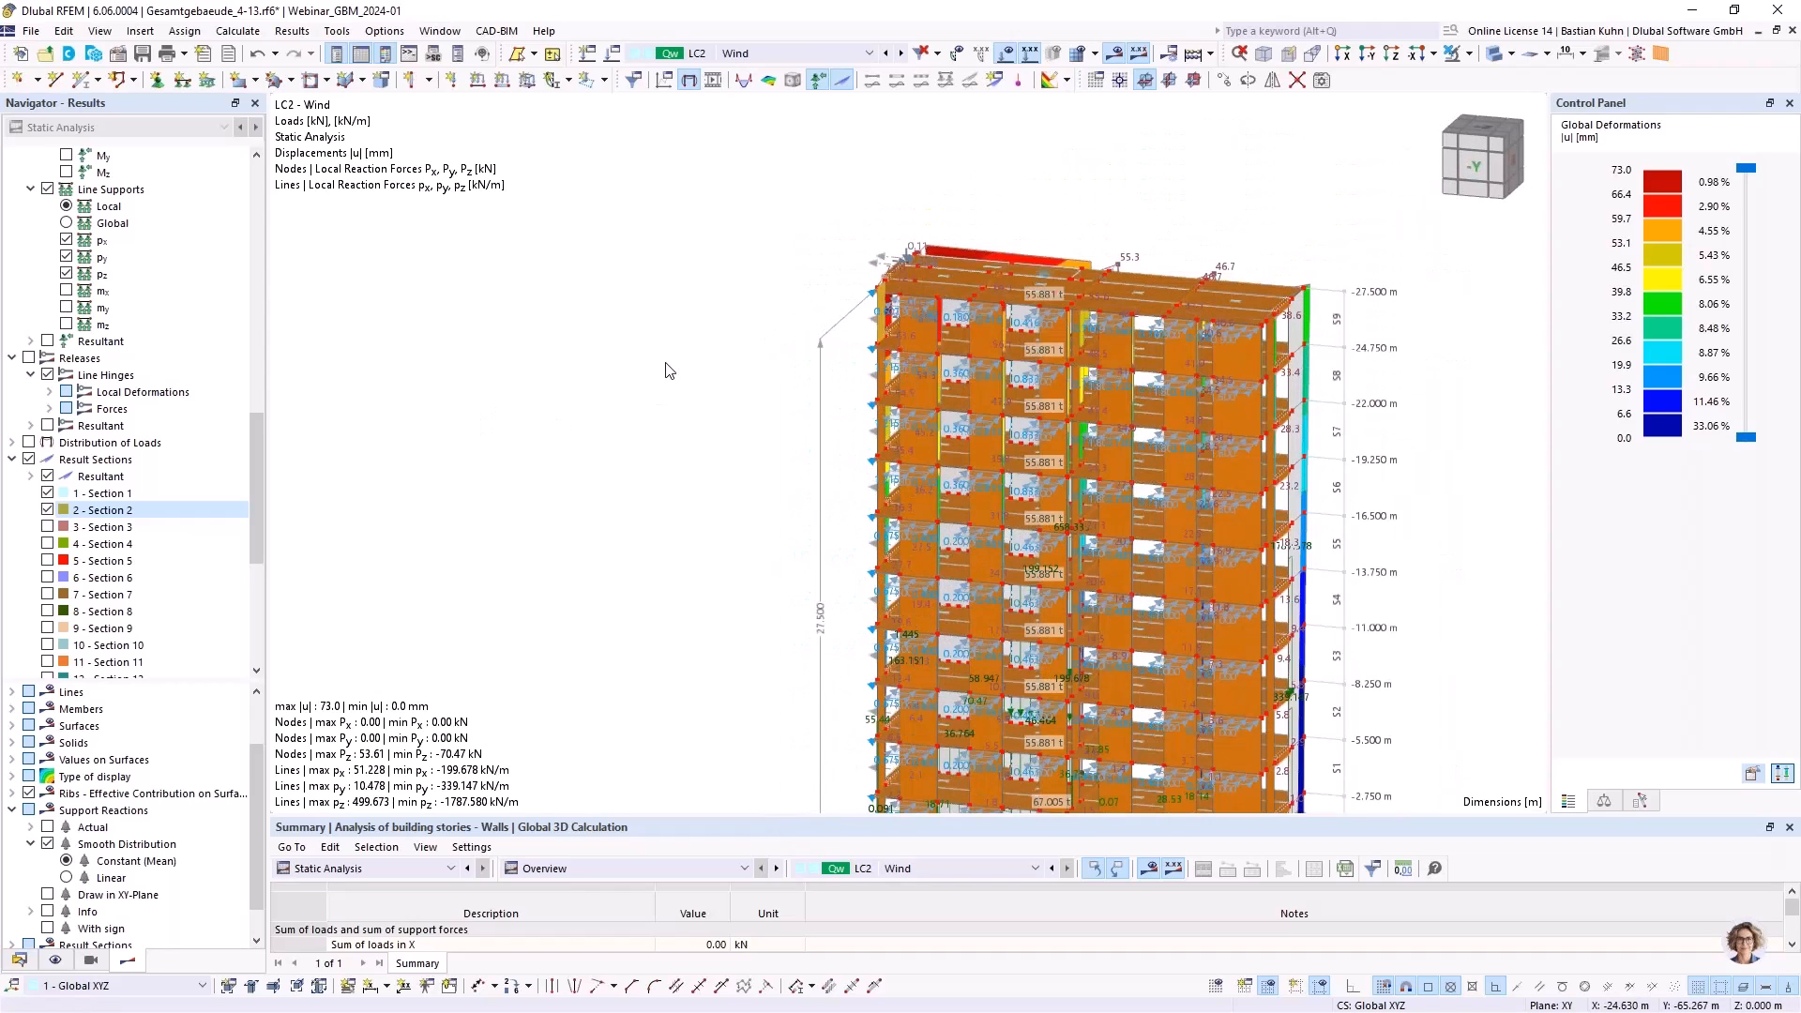
Switch to load case LC1 - Eigengewicht and hide the loads so only the global wall deformations and reactions show
scroll(667, 370, "down", 2)
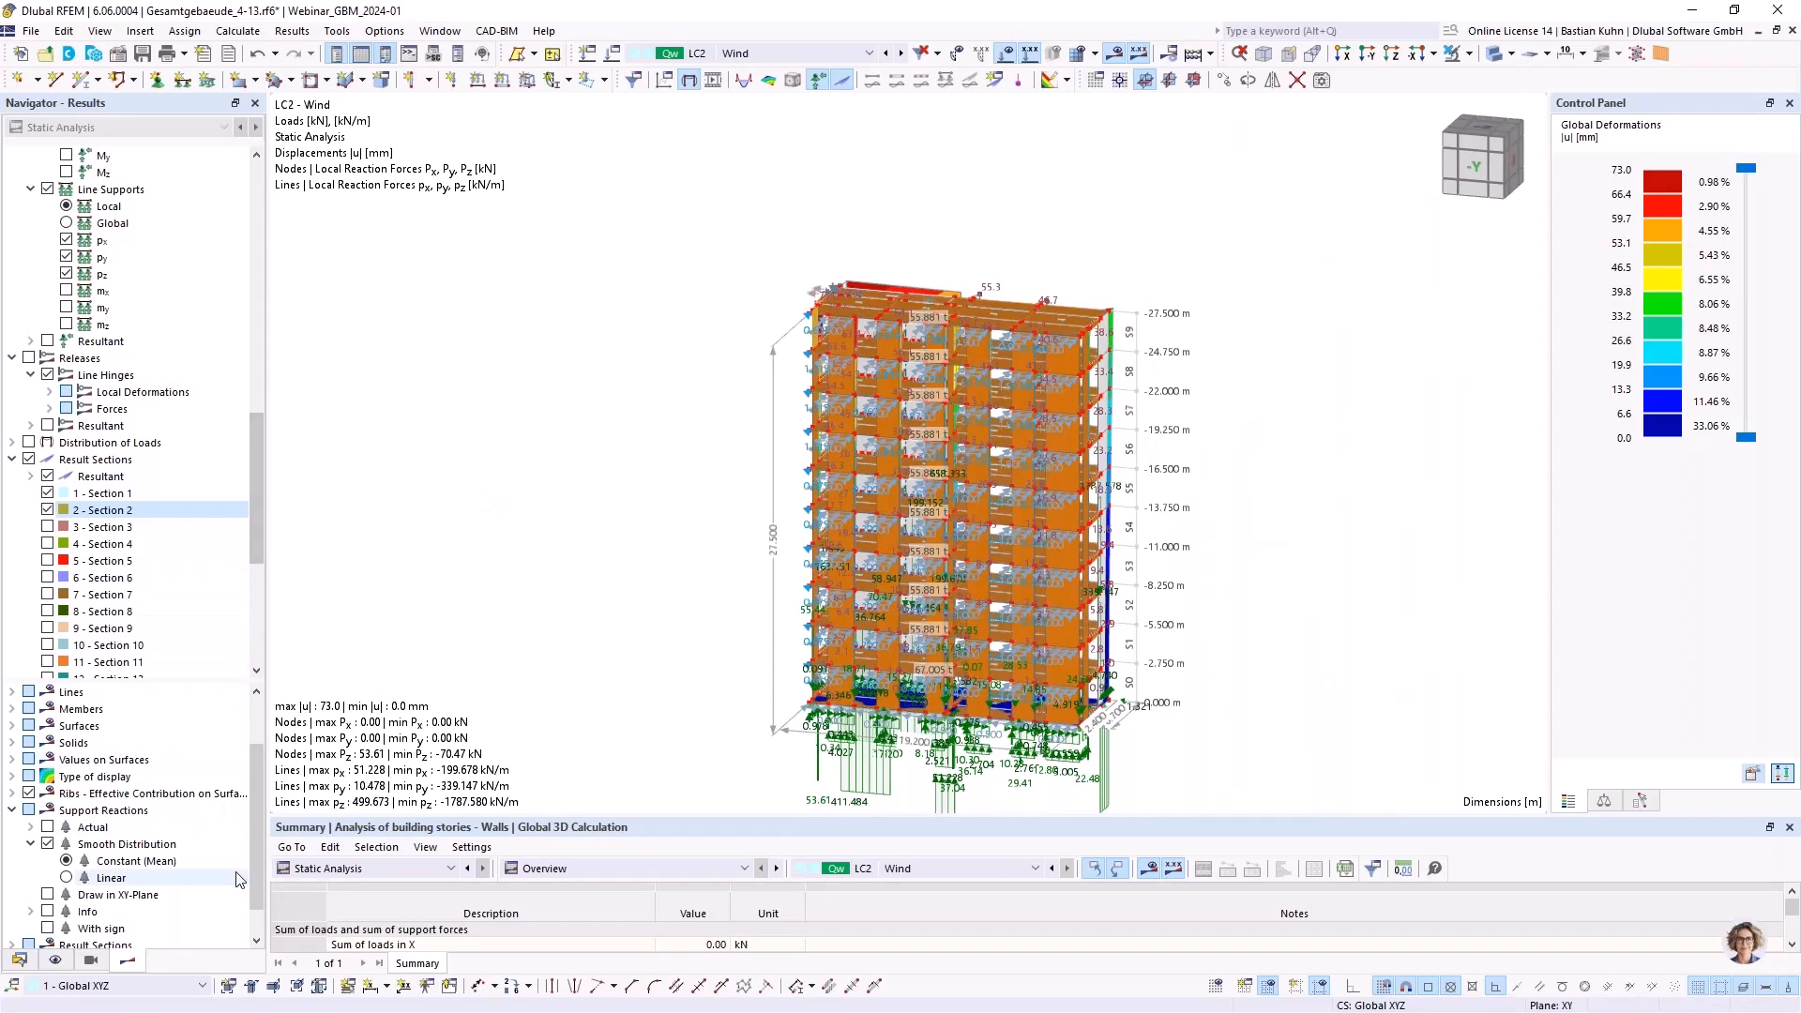
left_click_drag(255, 840, 255, 943)
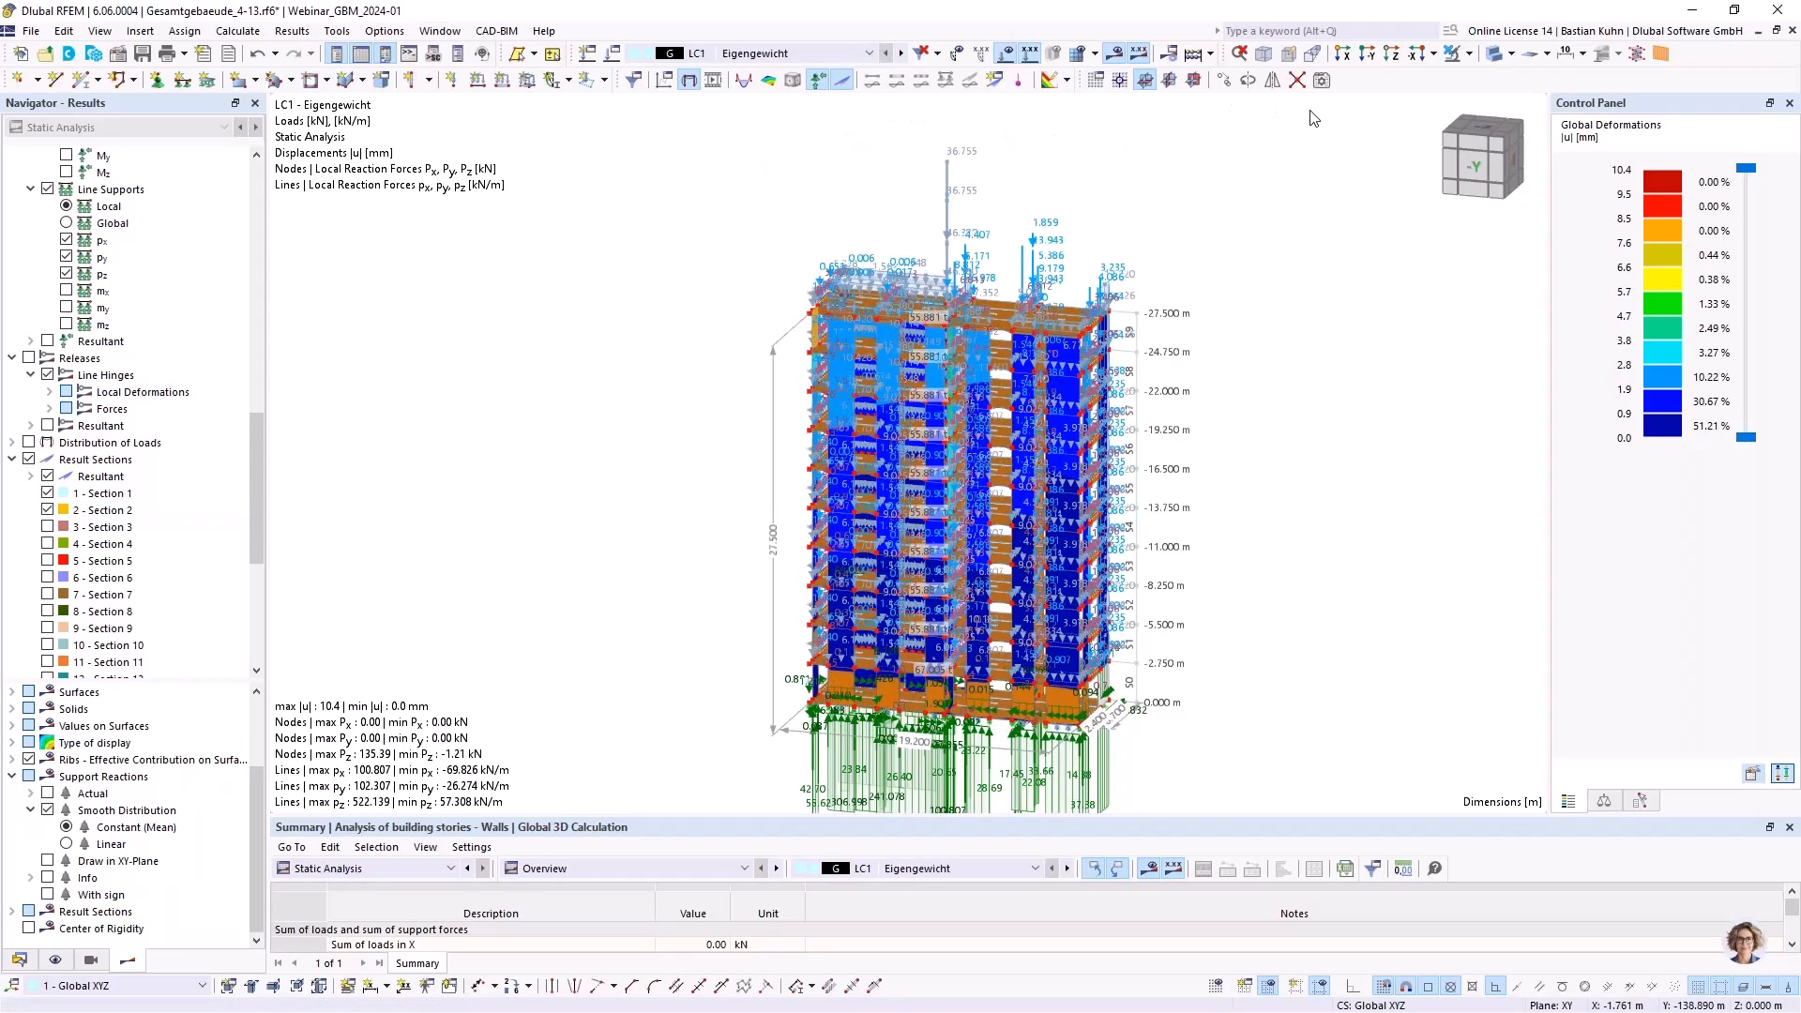
left_click(998, 81)
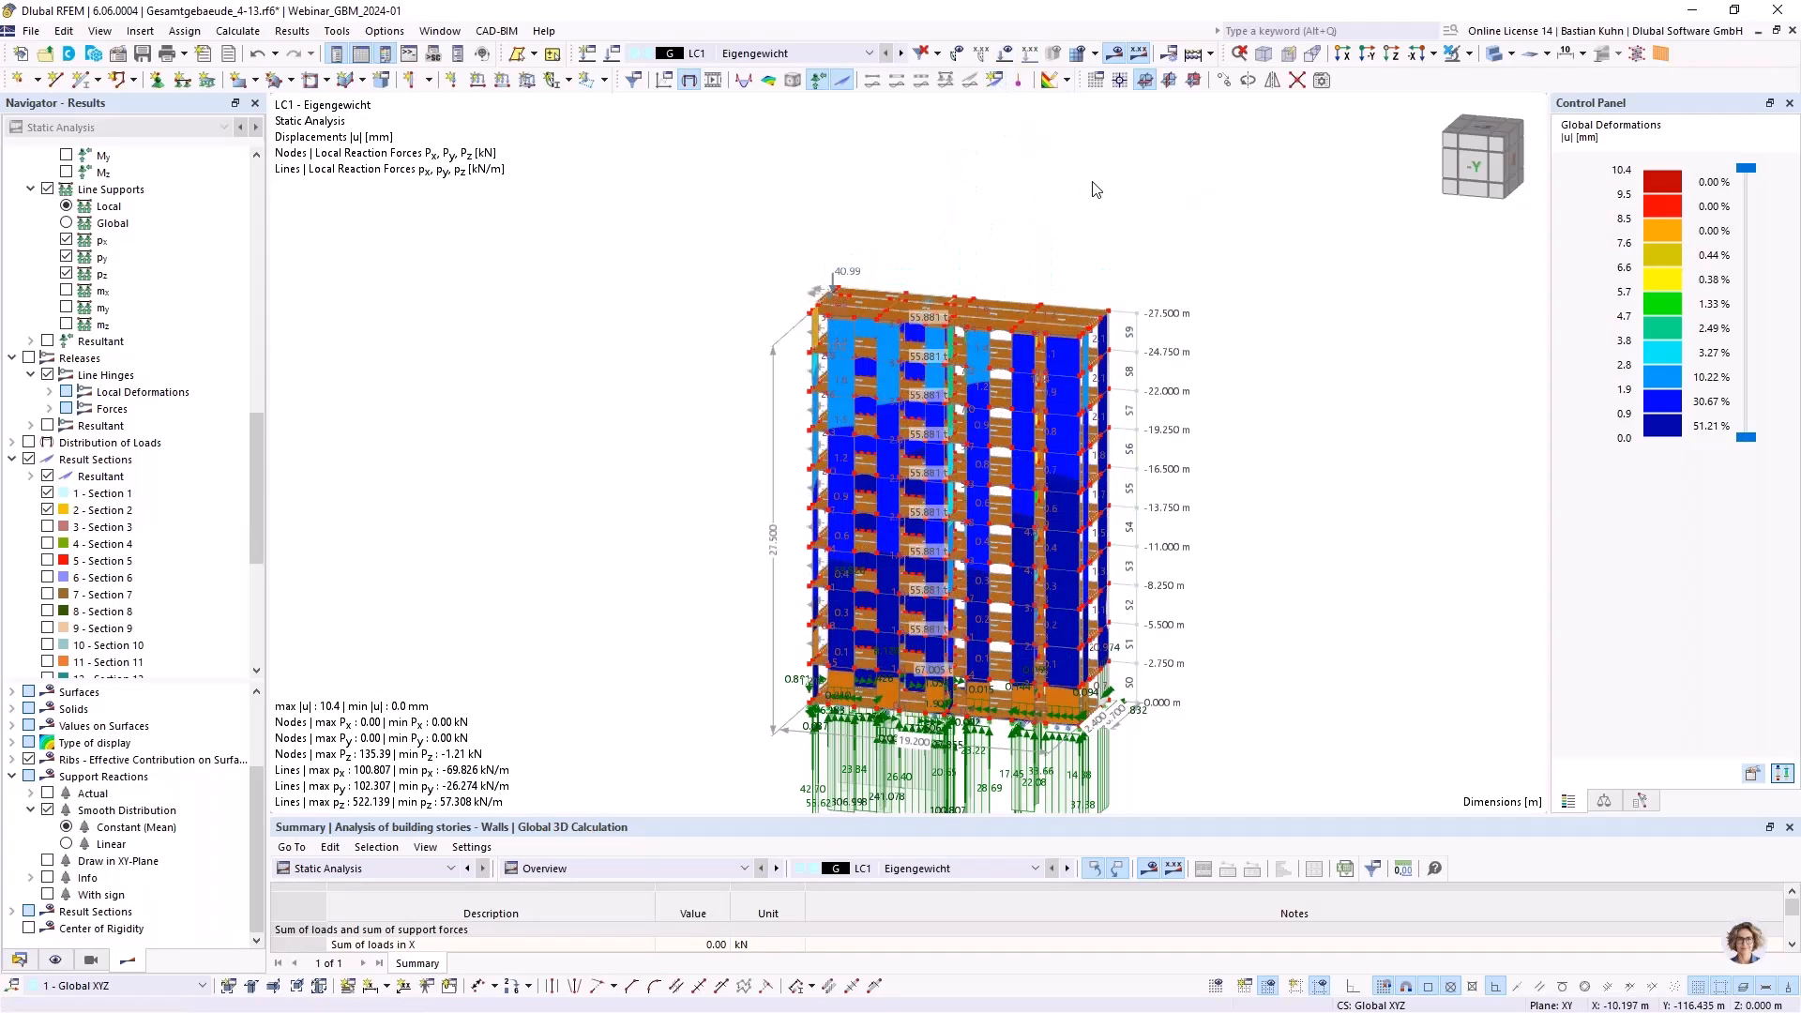
scroll(1079, 197, "down", 2)
middle_click_drag(1073, 209, 1022, 143)
scroll(971, 184, "up", 4)
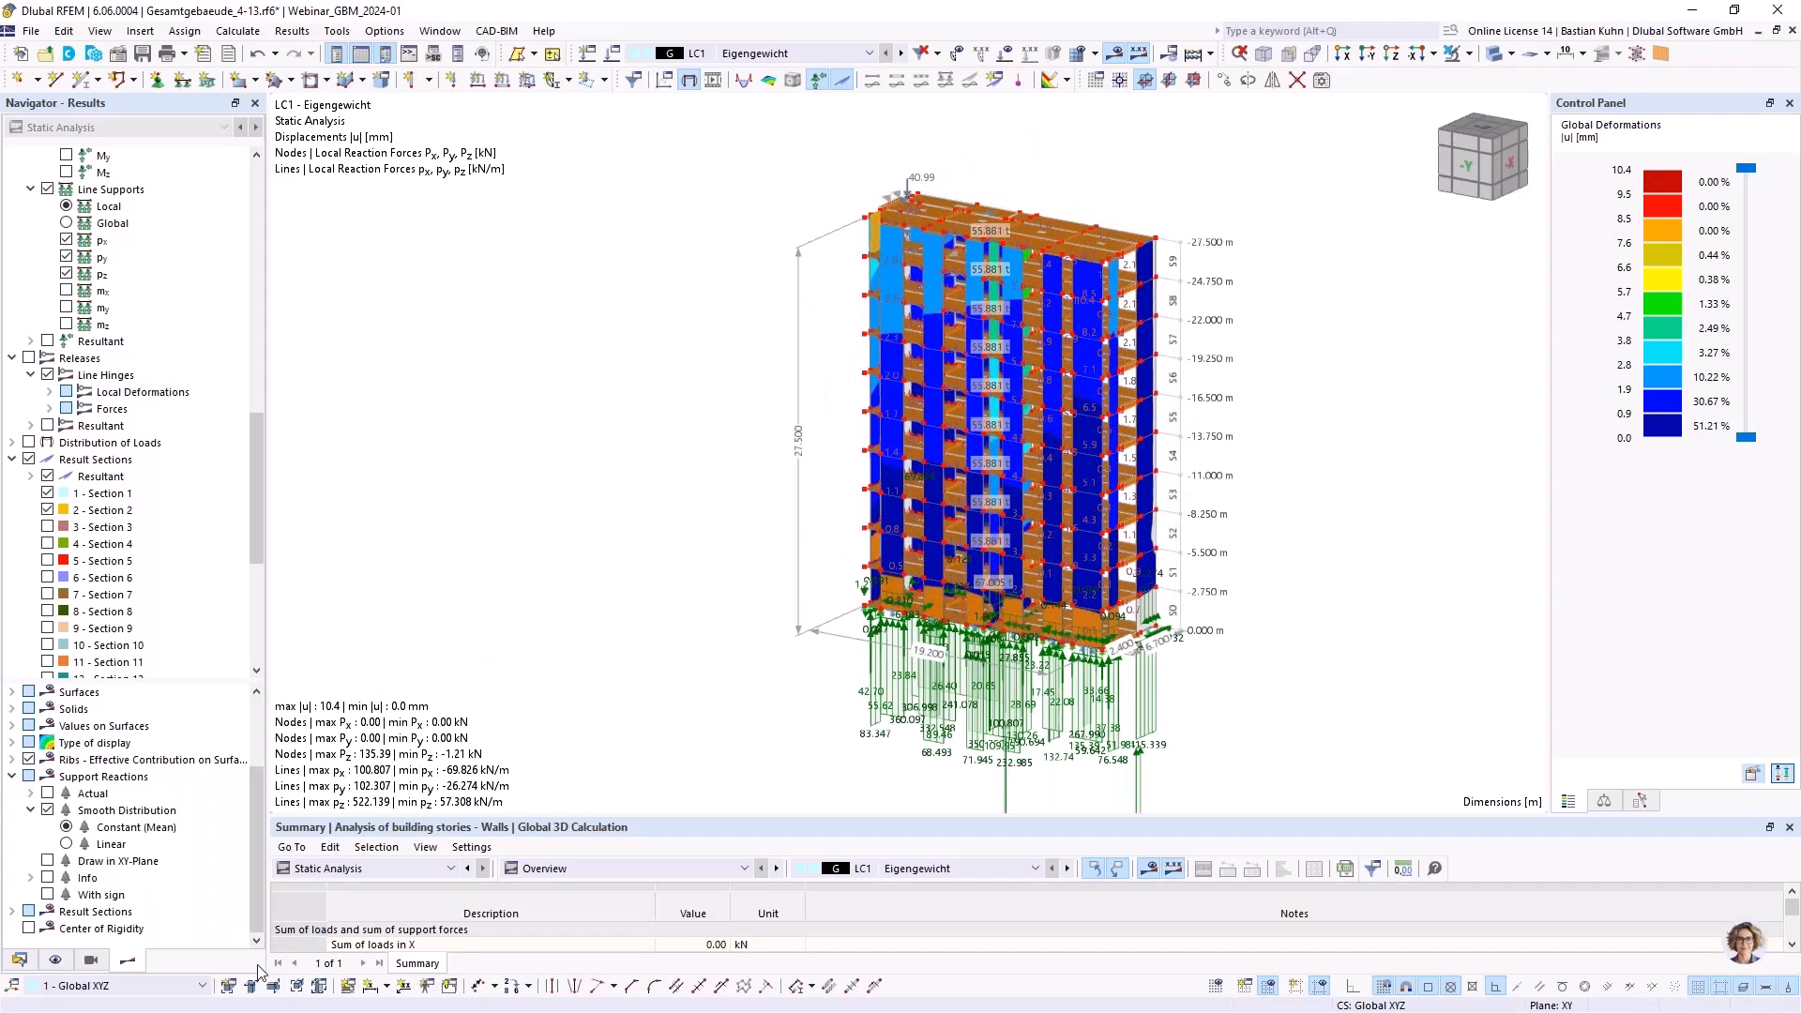
Turn on the Center of Rigidity display and inspect its markers on the building's floor slabs
scroll(97, 596, "down", 7)
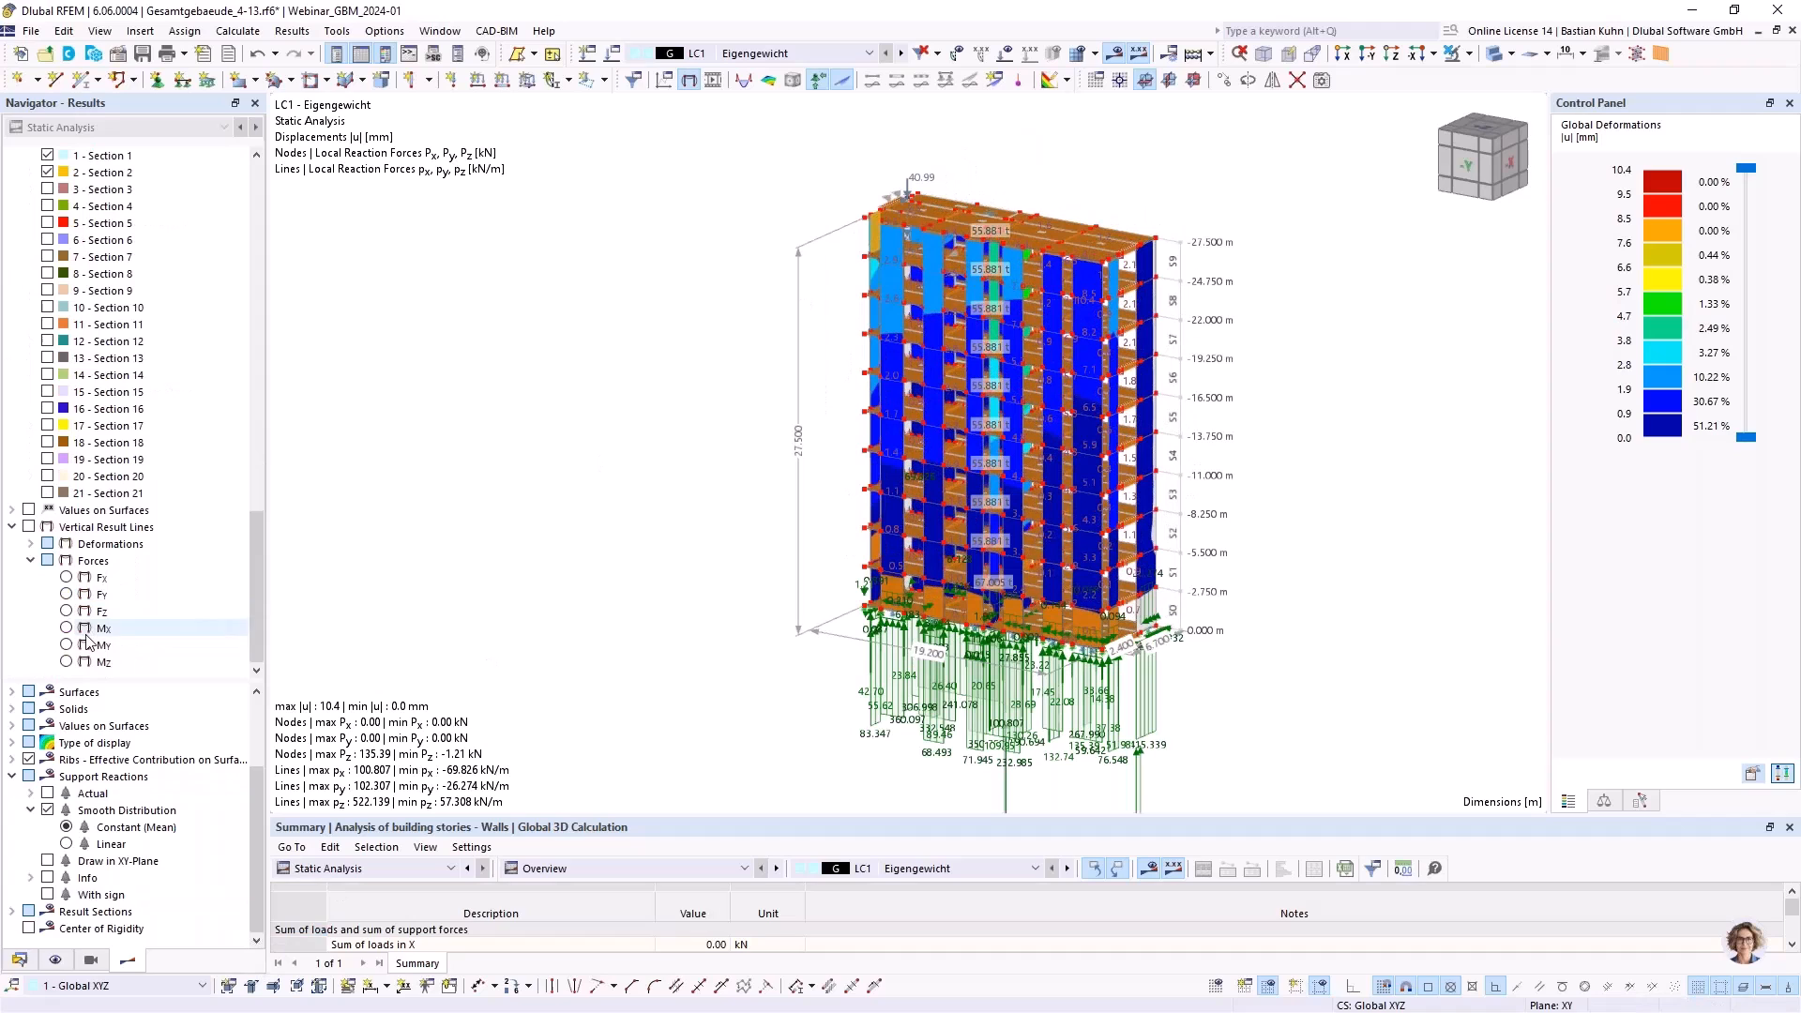
left_click(28, 929)
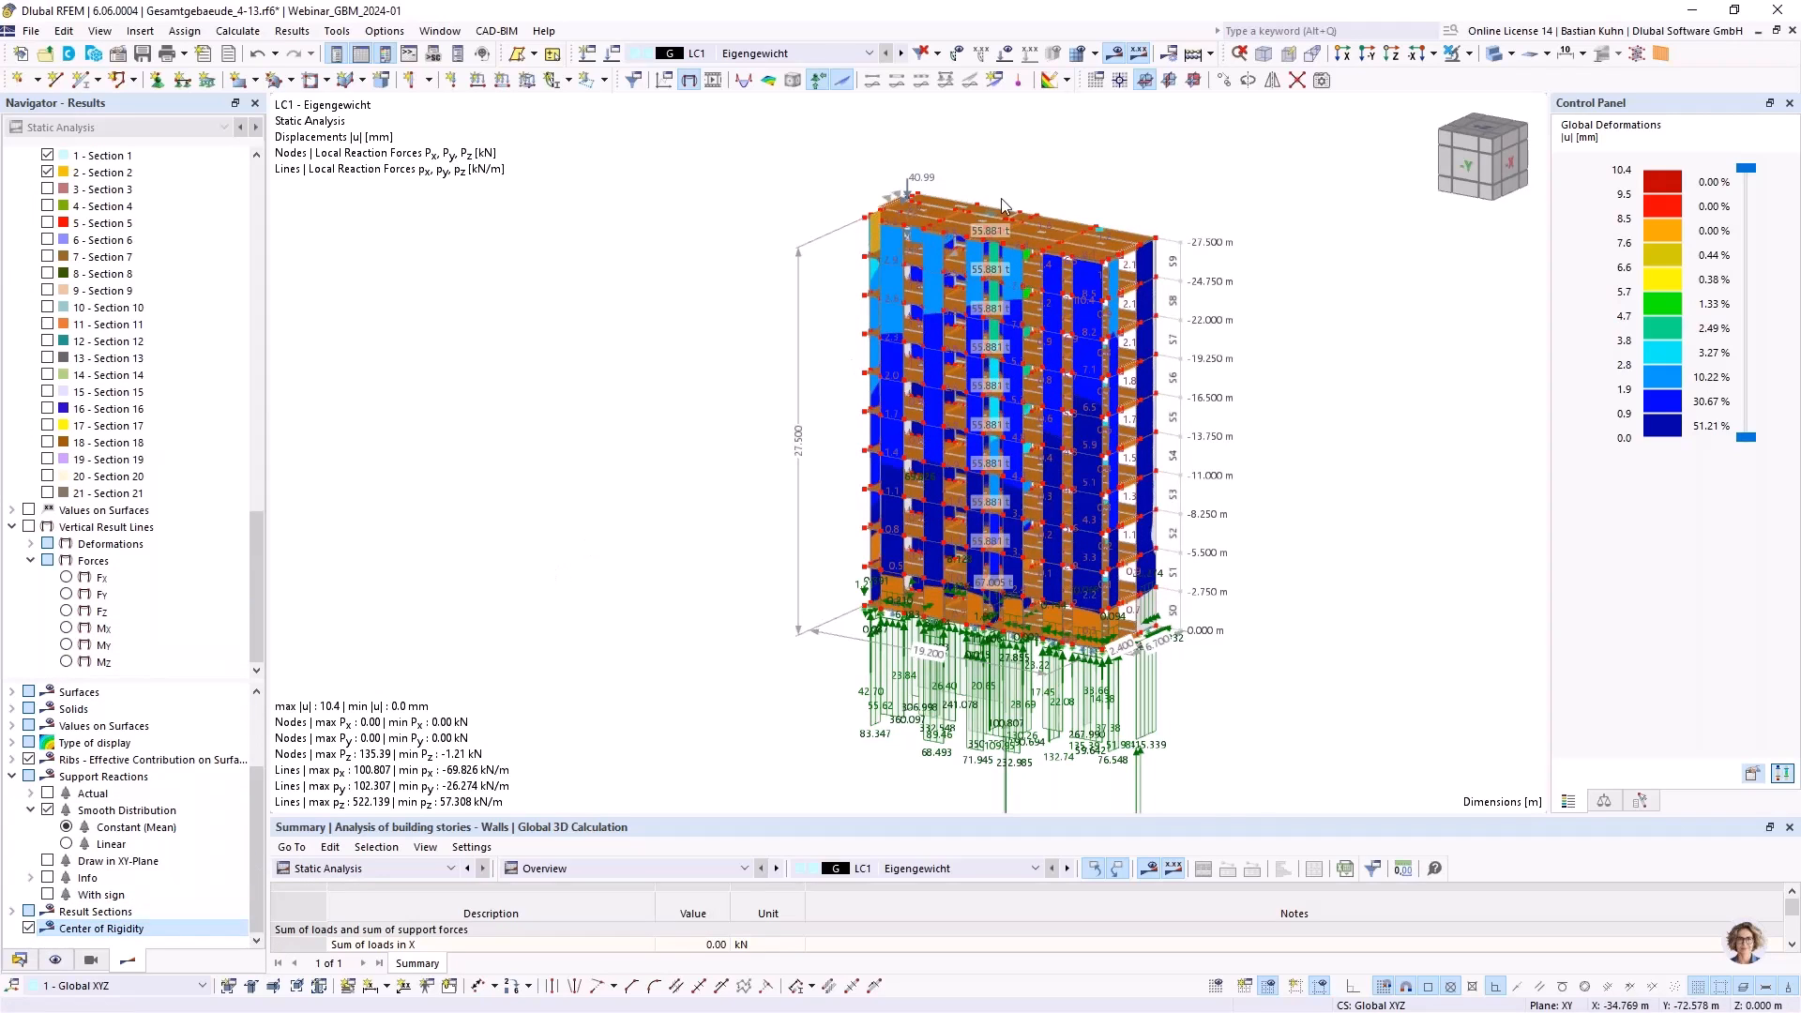
scroll(985, 208, "up", 3)
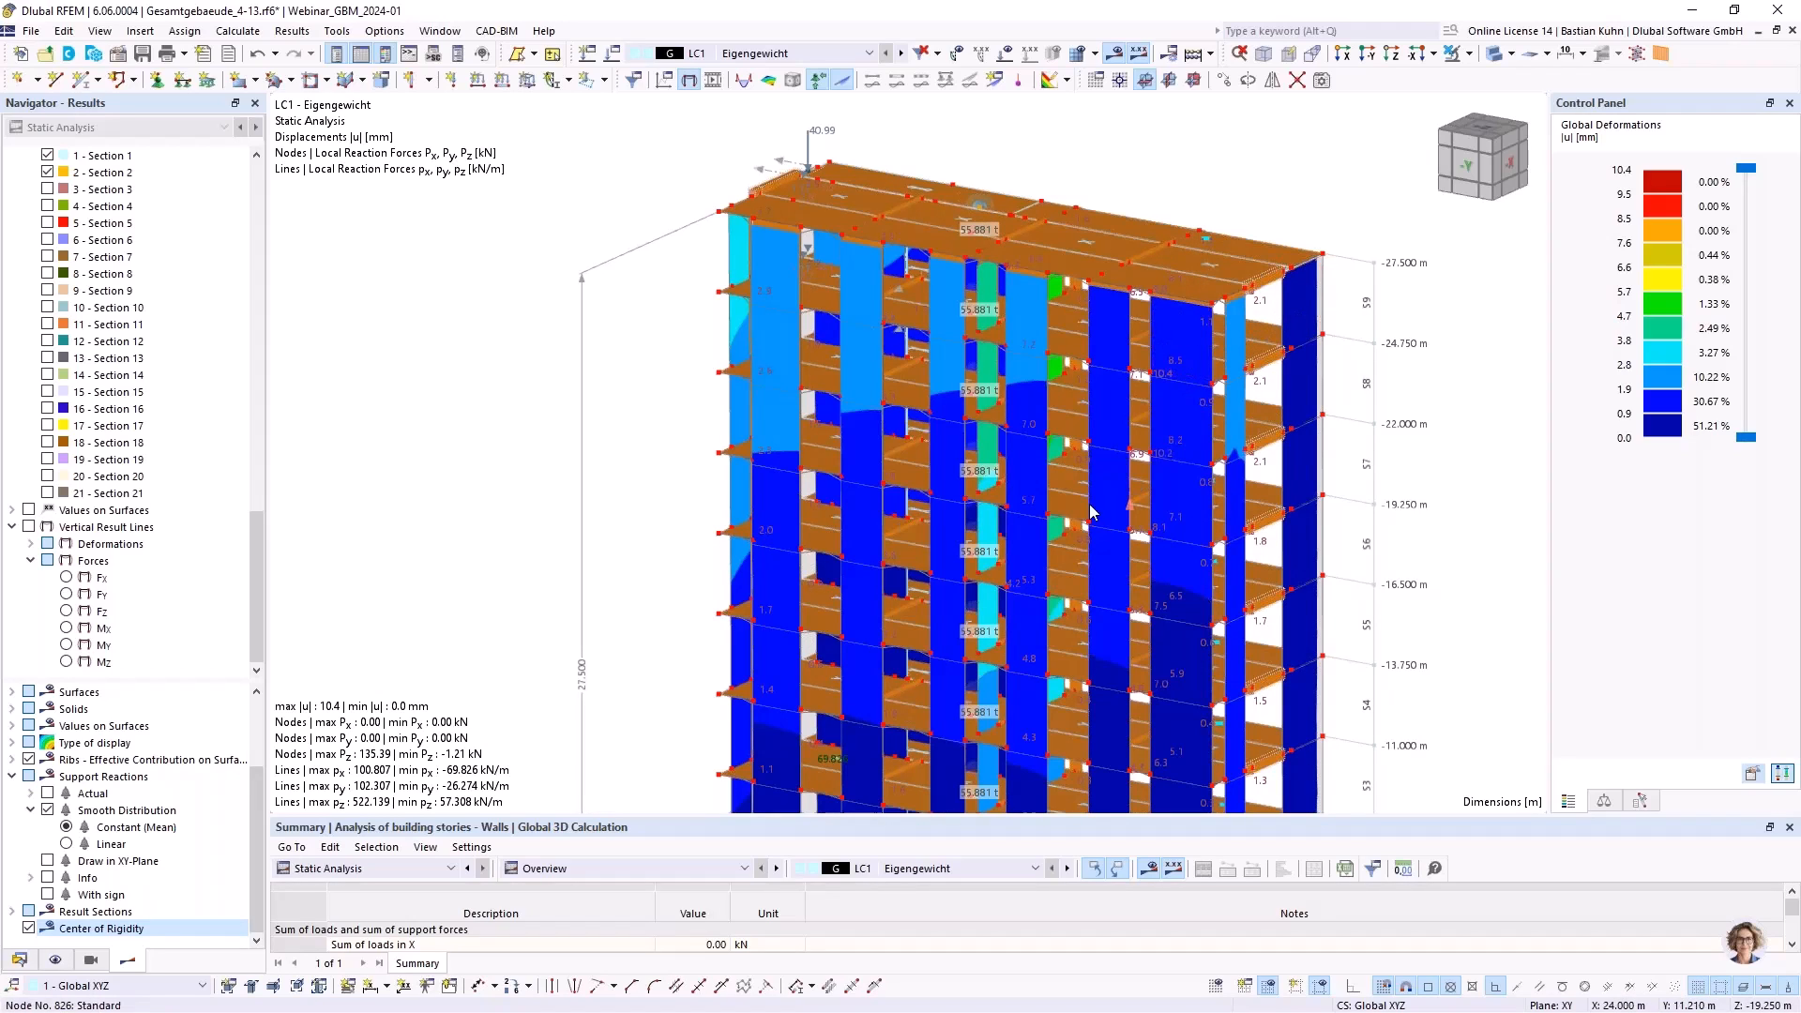
scroll(1059, 462, "up", 2)
scroll(1058, 462, "up", 1)
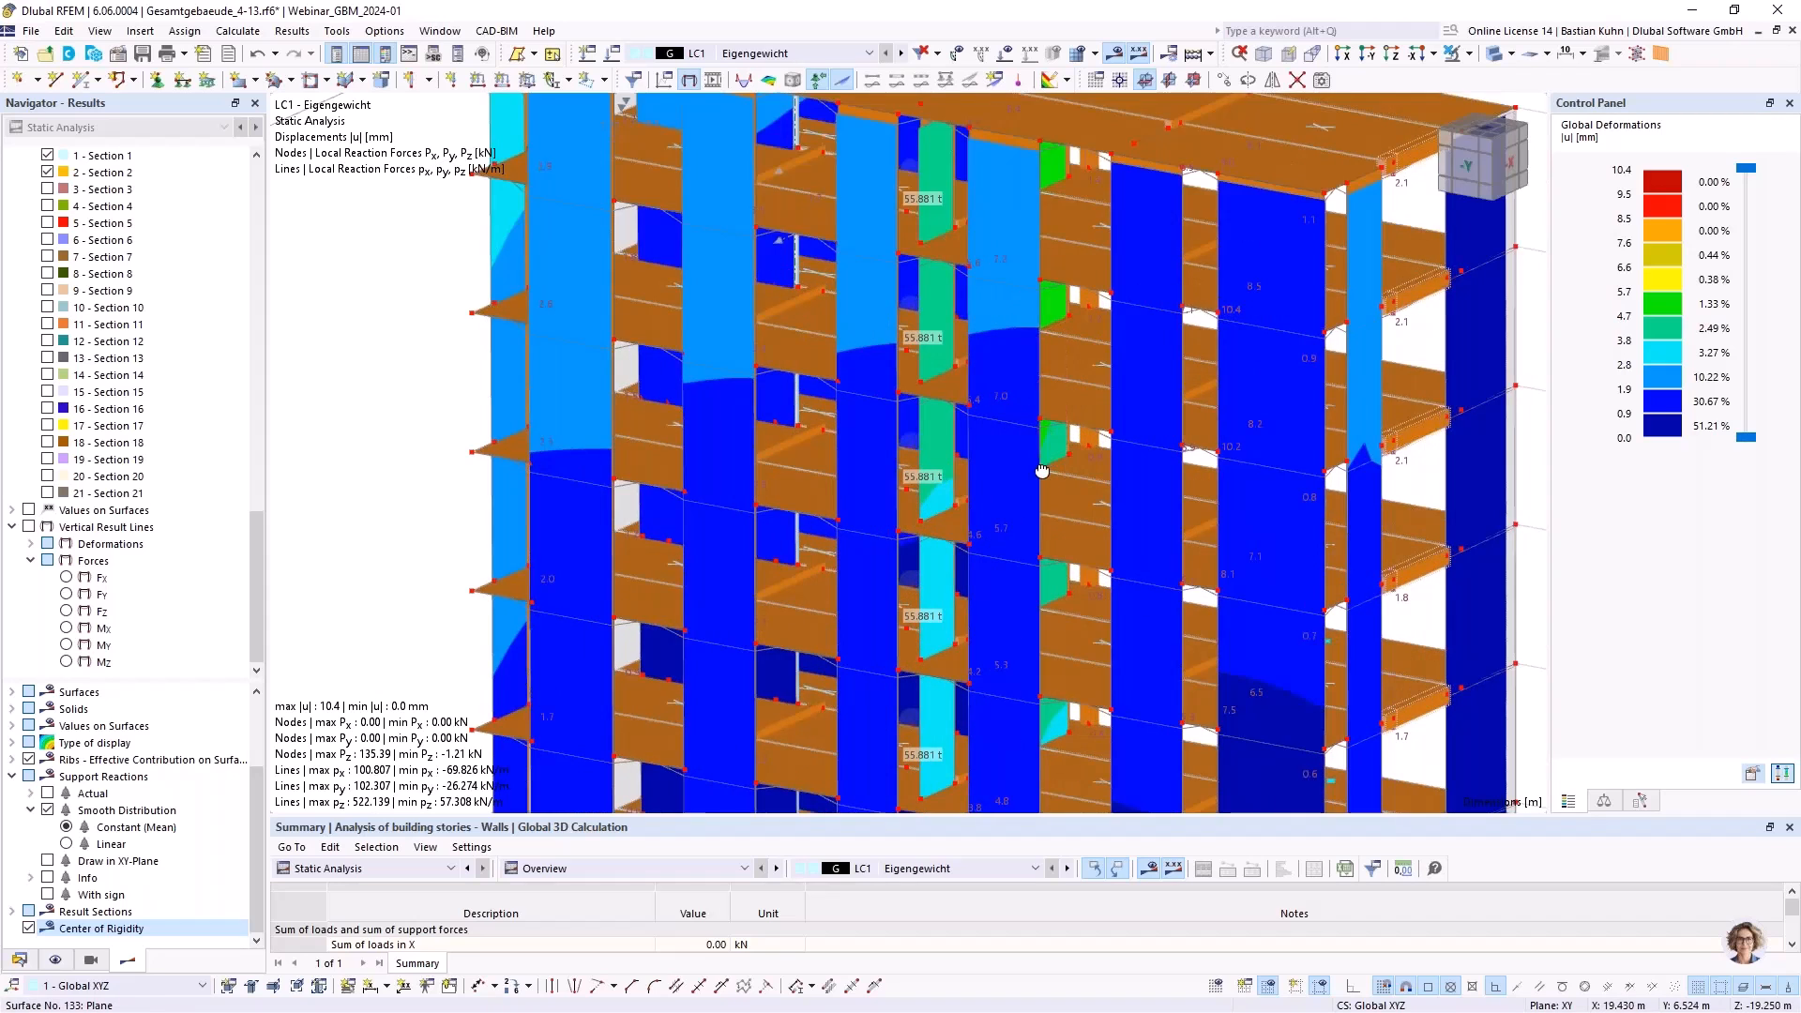
middle_click_drag(1040, 469, 964, 438, "ctrl")
scroll(1004, 450, "up", 1)
scroll(1214, 482, "up", 1)
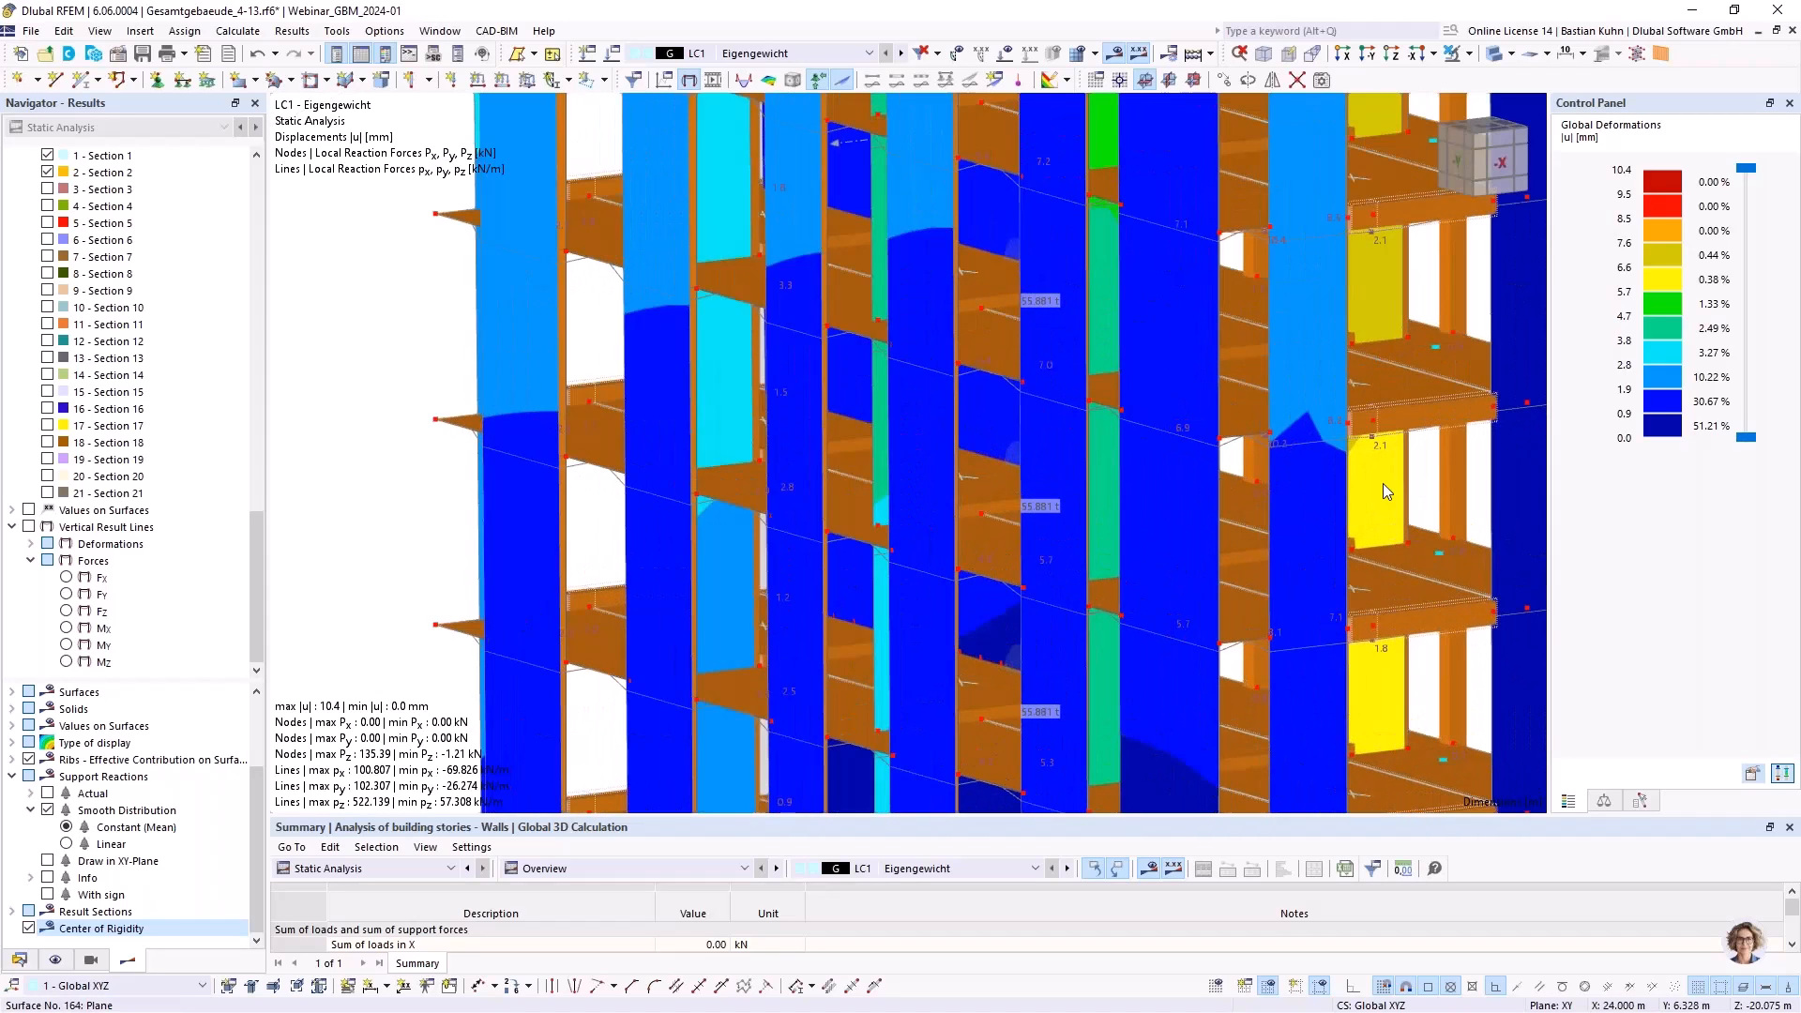
scroll(1394, 473, "down", 1)
scroll(1371, 494, "down", 3)
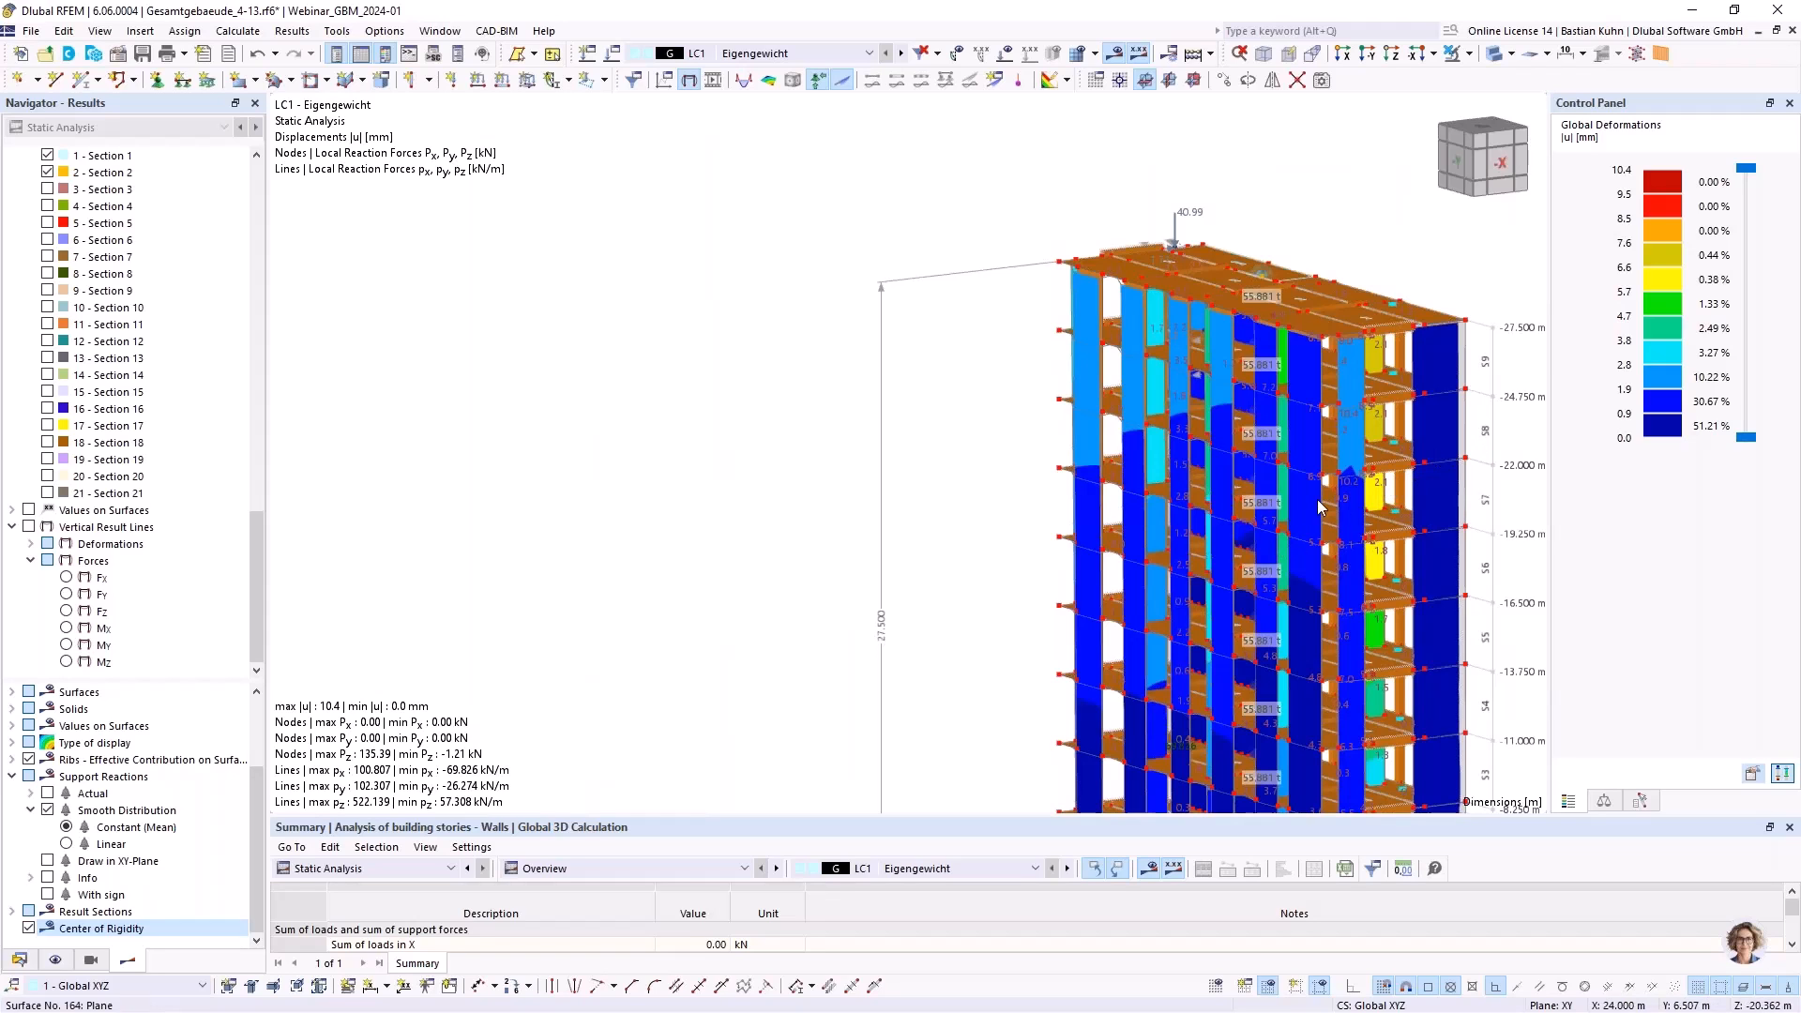
scroll(1277, 443, "down", 2)
middle_click_drag(1115, 433, 750, 339)
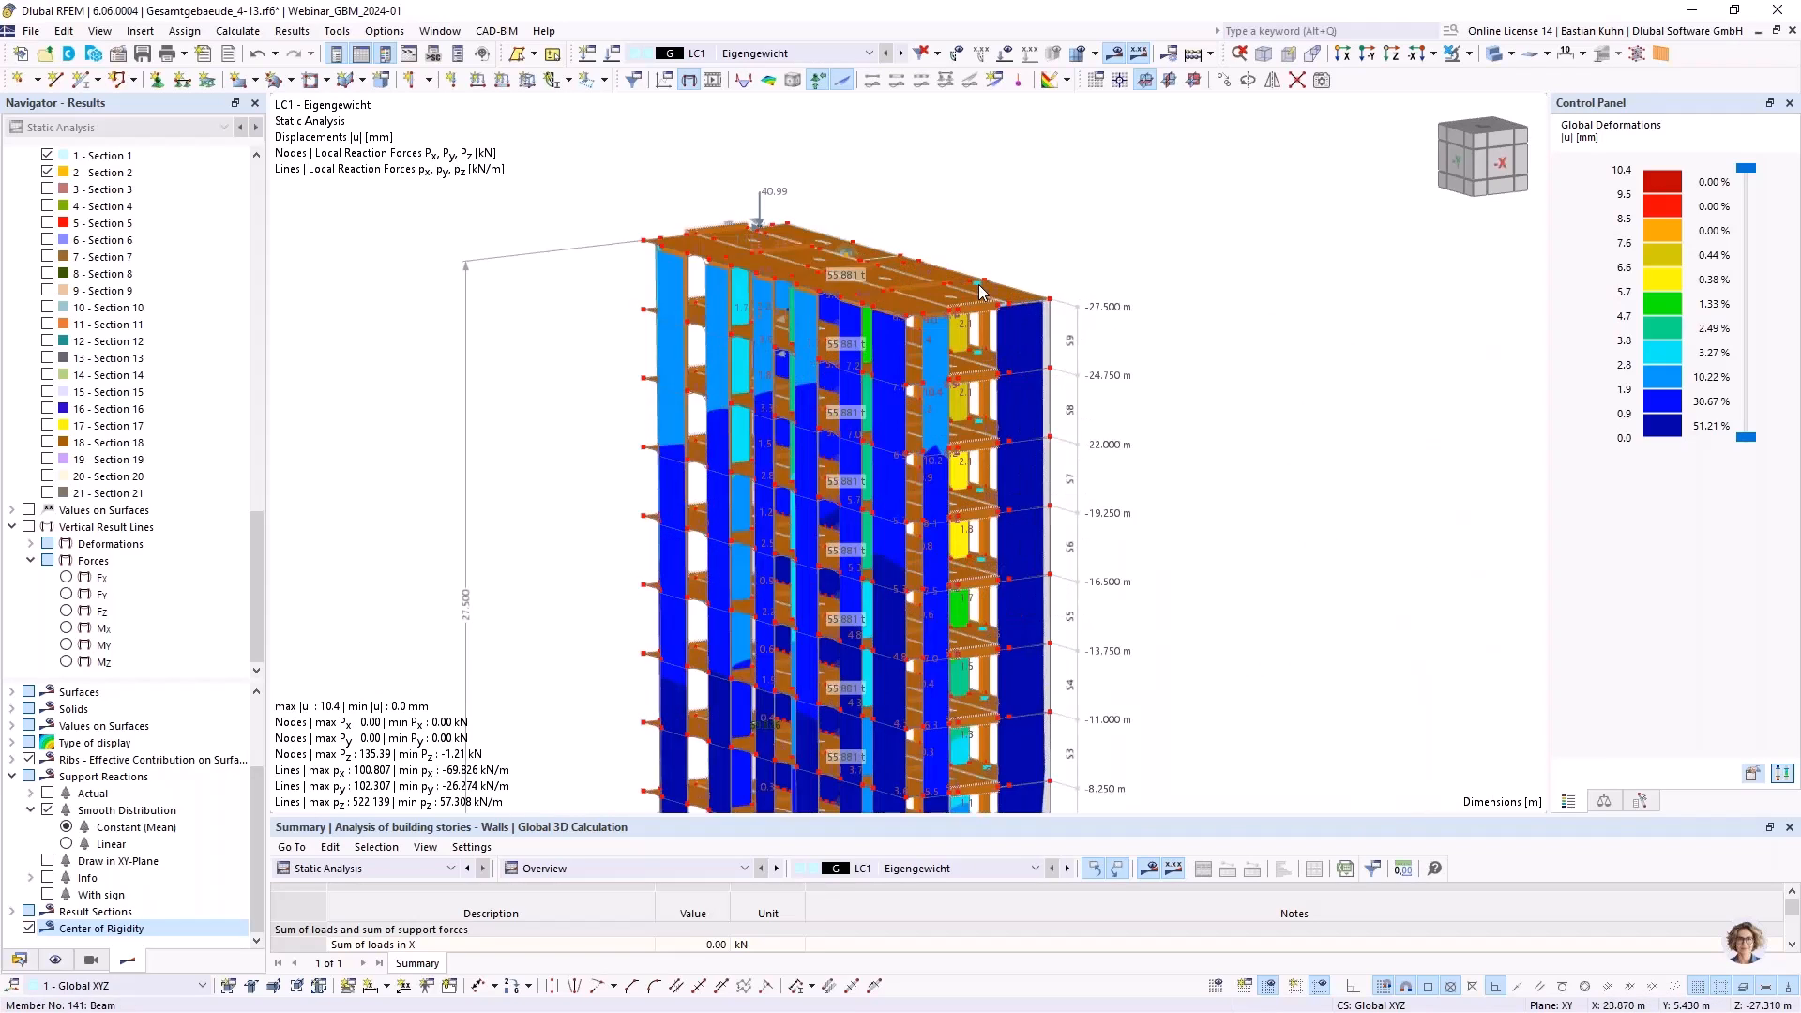
Examine the center of rigidity marker on the top floor slab and compare its position with the mass center
scroll(983, 296, "up", 3)
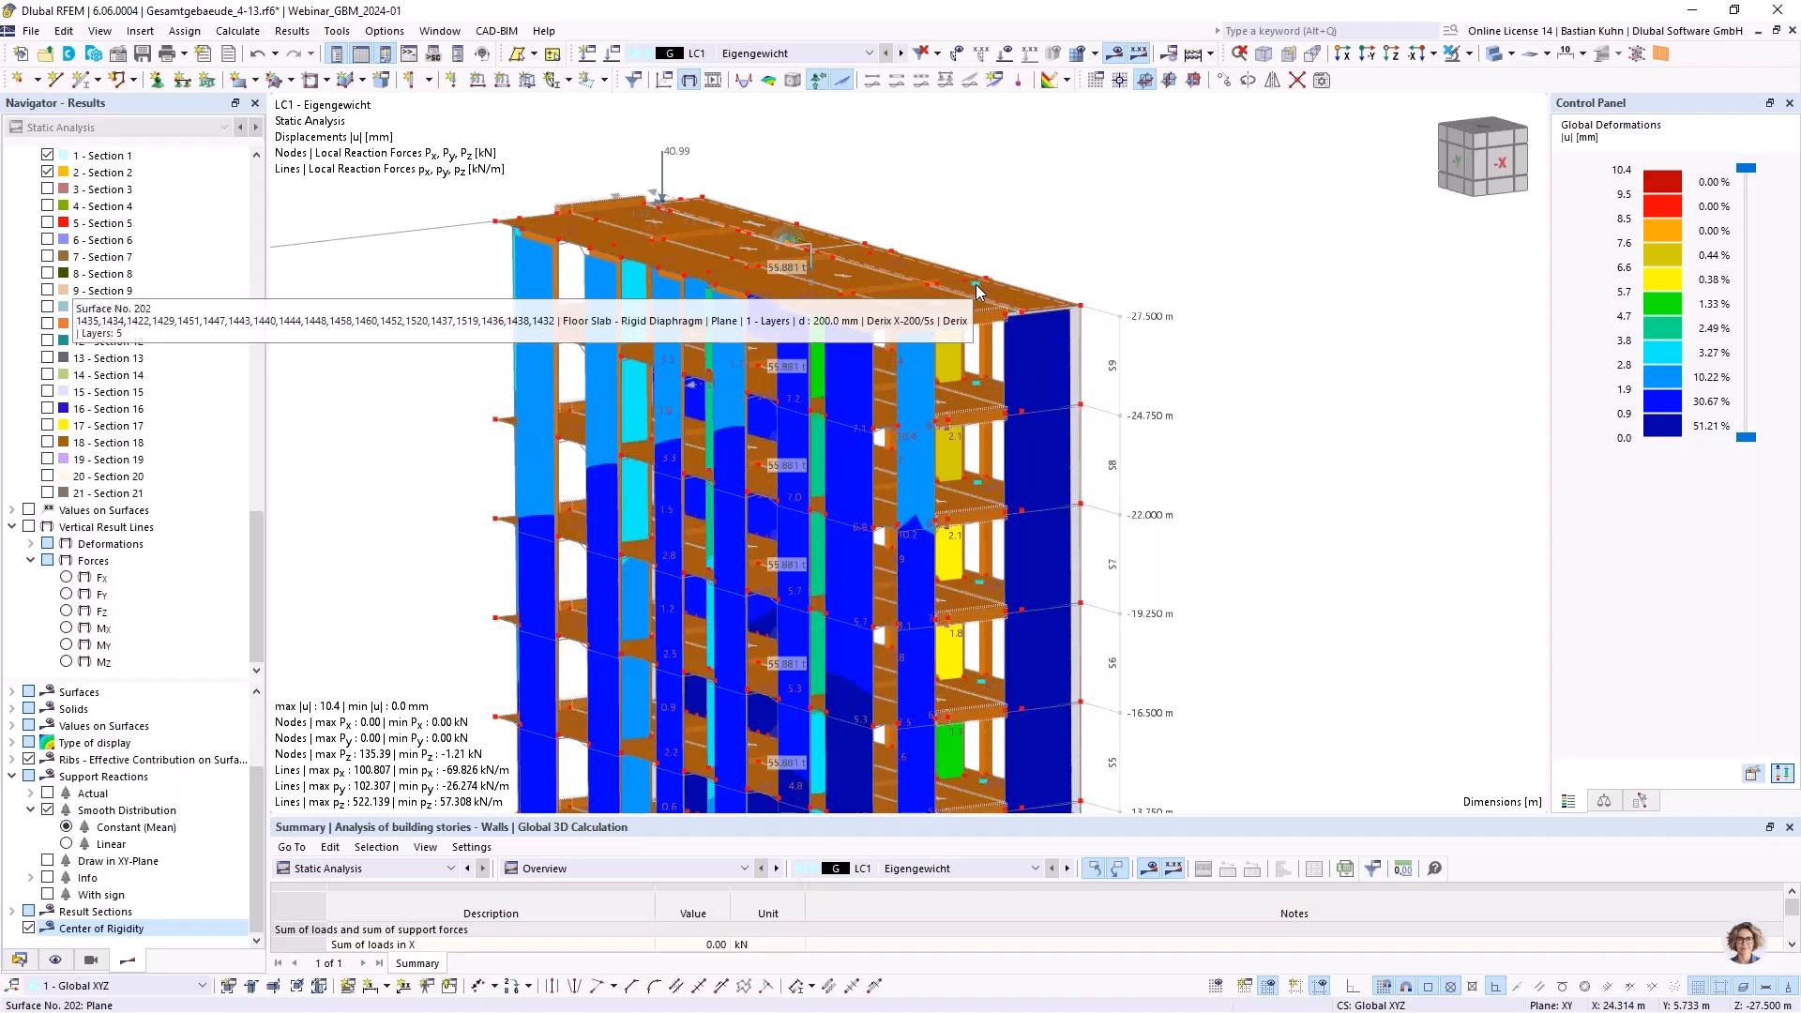
scroll(977, 291, "up", 3)
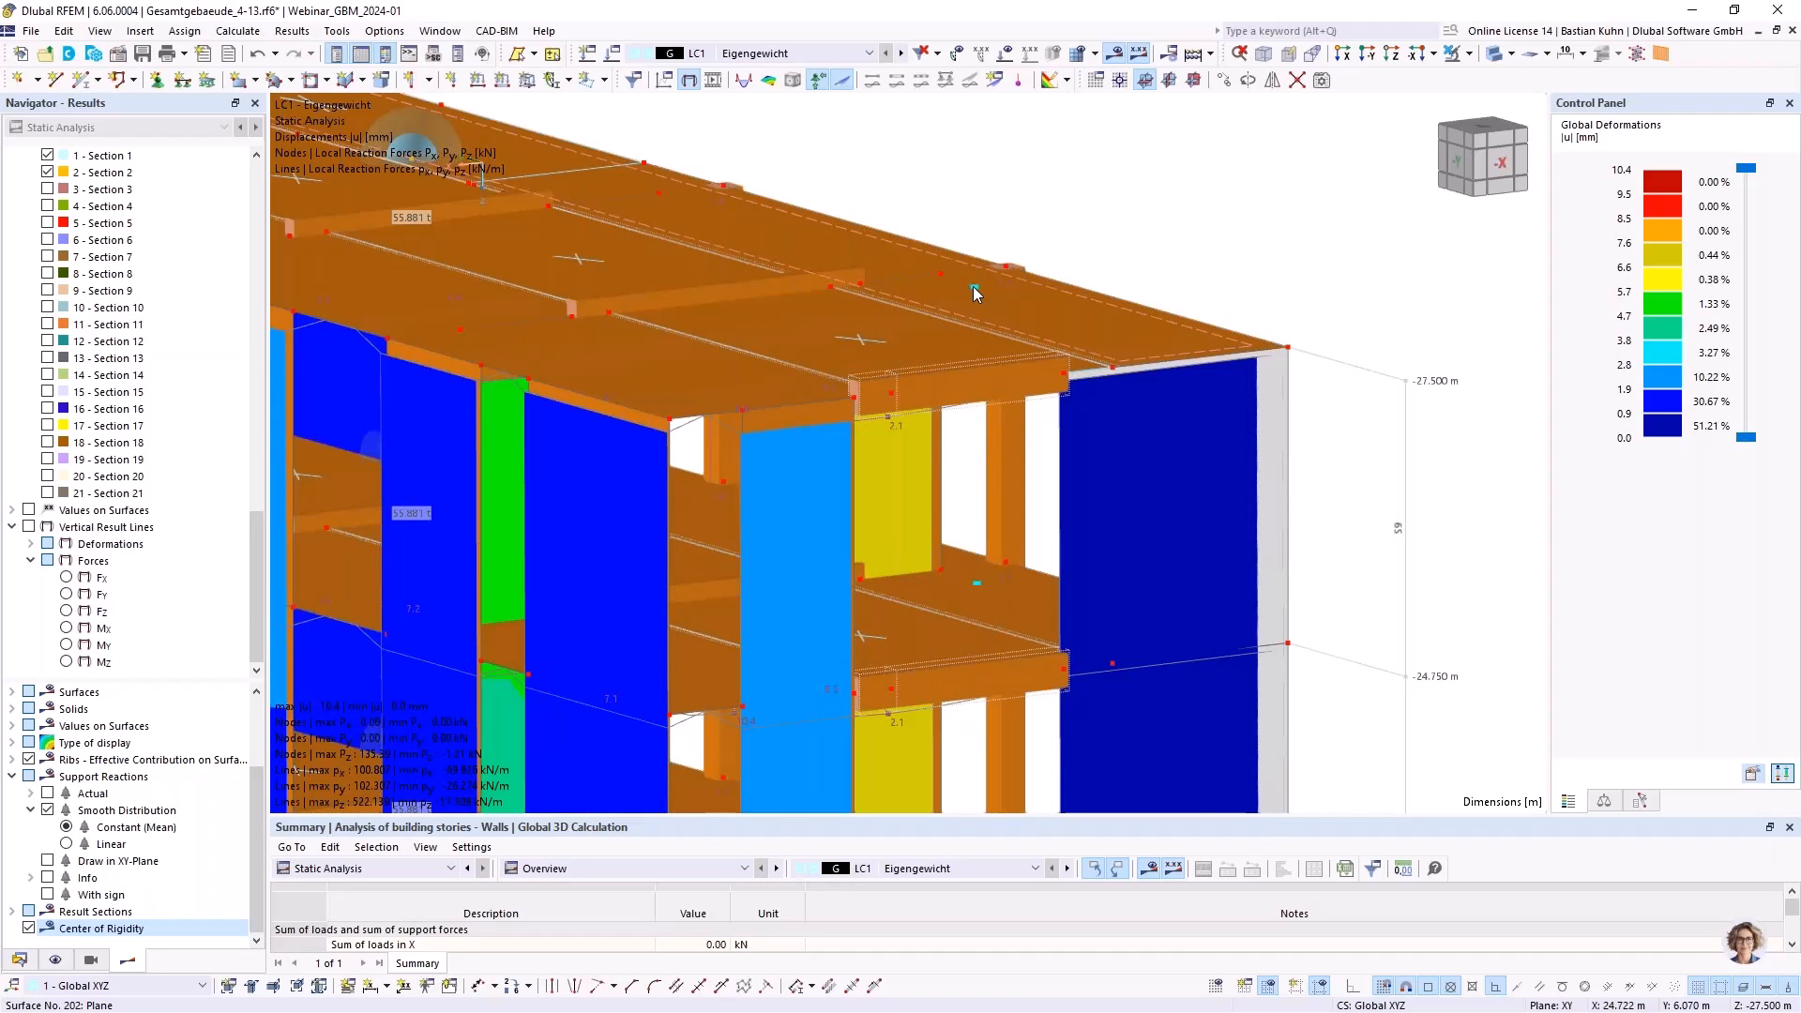
scroll(972, 290, "down", 1)
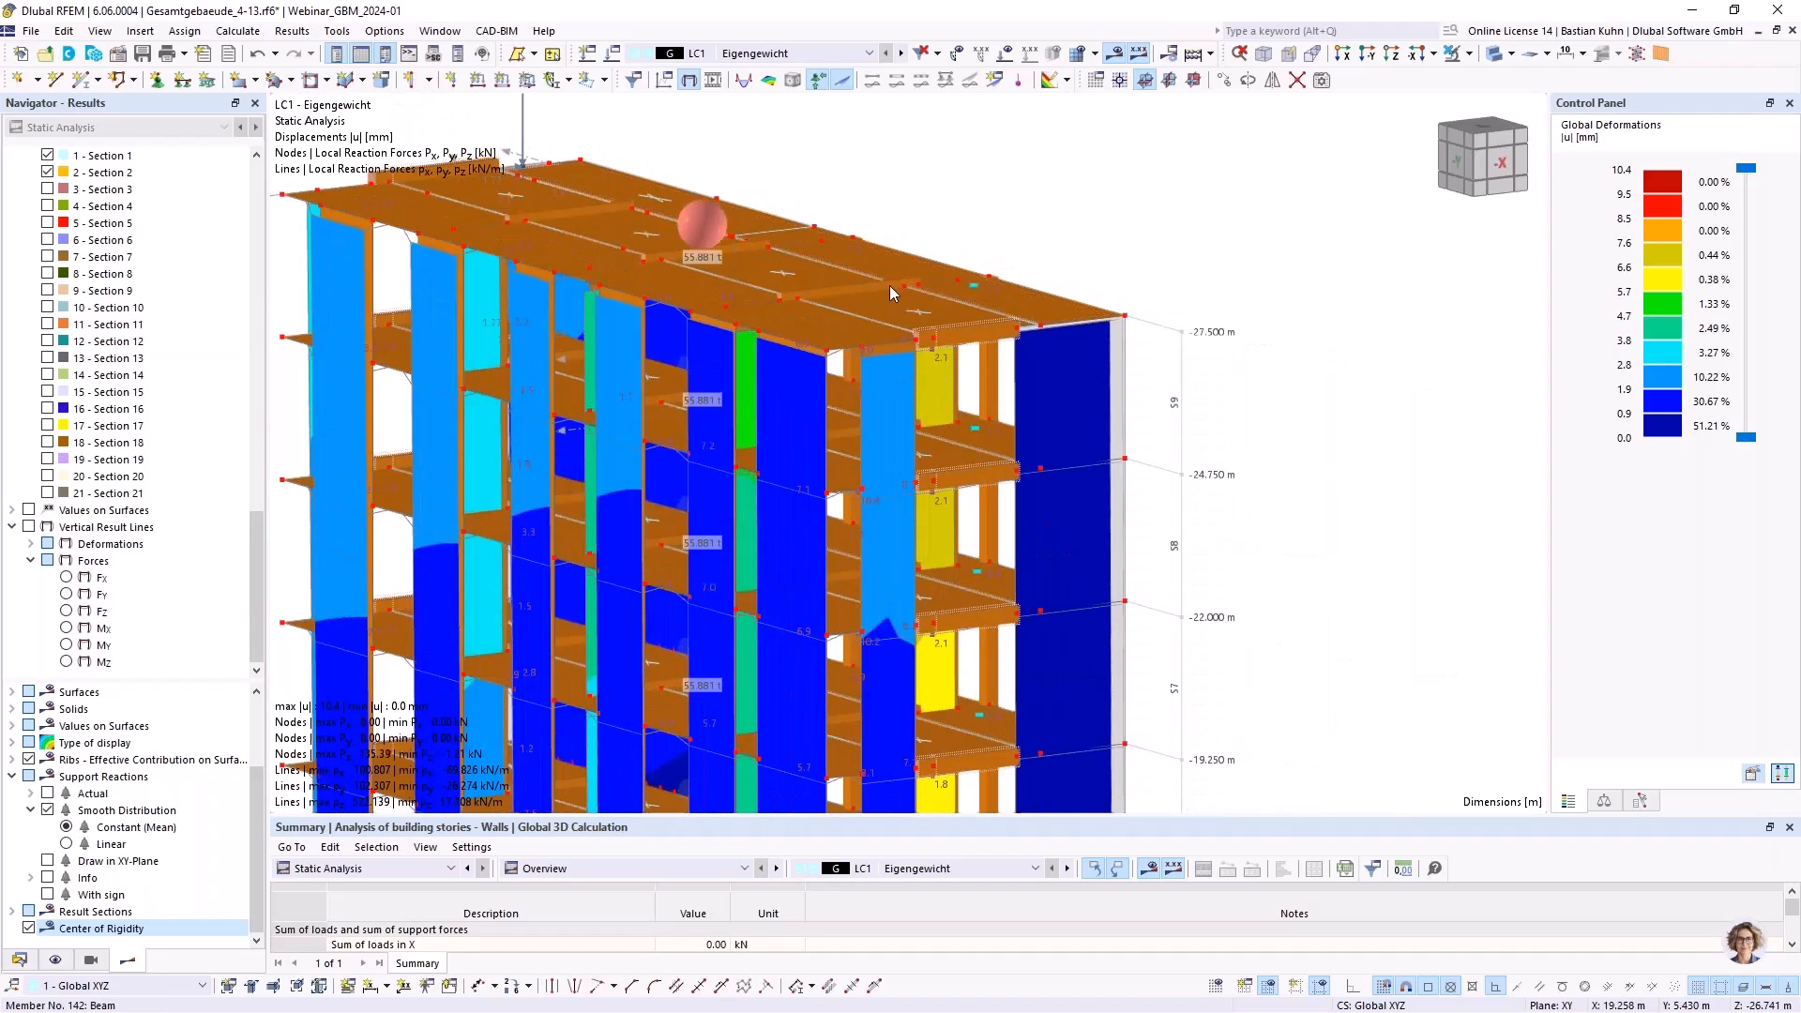
scroll(976, 291, "up", 2)
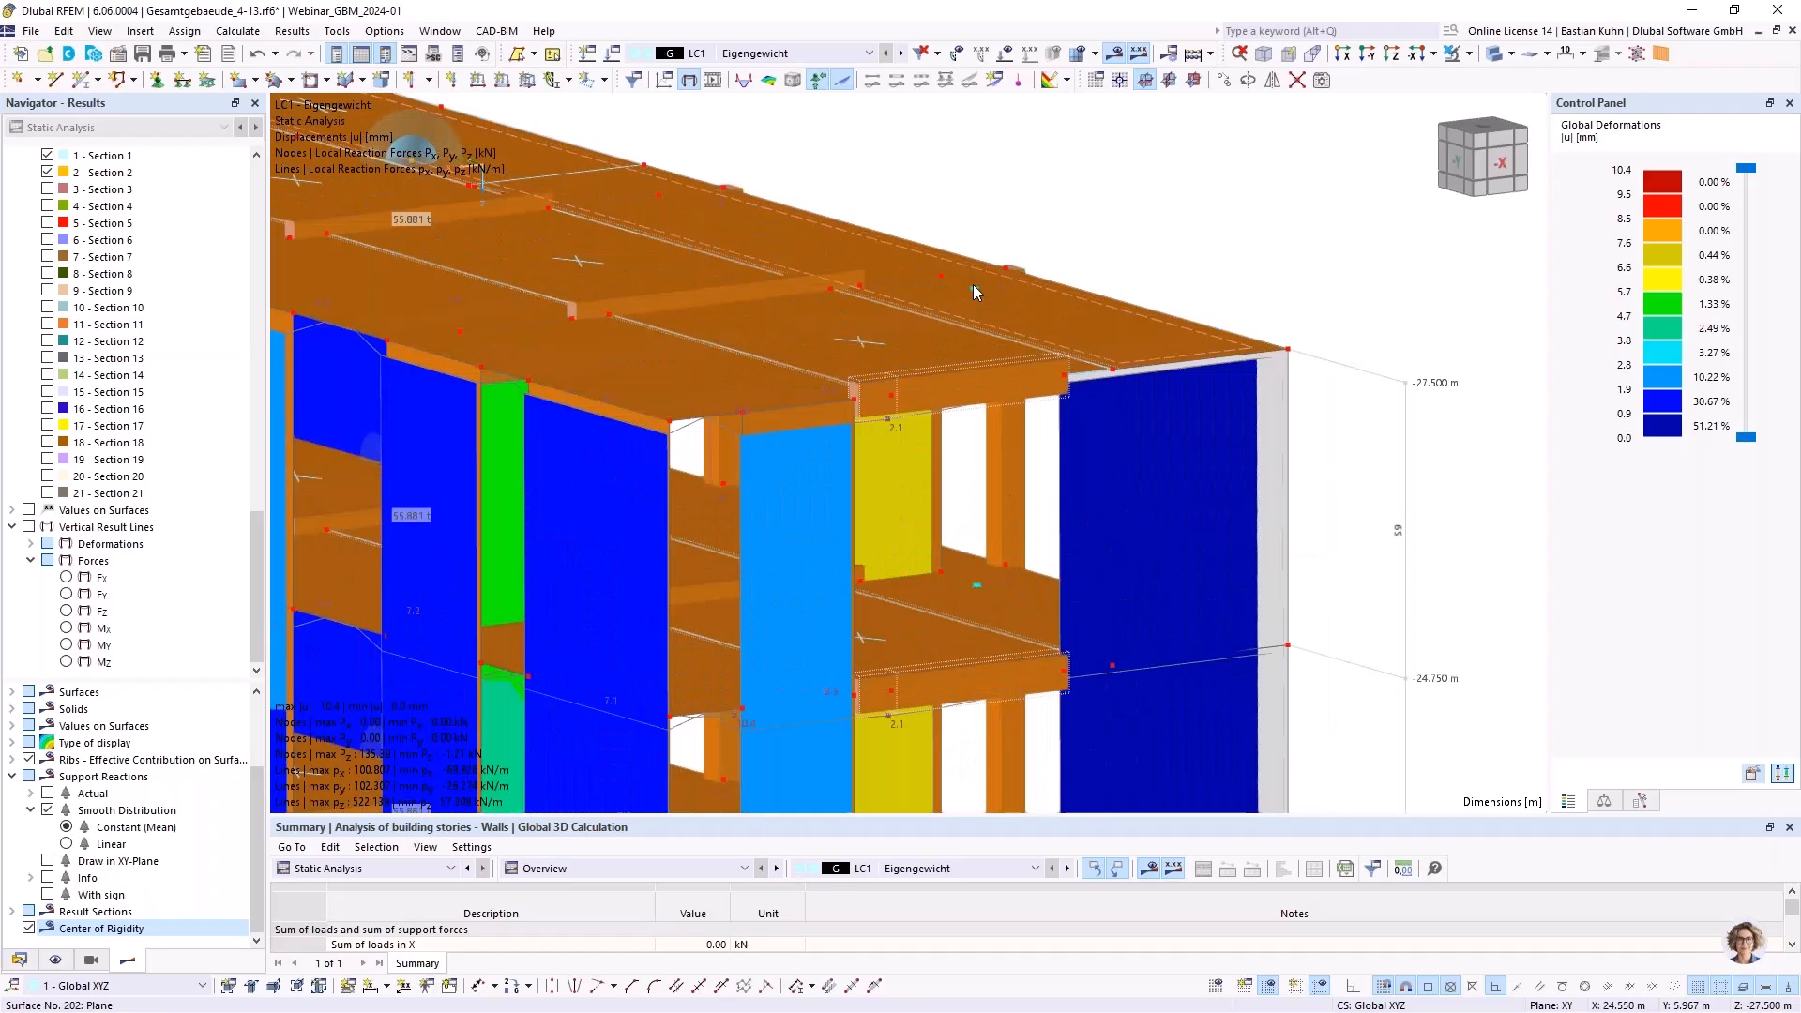
scroll(918, 353, "down", 3)
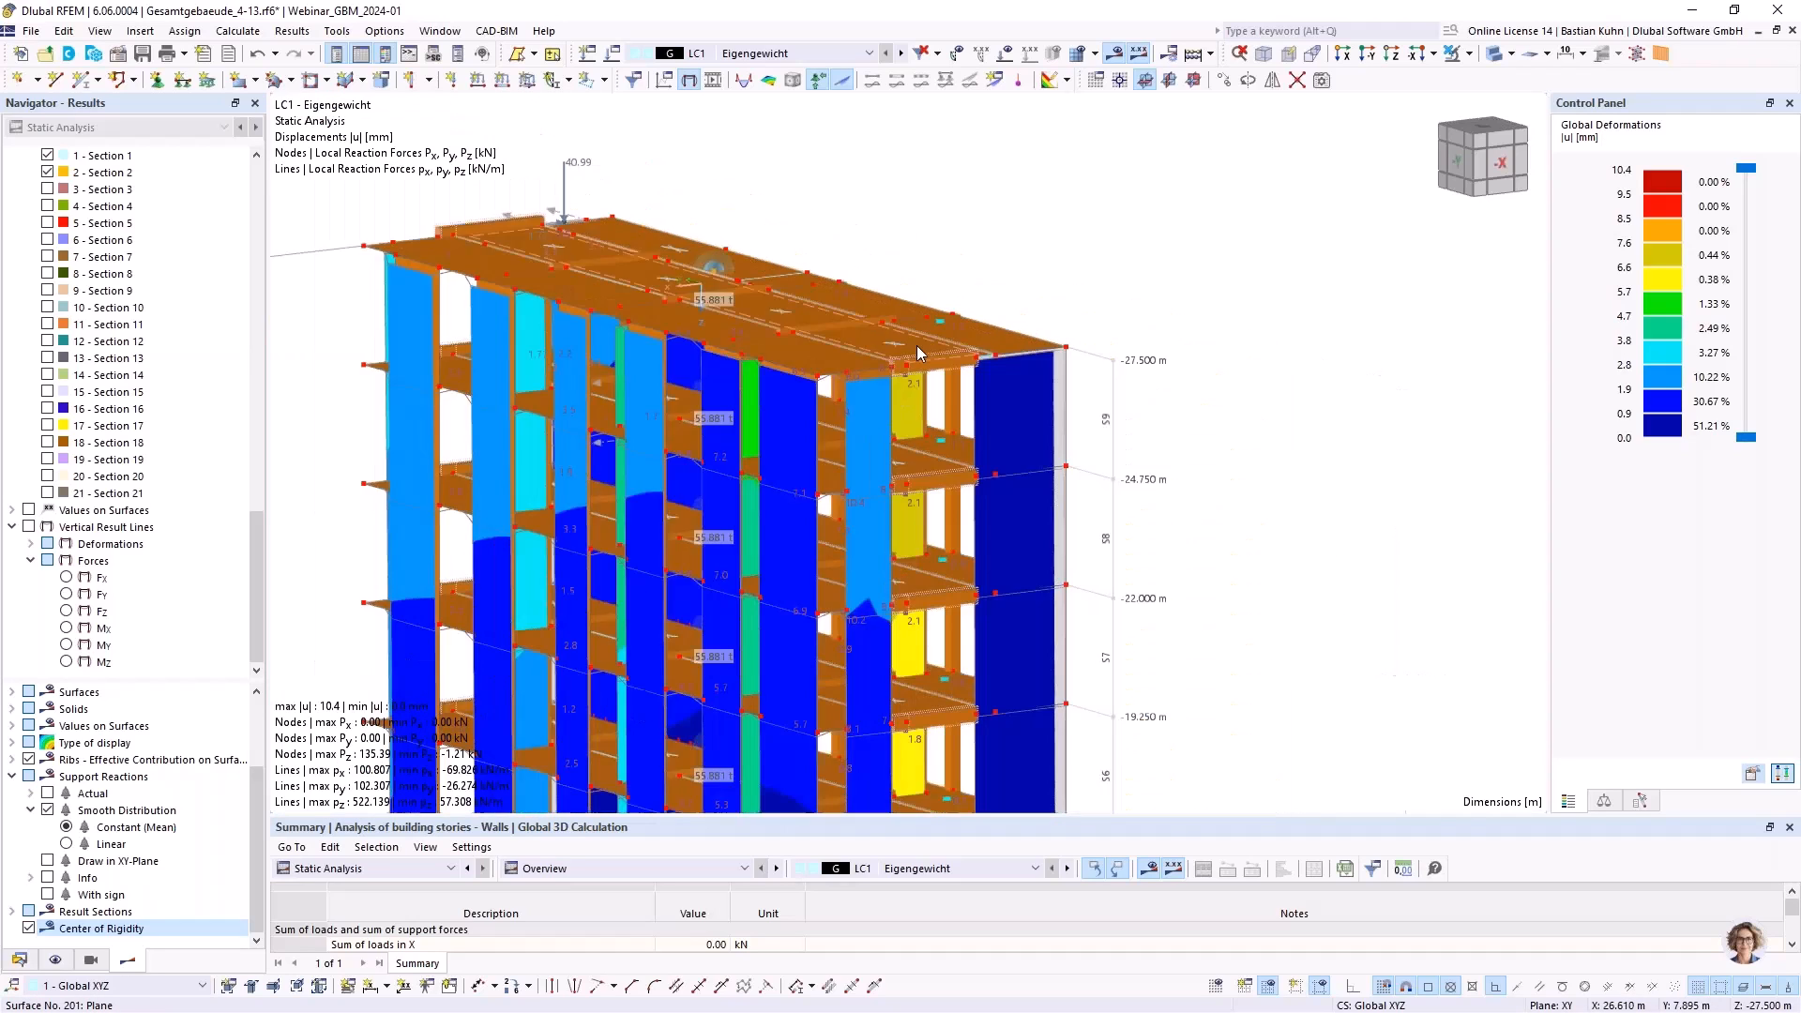
middle_click_drag(941, 419, 934, 308, "ctrl")
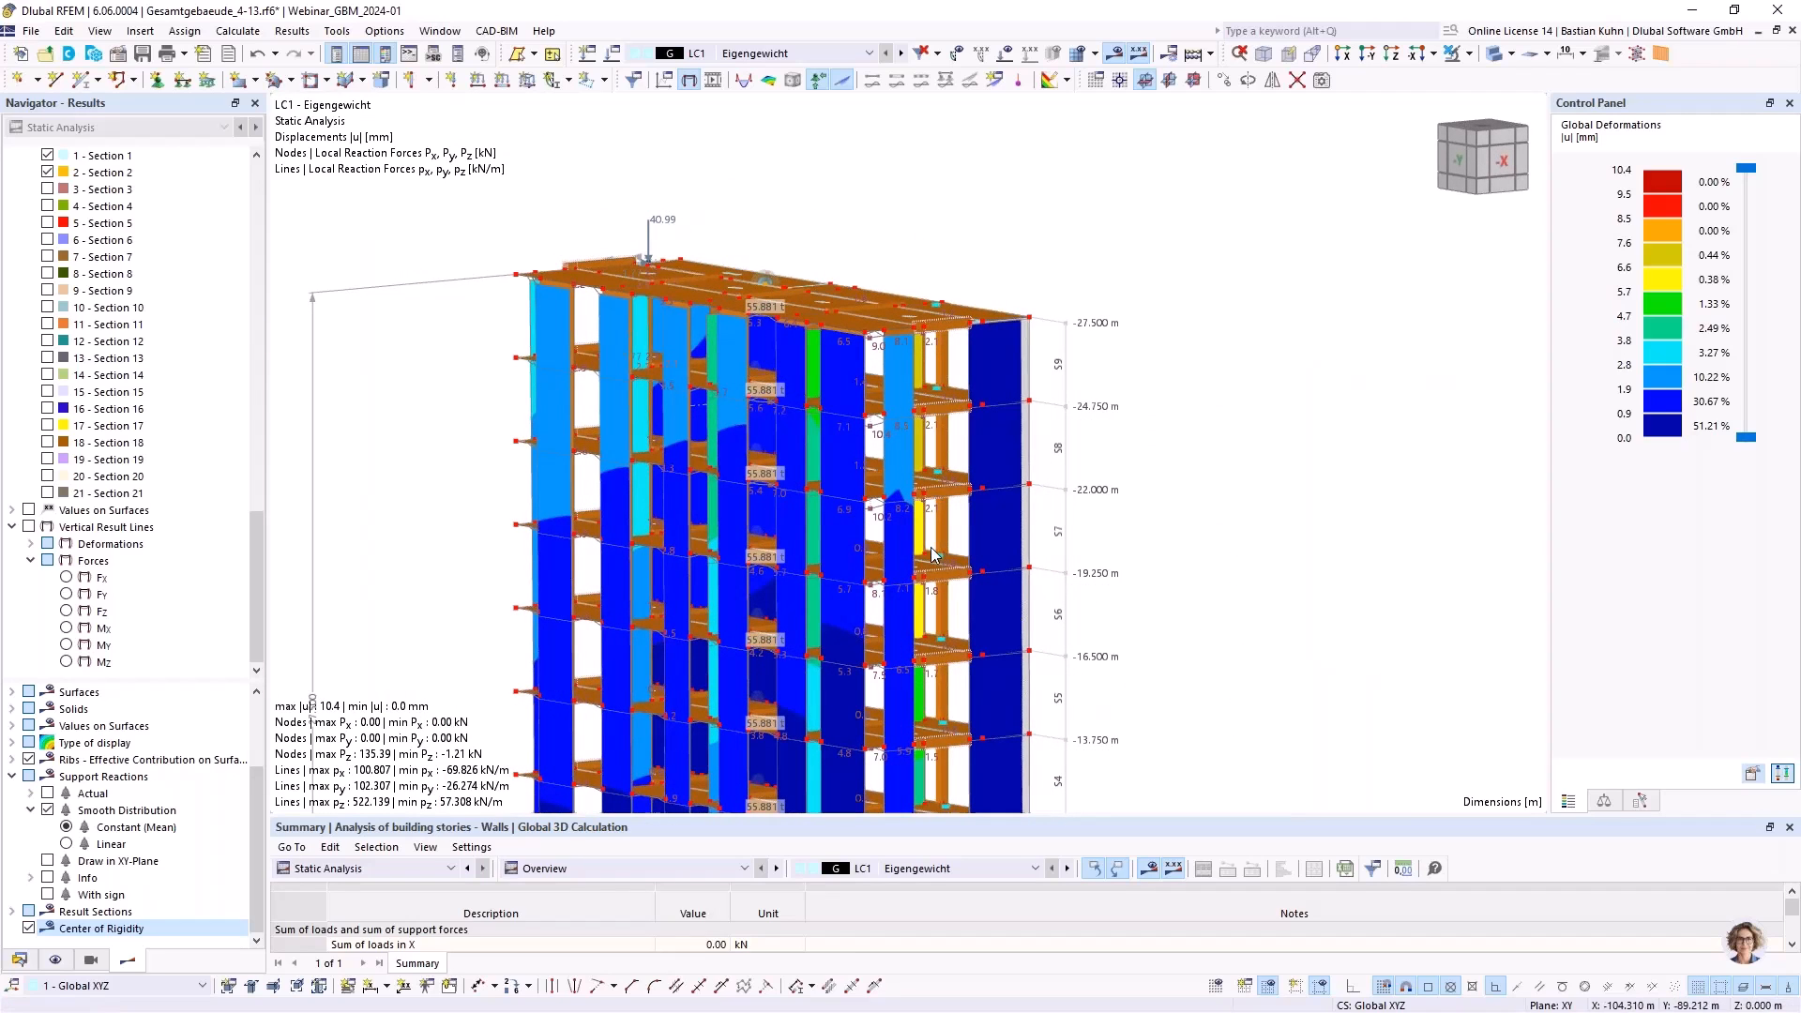
scroll(935, 483, "down", 3)
middle_click_drag(965, 412, 1140, 341)
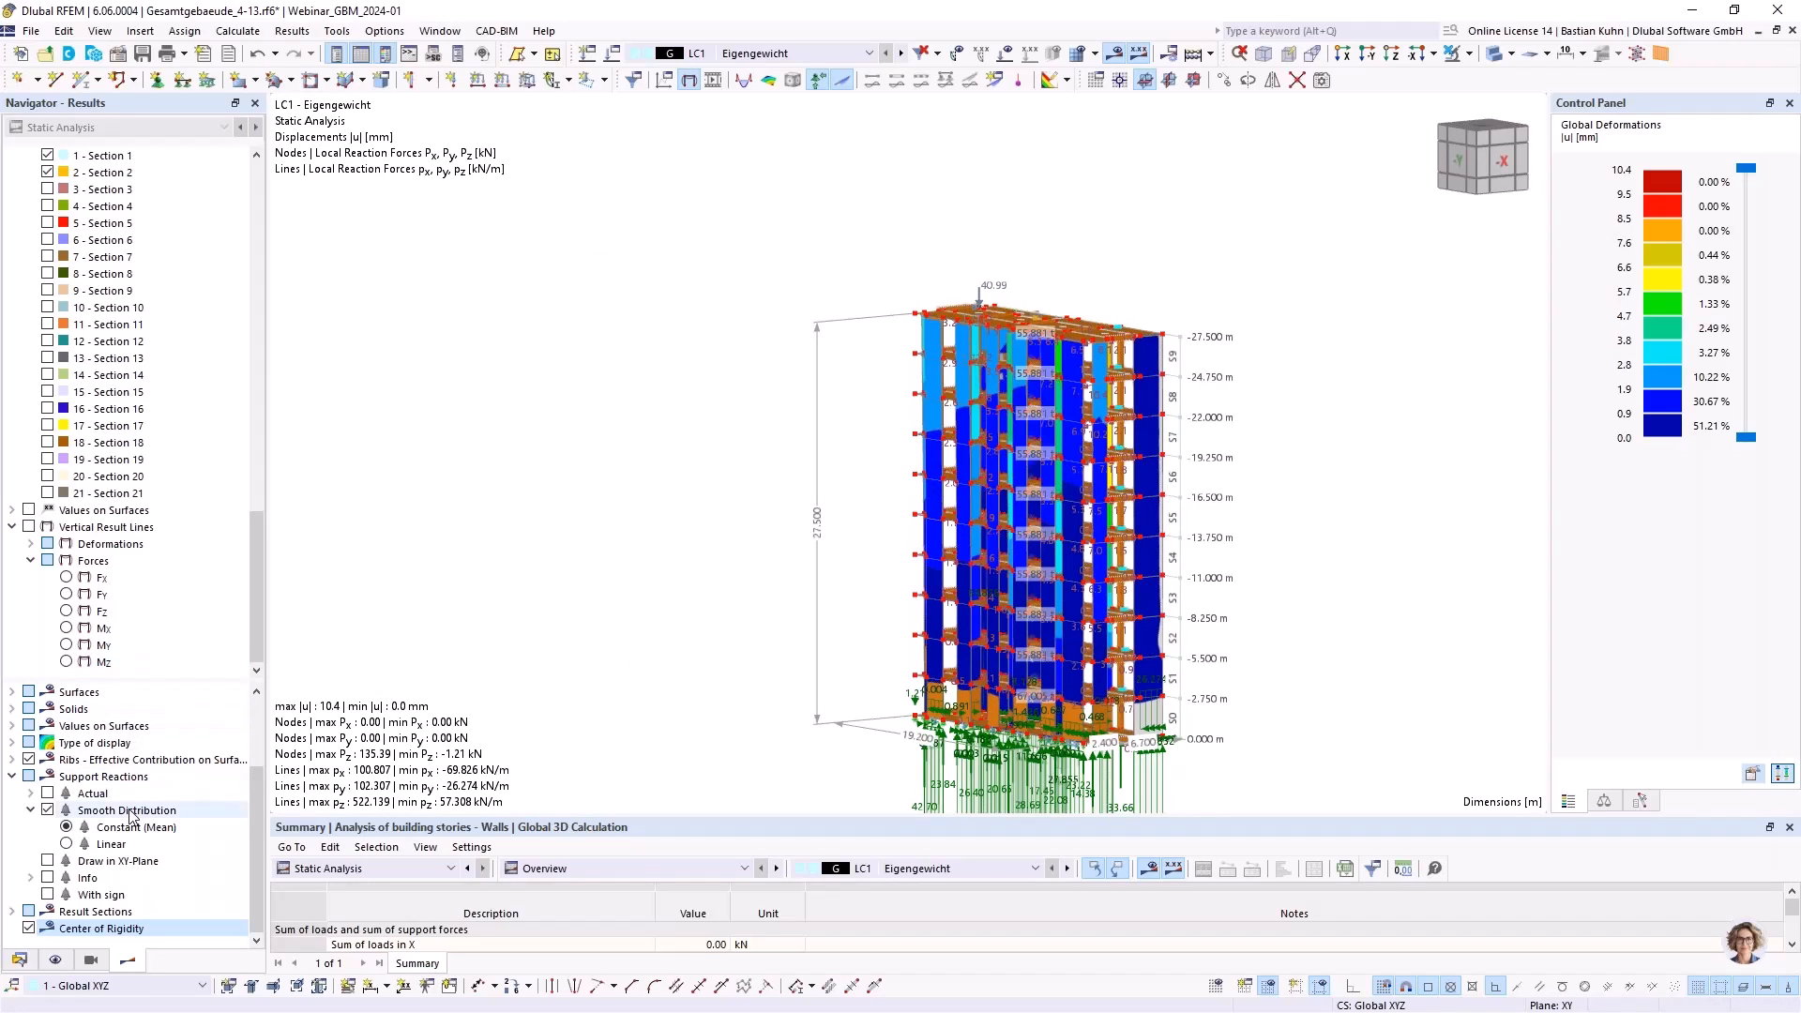
Display the vertical result lines beside the building and show the member internal forces Vz
left_click(29, 529)
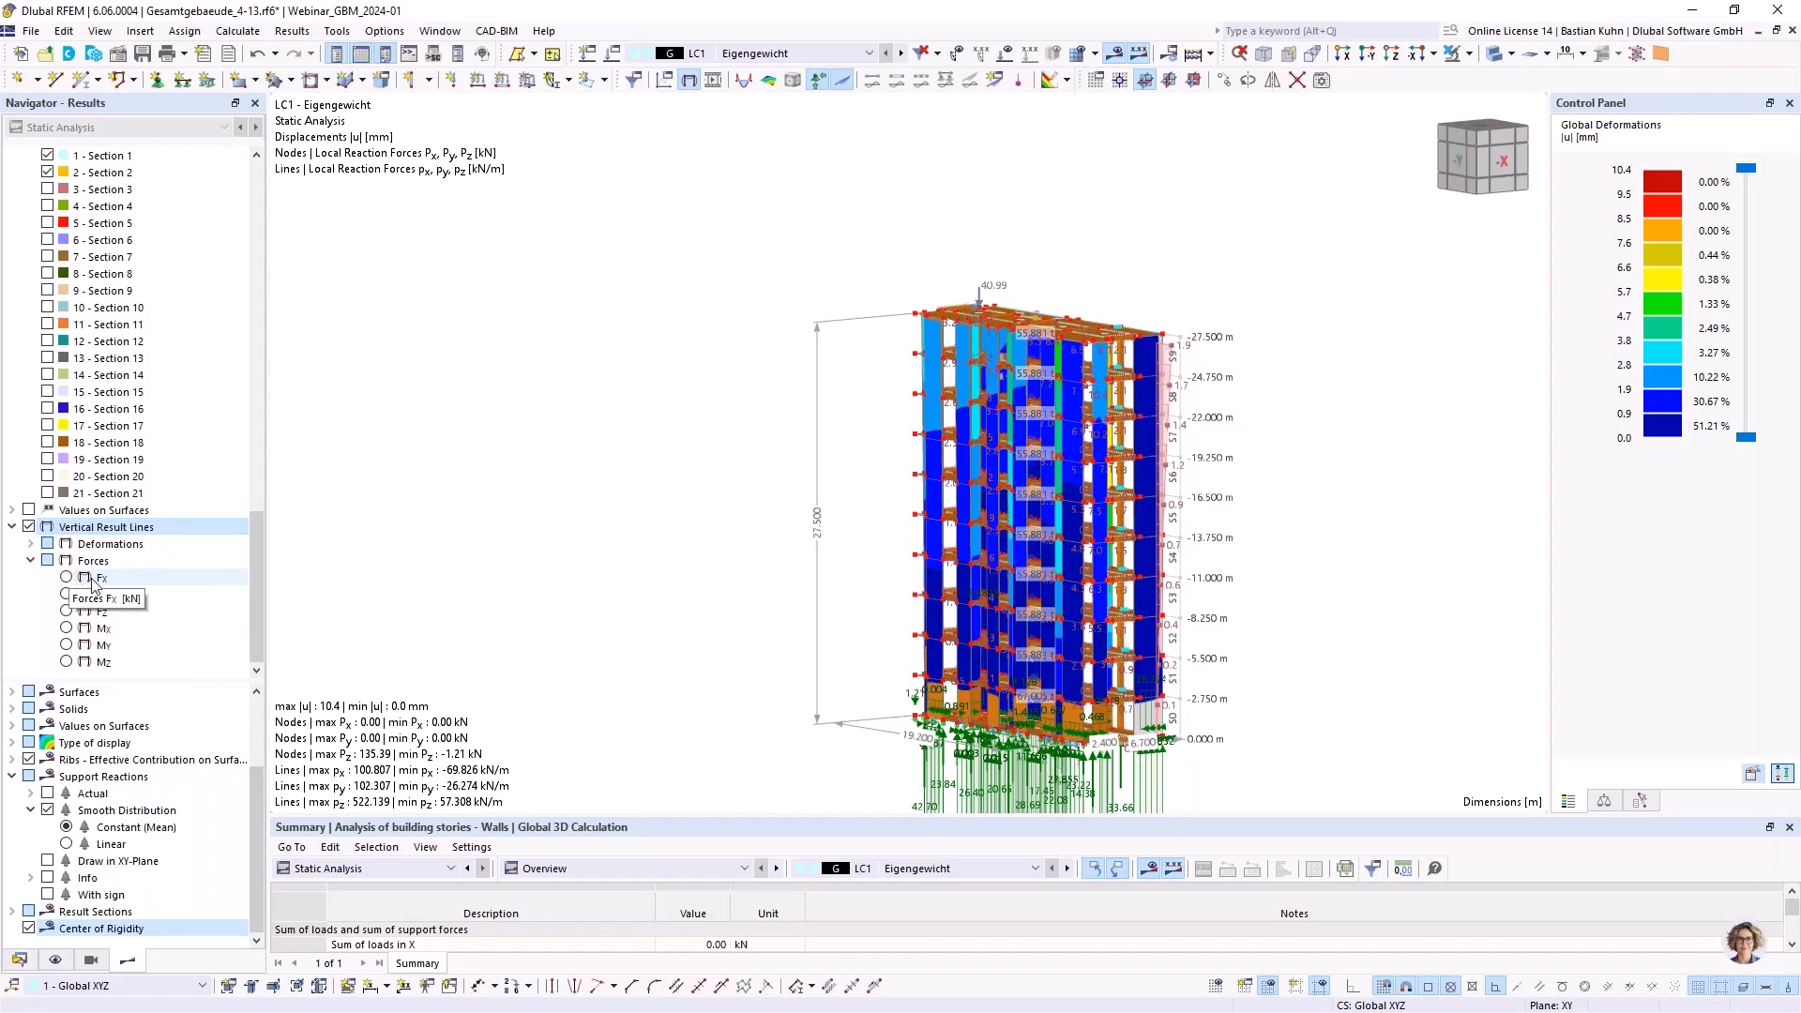
middle_click_drag(1122, 486, 920, 501)
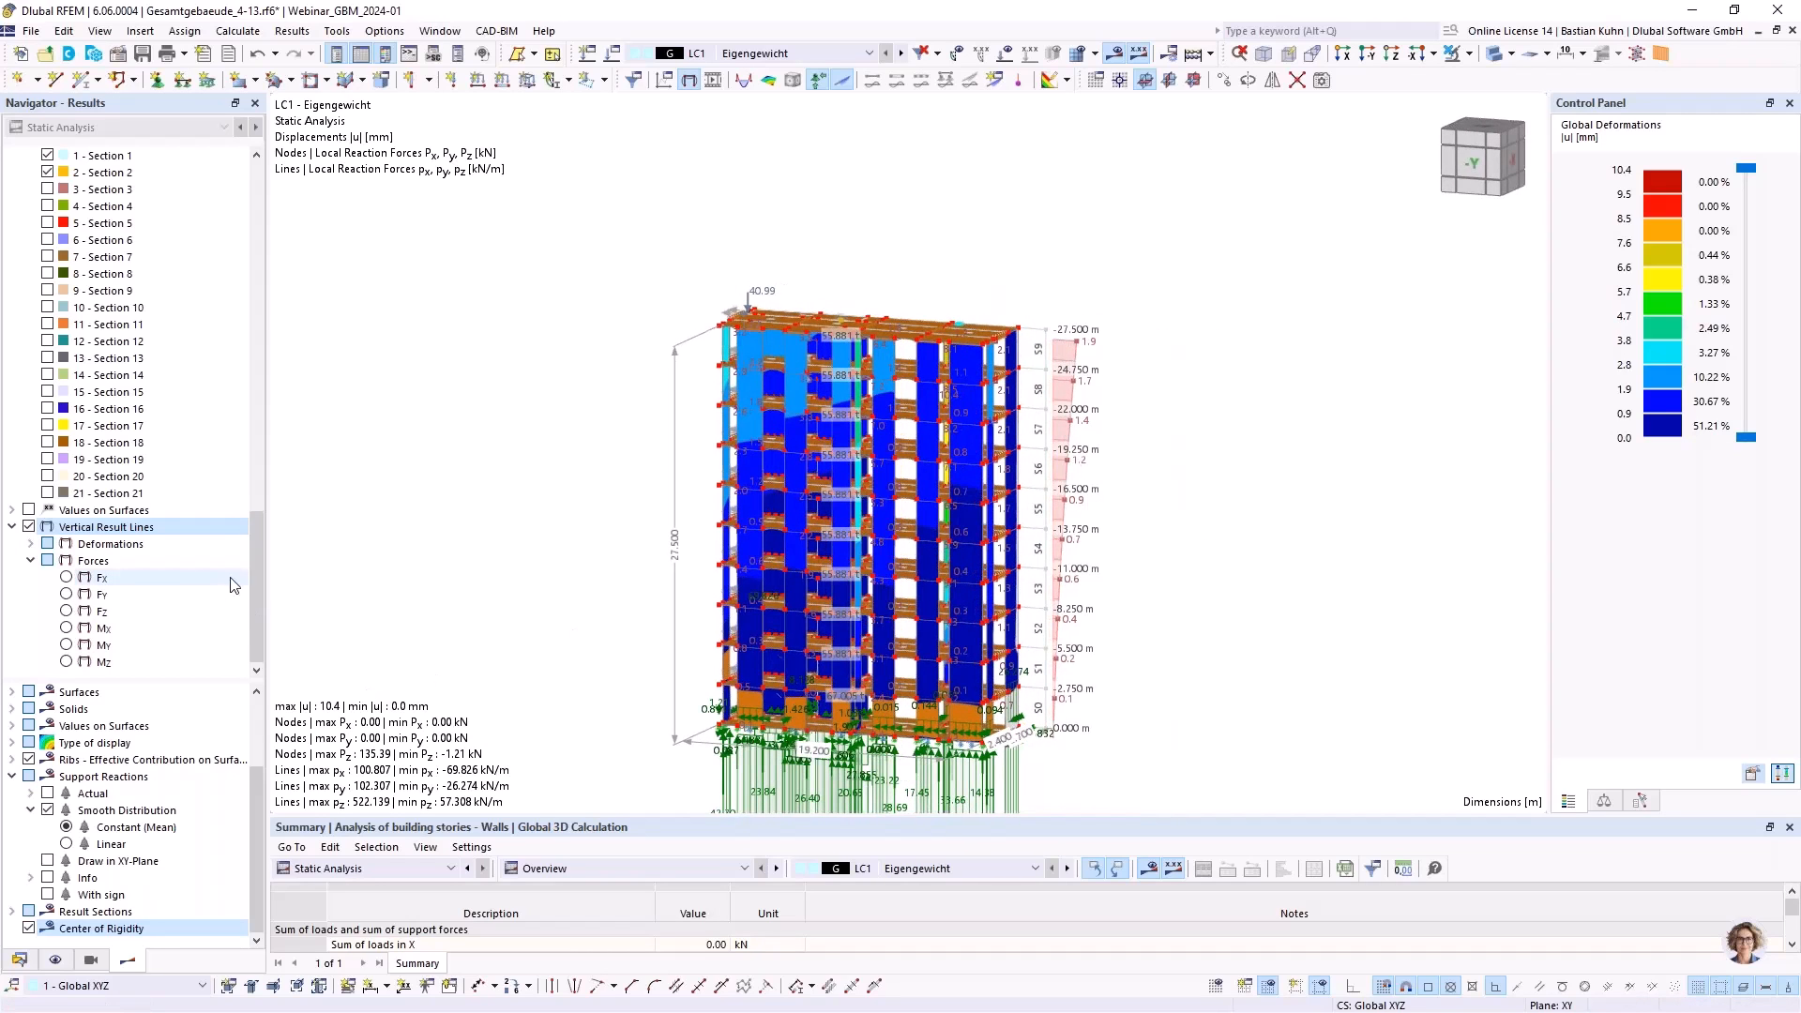
left_click_drag(256, 571, 255, 199)
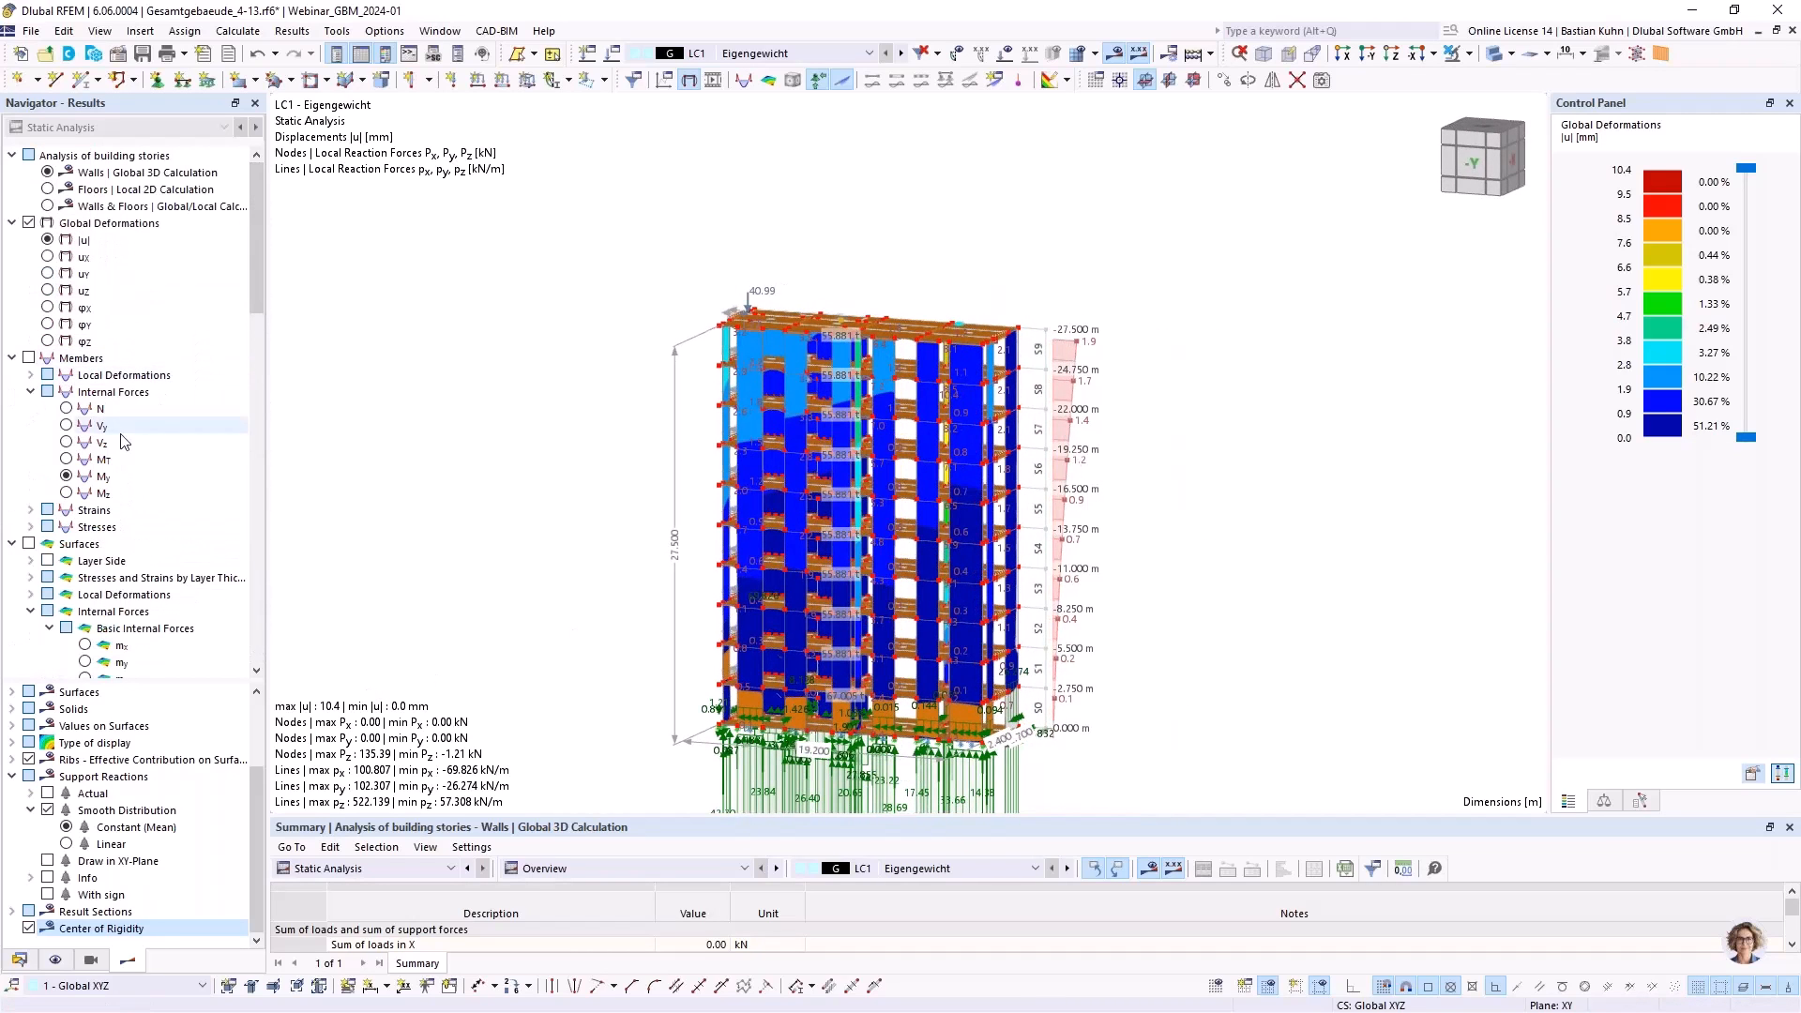
left_click(29, 358)
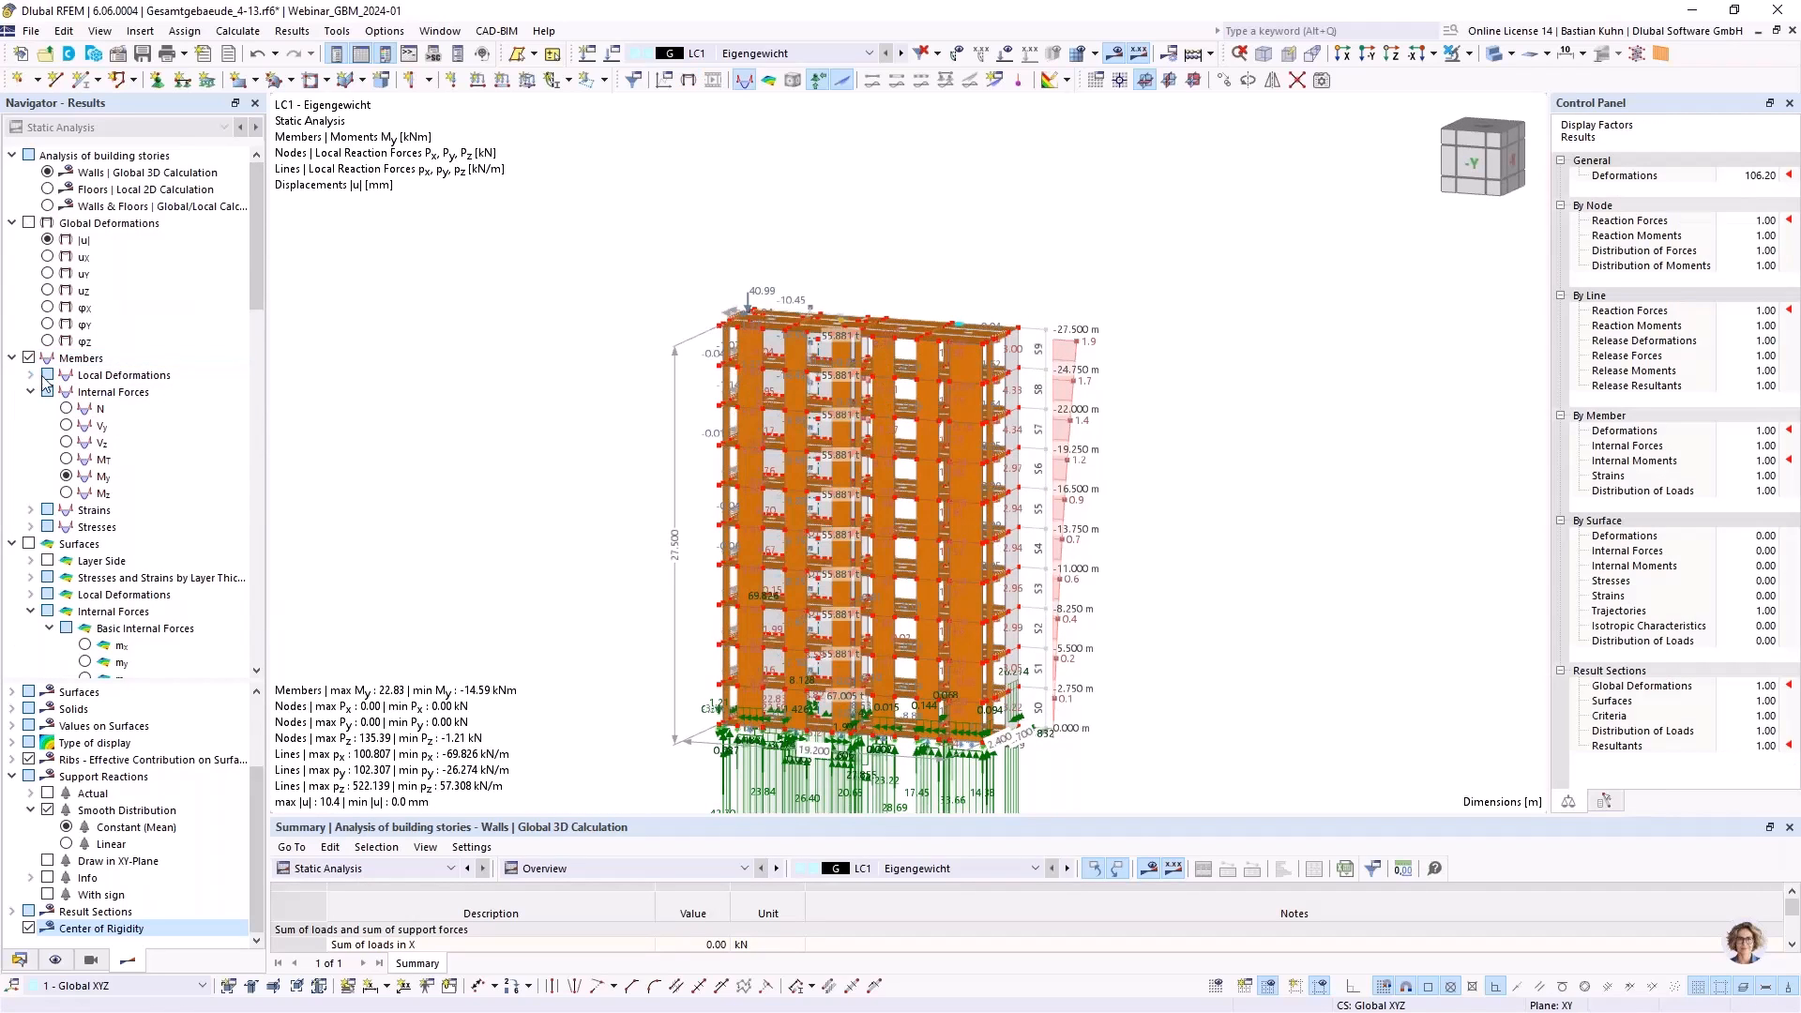
left_click(66, 442)
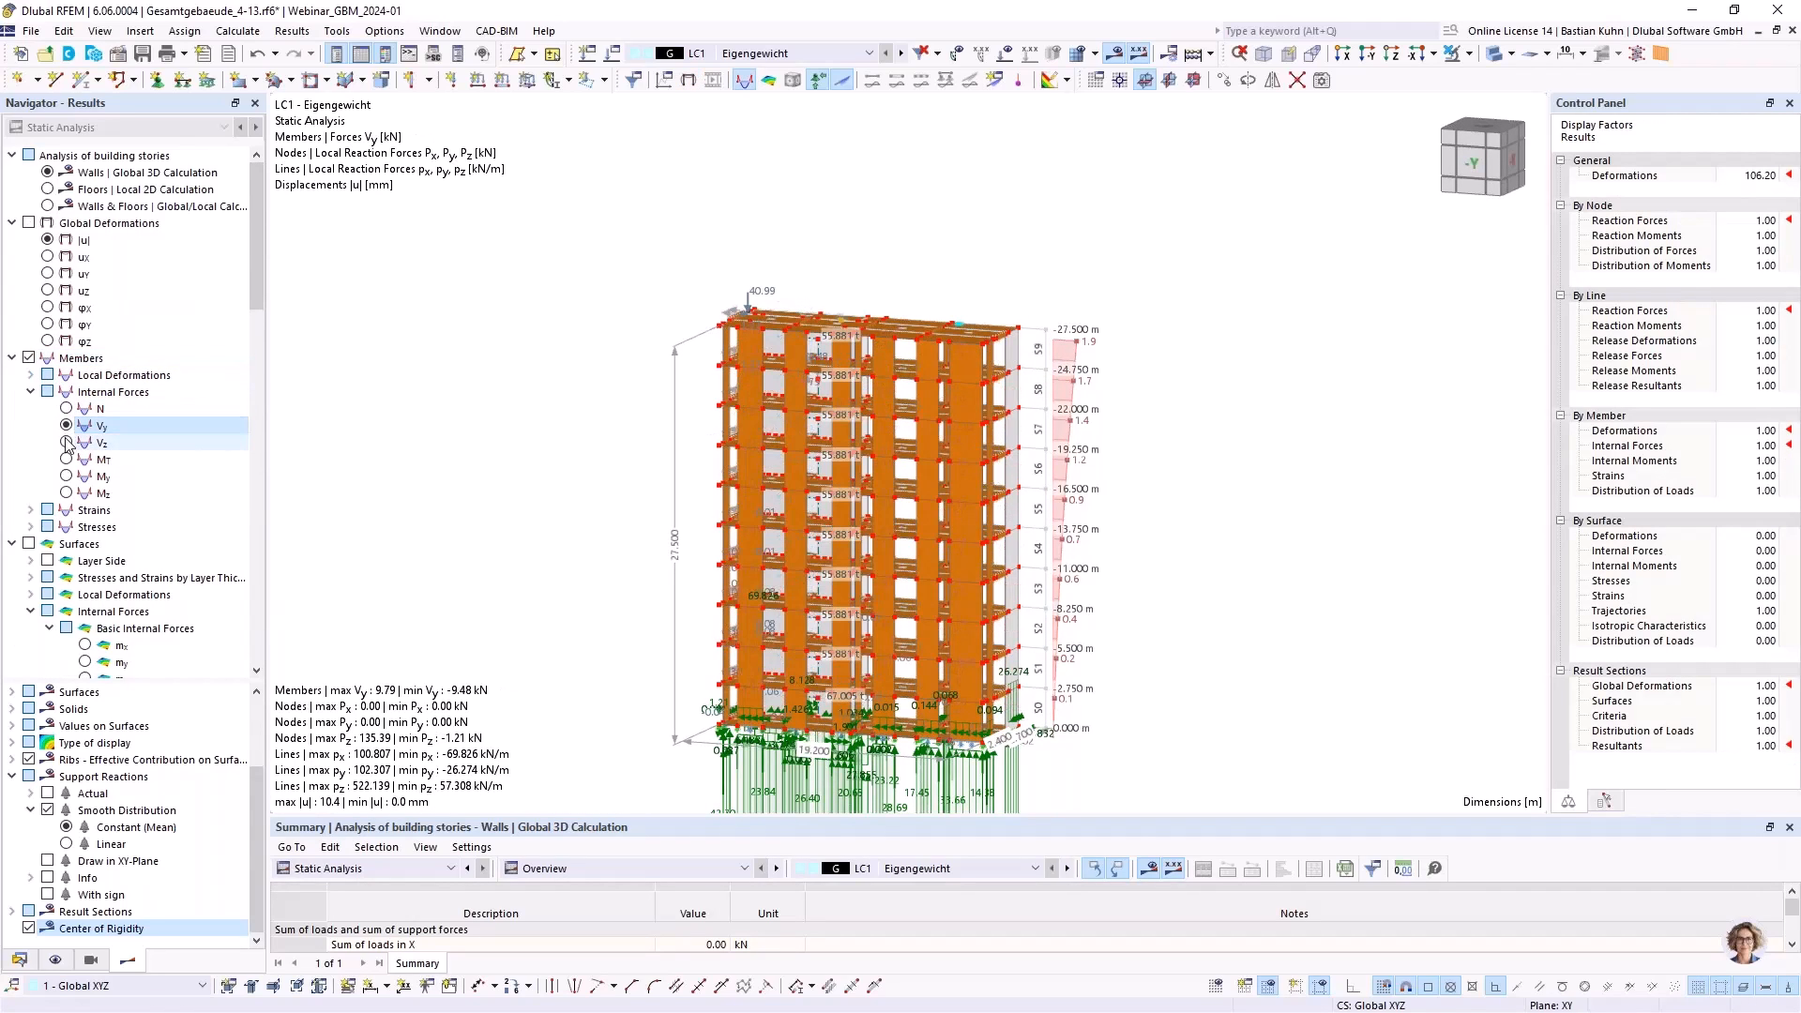
Set the vertical result lines to force Fz and examine its distribution down to the lower stories
scroll(74, 514, "down", 20)
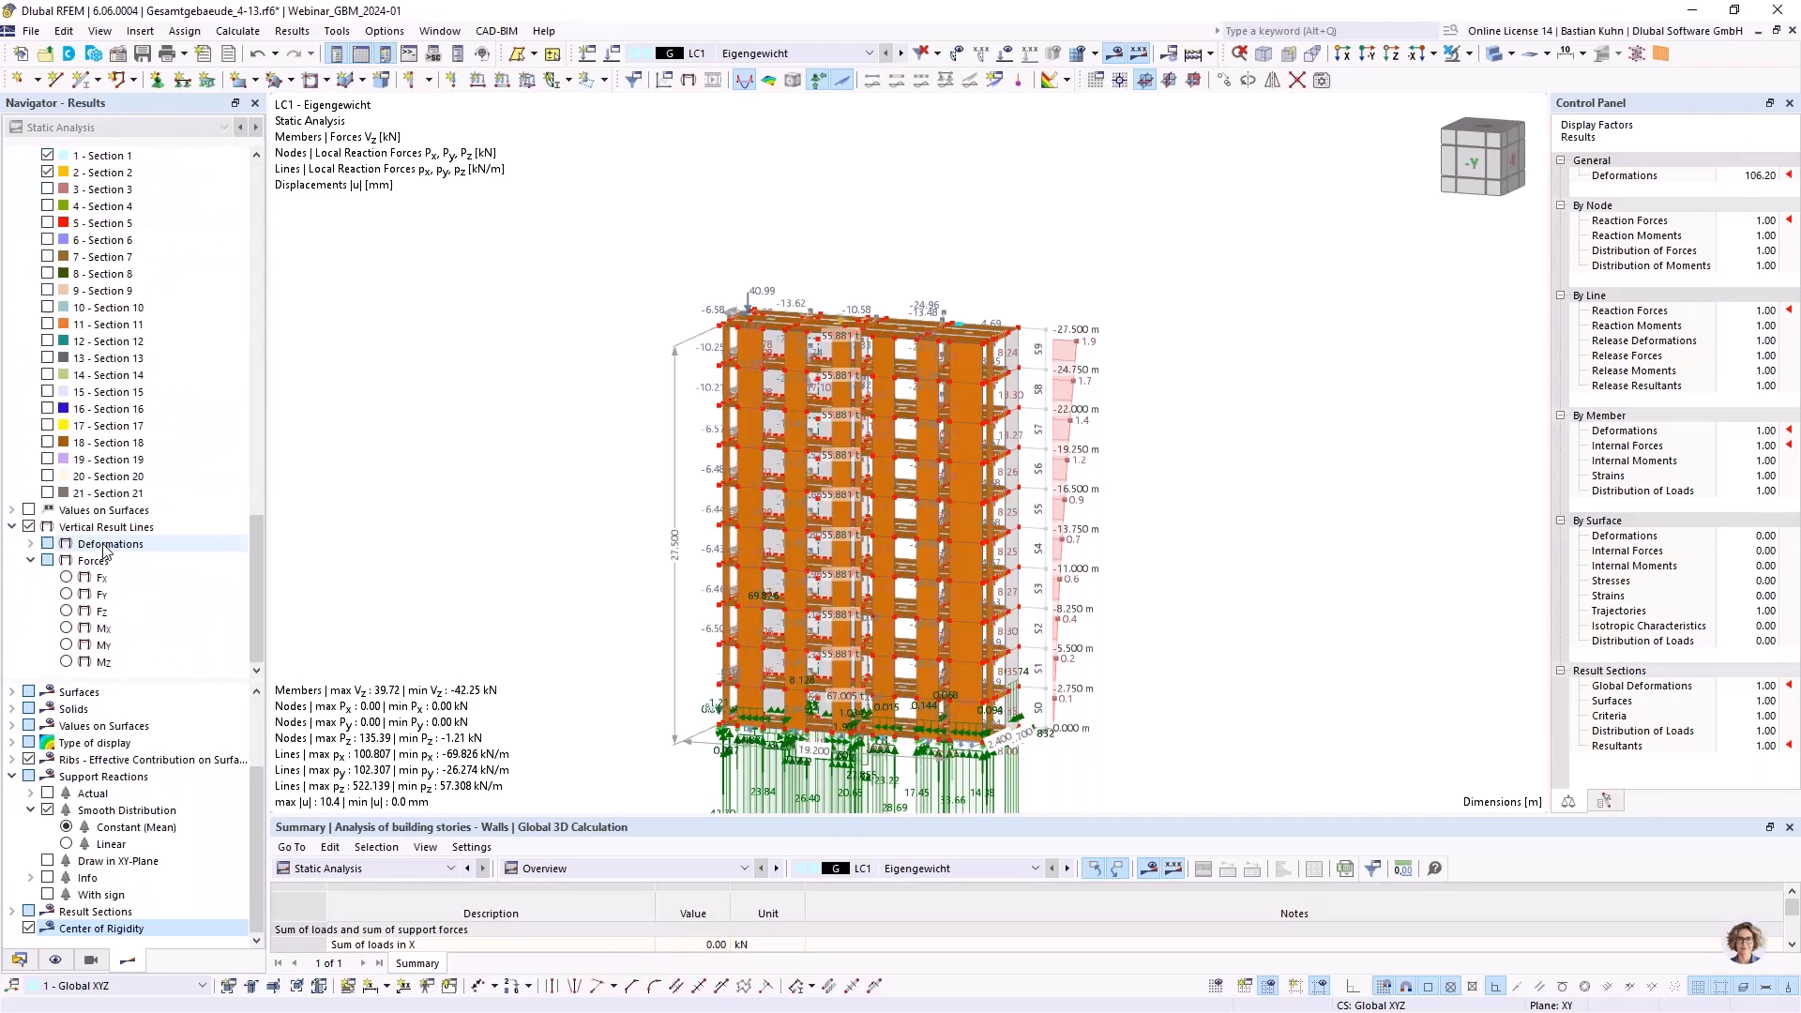
left_click(66, 594)
left_click(67, 612)
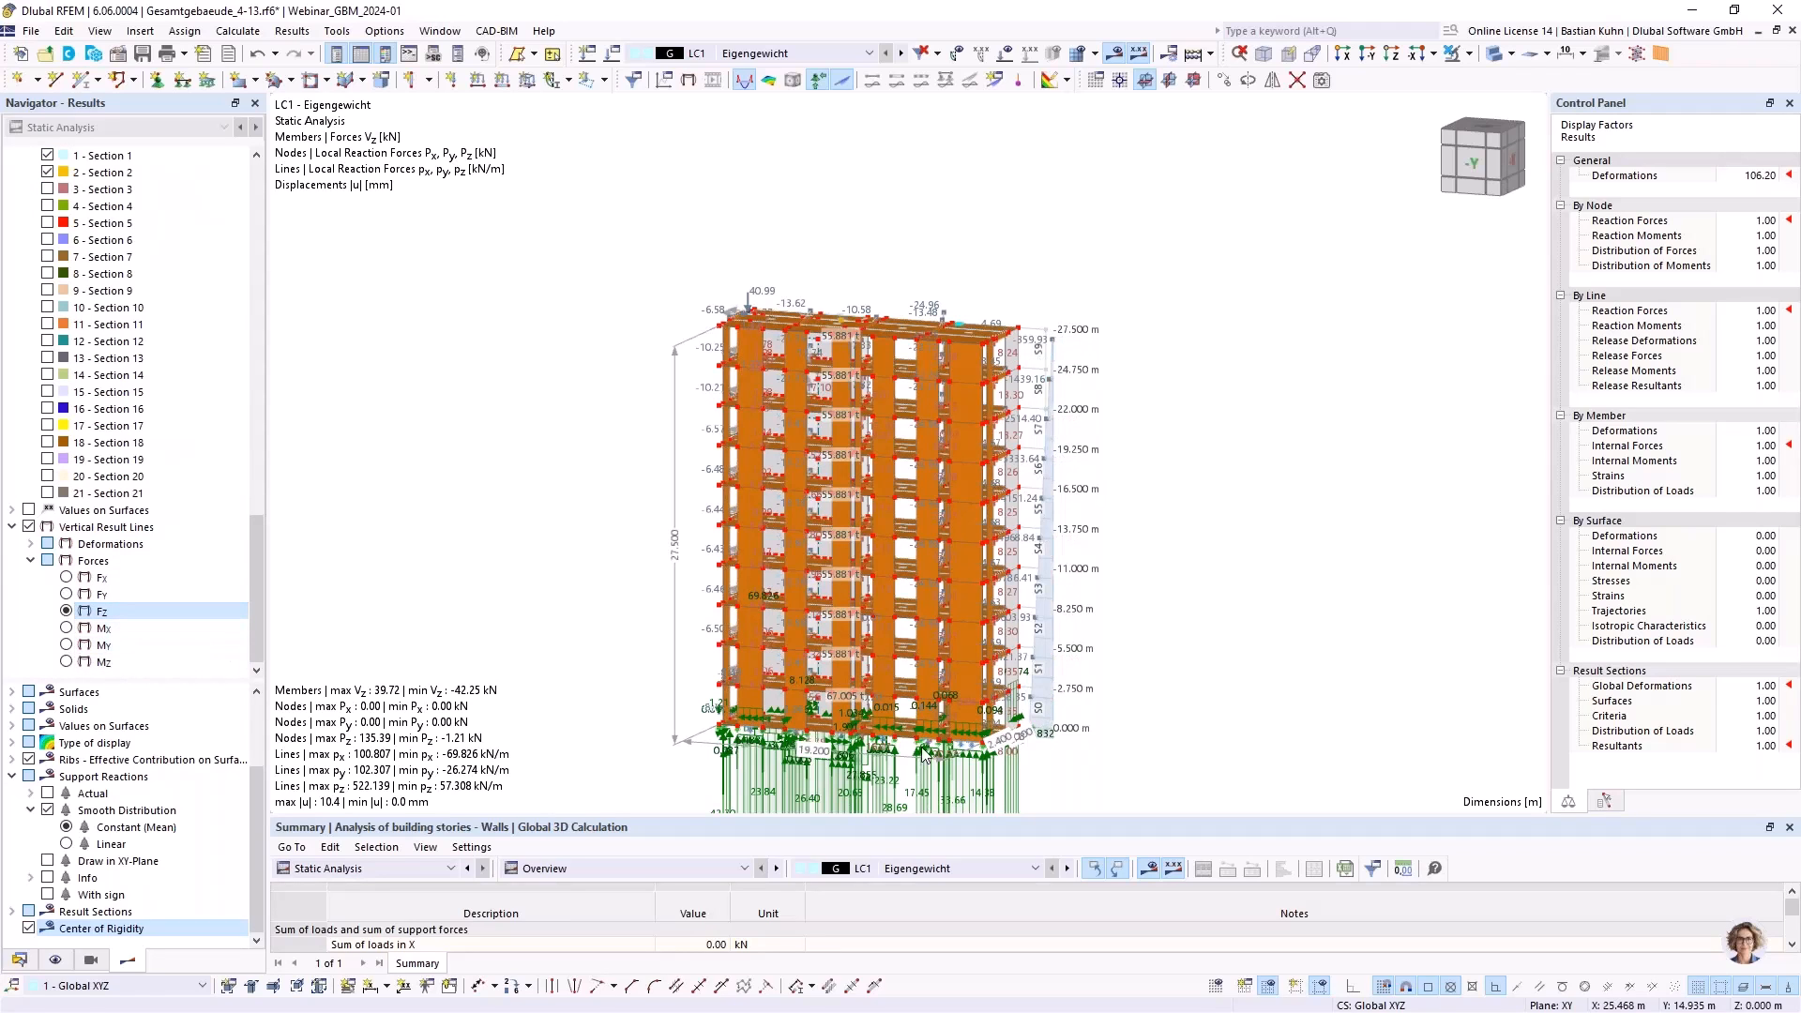
scroll(969, 699, "up", 5)
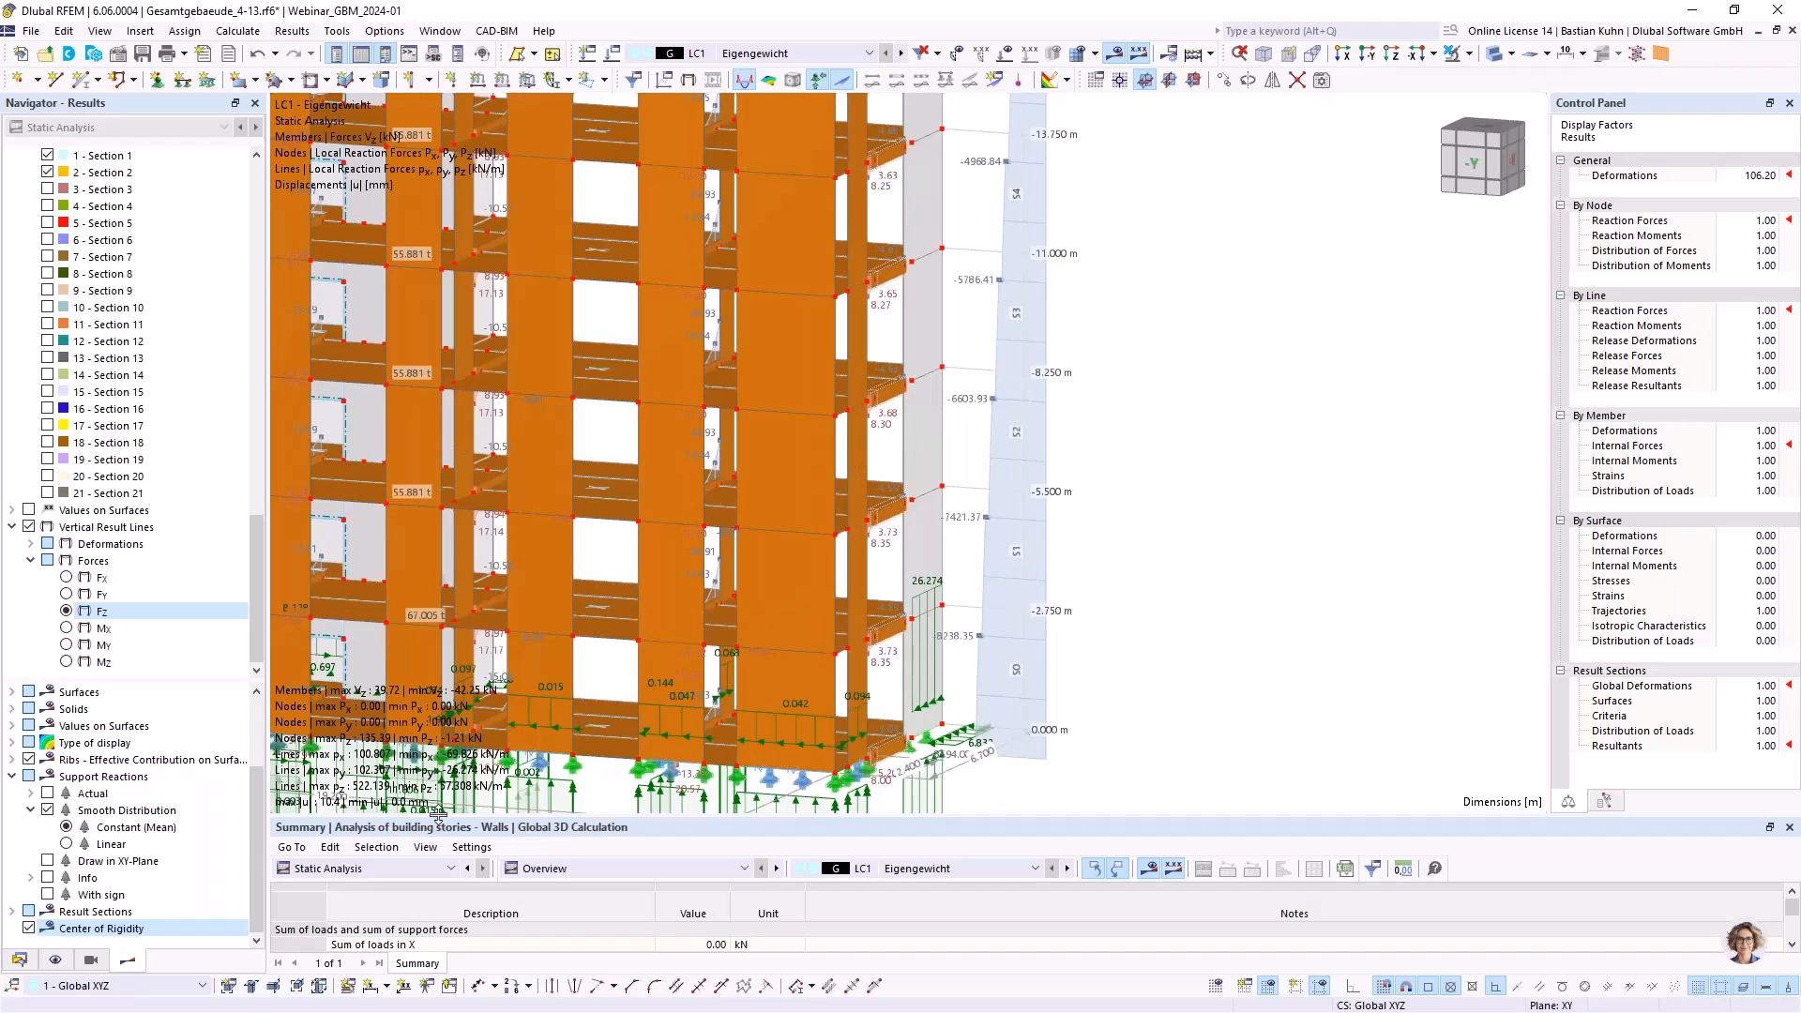
Enlarge the results table, switch it to Results by Stories, and review Centers of Mass and Rigidity and Interstory Drifts
left_click_drag(438, 820, 507, 396)
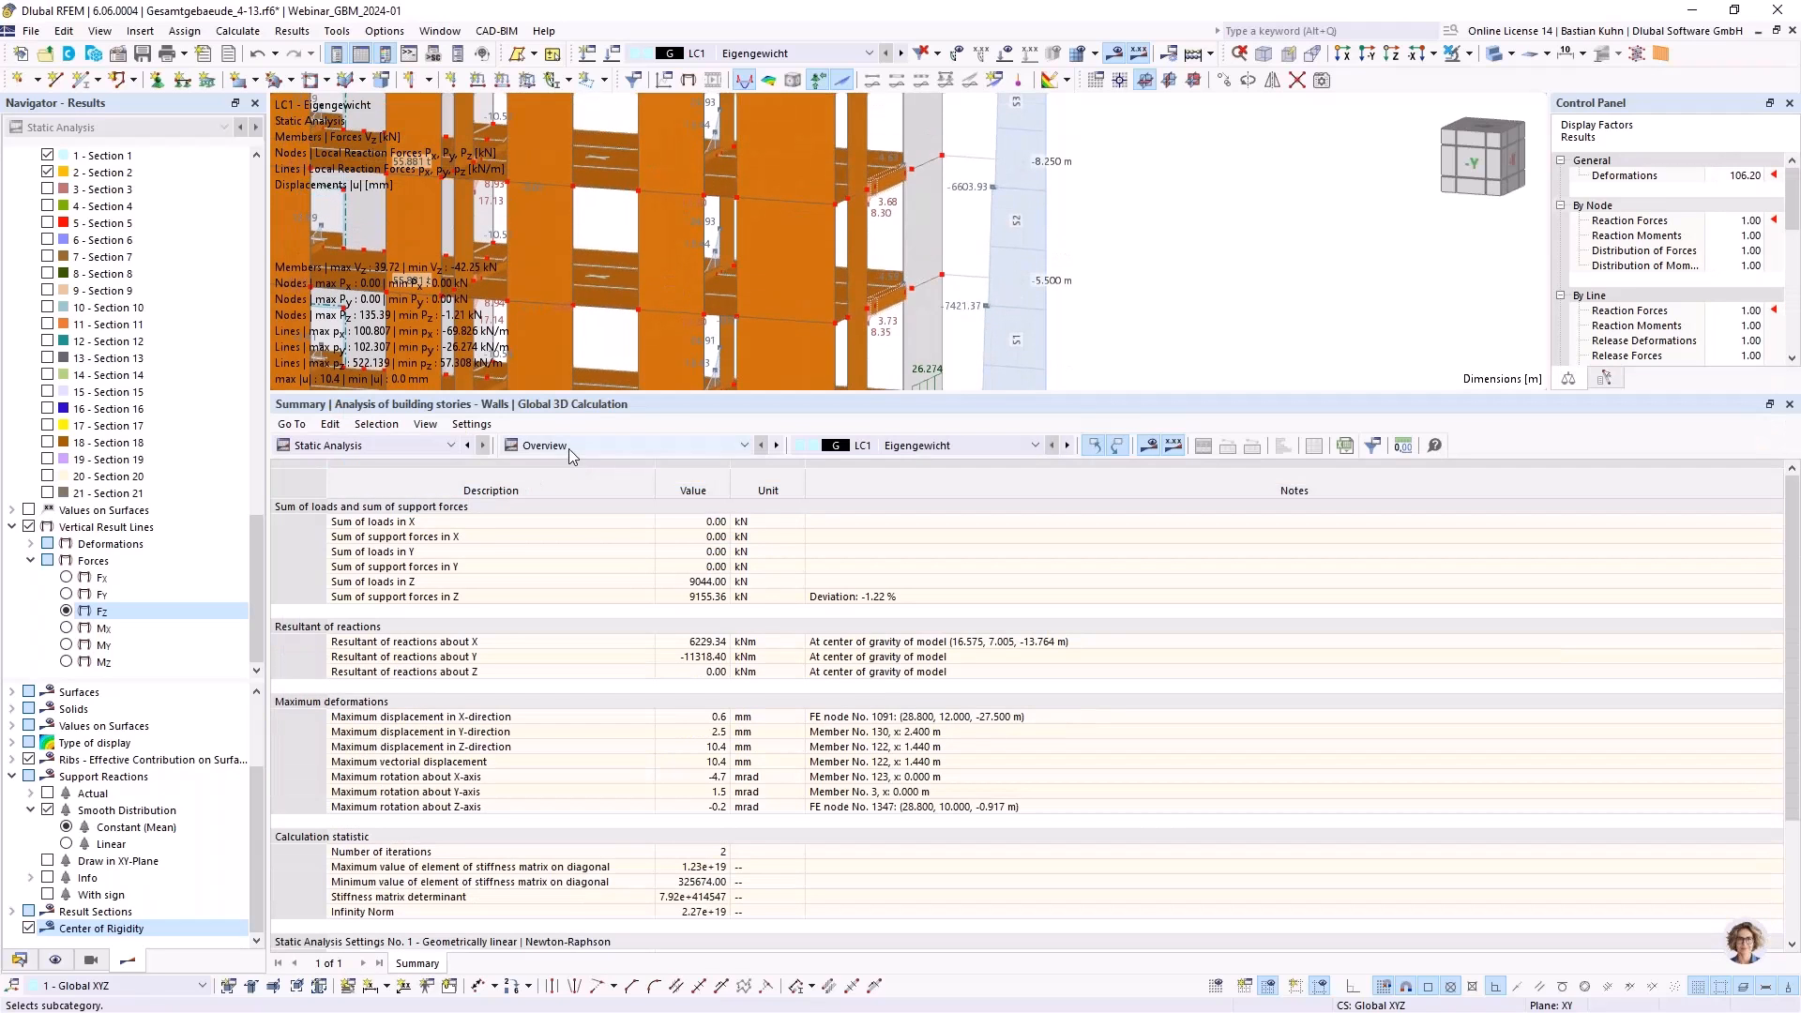
left_click(569, 448)
left_click(560, 536)
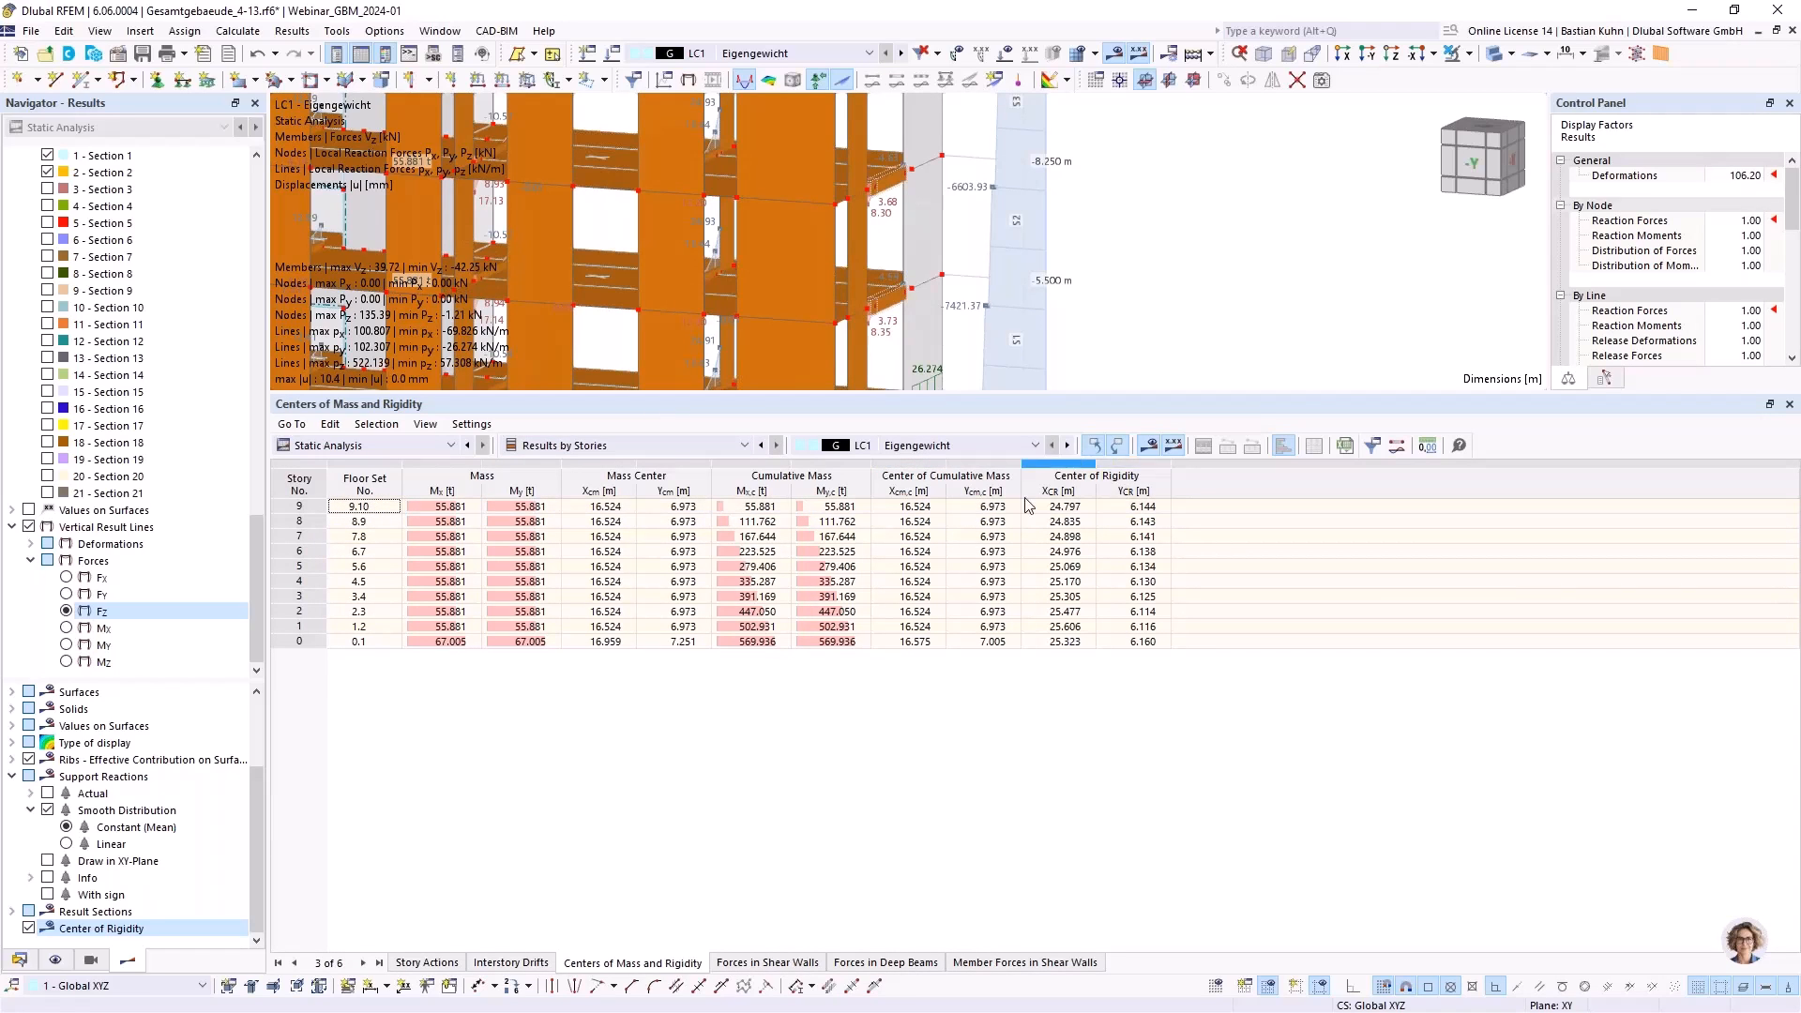
left_click(513, 964)
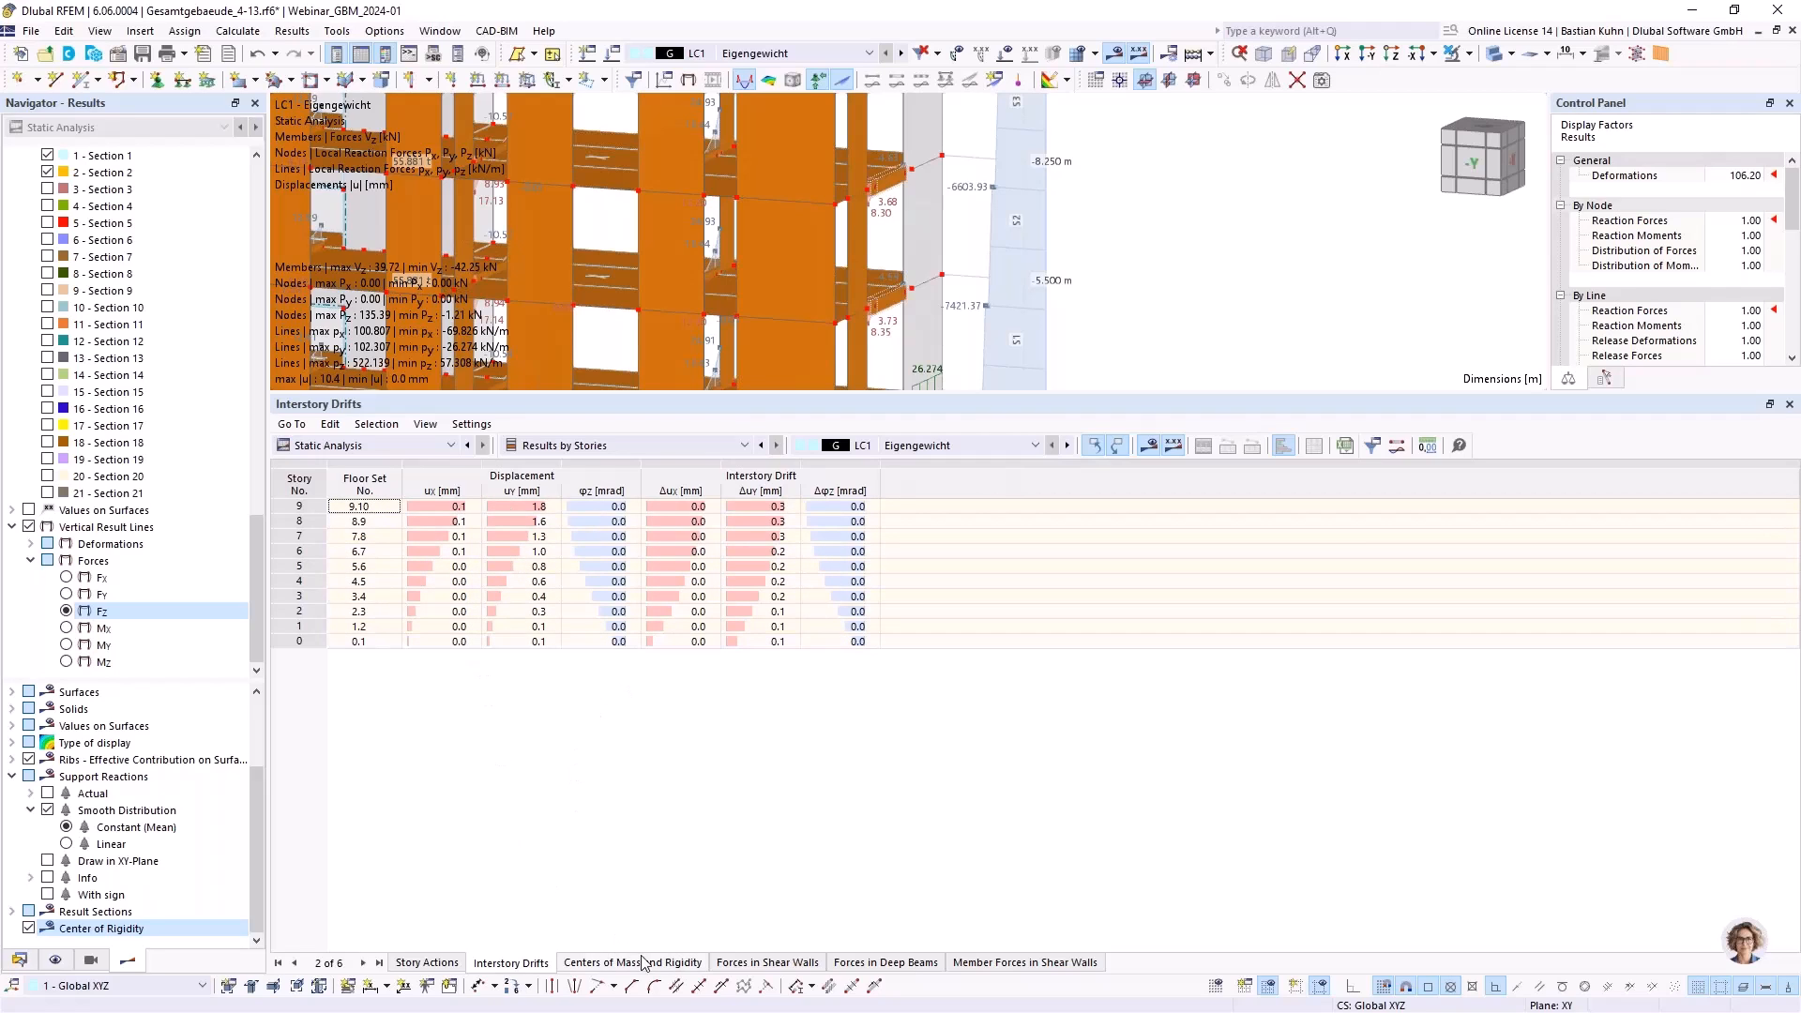
Open the Forces in Shear Walls results and examine the normal forces N by story alongside the building model
left_click(756, 963)
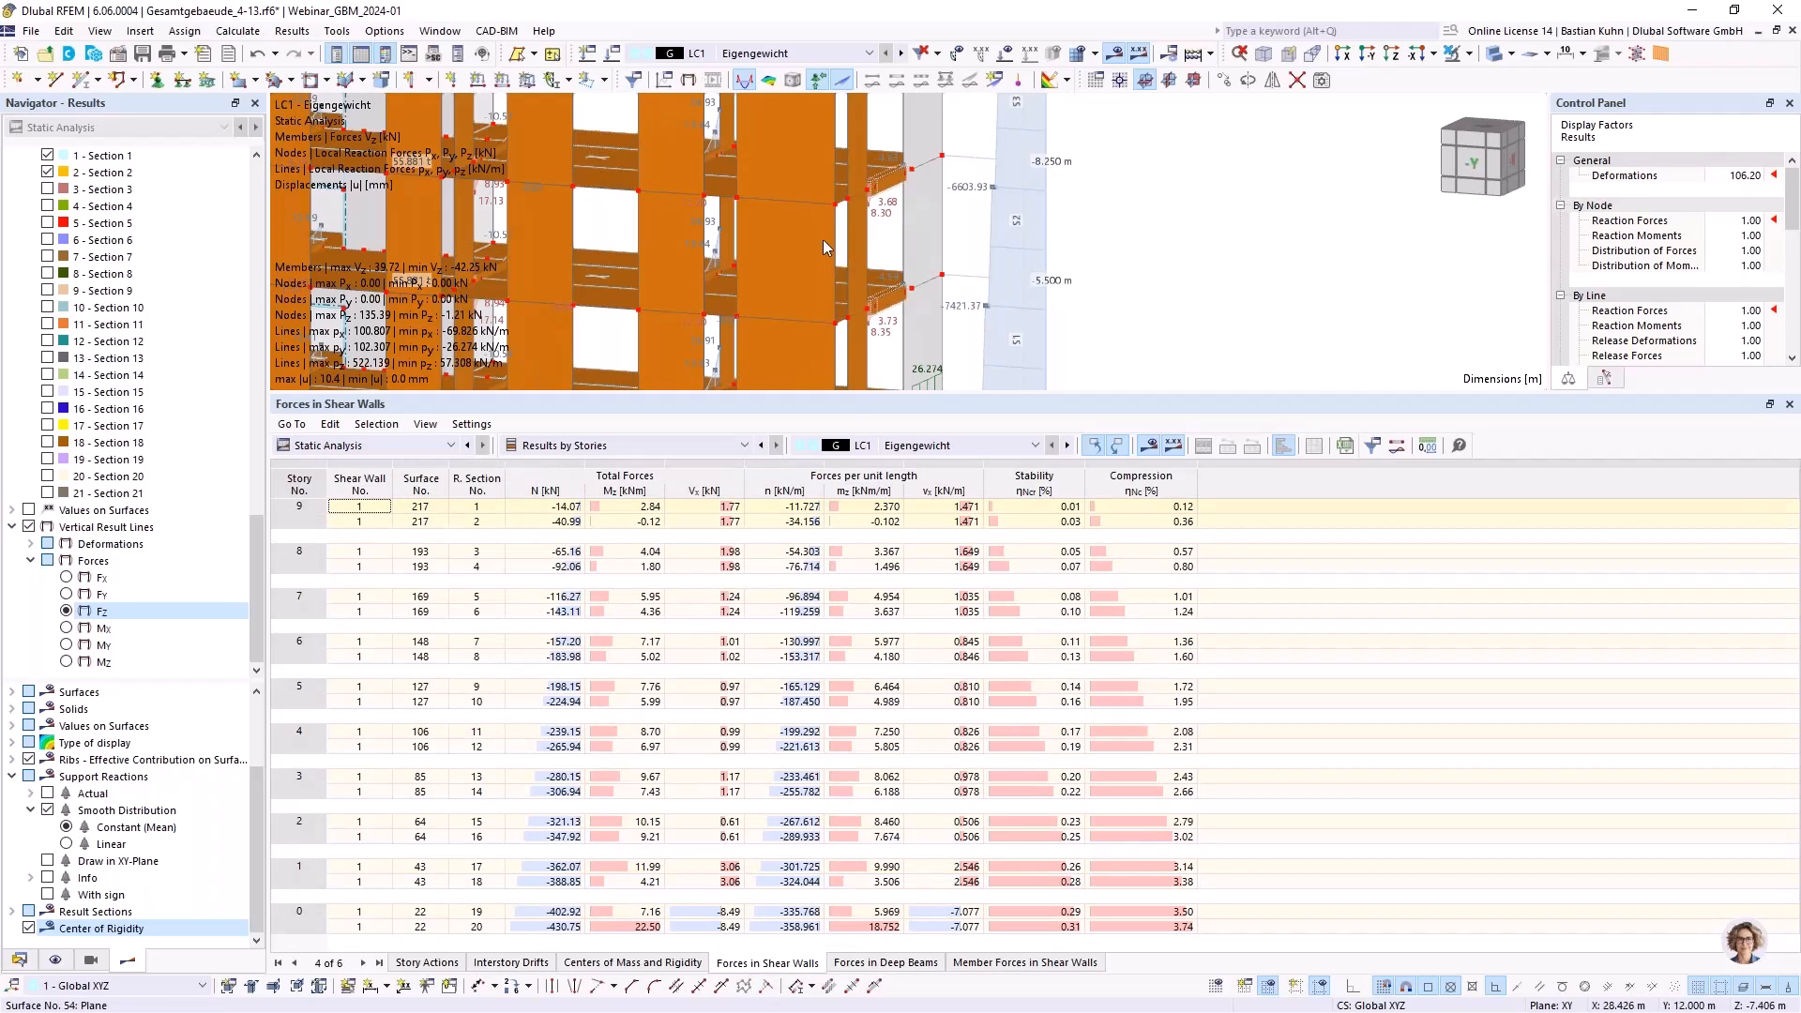
scroll(824, 244, "down", 2)
scroll(824, 244, "down", 4)
middle_click_drag(797, 312, 1192, 328)
middle_click_drag(1192, 328, 1126, 305)
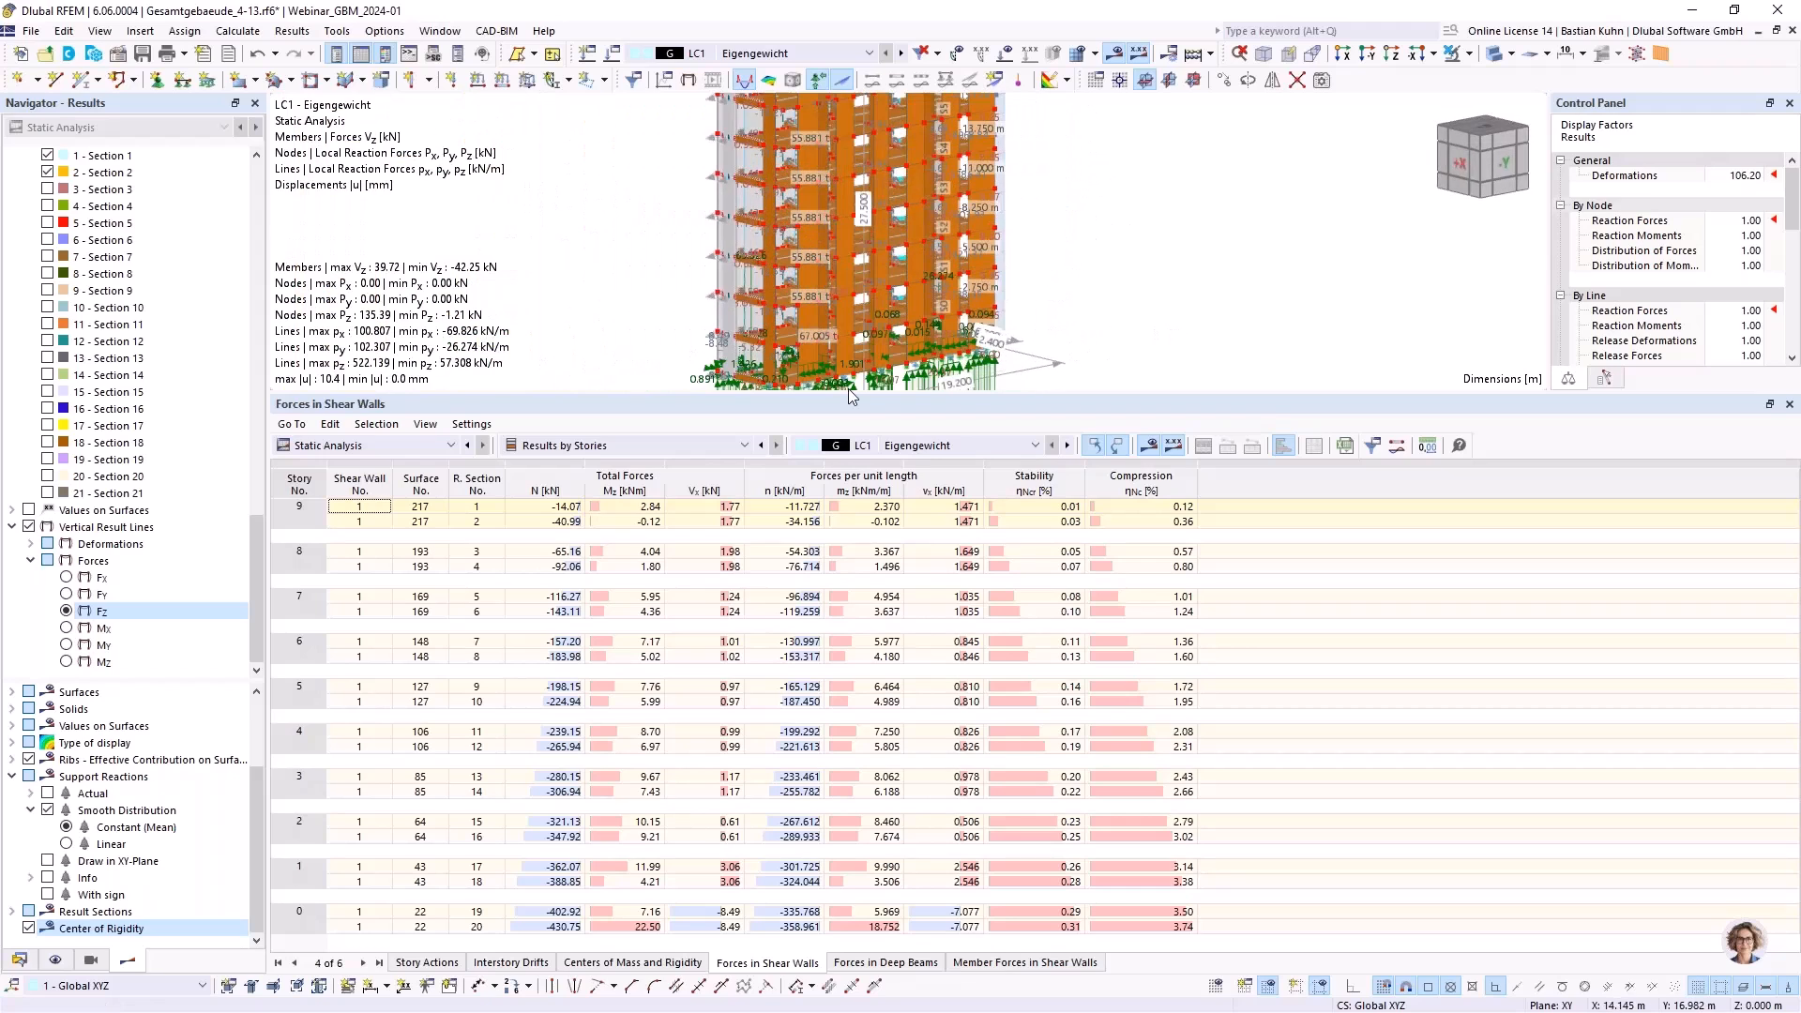
scroll(710, 175, "up", 2)
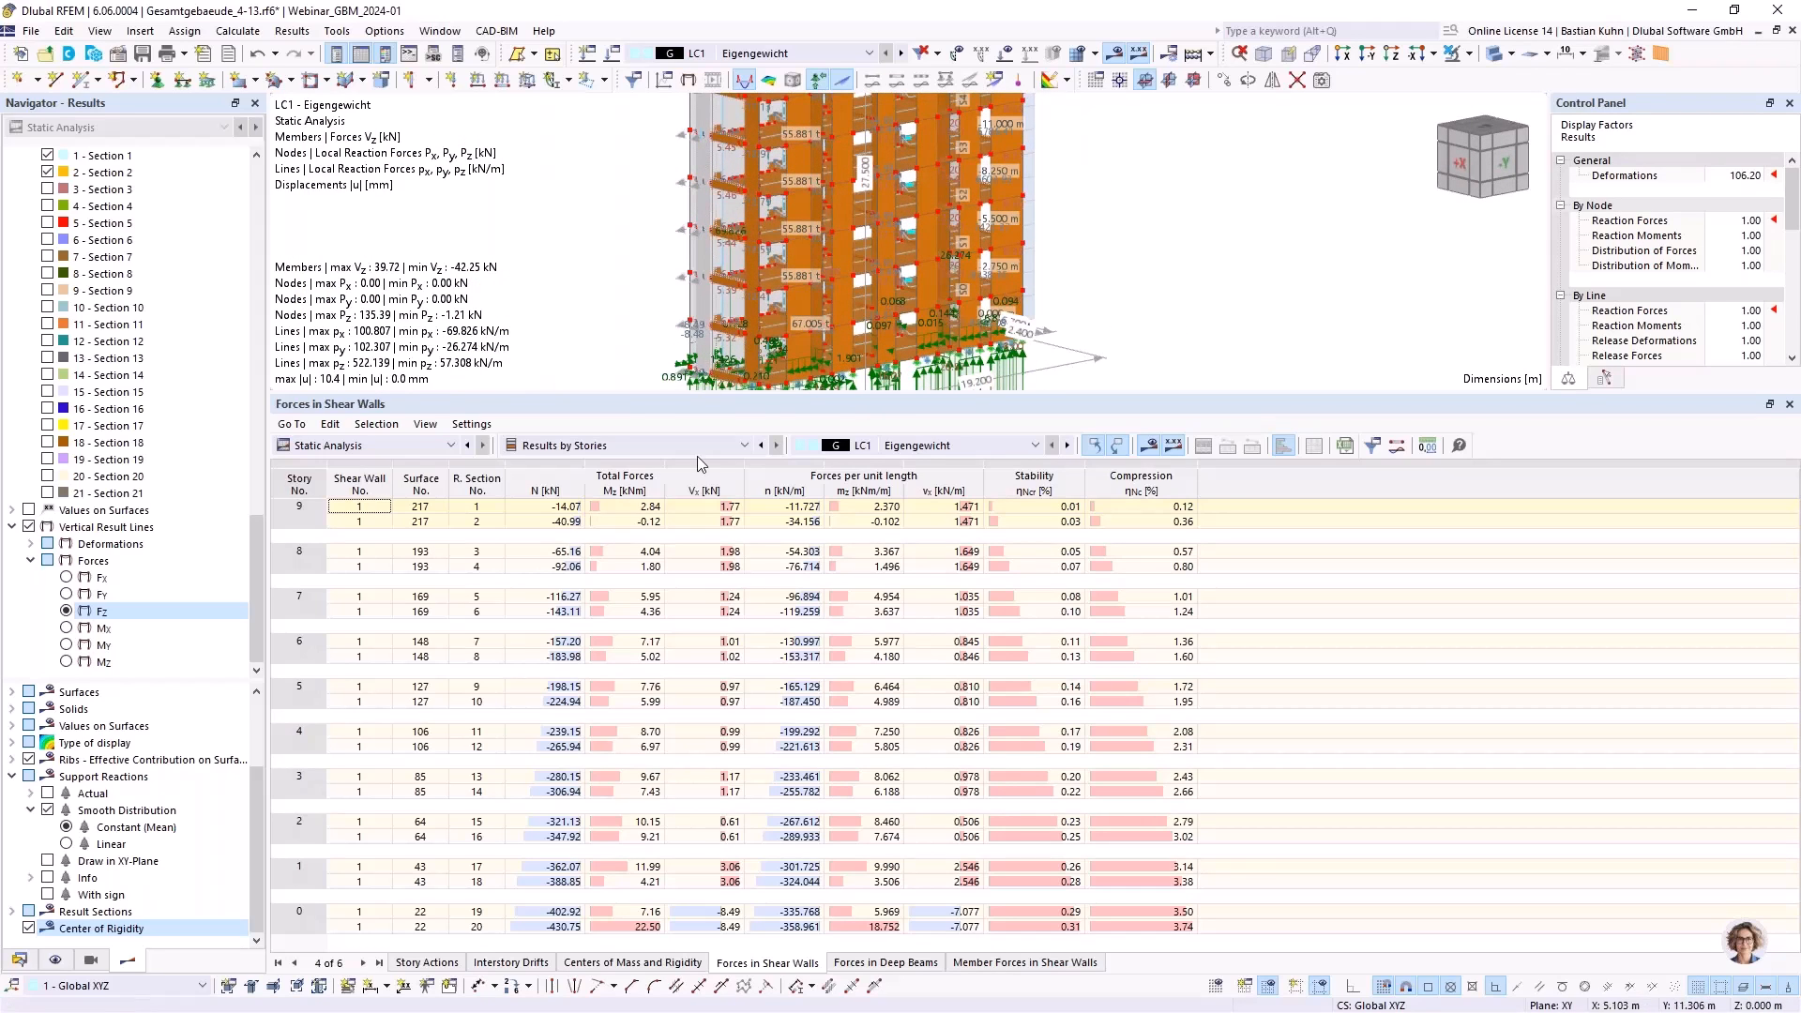
left_click(543, 507)
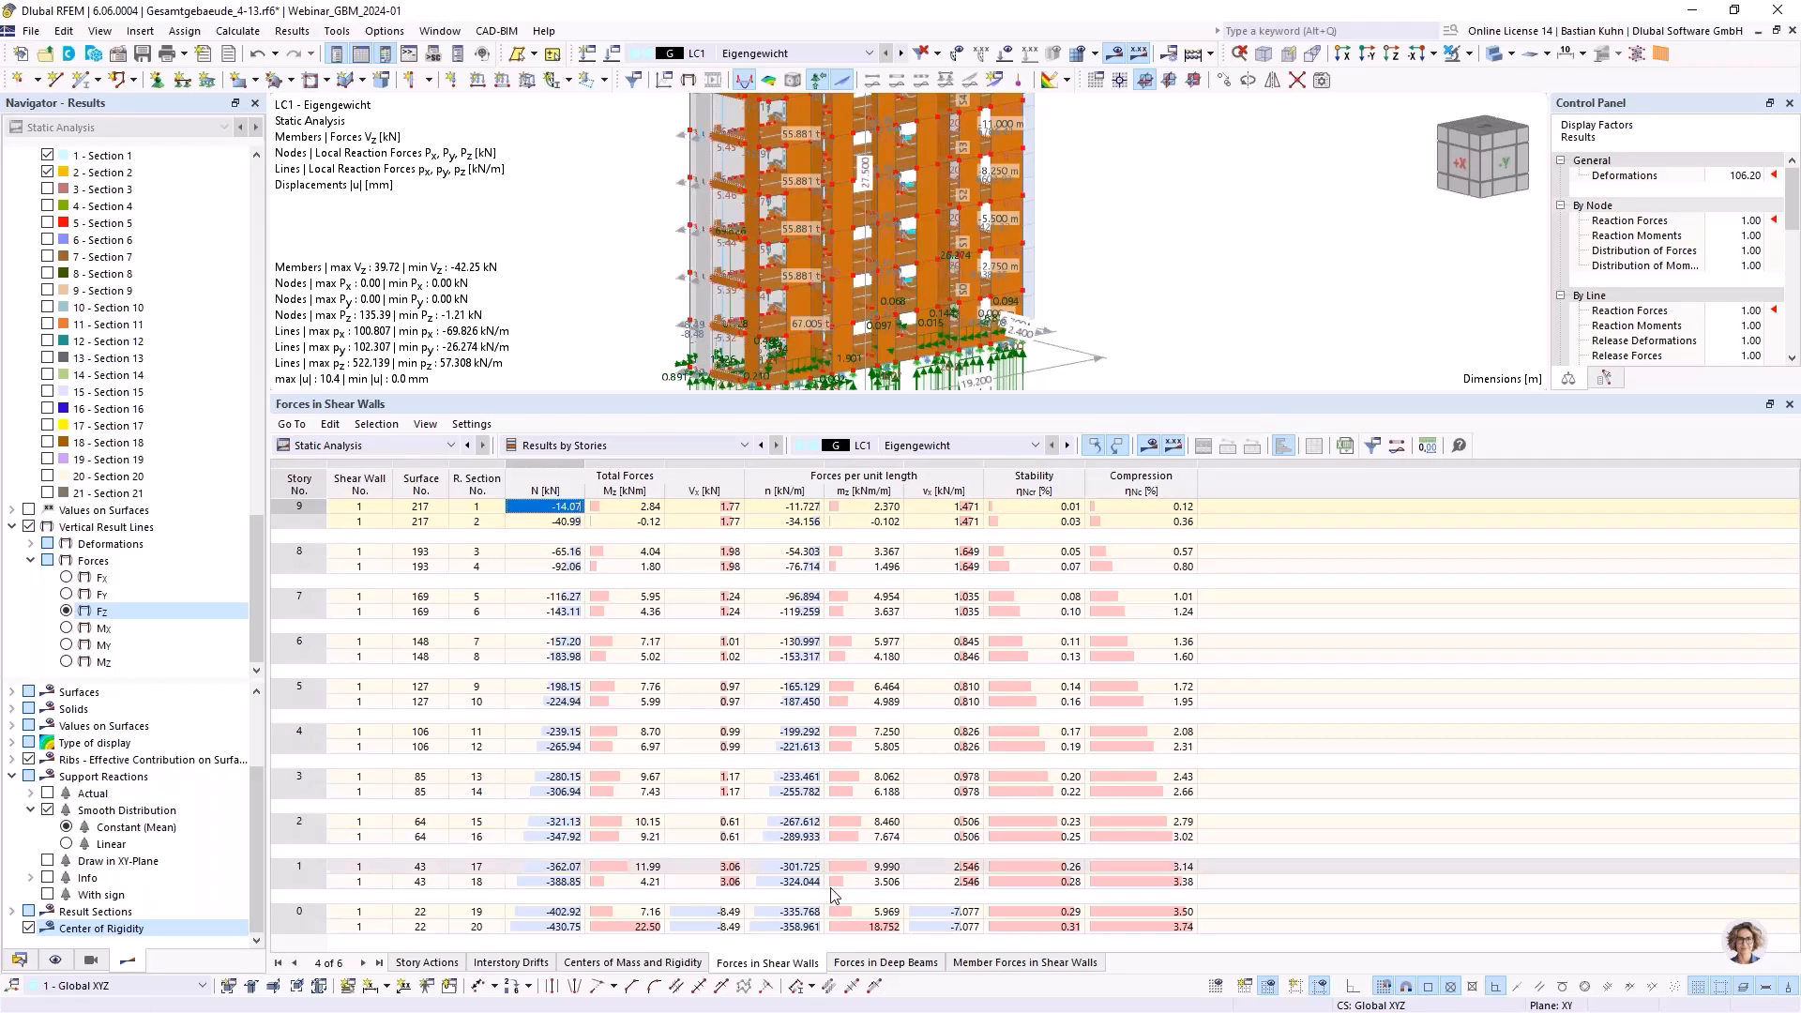
Review the Forces in Deep Beams results, followed by the Member Forces in Shear Walls results
left_click(862, 964)
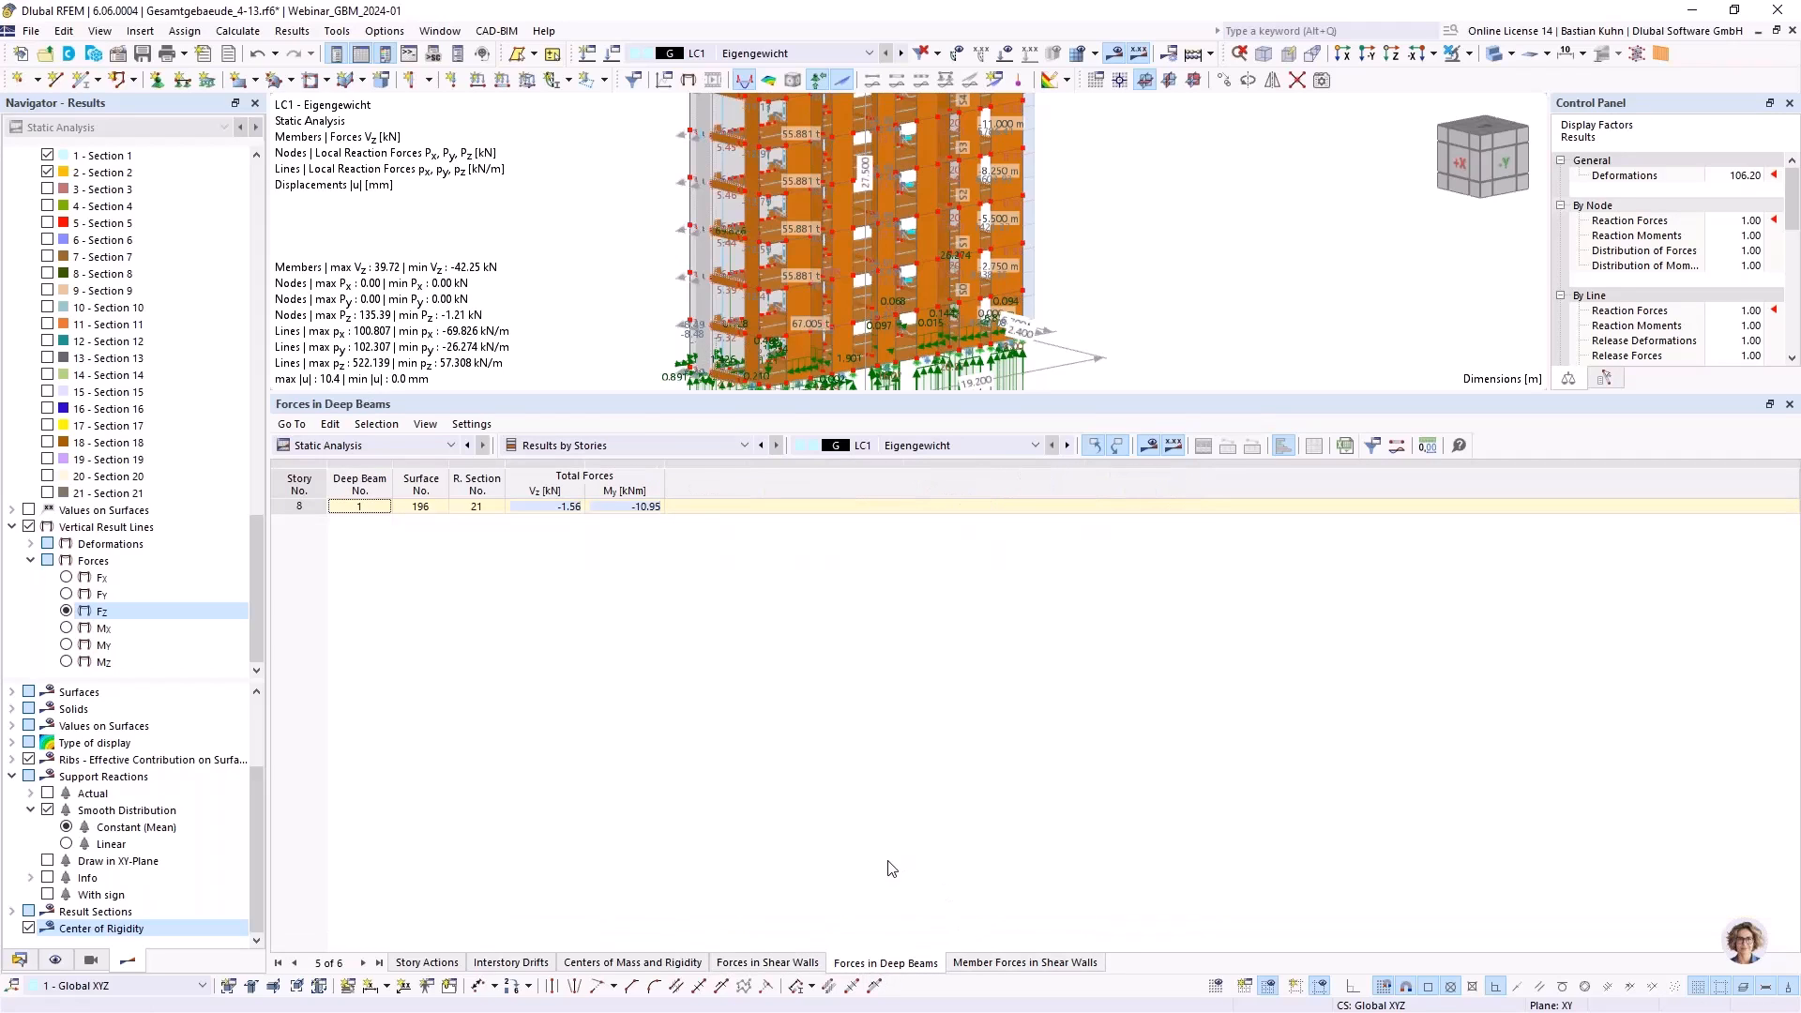
left_click(1033, 963)
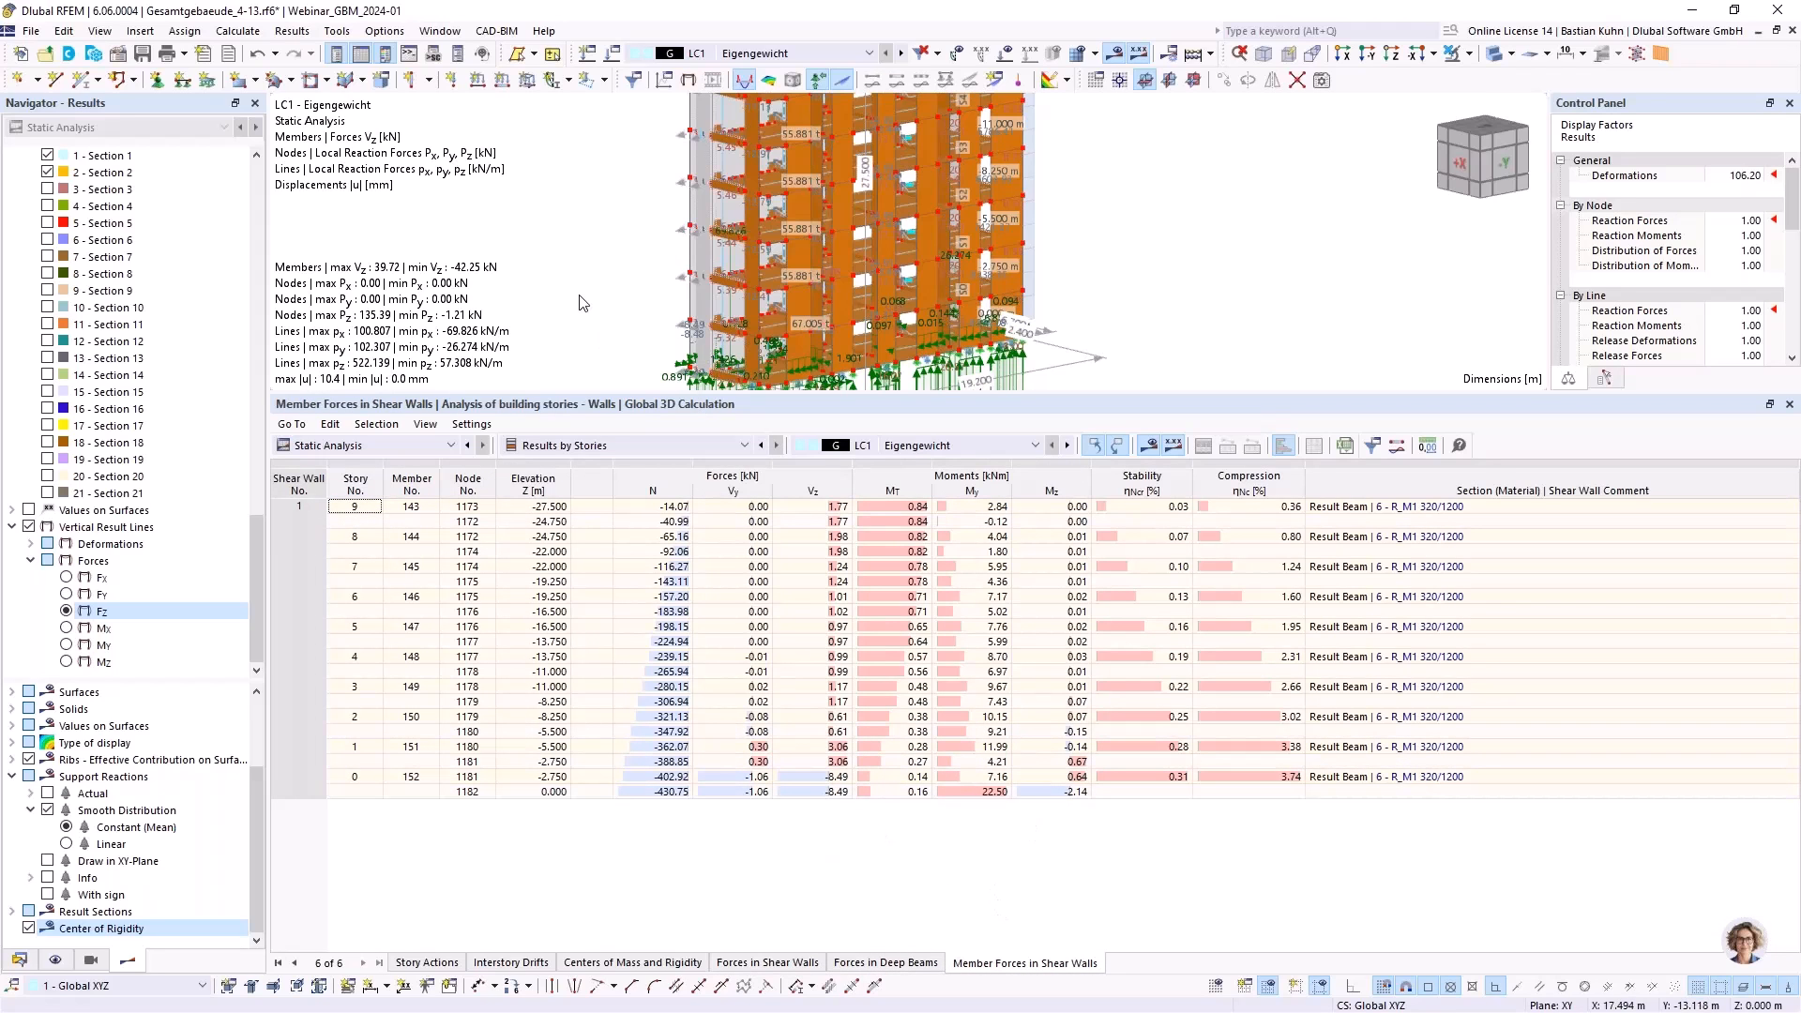
Reduce the results table height, switch to load case LC2 - Wind, and view the building from the front
scroll(731, 376, "down", 5)
middle_click_drag(731, 375, 793, 402)
middle_click_drag(643, 378, 683, 396, "ctrl")
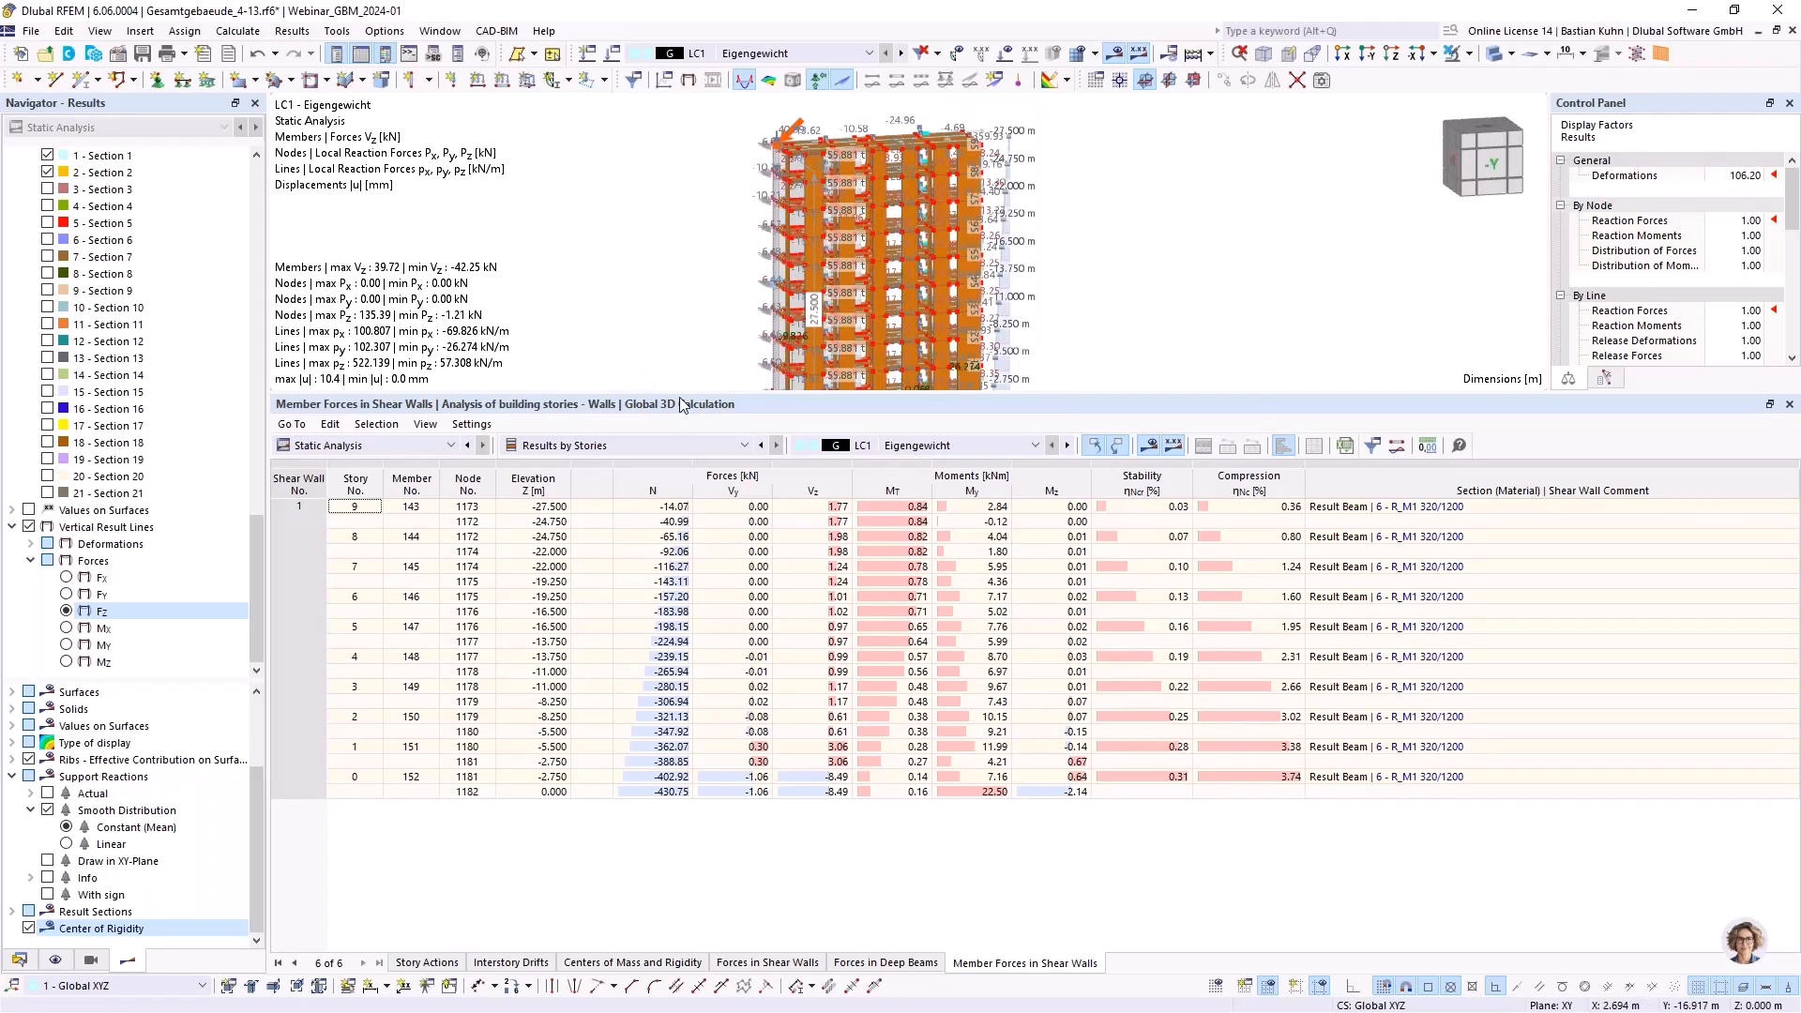
scroll(679, 394, "up", 1)
left_click_drag(679, 390, 679, 735)
middle_click_drag(771, 520, 632, 430)
scroll(628, 431, "up", 1)
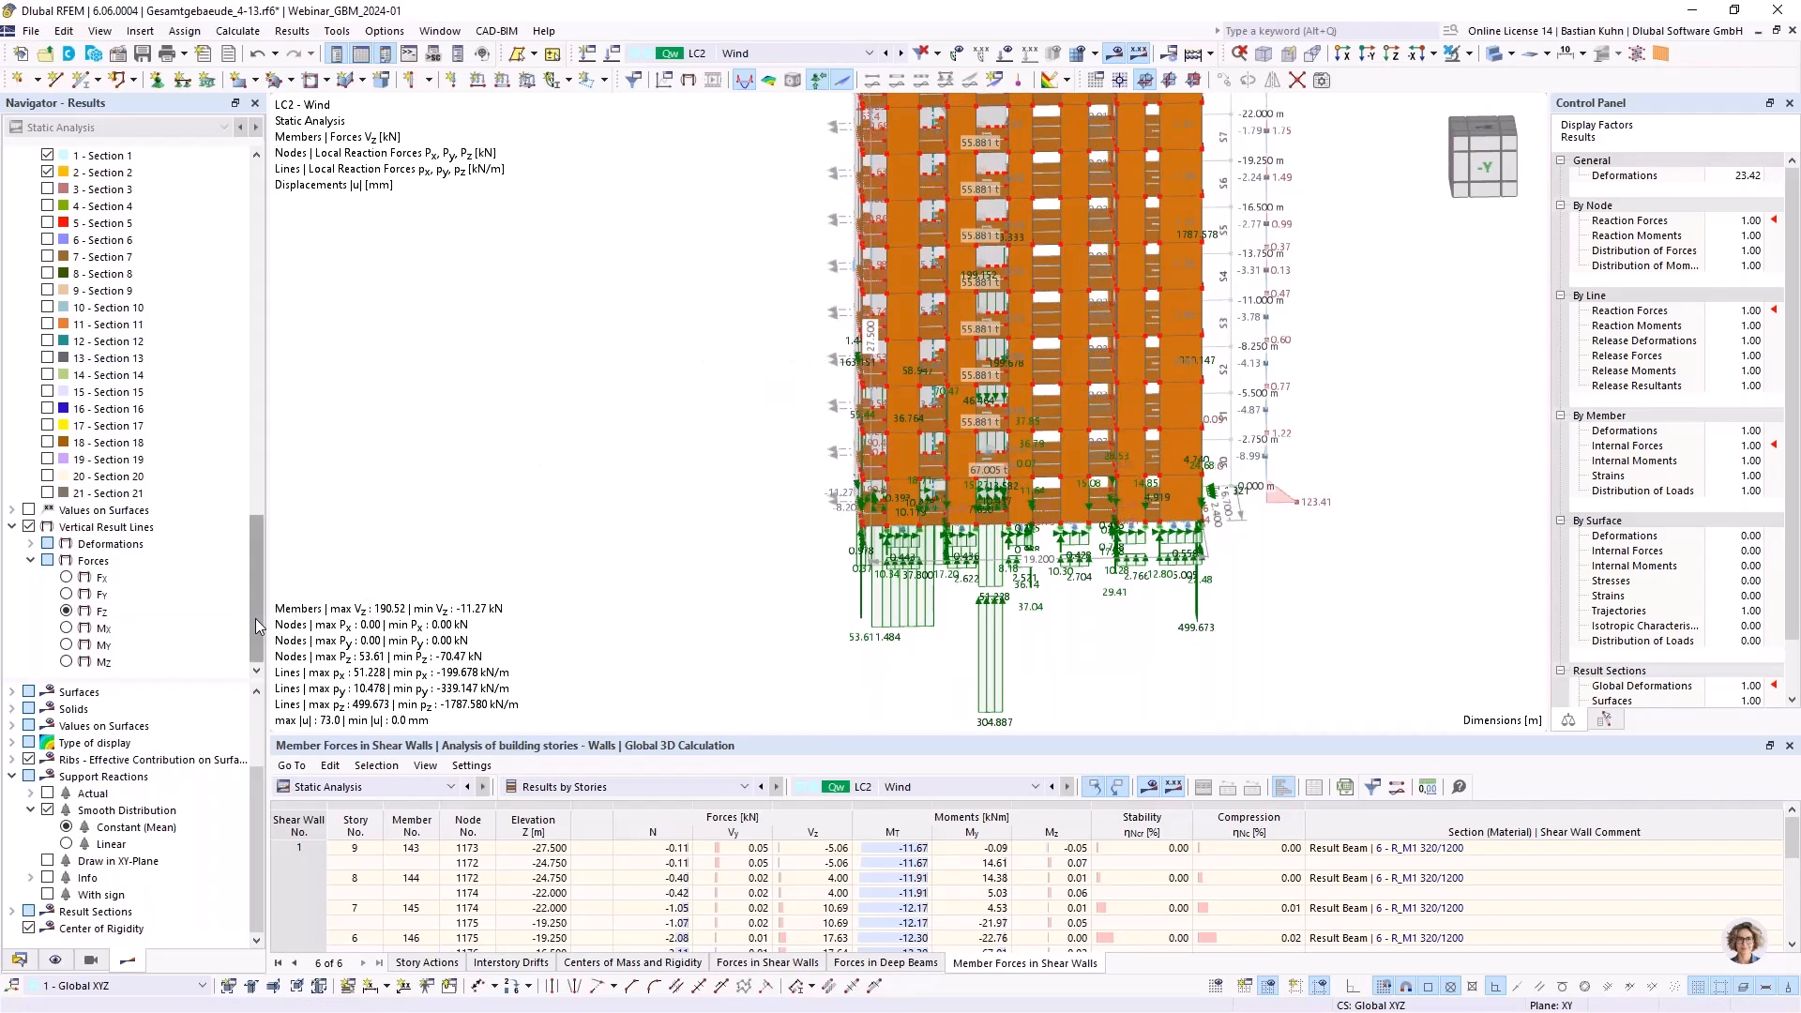
Turn on the surface results and display the basic internal force nxy
left_click_drag(255, 617, 250, 270)
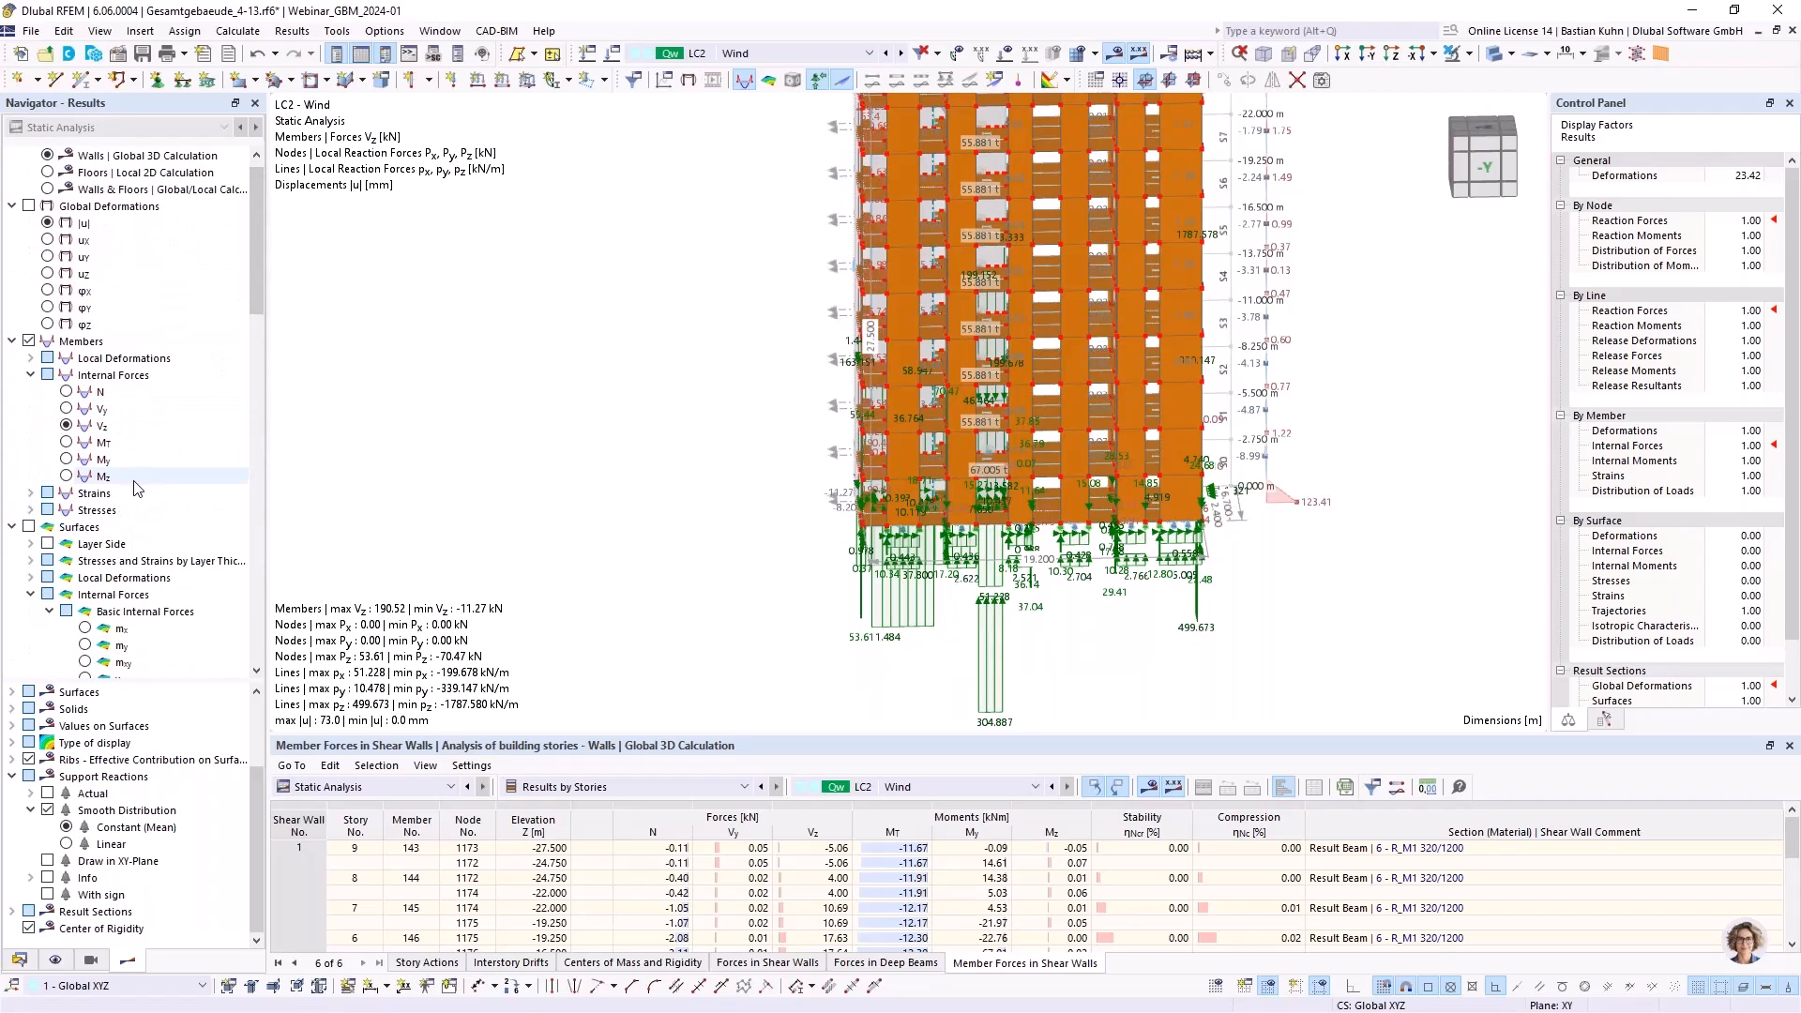
scroll(37, 366, "down", 3)
left_click(27, 357)
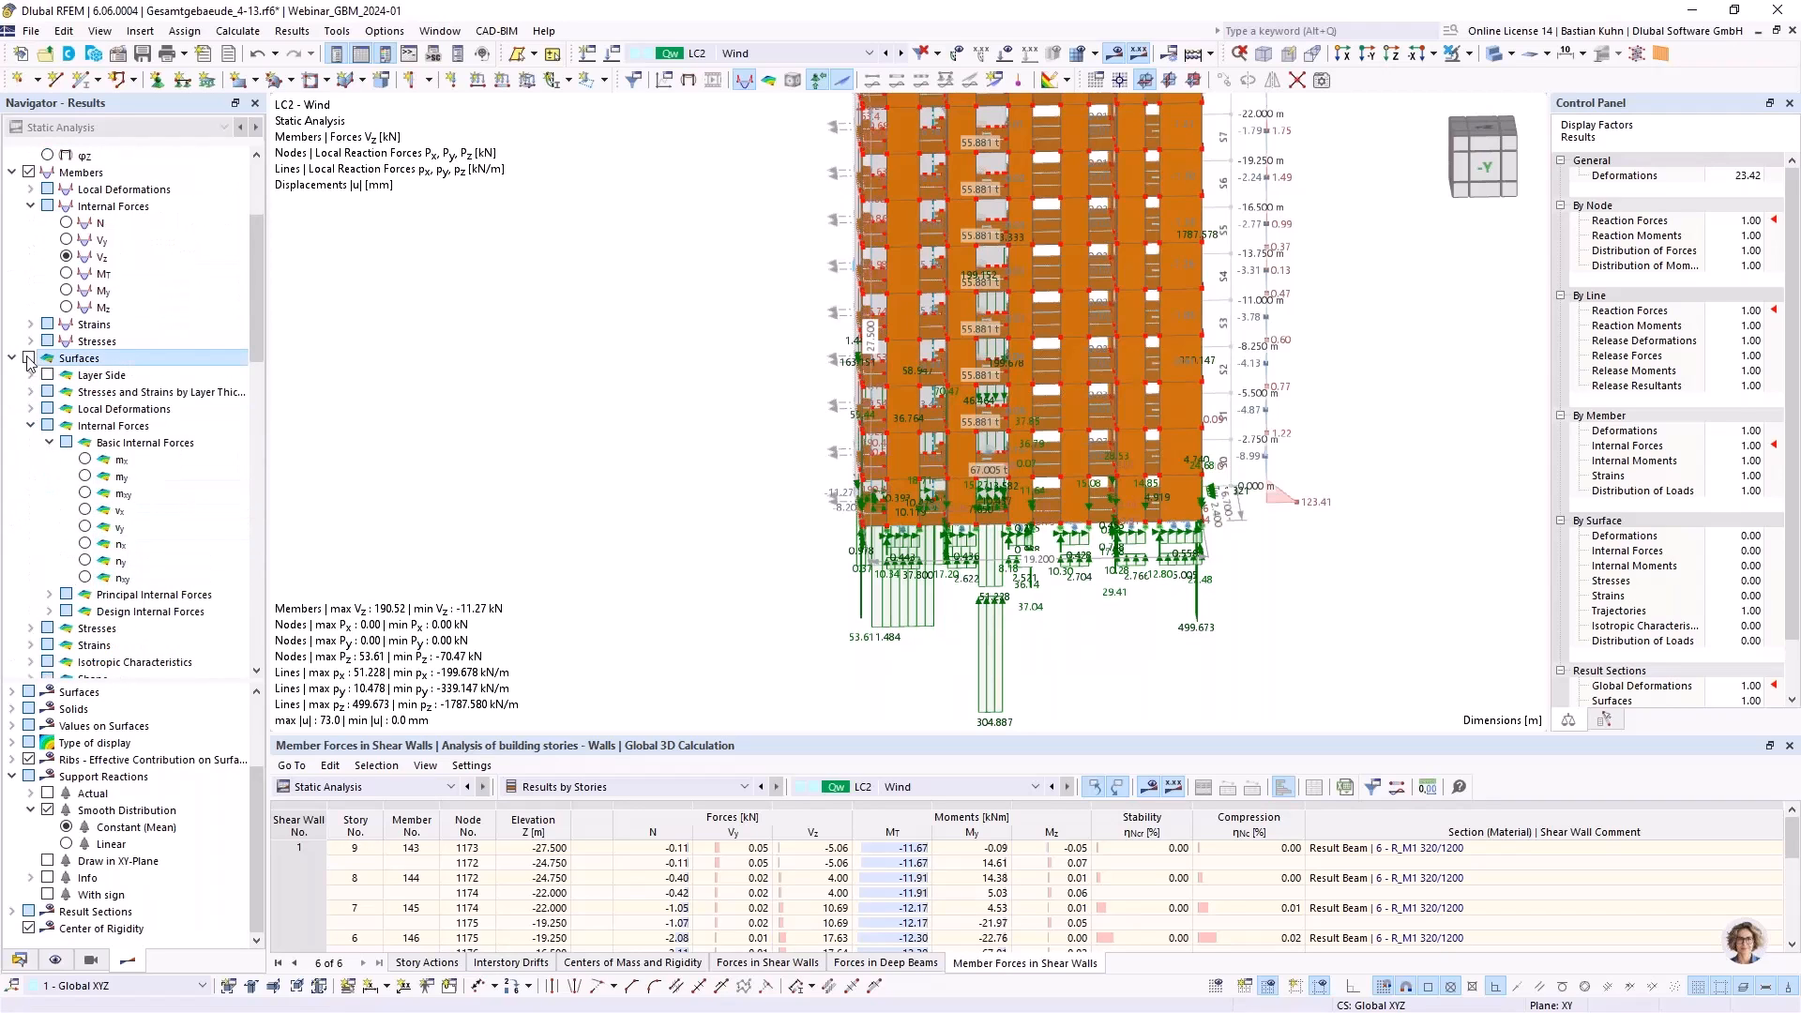
left_click(83, 578)
scroll(75, 413, "up", 4)
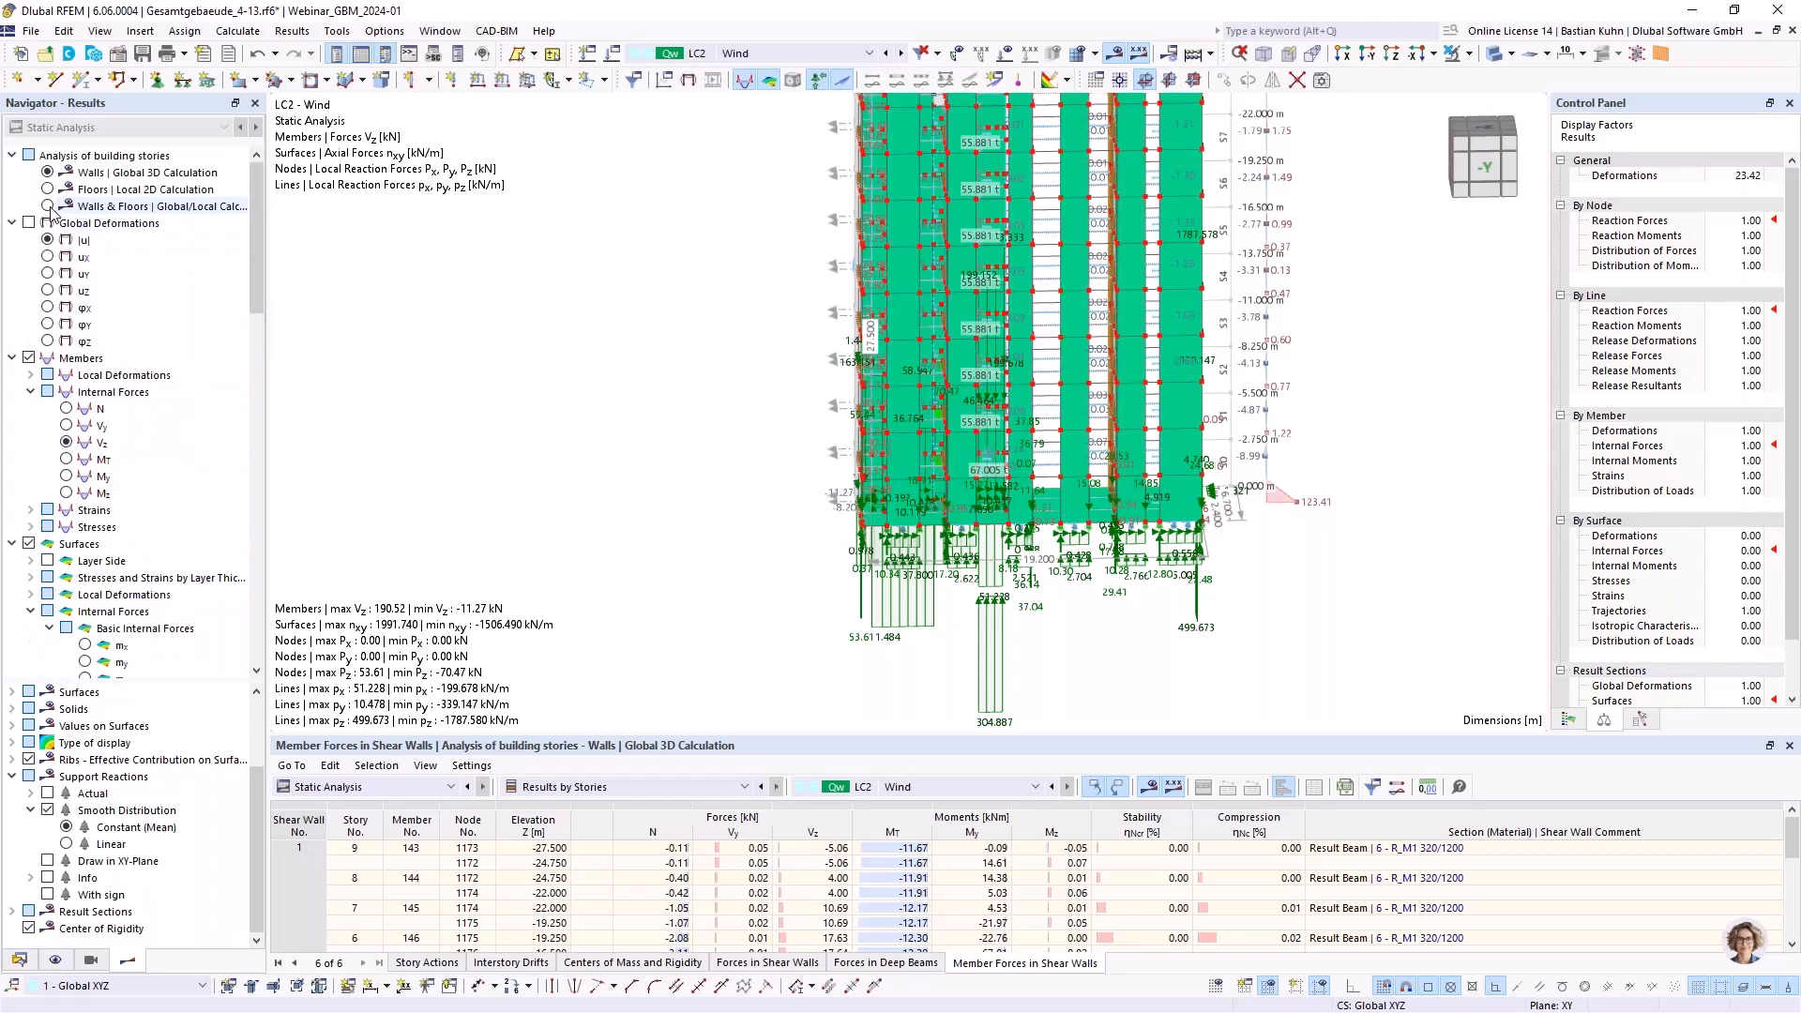
Isolate the end wall surfaces of the three lowest stories to view their nxy distribution
middle_click_drag(793, 331, 797, 413)
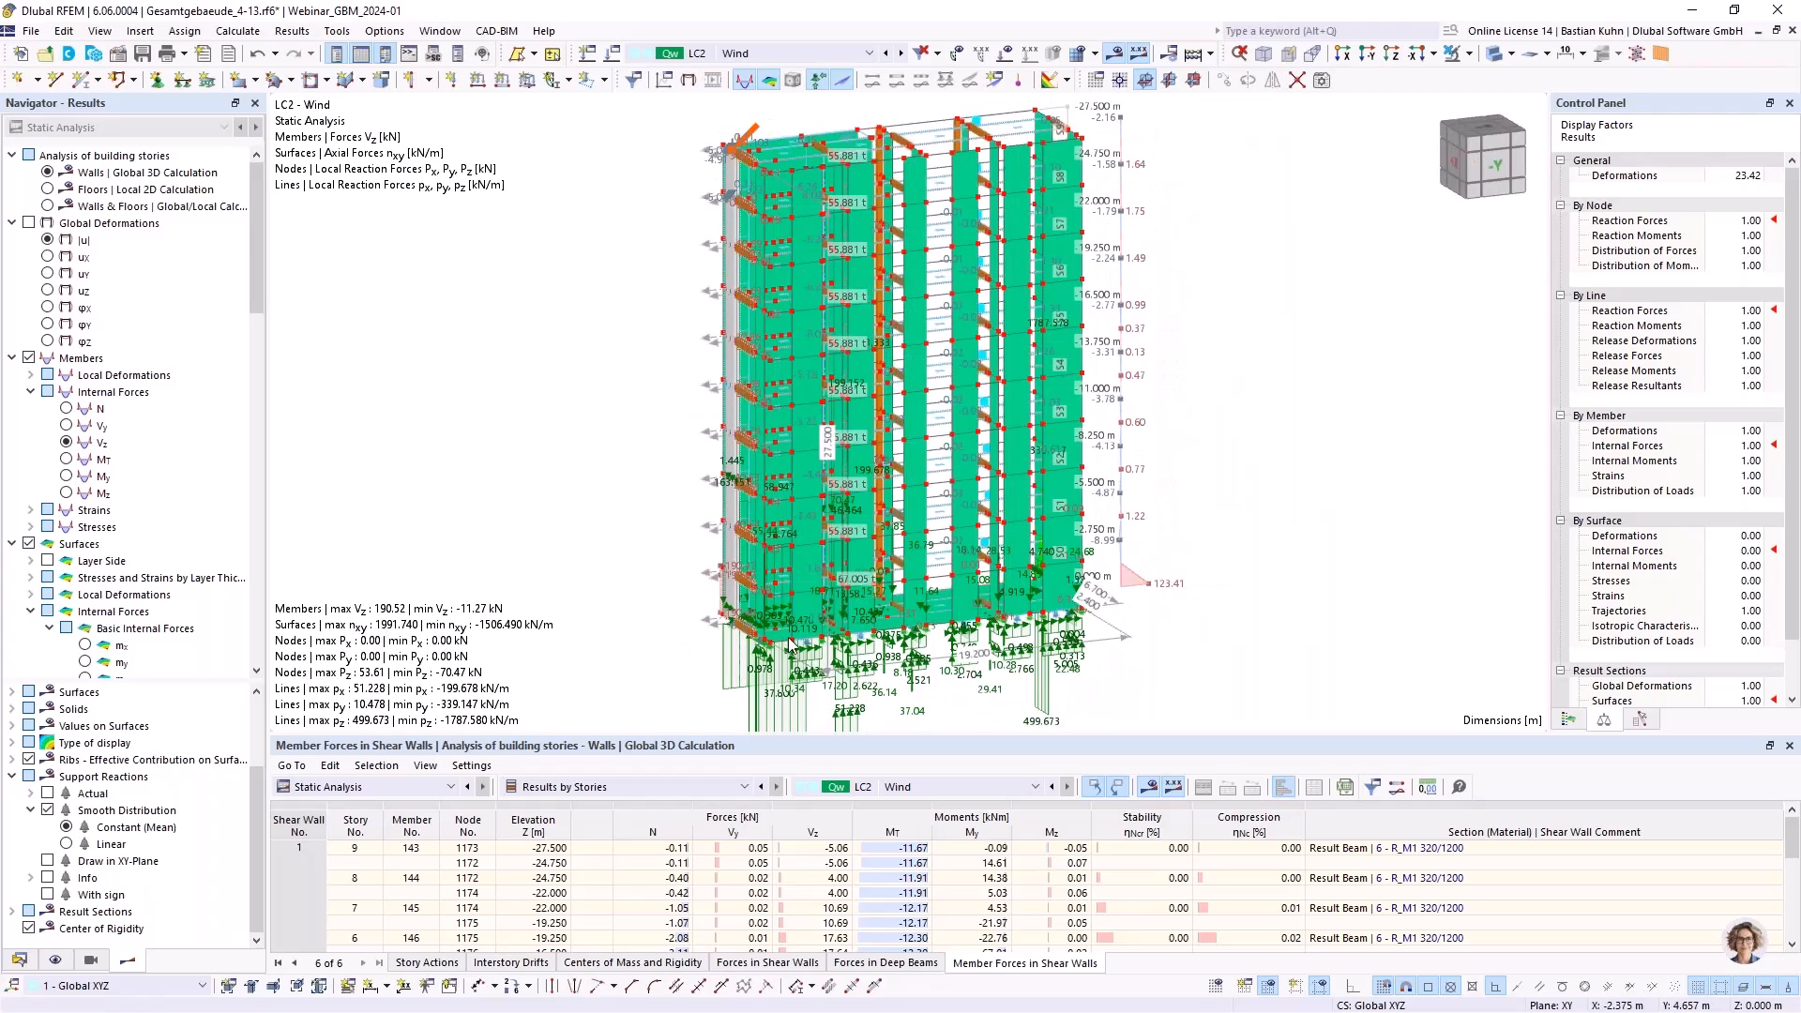
scroll(1038, 567, "up", 5)
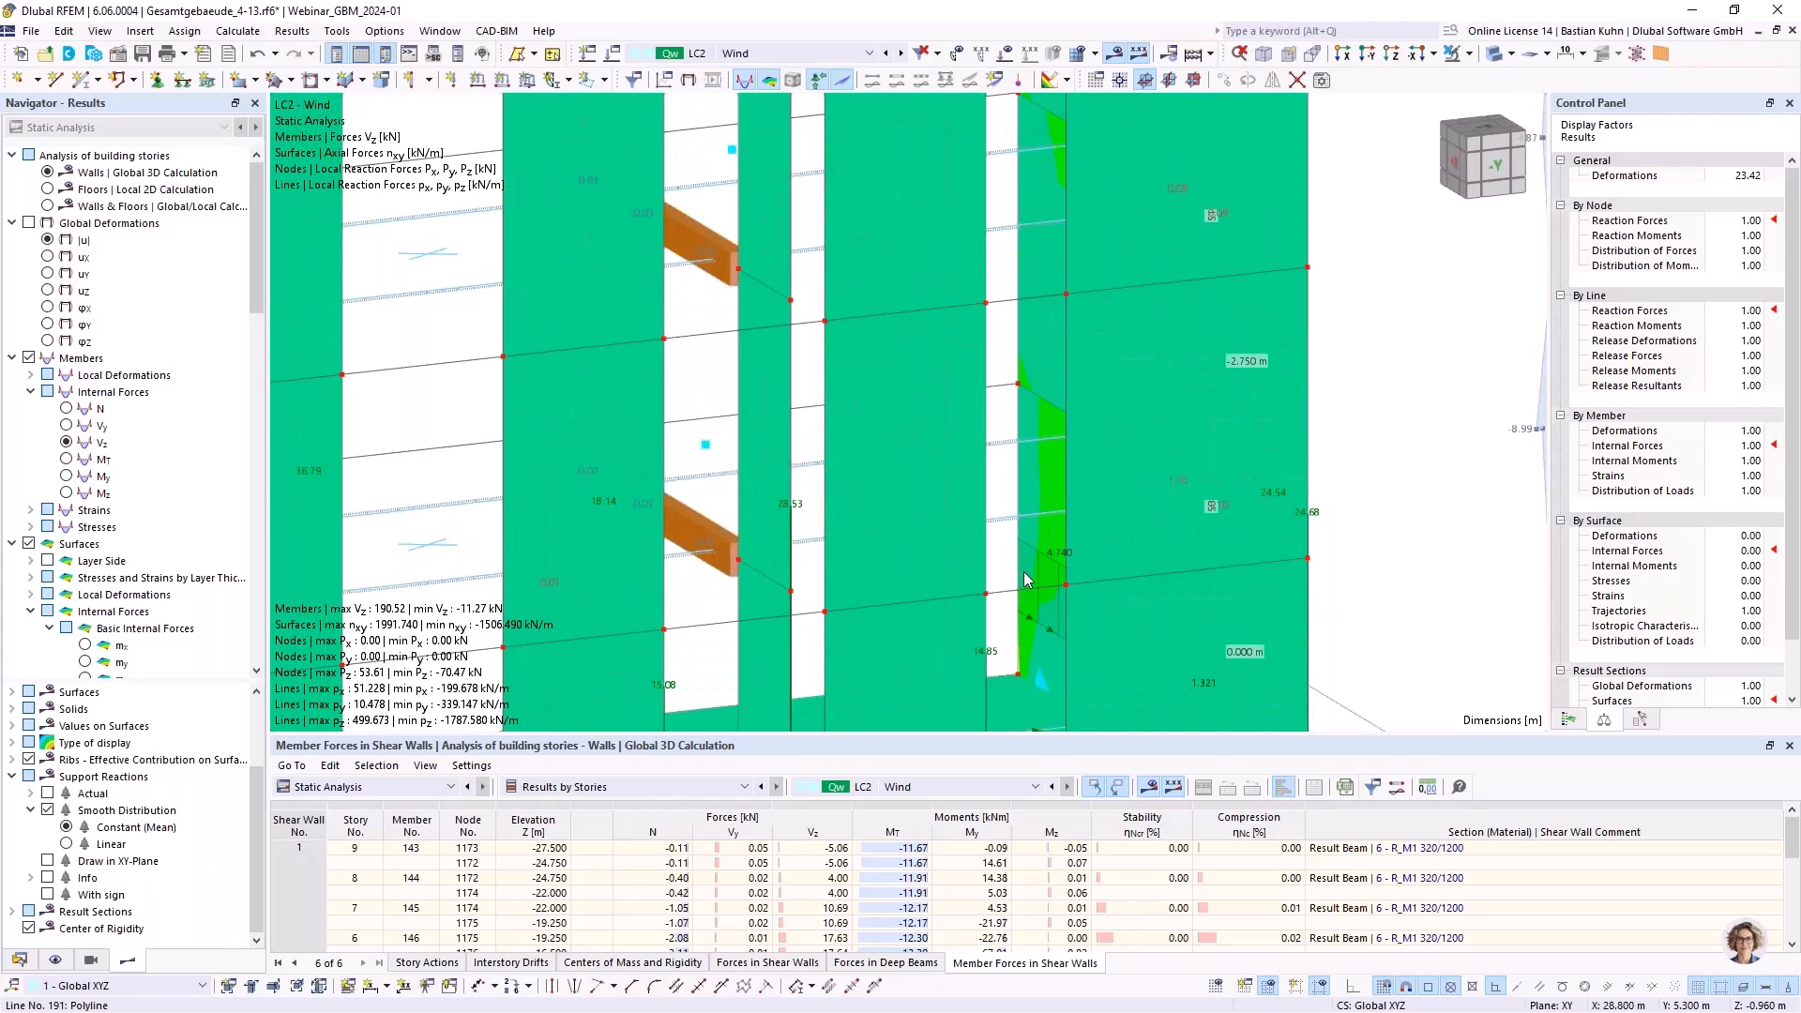
scroll(1034, 583, "down", 1)
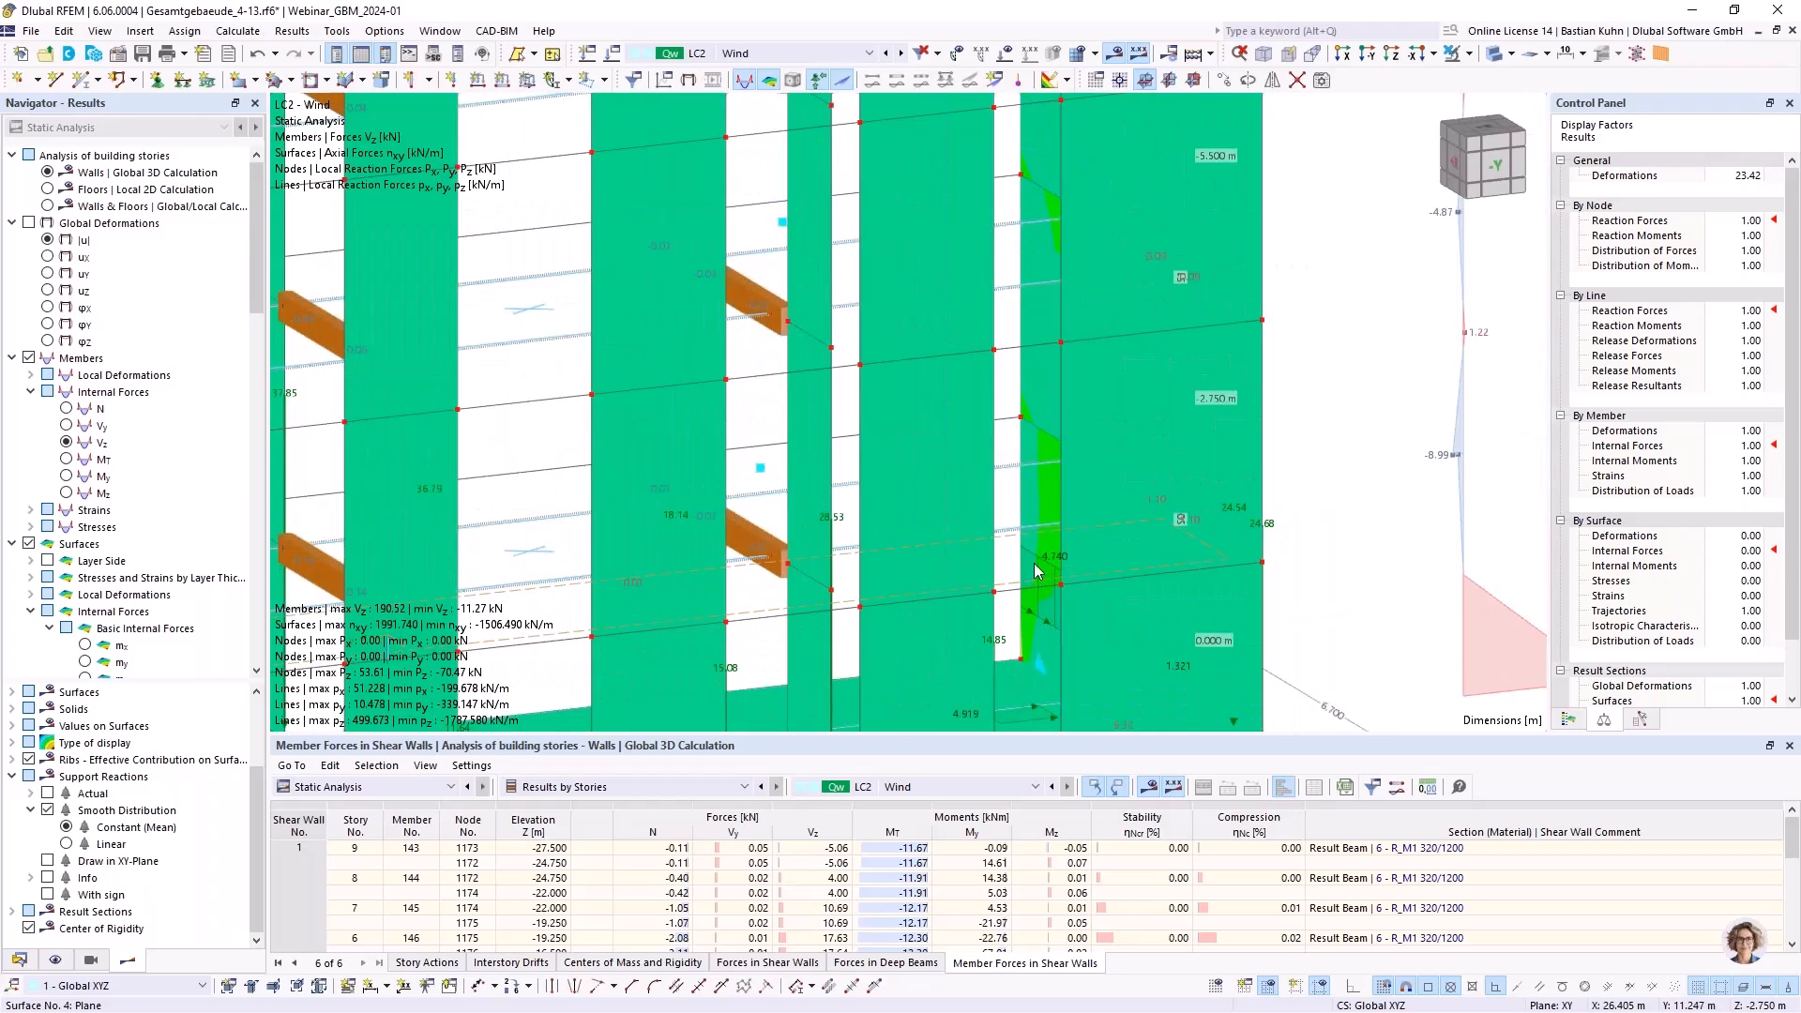
middle_click_drag(1033, 497, 715, 376)
scroll(1192, 485, "up", 1)
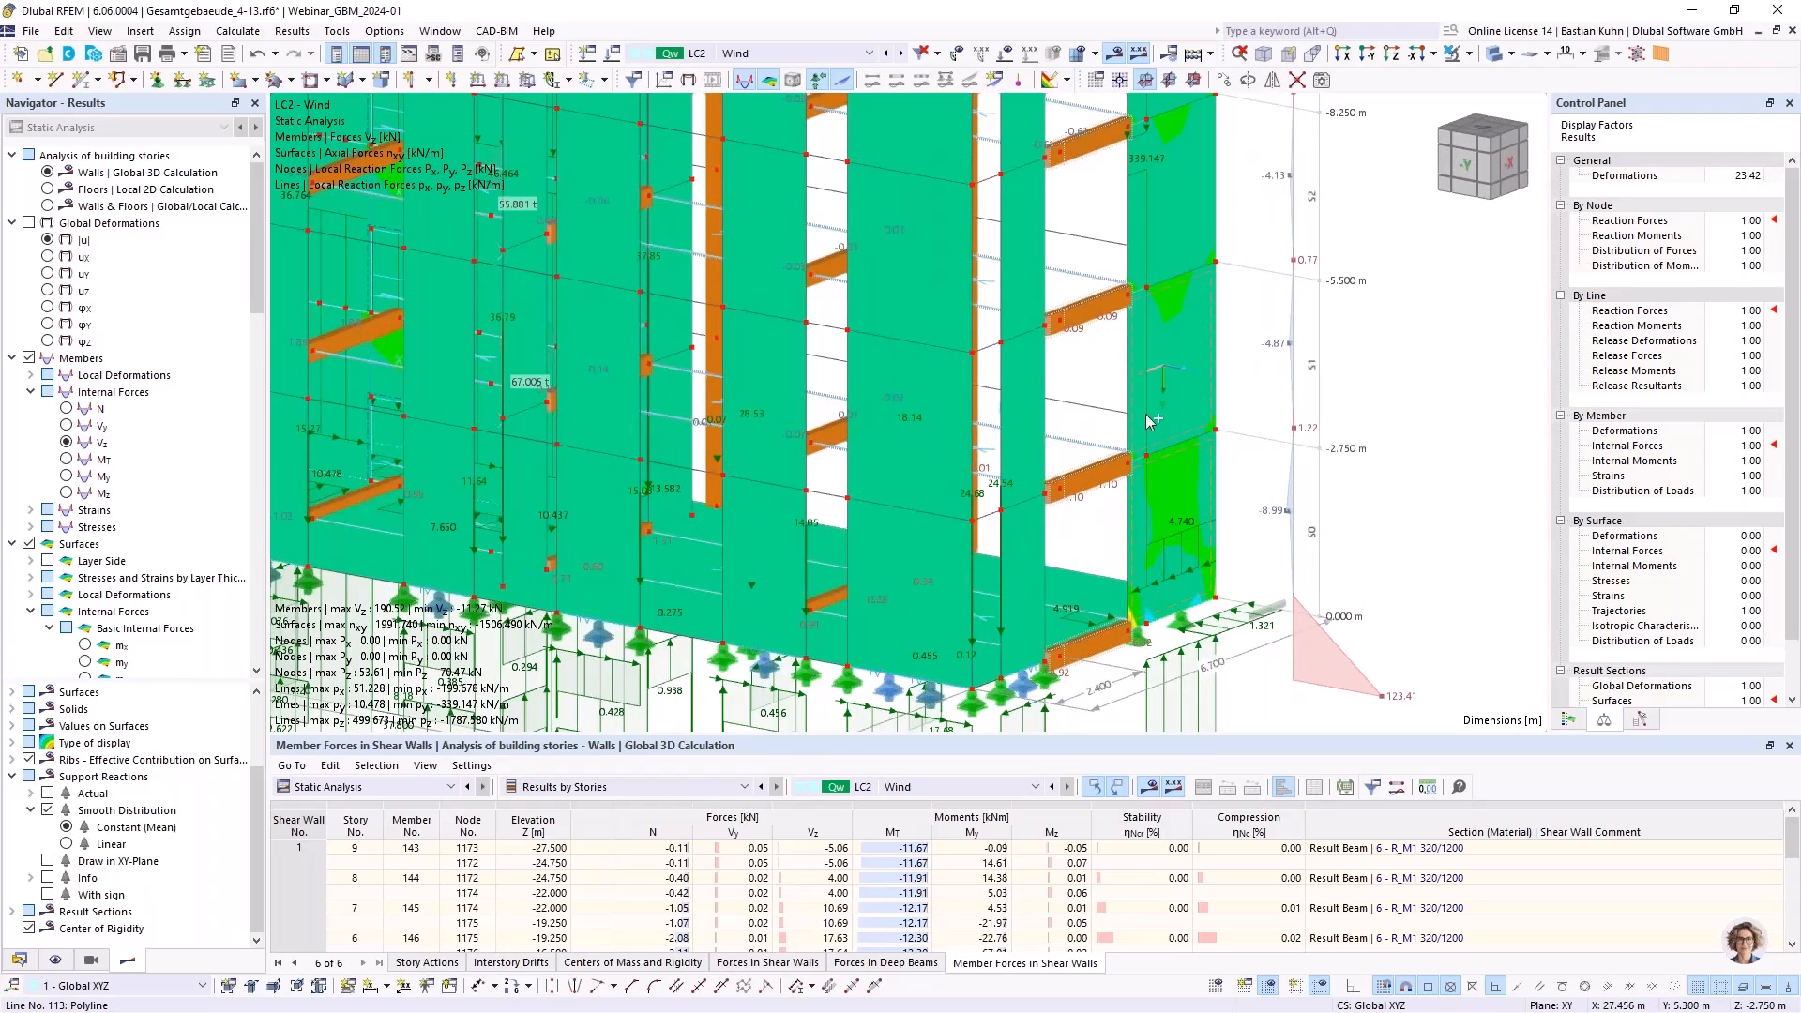
scroll(1152, 416, "down", 1)
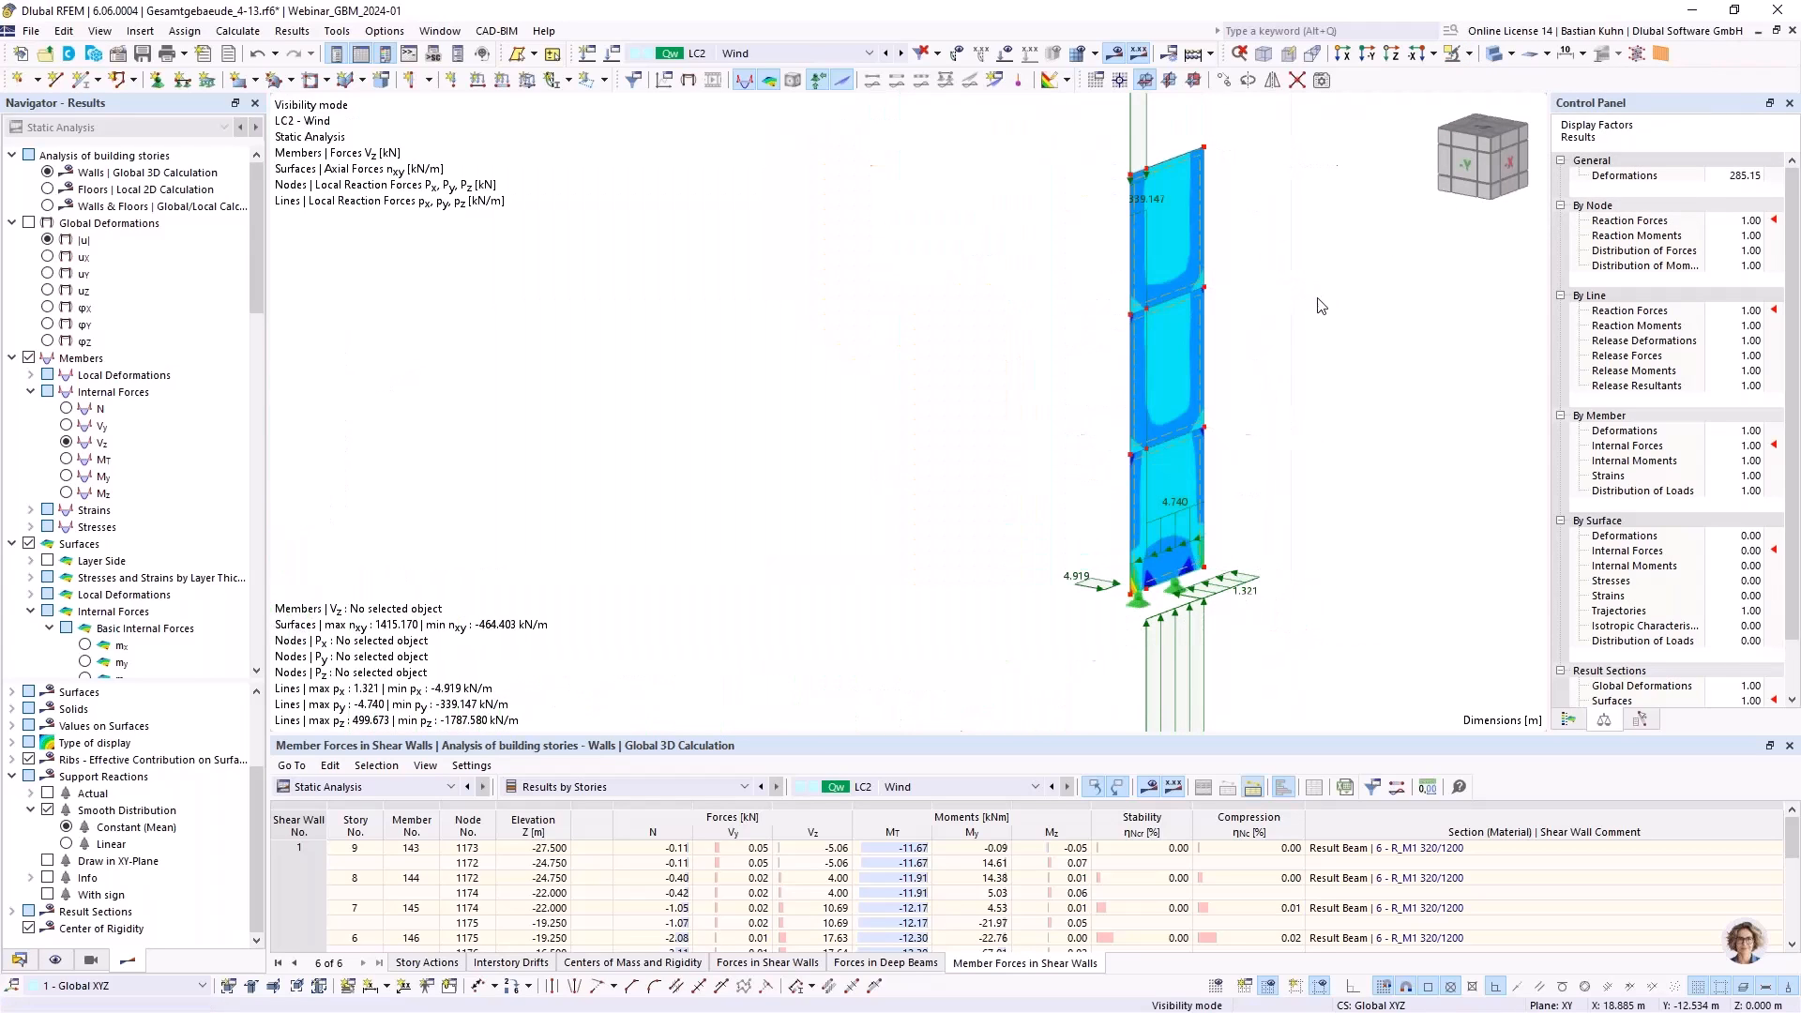
Open the properties of the isolated wall's lowest-story surface, review its thickness and material, and close without changes
scroll(1213, 493, "up", 3)
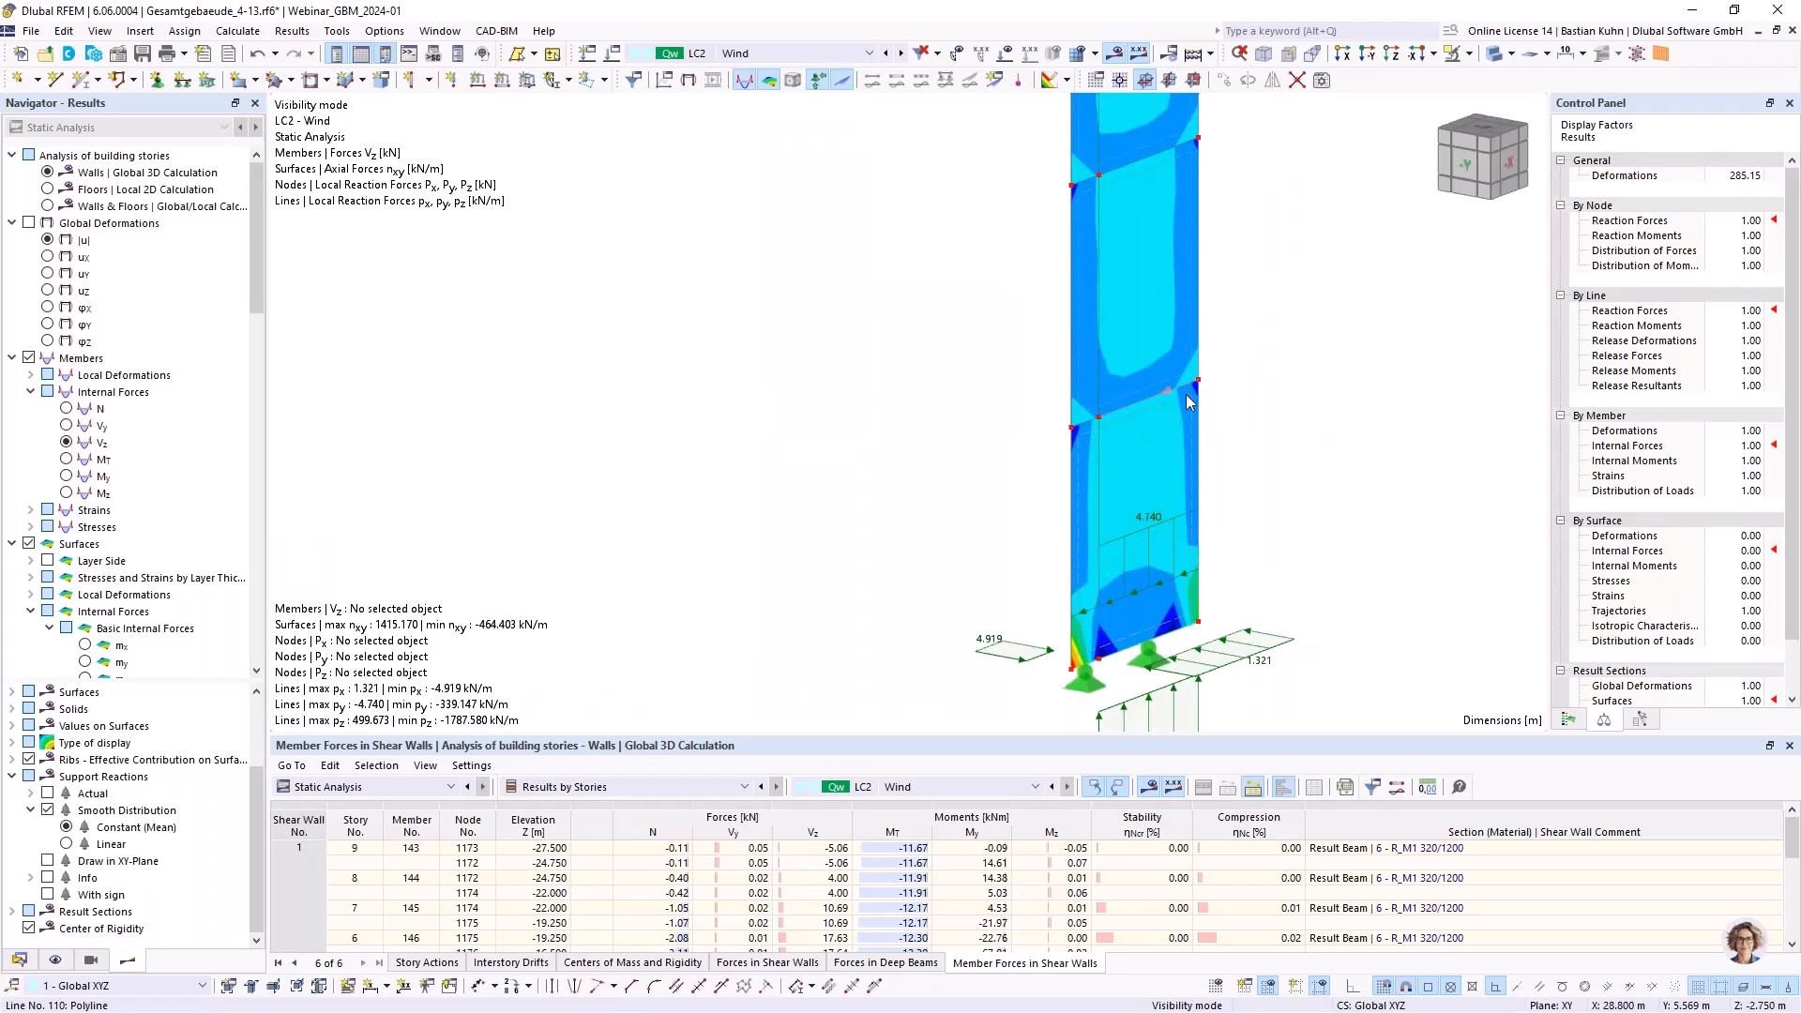
mouse_move(1156, 417)
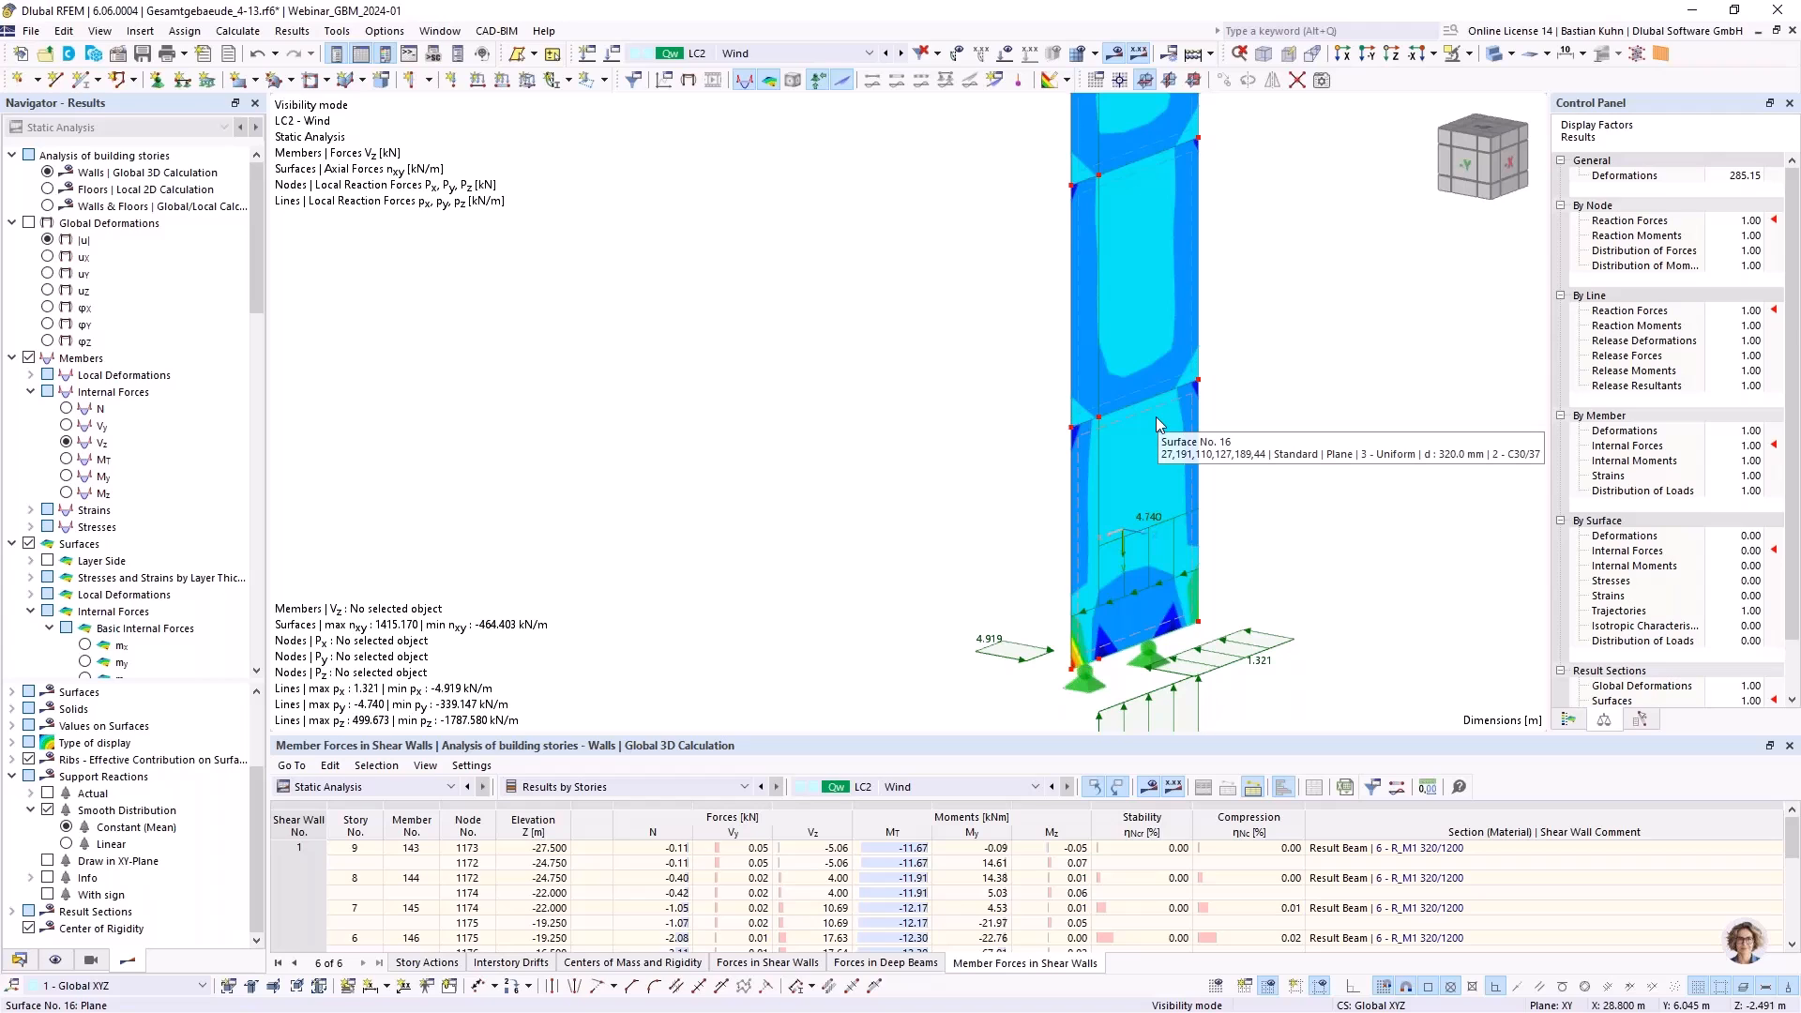
double_click(1156, 417)
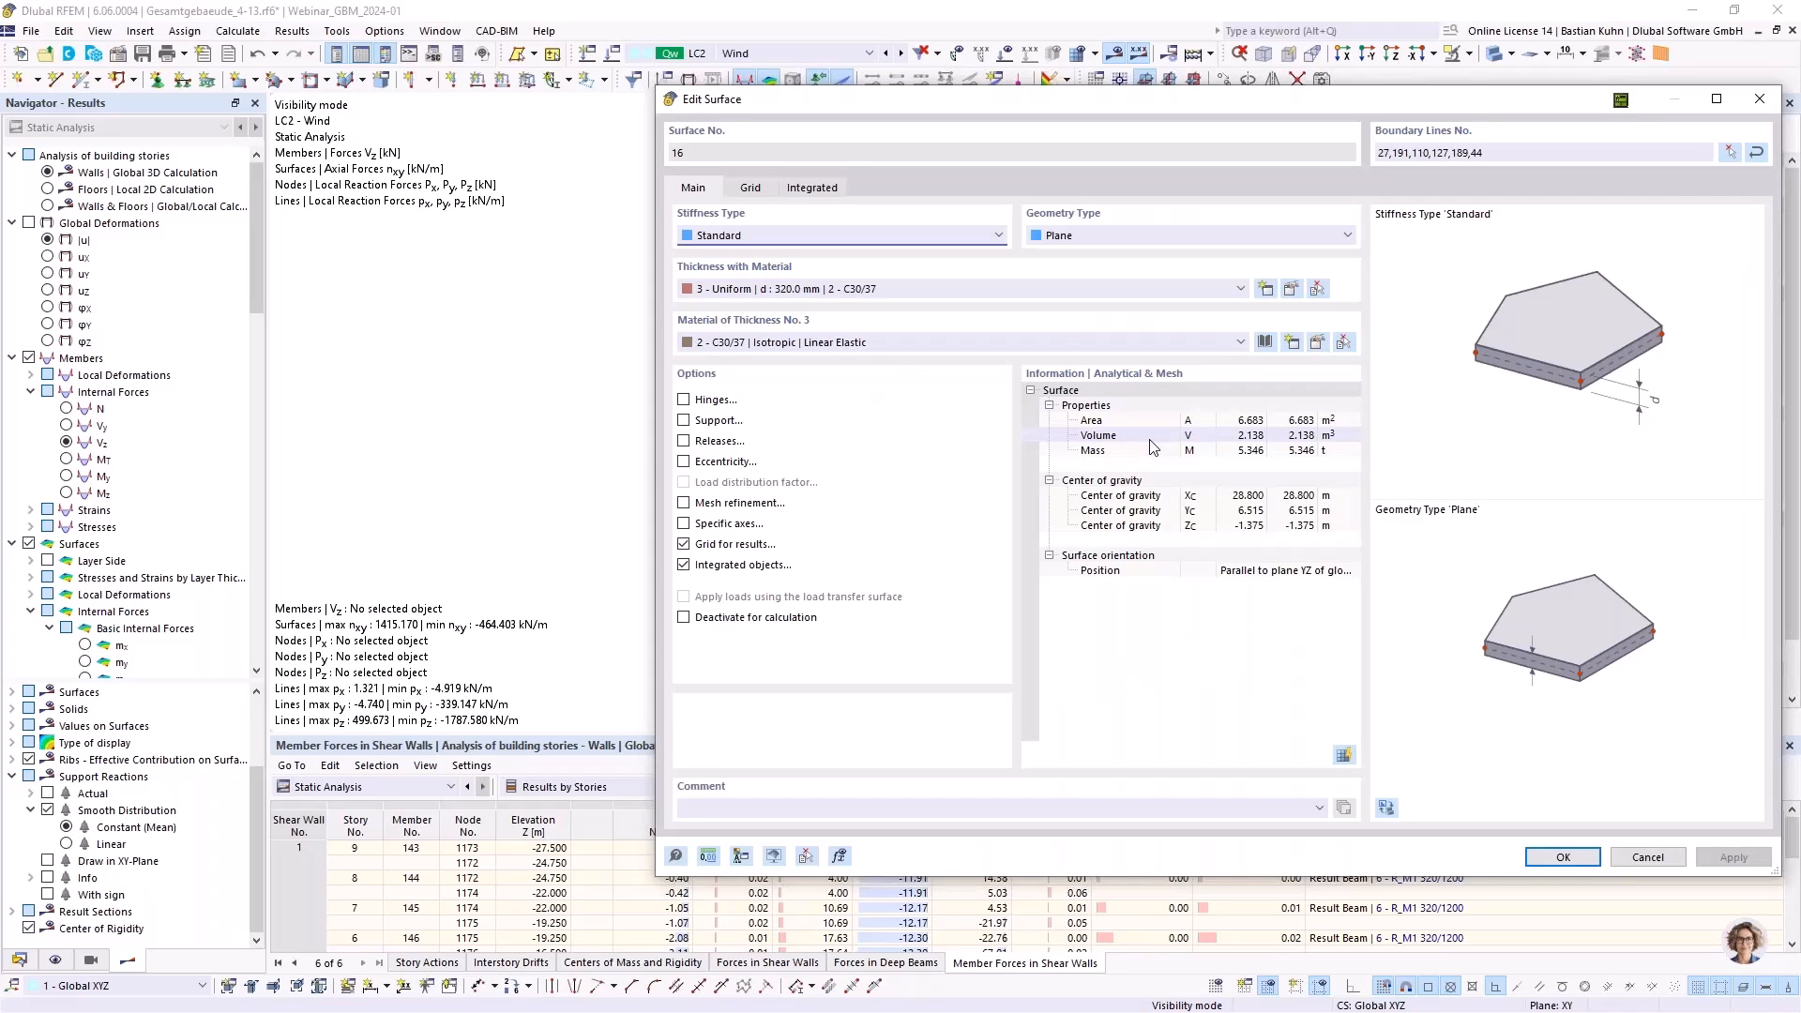
left_click(1760, 98)
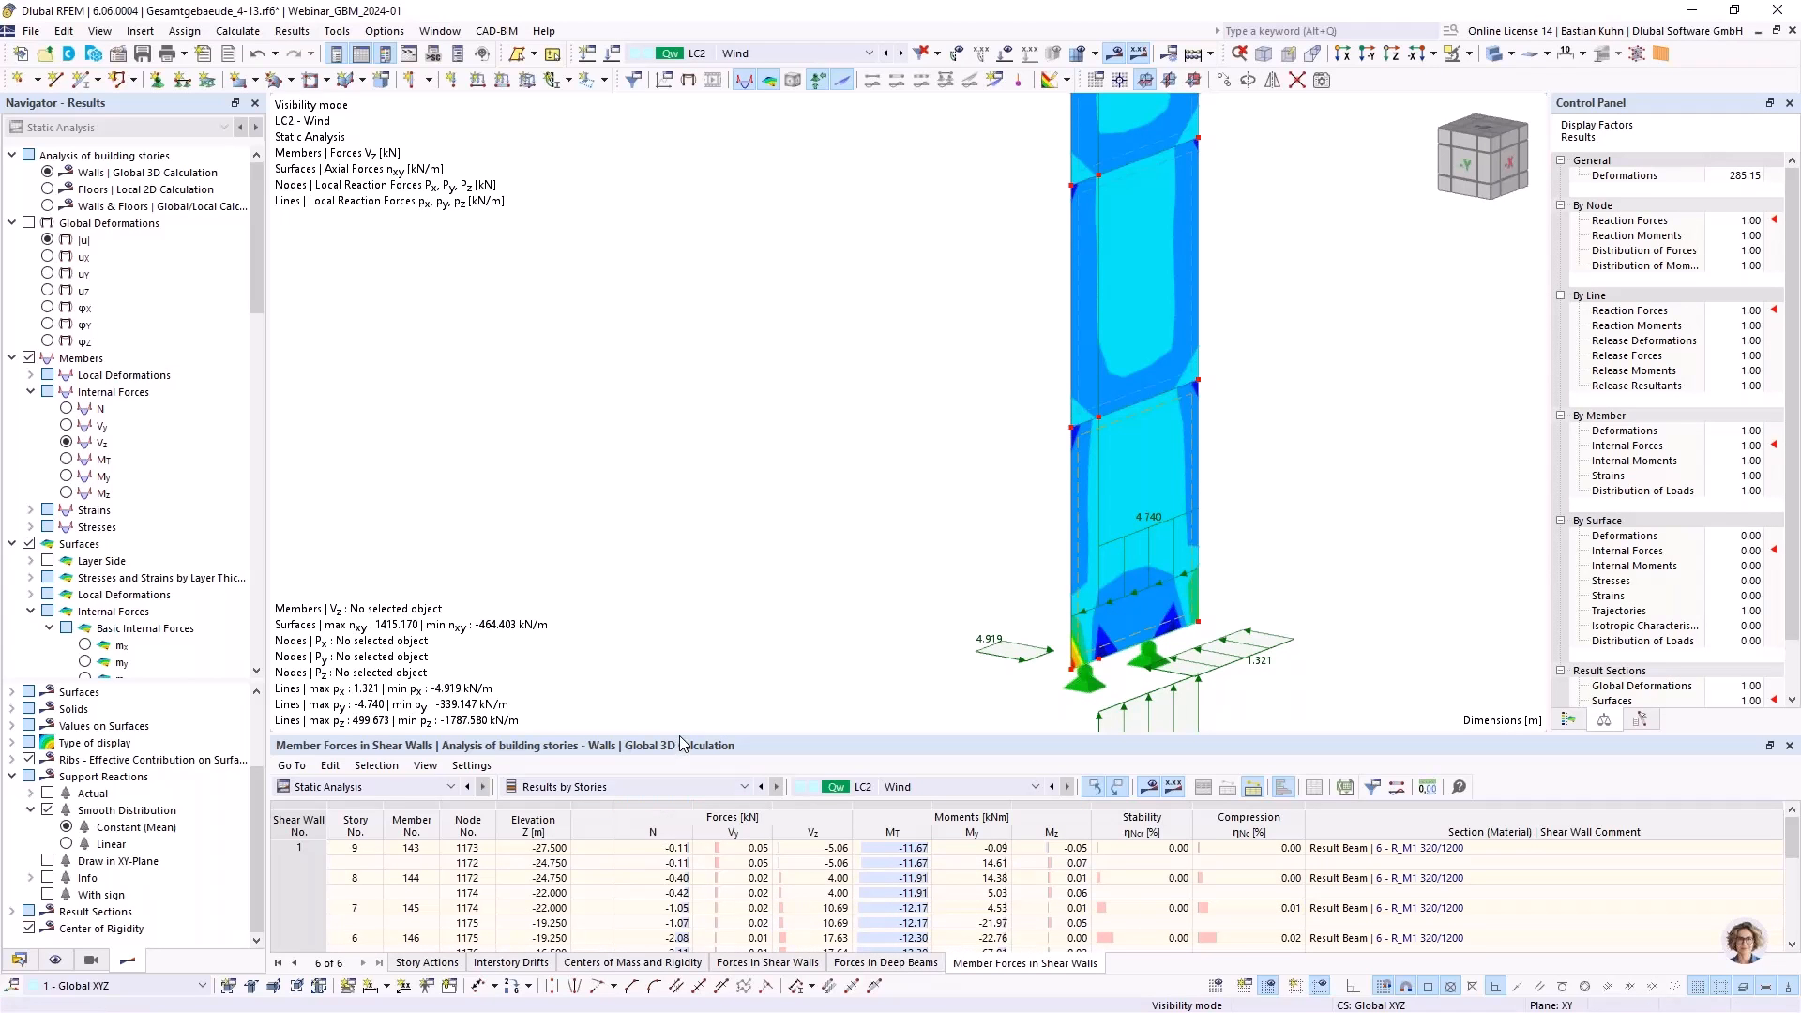
Enlarge the Member Forces in Shear Walls table, examine the wind shear forces Vz by story, and shrink the table again
left_click_drag(679, 736, 675, 403)
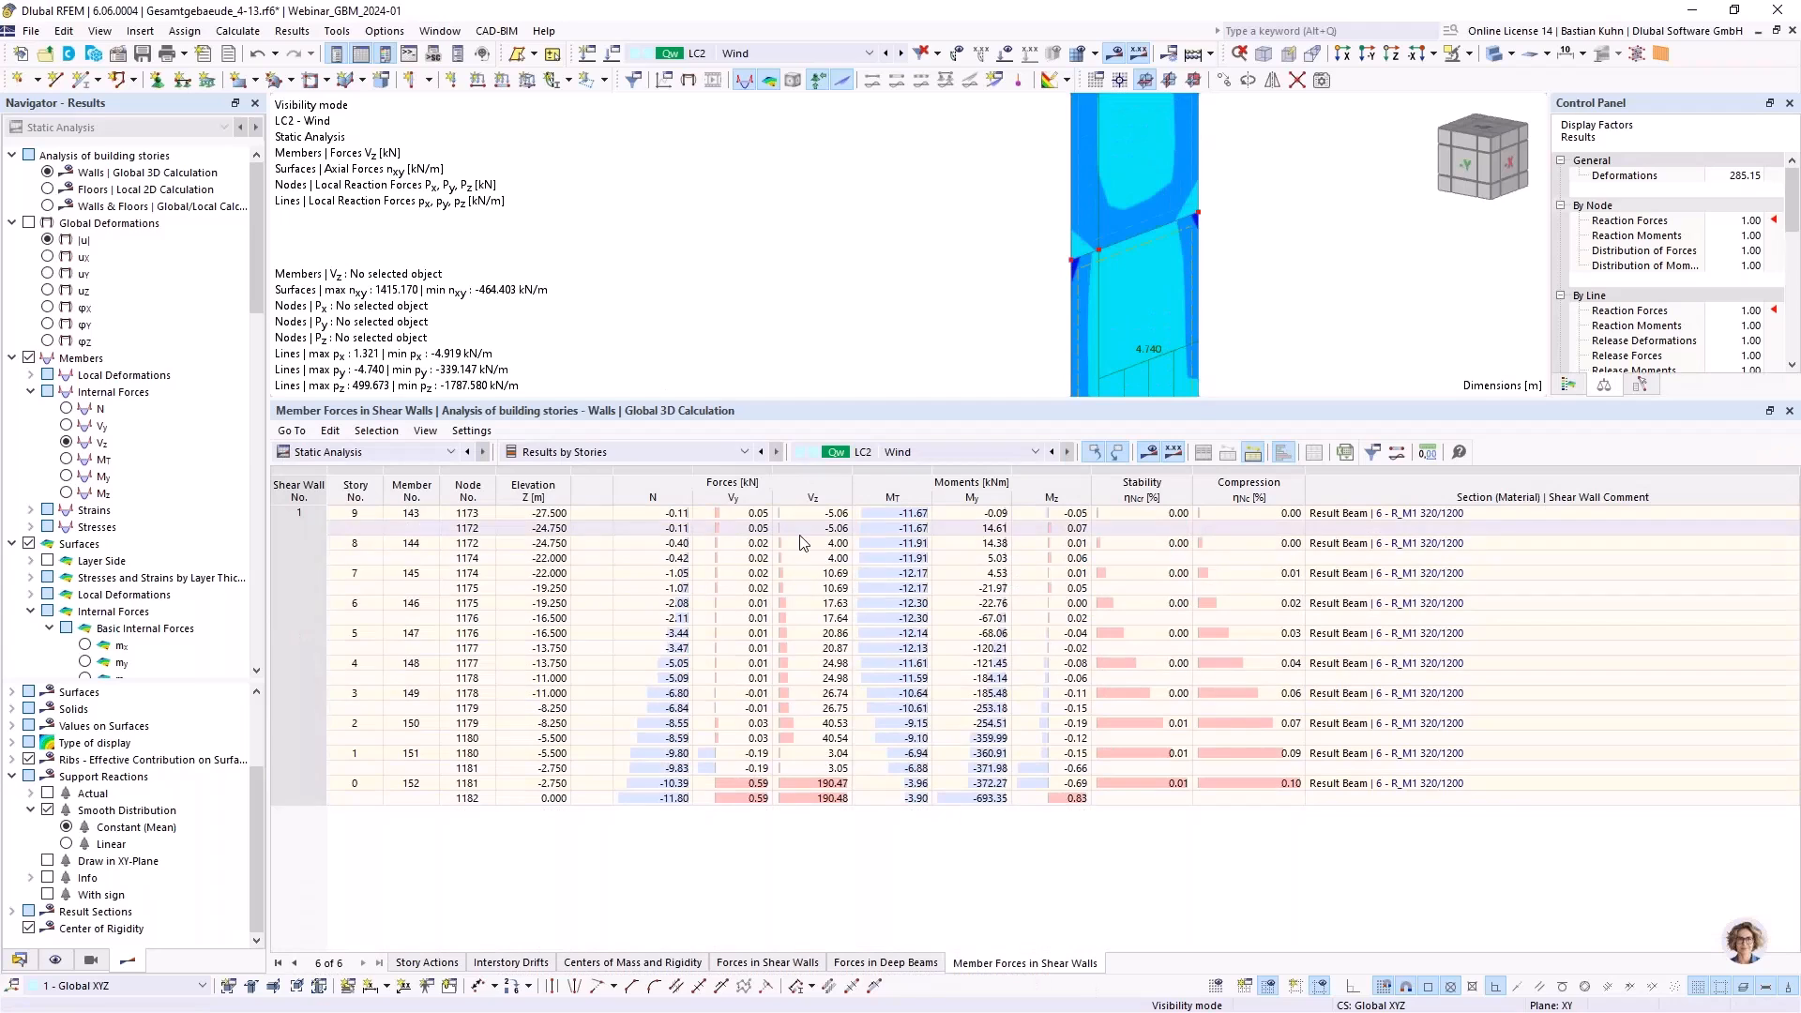
left_click(741, 767)
left_click(808, 708)
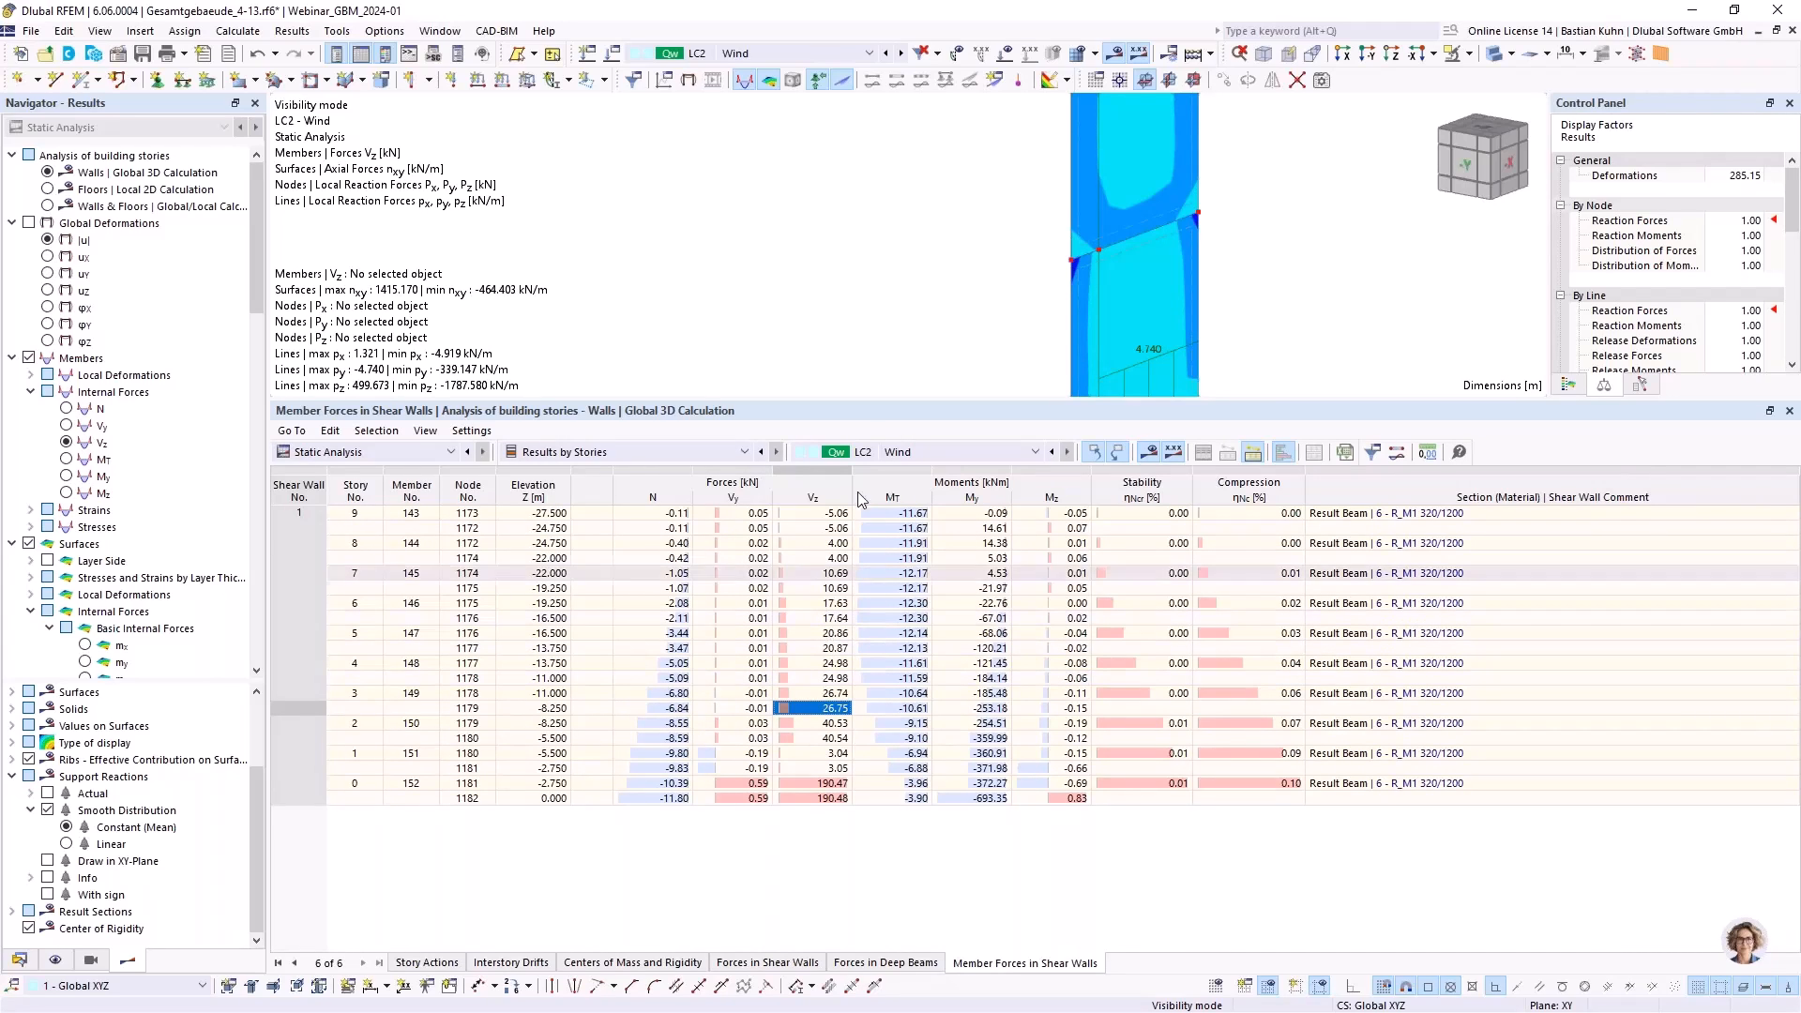
left_click_drag(875, 400, 875, 728)
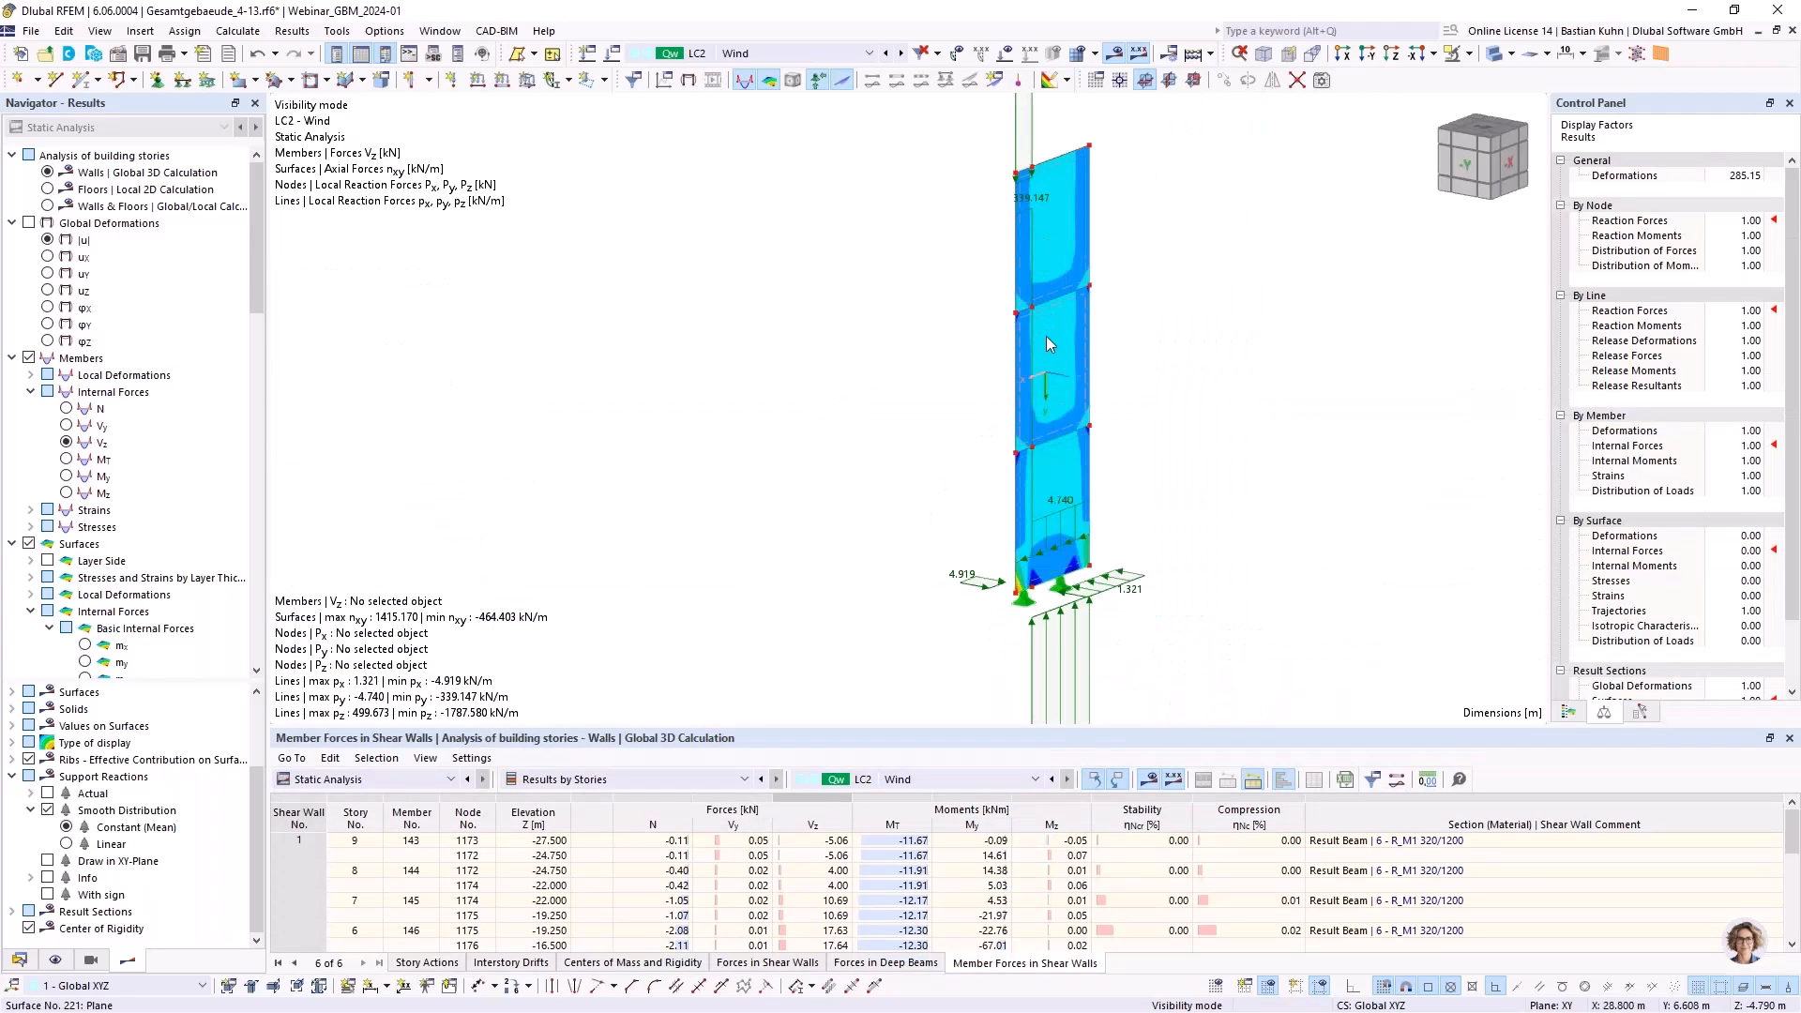
Cancel the visibility mode to display the whole building again
mouse_move(1047, 338)
left_click(1193, 80)
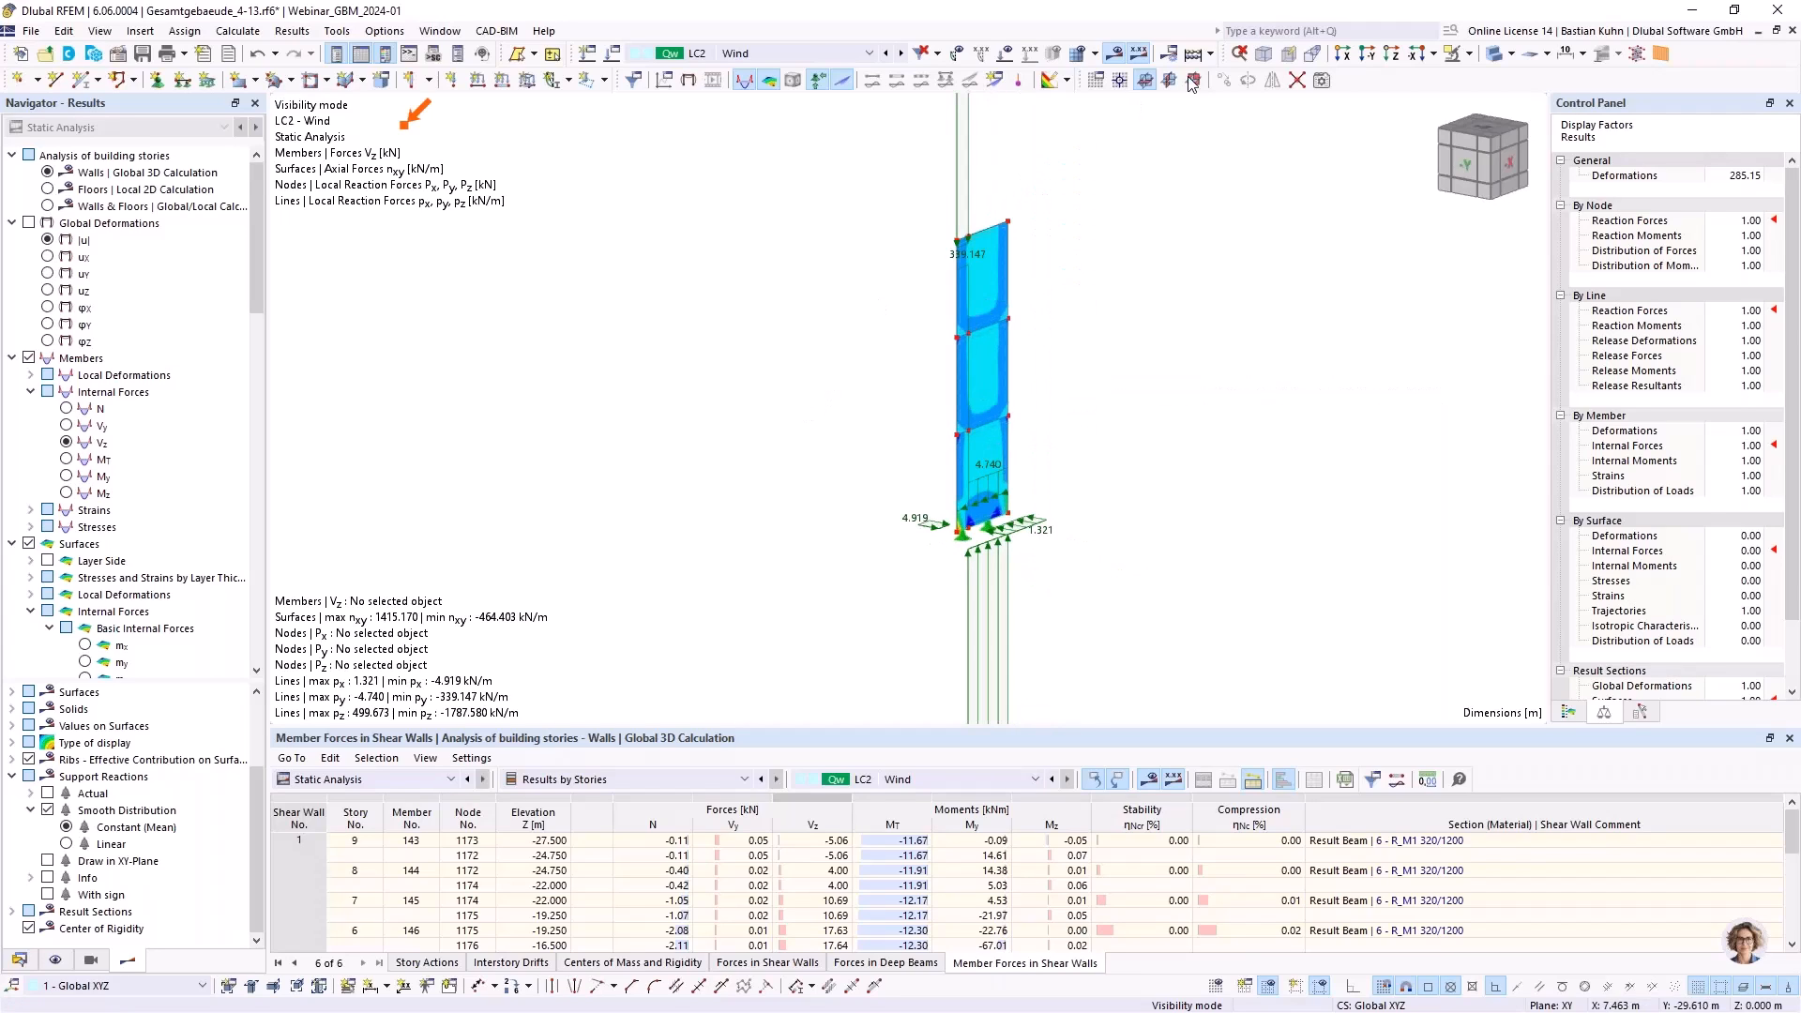
left_click(1469, 54)
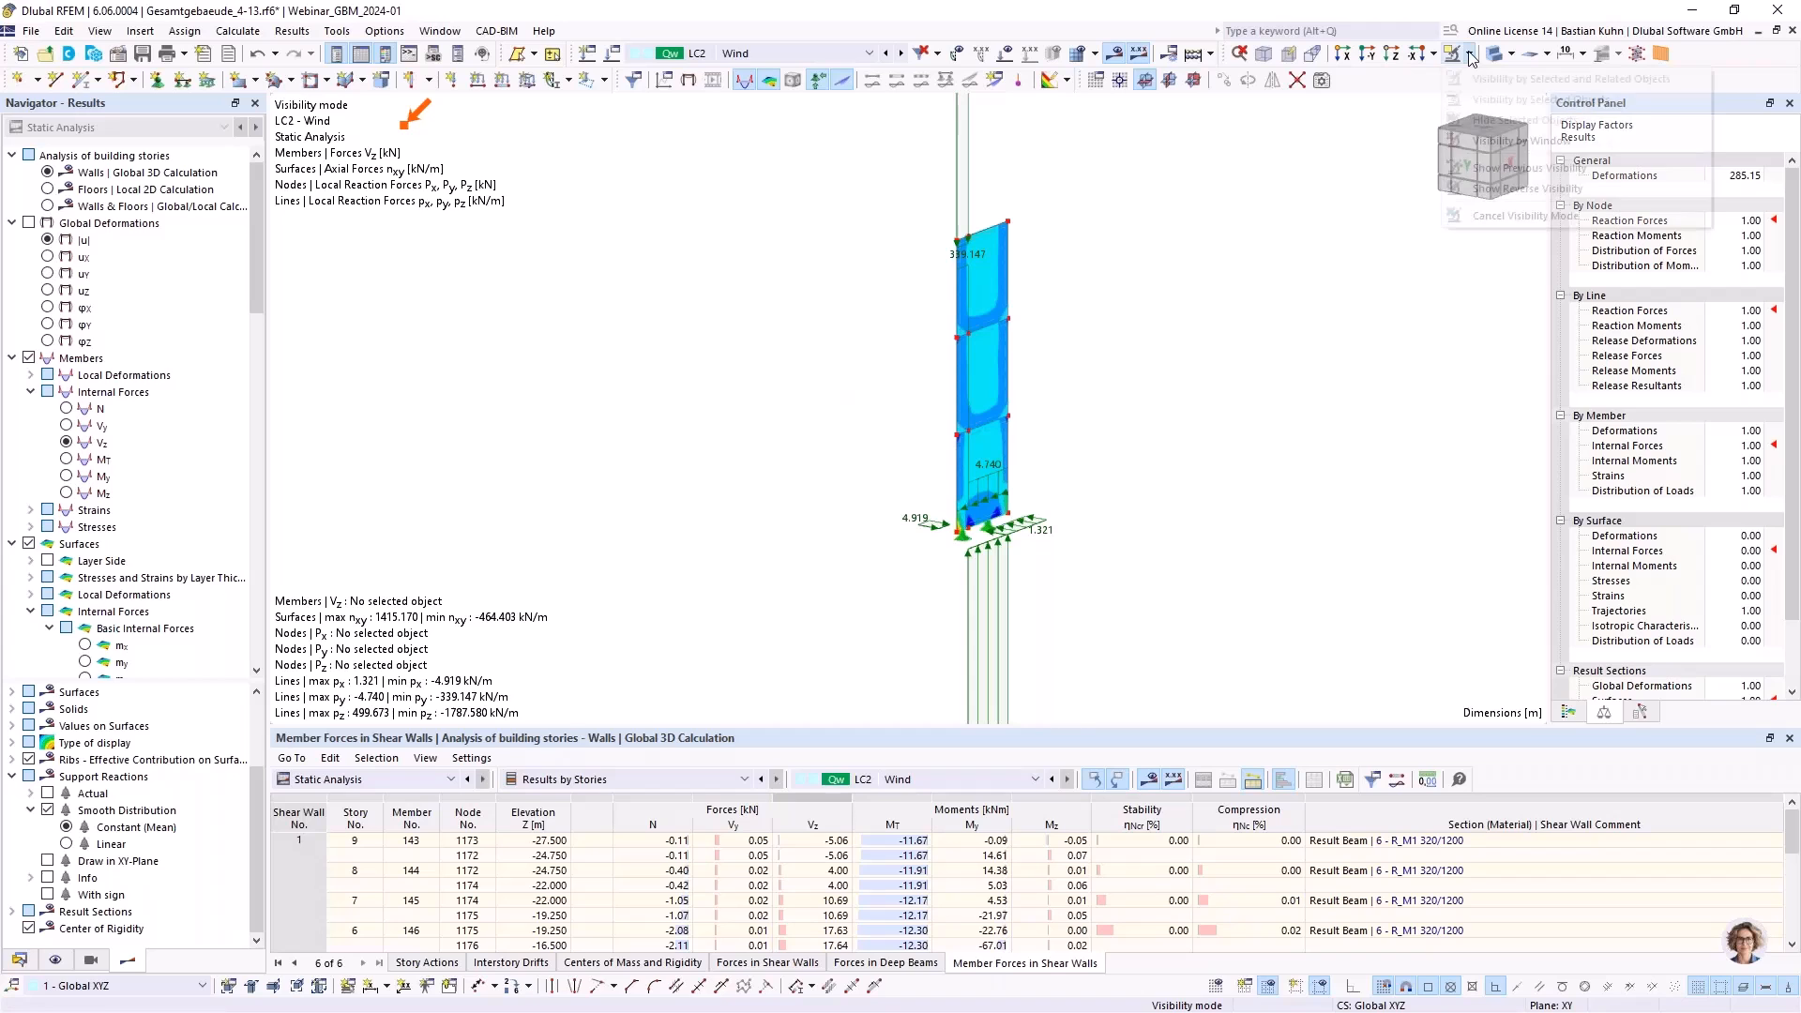
left_click(1487, 216)
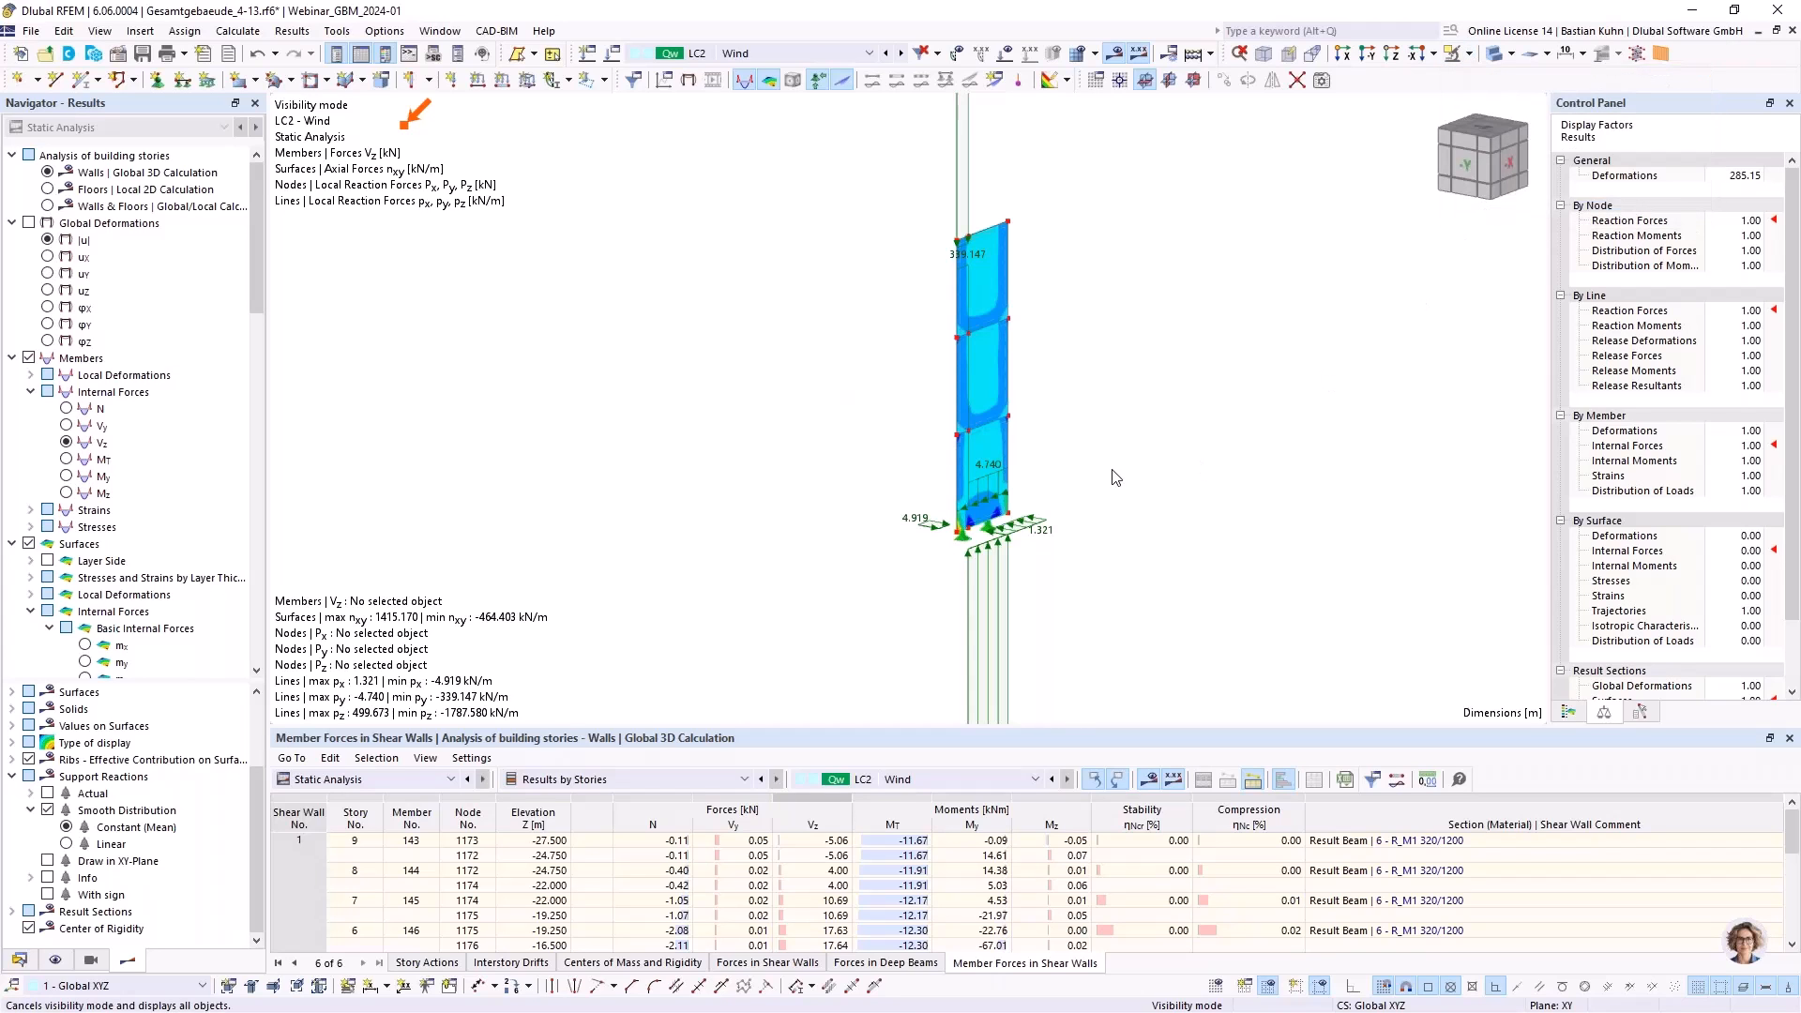
scroll(1136, 486, "down", 5)
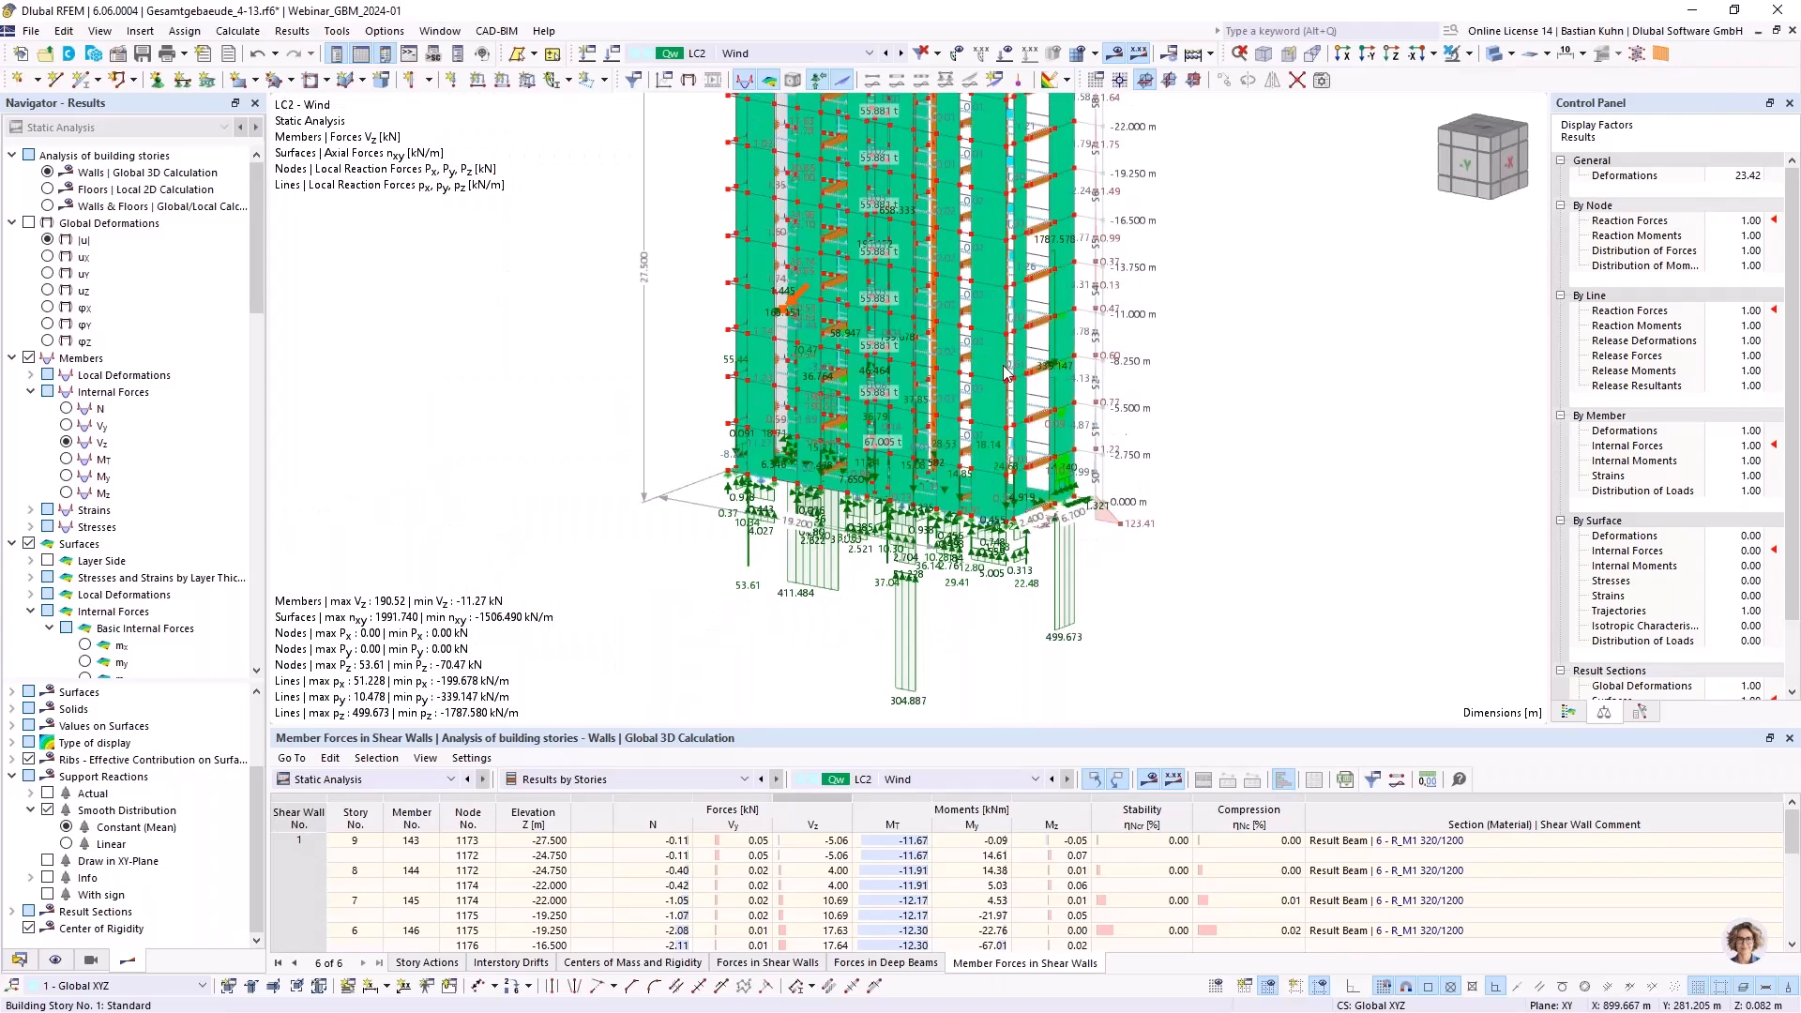
middle_click_drag(995, 544, 995, 690)
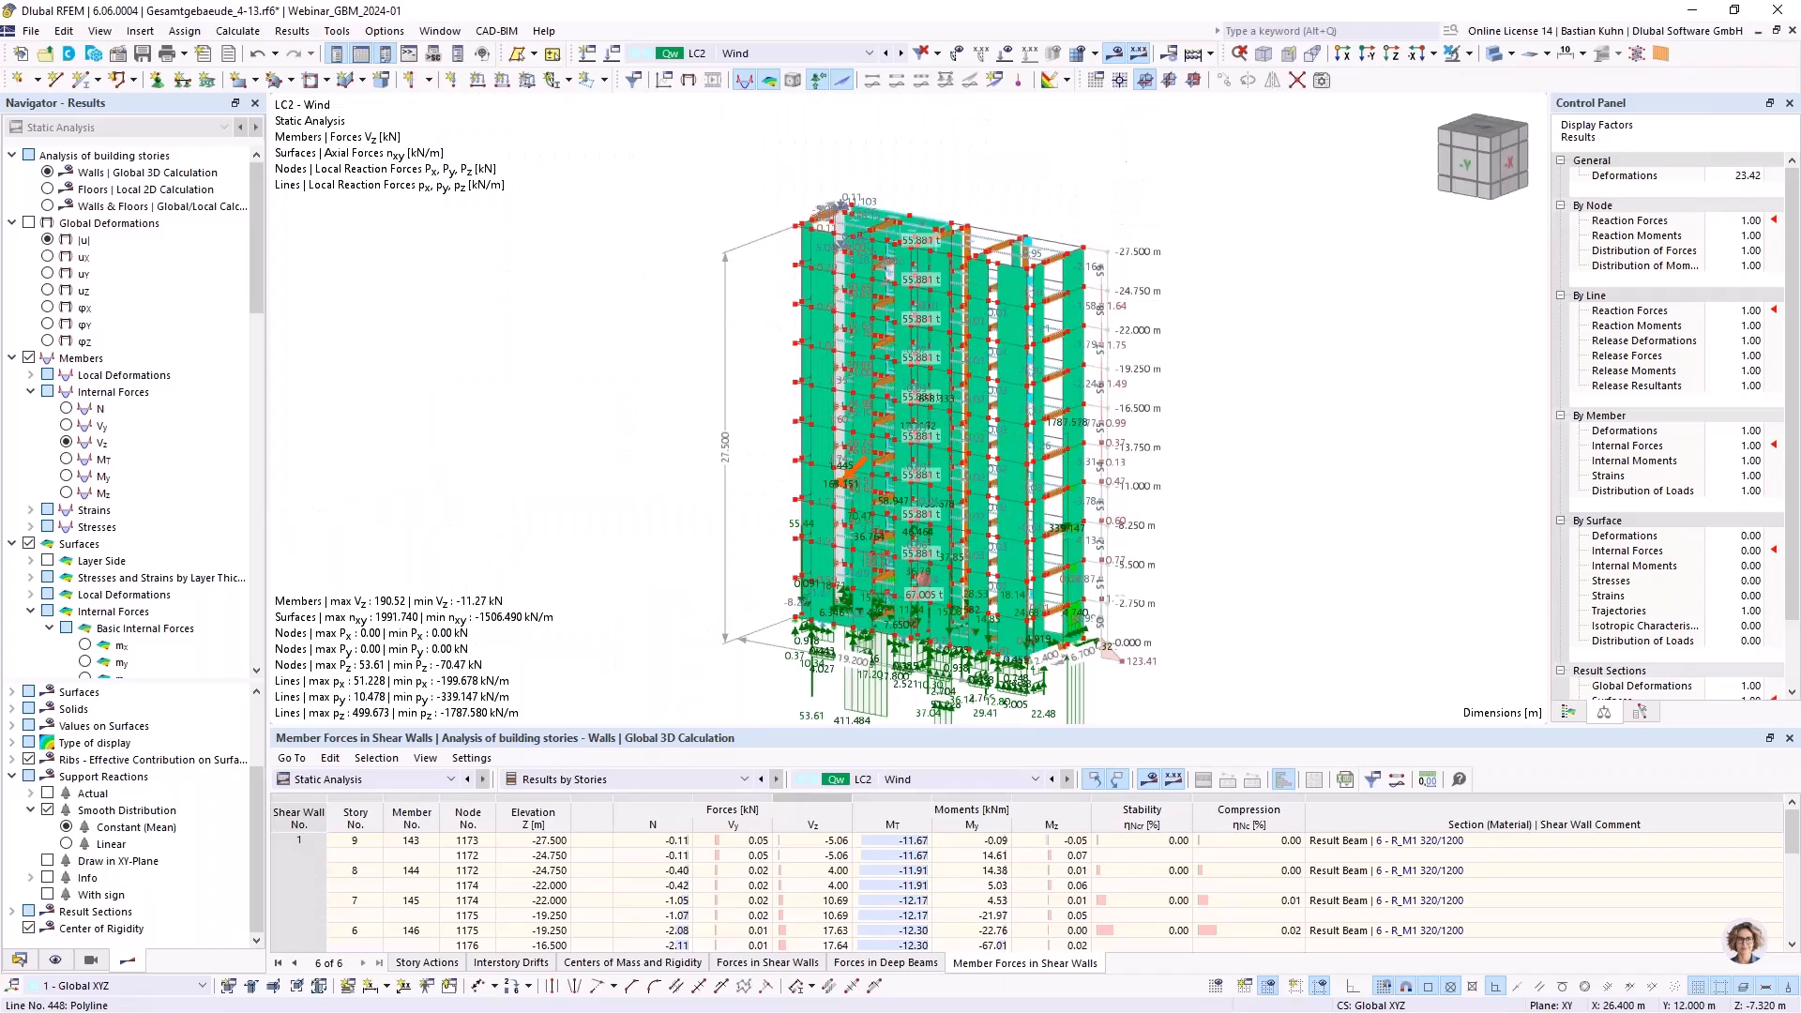
Switch the building story results to Floors | Local 2D Calculation and examine nxy on the upper floor slabs
left_click(47, 188)
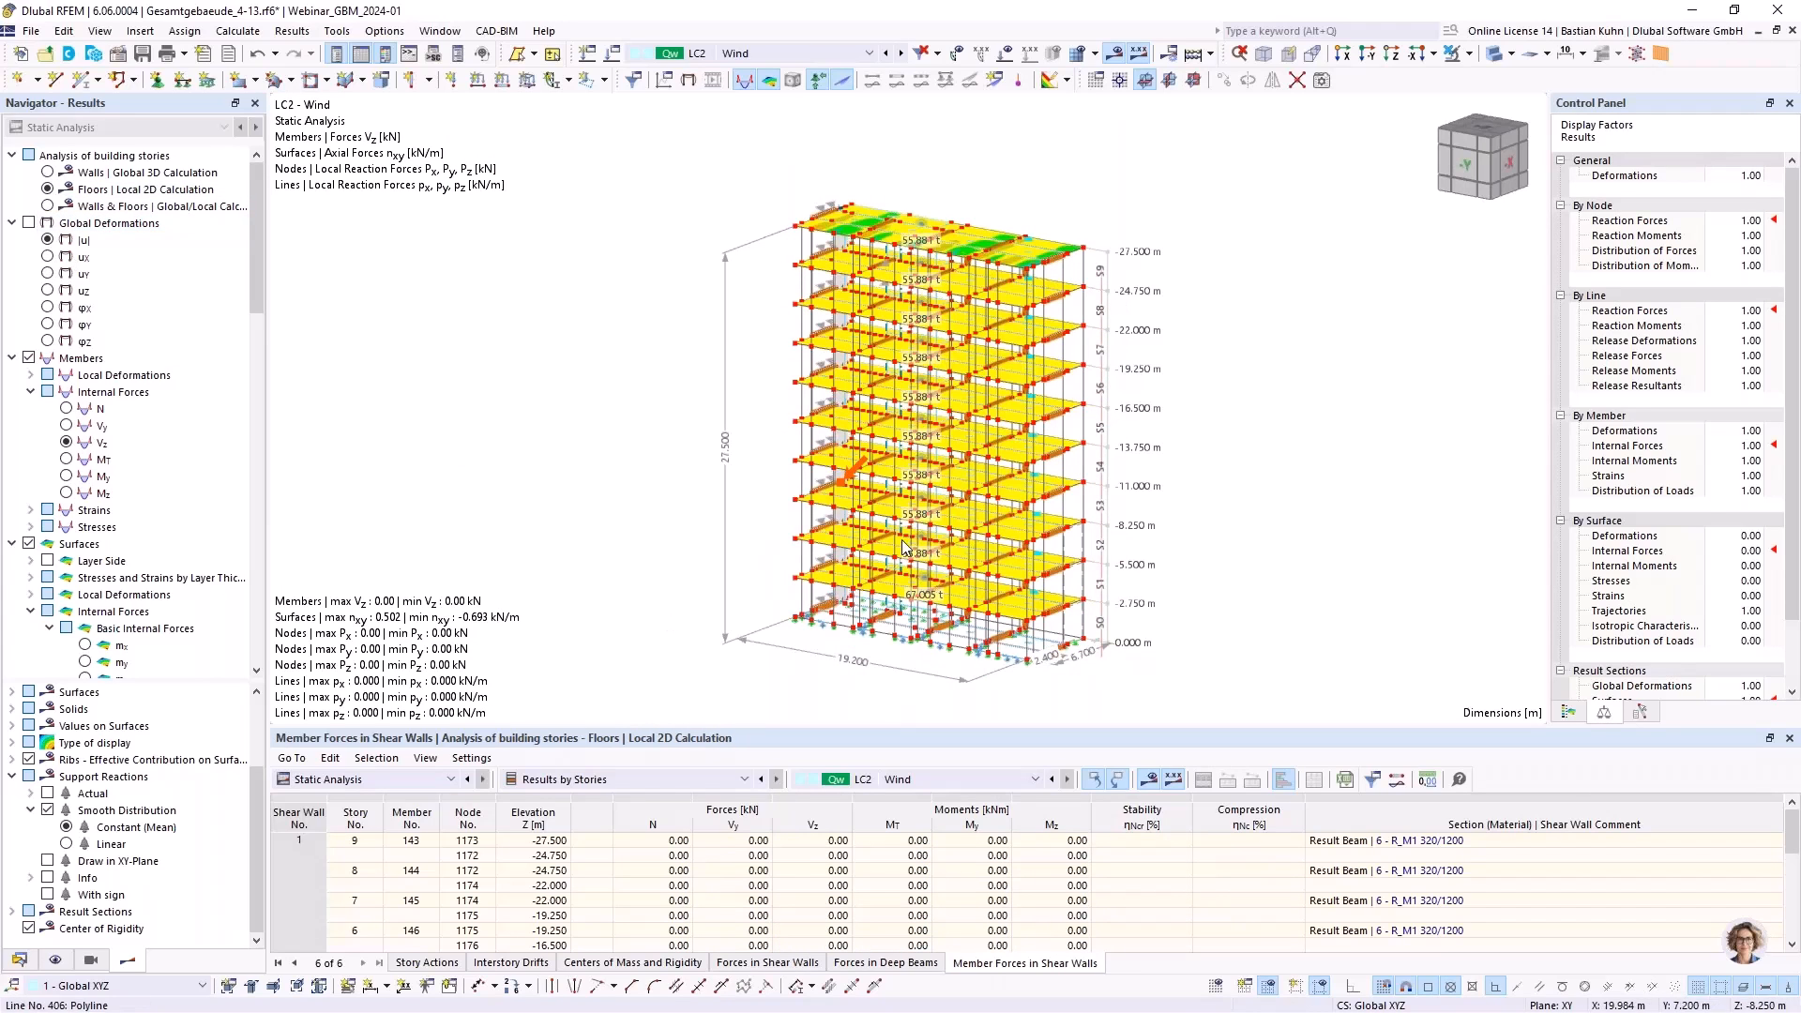
scroll(927, 307, "up", 2)
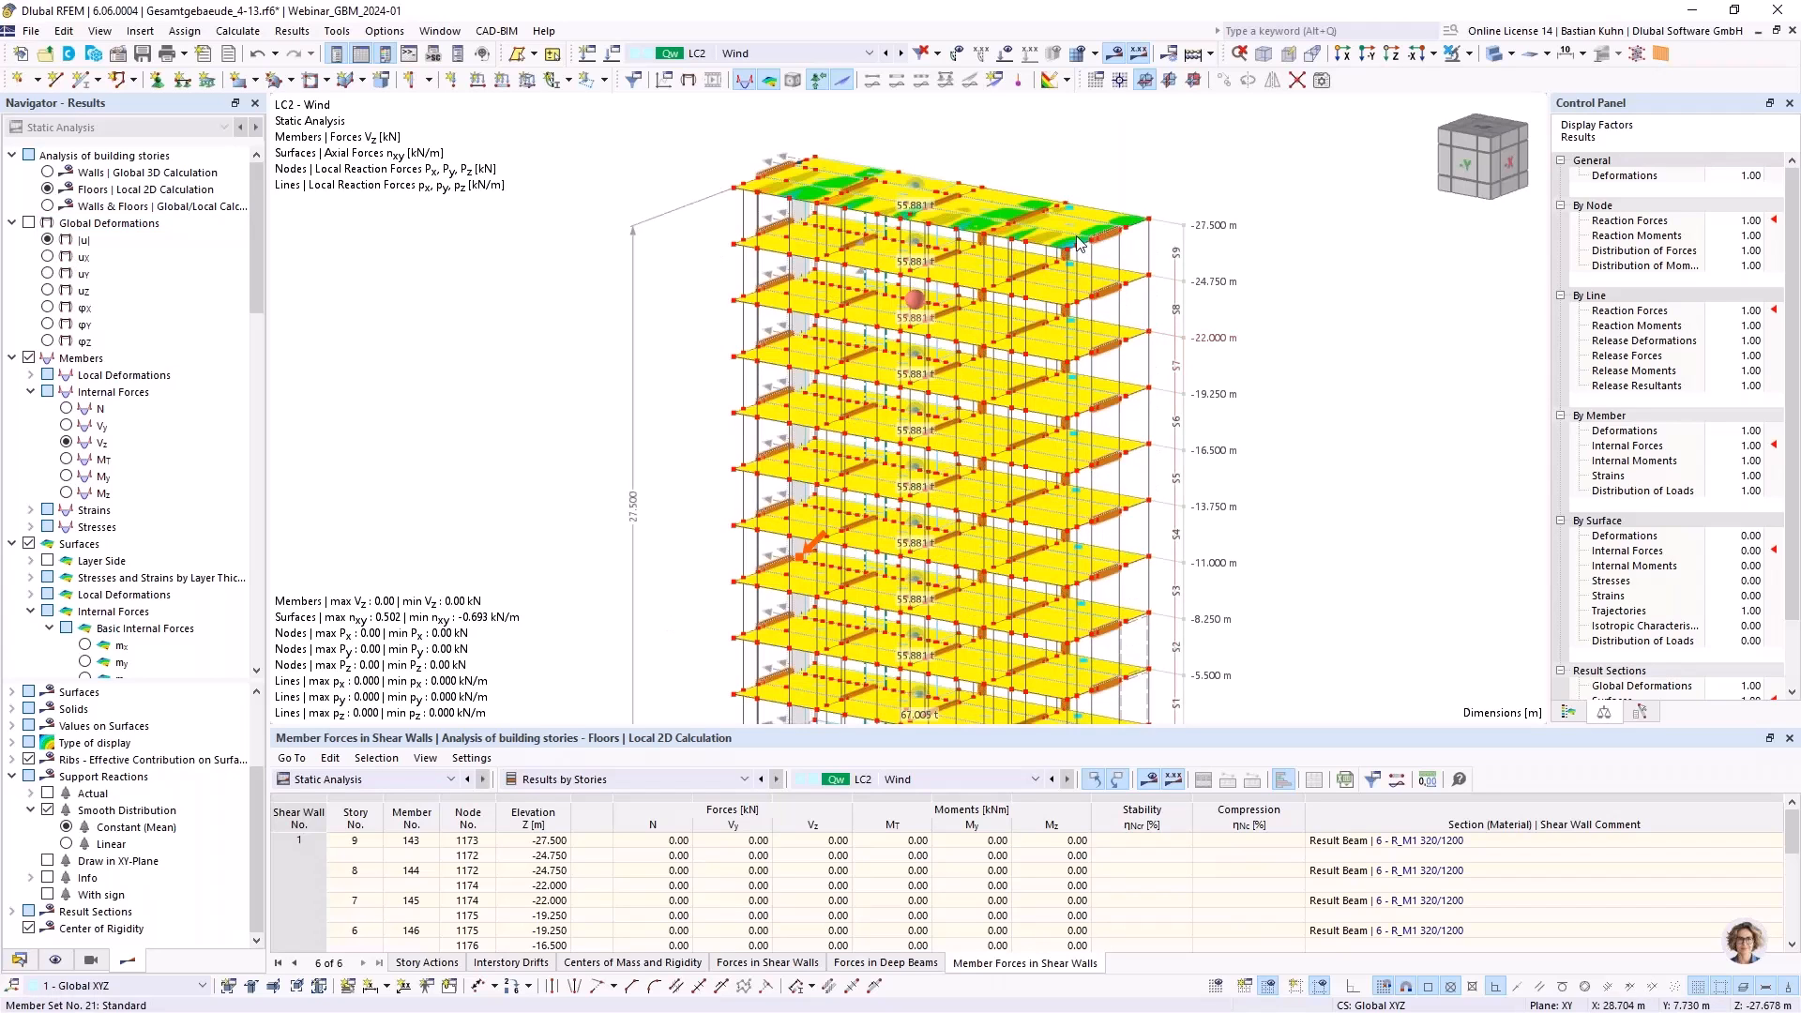
scroll(1079, 242, "up", 3)
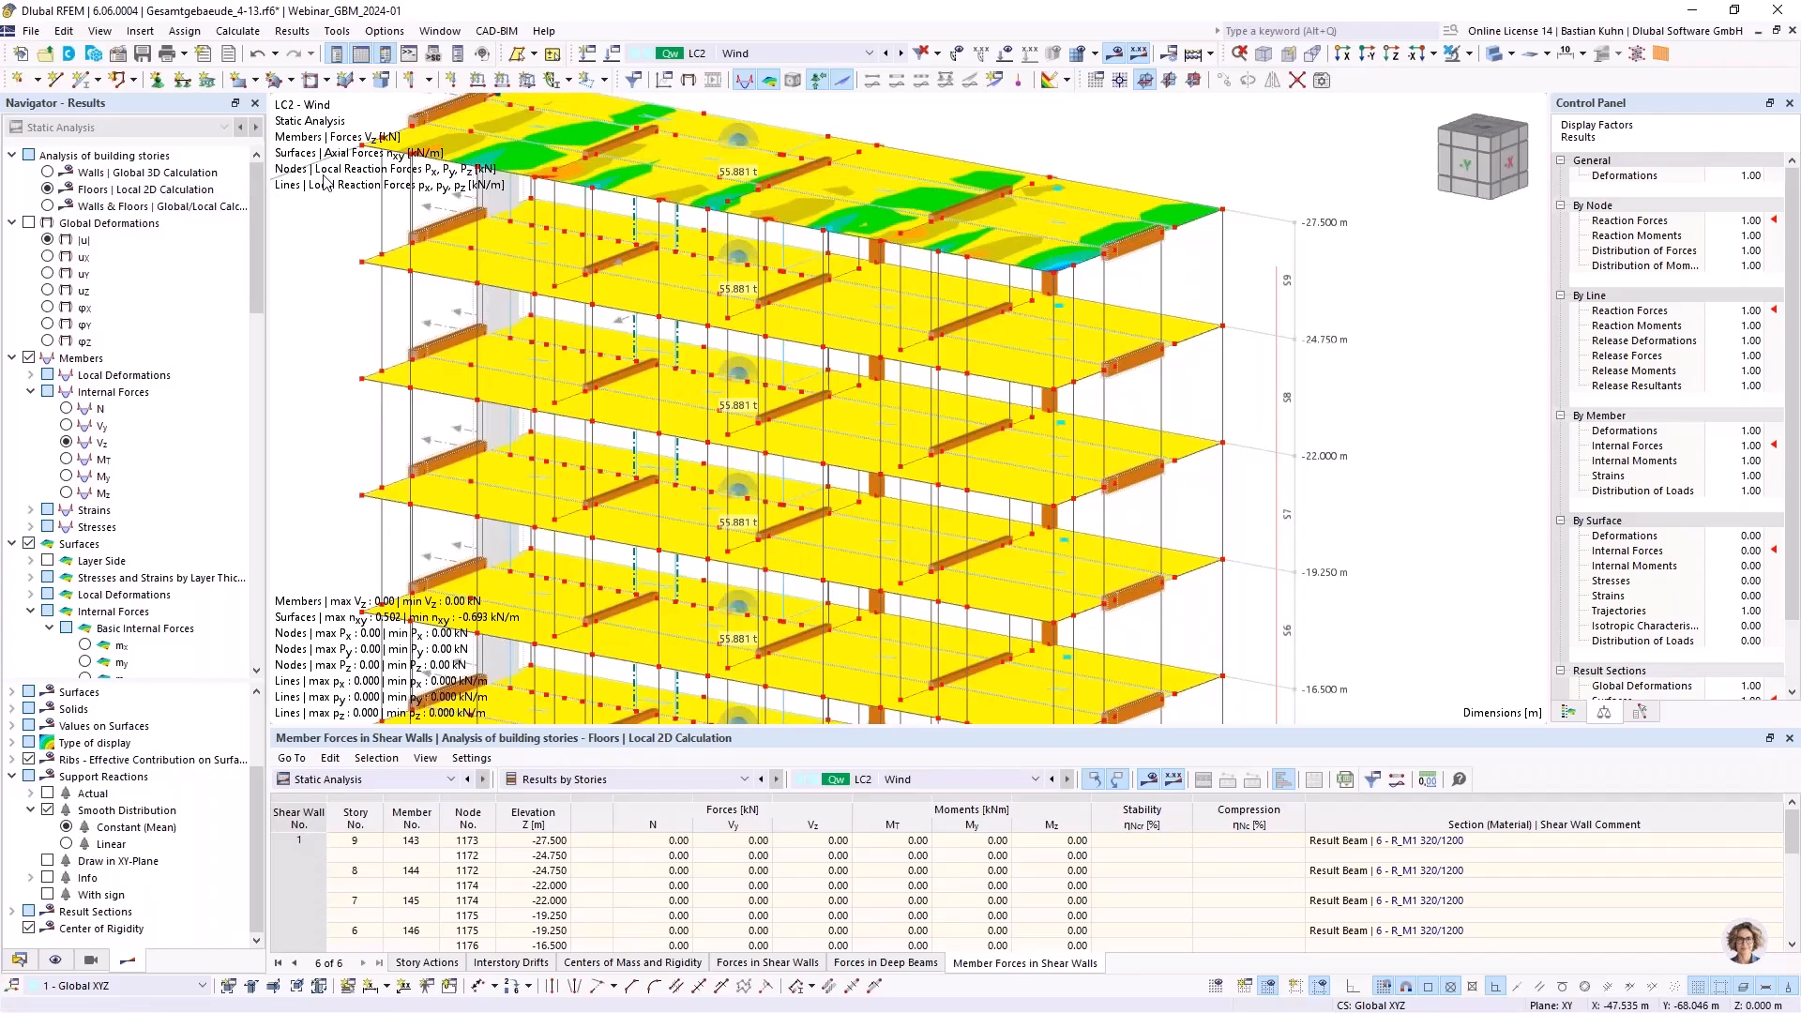
Display the combined Walls & Floors | Global/Local Calculation results and hide the support reactions
left_click(66, 178)
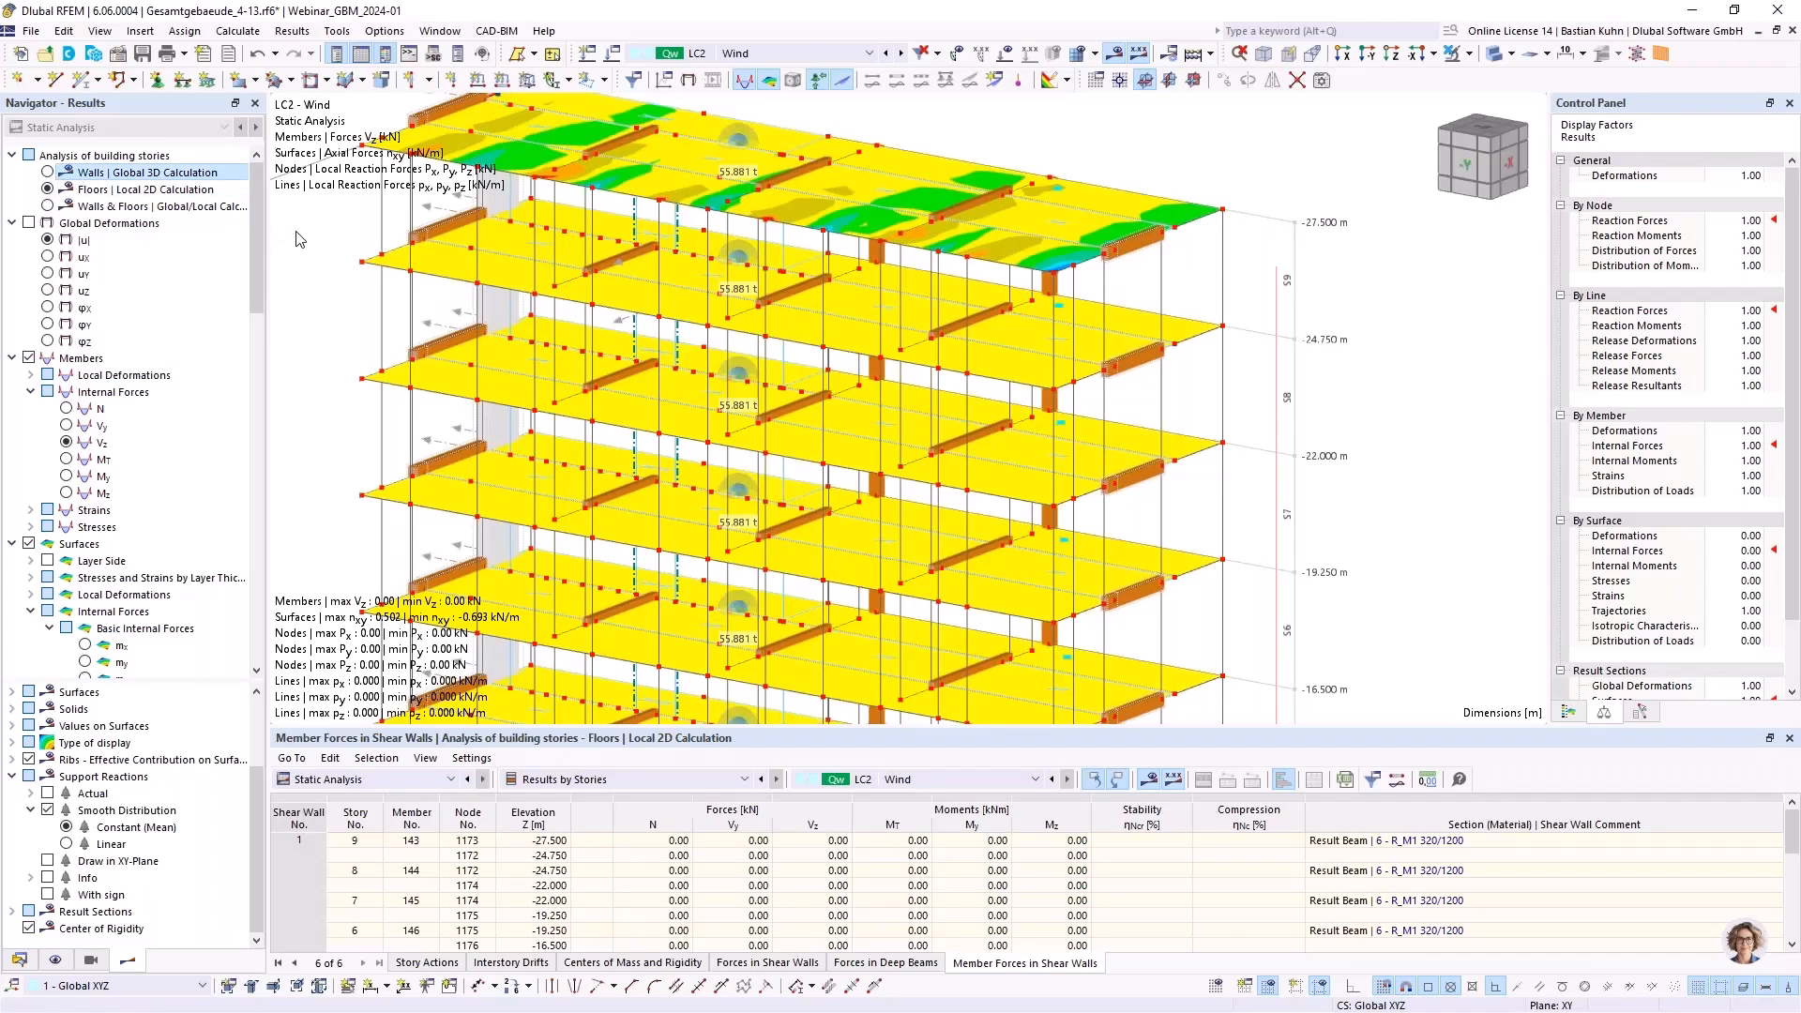
left_click(47, 207)
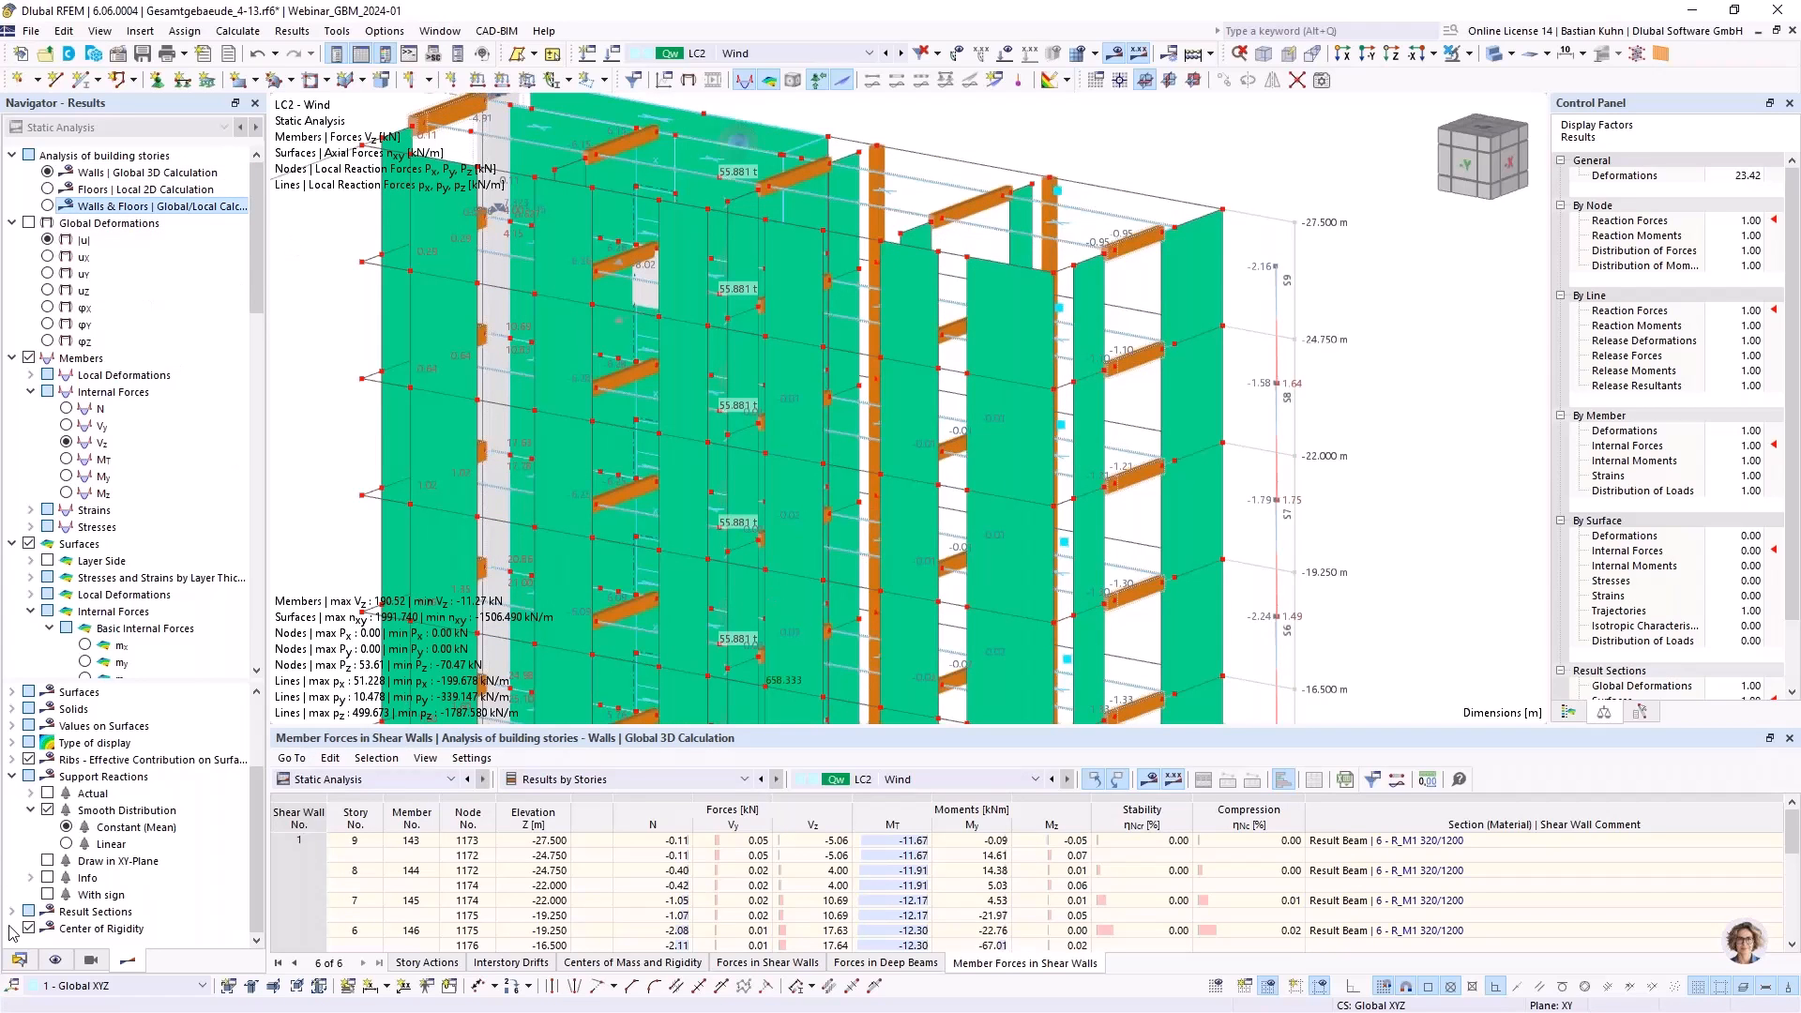
left_click(91, 961)
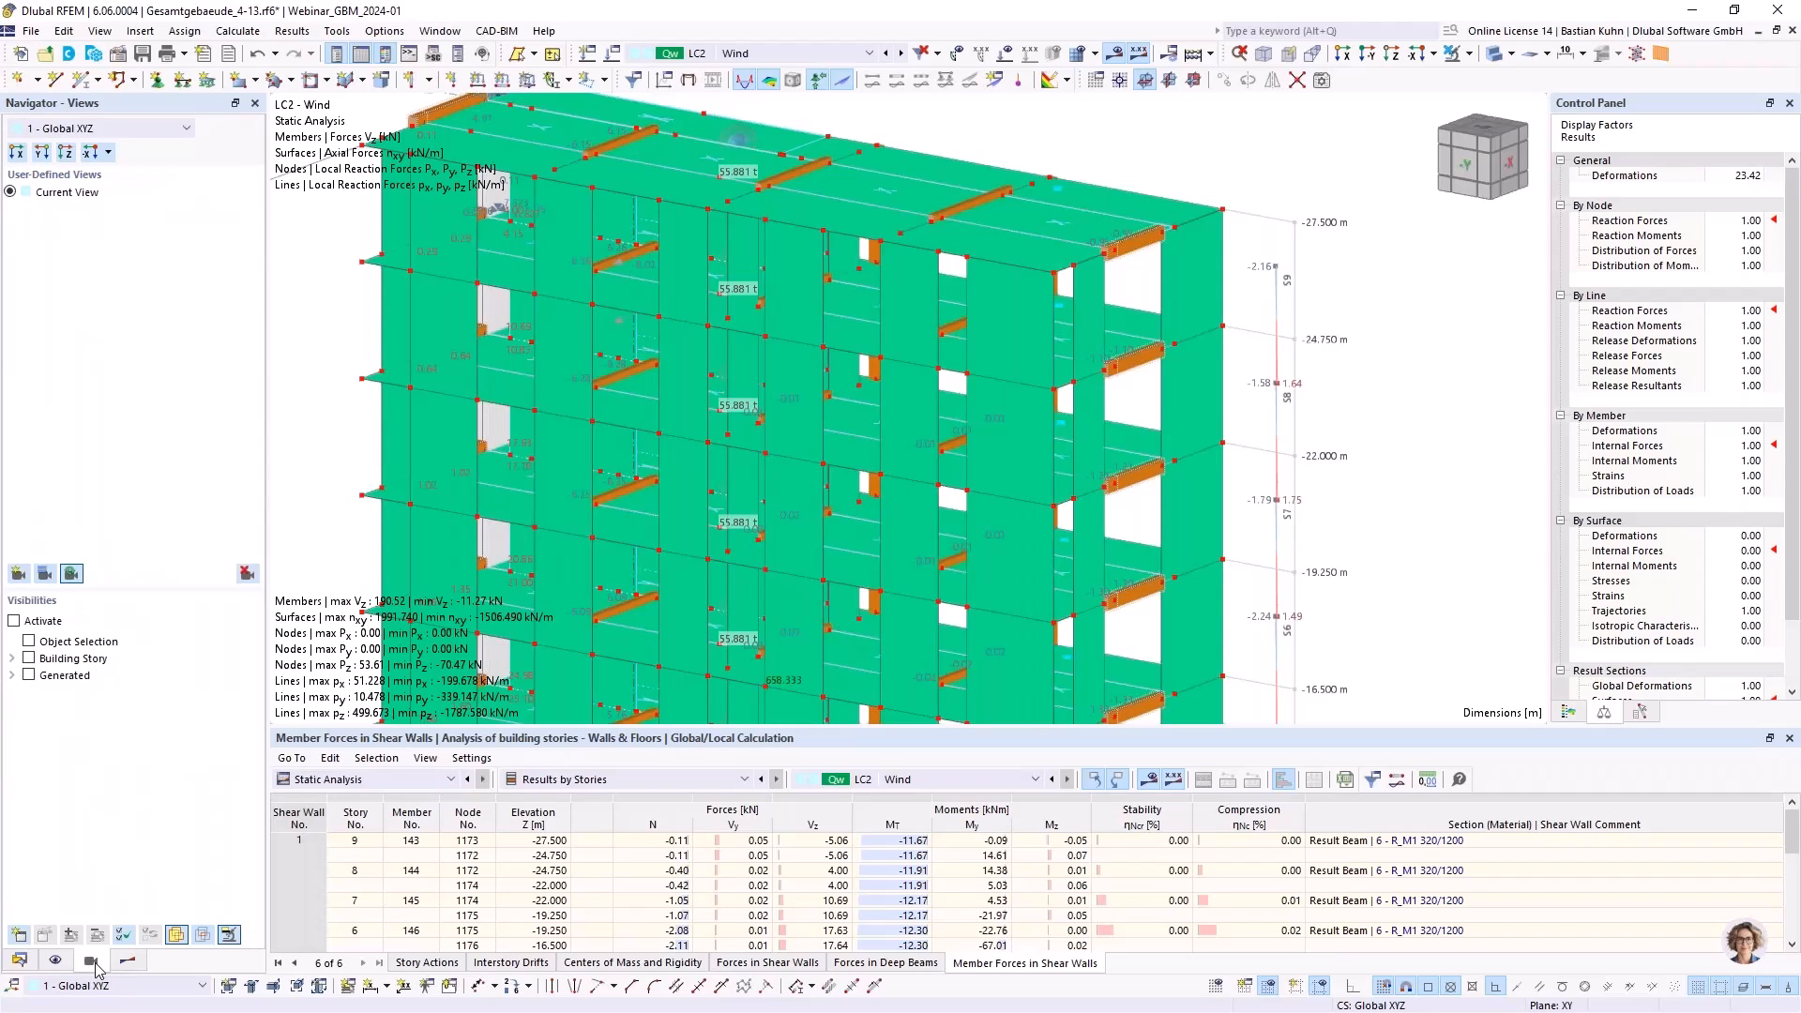
scroll(741, 401, "down", 3)
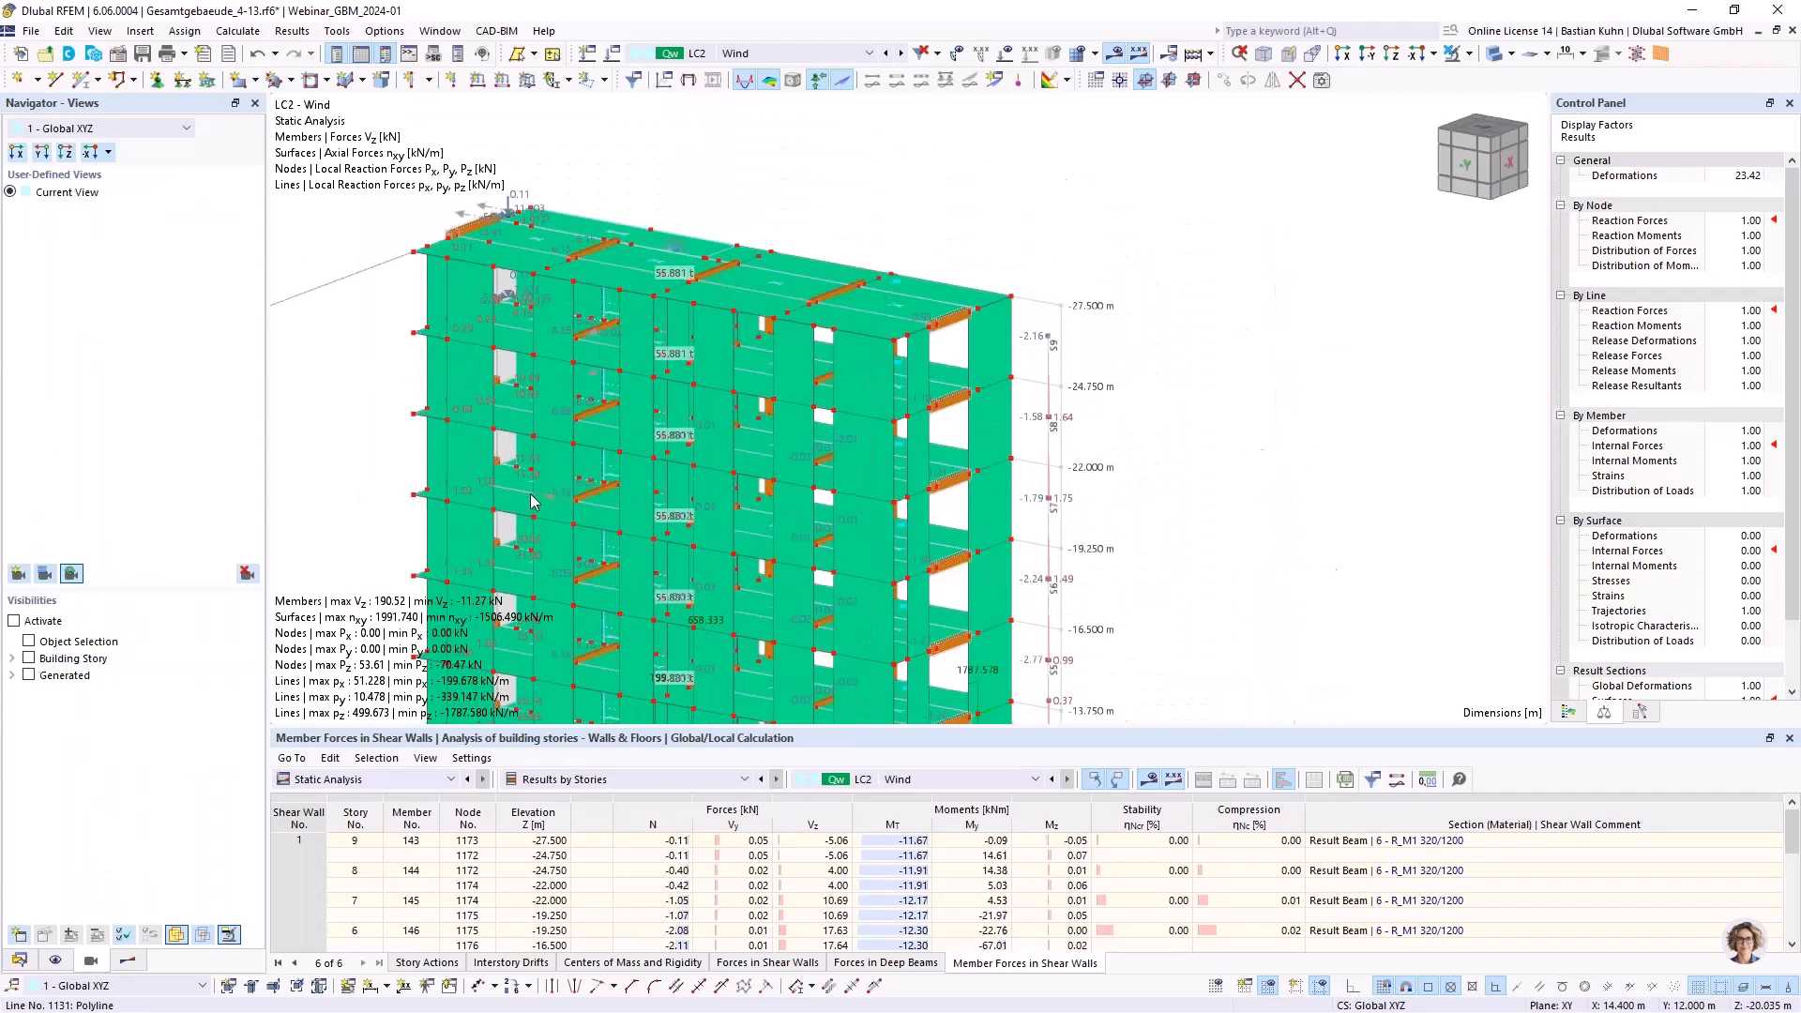
scroll(741, 401, "down", 3)
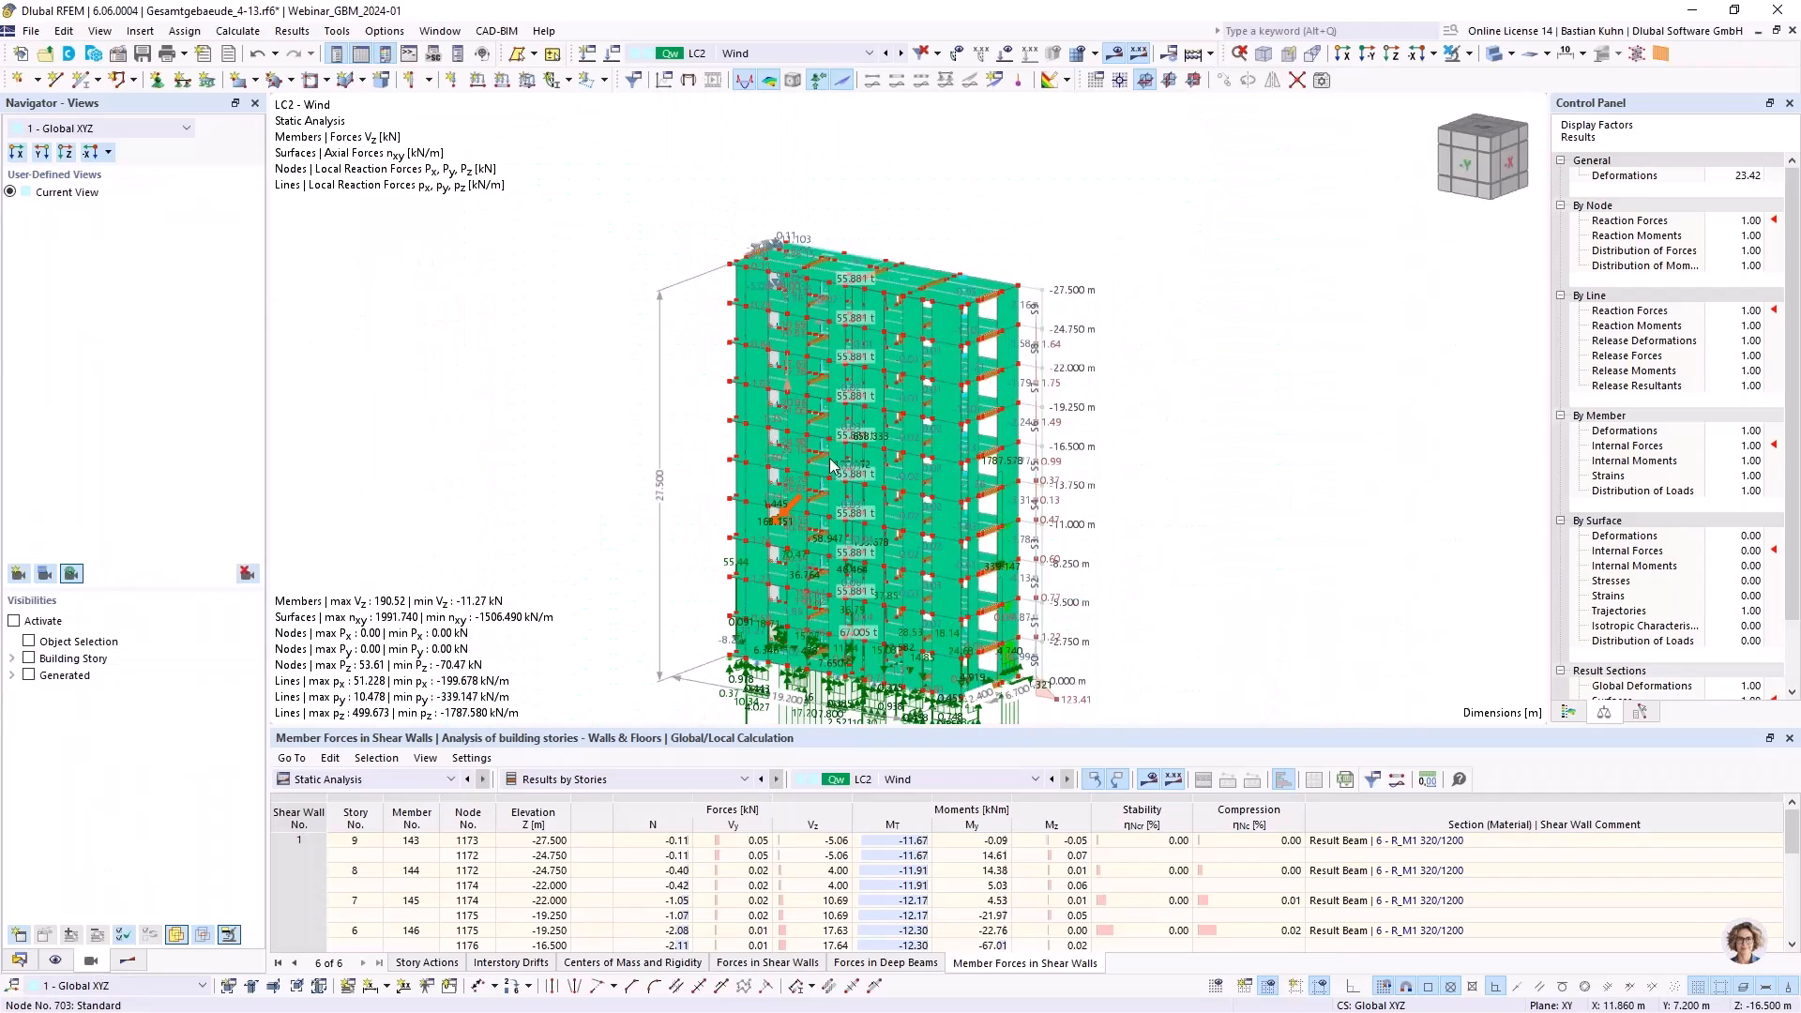
scroll(830, 418, "up", 3)
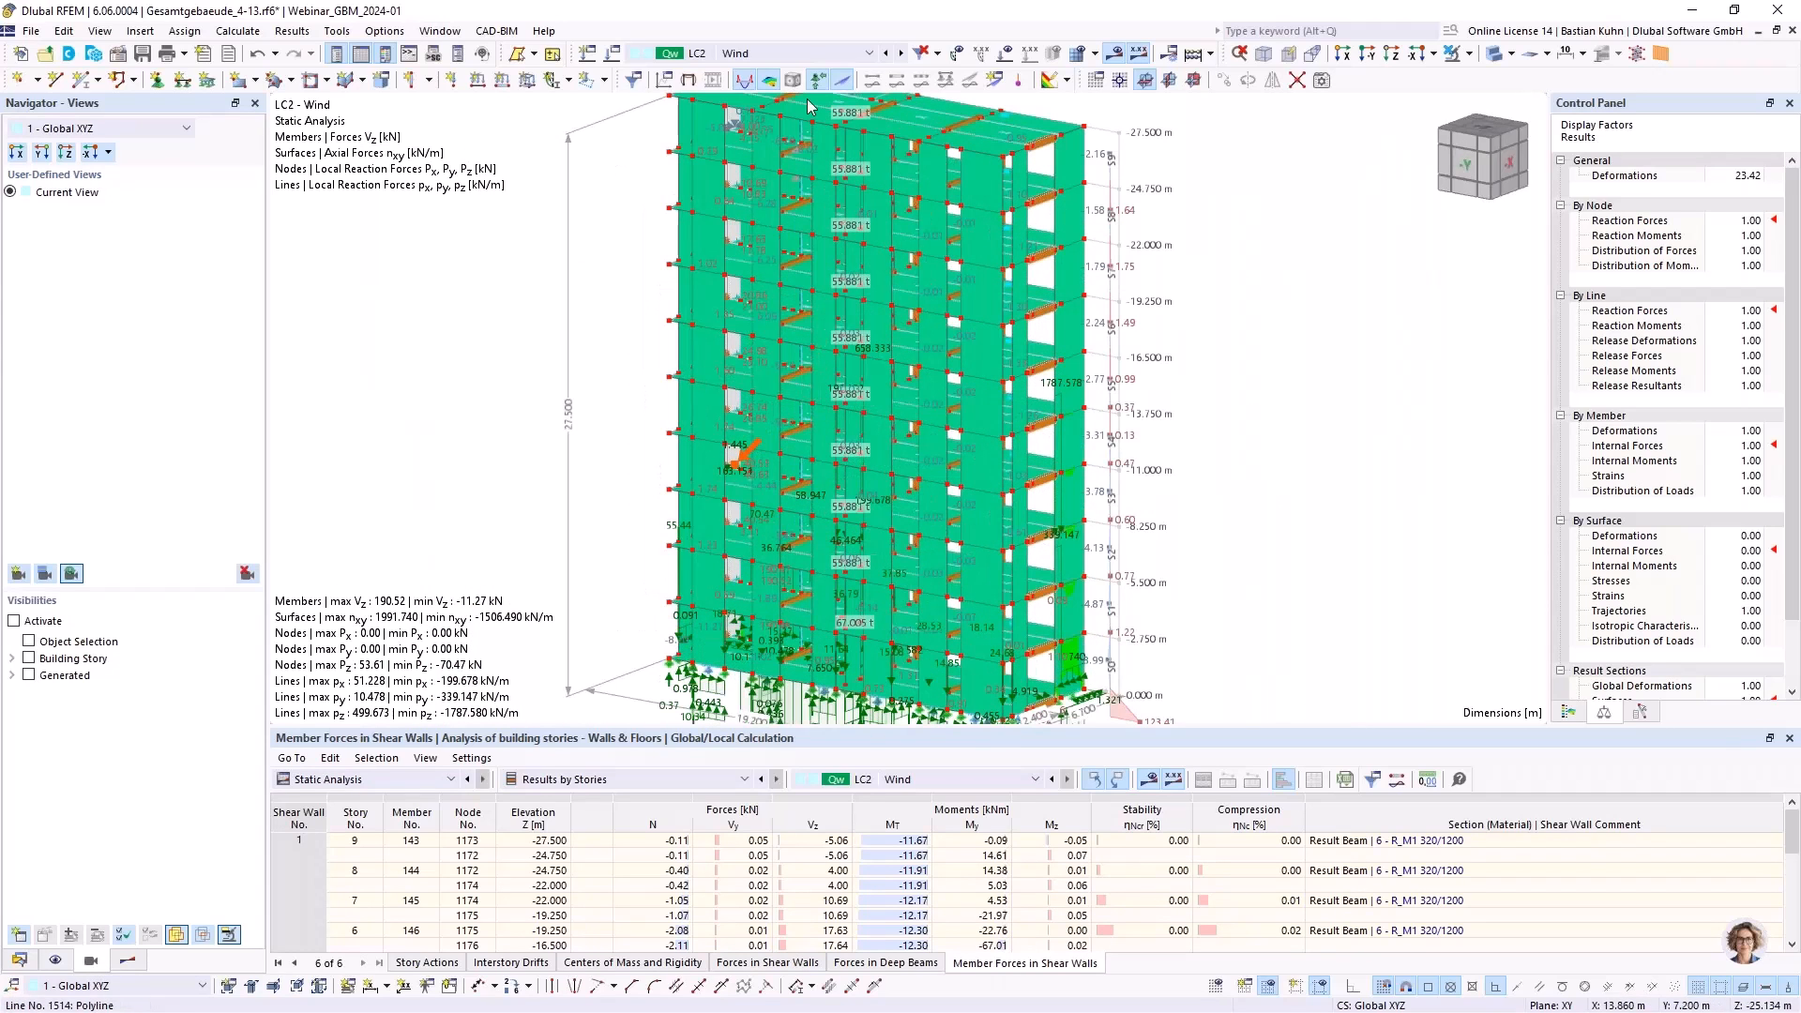
scroll(830, 331, "down", 2)
scroll(863, 401, "down", 1)
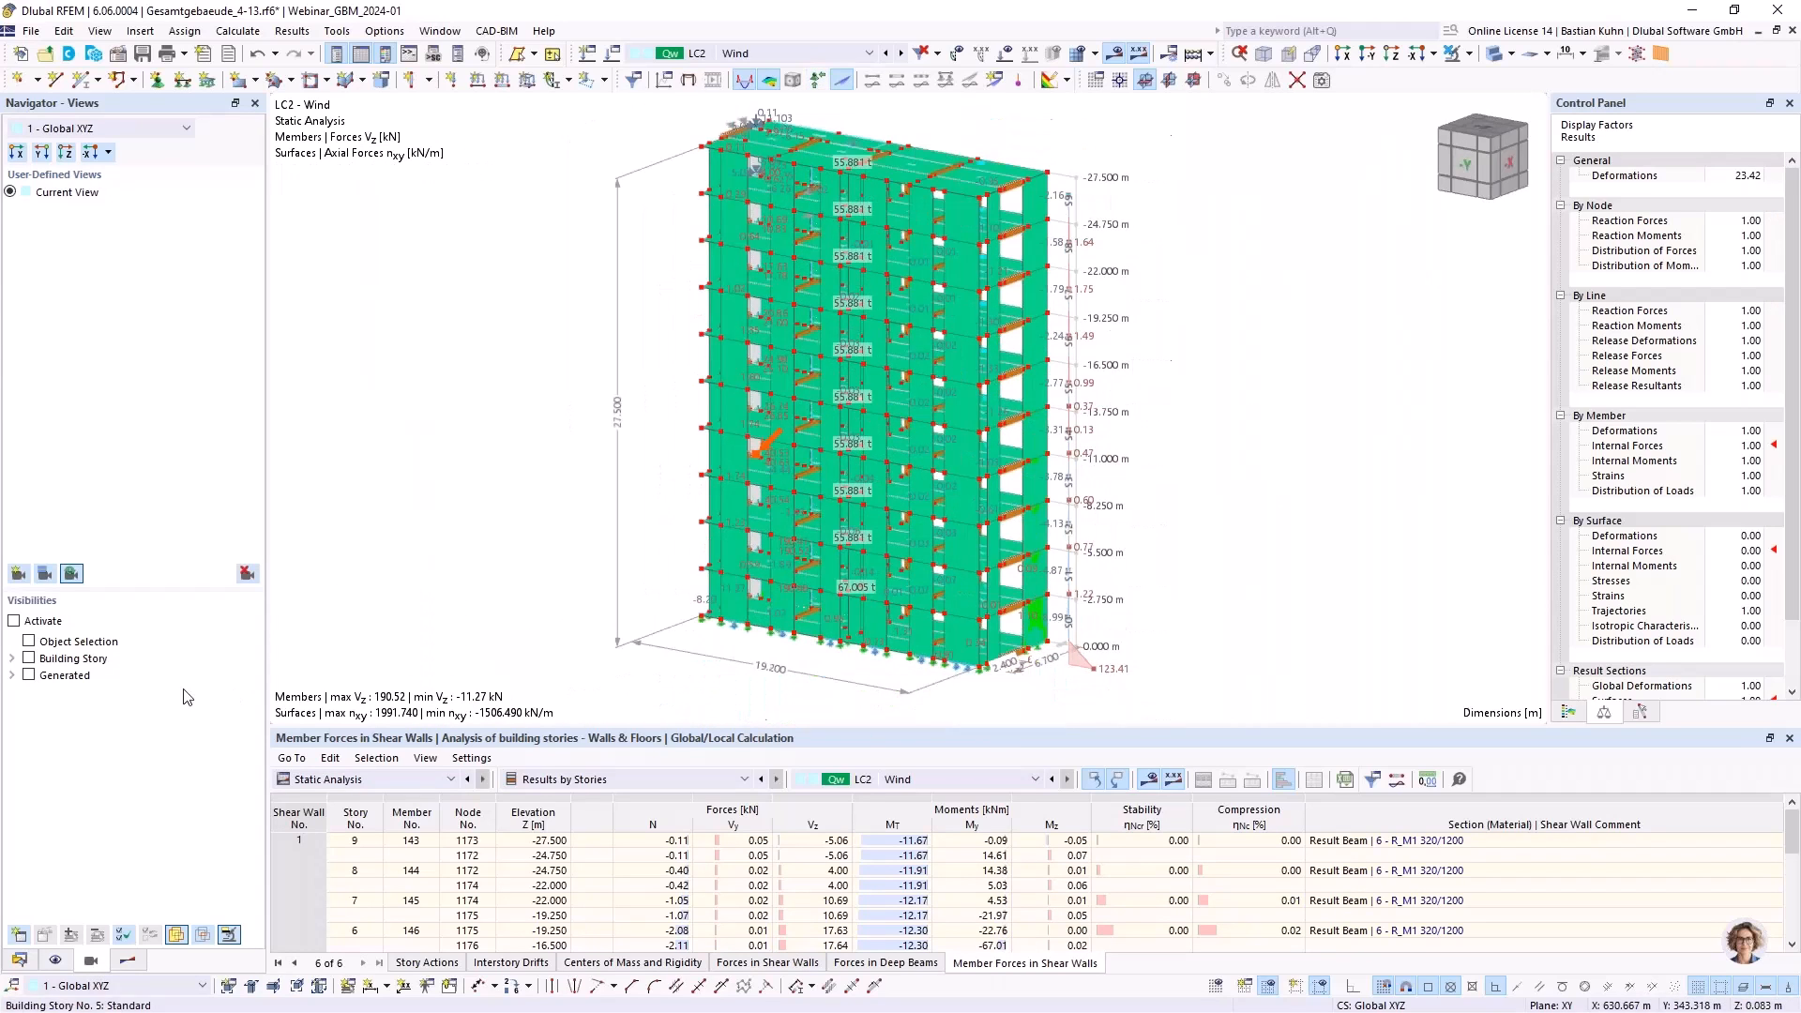
Restrict the visible model by building story to the top story 9 at -27.500 m
left_click(11, 658)
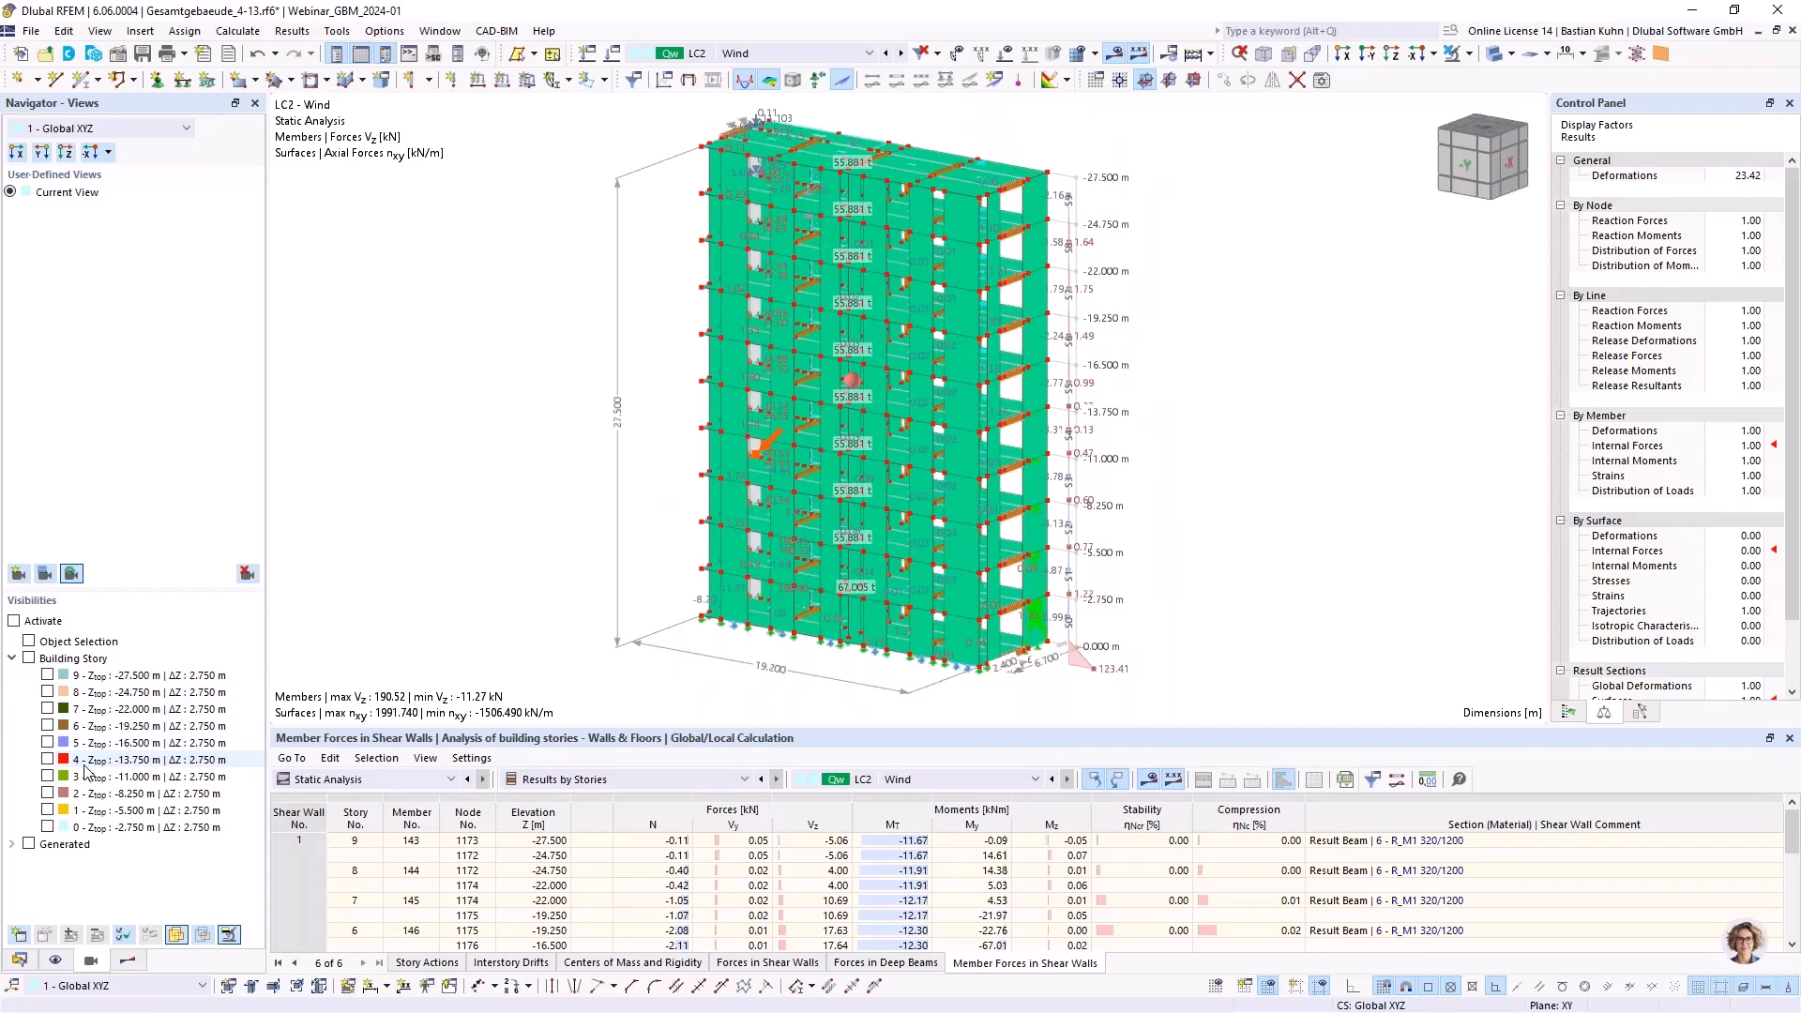
left_click(47, 681)
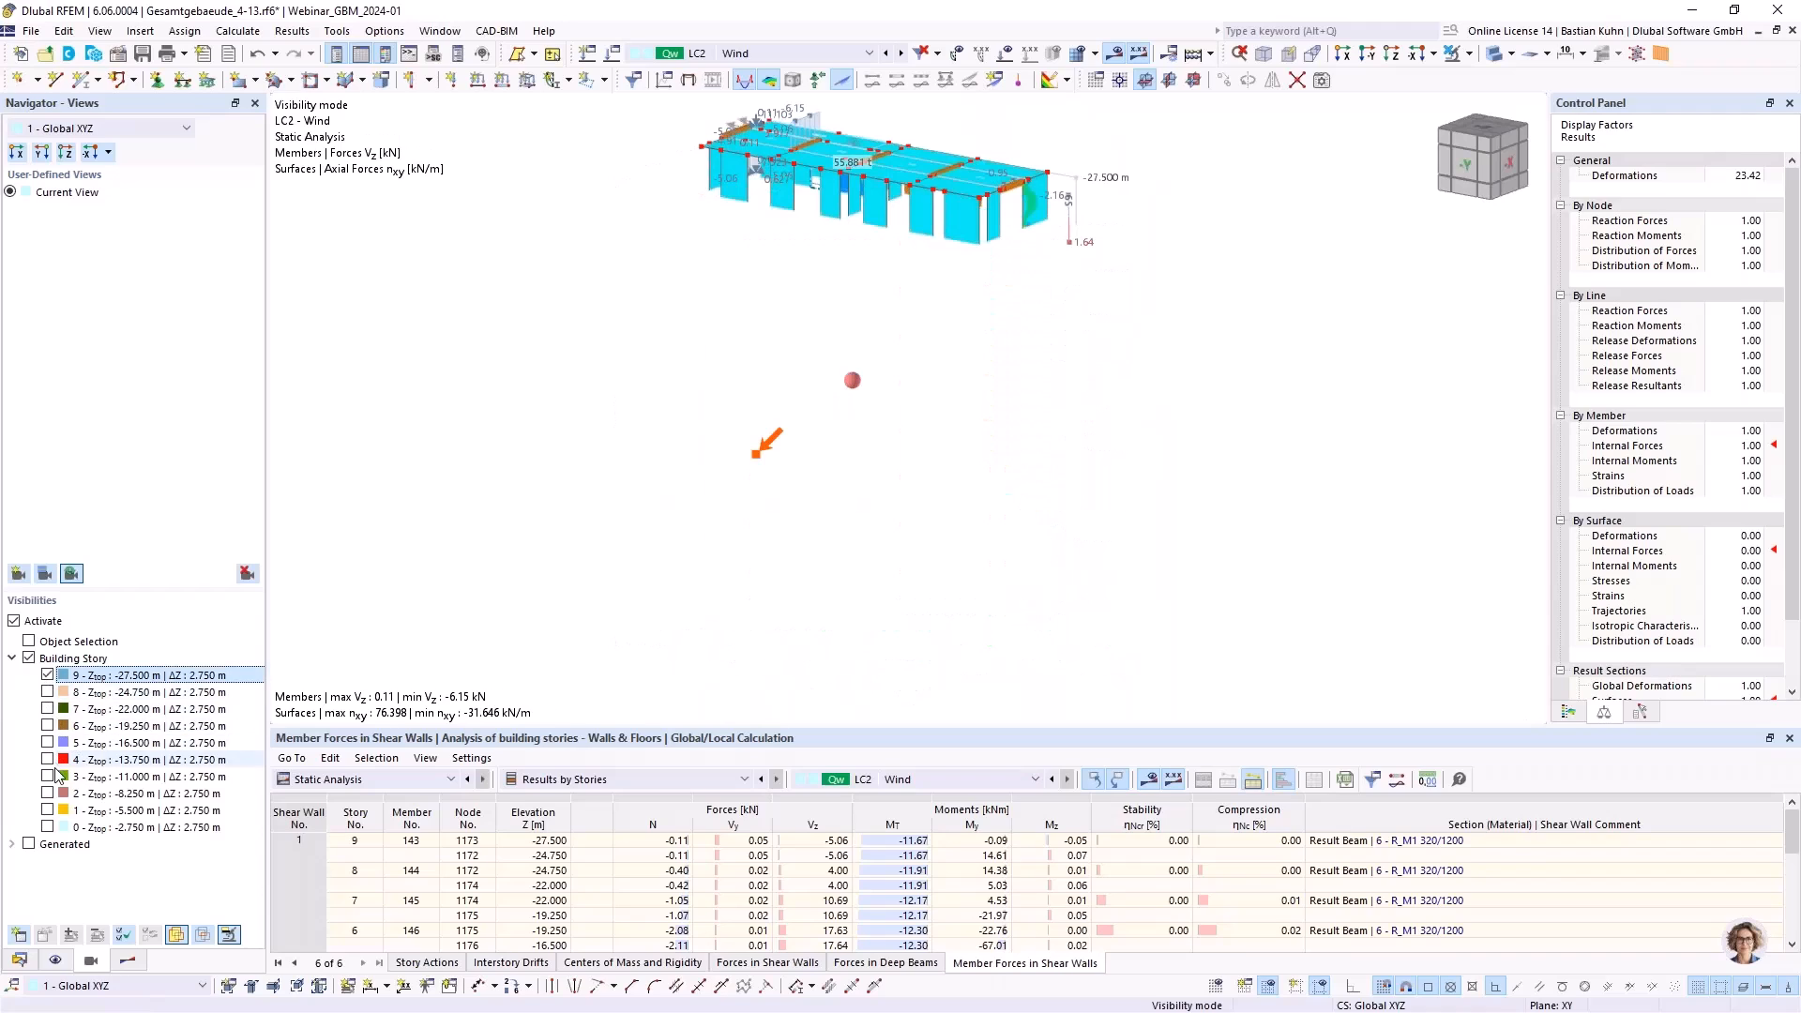
left_click(47, 810)
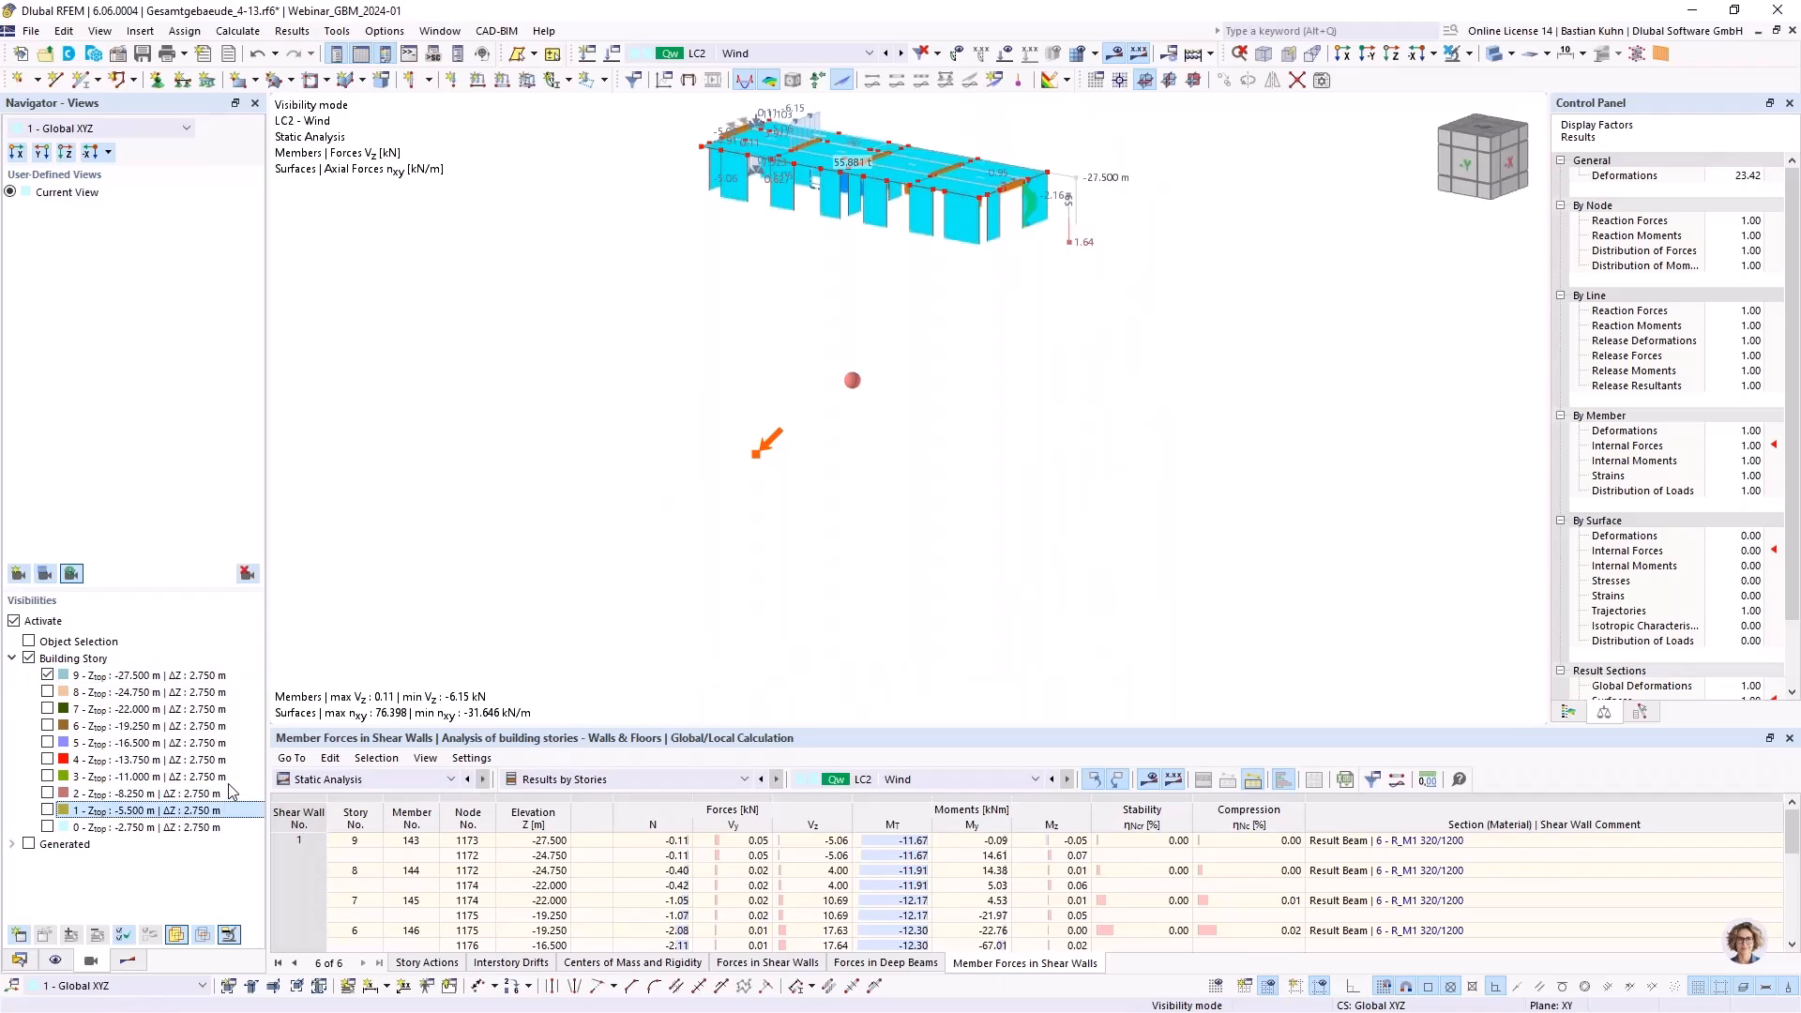
Add building story 1 at -5.500 m to the visible stories and compare its nxy results with story 9
key("space")
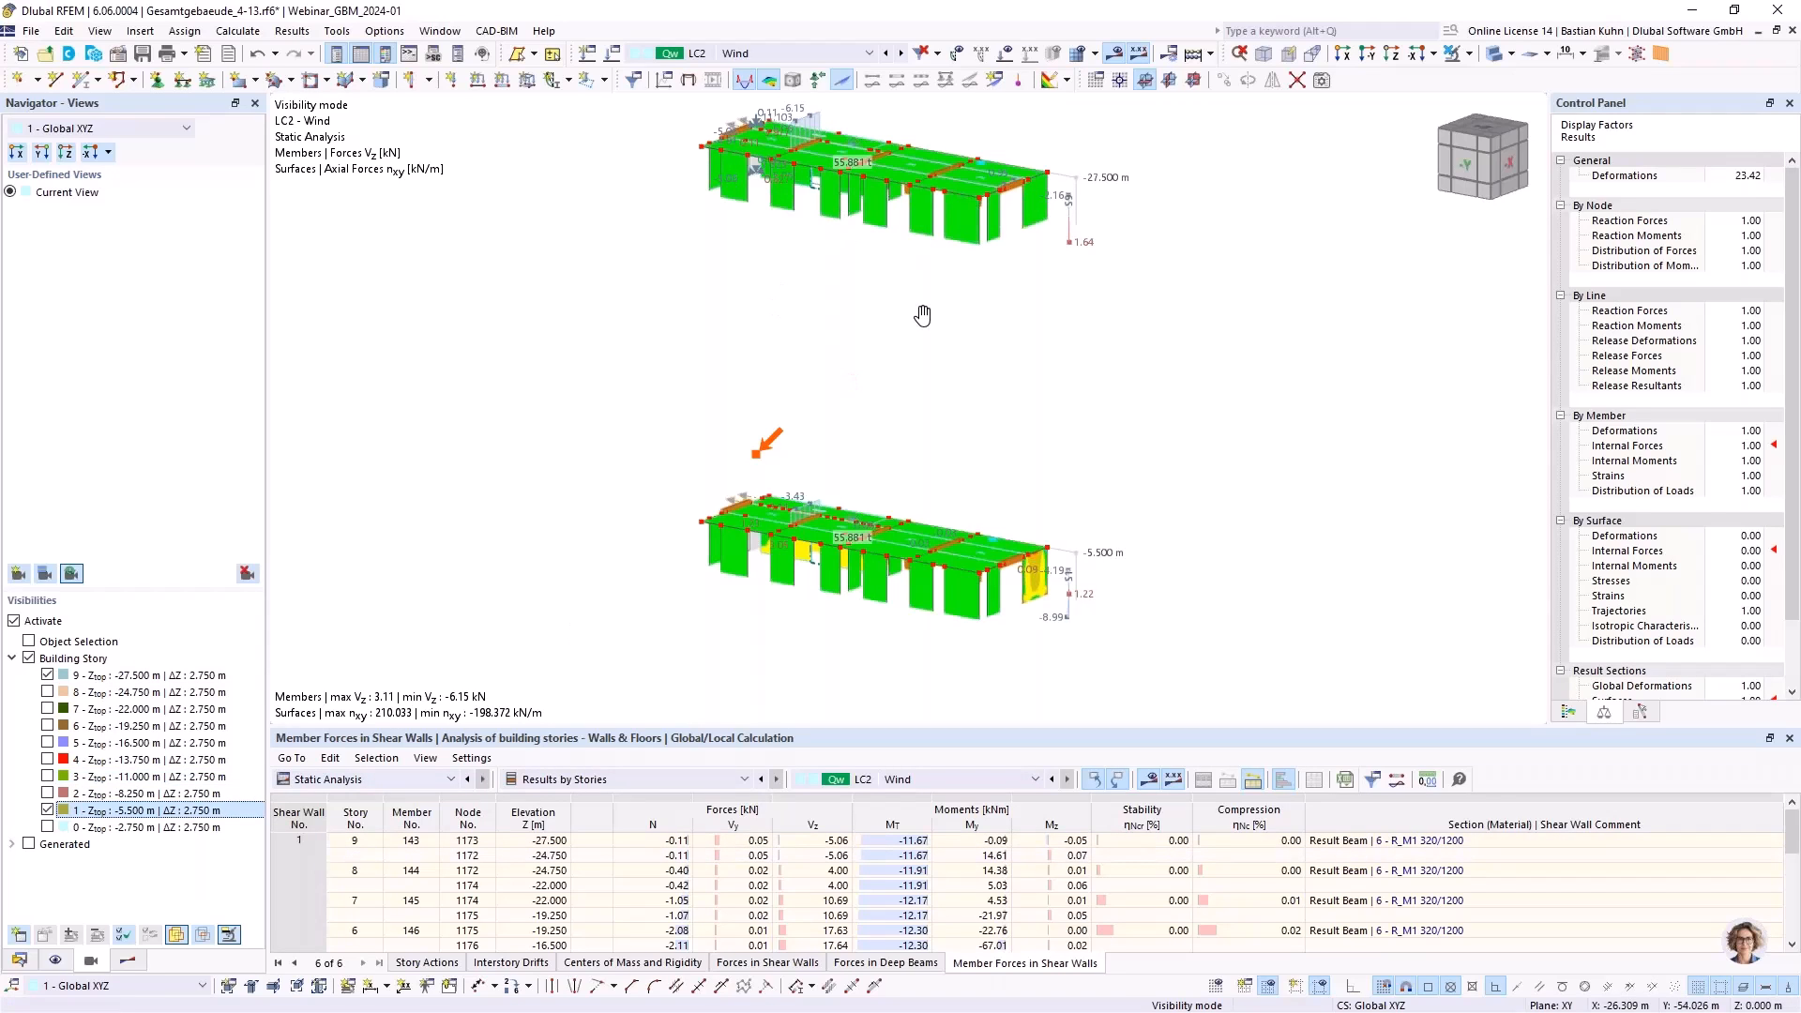
middle_click_drag(920, 313, 564, 306, "ctrl")
scroll(1134, 107, "up", 2)
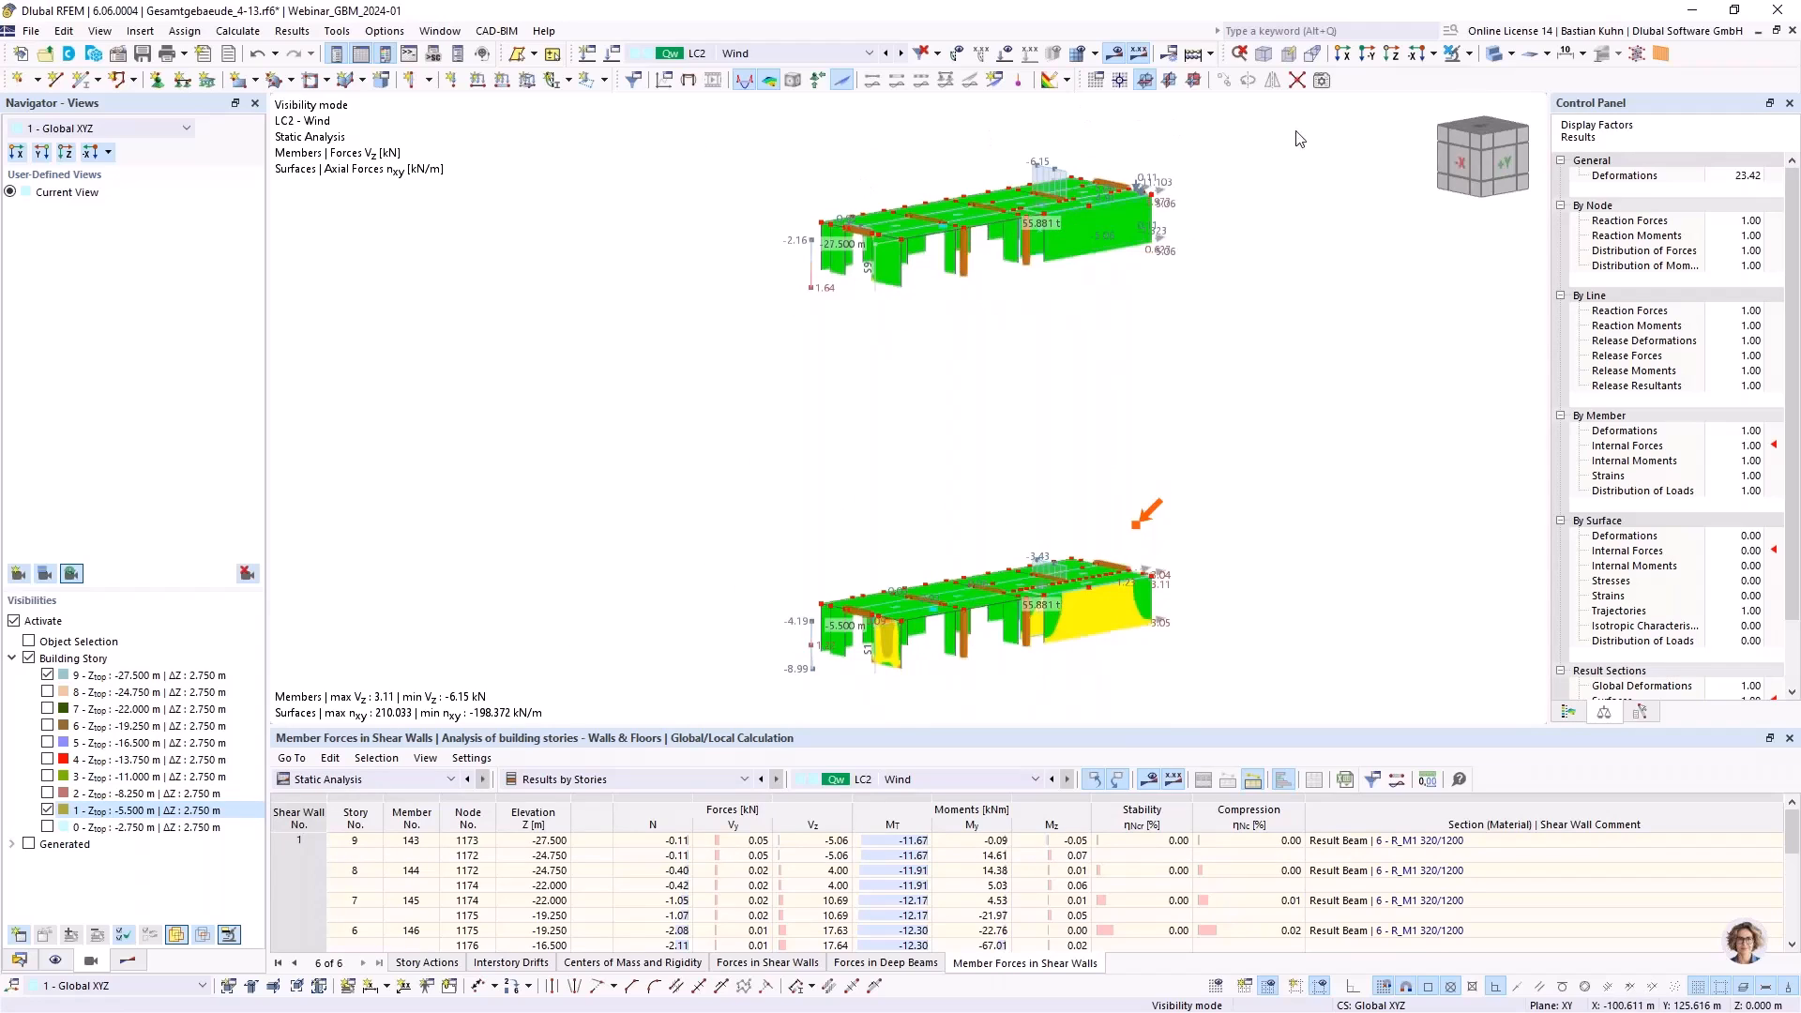
Cancel the visibility mode and examine the nxy results on the complete building
left_click(1470, 53)
left_click(1502, 221)
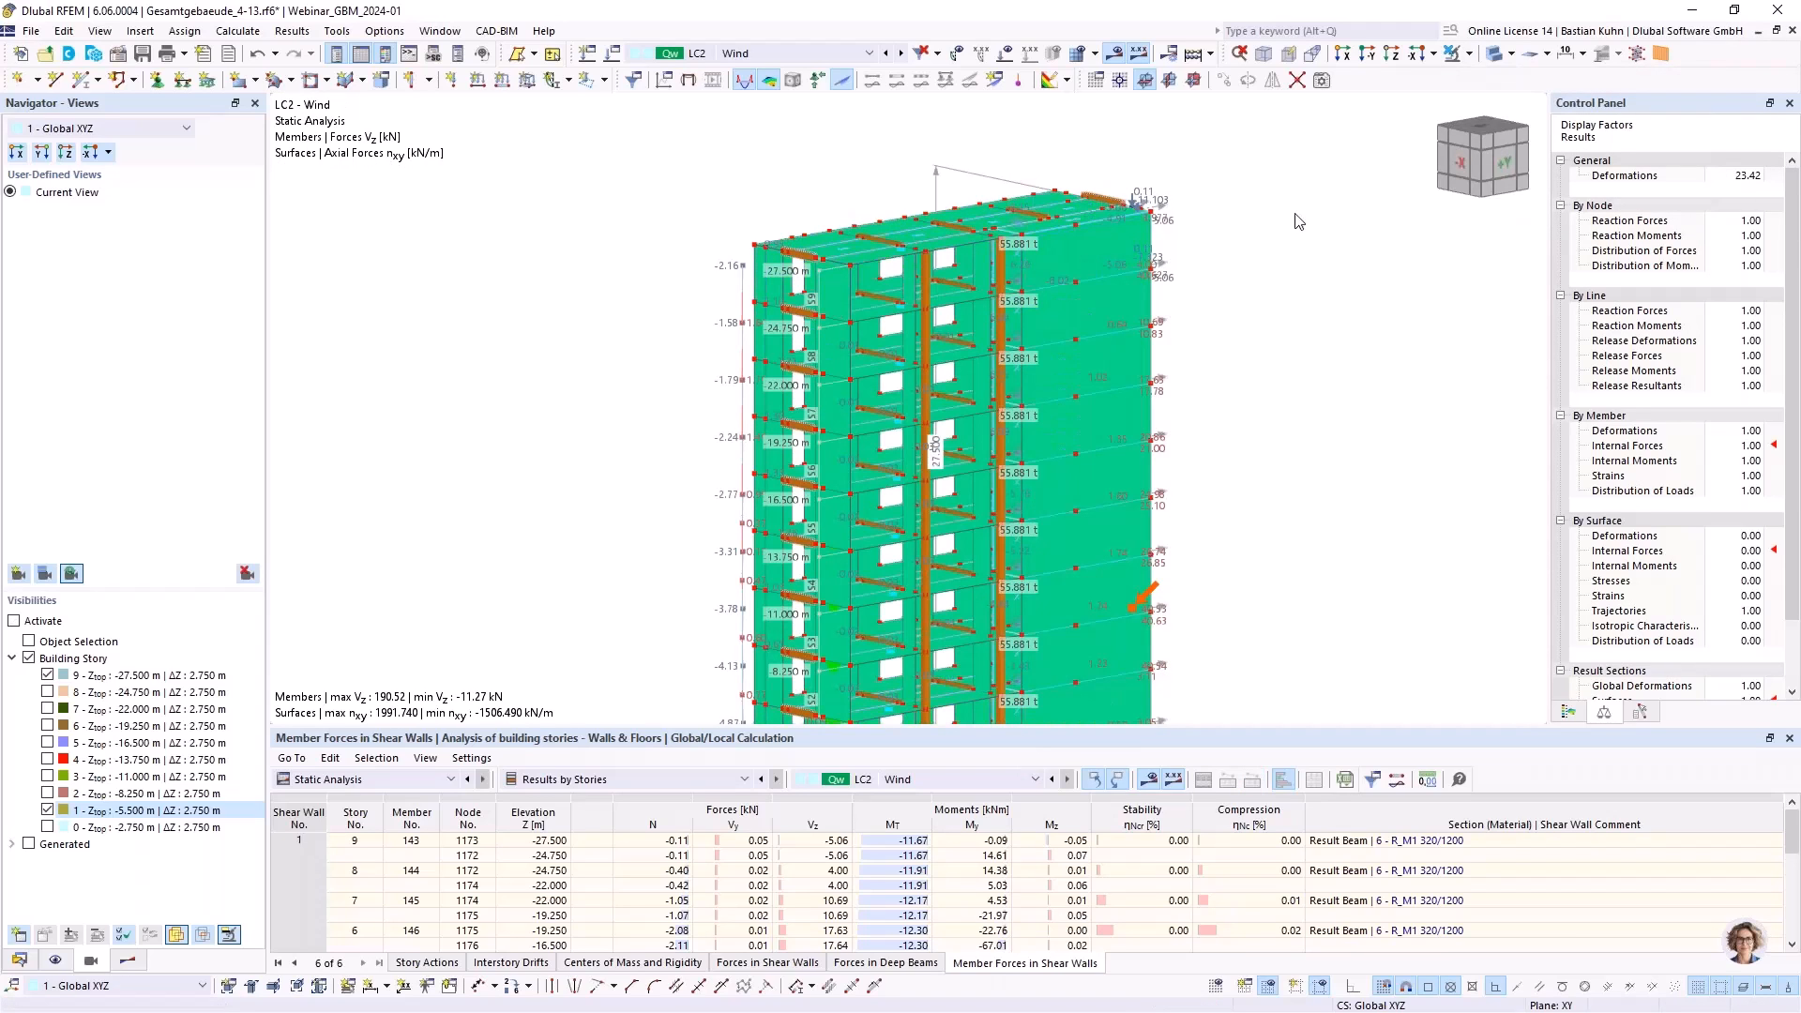
scroll(904, 494, "down", 3)
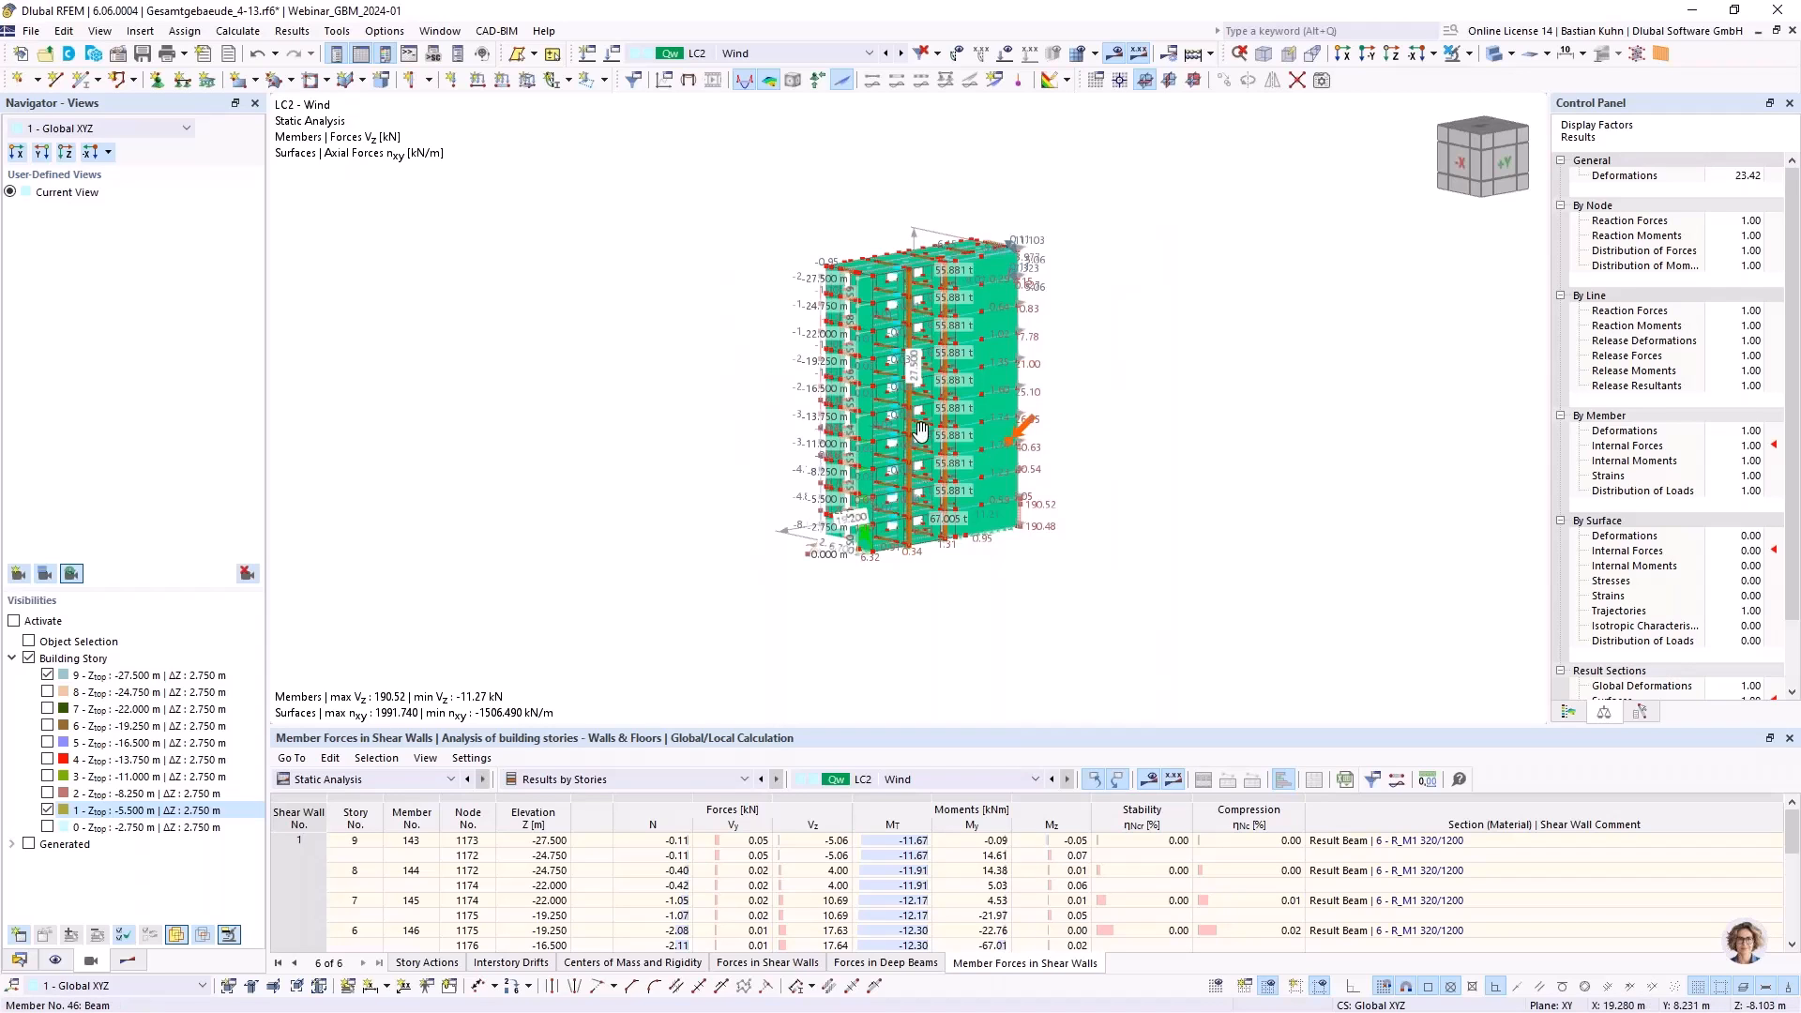
middle_click_drag(920, 432, 1210, 394)
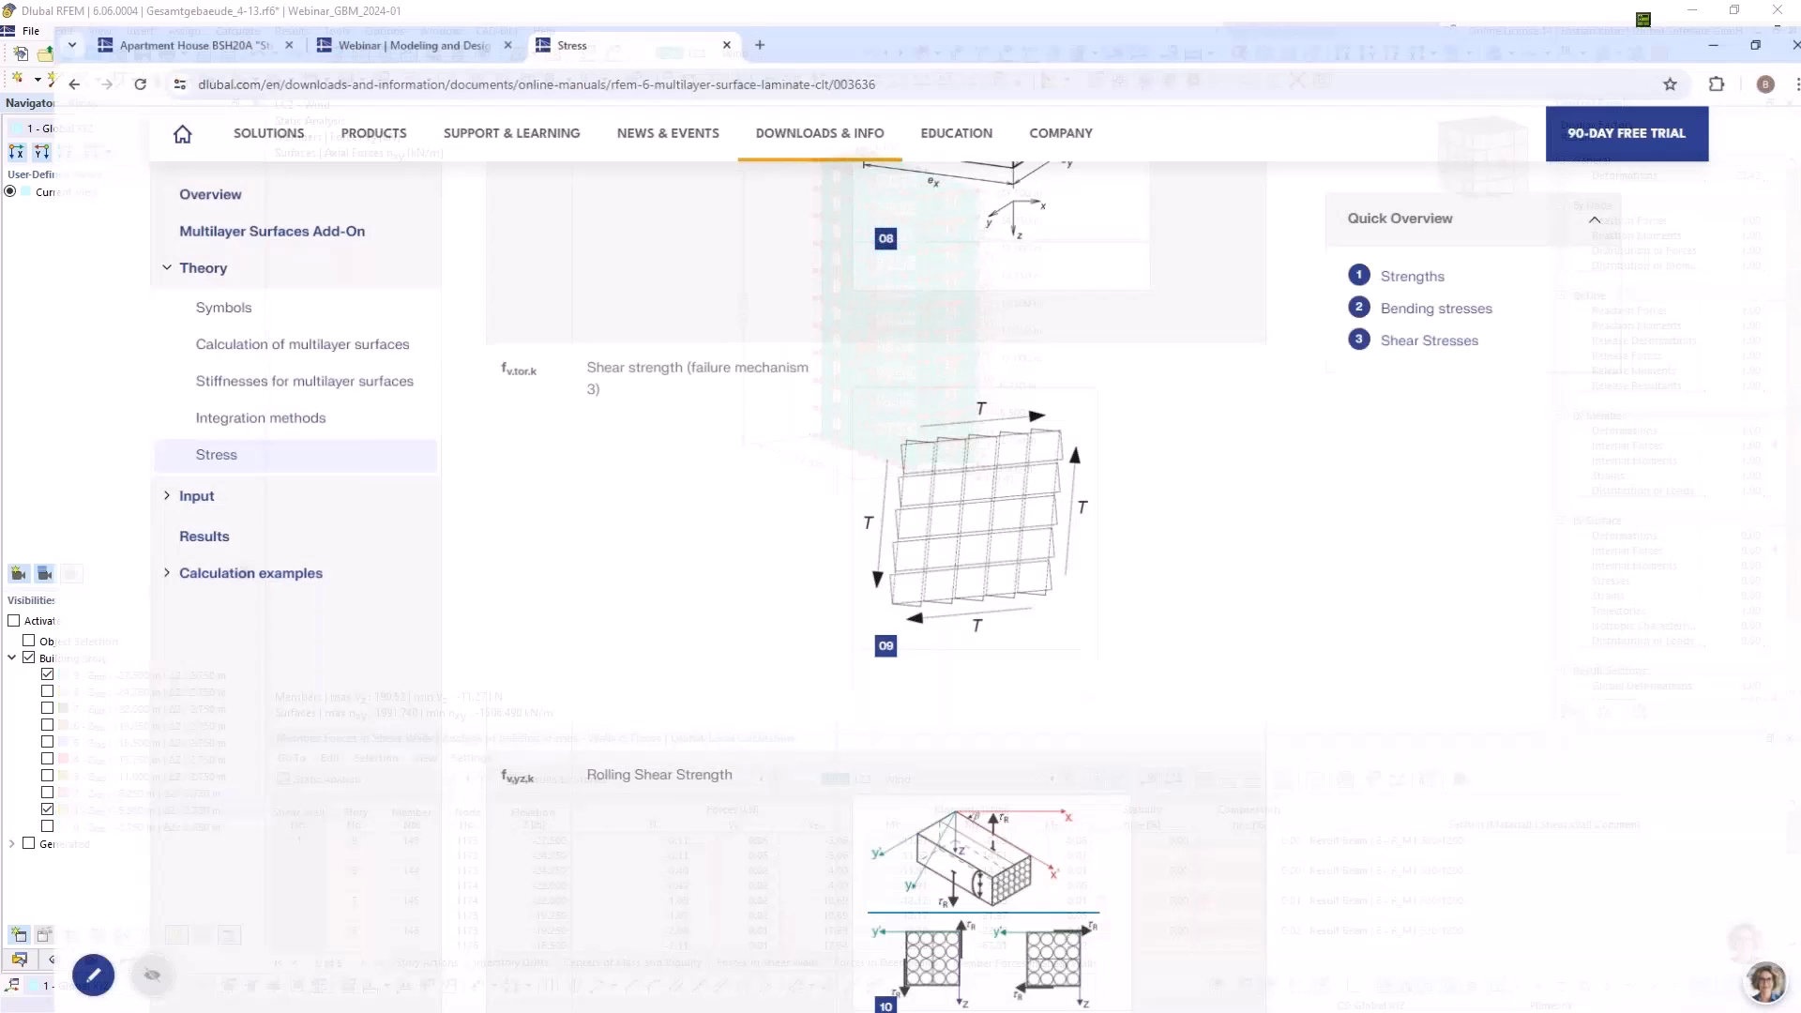
Switch to the browser, view the two exterior photos of Apartment House BSH20A "Stories", and return to RFEM
left_click(163, 24)
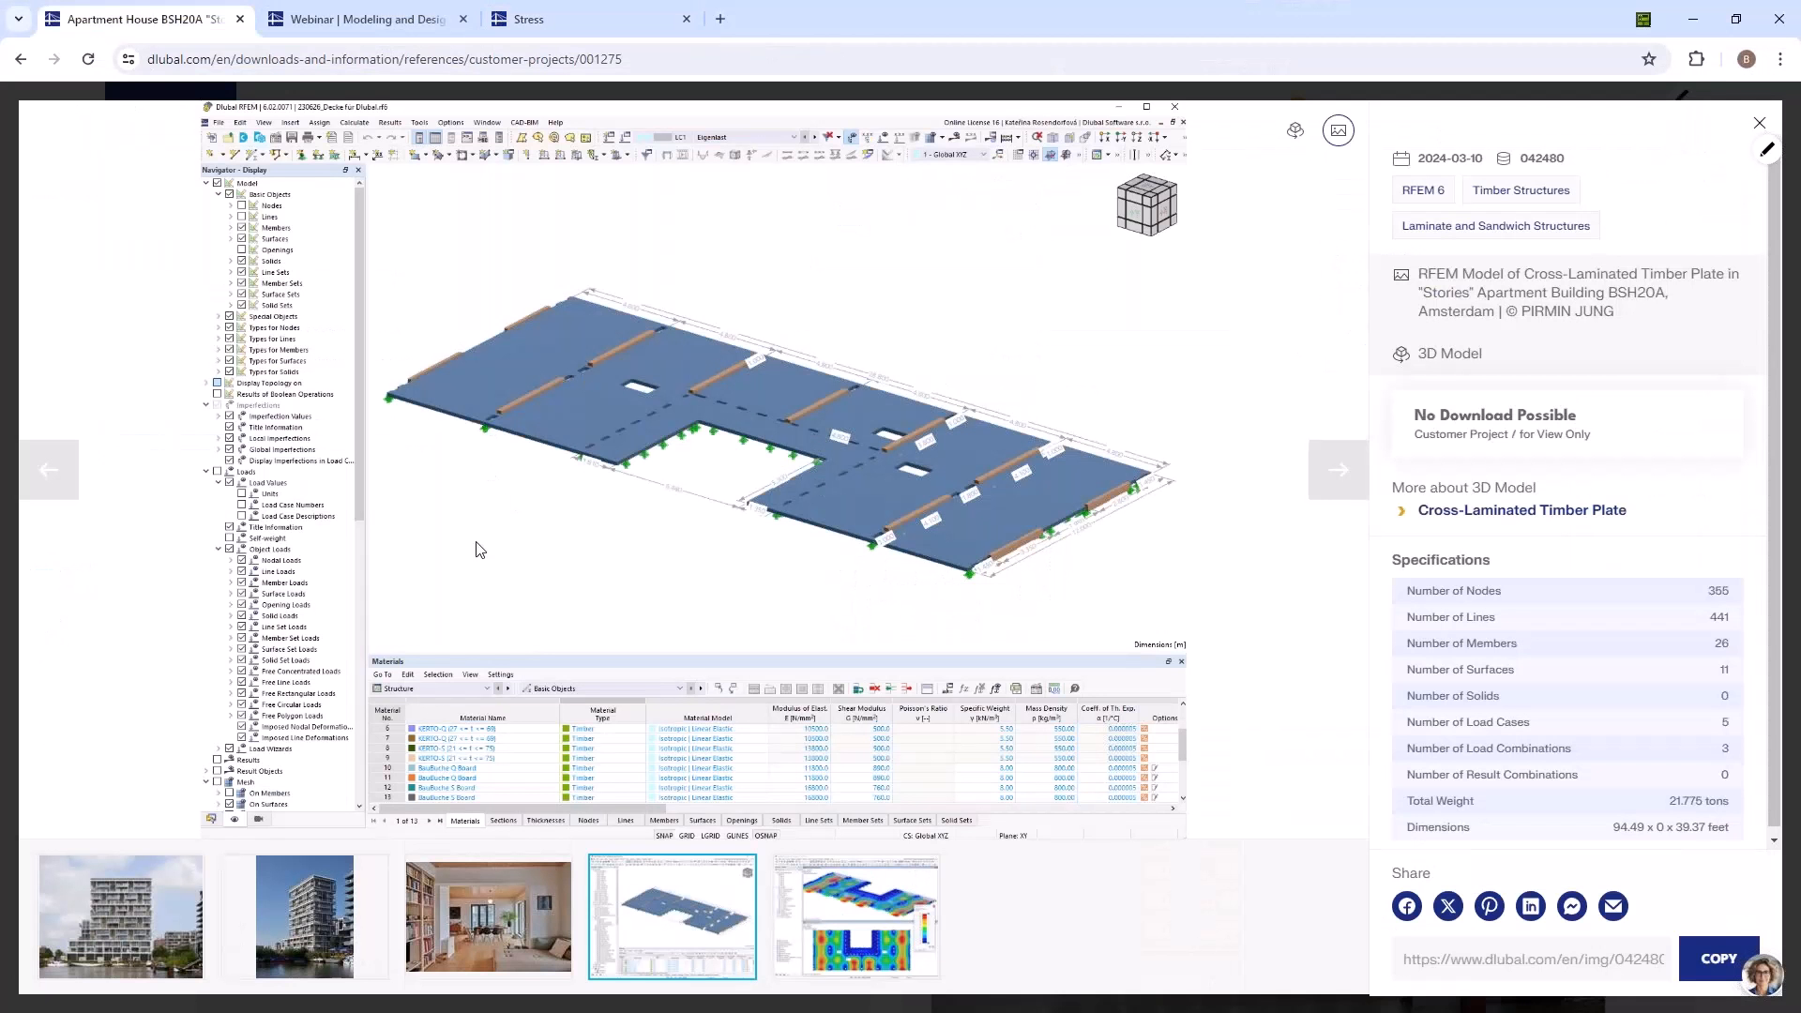
left_click(119, 919)
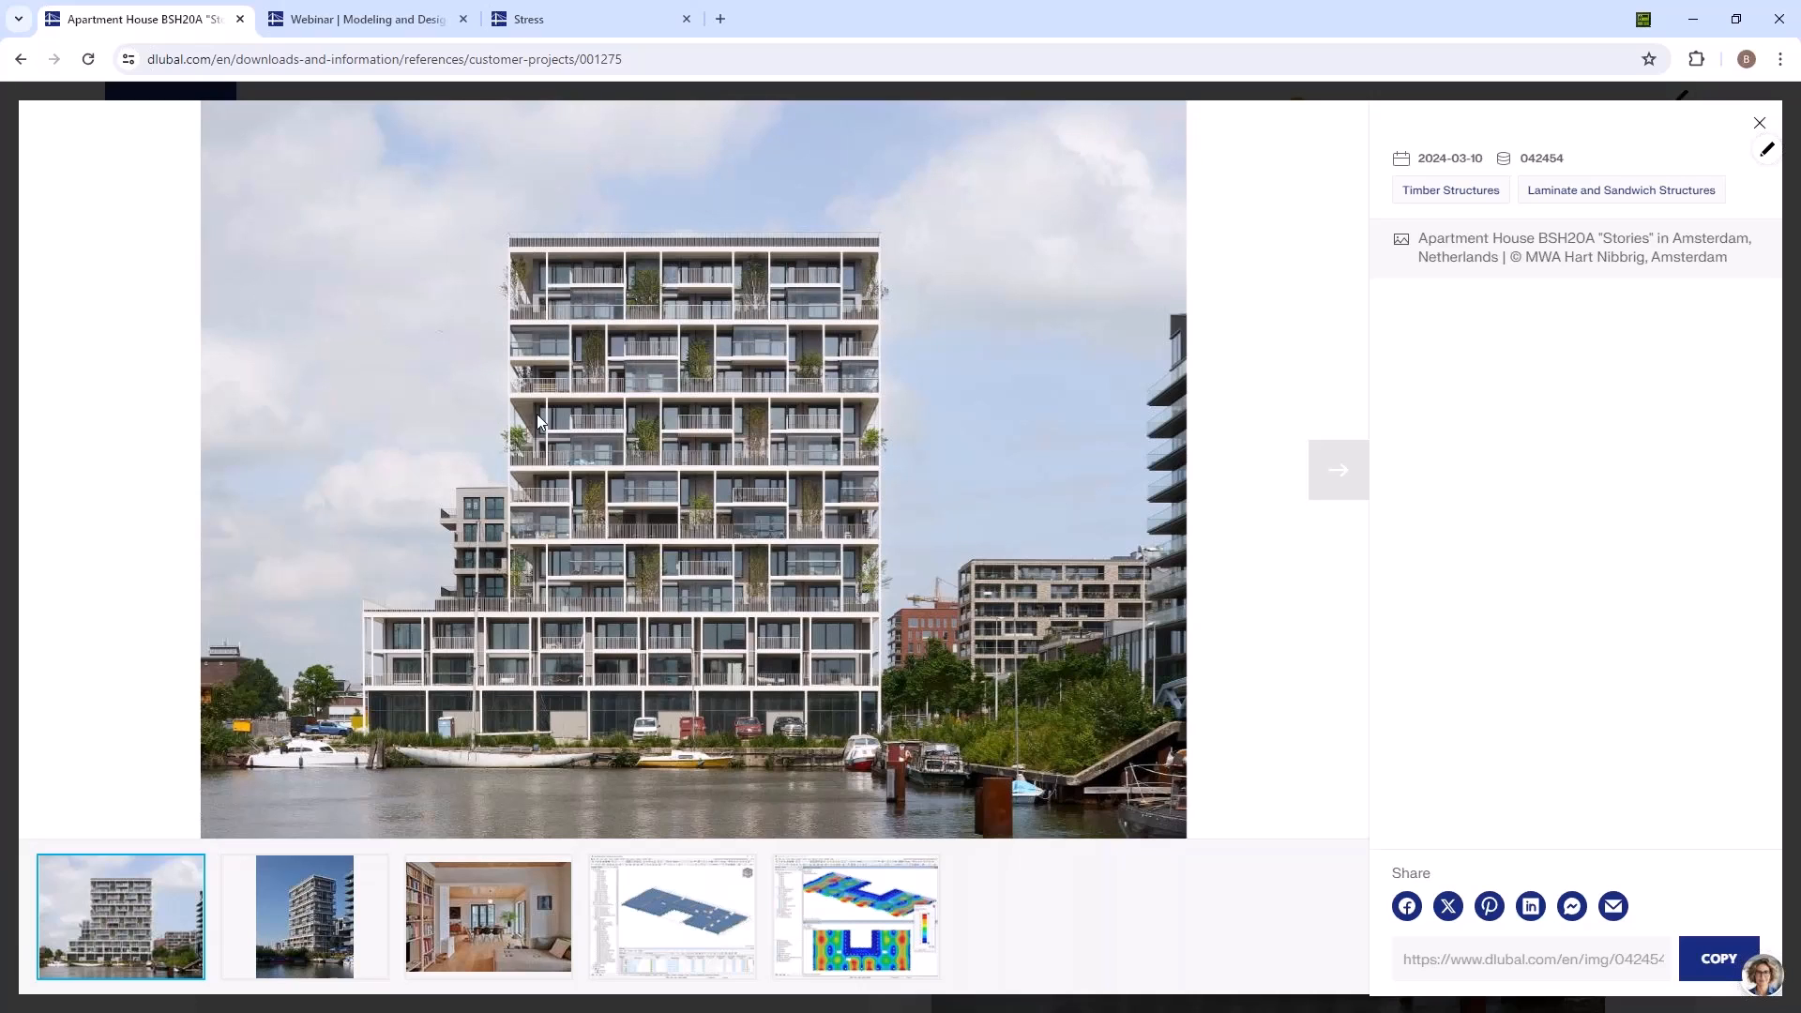
left_click(275, 926)
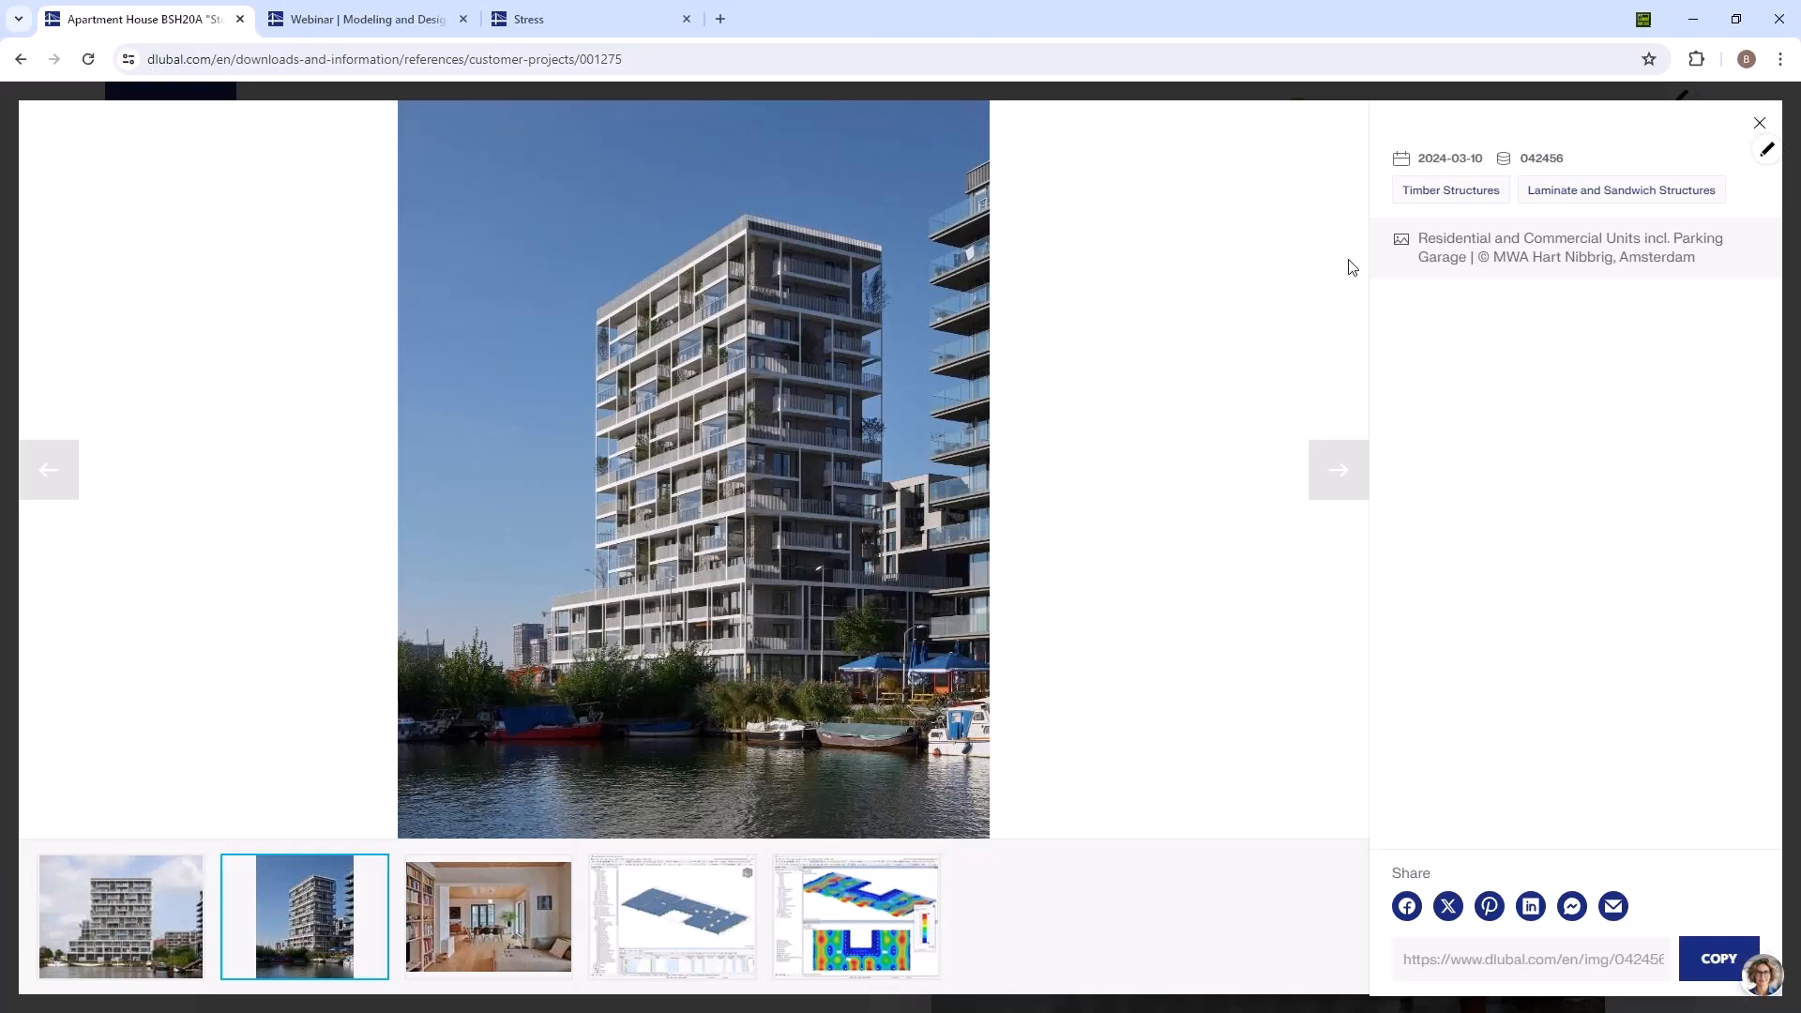
left_click(1693, 19)
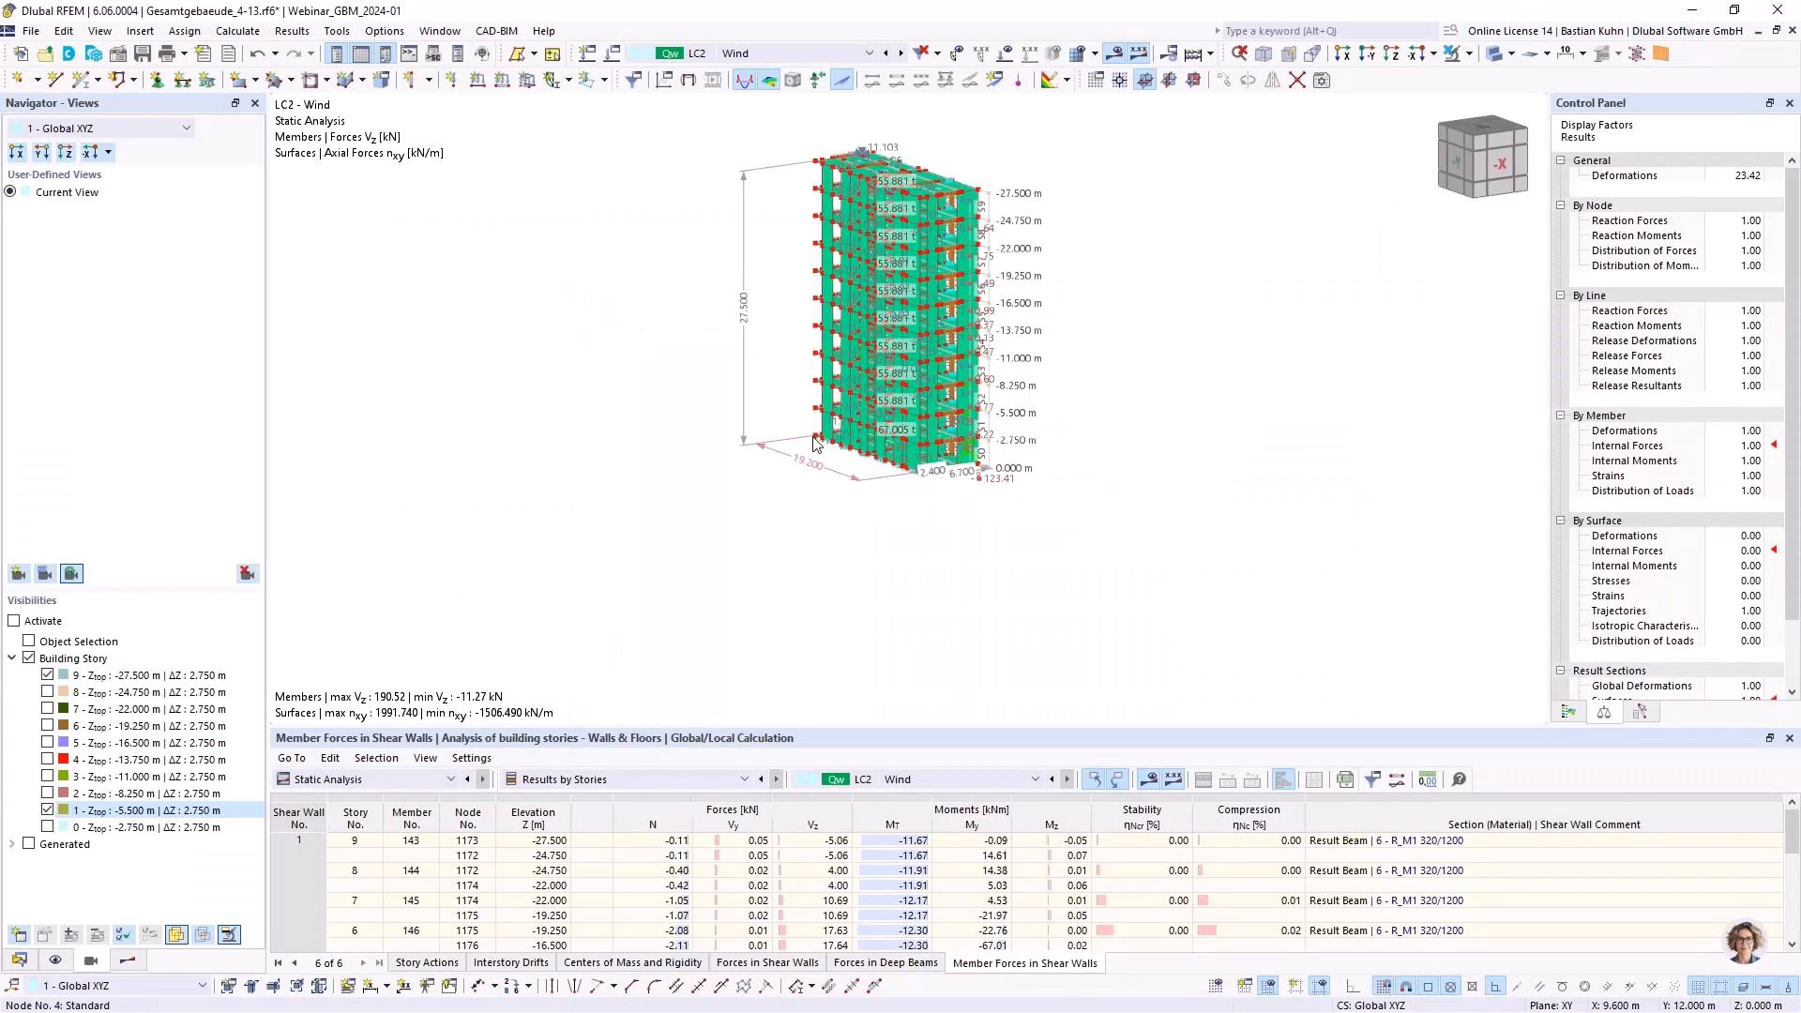
scroll(814, 441, "up", 3)
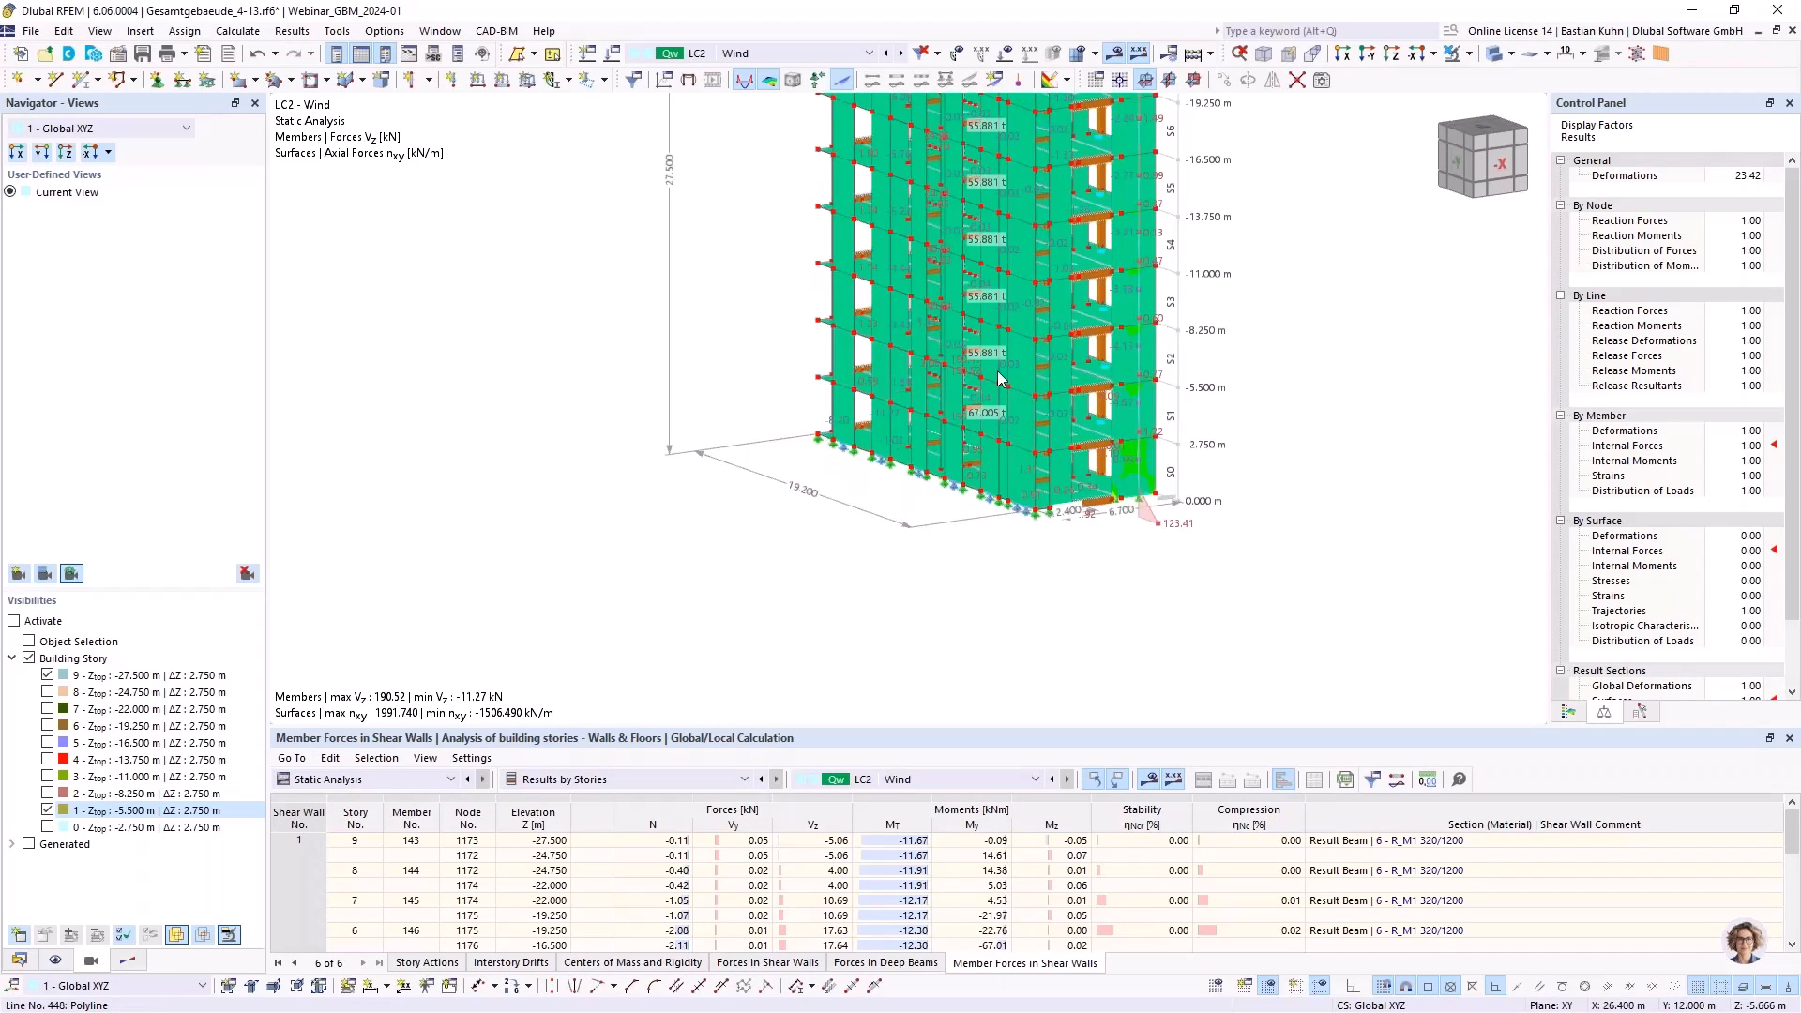
scroll(844, 412, "down", 5)
scroll(931, 334, "up", 4)
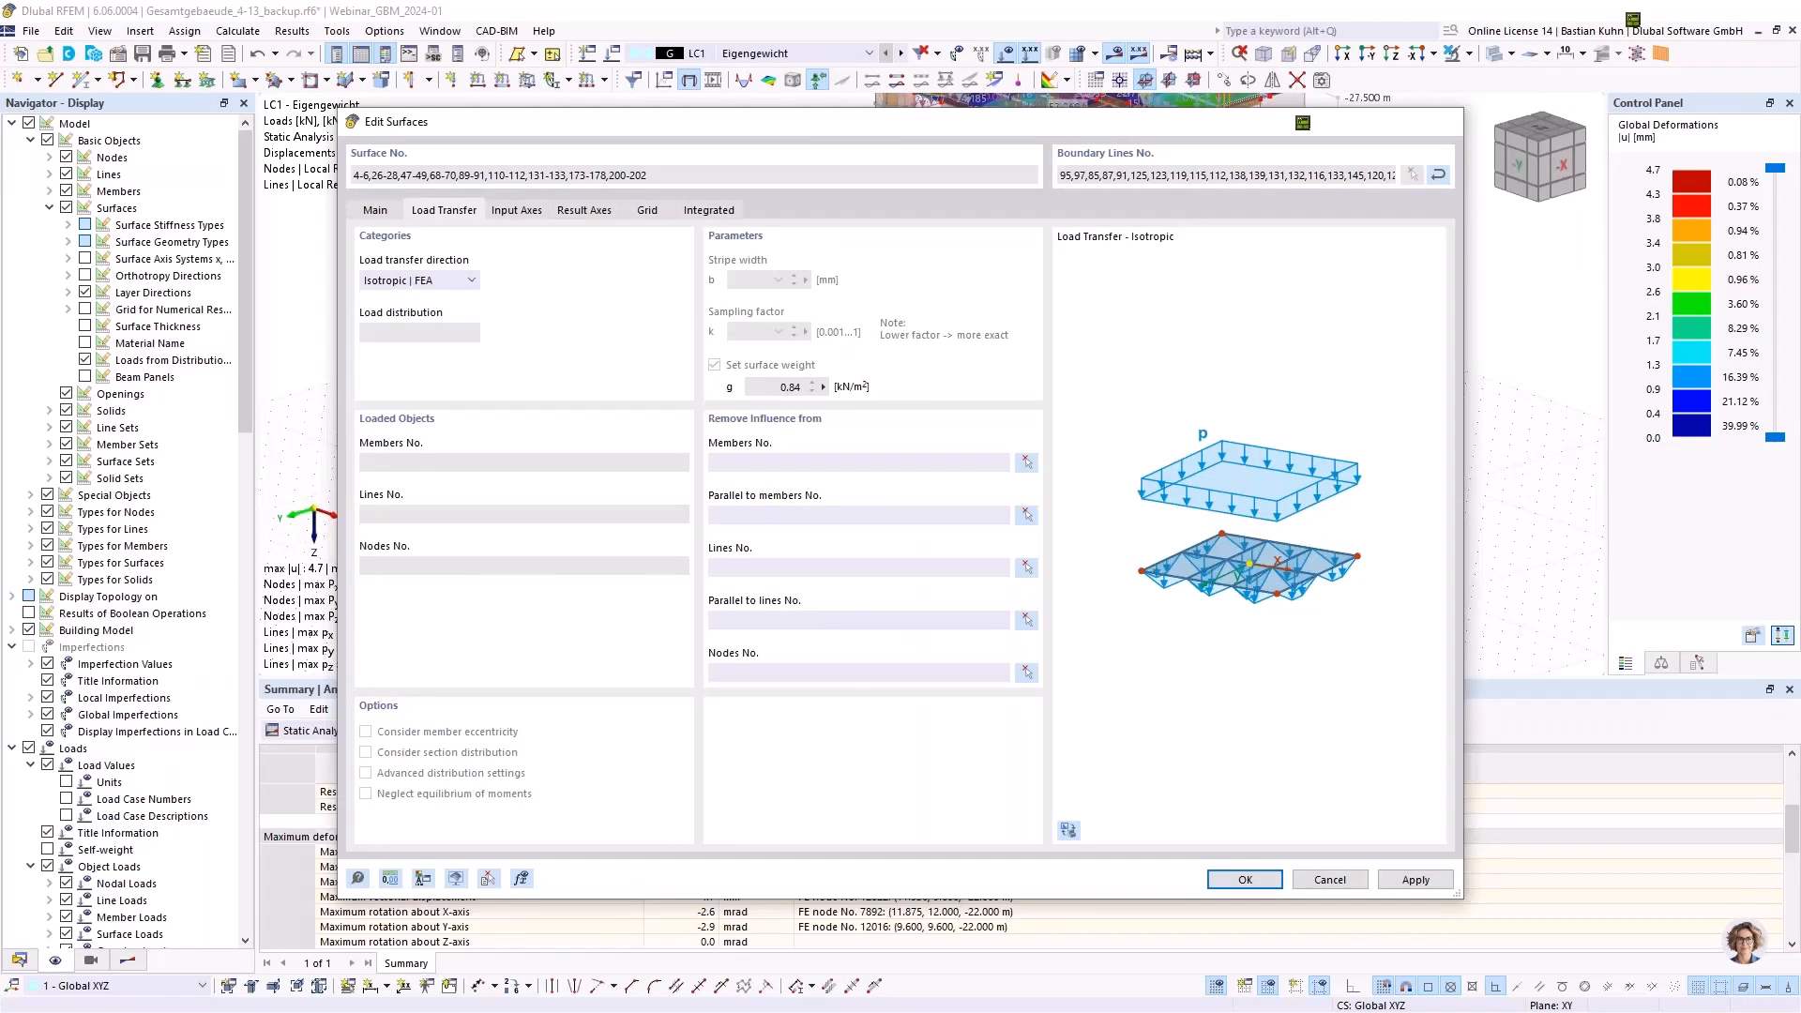
Cancel the Edit Surfaces dialog and switch to the model Stock3-2D-Decke.rf6
key("Escape")
left_click(440, 31)
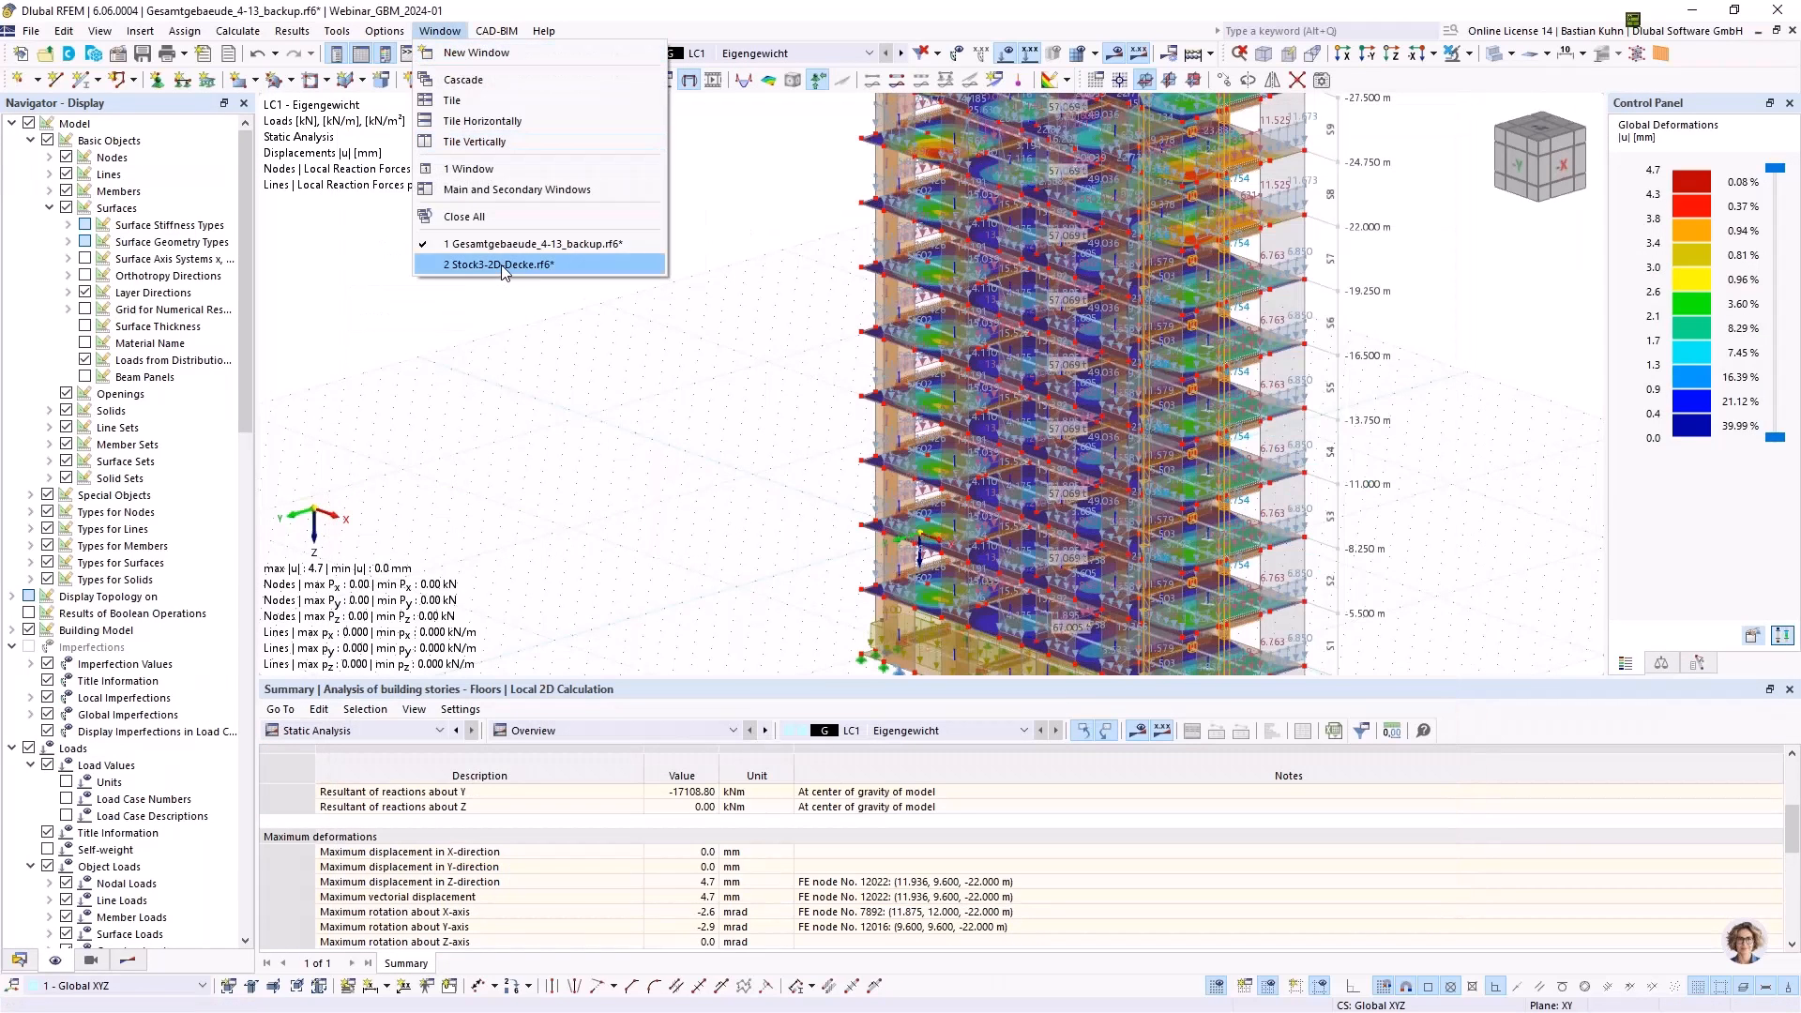
left_click(497, 241)
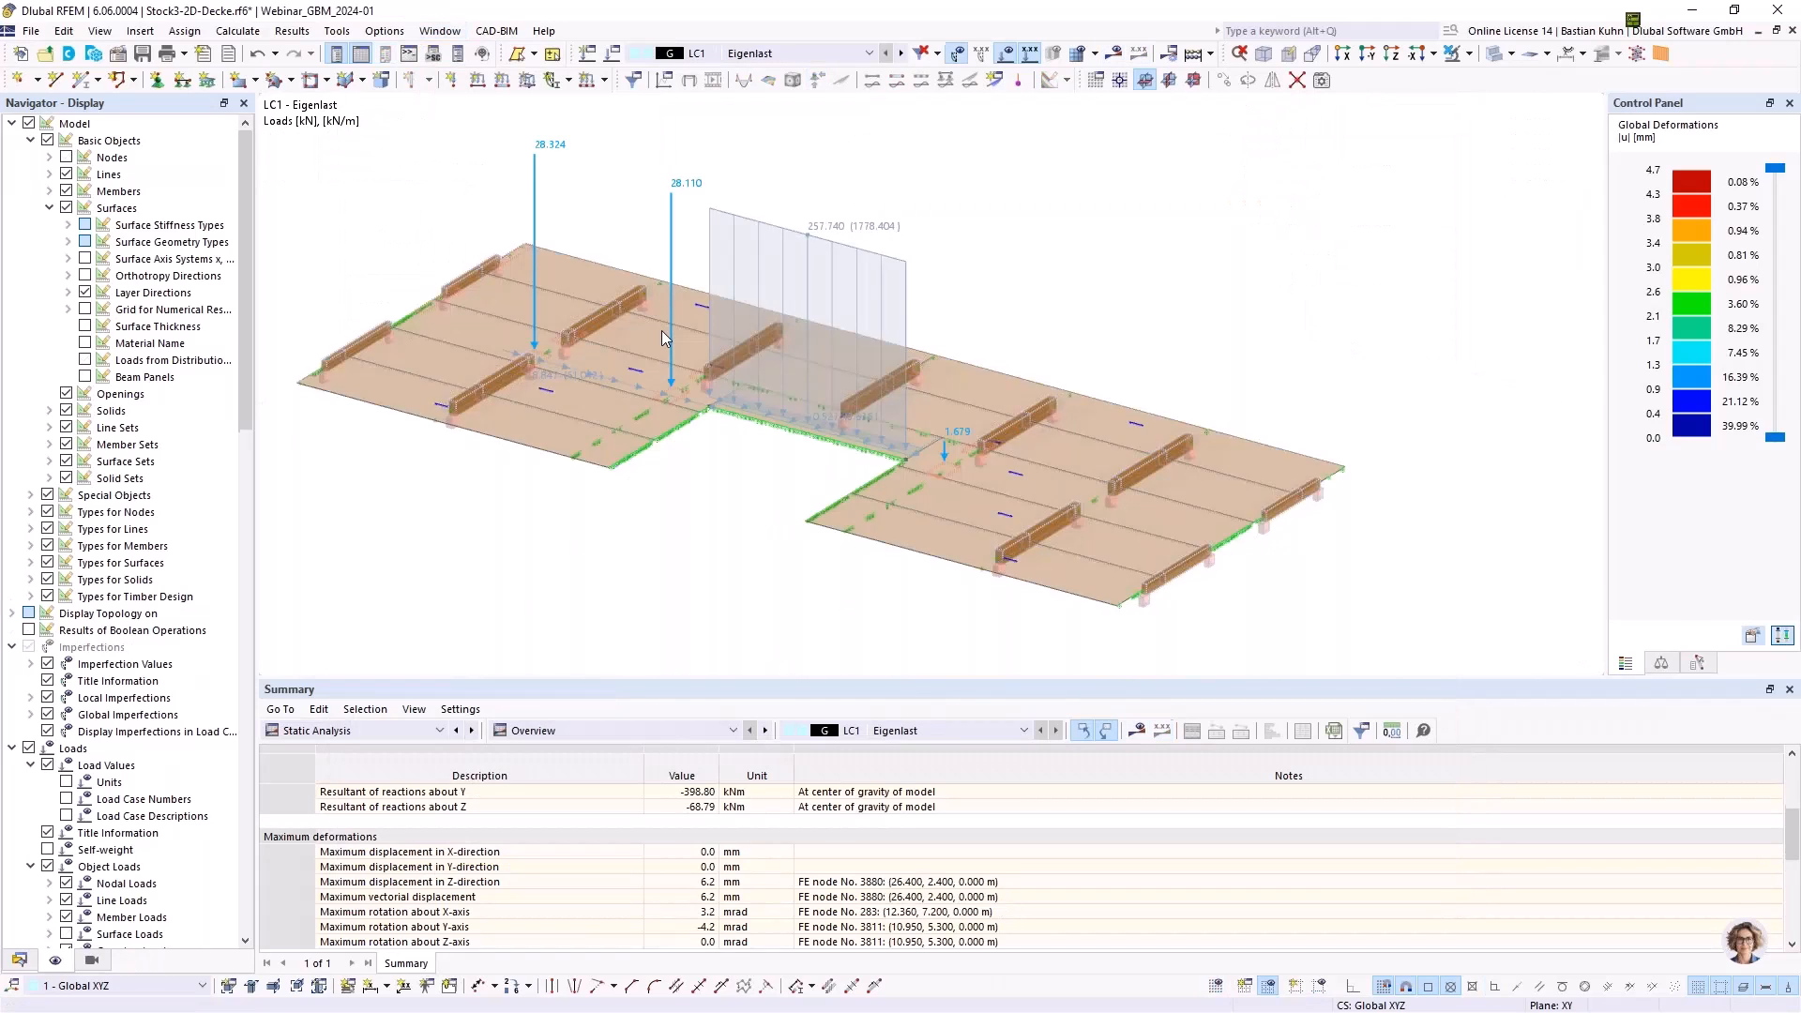
Turn on the display of nodes in the 2D floor slab model
scroll(919, 474, "down", 3)
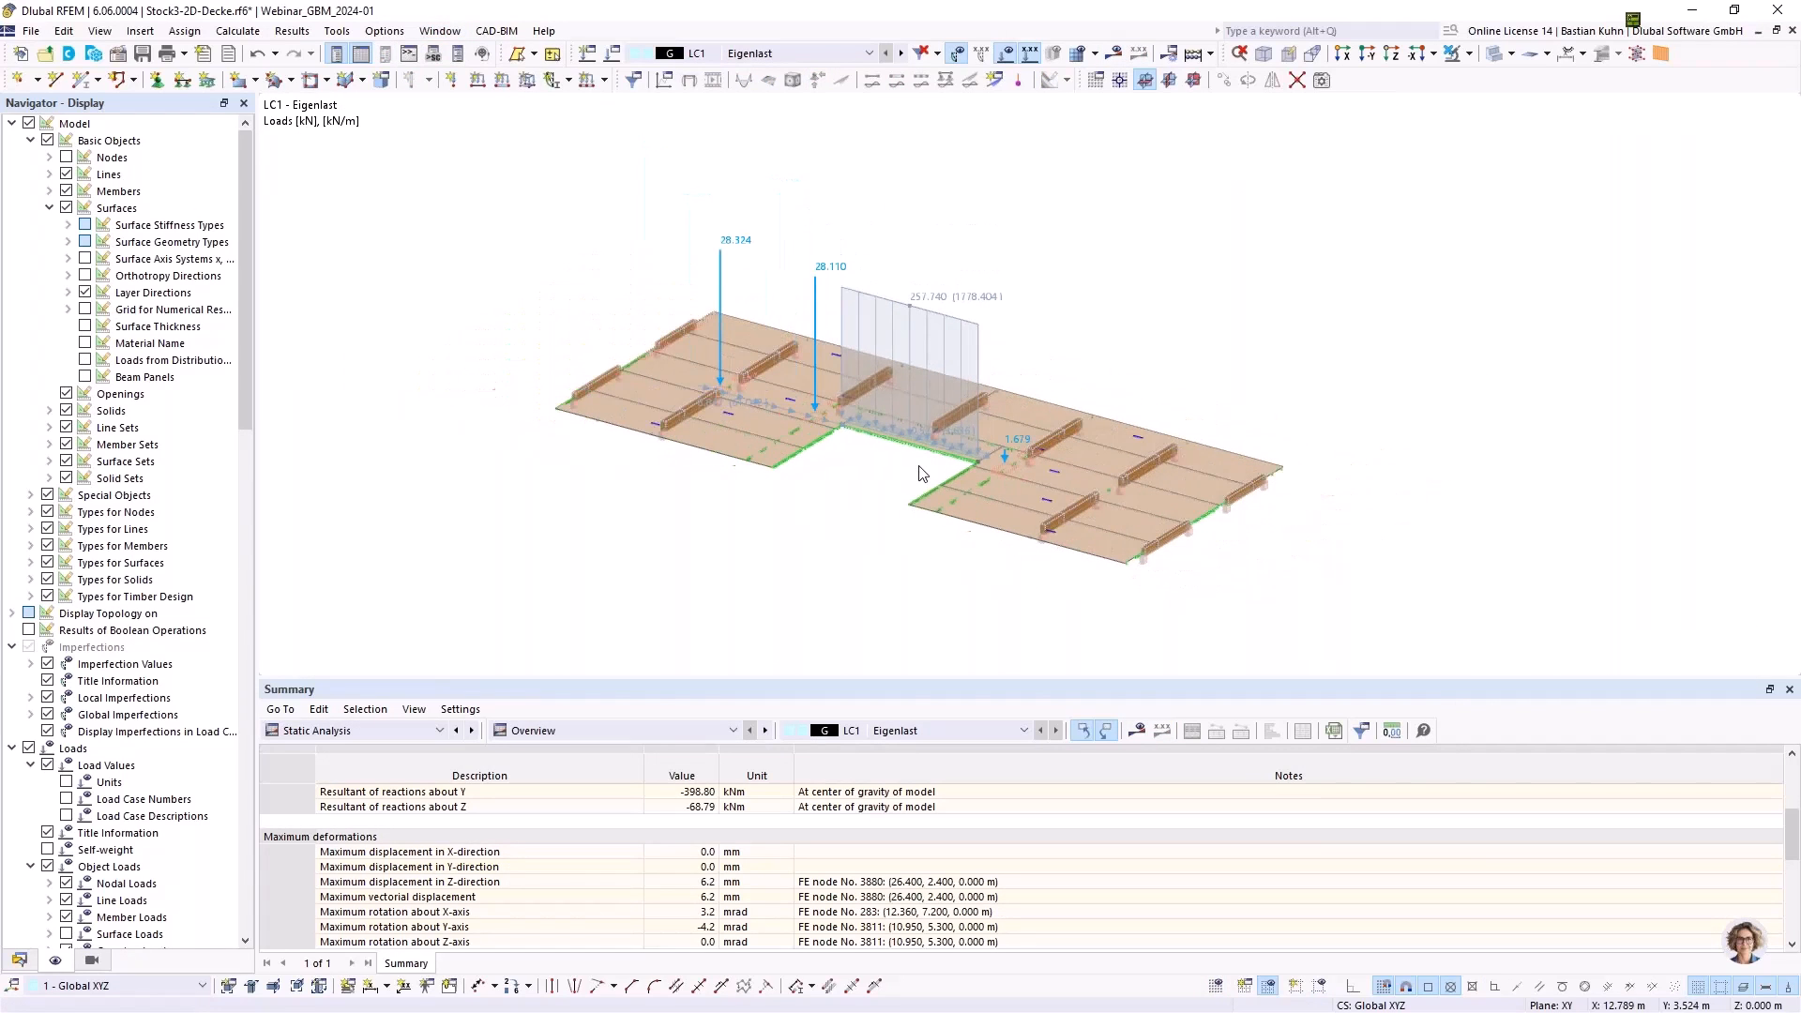
middle_click_drag(890, 468, 678, 466, "ctrl")
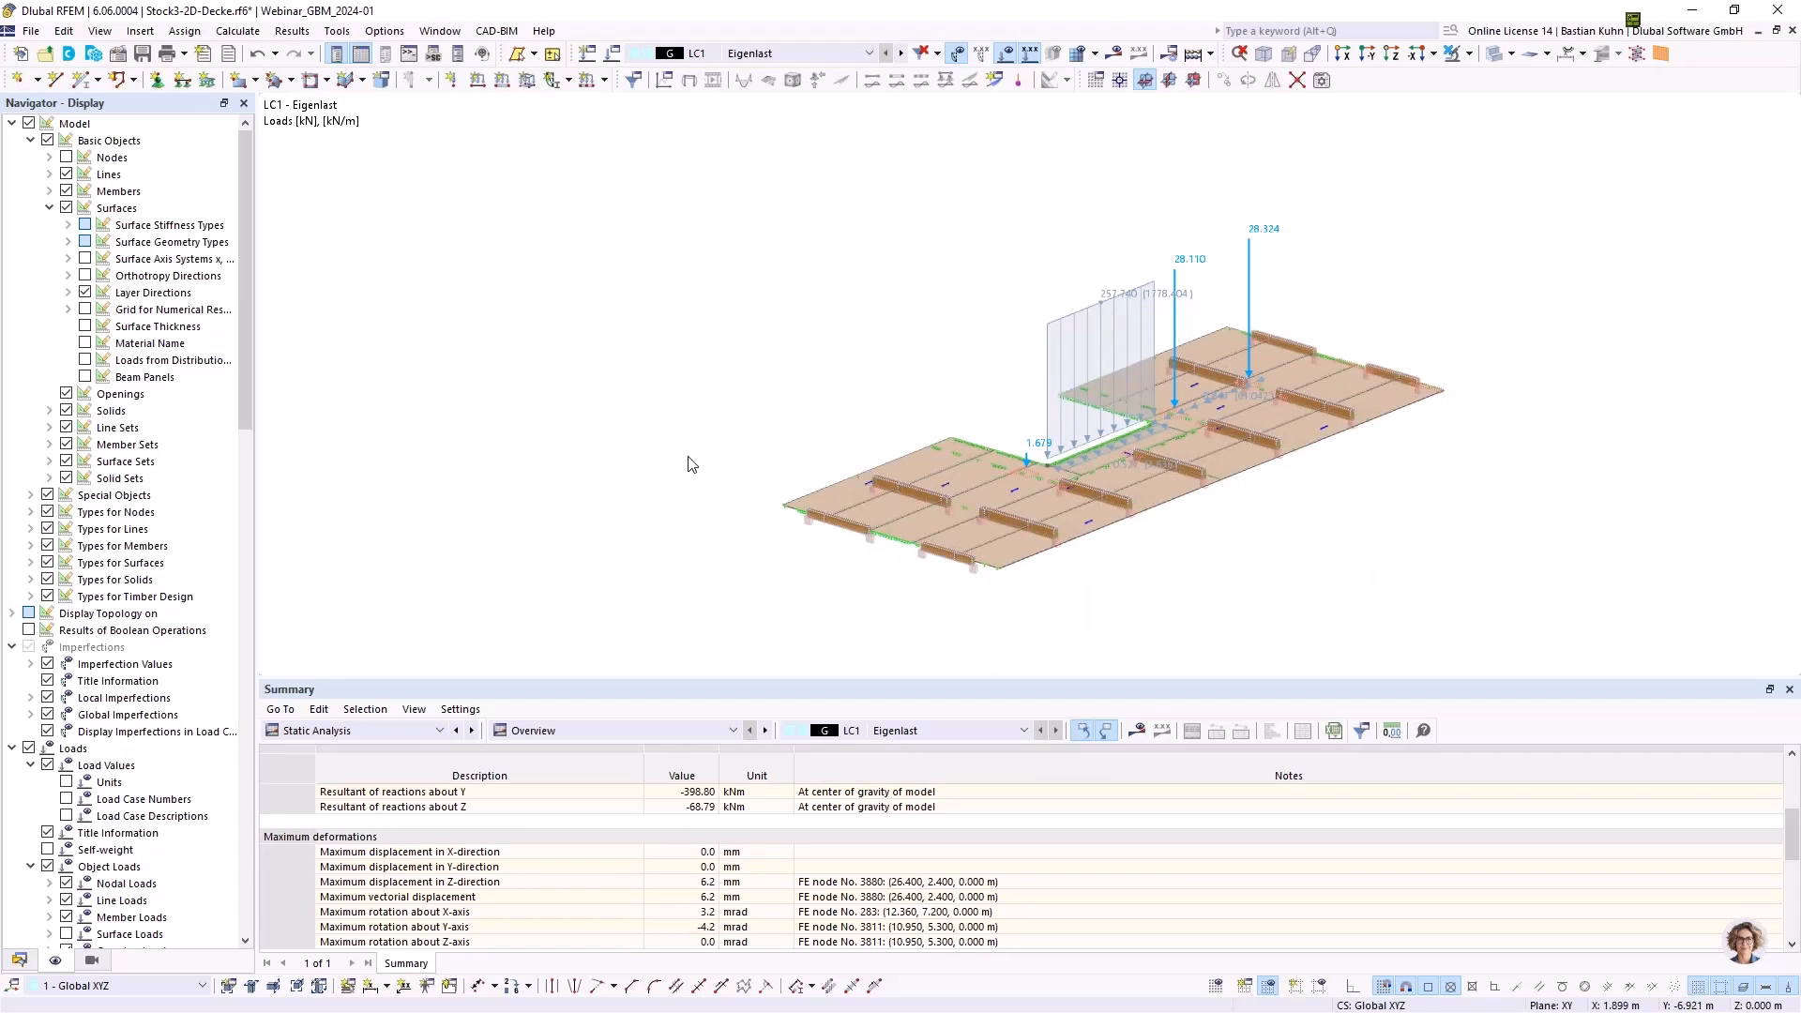
scroll(988, 518, "up", 3)
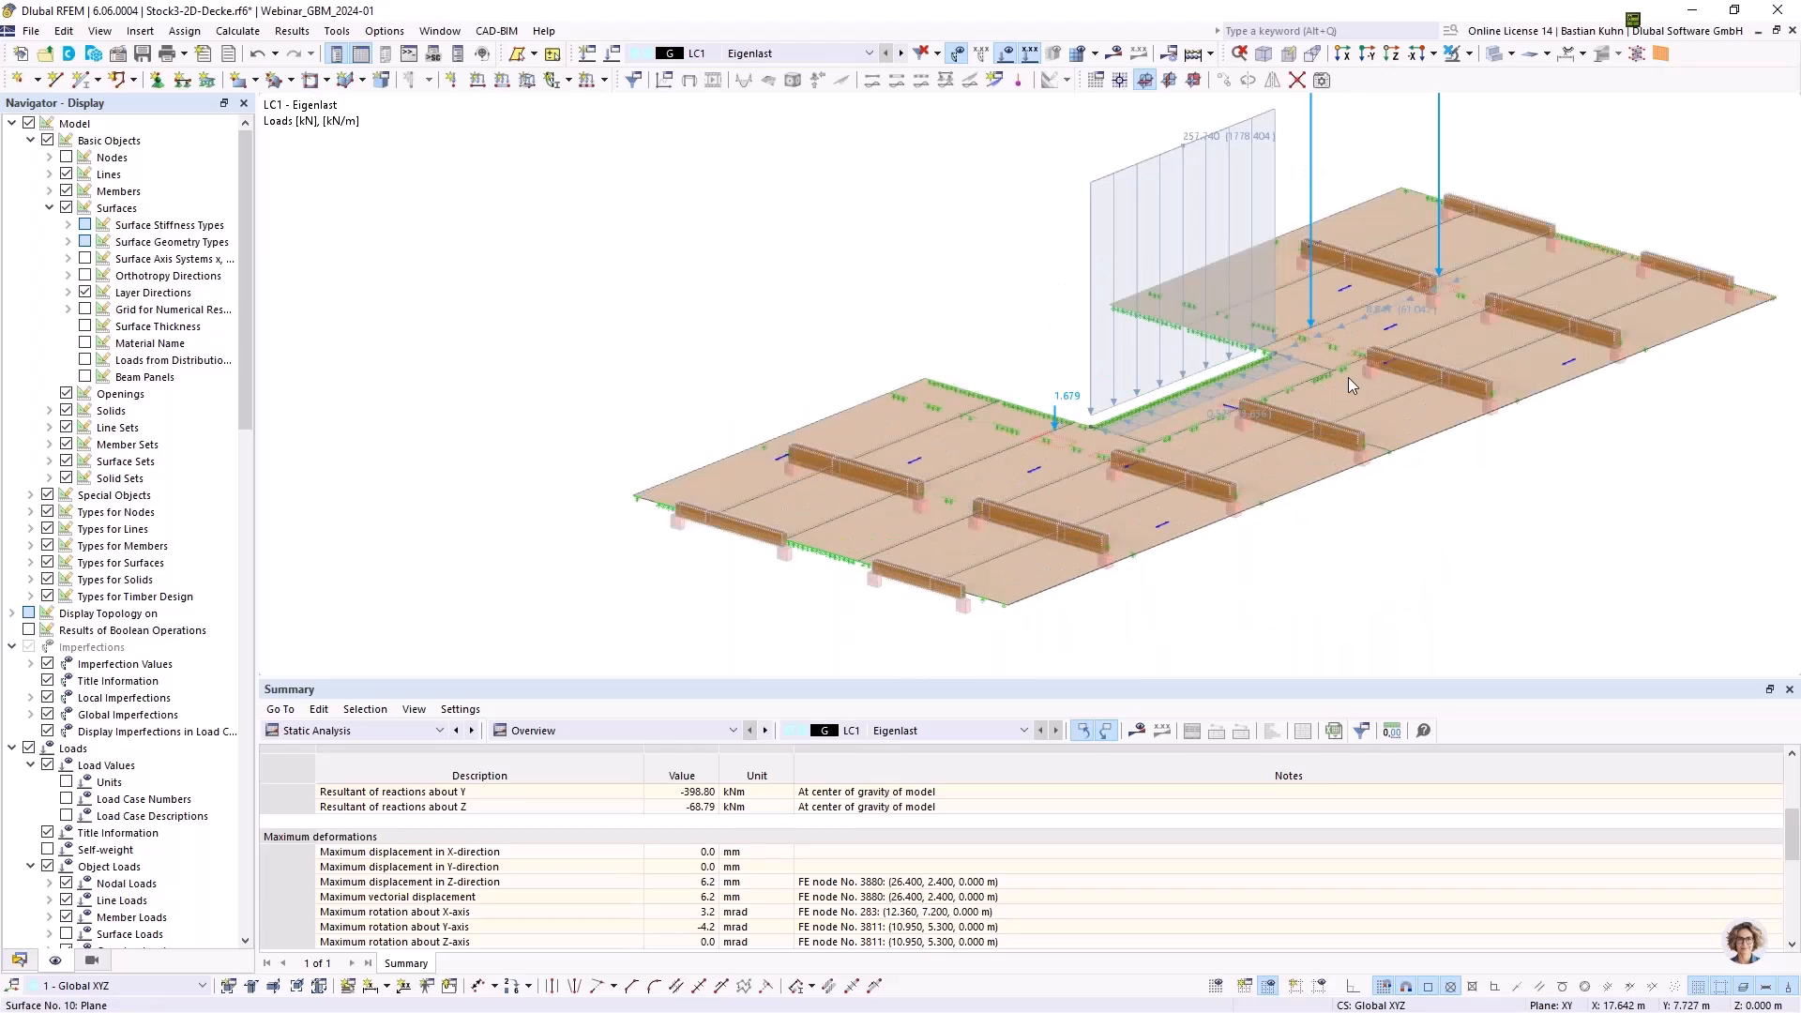
scroll(1319, 425, "down", 1)
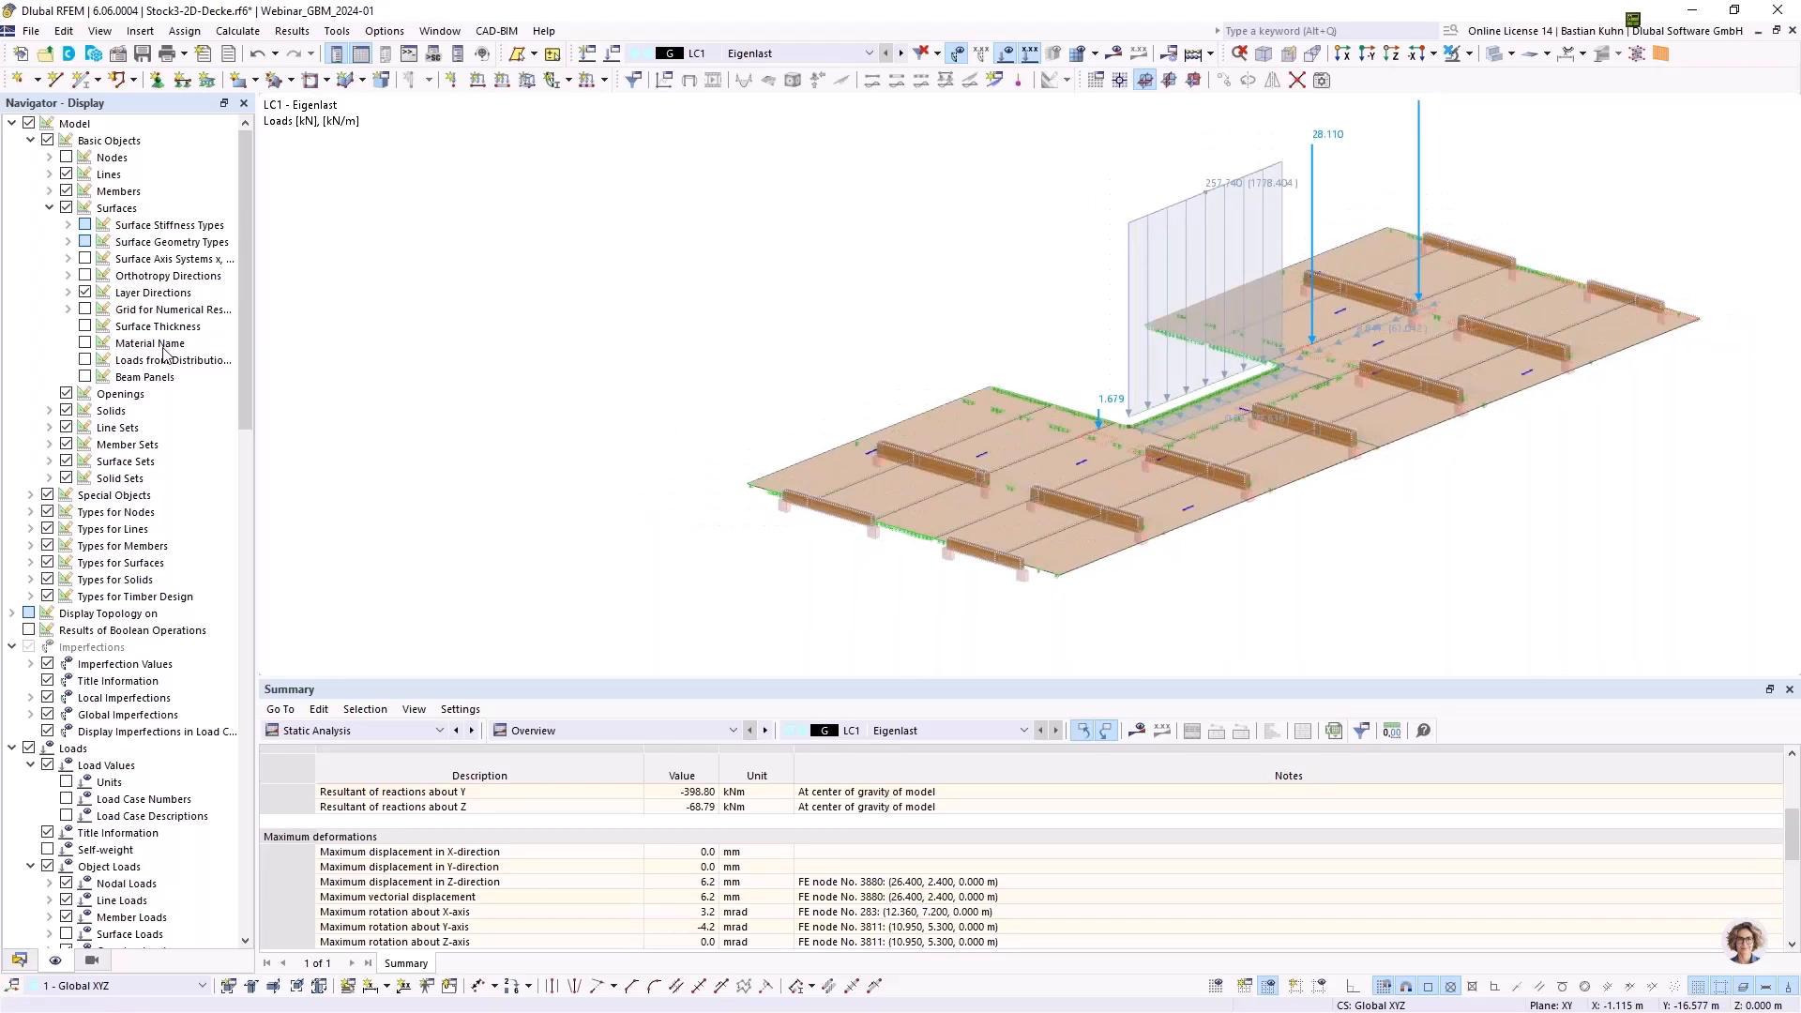
left_click(65, 157)
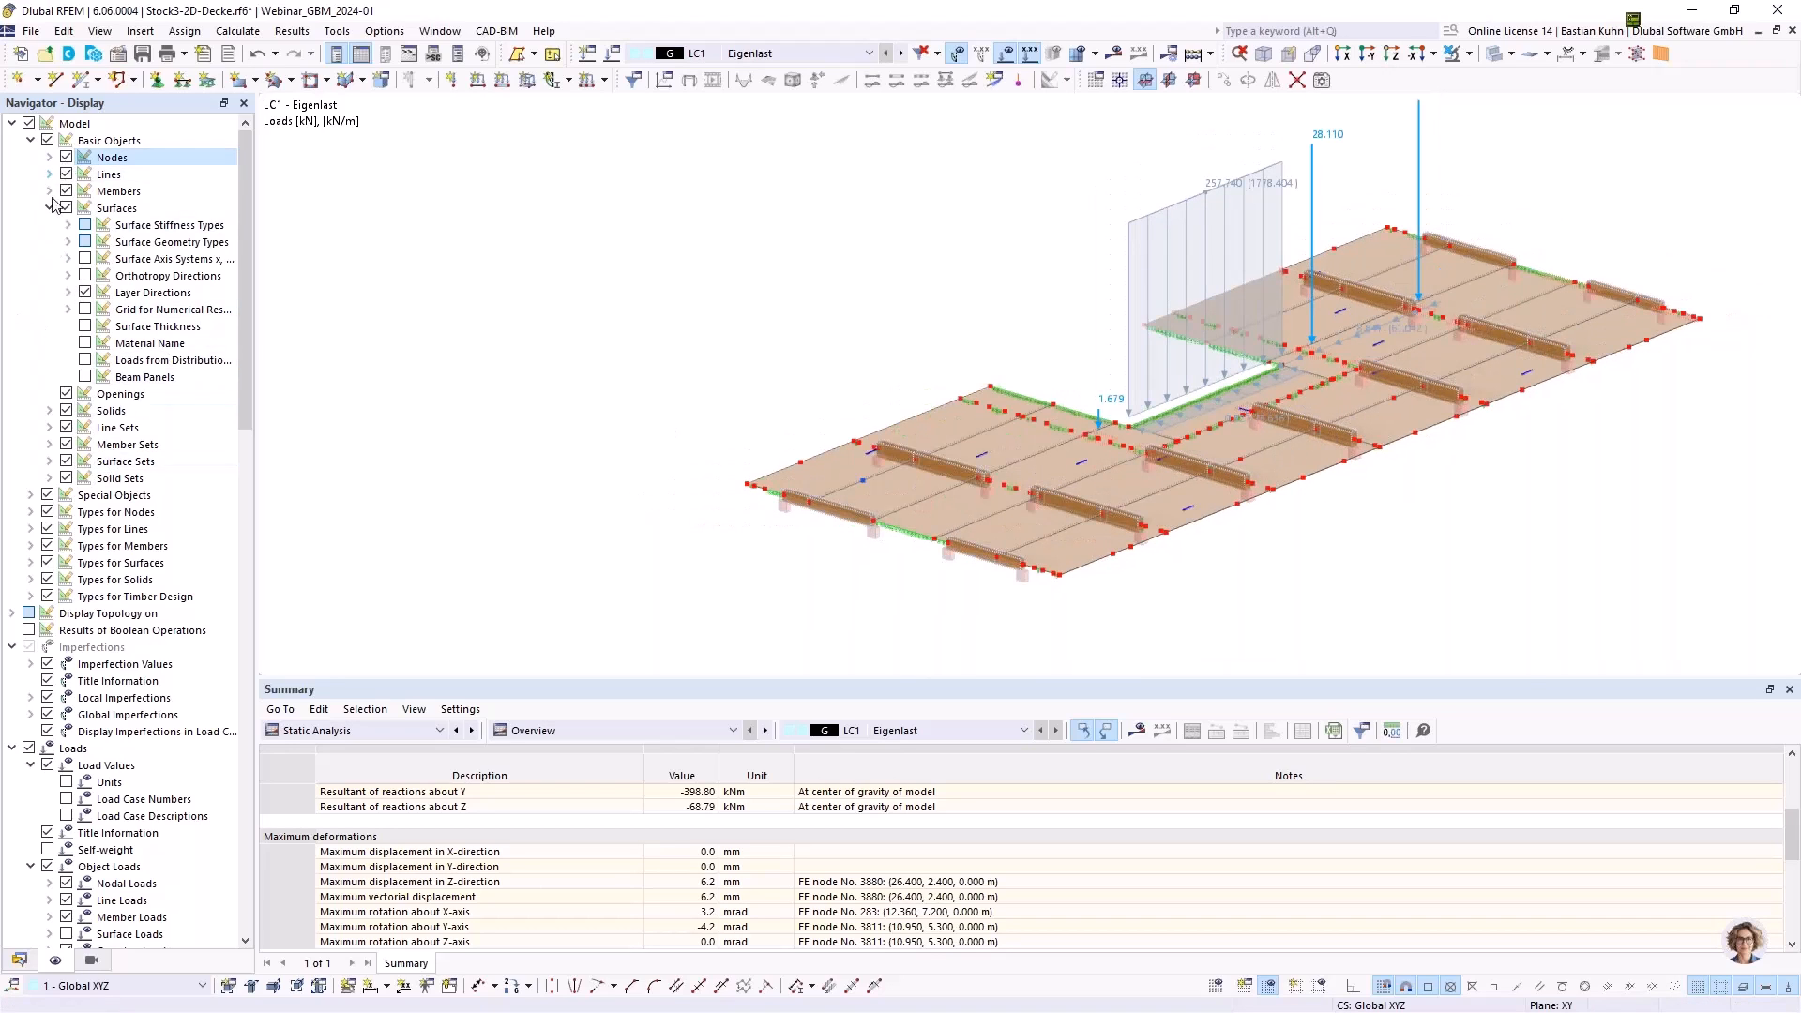
left_click(374, 990)
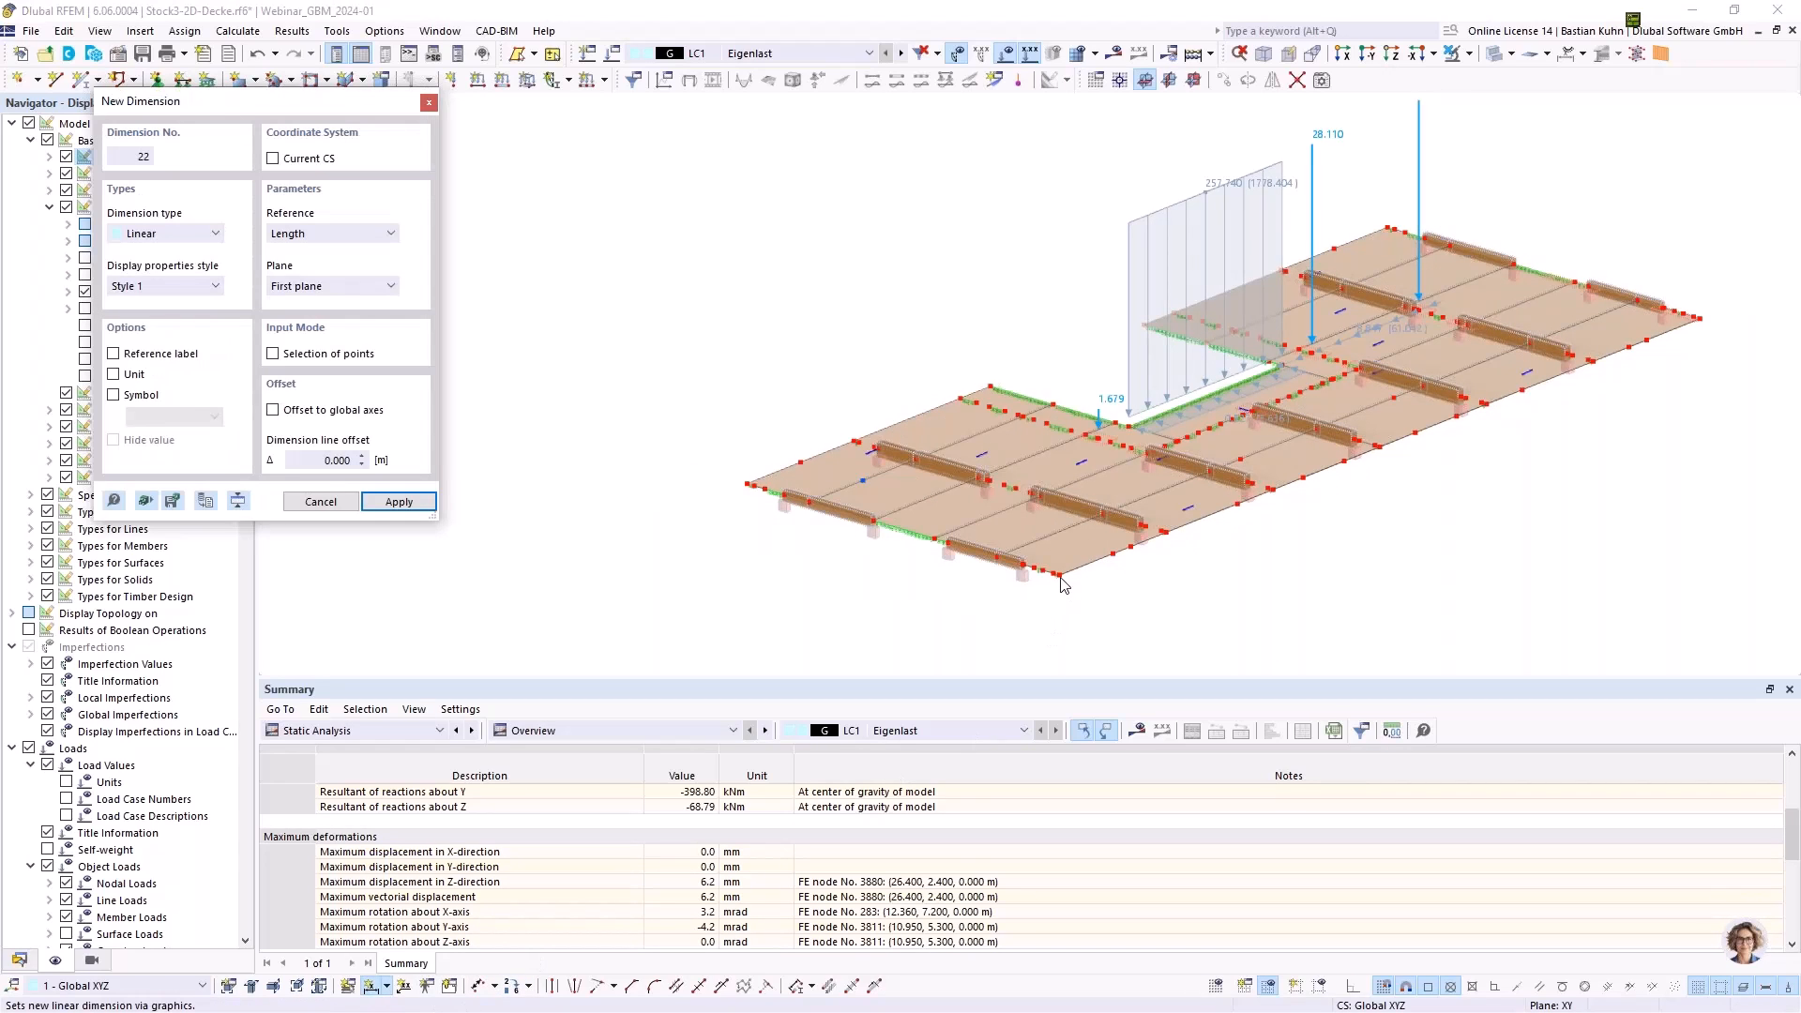
left_click(1700, 318)
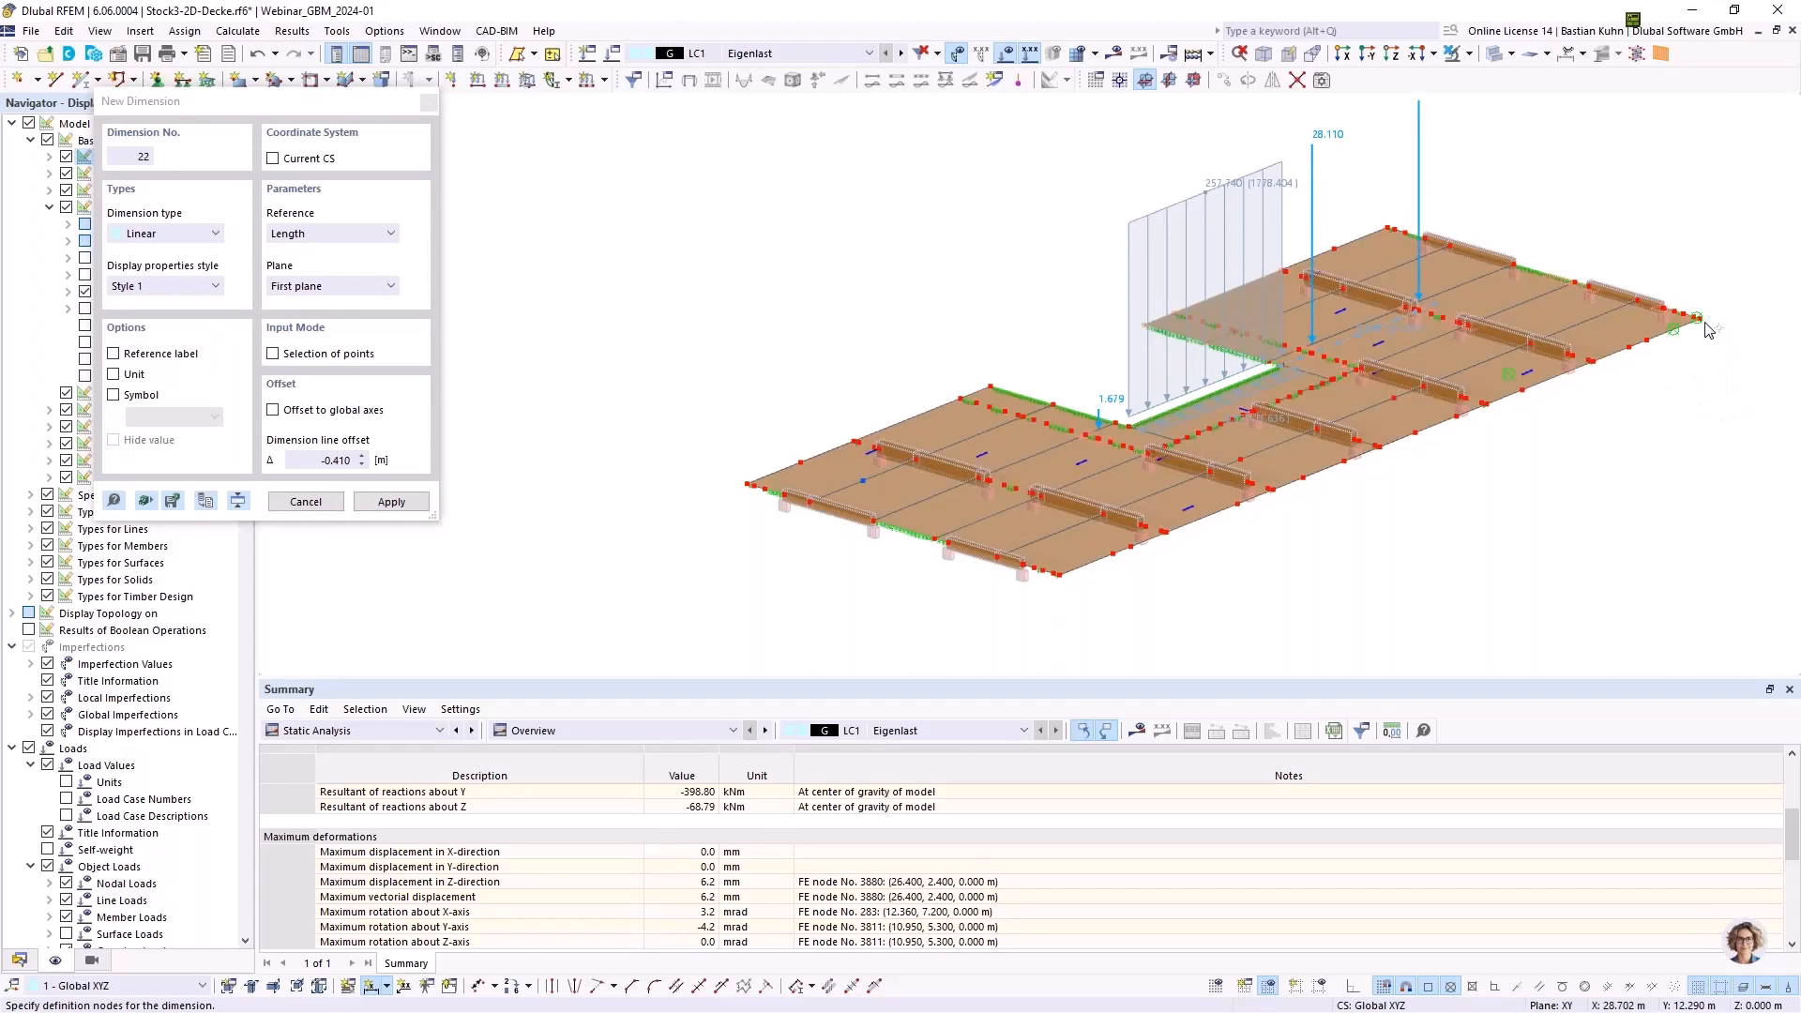
scroll(1699, 319, "up", 3)
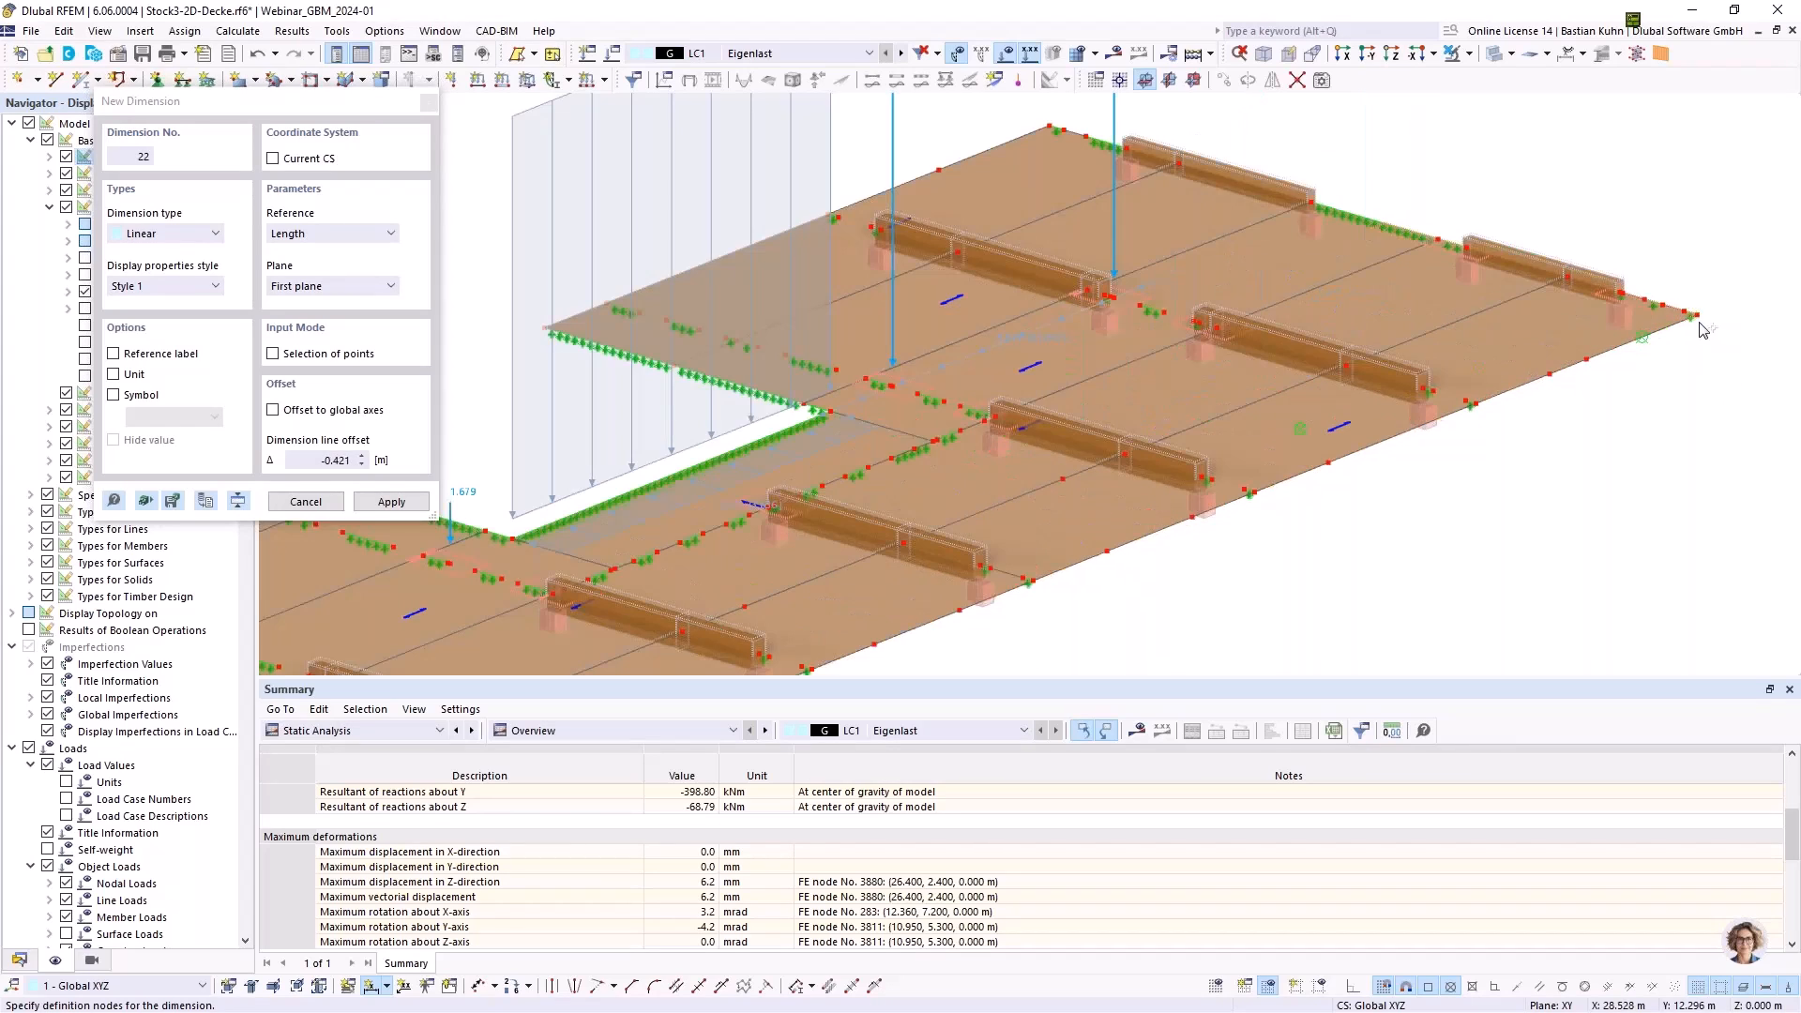
scroll(1670, 415, "down", 2)
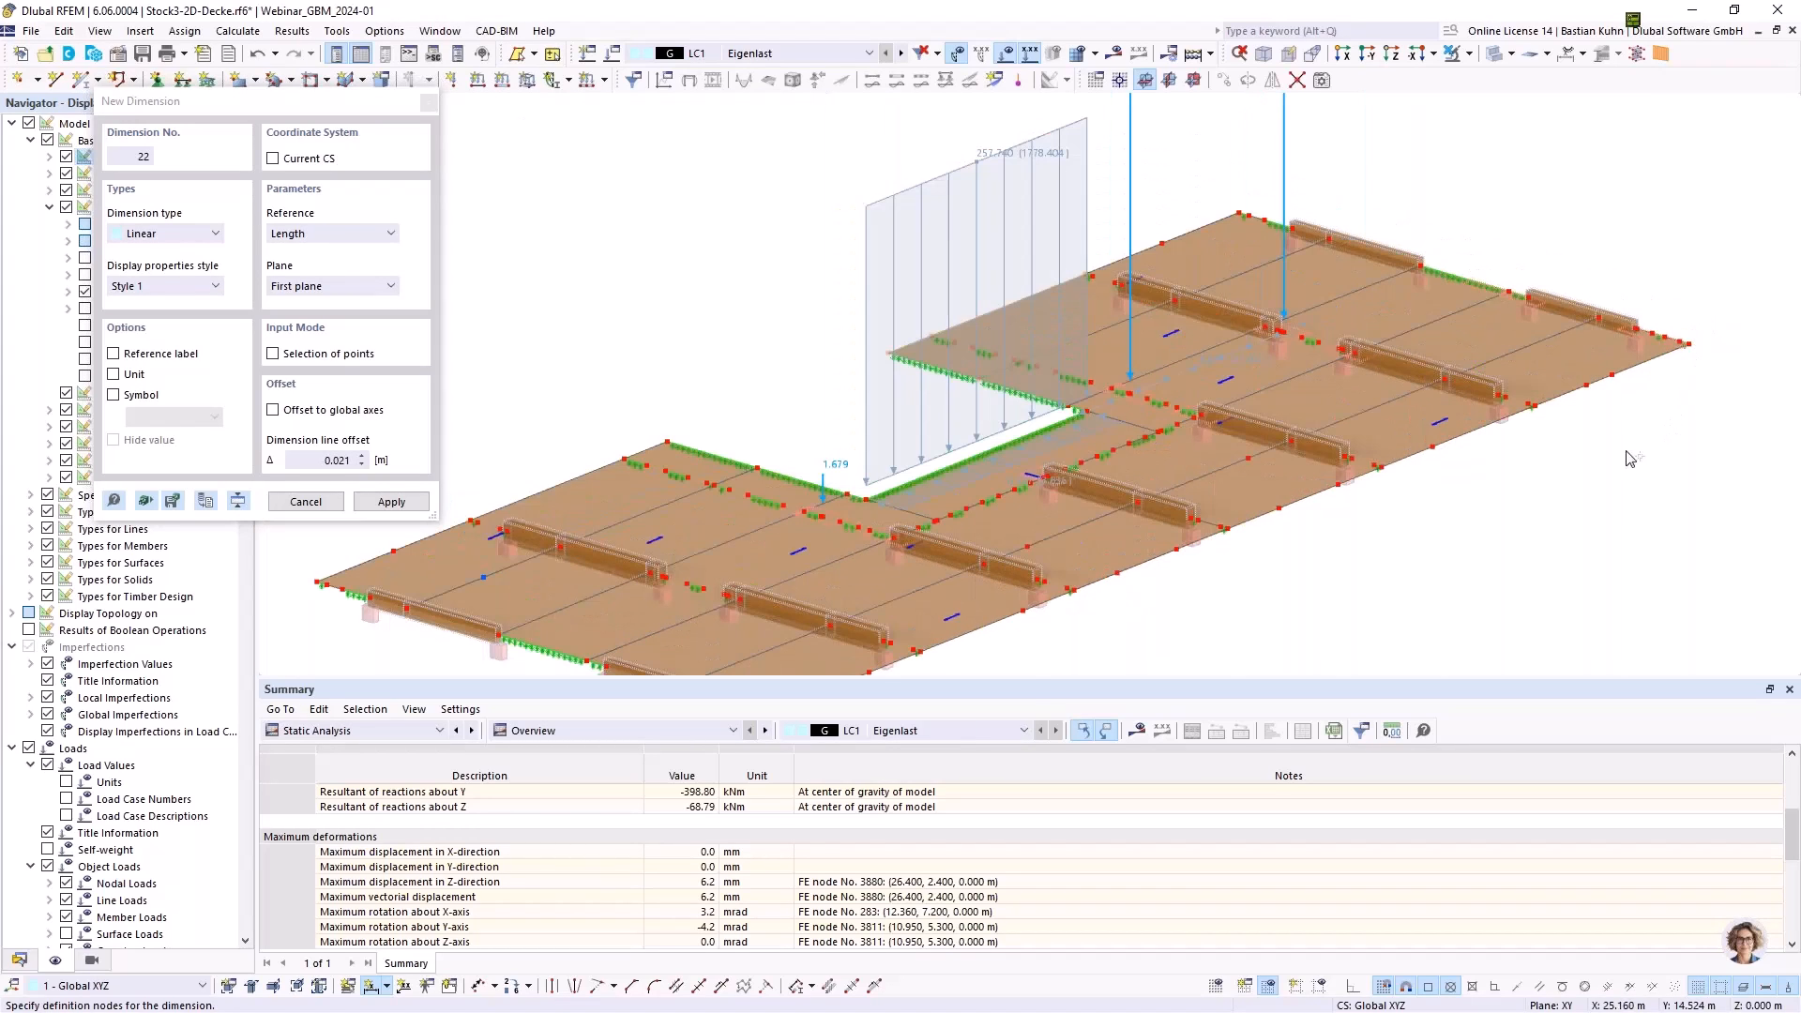
scroll(1032, 613, "down", 3)
middle_click_drag(1046, 571, 1085, 472)
scroll(965, 592, "up", 1)
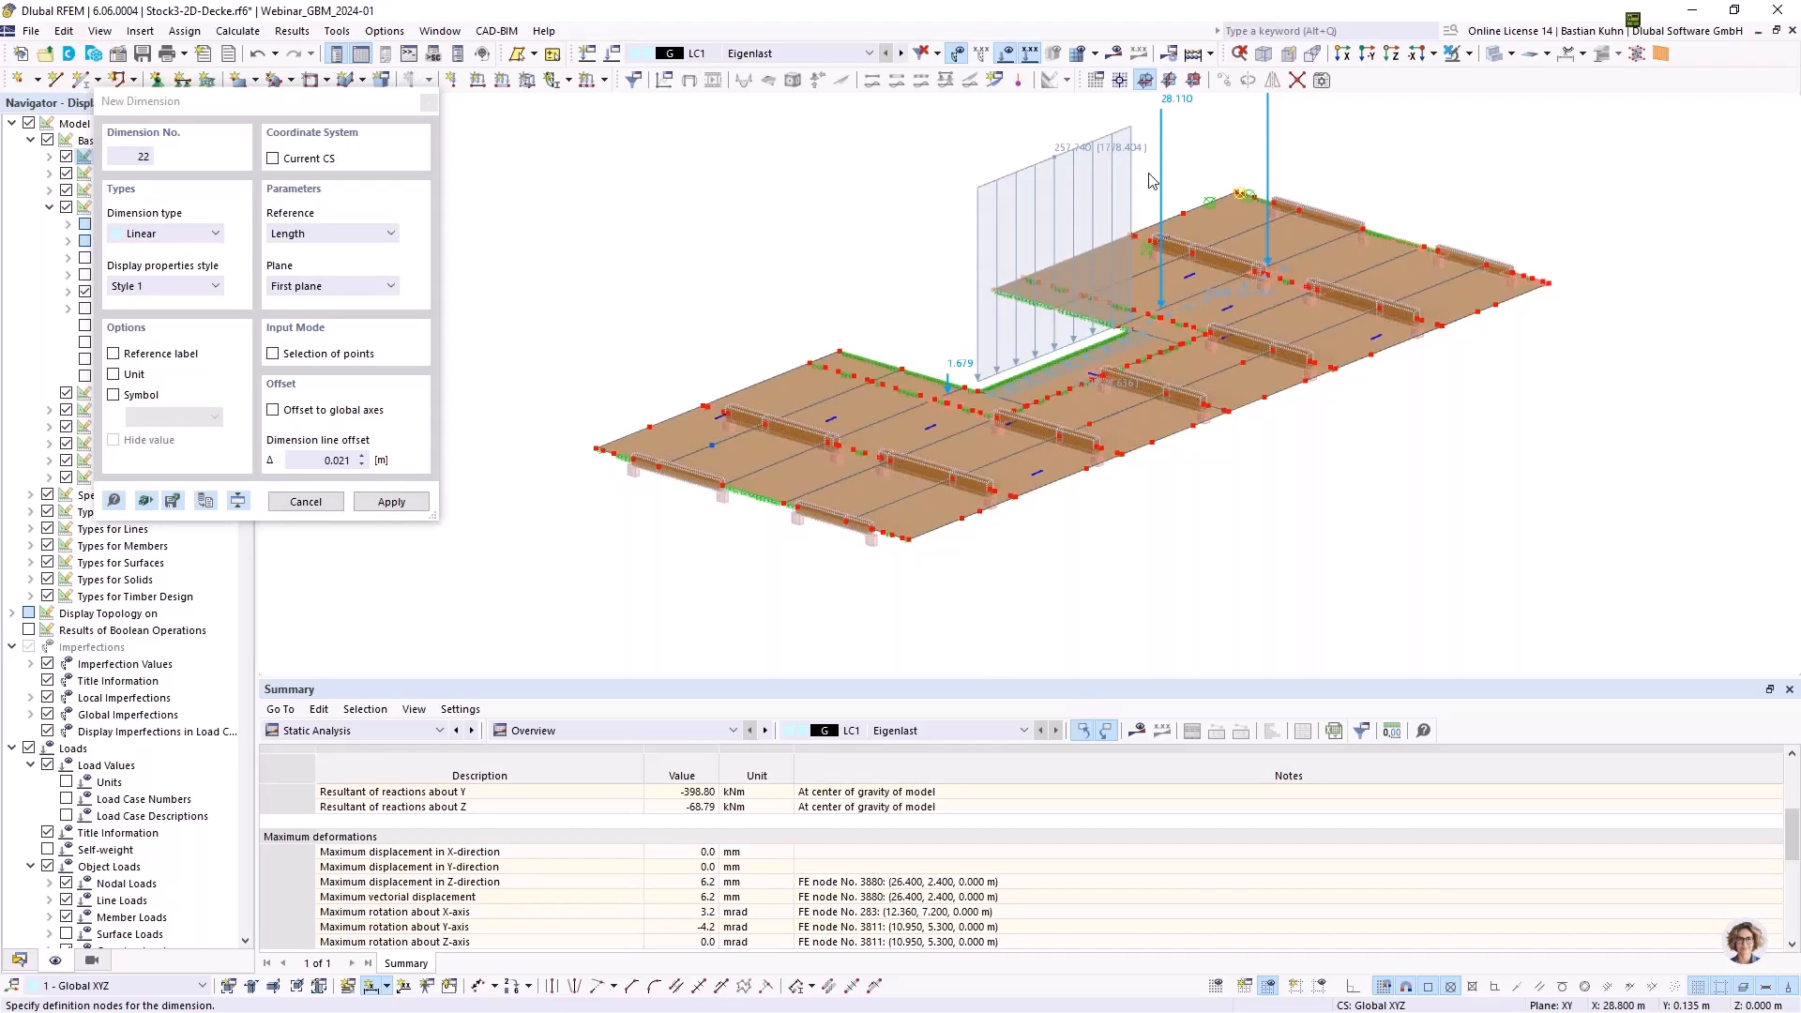
left_click(359, 298)
left_click(356, 318)
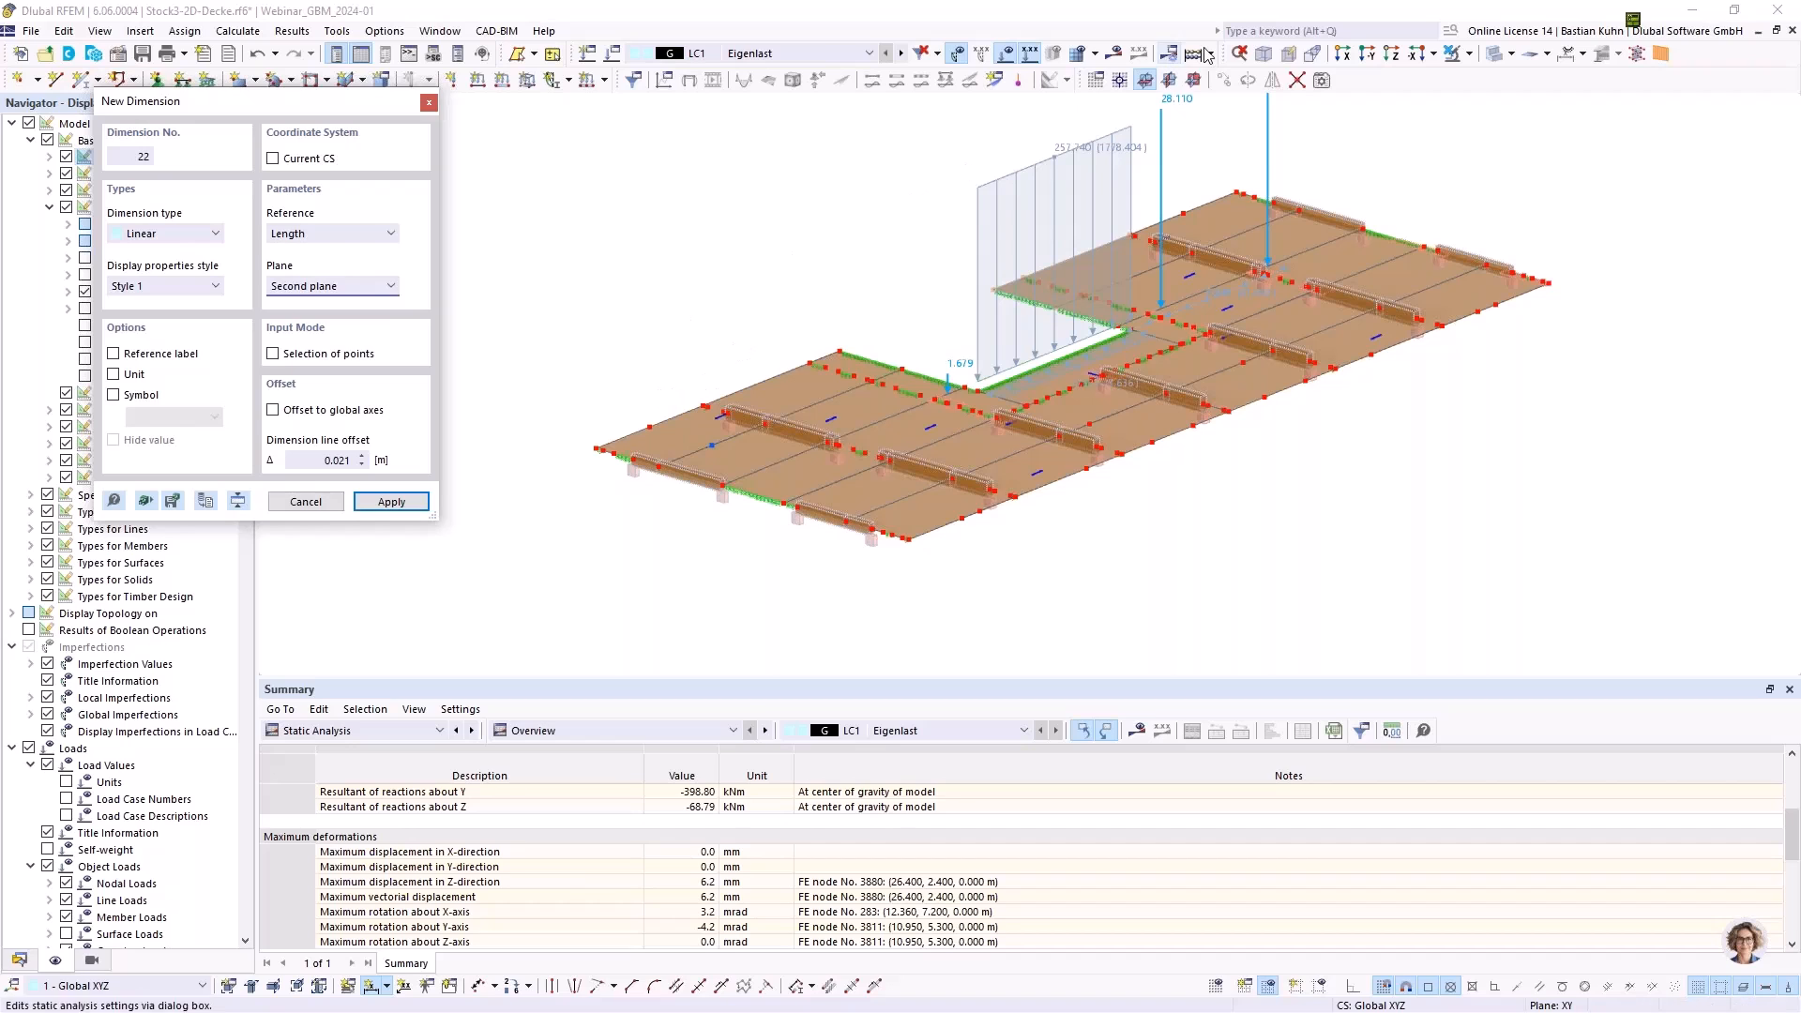
left_click(1469, 53)
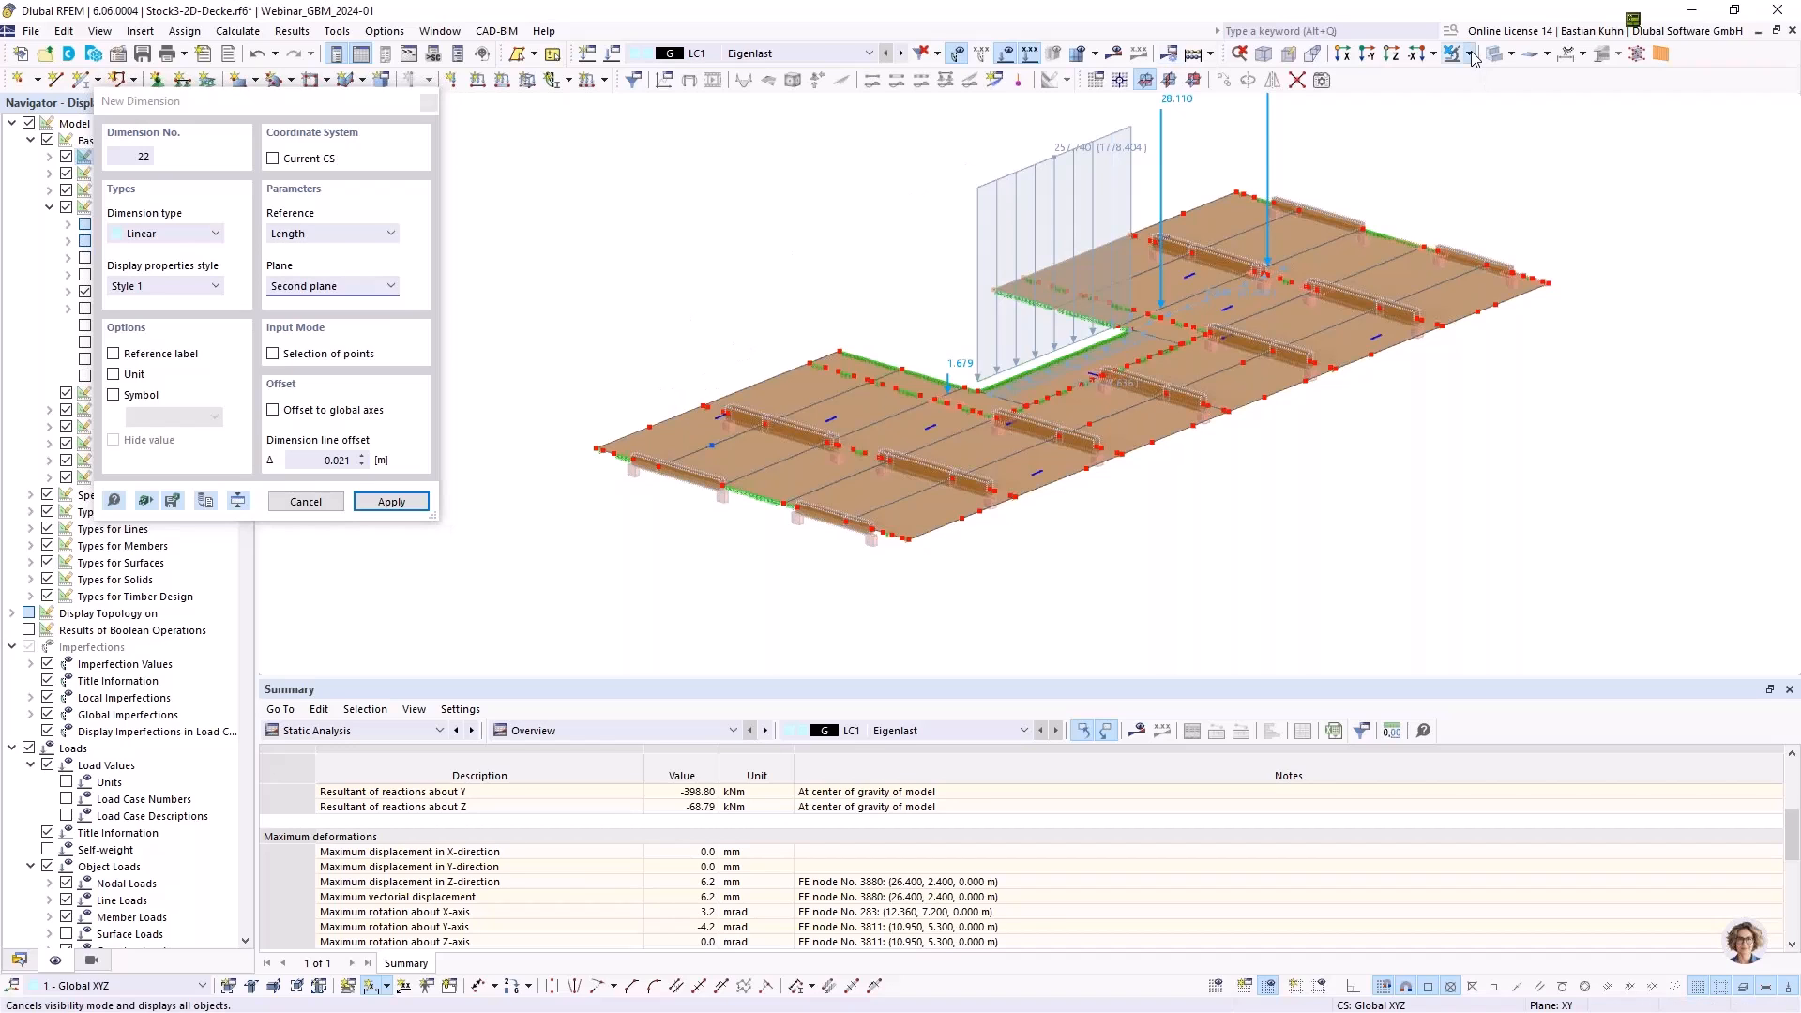
left_click(664, 196)
key("Escape")
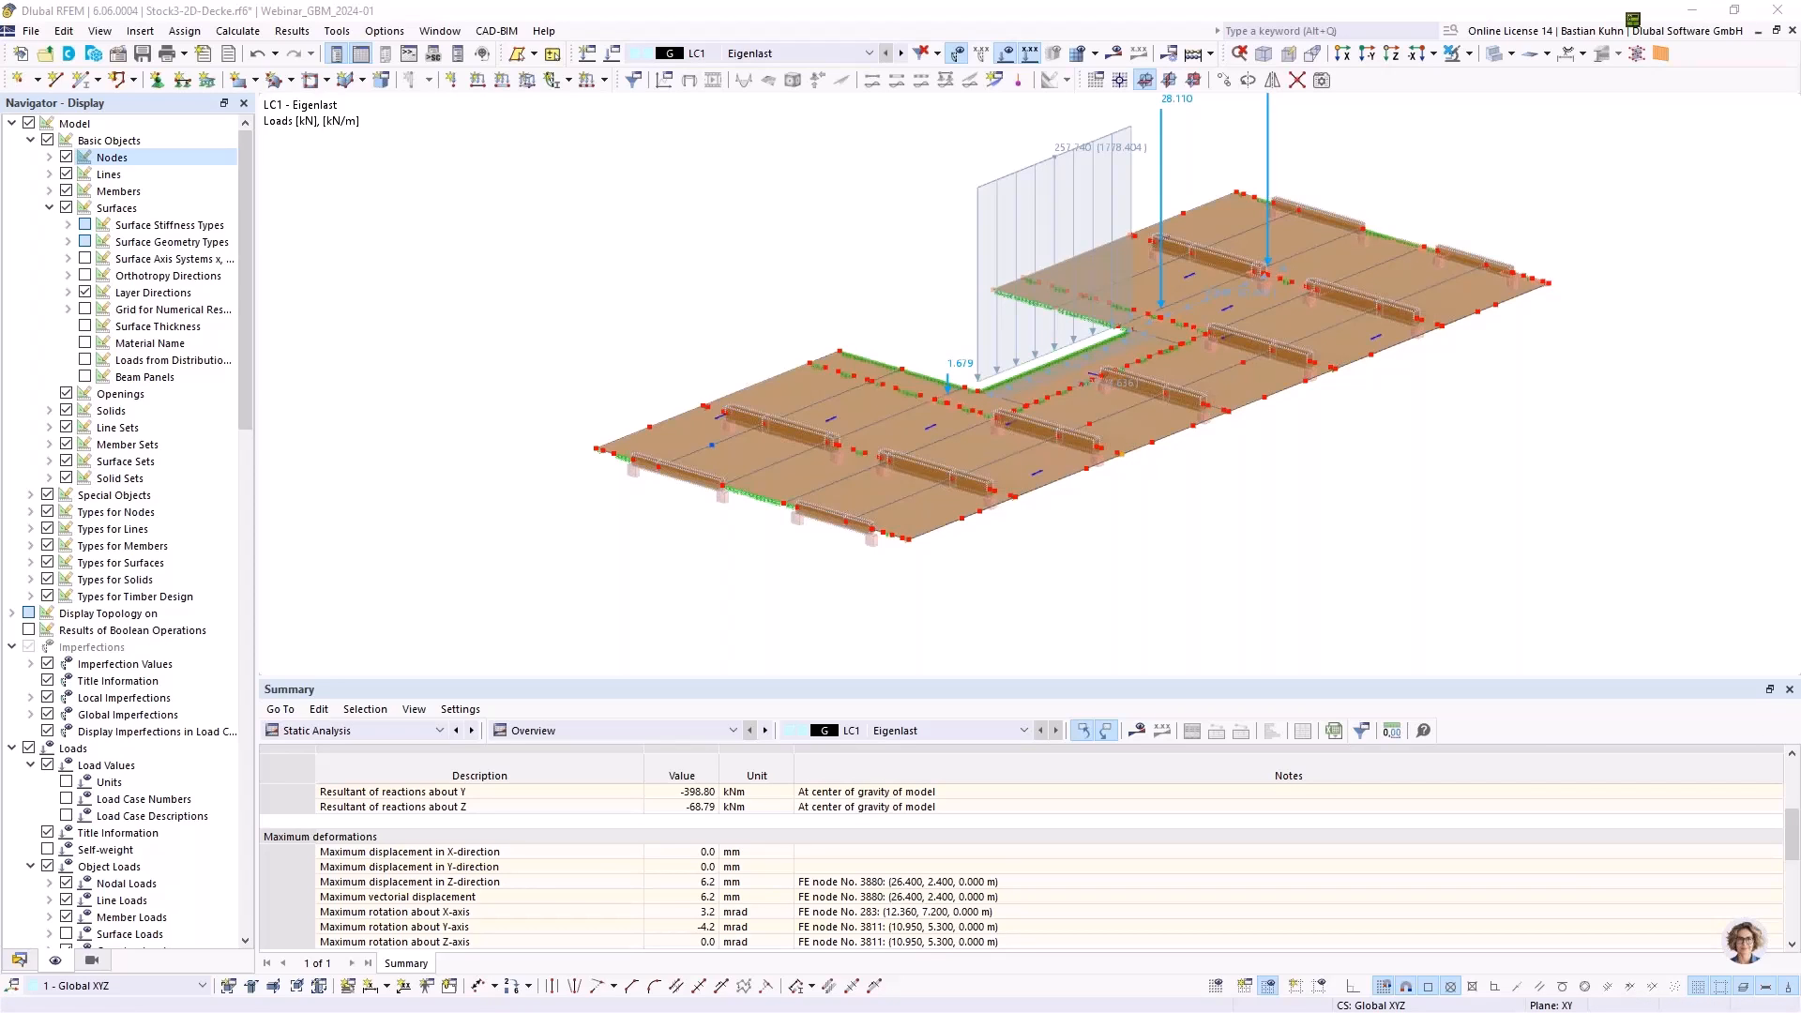
Open the Import Support Reactions load wizard entry Gesamtgebaeude_4-13 for editing
left_click_drag(1800, 123, 1017, 98)
scroll(981, 464, "down", 1)
left_click(18, 959)
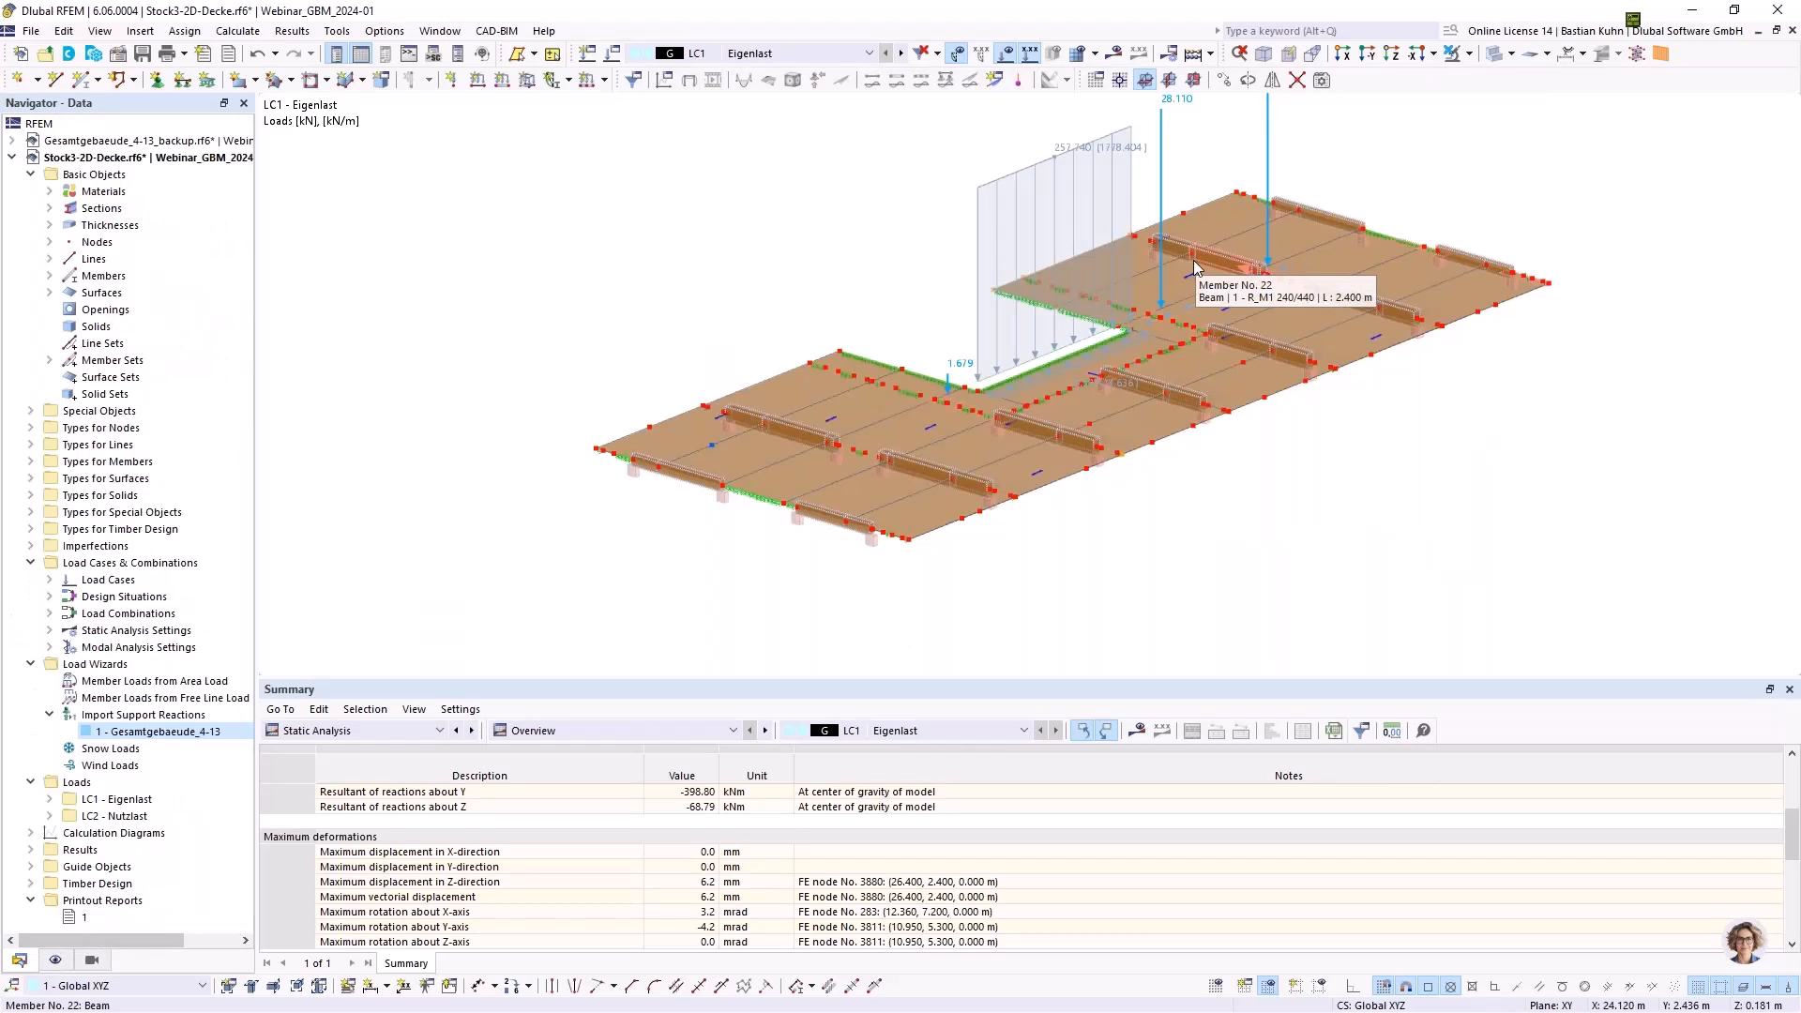
left_click(185, 738)
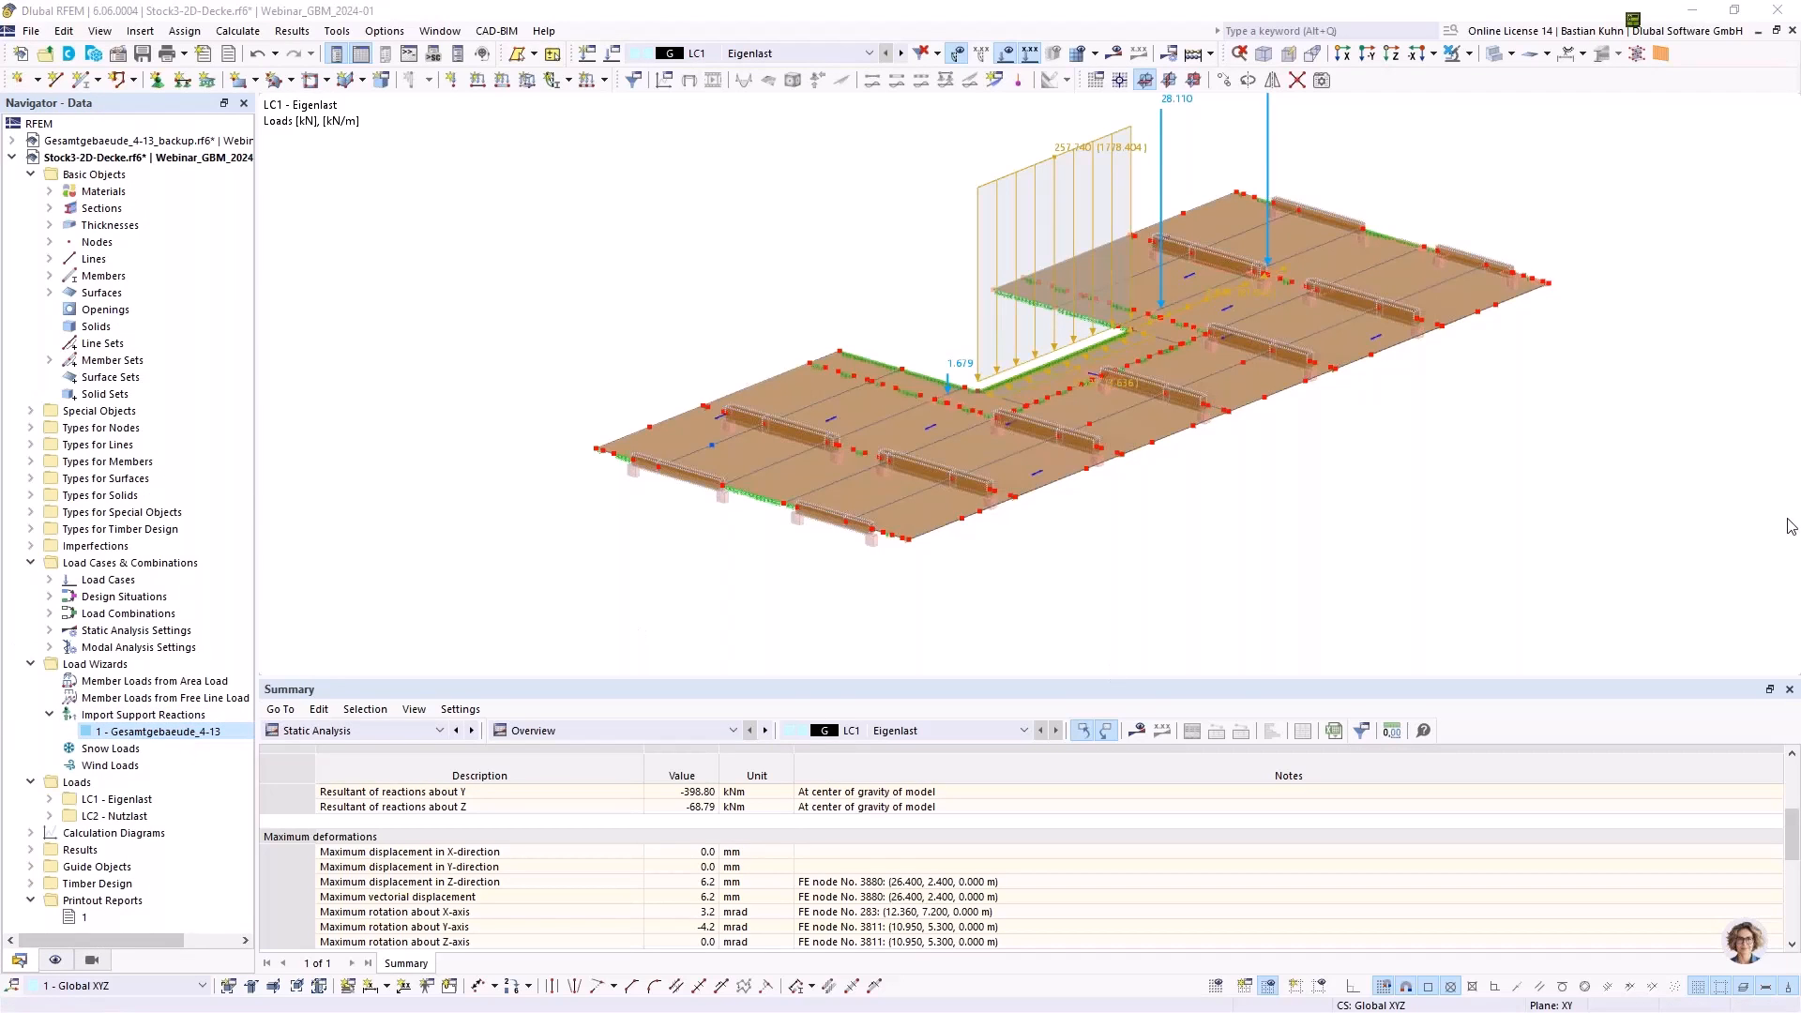
left_click_drag(1797, 202, 556, 175)
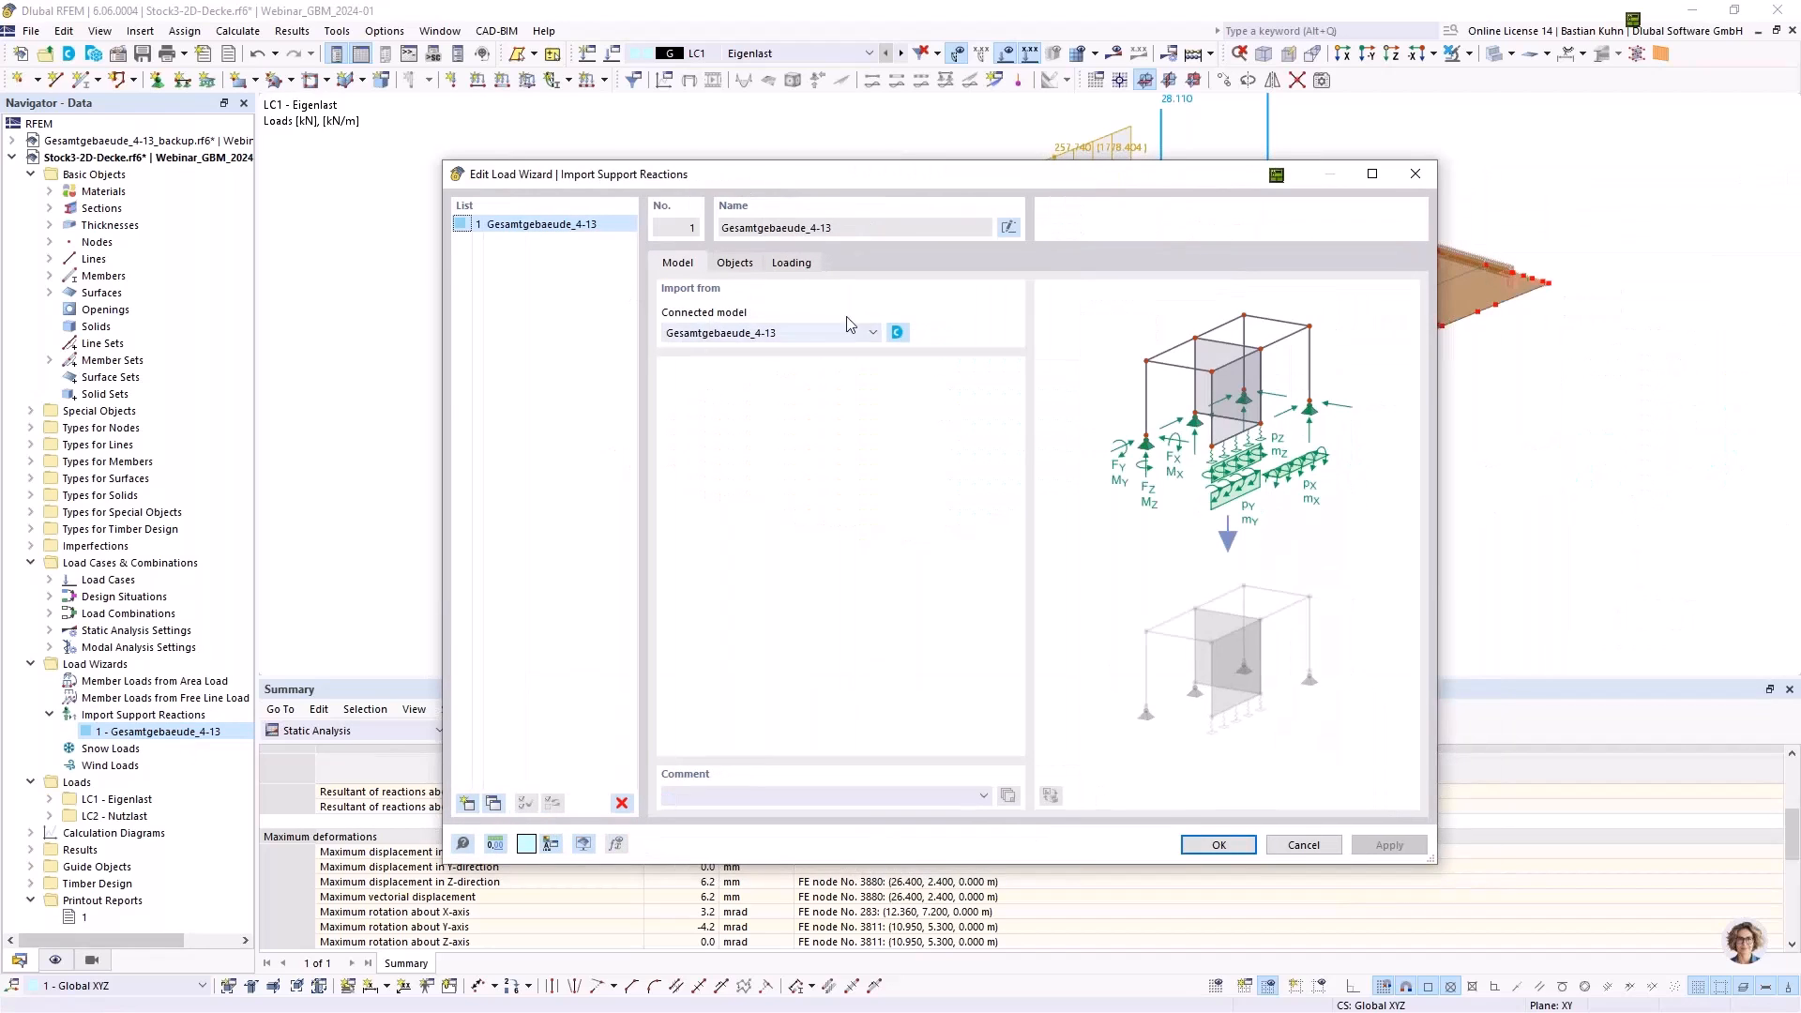
Browse the Webinar_GBM_2024-01 project for connectable models and close the browser without choosing one
left_click(898, 333)
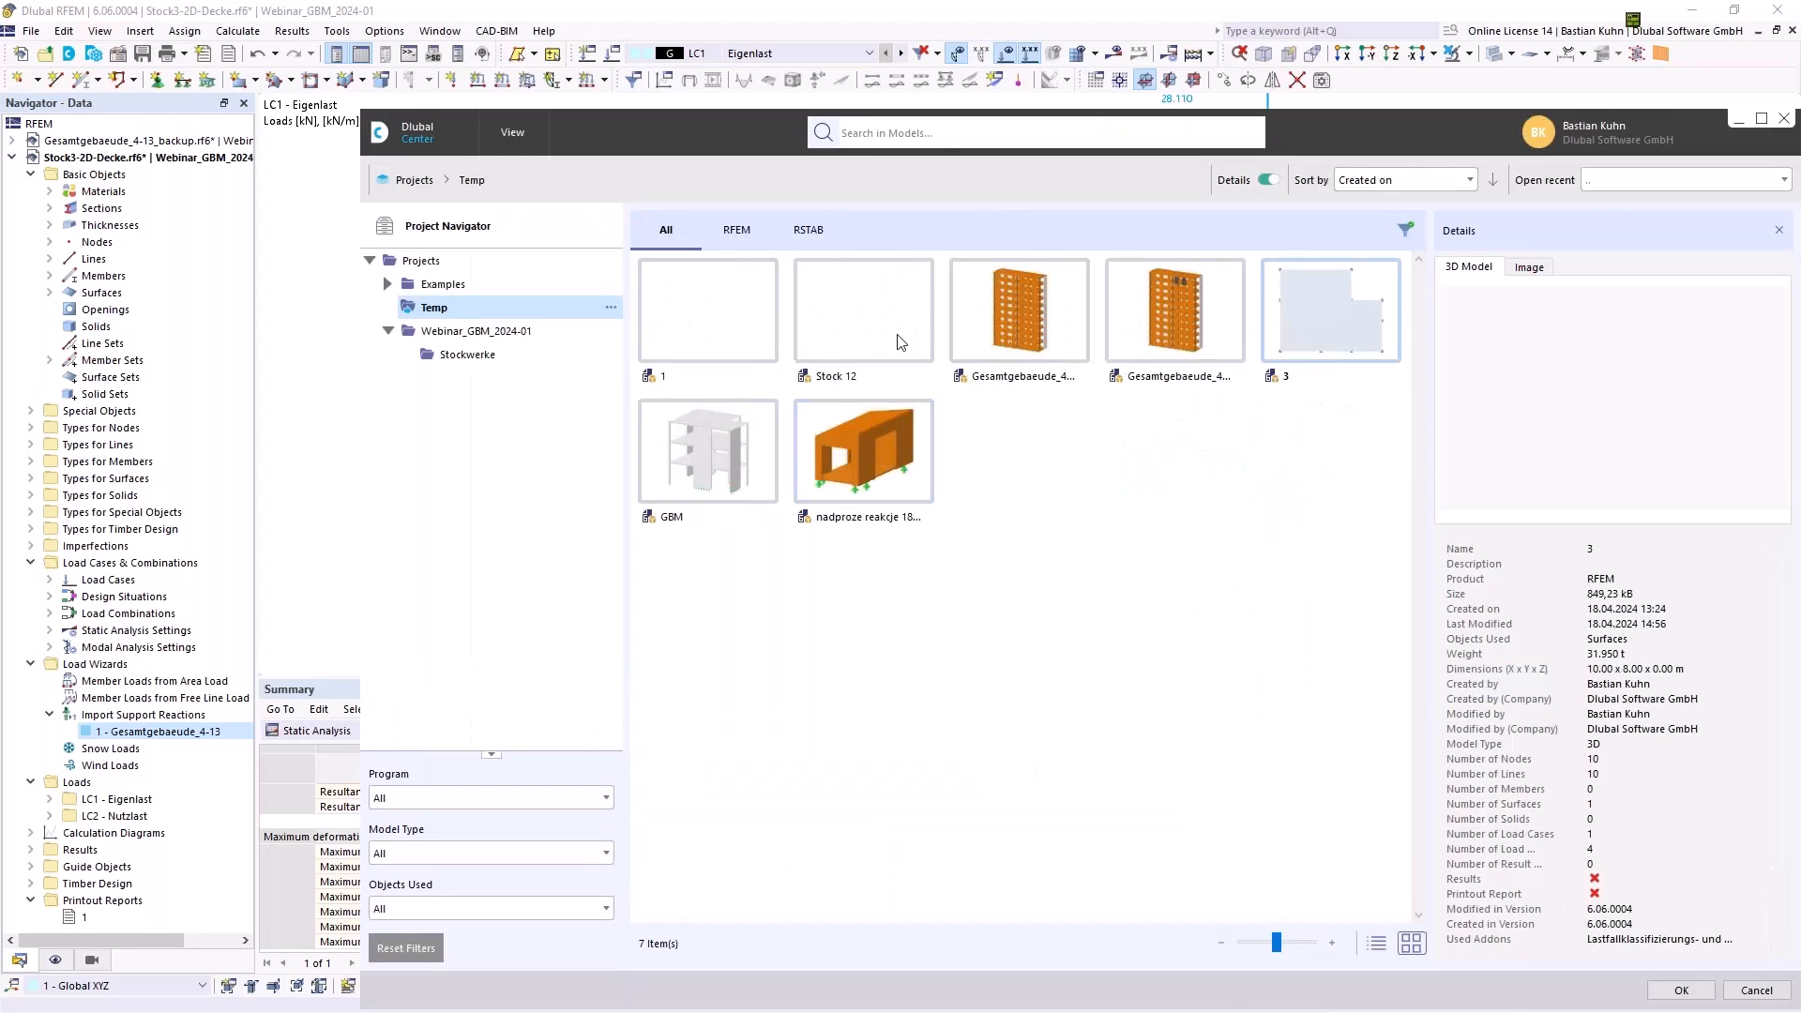
left_click(476, 332)
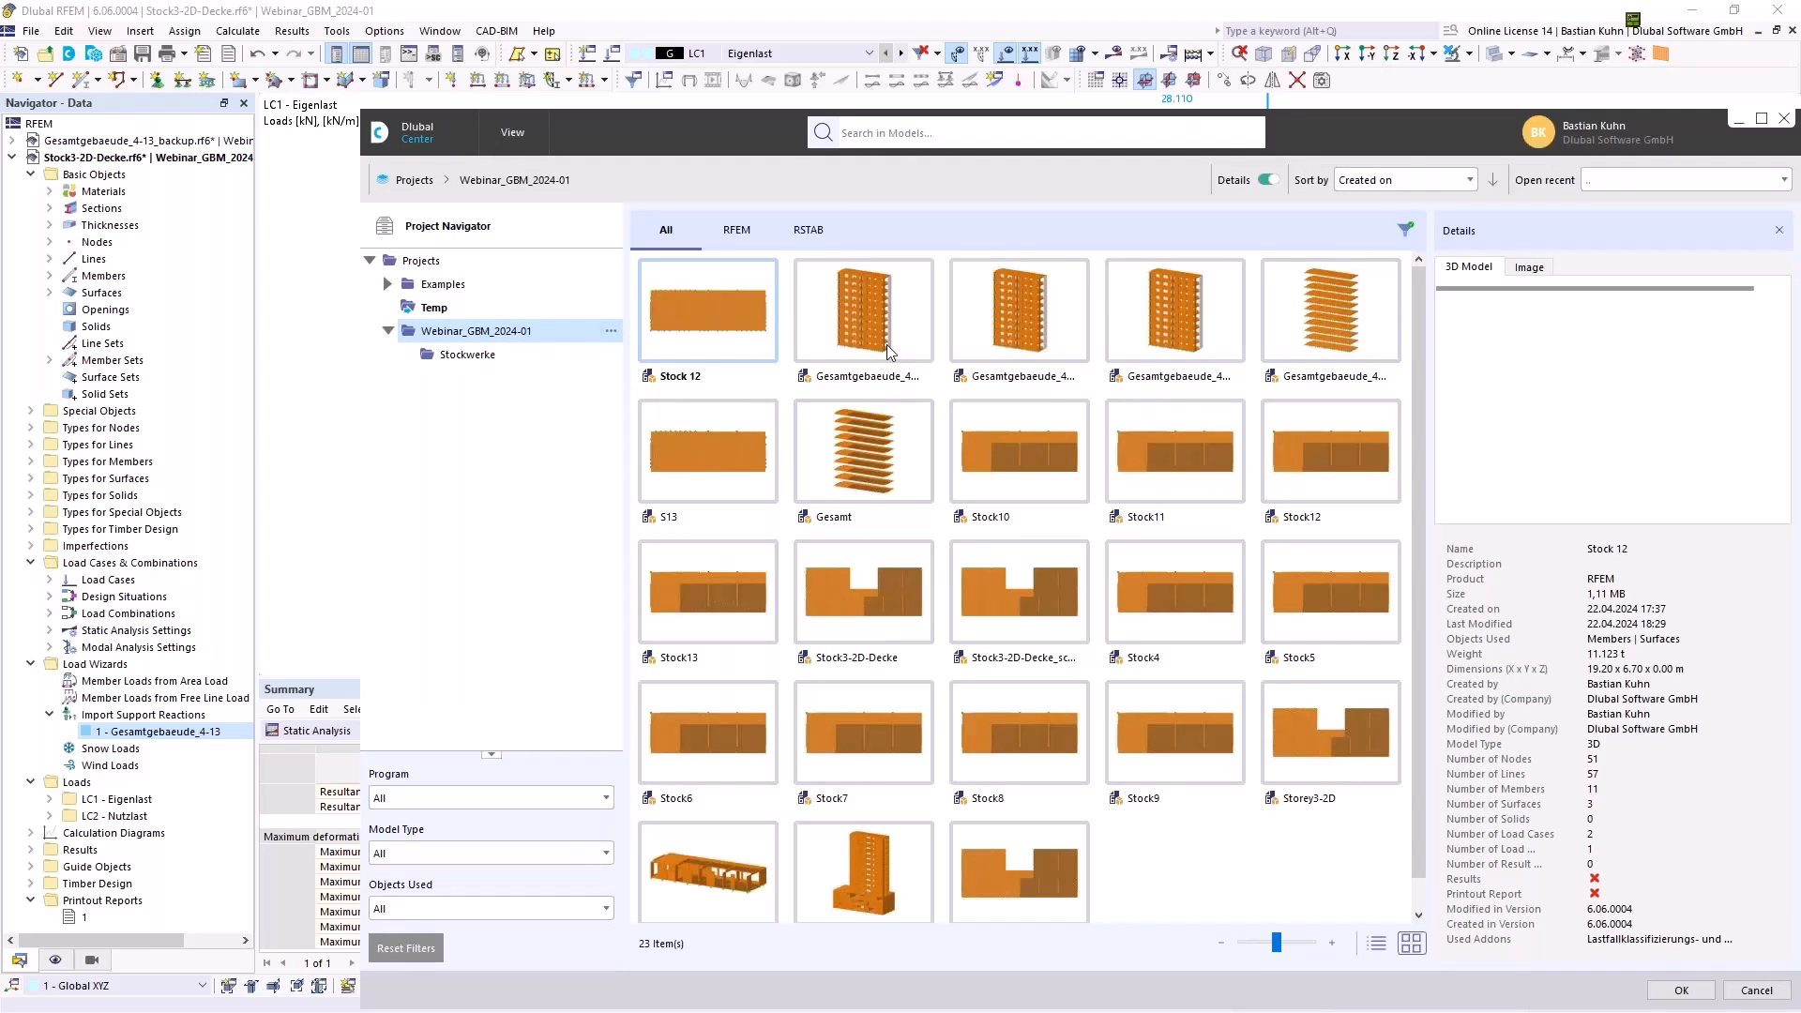
left_click(1784, 118)
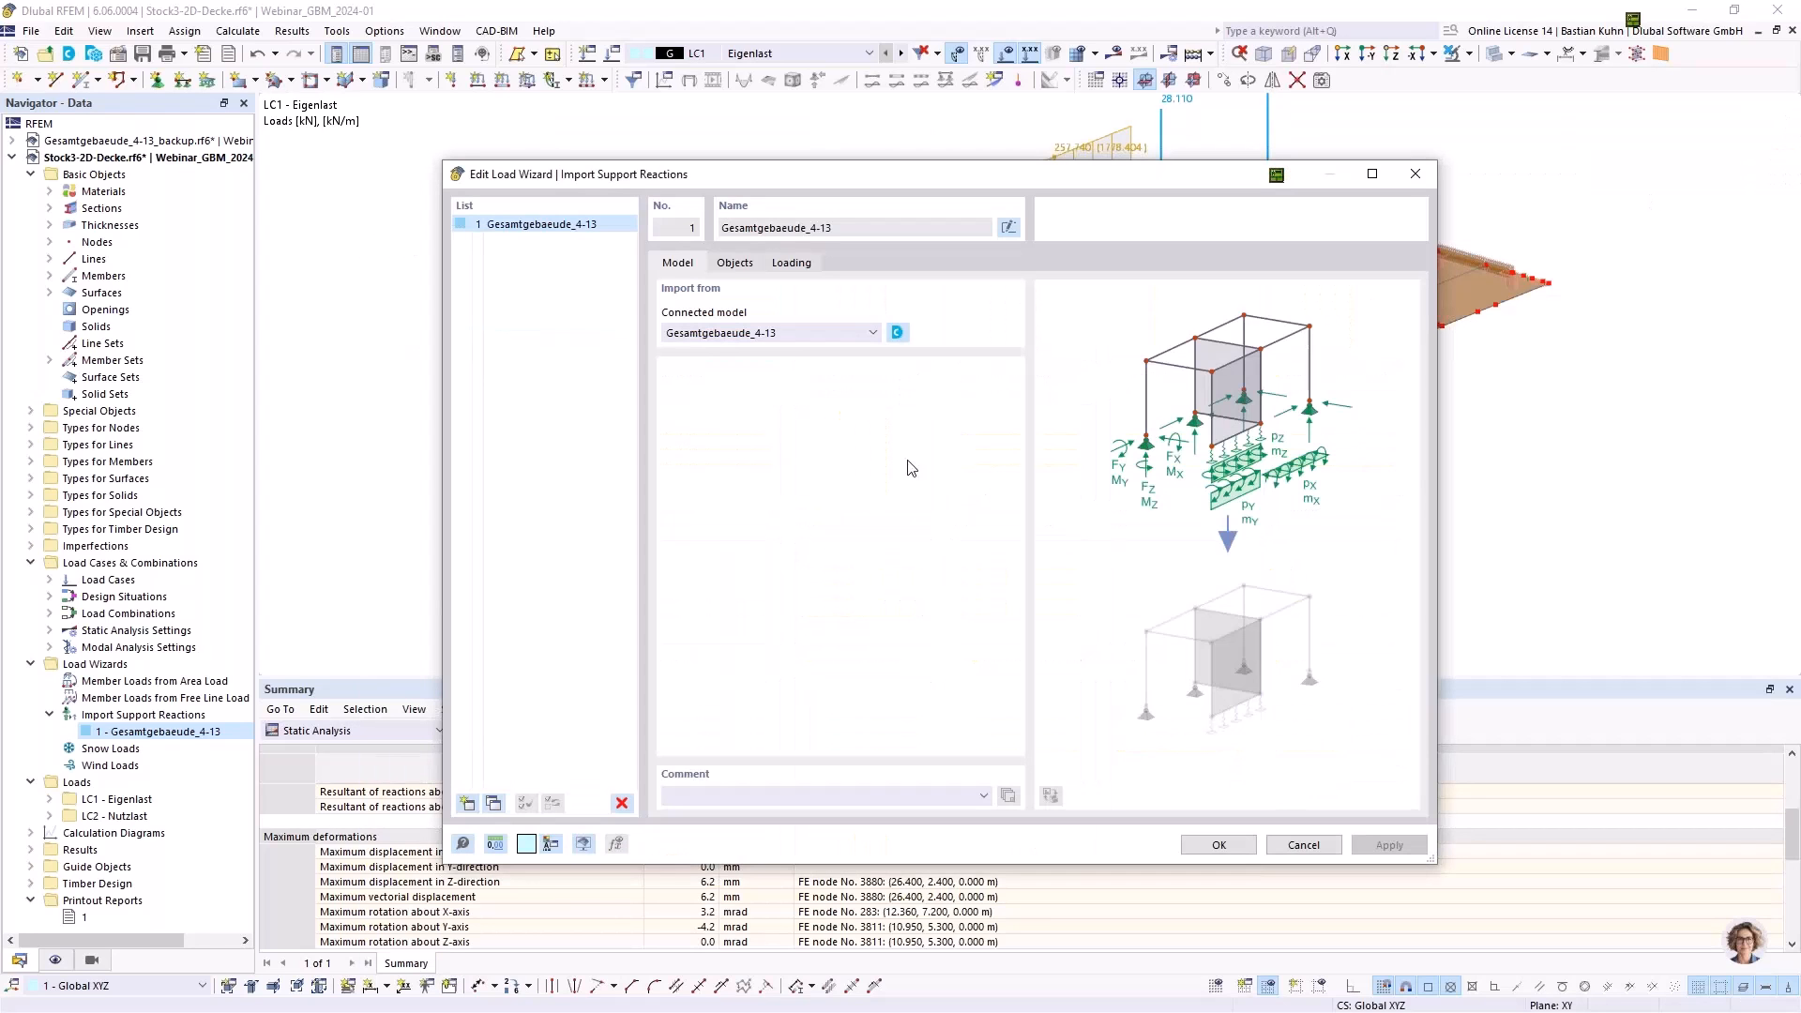
Review the load wizard's supported line and target line assignments and its load distribution and connected loading settings
left_click(737, 267)
double_click(678, 461)
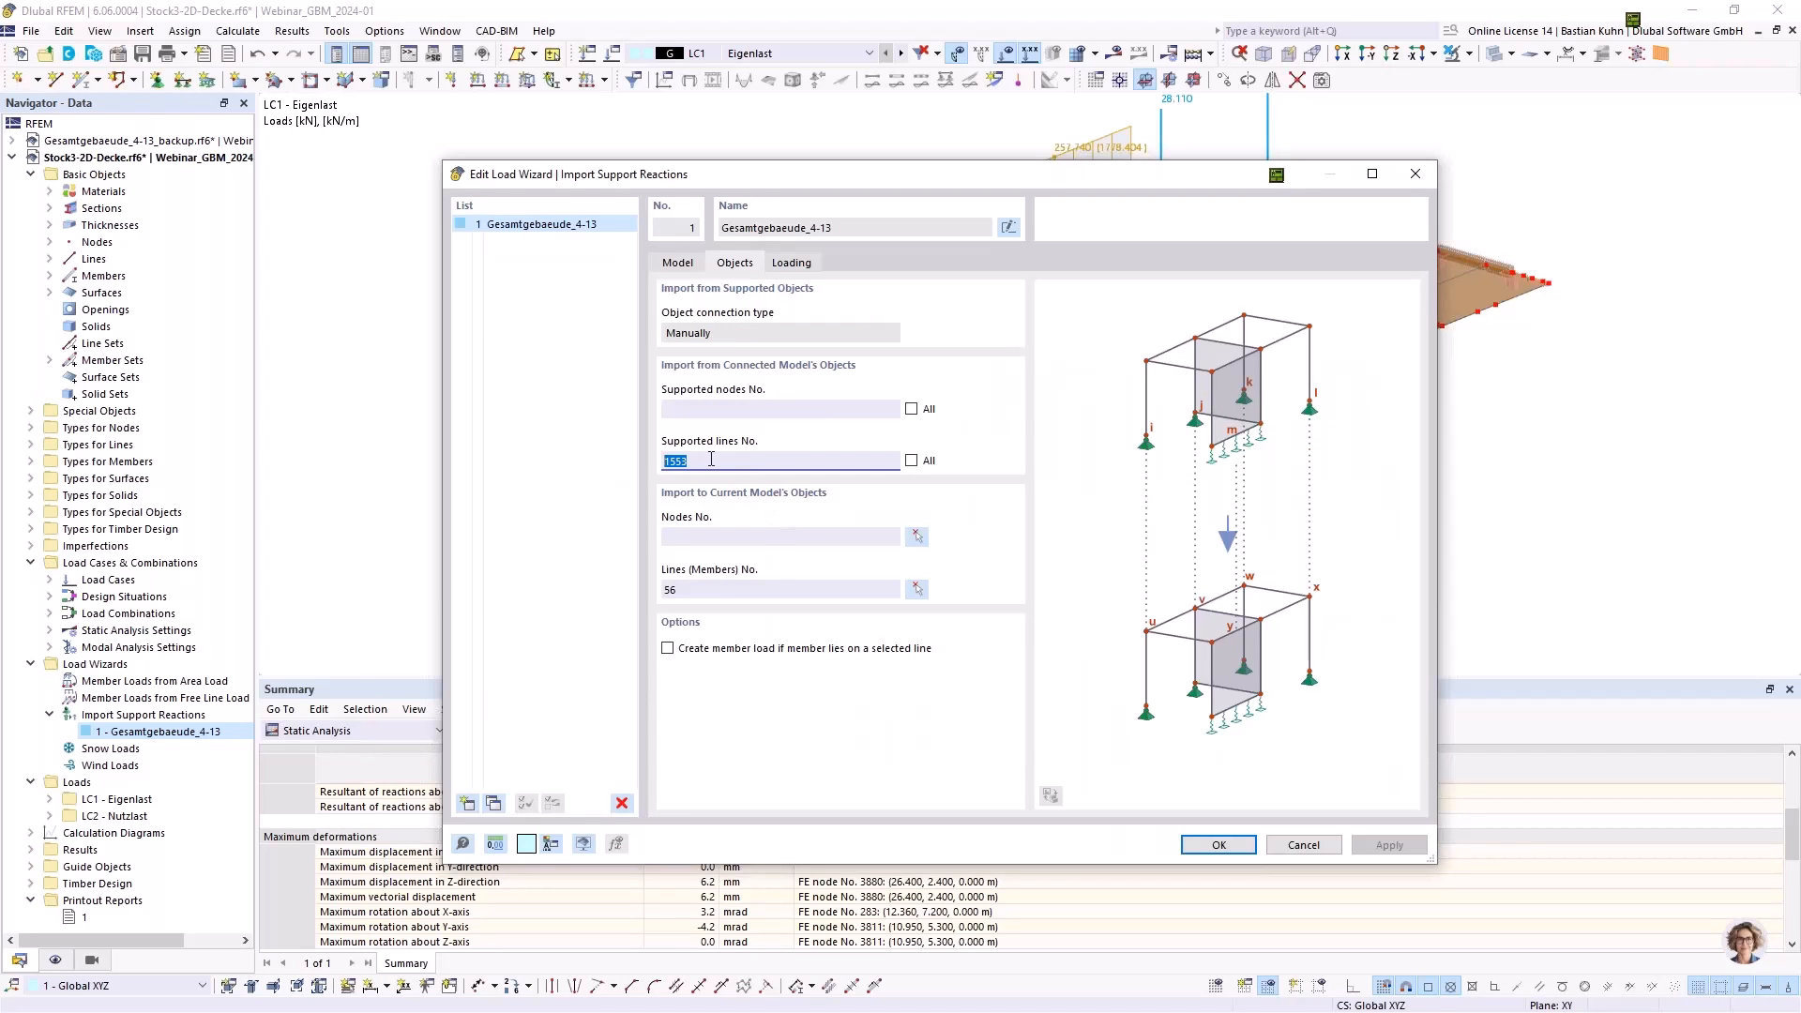
left_click_drag(1043, 172, 1160, 223)
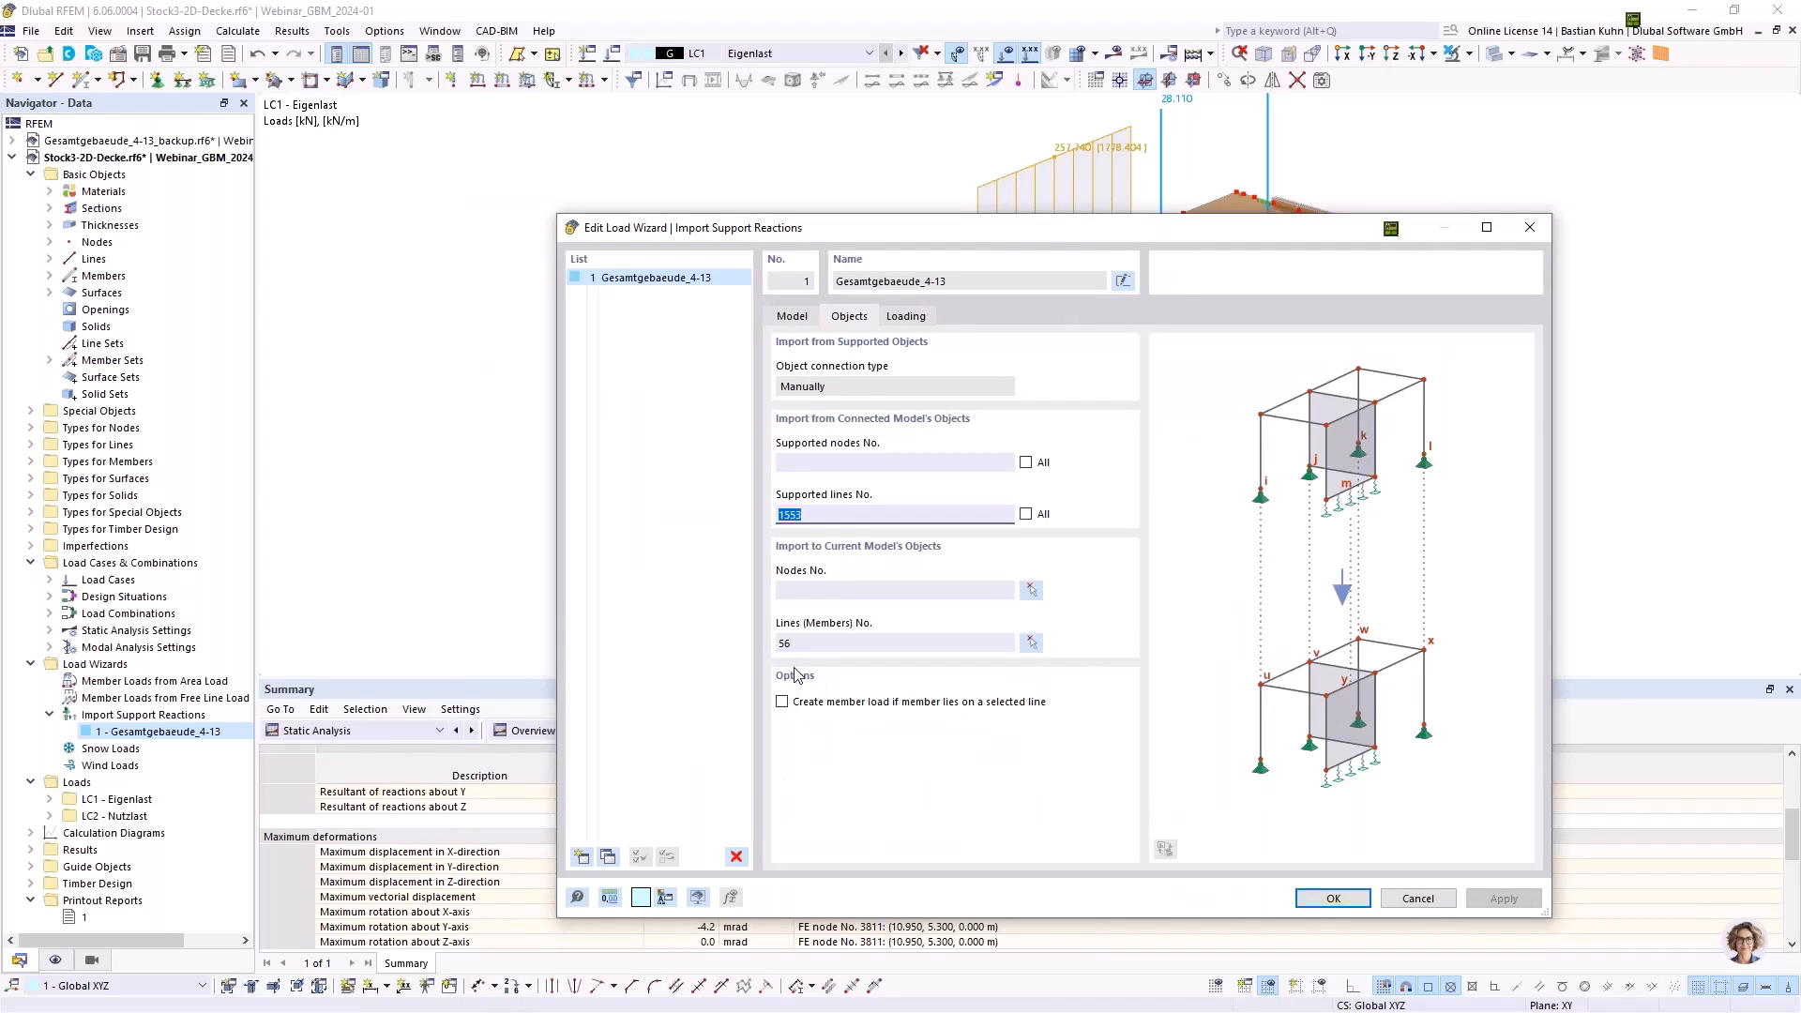
left_click(908, 318)
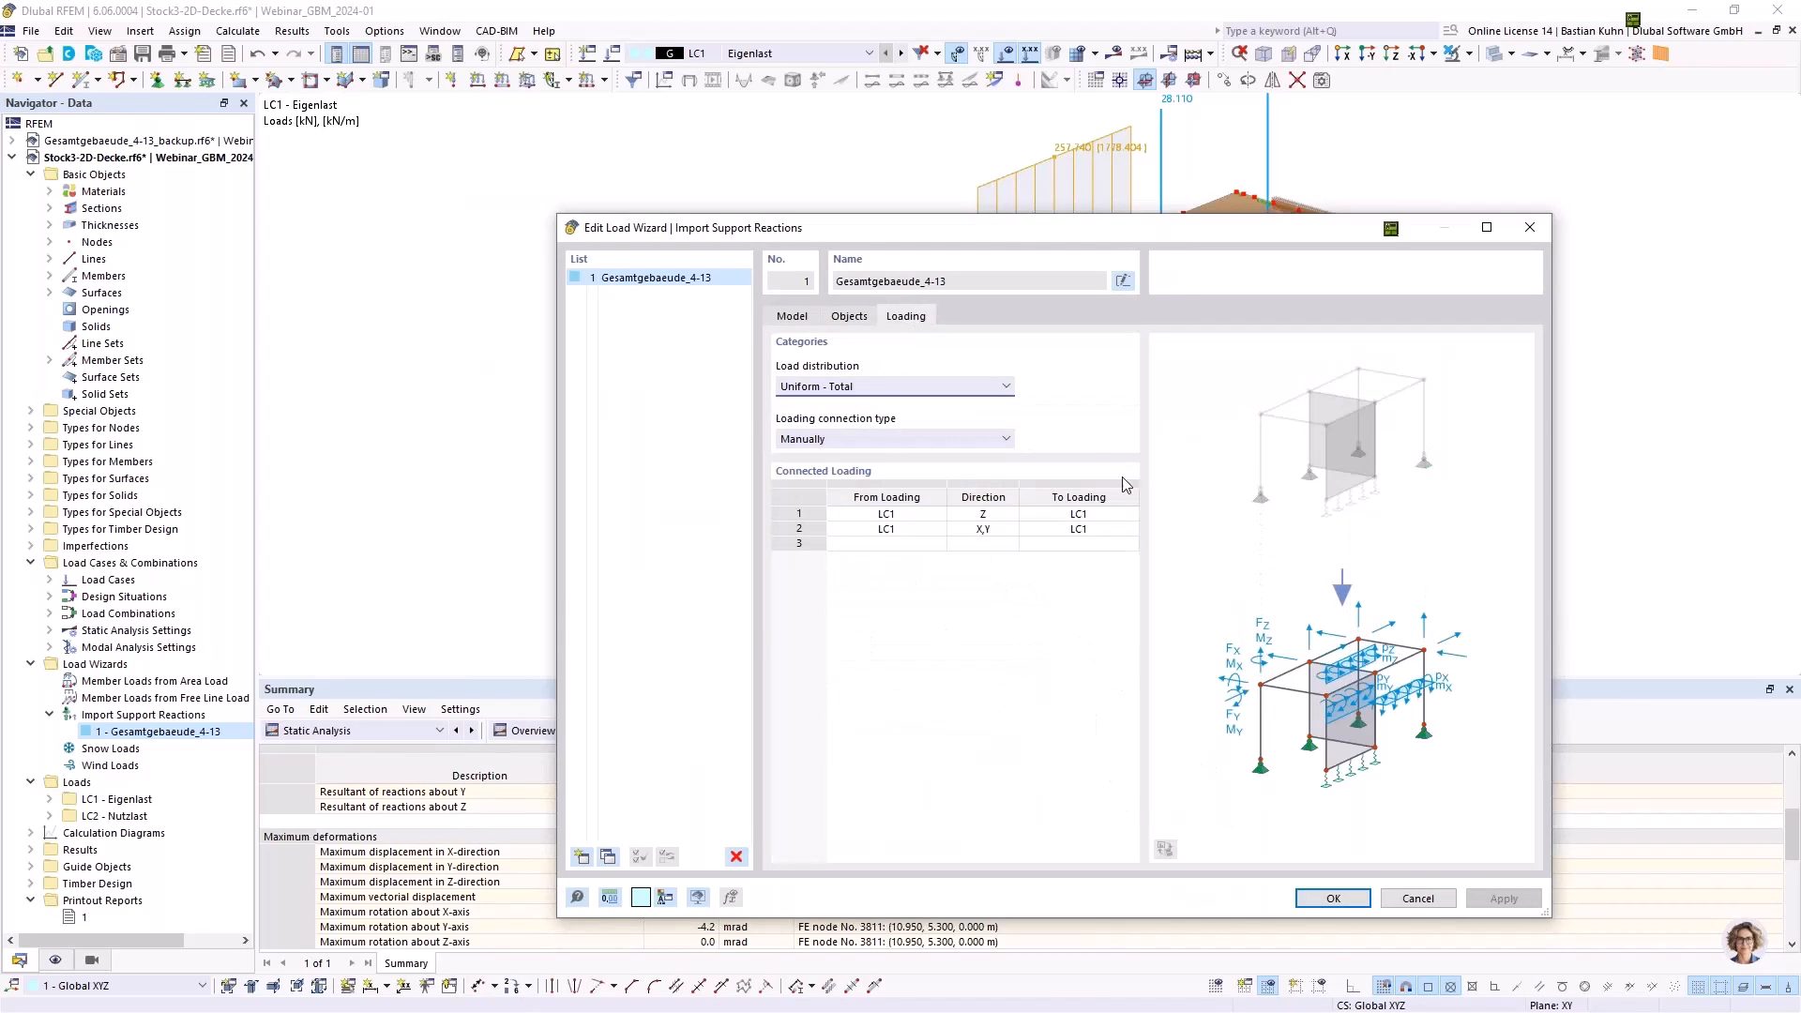
Close the load wizard without changes and examine the imported line load along the slab's recessed edge
left_click(1416, 897)
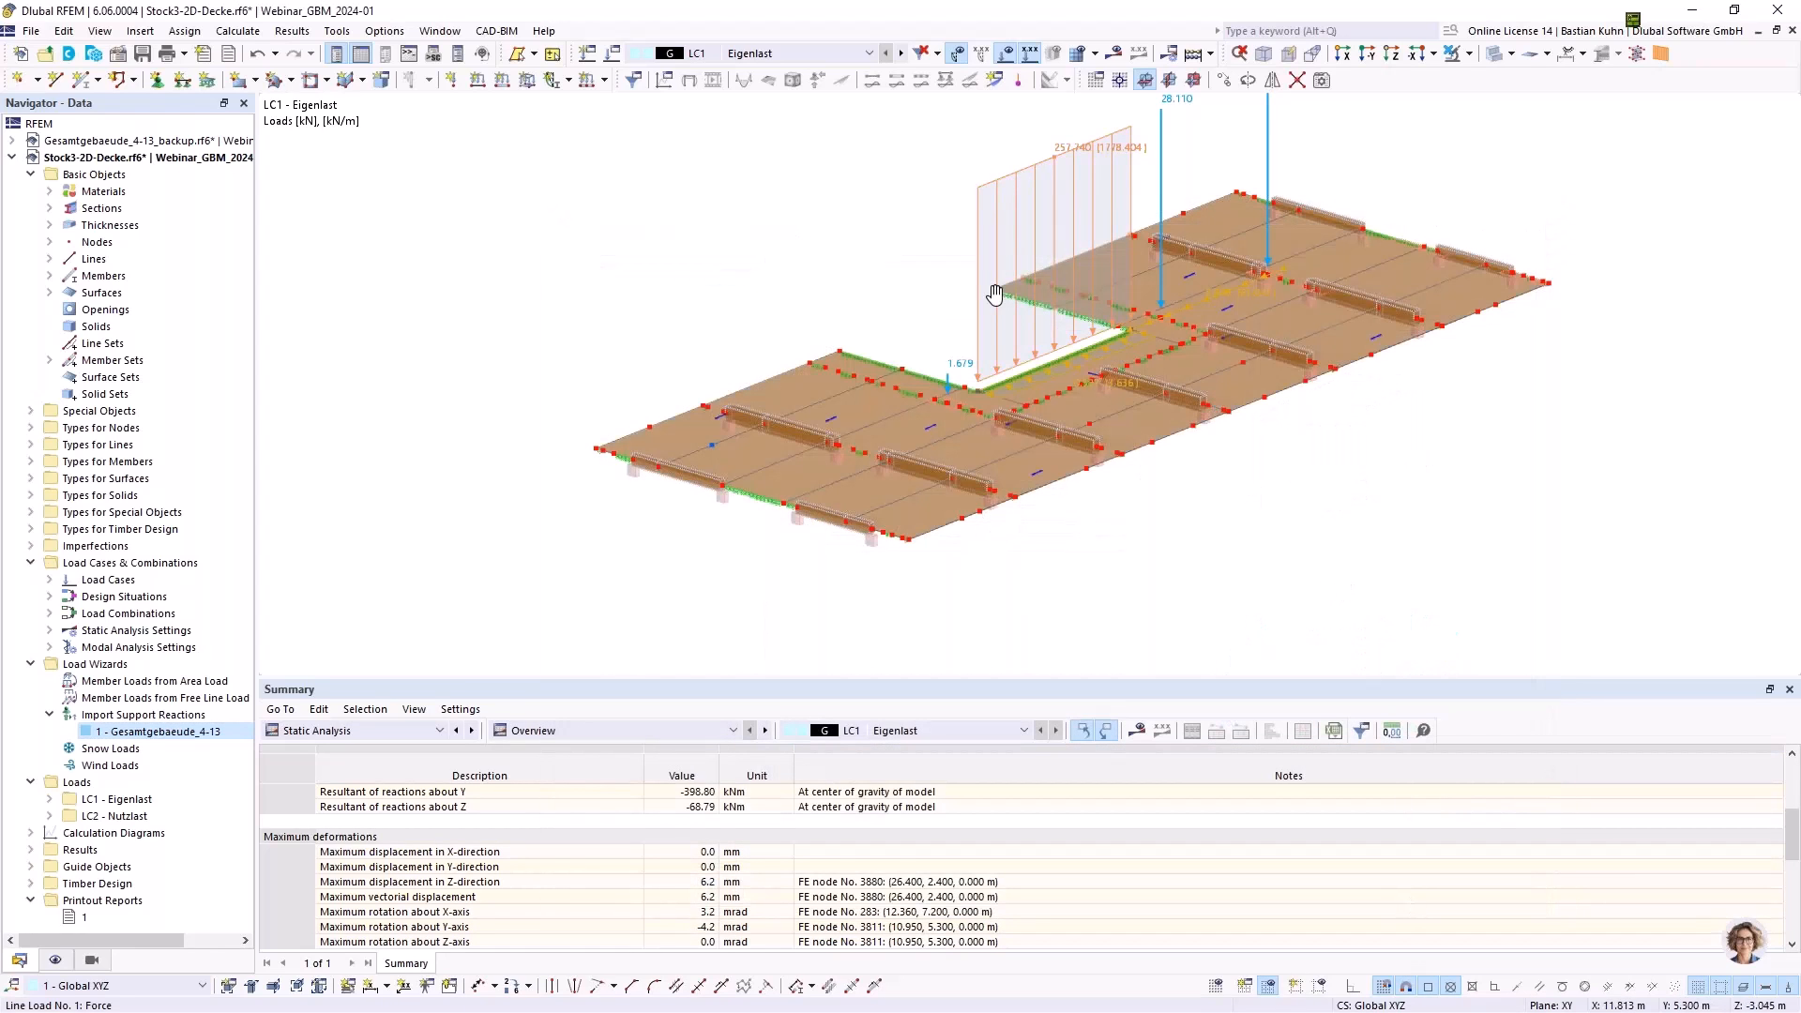
middle_click_drag(999, 297, 1079, 368, "ctrl")
scroll(1079, 367, "up", 1)
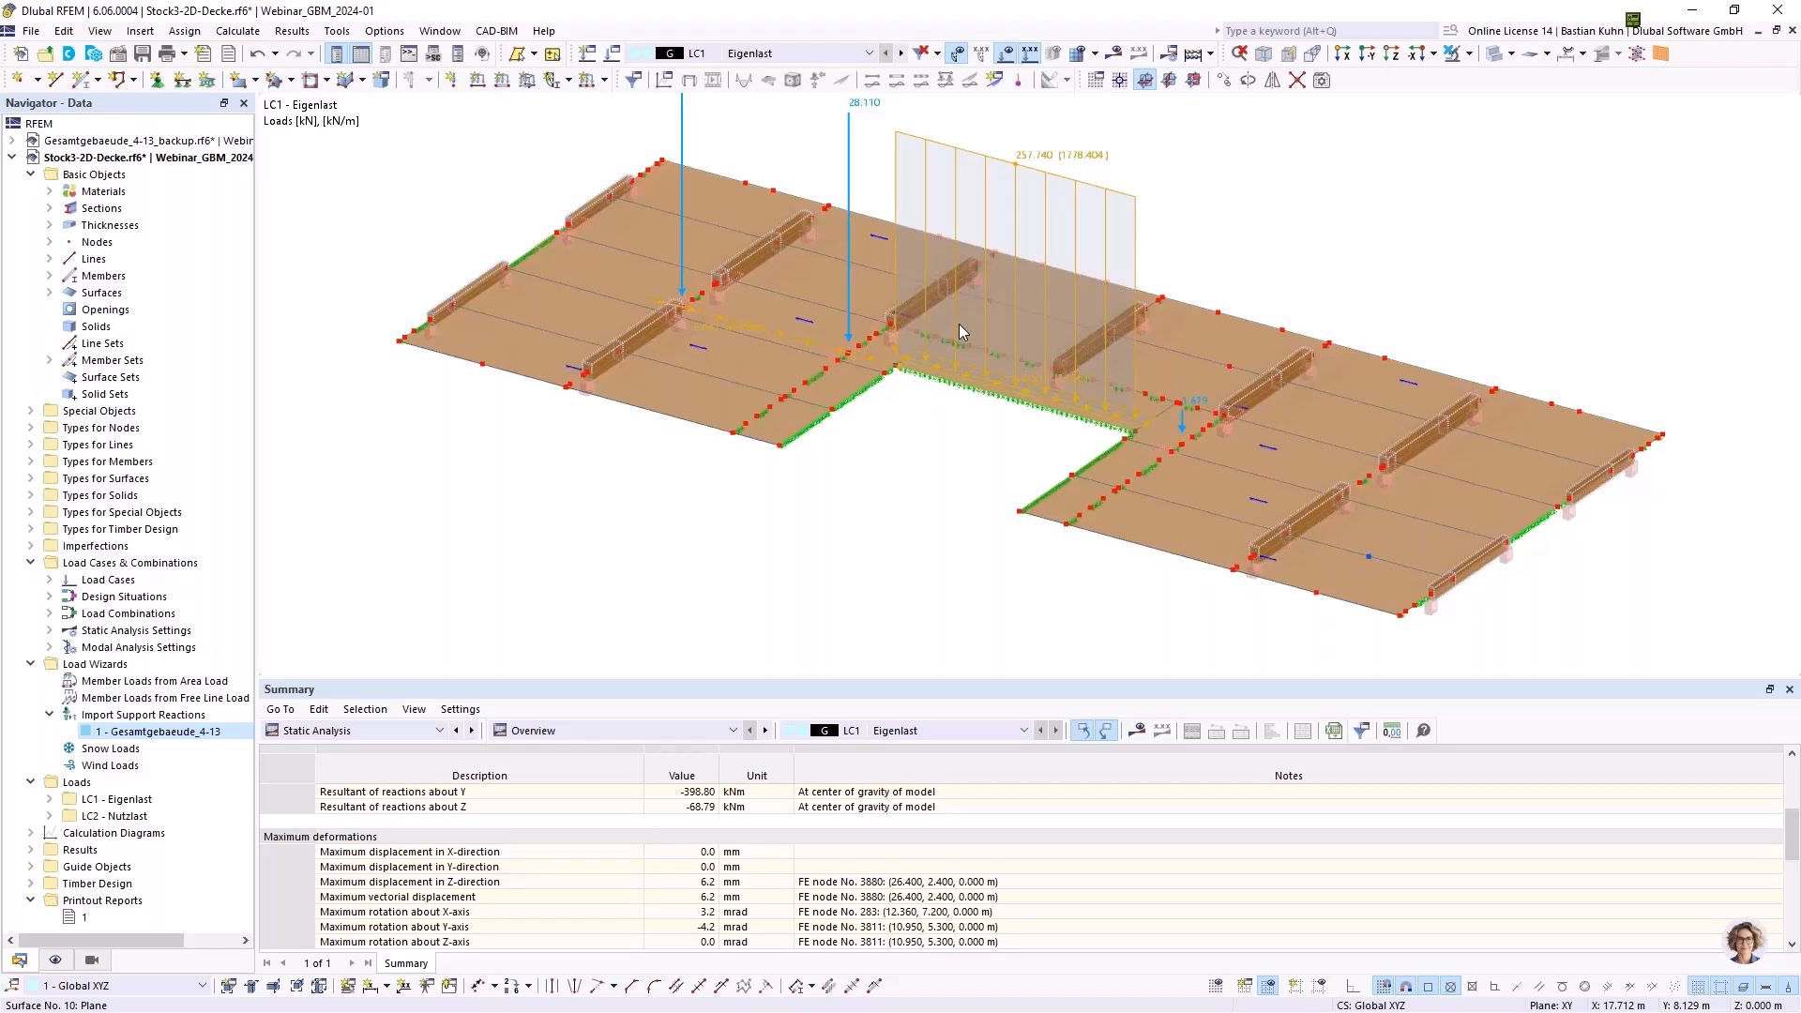
scroll(959, 324, "up", 4)
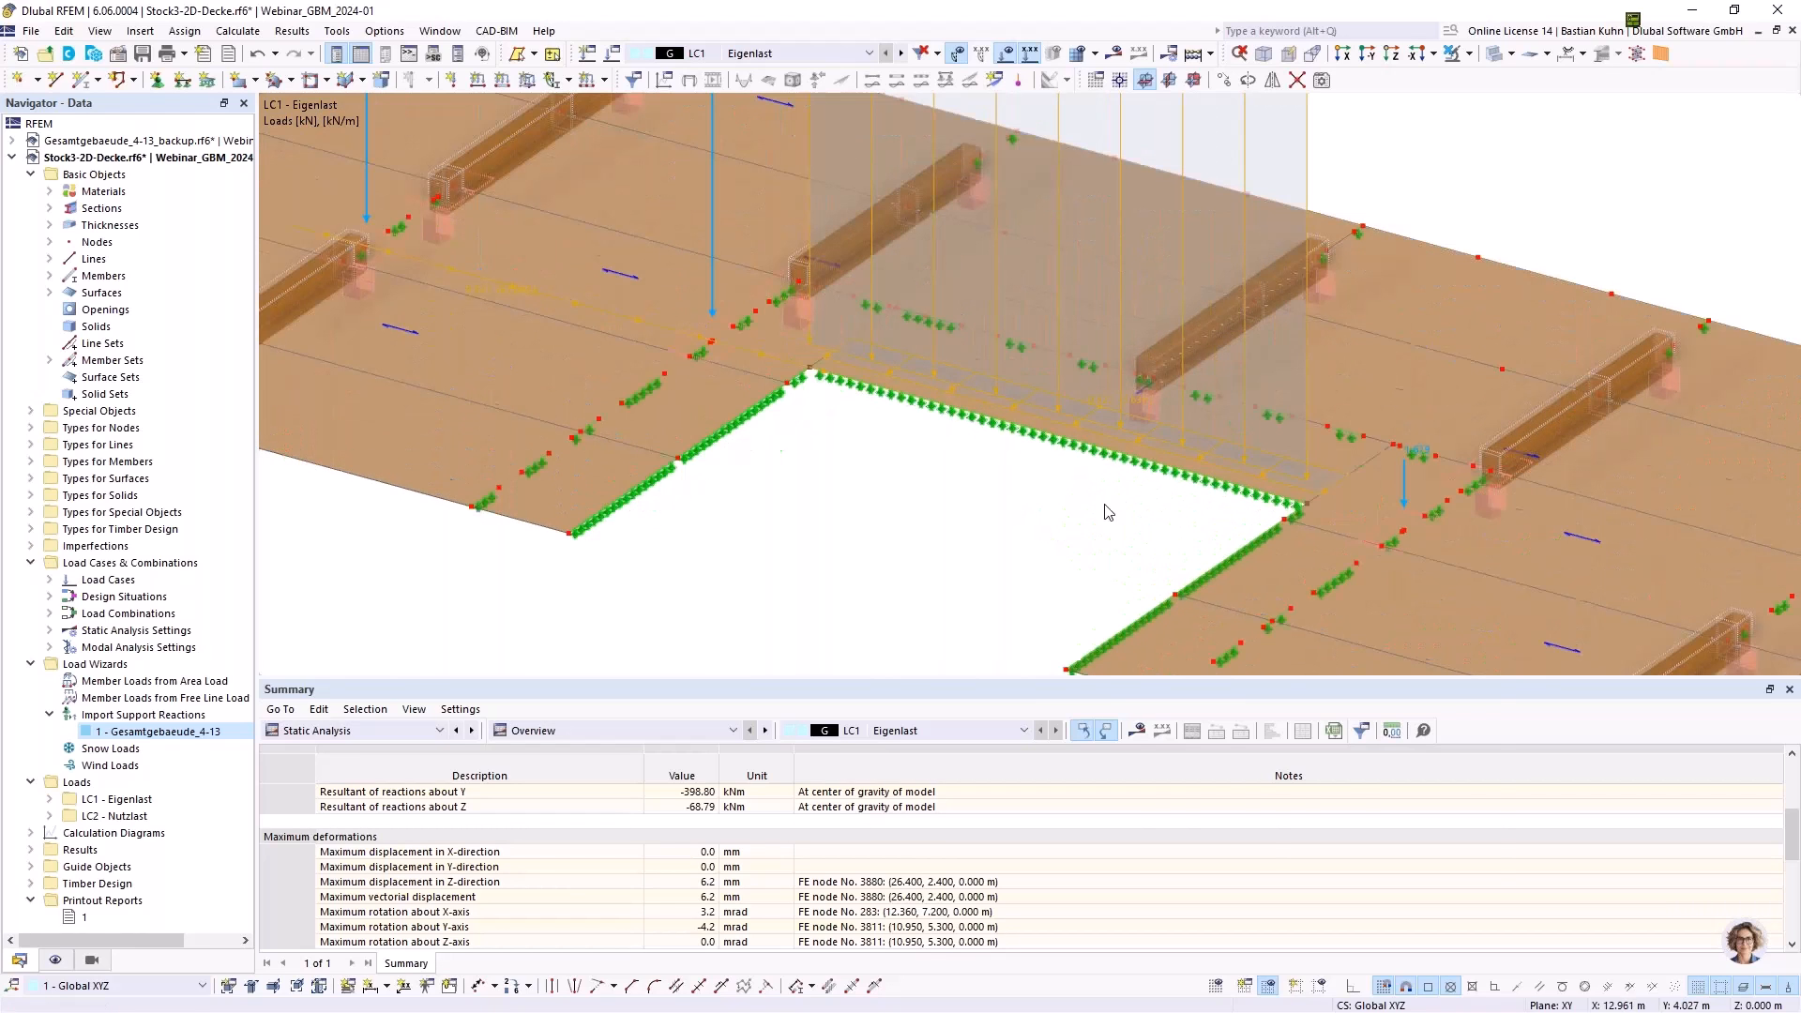
right_click(1107, 508)
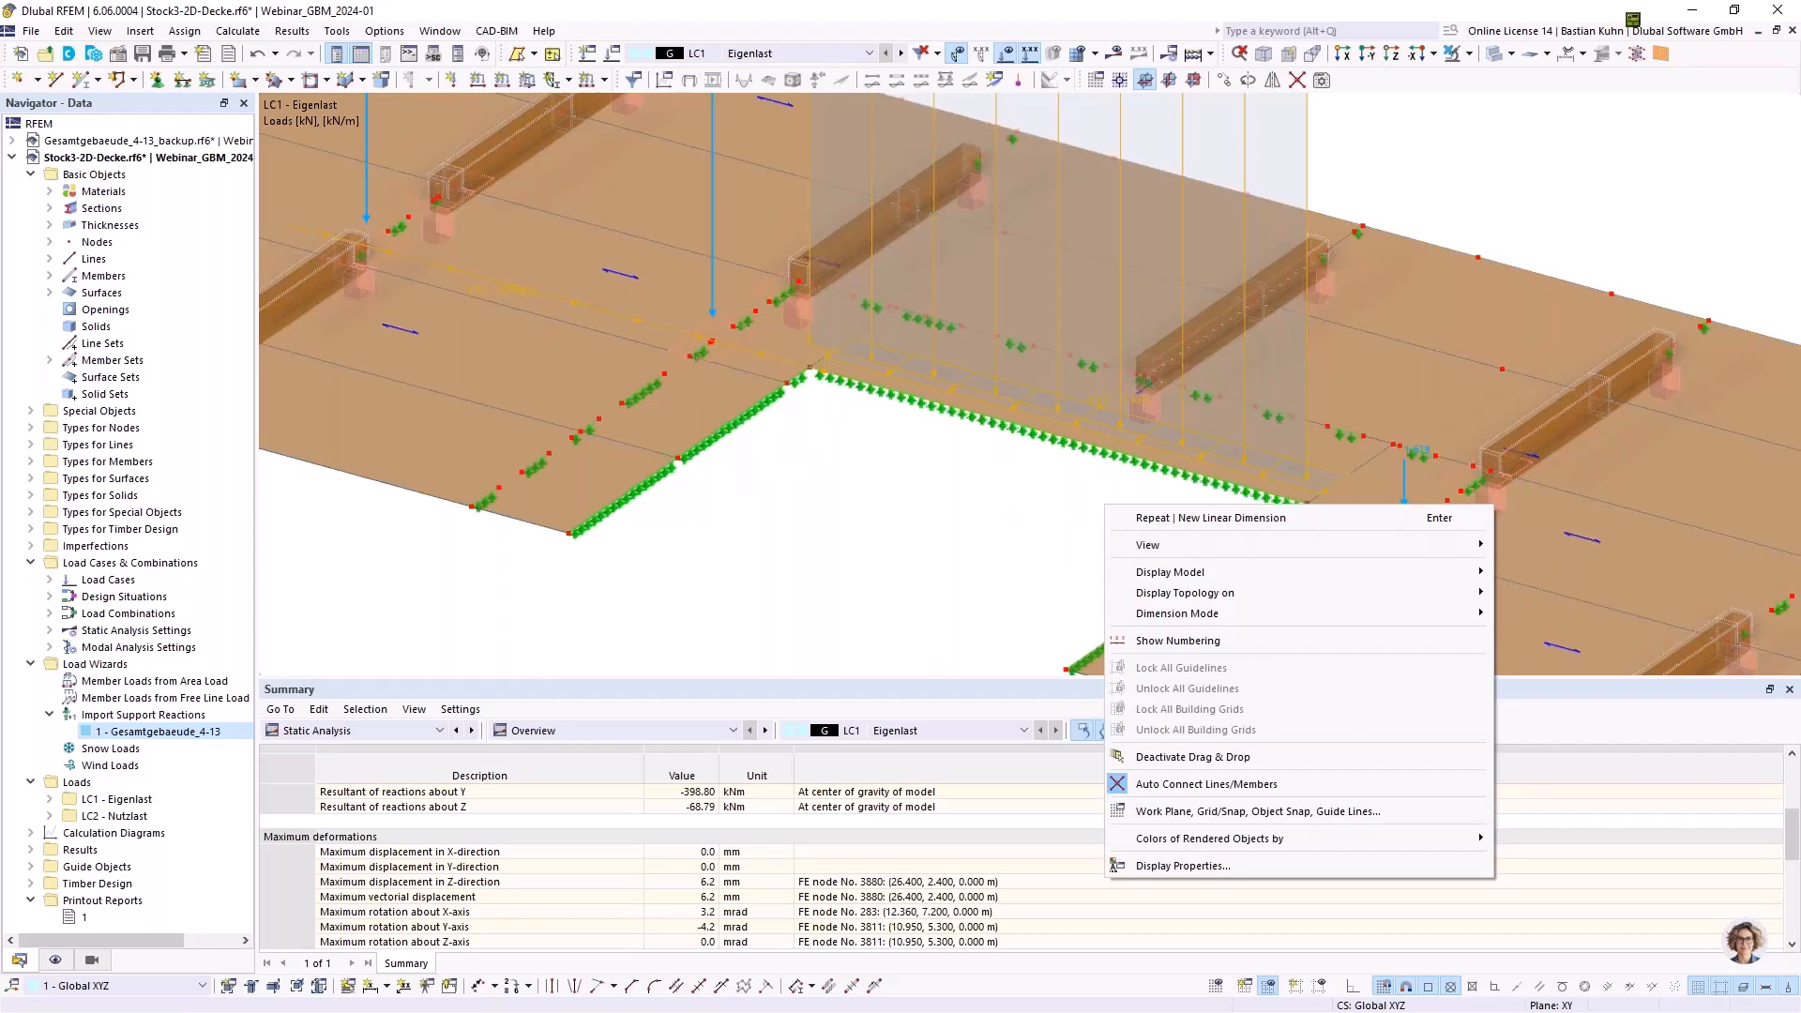
key("Escape")
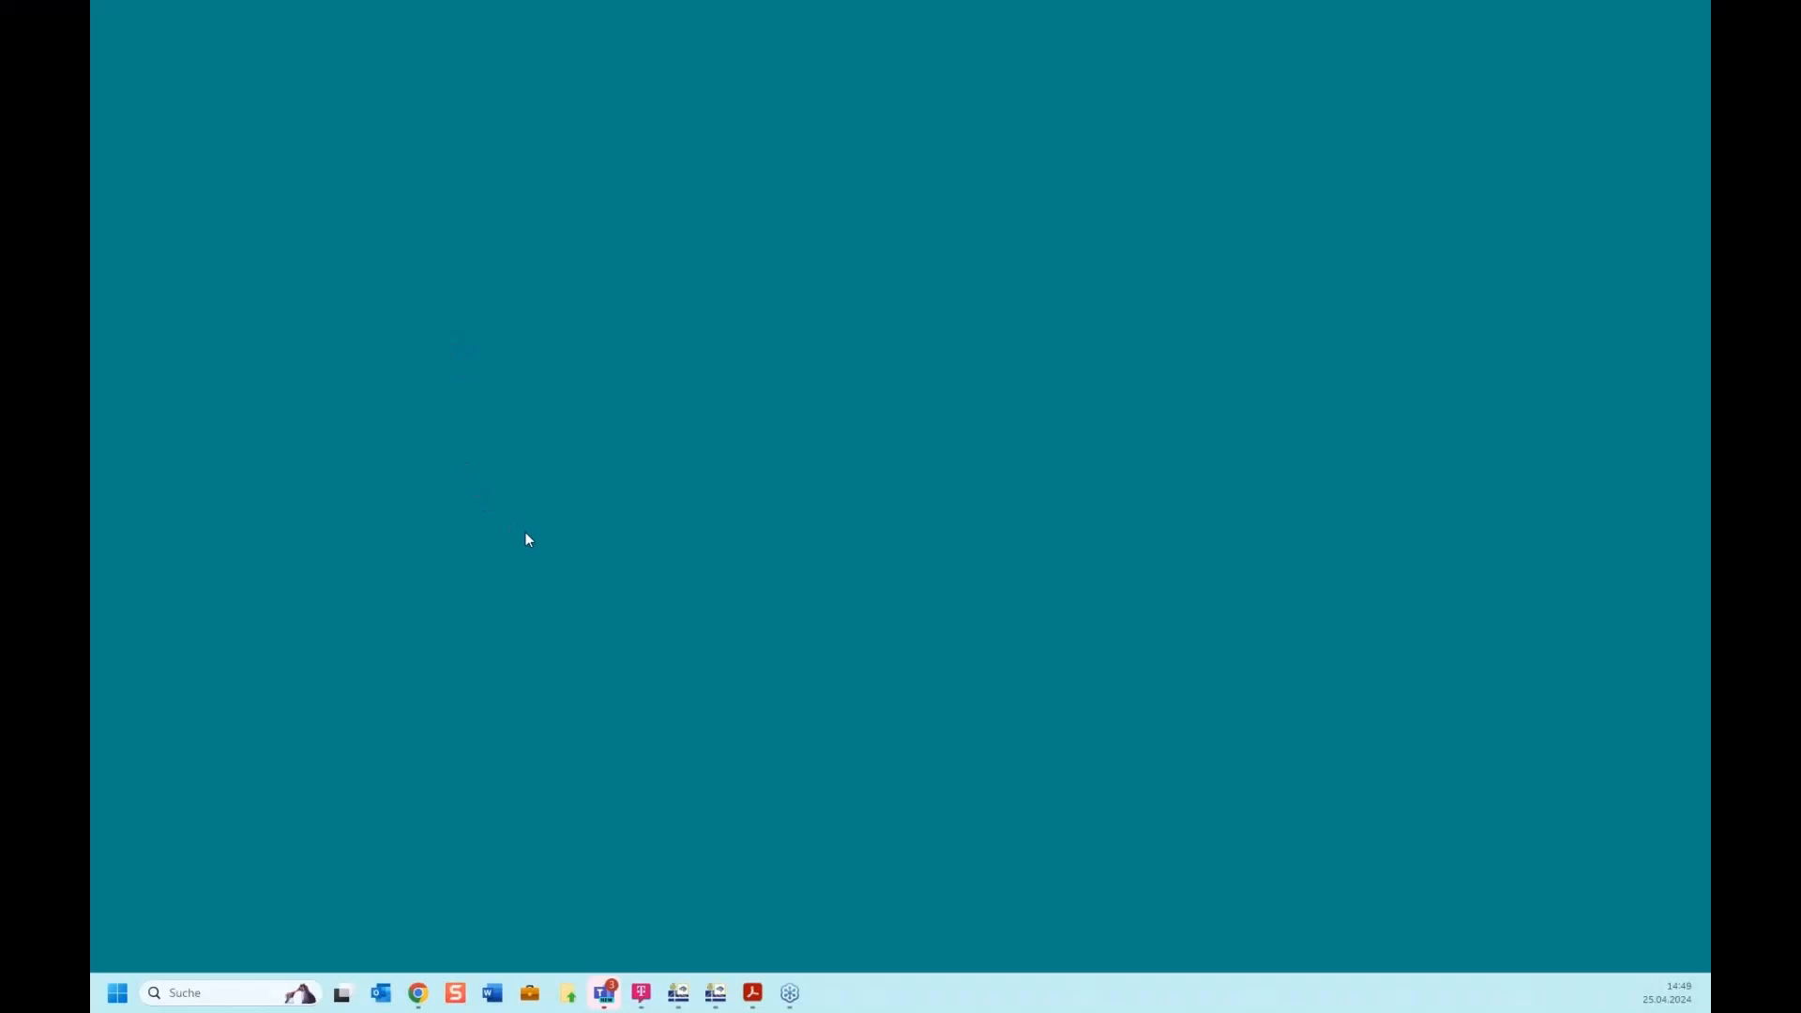
Switch to the PDF presentation in Adobe Acrobat and go to the Free Online Services slide on page 6
left_click(762, 987)
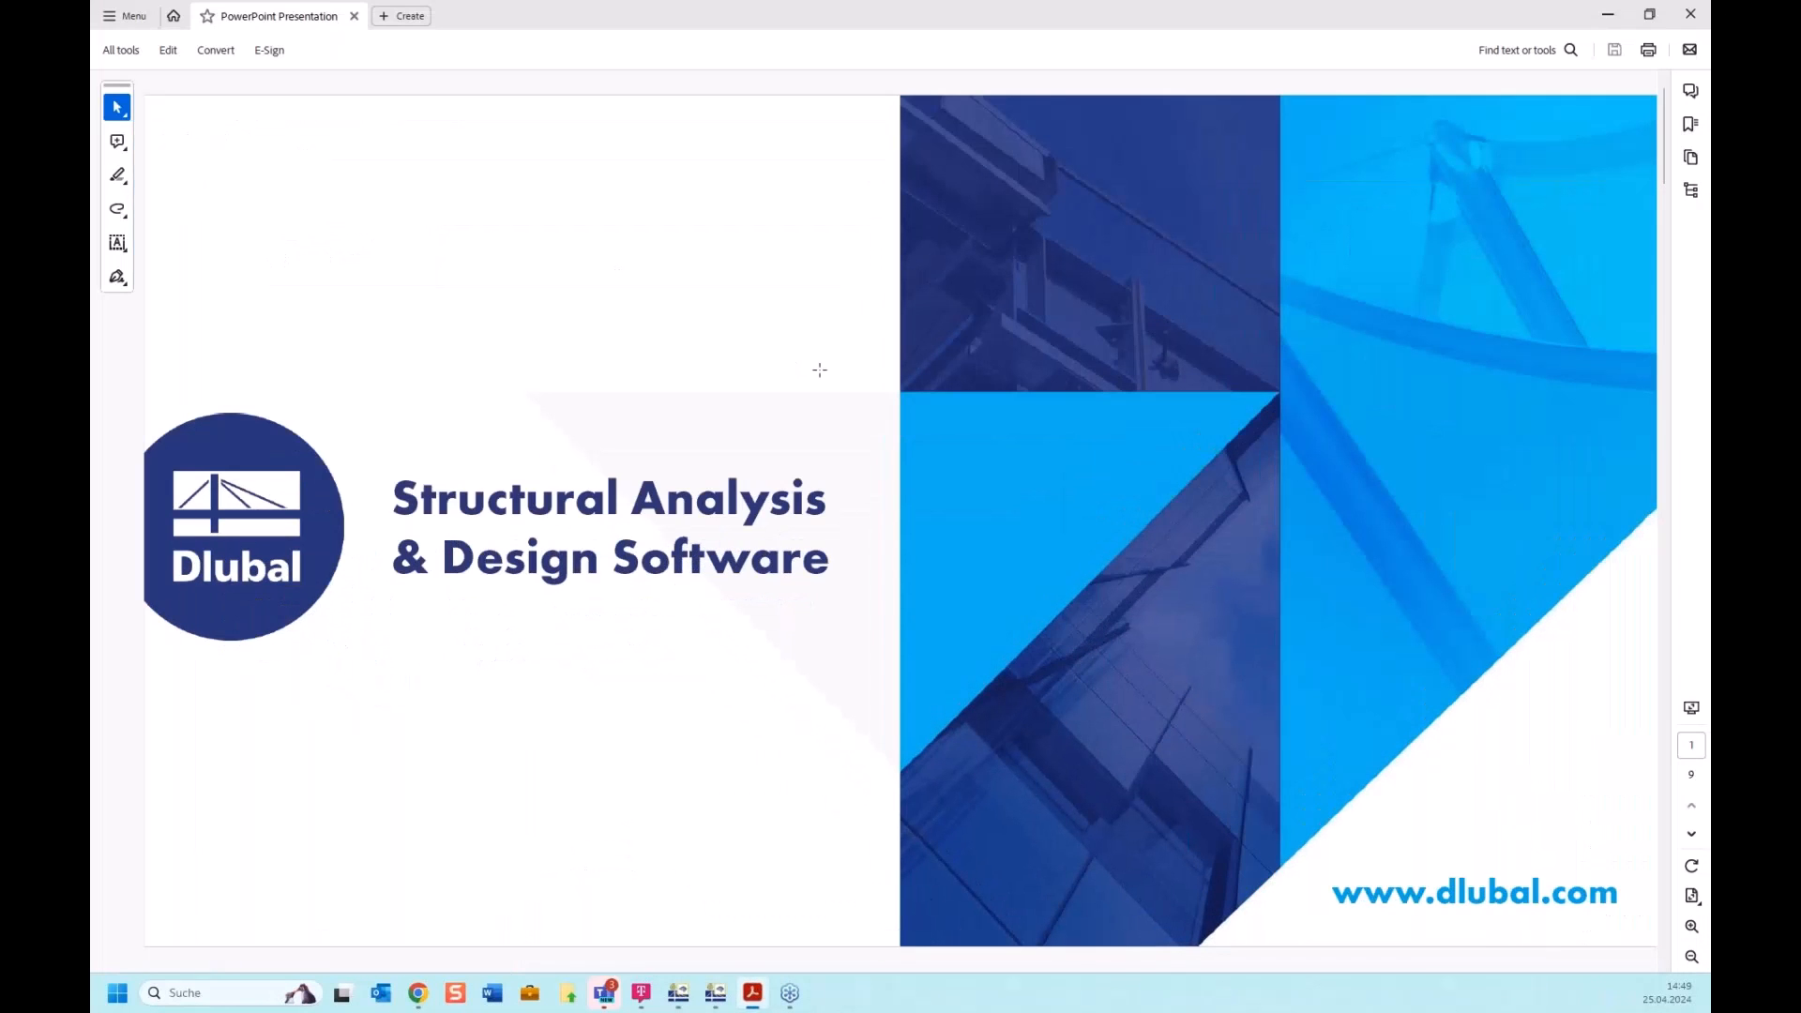
scroll(820, 374, "down", 4)
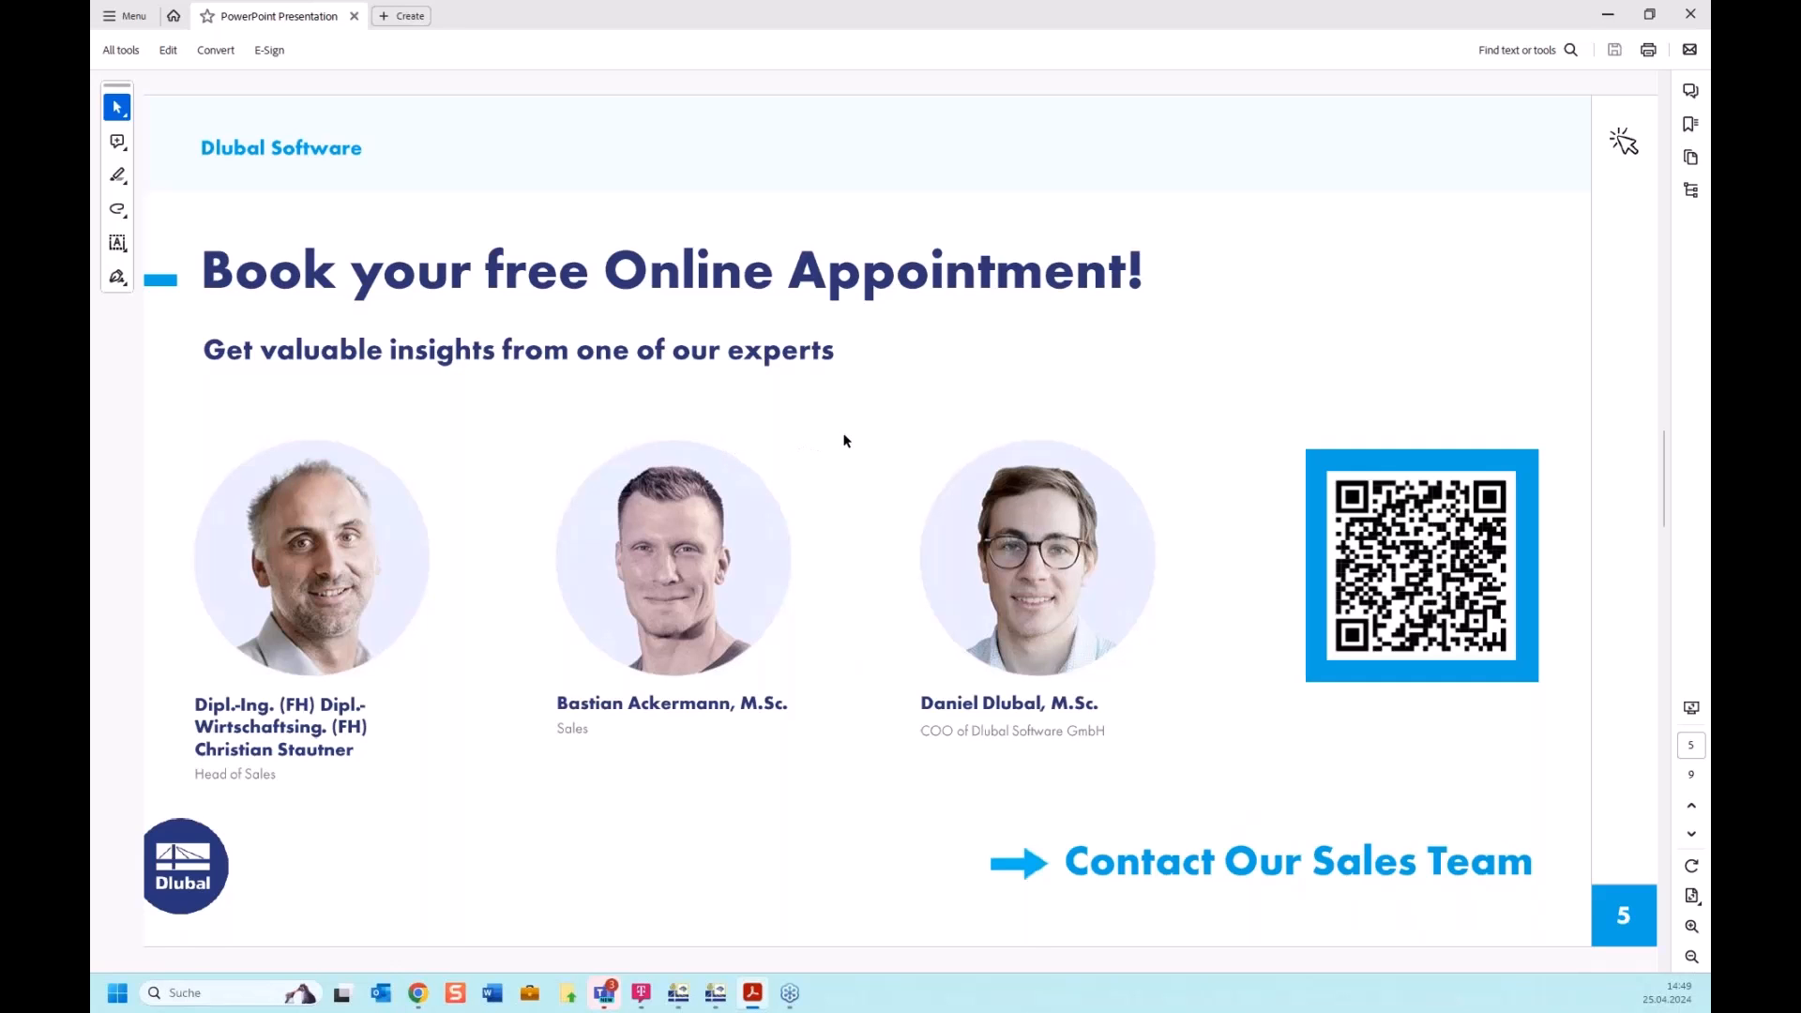
key("Page_Down")
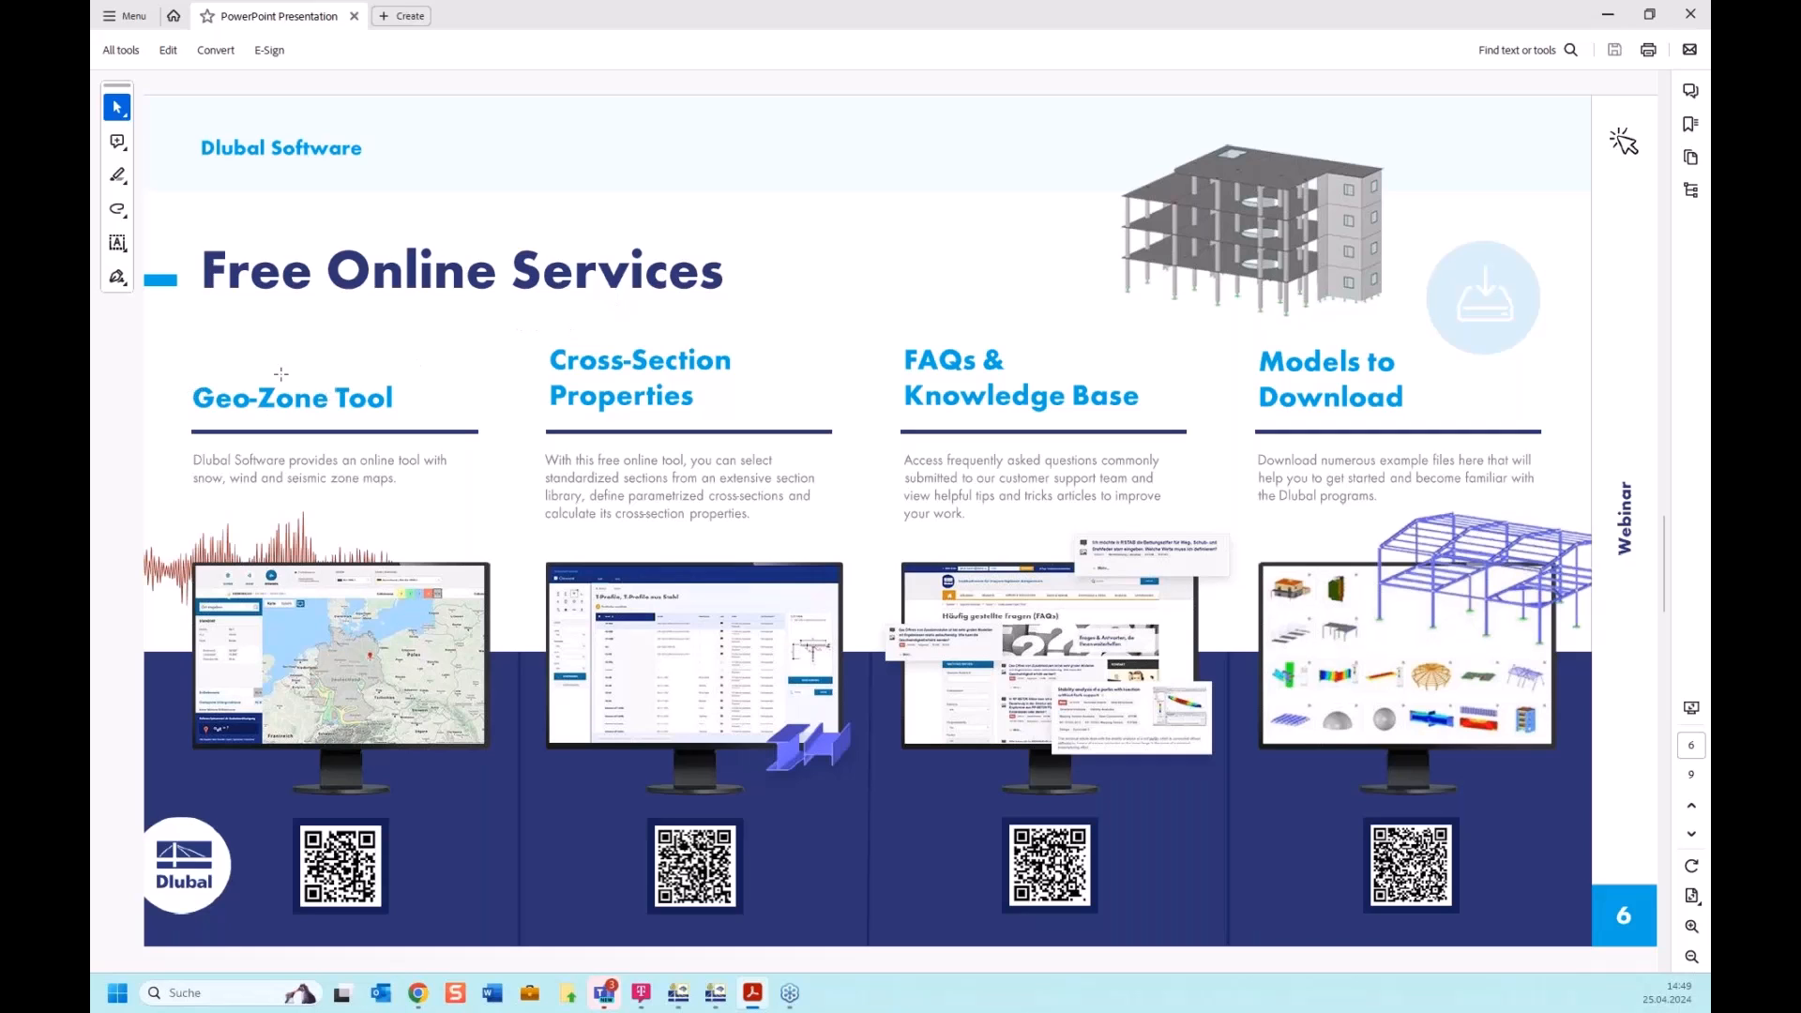
Switch to the Chrome browser and sign in to the Dlubal account with the prefilled credentials
left_click(417, 997)
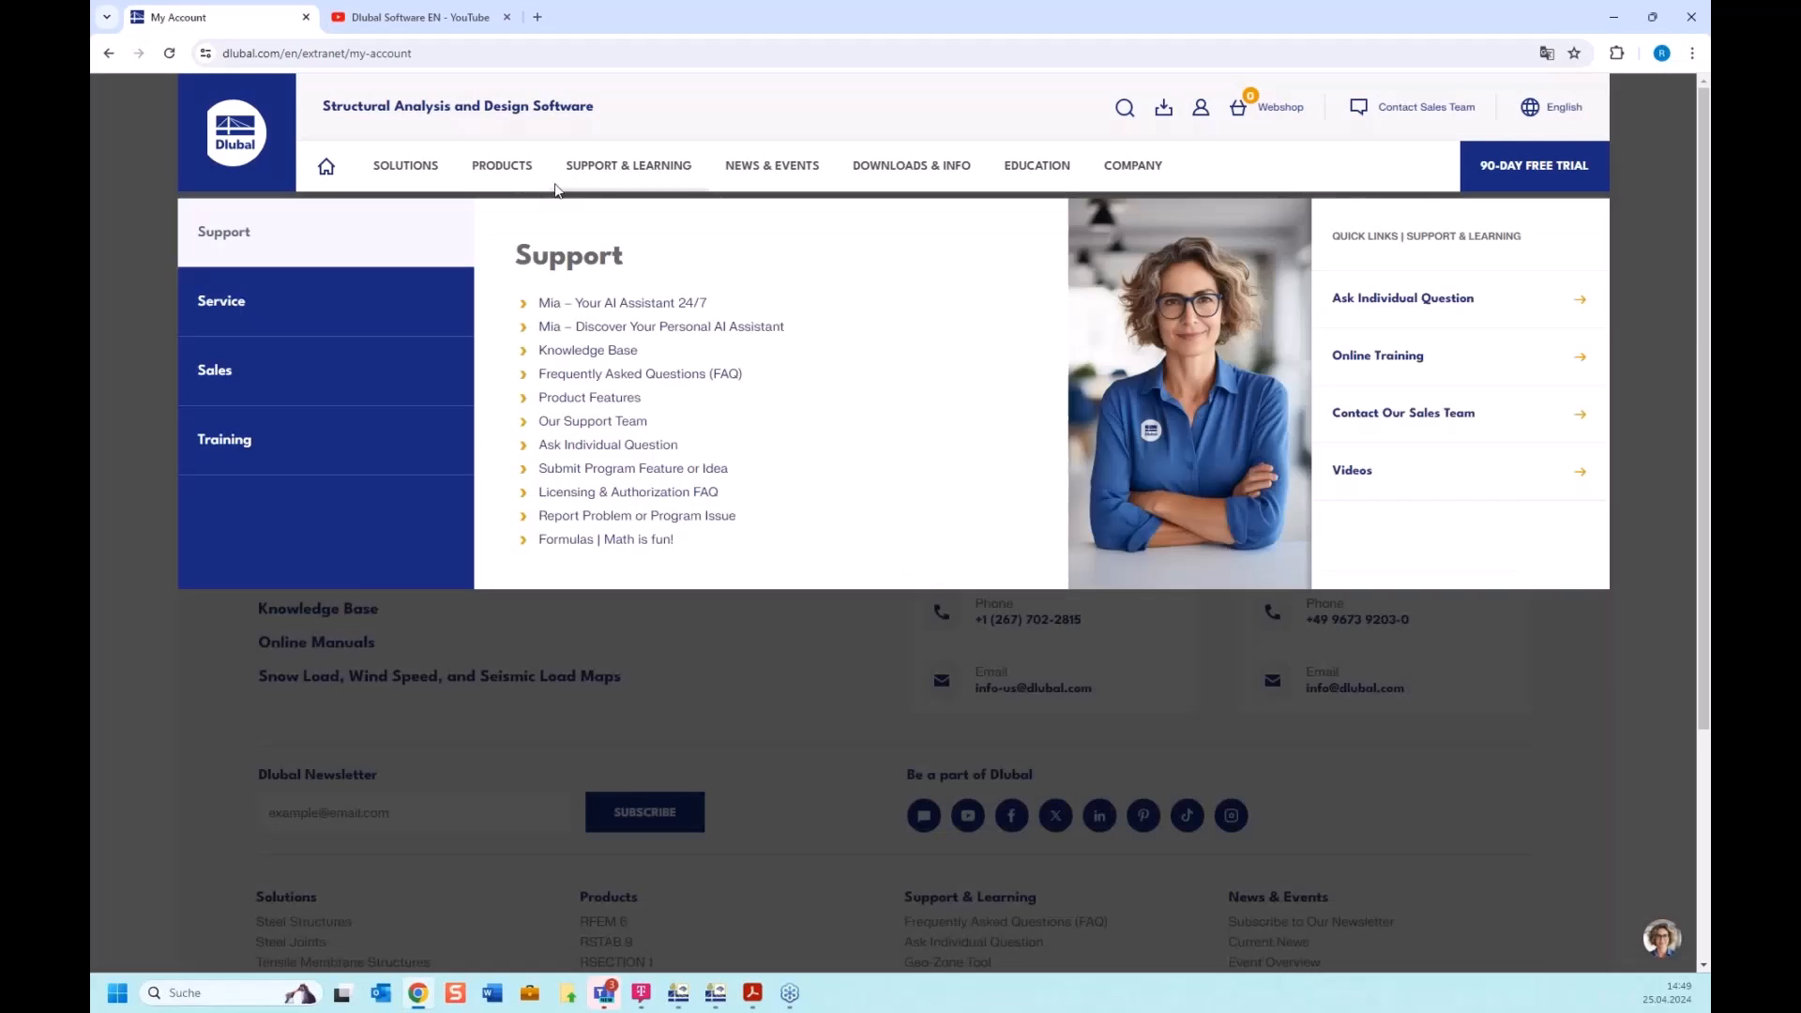
mouse_move(520, 179)
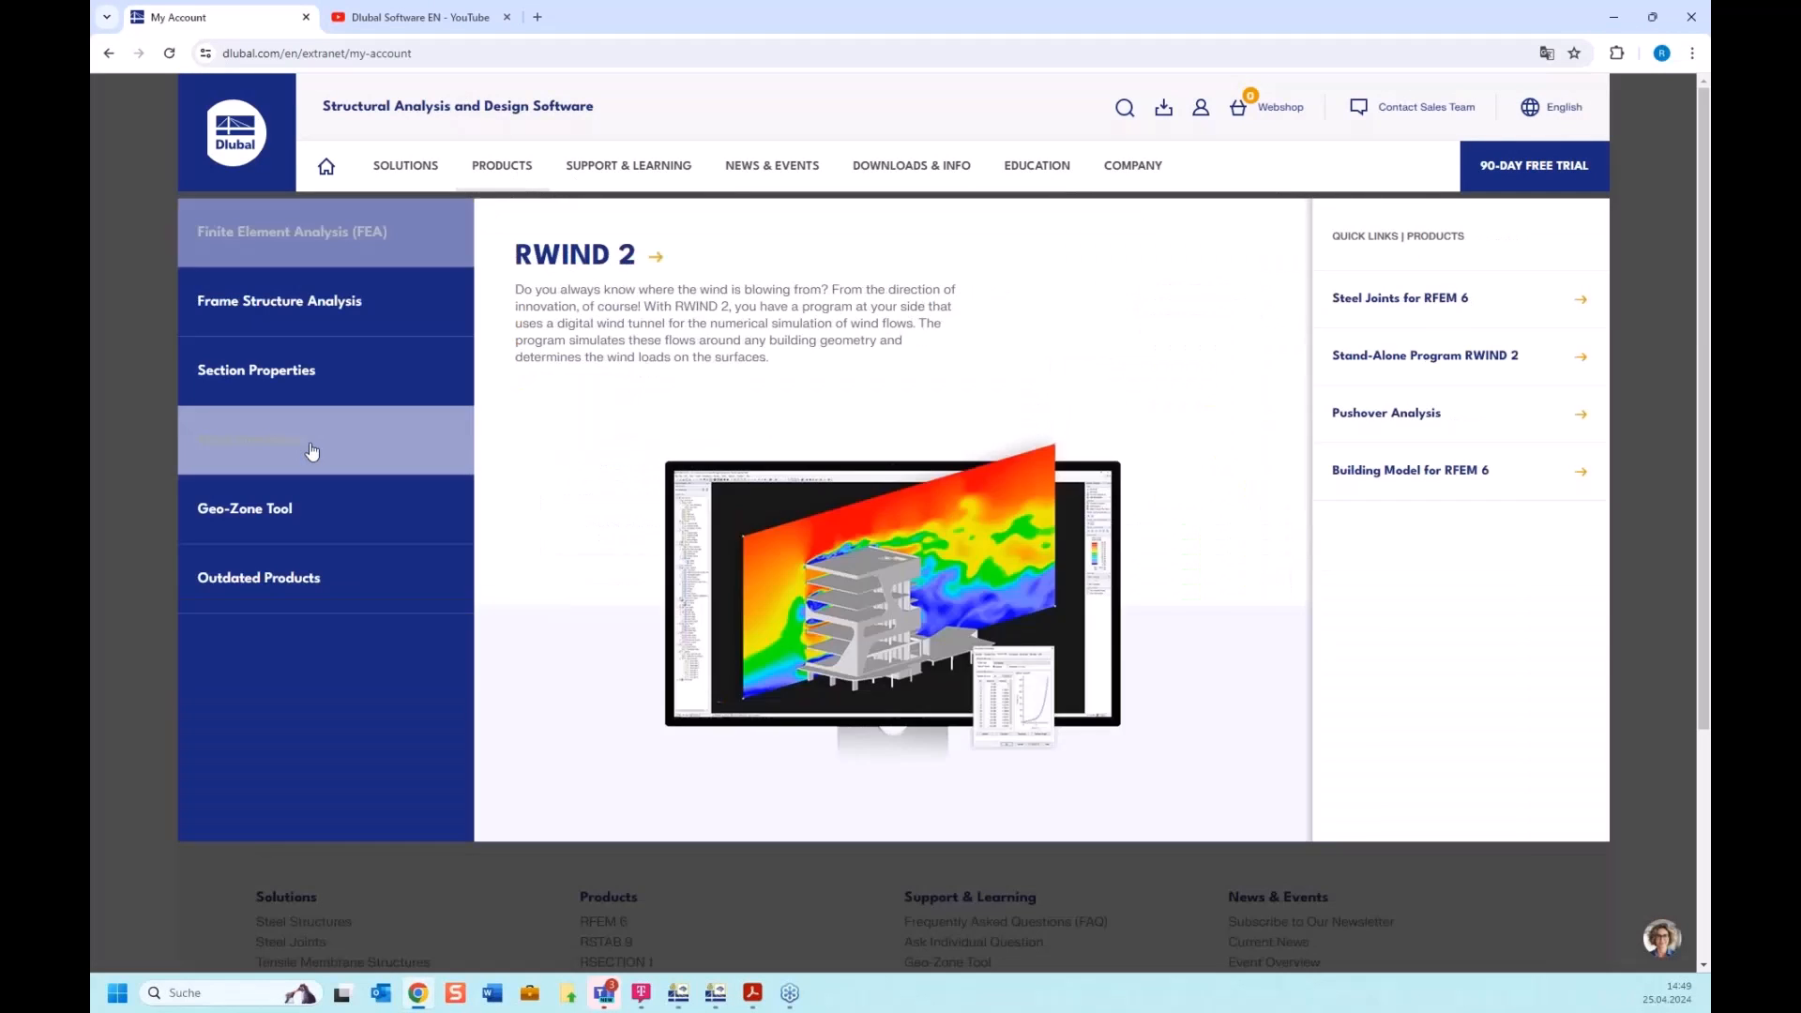
mouse_move(293, 515)
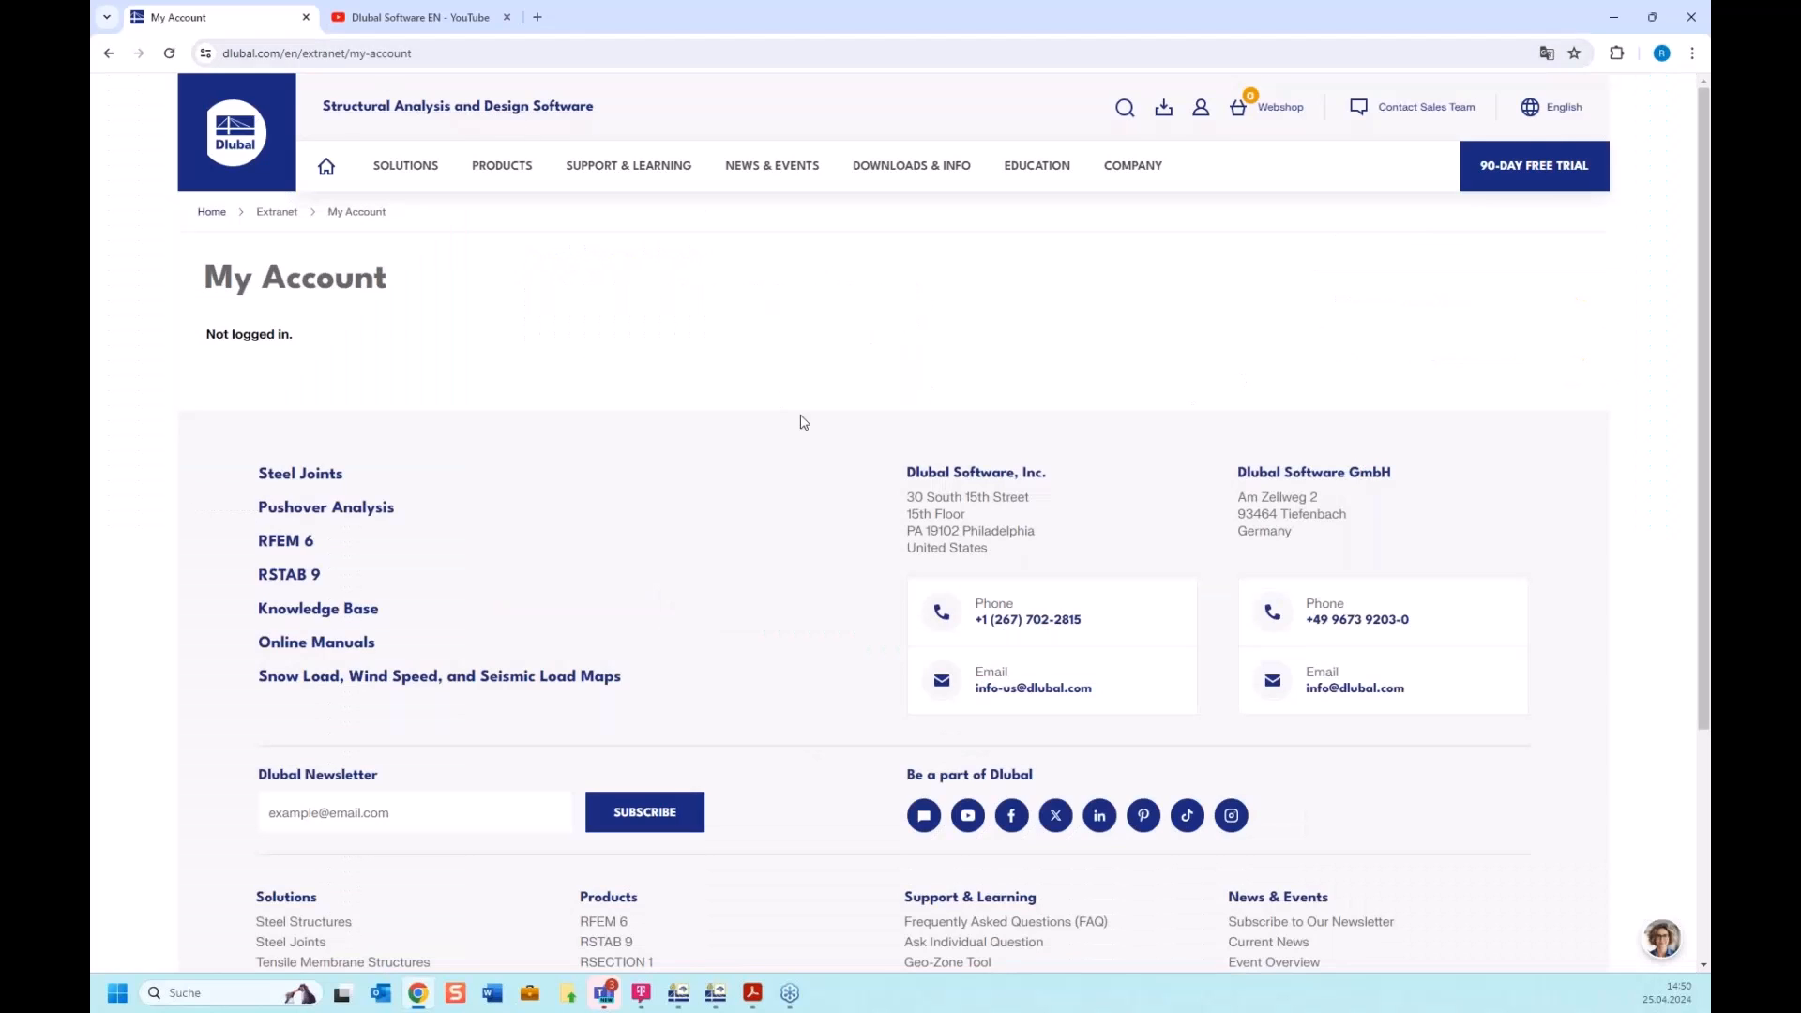
mouse_move(1192, 121)
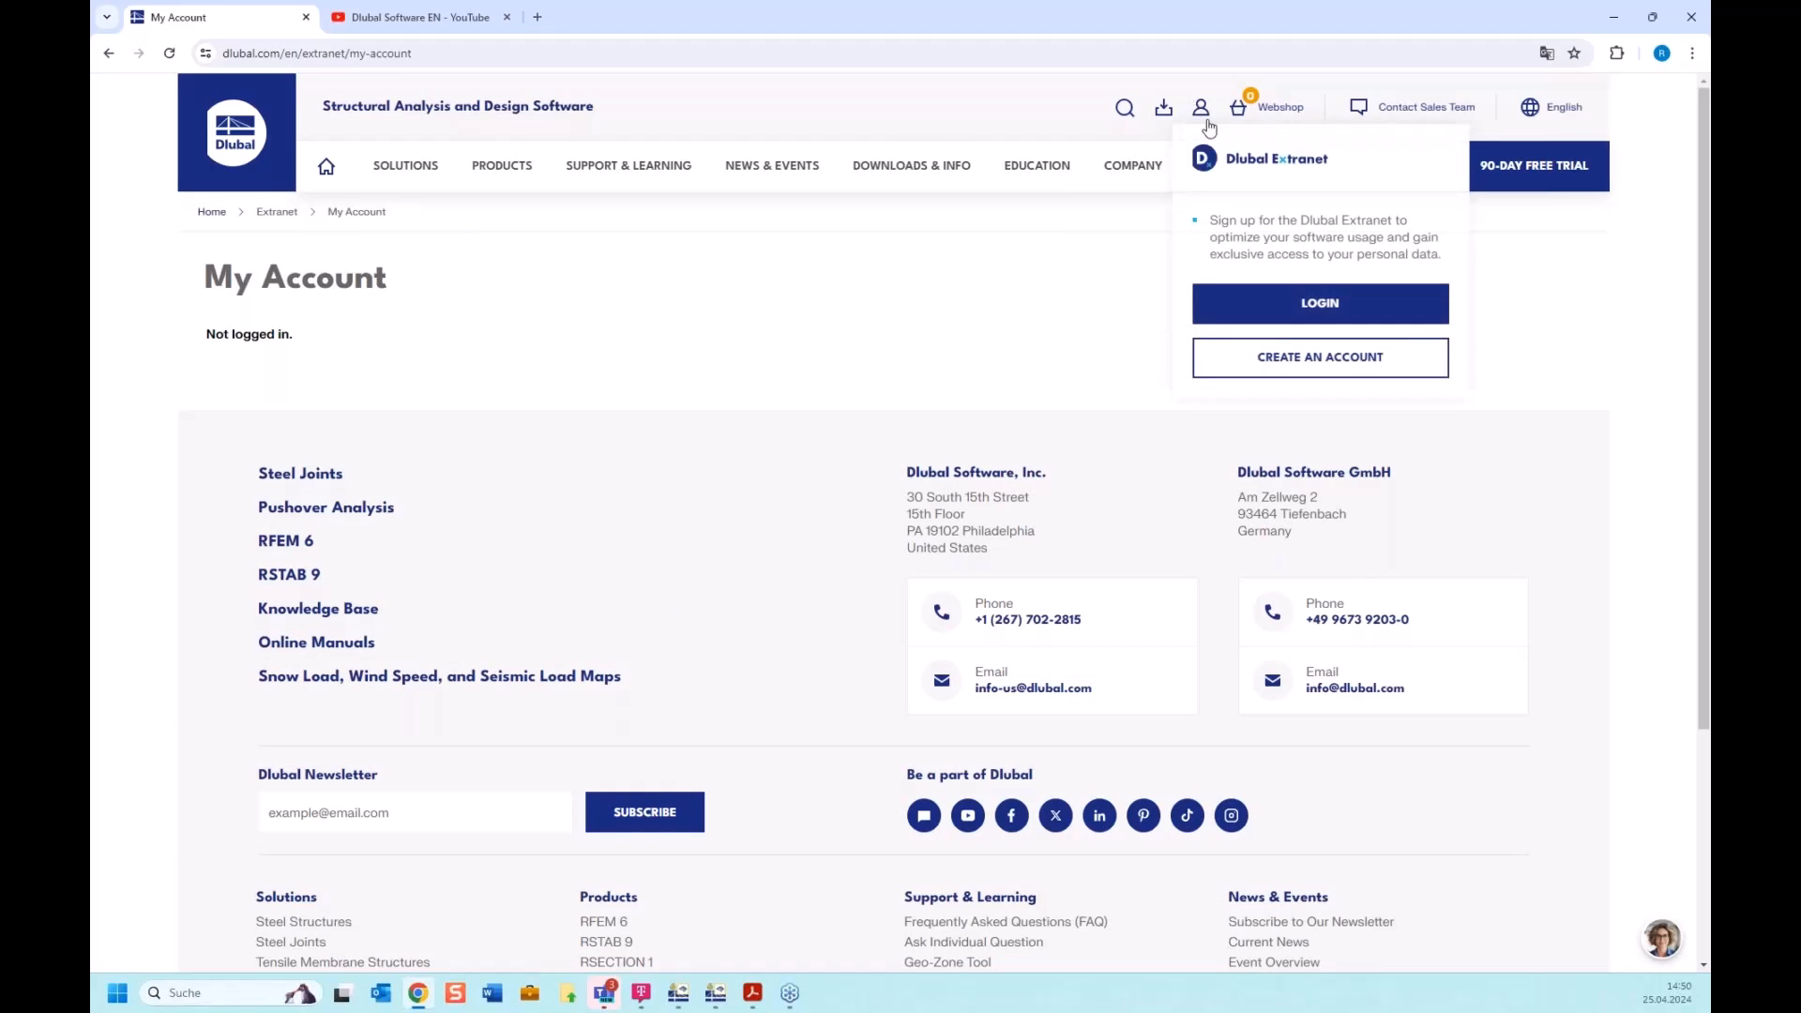
left_click(1320, 303)
left_click(882, 570)
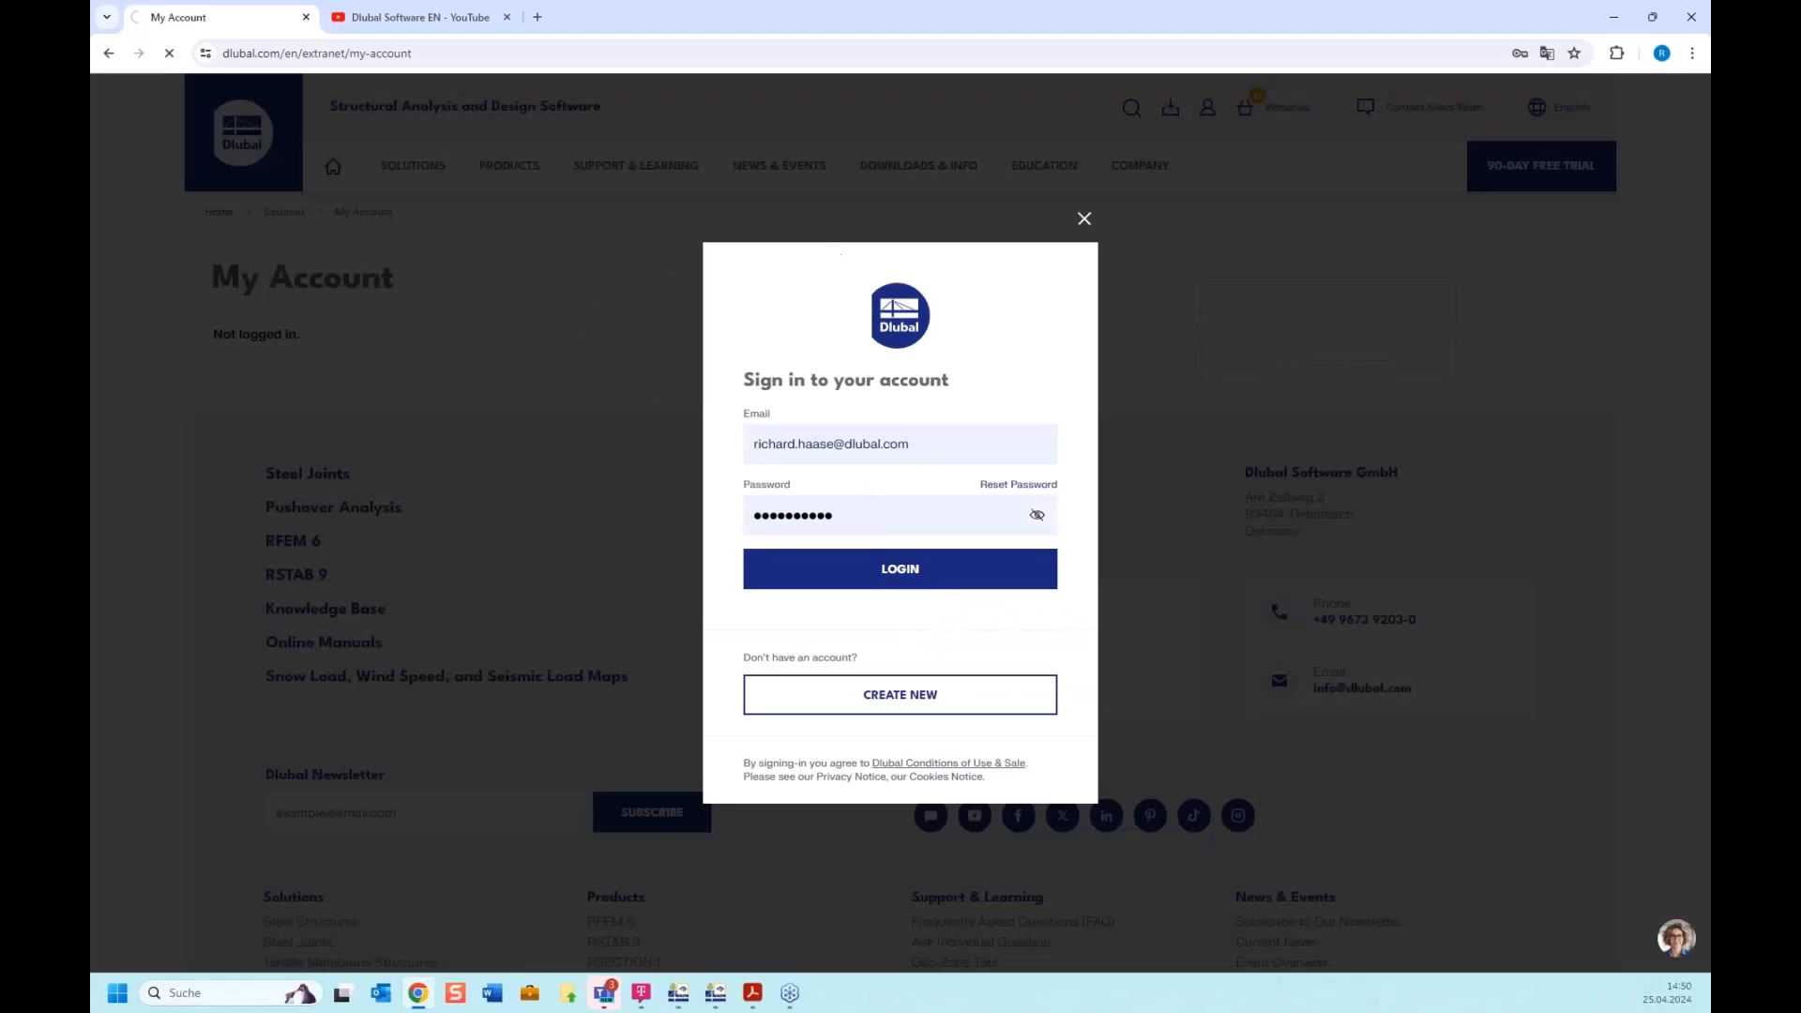
left_click(945, 575)
Open the Geo-Zone Tool page from the website's product offerings
left_click(764, 167)
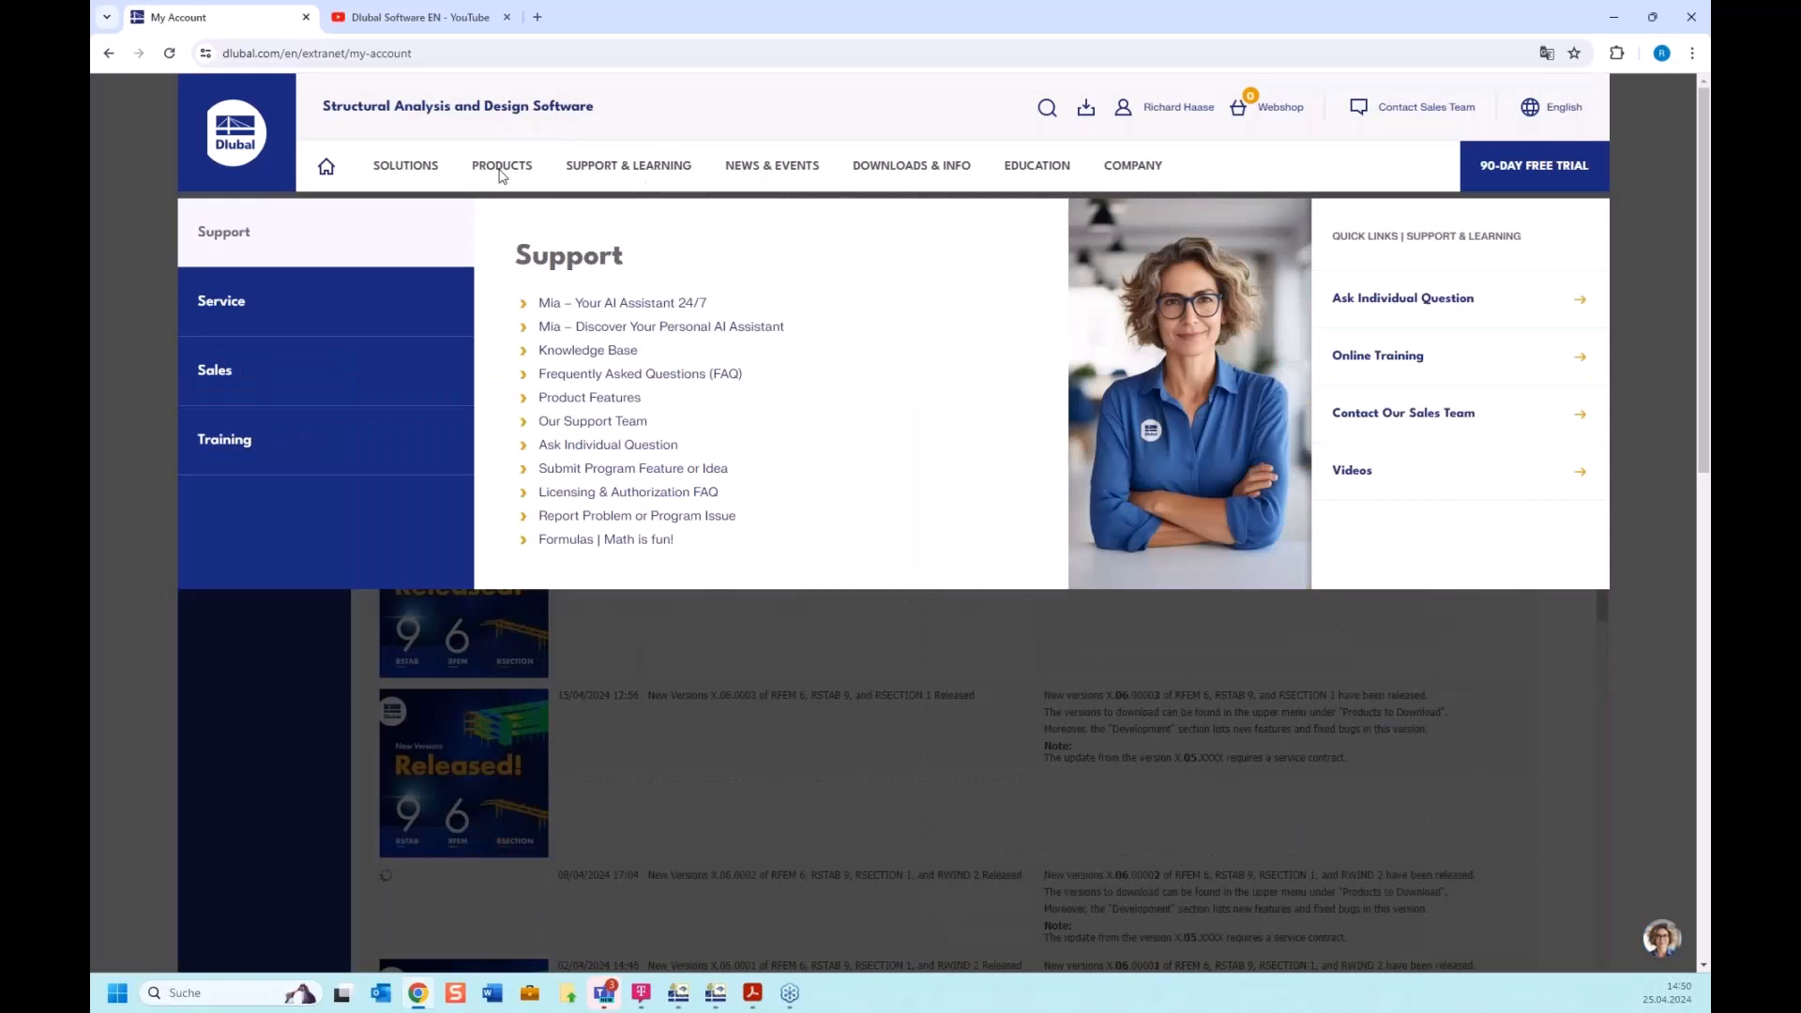
mouse_move(503, 171)
mouse_move(327, 534)
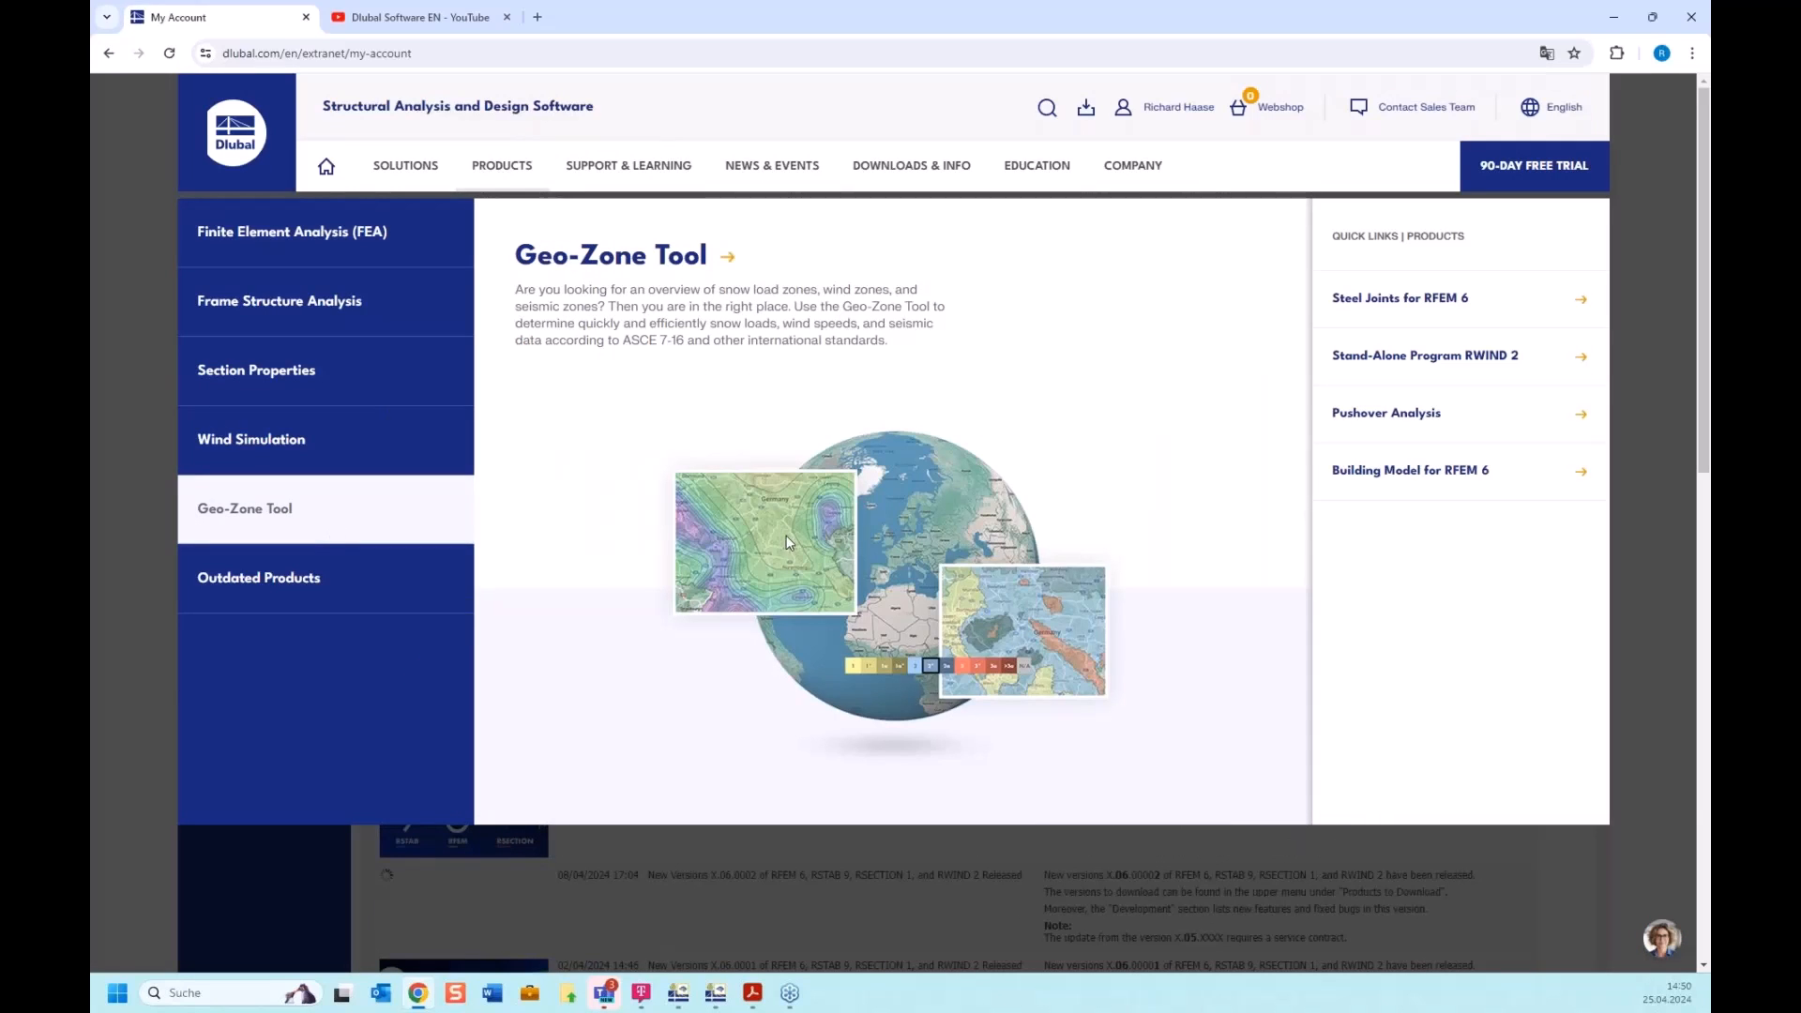
left_click(724, 263)
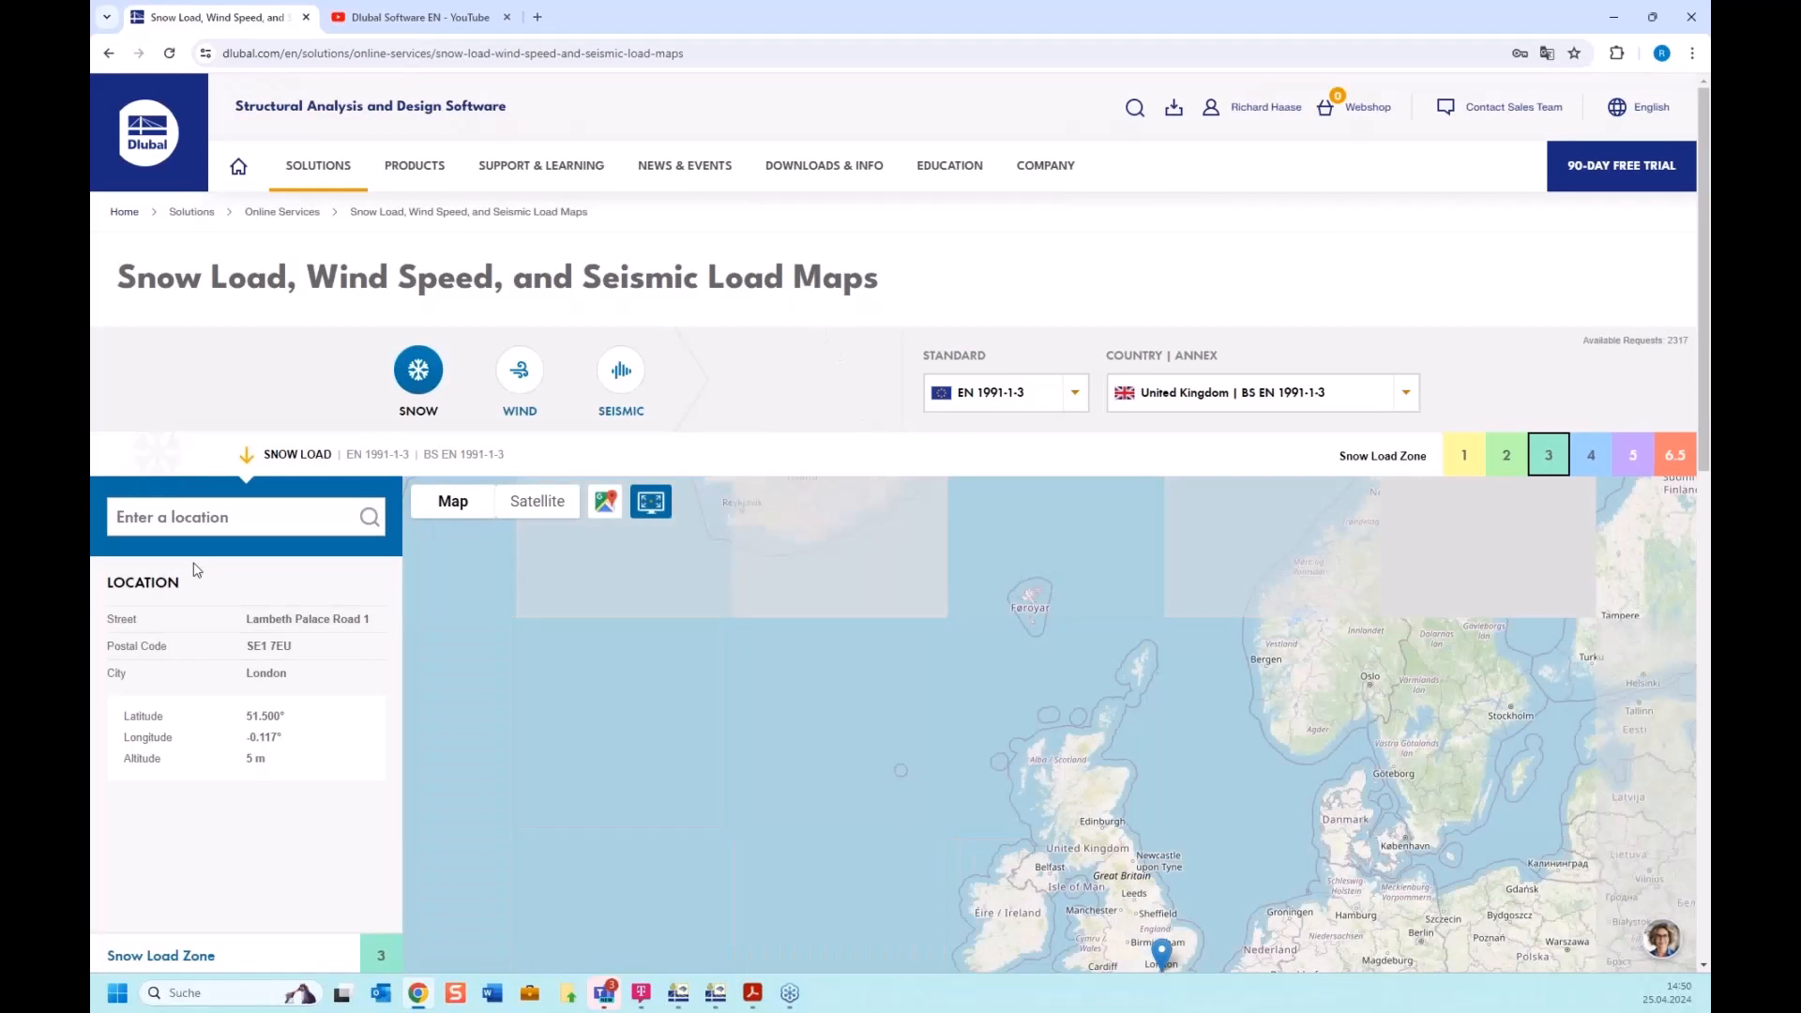
Search the Geo-Zone Tool for london and view the location's snow load data and wind load map
left_click(220, 517)
type("london")
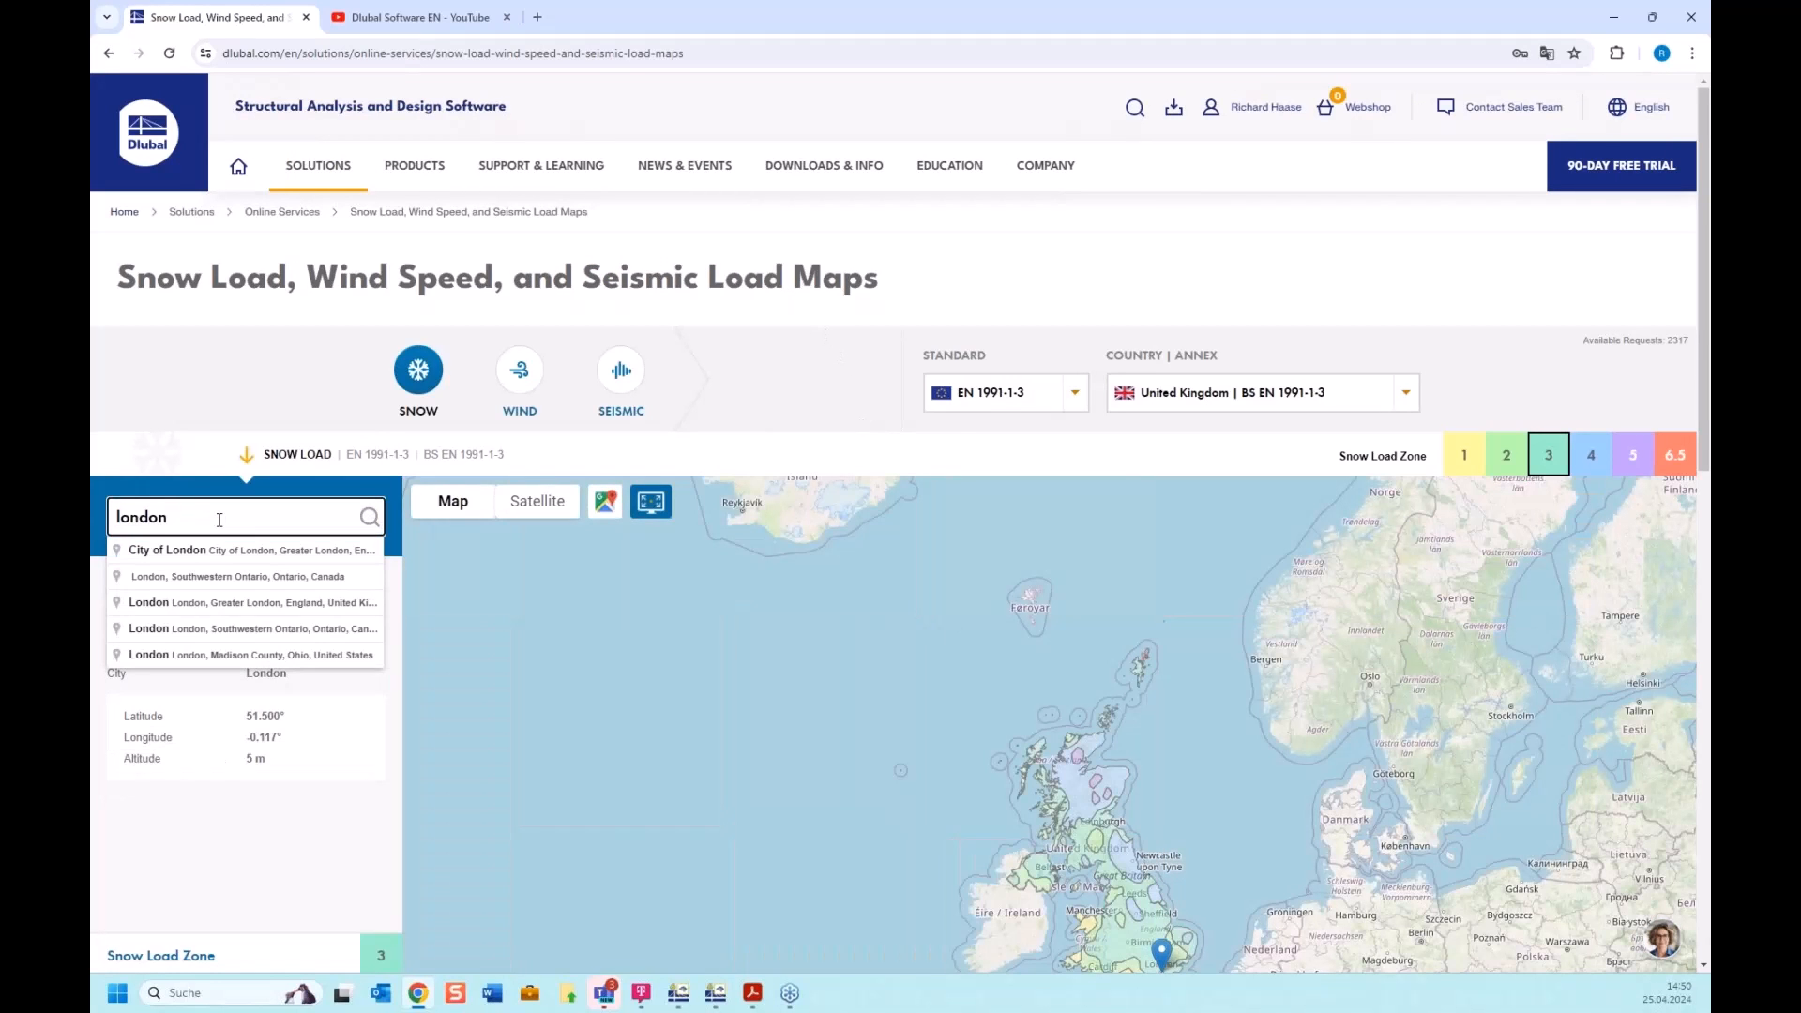
key("Return")
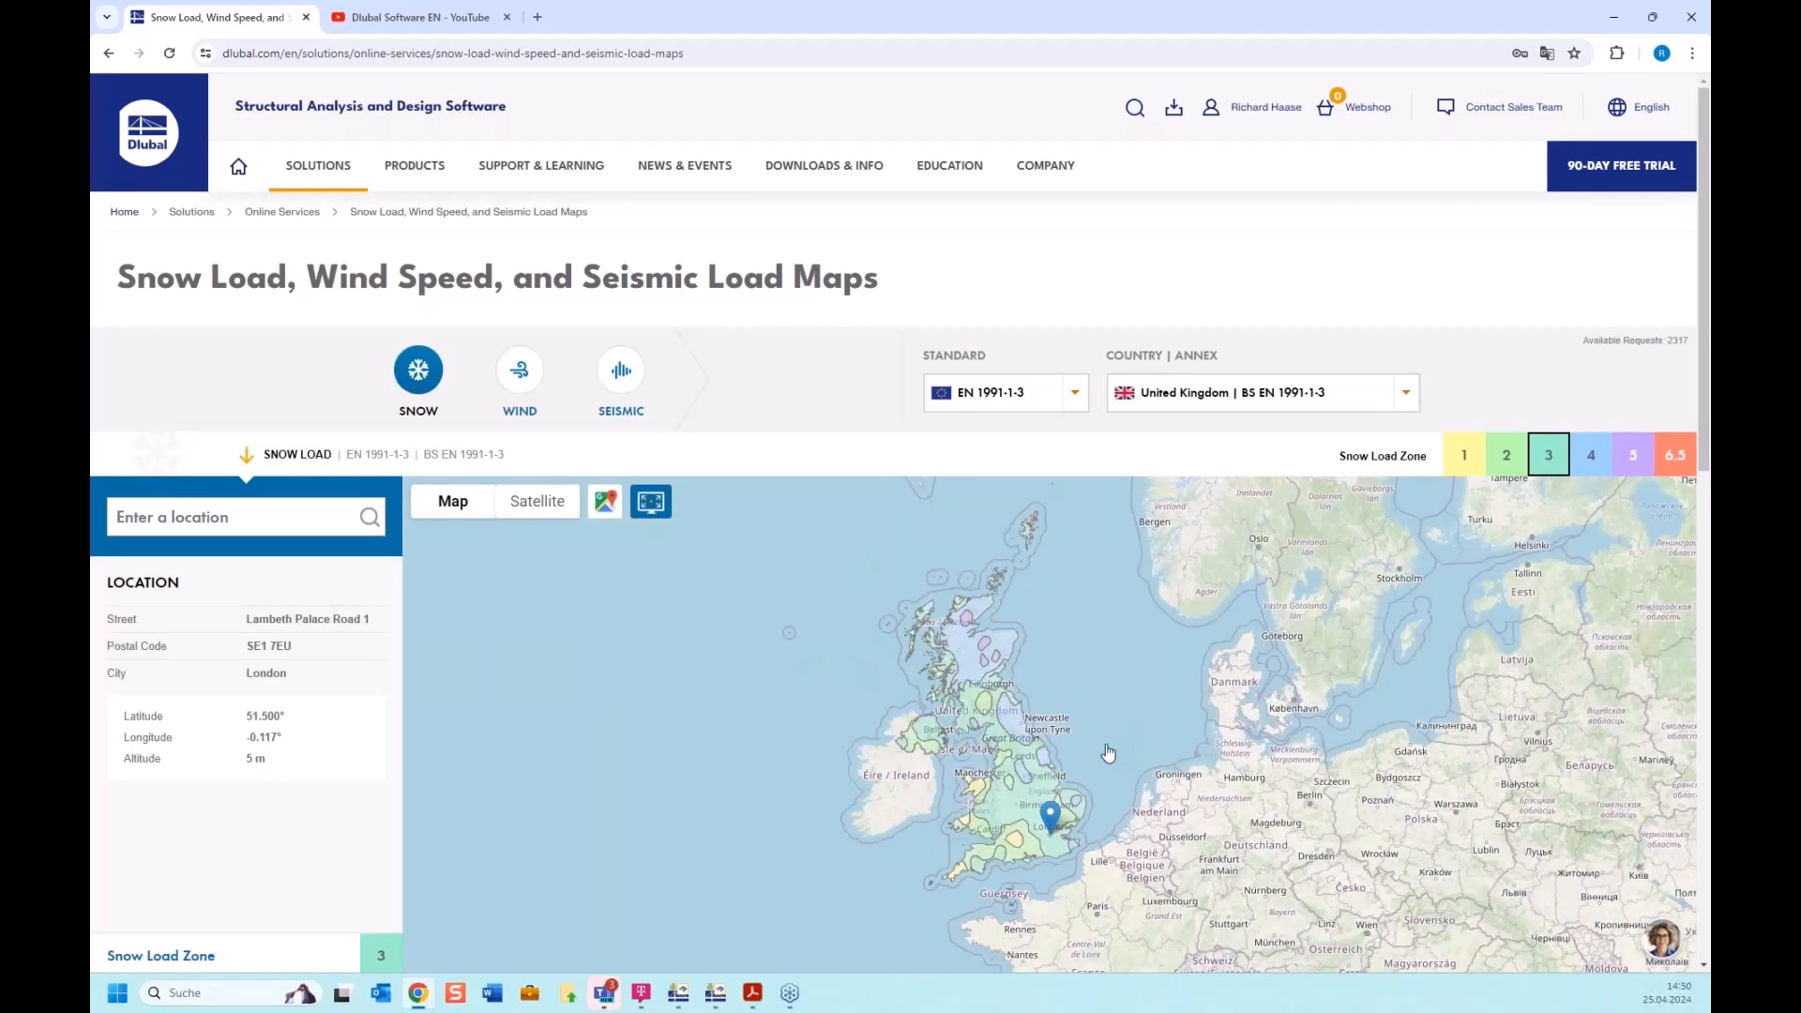
left_click_drag(1108, 752, 949, 565)
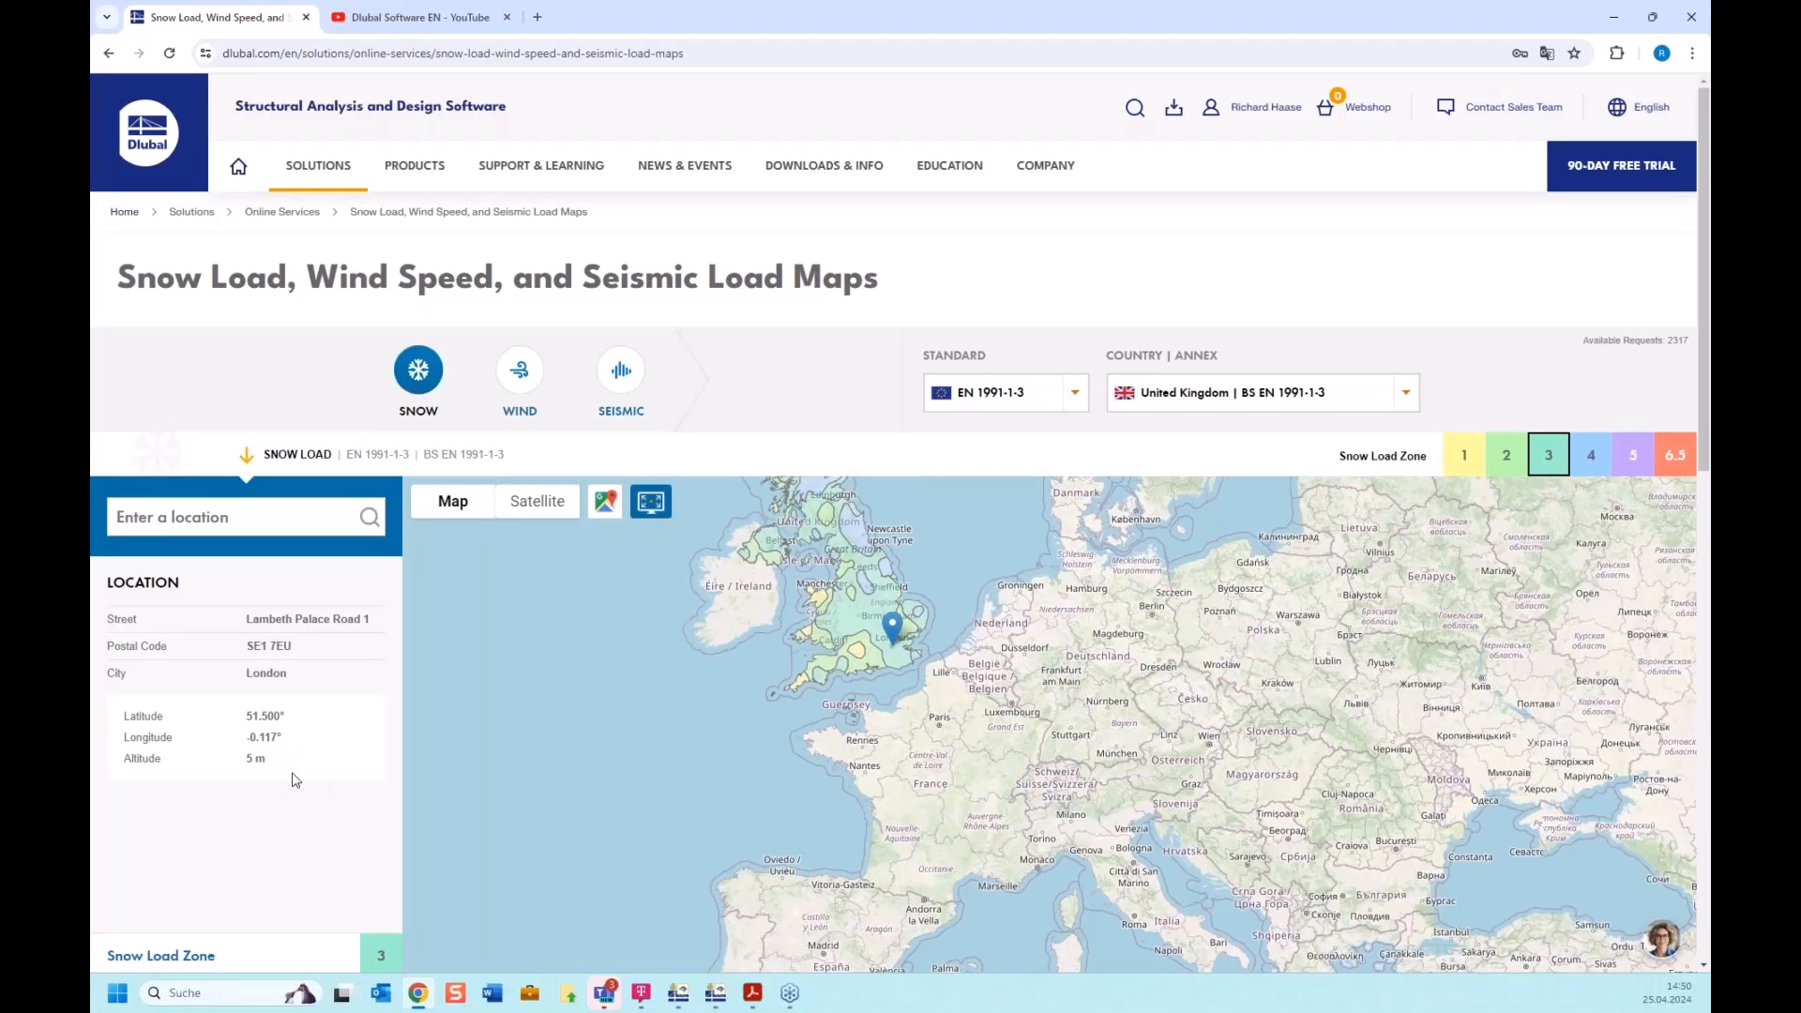
scroll(292, 781, "down", 1)
scroll(296, 781, "down", 3)
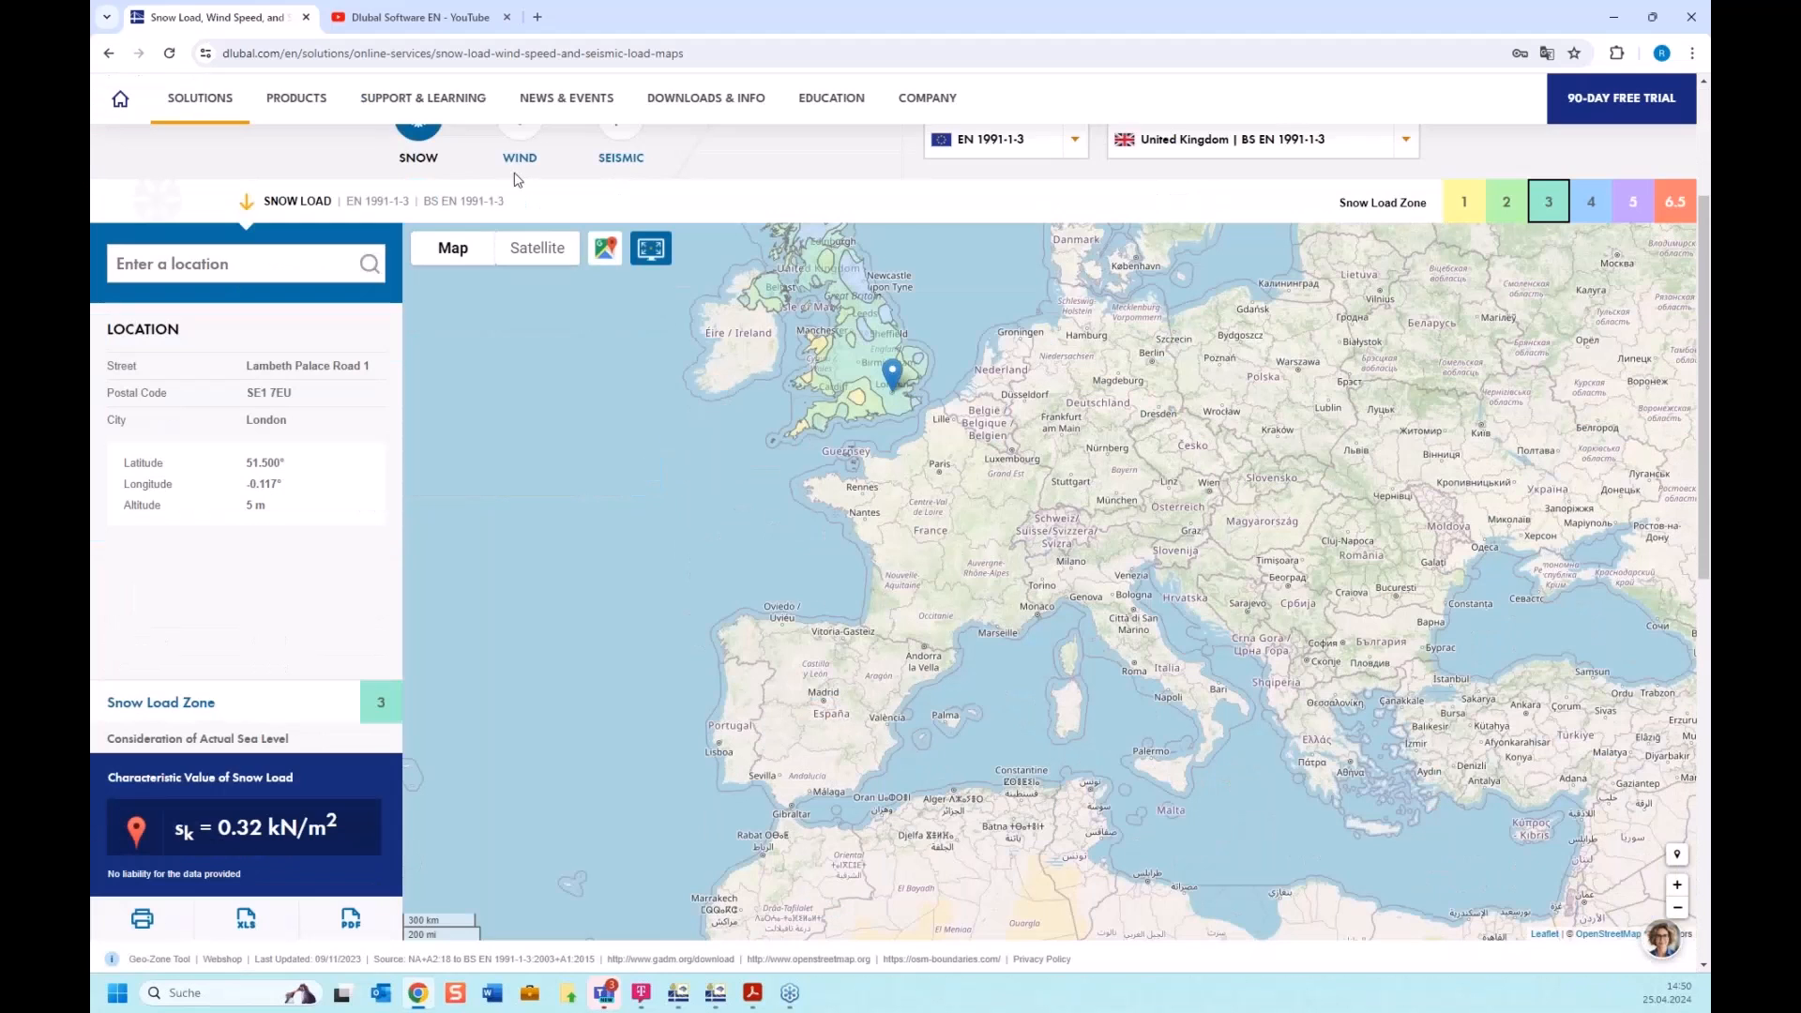
left_click(518, 136)
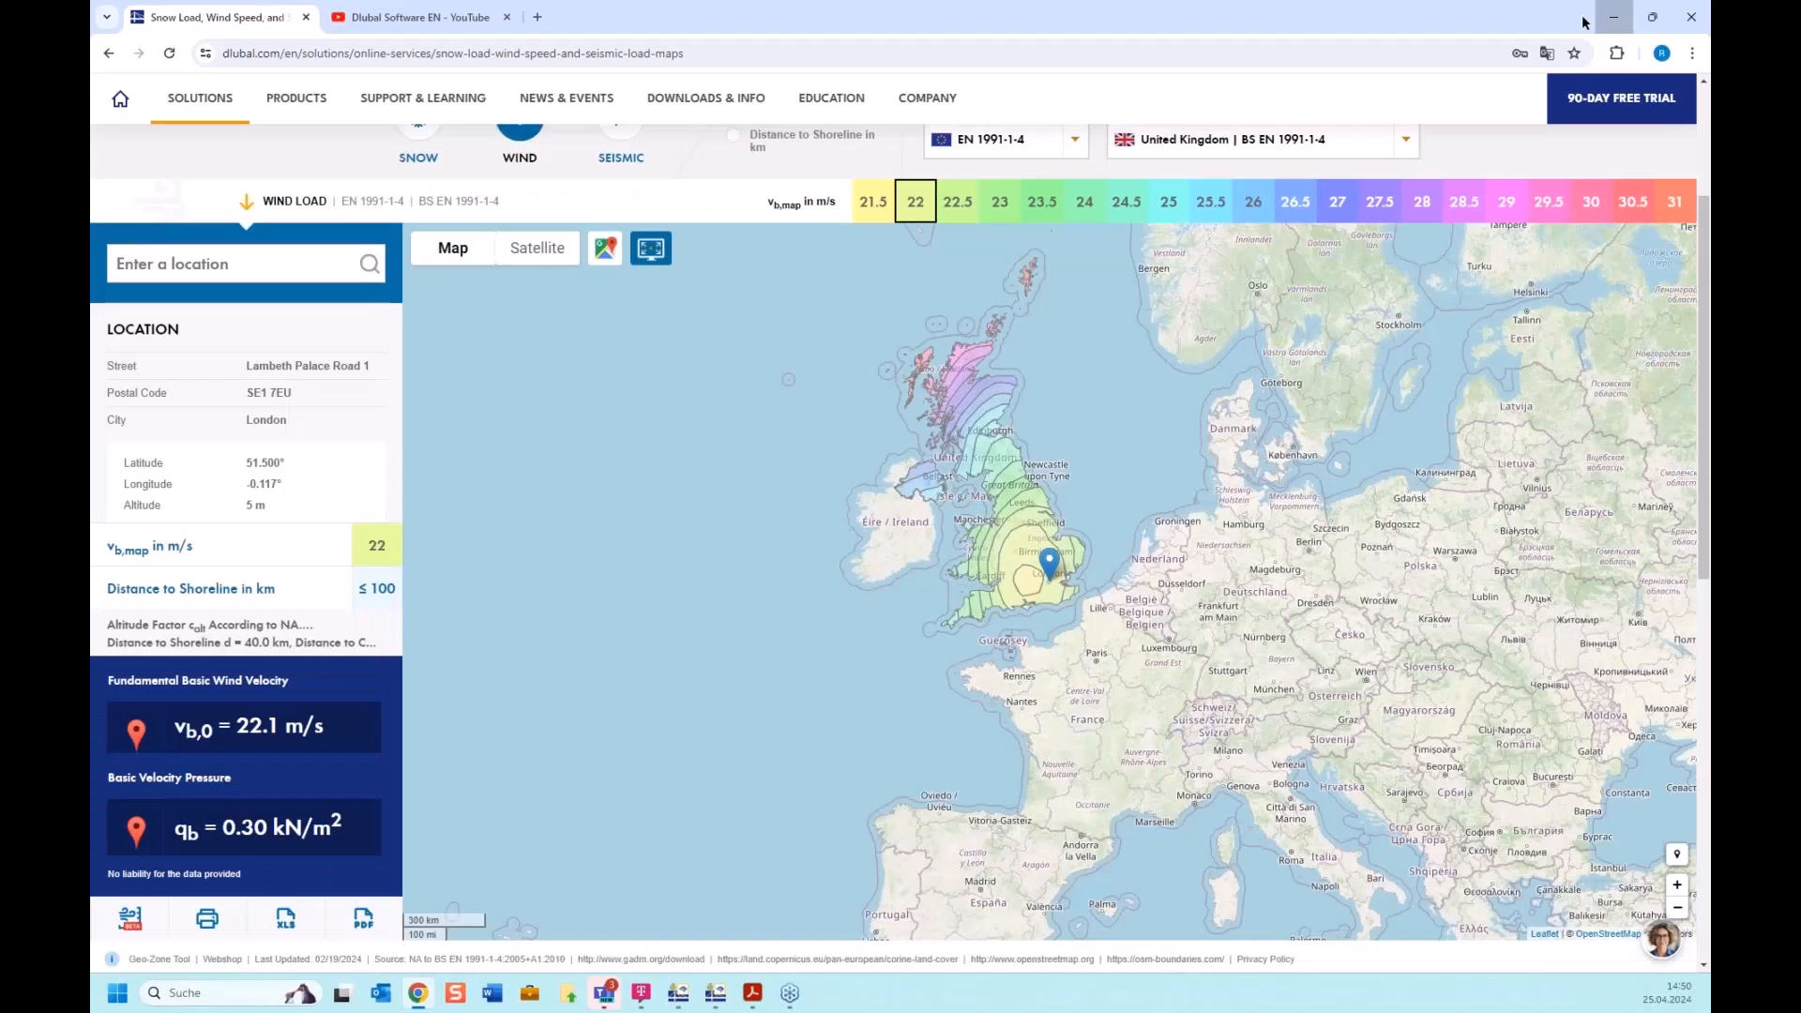
Return to the PDF presentation and advance to page 7
left_click(1612, 17)
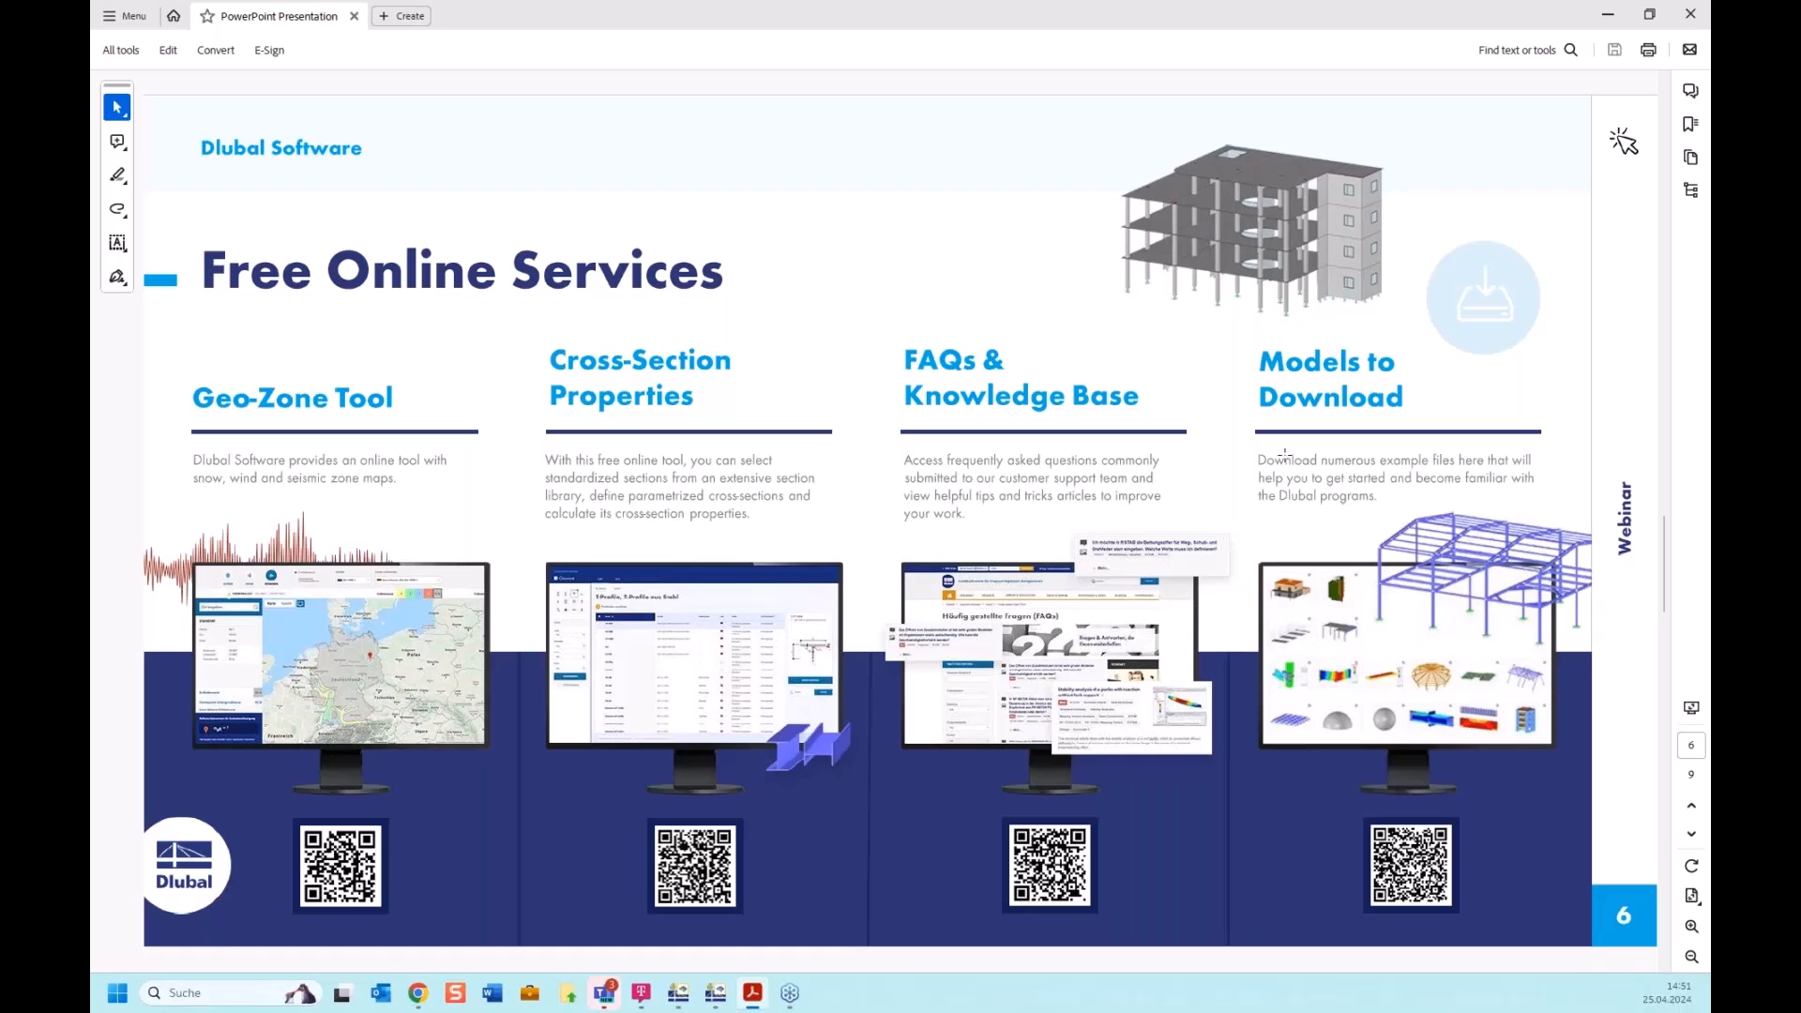
key("Right")
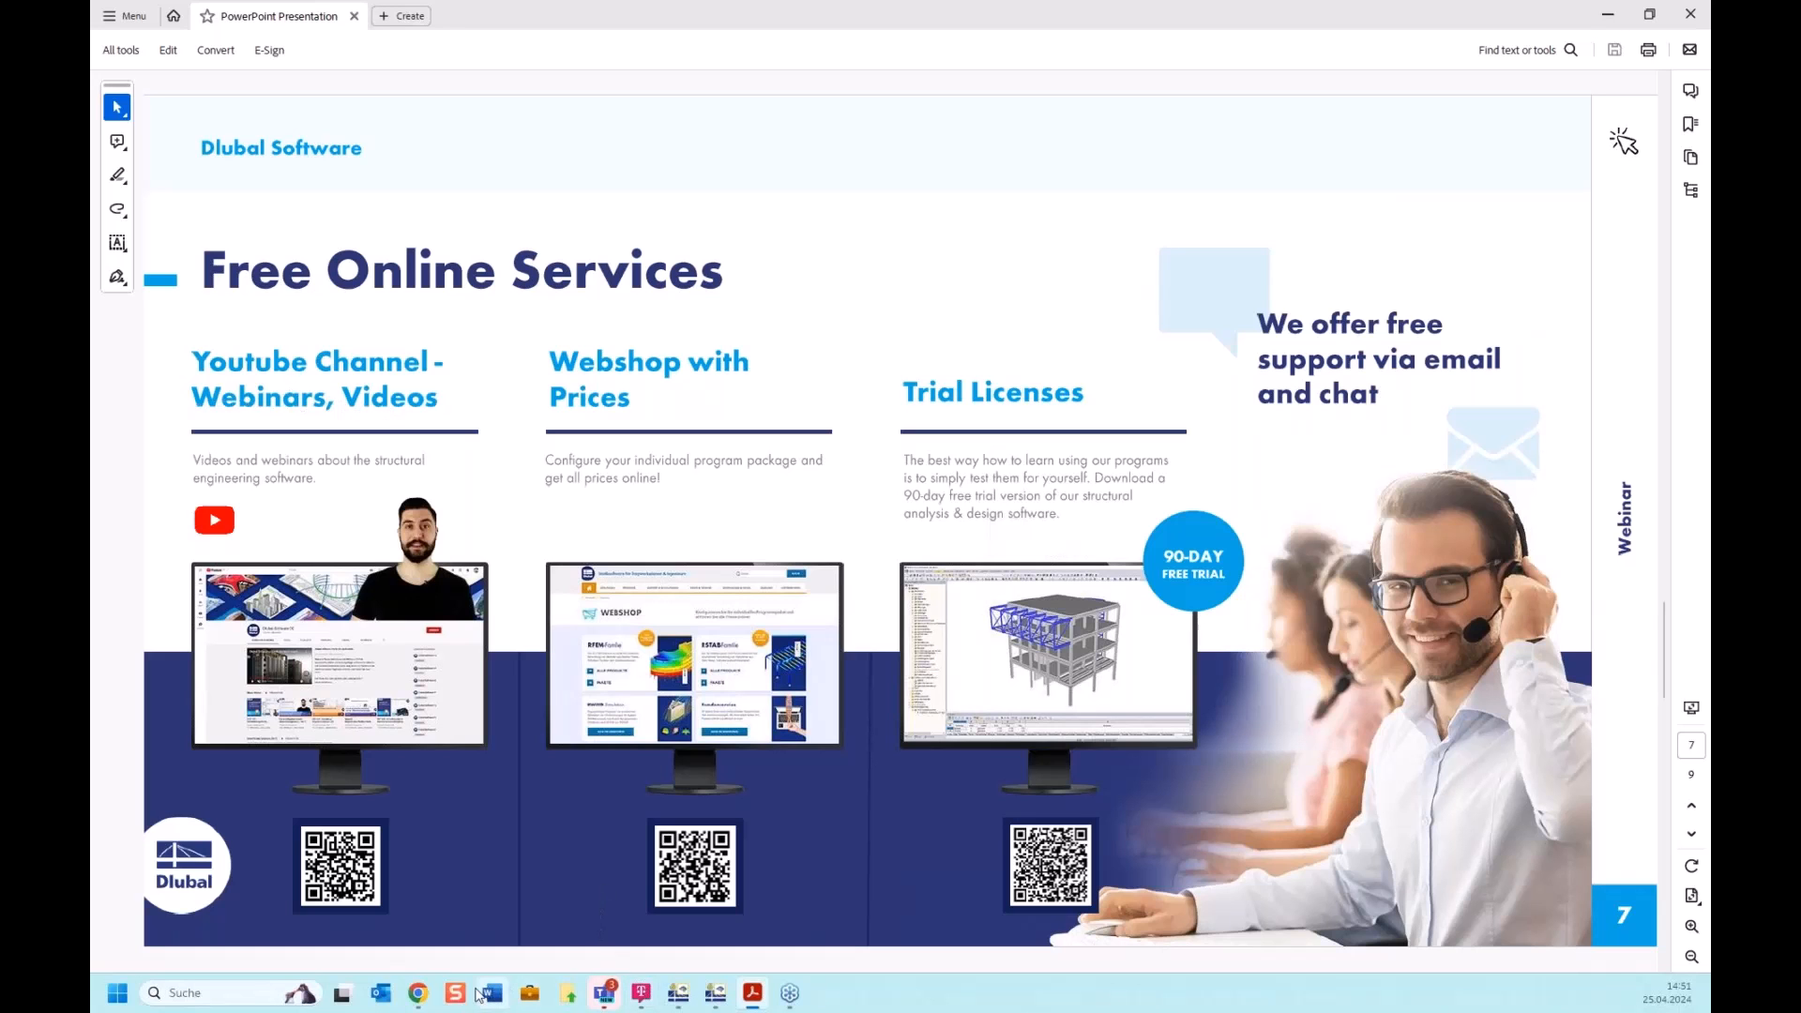
Switch back to the Chrome browser and open the Webinars page from the website's events section
left_click(419, 995)
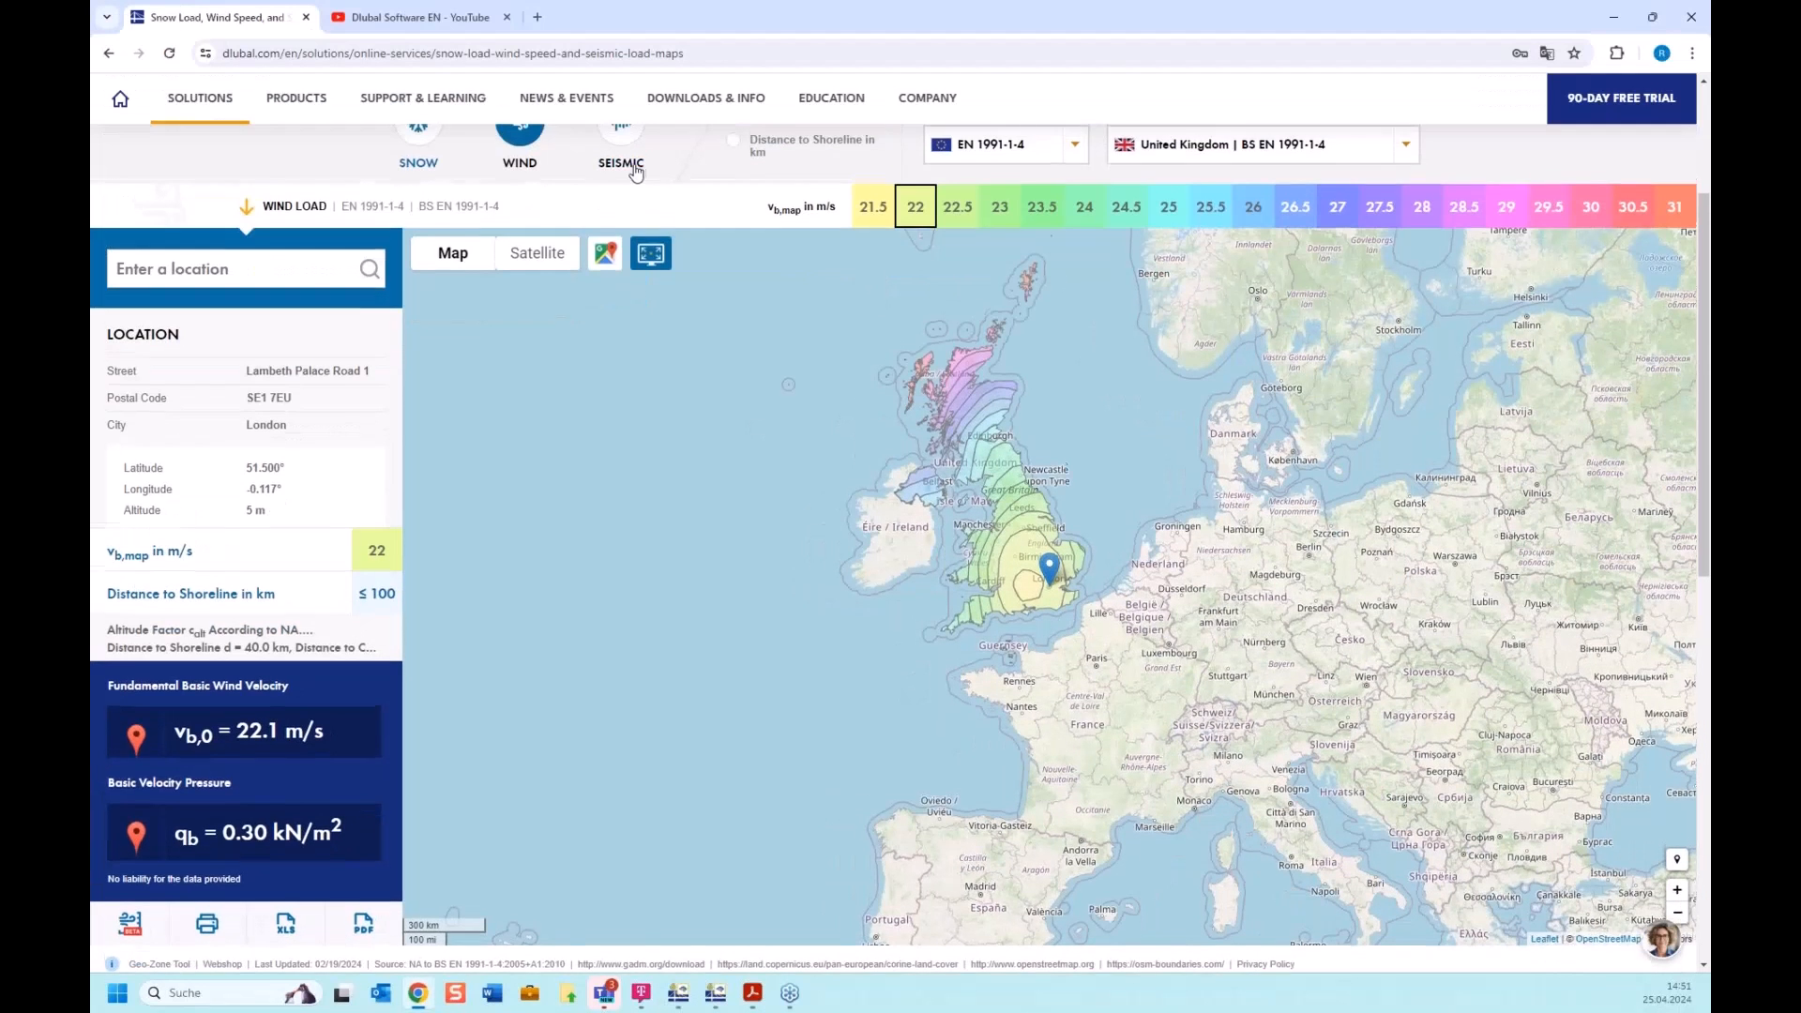
mouse_move(673, 169)
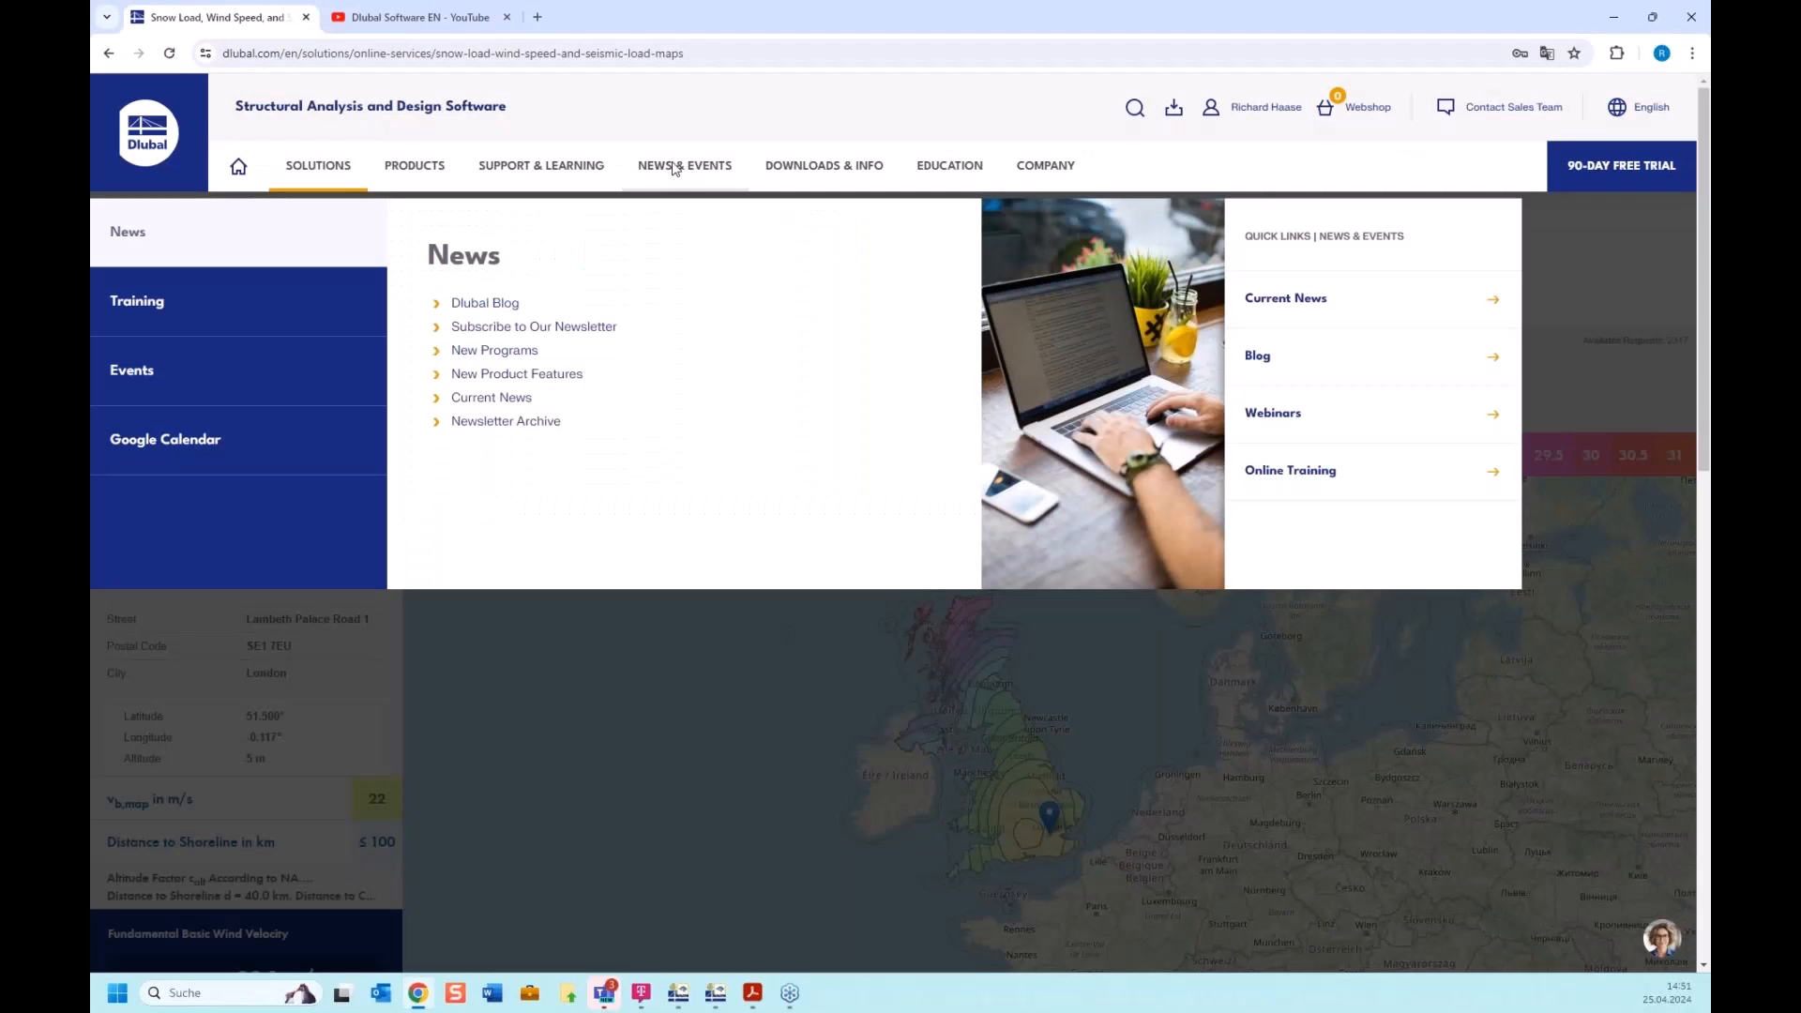
mouse_move(165, 386)
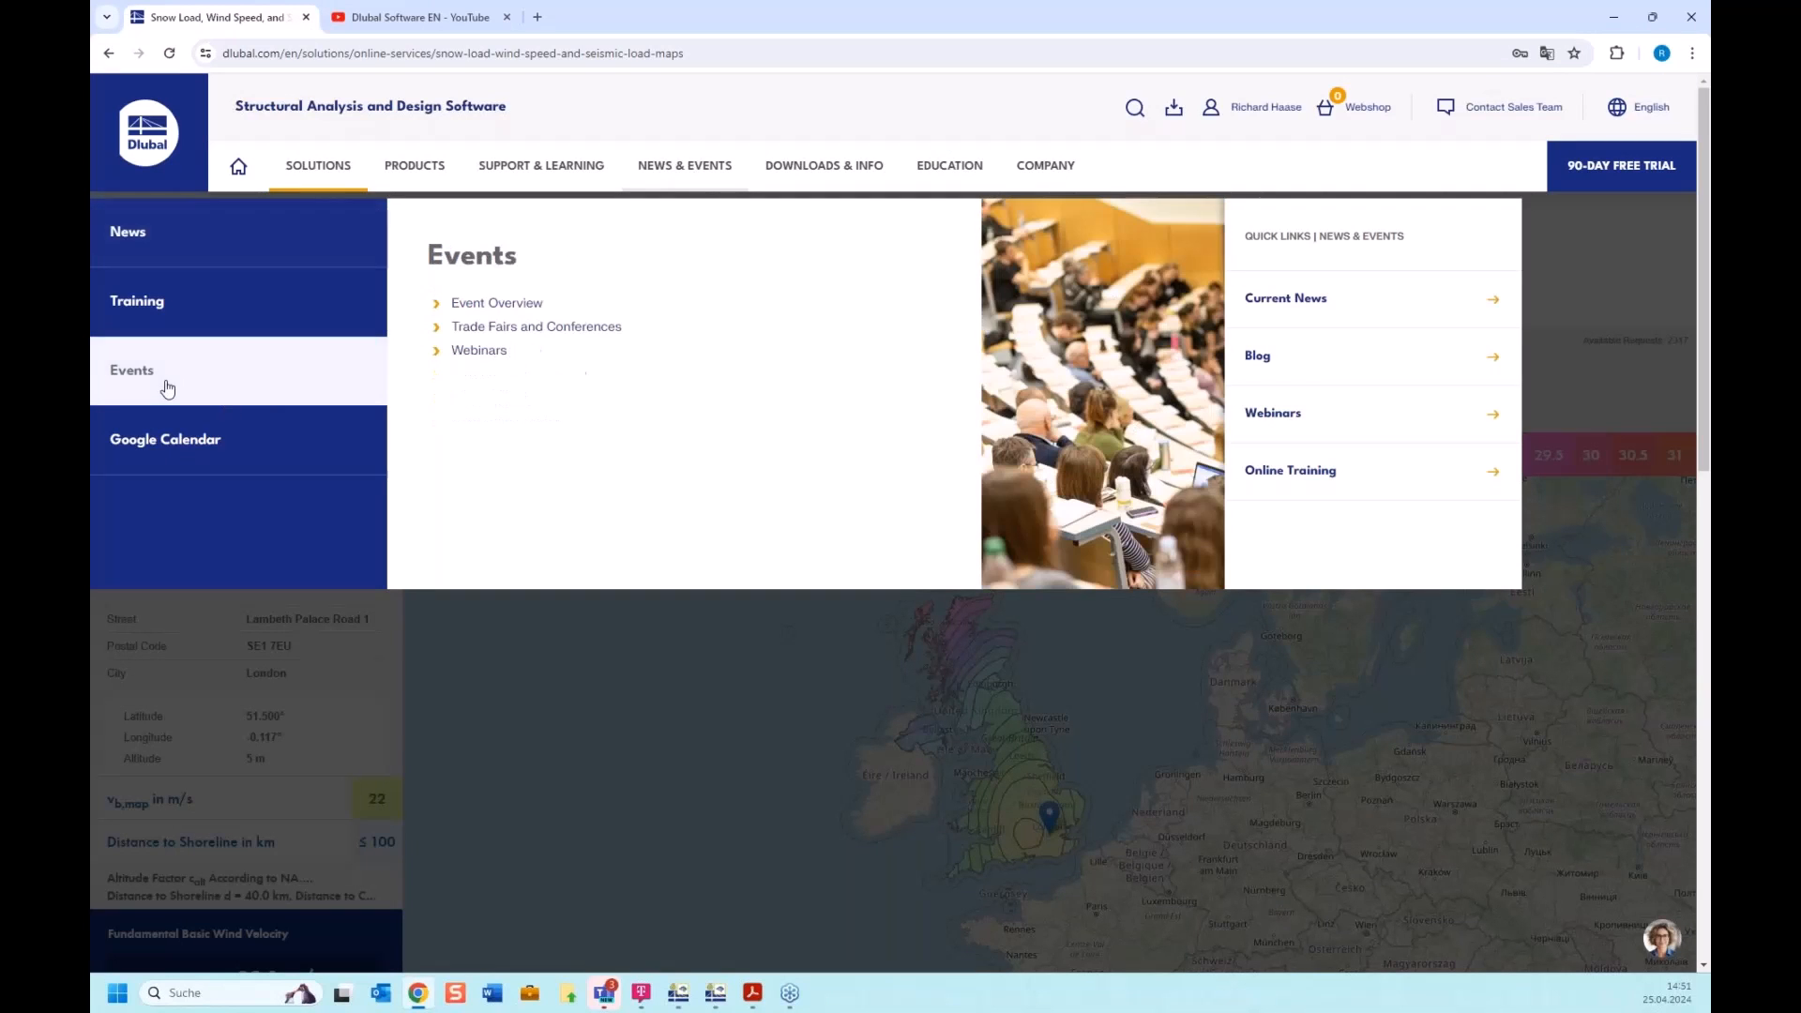
left_click(484, 353)
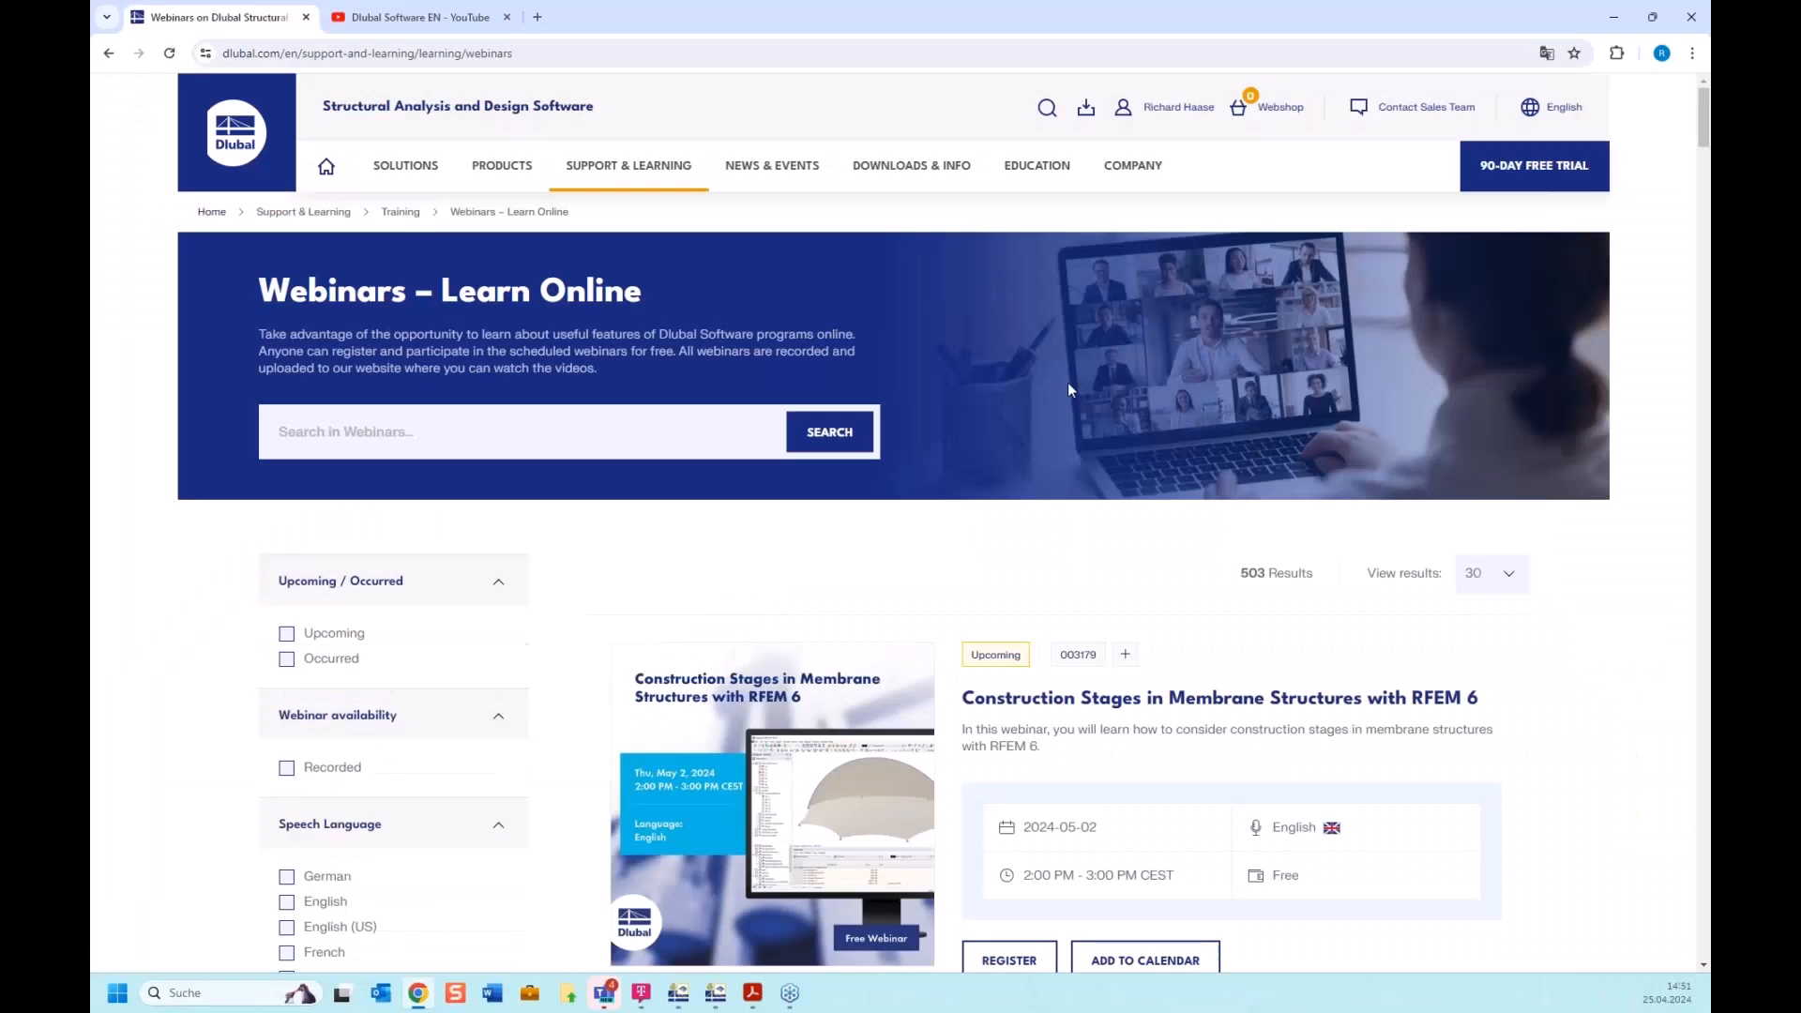
Look through the list of upcoming and past webinars
scroll(1068, 381, "down", 13)
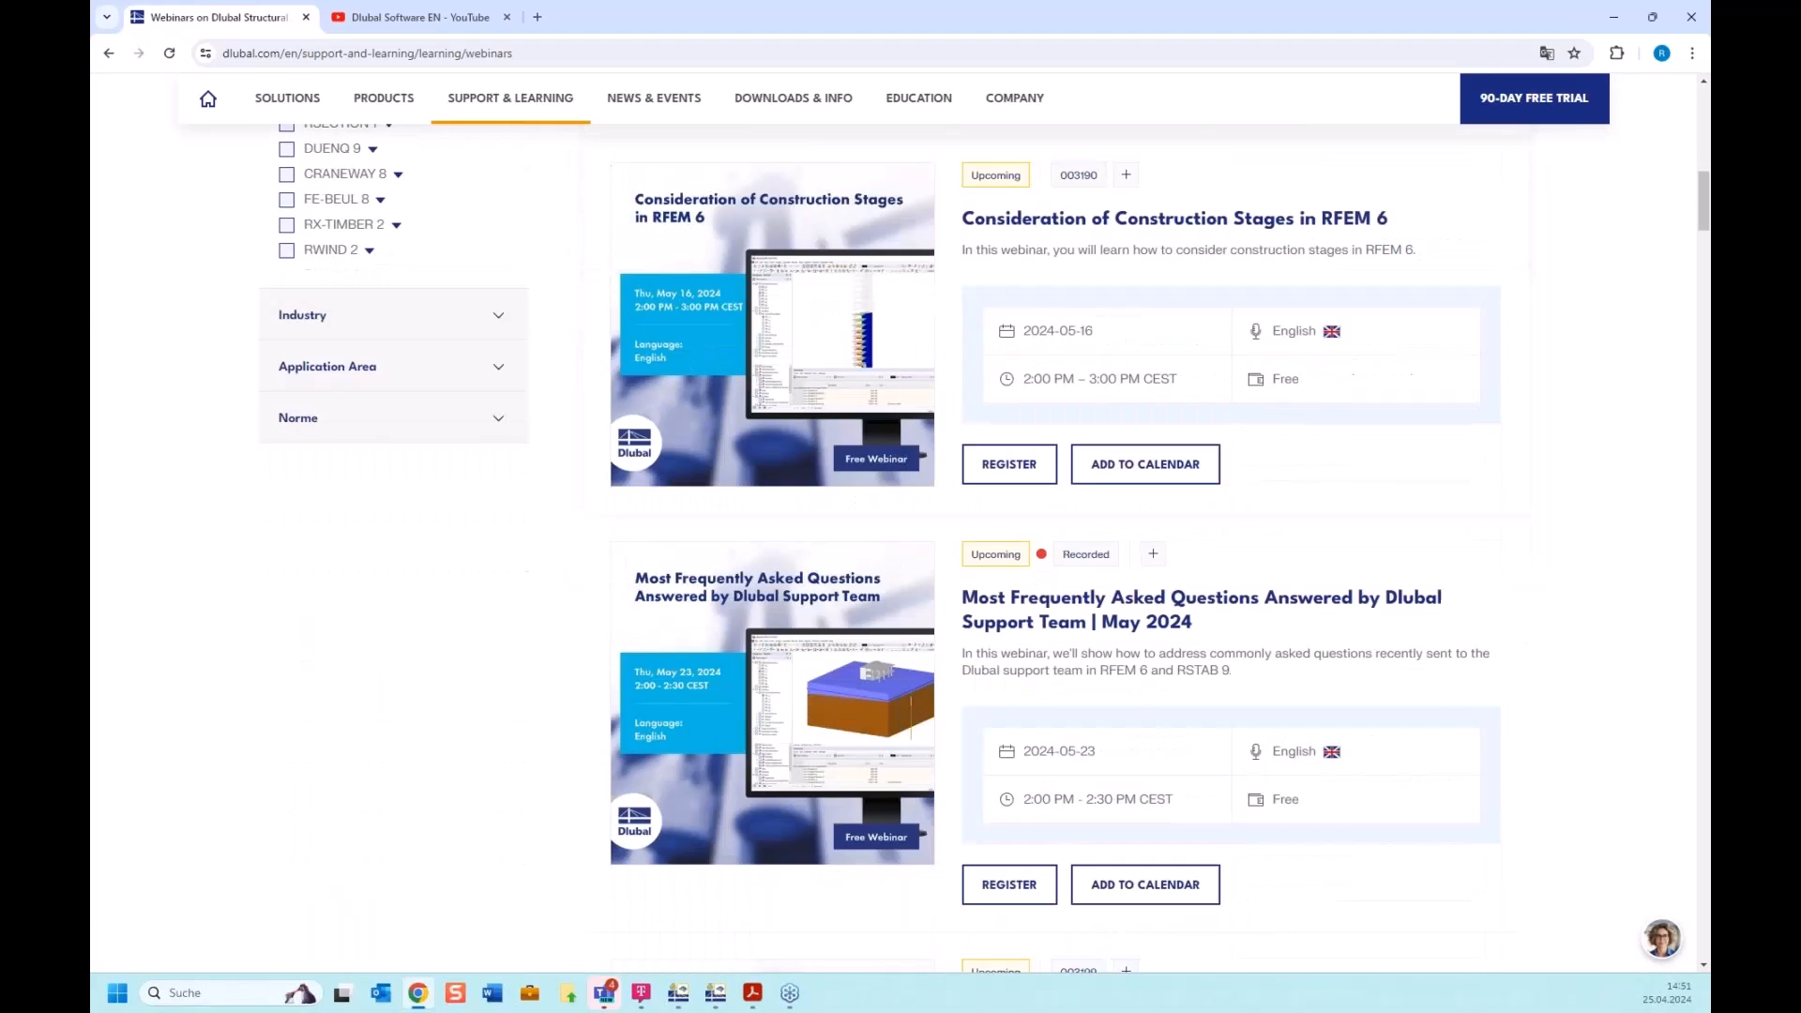
scroll(1067, 381, "down", 9)
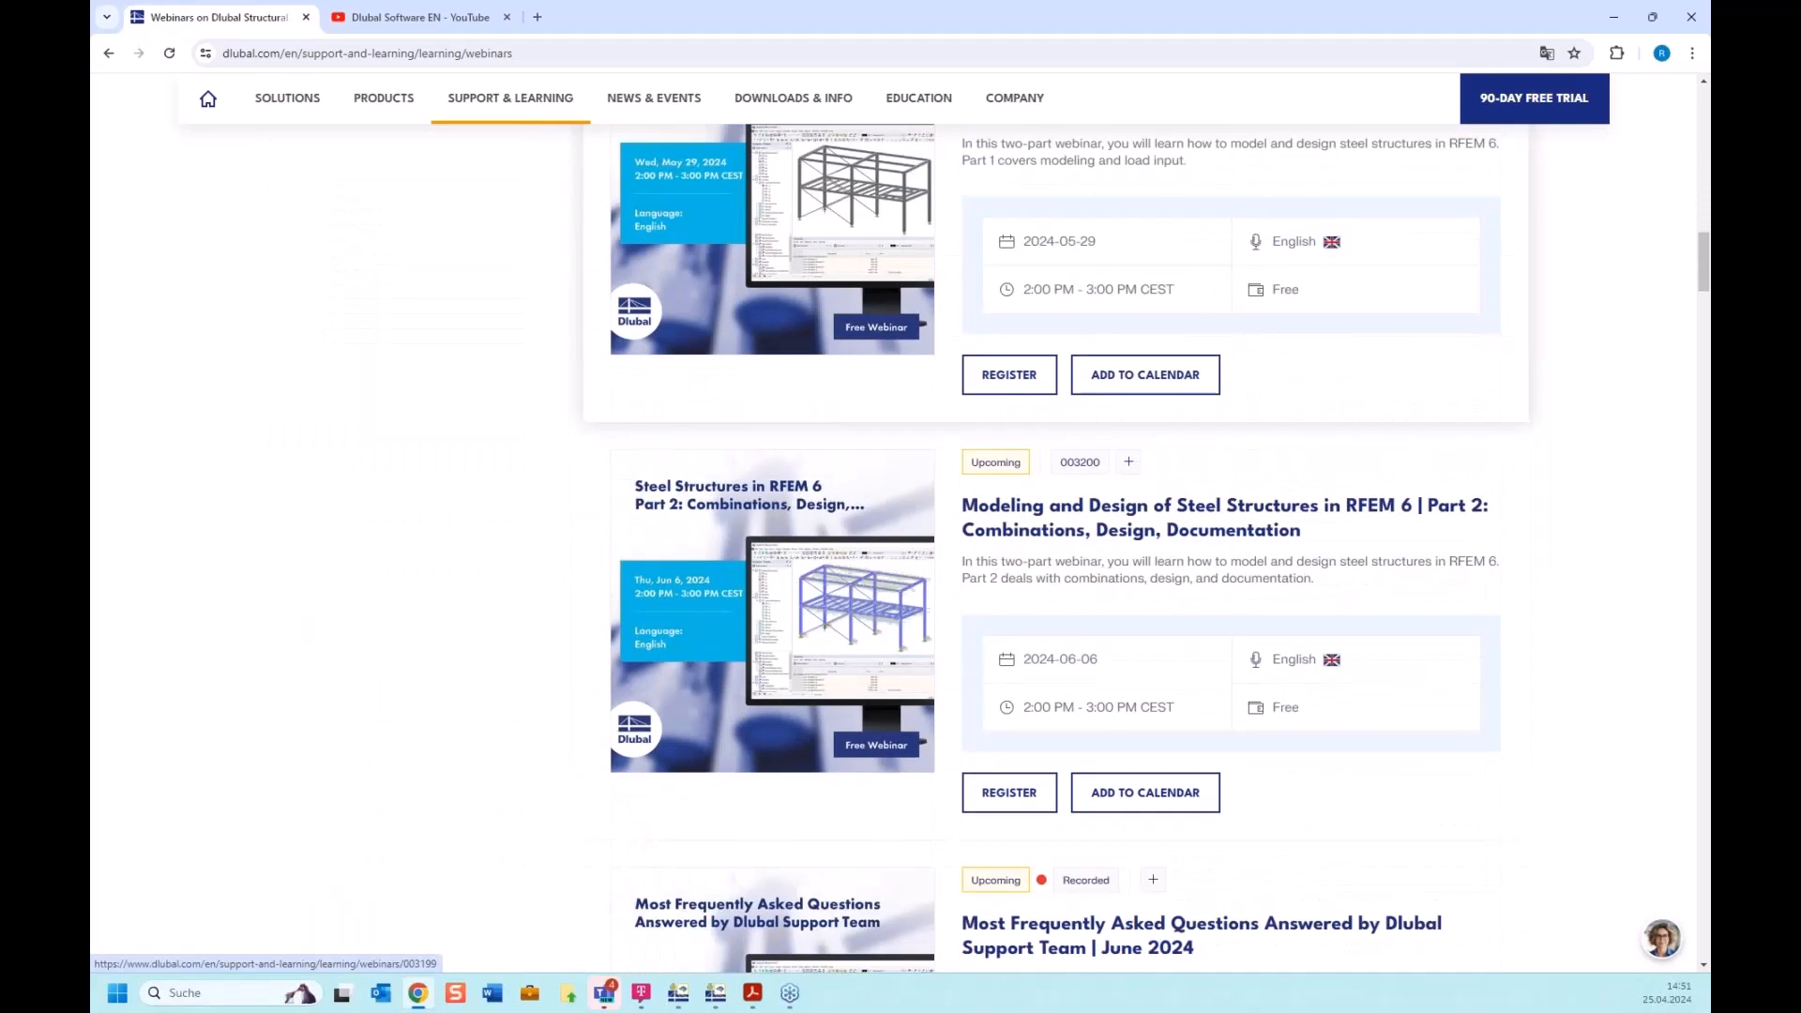
scroll(1068, 392, "down", 8)
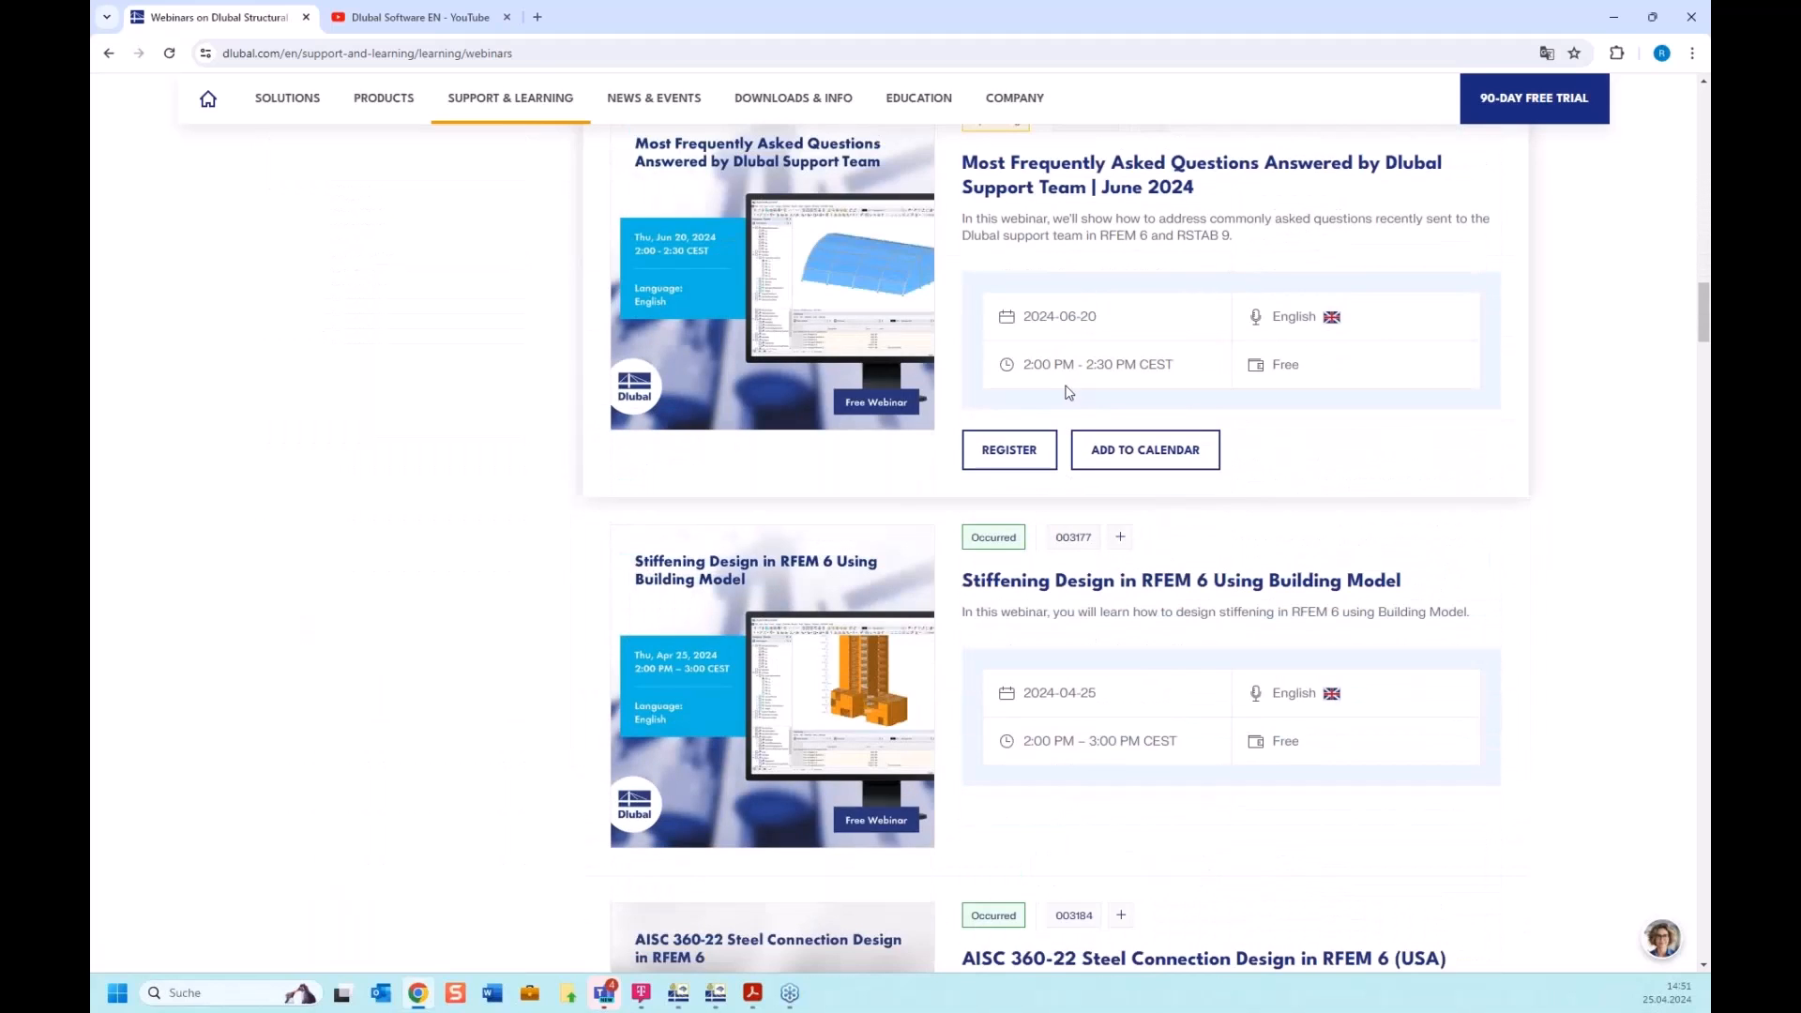
scroll(1067, 393, "down", 9)
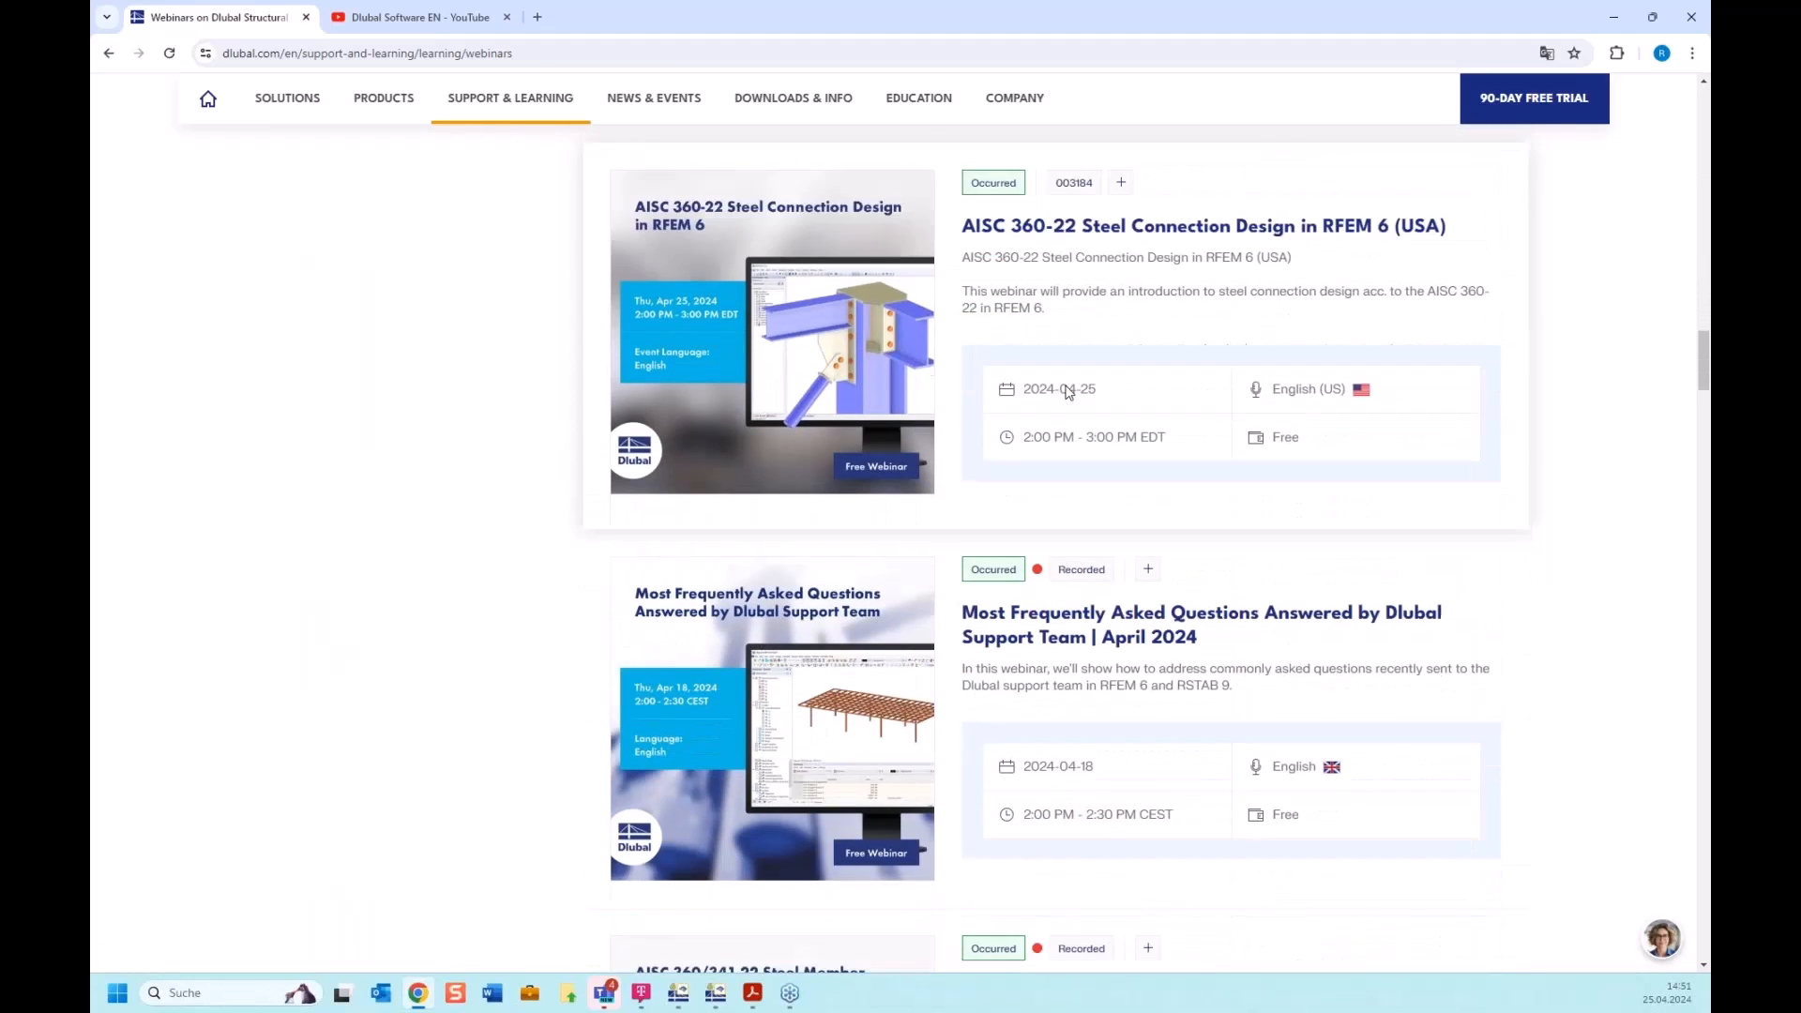
scroll(1067, 392, "down", 9)
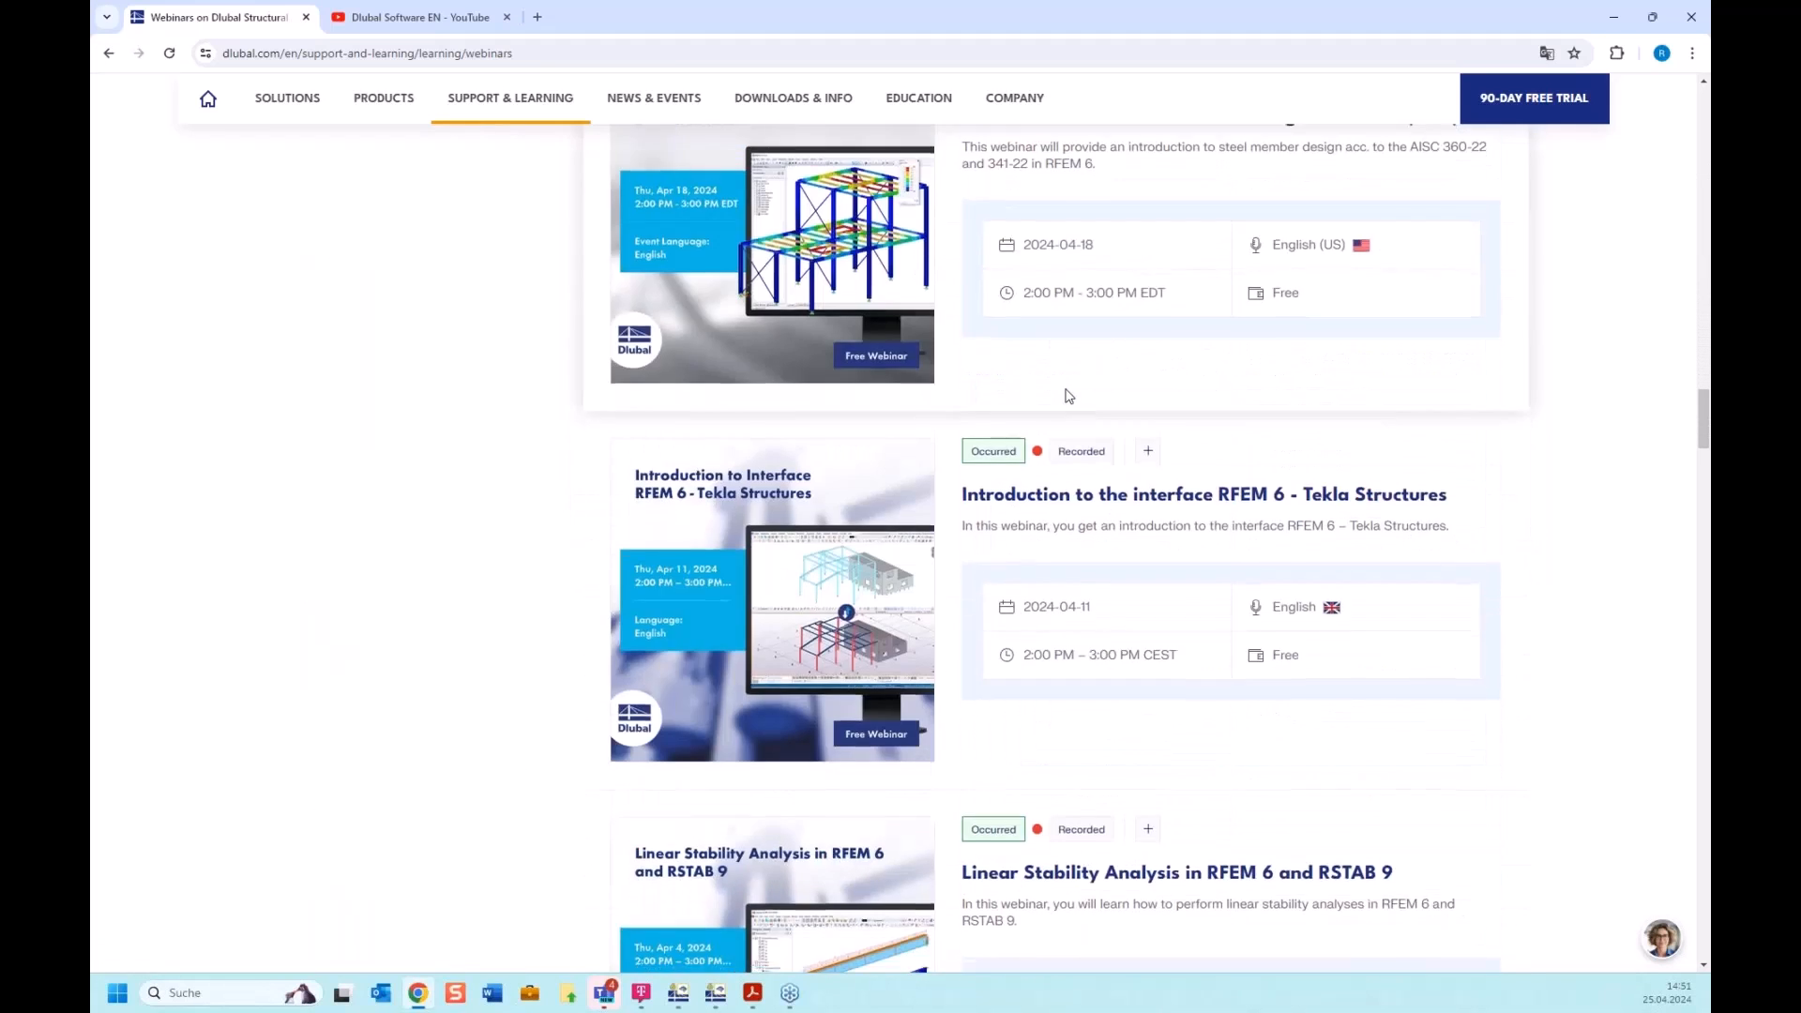
scroll(1113, 398, "down", 7)
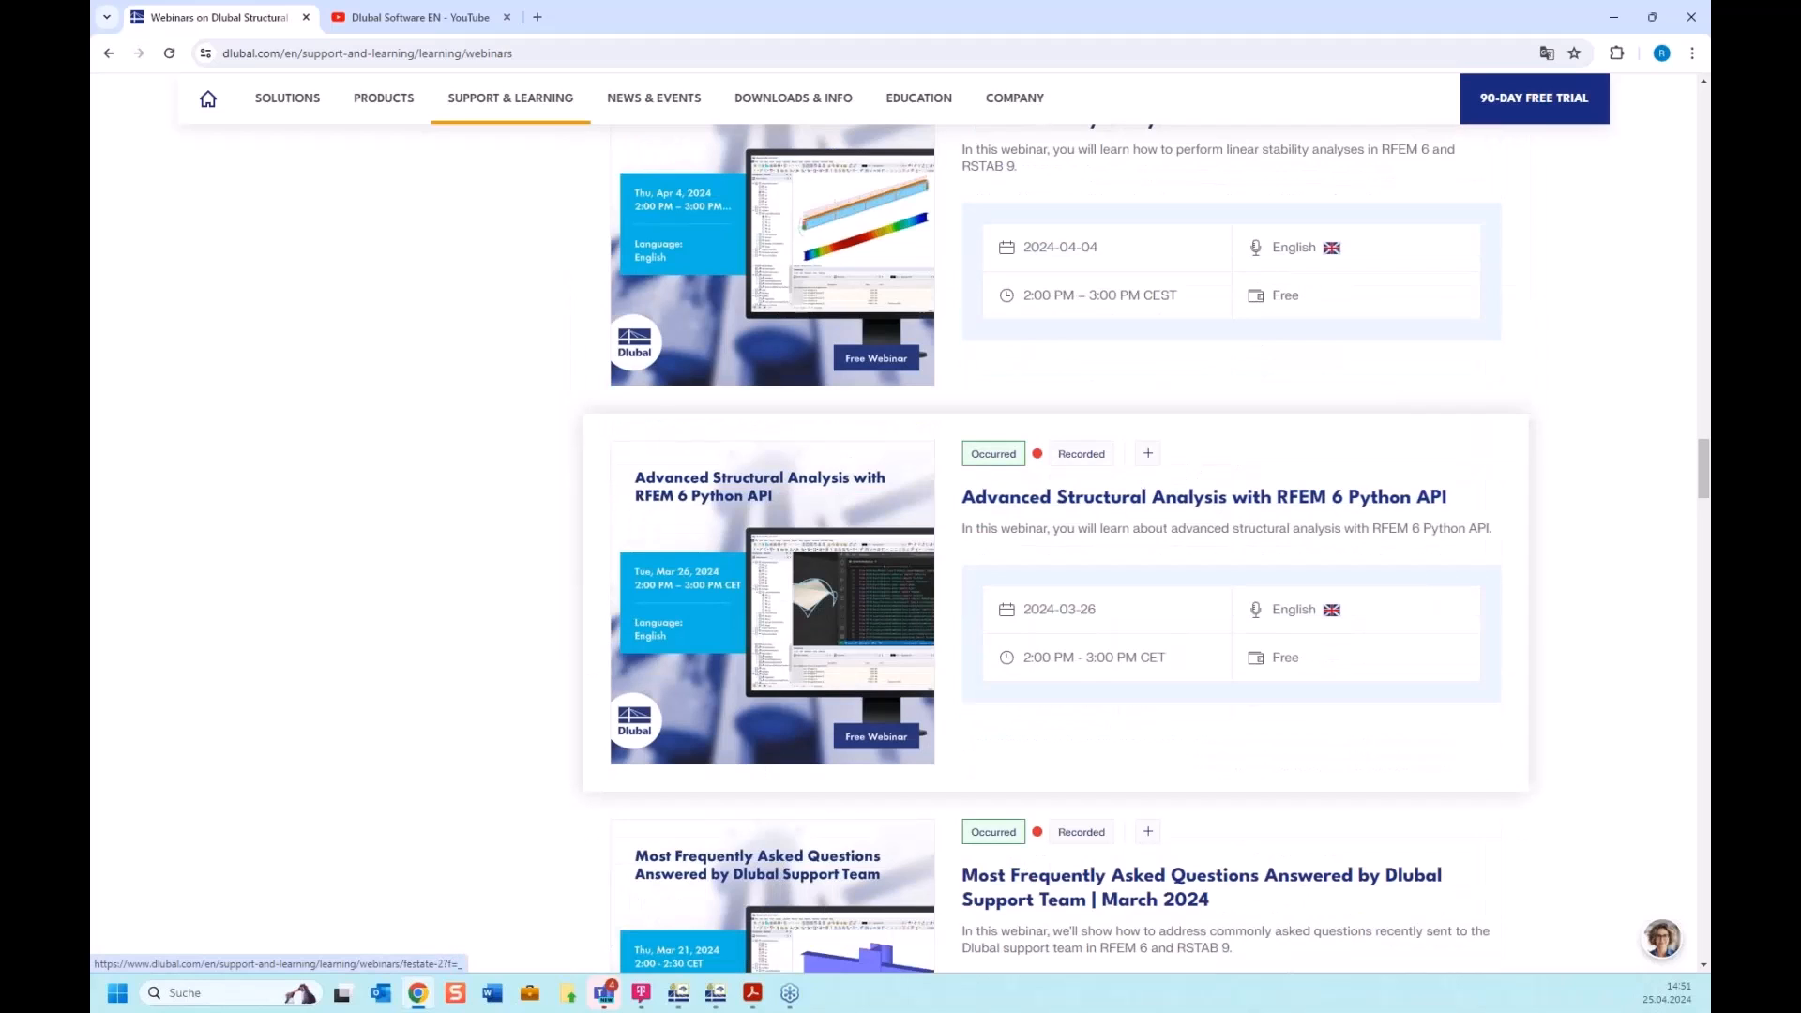
mouse_move(909, 677)
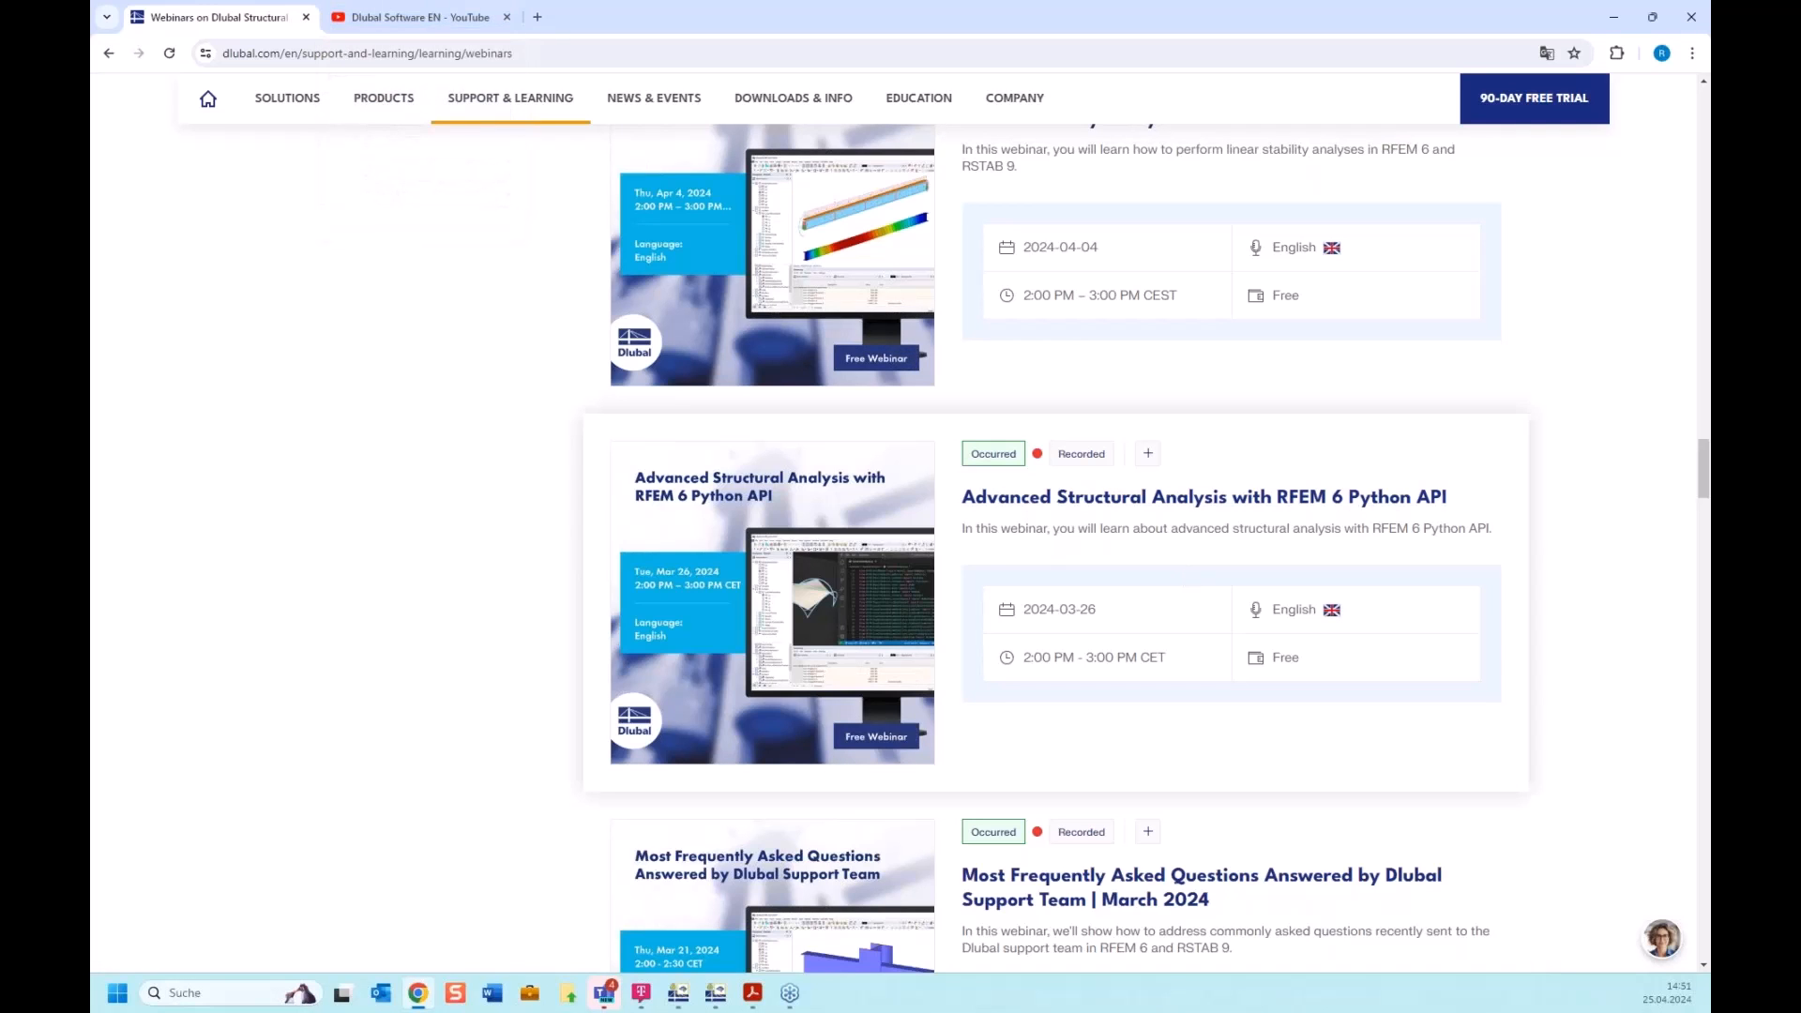
Show the Dlubal Software EN YouTube channel and look over its newest videos
left_click(412, 21)
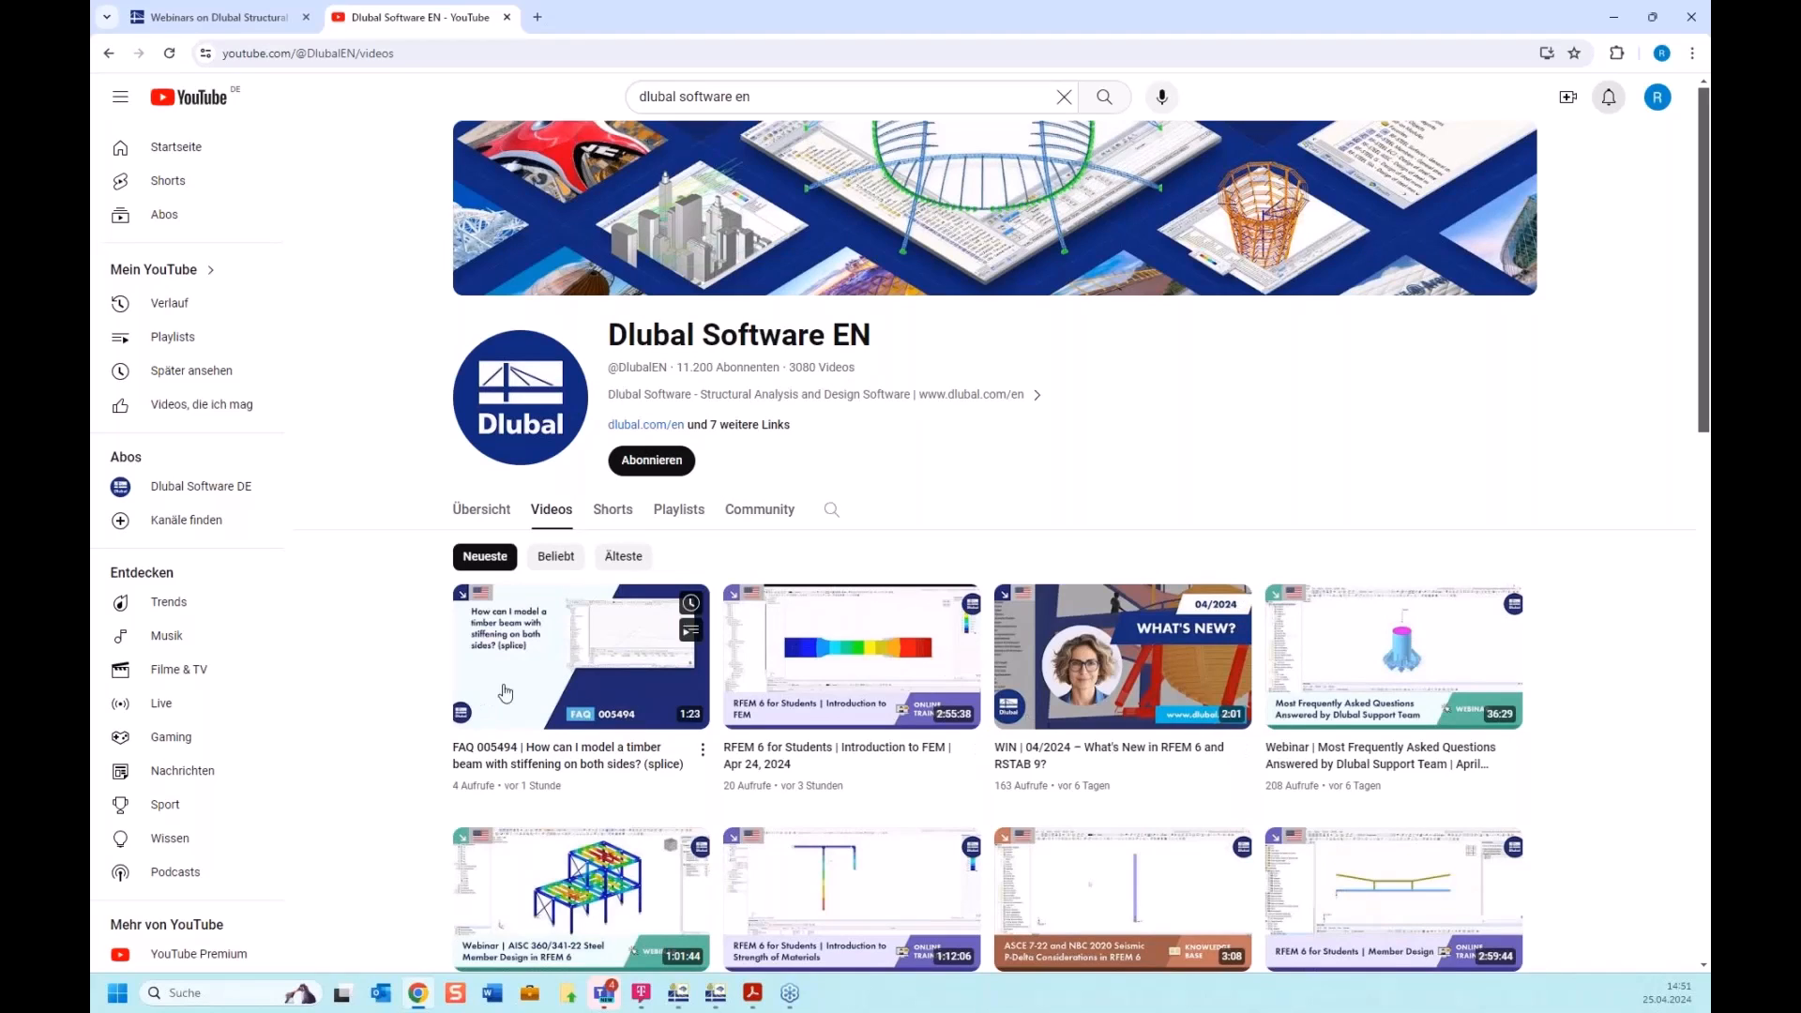
scroll(1103, 656, "down", 1)
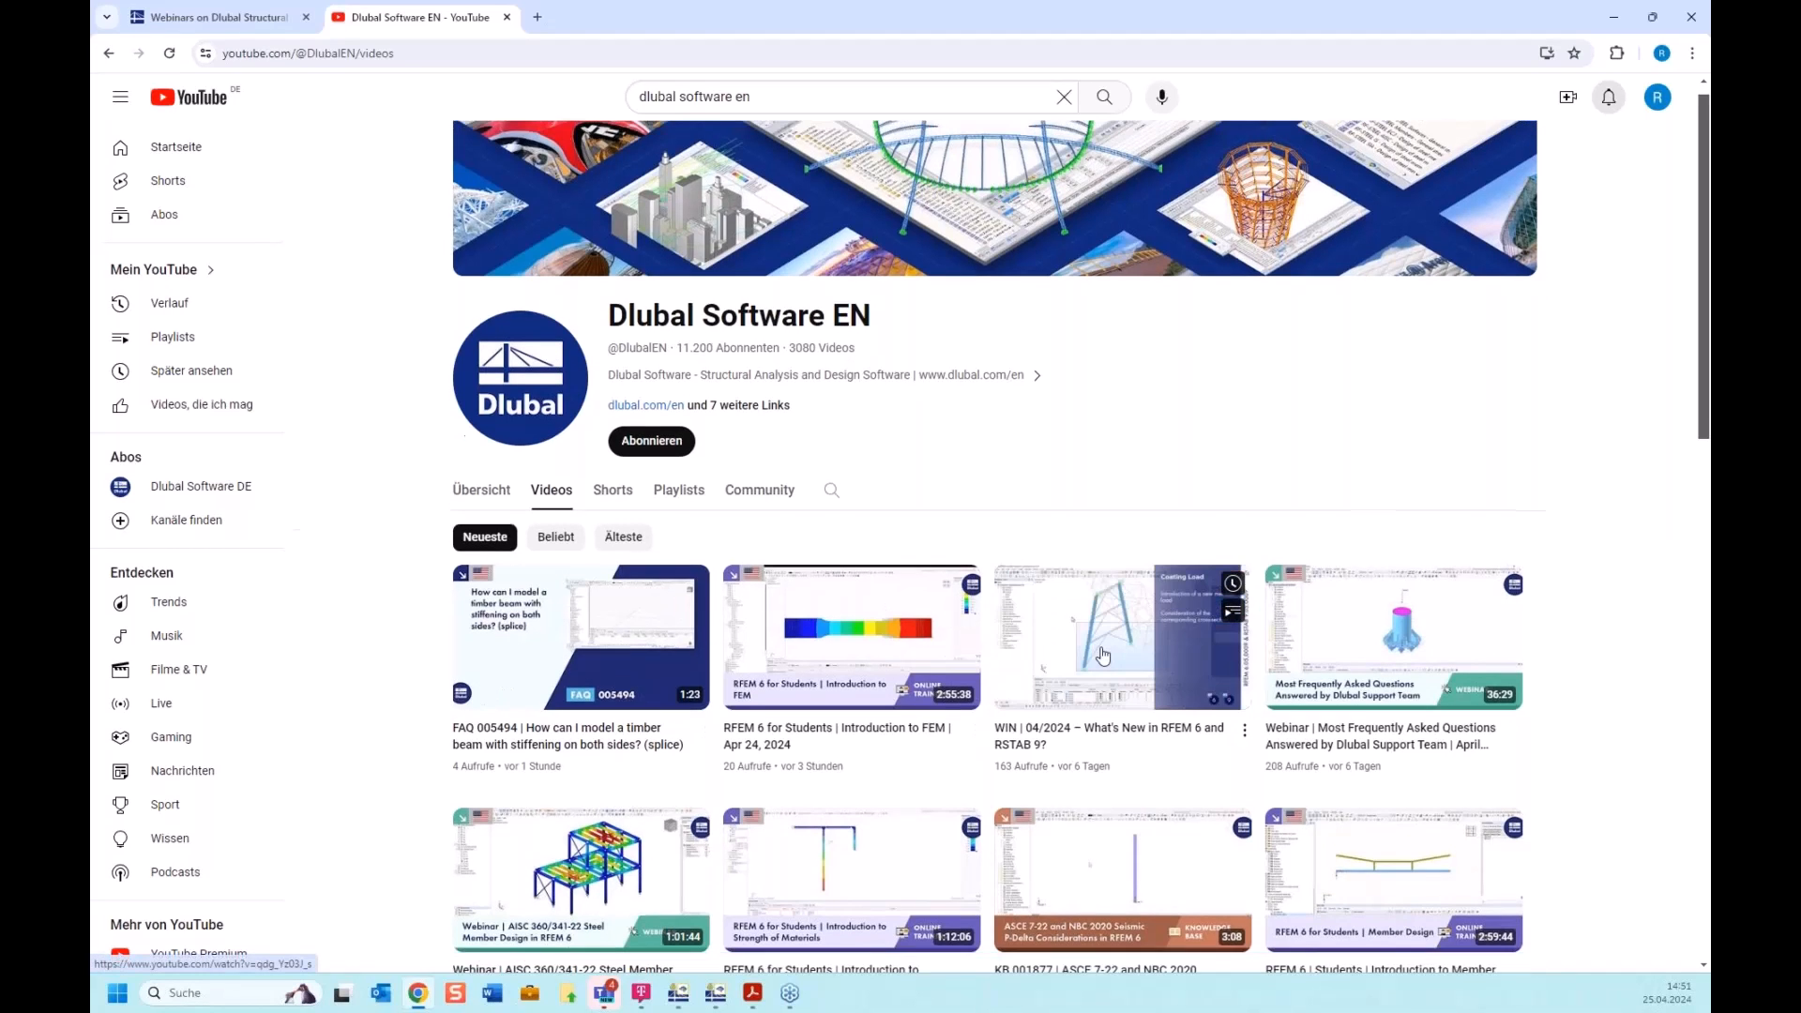
scroll(1103, 656, "down", 1)
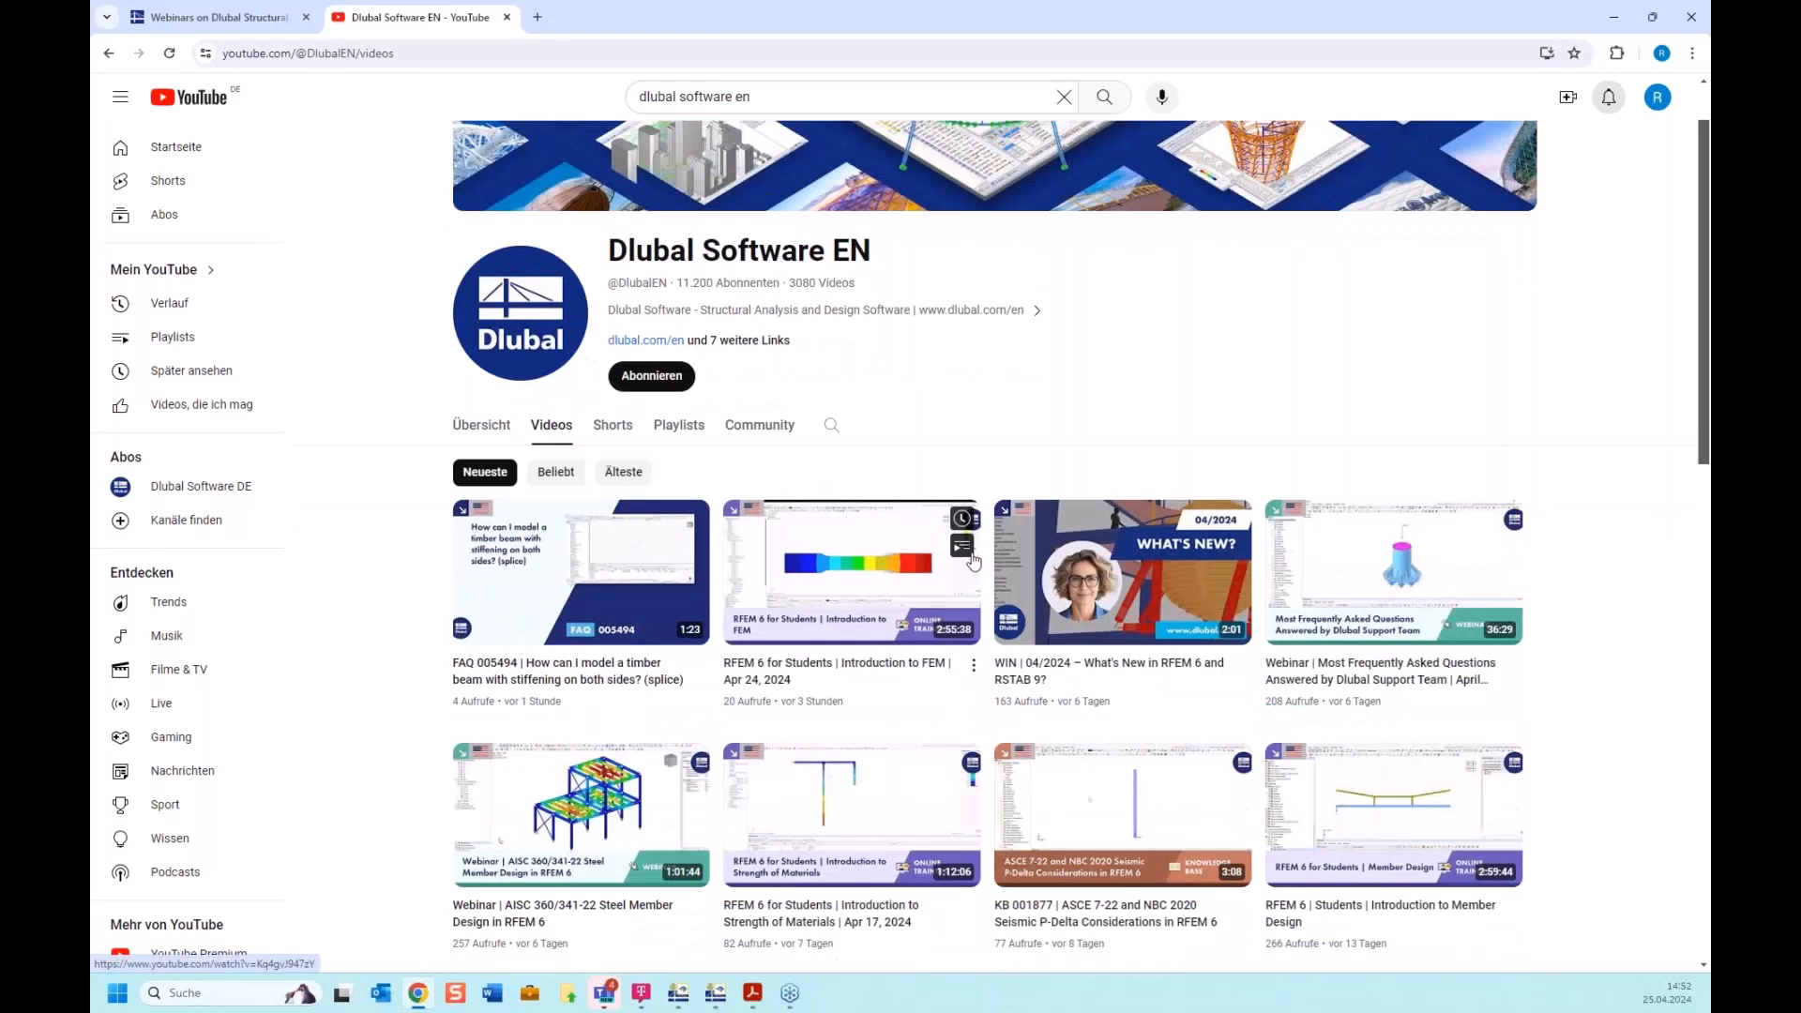
Switch to the PDF presentation in Adobe Acrobat and advance to its final slide on page 9
left_click(755, 1000)
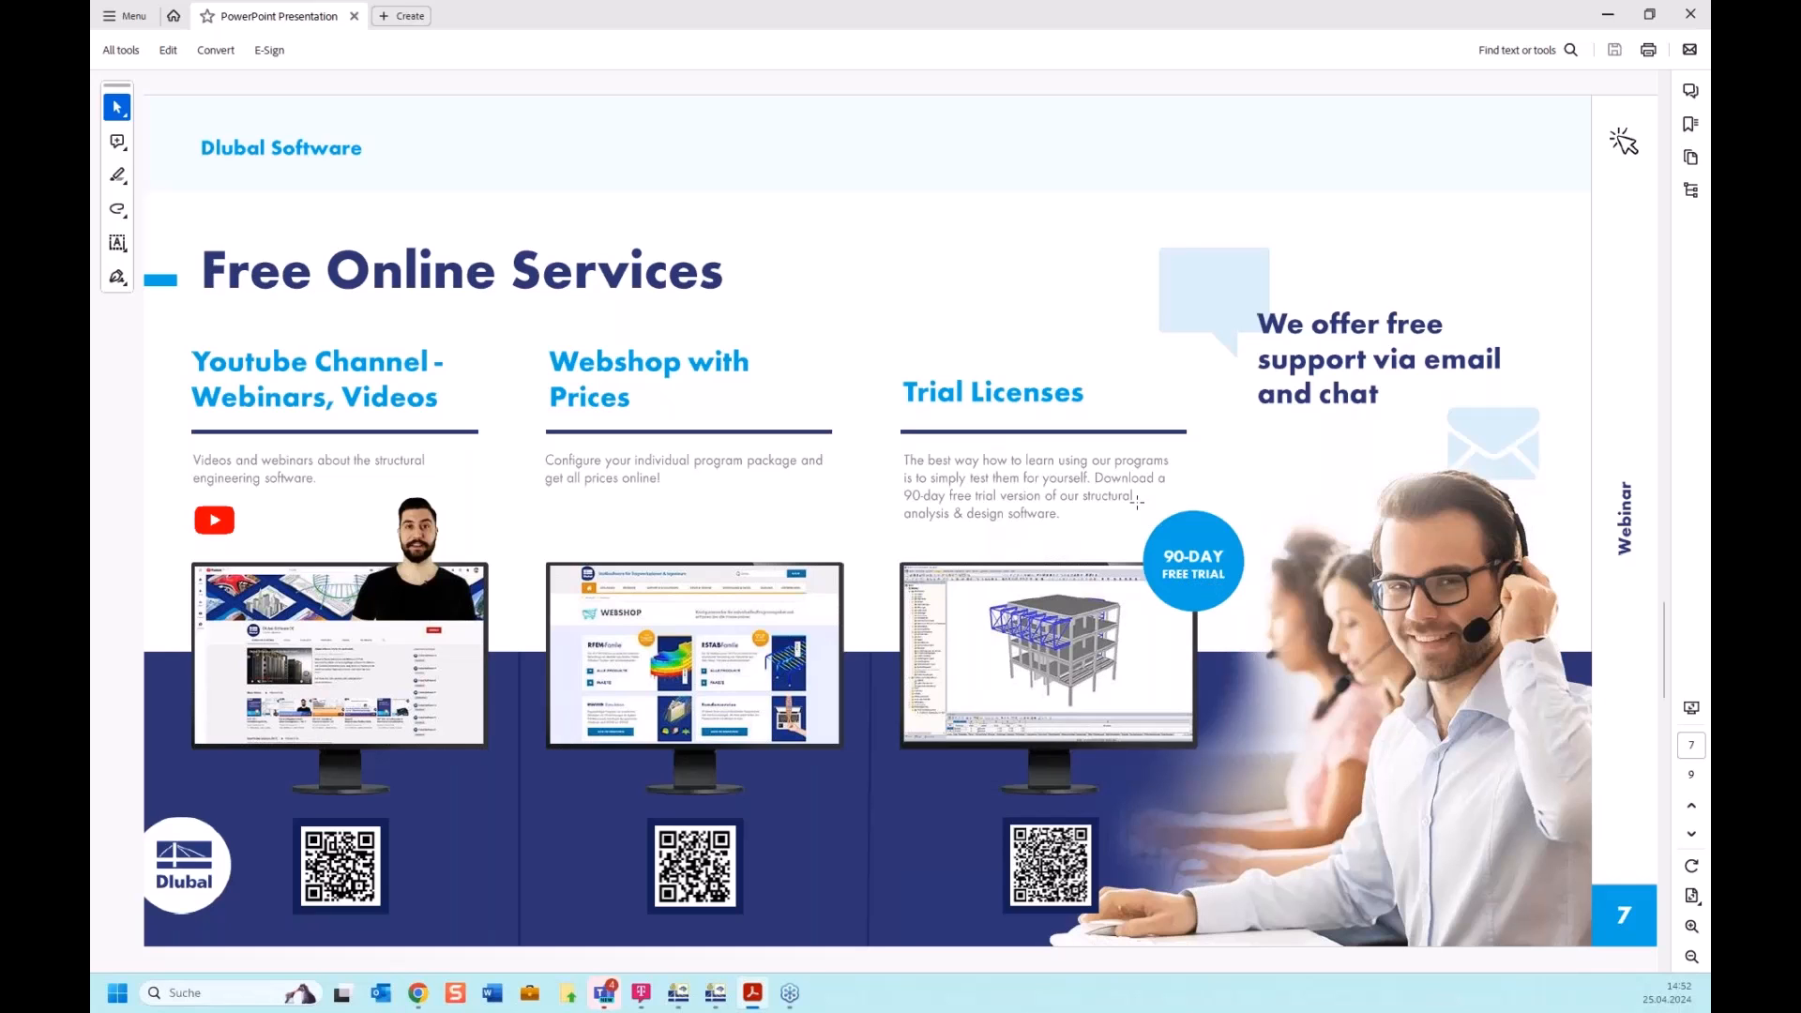
scroll(1137, 502, "down", 1)
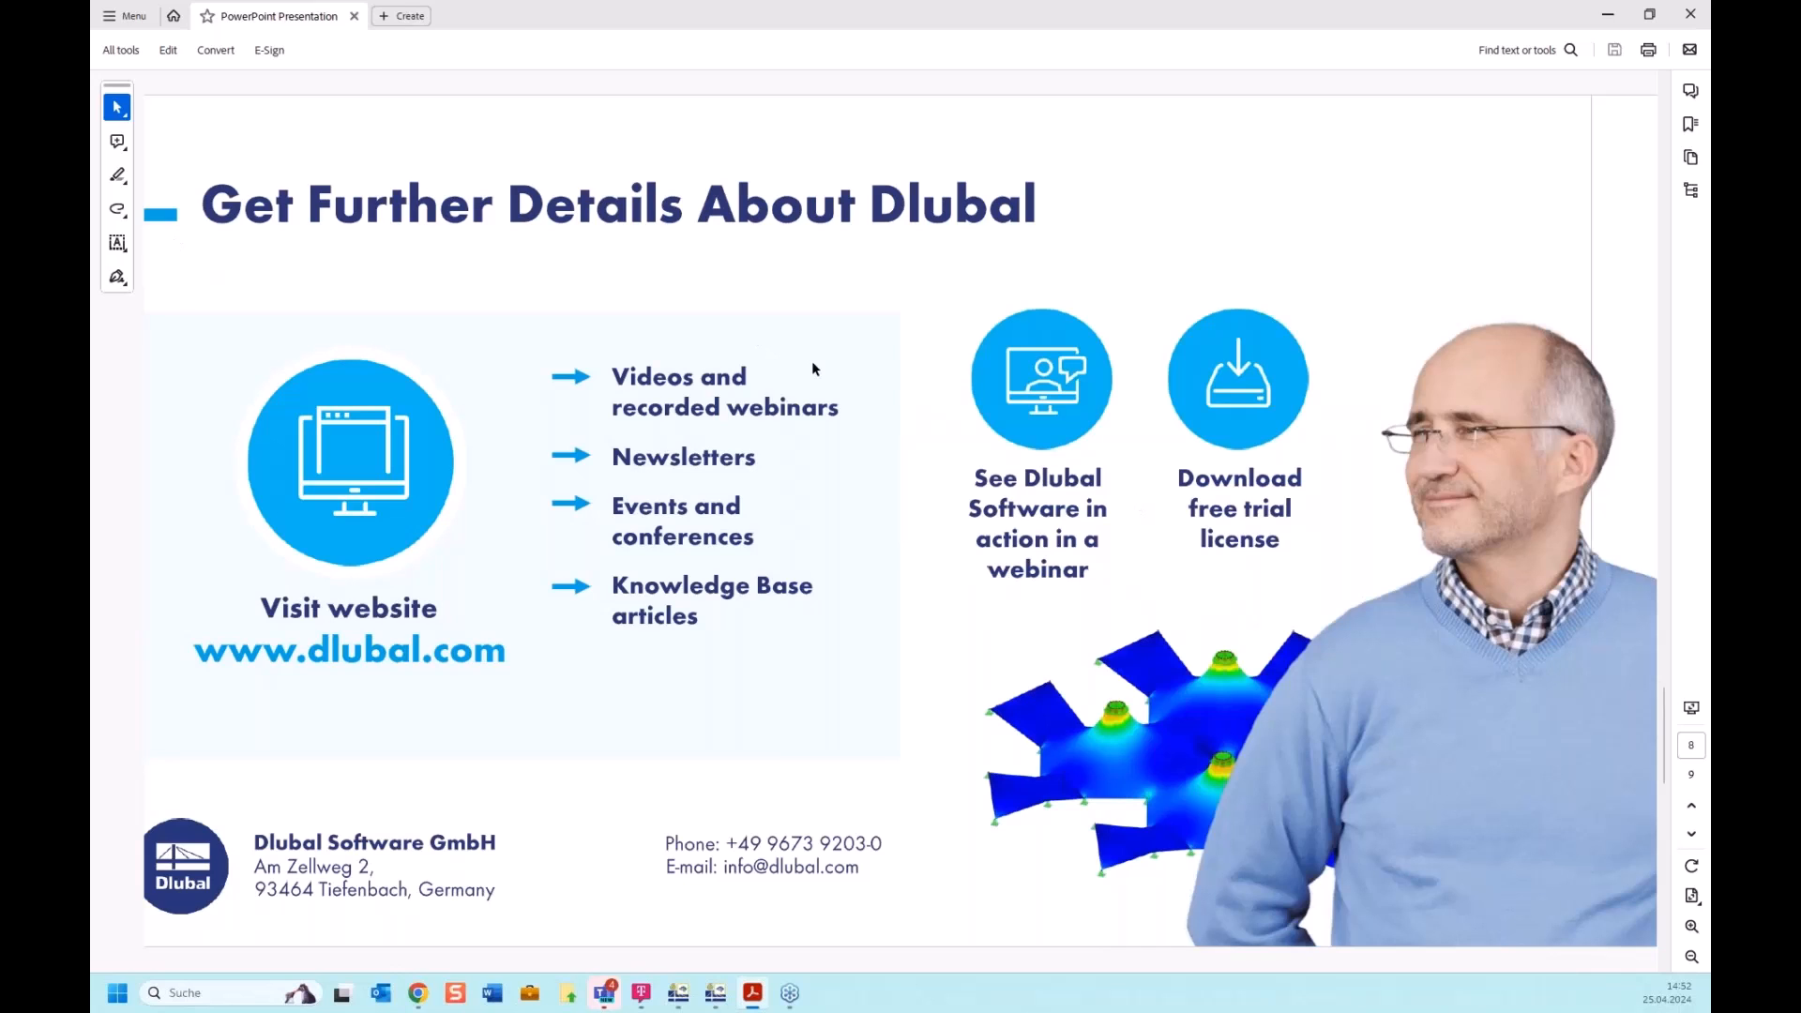
scroll(813, 368, "down", 1)
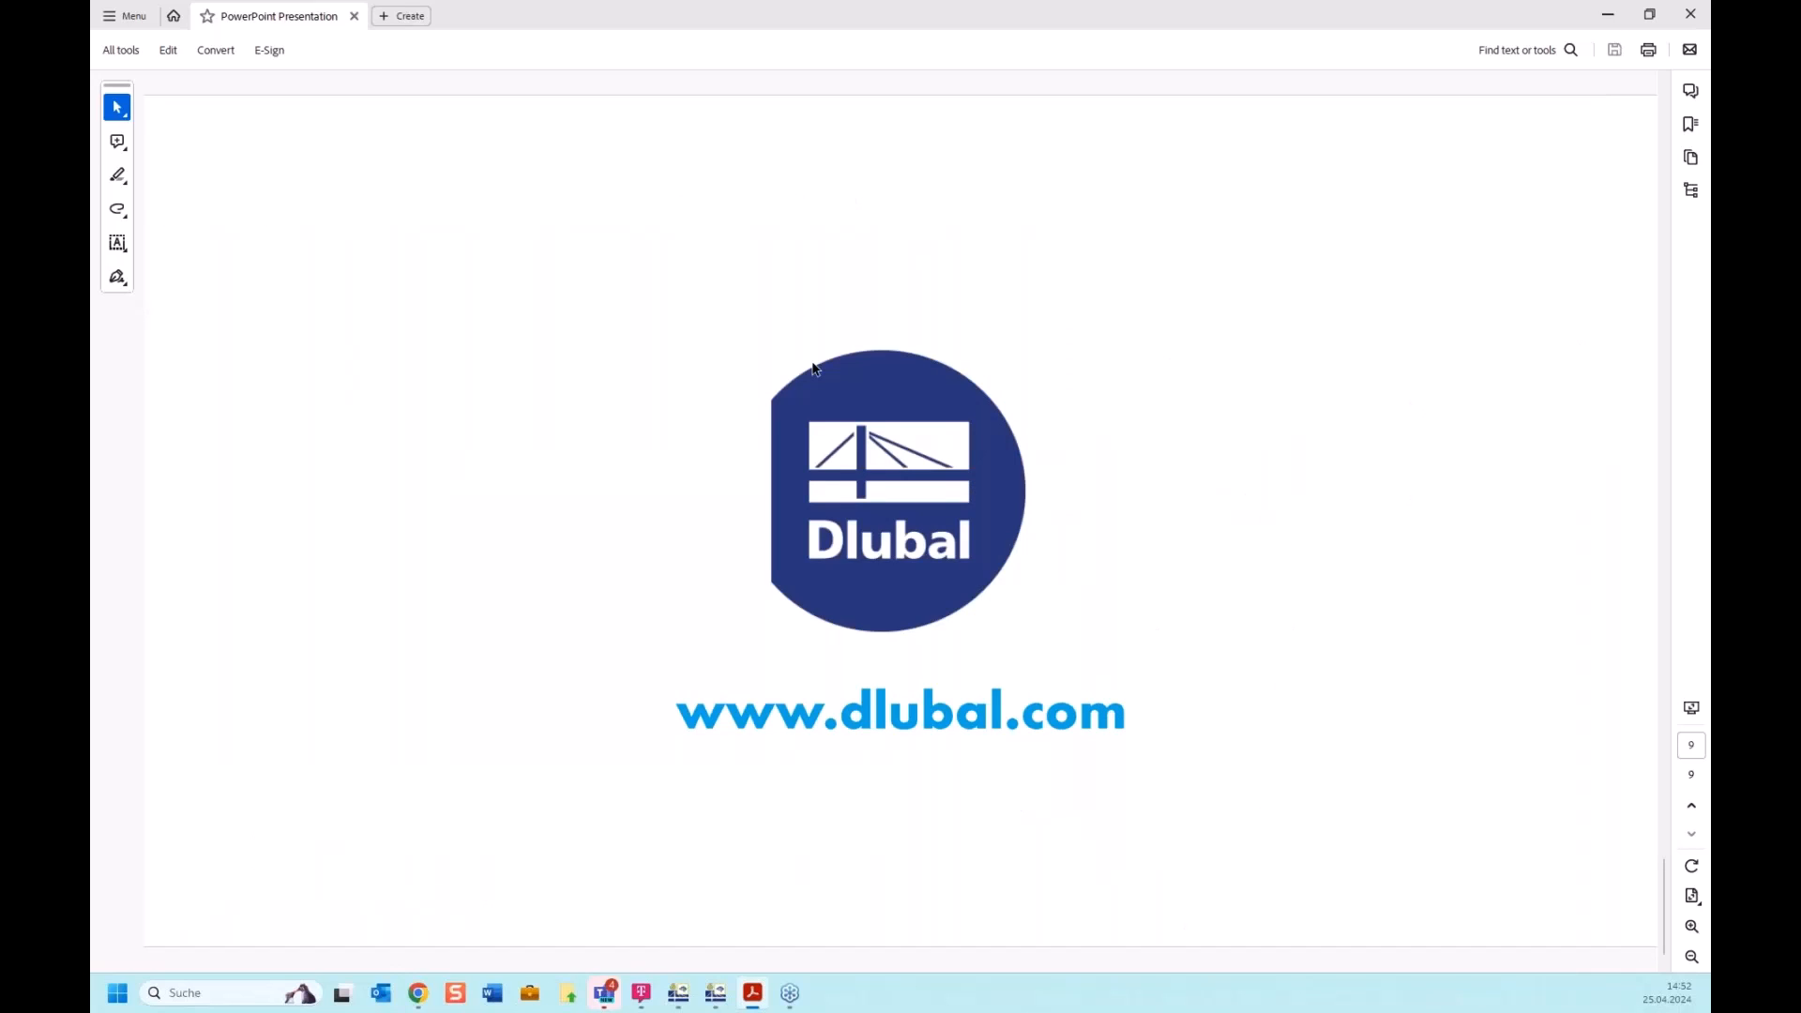